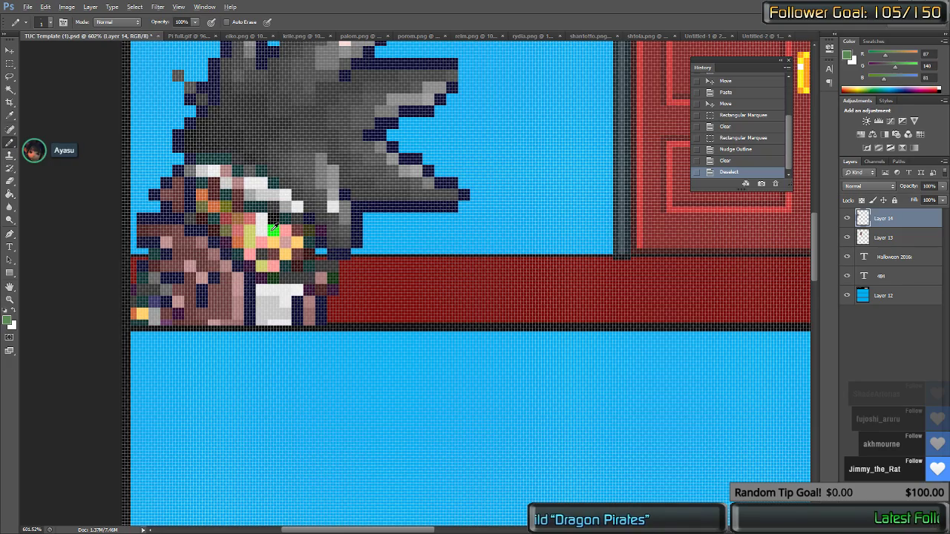
# Step: Sample the eye's bright green and paint the dark sprite pixel directly above the green eye pixel with it
pyautogui.keyDown('alt'); pyautogui.click(274, 229); pyautogui.keyUp('alt')
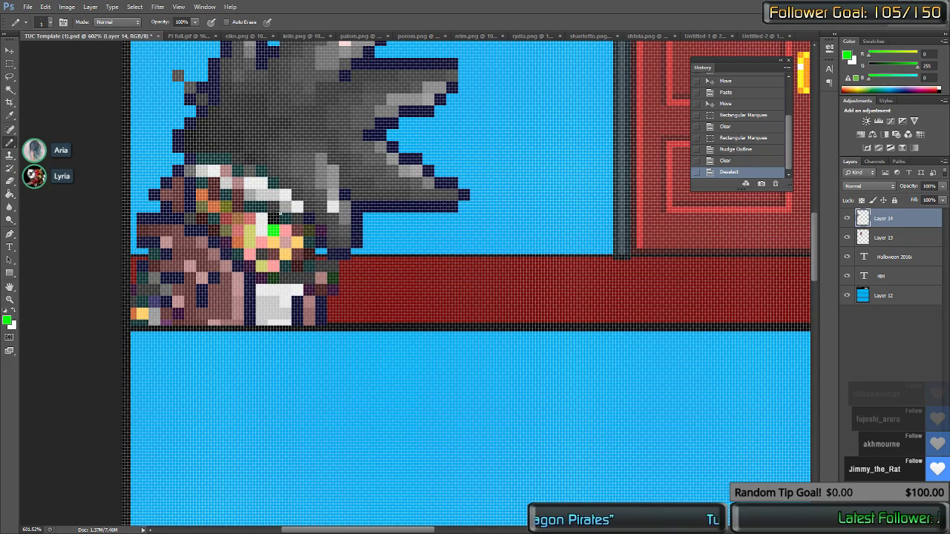
pyautogui.scroll(4, 271, 212)
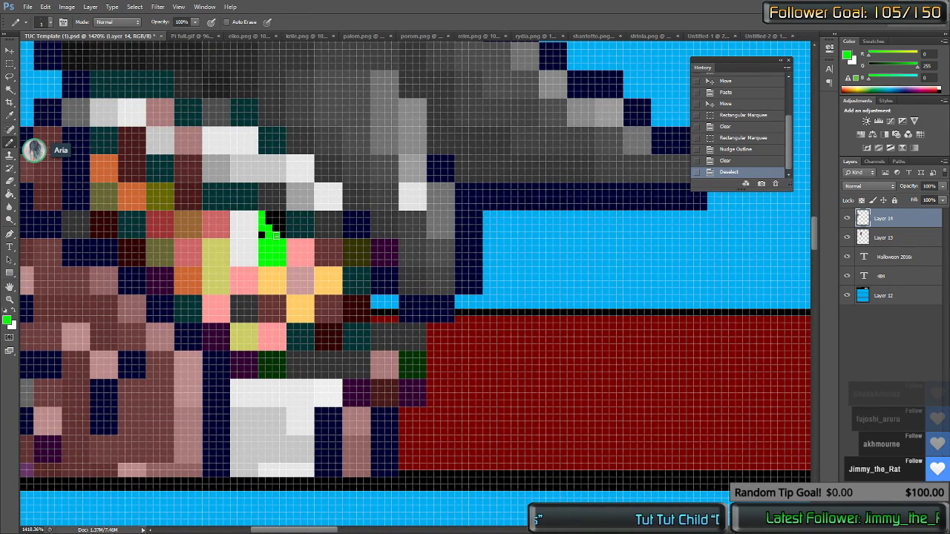
pyautogui.click(280, 220)
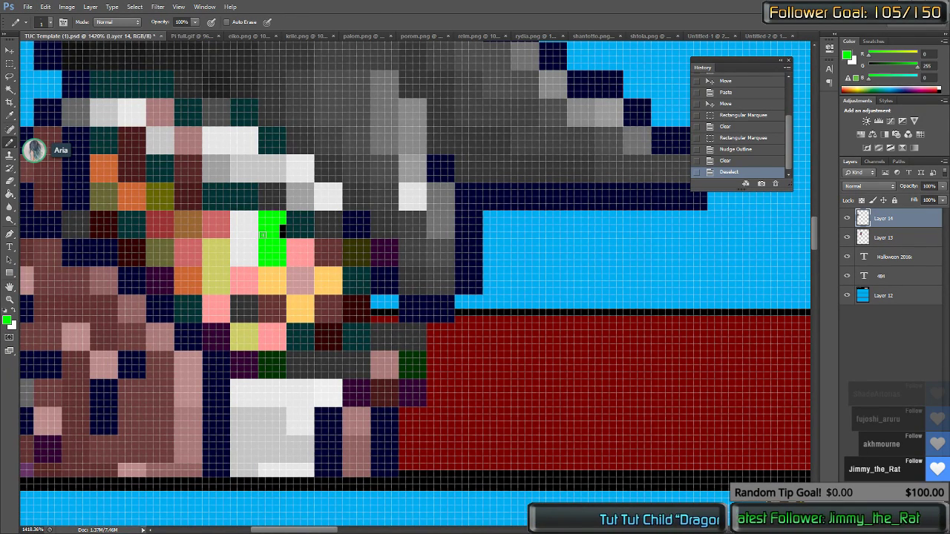
pyautogui.click(280, 231)
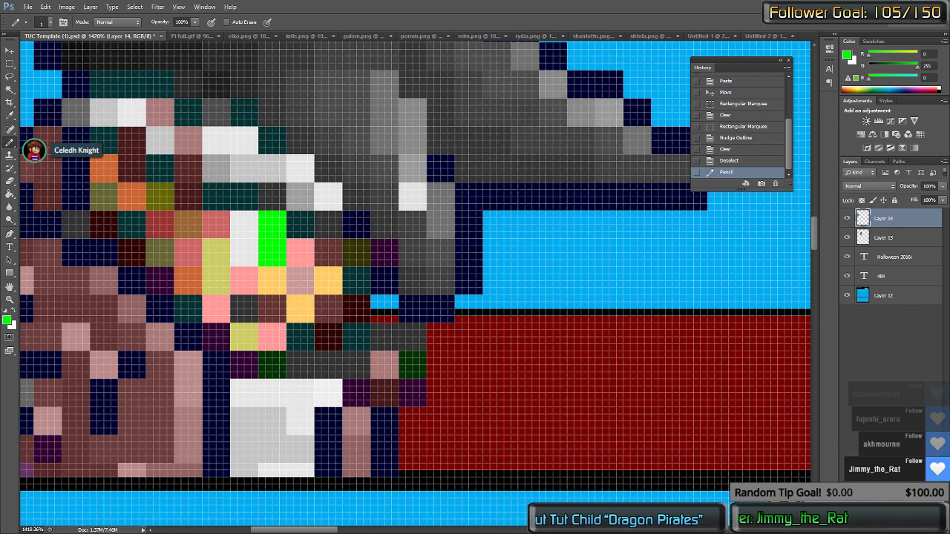
pyautogui.hotkey('alt', 'Tab')
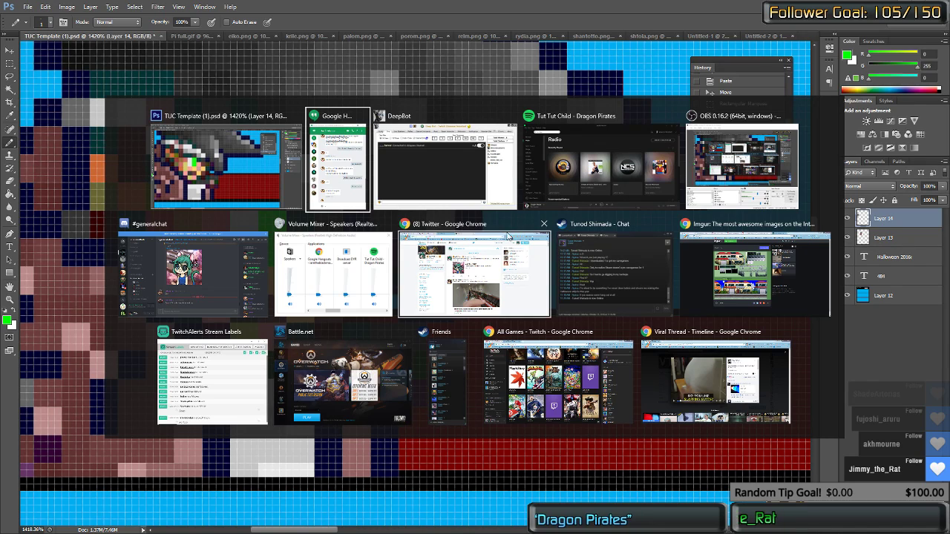
pyautogui.press('Escape')
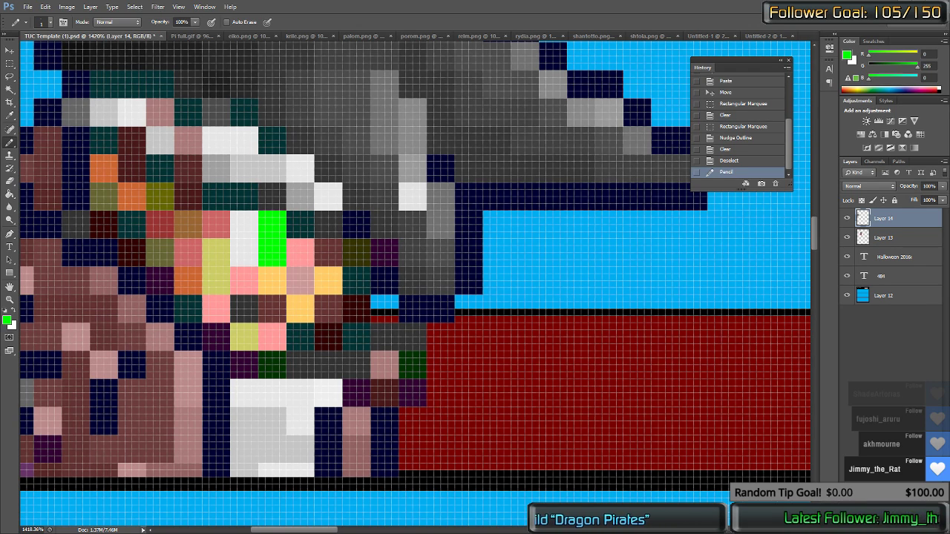
pyautogui.press('XF86AudioLowerVolume')
pyautogui.press('XF86AudioRaiseVolume')
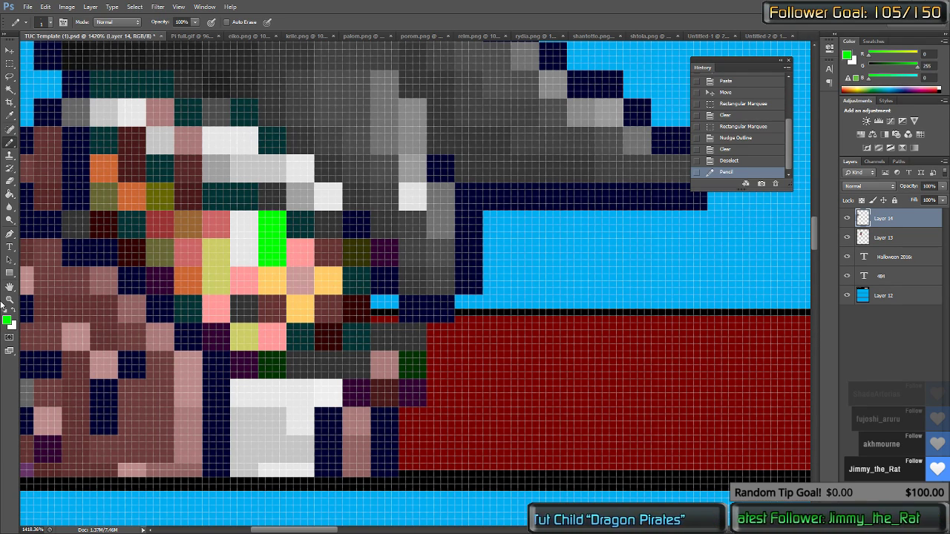
pyautogui.scroll(-4, 275, 250)
pyautogui.scroll(3, 242, 278)
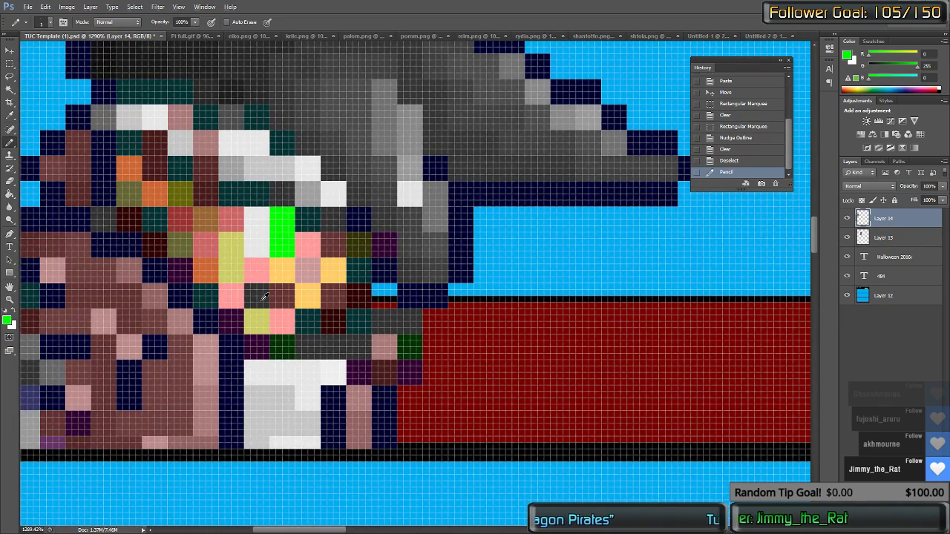
pyautogui.keyDown('alt'); pyautogui.click(227, 266); pyautogui.keyUp('alt')
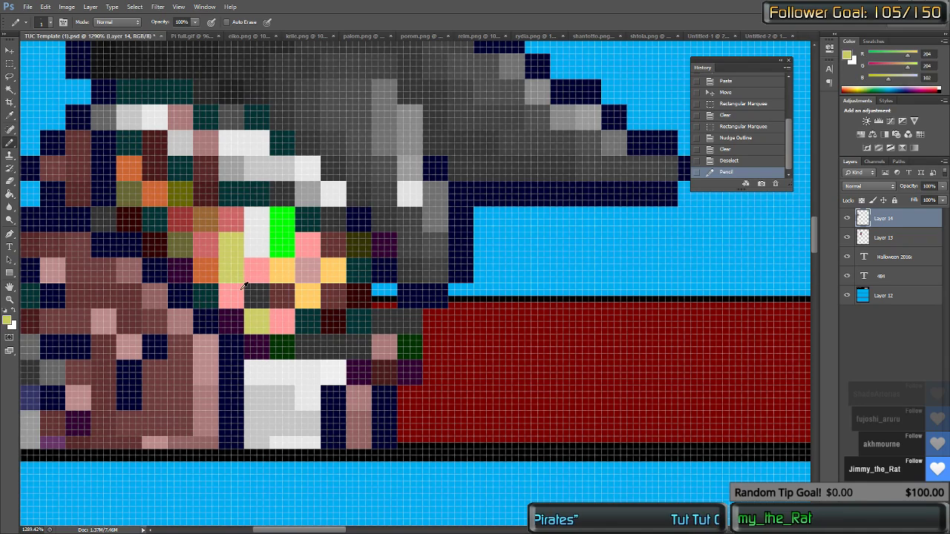
pyautogui.keyDown('alt'); pyautogui.click(307, 296); pyautogui.keyUp('alt')
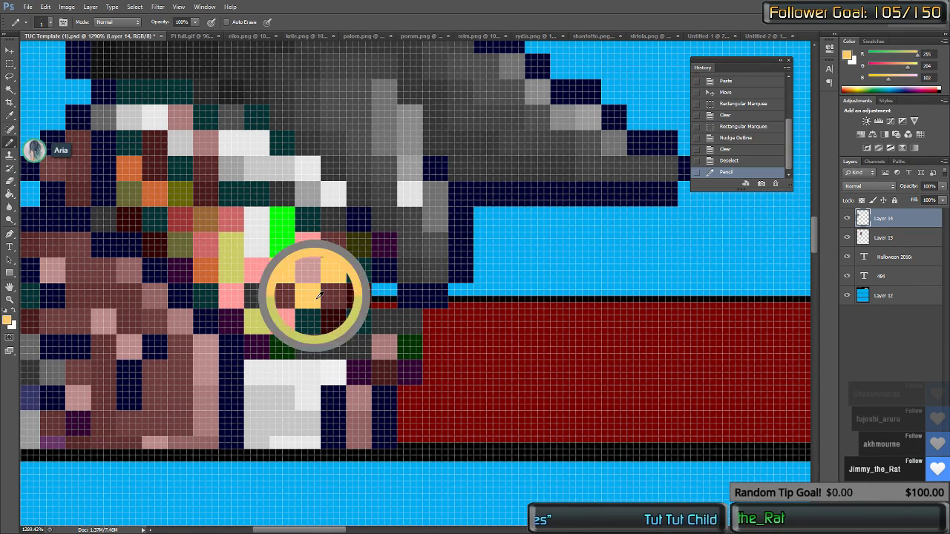
pyautogui.click(260, 303)
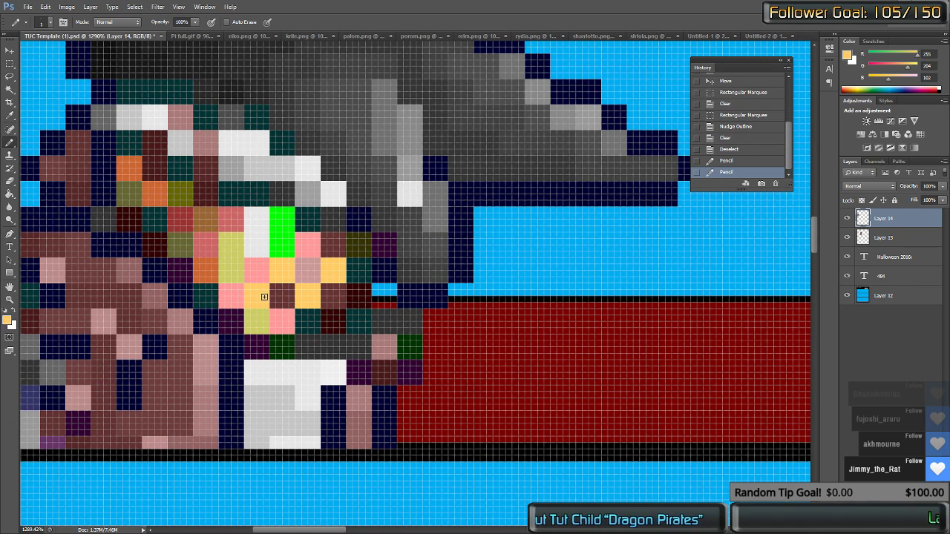
pyautogui.hotkey('ctrl', 'z')
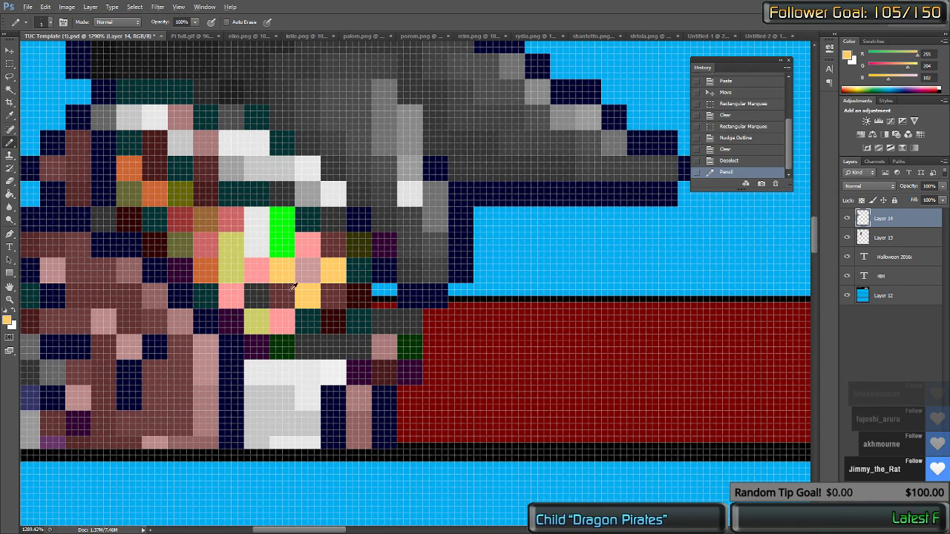
# Step: Sample the muted pink (204, 153, 153) from the face and repaint the brown pixel in its lower part
pyautogui.keyDown('alt'); pyautogui.click(305, 270); pyautogui.keyUp('alt')
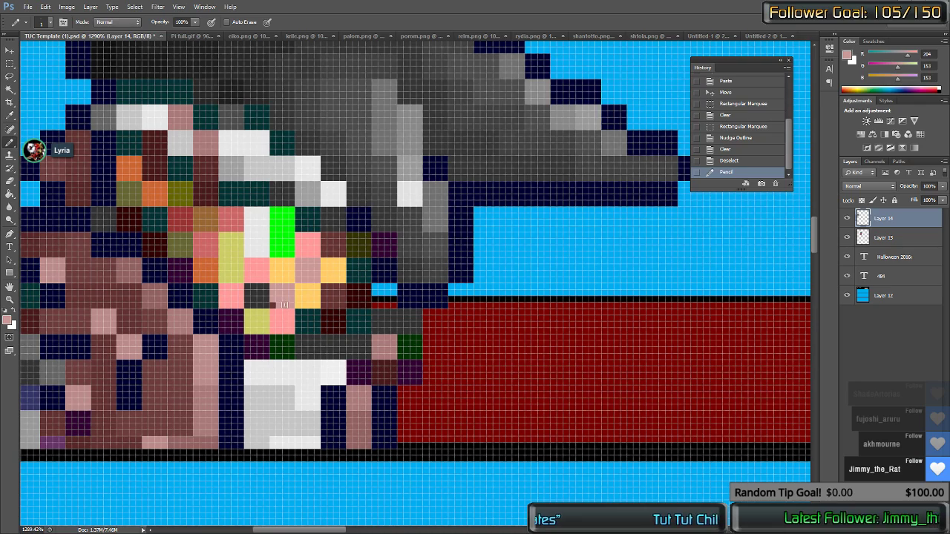
pyautogui.click(290, 286)
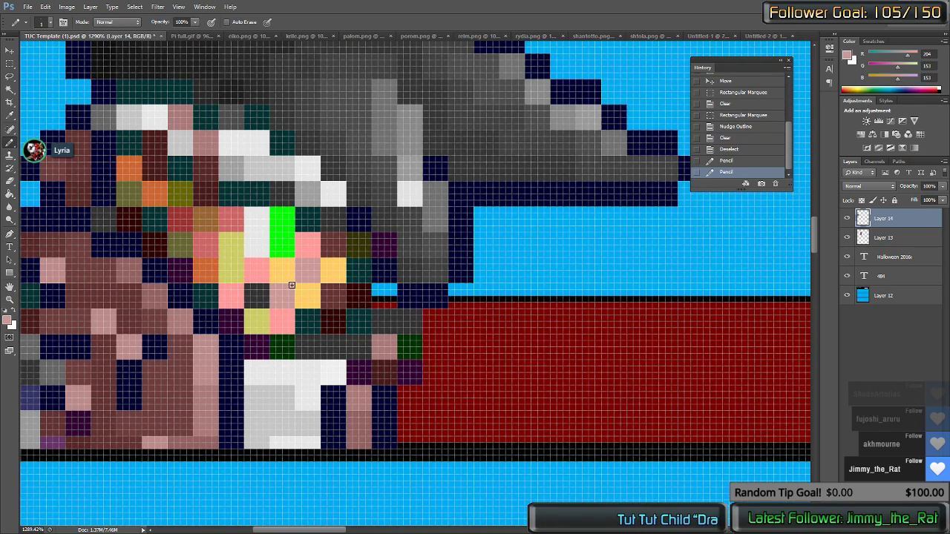
pyautogui.scroll(-8, 290, 286)
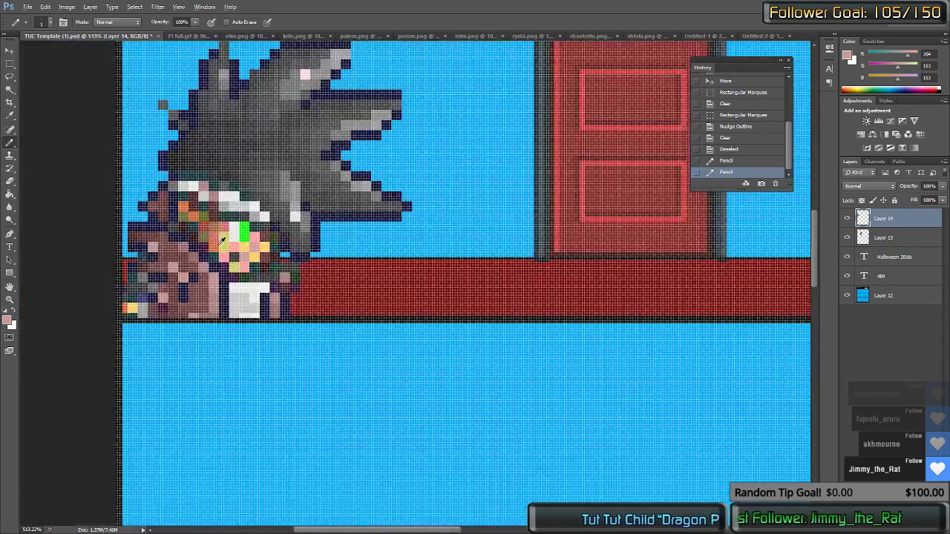
pyautogui.scroll(3, 221, 239)
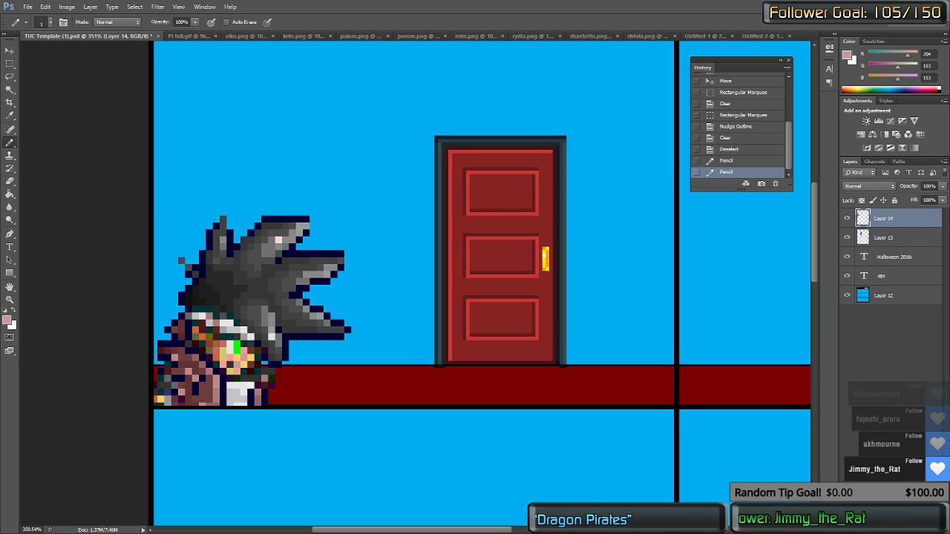
pyautogui.moveTo(170, 67); pyautogui.dragTo(273, 115)
pyautogui.press('Escape')
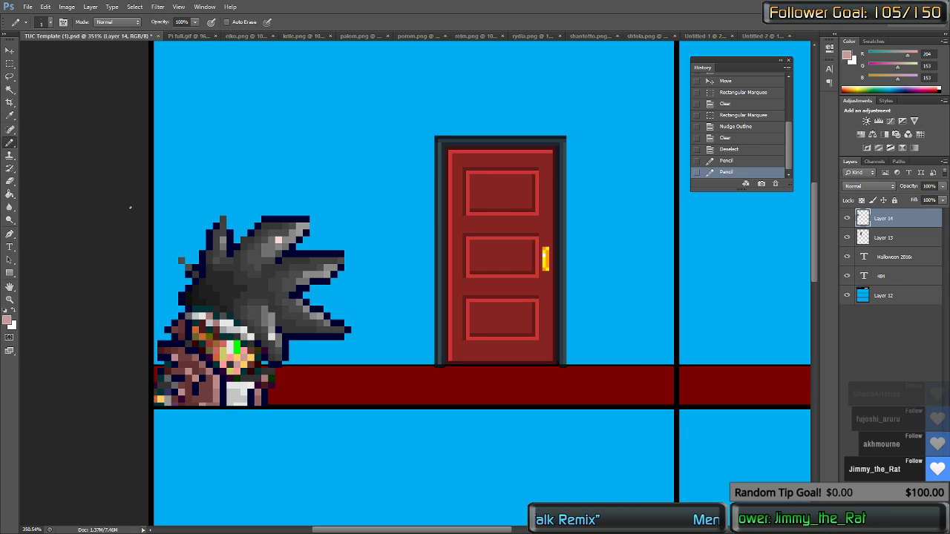
pyautogui.scroll(3, 493, 191)
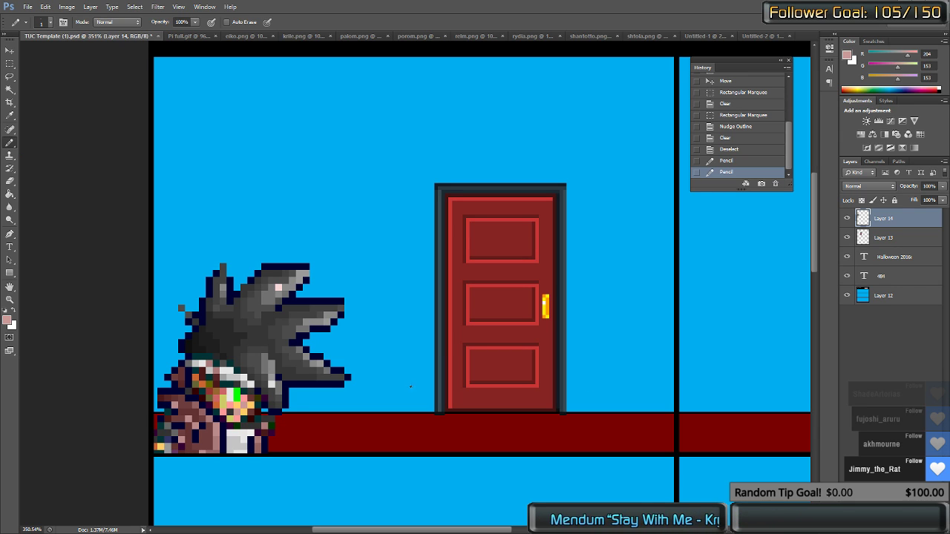
pyautogui.scroll(-3, 356, 285)
pyautogui.scroll(2, 385, 287)
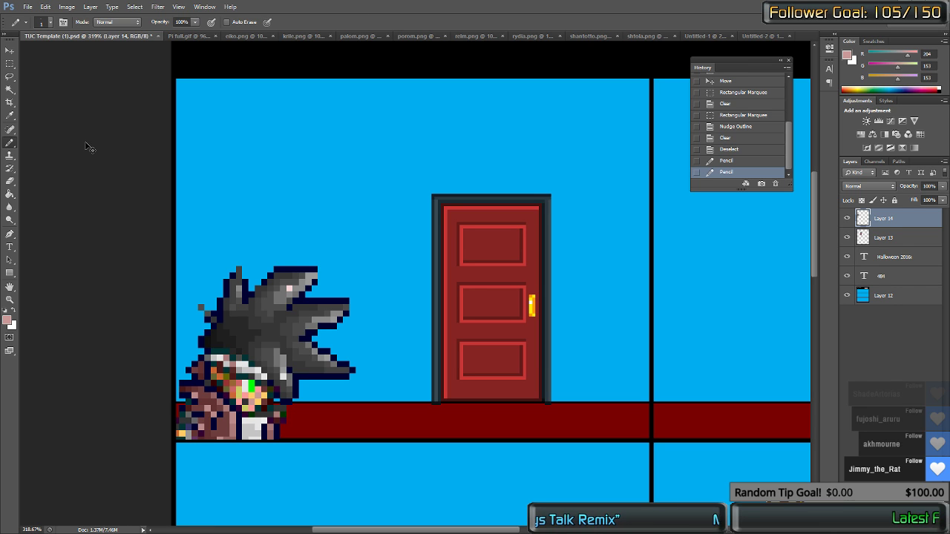
# Step: Create a new document and paste the copied exclamation-mark block image into it
pyautogui.hotkey('ctrl', 'n')
pyautogui.press('Return')
pyautogui.hotkey('ctrl', 'v')
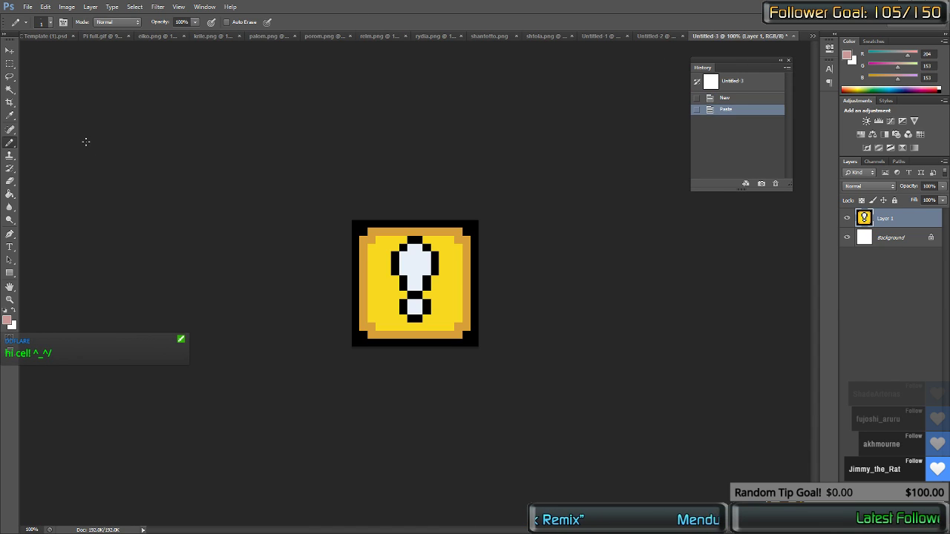
# Step: Select the exclamation mark inside the block, excluding the surrounding yellow with the Magic Wand, and cut it out
pyautogui.press('m')
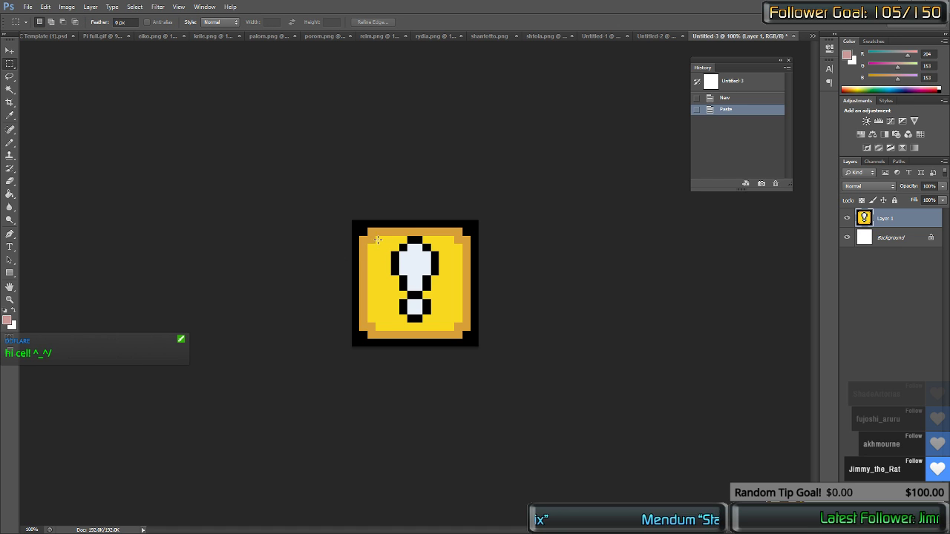
pyautogui.moveTo(382, 238); pyautogui.dragTo(444, 327)
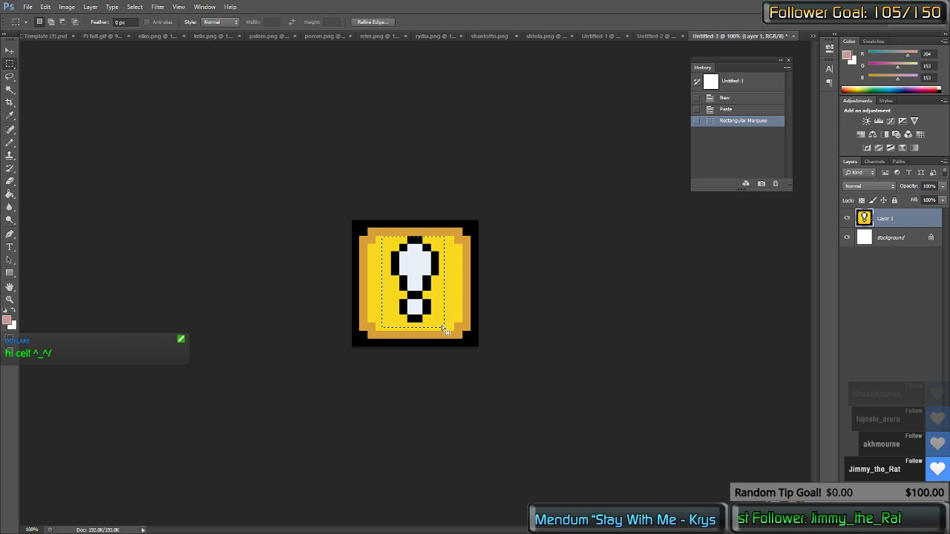
pyautogui.press('Right')
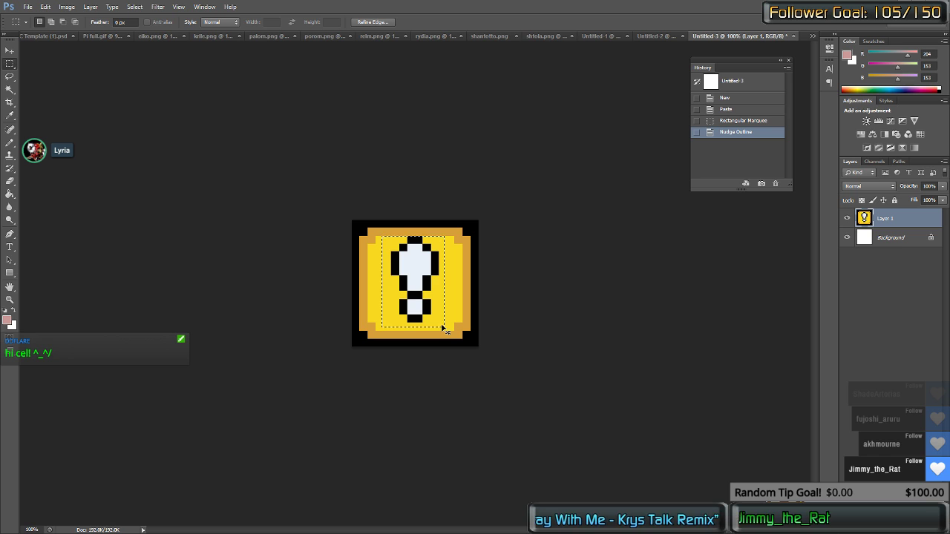
pyautogui.press('w')
pyautogui.click(386, 298)
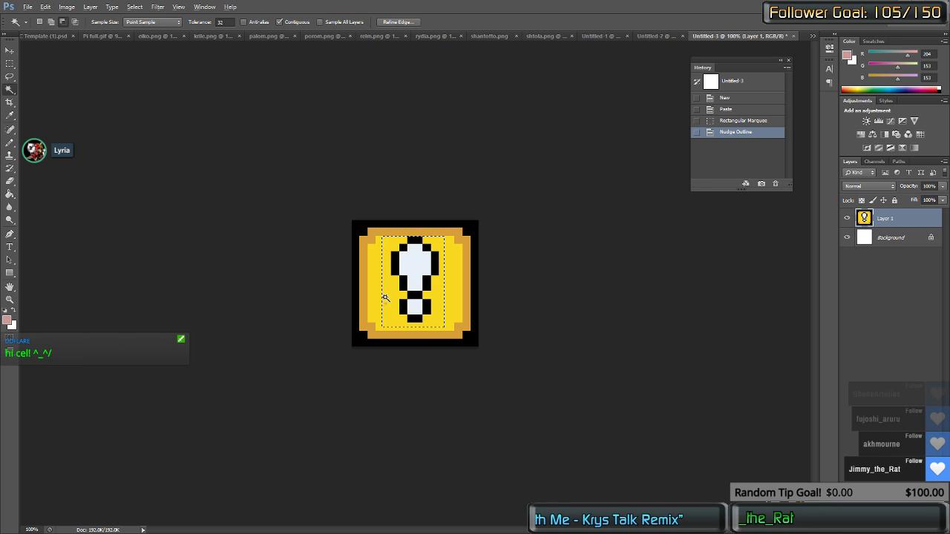
pyautogui.hotkey('ctrl', 'x')
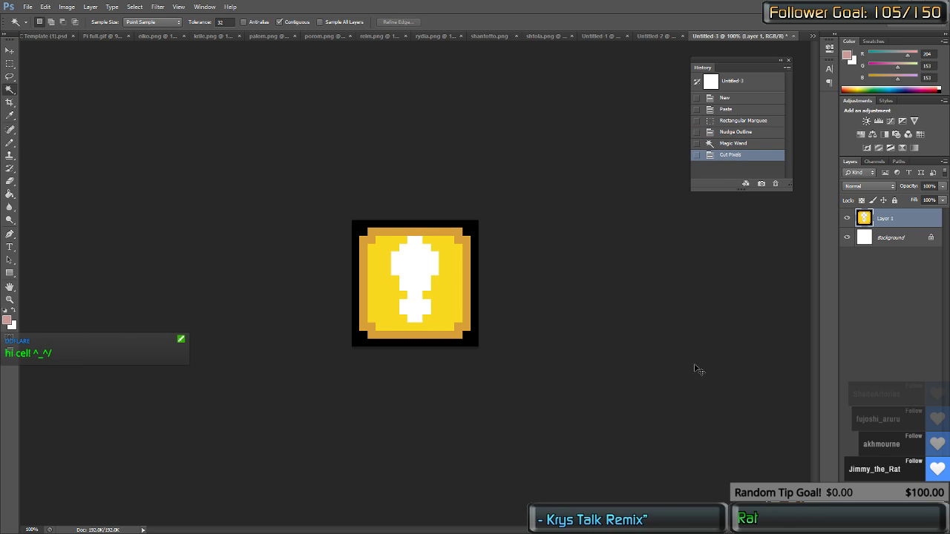
# Step: Try to paste the exclamation mark into the TUC Template document, scaled to about 28% above the character's hair
pyautogui.hotkey('ctrl', 'Tab')
pyautogui.hotkey('ctrl', 'v')
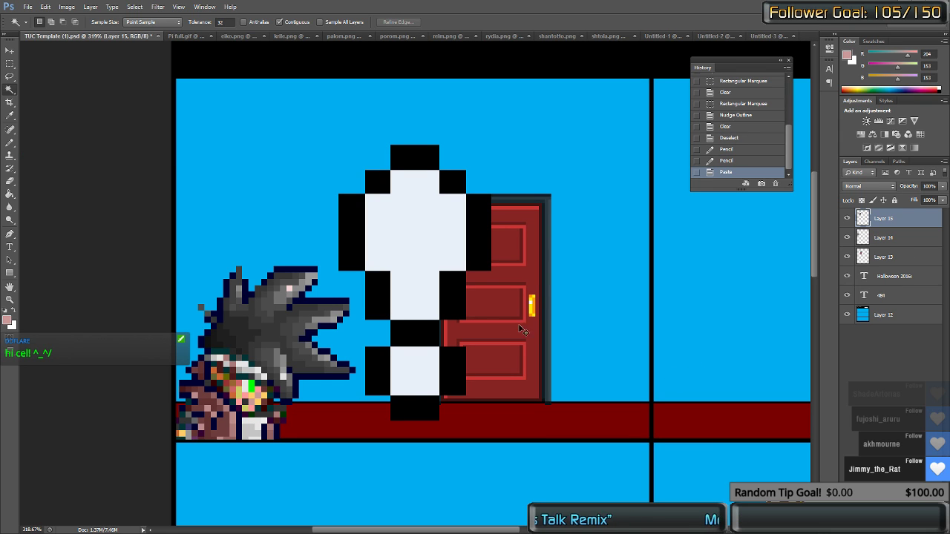
pyautogui.press('m')
pyautogui.rightClick(424, 265)
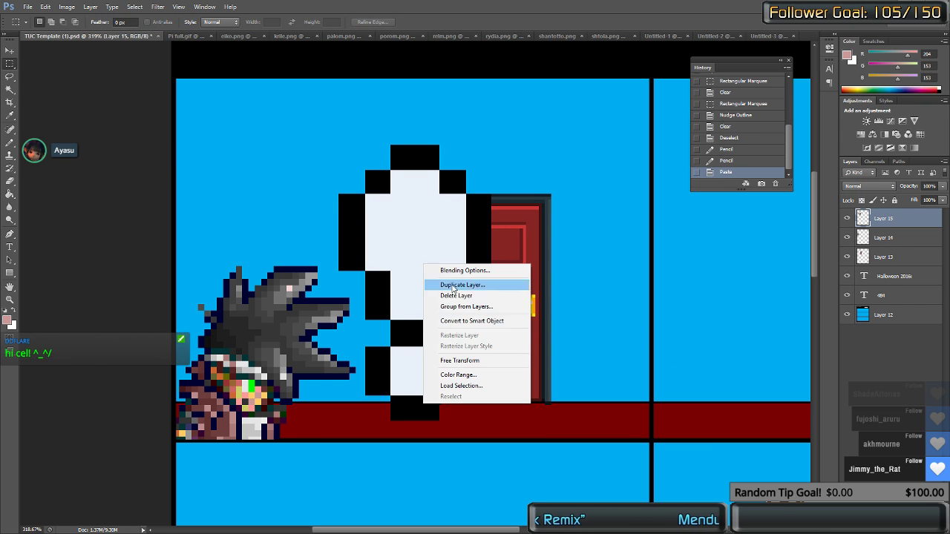
pyautogui.click(461, 361)
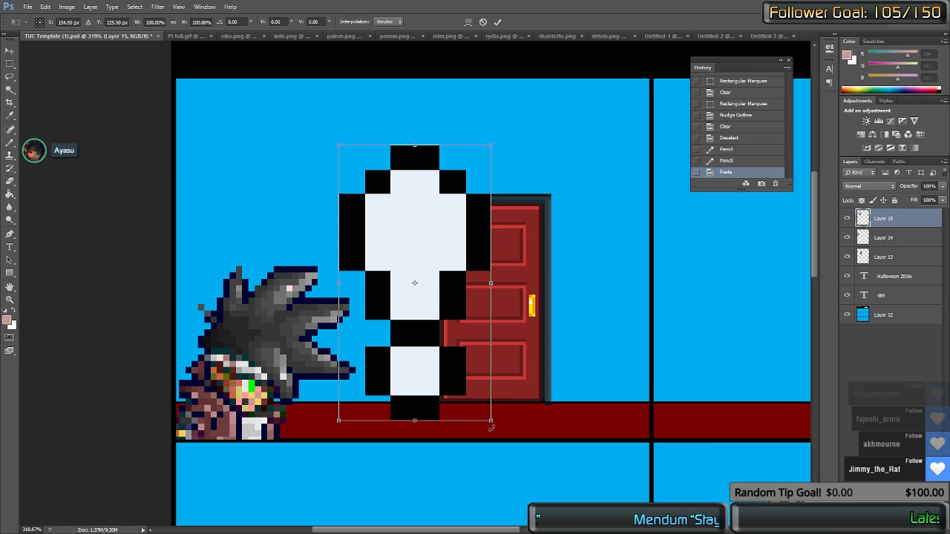
pyautogui.moveTo(489, 422); pyautogui.dragTo(384, 223)
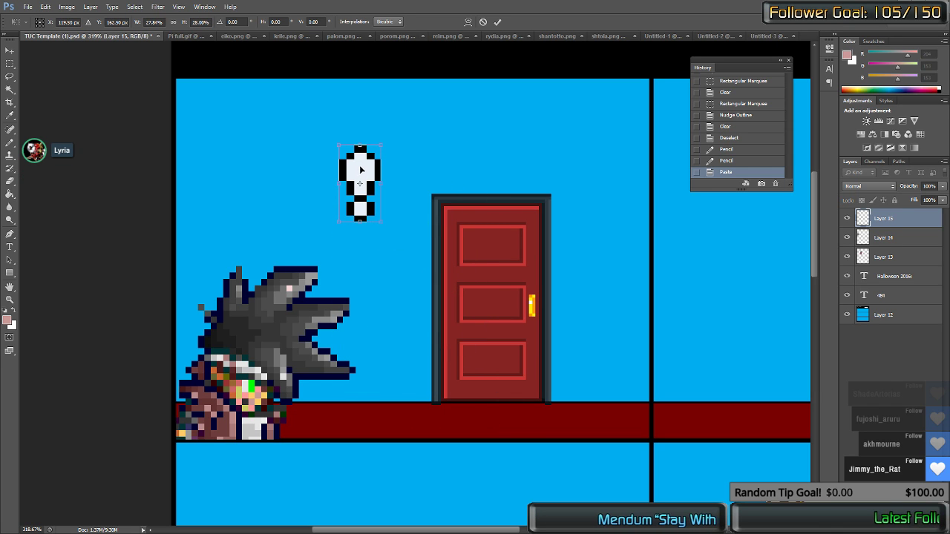
pyautogui.moveTo(362, 170); pyautogui.dragTo(255, 209)
pyautogui.press('Return')
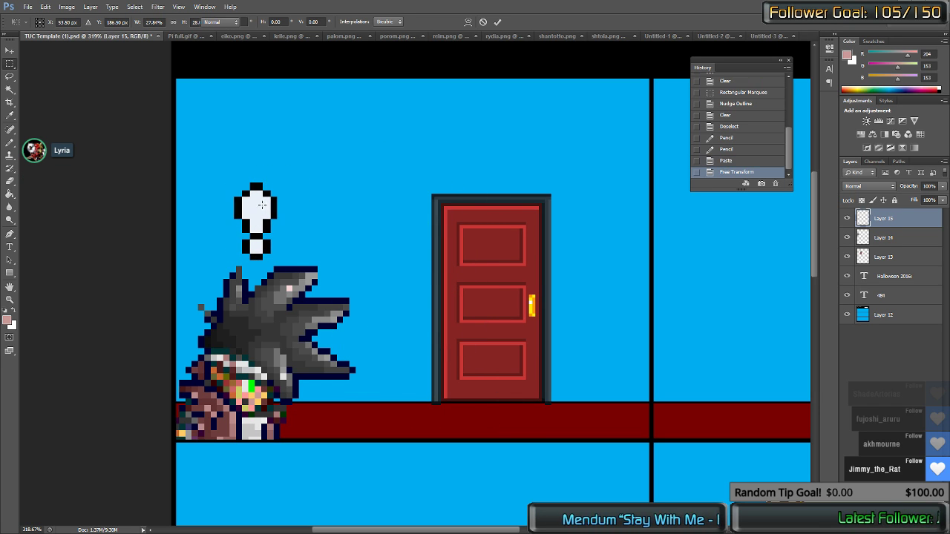
pyautogui.hotkey('ctrl', 'z')
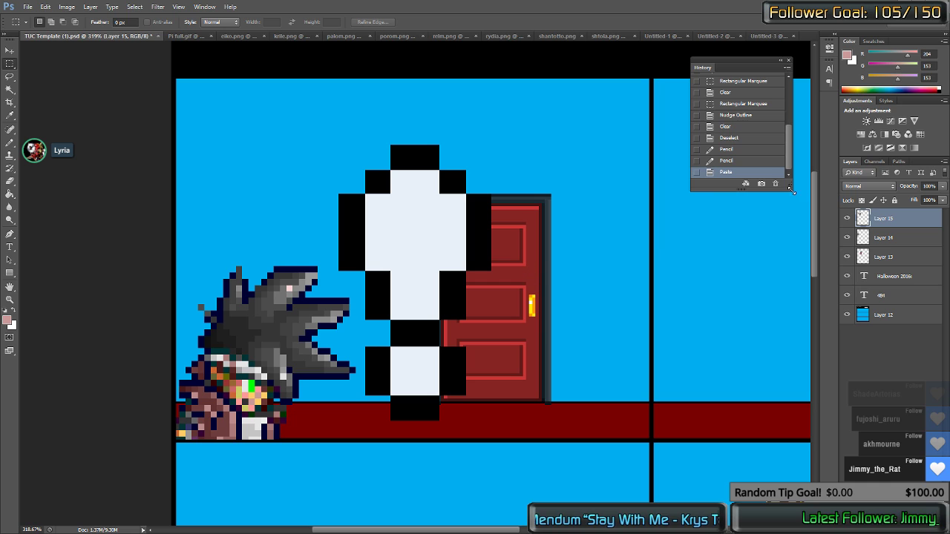
pyautogui.click(752, 162)
# Step: Return to the Untitled-3 document, replace the block artwork with the cut exclamation mark, and hide the Background layer
pyautogui.hotkey('ctrl', 'shift', 'Tab')
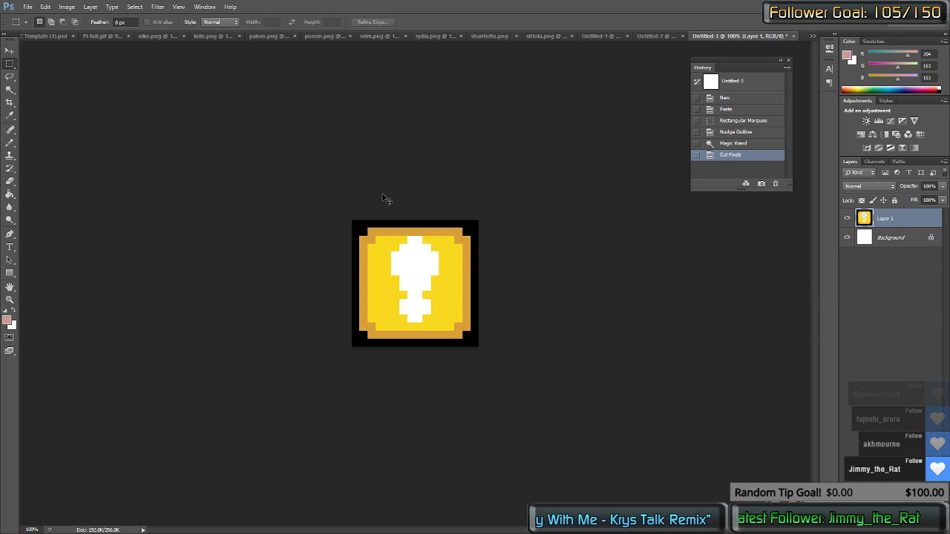
pyautogui.hotkey('ctrl', 'a')
pyautogui.press('Delete')
pyautogui.hotkey('ctrl', 'v')
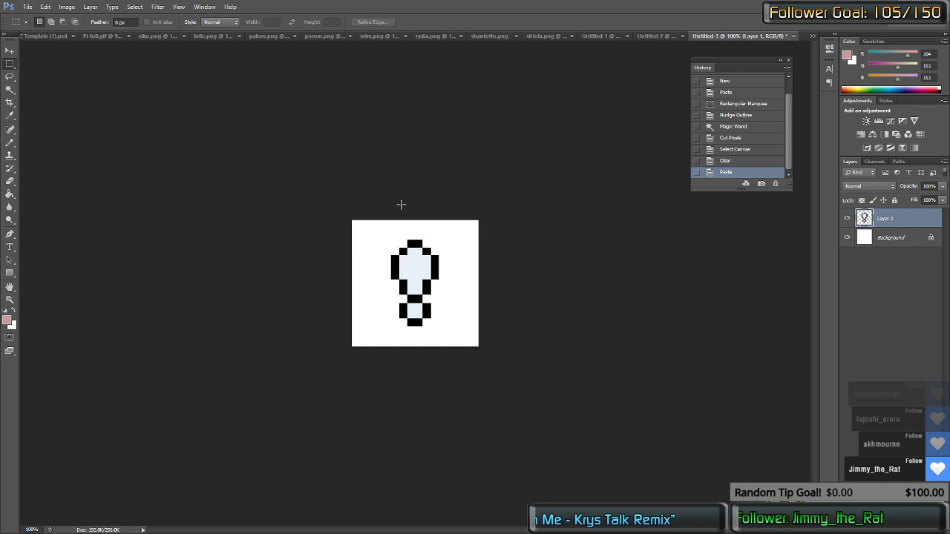
pyautogui.click(847, 237)
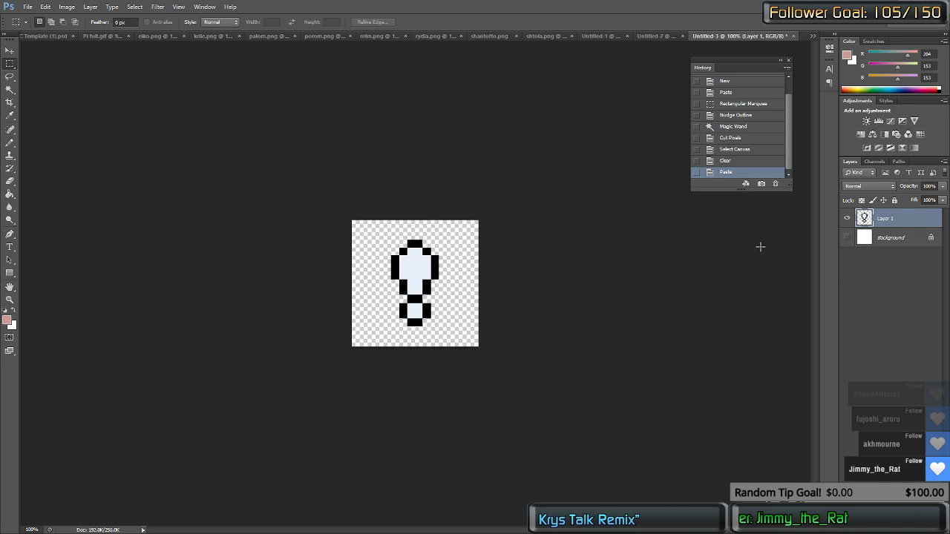
# Step: Fill the exclamation mark's pale interior with red ff0000, using the Paint Bucket with Anti-alias and Contiguous turned off
pyautogui.press('g')
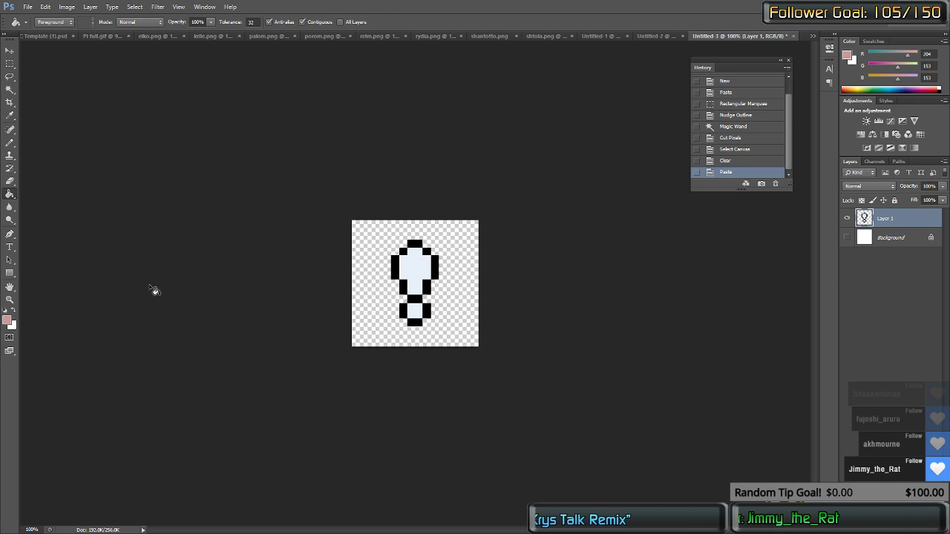
pyautogui.click(5, 320)
pyautogui.write('ff0000')
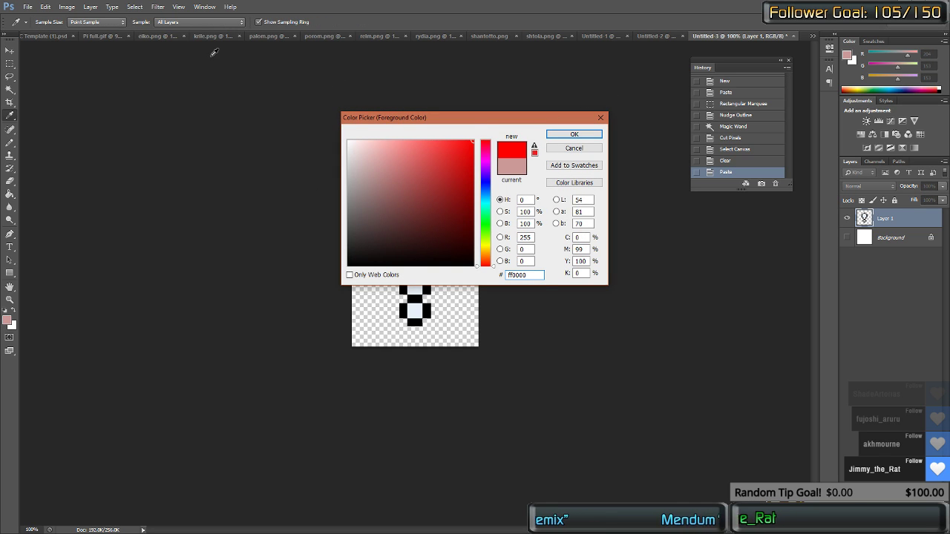
pyautogui.press('Return')
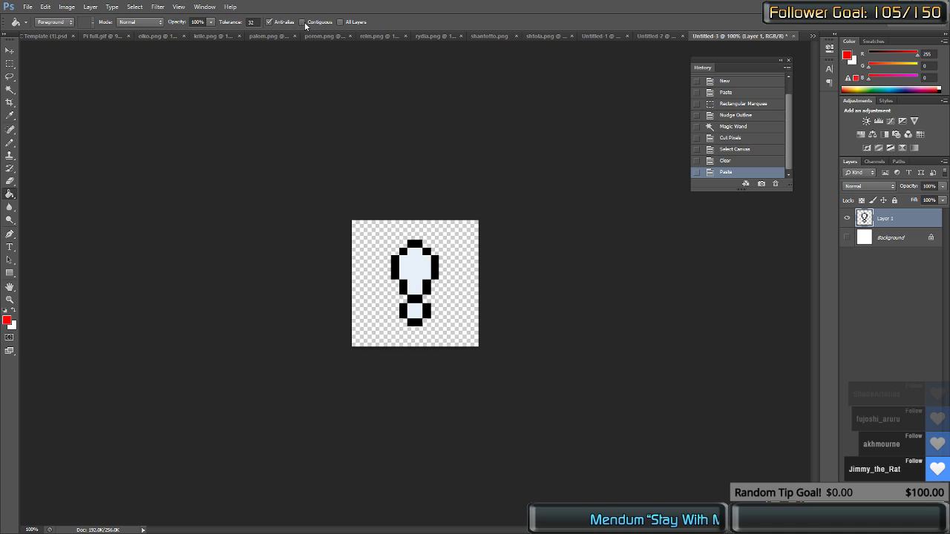
pyautogui.click(393, 271)
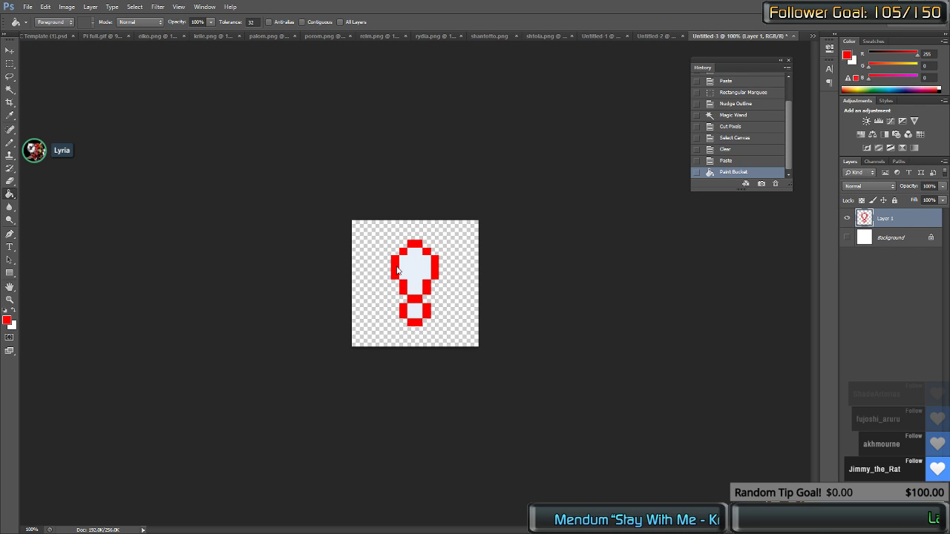
pyautogui.hotkey('ctrl', 'z')
pyautogui.click(408, 265)
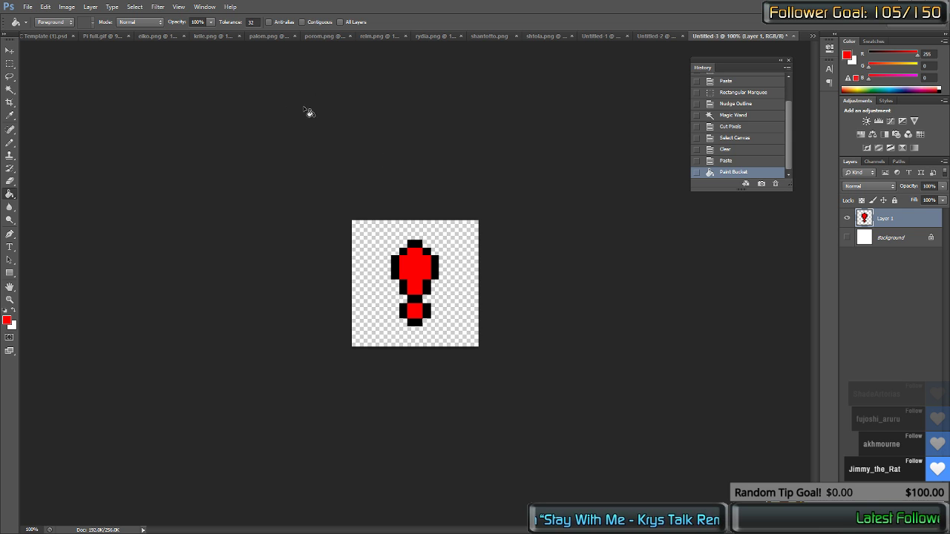
# Step: Resize the exclamation mark image to 50 percent with Nearest Neighbor resampling
pyautogui.hotkey('ctrl', 'a')
pyautogui.click(67, 7)
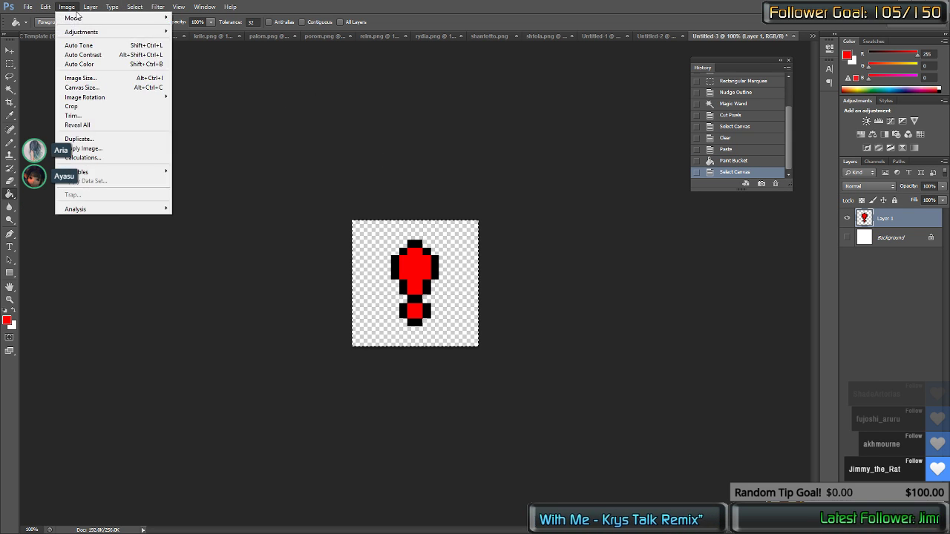
pyautogui.click(85, 70)
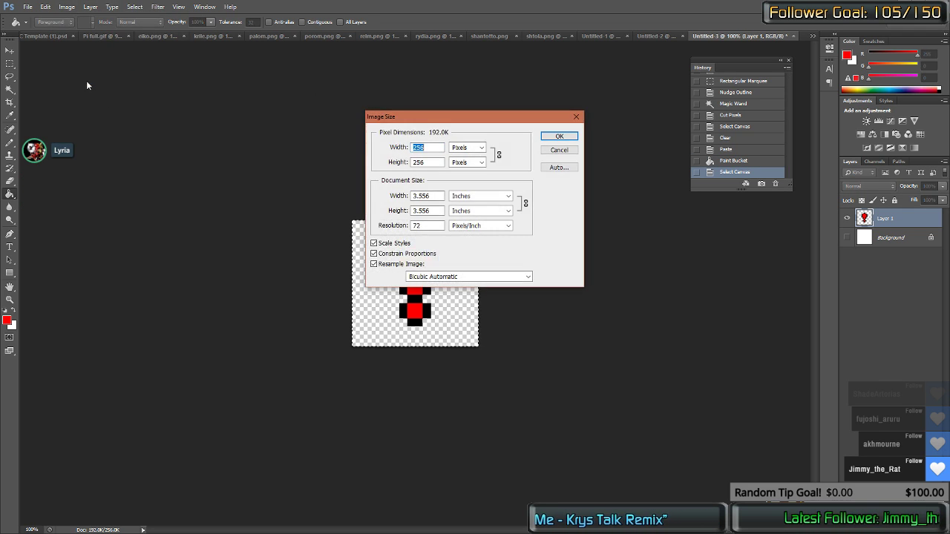
pyautogui.write('50')
pyautogui.press('Tab')
pyautogui.press('Up')
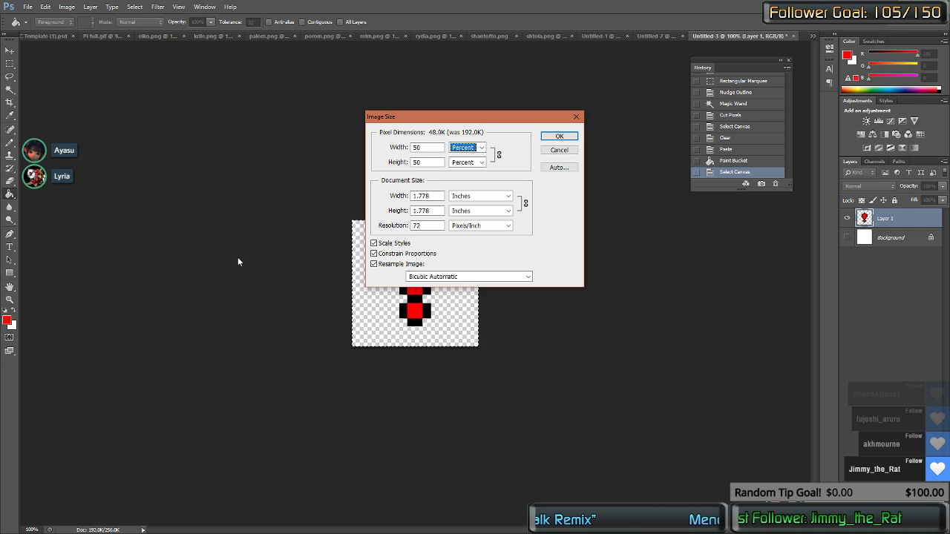
pyautogui.click(410, 279)
pyautogui.click(430, 296)
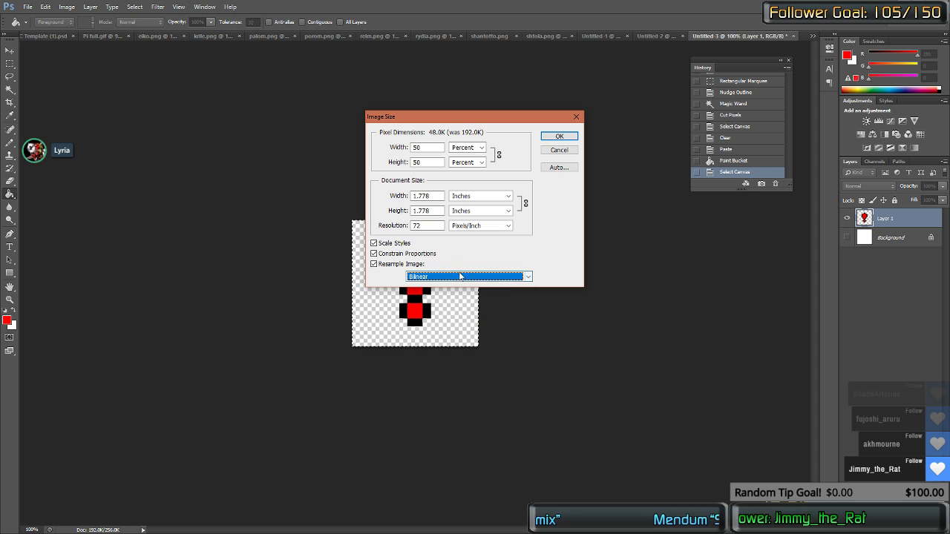
pyautogui.press('Up')
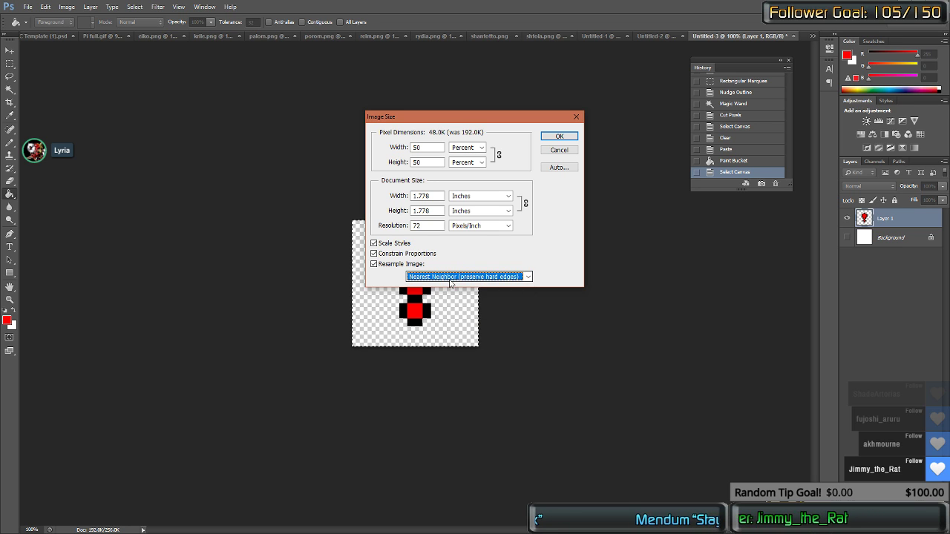
pyautogui.click(560, 138)
# Step: Try to paste the red exclamation mark into the TUC Template document at its current size
pyautogui.hotkey('ctrl', 'a')
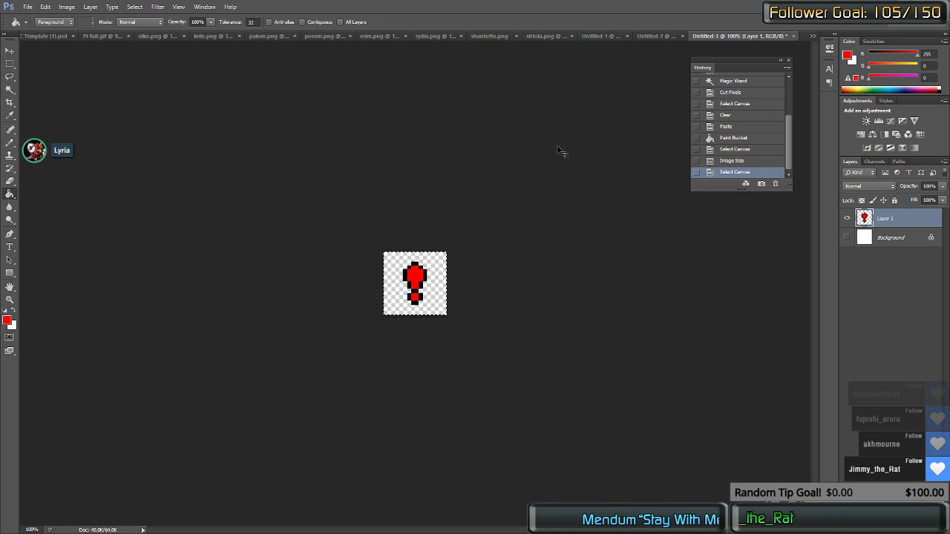
pyautogui.hotkey('ctrl', 'c')
pyautogui.hotkey('ctrl', 'Tab')
pyautogui.hotkey('ctrl', 'v')
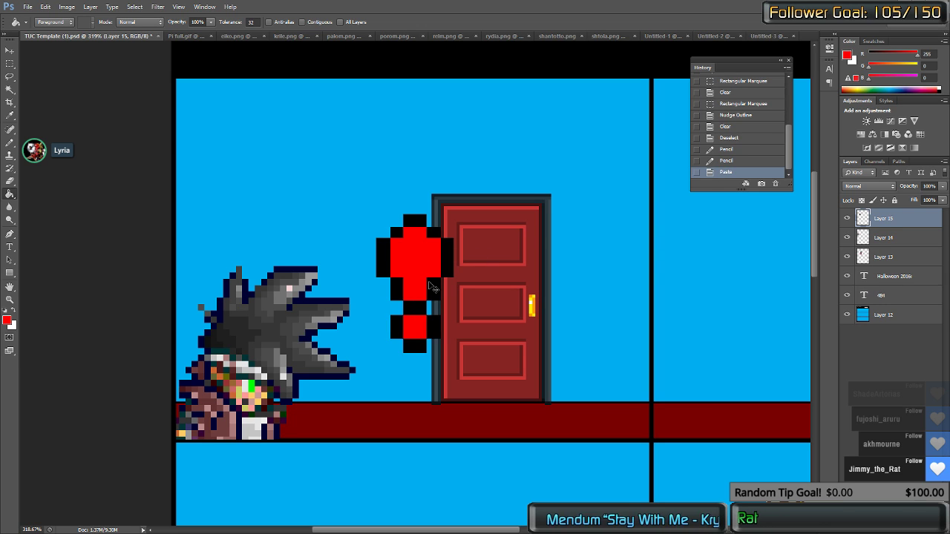
pyautogui.hotkey('ctrl', 'z')
# Step: Return to Untitled-3 and scale the exclamation mark image down by another 50 percent using Nearest Neighbor resampling
pyautogui.hotkey('ctrl', 'shift', 'Tab')
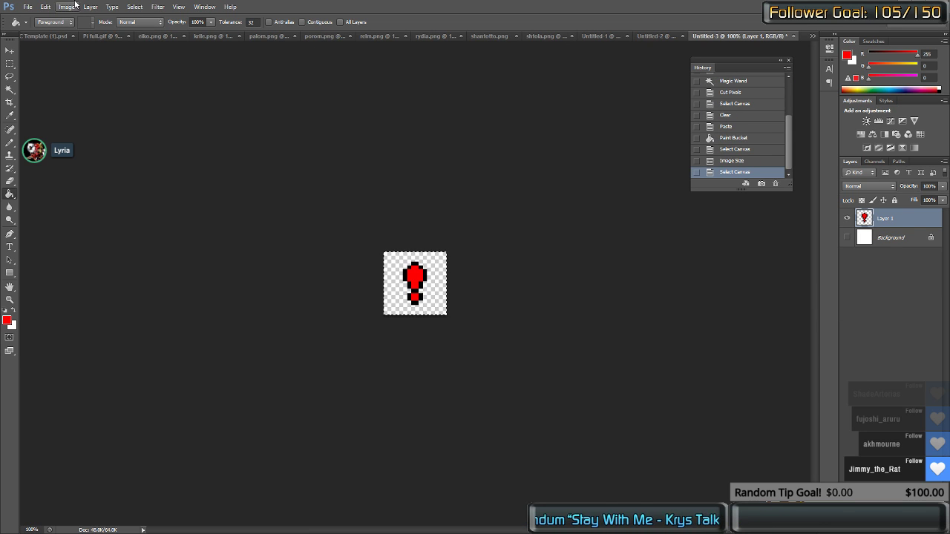
pyautogui.click(68, 7)
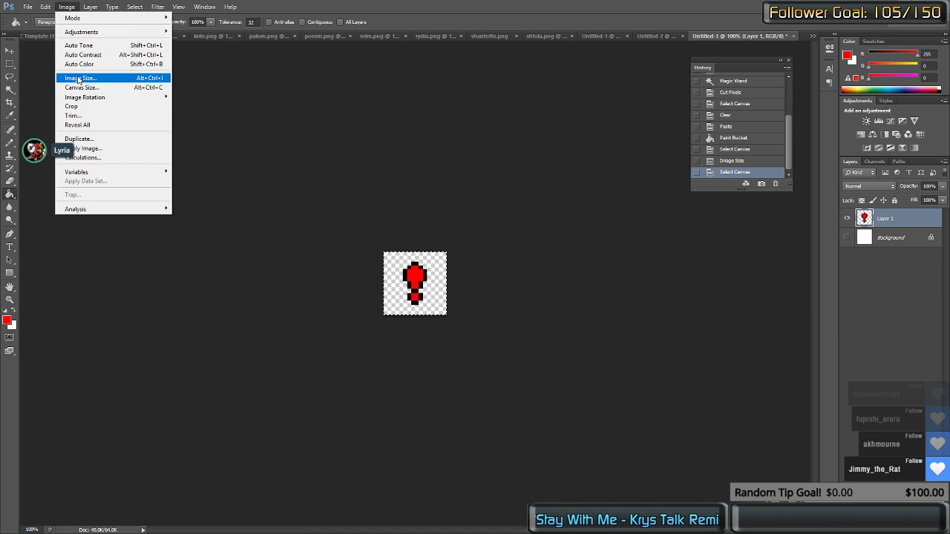
pyautogui.click(79, 78)
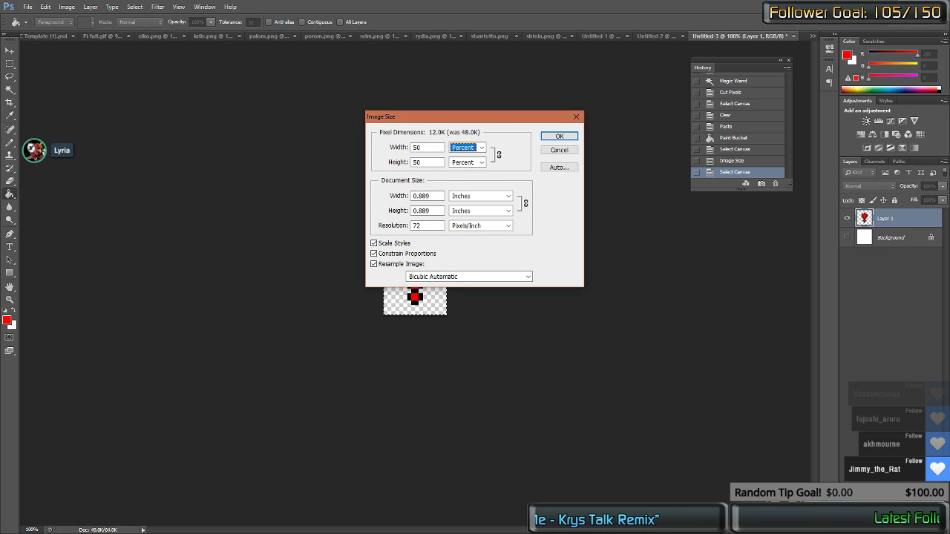
pyautogui.click(475, 276)
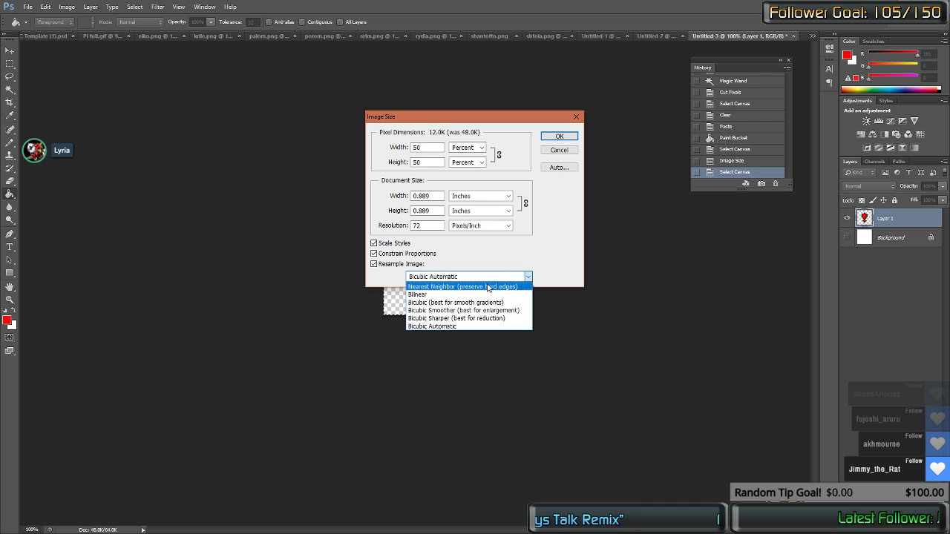
pyautogui.click(481, 288)
pyautogui.click(559, 136)
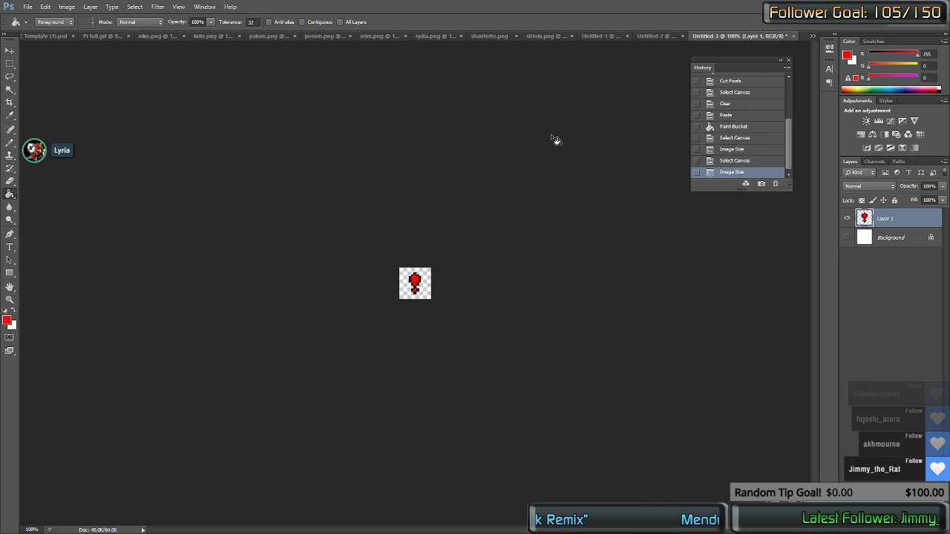
# Step: Copy the reduced exclamation mark into the TUC Template document and position it just above the character's hair
pyautogui.hotkey('ctrl', 'c')
pyautogui.hotkey('ctrl', 'Tab')
pyautogui.hotkey('ctrl', 'v')
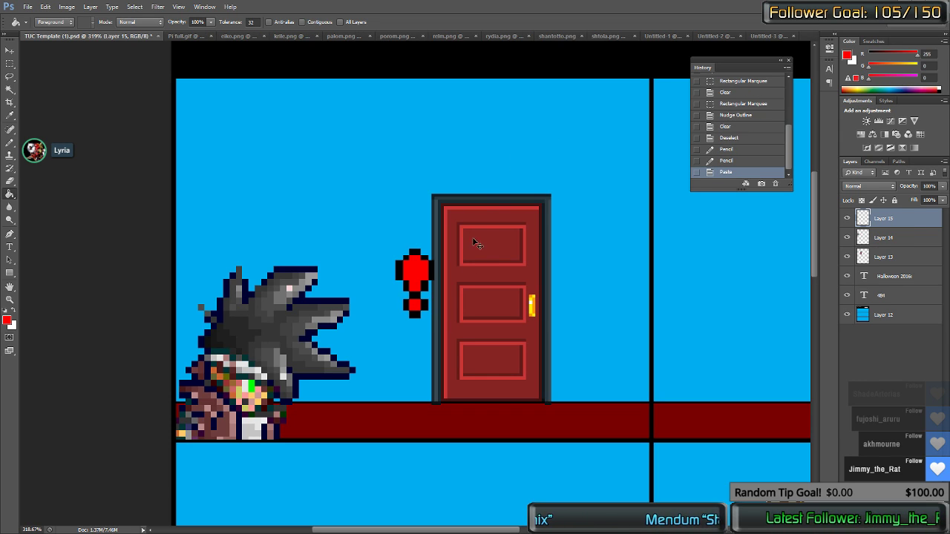
pyautogui.moveTo(420, 294)
pyautogui.mouseDown()
pyautogui.moveTo(223, 235)
pyautogui.moveTo(252, 226)
pyautogui.mouseUp()
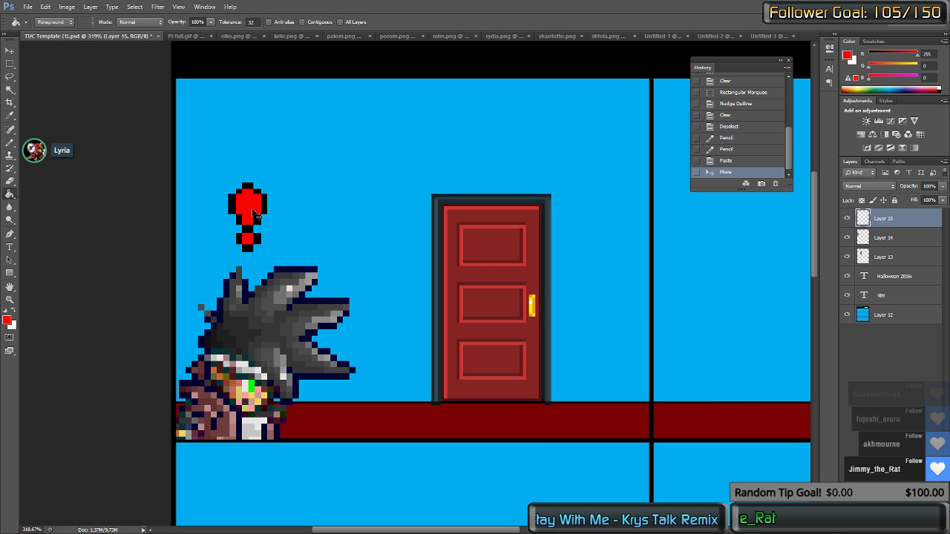
pyautogui.moveTo(247, 218); pyautogui.dragTo(259, 227)
# Step: Examine the house sprite sheet in Untitled-1 for building parts suitable as comic panel scenery
pyautogui.scroll(-7, 339, 257)
pyautogui.hotkey('ctrl', 'shift', 'Tab')
pyautogui.hotkey('ctrl', 'shift', 'Tab')
pyautogui.hotkey('ctrl', 'shift', 'Tab')
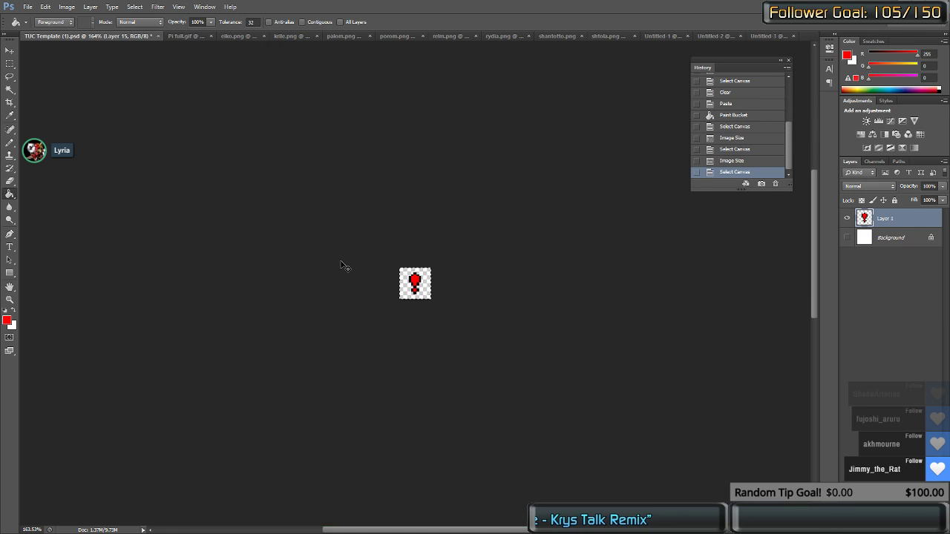
pyautogui.scroll(-3, 343, 265)
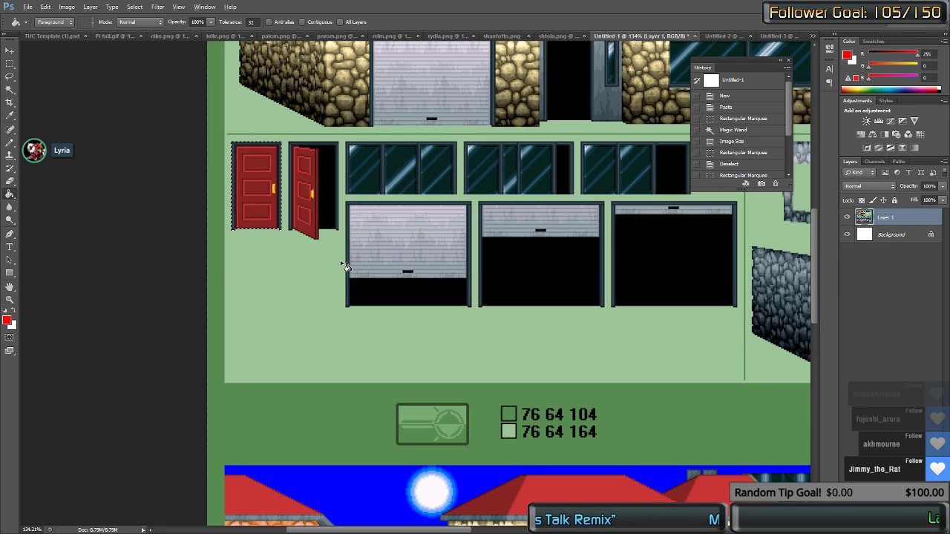
pyautogui.scroll(-2, 343, 257)
pyautogui.hscroll(3, 568, 286)
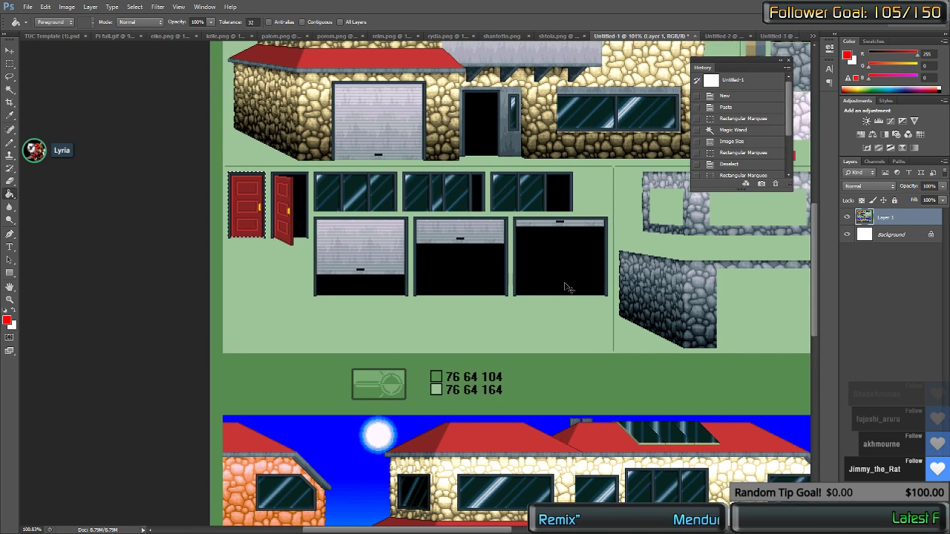
pyautogui.hscroll(3, 544, 276)
pyautogui.hscroll(-4, 327, 265)
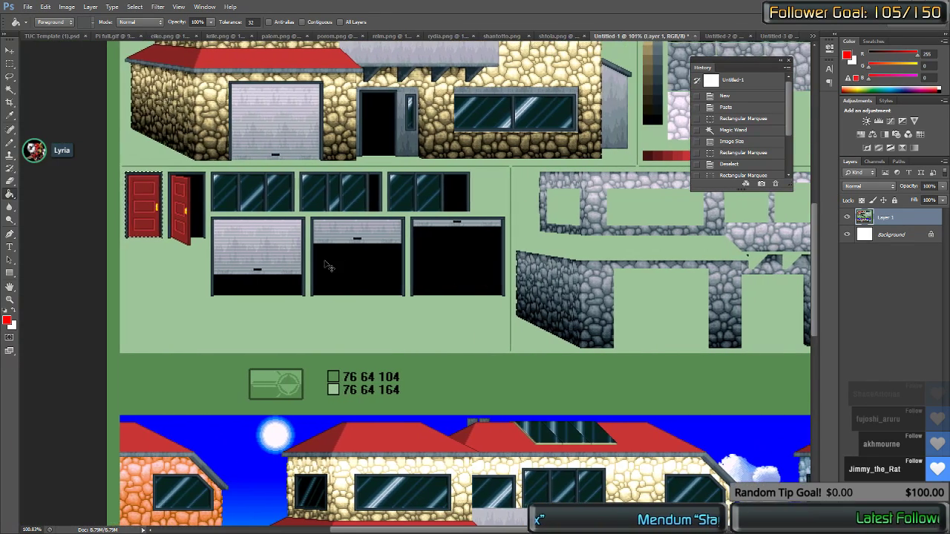
pyautogui.scroll(3, 326, 265)
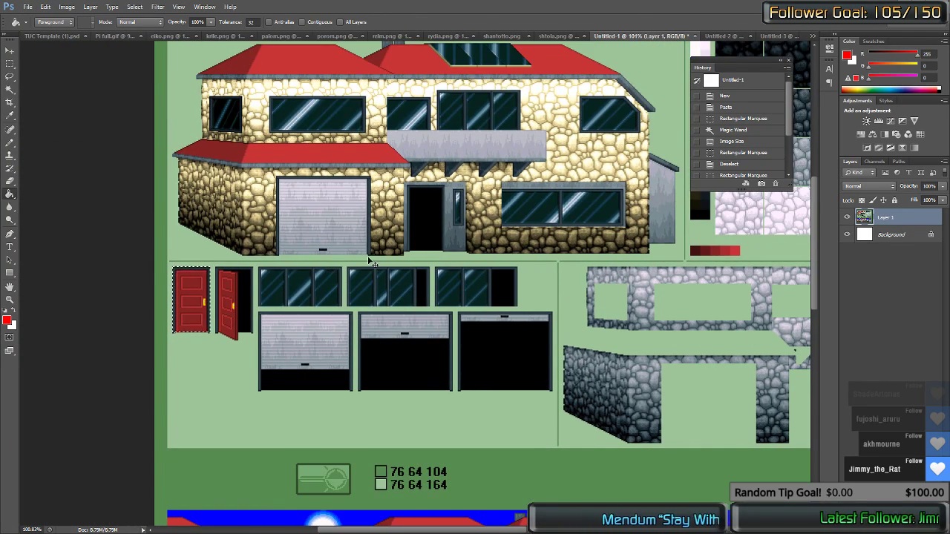
pyautogui.hscroll(3, 371, 261)
pyautogui.hscroll(3, 372, 261)
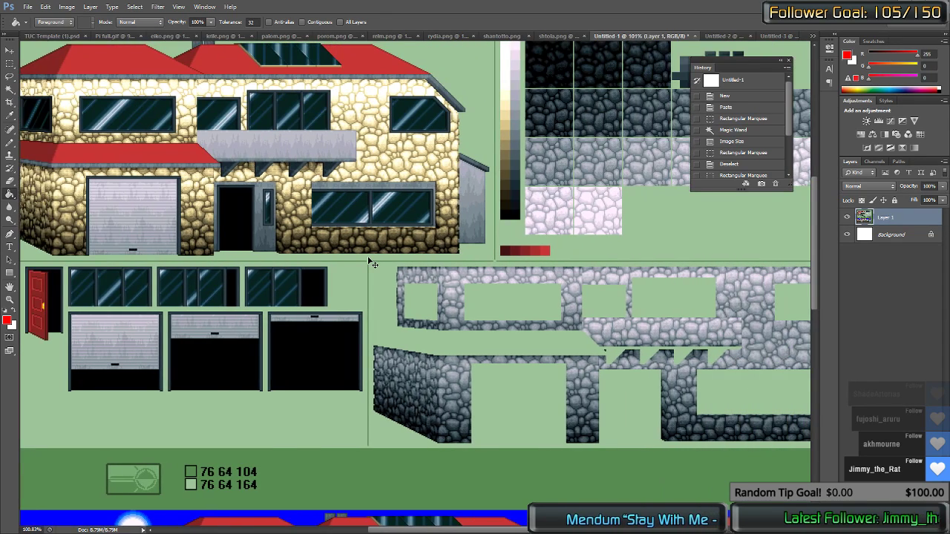
pyautogui.hscroll(-5, 371, 263)
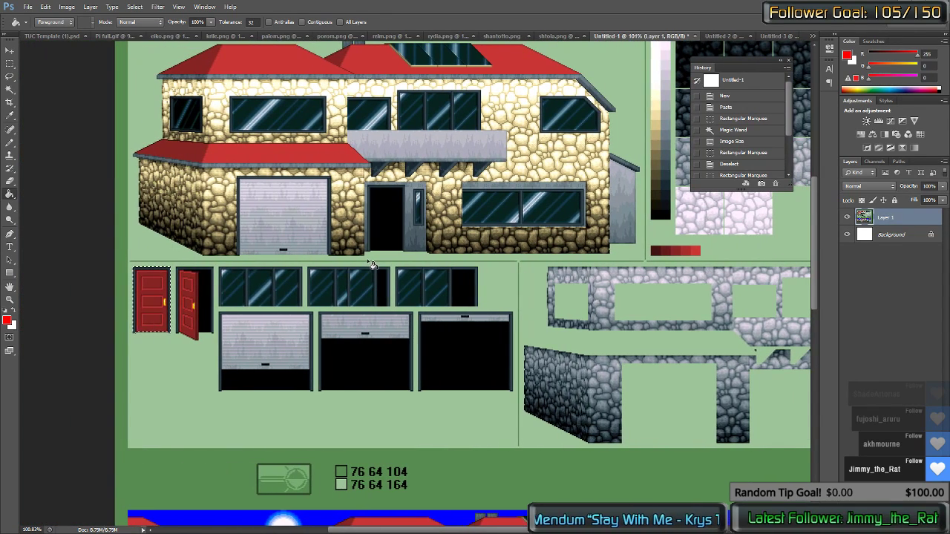
pyautogui.hotkey('ctrl', 'z')
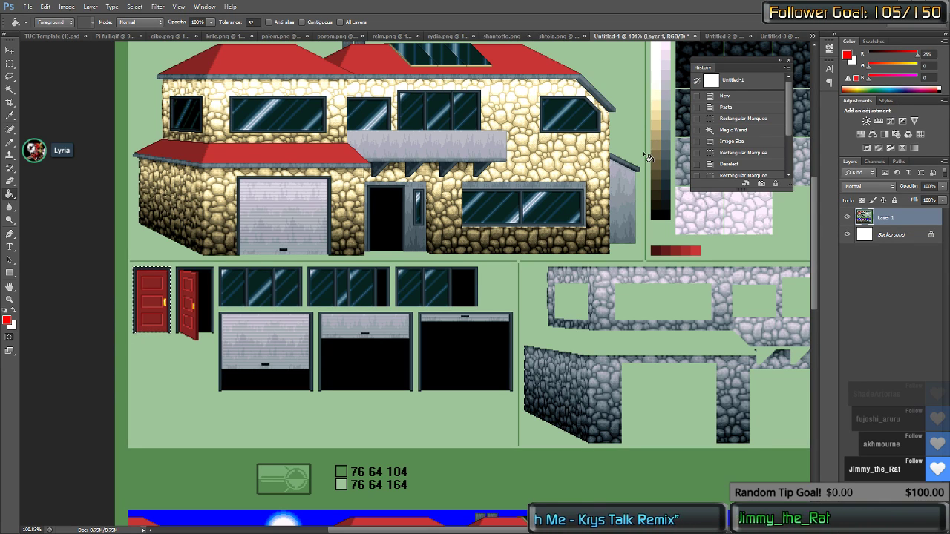
# Step: Select the house section around the front entrance and exclude the green strip beneath it with the Magic Wand
pyautogui.press('m')
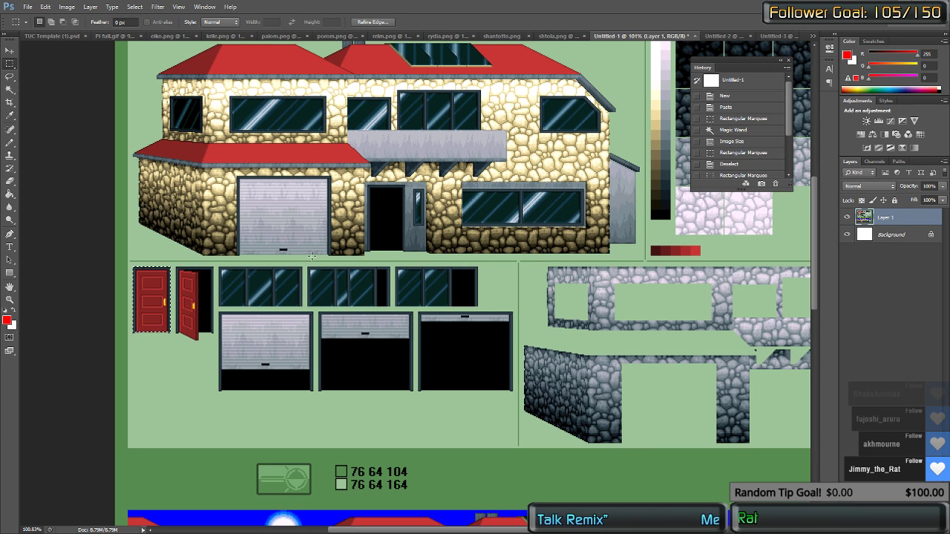
pyautogui.moveTo(425, 209); pyautogui.dragTo(502, 141)
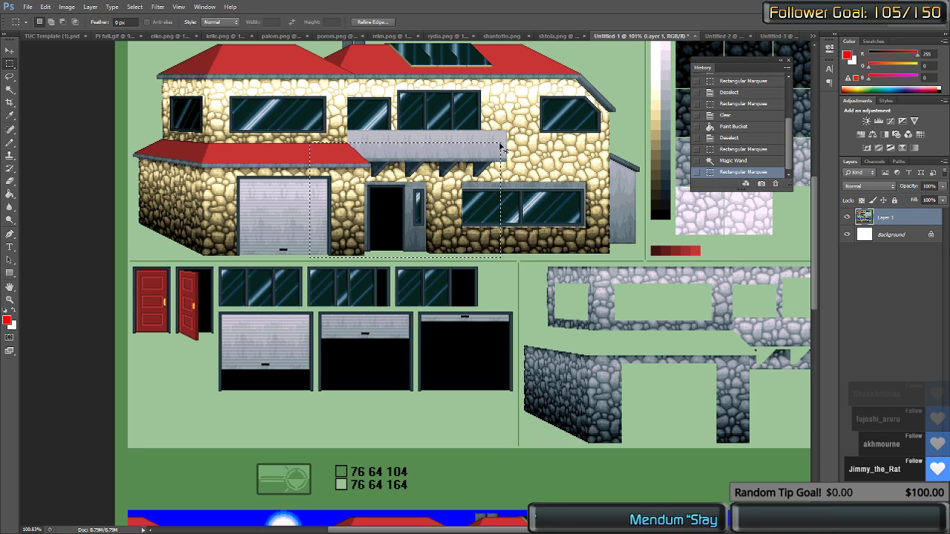
pyautogui.press('w')
pyautogui.keyDown('alt'); pyautogui.click(390, 254); pyautogui.keyUp('alt')
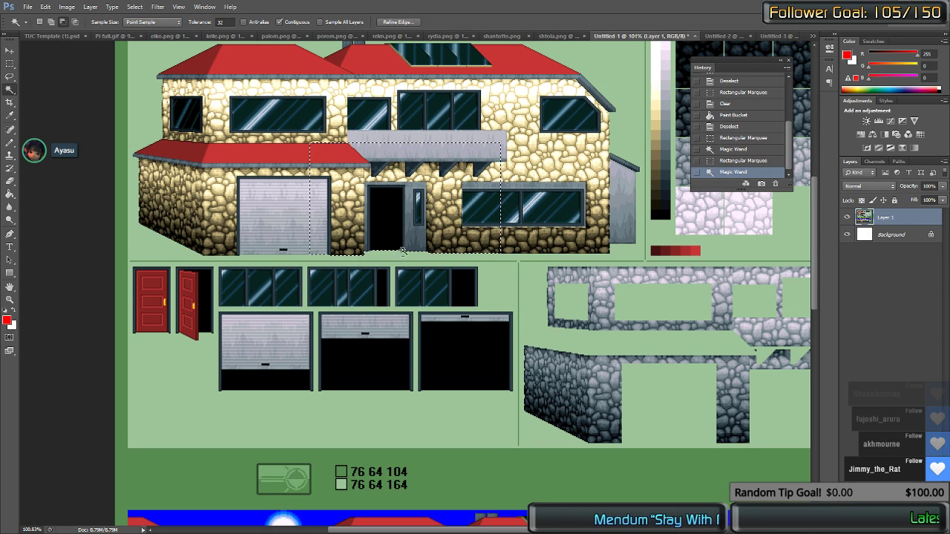
# Step: Paste the selected house entrance section into the TUC Template document
pyautogui.hotkey('ctrl', 'shift', 'Tab')
pyautogui.hotkey('ctrl', 'shift', 'Tab')
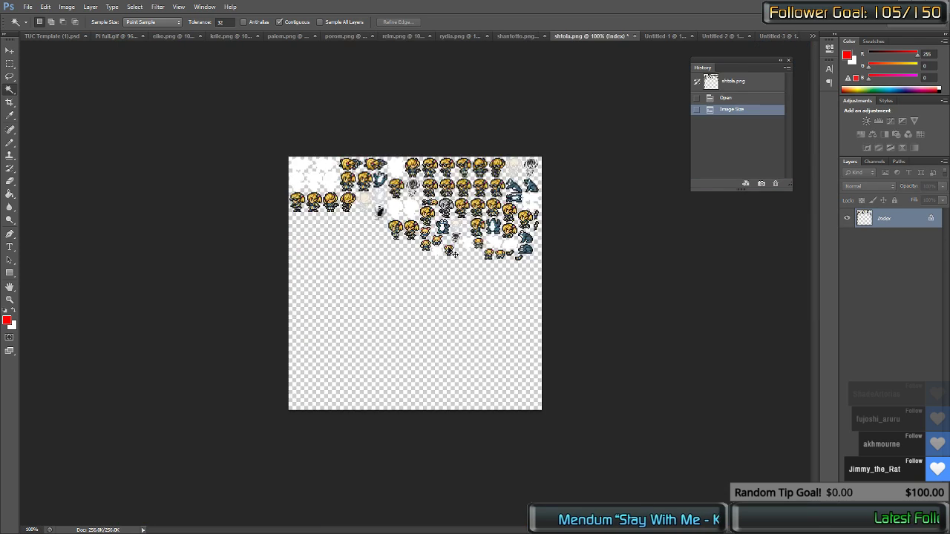
pyautogui.hotkey('ctrl', 'Tab')
pyautogui.hotkey('ctrl', 'Tab')
pyautogui.hotkey('ctrl', 'Tab')
pyautogui.hotkey('ctrl', 'Tab')
pyautogui.hotkey('ctrl', 'Tab')
pyautogui.hotkey('ctrl', 'Tab')
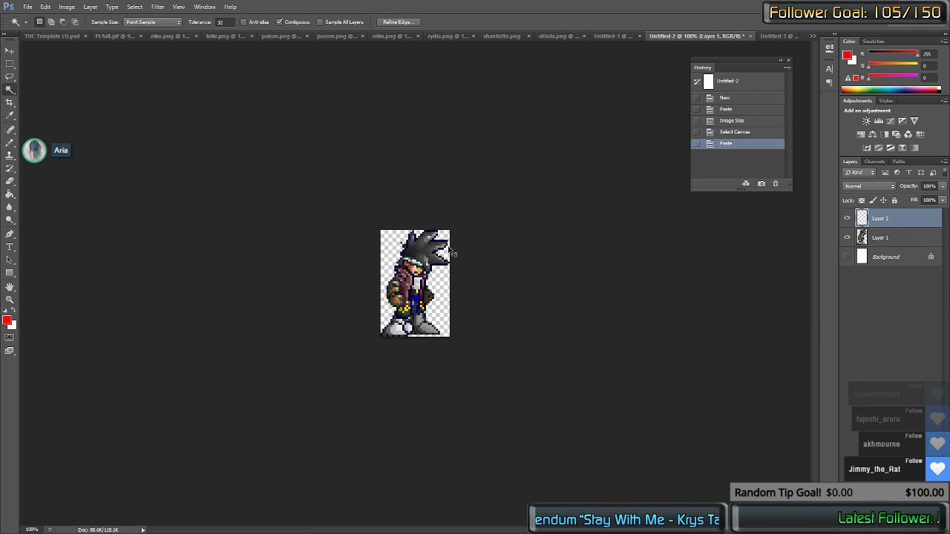
pyautogui.hotkey('ctrl', 'v')
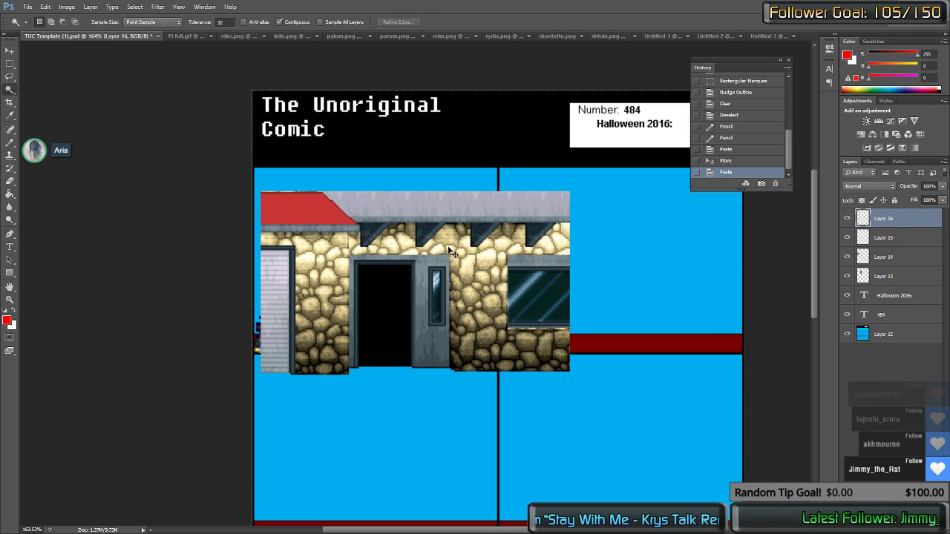
# Step: Try the pasted entrance section over the second panel and revert to the state before it was pasted
pyautogui.scroll(-6, 477, 276)
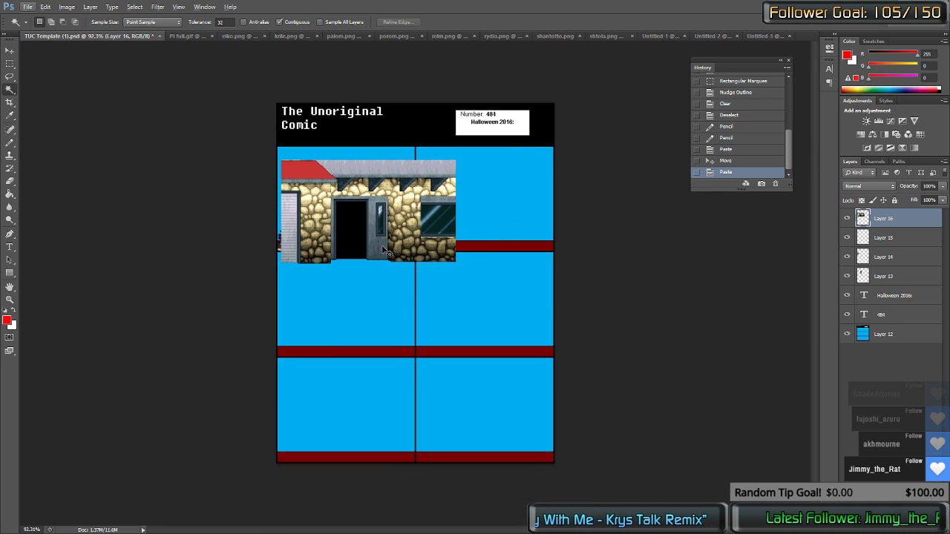
pyautogui.moveTo(385, 250); pyautogui.dragTo(504, 228)
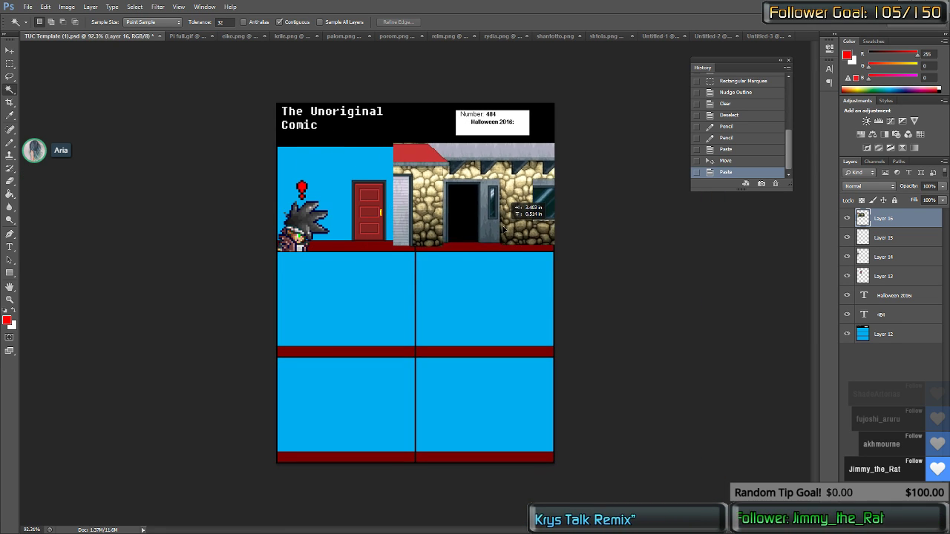
pyautogui.press('Escape')
pyautogui.click(732, 162)
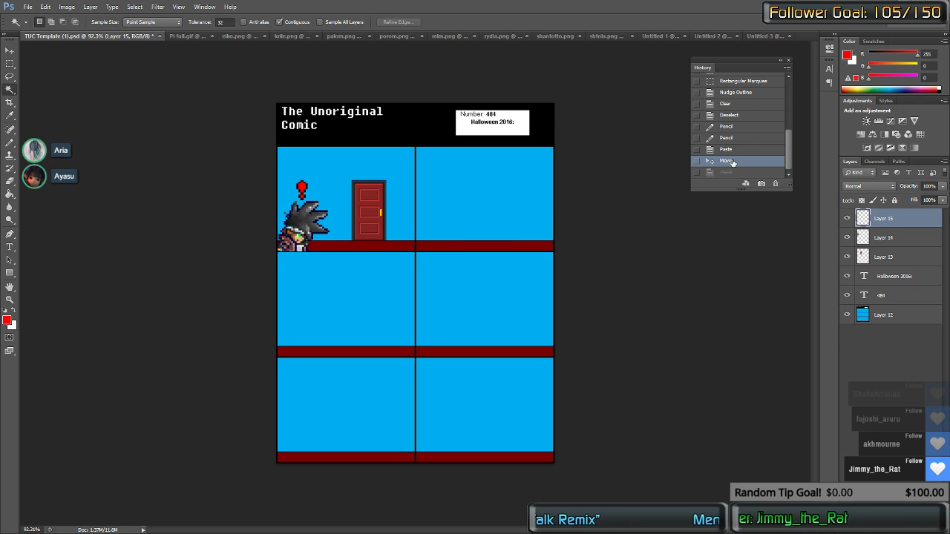
# Step: Return to Untitled-1 and select a larger house area spanning the garage, front entrance and upper windows
pyautogui.hotkey('ctrl', 'shift', 'Tab')
pyautogui.hotkey('ctrl', 'shift', 'Tab')
pyautogui.hotkey('ctrl', 'shift', 'Tab')
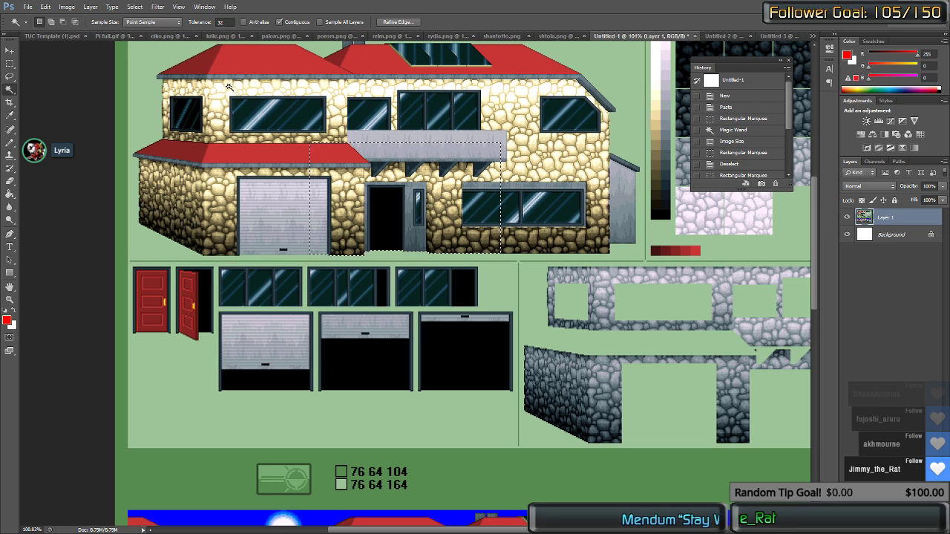
pyautogui.press('m')
pyautogui.hotkey('ctrl', 'd')
pyautogui.moveTo(281, 121); pyautogui.dragTo(518, 257)
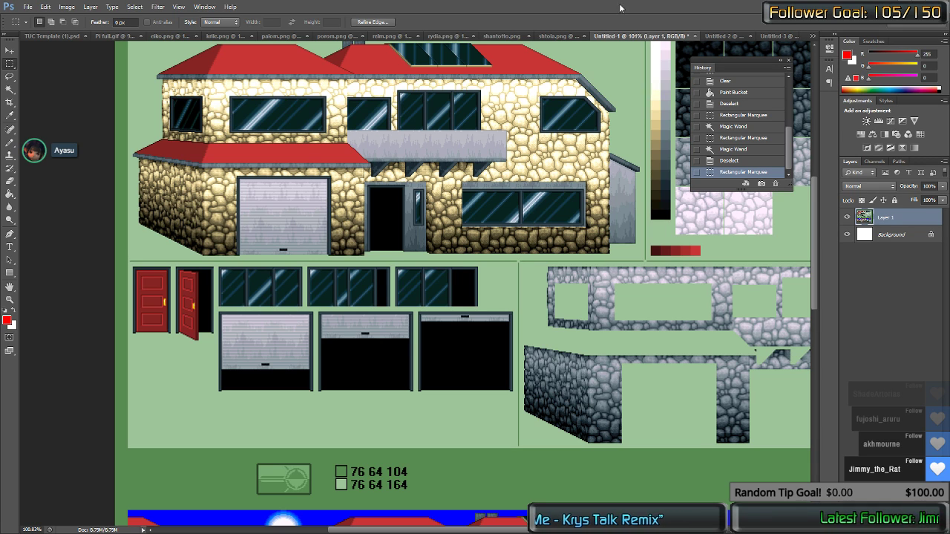
# Step: Copy the larger house section into the TUC Template document
pyautogui.hotkey('ctrl', 'h')
pyautogui.hotkey('ctrl', 'Tab')
pyautogui.hotkey('ctrl', 'Tab')
pyautogui.hotkey('ctrl', 'Tab')
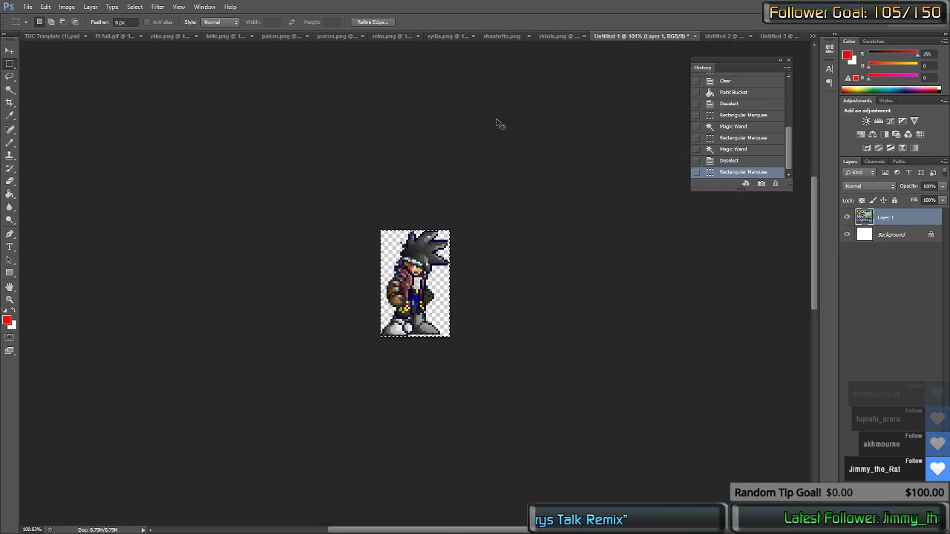
pyautogui.hotkey('ctrl', 'v')
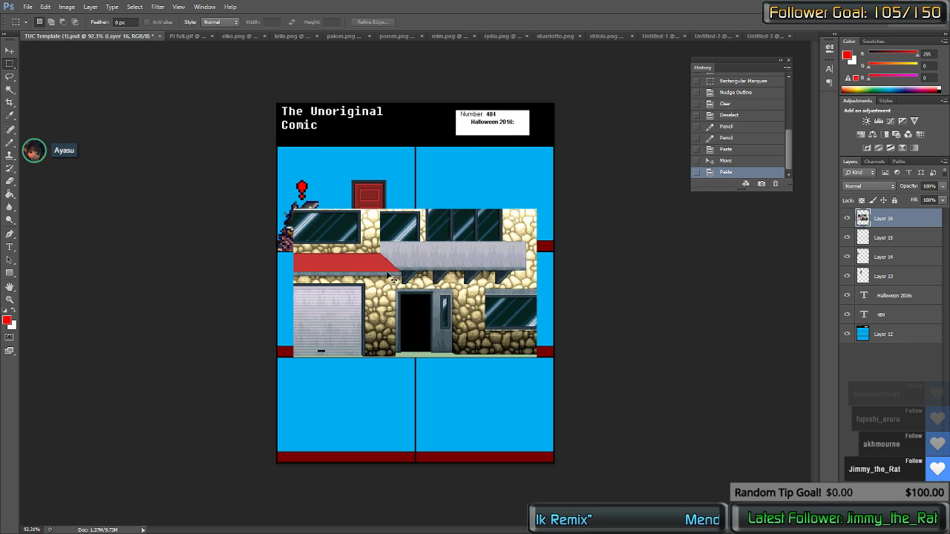
# Step: Move the pasted house section up to the first panel row and delete the green strip beneath it
pyautogui.moveTo(395, 262); pyautogui.dragTo(378, 224)
pyautogui.press('w')
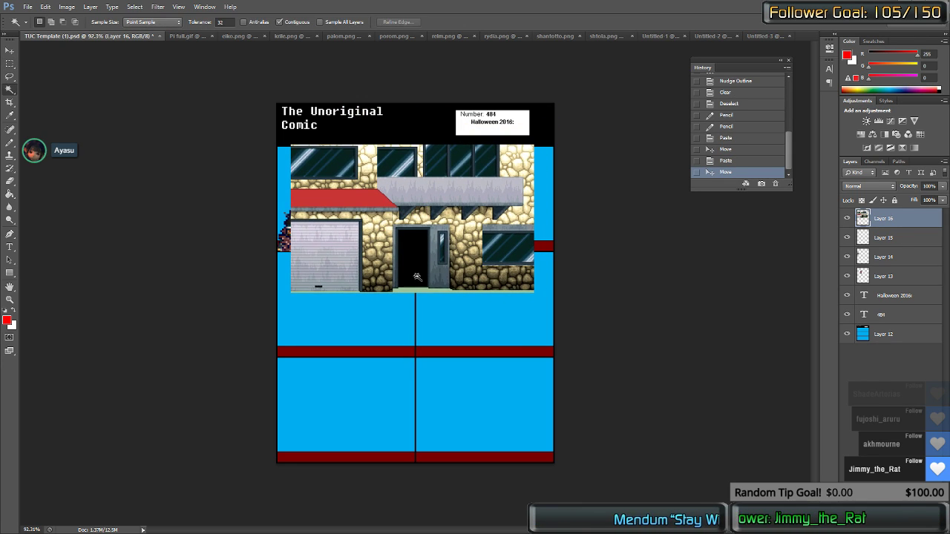
pyautogui.click(427, 286)
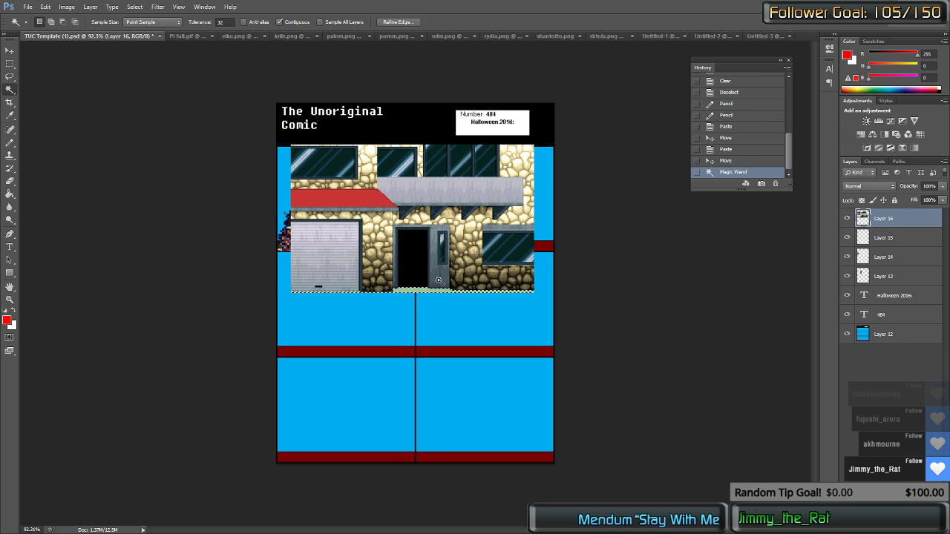
pyautogui.press('Delete')
pyautogui.click(420, 288)
pyautogui.hotkey('ctrl', 'd')
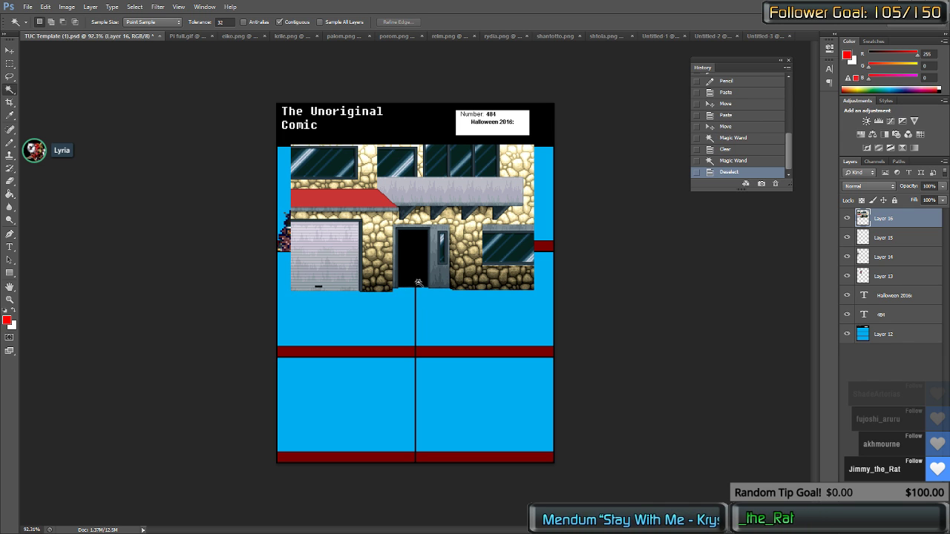
# Step: Try to fit the house section into the second panel with its base on the panel's lower edge
pyautogui.moveTo(417, 276); pyautogui.dragTo(451, 221)
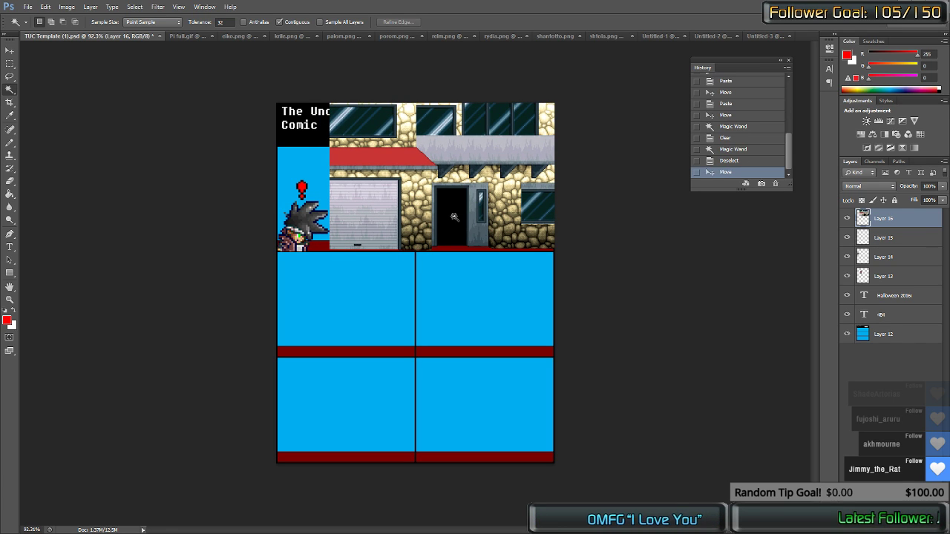
pyautogui.press('m')
pyautogui.rightClick(436, 186)
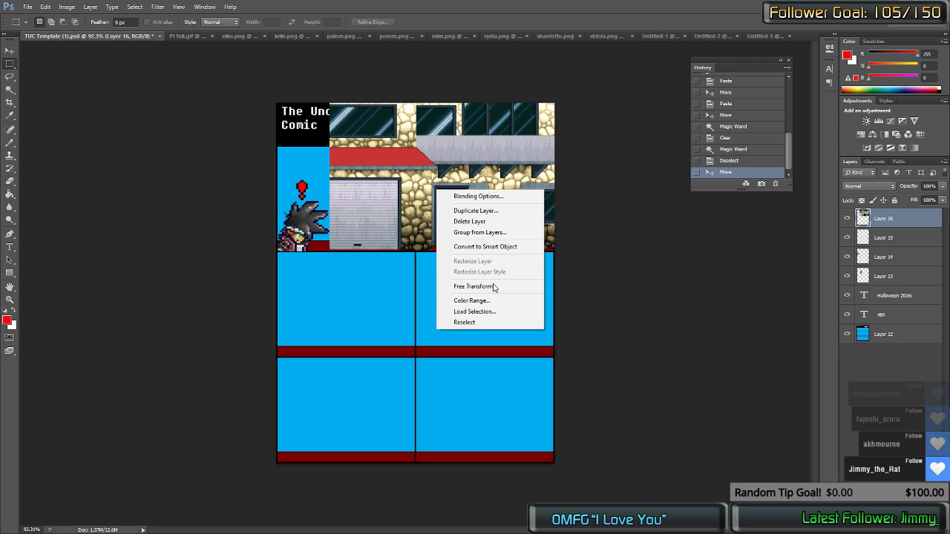
pyautogui.click(453, 286)
pyautogui.press('Escape')
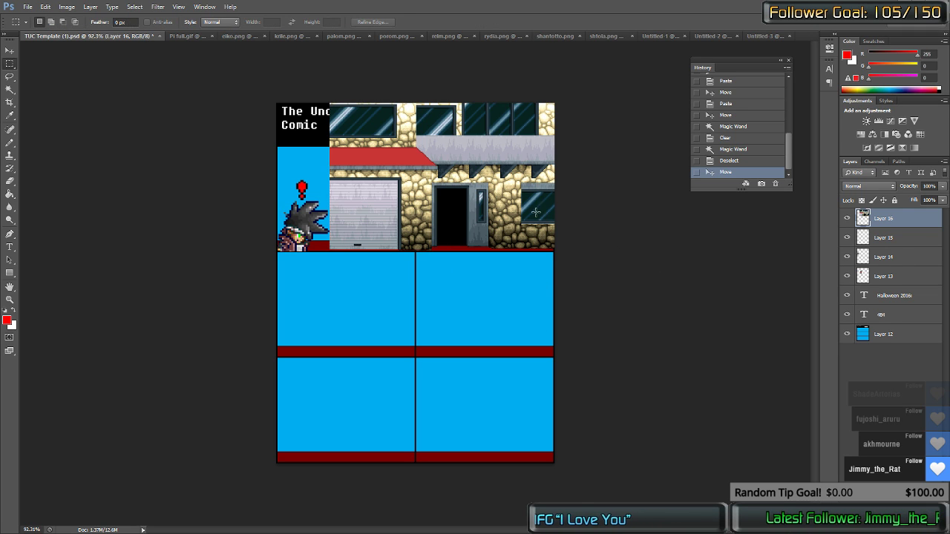
# Step: Step back through the history until the pasted house section is removed from the comic page
pyautogui.click(719, 161)
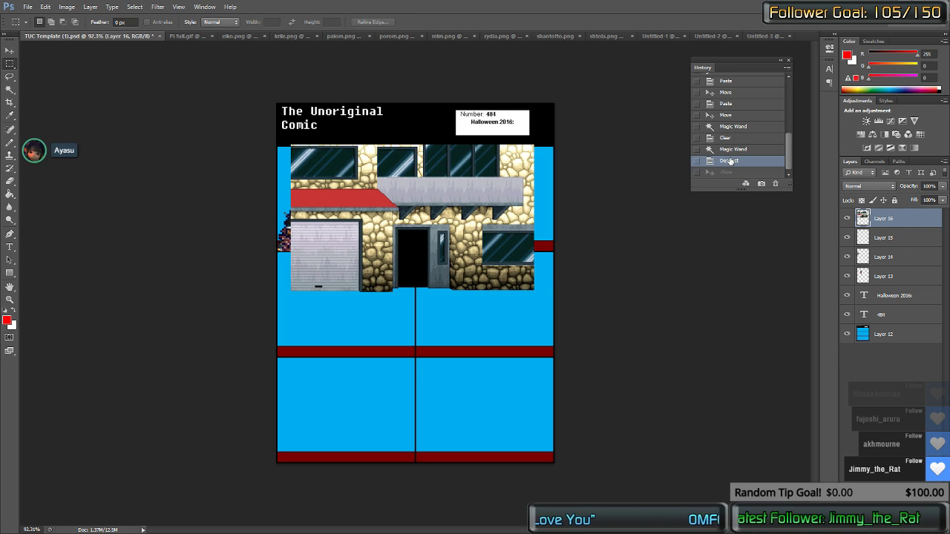
pyautogui.click(743, 150)
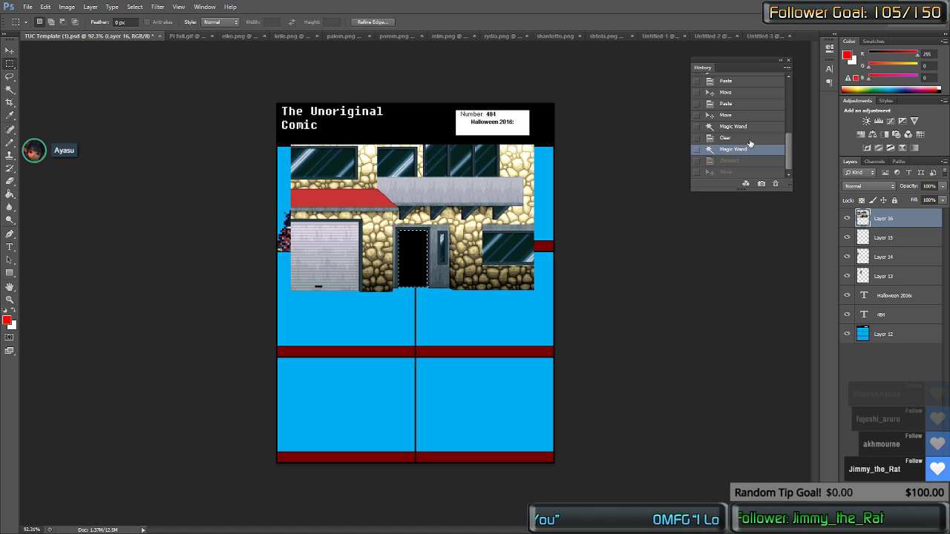
pyautogui.click(746, 138)
pyautogui.click(750, 117)
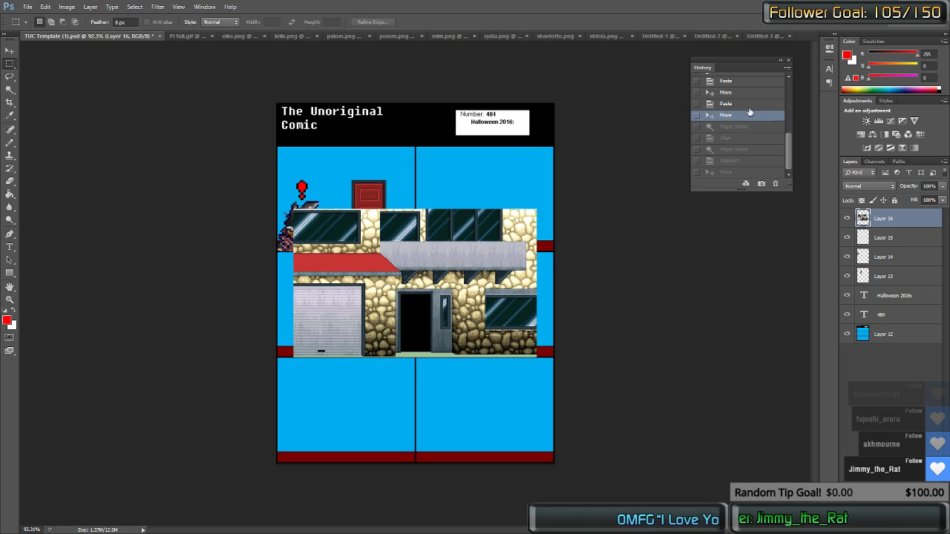
pyautogui.click(752, 104)
pyautogui.click(754, 93)
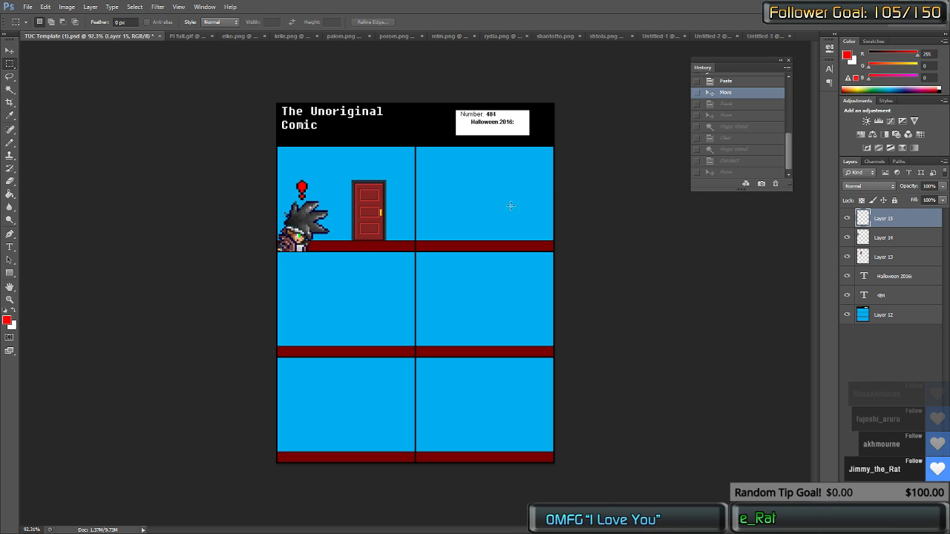
# Step: Set the foreground colour to dark red b80000 for the Paint Bucket
pyautogui.press('w')
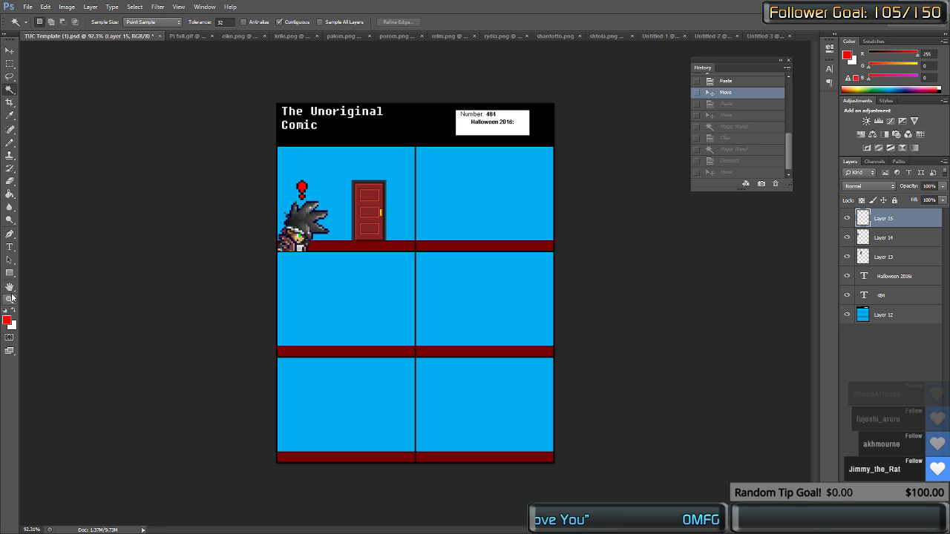
pyautogui.press('g')
pyautogui.click(8, 320)
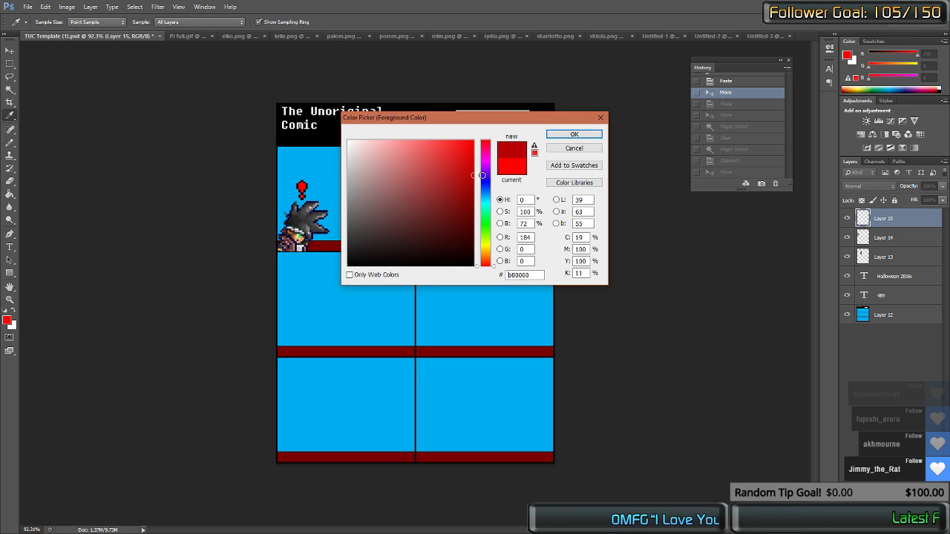
pyautogui.click(574, 135)
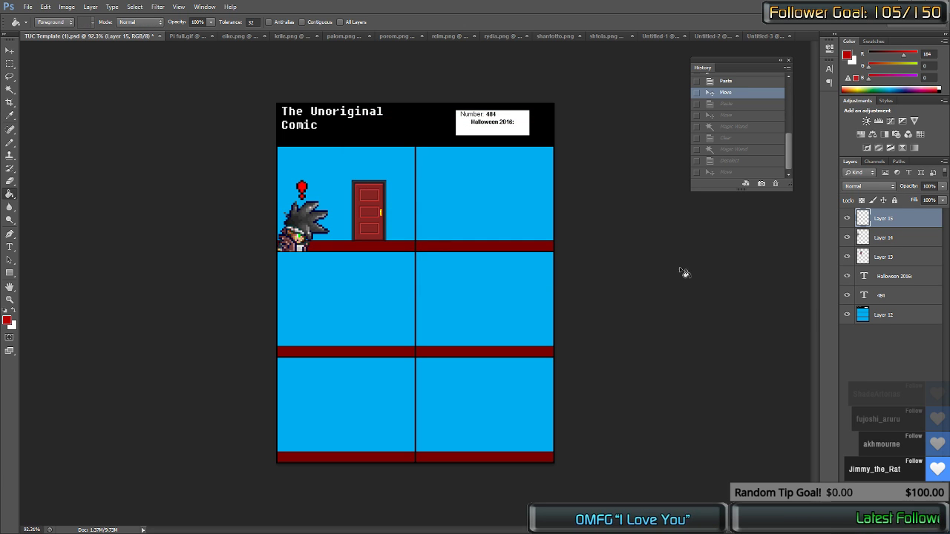
# Step: Try filling the blue panel background on Layer 12 with the dark red
pyautogui.click(881, 317)
pyautogui.click(374, 168)
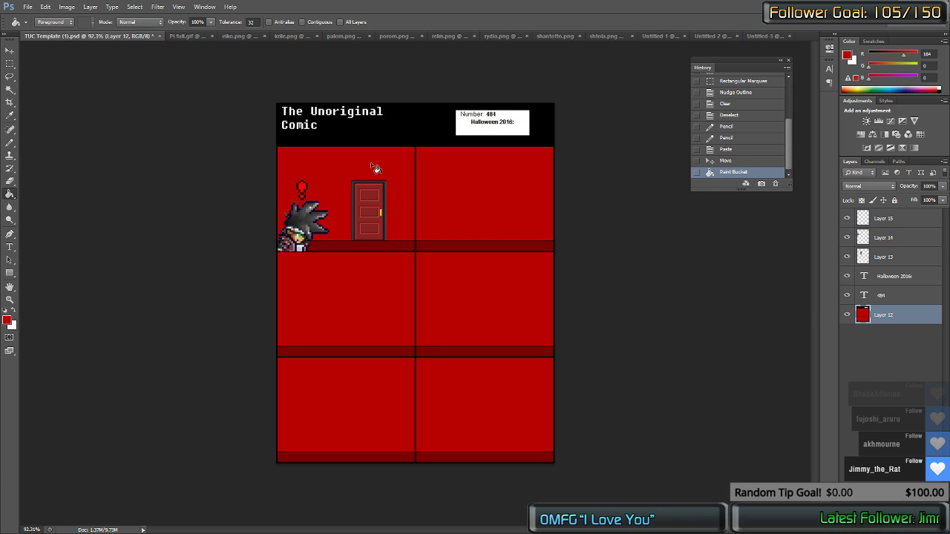
pyautogui.hotkey('ctrl', 'z')
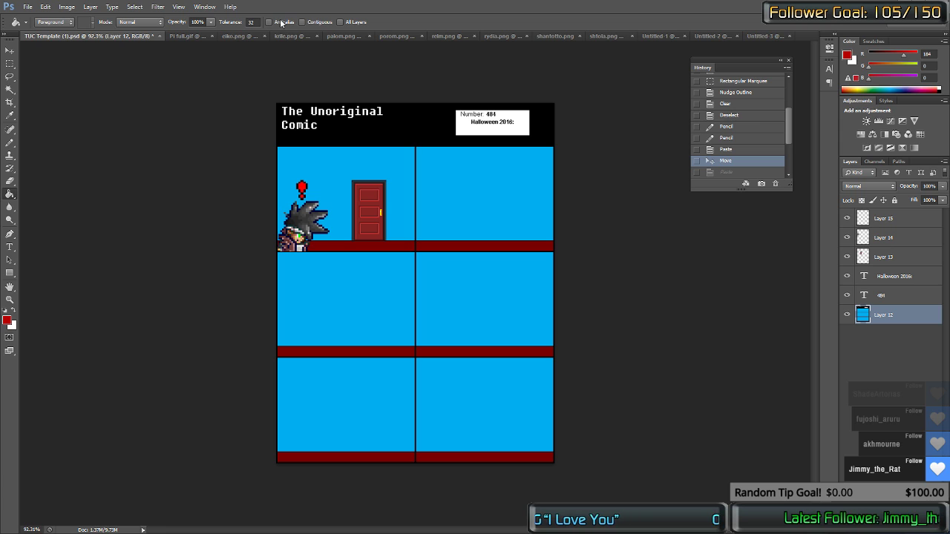
# Step: Limit the Paint Bucket to contiguous areas and fill only the first panel's background with the dark red
pyautogui.click(301, 23)
pyautogui.click(338, 186)
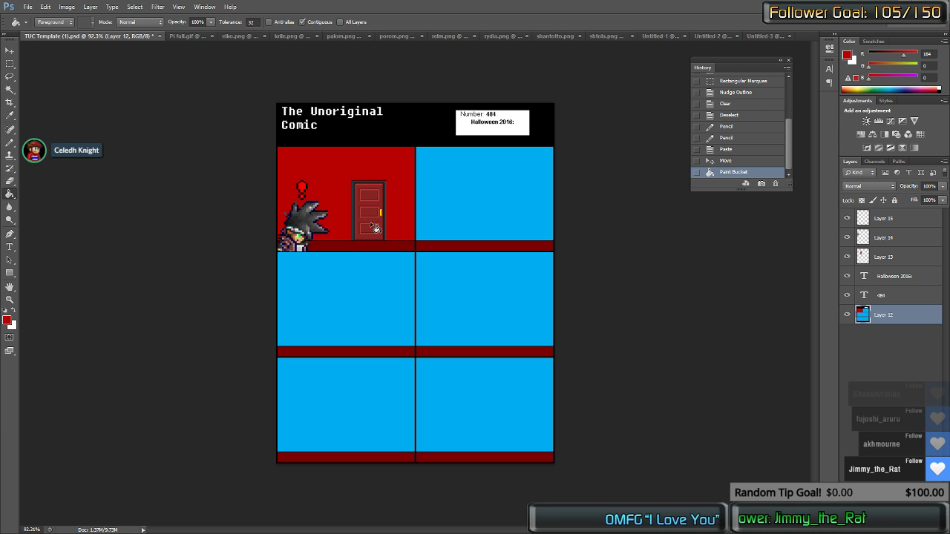
pyautogui.scroll(5, 281, 193)
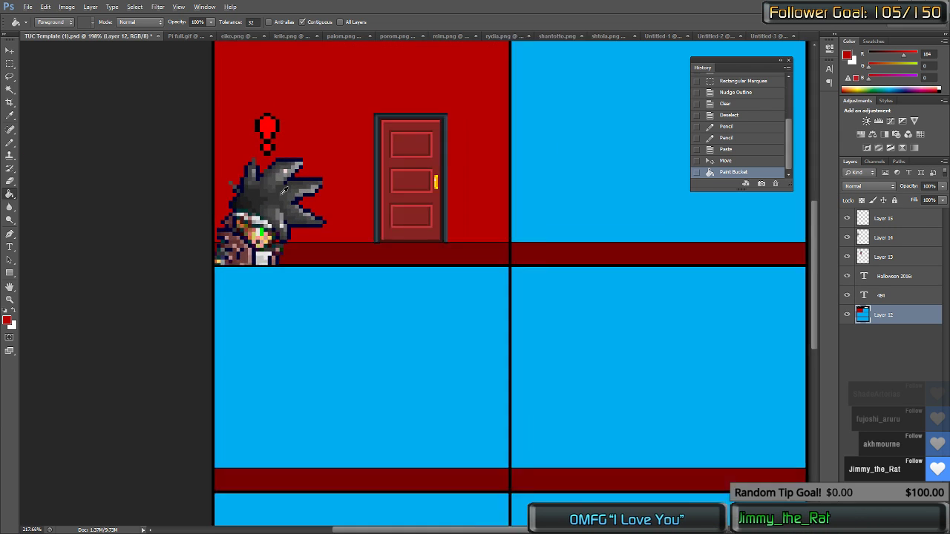
pyautogui.press('m')
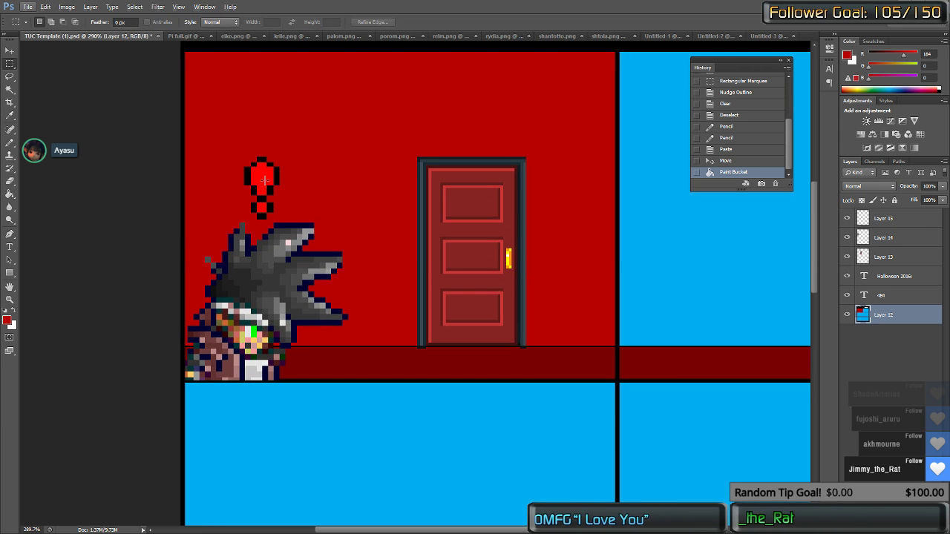
pyautogui.press('g')
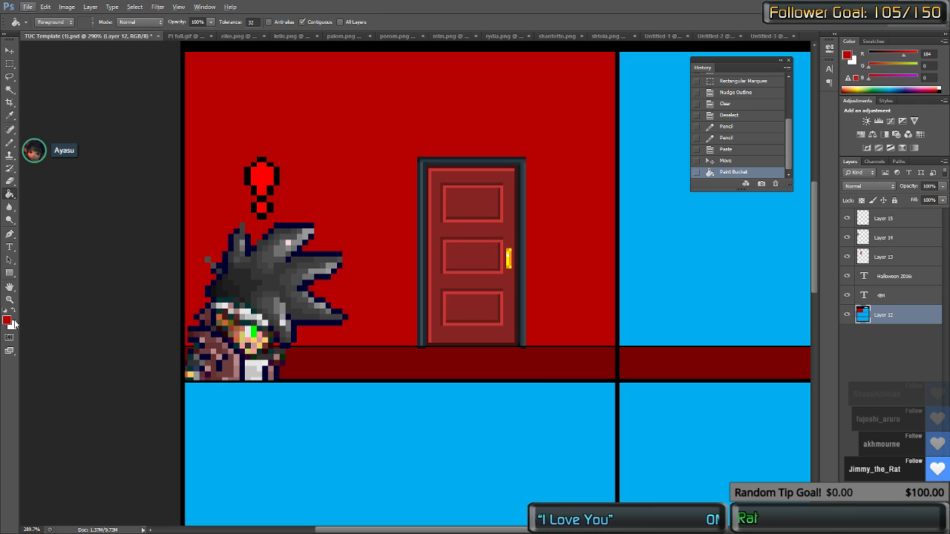
pyautogui.hotkey('ctrl', 'z')
pyautogui.hotkey('ctrl', 'z')
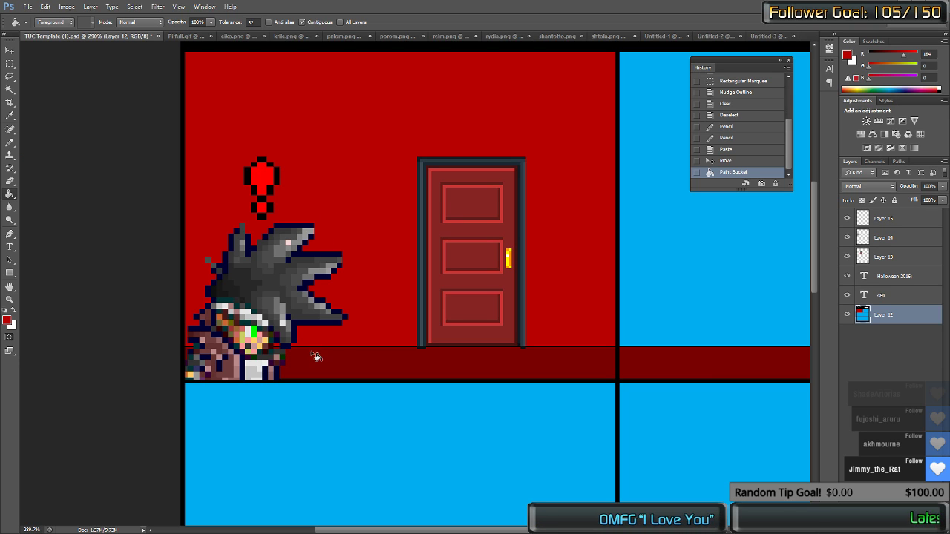
# Step: Nudge the character sprite on Layer 14 up by one pixel in the first panel
pyautogui.press('v')
pyautogui.keyDown('ctrl'); pyautogui.click(230, 274); pyautogui.keyUp('ctrl')
pyautogui.press('Up')
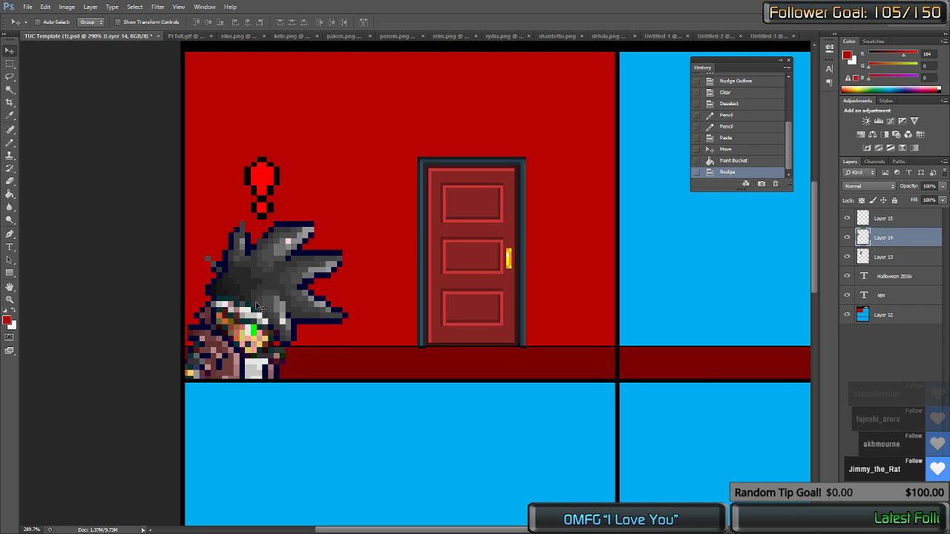
pyautogui.press('Down')
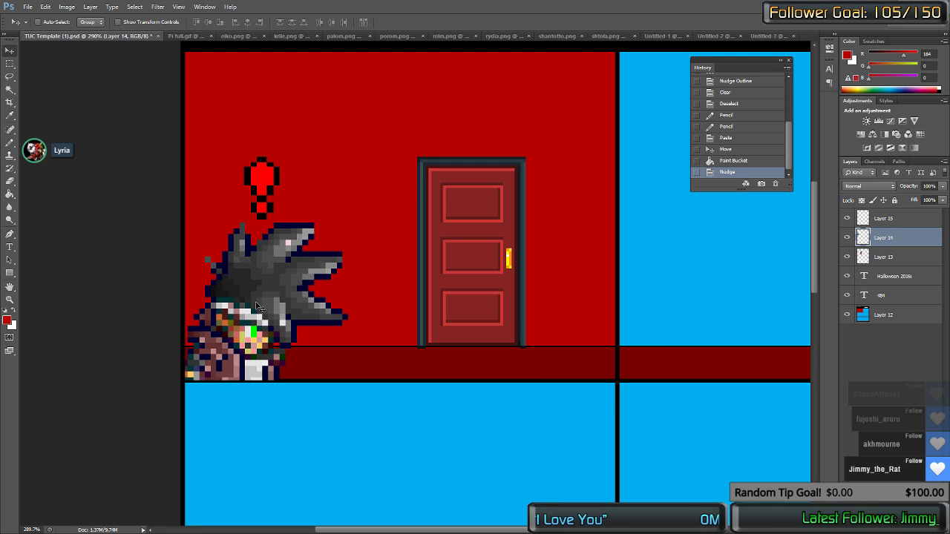
pyautogui.press('Up')
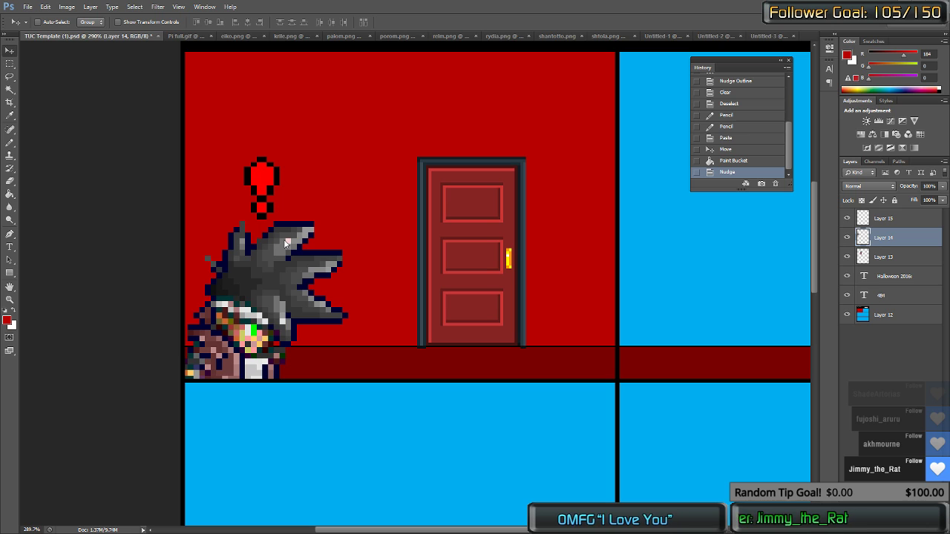
# Step: Select Layer 15 and undo both the character nudge and the first panel's red fill
pyautogui.hotkey('alt', ']')
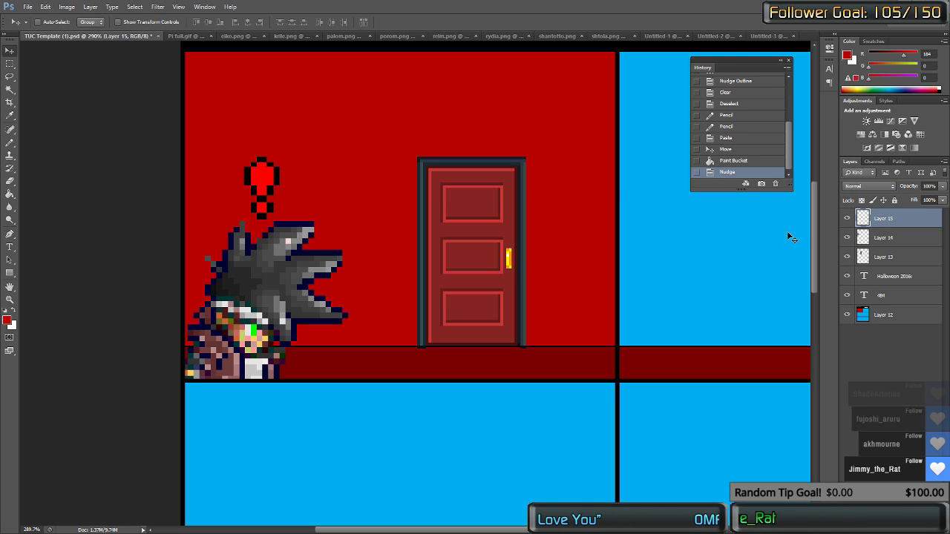
pyautogui.click(750, 160)
pyautogui.click(751, 152)
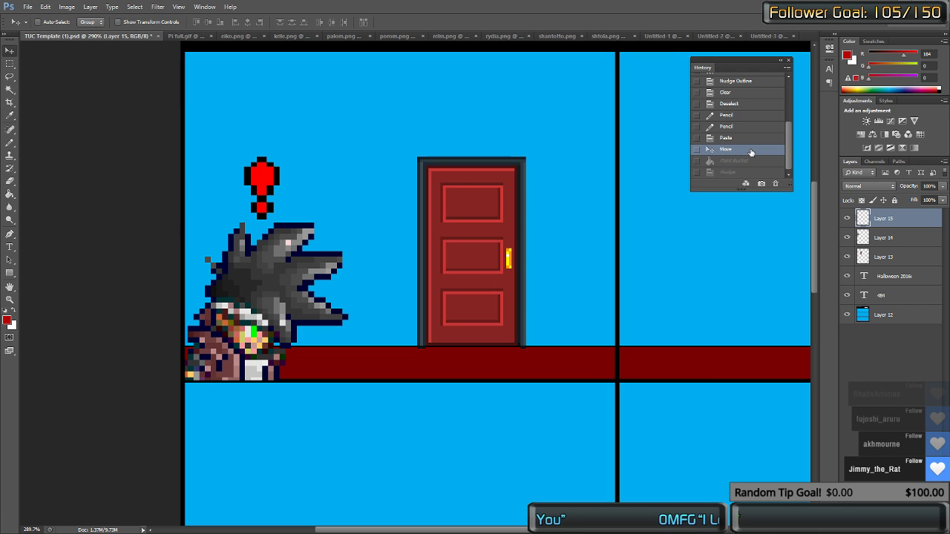
# Step: Nudge the character sprite on Layer 14 up by one pixel in the first panel
pyautogui.hotkey('alt', '[')
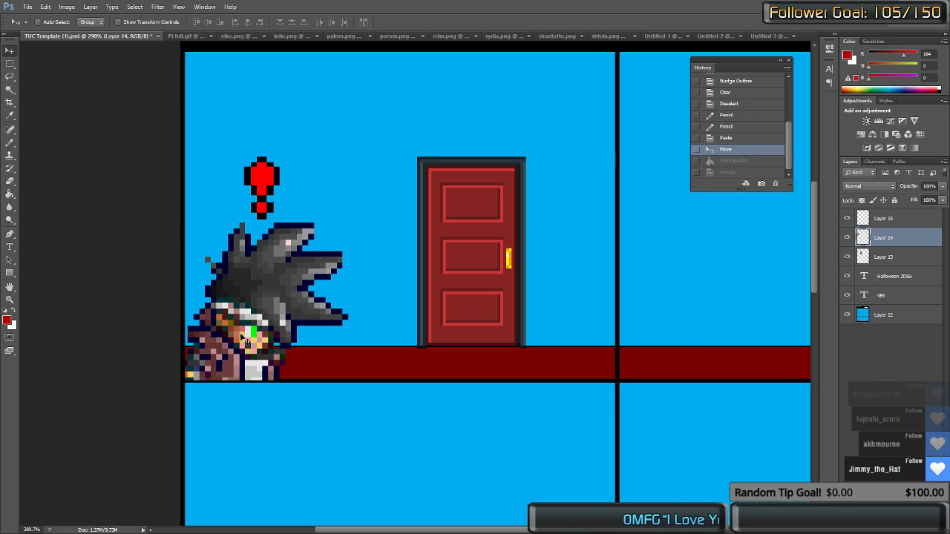
pyautogui.press('Up')
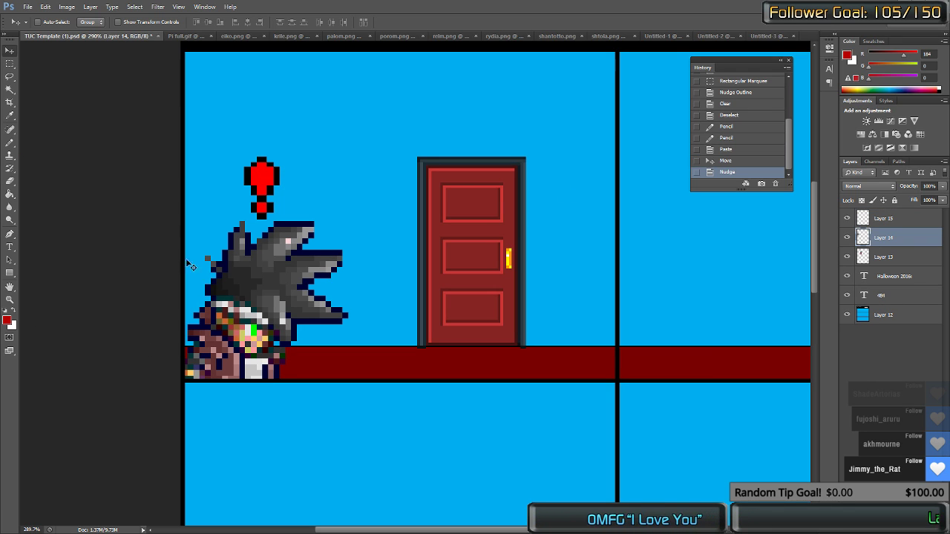
# Step: Set the foreground colour to muted red #b16565 and fill the first panel's wall on Layer 12 with it
pyautogui.click(922, 316)
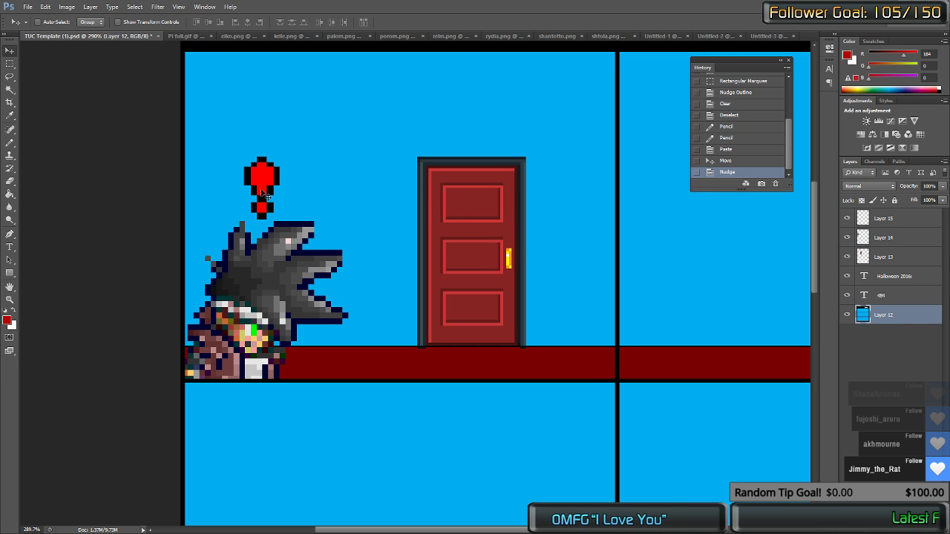
pyautogui.click(7, 320)
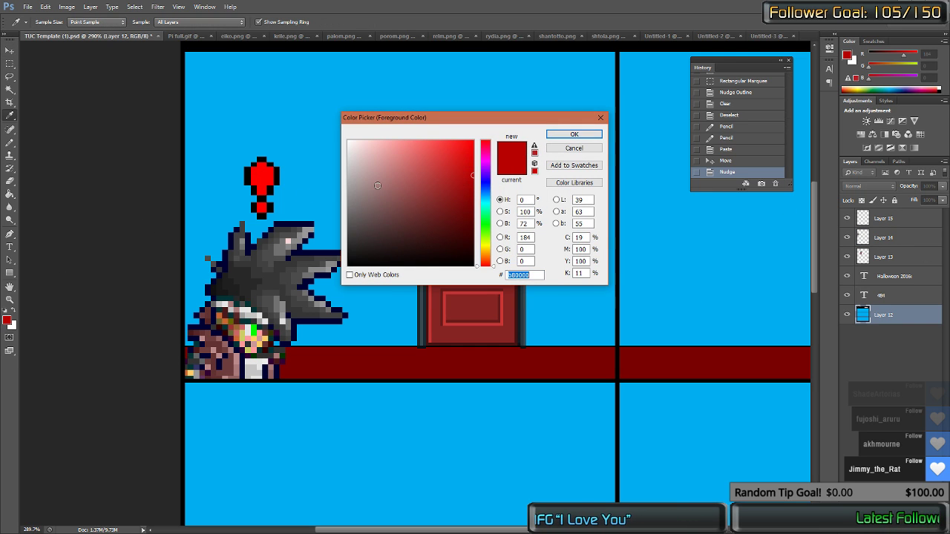
pyautogui.moveTo(468, 184)
pyautogui.mouseDown()
pyautogui.moveTo(443, 197)
pyautogui.moveTo(401, 179)
pyautogui.mouseUp()
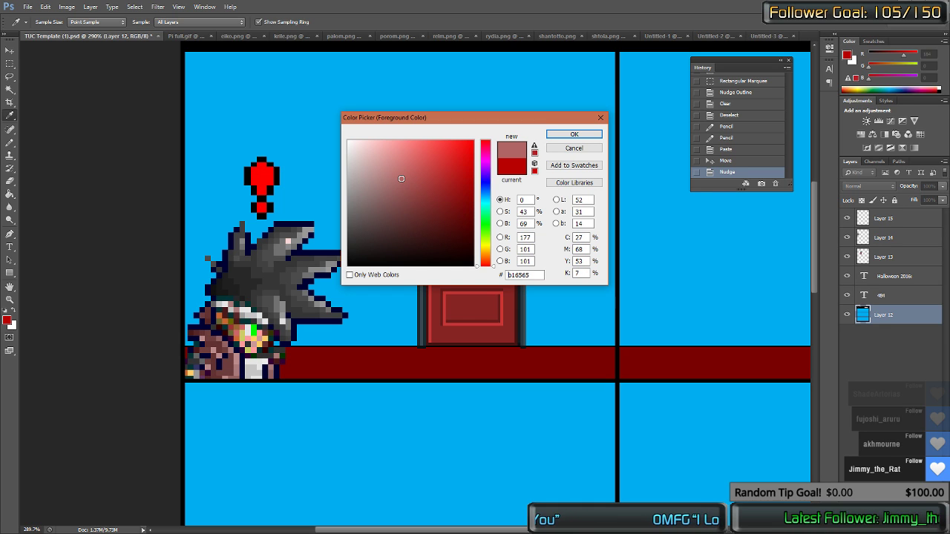
pyautogui.click(573, 135)
pyautogui.press('v')
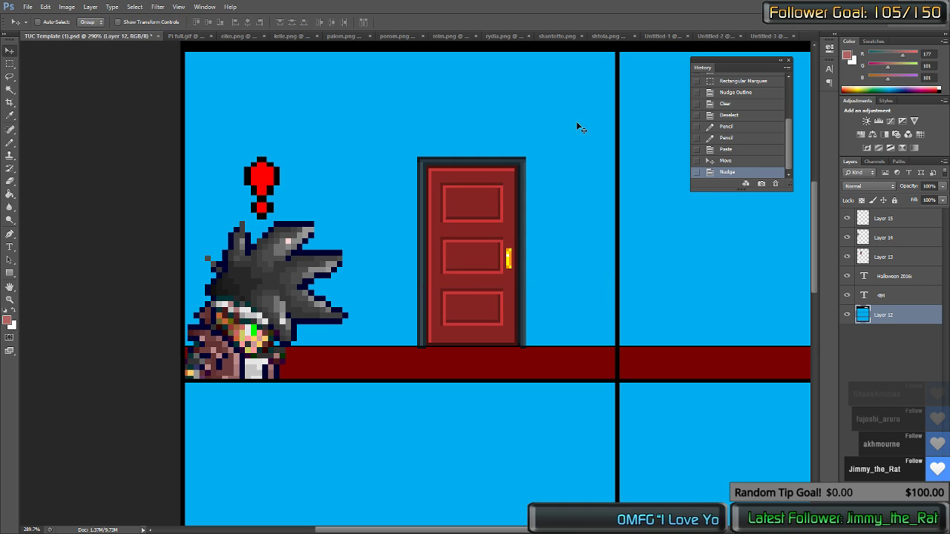
pyautogui.press('g')
pyautogui.click(607, 154)
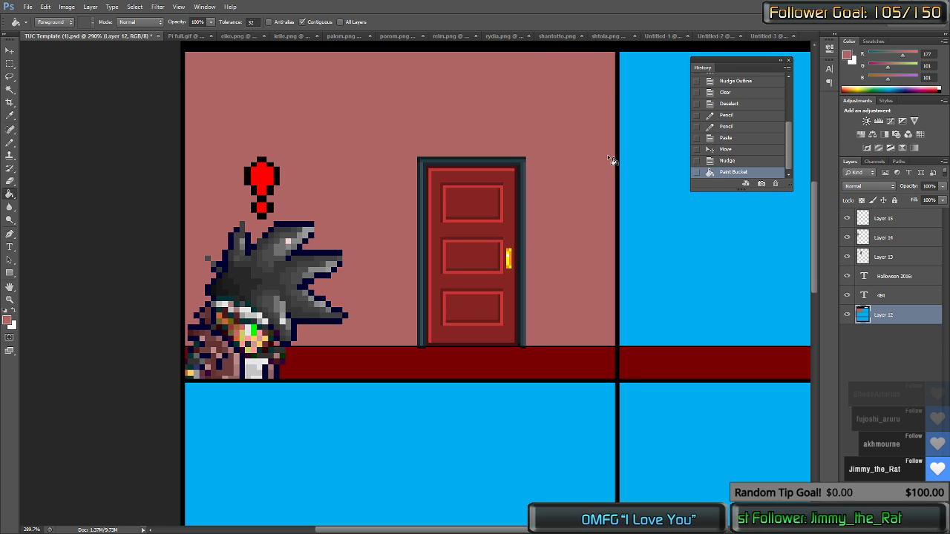
# Step: Try filling the first panel's floor strip with mint green #33f3a4, and undo that fill
pyautogui.keyDown('alt'); pyautogui.click(309, 360); pyautogui.keyUp('alt')
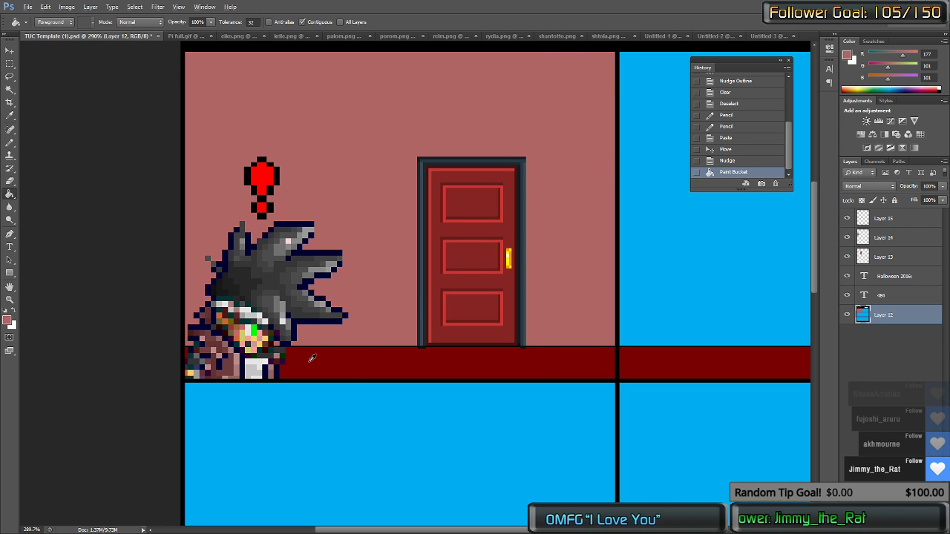
pyautogui.click(7, 319)
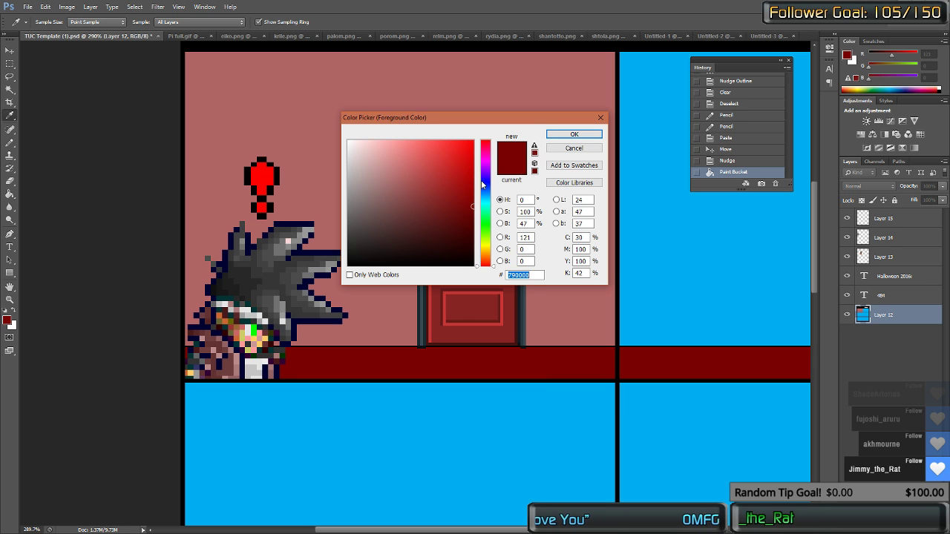
pyautogui.moveTo(489, 167); pyautogui.dragTo(488, 210)
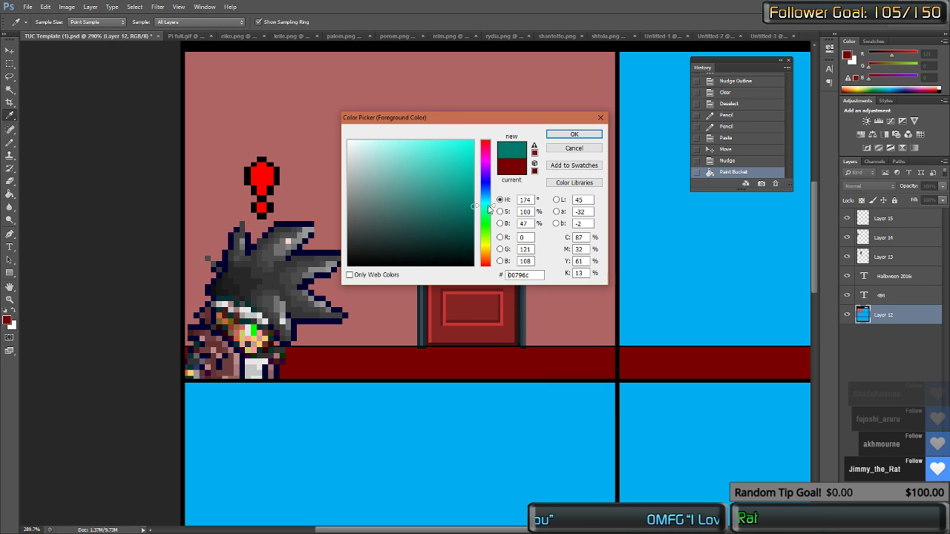
pyautogui.moveTo(465, 157); pyautogui.dragTo(447, 146)
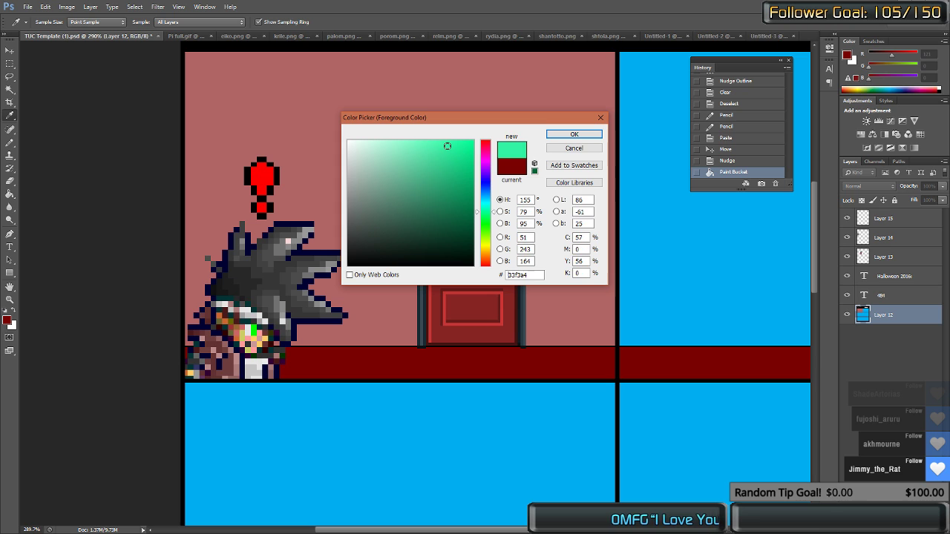
pyautogui.click(586, 135)
pyautogui.click(540, 361)
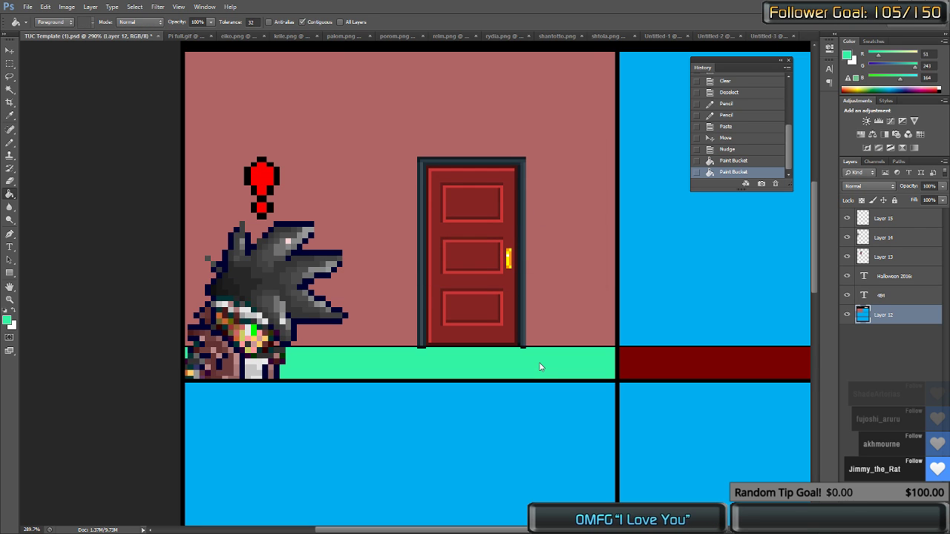
pyautogui.hotkey('ctrl', 'z')
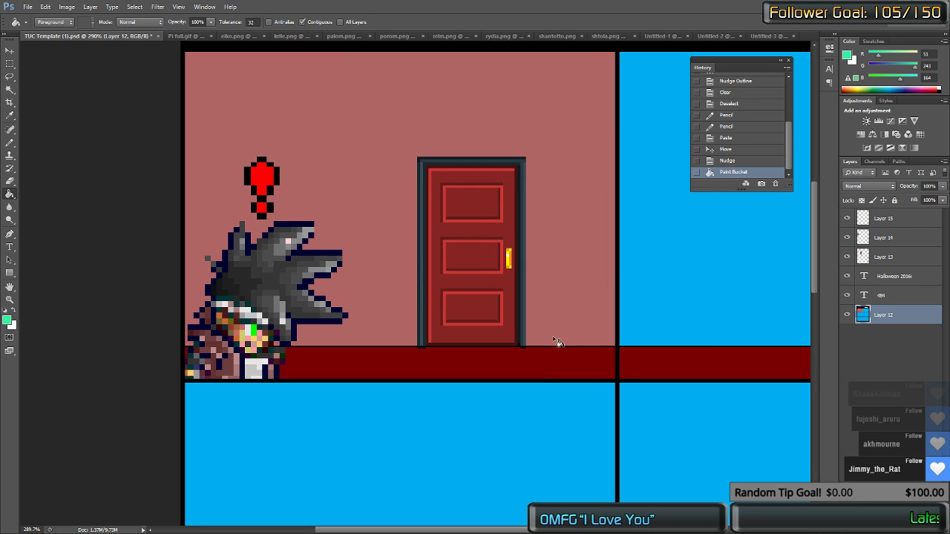
# Step: In the Untitled-1 scenery sheet, select the open red door without its green background and copy it
pyautogui.scroll(-4, 544, 312)
pyautogui.scroll(4, 519, 310)
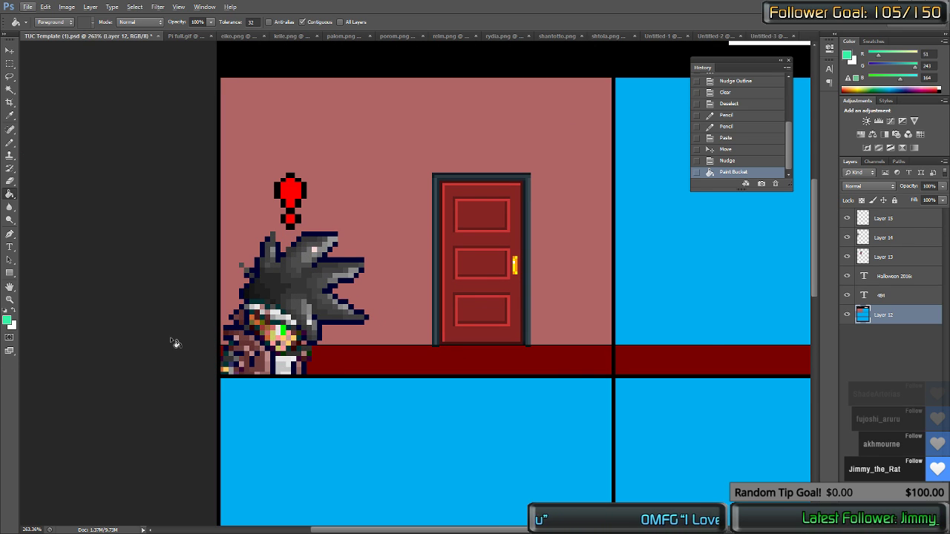
pyautogui.hscroll(8, 308, 320)
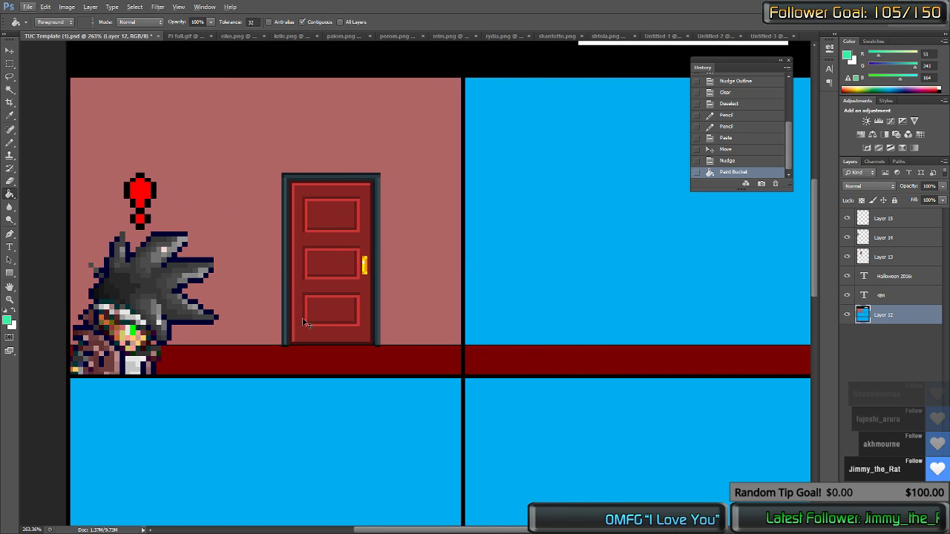
pyautogui.hotkey('ctrl', 'shift', 'Tab')
pyautogui.hotkey('ctrl', 'shift', 'Tab')
pyautogui.hotkey('ctrl', 'shift', 'Tab')
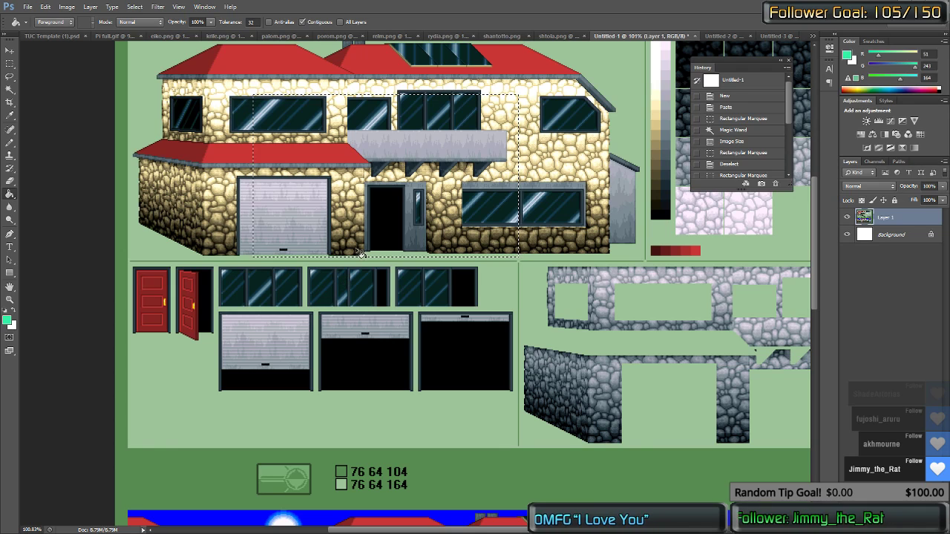
pyautogui.press('m')
pyautogui.click(203, 344)
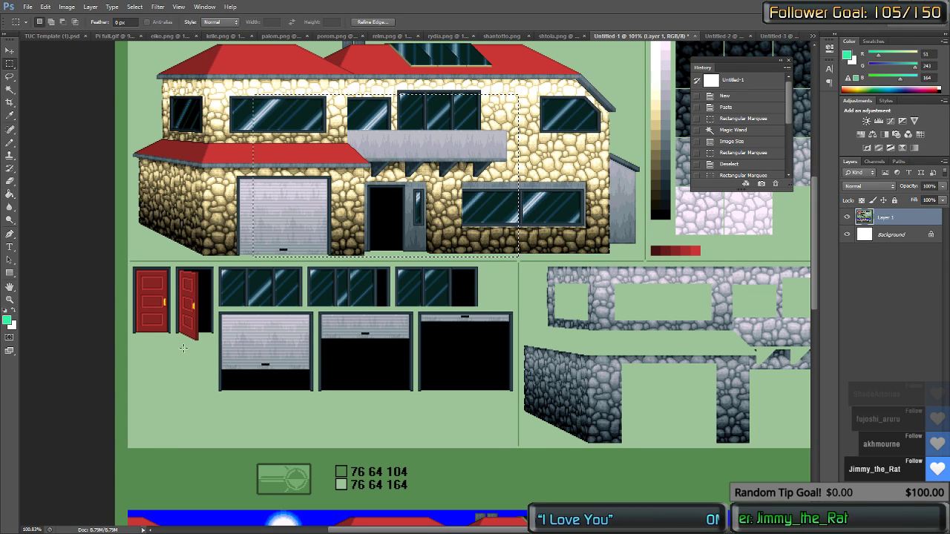
pyautogui.moveTo(217, 343); pyautogui.dragTo(173, 262)
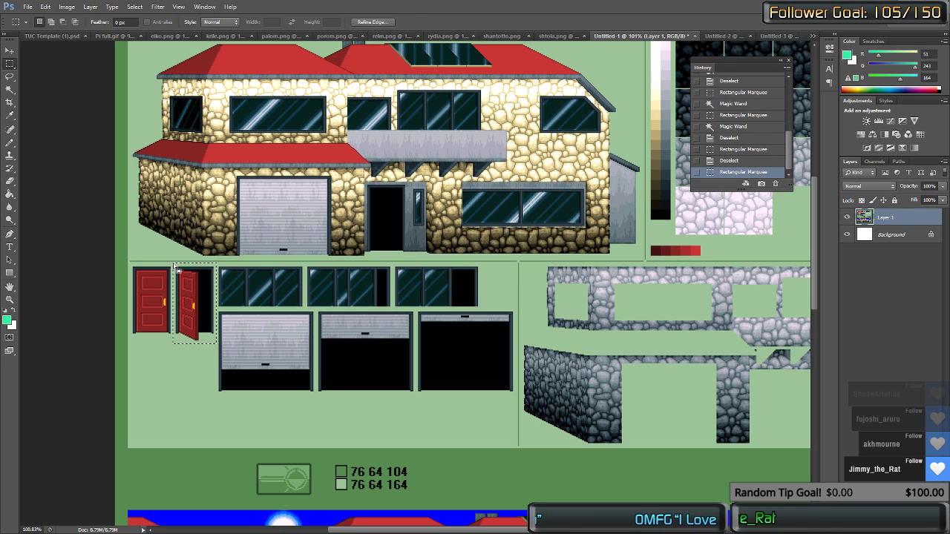
pyautogui.press('w')
pyautogui.keyDown('alt'); pyautogui.click(181, 344); pyautogui.keyUp('alt')
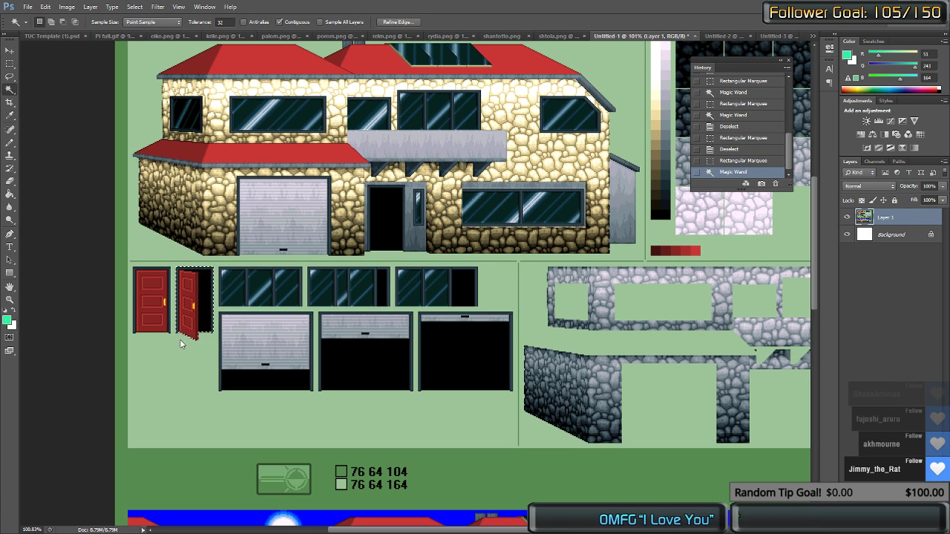
# Step: Paste the open door into TUC Template and place it in the second panel, level with the first panel's door
pyautogui.hotkey('ctrl', 'Tab')
pyautogui.hotkey('ctrl', 'Tab')
pyautogui.hotkey('ctrl', 'Tab')
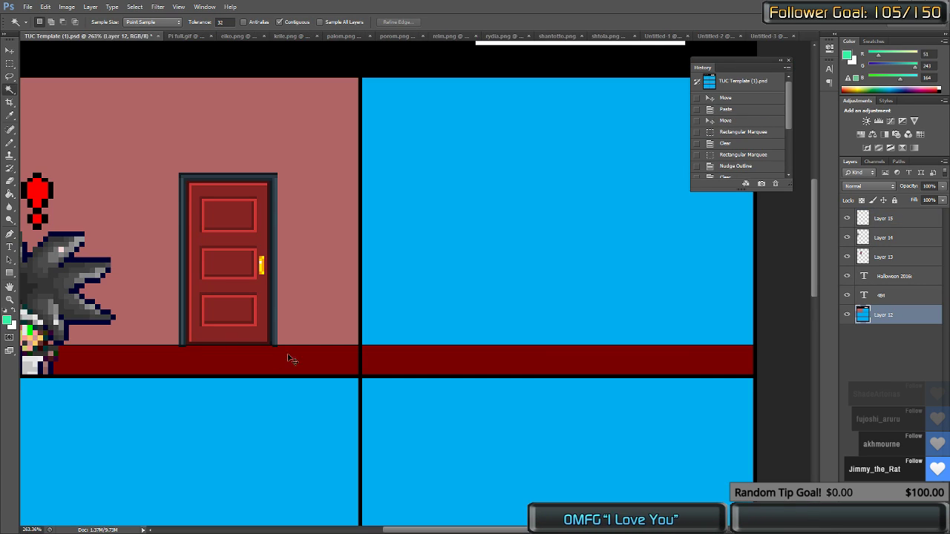
pyautogui.hotkey('ctrl', 'v')
pyautogui.moveTo(418, 303); pyautogui.dragTo(450, 283)
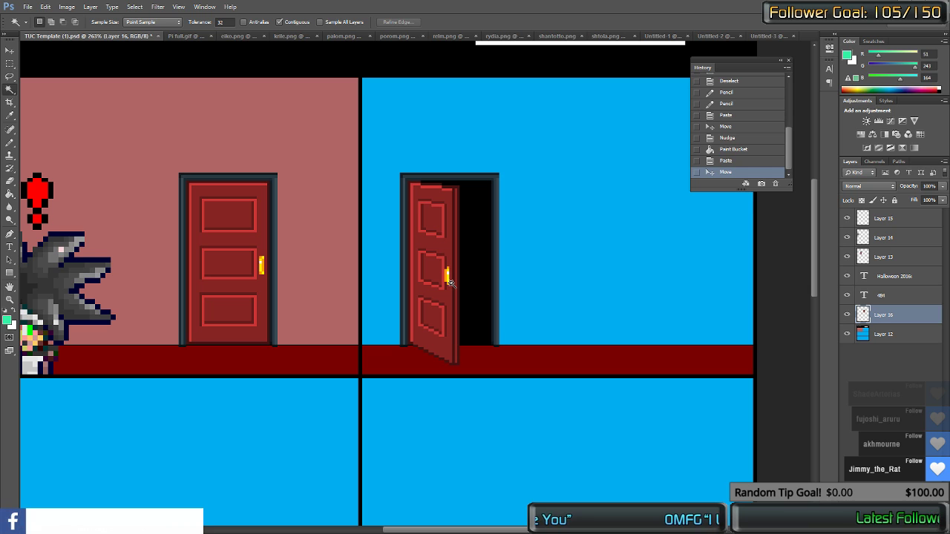
# Step: Flip the closed door on Layer 13 in the first panel horizontally
pyautogui.press('v')
pyautogui.keyDown('ctrl'); pyautogui.click(231, 261); pyautogui.keyUp('ctrl')
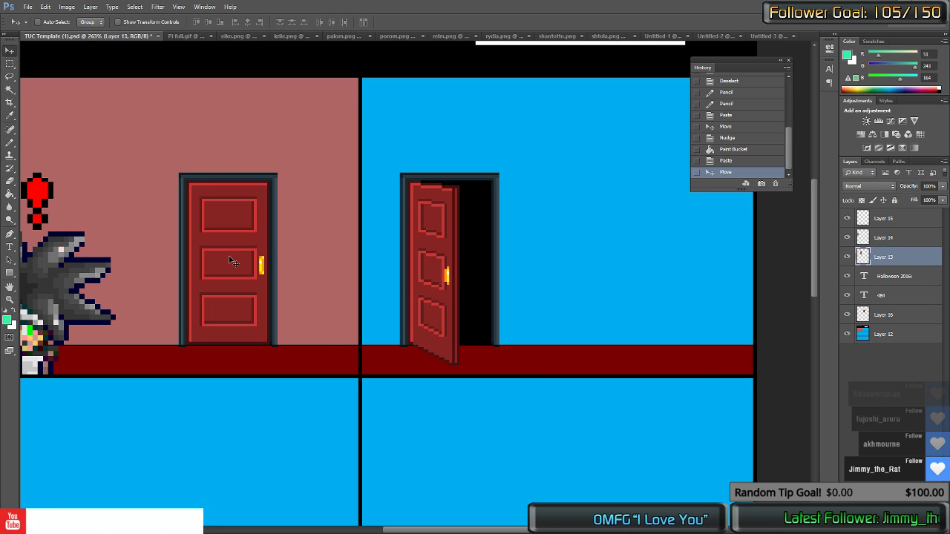
pyautogui.rightClick(230, 261)
pyautogui.click(265, 353)
pyautogui.rightClick(243, 285)
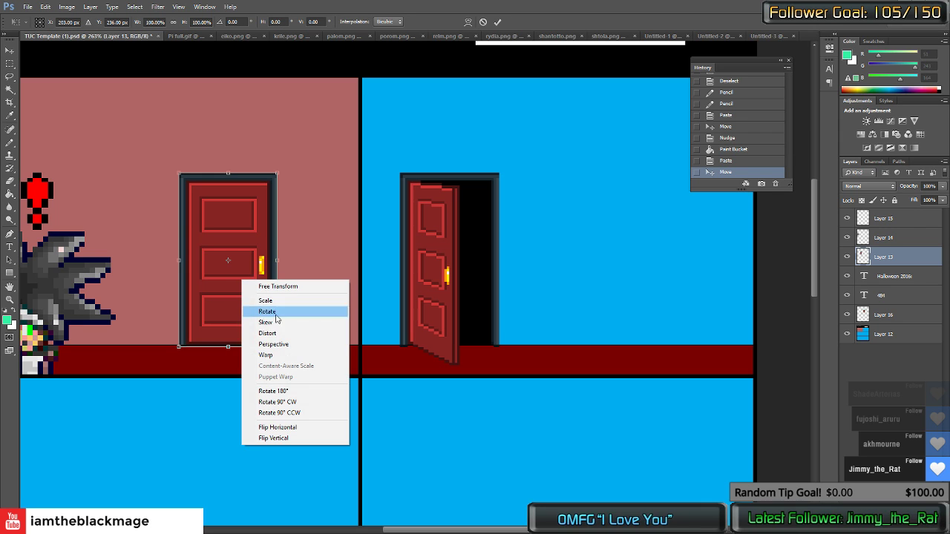
pyautogui.click(274, 424)
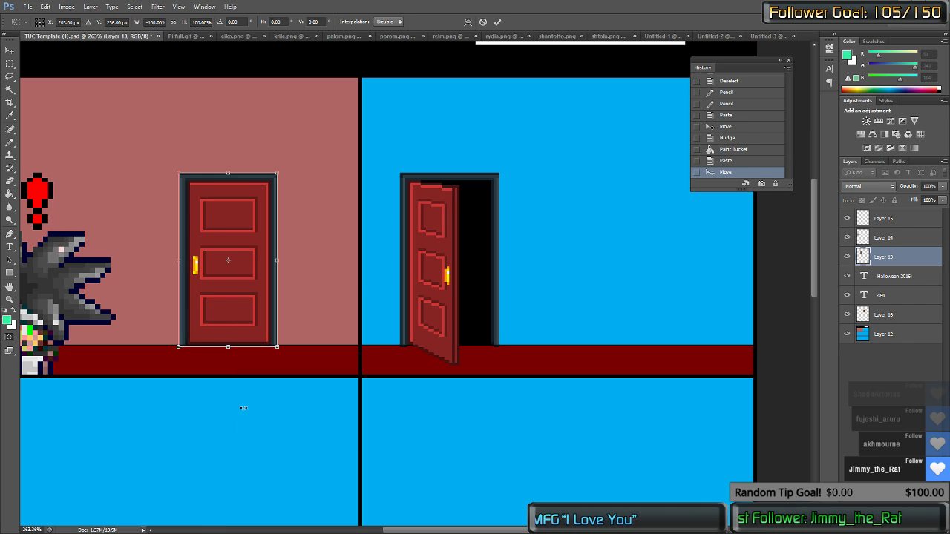
pyautogui.press('Return')
# Step: In the Pi full.gif sprite sheet, marquee-select the upper of the two overlapping crouched, right-facing fighting-stance sprites near the right edge
pyautogui.press('m')
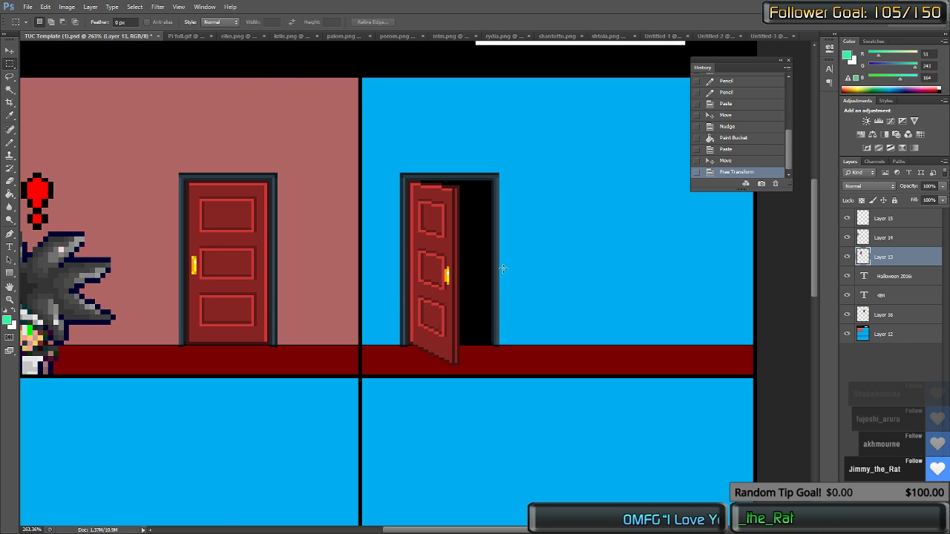
pyautogui.hotkey('ctrl', 'Tab')
pyautogui.scroll(-3, 394, 351)
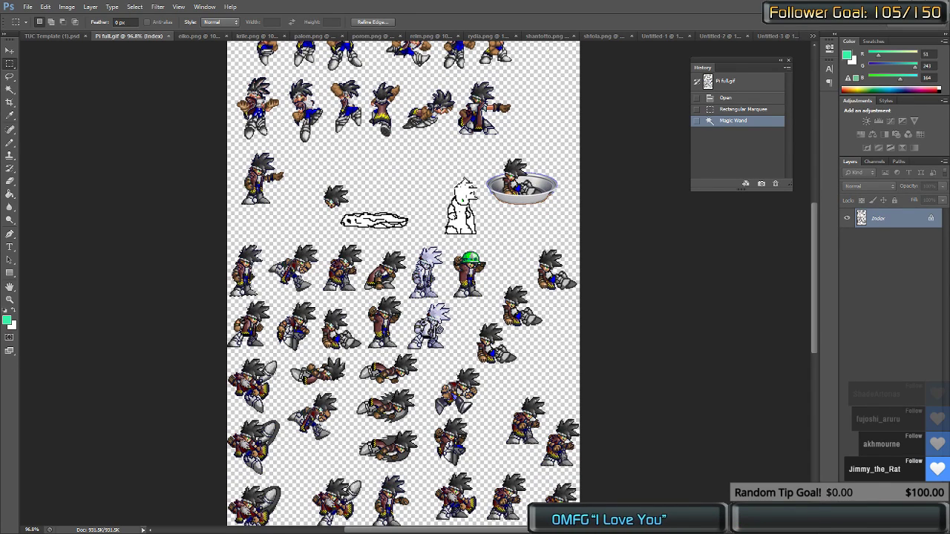
pyautogui.scroll(-2, 210, 308)
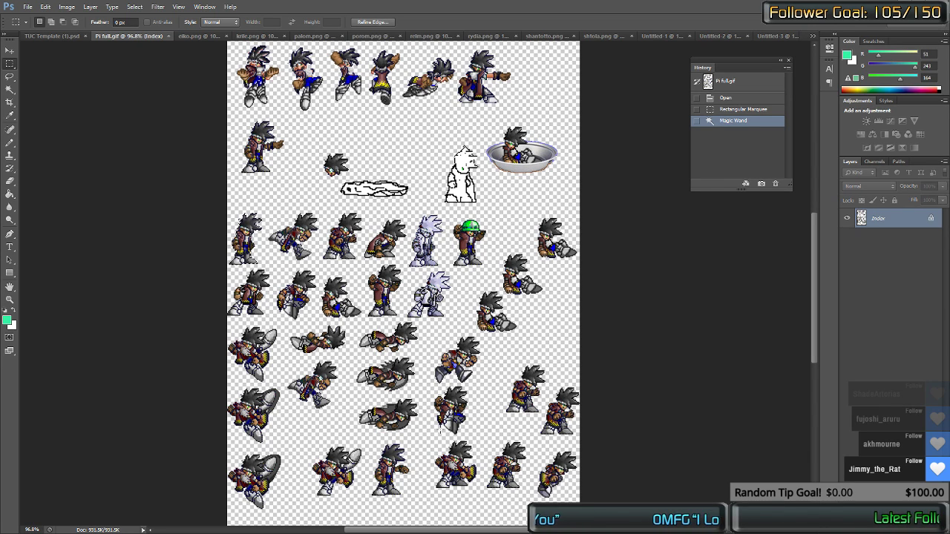
pyautogui.scroll(4, 489, 392)
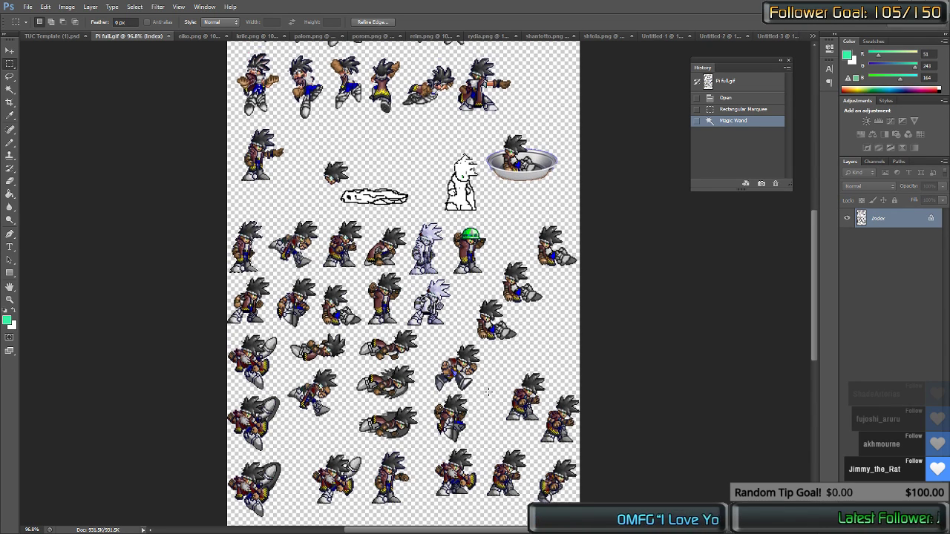
pyautogui.scroll(-4, 511, 389)
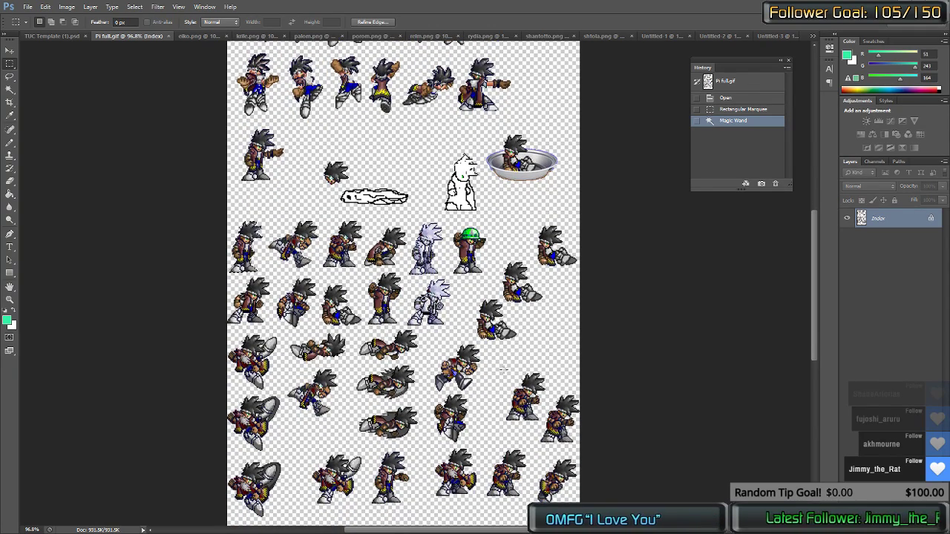
pyautogui.moveTo(509, 387); pyautogui.dragTo(548, 429)
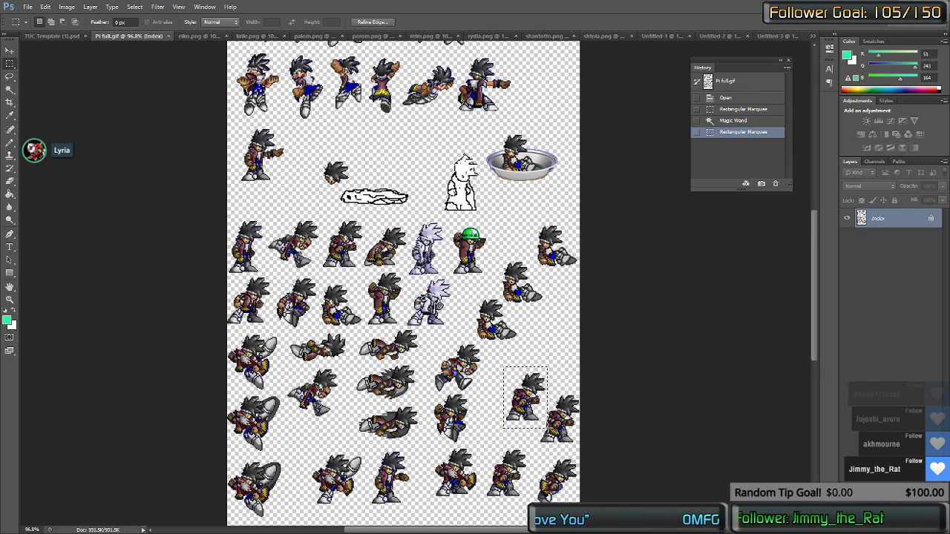
# Step: Exclude the neighbouring sprite and the empty background from the selection, including the gap by the arm, and copy the fighting-stance sprite
pyautogui.scroll(6, 547, 450)
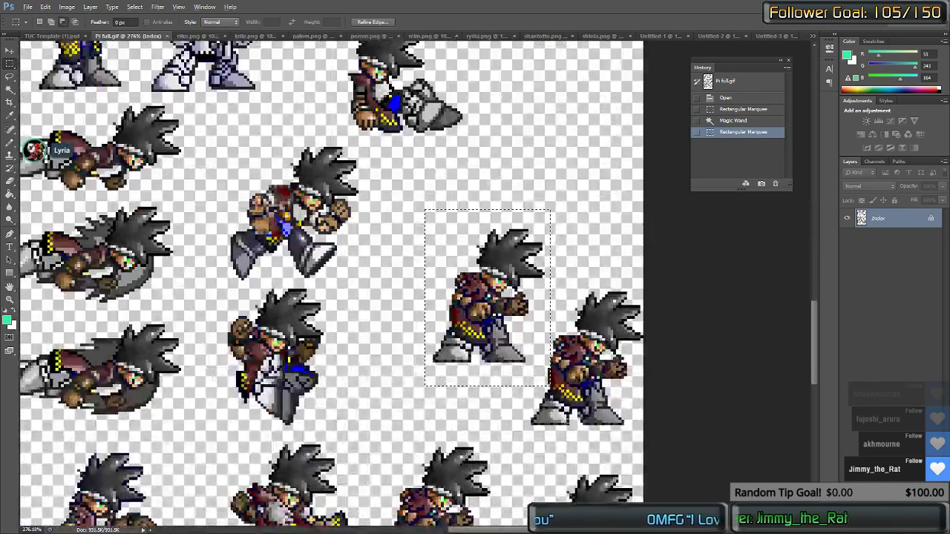
pyautogui.moveTo(576, 396); pyautogui.dragTo(534, 351)
pyautogui.press('w')
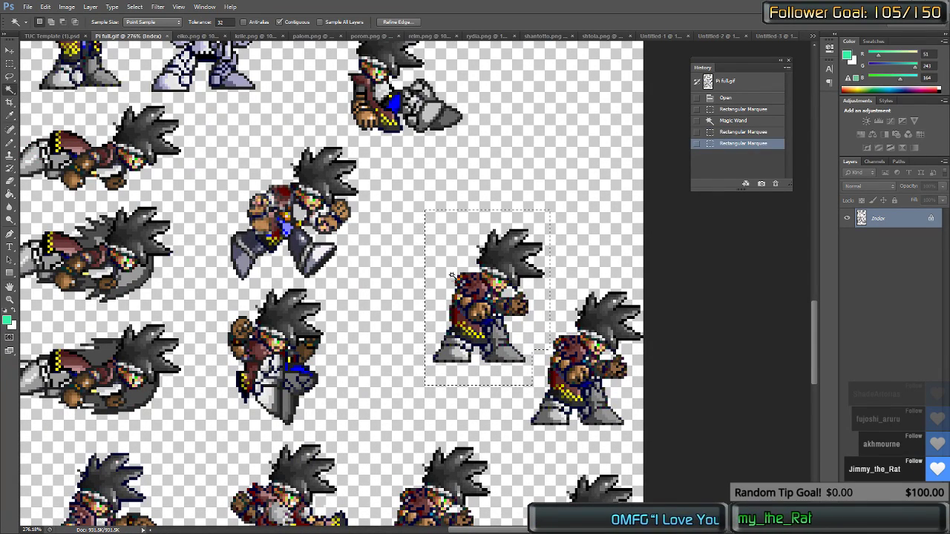
pyautogui.click(446, 238)
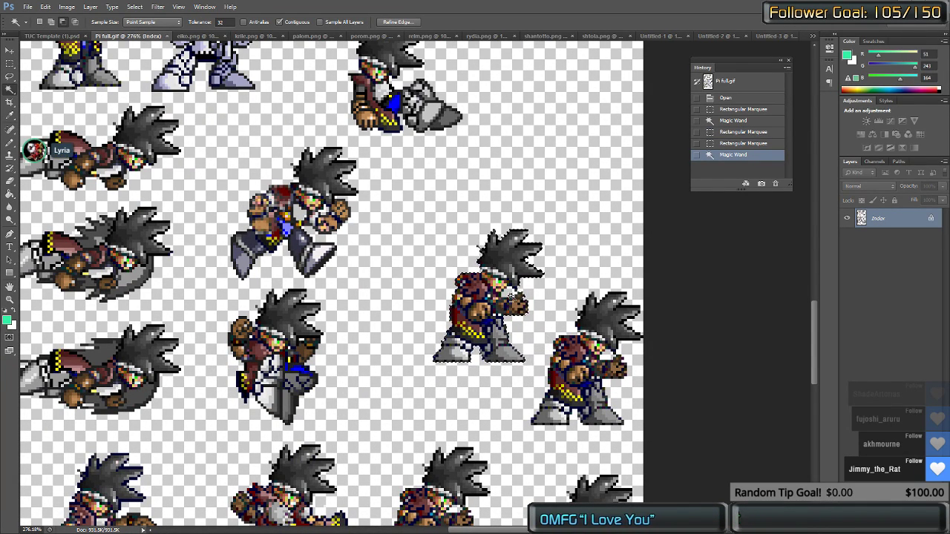
pyautogui.click(507, 304)
# Step: Return to TUC Template and paste the fighting-stance sprite in front of the second panel's open door
pyautogui.hotkey('ctrl', 'Tab')
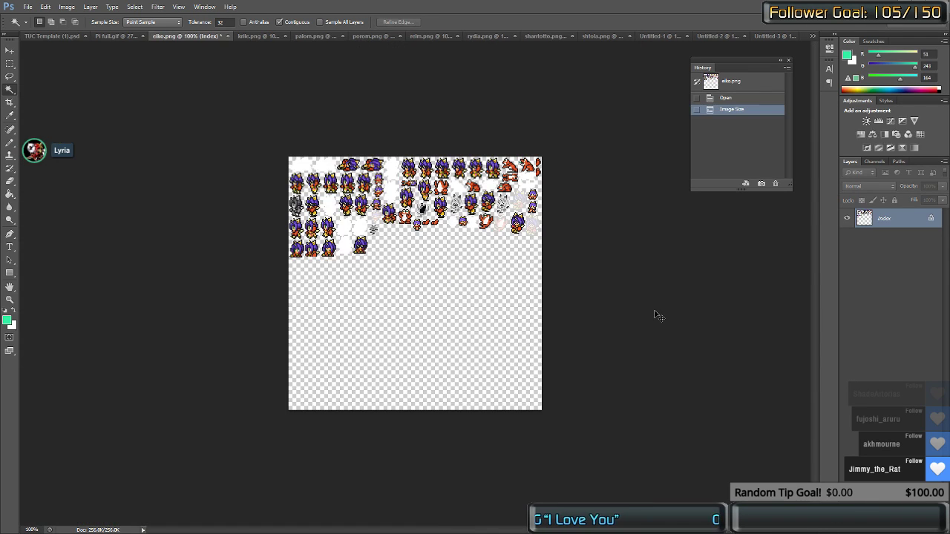
pyautogui.hotkey('ctrl', 'shift', 'Tab')
pyautogui.hotkey('ctrl', 'shift', 'Tab')
pyautogui.hotkey('ctrl', 'shift', 'Tab')
pyautogui.hotkey('ctrl', 'Tab')
pyautogui.hotkey('ctrl', 'v')
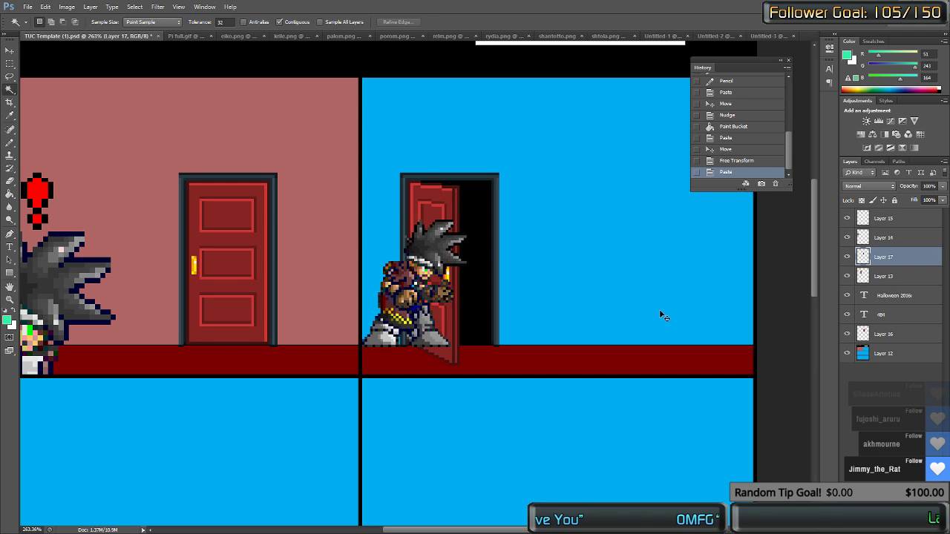
# Step: Move the fighting-stance sprite out of the doorway onto the blue wall beside the open door, leaving nothing selected
pyautogui.moveTo(427, 295); pyautogui.dragTo(601, 244)
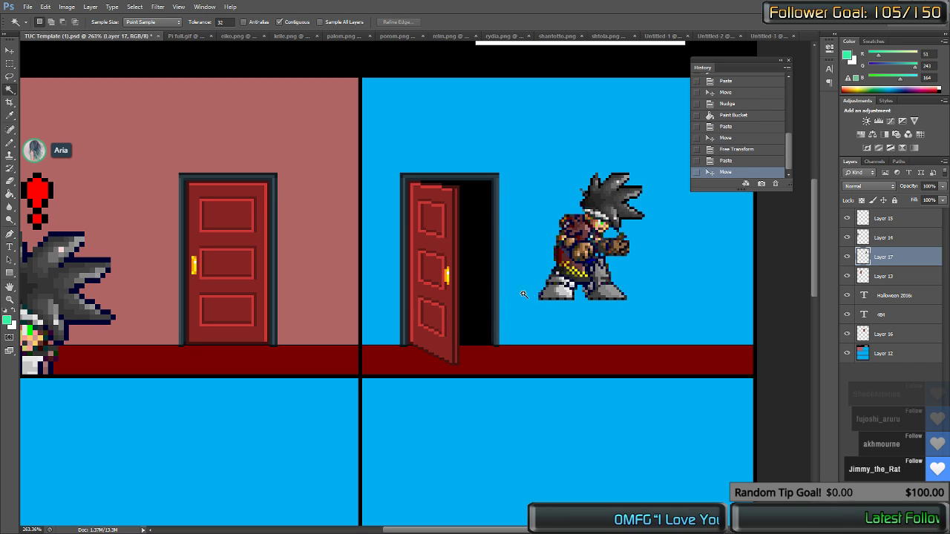
pyautogui.click(477, 308)
pyautogui.hotkey('ctrl', 'd')
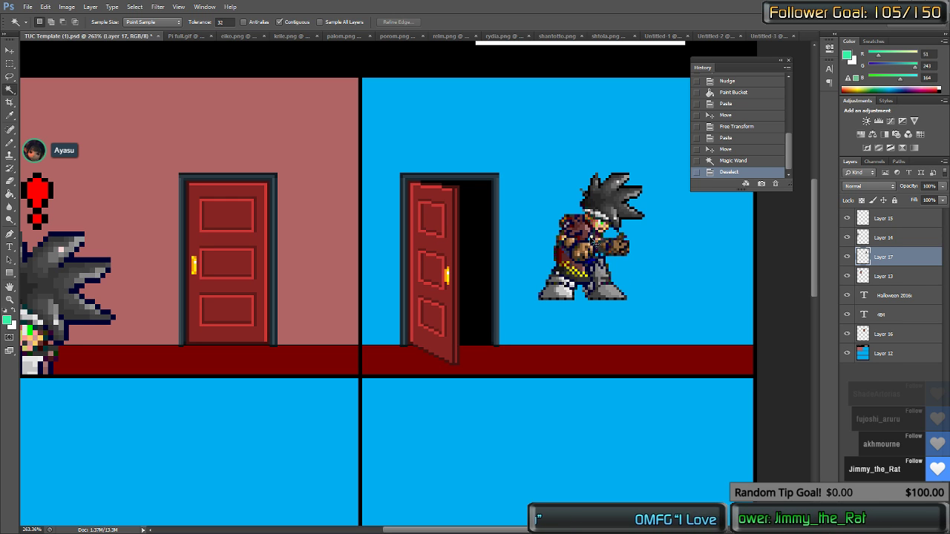
pyautogui.moveTo(593, 232); pyautogui.dragTo(592, 262)
pyautogui.click(488, 283)
pyautogui.hotkey('ctrl', 'd')
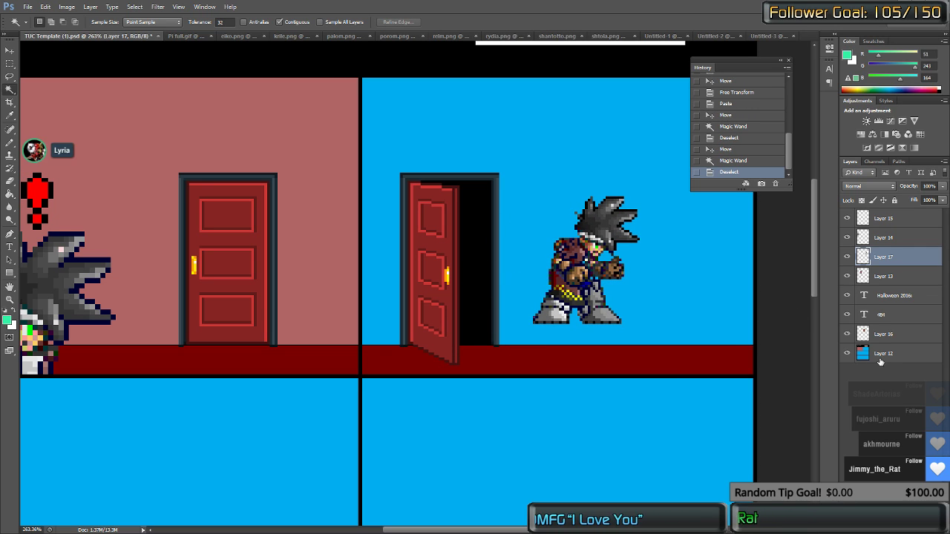
# Step: Clear the black fill from the open door's opening on Layer 16 and move that layer above Layer 14
pyautogui.click(907, 327)
pyautogui.click(477, 271)
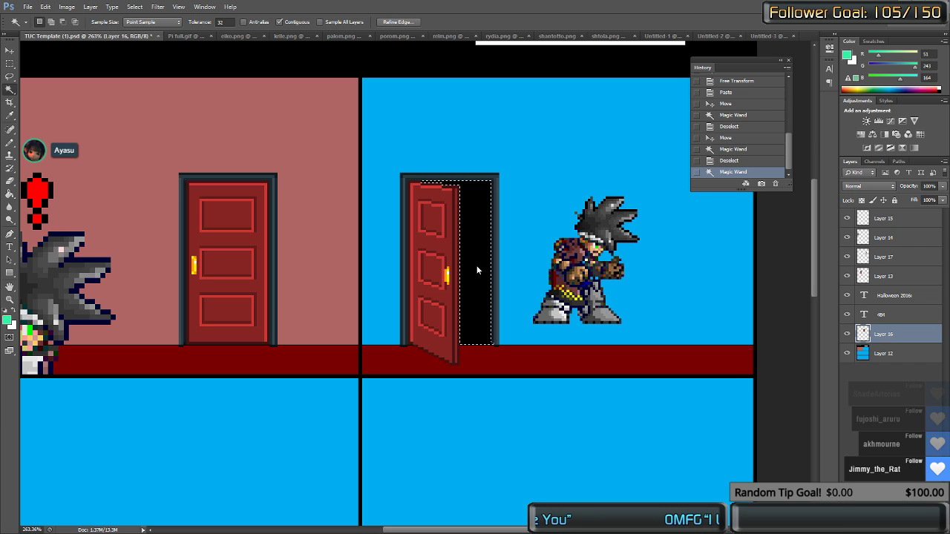
pyautogui.press('Delete')
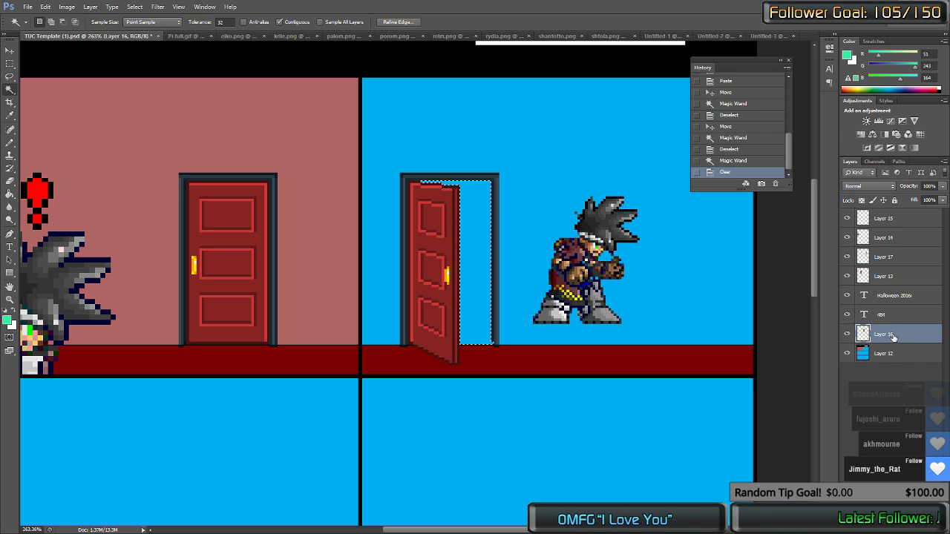
pyautogui.moveTo(892, 336); pyautogui.dragTo(898, 237)
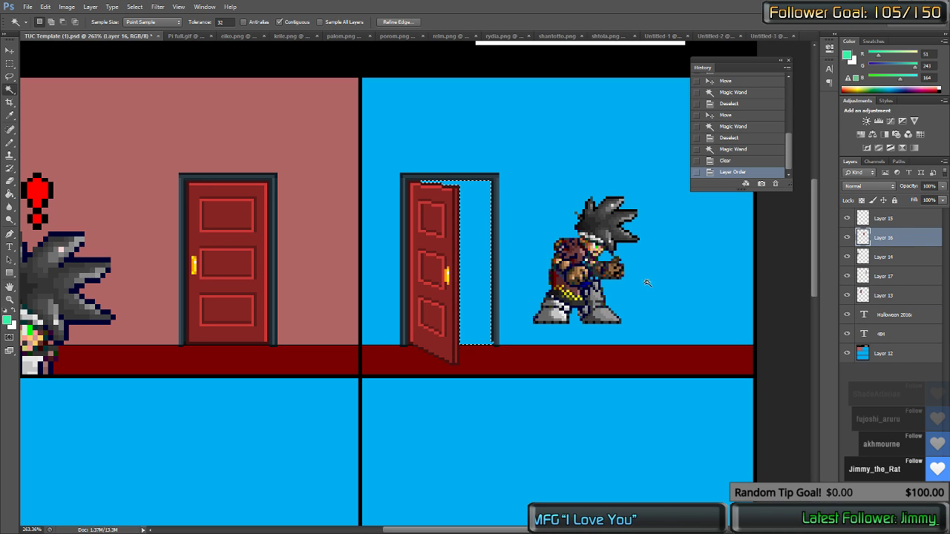
pyautogui.hotkey('ctrl', 'd')
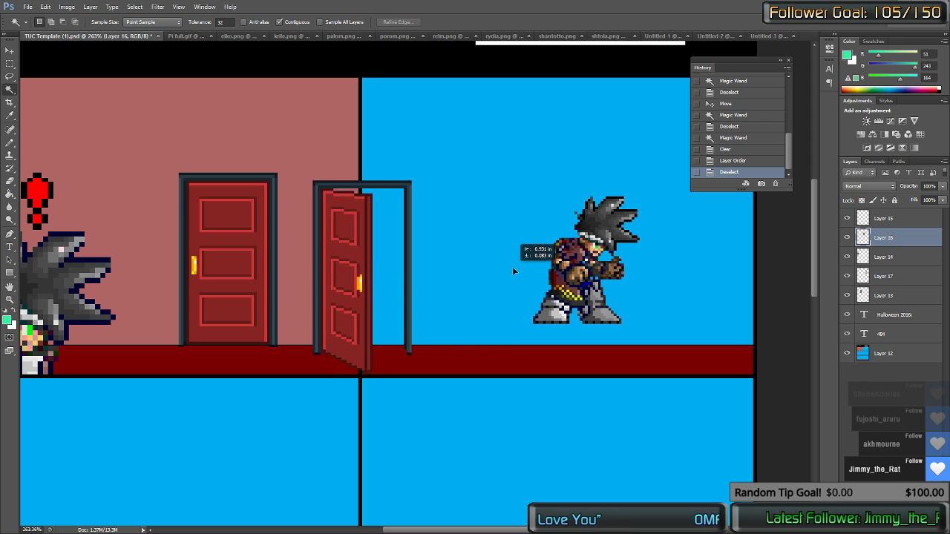
# Step: Move the fighting-stance sprite into the doorway behind the open door and marquee-select the area around the frame's right post
pyautogui.press('v')
pyautogui.keyDown('ctrl'); pyautogui.click(594, 261); pyautogui.keyUp('ctrl')
pyautogui.moveTo(595, 261); pyautogui.dragTo(469, 282)
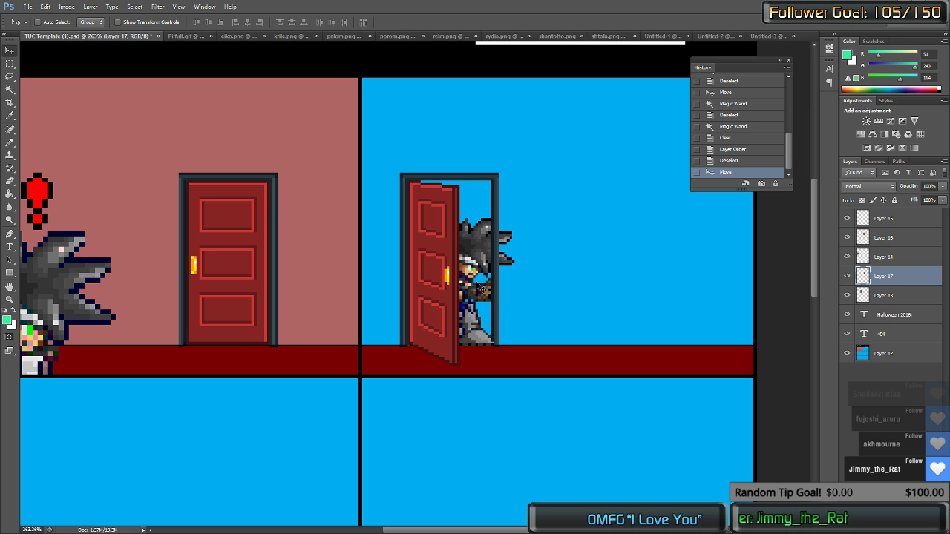
pyautogui.press('m')
pyautogui.moveTo(523, 355)
pyautogui.mouseDown()
pyautogui.moveTo(493, 341)
pyautogui.moveTo(478, 187)
pyautogui.moveTo(478, 198)
pyautogui.mouseUp()
# Step: Try to cut the selected part of the sprite on Layer 17 into its own layer placed below Layer 13
pyautogui.rightClick(506, 254)
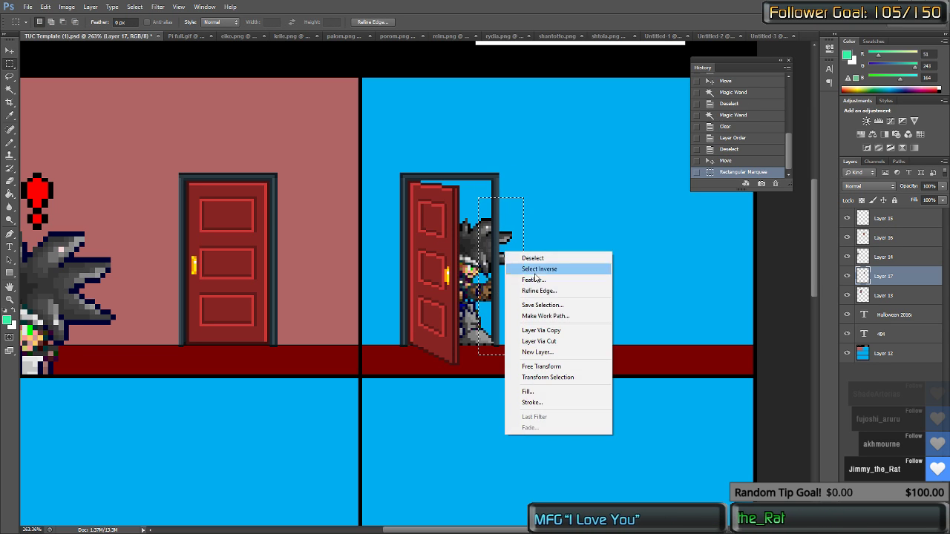
pyautogui.click(562, 342)
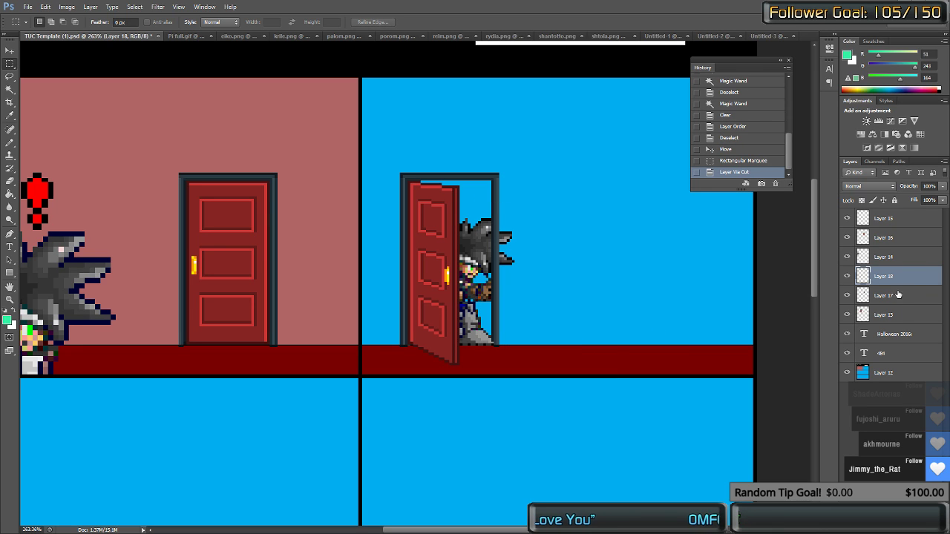
pyautogui.moveTo(898, 296); pyautogui.dragTo(895, 321)
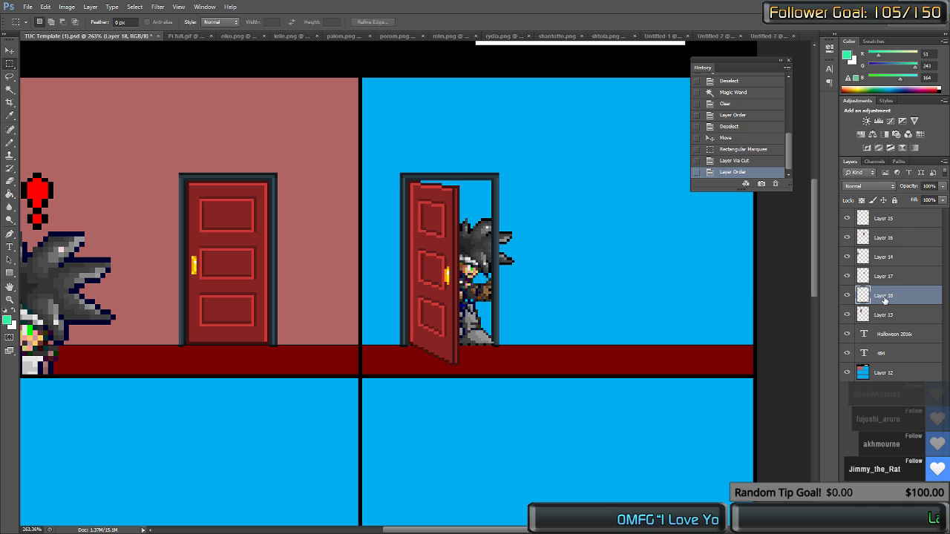
pyautogui.moveTo(884, 298); pyautogui.dragTo(891, 327)
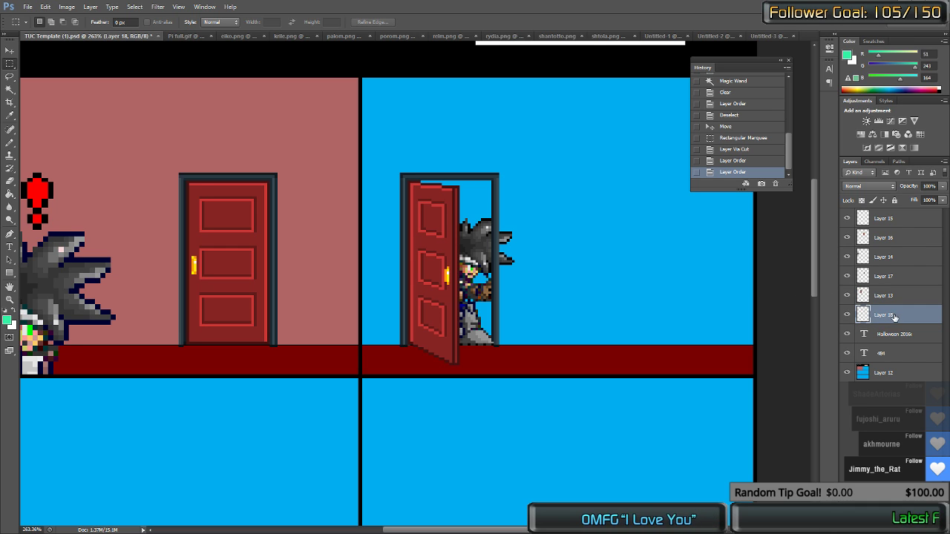
pyautogui.click(847, 315)
pyautogui.click(847, 315)
pyautogui.hotkey('ctrl', 'alt', 'z')
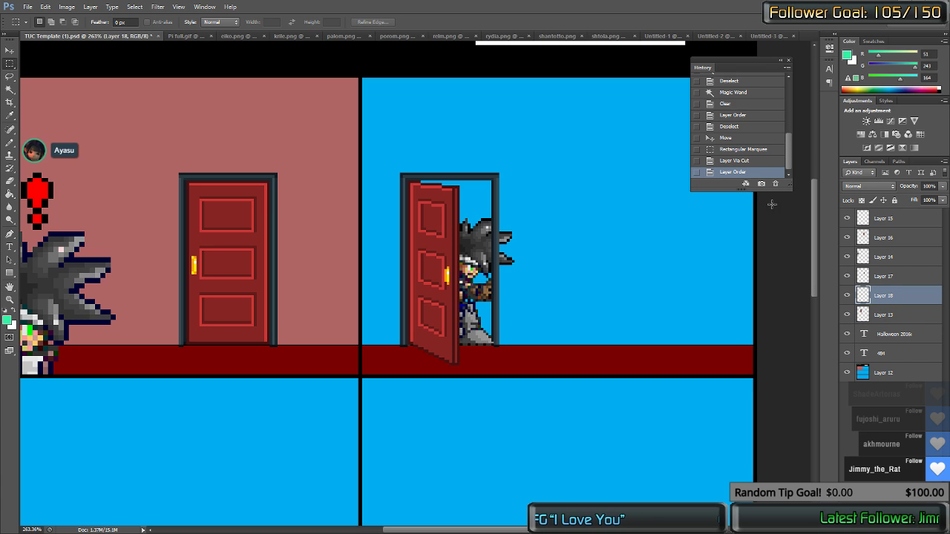
pyautogui.hotkey('ctrl', 'alt', 'z')
pyautogui.click(748, 151)
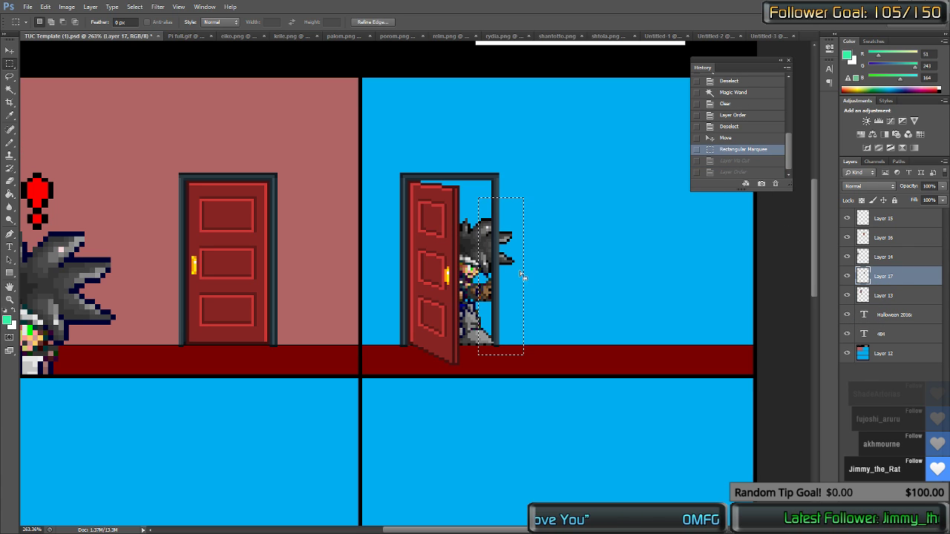
# Step: Cut the selected right post of the door frame on Layer 16 into its own layer and place it below Layer 13
pyautogui.keyDown('ctrl'); pyautogui.click(460, 254); pyautogui.keyUp('ctrl')
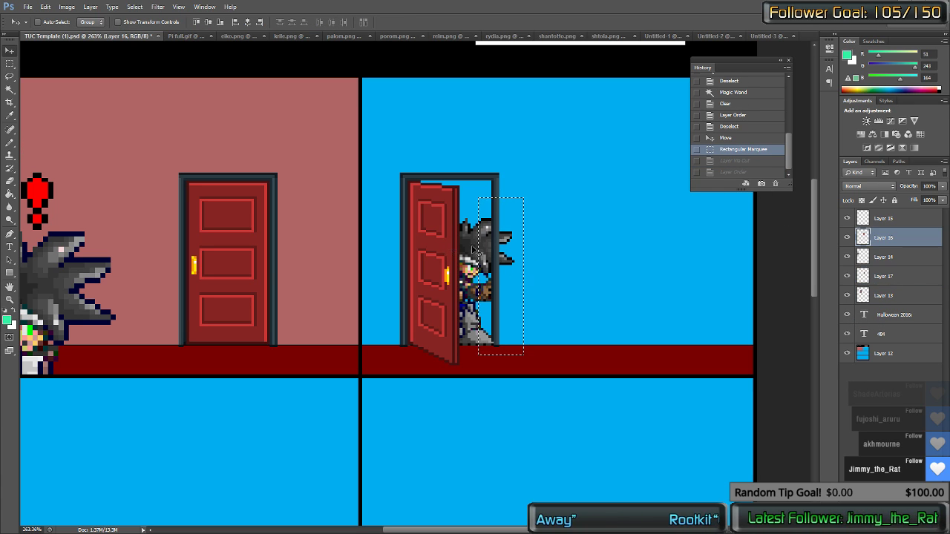
pyautogui.rightClick(501, 269)
pyautogui.press('Escape')
pyautogui.press('m')
pyautogui.rightClick(504, 233)
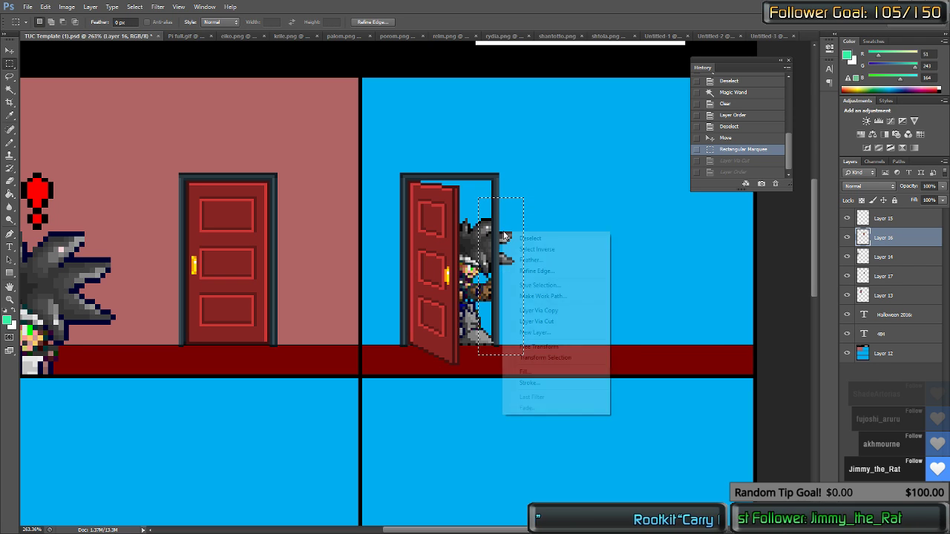
pyautogui.click(553, 321)
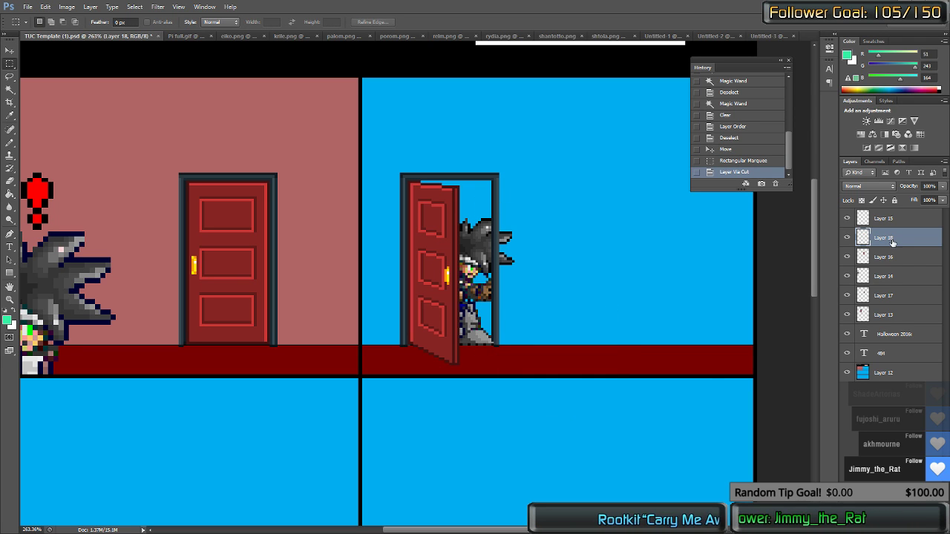
pyautogui.moveTo(882, 239); pyautogui.dragTo(890, 325)
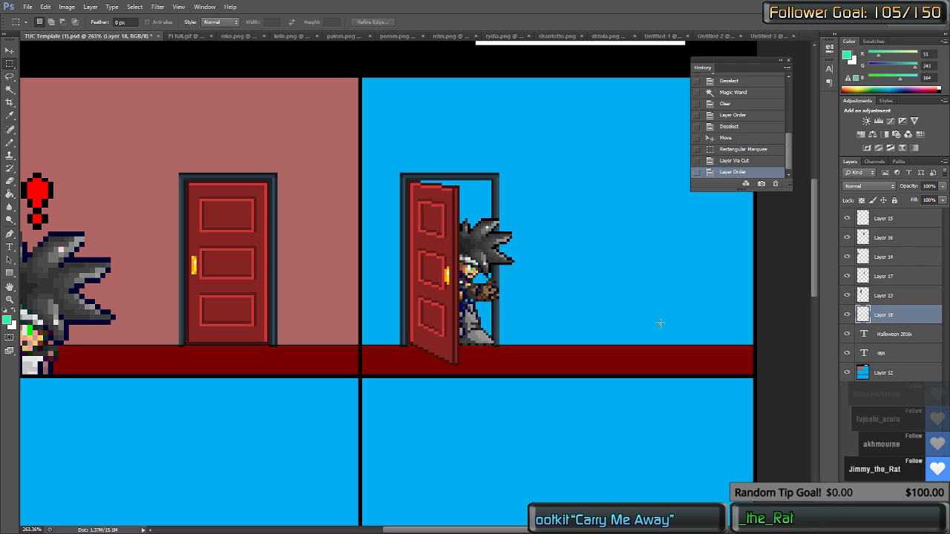
# Step: Set the Pencil to 2 px and sample the dark brown (102, 51, 51) from the sprite's face
pyautogui.scroll(5, 528, 345)
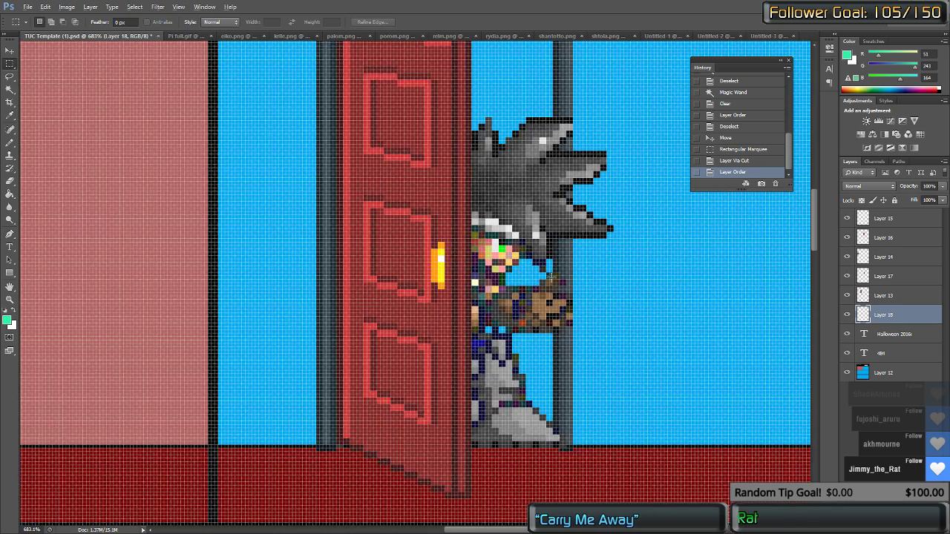
pyautogui.scroll(3, 524, 275)
pyautogui.press('b')
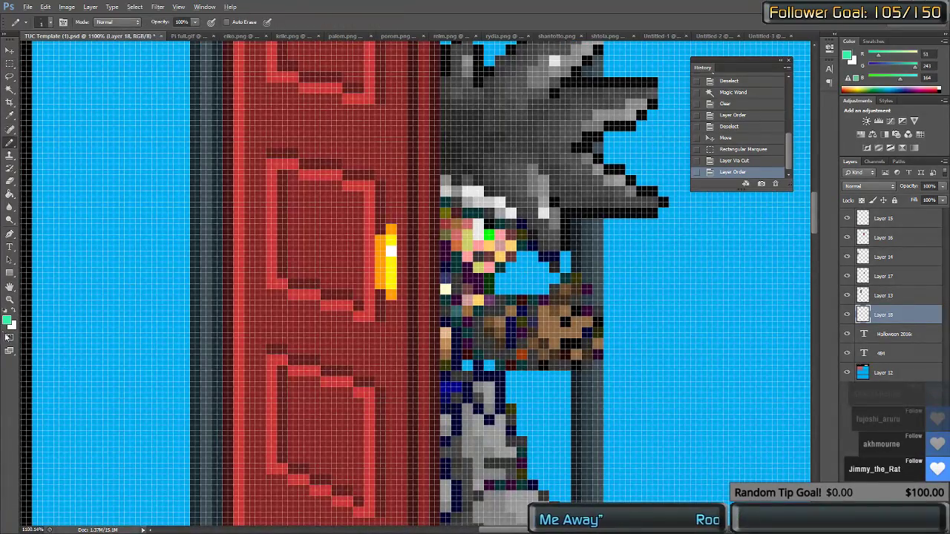
pyautogui.scroll(2, 448, 225)
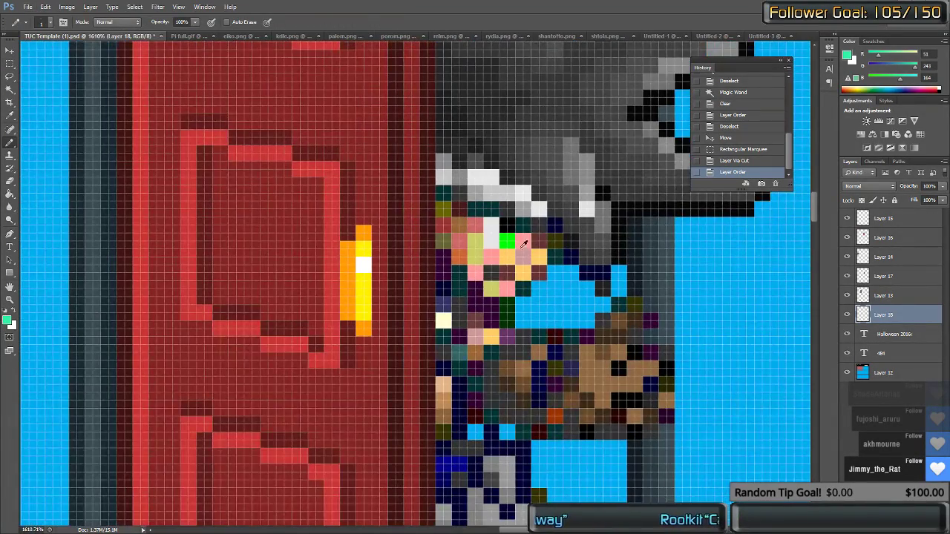
pyautogui.keyDown('alt'); pyautogui.click(508, 240); pyautogui.keyUp('alt')
pyautogui.keyDown('alt'); pyautogui.click(514, 268); pyautogui.keyUp('alt')
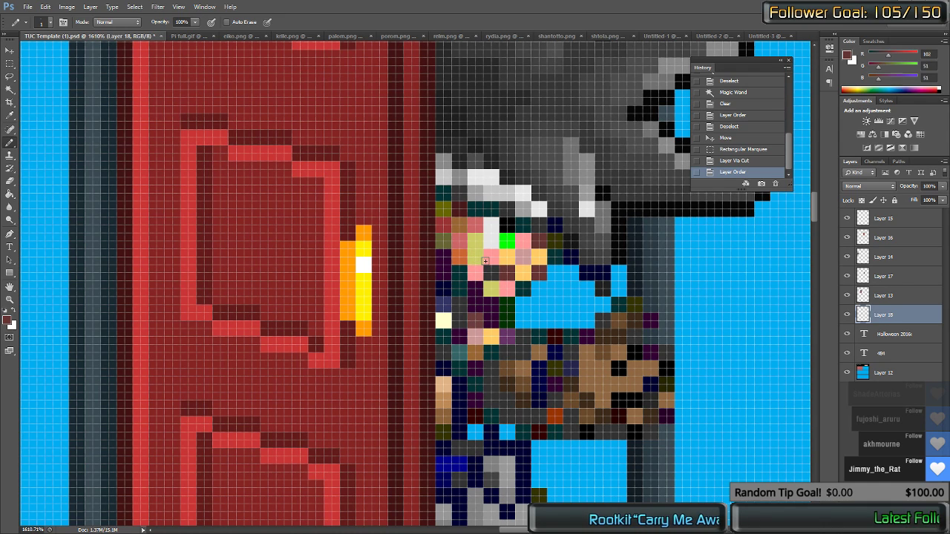
pyautogui.click(49, 23)
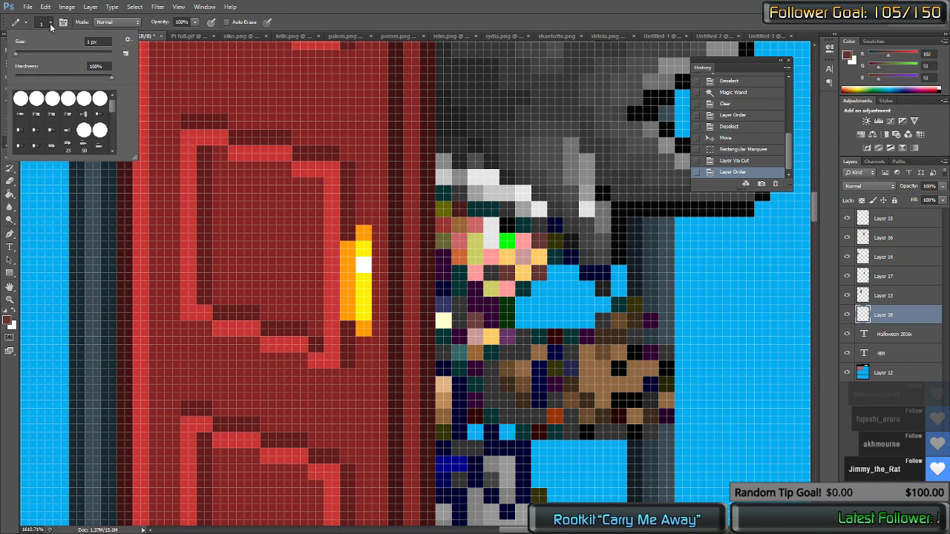
pyautogui.click(100, 41)
pyautogui.write('2')
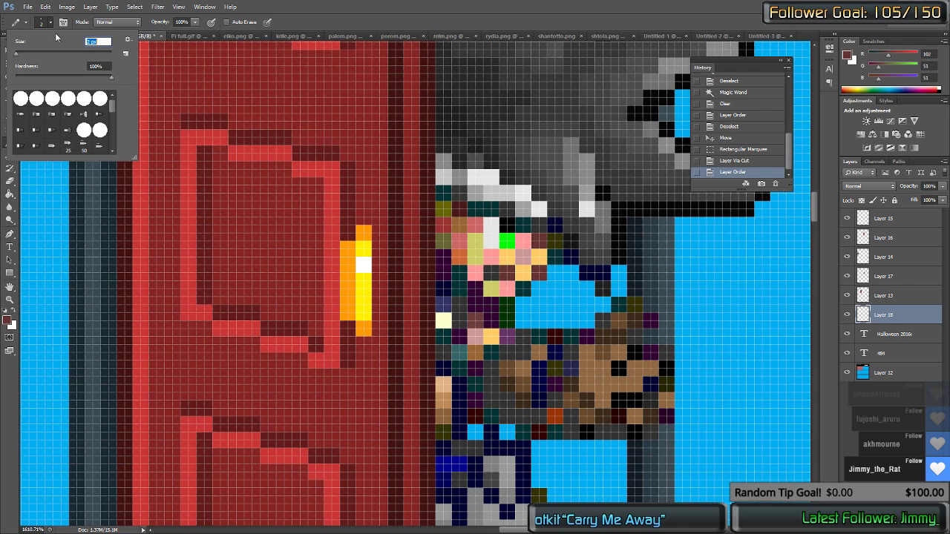
pyautogui.press('Return')
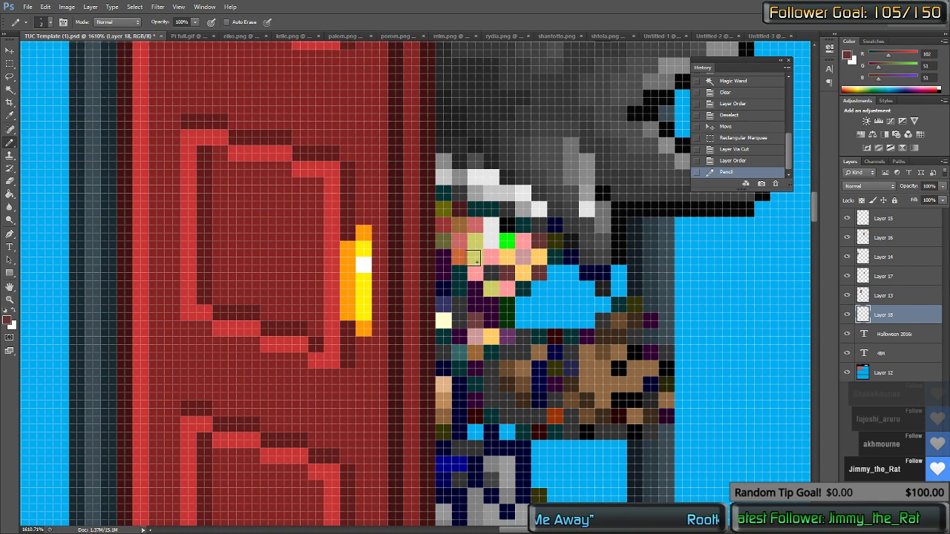
# Step: Try to pencil dark grey (50, 50, 50) over the sprite's chin while on Layer 18
pyautogui.keyDown('alt'); pyautogui.click(503, 269); pyautogui.keyUp('alt')
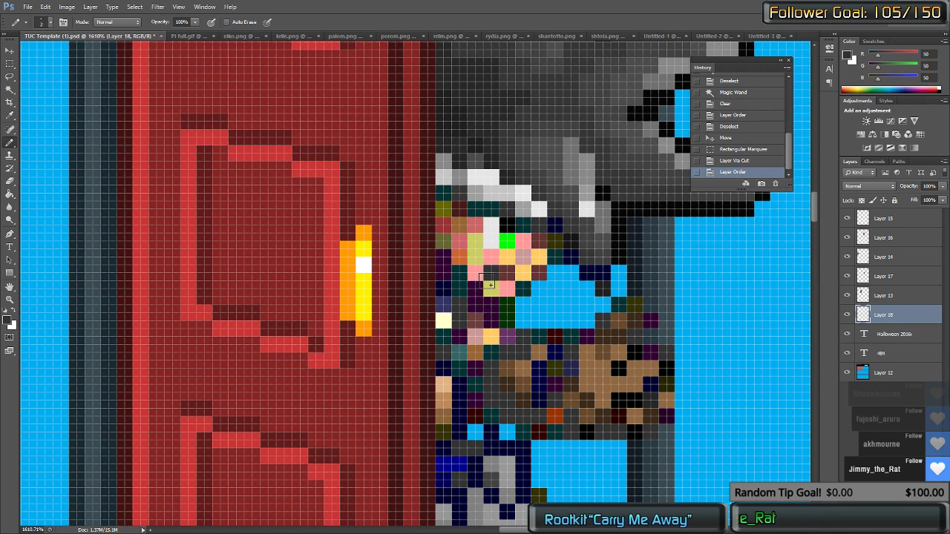
pyautogui.click(497, 289)
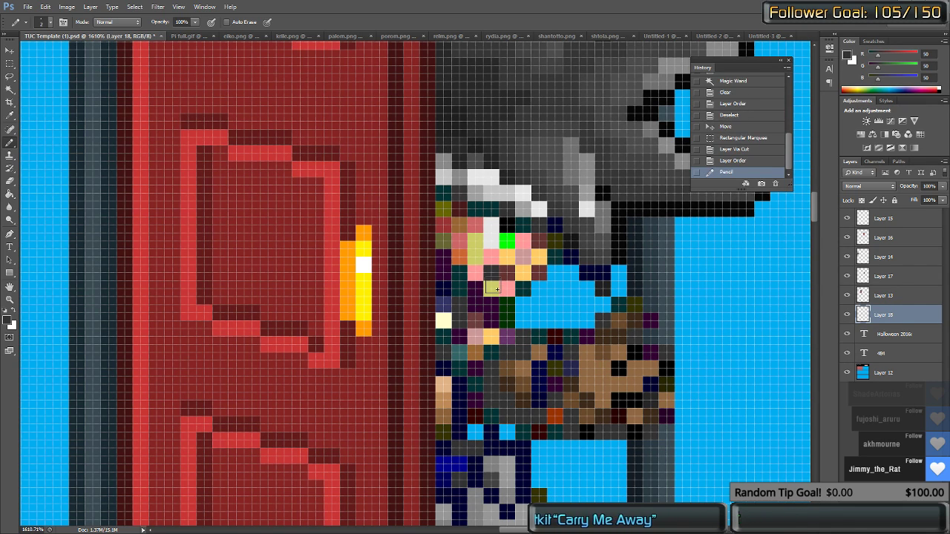
pyautogui.hotkey('ctrl', 'z')
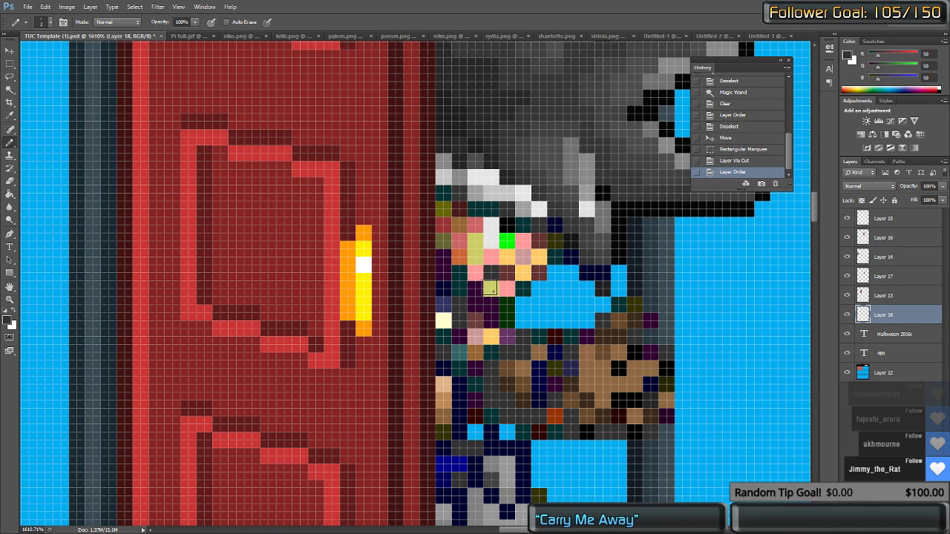
pyautogui.keyDown('alt'); pyautogui.click(505, 259); pyautogui.keyUp('alt')
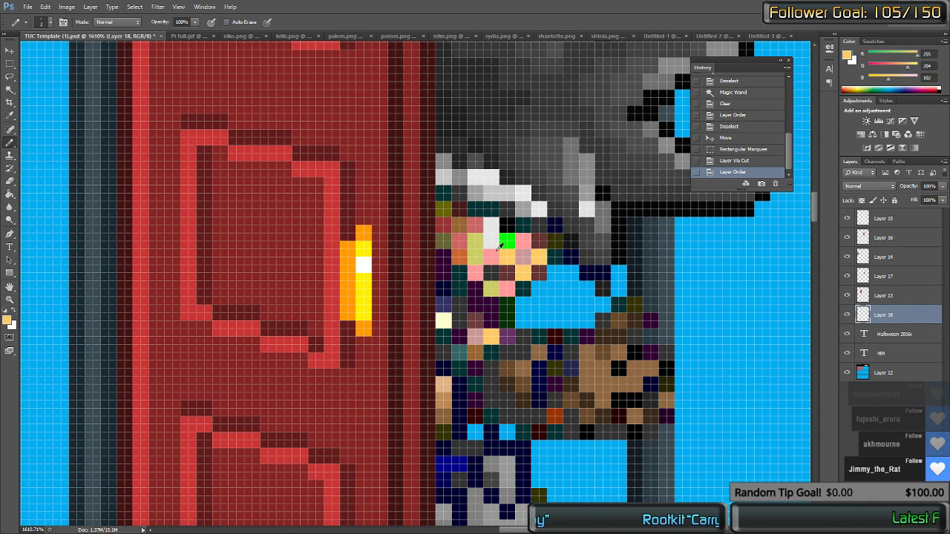
pyautogui.keyDown('alt'); pyautogui.click(497, 273); pyautogui.keyUp('alt')
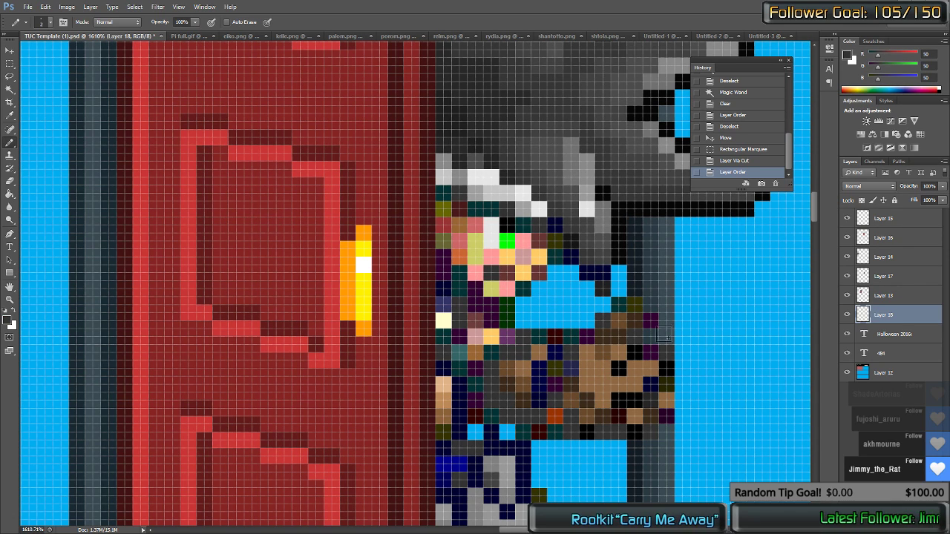
# Step: Make the sprite's Layer 17 active and pencil over its dark grey mouth pixel with the sampled skin colour (255, 204, 102)
pyautogui.press('v')
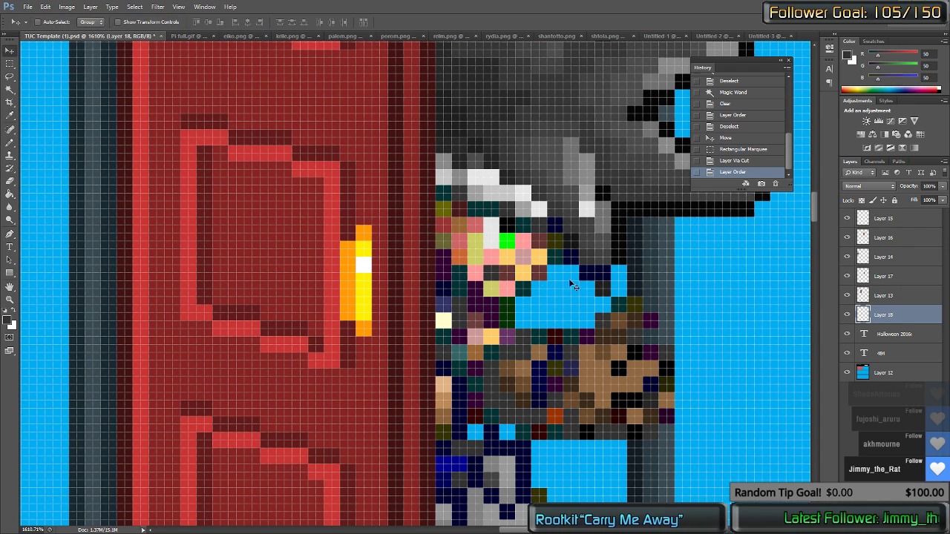
pyautogui.keyDown('ctrl'); pyautogui.click(502, 282); pyautogui.keyUp('ctrl')
pyautogui.press('b')
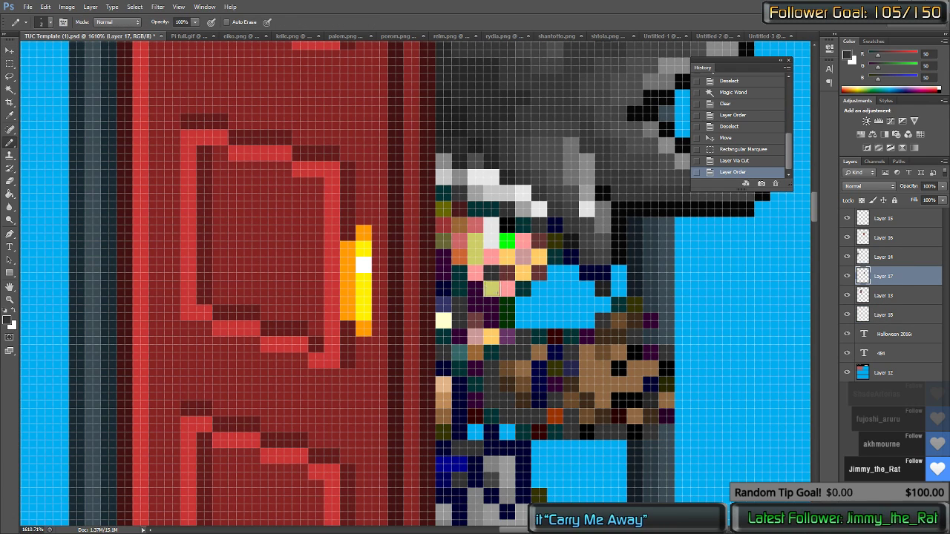
pyautogui.click(520, 253)
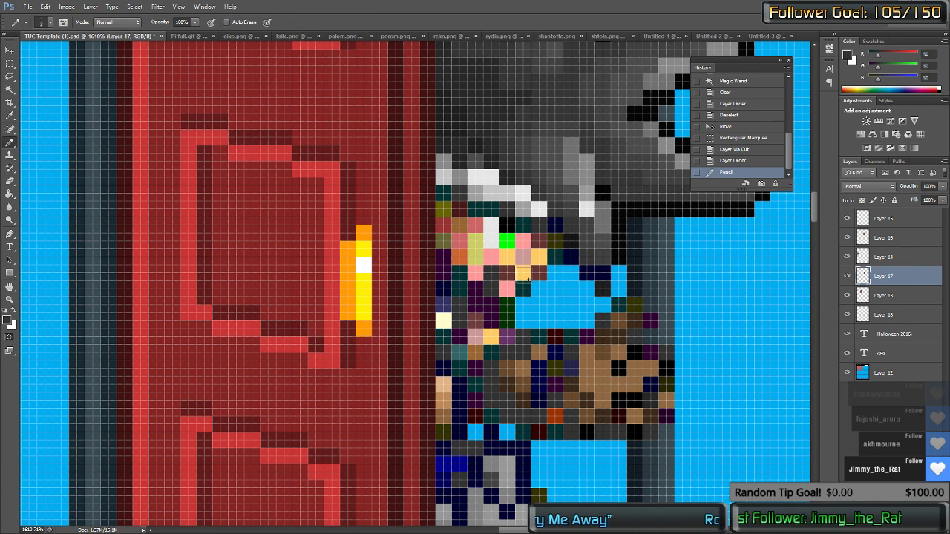
pyautogui.hotkey('ctrl', 'z')
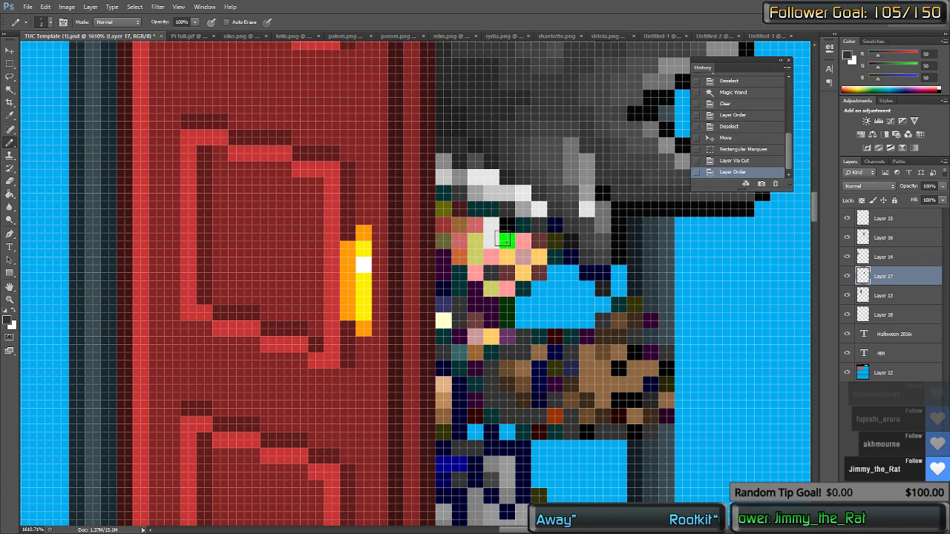
pyautogui.keyDown('alt'); pyautogui.click(507, 255); pyautogui.keyUp('alt')
pyautogui.click(491, 272)
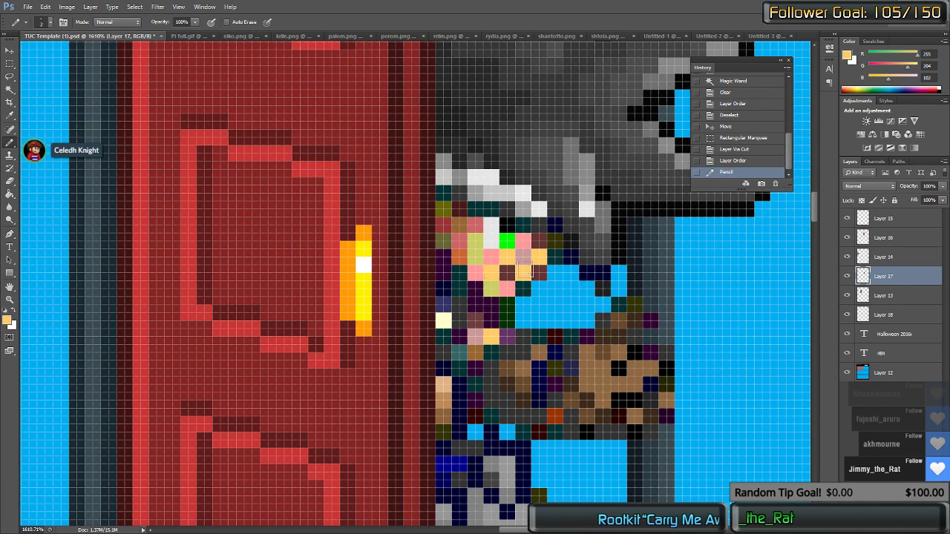
# Step: Pencil bright green (0, 255, 0), sampled from the sprite's eye, over the pixel directly above the green one
pyautogui.click(510, 227)
pyautogui.scroll(-8, 549, 280)
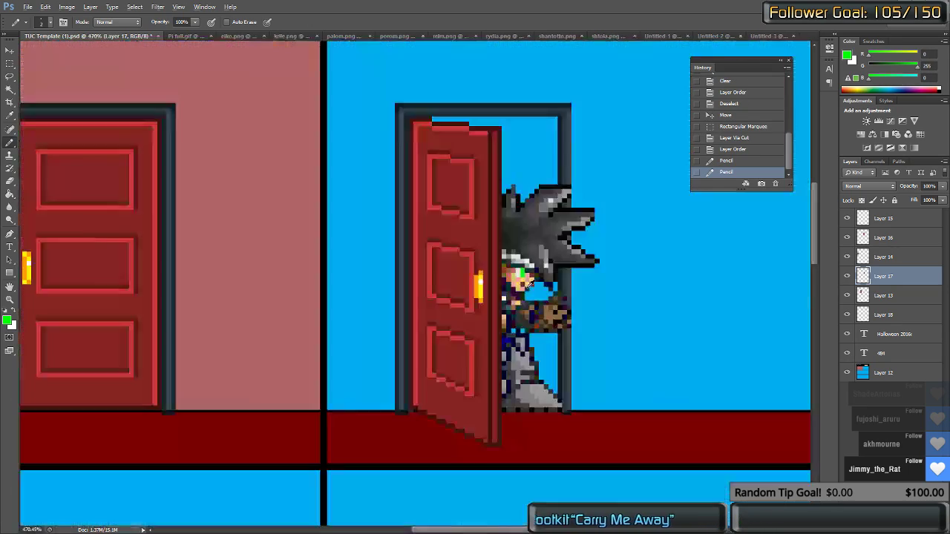
pyautogui.scroll(-3, 453, 301)
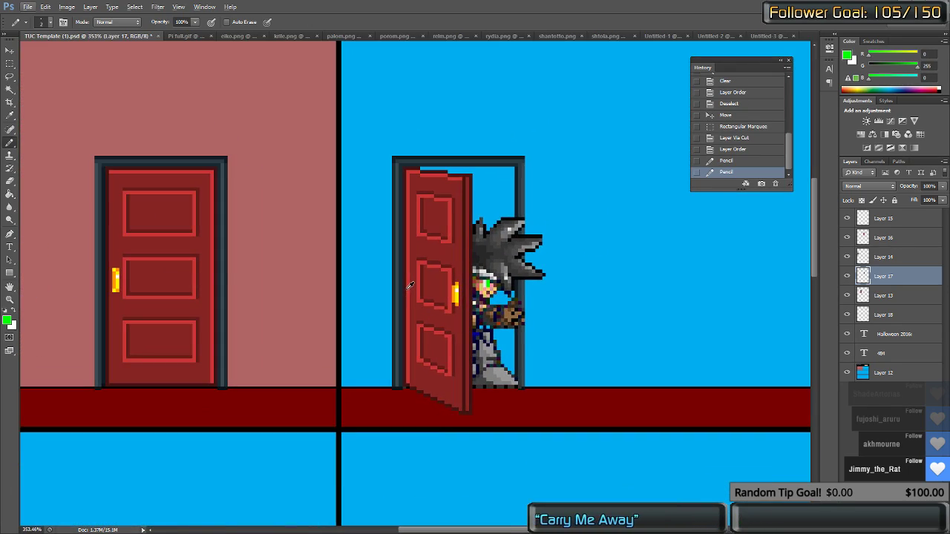
# Step: Fill the blue gaps inside the open doorway around the sprite with the wall colour (177, 101, 101), using Contiguous and All Layers
pyautogui.press('g')
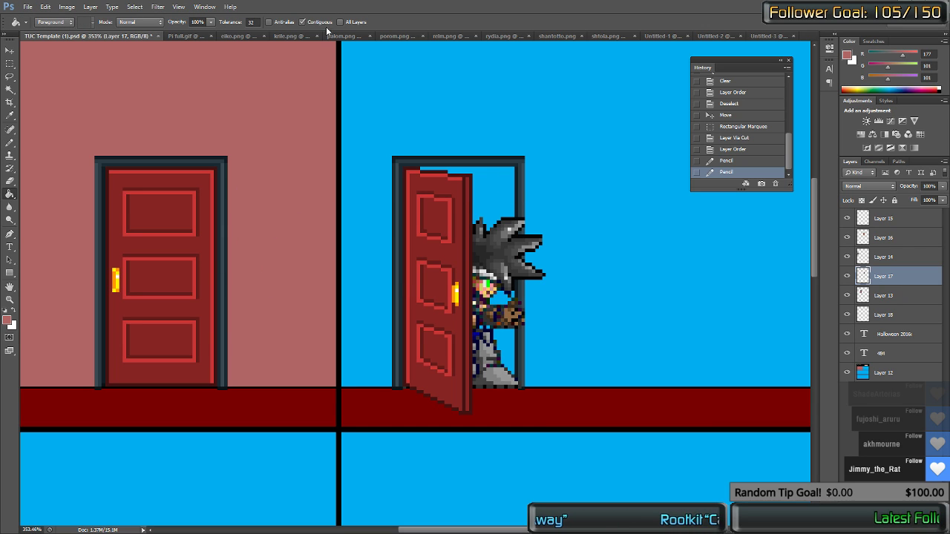
pyautogui.click(340, 22)
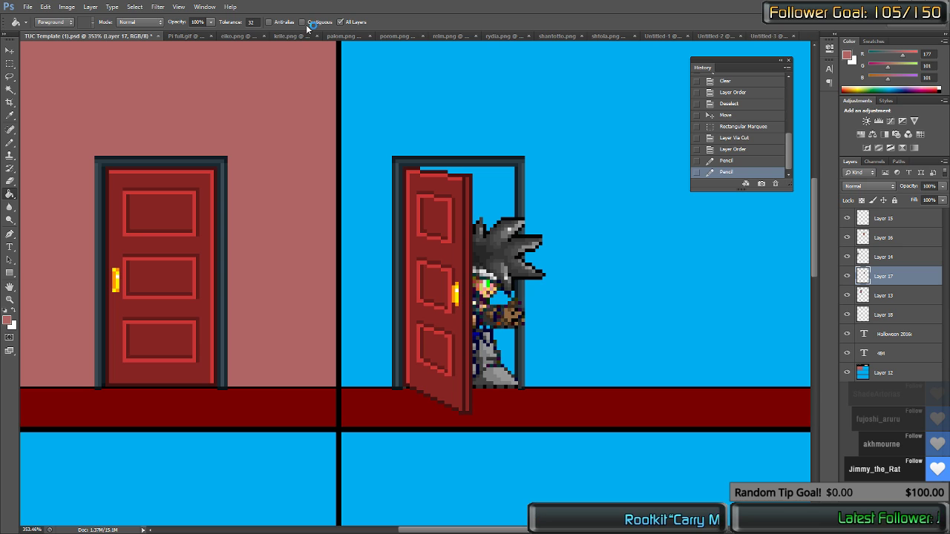
pyautogui.click(303, 22)
pyautogui.click(489, 196)
pyautogui.click(509, 292)
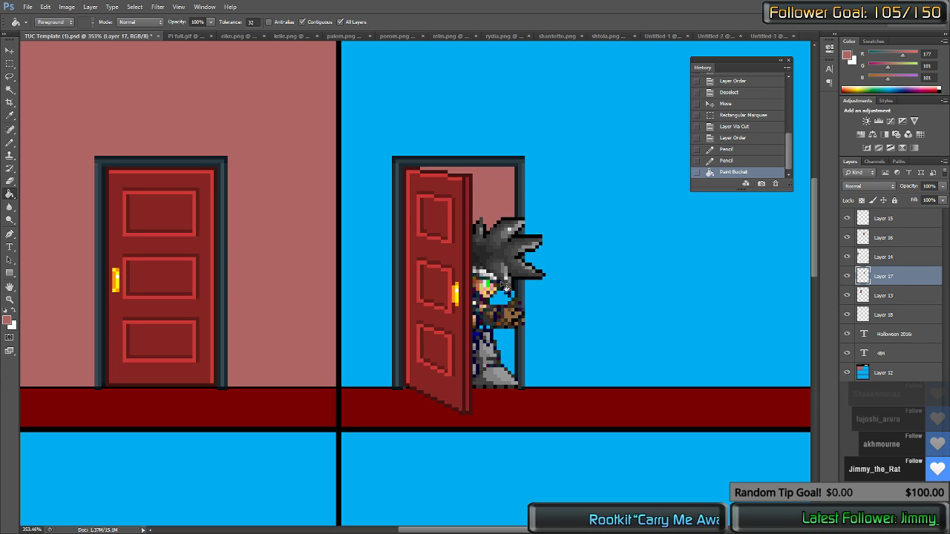
pyautogui.click(518, 305)
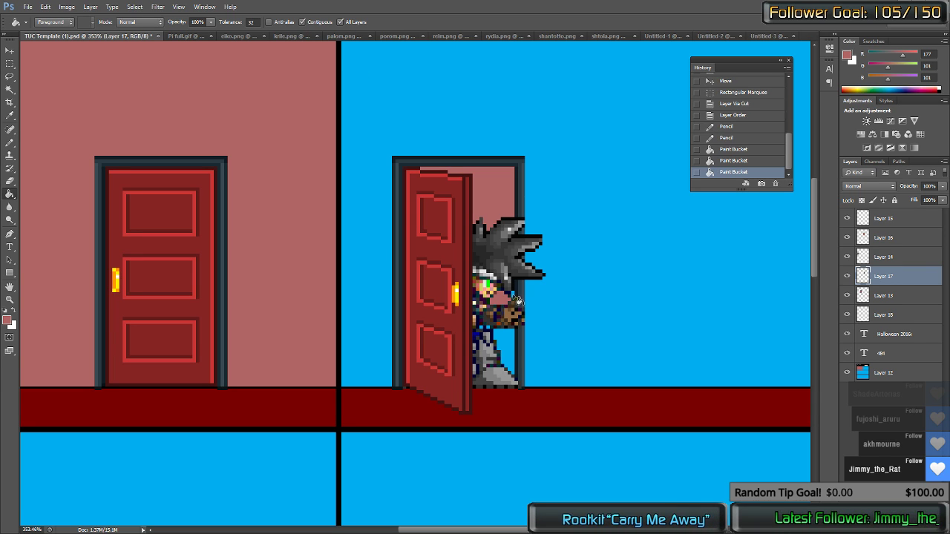
pyautogui.click(510, 355)
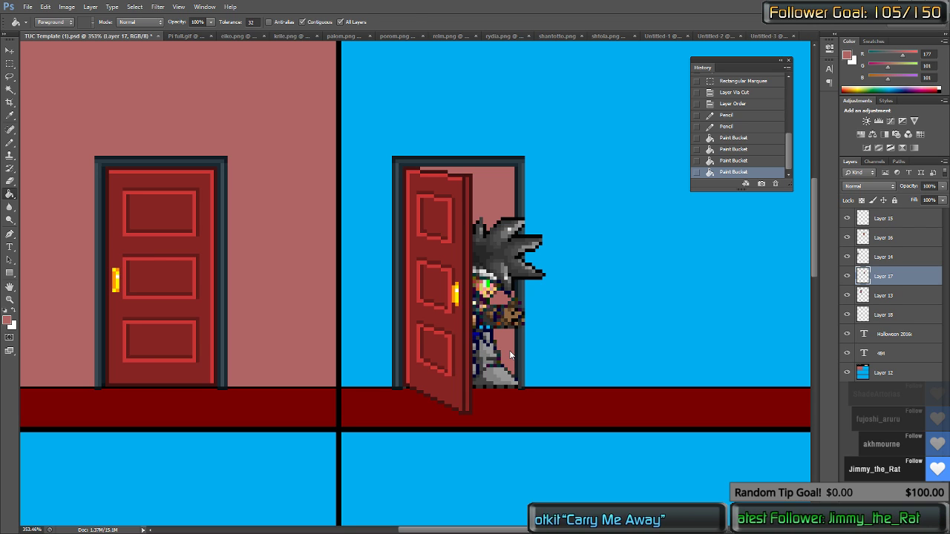
# Step: Select all the wall-coloured filled areas inside the doorway with the Magic Wand, above, beside and below the sprite
pyautogui.press('w')
pyautogui.click(505, 345)
pyautogui.keyDown('shift'); pyautogui.click(498, 299); pyautogui.keyUp('shift')
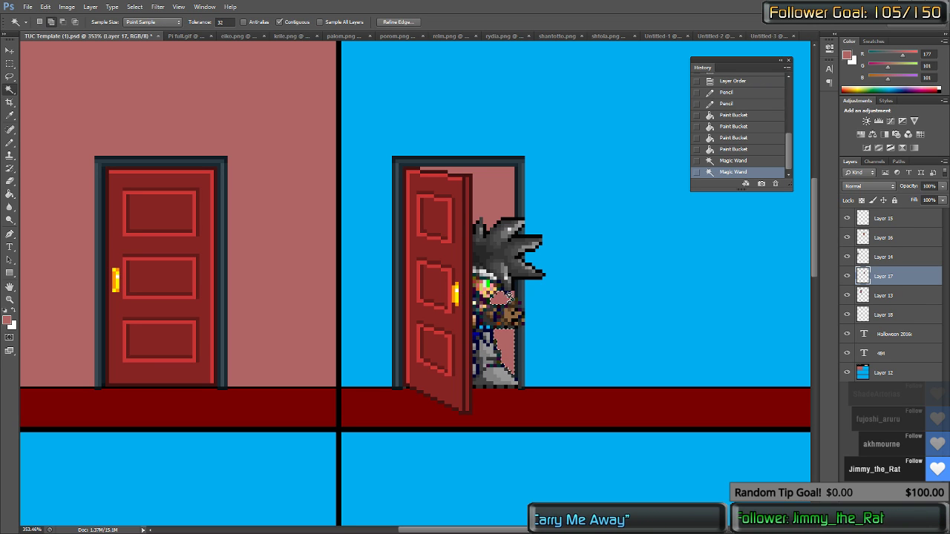
pyautogui.keyDown('shift'); pyautogui.click(511, 296); pyautogui.keyUp('shift')
pyautogui.keyDown('shift'); pyautogui.click(488, 187); pyautogui.keyUp('shift')
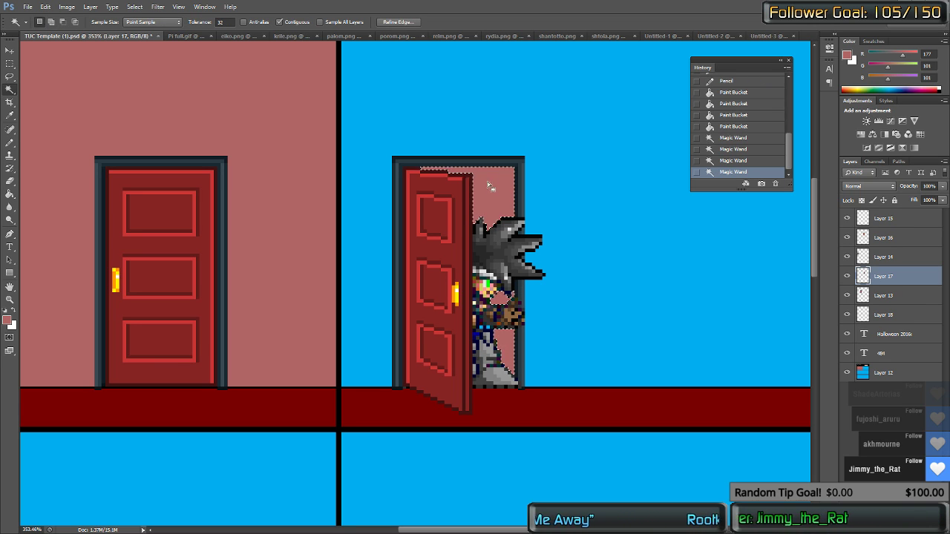
# Step: Shade the selected doorway areas with a right-to-left gradient from the wall colour to darker 7c4848, and clear the selection
pyautogui.click(17, 194)
pyautogui.click(31, 192)
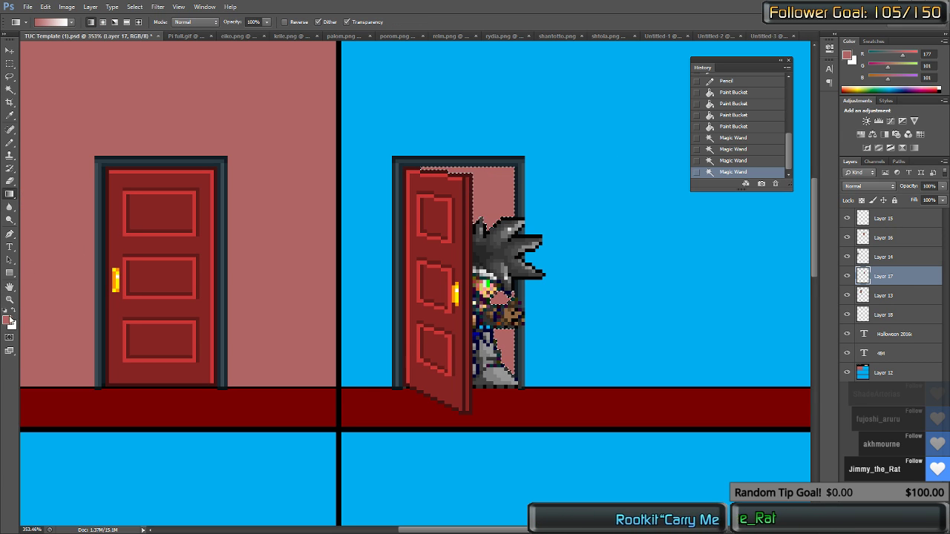
pyautogui.click(12, 325)
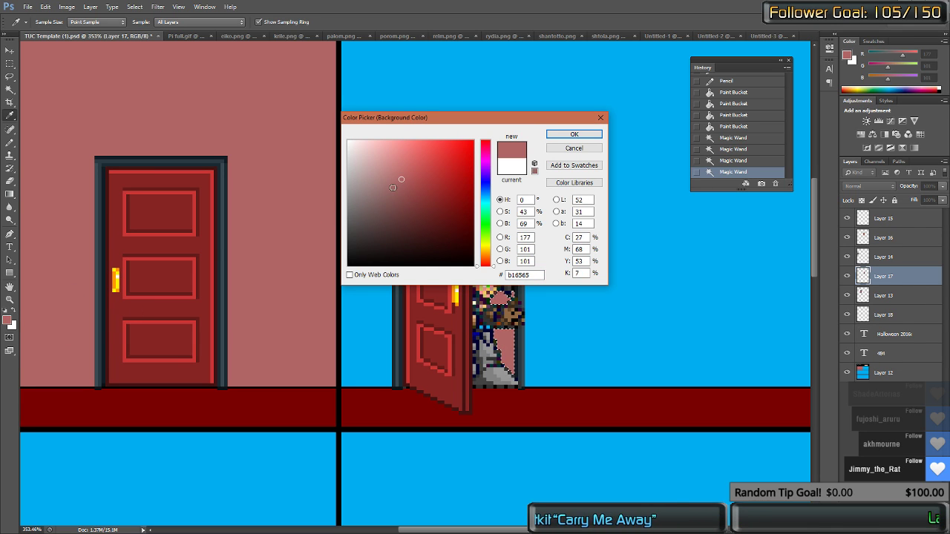
pyautogui.moveTo(400, 182); pyautogui.dragTo(400, 202)
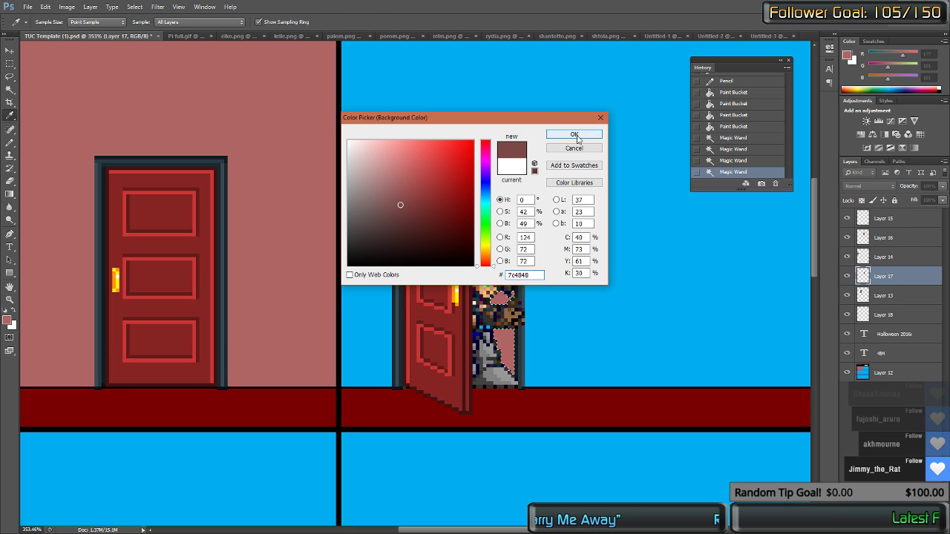
pyautogui.click(577, 138)
pyautogui.moveTo(424, 159); pyautogui.dragTo(598, 482)
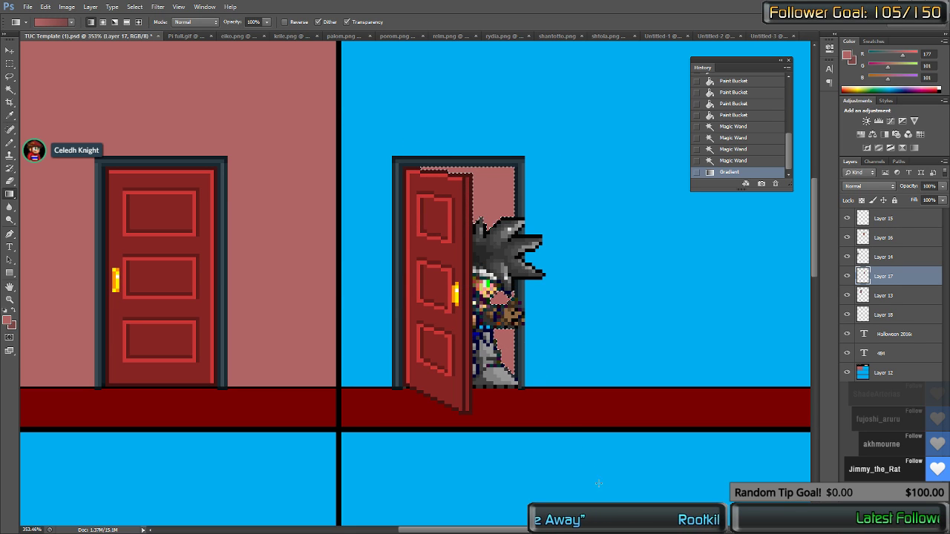
pyautogui.moveTo(611, 406); pyautogui.dragTo(273, 138)
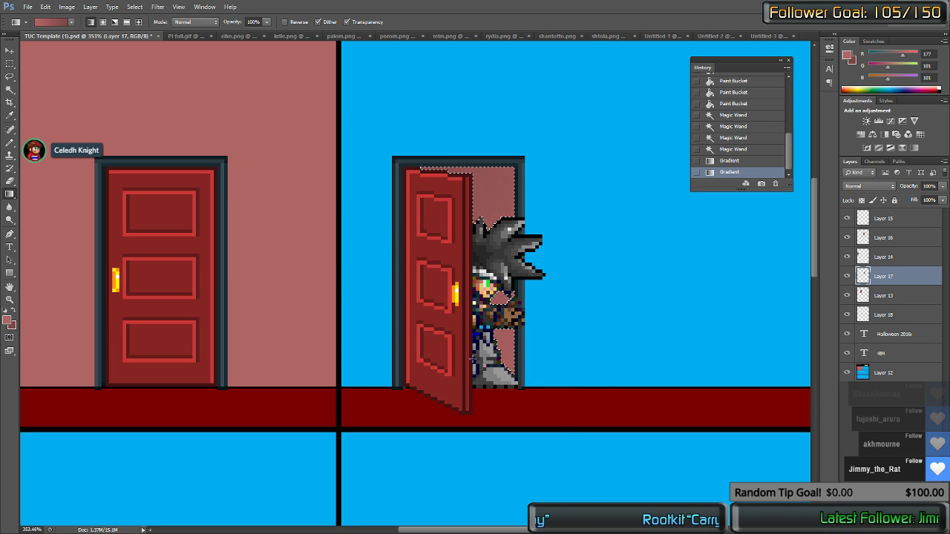
pyautogui.moveTo(613, 329); pyautogui.dragTo(379, 314)
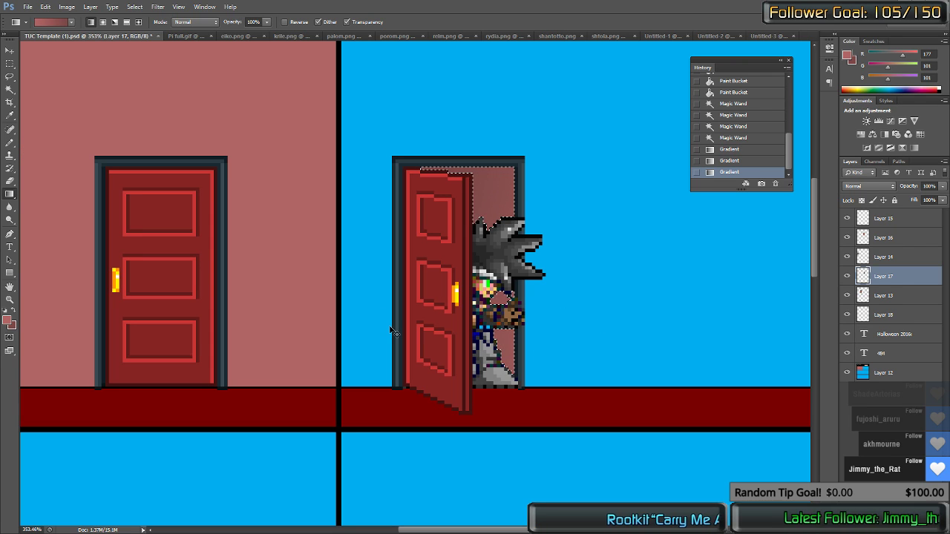
pyautogui.hotkey('ctrl', 'd')
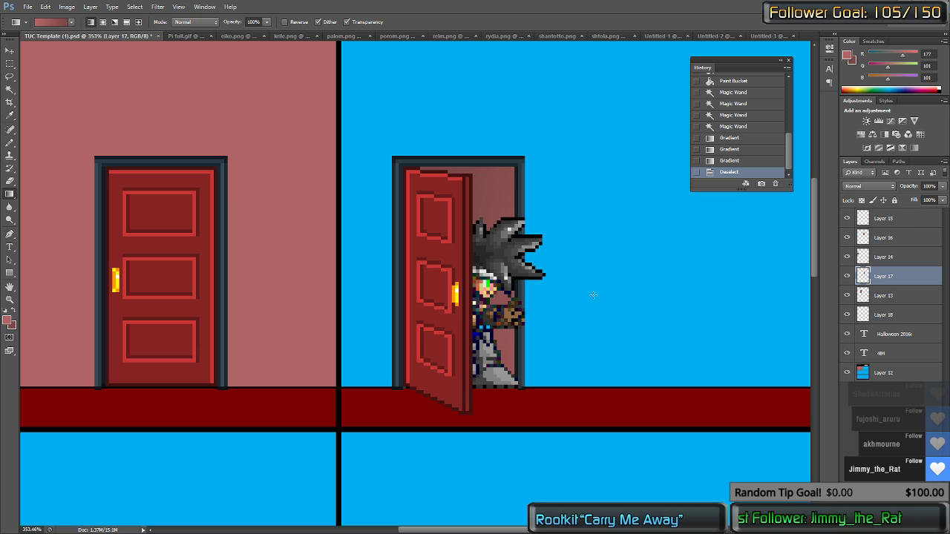
# Step: Restore the eiko.png sprite sheet to its opened state and resize it to 200 percent with Nearest Neighbor resampling
pyautogui.hotkey('ctrl', 'Tab')
pyautogui.hotkey('ctrl', 'Tab')
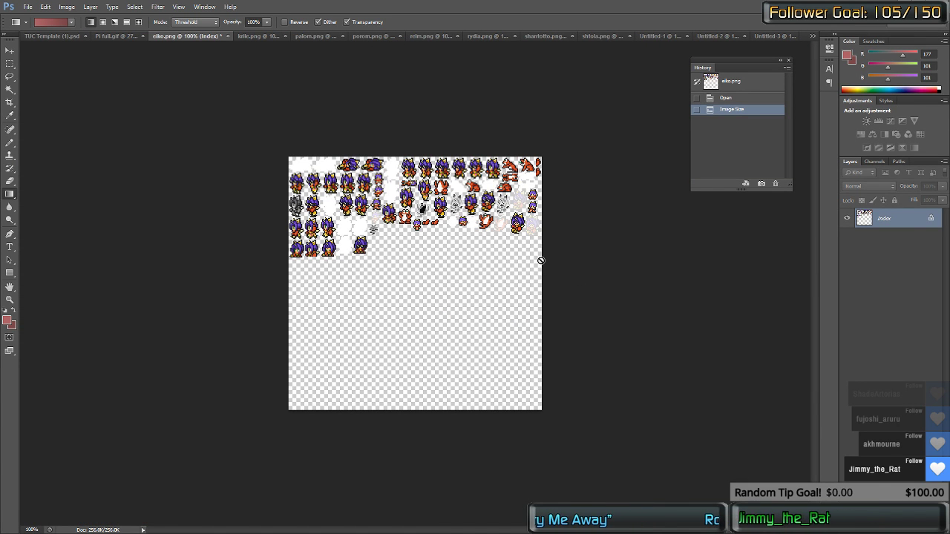
pyautogui.hotkey('ctrl', '0')
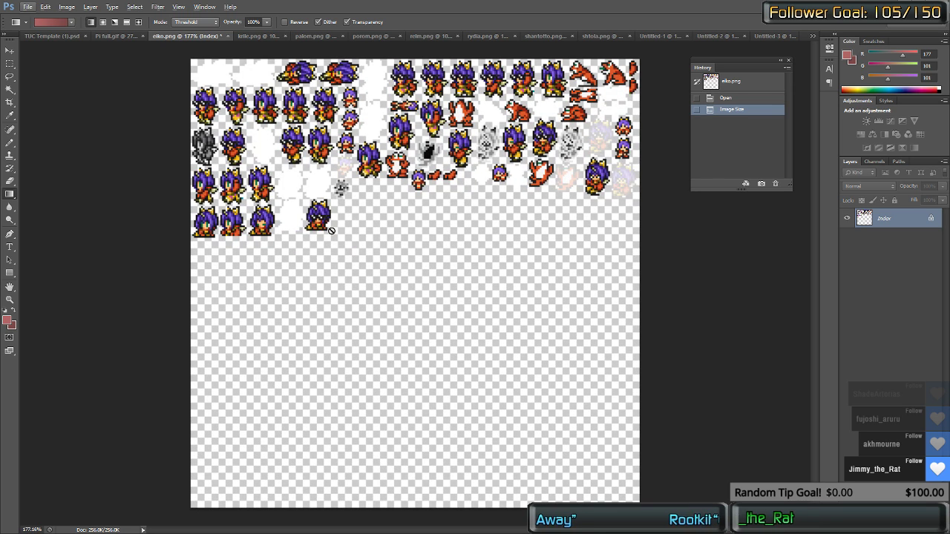
pyautogui.scroll(-2, 331, 231)
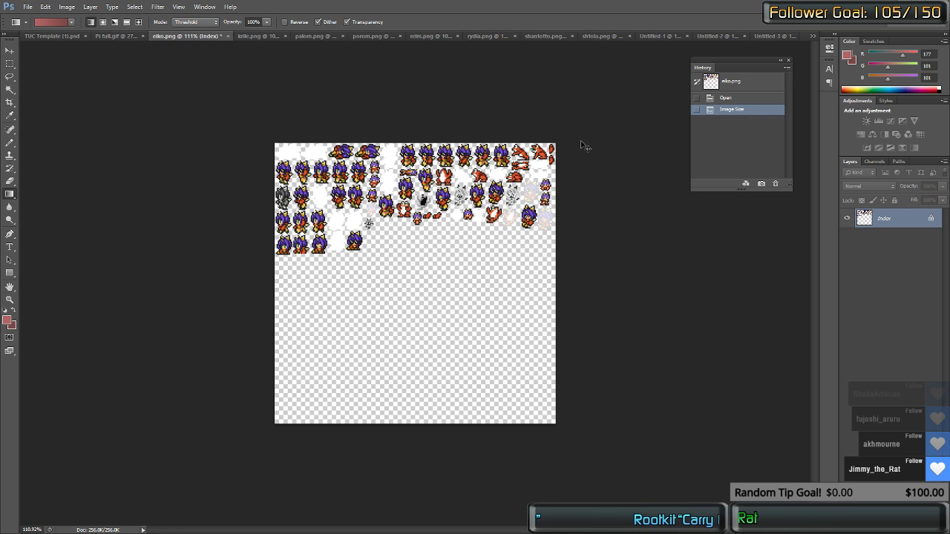
pyautogui.click(725, 99)
pyautogui.click(90, 6)
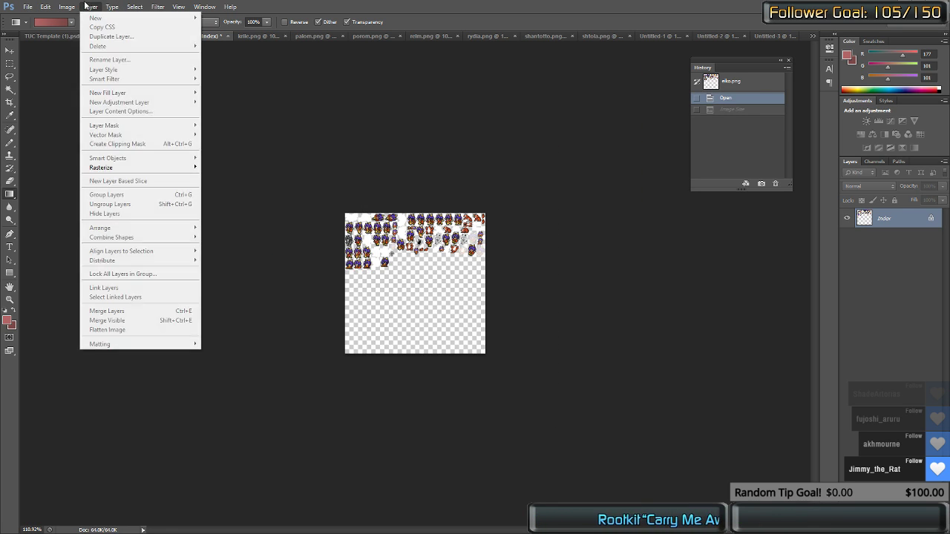
pyautogui.click(85, 80)
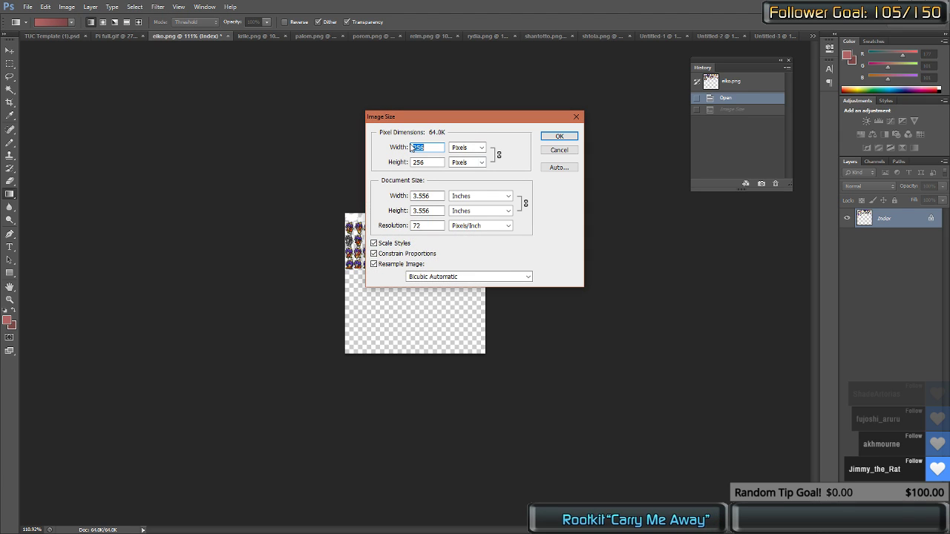
pyautogui.press('Return')
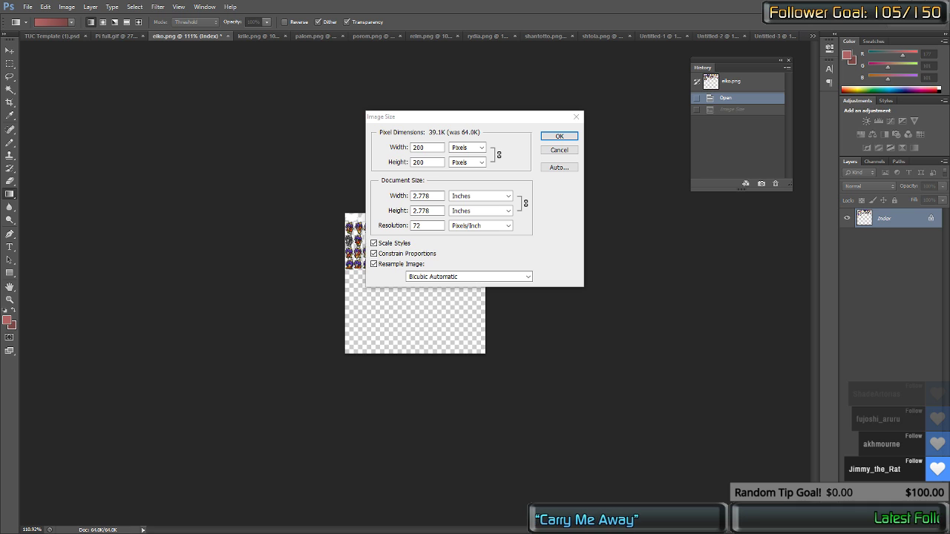
pyautogui.click(479, 158)
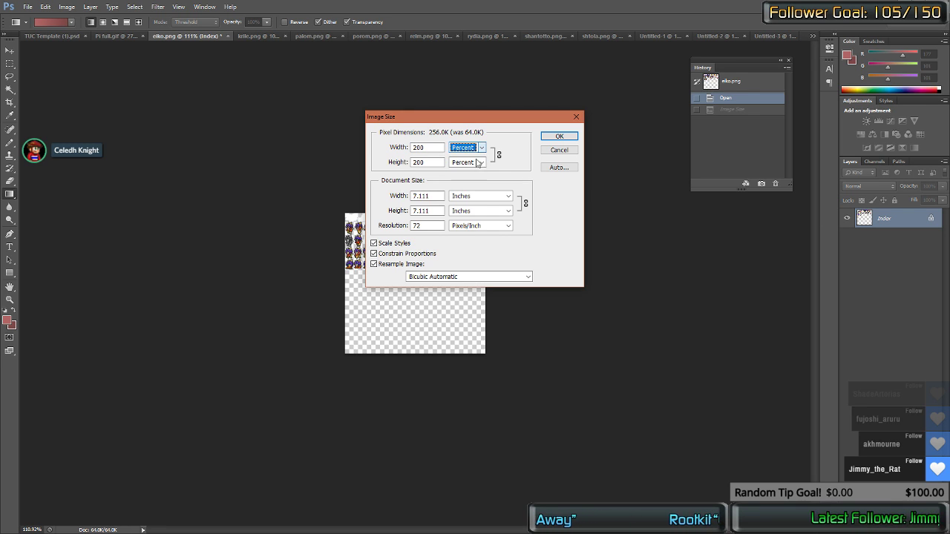
pyautogui.click(468, 277)
pyautogui.click(464, 286)
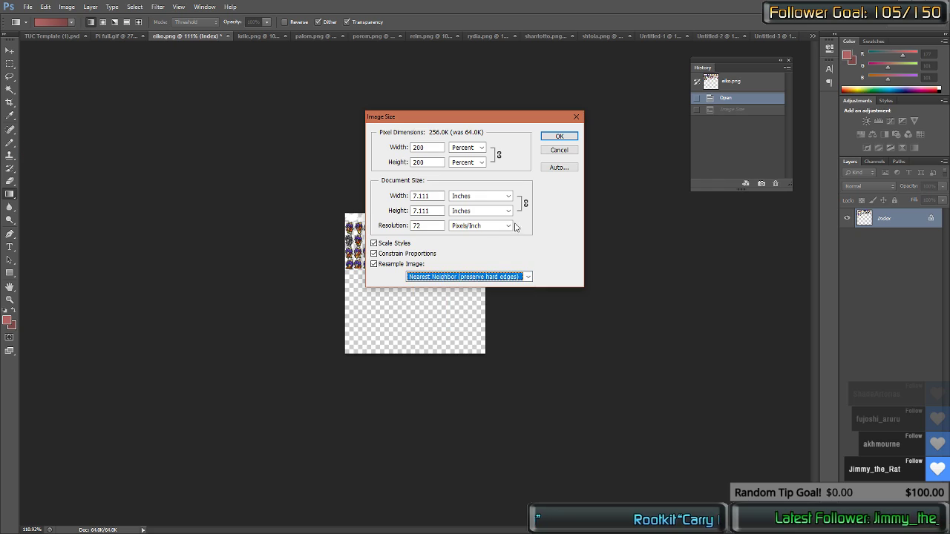
pyautogui.click(560, 136)
# Step: Copy the purple-haired sprite standing just above the black-and-grey smudge in the sprite sheet, using a rectangular selection
pyautogui.hotkey('ctrl', '0')
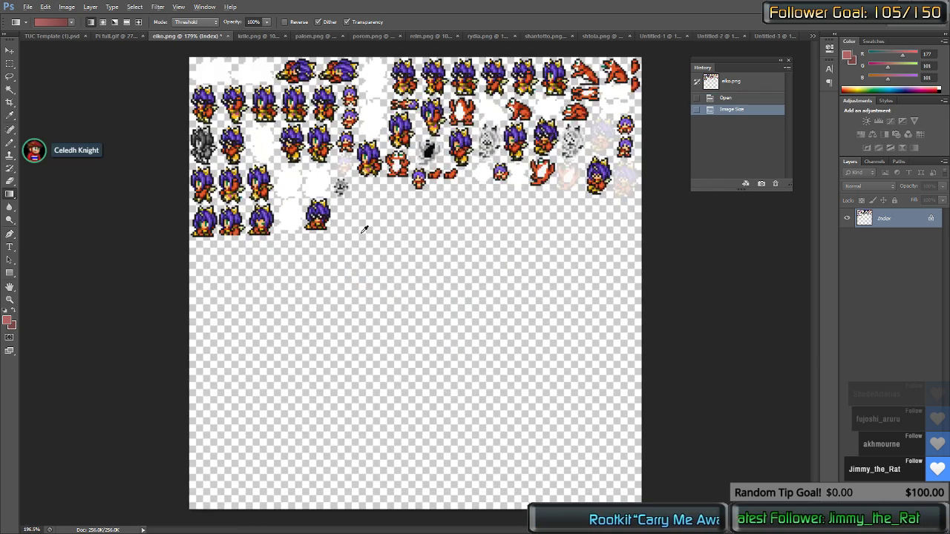
pyautogui.scroll(4, 362, 232)
pyautogui.scroll(3, 361, 233)
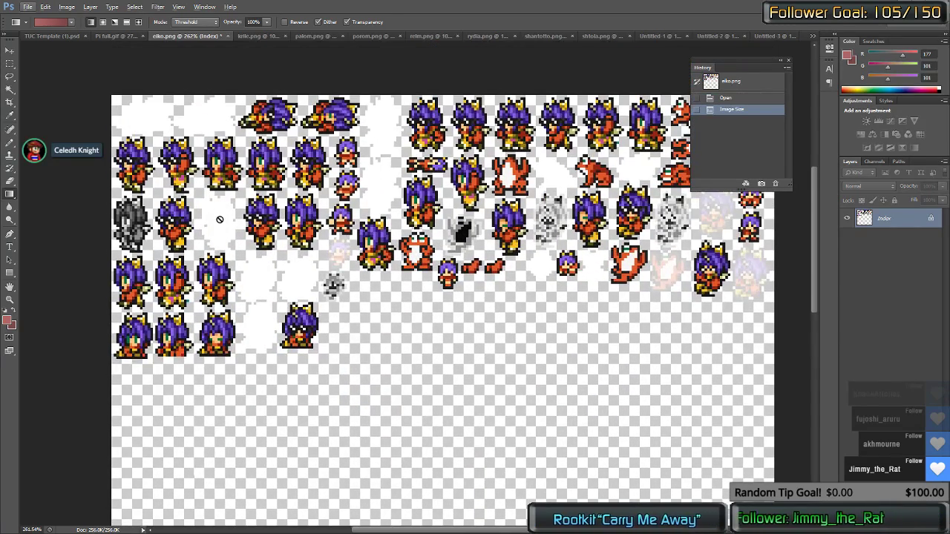
pyautogui.press('m')
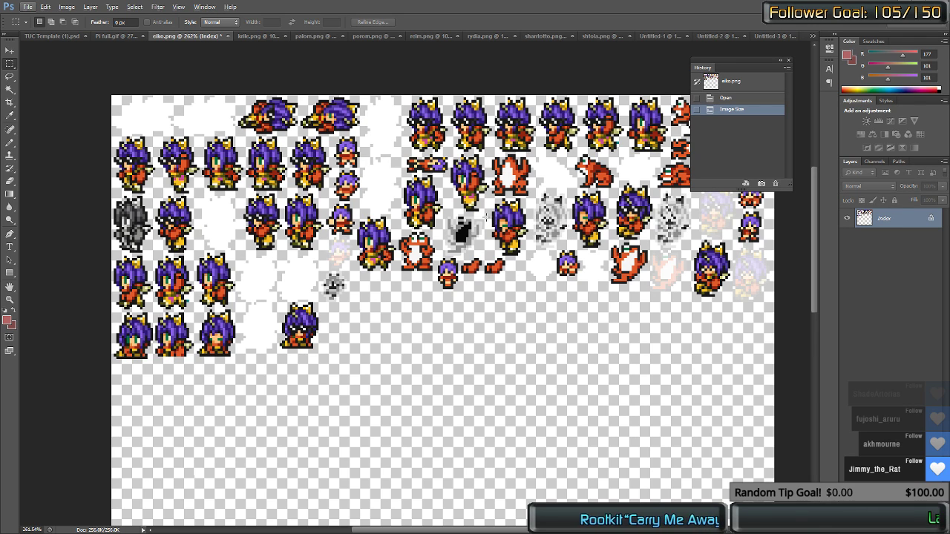
pyautogui.moveTo(460, 192); pyautogui.dragTo(502, 154)
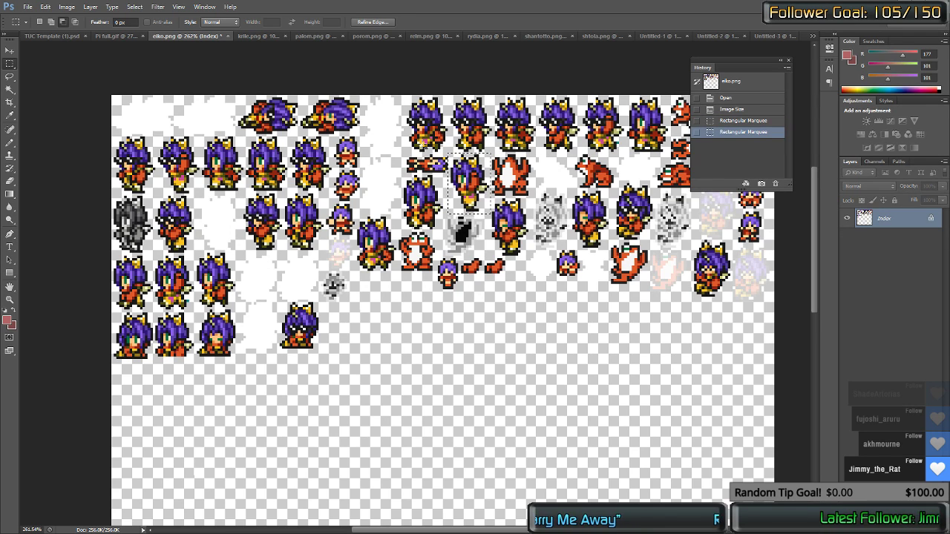
pyautogui.hotkey('ctrl', 'c')
# Step: Paste the copied sprite into the TUC Template page and place it on the floor to the right of the open door
pyautogui.hotkey('ctrl', 'shift', 'Tab')
pyautogui.hotkey('ctrl', 'shift', 'Tab')
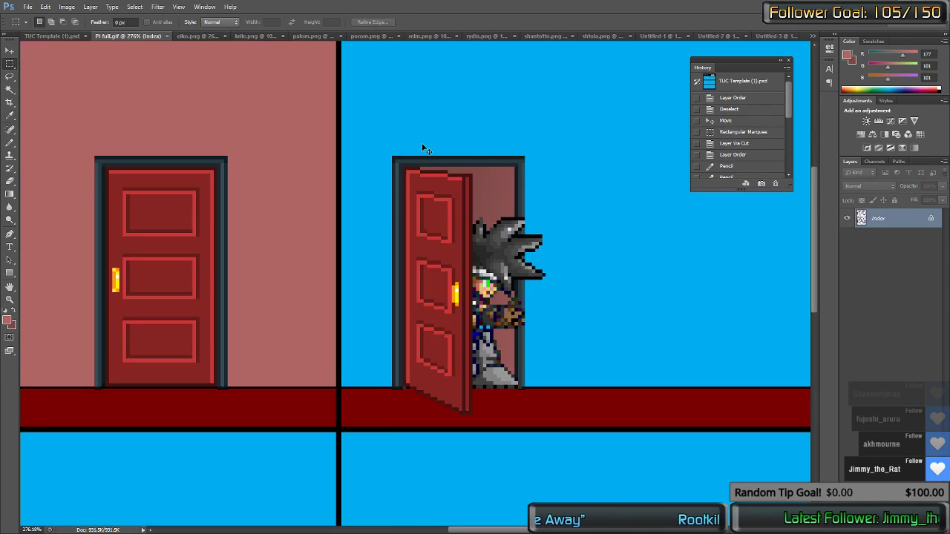
pyautogui.hotkey('ctrl', 'v')
pyautogui.moveTo(467, 338); pyautogui.dragTo(581, 350)
# Step: Make Layer 17 active and pencil over the upper green eye pixel of the peeking sprite with the sampled light grey (230, 230, 230)
pyautogui.scroll(6, 489, 286)
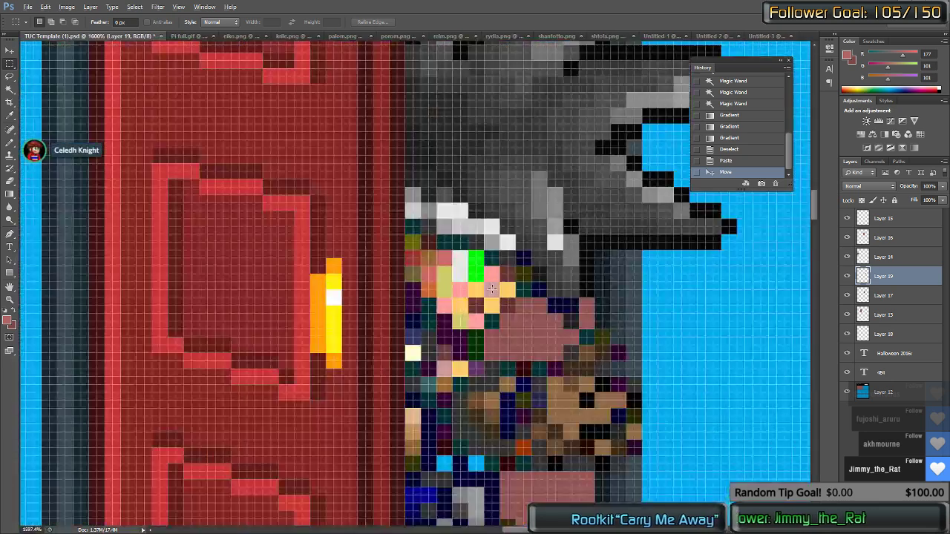
pyautogui.press('b')
pyautogui.press('v')
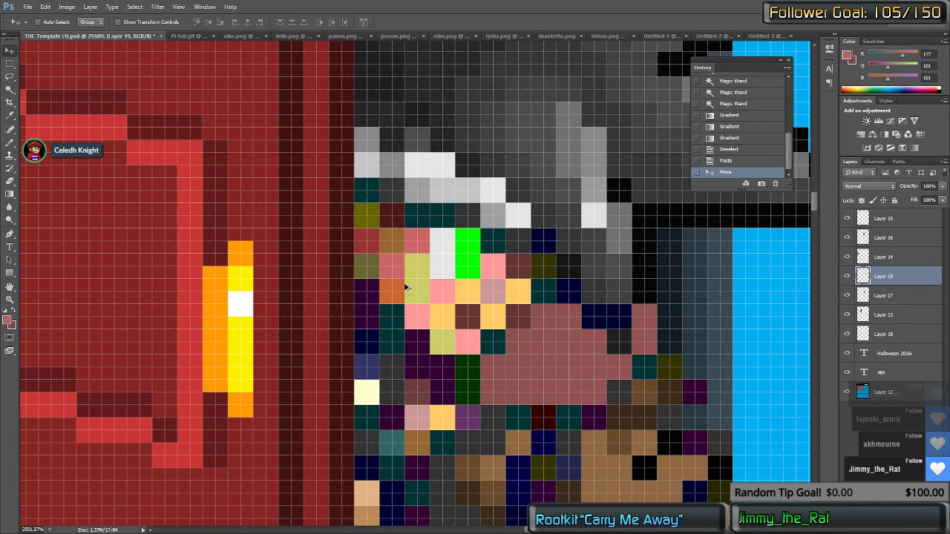
pyautogui.moveTo(406, 282)
pyautogui.mouseDown()
pyautogui.moveTo(409, 294)
pyautogui.moveTo(405, 280)
pyautogui.mouseUp()
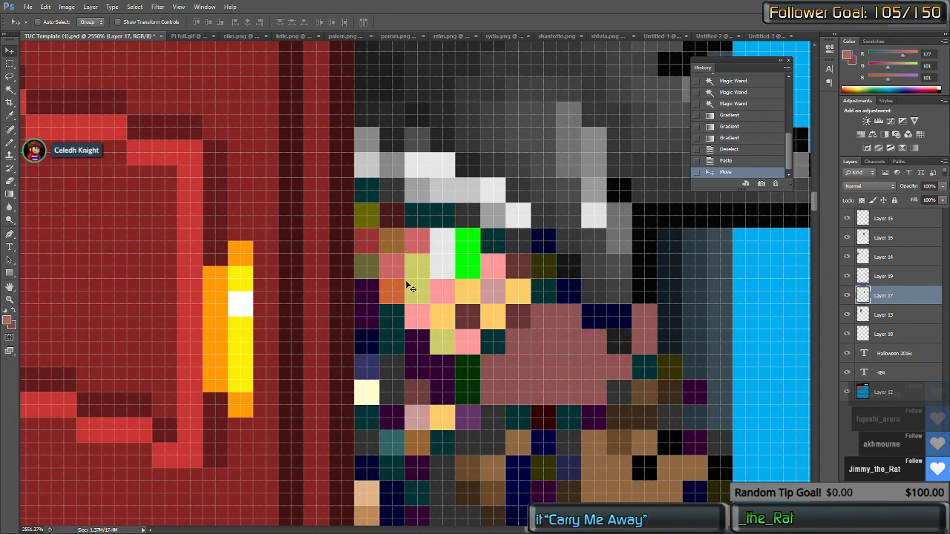
pyautogui.press('b')
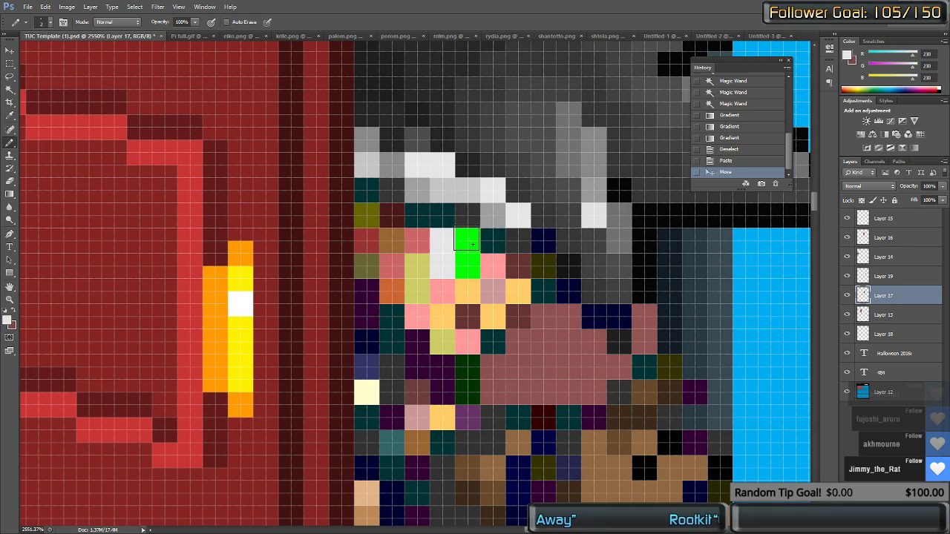
pyautogui.scroll(-10, 521, 256)
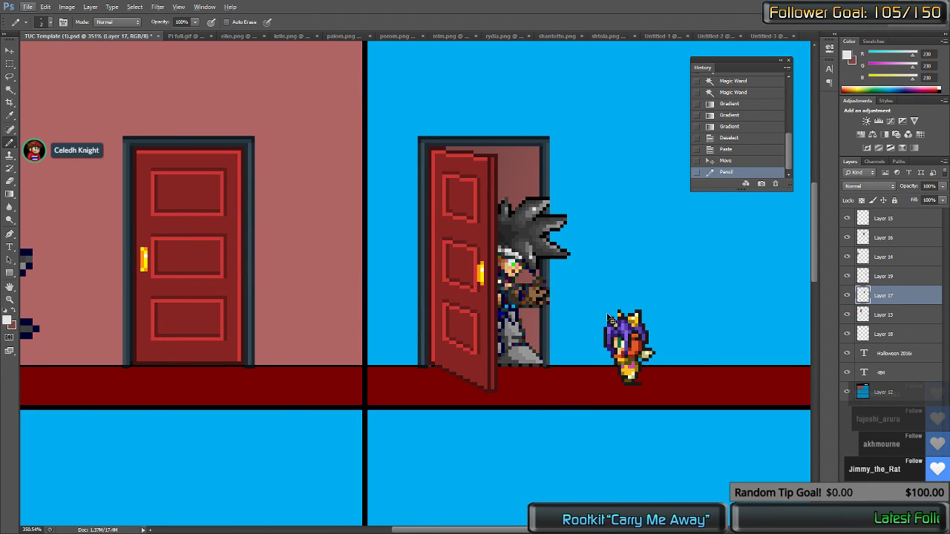
pyautogui.hotkey('ctrl', 'Tab')
pyautogui.hotkey('ctrl', 'shift', 'Tab')
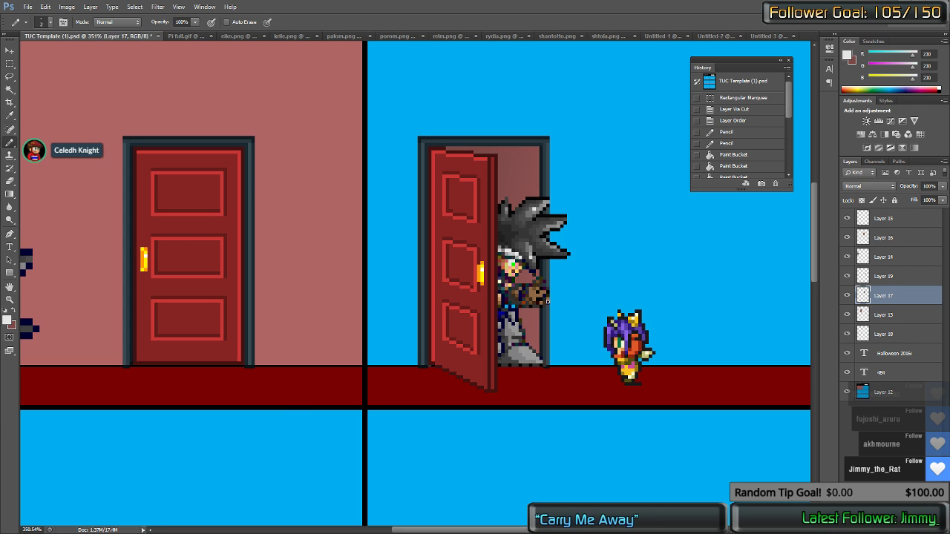
# Step: Restore the krile.png sprite sheet to its opened state and resize it to 200 percent with Nearest Neighbor resampling
pyautogui.hotkey('ctrl', 'Tab')
pyautogui.hotkey('ctrl', 'Tab')
pyautogui.hotkey('ctrl', 'Tab')
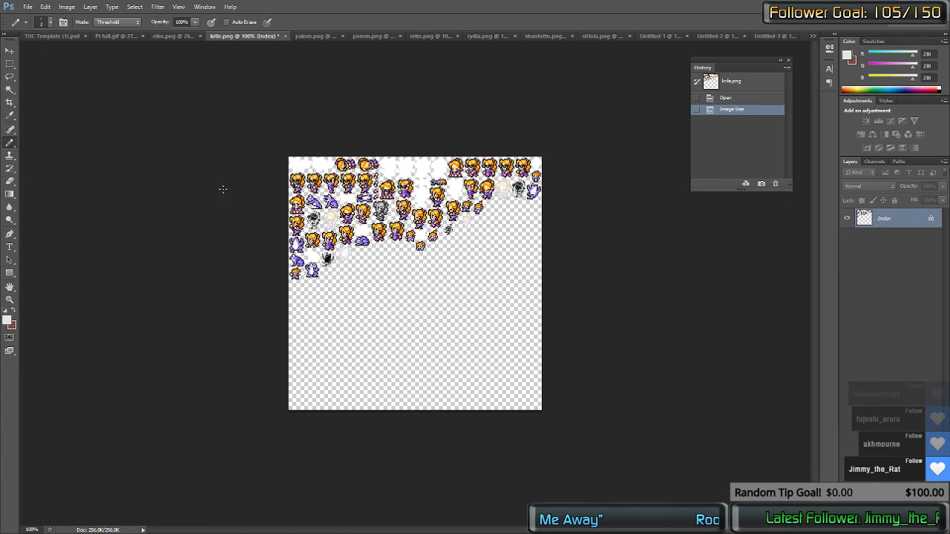
pyautogui.click(734, 97)
pyautogui.click(66, 7)
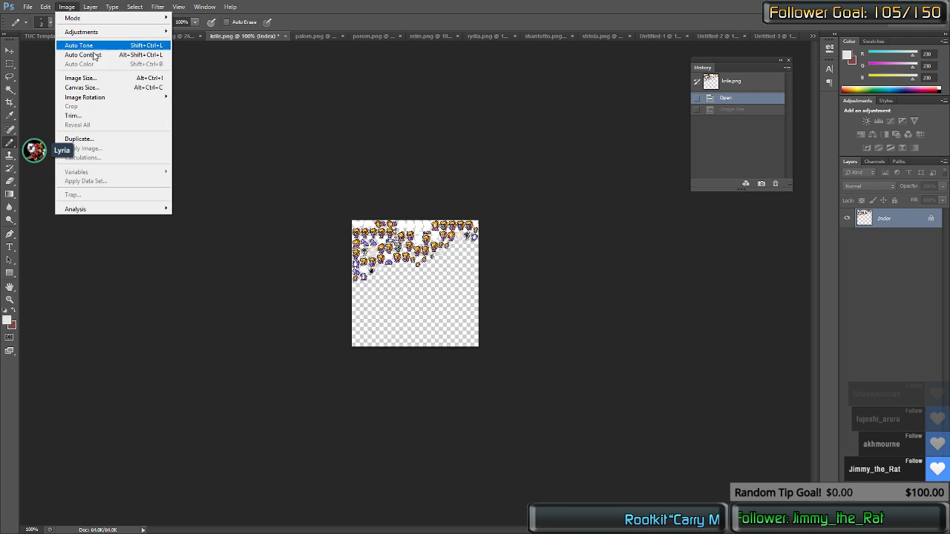
pyautogui.click(80, 78)
pyautogui.write('200')
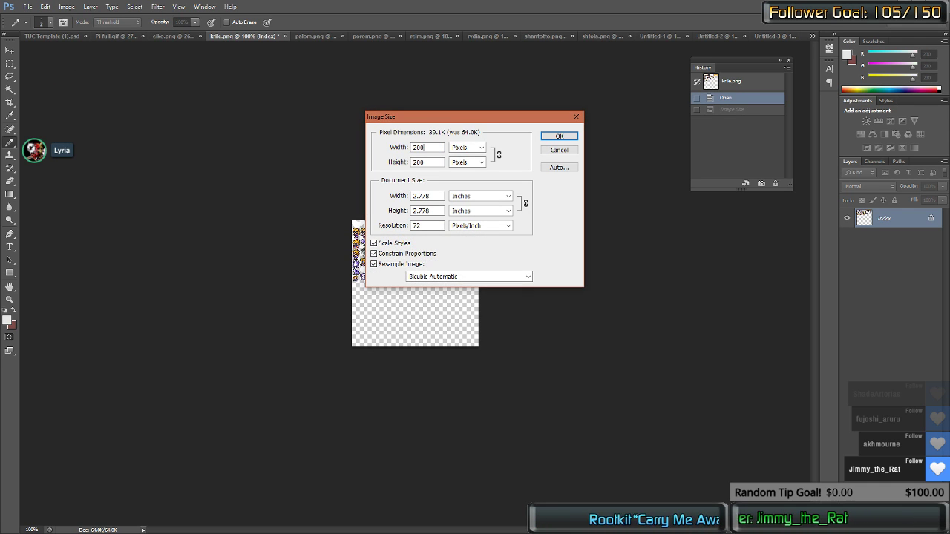
pyautogui.press('Tab')
pyautogui.press('Up')
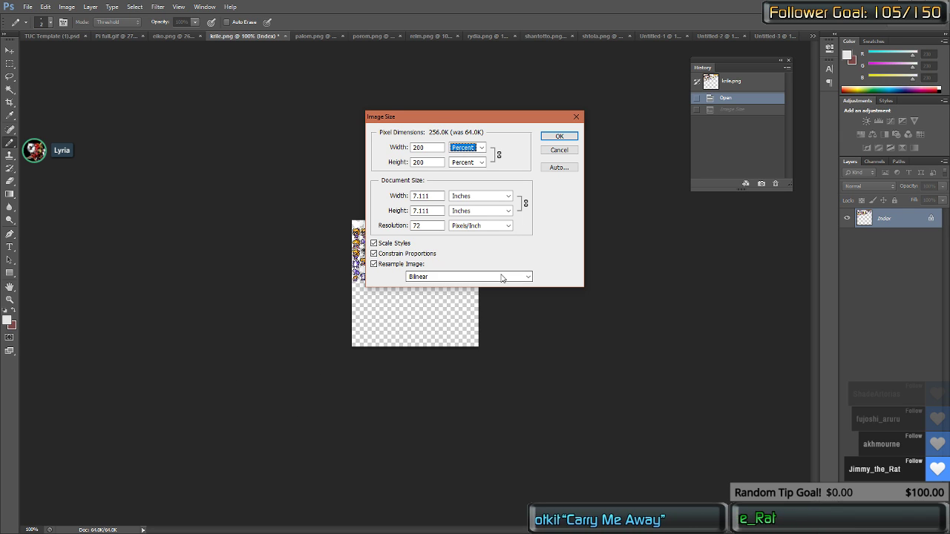
pyautogui.scroll(1, 501, 278)
pyautogui.click(563, 138)
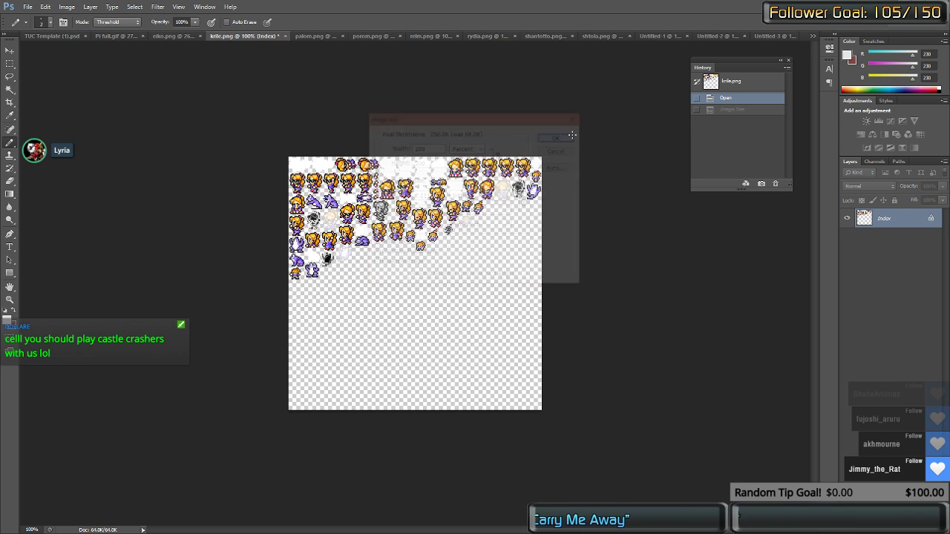
# Step: Copy the standing blonde sprite directly above the two small sprites in the krile.png sheet, using a rectangular selection
pyautogui.scroll(11, 394, 221)
pyautogui.scroll(2, 415, 282)
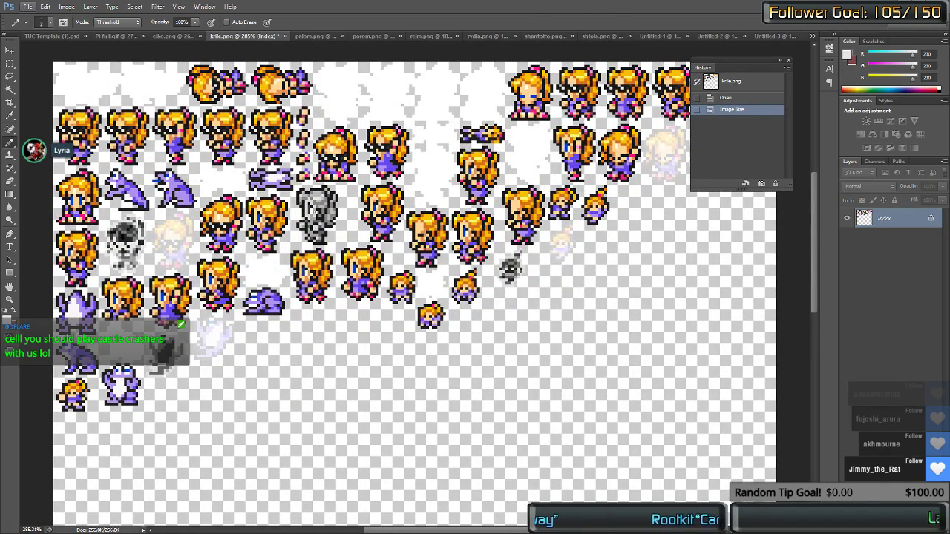
pyautogui.press('m')
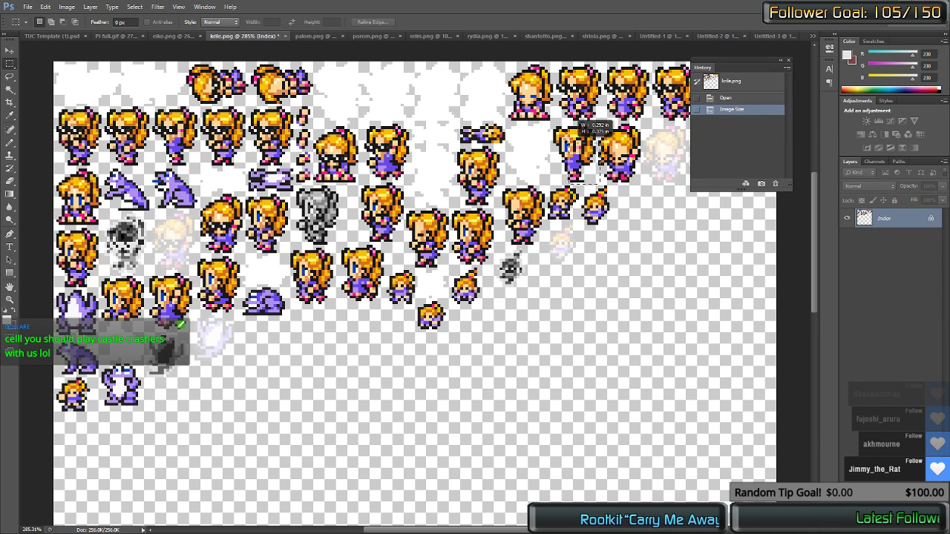
pyautogui.moveTo(600, 182); pyautogui.dragTo(655, 118)
pyautogui.moveTo(621, 191); pyautogui.dragTo(599, 116)
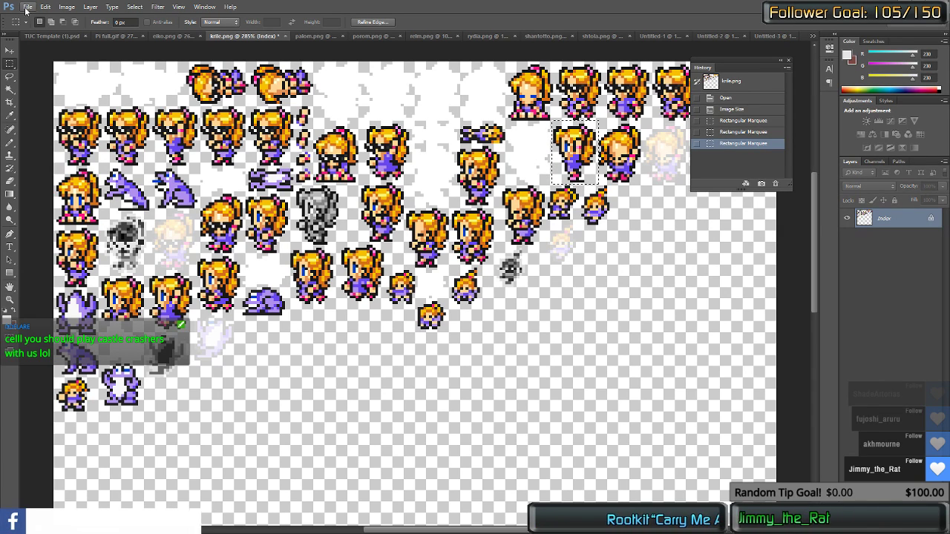
# Step: Paste the copied blonde sprite into the TUC Template page and place it between the open door and the purple-haired sprite
pyautogui.click(55, 39)
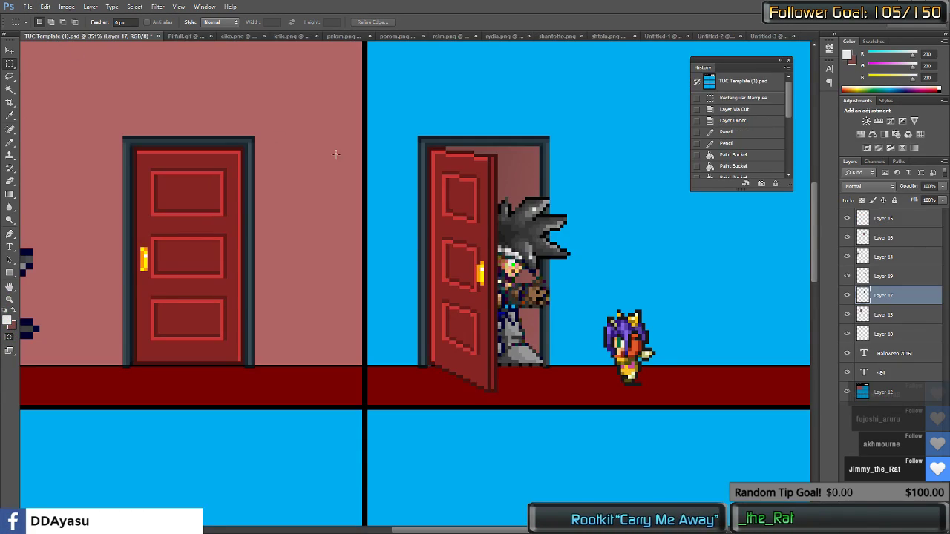
pyautogui.hotkey('ctrl', 'v')
pyautogui.moveTo(409, 305); pyautogui.dragTo(593, 361)
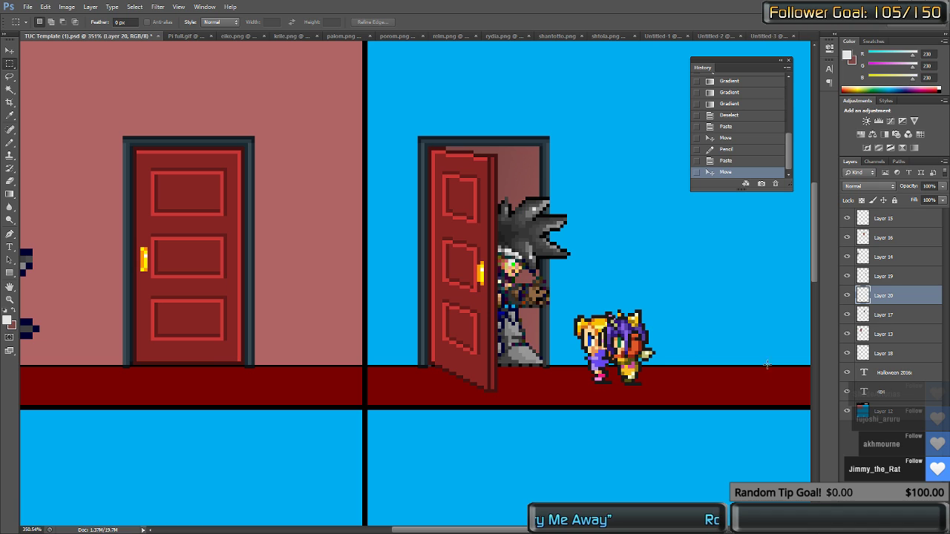
# Step: Order Layer 20 below Layer 18 with Layer 19 beneath it, and place the purple-haired sprite beside the doorway with the blonde sprite to its right
pyautogui.moveTo(886, 305); pyautogui.dragTo(899, 362)
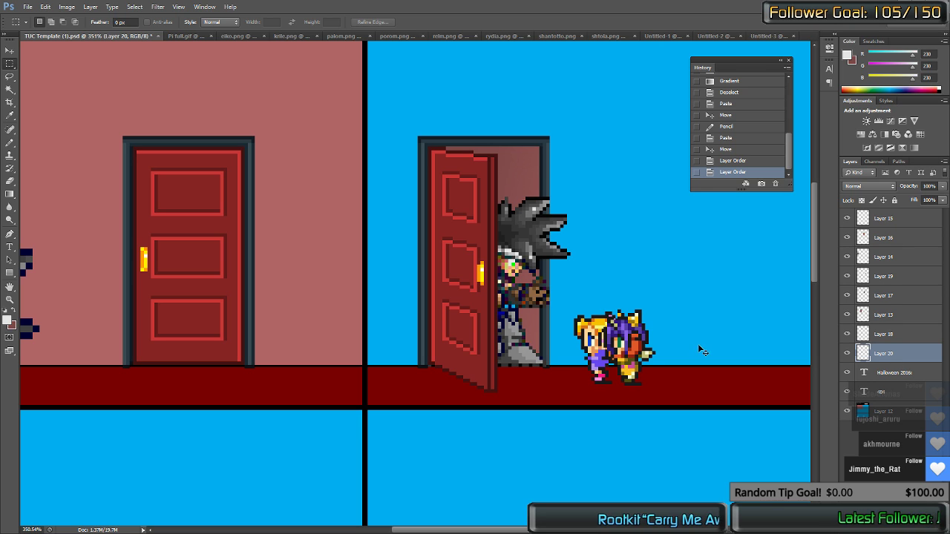
pyautogui.press('v')
pyautogui.moveTo(883, 276); pyautogui.dragTo(891, 364)
pyautogui.moveTo(632, 349)
pyautogui.mouseDown()
pyautogui.moveTo(660, 319)
pyautogui.moveTo(642, 361)
pyautogui.moveTo(593, 372)
pyautogui.moveTo(637, 349)
pyautogui.moveTo(627, 338)
pyautogui.moveTo(637, 318)
pyautogui.moveTo(587, 348)
pyautogui.moveTo(640, 335)
pyautogui.moveTo(628, 332)
pyautogui.moveTo(619, 354)
pyautogui.mouseUp()
pyautogui.keyDown('ctrl'); pyautogui.click(607, 359); pyautogui.keyUp('ctrl')
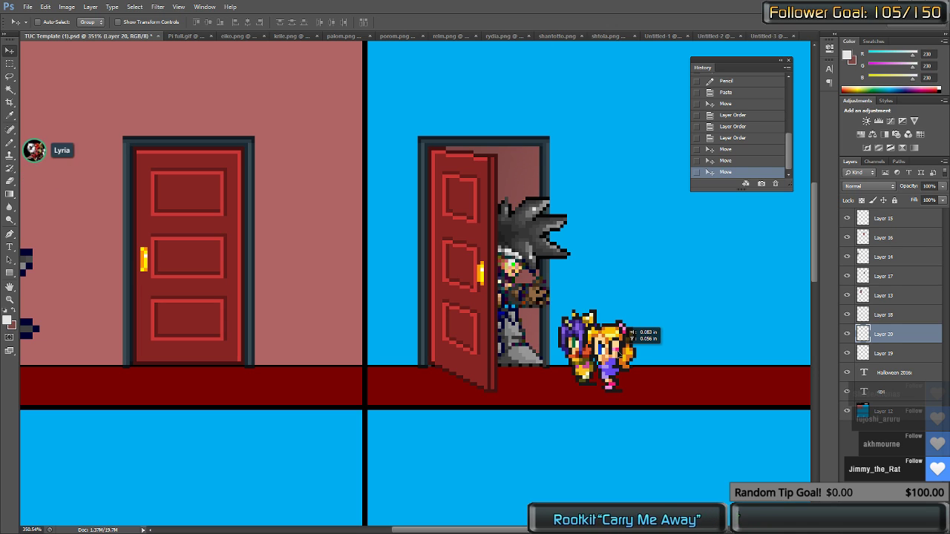
# Step: Revert the palom.png sprite sheet to its original snapshot and resize it to 200 percent with Nearest Neighbor resampling
pyautogui.hotkey('ctrl', 'Tab')
pyautogui.hotkey('ctrl', 'Tab')
pyautogui.hotkey('ctrl', 'Tab')
pyautogui.hotkey('ctrl', 'Tab')
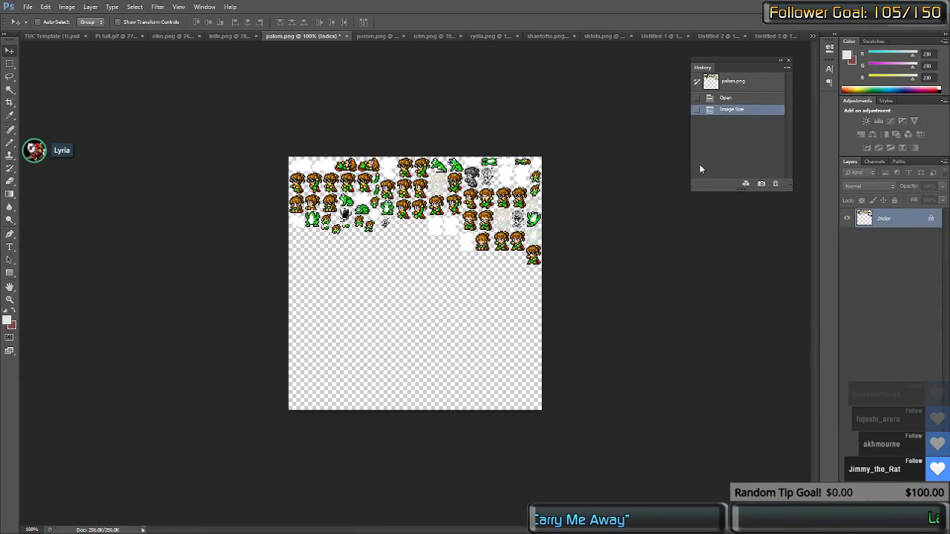
pyautogui.click(726, 85)
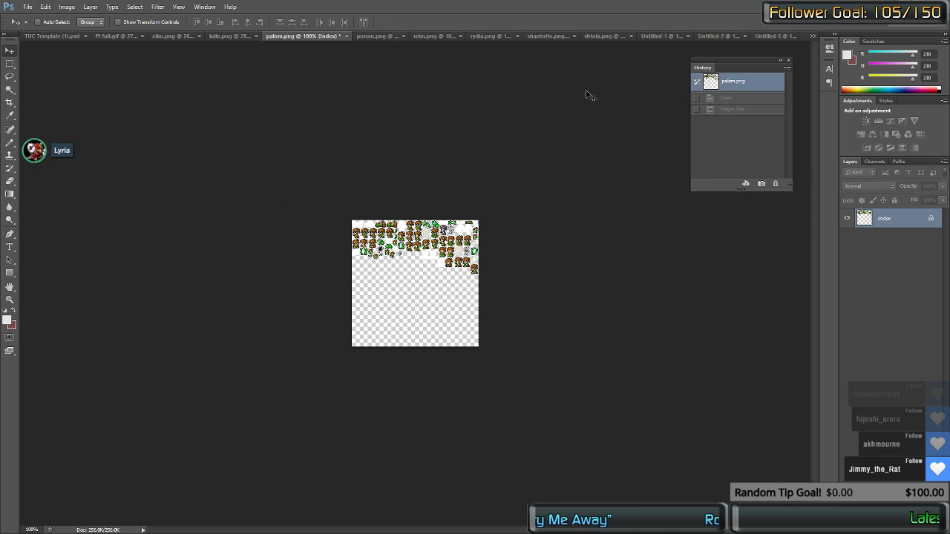
pyautogui.click(58, 5)
pyautogui.click(79, 80)
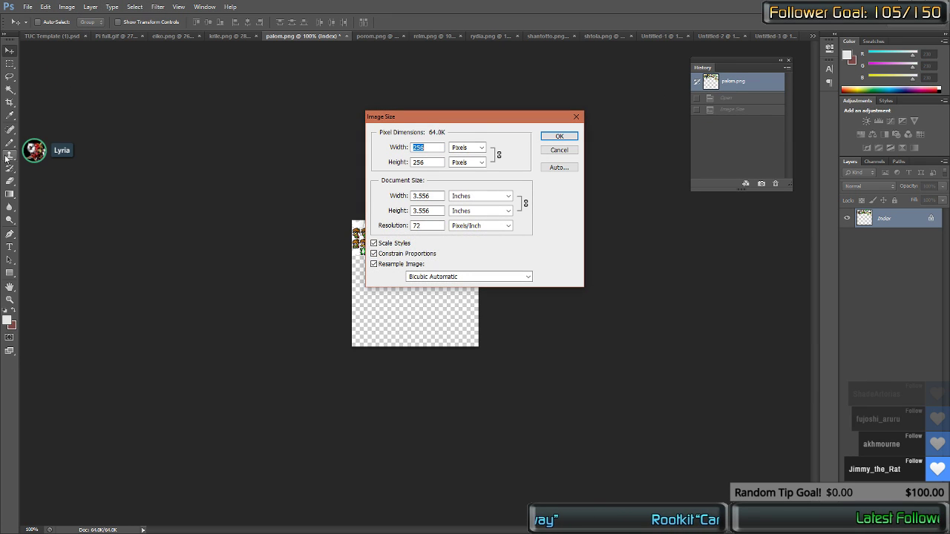
pyautogui.write('200')
pyautogui.press('Tab')
pyautogui.press('Up')
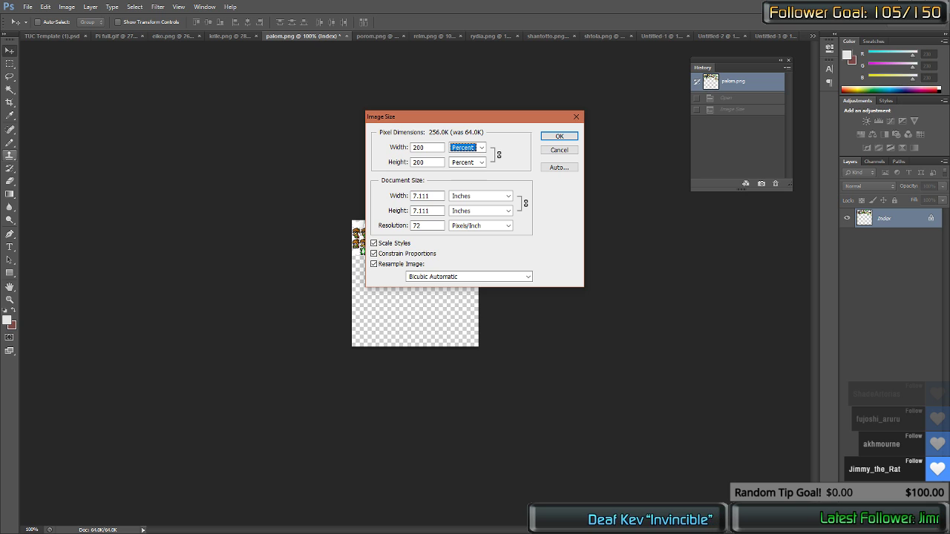
pyautogui.scroll(4, 420, 280)
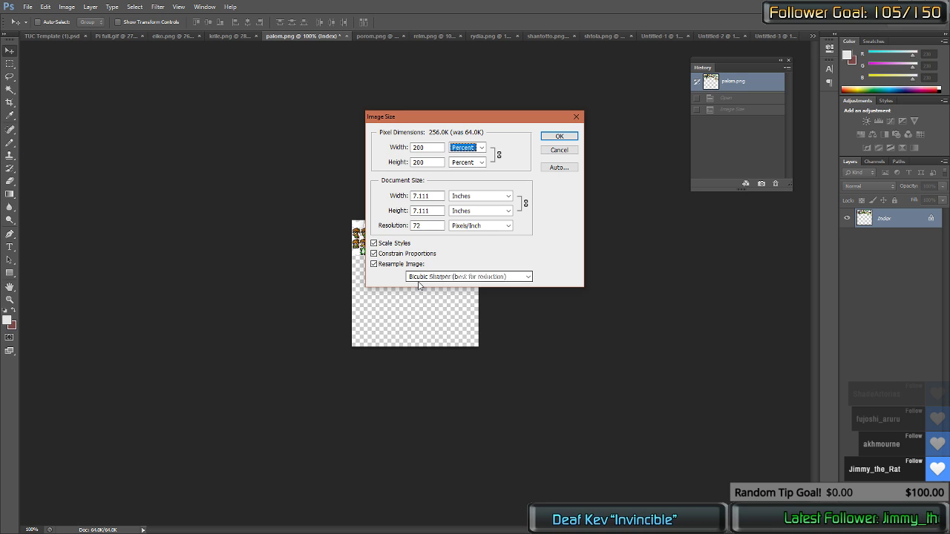
pyautogui.scroll(1, 421, 284)
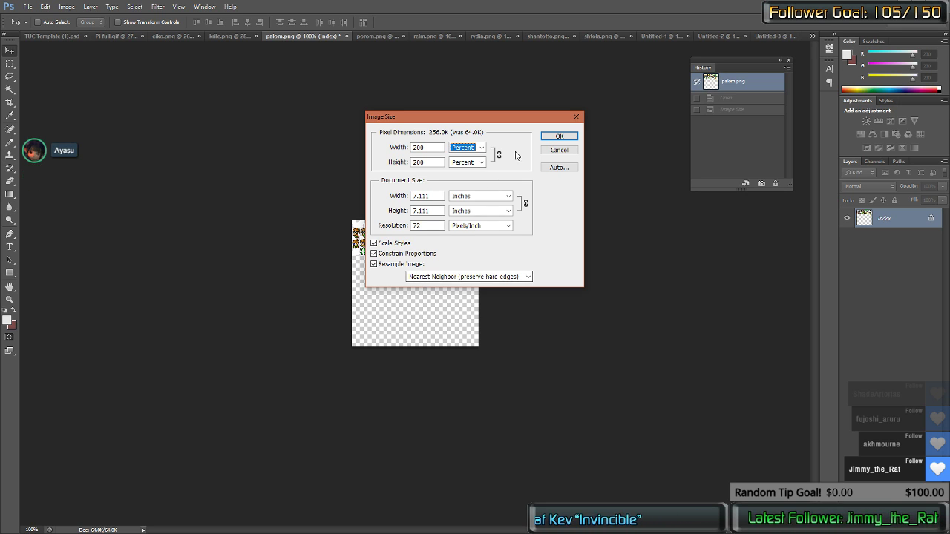
pyautogui.click(559, 136)
# Step: Copy the second green-clad sprite to the right of the standing green frog in palom.png, using a rectangular selection
pyautogui.scroll(3, 486, 180)
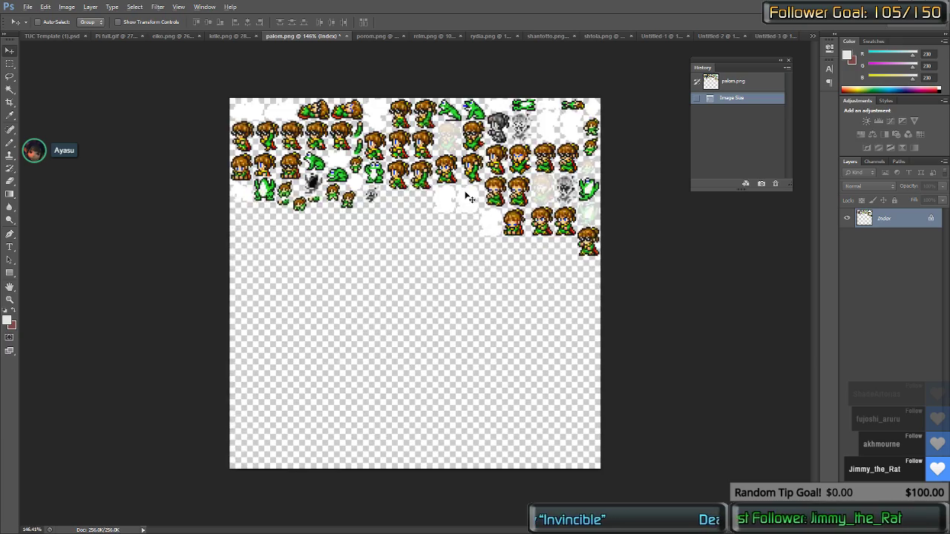
pyautogui.scroll(2, 484, 184)
pyautogui.press('m')
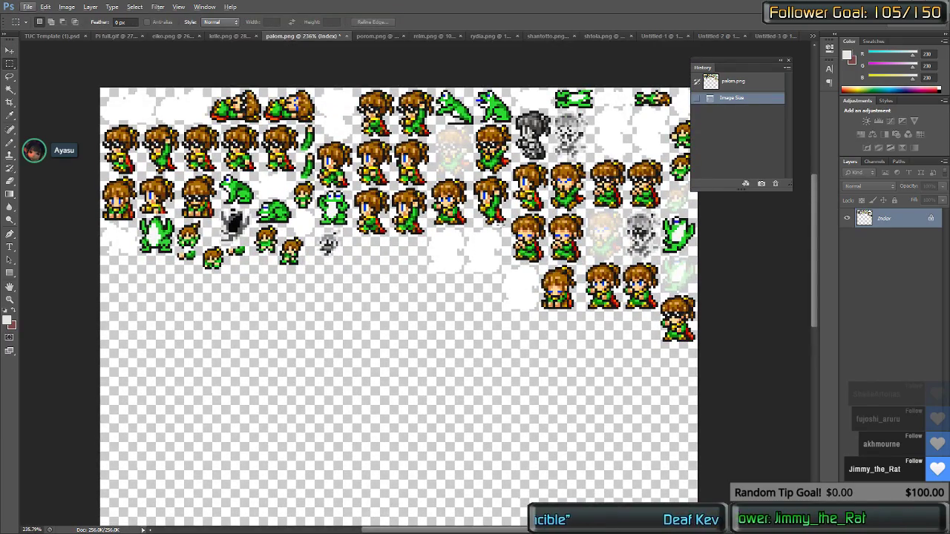
pyautogui.scroll(-3, 474, 209)
pyautogui.scroll(1, 474, 208)
pyautogui.hscroll(2, 444, 152)
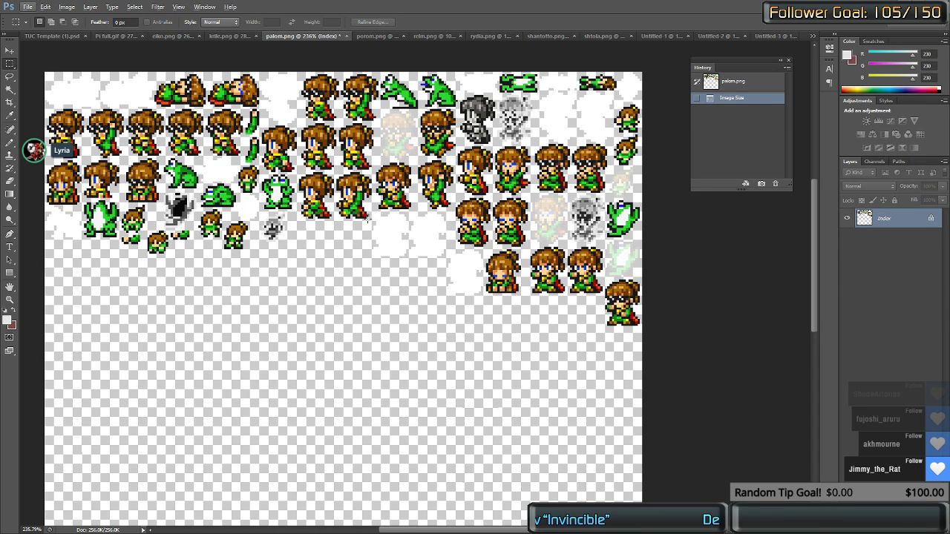
pyautogui.moveTo(371, 220); pyautogui.dragTo(337, 173)
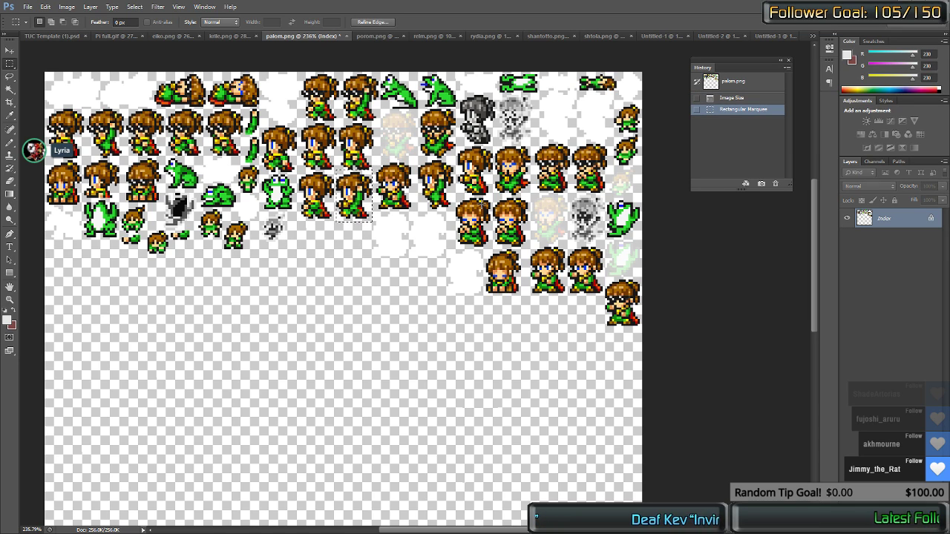
# Step: Paste the green-clad sprite into the TUC Template page and place it on the floor to the right of the blonde sprite
pyautogui.hotkey('ctrl', 'shift', 'Tab')
pyautogui.hotkey('ctrl', 'shift', 'Tab')
pyautogui.hotkey('ctrl', 'shift', 'Tab')
pyautogui.hotkey('ctrl', 'shift', 'Tab')
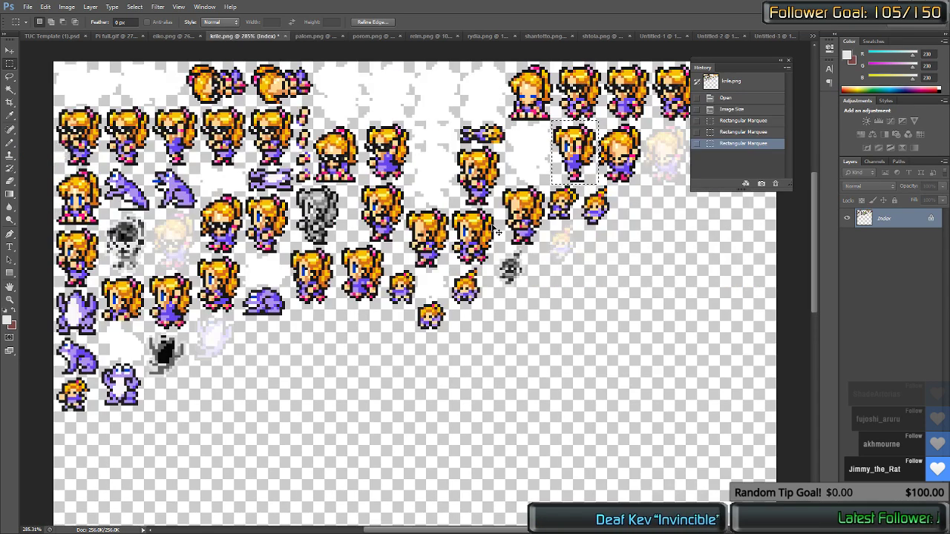
pyautogui.hotkey('ctrl', 'v')
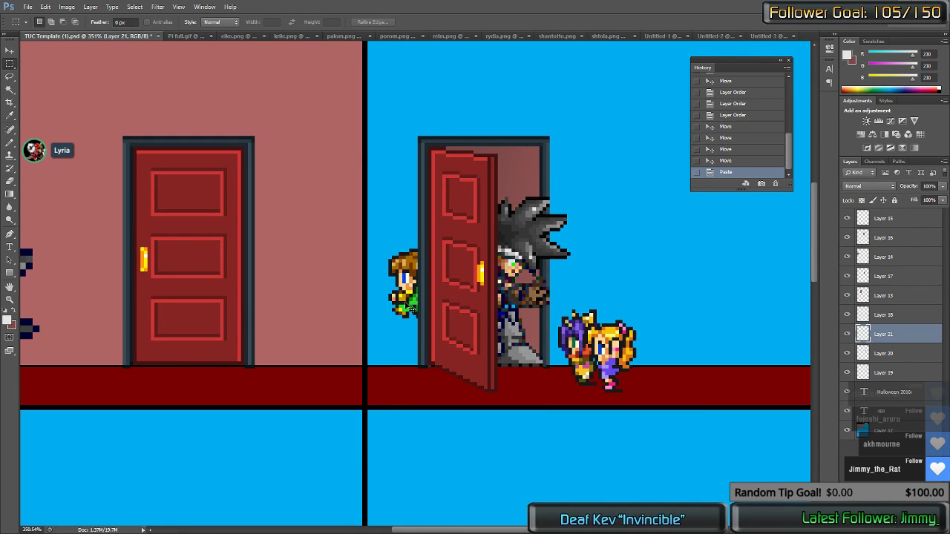
pyautogui.moveTo(412, 282); pyautogui.dragTo(653, 377)
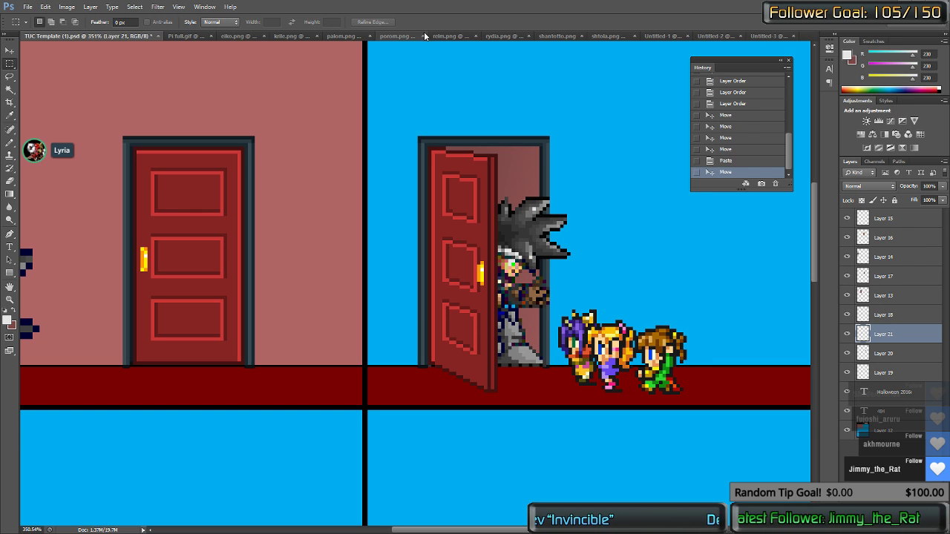
# Step: Restore the porom.png sprite sheet to its opened state and resize it to 200 percent with Nearest Neighbor resampling
pyautogui.click(393, 36)
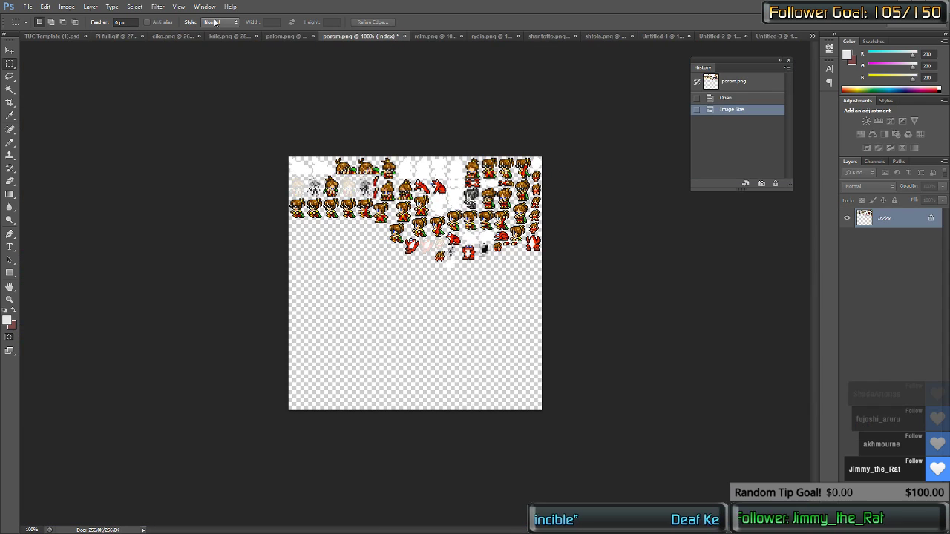
pyautogui.click(727, 99)
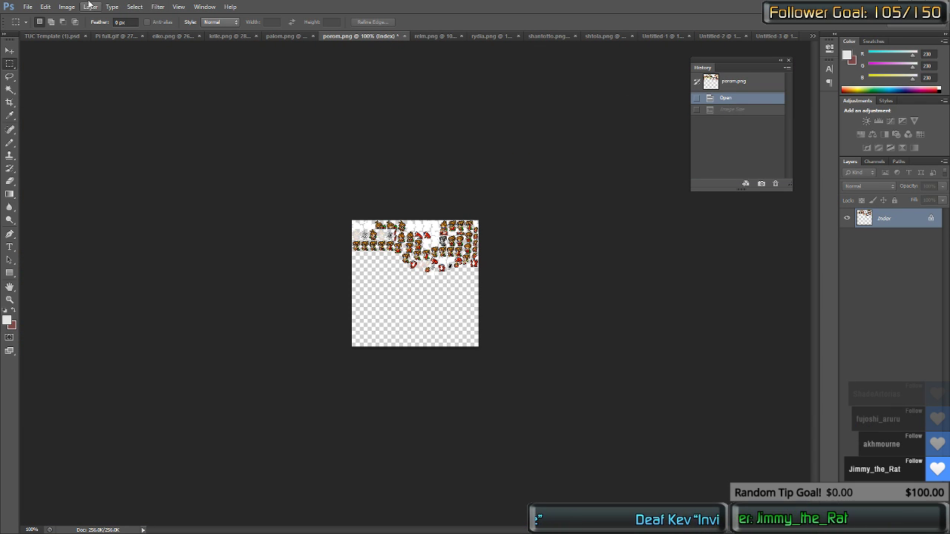
pyautogui.click(67, 6)
pyautogui.click(80, 78)
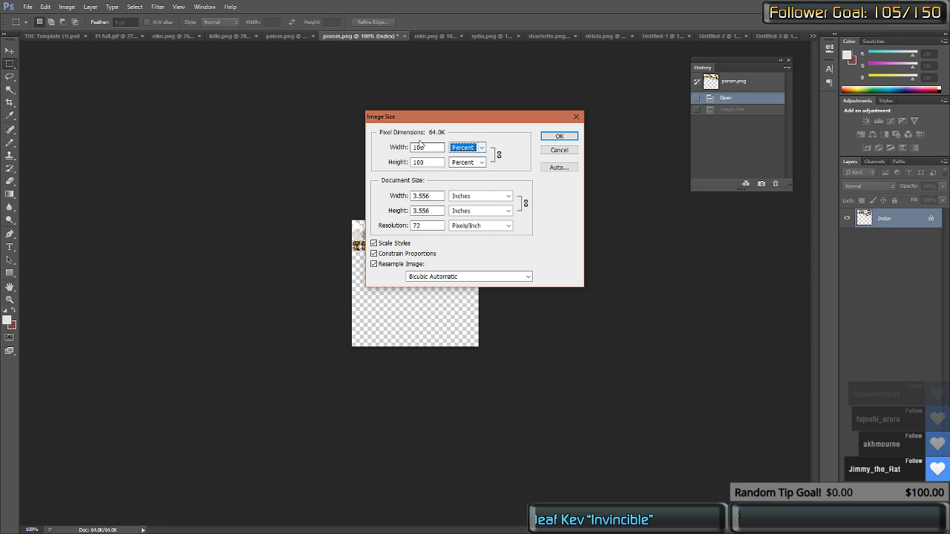
pyautogui.write('50')
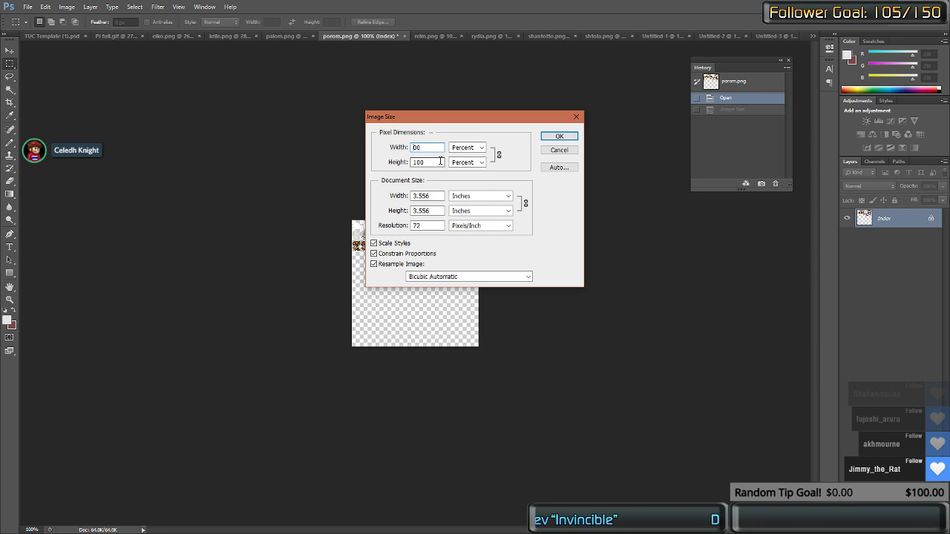
pyautogui.click(469, 276)
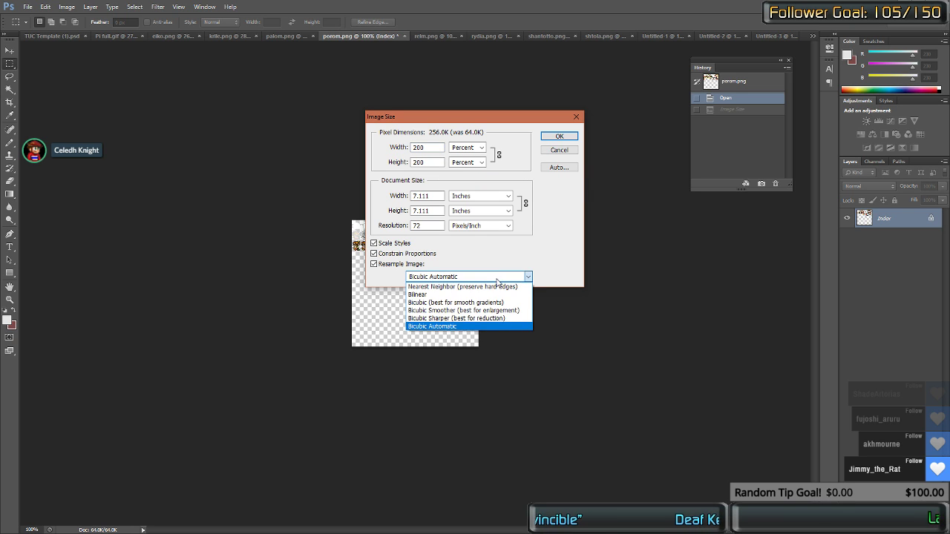
pyautogui.click(460, 288)
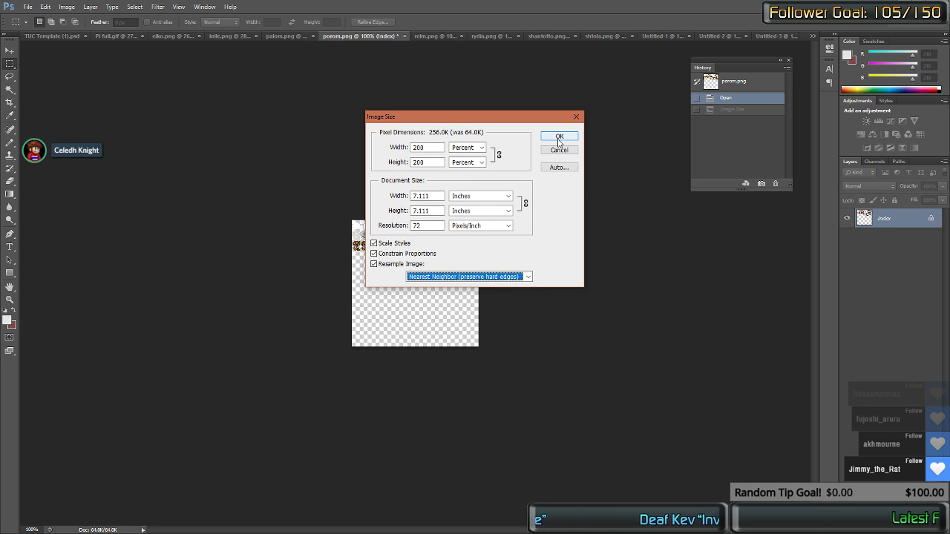
pyautogui.click(553, 136)
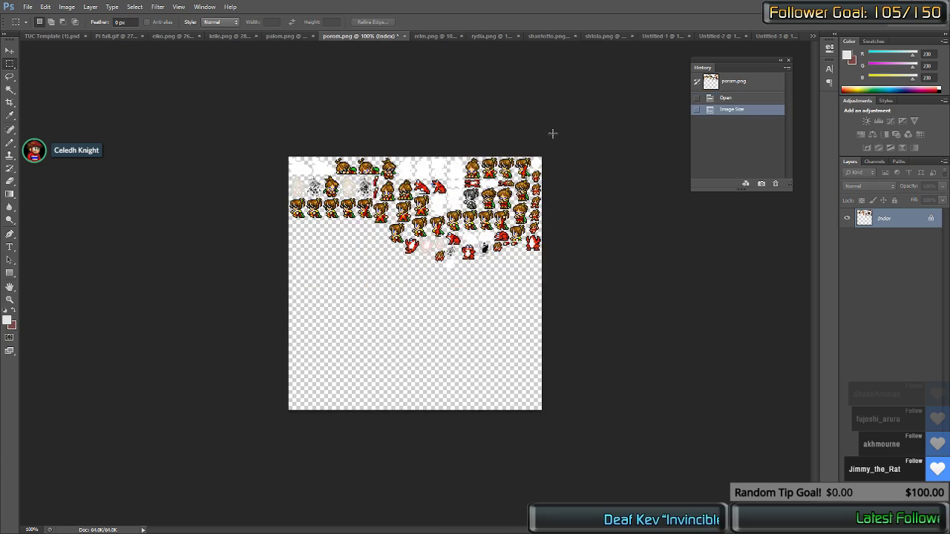
# Step: Copy the raised-arm red-clad sprite from porom.png with a rectangular selection, trimming the neighbouring frog's pixels out of the selection
pyautogui.scroll(5, 412, 224)
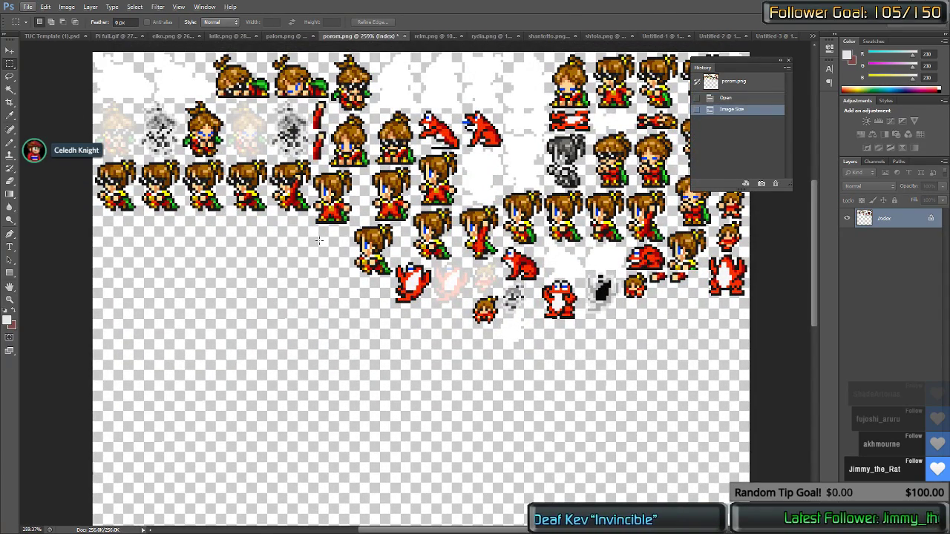
pyautogui.scroll(-1, 337, 225)
pyautogui.scroll(2, 337, 224)
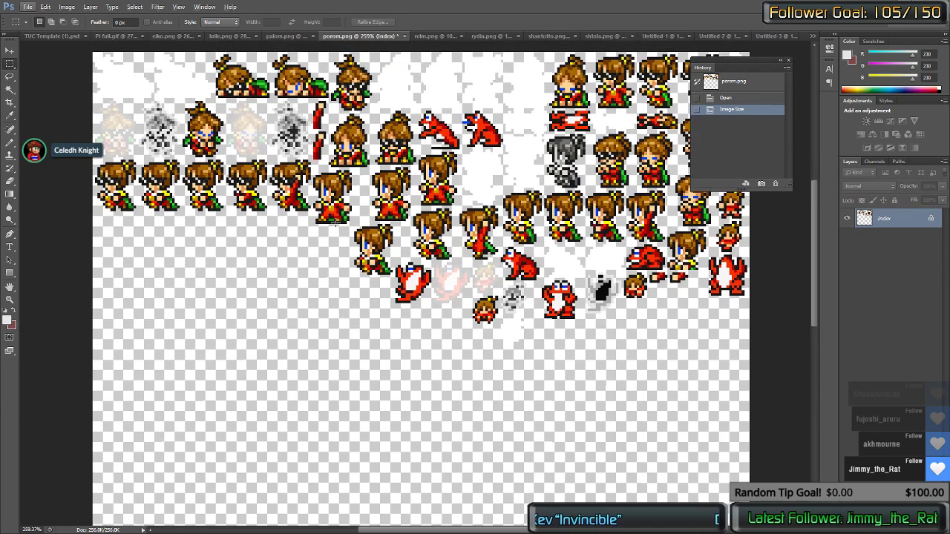
pyautogui.hscroll(1, 336, 223)
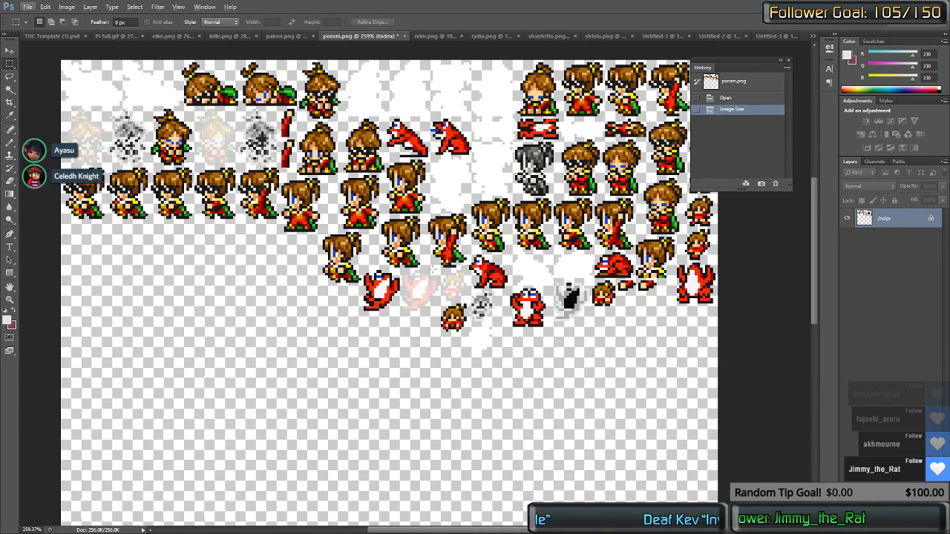
pyautogui.moveTo(420, 267); pyautogui.dragTo(470, 216)
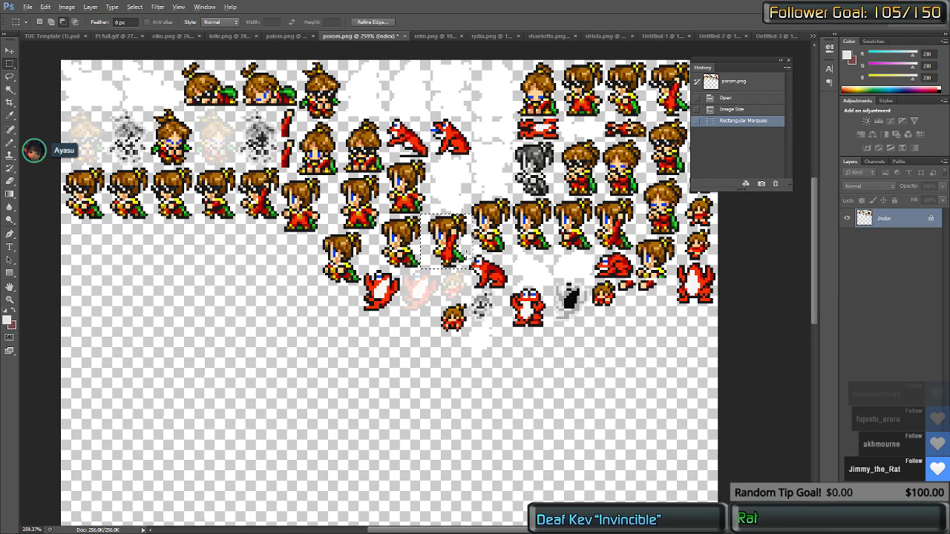
pyautogui.moveTo(499, 294); pyautogui.dragTo(499, 294)
pyautogui.scroll(6, 429, 265)
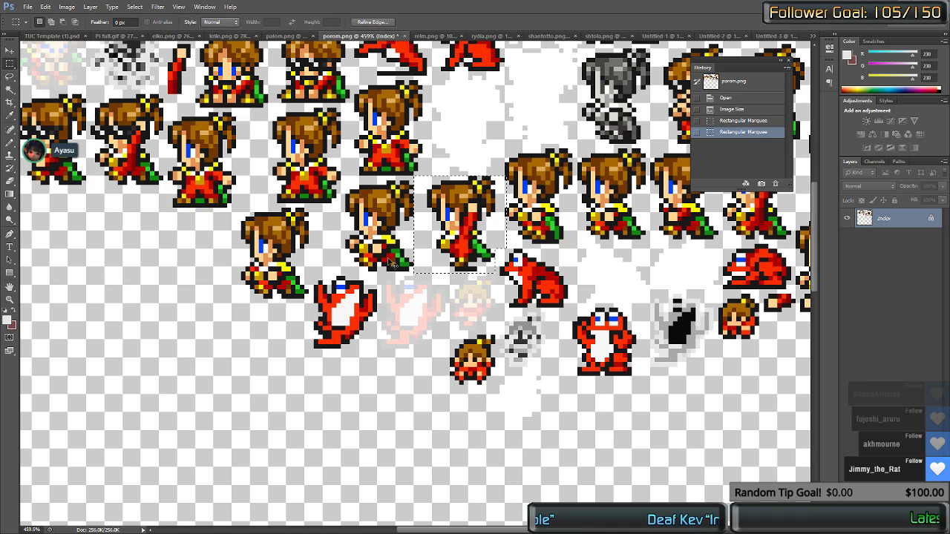
# Step: Paste the red-clad sprite into the TUC Template page and place it to the right of the green-clad sprite
pyautogui.hotkey('ctrl', 'shift', 'Tab')
pyautogui.hotkey('ctrl', 'shift', 'Tab')
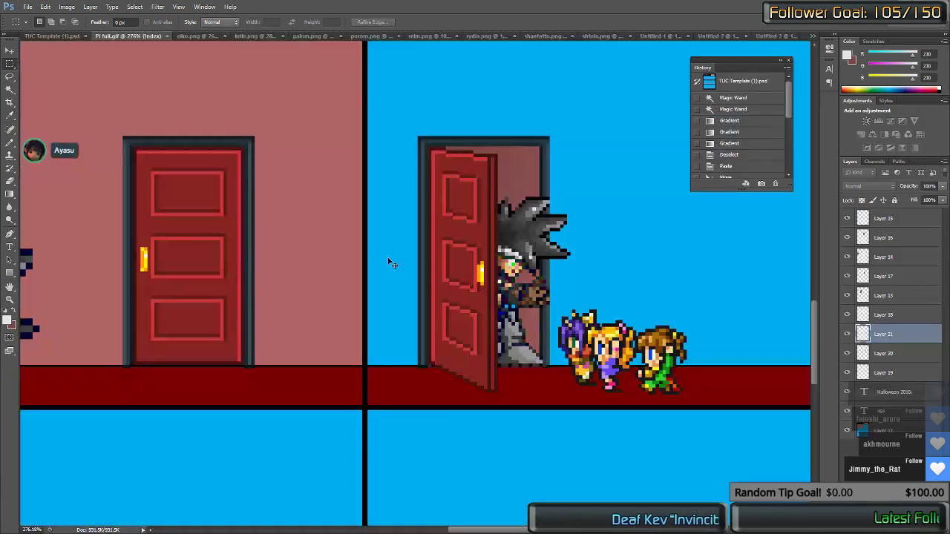
pyautogui.hotkey('ctrl', 'v')
pyautogui.moveTo(405, 290); pyautogui.dragTo(707, 336)
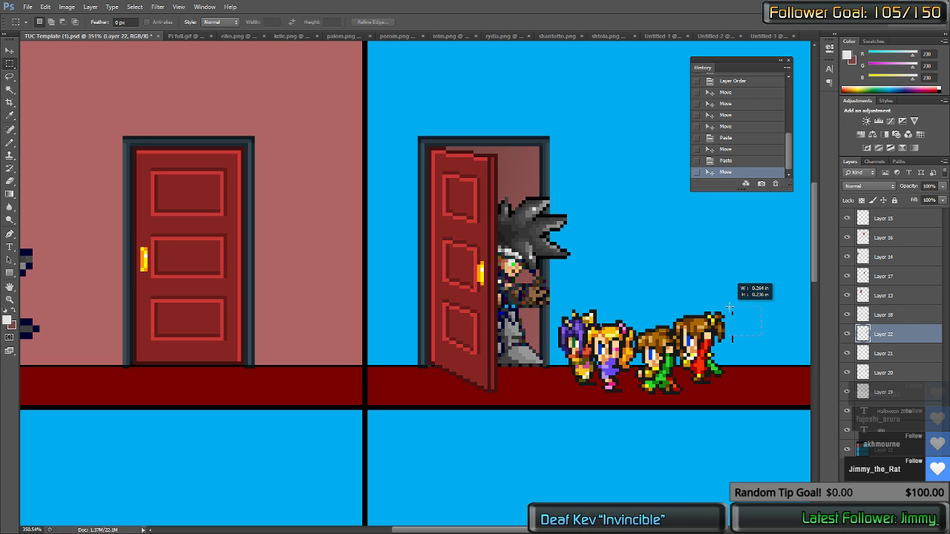
# Step: Clear the stray pixels around the pasted red-clad sprite, deselect, and shift the sprite slightly away from the green-clad one
pyautogui.moveTo(730, 302)
pyautogui.mouseDown()
pyautogui.moveTo(761, 335)
pyautogui.moveTo(714, 346)
pyautogui.mouseUp()
pyautogui.press('Delete')
pyautogui.press('Delete')
pyautogui.hotkey('ctrl', 'd')
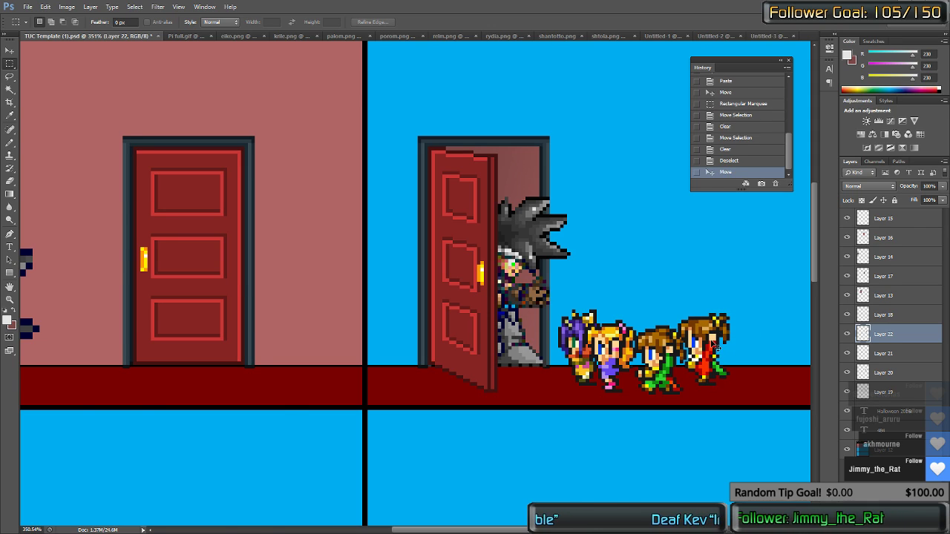
# Step: Switch to the relm.png sprite sheet and revert it to its original snapshot
pyautogui.hotkey('ctrl', 'Tab')
pyautogui.hotkey('ctrl', 'Tab')
pyautogui.hotkey('ctrl', 'Tab')
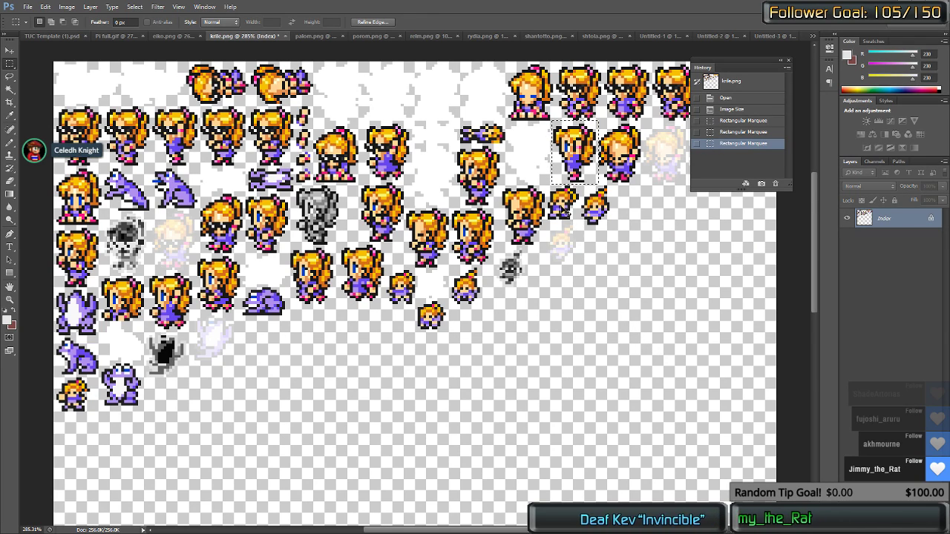
pyautogui.hotkey('ctrl', 'Tab')
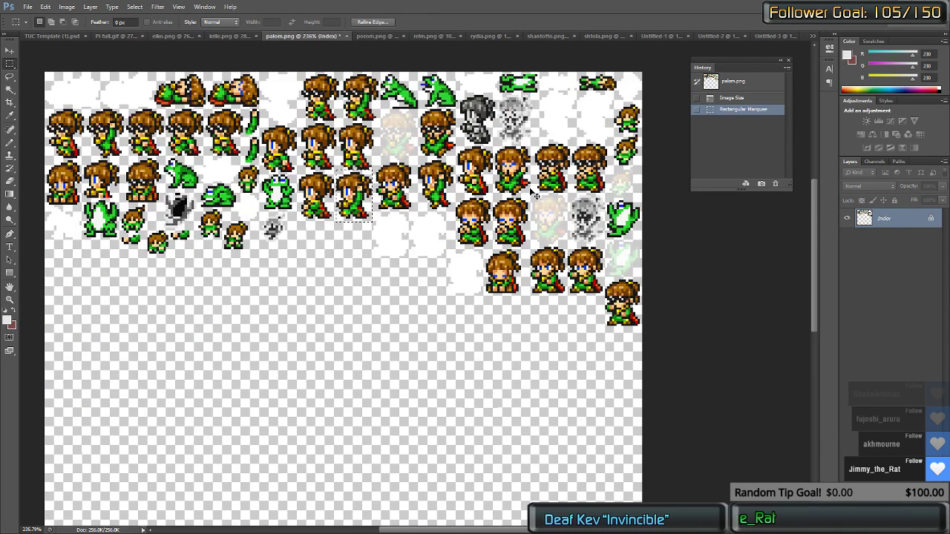
pyautogui.hotkey('ctrl', 'Tab')
pyautogui.hotkey('ctrl', 'Tab')
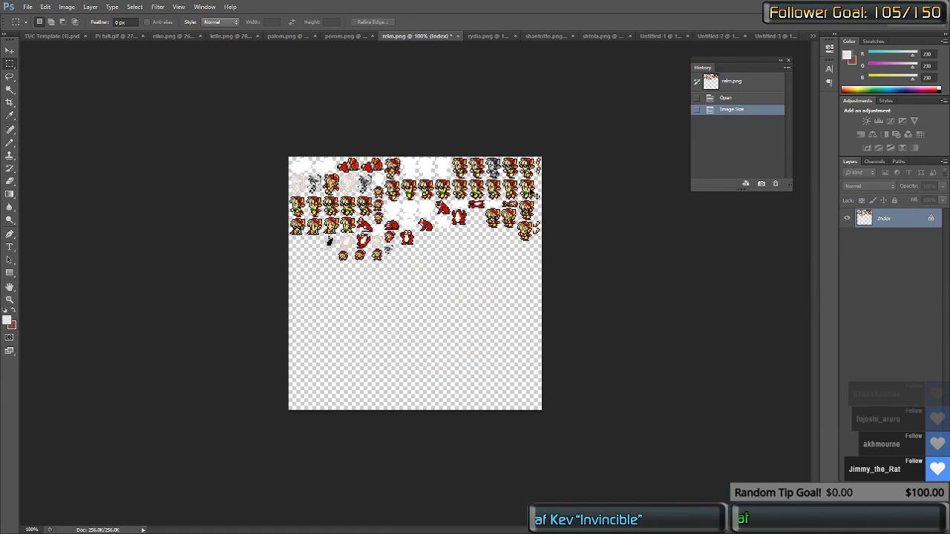
pyautogui.click(68, 7)
pyautogui.click(768, 95)
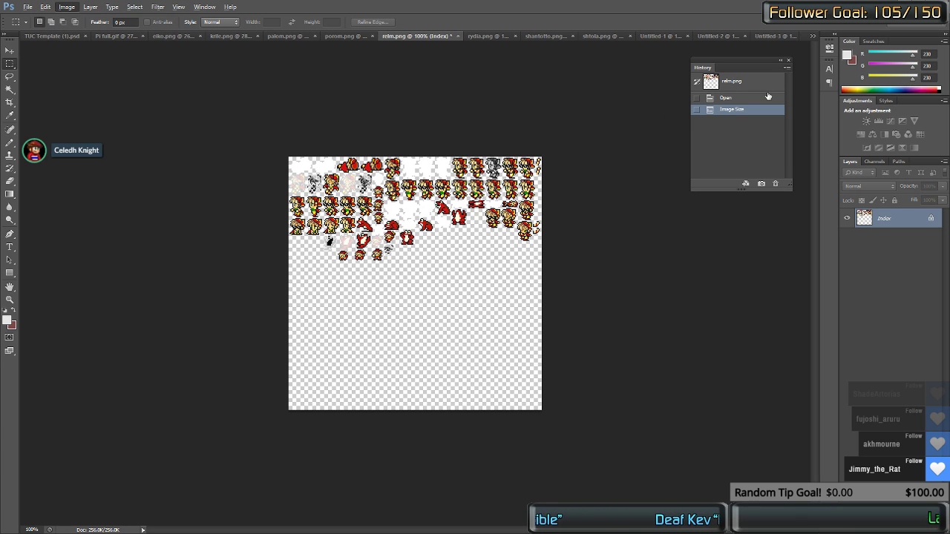
pyautogui.click(751, 83)
# Step: Resize the relm.png sprite sheet to 200 percent
pyautogui.click(46, 7)
pyautogui.moveTo(67, 7)
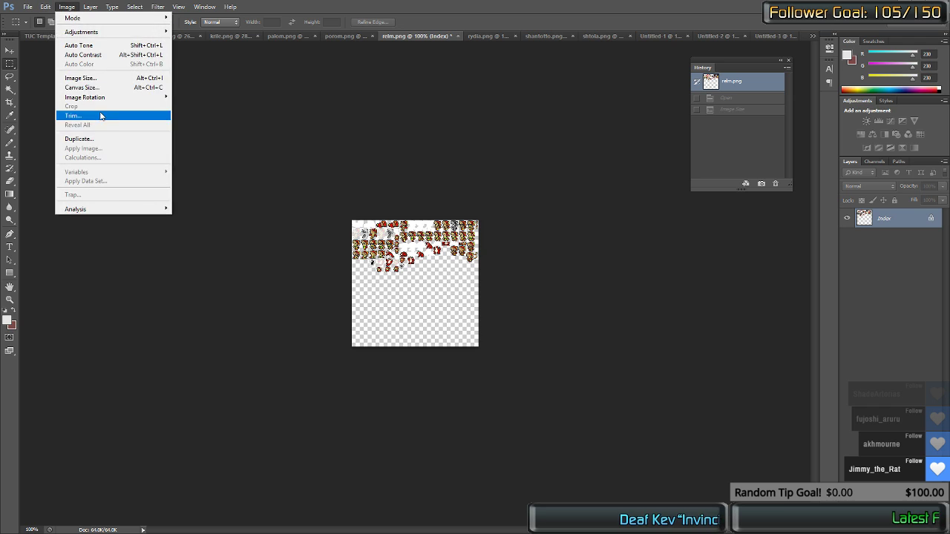
pyautogui.click(93, 80)
pyautogui.write('20')
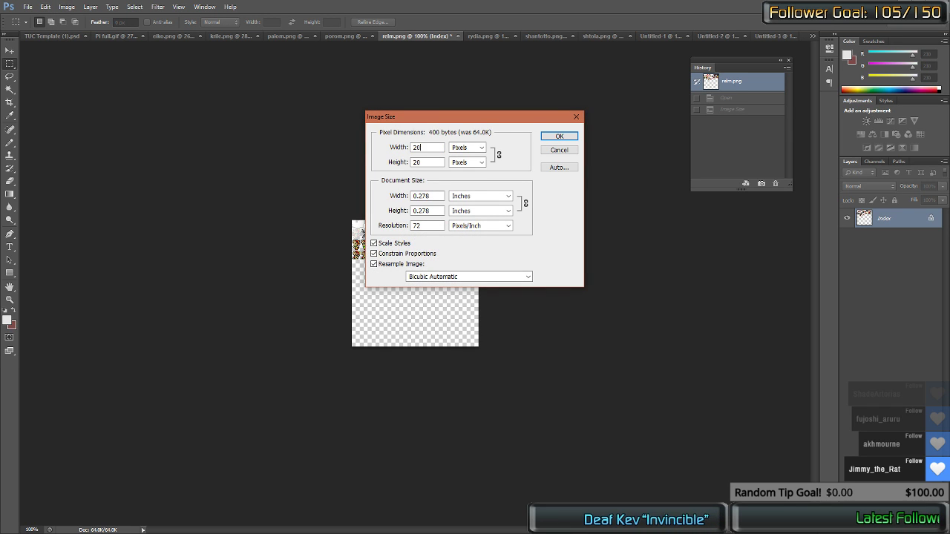
pyautogui.write('0')
pyautogui.press('Tab')
pyautogui.press('Down')
pyautogui.press('Return')
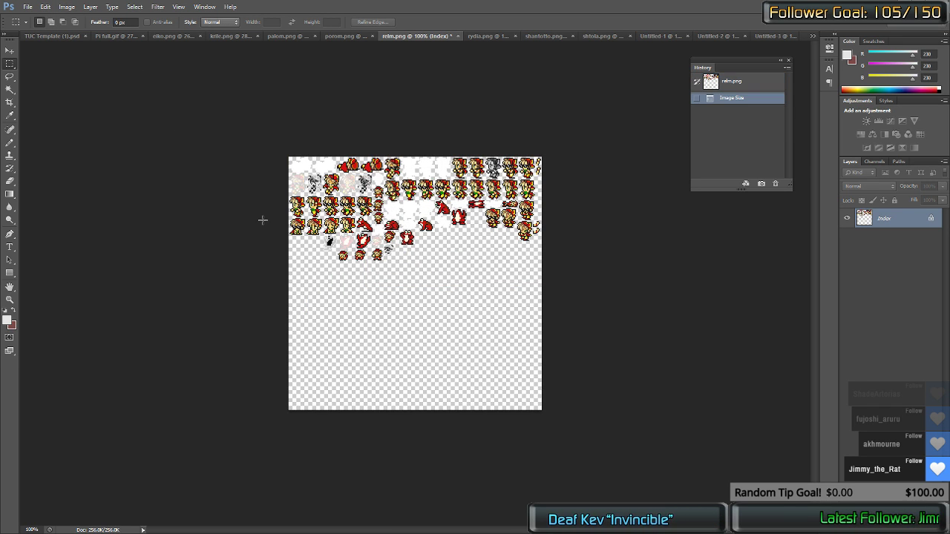
# Step: Check the sprites already placed on the TUC Template page and return to the relm.png sheet
pyautogui.hotkey('ctrl', 'shift', 'Tab')
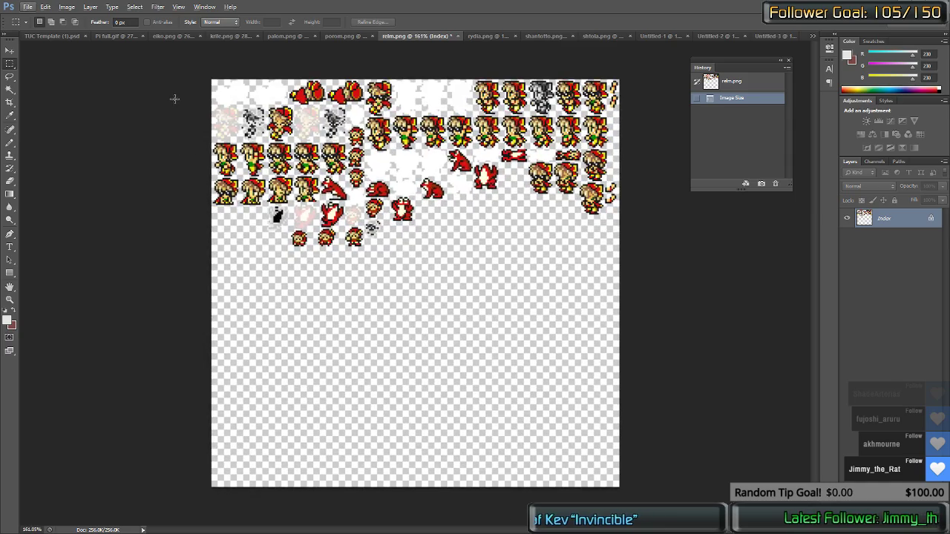
pyautogui.hotkey('ctrl', 'shift', 'Tab')
pyautogui.hotkey('ctrl', 'shift', 'Tab')
pyautogui.hotkey('ctrl', 'shift', 'Tab')
pyautogui.hotkey('ctrl', 'shift', 'Tab')
pyautogui.hotkey('ctrl', 'shift', 'Tab')
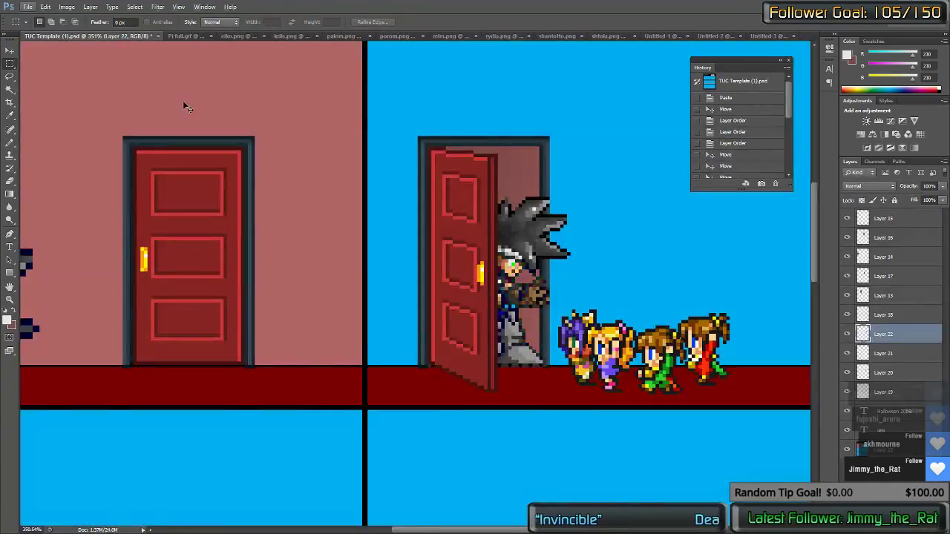
pyautogui.hotkey('ctrl', 'Tab')
pyautogui.hotkey('ctrl', 'Tab')
pyautogui.hotkey('ctrl', 'Tab')
pyautogui.hotkey('ctrl', 'Tab')
pyautogui.hotkey('ctrl', 'Tab')
pyautogui.hotkey('ctrl', 'Tab')
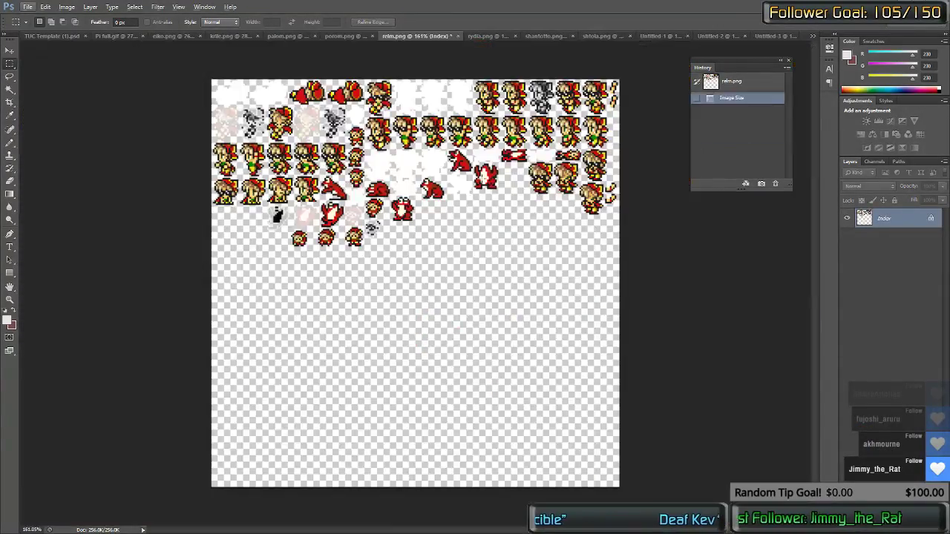
# Step: Isolate the raised-arm red-hatted sprite in relm.png with a marquee and the Magic Wand, and place a copy beside the red-clad sprite in TUC Template
pyautogui.scroll(3, 482, 179)
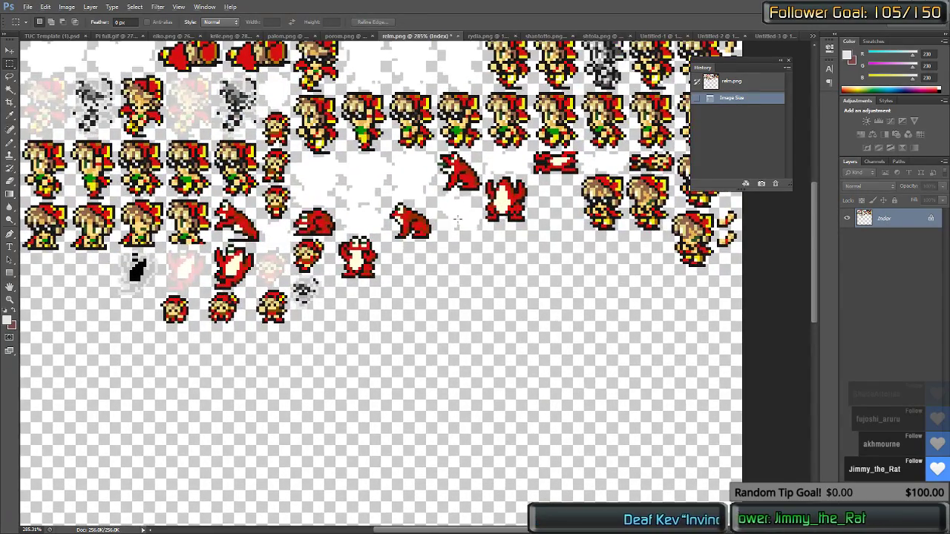
pyautogui.scroll(1, 381, 194)
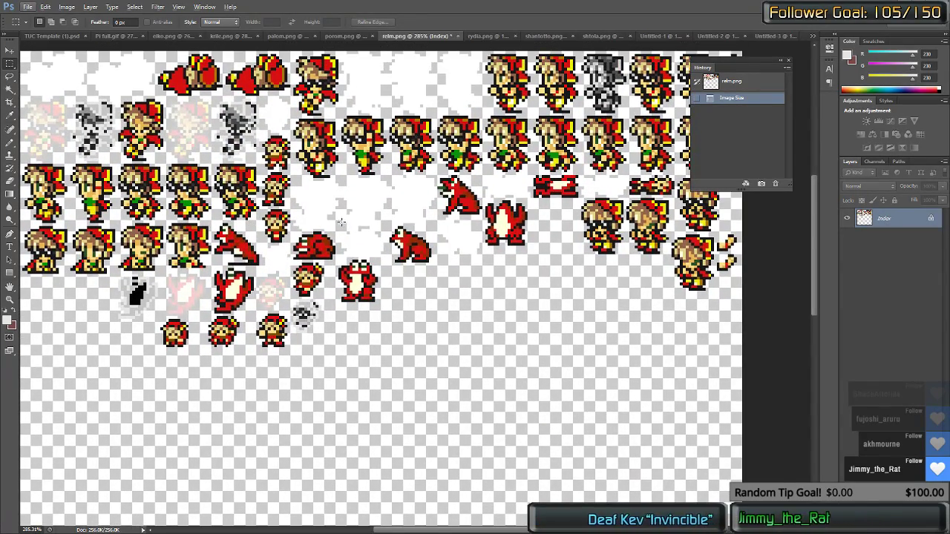
pyautogui.scroll(-2, 462, 205)
pyautogui.scroll(3, 463, 205)
pyautogui.hscroll(2, 462, 205)
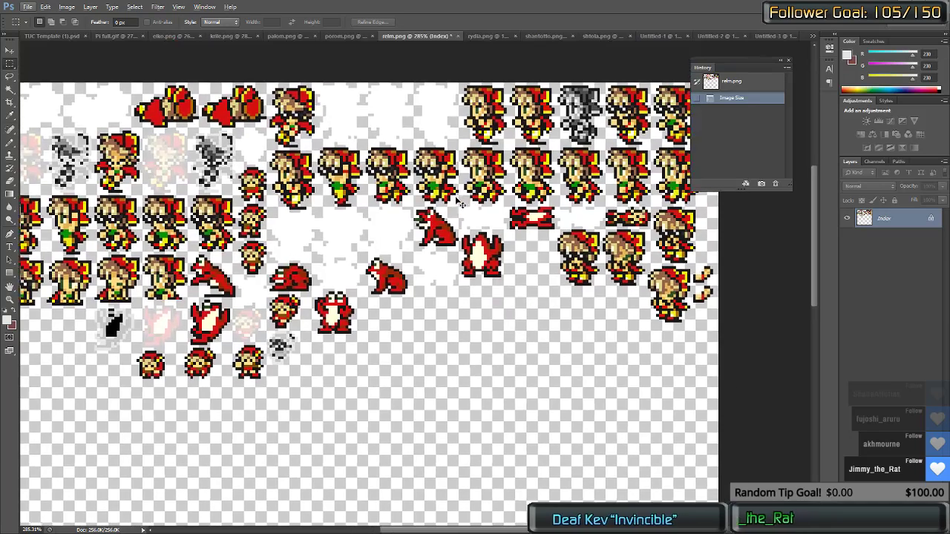
pyautogui.hscroll(2, 462, 204)
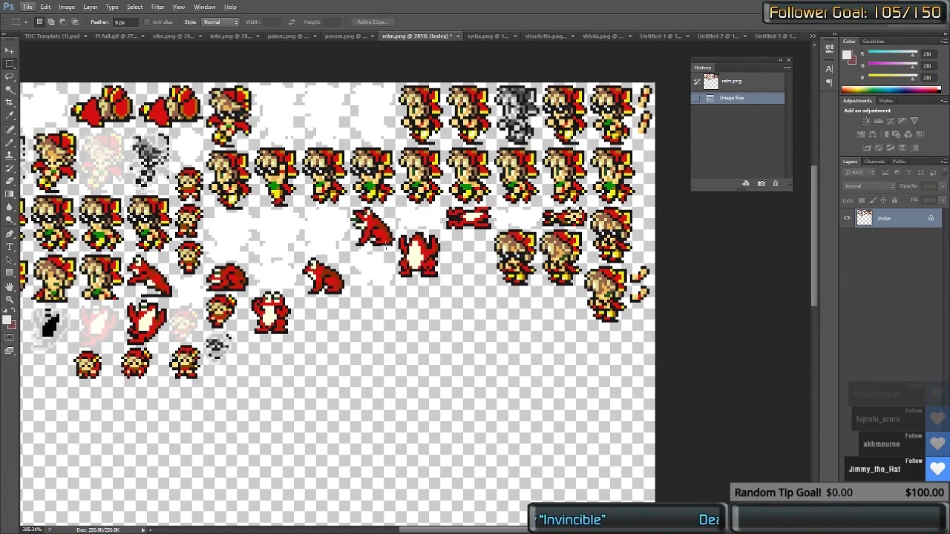
pyautogui.hscroll(-4, 419, 241)
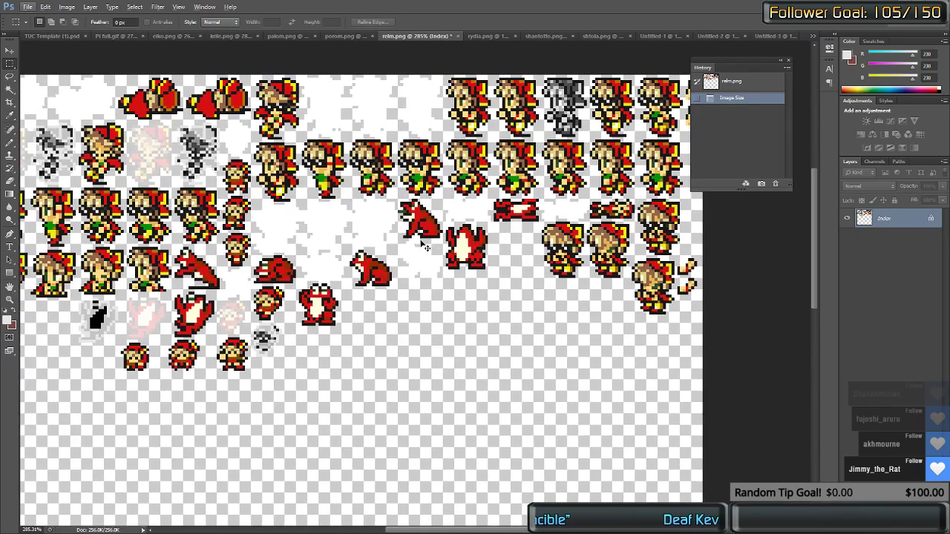
pyautogui.hscroll(-2, 424, 247)
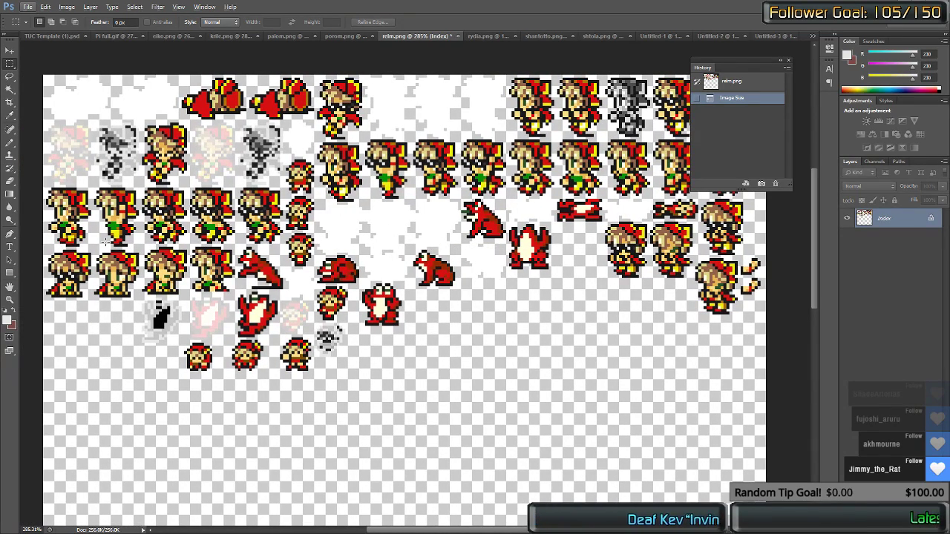
pyautogui.moveTo(97, 247); pyautogui.dragTo(182, 233)
pyautogui.scroll(9, 56, 203)
pyautogui.press('w')
pyautogui.keyDown('alt'); pyautogui.click(158, 253); pyautogui.keyUp('alt')
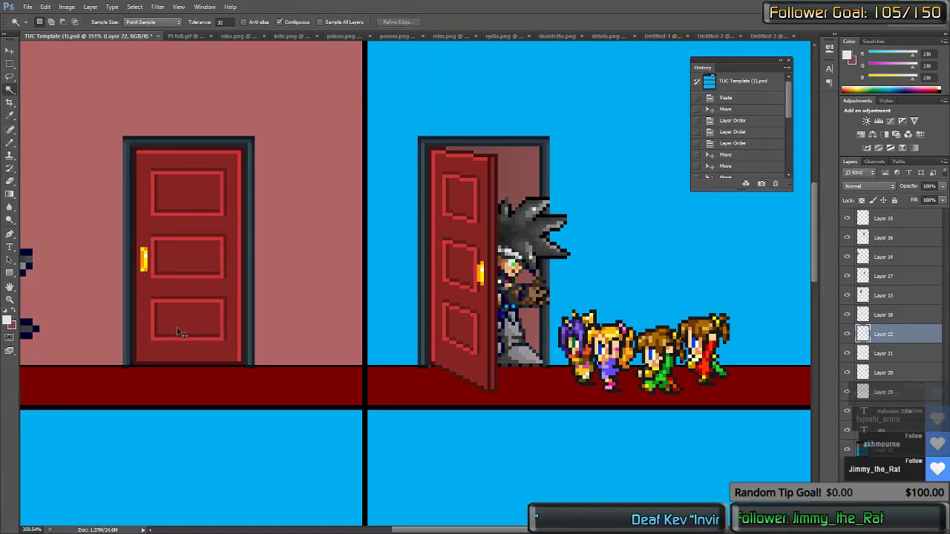
pyautogui.moveTo(392, 282); pyautogui.dragTo(731, 350)
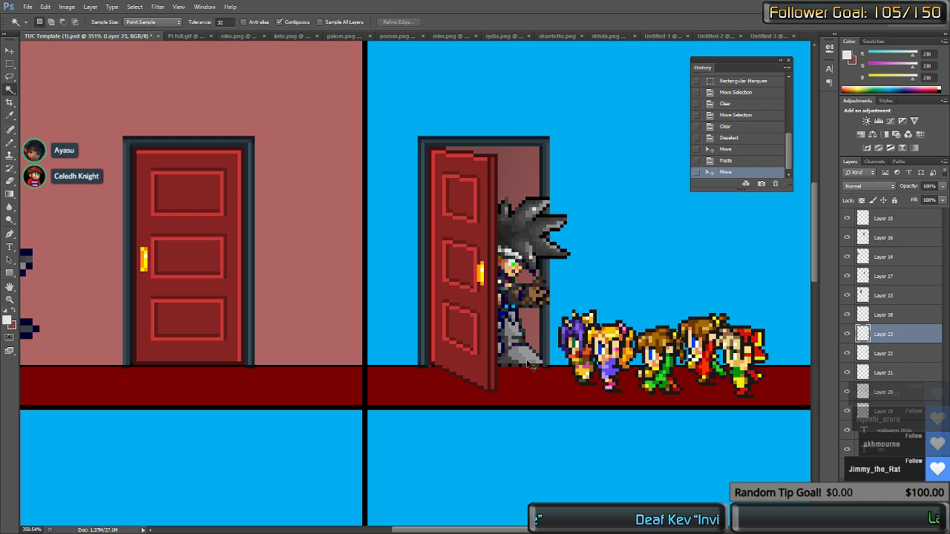
# Step: Switch to the rydia.png sprite sheet and revert it to its original snapshot
pyautogui.hotkey('ctrl', 'shift', 'Tab')
pyautogui.hotkey('ctrl', 'shift', 'Tab')
pyautogui.hotkey('ctrl', 'shift', 'Tab')
pyautogui.hotkey('ctrl', 'shift', 'Tab')
pyautogui.hotkey('ctrl', 'shift', 'Tab')
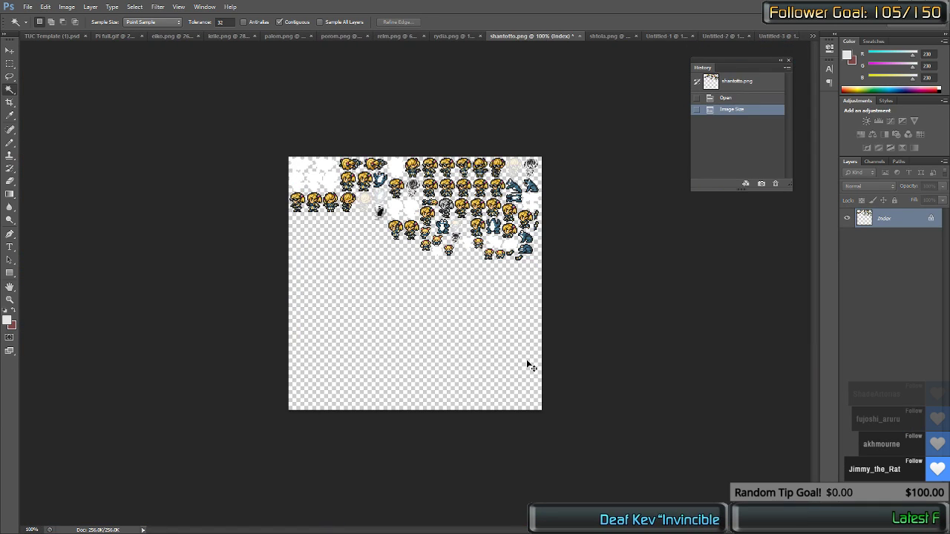
pyautogui.hotkey('ctrl', 'shift', 'Tab')
pyautogui.hotkey('ctrl', 'shift', 'Tab')
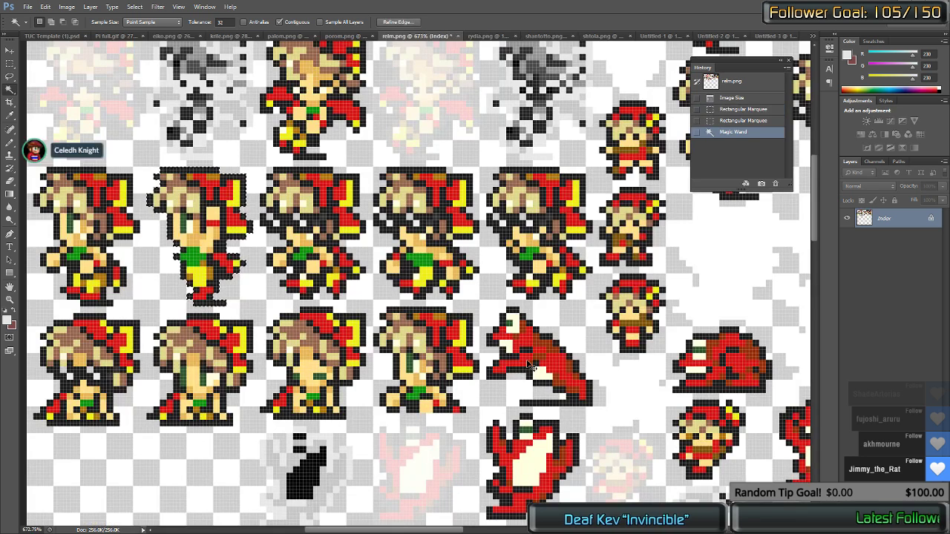
pyautogui.hotkey('ctrl', 'Tab')
pyautogui.click(743, 83)
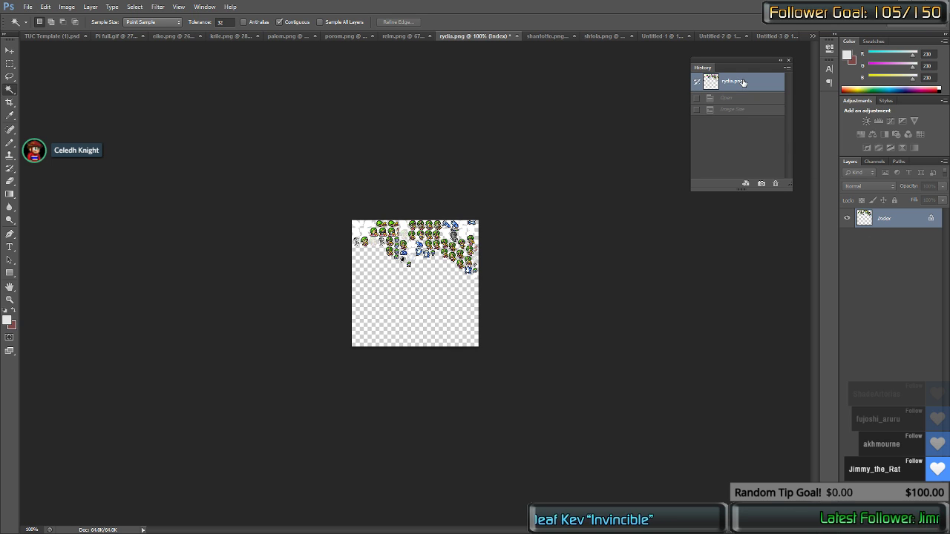
# Step: Resize the rydia.png sprite sheet to 200 percent
pyautogui.click(67, 7)
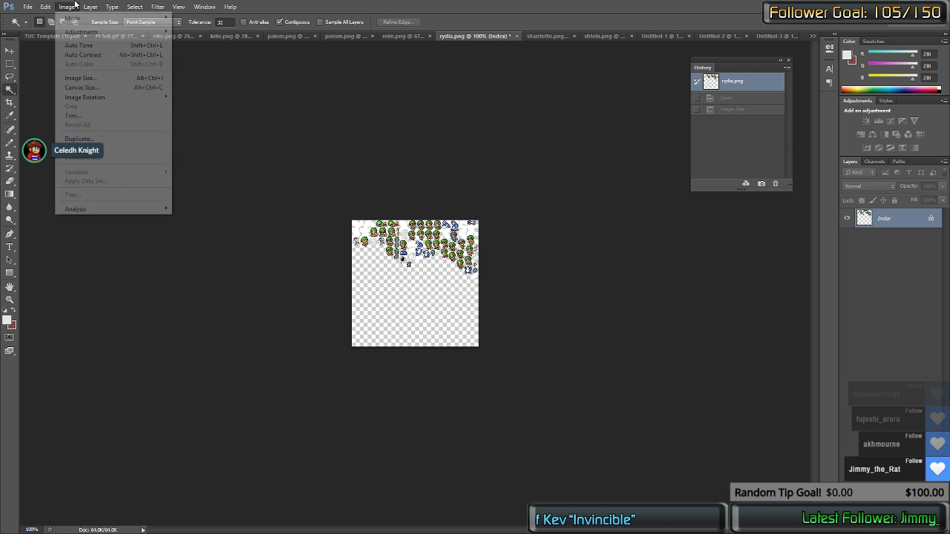
pyautogui.click(78, 79)
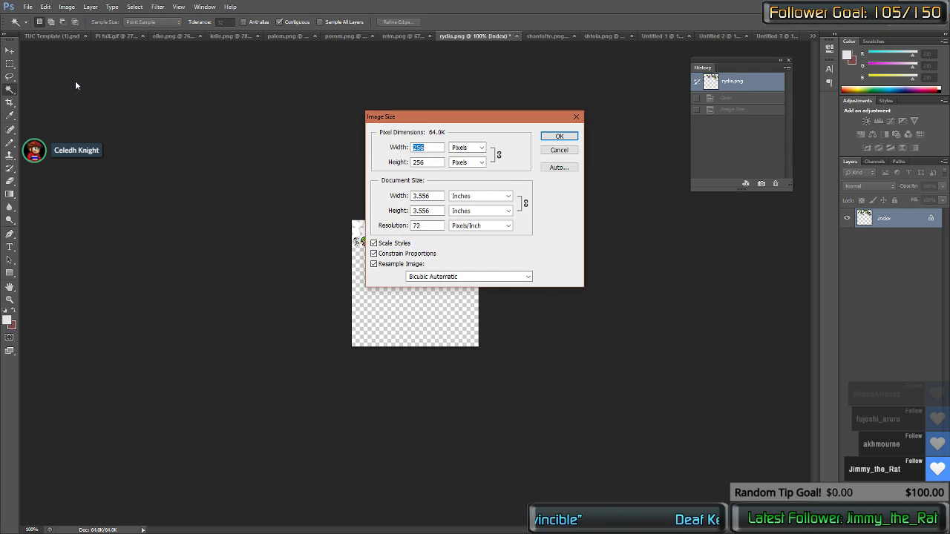
pyautogui.hotkey('shift', 'Tab')
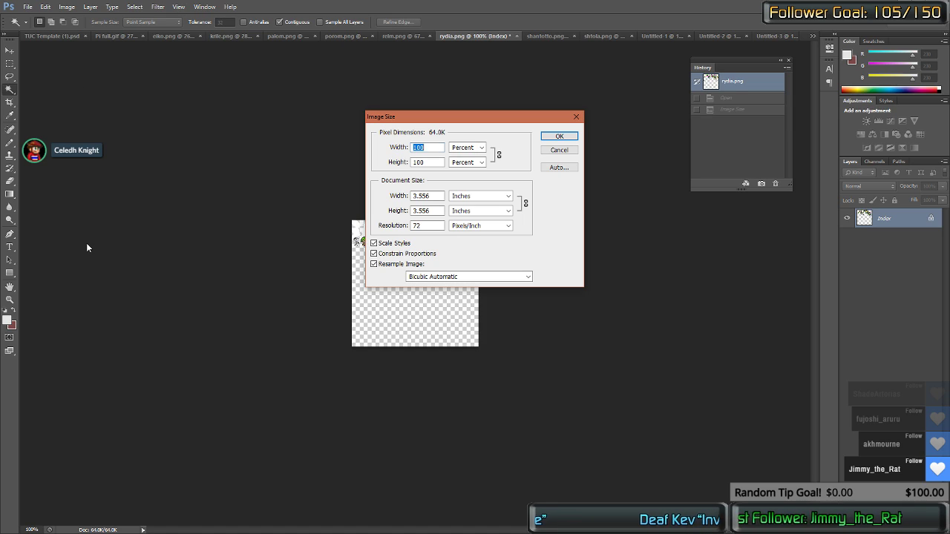
pyautogui.write('200')
pyautogui.press('Return')
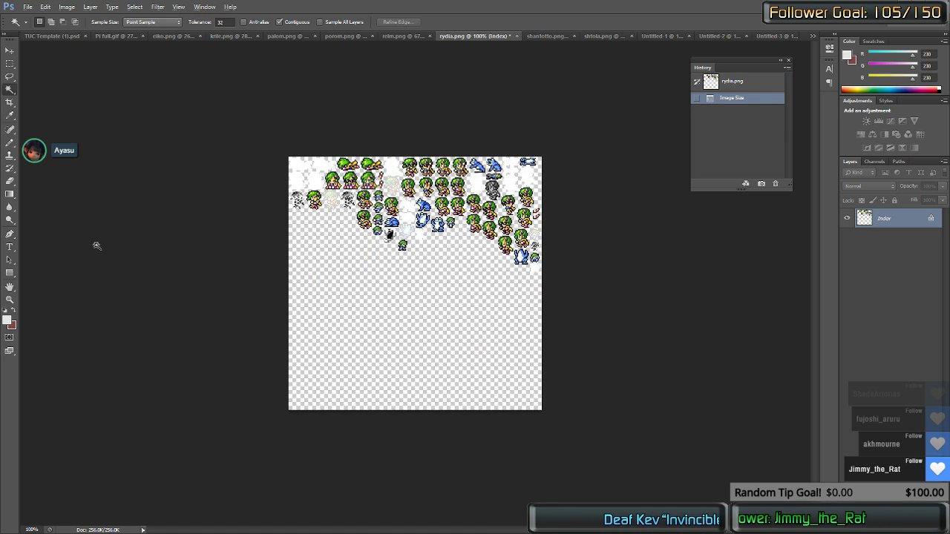
# Step: Marquee-select the right-hand green-haired sprite beside its twin in the third row of rydia.png
pyautogui.scroll(10, 543, 294)
pyautogui.scroll(7, 533, 250)
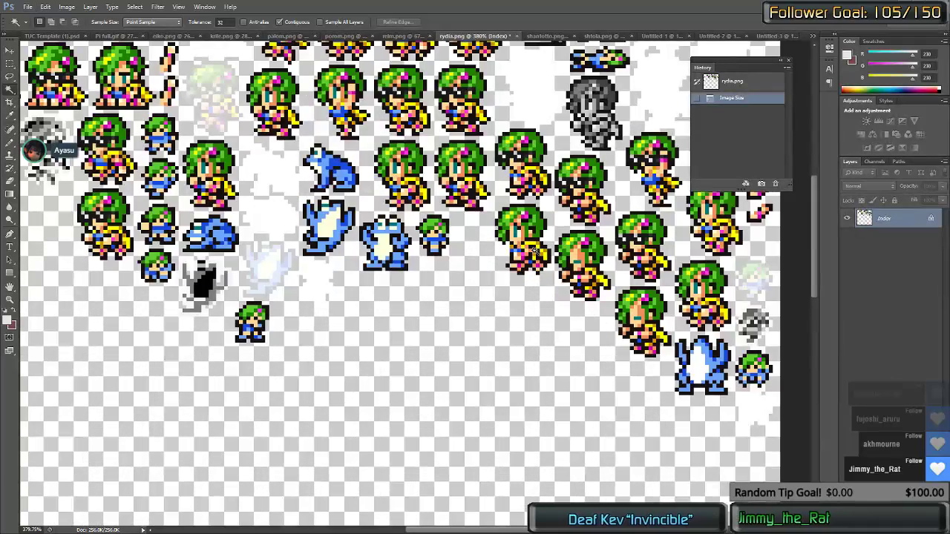
pyautogui.scroll(-3, 536, 259)
pyautogui.scroll(4, 527, 260)
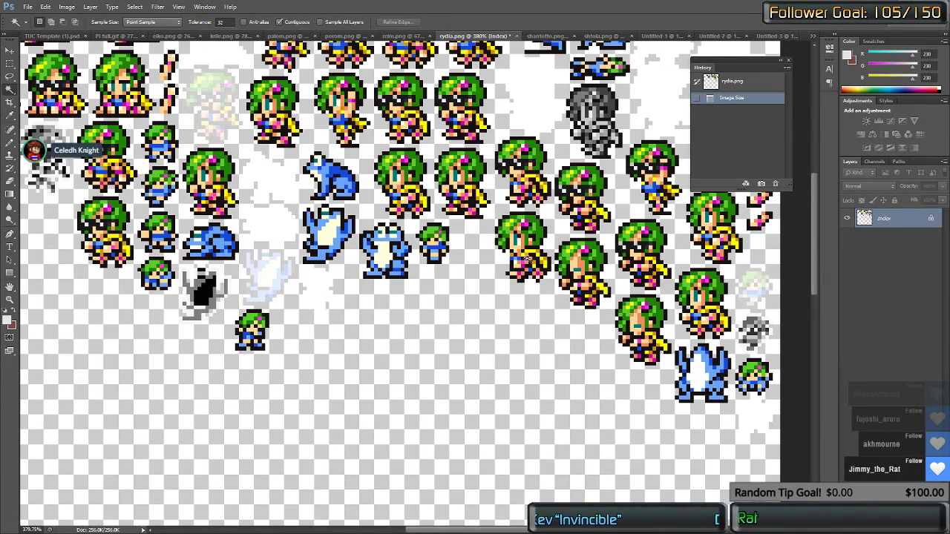
pyautogui.scroll(2, 526, 255)
pyautogui.press('m')
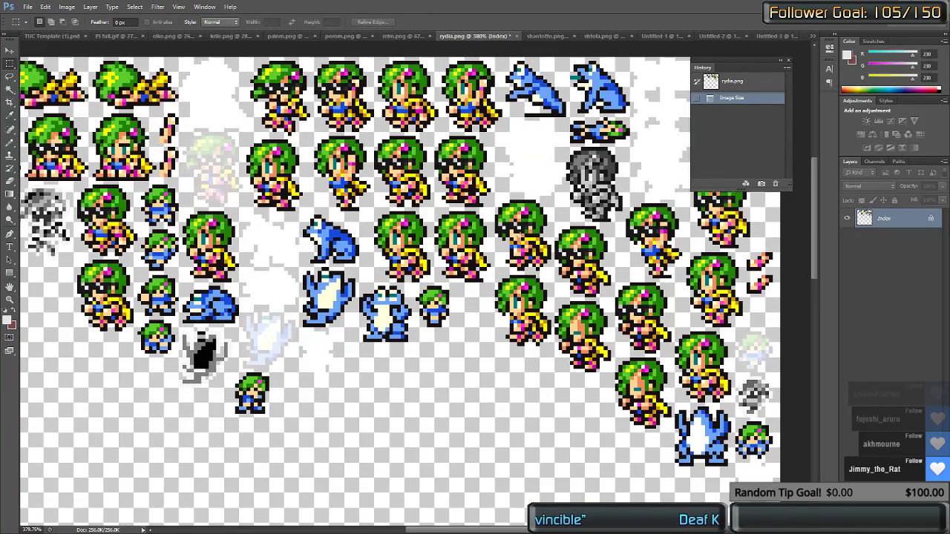
pyautogui.scroll(1, 419, 291)
pyautogui.hscroll(1, 681, 401)
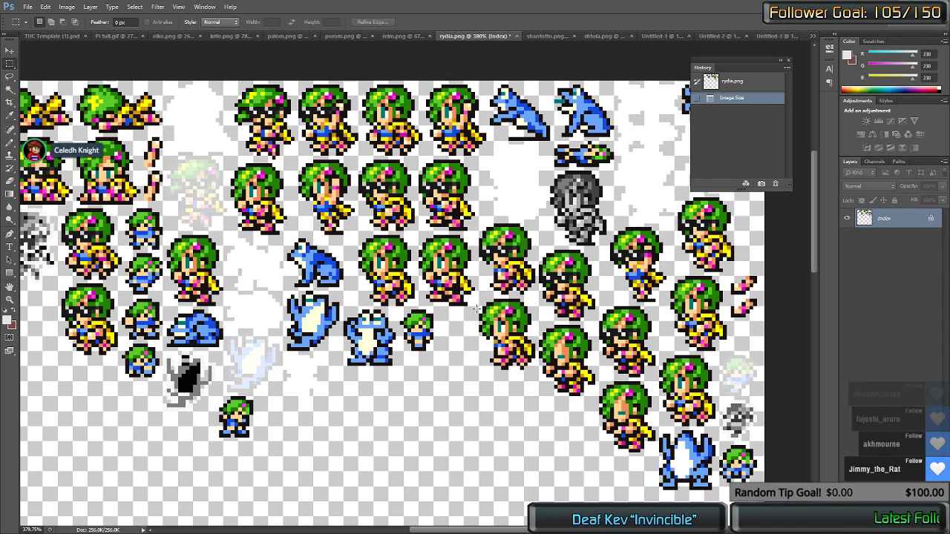
pyautogui.moveTo(476, 309); pyautogui.dragTo(418, 230)
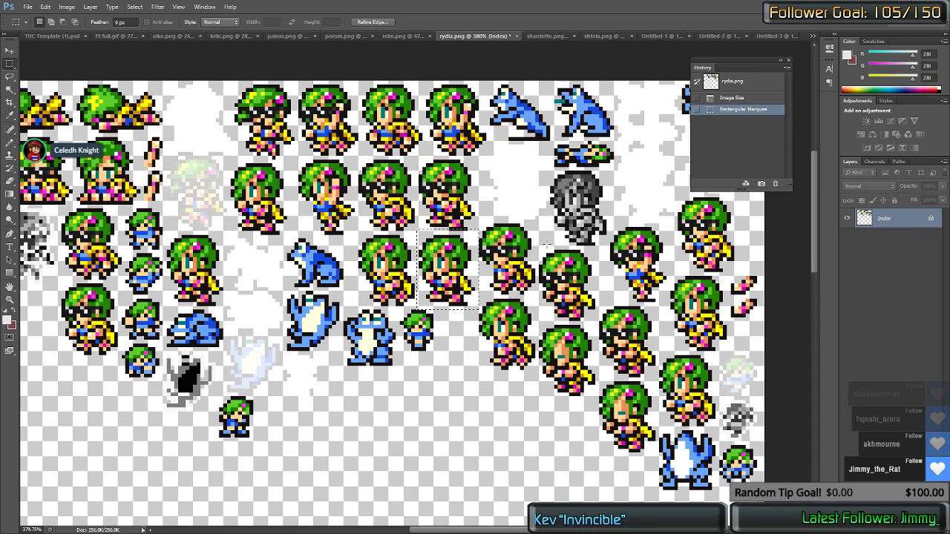
# Step: Trim the selection with subtractive marquees and the Magic Wand until only the green-haired sprite's outline is selected
pyautogui.moveTo(452, 197); pyautogui.dragTo(513, 231)
pyautogui.moveTo(465, 341)
pyautogui.mouseDown()
pyautogui.moveTo(499, 256)
pyautogui.moveTo(511, 324)
pyautogui.mouseUp()
pyautogui.moveTo(480, 329)
pyautogui.mouseDown()
pyautogui.moveTo(518, 337)
pyautogui.moveTo(472, 222)
pyautogui.mouseUp()
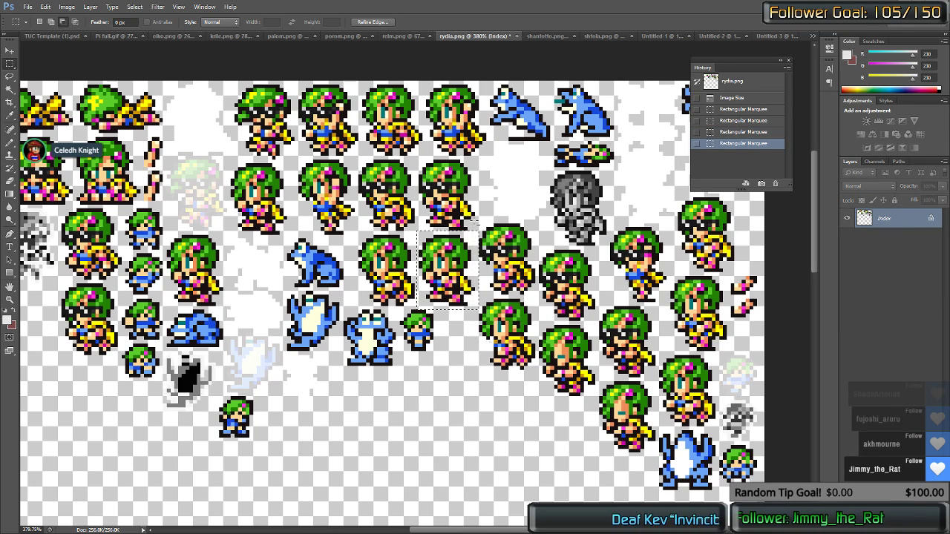
pyautogui.moveTo(440, 269); pyautogui.dragTo(470, 297)
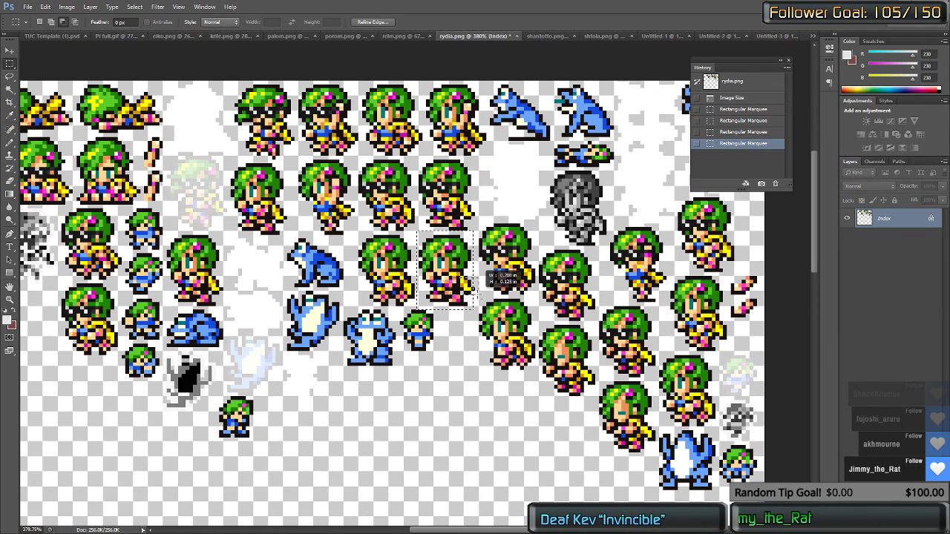
pyautogui.moveTo(477, 296); pyautogui.dragTo(480, 296)
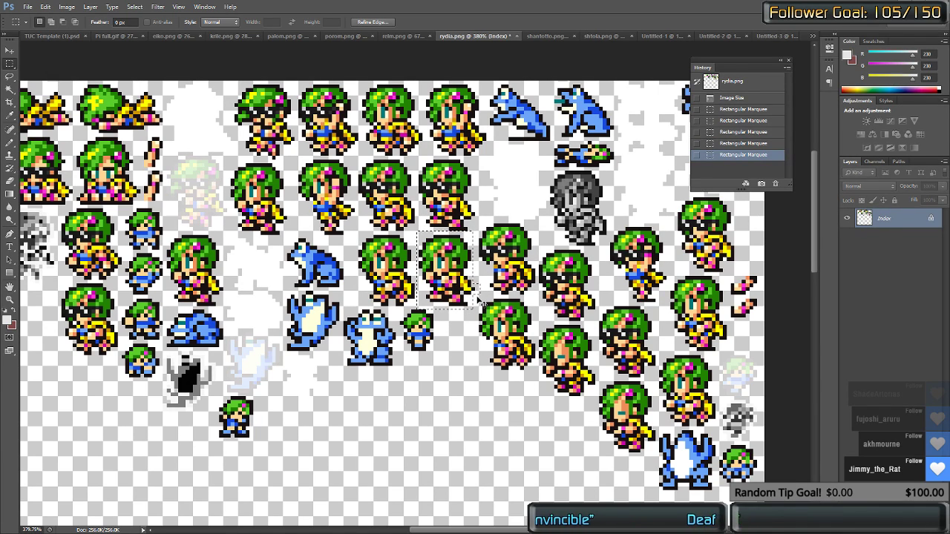
pyautogui.press('w')
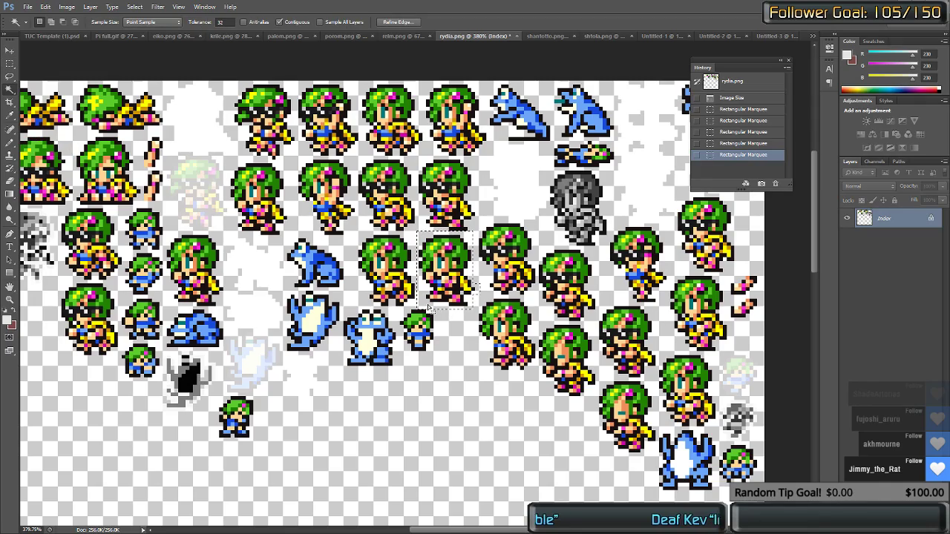
pyautogui.keyDown('alt'); pyautogui.click(421, 299); pyautogui.keyUp('alt')
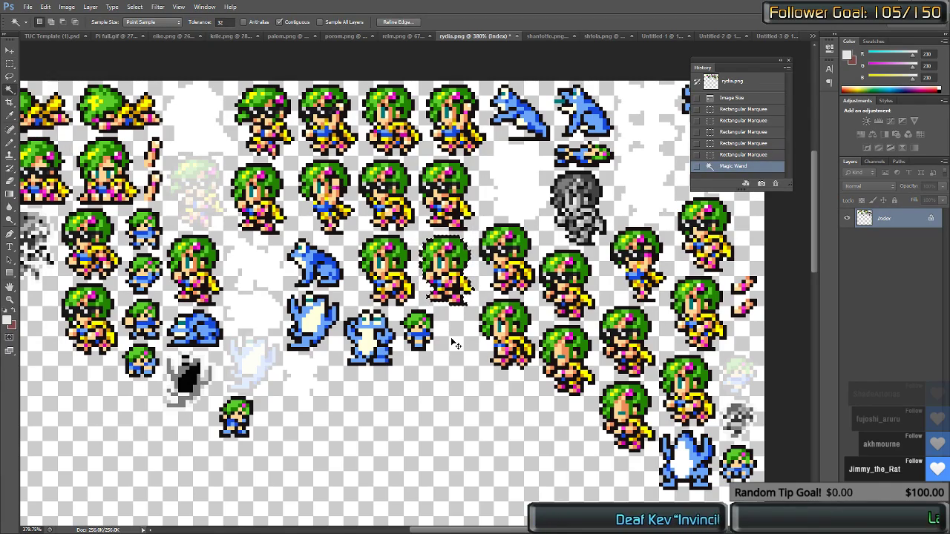
# Step: Place a copy of the green-haired sprite in TUC Template at the end of the line, beside the raised-arm red-hatted sprite
pyautogui.hotkey('ctrl', 'shift', 'Tab')
pyautogui.hotkey('ctrl', 'shift', 'Tab')
pyautogui.hotkey('ctrl', 'shift', 'Tab')
pyautogui.hotkey('ctrl', 'shift', 'Tab')
pyautogui.hotkey('ctrl', 'shift', 'Tab')
pyautogui.hotkey('ctrl', 'shift', 'Tab')
pyautogui.hotkey('ctrl', 'shift', 'Tab')
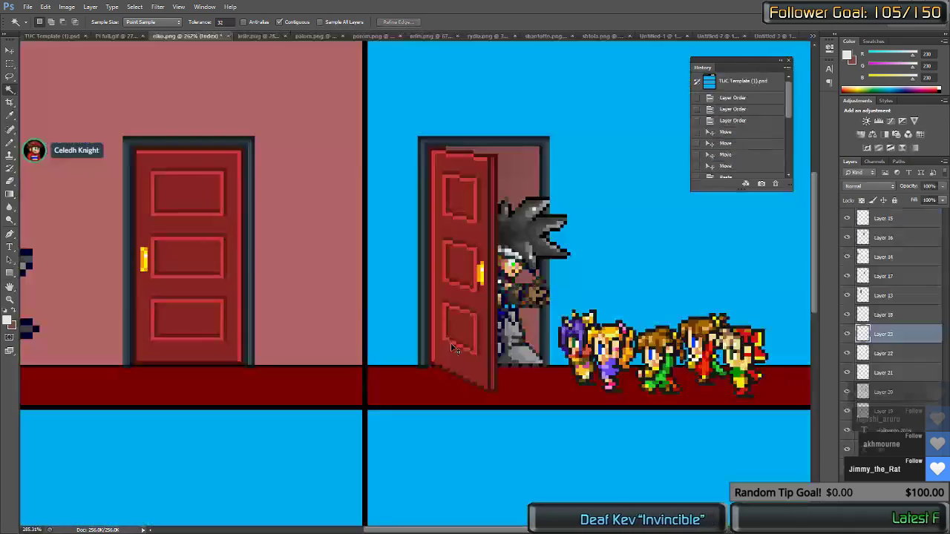
pyautogui.hotkey('ctrl', 'v')
pyautogui.scroll(-2, 416, 245)
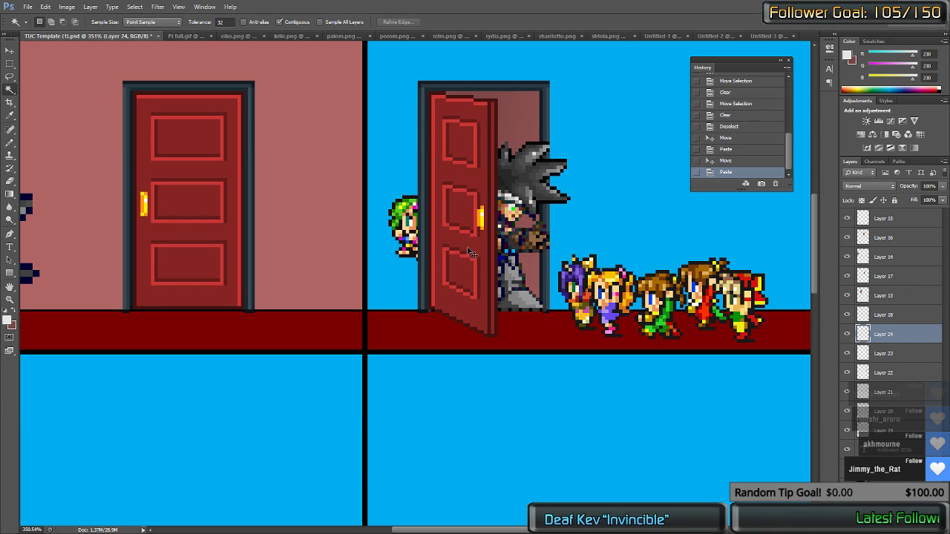
pyautogui.moveTo(413, 239); pyautogui.dragTo(785, 301)
pyautogui.scroll(-2, 723, 289)
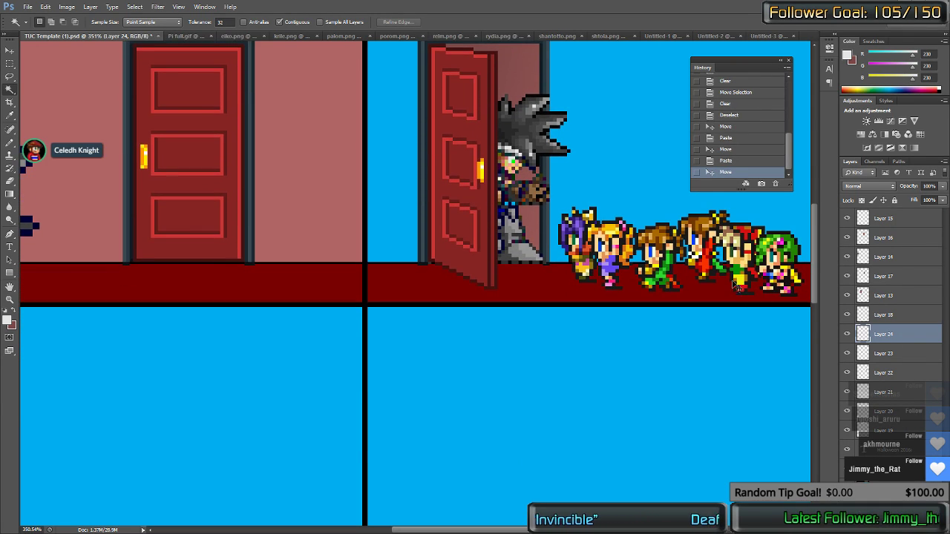
pyautogui.hscroll(4, 722, 288)
pyautogui.hscroll(2, 713, 283)
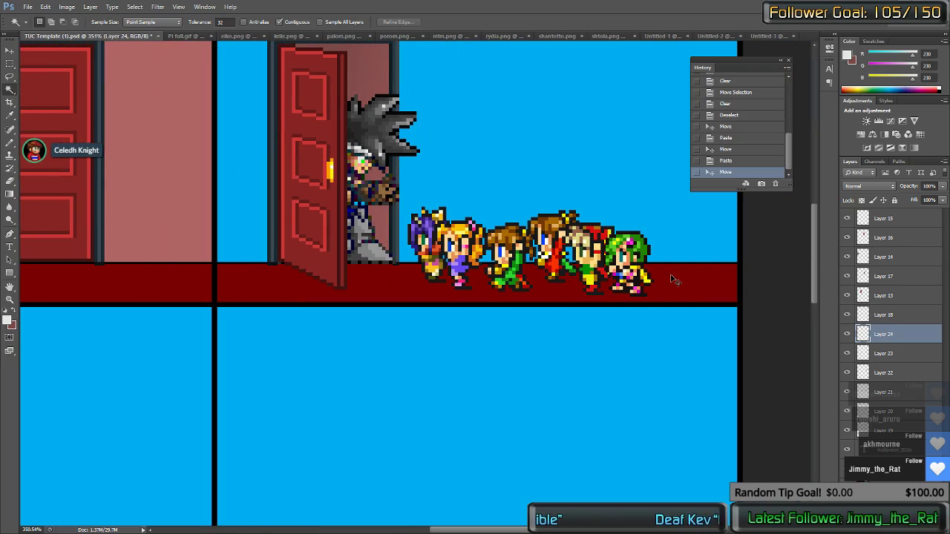
# Step: Switch to the shantotto.png sprite sheet and revert it to its original snapshot
pyautogui.hotkey('ctrl', 'Tab')
pyautogui.hotkey('ctrl', 'Tab')
pyautogui.hotkey('ctrl', 'Tab')
pyautogui.hotkey('ctrl', 'Tab')
pyautogui.hotkey('ctrl', 'Tab')
pyautogui.hotkey('ctrl', 'Tab')
pyautogui.hotkey('ctrl', 'Tab')
pyautogui.hotkey('ctrl', 'Tab')
pyautogui.hotkey('ctrl', 'Tab')
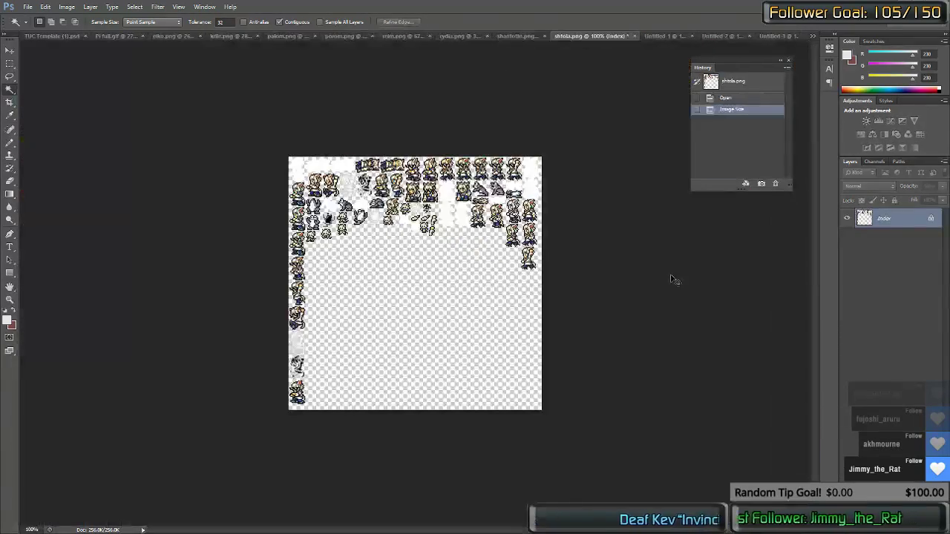
pyautogui.hotkey('ctrl', 'shift', 'Tab')
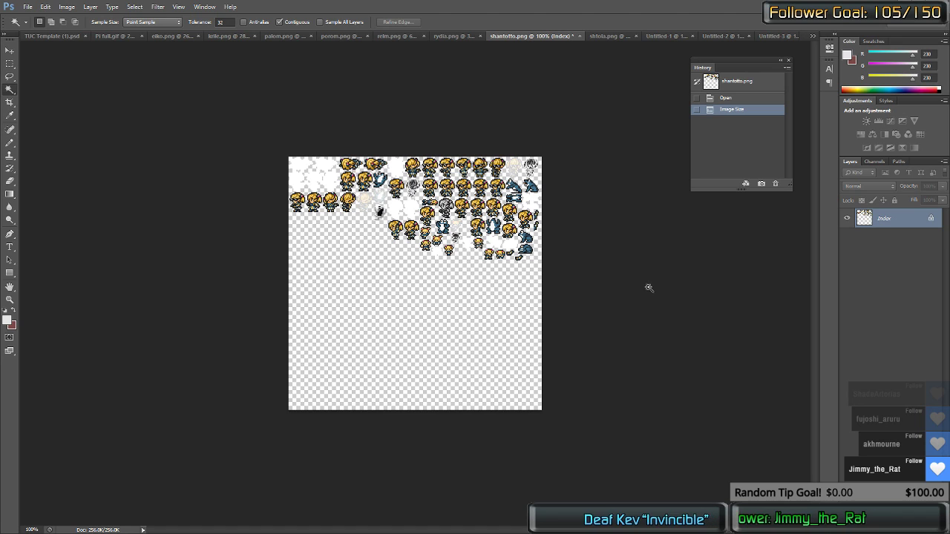
pyautogui.hotkey('ctrl', '0')
pyautogui.click(734, 81)
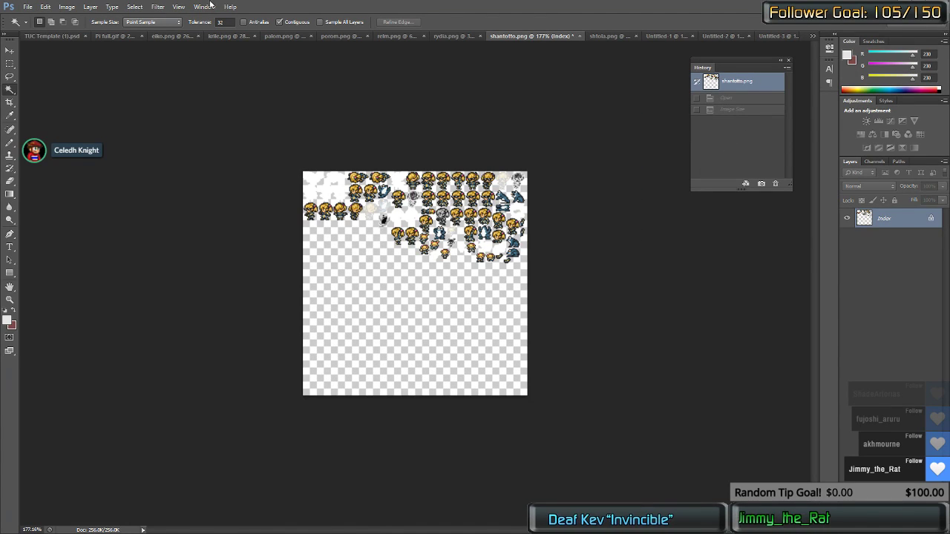
# Step: Resize the shantotto.png sheet to 200 percent with Nearest Neighbor (preserve hard edges) resampling
pyautogui.click(68, 6)
pyautogui.click(83, 75)
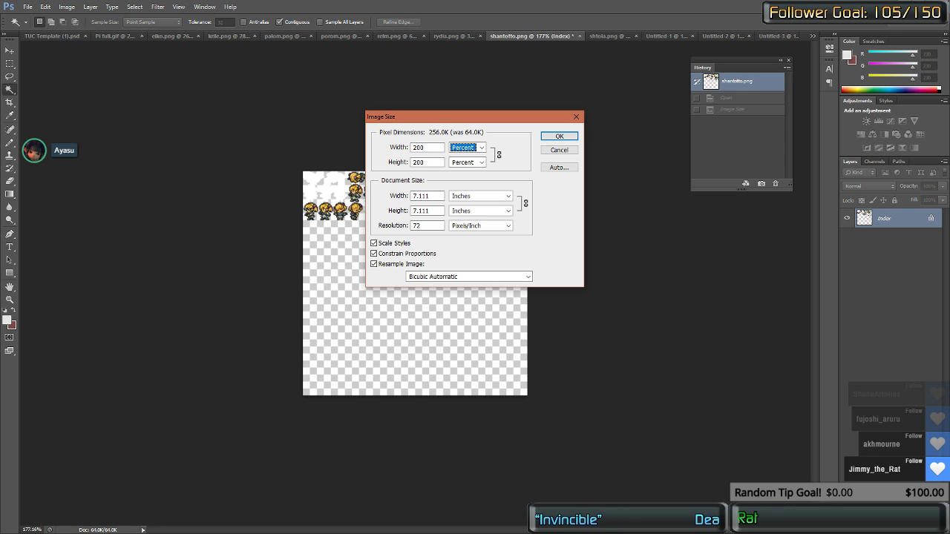
pyautogui.click(469, 278)
pyautogui.click(472, 284)
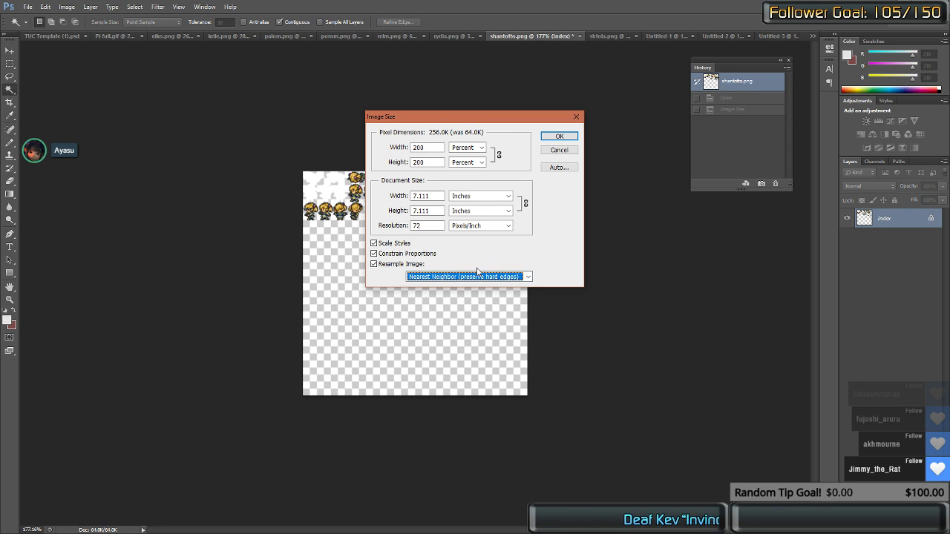
pyautogui.click(558, 137)
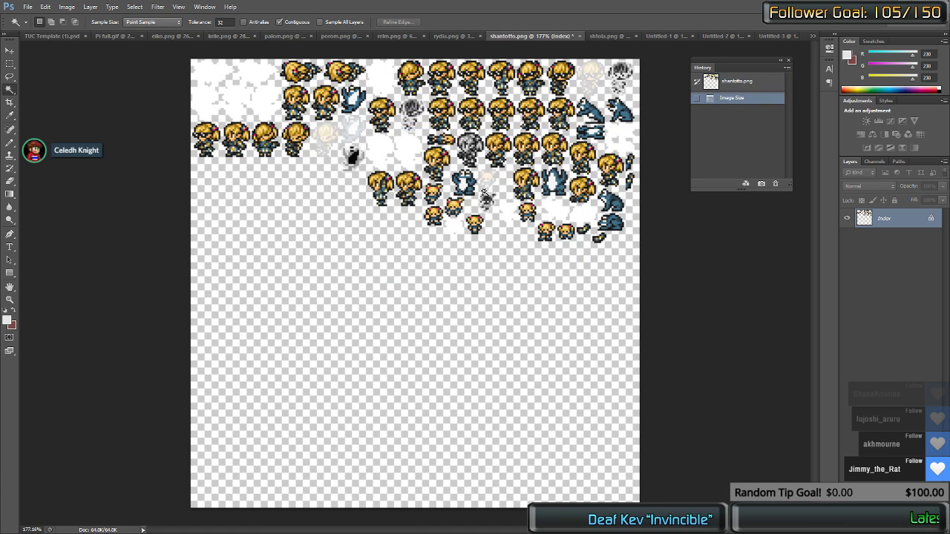
# Step: Marquee-select the first standing blonde sprite in the top row of shantotto.png
pyautogui.scroll(3, 504, 193)
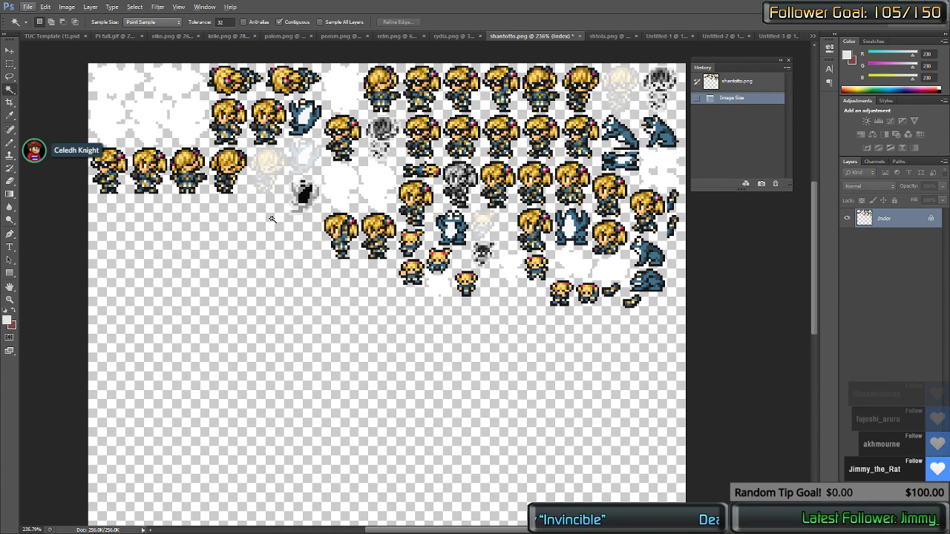
pyautogui.press('m')
pyautogui.scroll(1, 559, 148)
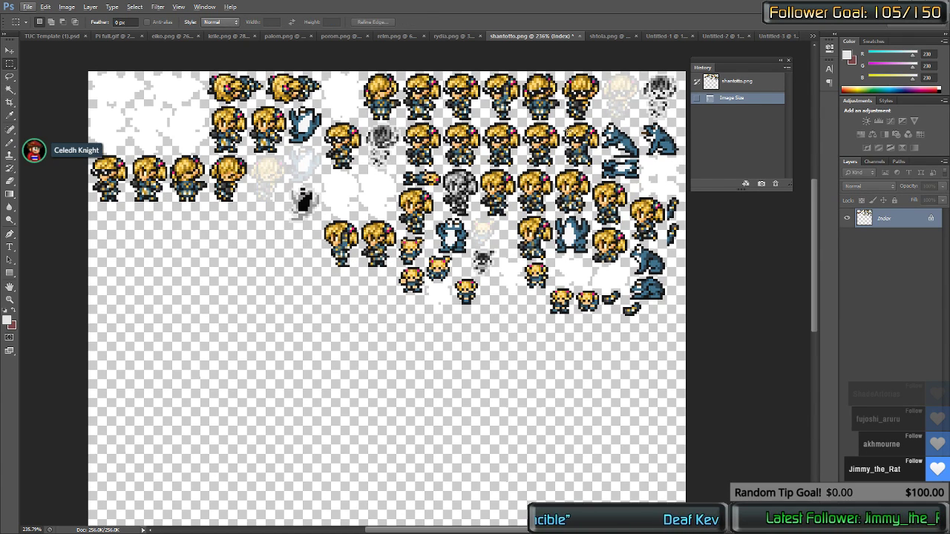
pyautogui.hscroll(2, 559, 148)
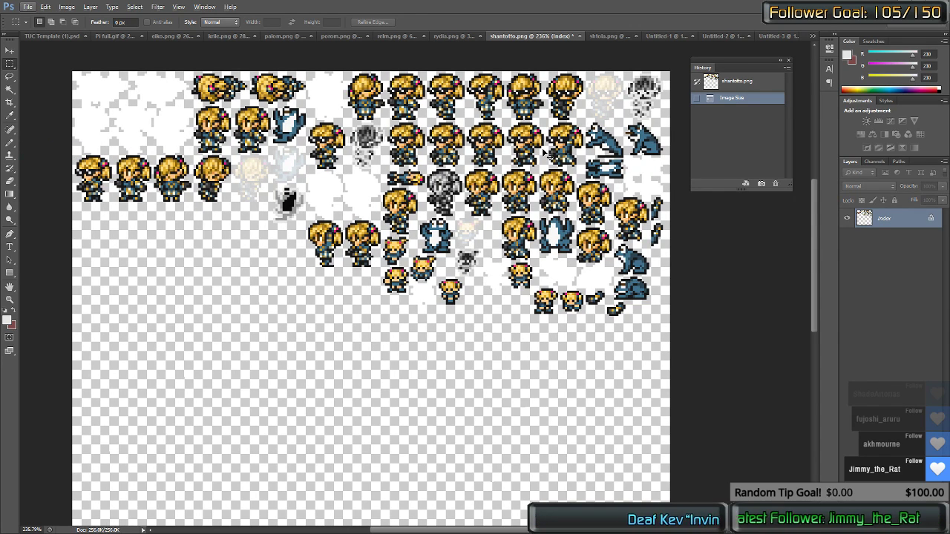
pyautogui.hscroll(-1, 542, 162)
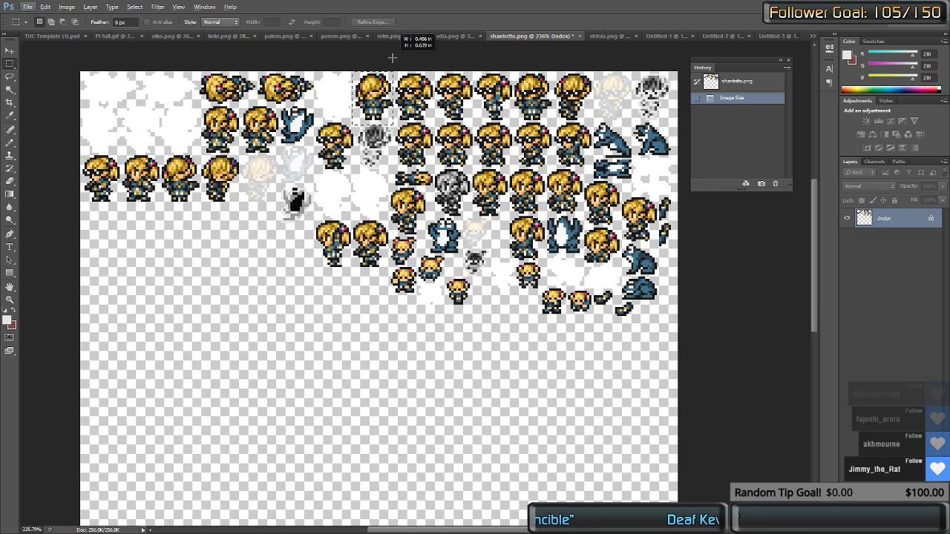
pyautogui.moveTo(392, 58); pyautogui.dragTo(393, 57)
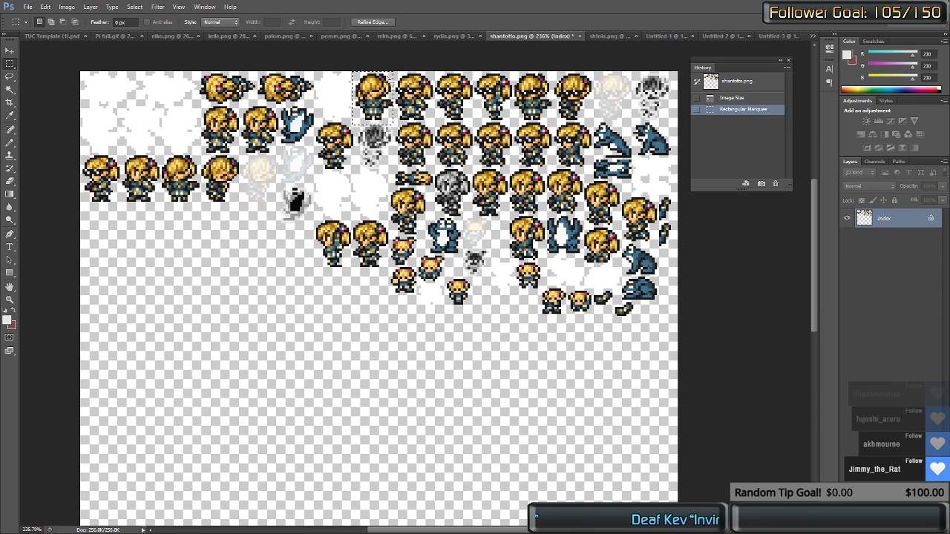
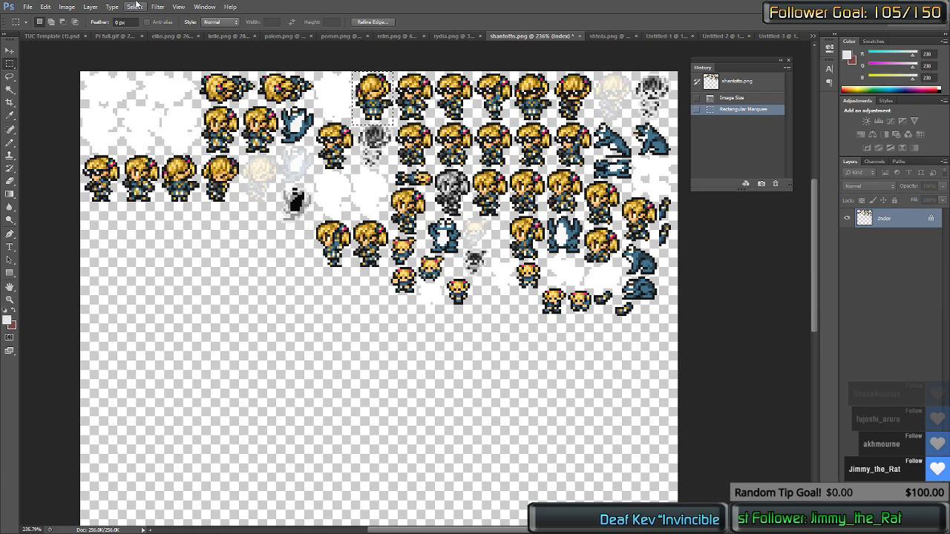
# Step: Paste the blonde sprite into TUC Template and move it onto the empty blue panel below the line of children
pyautogui.click(58, 35)
pyautogui.hotkey('ctrl', 'v')
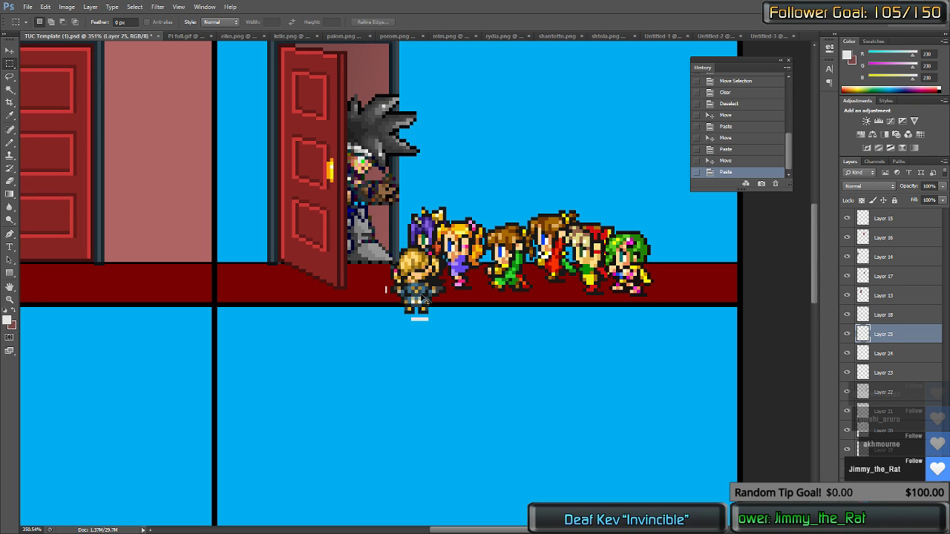
pyautogui.moveTo(421, 302); pyautogui.dragTo(523, 383)
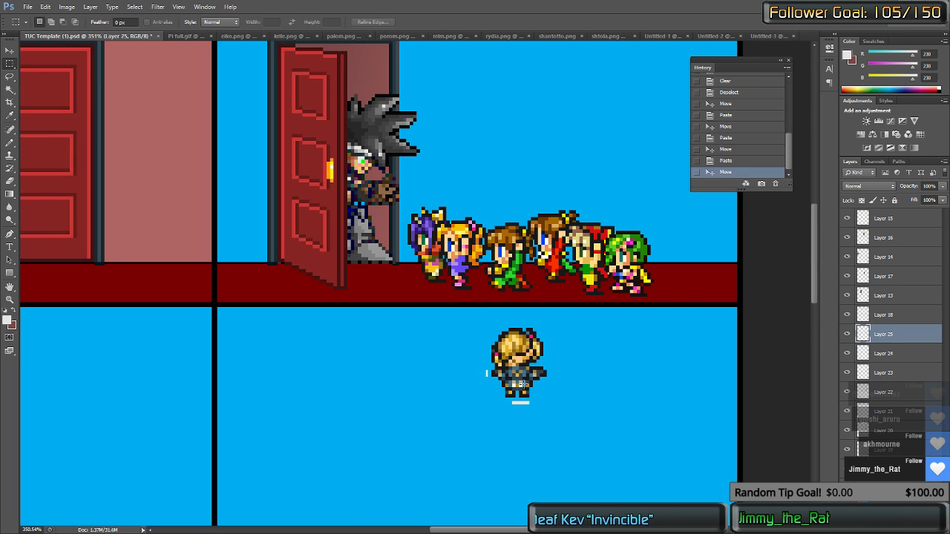
# Step: Clear the stray white fragments around the pasted blonde sprite, deselect, and move it up beyond the green-haired sprite
pyautogui.moveTo(555, 449); pyautogui.dragTo(490, 400)
pyautogui.press('Delete')
pyautogui.press('Delete')
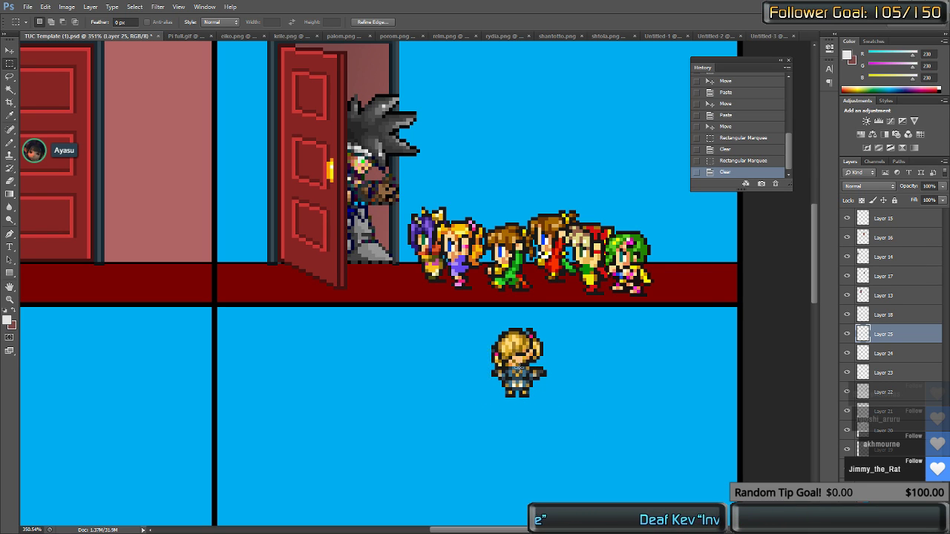
pyautogui.hotkey('ctrl', 'd')
pyautogui.moveTo(519, 369); pyautogui.dragTo(693, 251)
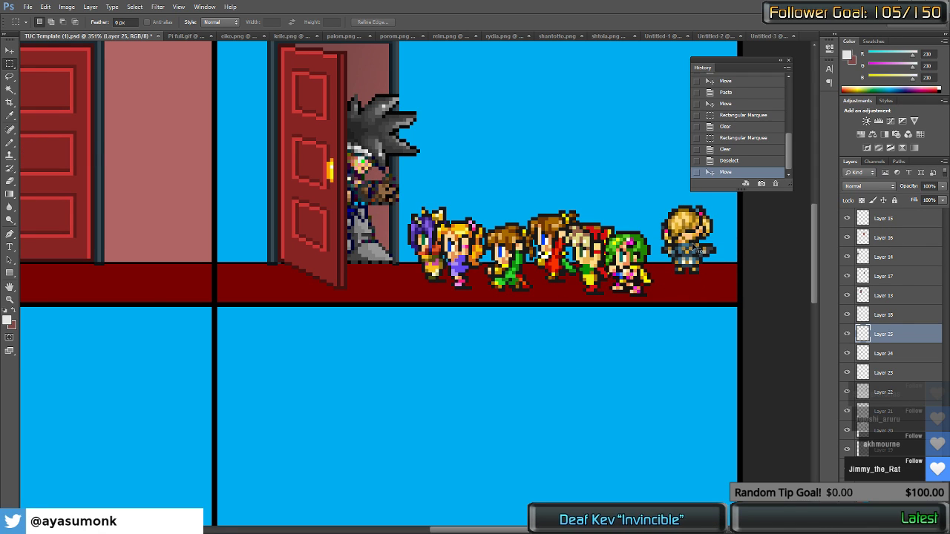
# Step: Return to the shantotto.png sheet and examine the selected blonde sprite and its neighbouring poses
pyautogui.click(764, 34)
pyautogui.hotkey('ctrl', 'shift', 'Tab')
pyautogui.hotkey('ctrl', 'shift', 'Tab')
pyautogui.hotkey('ctrl', 'shift', 'Tab')
pyautogui.hotkey('ctrl', 'shift', 'Tab')
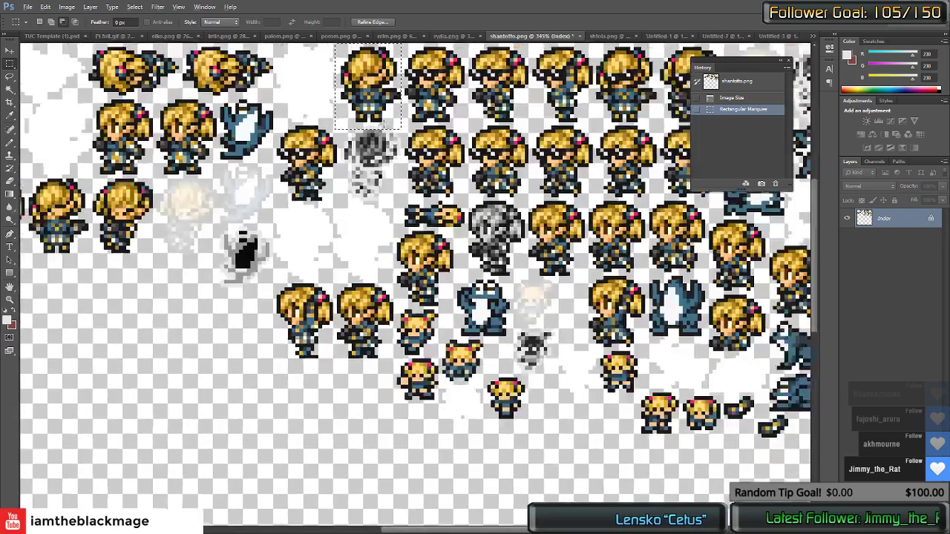
pyautogui.scroll(3, 386, 125)
pyautogui.scroll(-3, 382, 132)
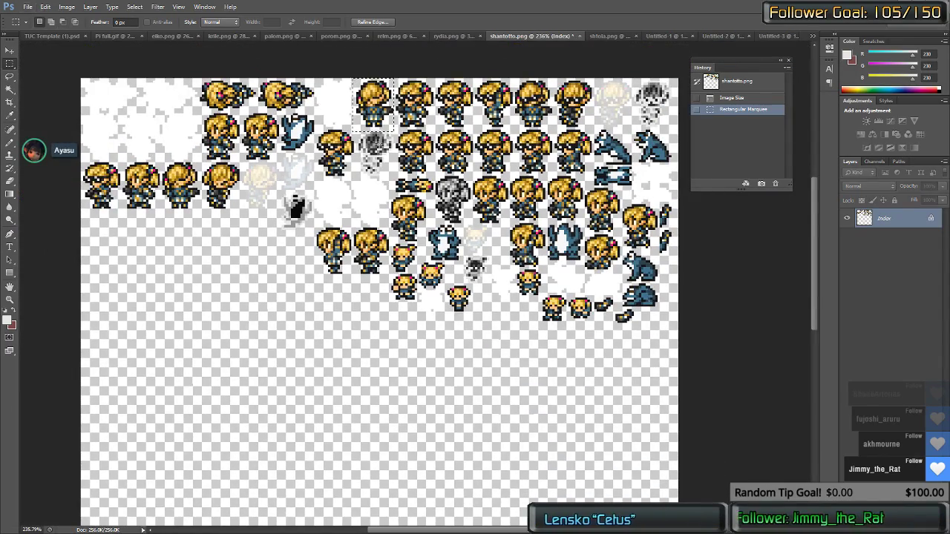
pyautogui.scroll(4, 375, 144)
pyautogui.scroll(-4, 378, 144)
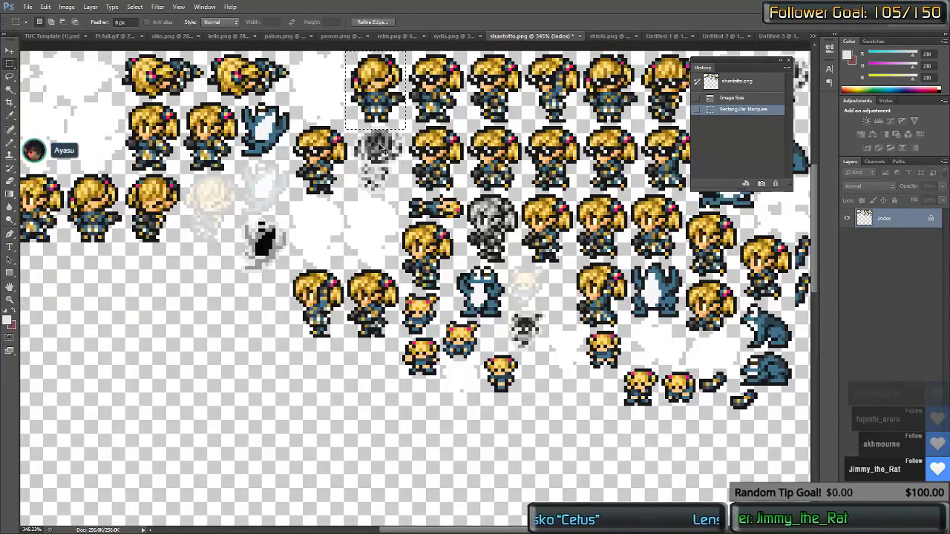
# Step: Switch to the shtola.png sprite sheet and revert it to its original snapshot
pyautogui.hotkey('ctrl', 'shift', 'Tab')
pyautogui.hotkey('ctrl', 'Tab')
pyautogui.hotkey('ctrl', 'Tab')
pyautogui.scroll(3, 380, 144)
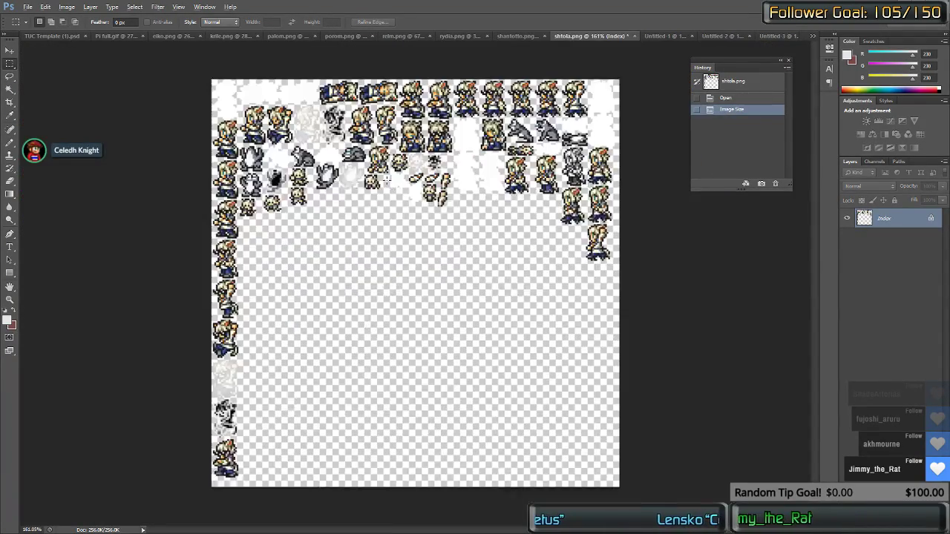
pyautogui.click(711, 82)
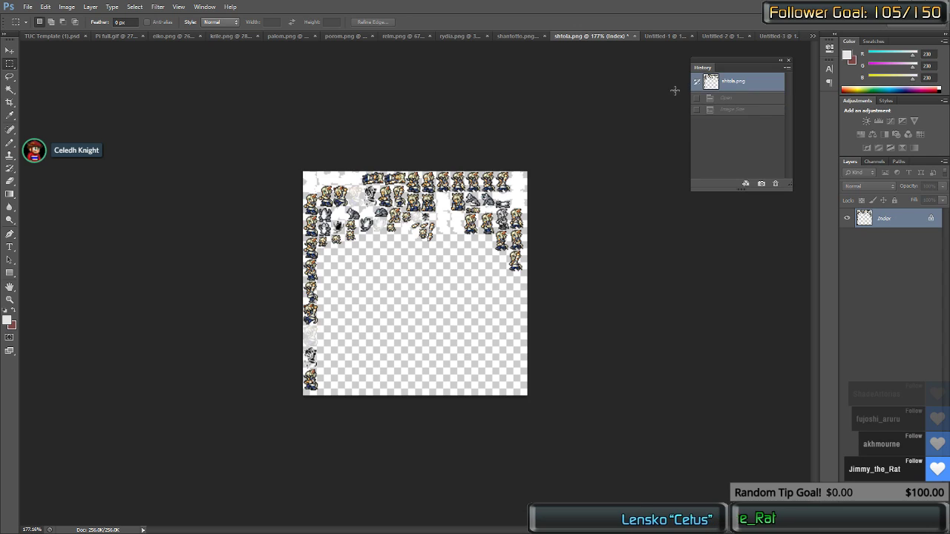
# Step: Enlarge the shtola.png sheet to 200 percent in width and height, changing the resampling method from Bicubic Automatic
pyautogui.click(67, 6)
pyautogui.click(84, 77)
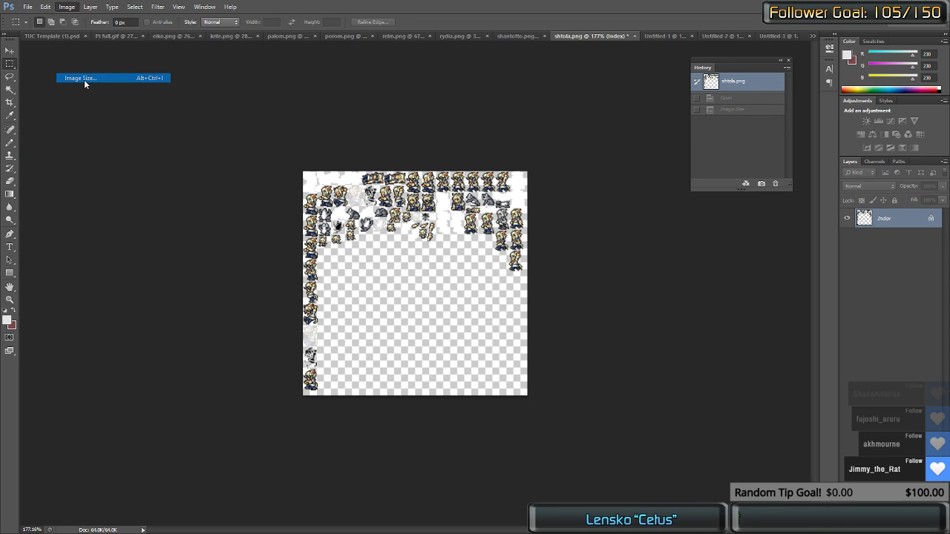
pyautogui.write('200')
pyautogui.press('Tab')
pyautogui.press('p')
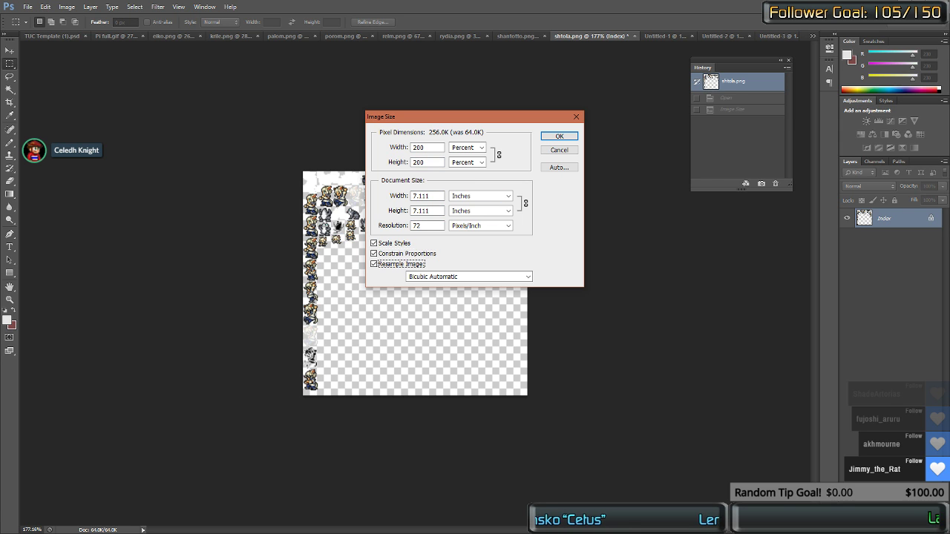
pyautogui.press('Tab')
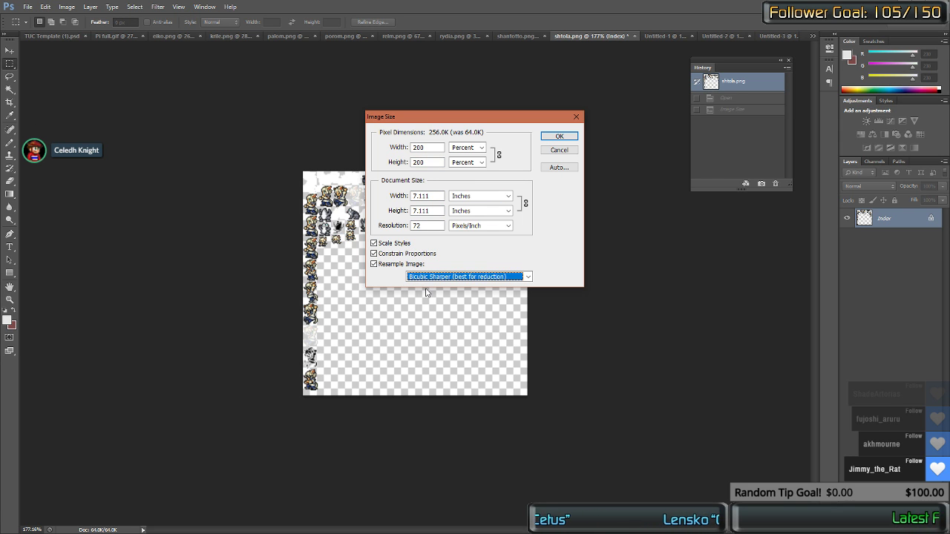
pyautogui.press('Return')
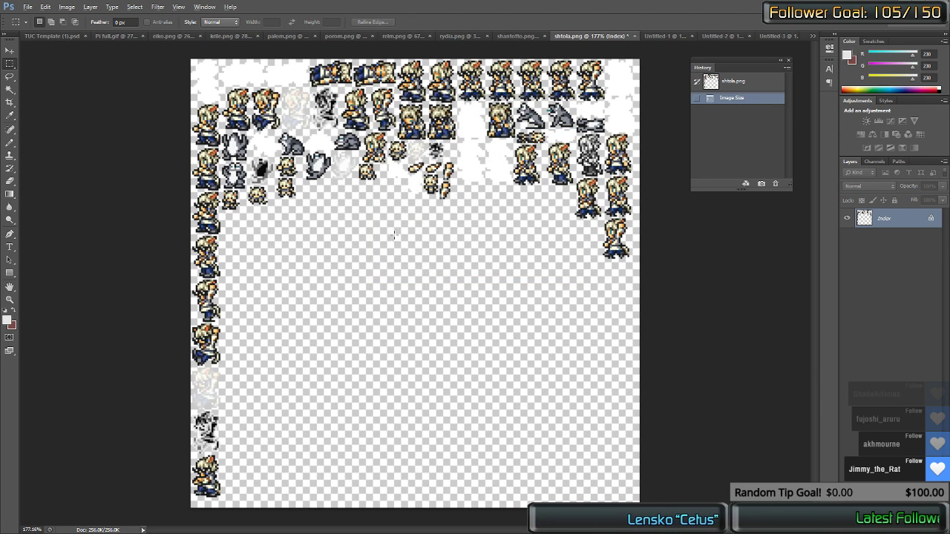
# Step: Look over the enlarged poses and select the standing sprite immediately beside the grey silhouette pose
pyautogui.scroll(3, 394, 235)
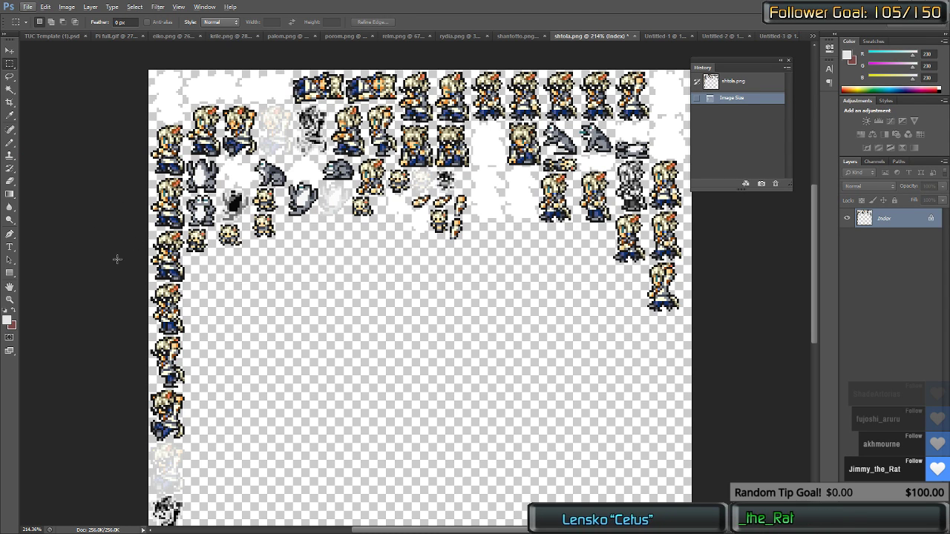
pyautogui.scroll(-5, 117, 259)
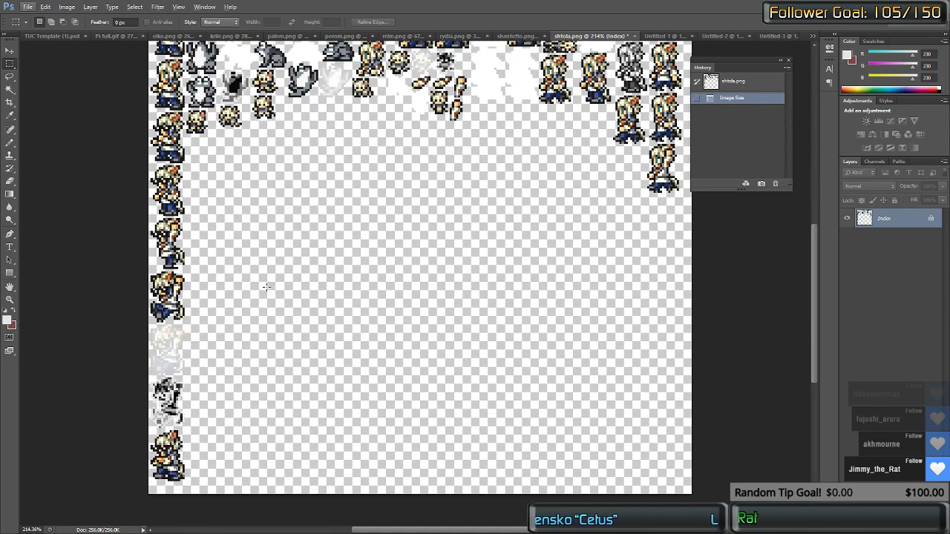
pyautogui.scroll(3, 393, 300)
pyautogui.scroll(3, 523, 271)
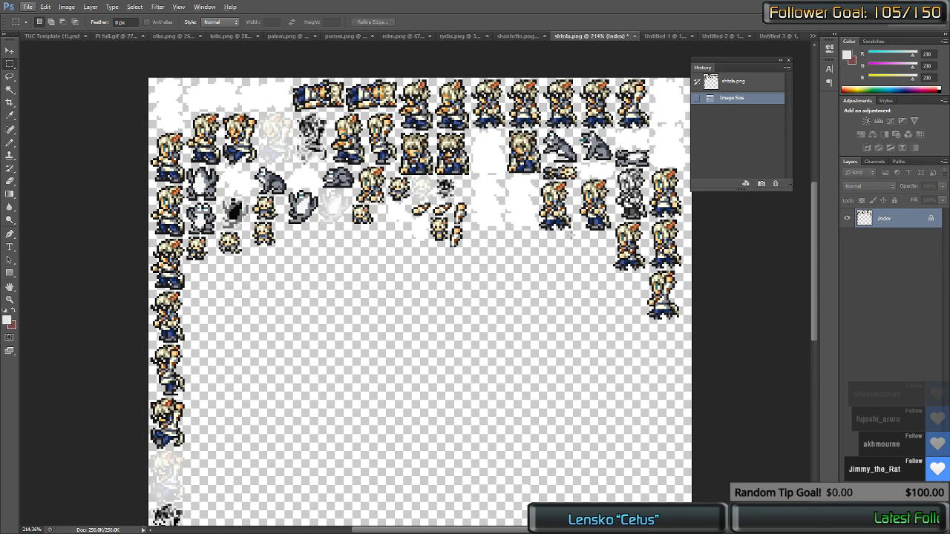
pyautogui.moveTo(578, 233); pyautogui.dragTo(616, 158)
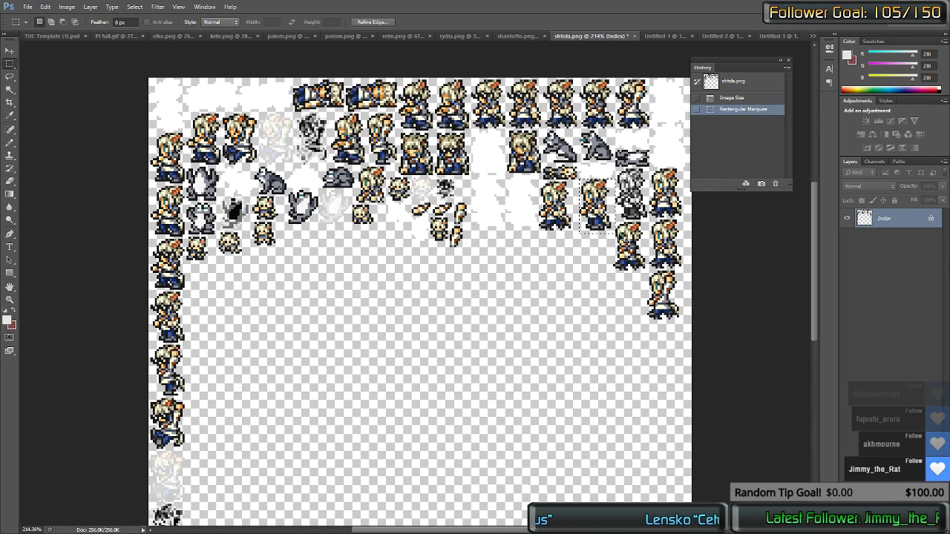
# Step: Switch to TUC Template, paste the selected sprite and move it over the blonde sprite at the end of the line
pyautogui.hotkey('ctrl', 'Tab')
pyautogui.hotkey('ctrl', 'Tab')
pyautogui.hotkey('ctrl', 'Tab')
pyautogui.hotkey('ctrl', 'Tab')
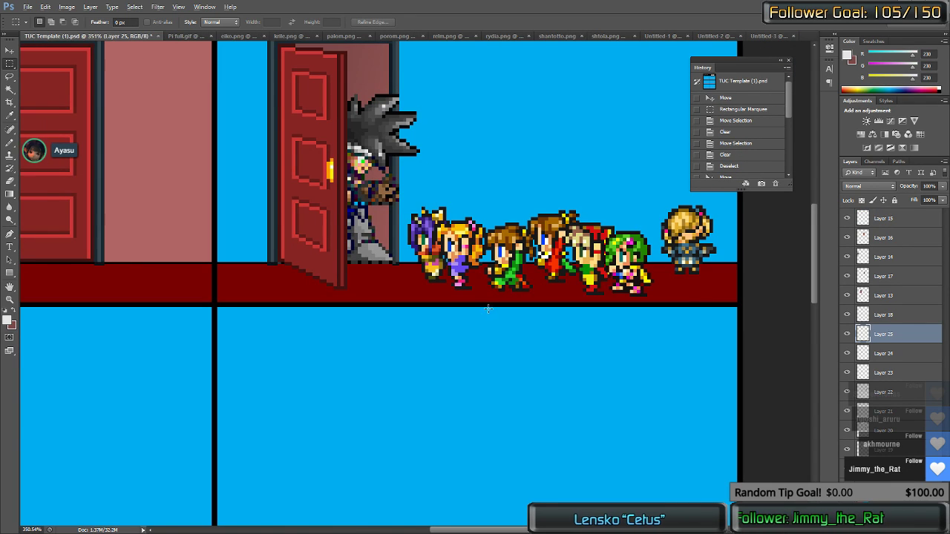
pyautogui.scroll(-3, 488, 308)
pyautogui.hotkey('ctrl', 'v')
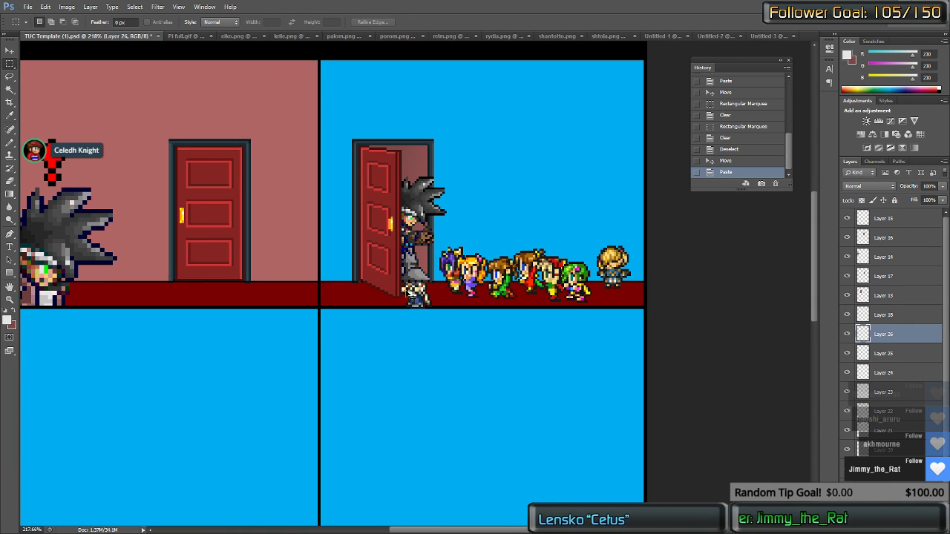
pyautogui.moveTo(413, 294); pyautogui.dragTo(621, 273)
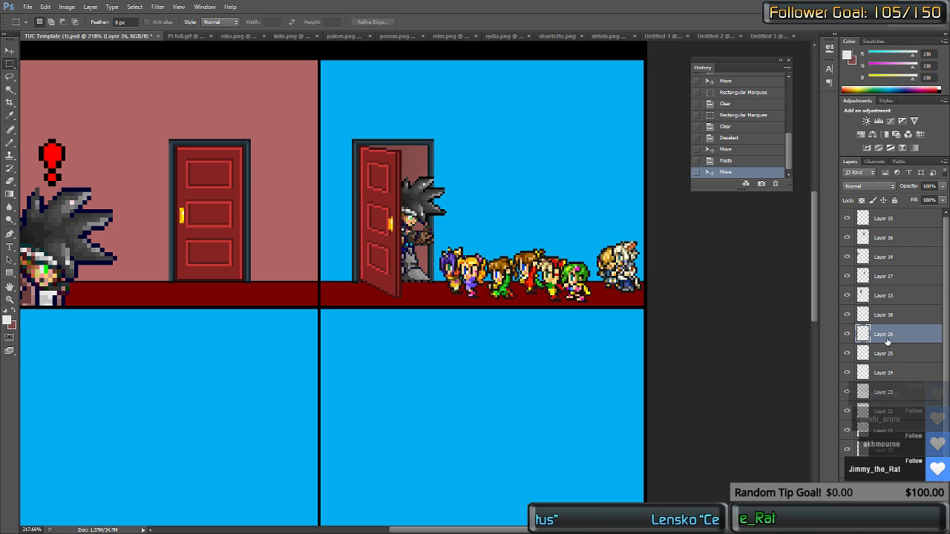
# Step: Send the pale-haired sprite's layer behind the blonde sprite and reposition both so the blonde one stands in front on the red floor
pyautogui.hotkey('ctrl', 'shift', '[')
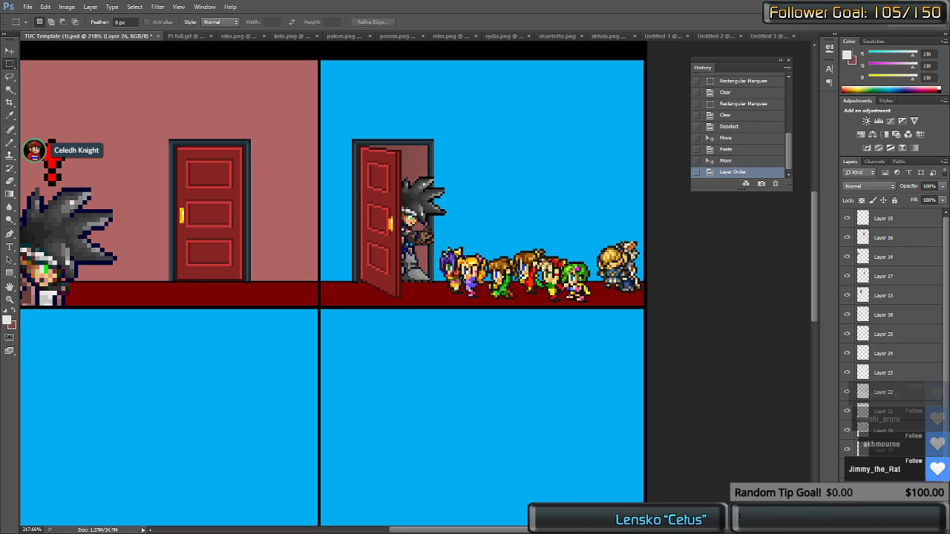
pyautogui.press('v')
pyautogui.keyDown('ctrl'); pyautogui.click(611, 271); pyautogui.keyUp('ctrl')
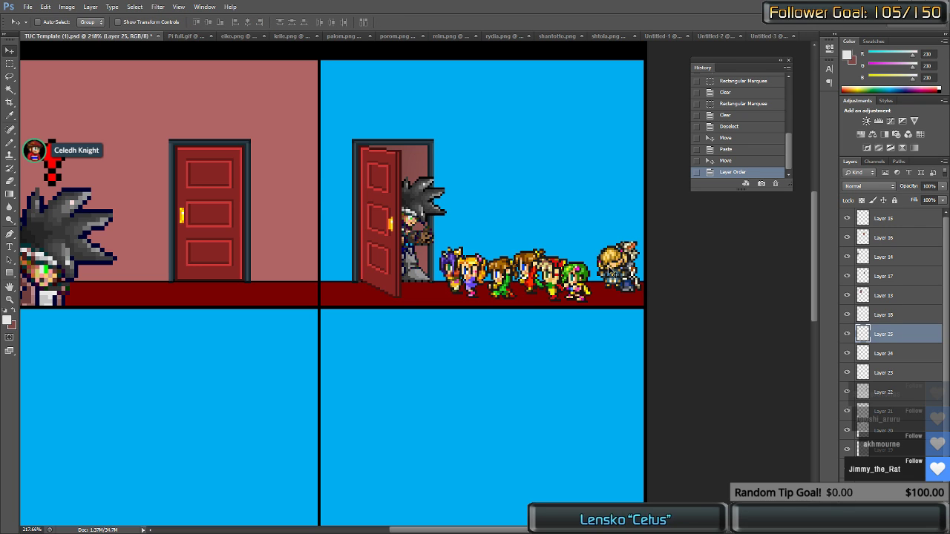
pyautogui.moveTo(611, 269); pyautogui.dragTo(640, 229)
pyautogui.keyDown('ctrl'); pyautogui.click(627, 258); pyautogui.keyUp('ctrl')
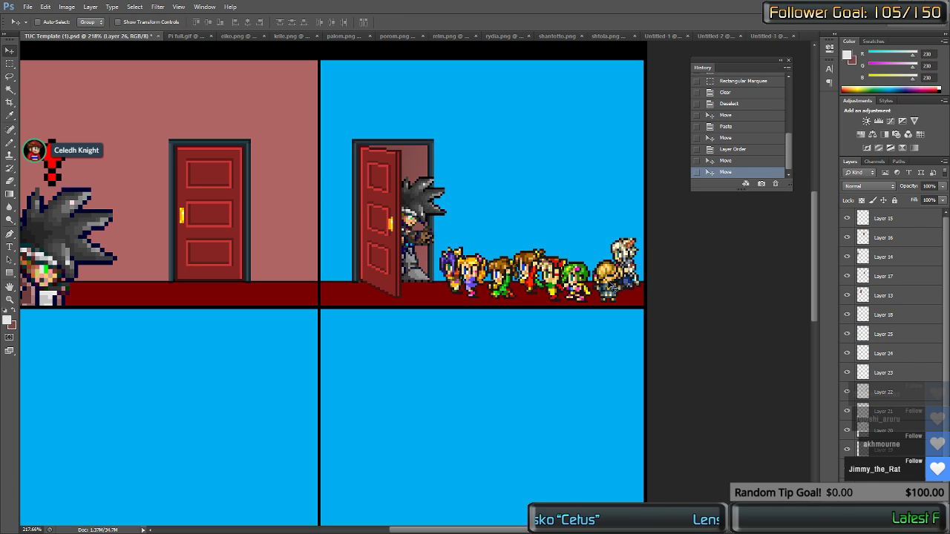
pyautogui.keyDown('ctrl'); pyautogui.click(610, 282); pyautogui.keyUp('ctrl')
pyautogui.moveTo(609, 283); pyautogui.dragTo(619, 283)
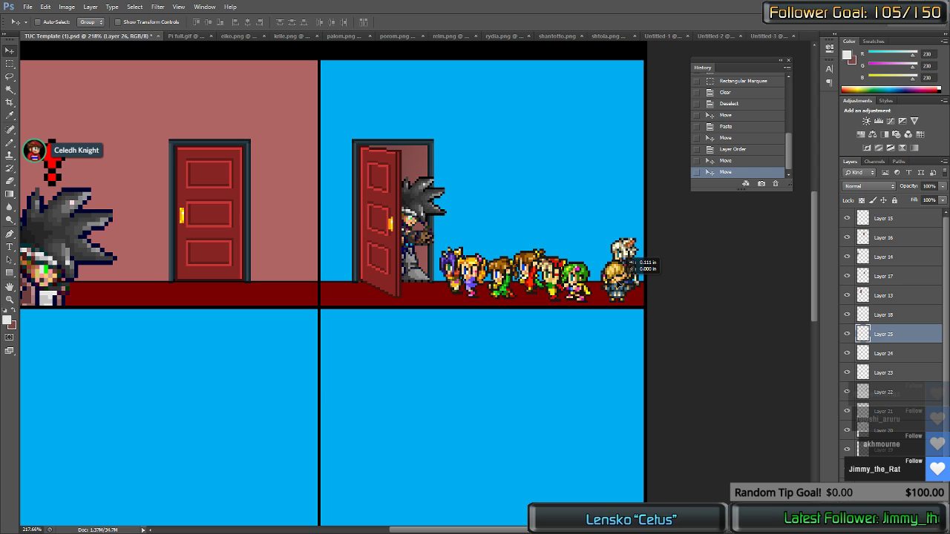
pyautogui.moveTo(633, 252); pyautogui.dragTo(627, 250)
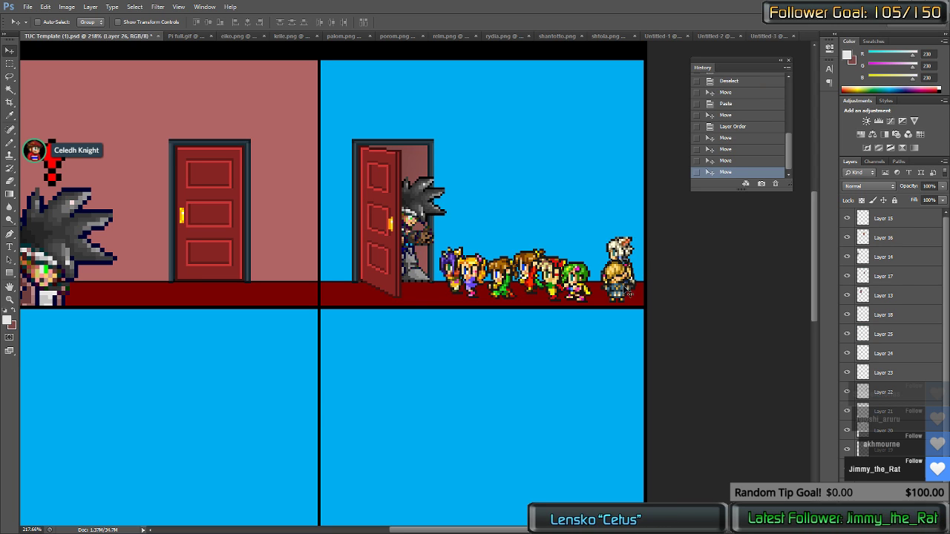
# Step: Move the small blonde sprite to the second panel's outer border, clear the part past the border, deselect, and nudge the sprite
pyautogui.keyDown('ctrl'); pyautogui.click(626, 294); pyautogui.keyUp('ctrl')
pyautogui.moveTo(627, 295); pyautogui.dragTo(644, 267)
pyautogui.press('m')
pyautogui.moveTo(645, 371); pyautogui.dragTo(643, 220)
pyautogui.press('Delete')
pyautogui.hotkey('ctrl', 'd')
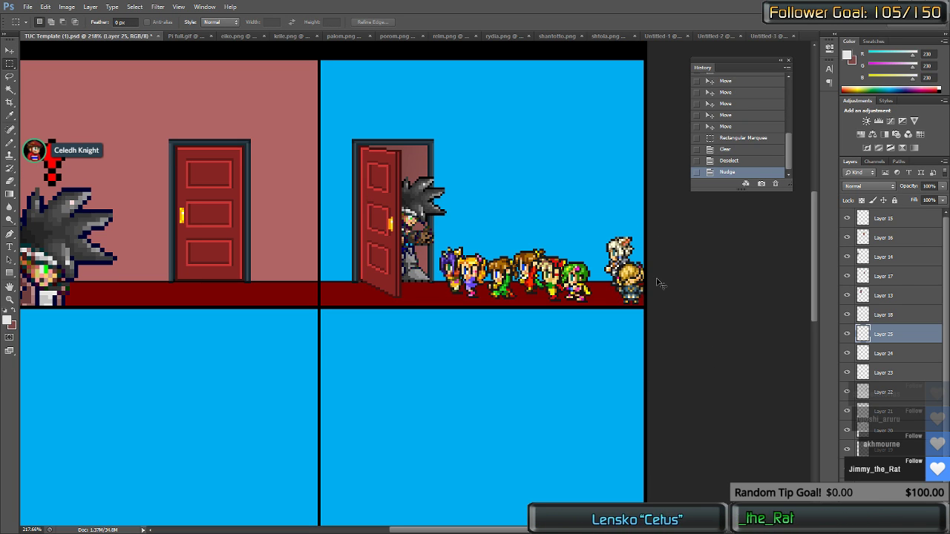
# Step: Try to fill the second panel's blue background with red on Layer 12 using the Paint Bucket
pyautogui.scroll(-1, 498, 301)
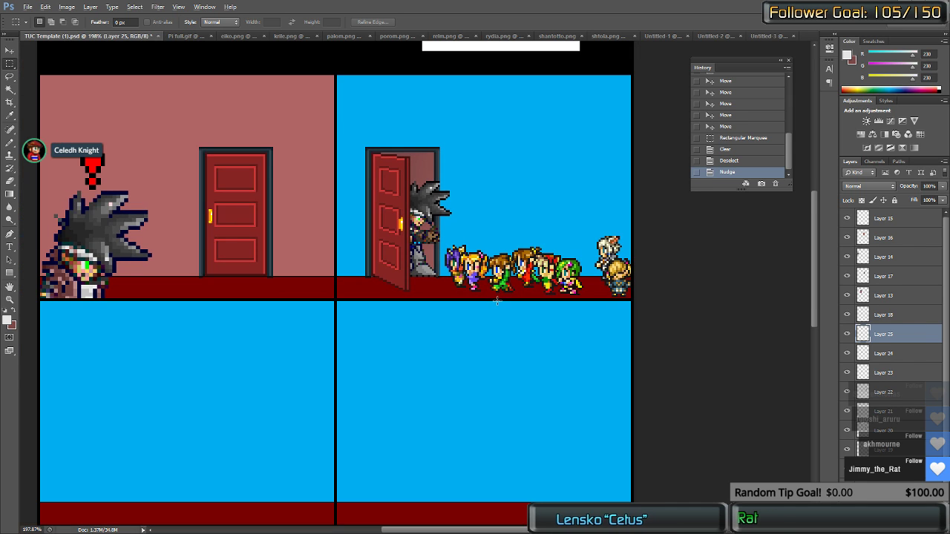
pyautogui.press('g')
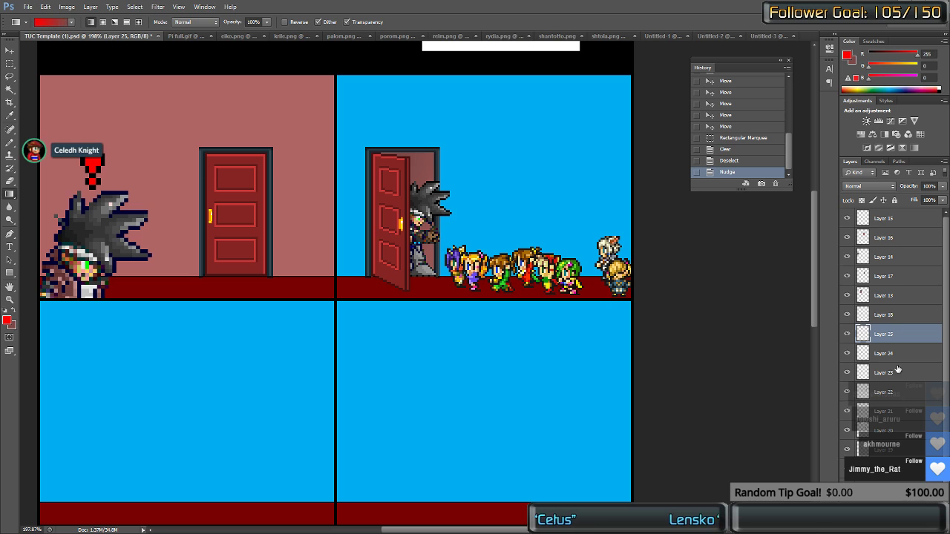
pyautogui.scroll(-1, 882, 431)
pyautogui.click(887, 475)
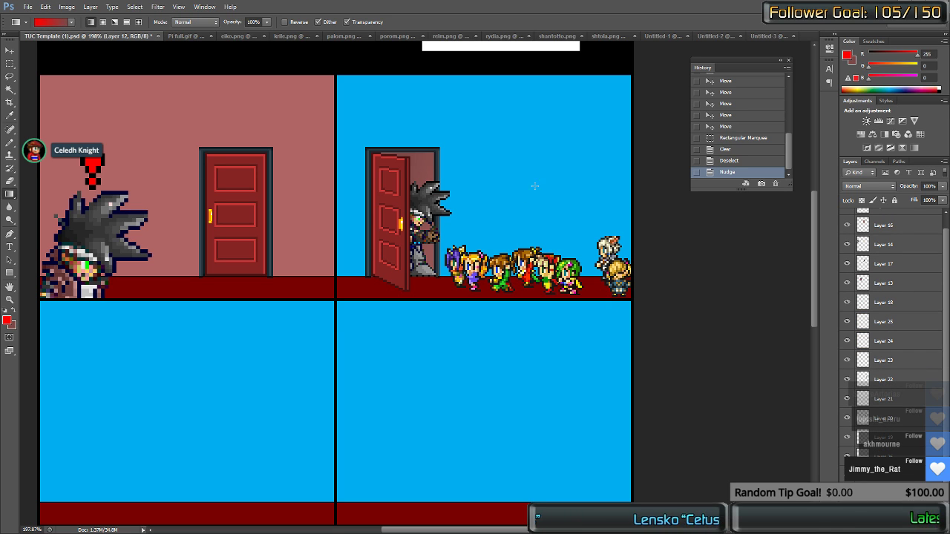
pyautogui.click(10, 194)
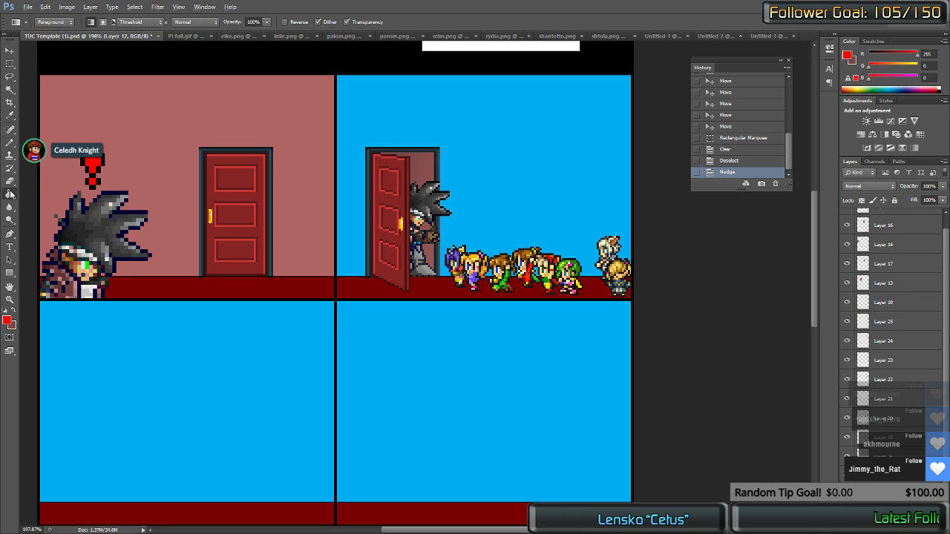
pyautogui.click(519, 147)
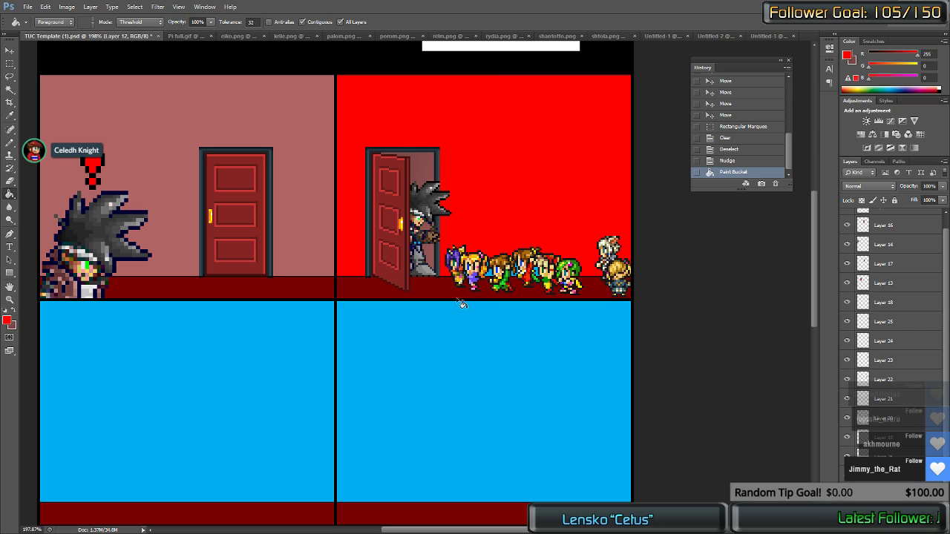
pyautogui.hotkey('ctrl', 'z')
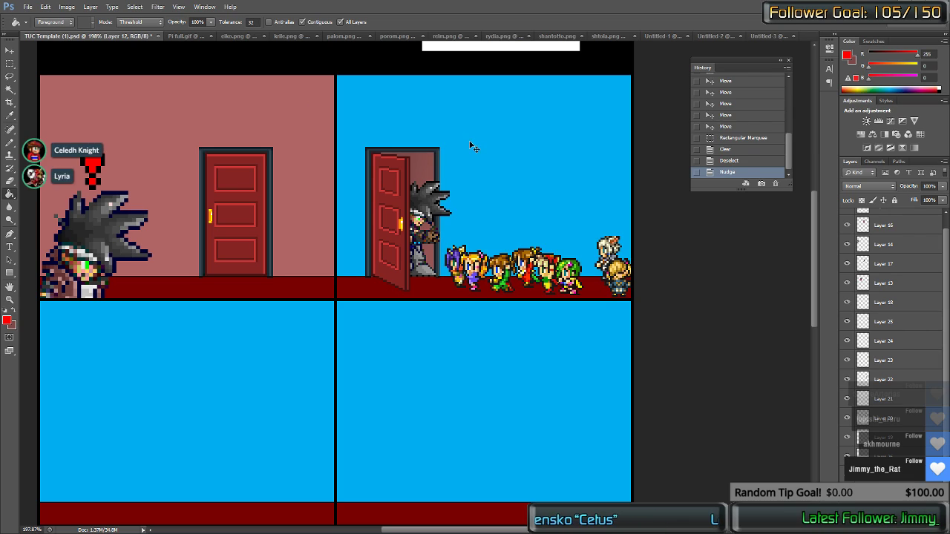
# Step: Switch to the Untitled-1 house sheet and bring its stone texture swatches into view
pyautogui.hotkey('ctrl', 'shift', 'Tab')
pyautogui.hotkey('ctrl', 'shift', 'Tab')
pyautogui.hotkey('ctrl', 'shift', 'Tab')
pyautogui.hotkey('ctrl', 'shift', 'Tab')
pyautogui.hotkey('ctrl', 'shift', 'Tab')
pyautogui.hotkey('ctrl', 'shift', 'Tab')
pyautogui.hotkey('ctrl', 'shift', 'Tab')
pyautogui.hotkey('ctrl', 'shift', 'Tab')
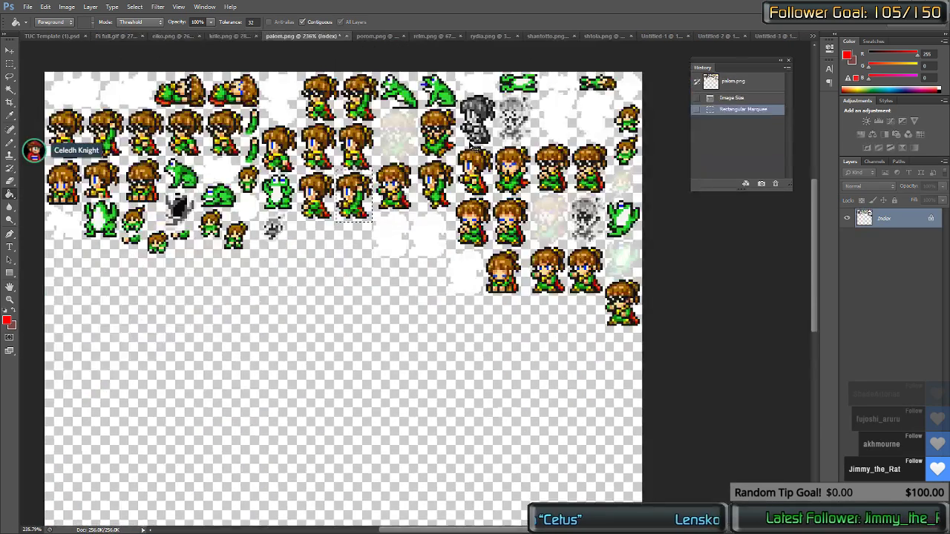
pyautogui.hotkey('ctrl', 'shift', 'Tab')
pyautogui.hotkey('ctrl', 'shift', 'Tab')
pyautogui.hotkey('ctrl', 'shift', 'Tab')
pyautogui.hotkey('ctrl', 'shift', 'Tab')
pyautogui.hotkey('ctrl', 'shift', 'Tab')
pyautogui.hotkey('ctrl', 'shift', 'Tab')
pyautogui.hotkey('ctrl', 'shift', 'Tab')
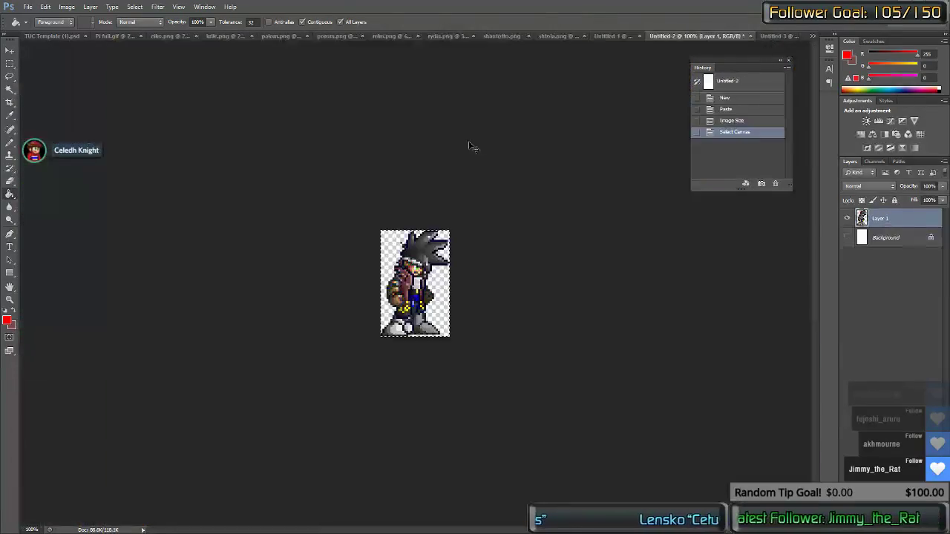
pyautogui.hotkey('ctrl', 'shift', 'Tab')
pyautogui.scroll(-3, 469, 147)
pyautogui.hscroll(3, 528, 184)
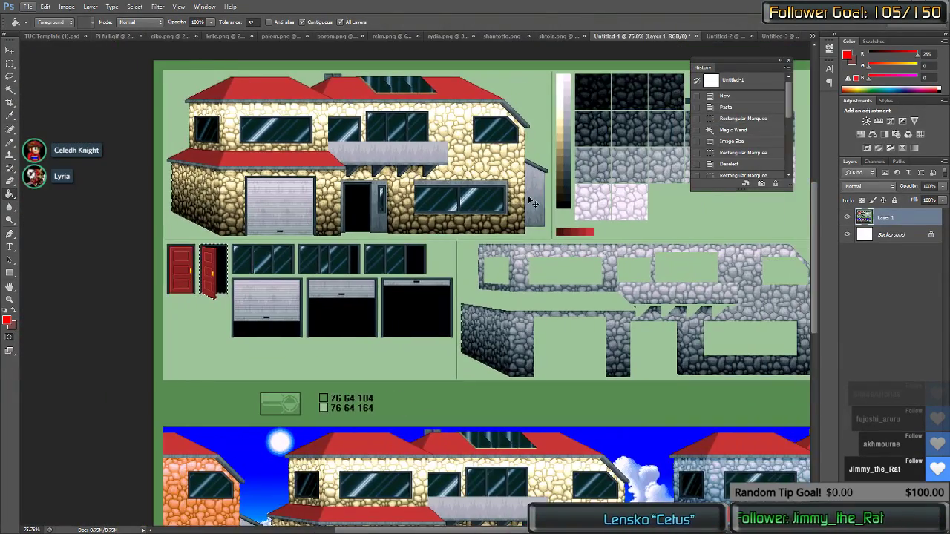
pyautogui.hscroll(3, 533, 187)
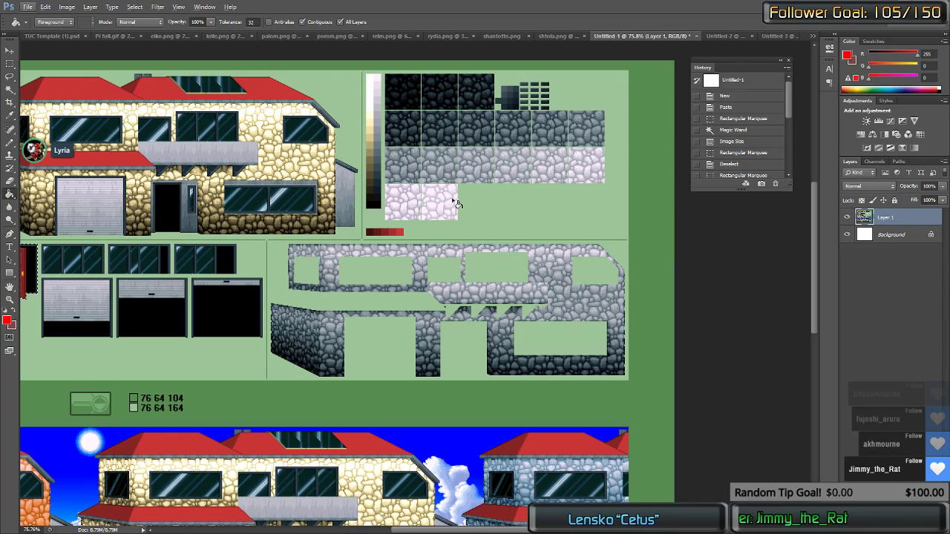
# Step: Select the second pale stone swatch in the lowest row and trim the green surroundings from the selection with the Magic Wand
pyautogui.press('m')
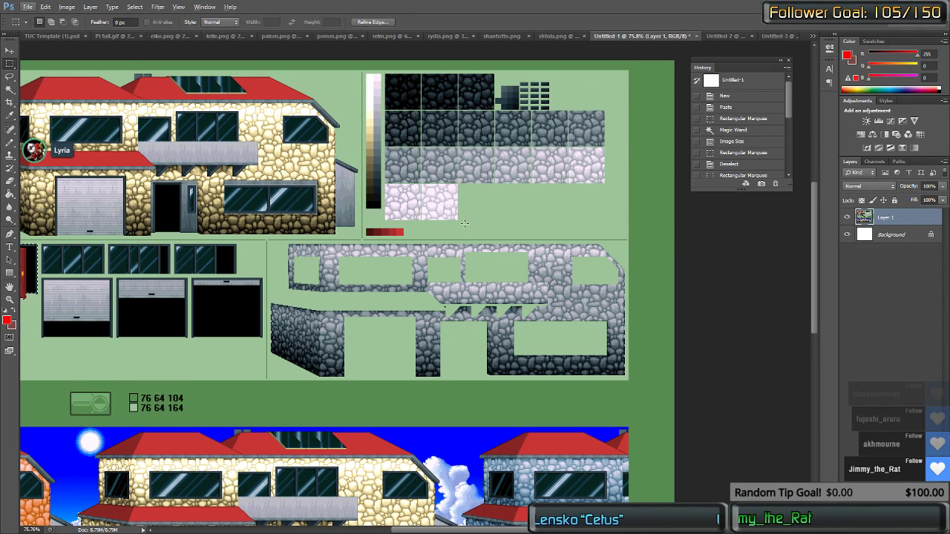
pyautogui.scroll(1, 464, 223)
pyautogui.scroll(4, 465, 241)
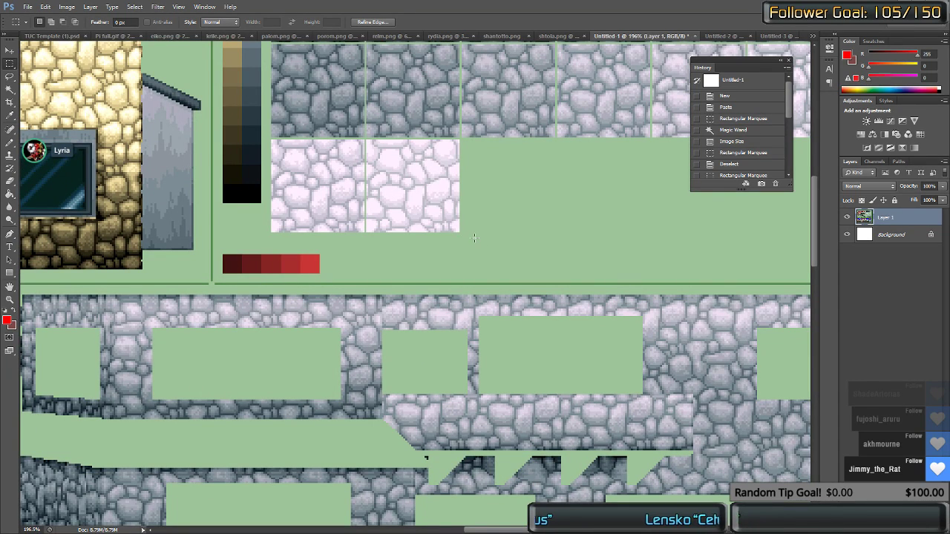
pyautogui.moveTo(468, 238); pyautogui.dragTo(365, 135)
pyautogui.scroll(4, 370, 152)
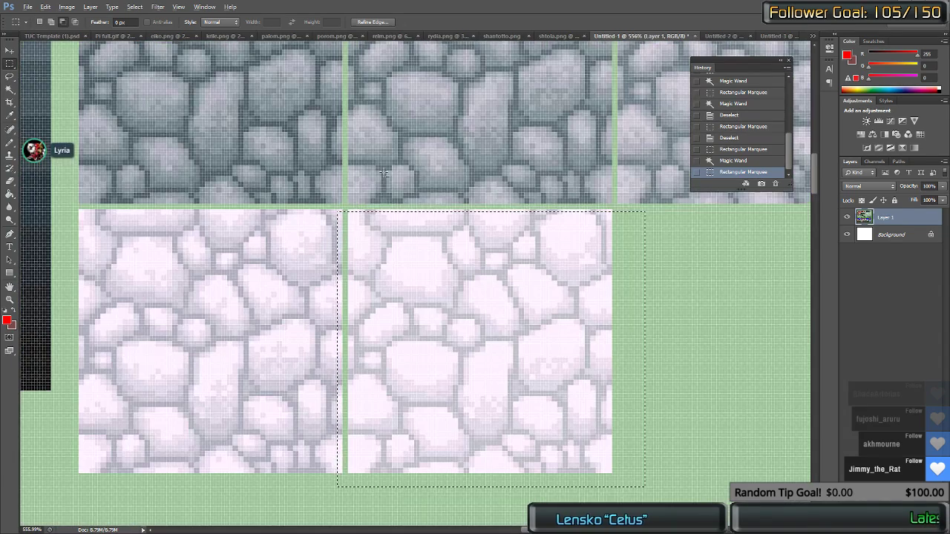
pyautogui.moveTo(414, 250); pyautogui.dragTo(428, 251)
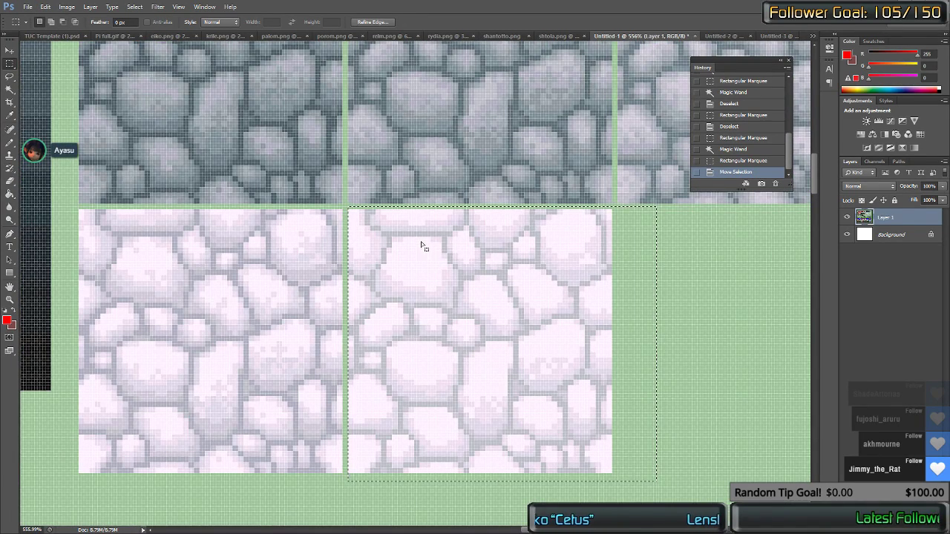
pyautogui.press('w')
pyautogui.click(614, 271)
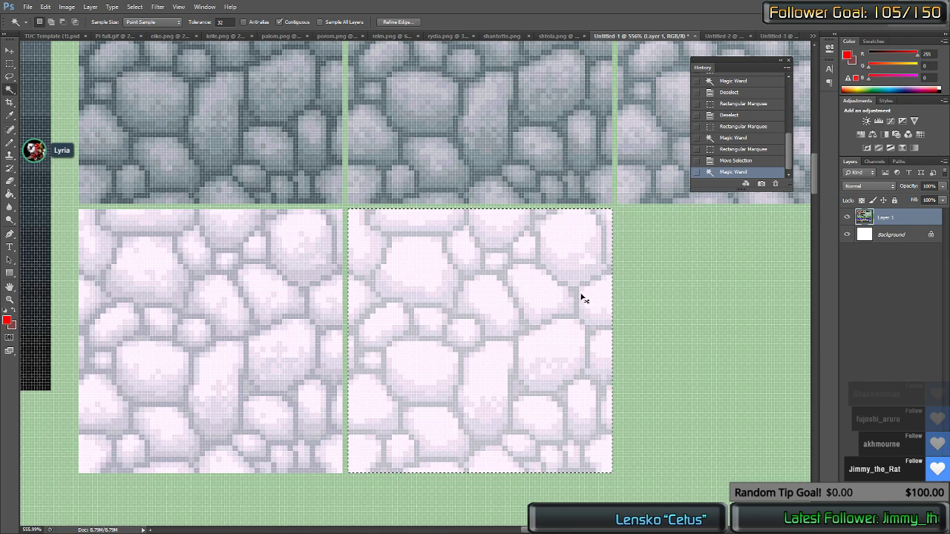
# Step: Copy the selected pale stone swatch and paste it into a new document sized to match
pyautogui.hotkey('ctrl', 'c')
pyautogui.hotkey('ctrl', 'n')
pyautogui.press('Return')
pyautogui.hotkey('ctrl', 'v')
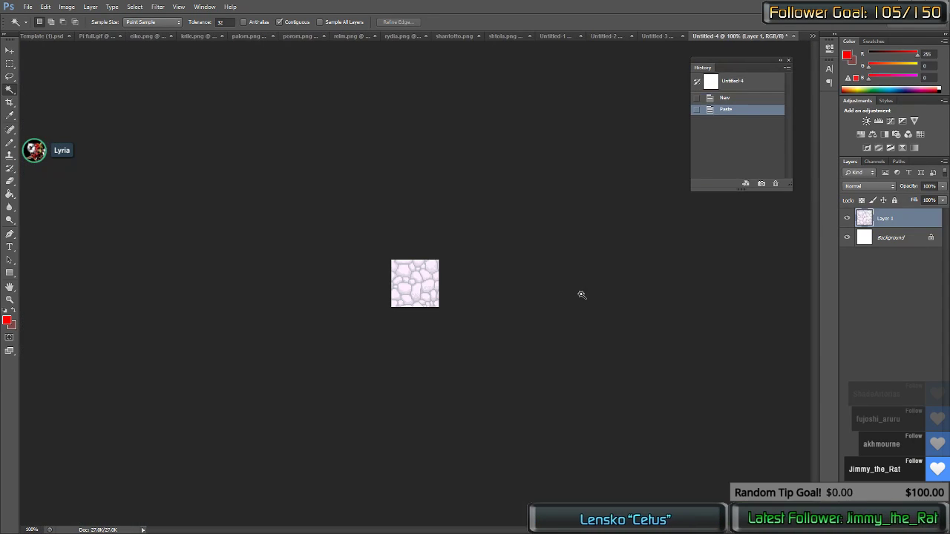
pyautogui.click(161, 22)
pyautogui.click(163, 24)
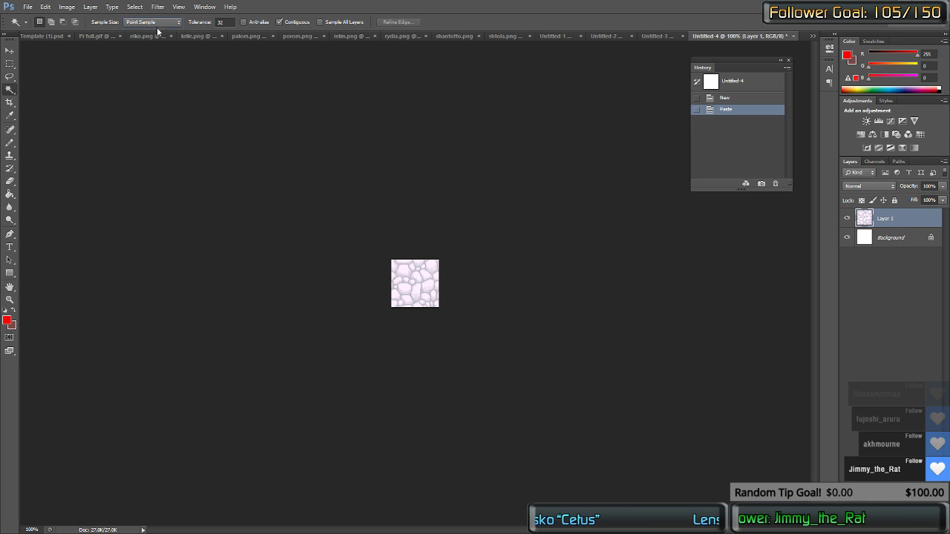
pyautogui.click(404, 260)
pyautogui.hotkey('ctrl', 'd')
pyautogui.press('g')
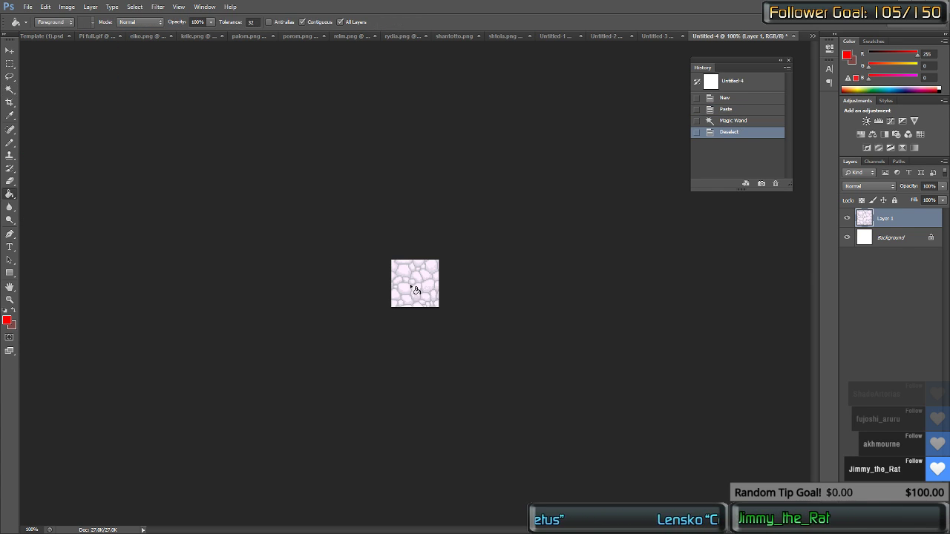
# Step: Set the Paint Bucket's blend mode to Color and try tinting the pale stone texture with red
pyautogui.click(138, 22)
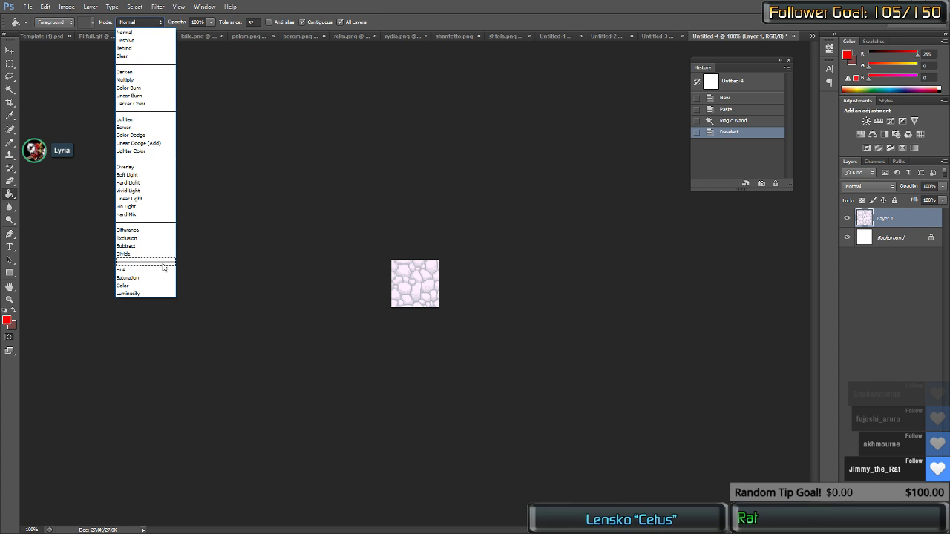
pyautogui.click(144, 285)
pyautogui.click(405, 290)
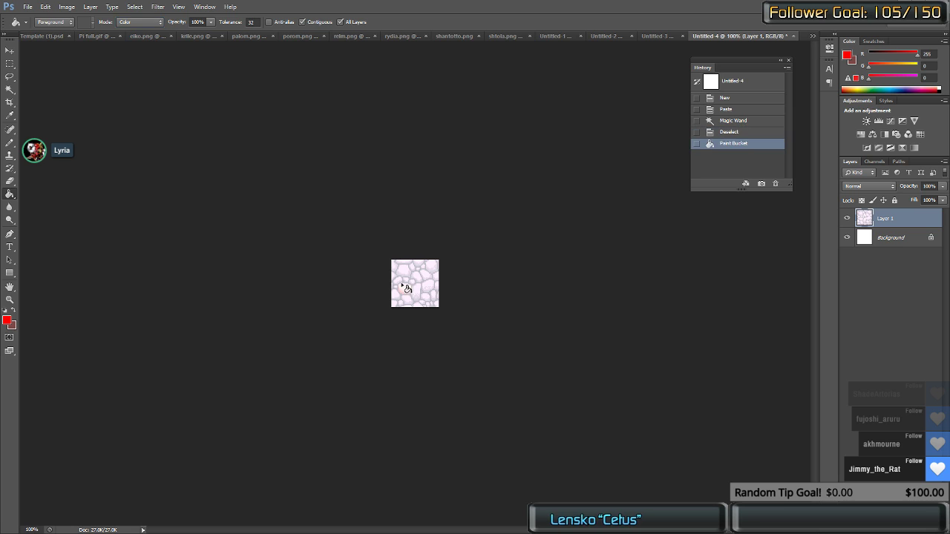
pyautogui.hotkey('ctrl', 'z')
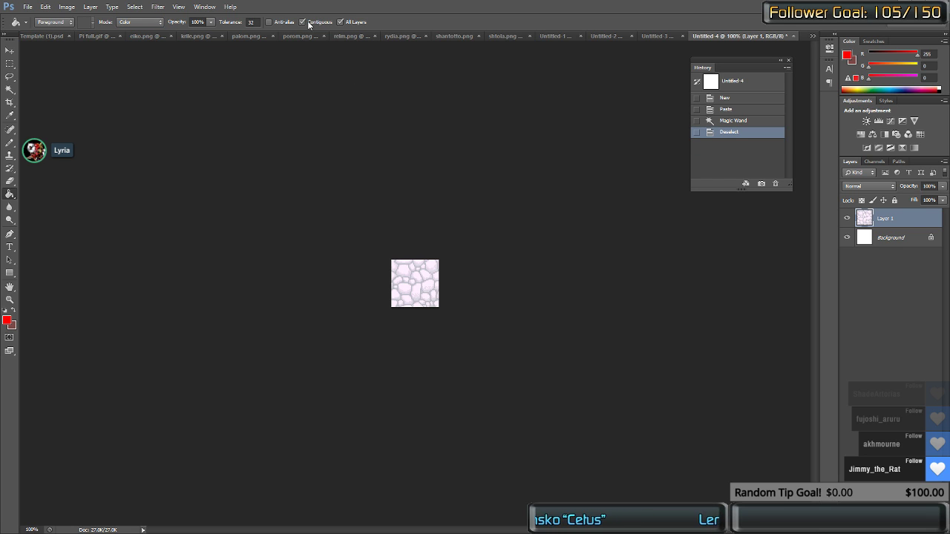
# Step: Turn off Contiguous for the Paint Bucket and tint the mortar and stones of the pale texture red
pyautogui.click(414, 283)
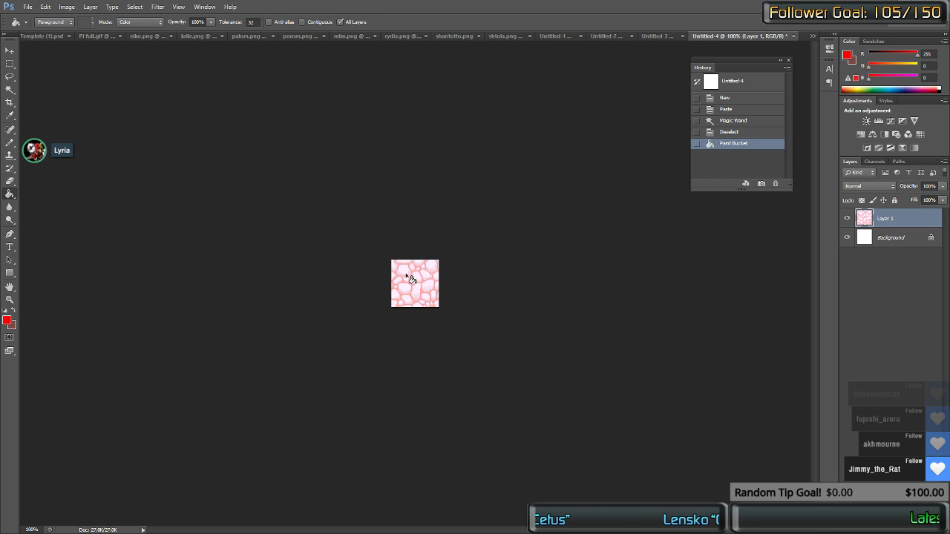
pyautogui.click(406, 274)
pyautogui.scroll(5, 417, 279)
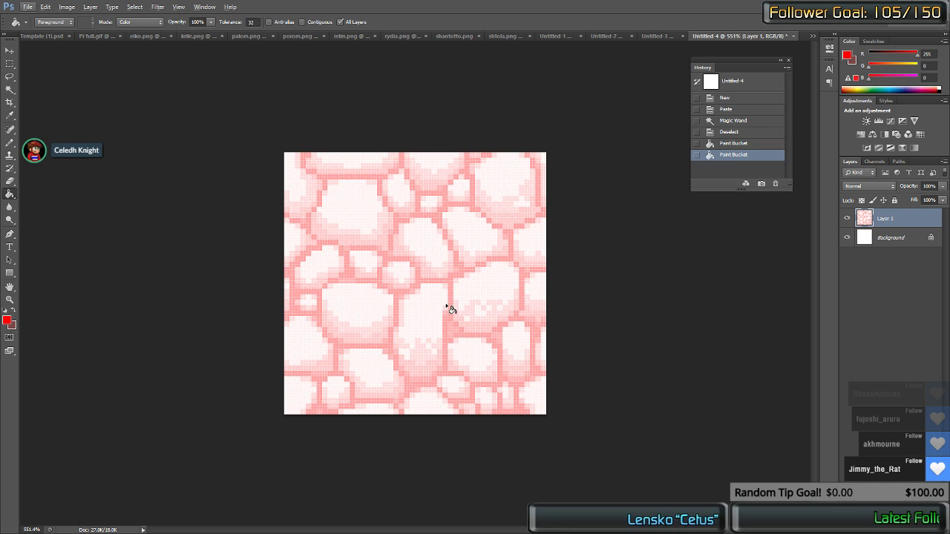
pyautogui.click(447, 305)
pyautogui.click(469, 322)
pyautogui.click(435, 354)
pyautogui.click(401, 345)
pyautogui.click(365, 338)
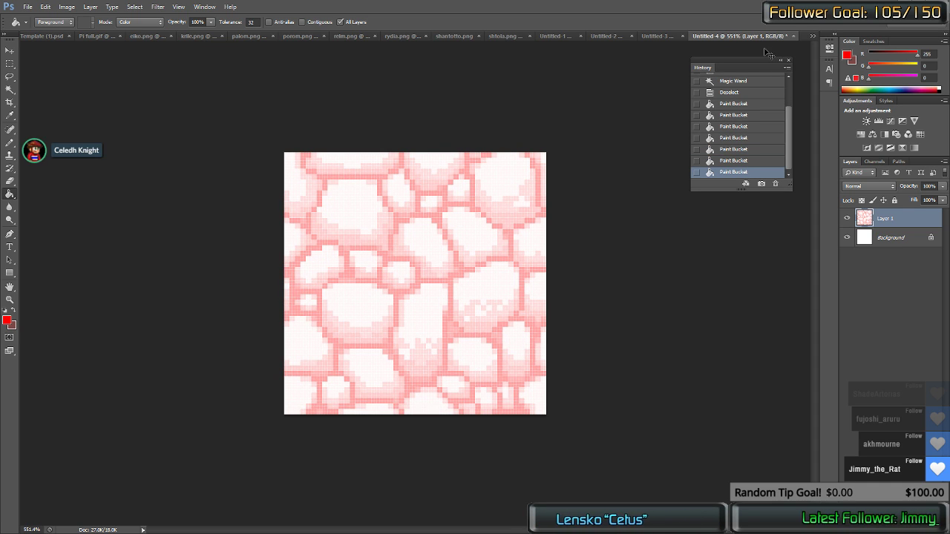
# Step: Switch to the Untitled-1 sheet and marquee the second dark stone swatch in the second row
pyautogui.hotkey('ctrl', 'shift', 'Tab')
pyautogui.hotkey('ctrl', 'shift', 'Tab')
pyautogui.hotkey('ctrl', 'shift', 'Tab')
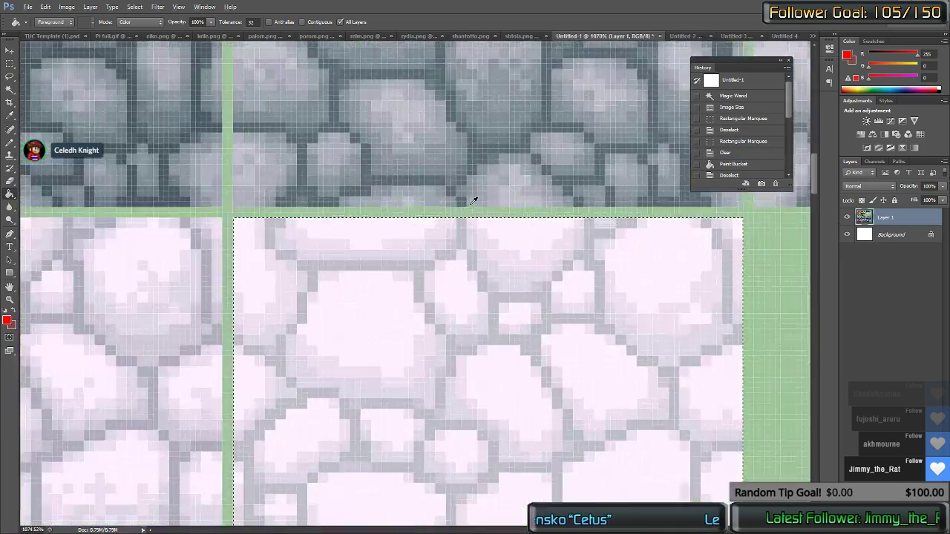
pyautogui.scroll(-8, 474, 201)
pyautogui.scroll(5, 468, 216)
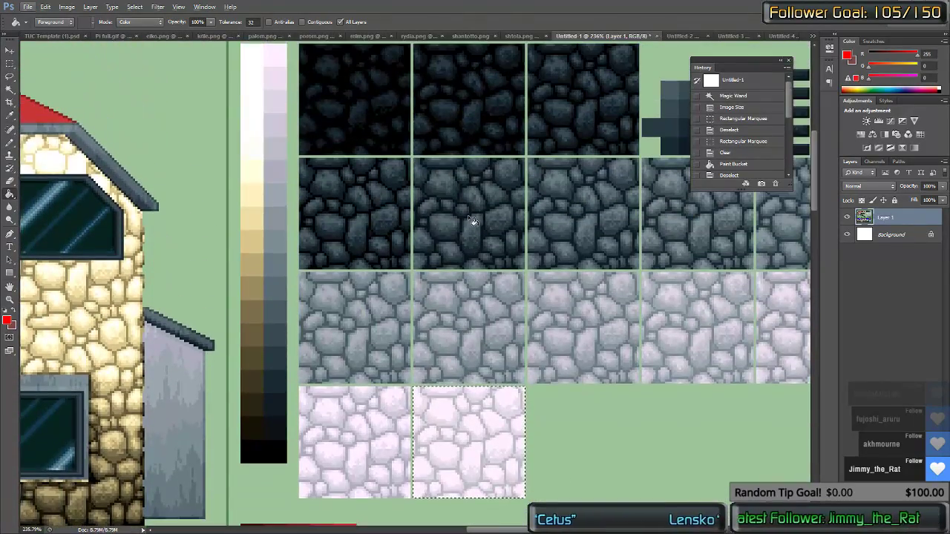
pyautogui.scroll(2, 473, 221)
pyautogui.press('m')
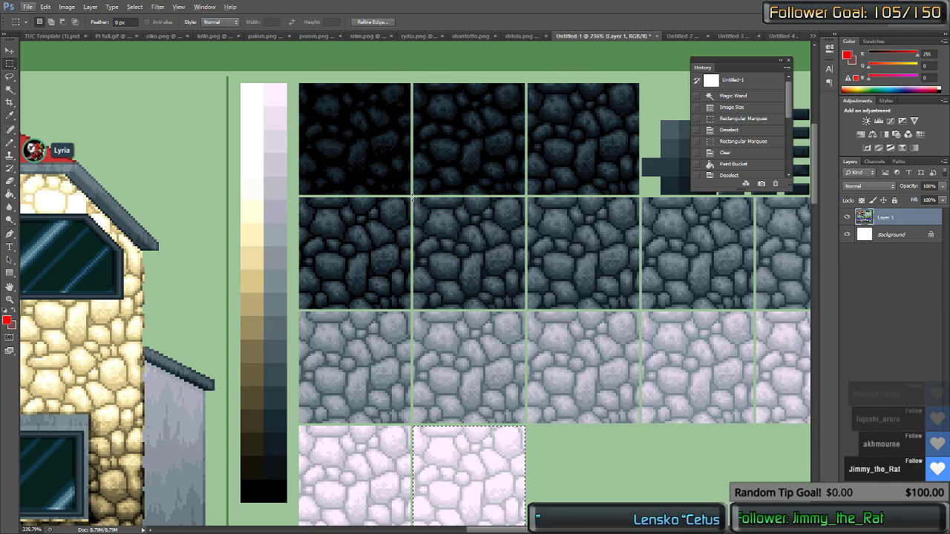
pyautogui.moveTo(412, 197); pyautogui.dragTo(524, 311)
# Step: Trim the green borders from the dark stone swatch selection using the Rectangular Marquee and Magic Wand
pyautogui.scroll(3, 468, 297)
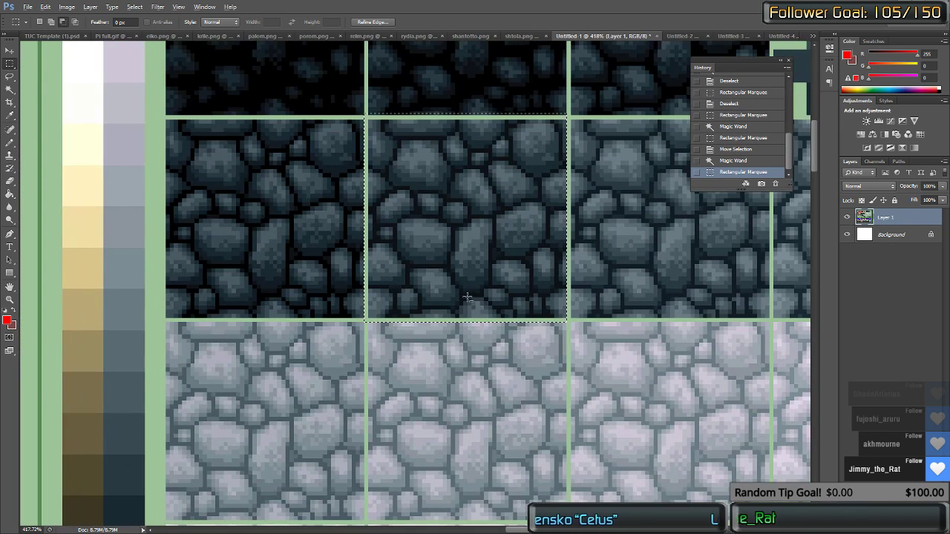
pyautogui.moveTo(348, 93); pyautogui.dragTo(589, 113)
pyautogui.press('w')
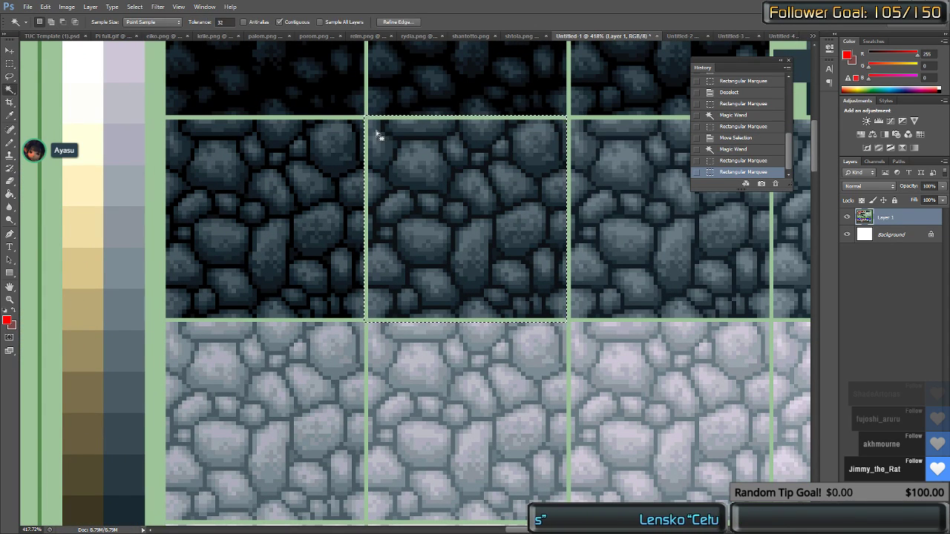
pyautogui.click(375, 124)
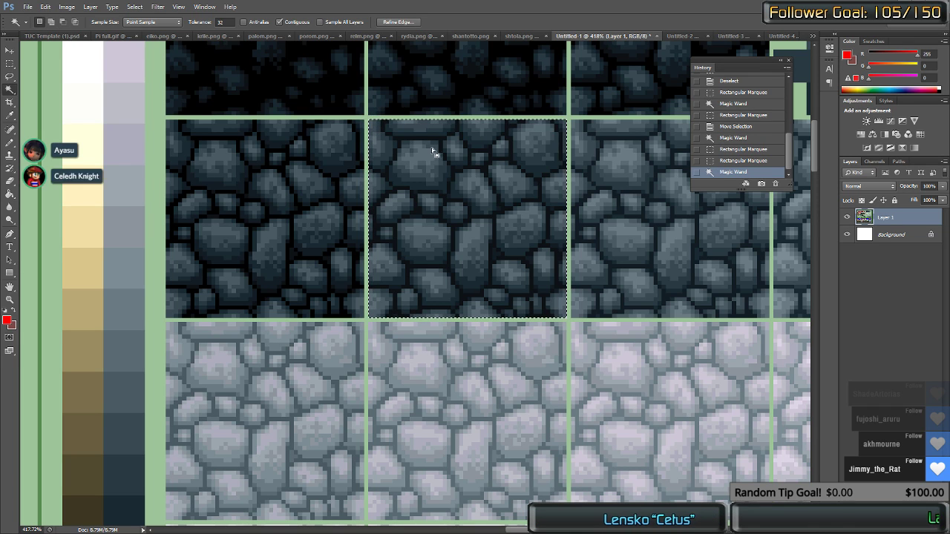
# Step: Copy the dark stone swatch and paste it into Untitled-4 above the pale texture
pyautogui.hotkey('ctrl', 'Tab')
pyautogui.hotkey('ctrl', 'Tab')
pyautogui.hotkey('ctrl', 'Tab')
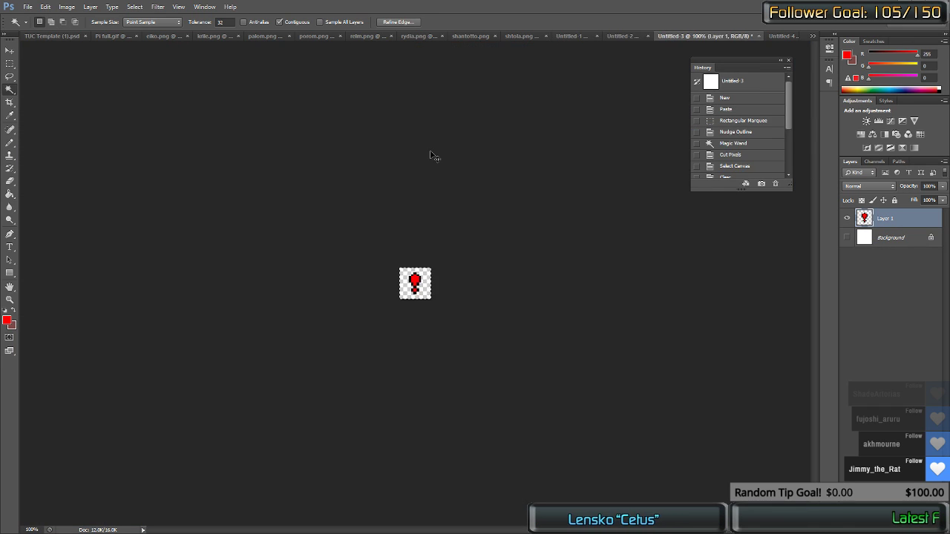
pyautogui.hotkey('ctrl', 'v')
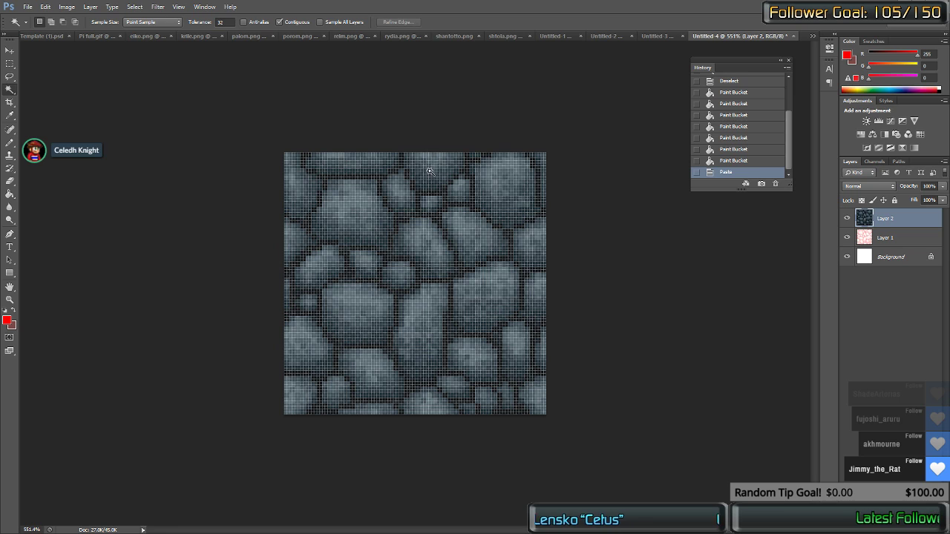
# Step: Tint the pasted dark stone texture red with the Paint Bucket in Color mode
pyautogui.press('g')
pyautogui.click(409, 218)
pyautogui.click(344, 220)
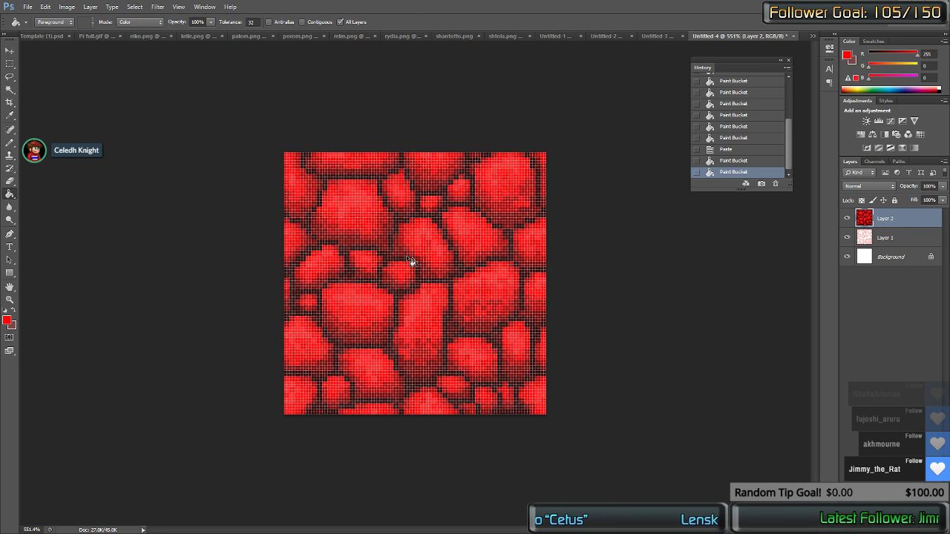
pyautogui.click(497, 339)
pyautogui.click(490, 348)
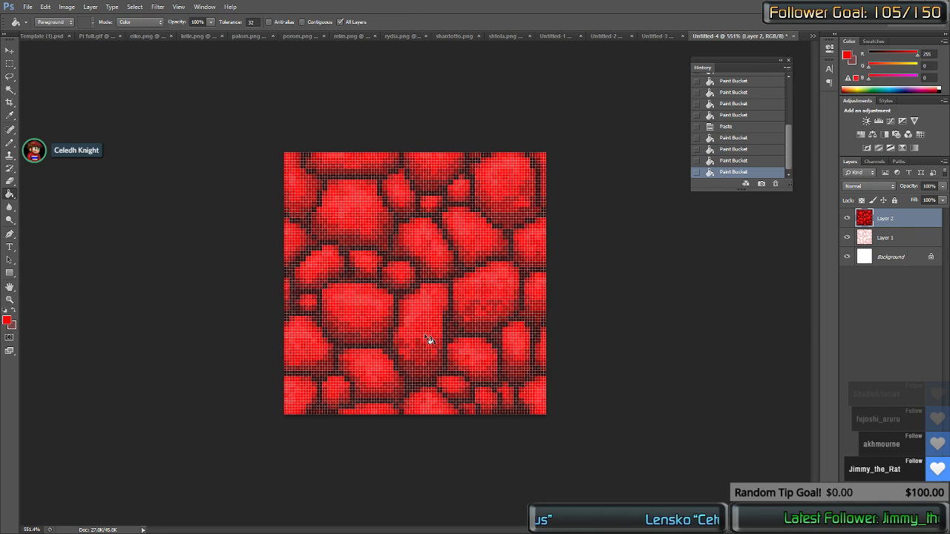
# Step: Copy the red stone texture into the TUC Template page and move it above the children in the second panel
pyautogui.hotkey('ctrl', 'Tab')
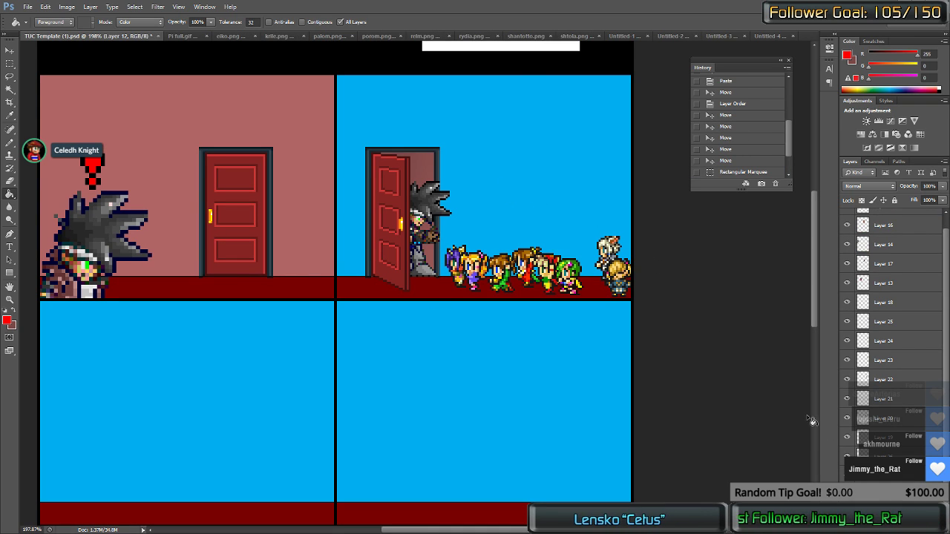
pyautogui.hotkey('ctrl', 'v')
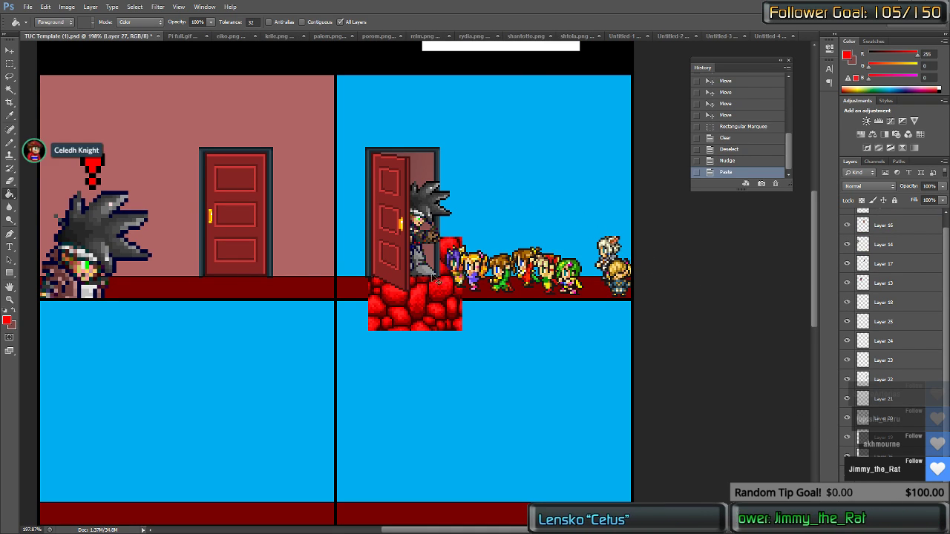
pyautogui.moveTo(423, 313); pyautogui.dragTo(529, 185)
# Step: Pencil over the two stray blue pixels at the doorway character's waist on Layer 17 with the muted wall red
pyautogui.scroll(3, 454, 225)
pyautogui.scroll(2, 453, 224)
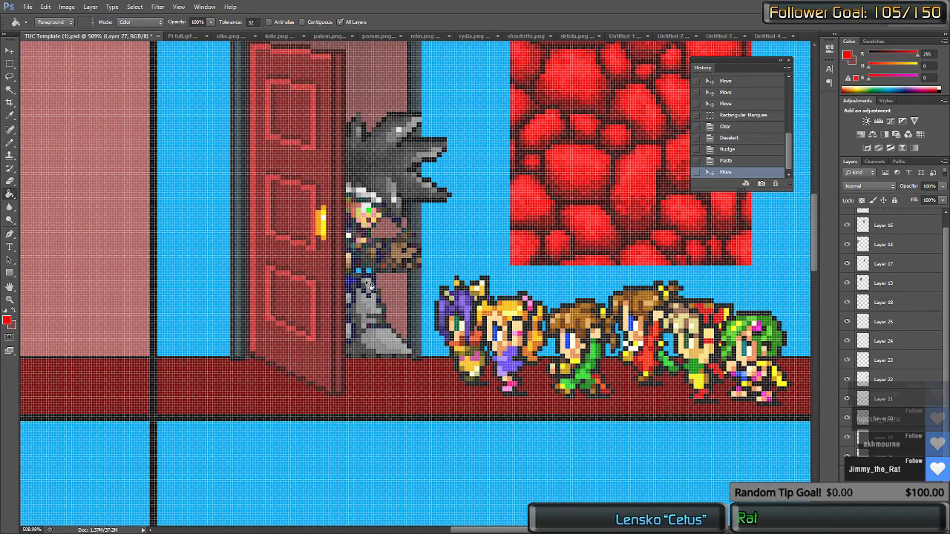
pyautogui.press('v')
pyautogui.keyDown('ctrl'); pyautogui.click(396, 291); pyautogui.keyUp('ctrl')
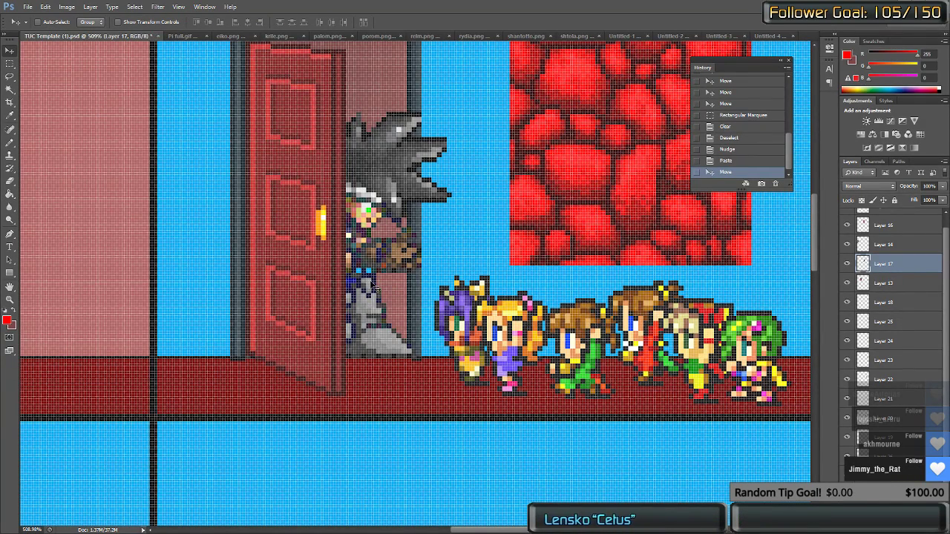
pyautogui.press('b')
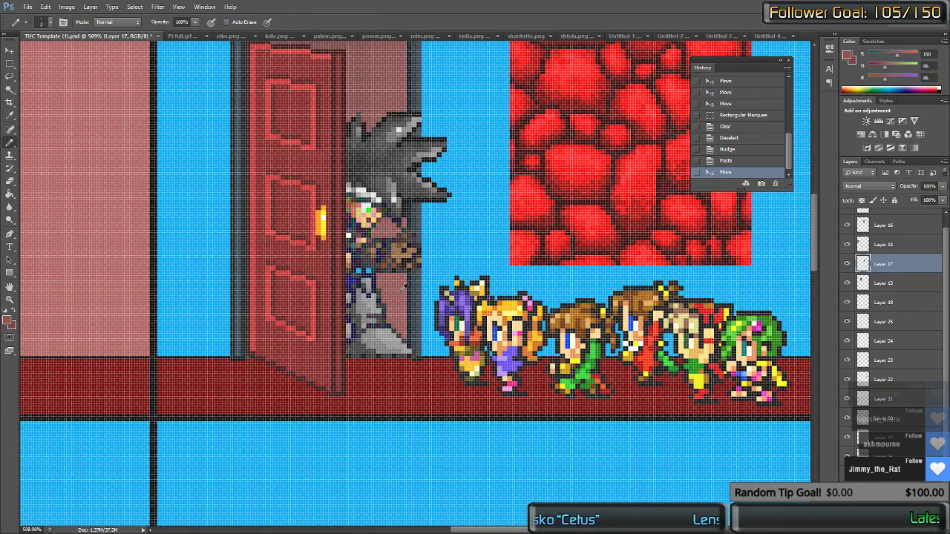
pyautogui.scroll(5, 371, 267)
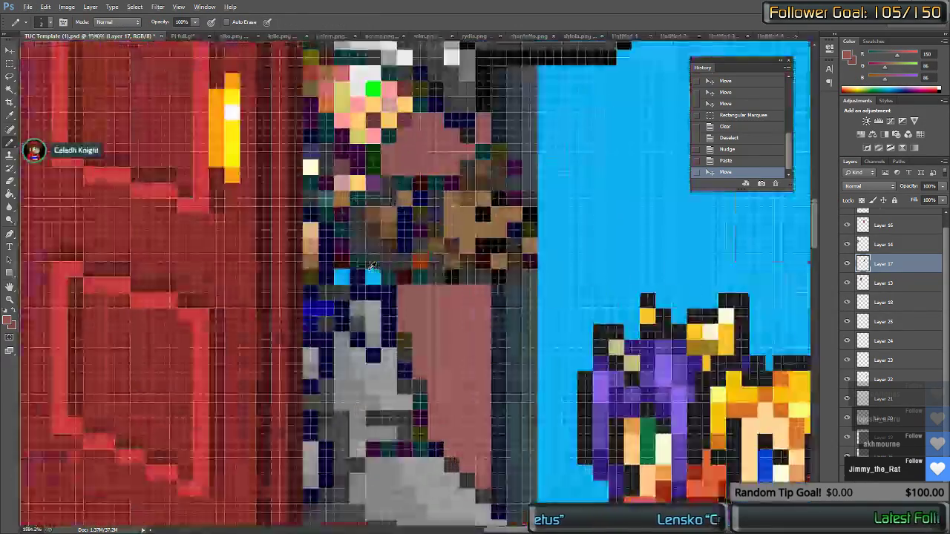
pyautogui.click(374, 281)
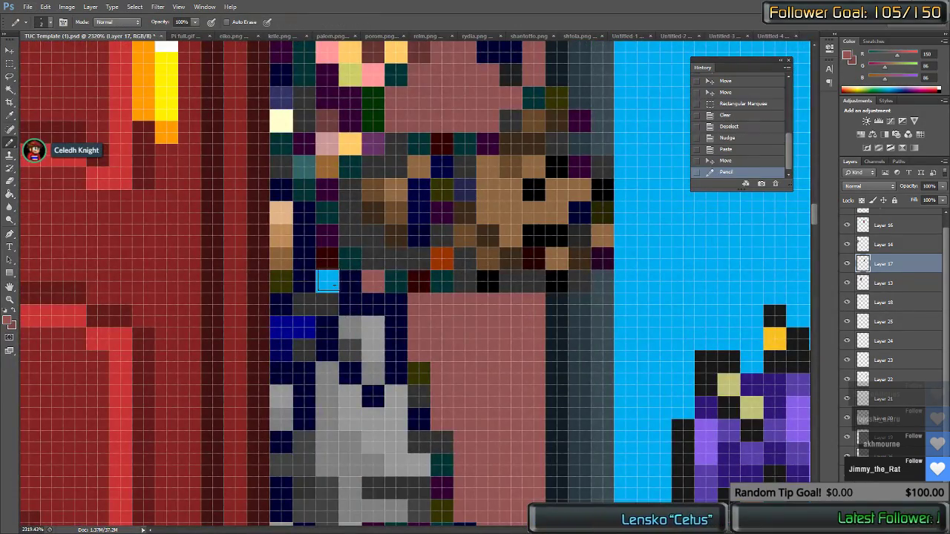
pyautogui.click(328, 280)
pyautogui.scroll(-5, 328, 281)
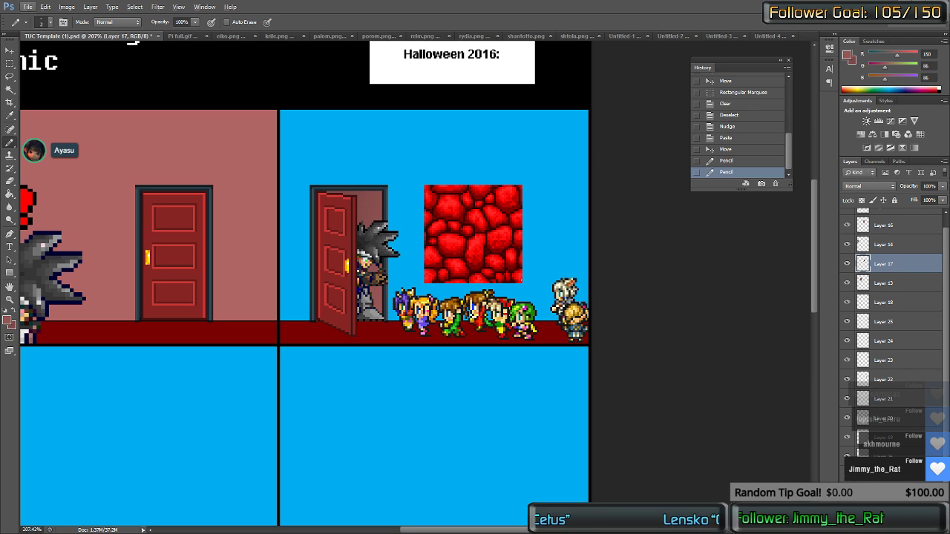
# Step: Move the red stone tile into the upper-left corner of the second panel, behind the door
pyautogui.press('m')
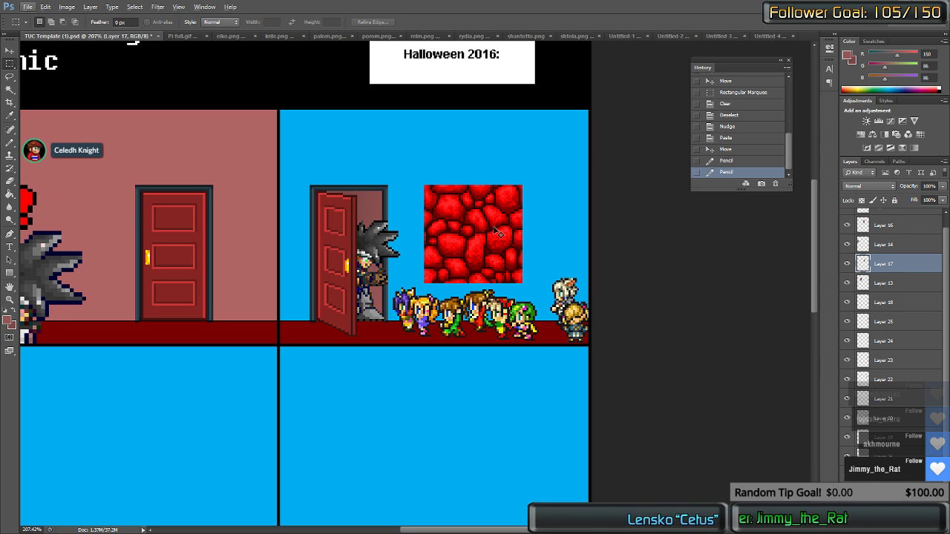
pyautogui.press('b')
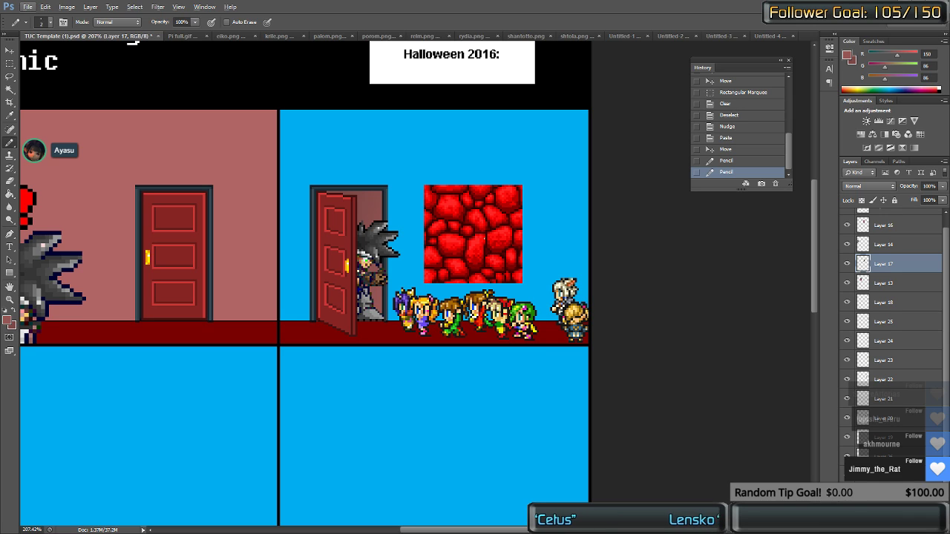
pyautogui.scroll(-1, 880, 419)
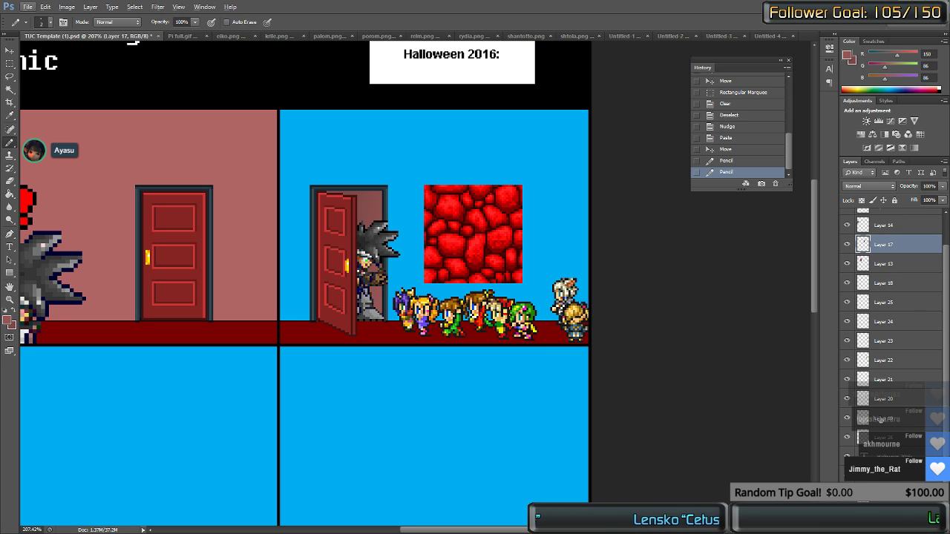
pyautogui.click(884, 476)
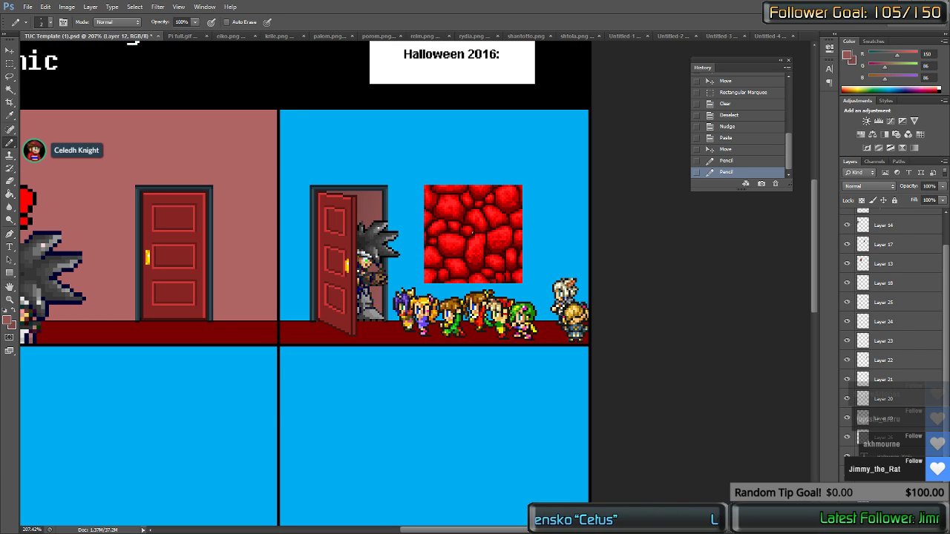
pyautogui.press('m')
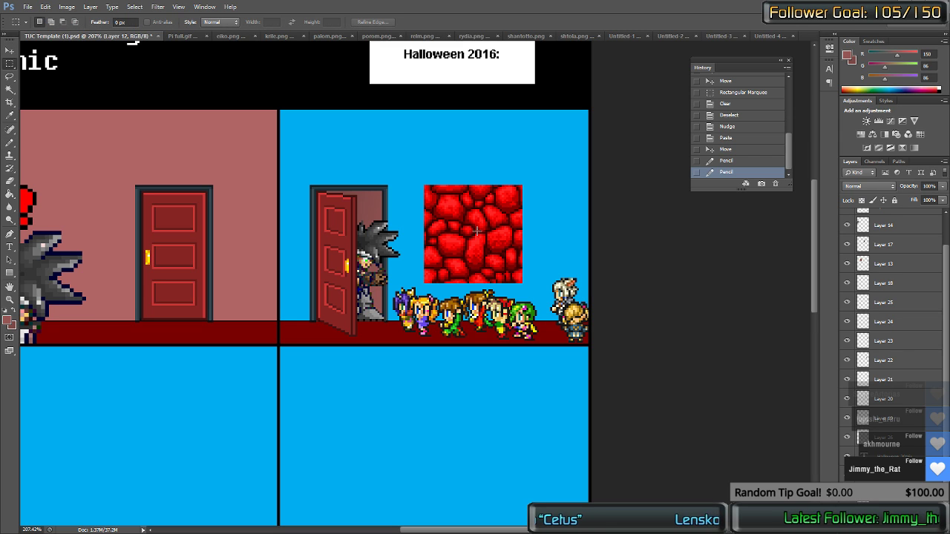
pyautogui.press('v')
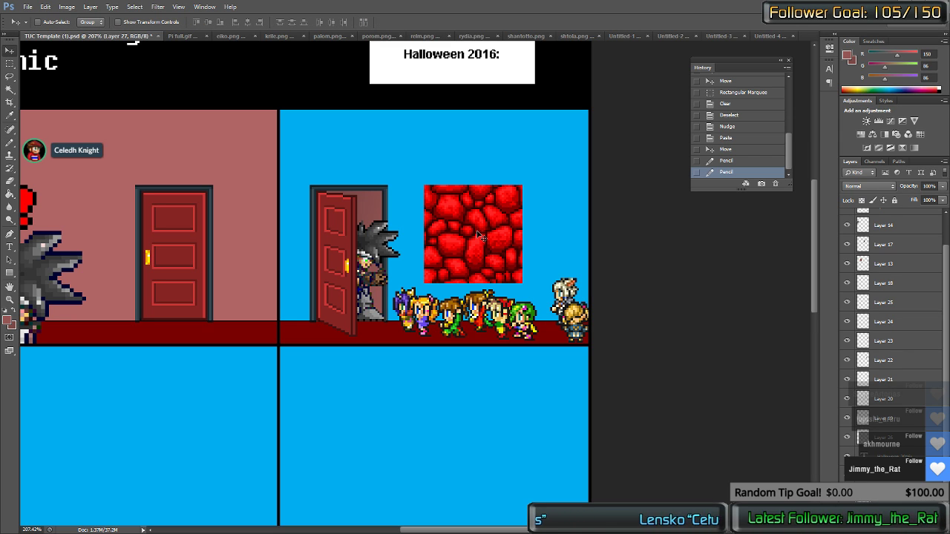
pyautogui.moveTo(478, 236); pyautogui.dragTo(337, 164)
# Step: Duplicate the red stone tile and nudge the copy directly to the right of the first tile
pyautogui.hotkey('alt', 'Right')
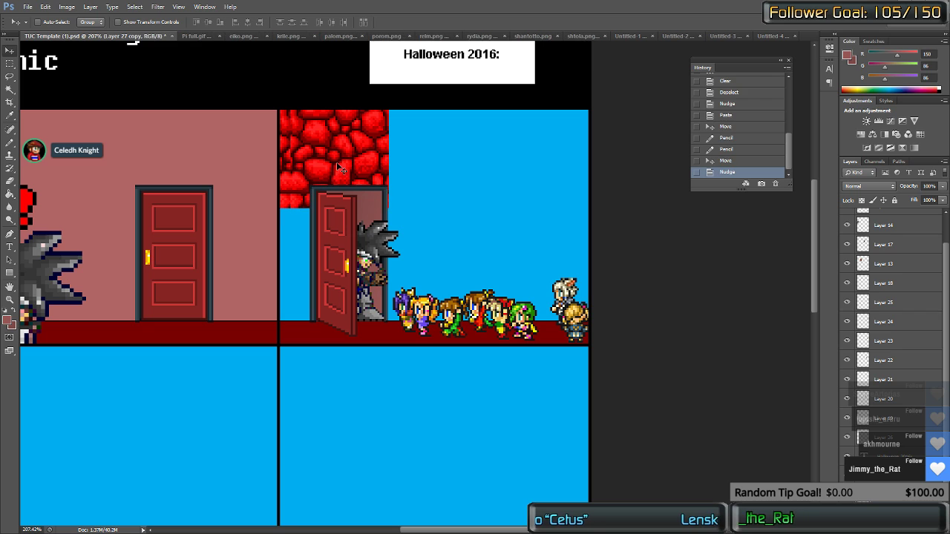
pyautogui.press('Right')
pyautogui.press('Left')
pyautogui.press('Left')
pyautogui.press('Left')
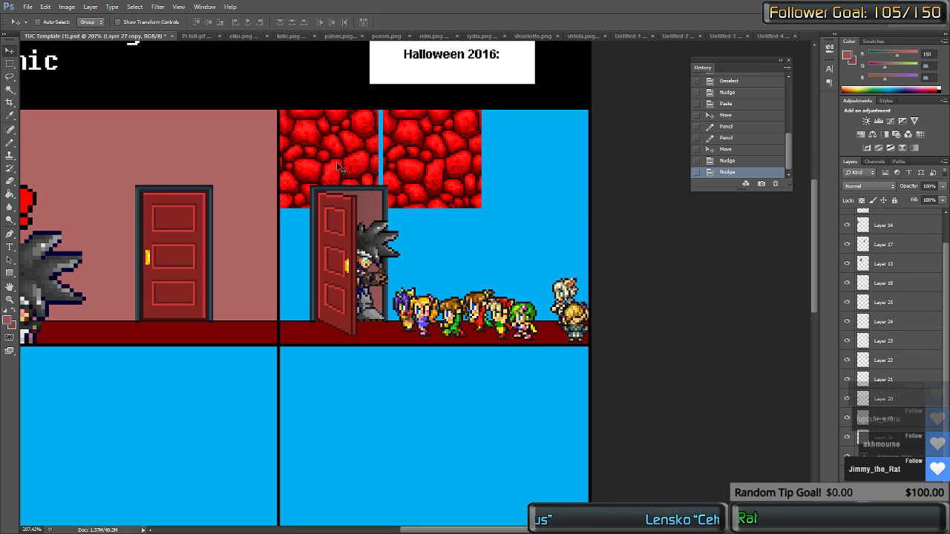
# Step: Duplicate the second stone tile and nudge the new copy right to extend the row across the panel's upper edge
pyautogui.hotkey('alt', 'Right')
pyautogui.press('Right')
pyautogui.press('Right')
pyautogui.press('Right')
pyautogui.press('Right')
pyautogui.press('Right')
pyautogui.press('Right')
pyautogui.press('Right')
pyautogui.press('Right')
pyautogui.press('Right')
pyautogui.press('Right')
pyautogui.press('Right')
pyautogui.press('Right')
pyautogui.press('Right')
pyautogui.press('Right')
pyautogui.press('Right')
pyautogui.press('Right')
pyautogui.press('Right')
pyautogui.press('Right')
pyautogui.press('Right')
pyautogui.press('Right')
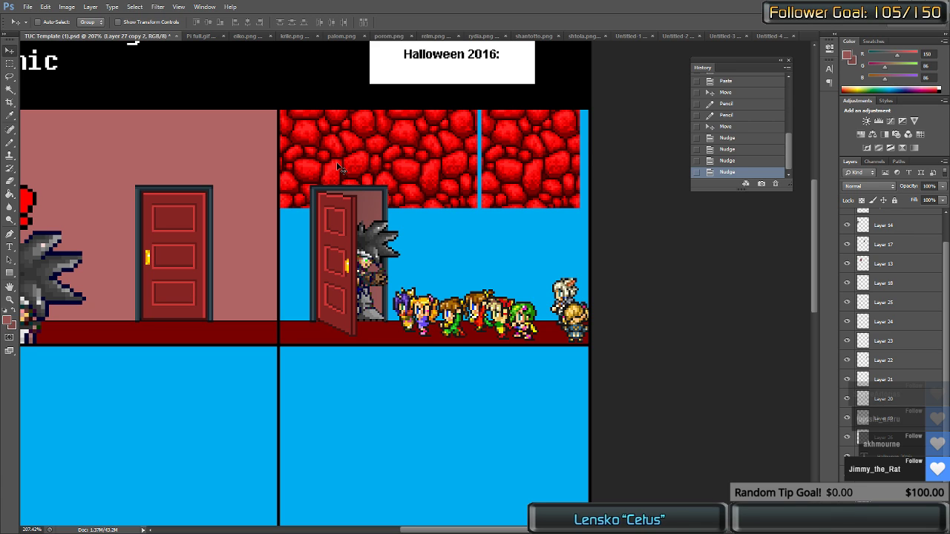
# Step: Nudge the rightmost red stone tile left until it closes the vertical gap in the upper-right comic panel
pyautogui.press('Left')
pyautogui.press('Left')
pyautogui.press('Left')
pyautogui.press('Left')
pyautogui.press('Left')
pyautogui.press('Left')
# Step: Duplicate the red stone tile and nudge the copy right until the pattern fills the panel's full width
pyautogui.hotkey('alt', 'shift', 'Right')
pyautogui.hotkey('shift', 'Right')
pyautogui.hotkey('shift', 'Right')
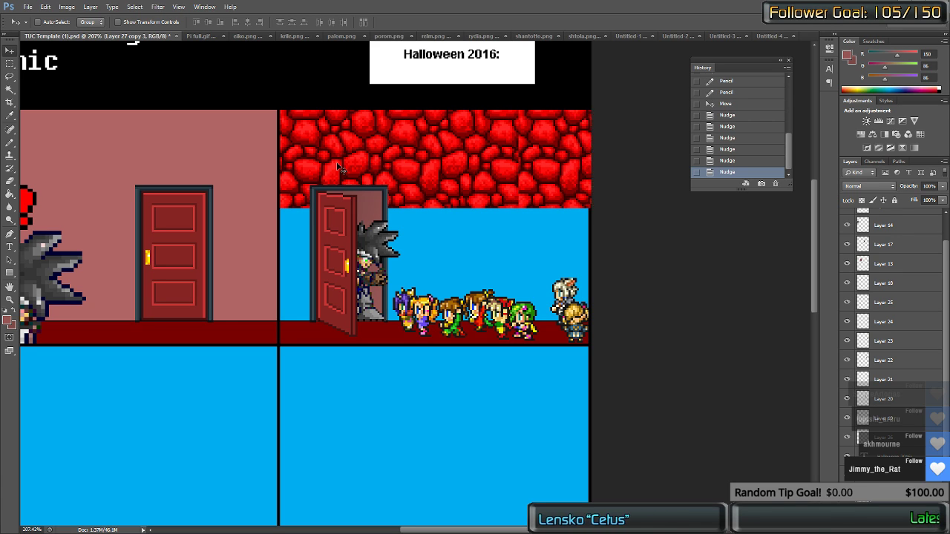
pyautogui.press('Right')
pyautogui.press('Right')
pyautogui.press('Right')
pyautogui.press('Right')
pyautogui.press('Right')
pyautogui.press('Right')
pyautogui.press('Right')
pyautogui.press('Right')
pyautogui.press('Right')
pyautogui.press('Right')
pyautogui.press('Right')
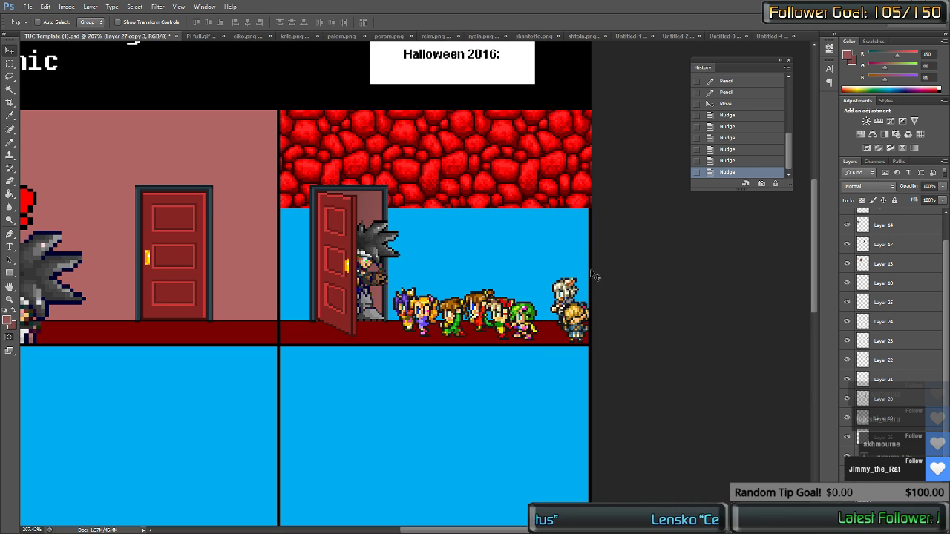
# Step: Clear the sliver of stone tile that extends past the panel's right border
pyautogui.press('m')
pyautogui.moveTo(617, 301); pyautogui.dragTo(588, 91)
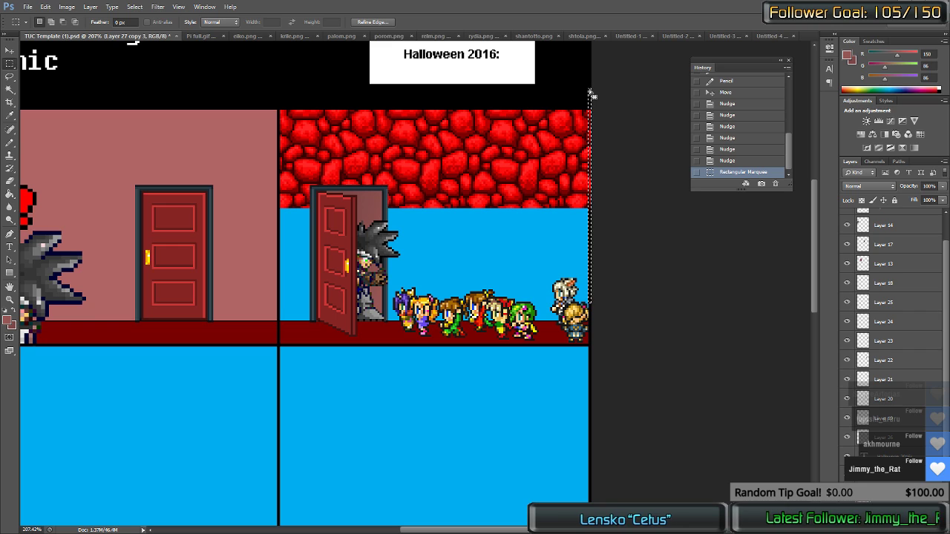
pyautogui.press('Right')
pyautogui.press('Delete')
pyautogui.hotkey('ctrl', 'd')
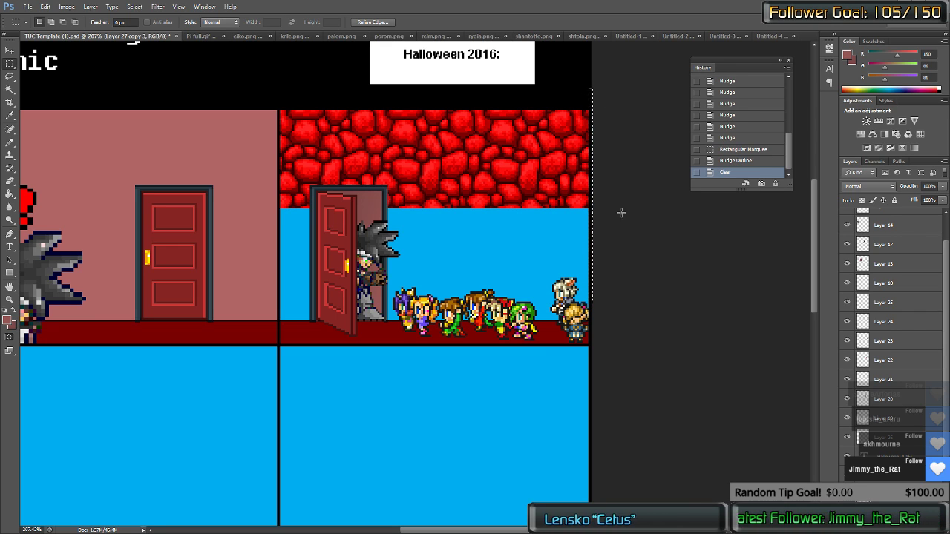
pyautogui.hotkey('ctrl', 'z')
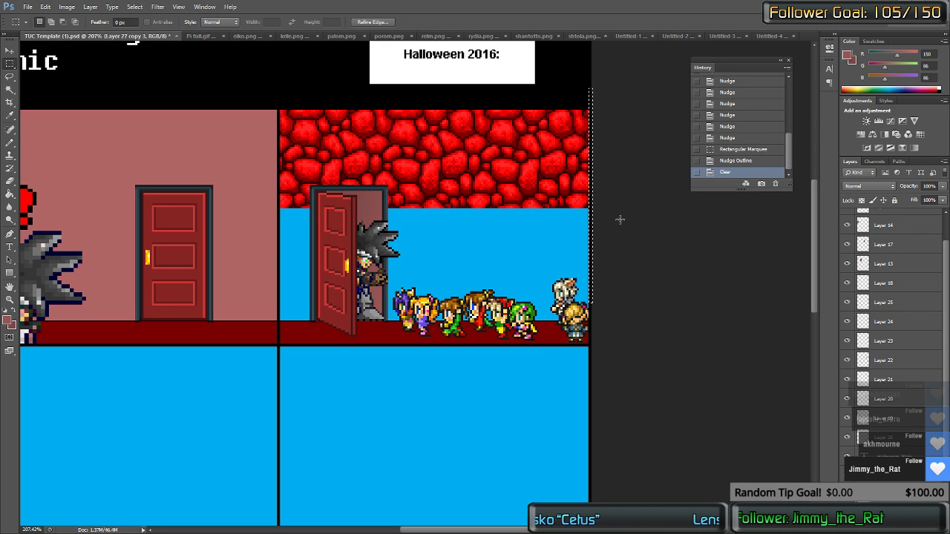
pyautogui.press('Right')
pyautogui.press('Delete')
pyautogui.hotkey('ctrl', 'd')
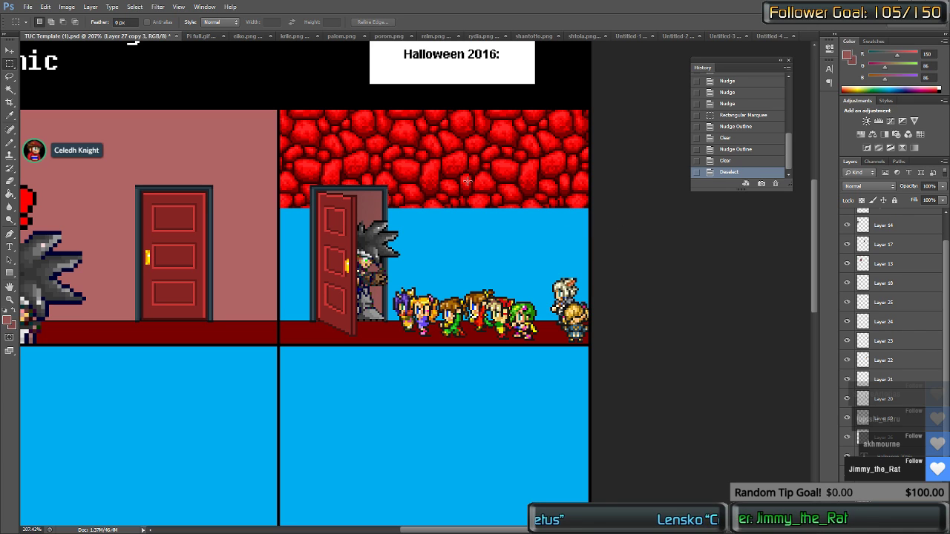
# Step: Merge the red stone tile layers across the upper-right panel into one strip layer
pyautogui.press('v')
pyautogui.keyDown('ctrl'); pyautogui.click(324, 157); pyautogui.keyUp('ctrl')
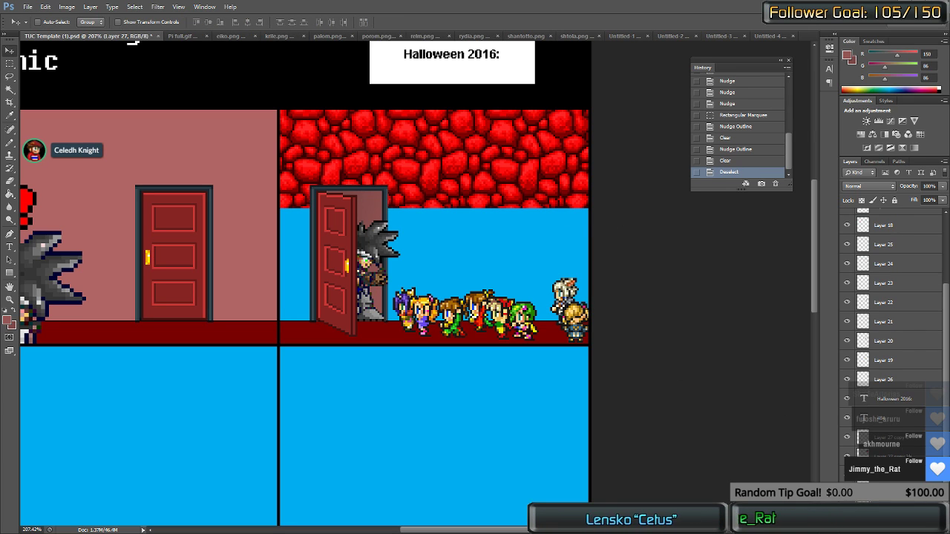
pyautogui.click(846, 444)
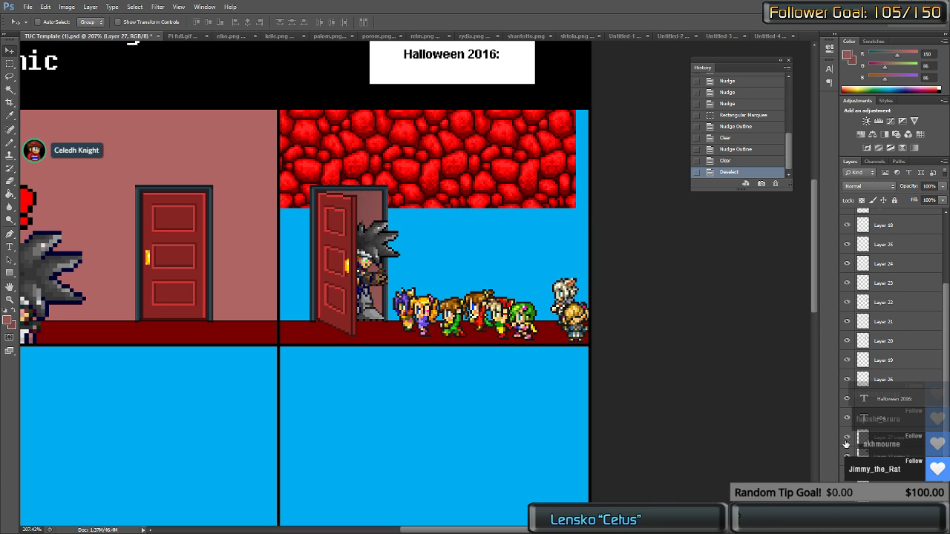
pyautogui.click(846, 443)
pyautogui.keyDown('shift'); pyautogui.click(899, 445); pyautogui.keyUp('shift')
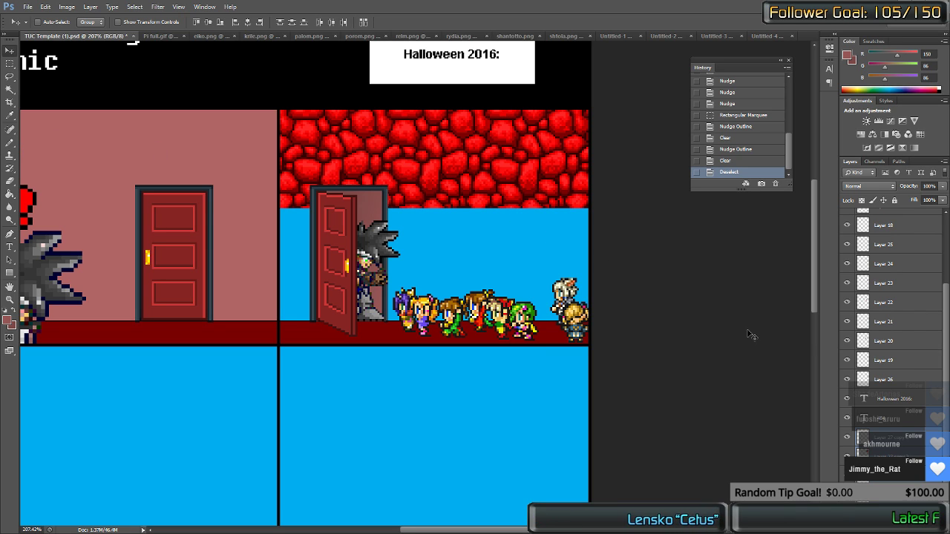
pyautogui.hotkey('ctrl', 'e')
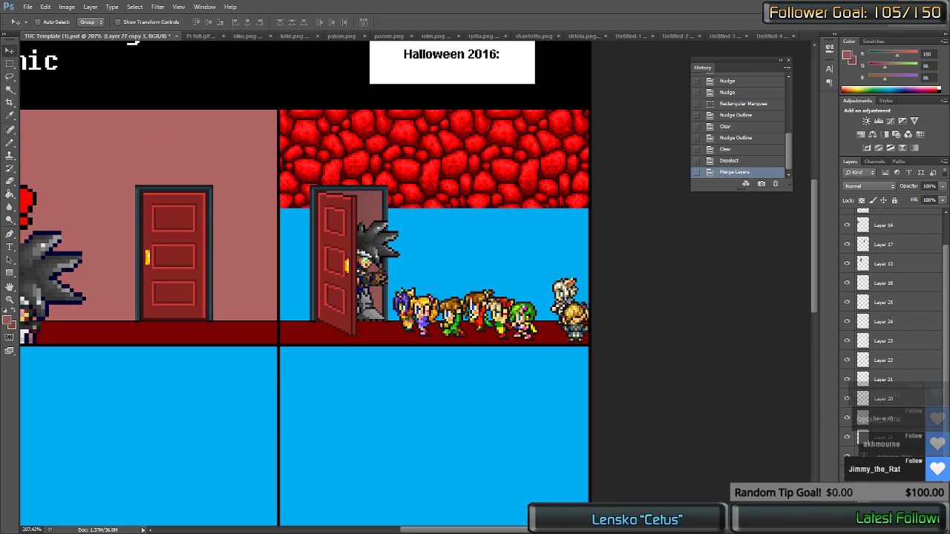
# Step: Duplicate the merged red stone strip and move the copy down below the original strip
pyautogui.hotkey('shift', 'Down')
pyautogui.hotkey('shift', 'Down')
pyautogui.hotkey('shift', 'Down')
pyautogui.hotkey('shift', 'Down')
pyautogui.hotkey('shift', 'Down')
pyautogui.hotkey('shift', 'Down')
pyautogui.hotkey('shift', 'Down')
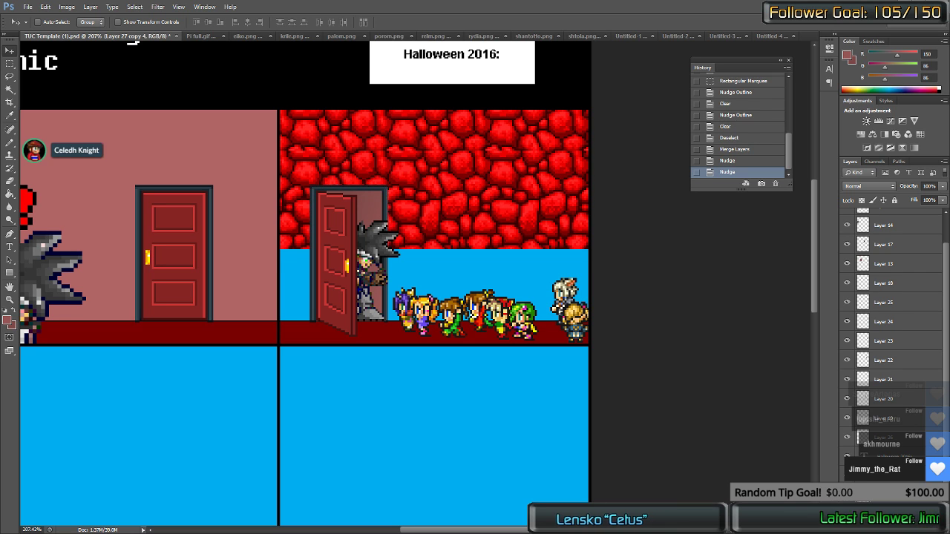
pyautogui.hotkey('shift', 'Down')
pyautogui.hotkey('shift', 'Down')
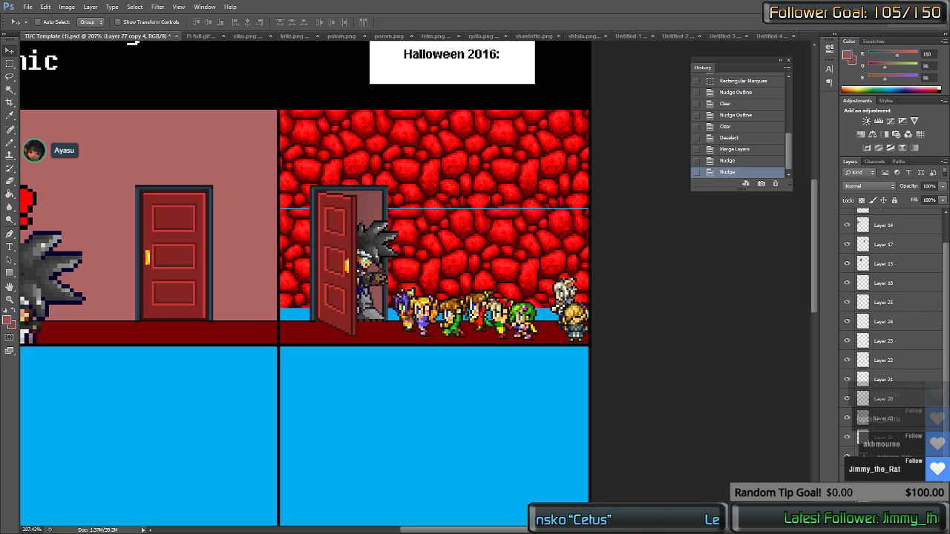
# Step: Duplicate the stone strip again and nudge the copy down flush below the second one, covering the rest of the panel
pyautogui.hotkey('shift', 'Down')
pyautogui.hotkey('shift', 'Down')
pyautogui.hotkey('shift', 'Down')
pyautogui.hotkey('shift', 'Down')
pyautogui.hotkey('shift', 'Down')
pyautogui.hotkey('shift', 'Down')
pyautogui.hotkey('shift', 'Down')
pyautogui.hotkey('shift', 'Down')
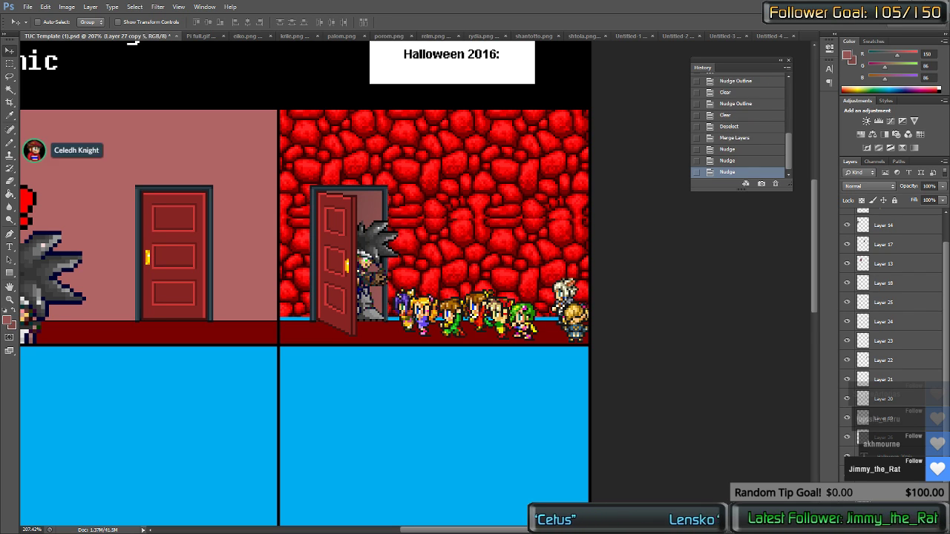
pyautogui.press('Down')
pyautogui.press('Down')
pyautogui.press('Down')
pyautogui.press('Down')
pyautogui.press('Down')
pyautogui.press('Down')
pyautogui.press('Down')
pyautogui.press('Down')
pyautogui.press('Up')
pyautogui.press('Up')
pyautogui.press('Up')
pyautogui.press('Up')
pyautogui.press('Up')
pyautogui.press('Up')
pyautogui.press('Up')
pyautogui.press('Up')
pyautogui.press('Up')
pyautogui.press('Up')
pyautogui.press('Up')
pyautogui.press('Up')
pyautogui.press('Up')
pyautogui.press('Up')
pyautogui.press('Up')
pyautogui.press('Up')
pyautogui.press('Up')
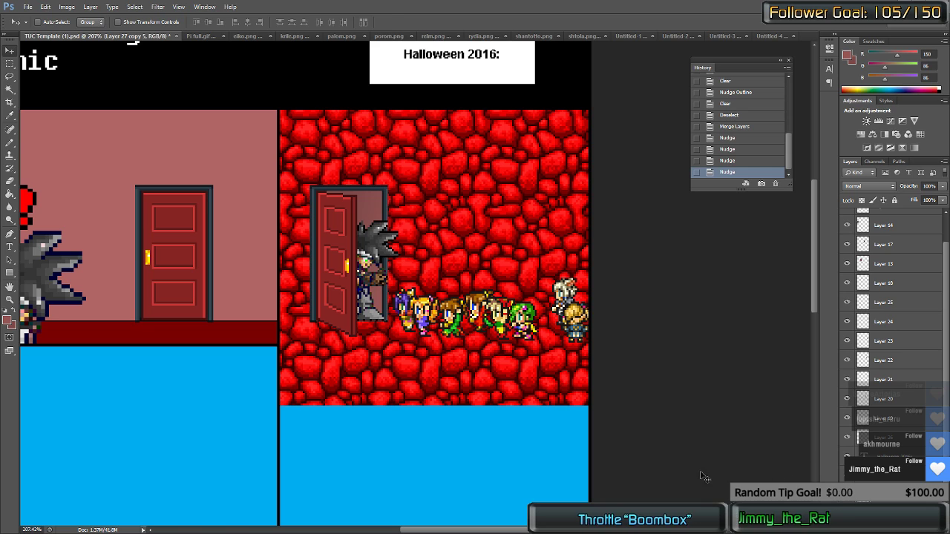
# Step: Clear the stone texture overlapping the dark red floor and below, then merge the stone strips into one wall layer
pyautogui.press('m')
pyautogui.moveTo(591, 475); pyautogui.dragTo(213, 324)
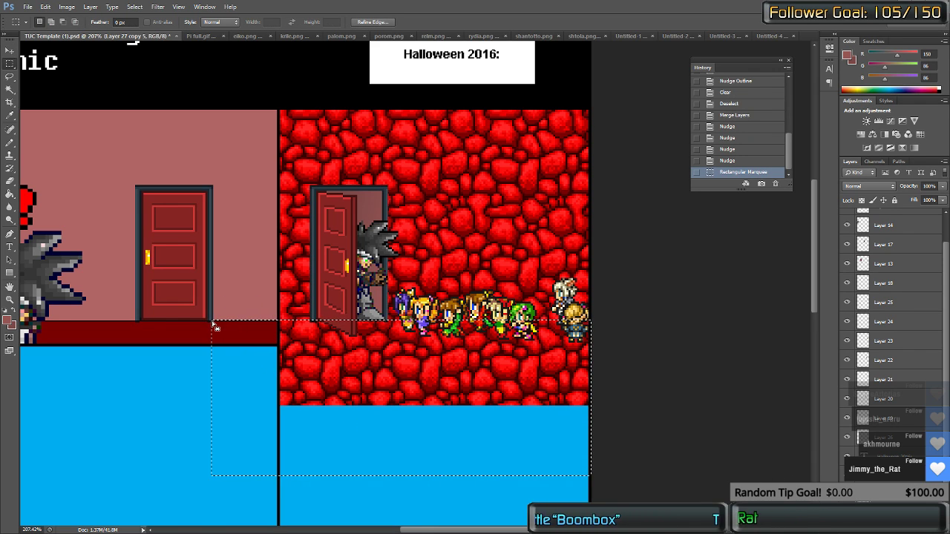
pyautogui.press('Delete')
pyautogui.press('Down')
pyautogui.hotkey('ctrl', 'd')
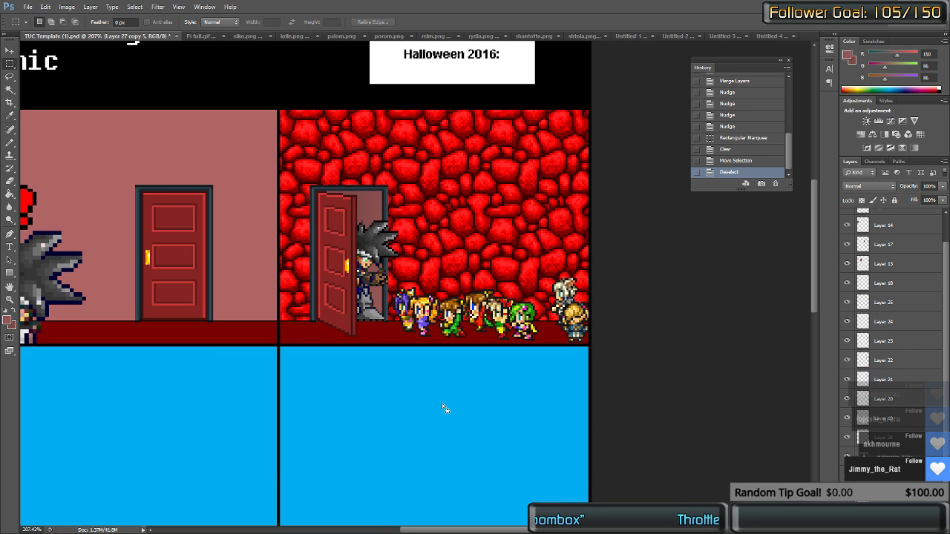
pyautogui.scroll(-2, 891, 312)
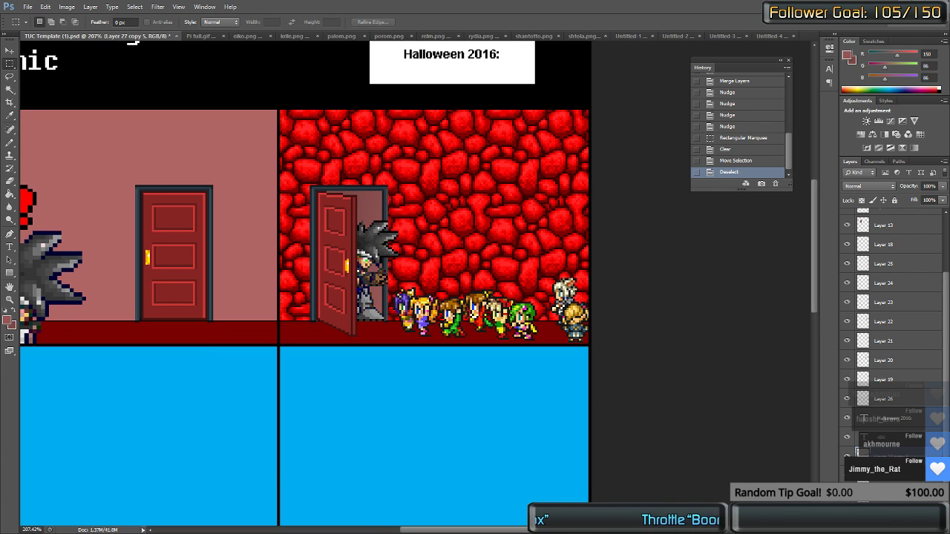
pyautogui.hotkey('ctrl', 'e')
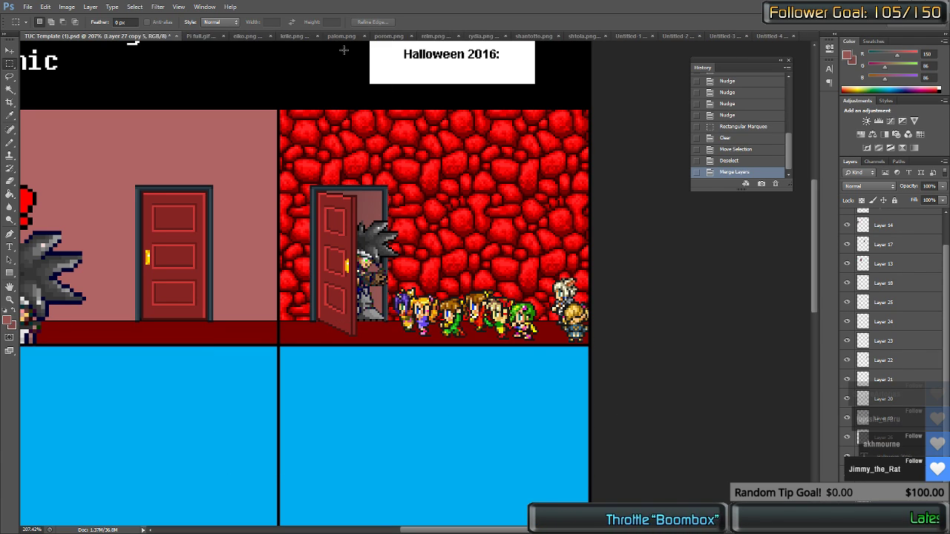
# Step: Revert the stone texture in Untitled-4 to its grey pasted state and activate the Paint Bucket
pyautogui.hotkey('ctrl', 'shift', 'Tab')
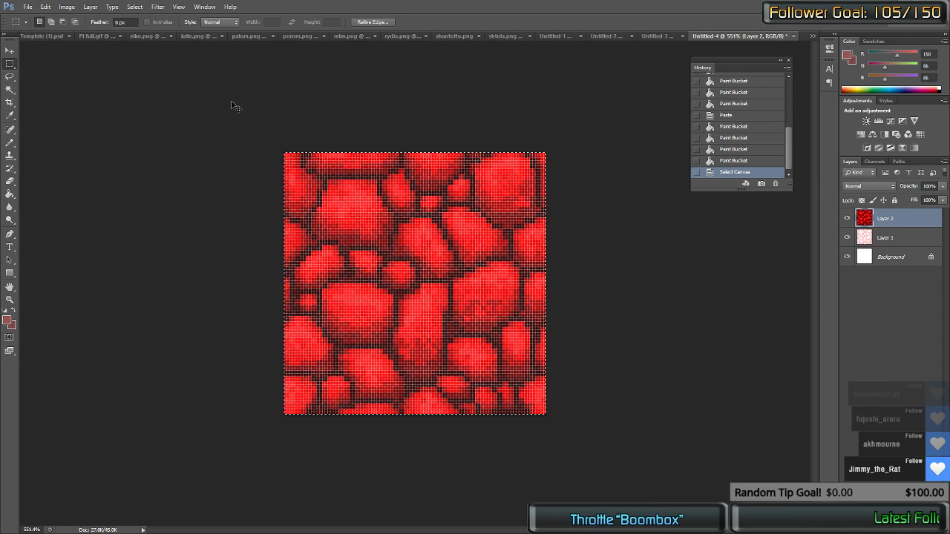
pyautogui.scroll(5, 734, 141)
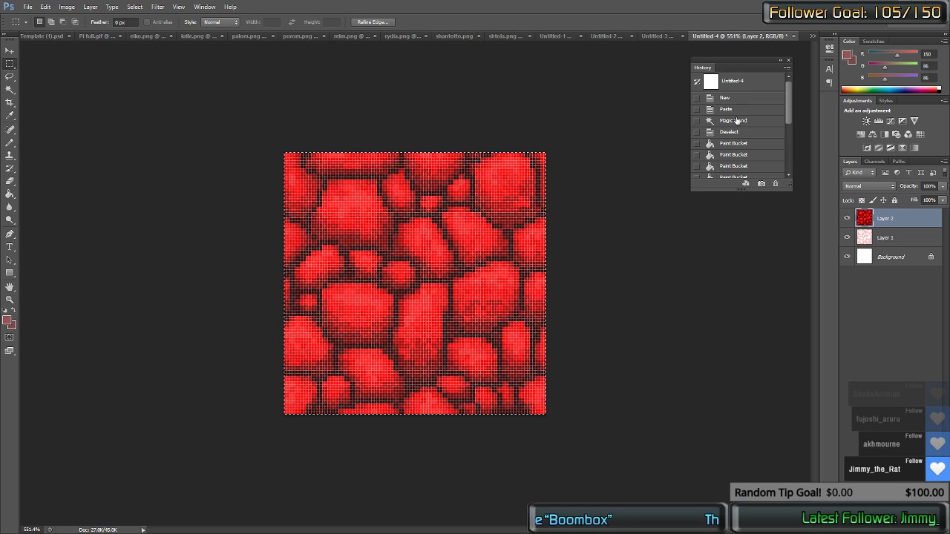
pyautogui.scroll(-3, 738, 130)
pyautogui.click(743, 131)
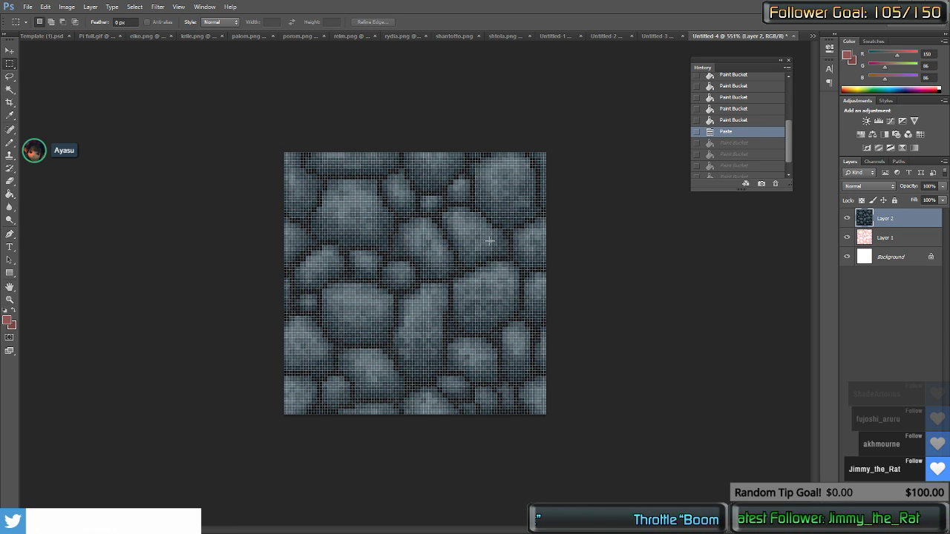
pyautogui.scroll(-2, 292, 131)
pyautogui.press('g')
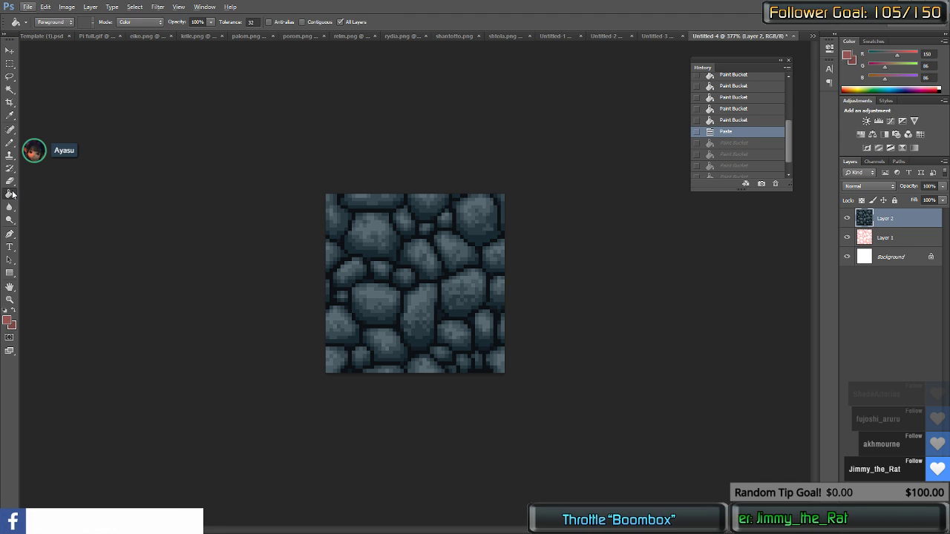
pyautogui.click(156, 22)
pyautogui.click(123, 33)
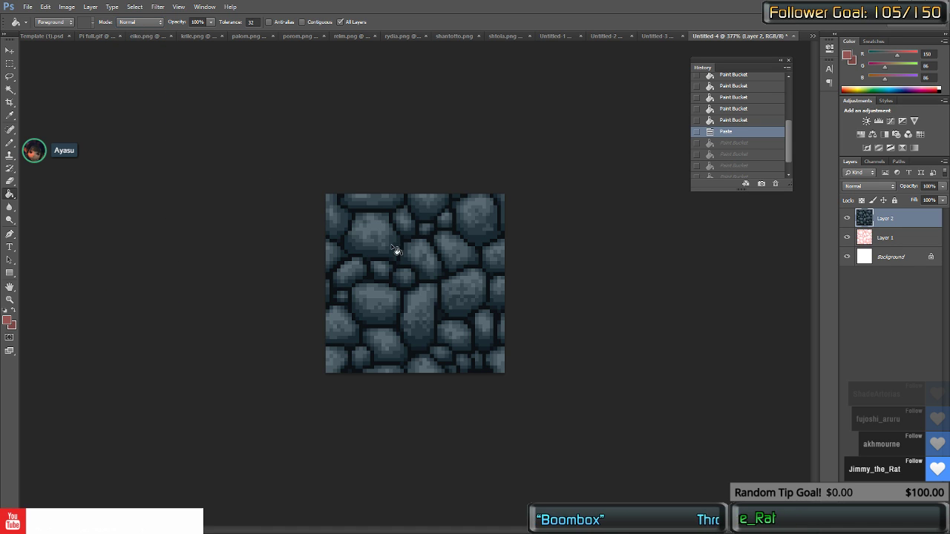
pyautogui.click(444, 281)
pyautogui.hotkey('ctrl', 'z')
pyautogui.hotkey('ctrl', 'z')
pyautogui.hotkey('ctrl', 'z')
pyautogui.hotkey('ctrl', 'z')
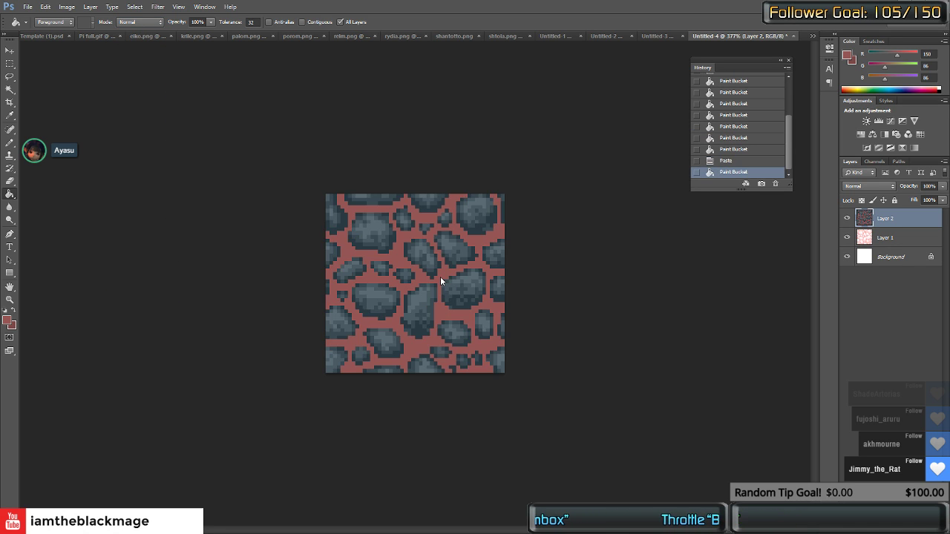
pyautogui.hotkey('ctrl', 'z')
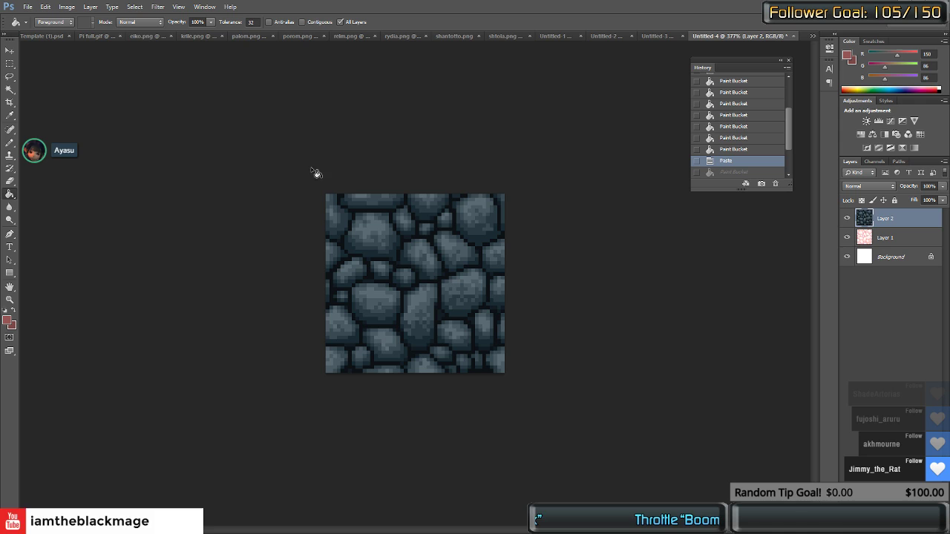
# Step: Recolor the grey stones and their gaps using the Paint Bucket in Color mode with the RGB 150, 86, 86 foreground
pyautogui.click(145, 24)
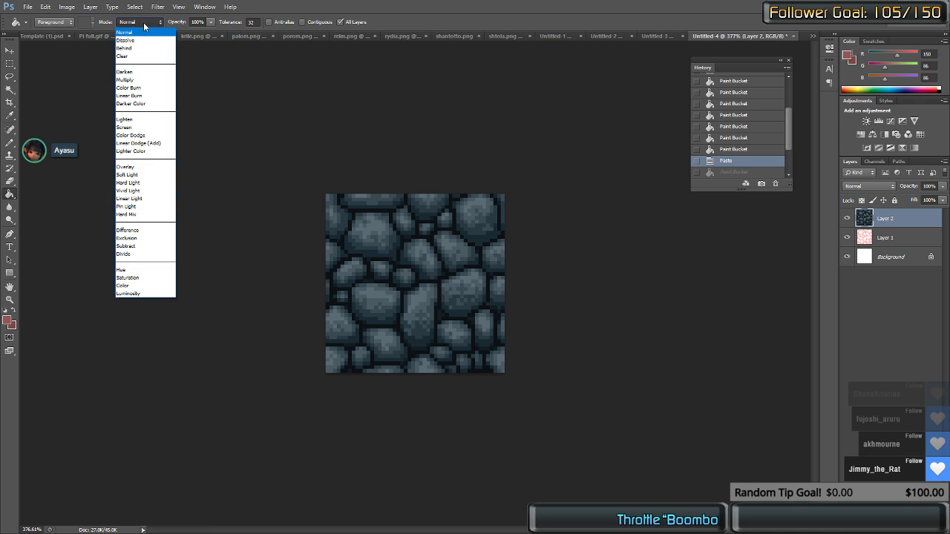
pyautogui.click(124, 285)
pyautogui.click(404, 241)
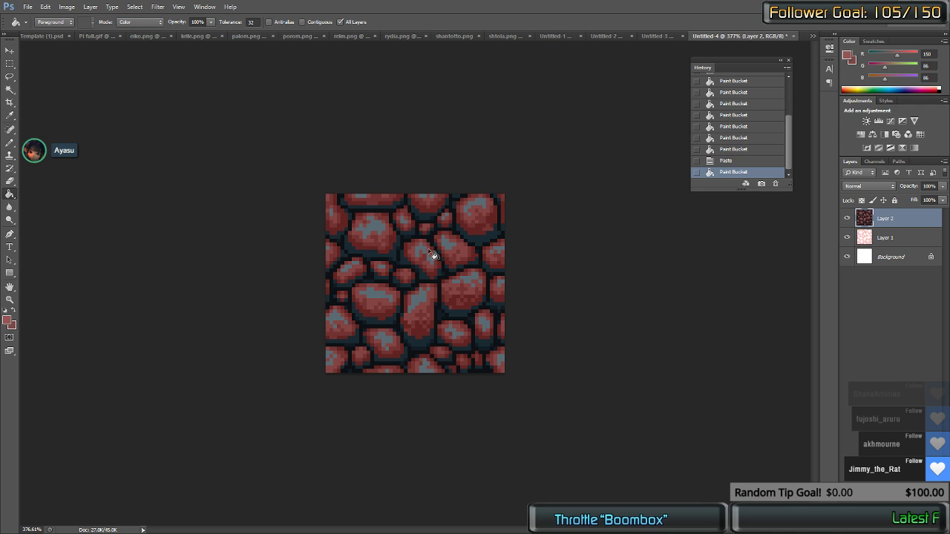
pyautogui.click(418, 253)
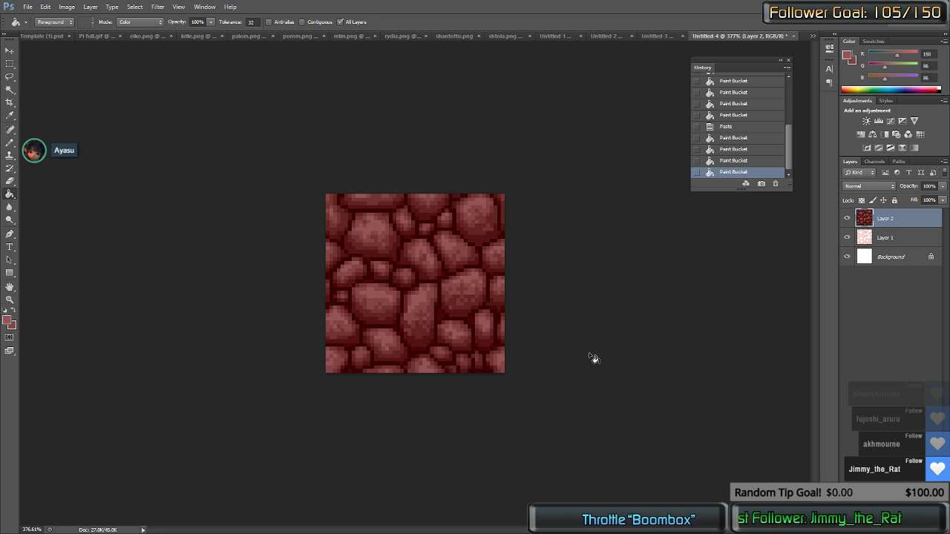
# Step: Return to TUC Template and duplicate the red stone wall layer over the left panel of the second row
pyautogui.hotkey('ctrl', 'Tab')
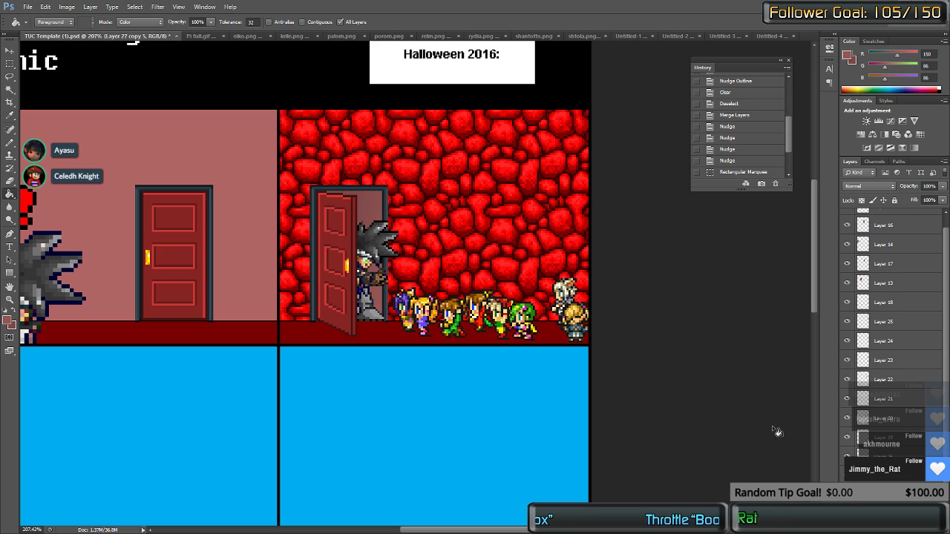
pyautogui.press('v')
pyautogui.keyDown('ctrl'); pyautogui.click(332, 277); pyautogui.keyUp('ctrl')
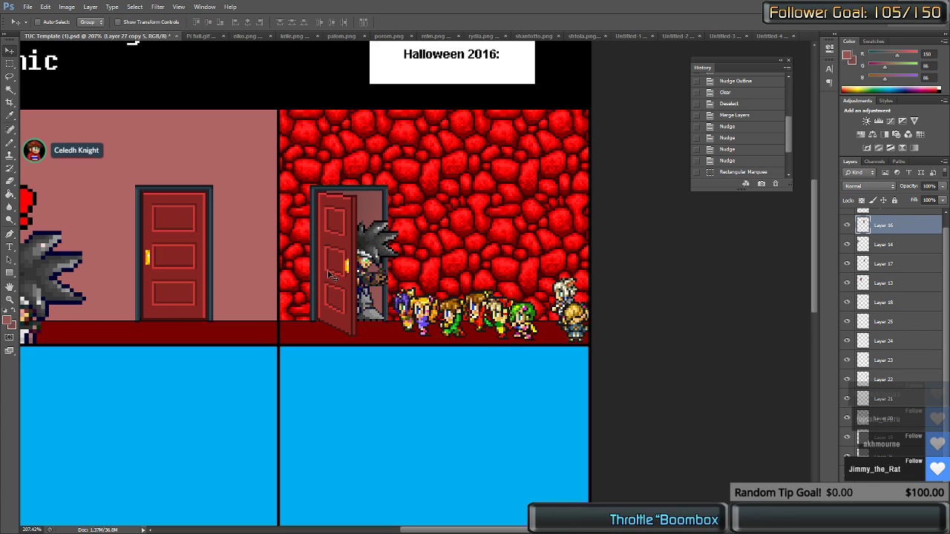
pyautogui.keyDown('ctrl'); pyautogui.click(415, 245); pyautogui.keyUp('ctrl')
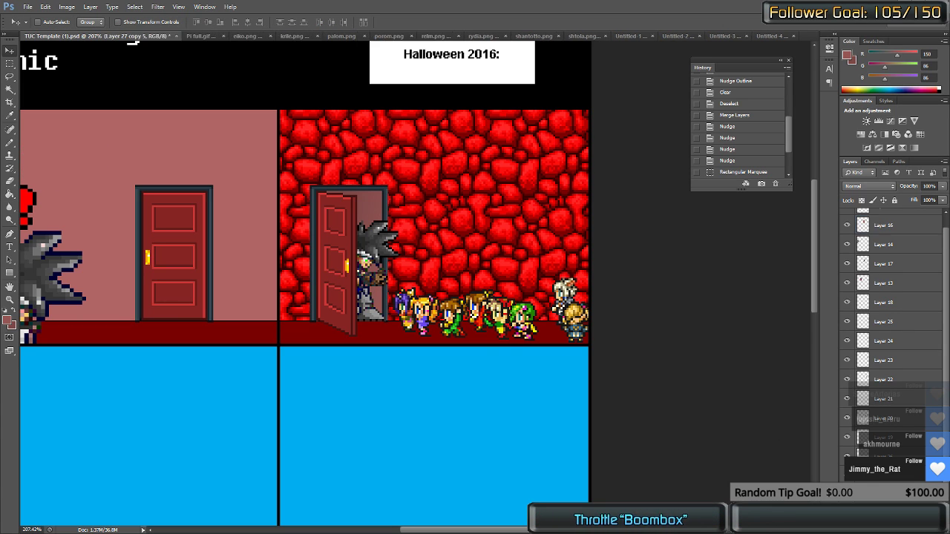
pyautogui.scroll(-2, 632, 370)
pyautogui.scroll(-4, 477, 315)
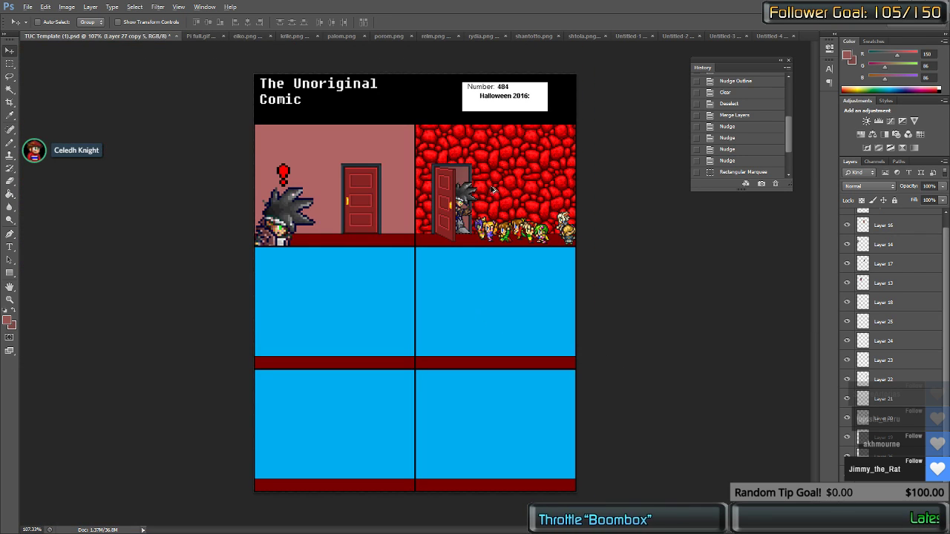
pyautogui.moveTo(522, 185); pyautogui.dragTo(373, 335)
pyautogui.hotkey('ctrl', 'z')
# Step: Clear the excess at the right edge of the duplicated stone wall and deselect
pyautogui.press('m')
pyautogui.moveTo(528, 445); pyautogui.dragTo(430, 258)
pyautogui.press('Delete')
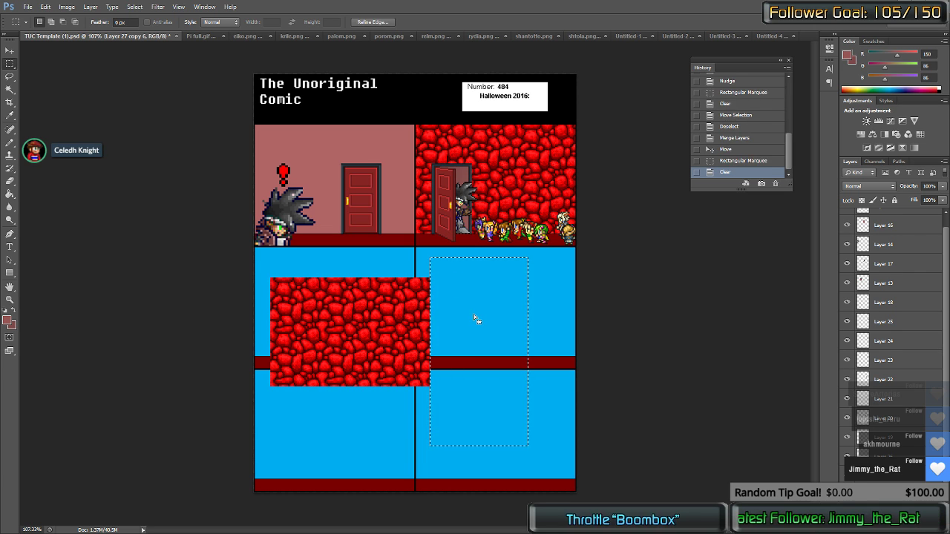
pyautogui.hotkey('ctrl', 'd')
# Step: Move the duplicated stone wall into the second row's left panel, flush with its borders and the floor
pyautogui.moveTo(371, 336); pyautogui.dragTo(354, 303)
pyautogui.scroll(5, 354, 303)
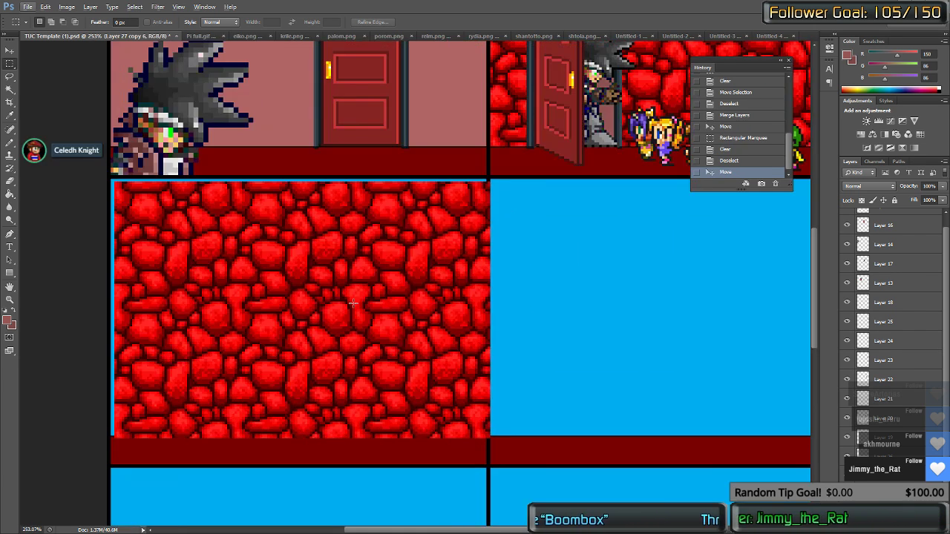
pyautogui.hotkey('ctrl', 'Left')
pyautogui.hotkey('ctrl', 'Left')
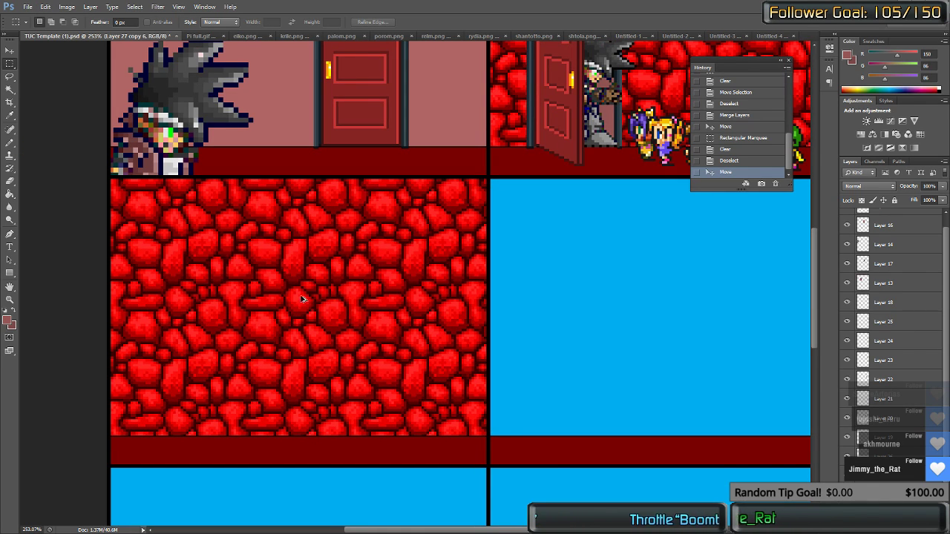
# Step: Duplicate the red stone wall into the second row's right panel, flush with its borders and the floor
pyautogui.moveTo(320, 320); pyautogui.dragTo(703, 327)
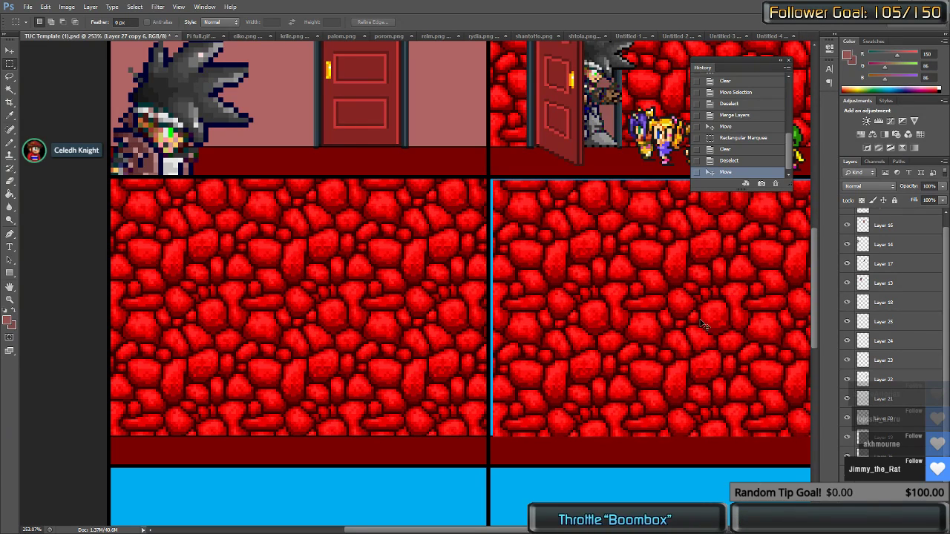
pyautogui.press('Up')
pyautogui.press('Left')
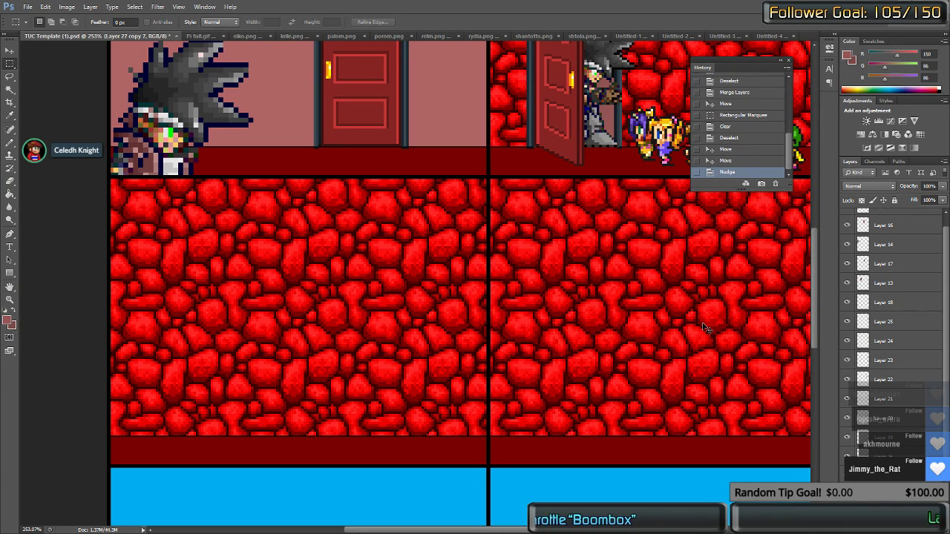
pyautogui.scroll(-5, 702, 323)
pyautogui.hscroll(5, 384, 239)
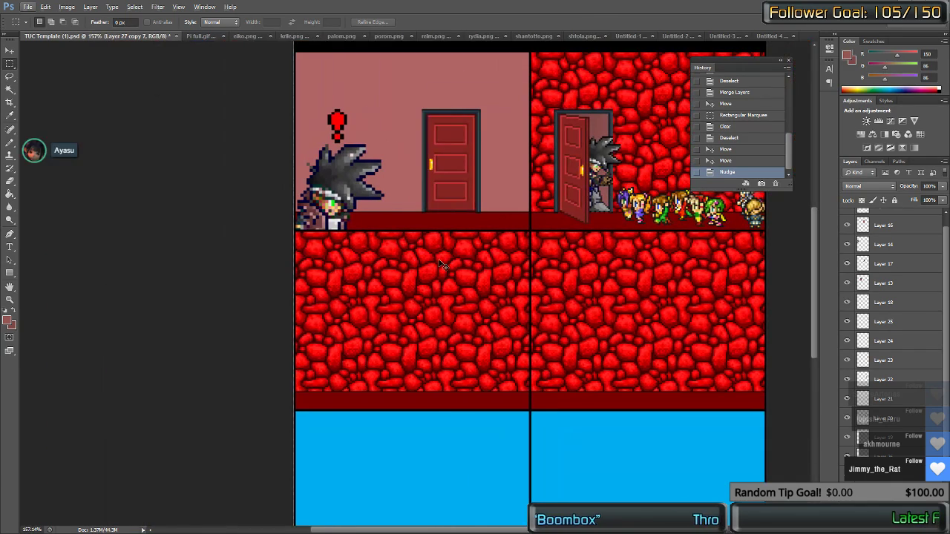
pyautogui.hscroll(2, 385, 239)
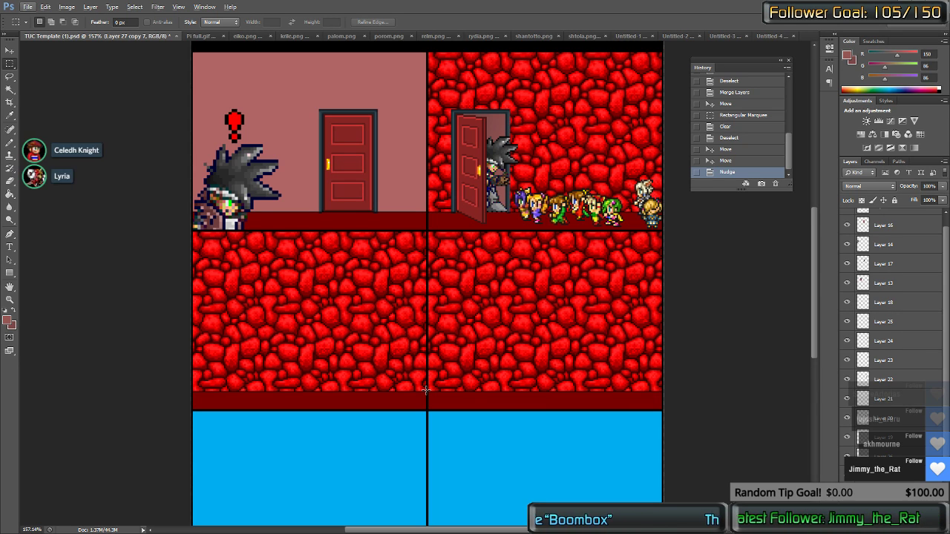
# Step: Clear the active selection in the Pi full.gif sprite sheet and return to TUC Template
pyautogui.hotkey('ctrl', 'shift', 'Tab')
pyautogui.hotkey('ctrl', 'Tab')
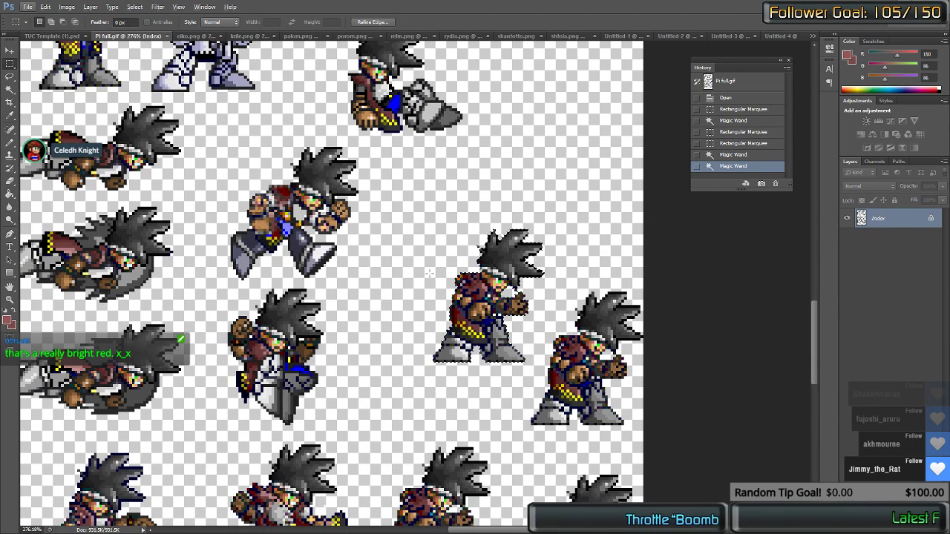
pyautogui.hotkey('ctrl', 'd')
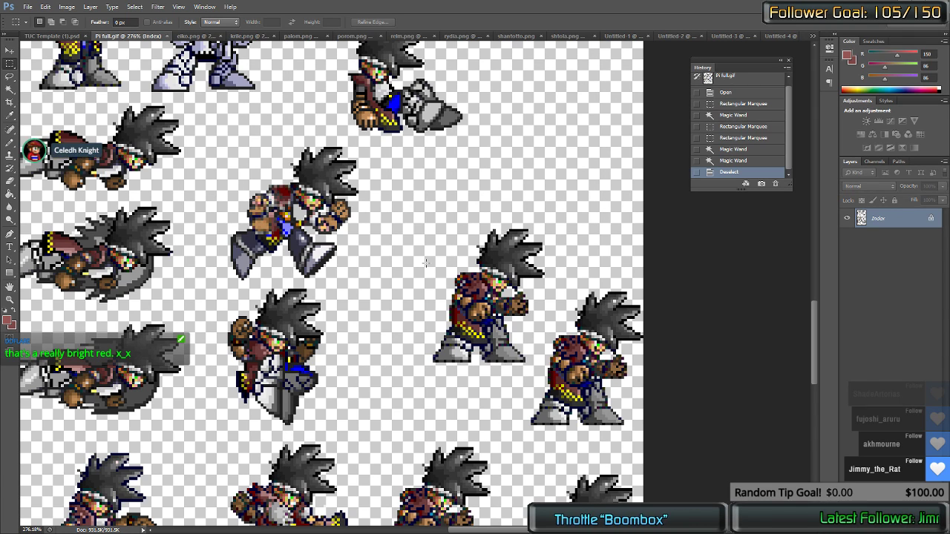
pyautogui.hotkey('ctrl', 'shift', 'Tab')
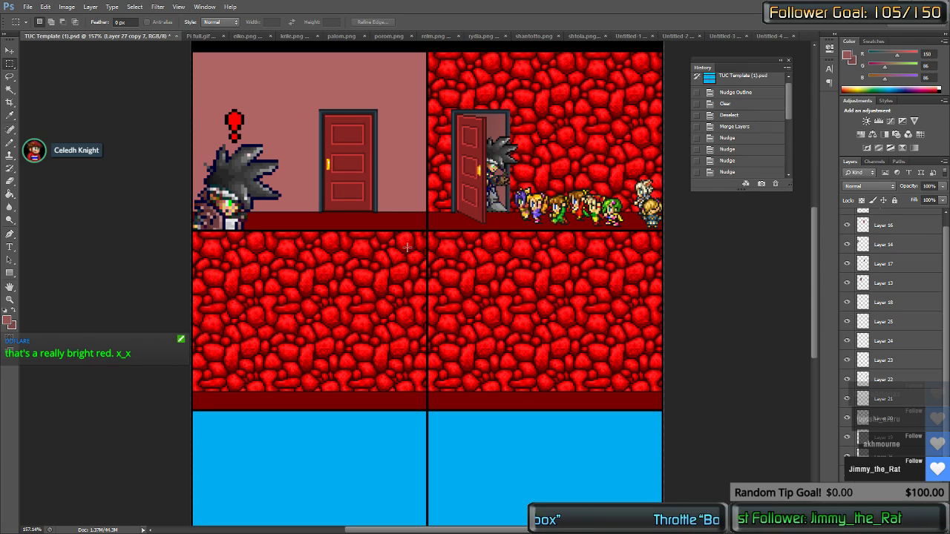
# Step: Duplicate the closed door from the first row onto the floor near the left end of the second row's left panel
pyautogui.press('v')
pyautogui.moveTo(365, 171); pyautogui.dragTo(269, 343)
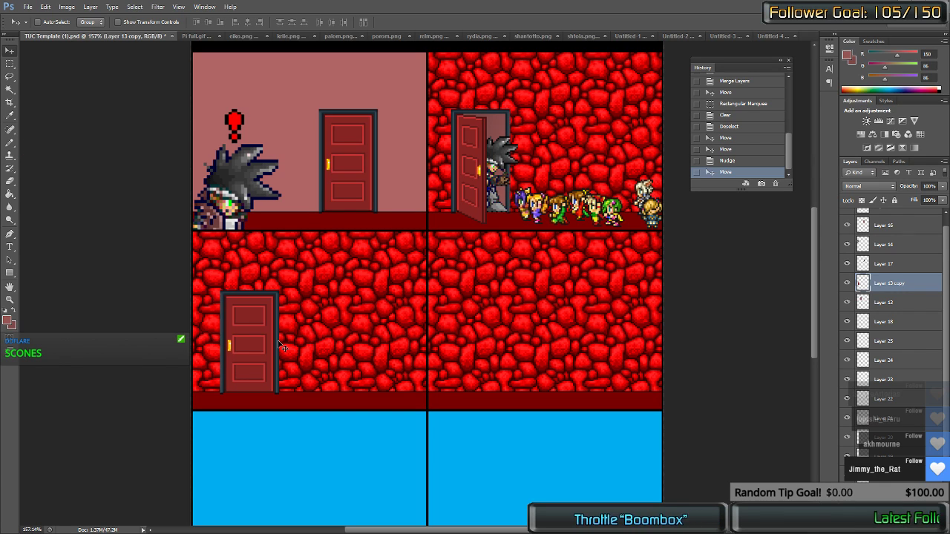
pyautogui.press('Left')
pyautogui.press('Left')
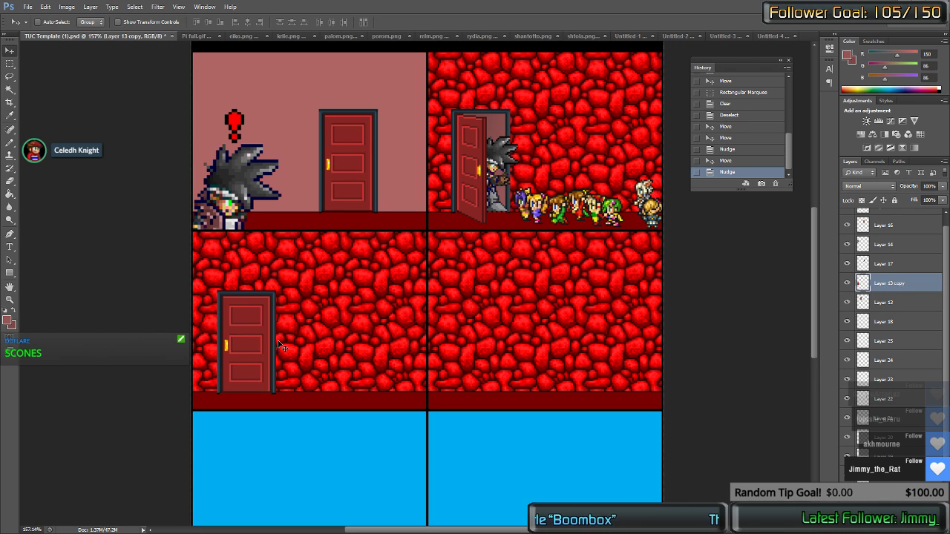
pyautogui.press('Left')
pyautogui.press('Left')
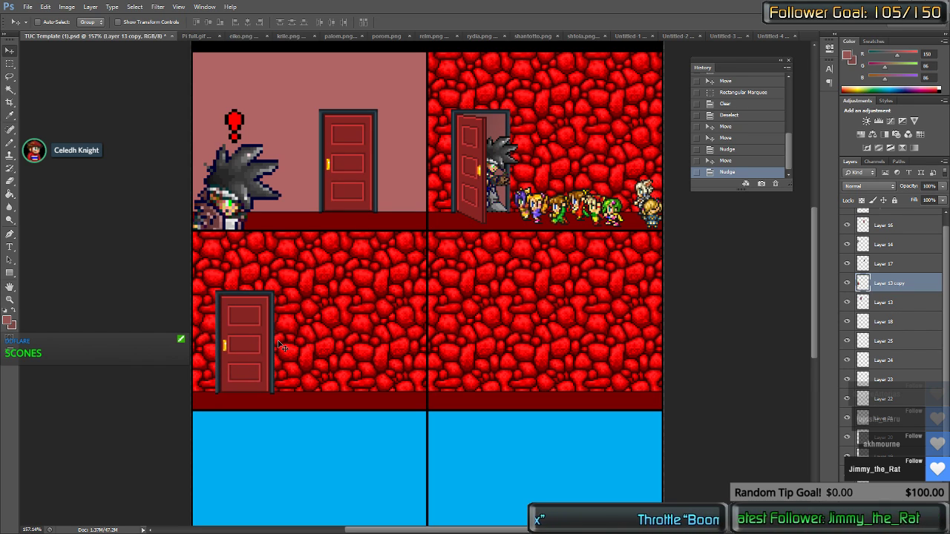
# Step: Flip the duplicated door horizontally with Free Transform so its handle is on the right
pyautogui.press('m')
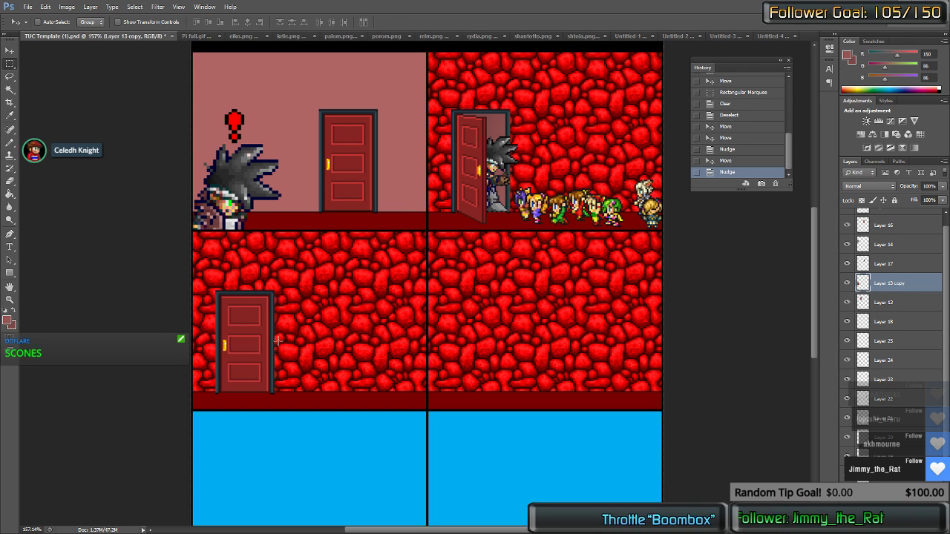
pyautogui.rightClick(233, 347)
pyautogui.click(275, 443)
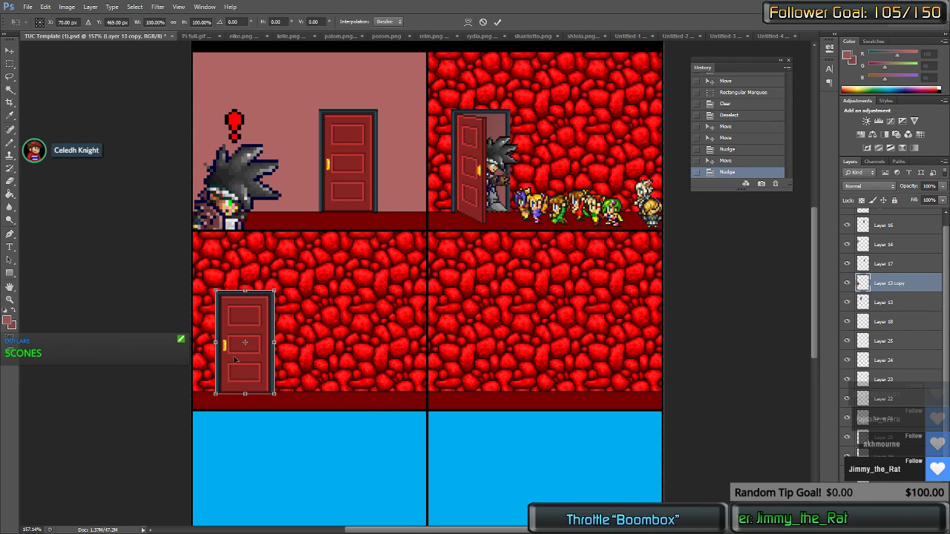
pyautogui.rightClick(234, 355)
pyautogui.click(278, 503)
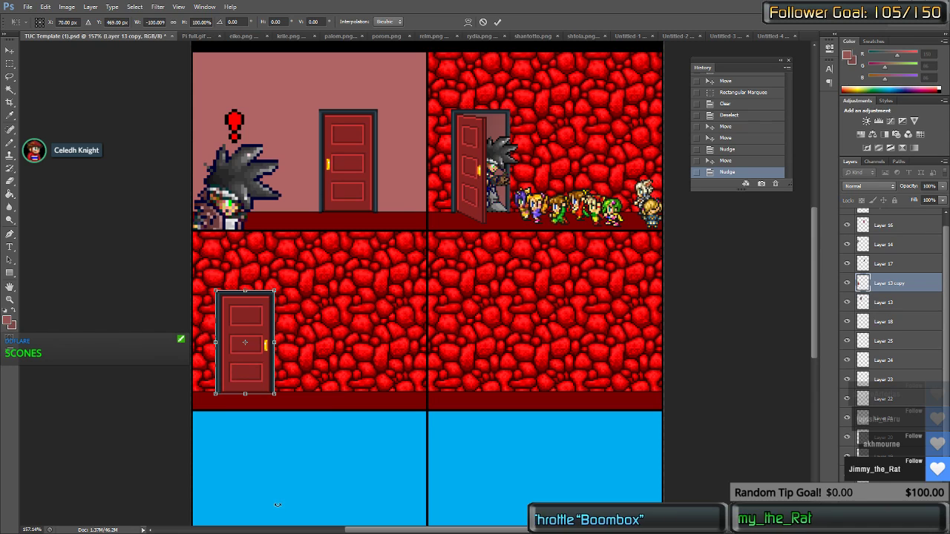
pyautogui.press('Return')
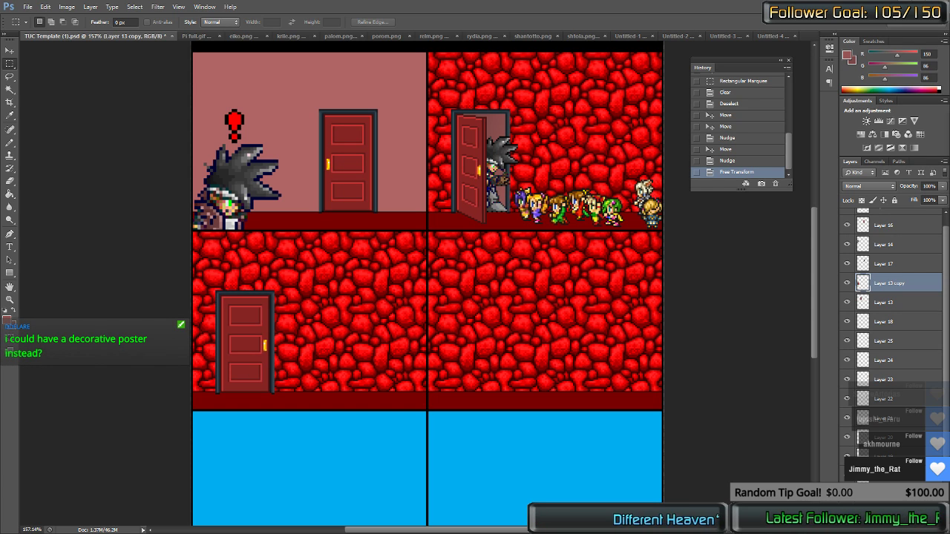
# Step: Paste the copied large smiling pumpkin image into a new document
pyautogui.hotkey('ctrl', 'shift', 'Tab')
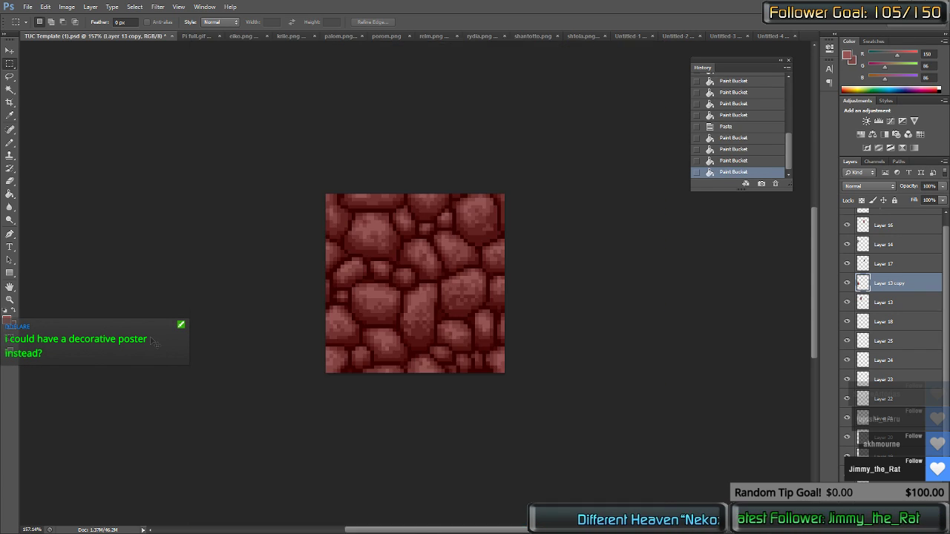
pyautogui.hotkey('ctrl', 'shift', 'Tab')
pyautogui.hotkey('ctrl', 'Tab')
pyautogui.hotkey('ctrl', 'Tab')
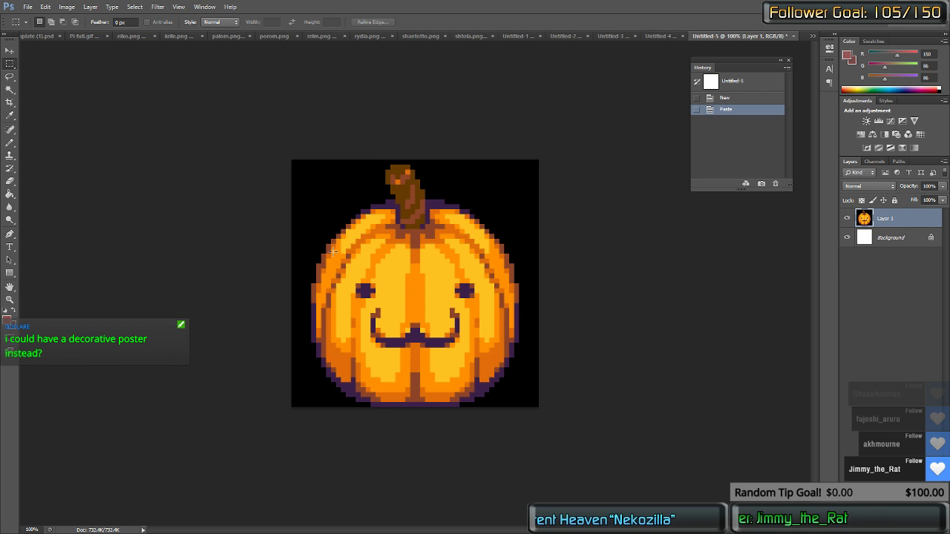
# Step: Clear the black backdrop around the large pumpkin with the Magic Wand, deselect, and hide the white Background layer
pyautogui.press('w')
pyautogui.click(325, 208)
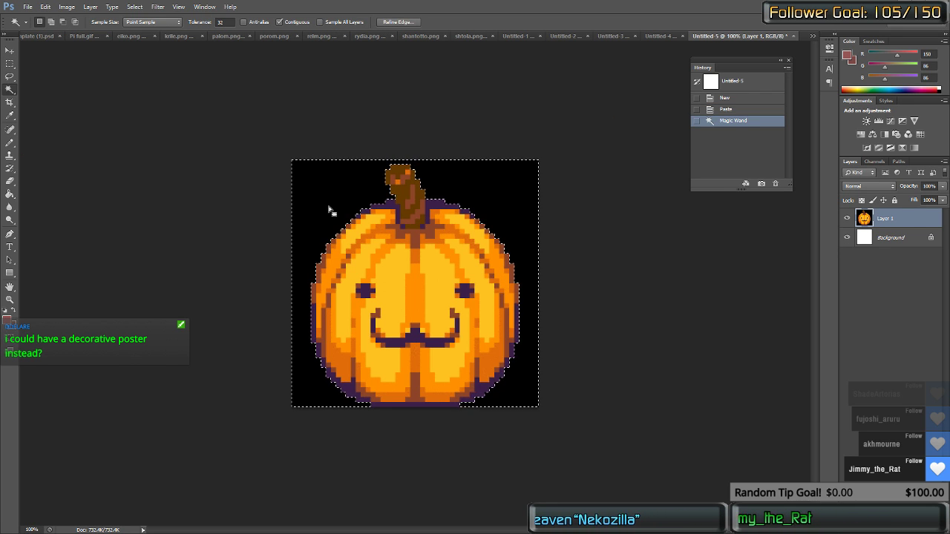
pyautogui.press('Delete')
pyautogui.hotkey('ctrl', 'd')
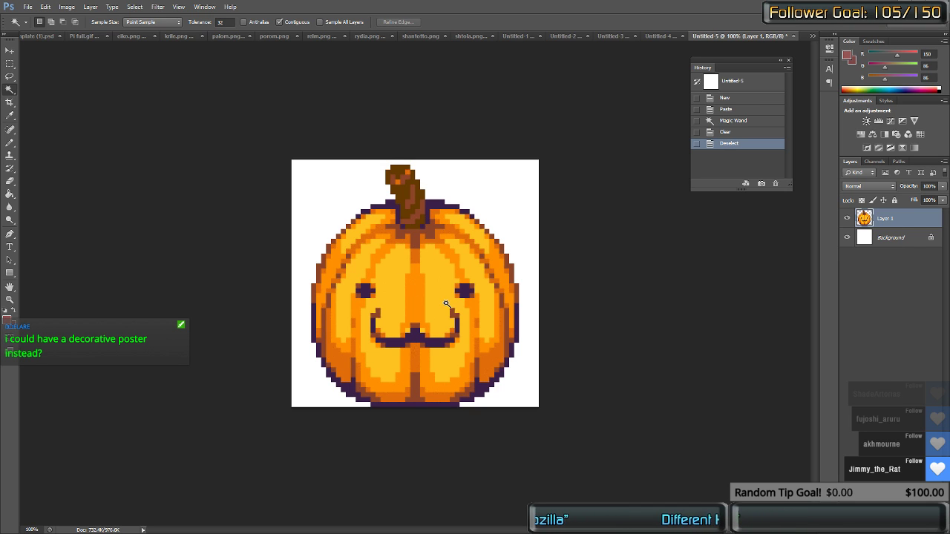
pyautogui.click(848, 238)
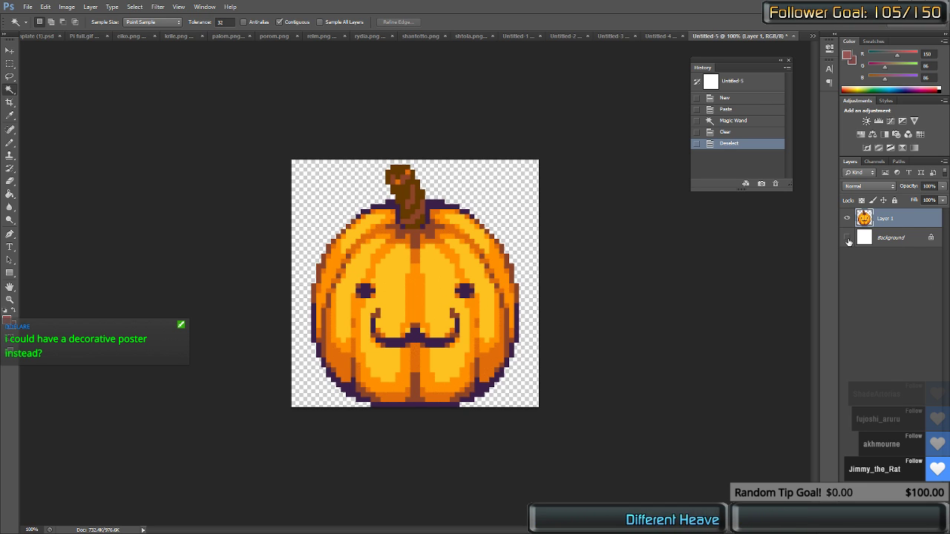
# Step: Create a new document from the Clipboard preset and paste the small jack-o'-lantern image into it
pyautogui.hotkey('ctrl', 'Tab')
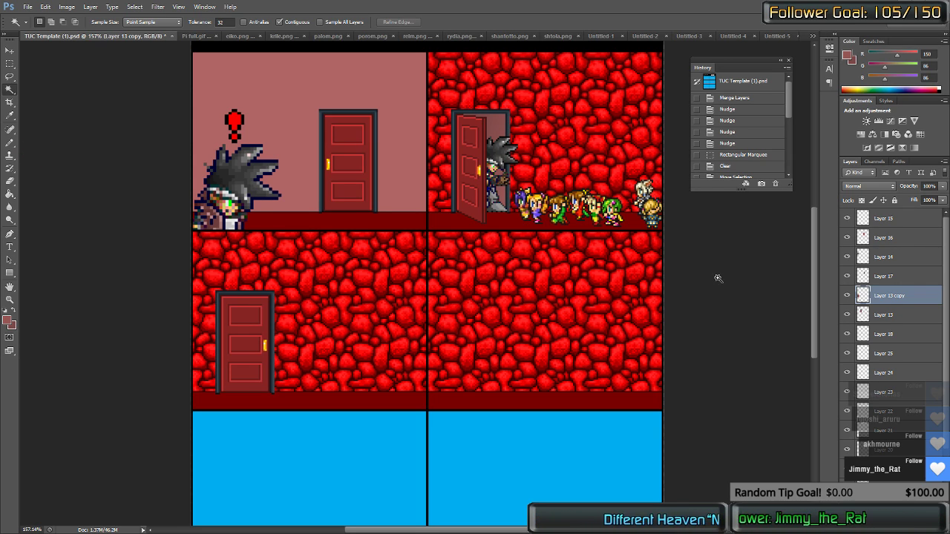
pyautogui.hotkey('ctrl', 'shift', 'Tab')
pyautogui.hotkey('ctrl', 'n')
pyautogui.press('Return')
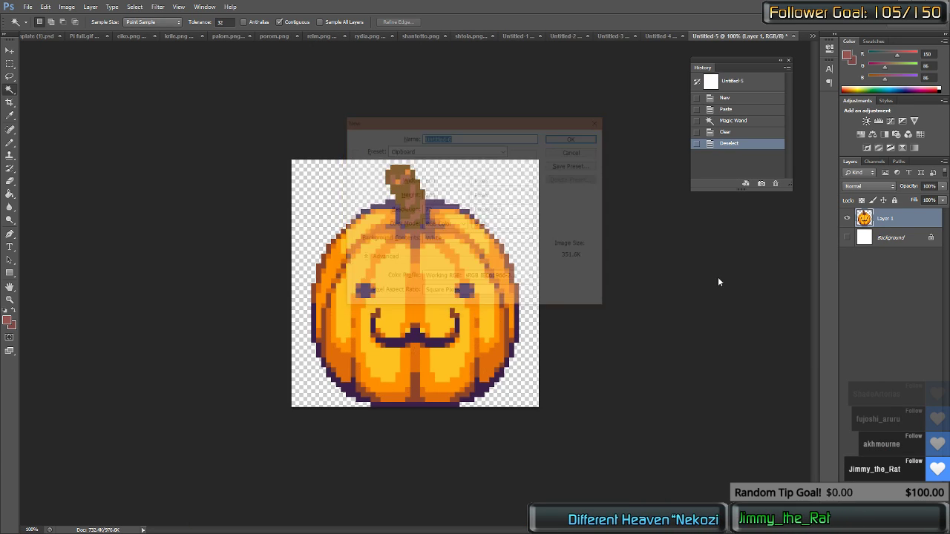
pyautogui.hotkey('ctrl', 'v')
pyautogui.click(525, 303)
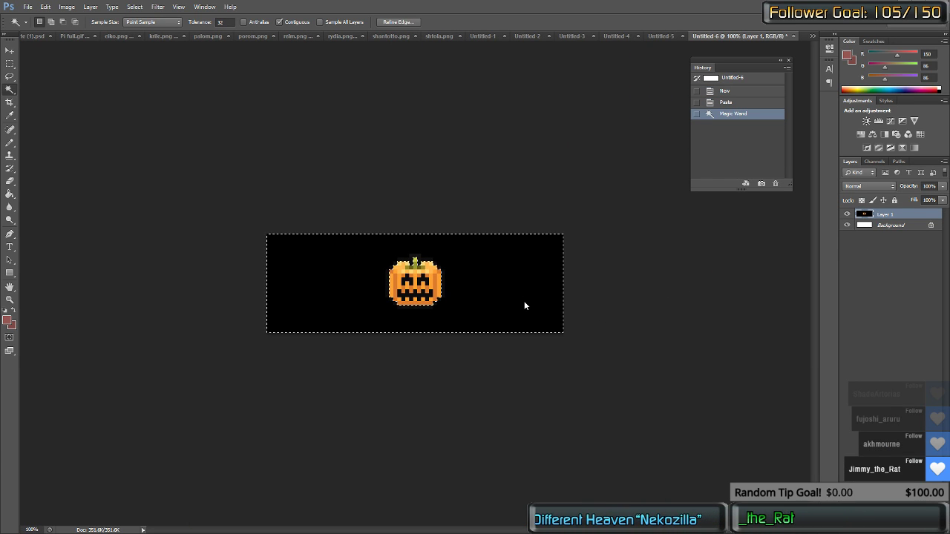
pyautogui.press('Delete')
pyautogui.hotkey('ctrl', 'z')
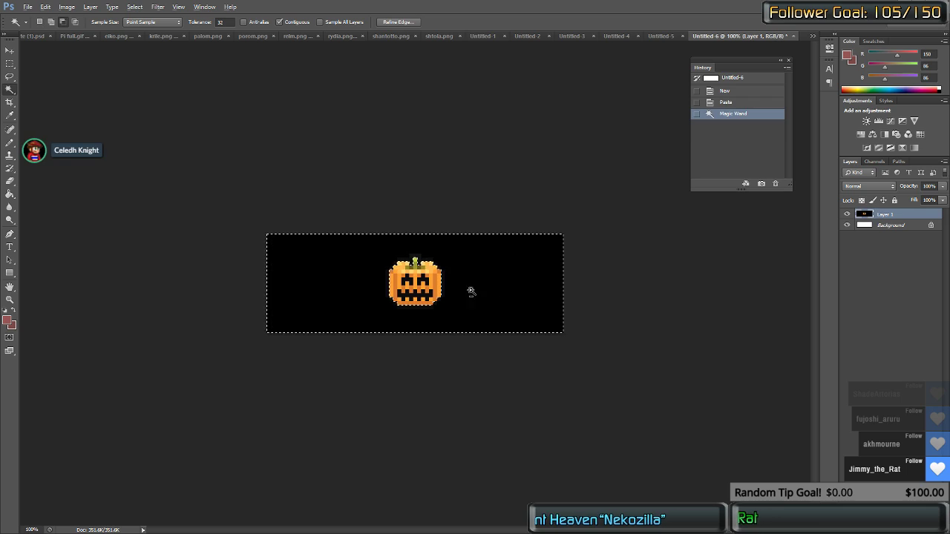
# Step: Clear the black backdrop around the jack-o'-lantern using the Magic Wand with Contiguous off and tolerance 0, keeping its dark outline
pyautogui.scroll(4, 466, 288)
pyautogui.scroll(2, 431, 265)
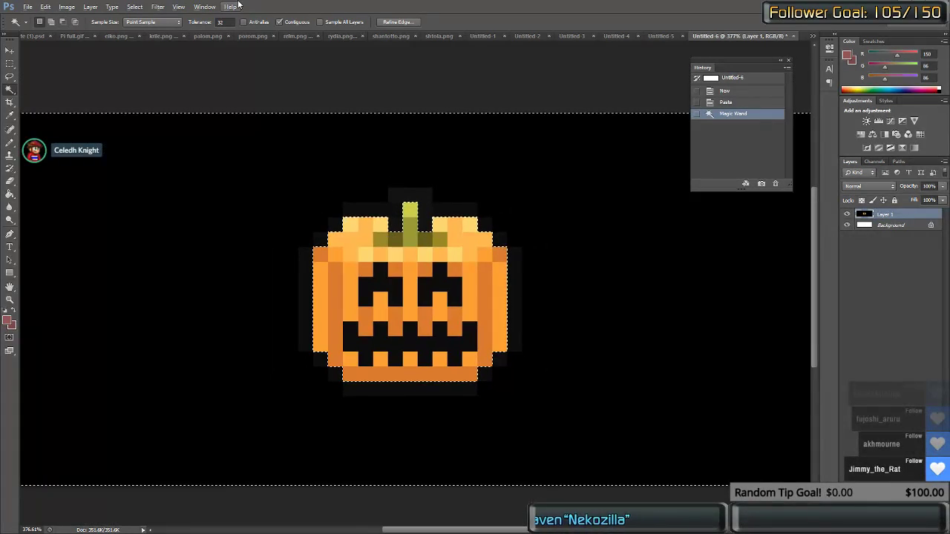
pyautogui.click(286, 23)
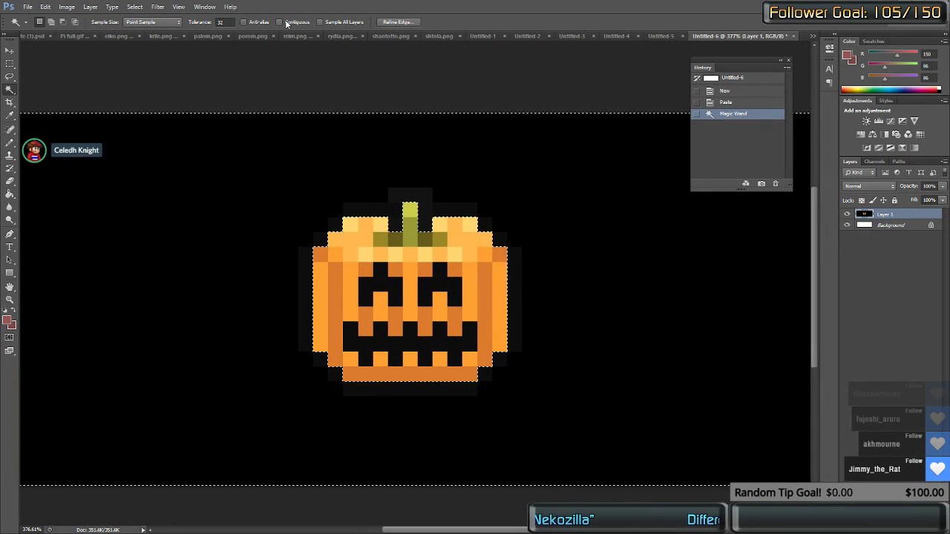
pyautogui.hotkey('ctrl', 'Tab')
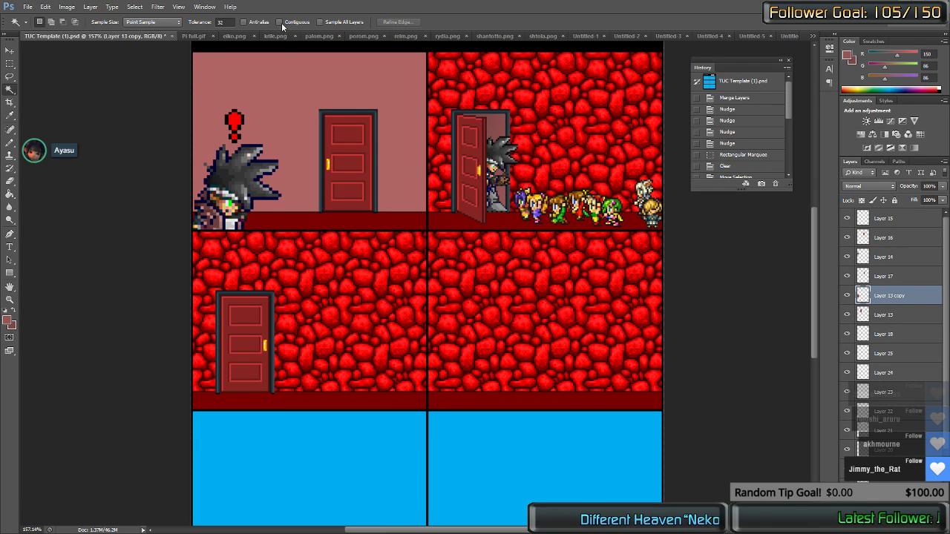
pyautogui.hotkey('ctrl', 'shift', 'Tab')
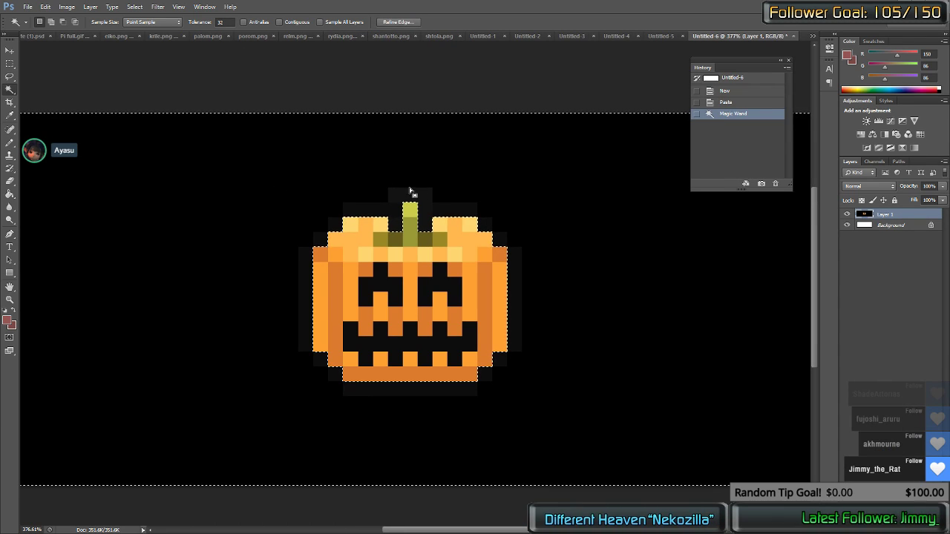
pyautogui.hotkey('ctrl', 'd')
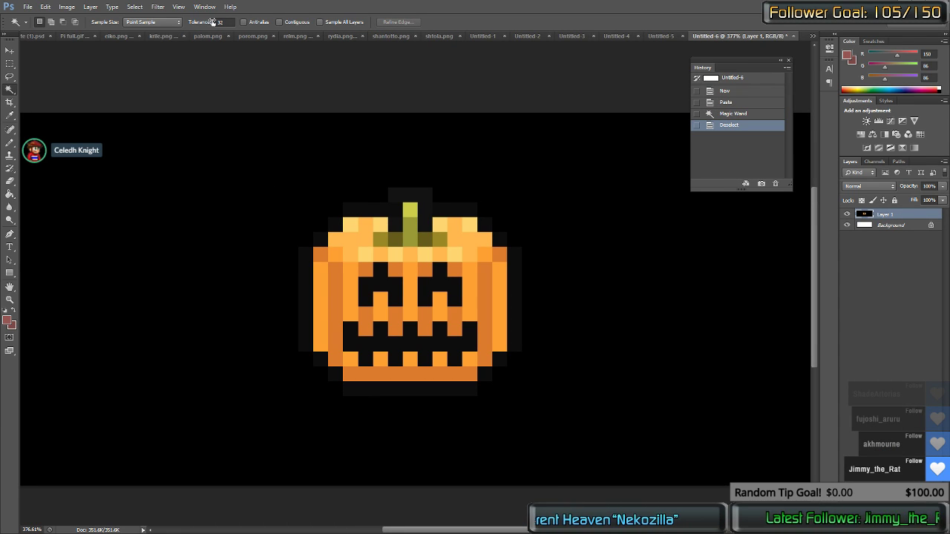
pyautogui.write('0')
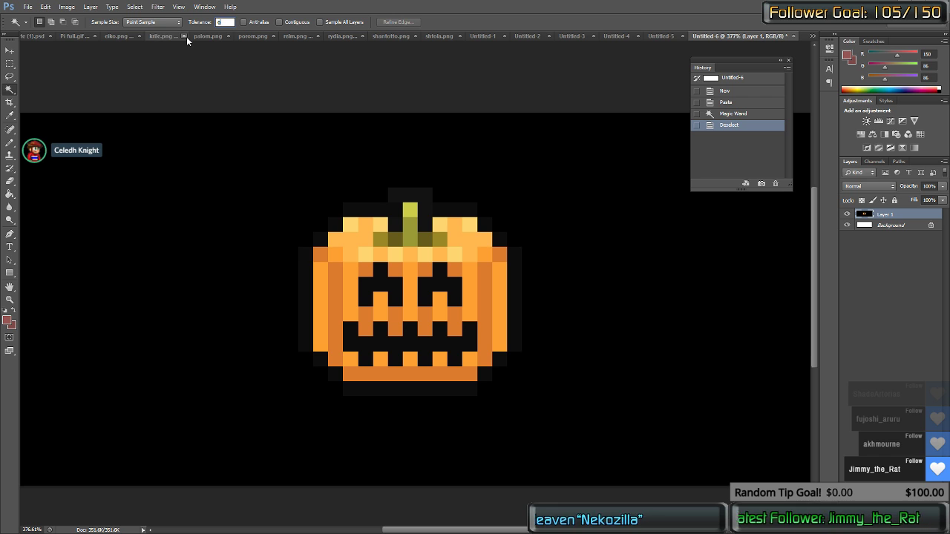
pyautogui.click(353, 184)
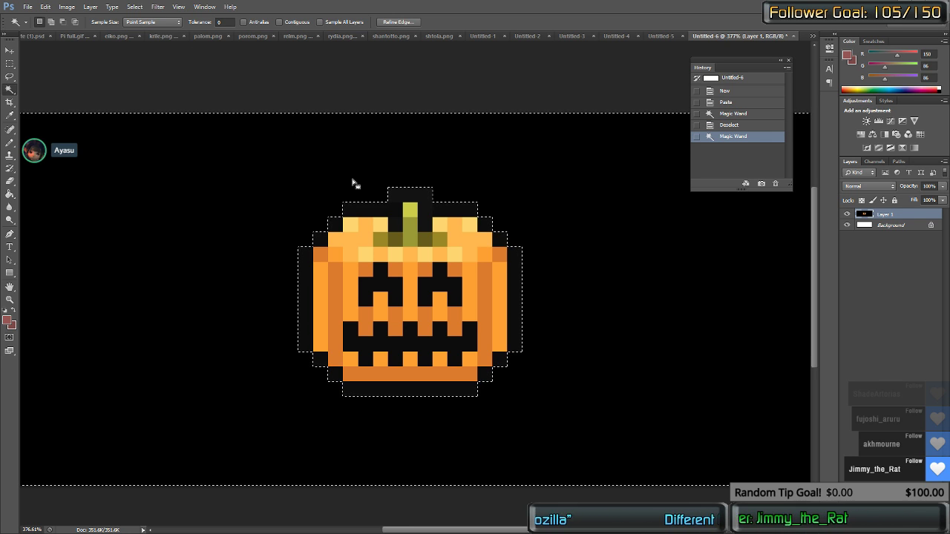
pyautogui.press('Delete')
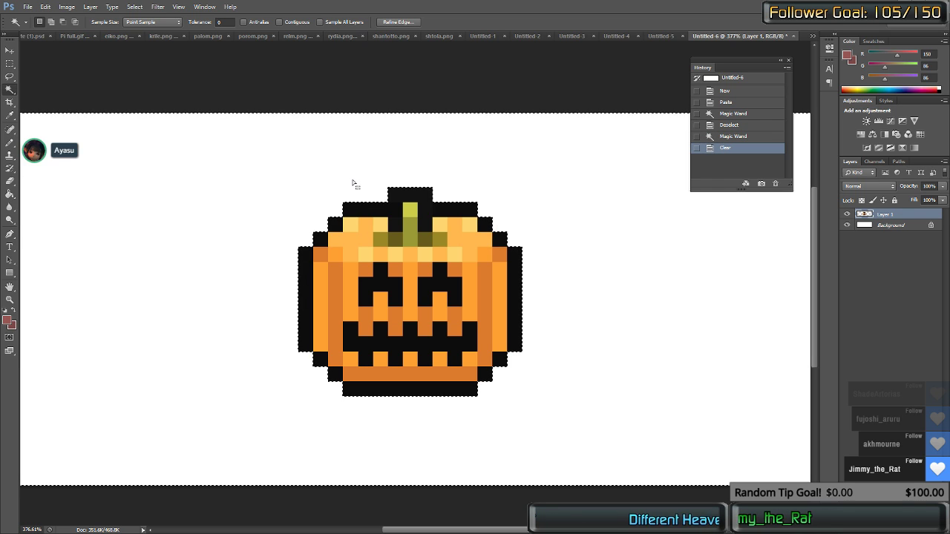
# Step: Invert the selection, cut out the jack-o'-lantern, and close its source document without saving
pyautogui.hotkey('ctrl', 'shift', 'i')
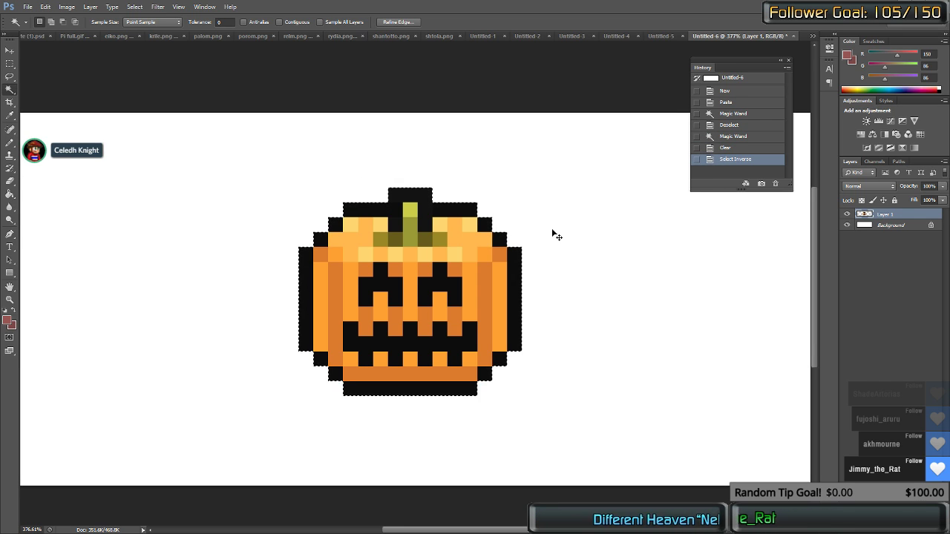
pyautogui.hotkey('ctrl', 'x')
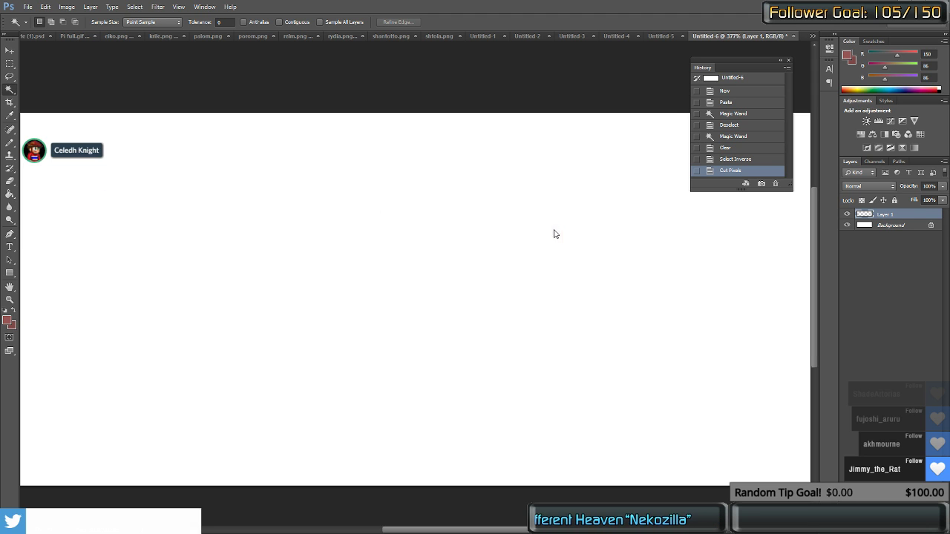
pyautogui.hotkey('ctrl', 'w')
pyautogui.press('n')
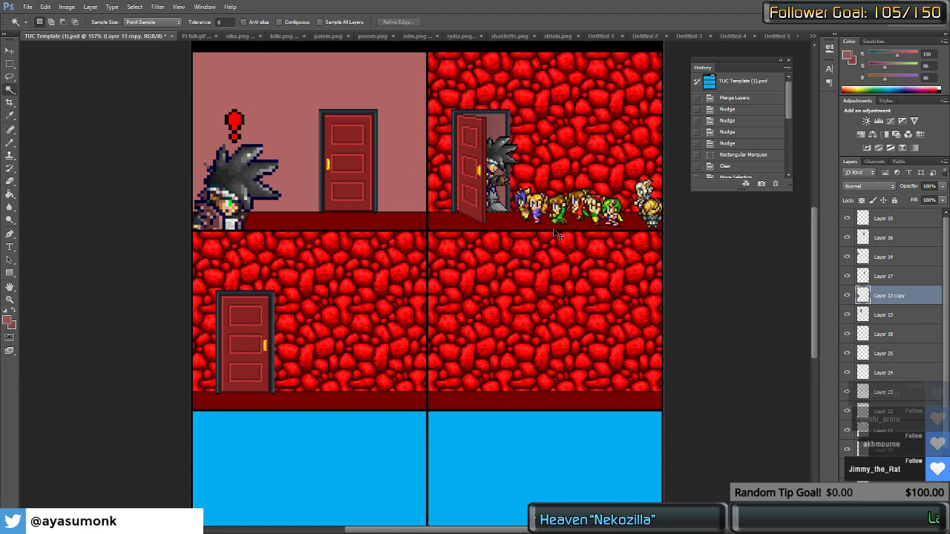
# Step: Paste the cut-out jack-o'-lantern into a new document sized to the clipboard
pyautogui.hotkey('ctrl', 'n')
pyautogui.press('Return')
pyautogui.hotkey('ctrl', 'v')
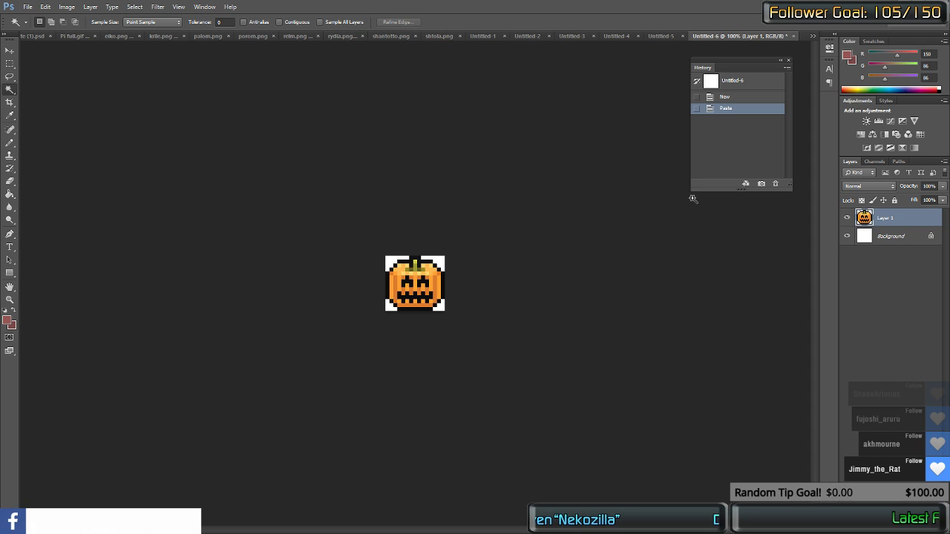
# Step: Hide the white Background layer behind the cut-out jack-o'-lantern and copy the entire canvas
pyautogui.click(846, 236)
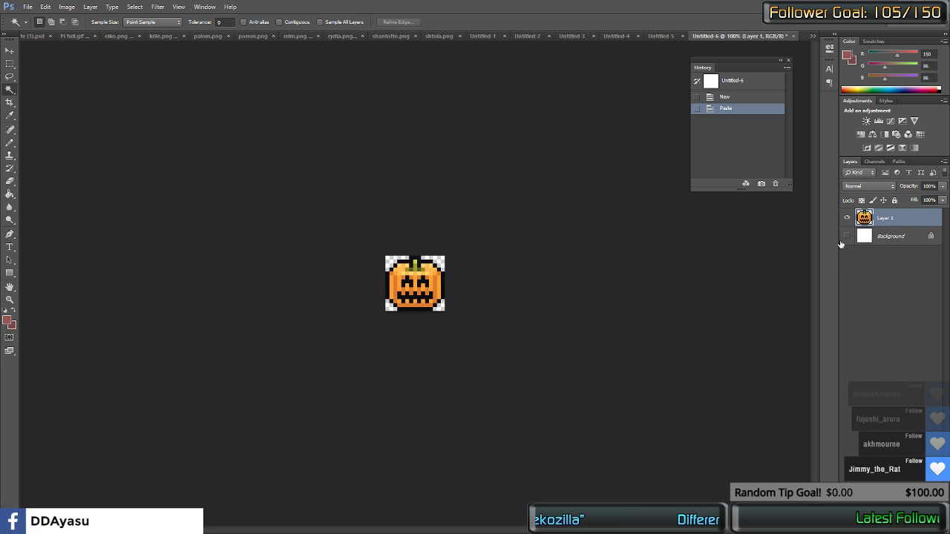
pyautogui.hotkey('ctrl', 'a')
# Step: Return to the comic page and nudge the closed door in the left stone-wall panel up slightly, onto the floor edge
pyautogui.hotkey('ctrl', 'Tab')
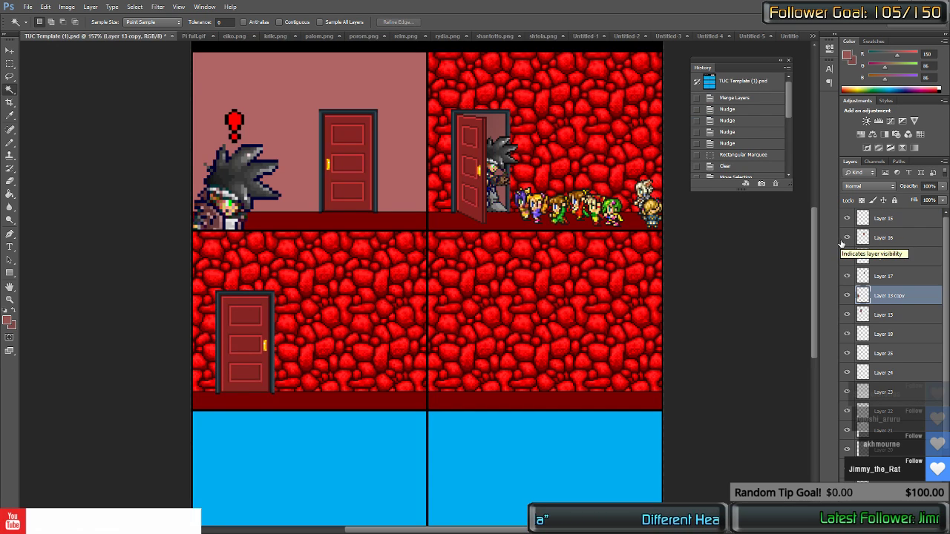
pyautogui.press('v')
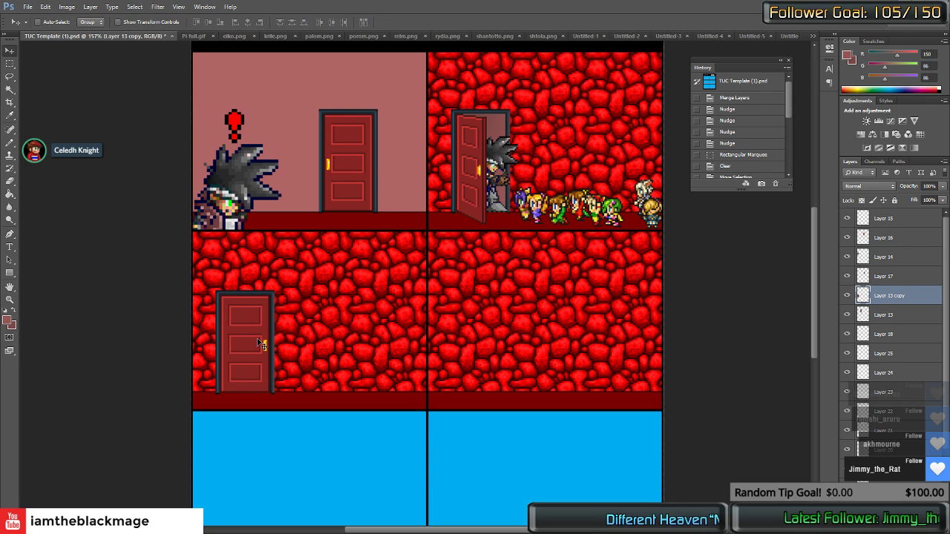
pyautogui.press('Up')
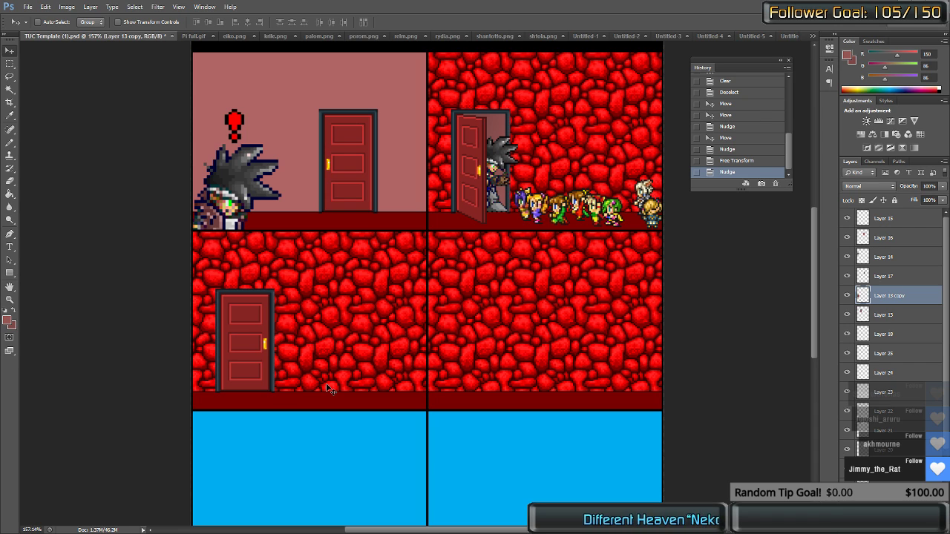
# Step: Try the jack-o'-lantern at full size on the comic page and undo the paste
pyautogui.hotkey('ctrl', 'v')
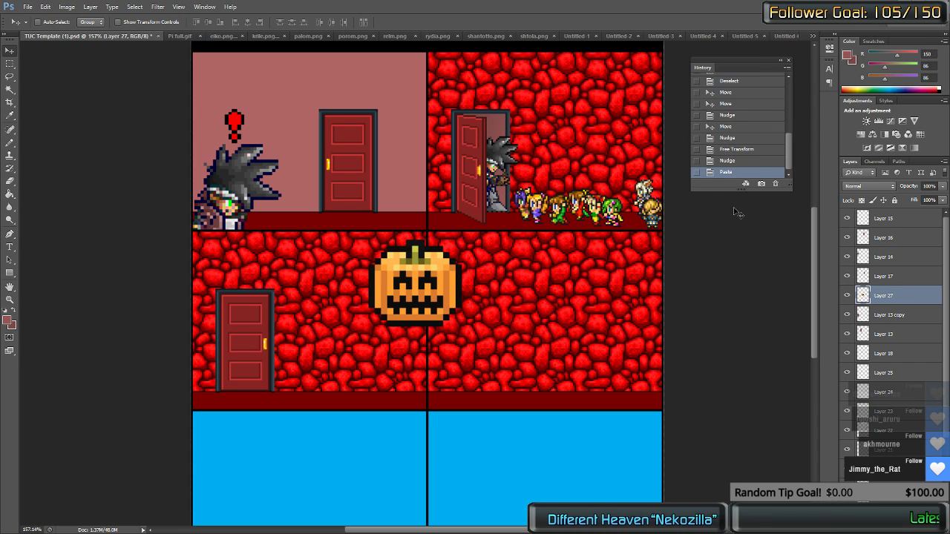
pyautogui.hotkey('ctrl', 'z')
# Step: Resize the jack-o'-lantern document to 50 percent with Nearest Neighbor (preserve hard edges) resampling
pyautogui.hotkey('ctrl', 'shift', 'Tab')
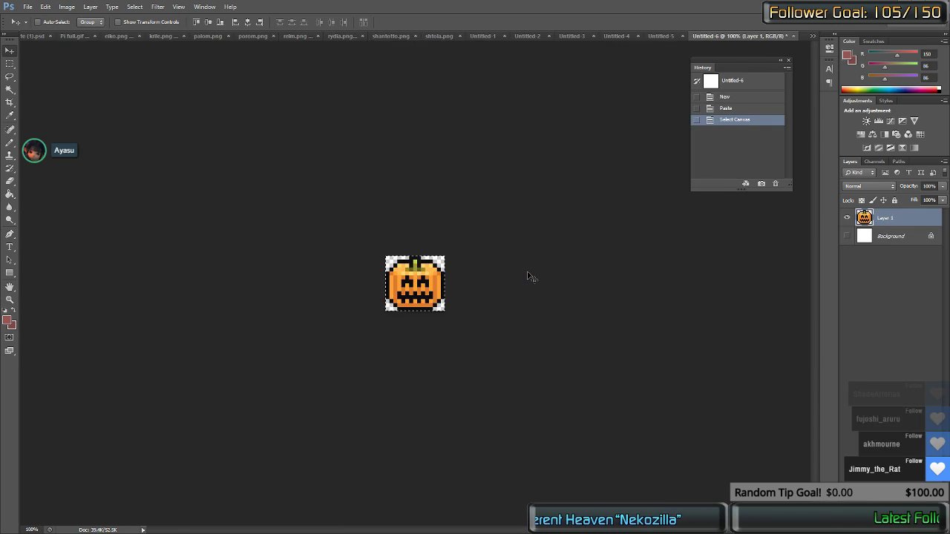
pyautogui.click(66, 7)
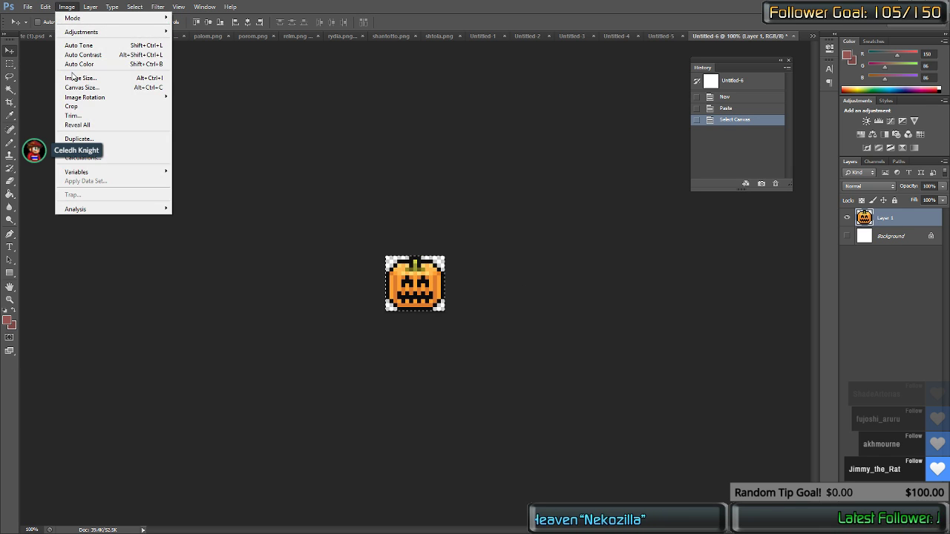
pyautogui.click(72, 75)
pyautogui.write('50%')
pyautogui.press('Tab')
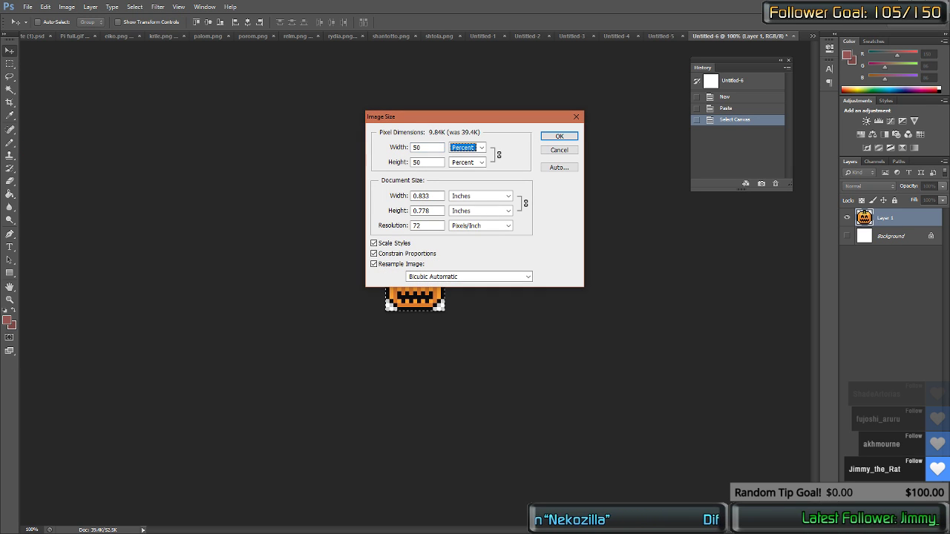
pyautogui.press('Tab')
pyautogui.hotkey('shift', 'Tab')
pyautogui.hotkey('shift', 'Tab')
pyautogui.hotkey('shift', 'Tab')
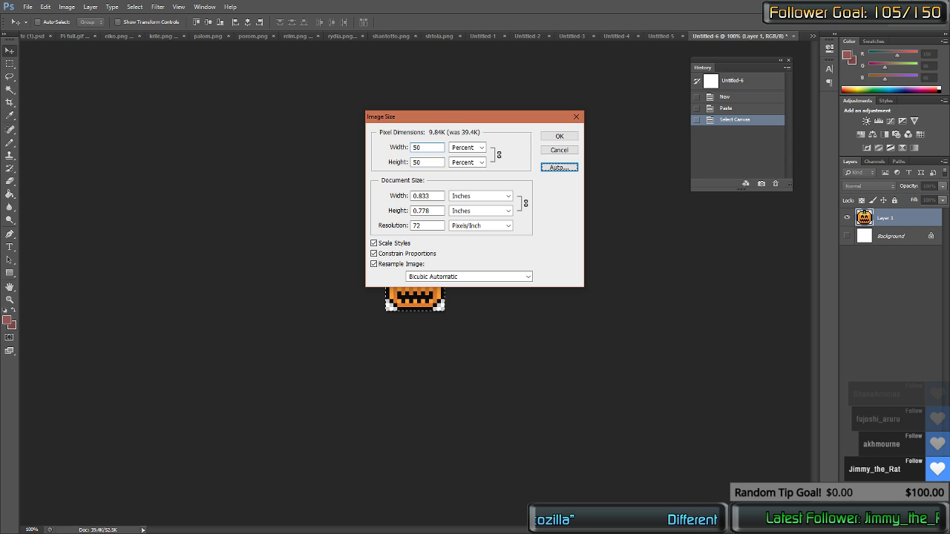
pyautogui.hotkey('shift', 'Tab')
pyautogui.hotkey('shift', 'Tab')
pyautogui.hotkey('shift', 'Tab')
pyautogui.press('Up')
pyautogui.press('Up')
pyautogui.press('Up')
pyautogui.press('Up')
pyautogui.press('Up')
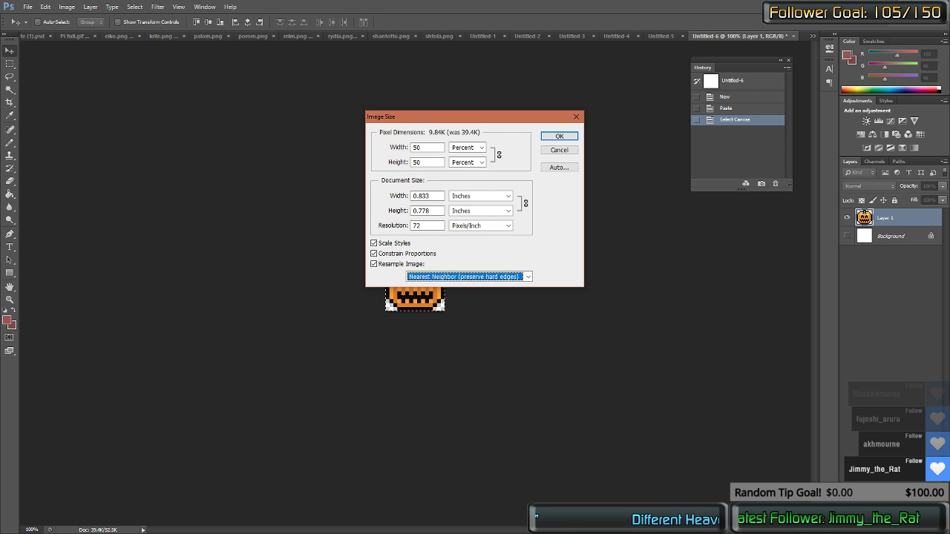
pyautogui.press('Return')
# Step: Copy the shrunken jack-o'-lantern onto the comic page, placing one above the open door and another above the closed door in the stone-wall panel
pyautogui.hotkey('ctrl', 'a')
pyautogui.hotkey('ctrl', 'c')
pyautogui.hotkey('ctrl', 'Tab')
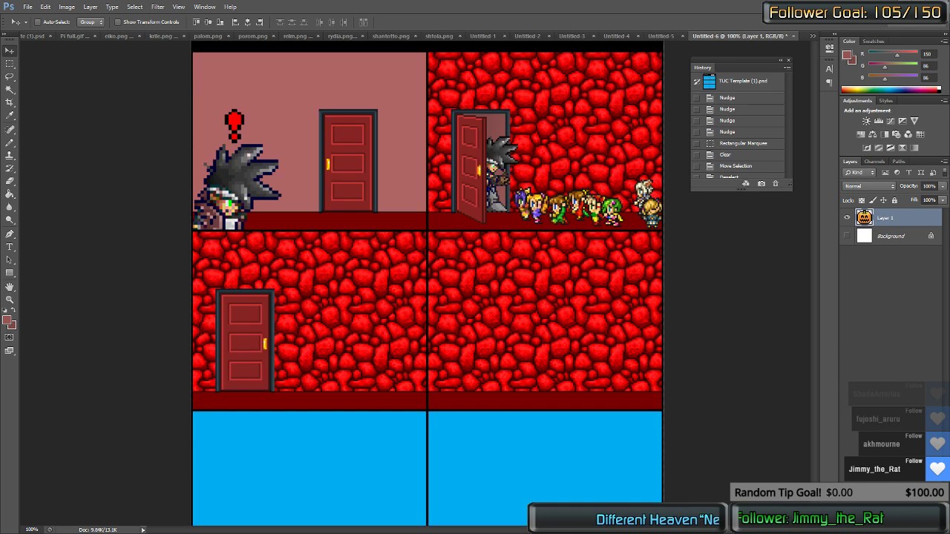
pyautogui.hotkey('ctrl', 'v')
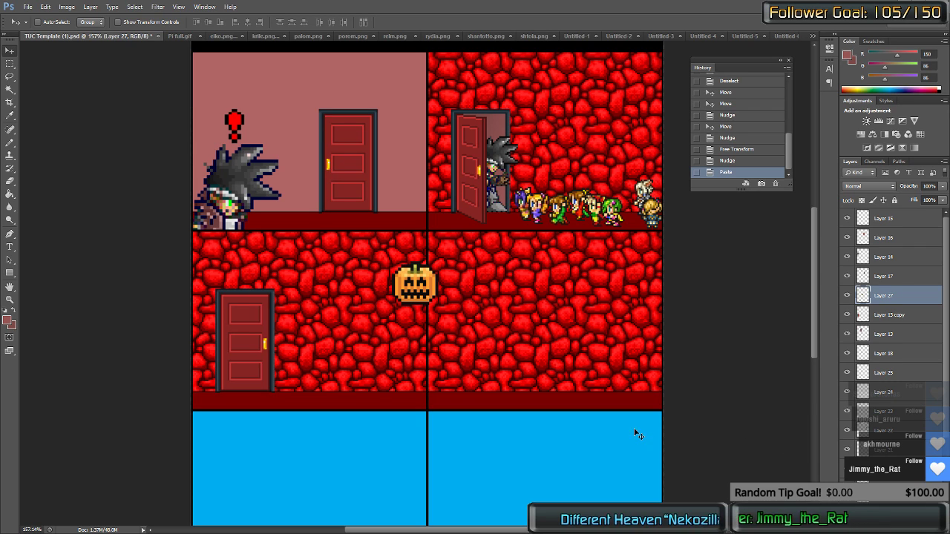
pyautogui.hotkey('ctrl', 'z')
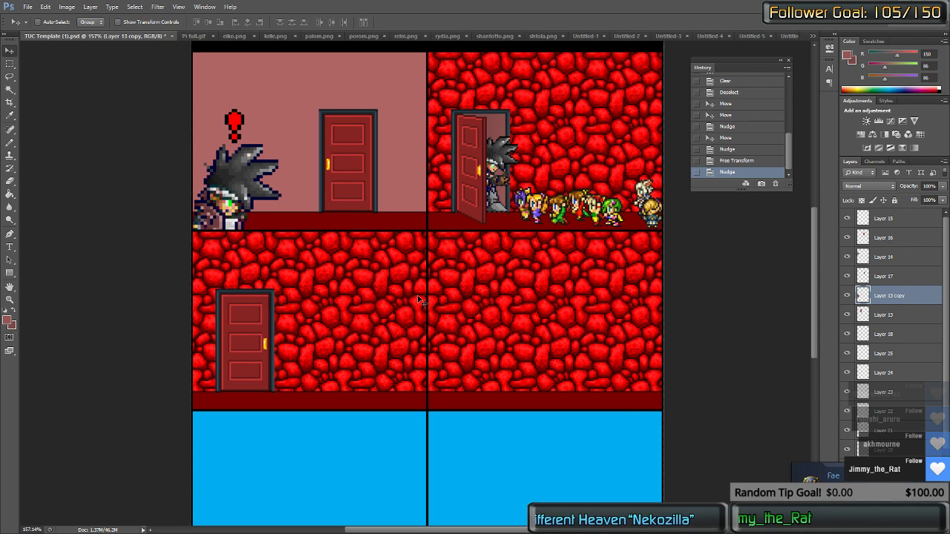
pyautogui.hotkey('ctrl', 'v')
pyautogui.moveTo(418, 300); pyautogui.dragTo(471, 75)
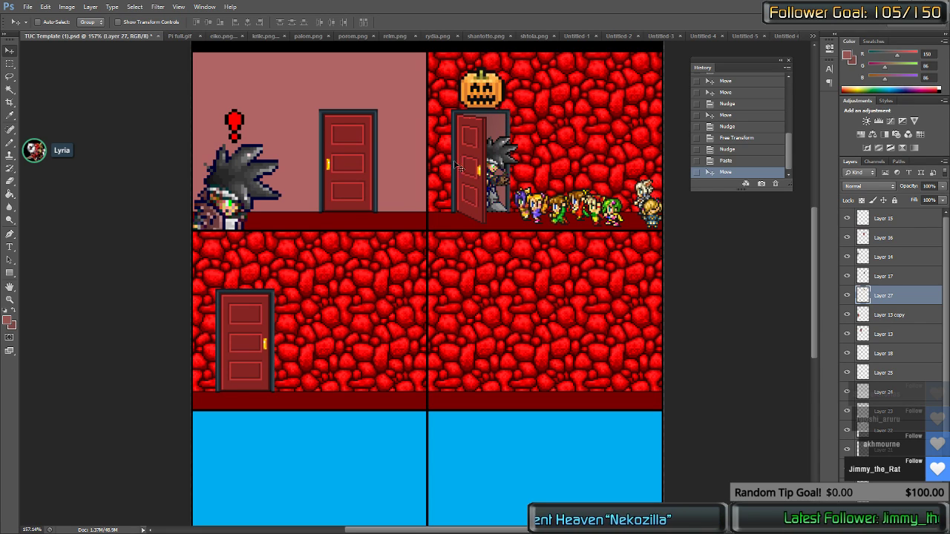
pyautogui.hotkey('ctrl', 'v')
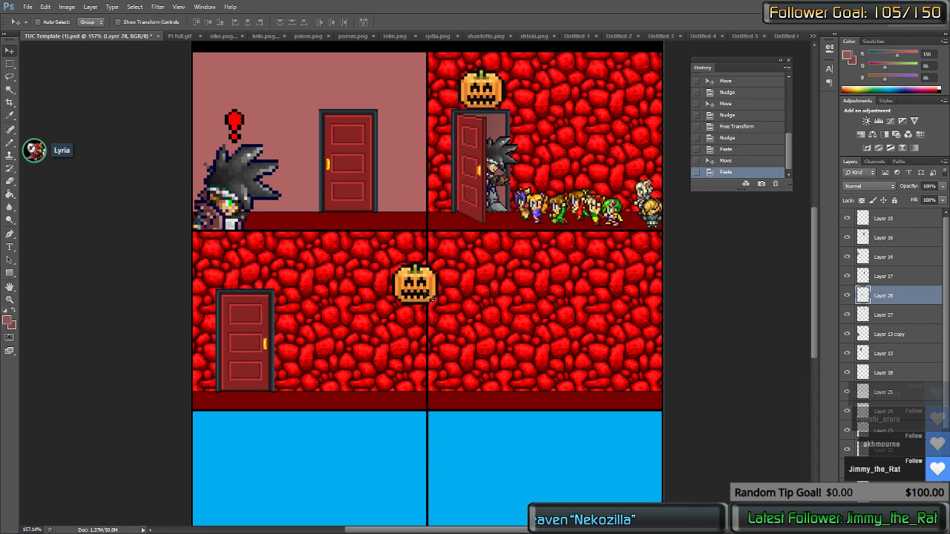
pyautogui.moveTo(410, 288); pyautogui.dragTo(252, 280)
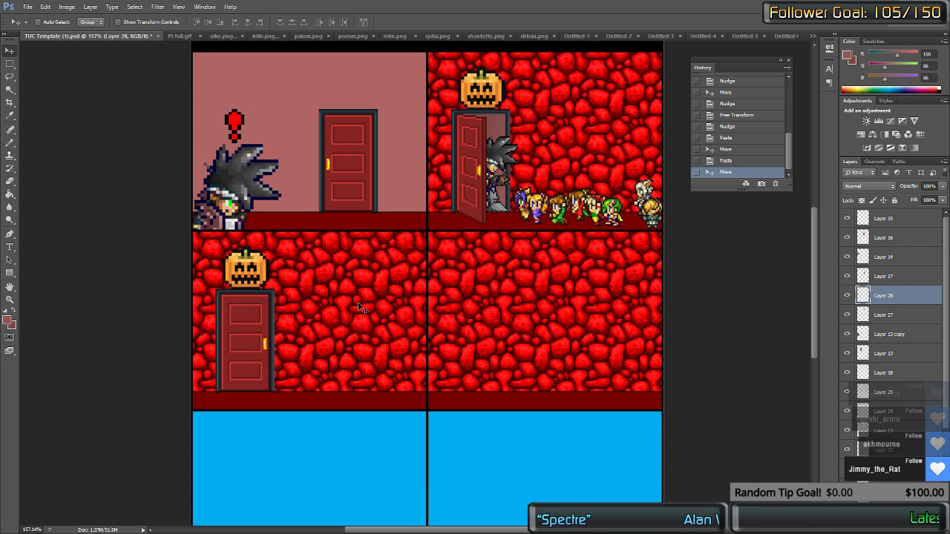
pyautogui.hotkey('alt', 'Tab')
pyautogui.hotkey('alt', 'Tab')
pyautogui.hotkey('alt', 'Tab')
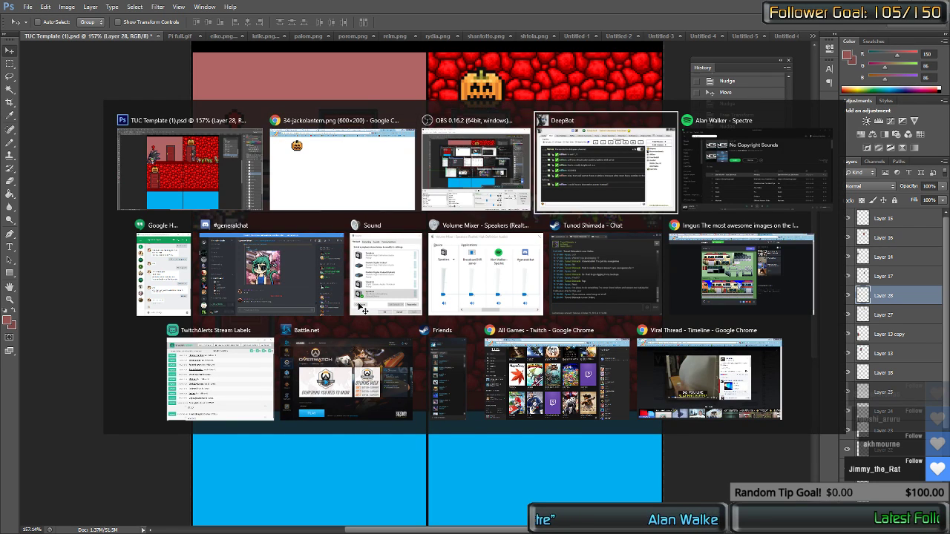
pyautogui.press('Escape')
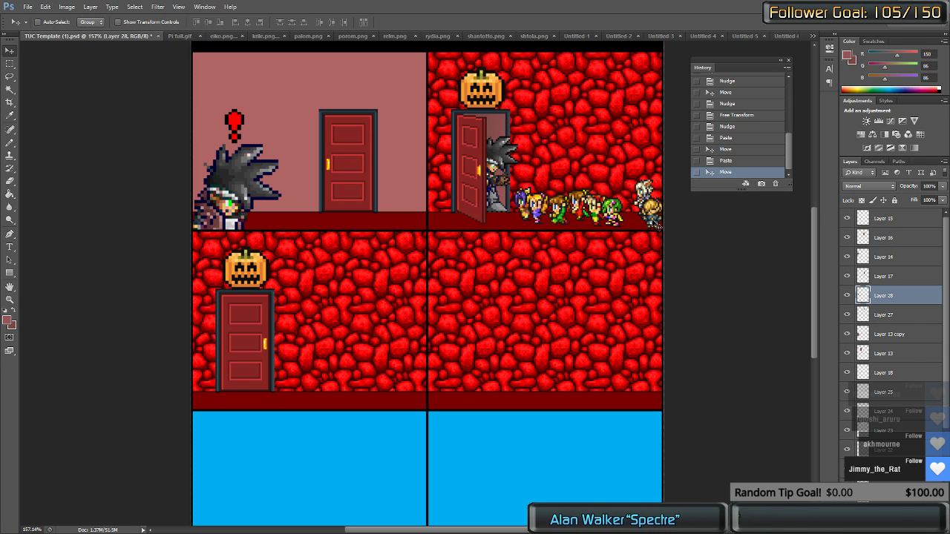
# Step: Try duplicating the small blond sprite into the right blue panel and undo the copy
pyautogui.moveTo(656, 226); pyautogui.dragTo(566, 501)
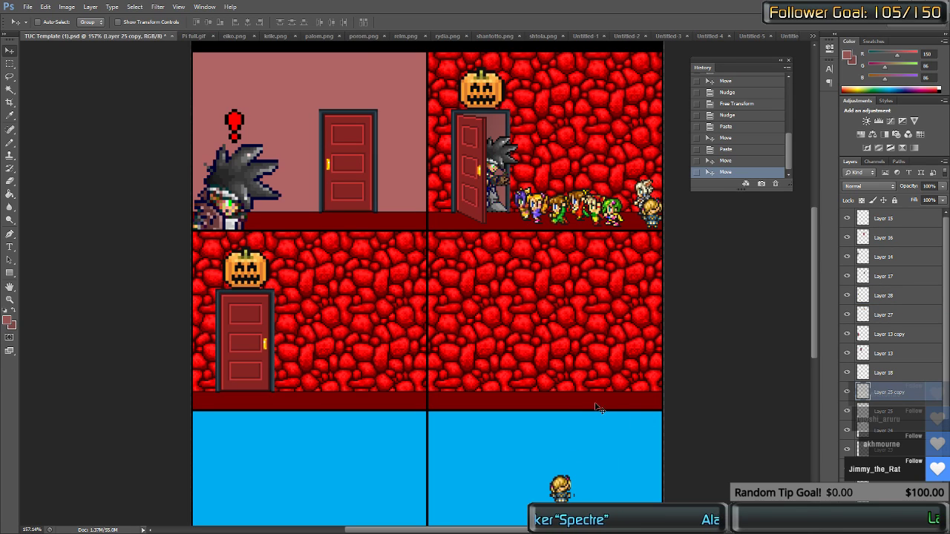
pyautogui.hotkey('ctrl', 'z')
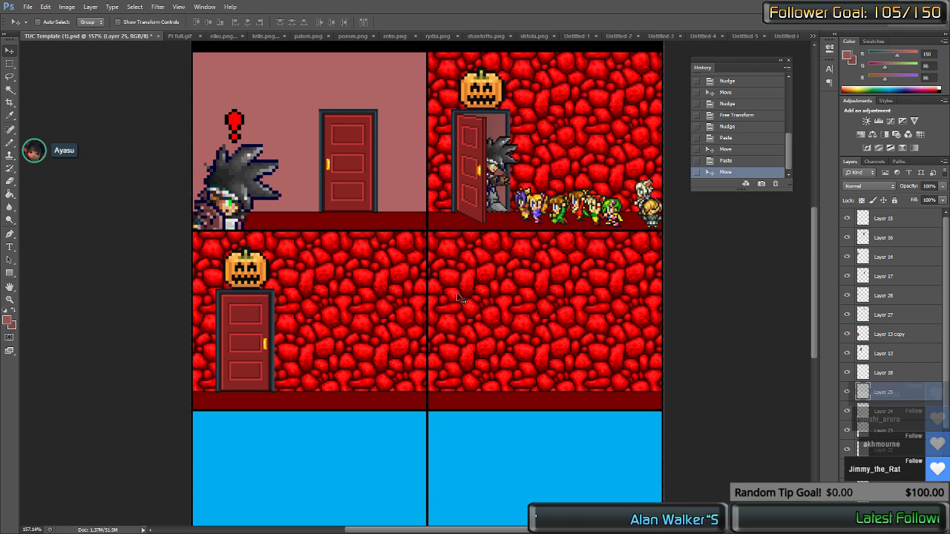
# Step: In Pi full.gif, isolate the standing spiky-haired character at the start of its row with the Rectangular Marquee and Magic Wand
pyautogui.hotkey('ctrl', 'Tab')
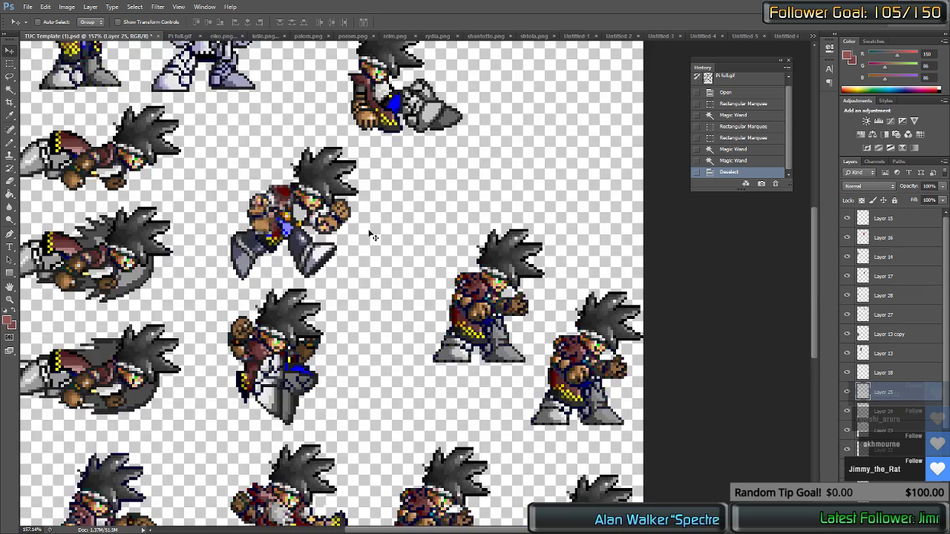
pyautogui.scroll(-5, 319, 284)
pyautogui.scroll(1, 162, 286)
pyautogui.scroll(3, 161, 288)
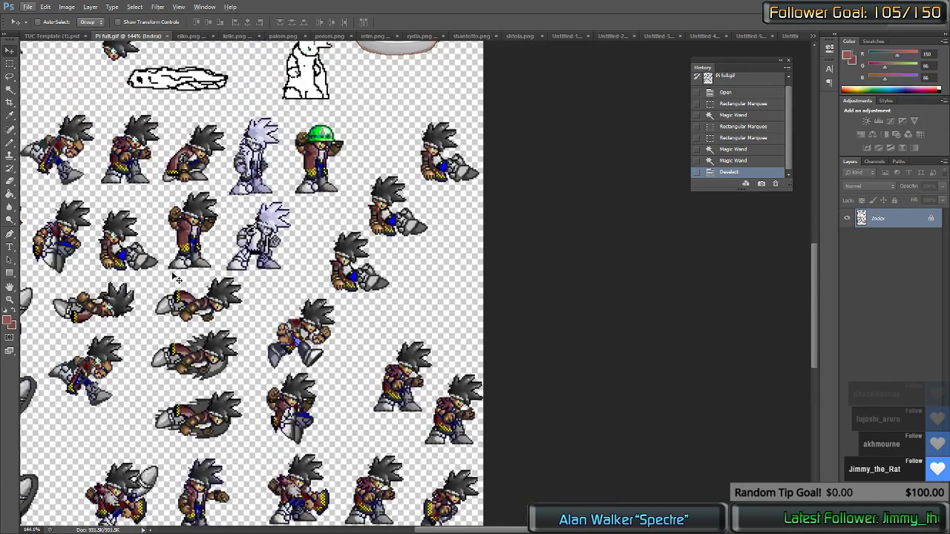
pyautogui.hscroll(-3, 185, 274)
pyautogui.press('m')
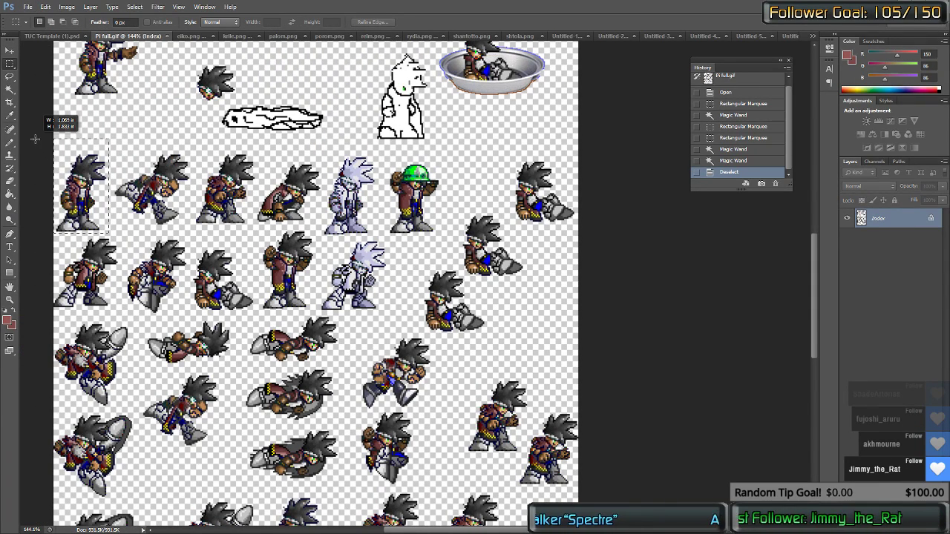
pyautogui.moveTo(53, 138); pyautogui.dragTo(109, 234)
pyautogui.press('w')
pyautogui.click(64, 176)
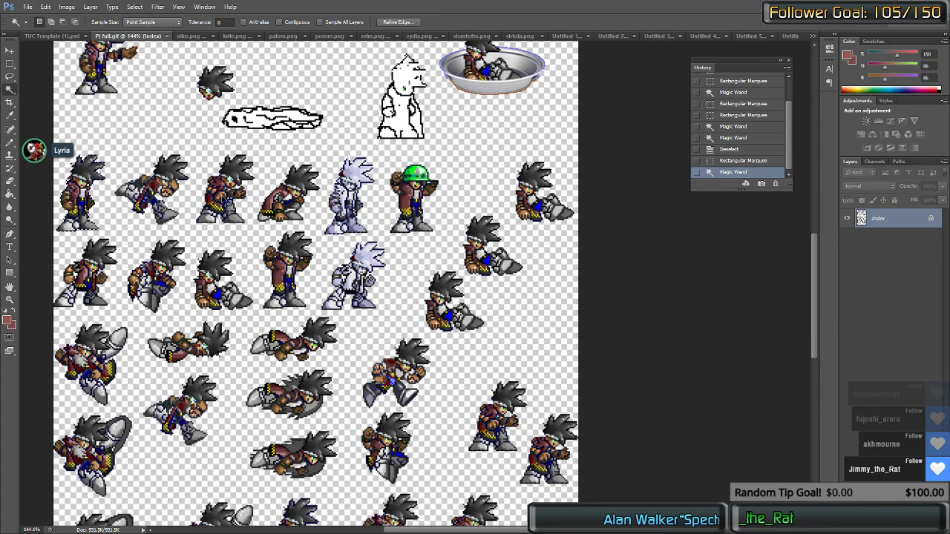
# Step: Copy the standing character into the comic page and position it at the closed door below the jack-o'-lantern
pyautogui.hotkey('ctrl', 'c')
pyautogui.hotkey('ctrl', 'shift', 'Tab')
pyautogui.hotkey('ctrl', 'v')
pyautogui.moveTo(398, 305); pyautogui.dragTo(243, 374)
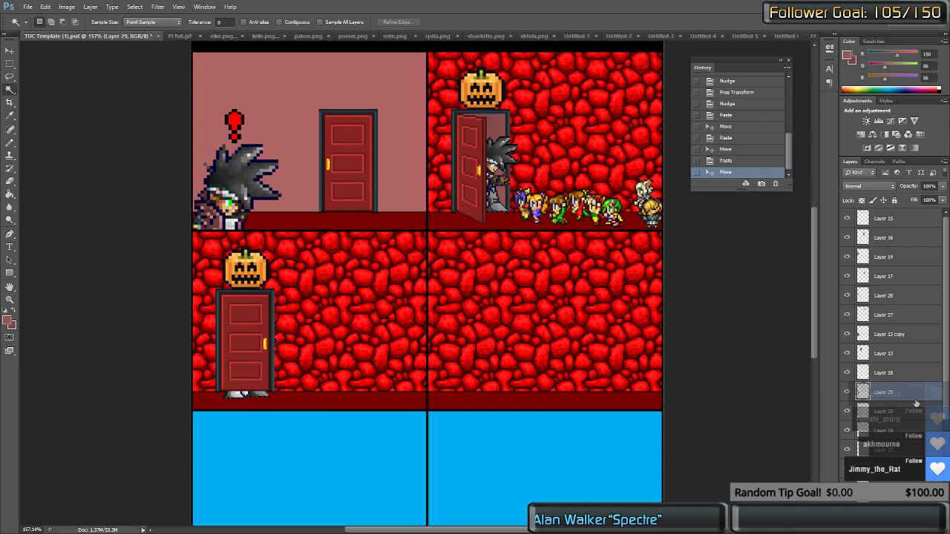
# Step: Move the standing character's layer above the door, directly below Layer 16, and nudge the character slightly to the right
pyautogui.moveTo(915, 399); pyautogui.dragTo(896, 243)
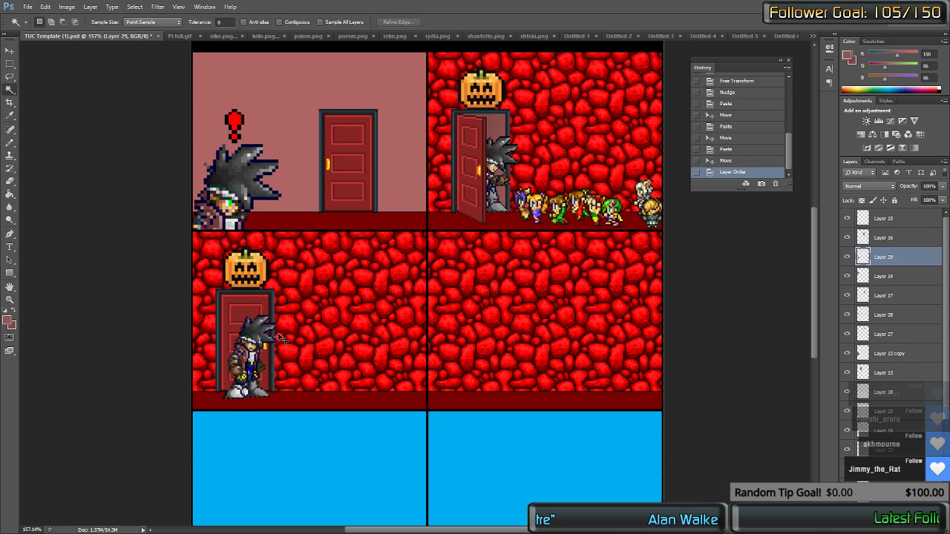
pyautogui.press('Right')
pyautogui.press('Right')
pyautogui.press('Right')
pyautogui.press('Right')
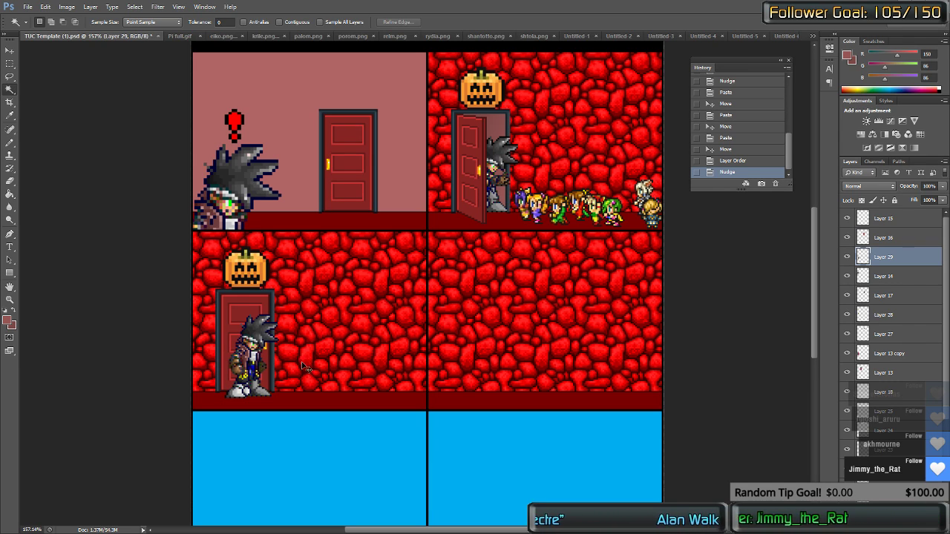
# Step: Hide the standing character's layer and clear the stray Magic Wand selection
pyautogui.click(848, 258)
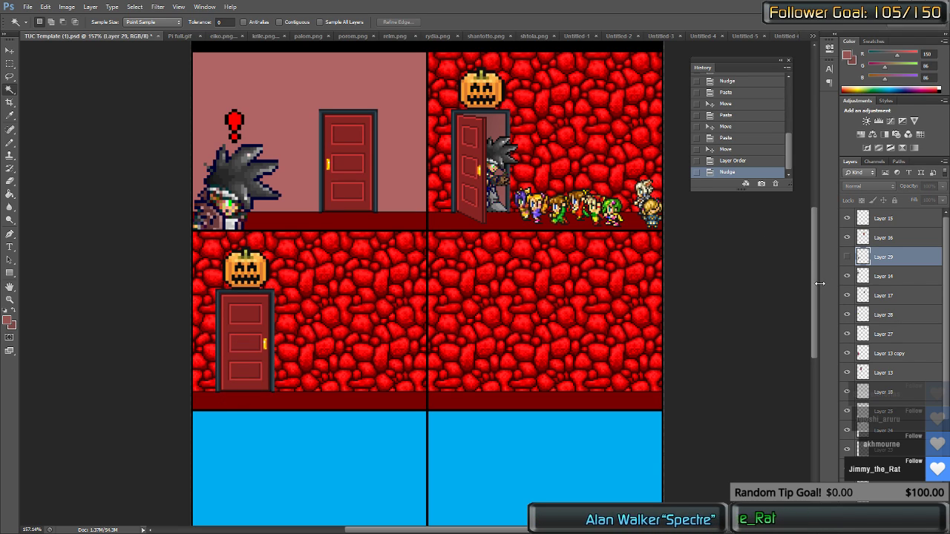
pyautogui.click(457, 445)
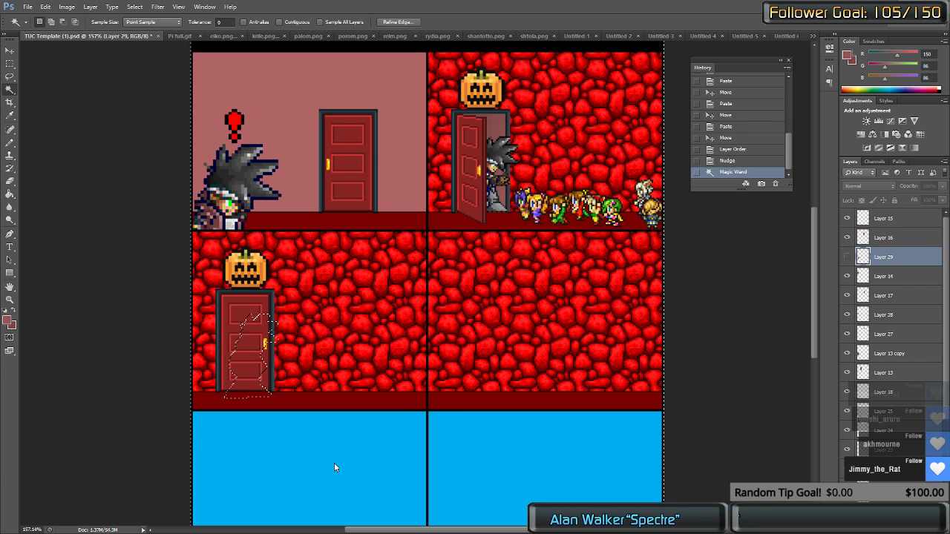
pyautogui.hotkey('ctrl', 'd')
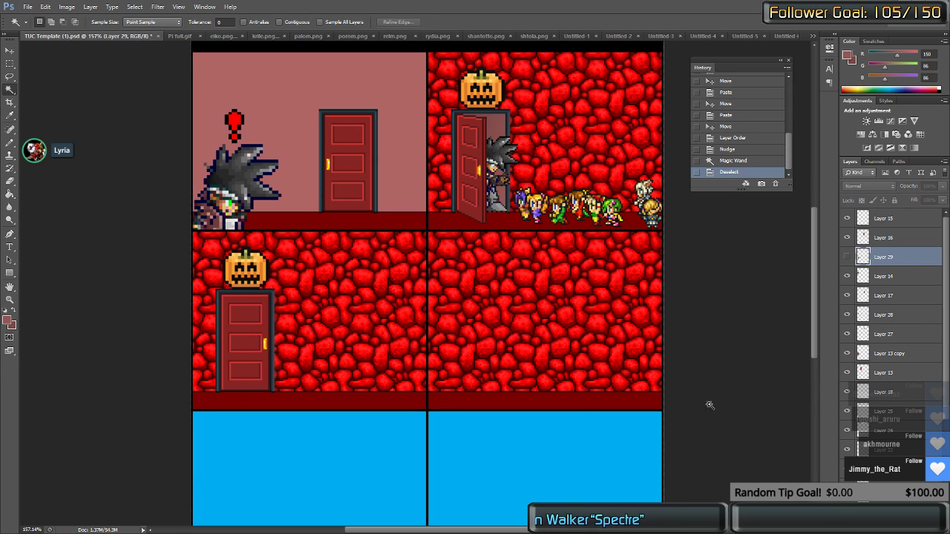
# Step: Select the middle-row panel area containing the closed door on Layer 12, using the Magic Wand with Contiguous enabled
pyautogui.scroll(-4, 870, 389)
pyautogui.click(898, 530)
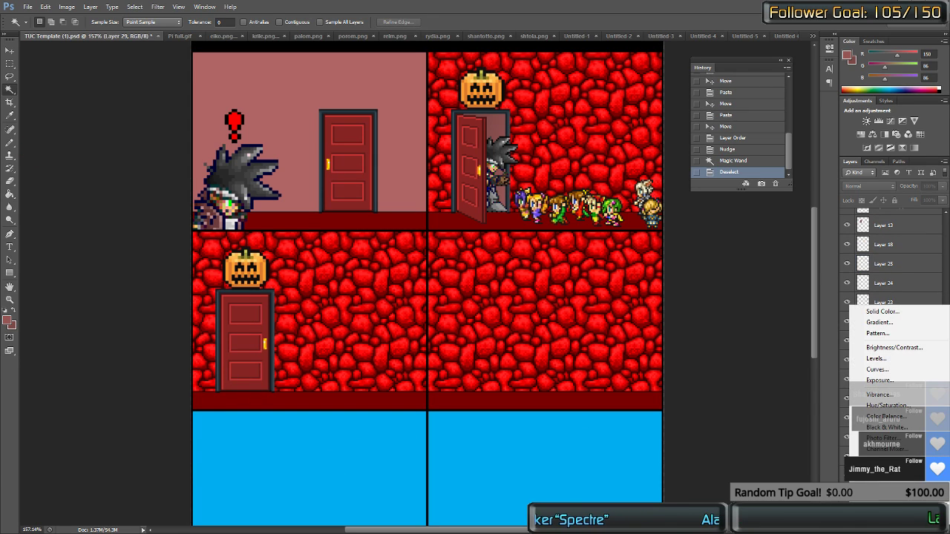
pyautogui.press('Escape')
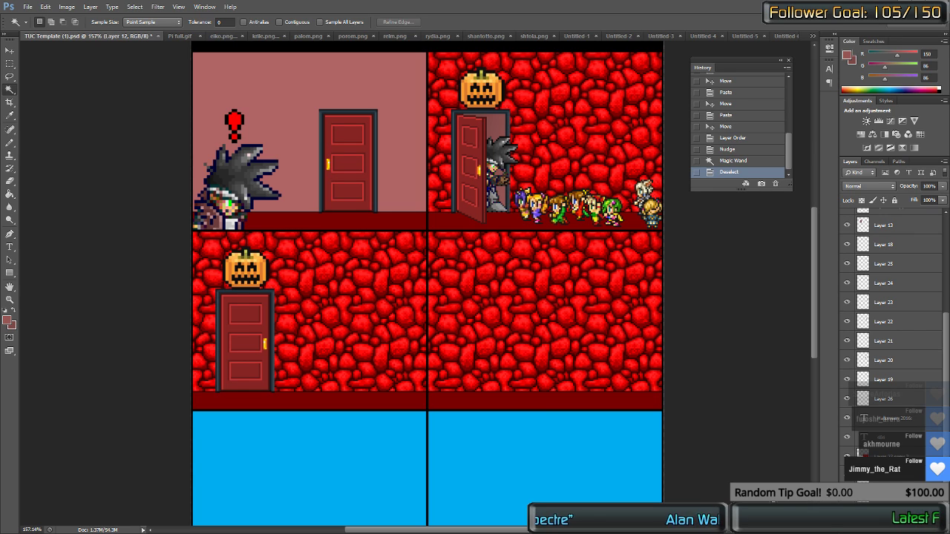
pyautogui.click(583, 464)
pyautogui.hotkey('ctrl', 'd')
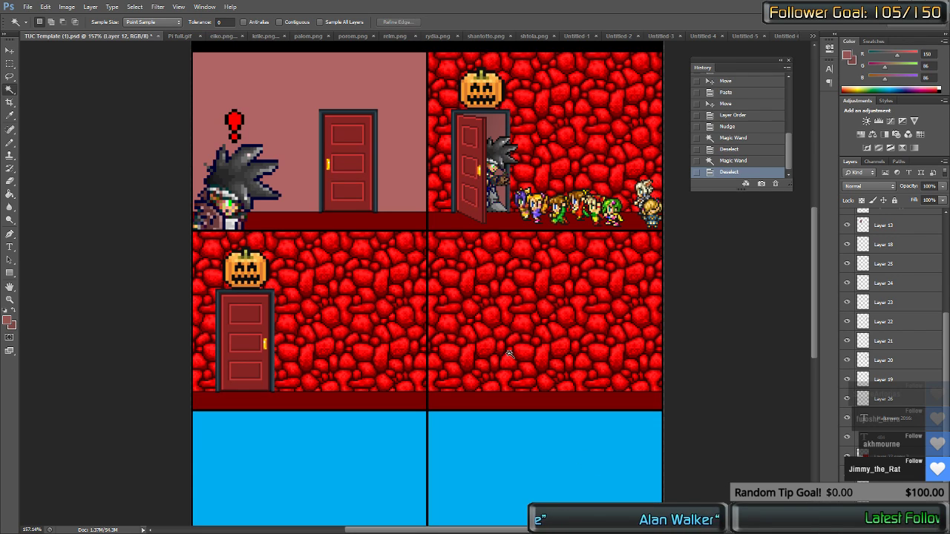
pyautogui.click(283, 22)
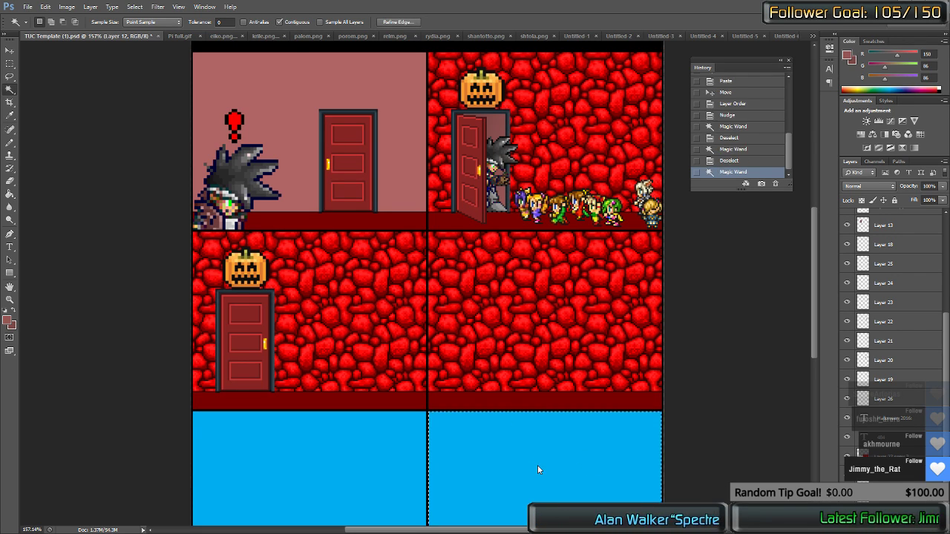
pyautogui.click(336, 298)
pyautogui.moveTo(323, 294)
pyautogui.mouseDown()
pyautogui.moveTo(309, 287)
pyautogui.moveTo(318, 277)
pyautogui.moveTo(314, 286)
pyautogui.mouseUp()
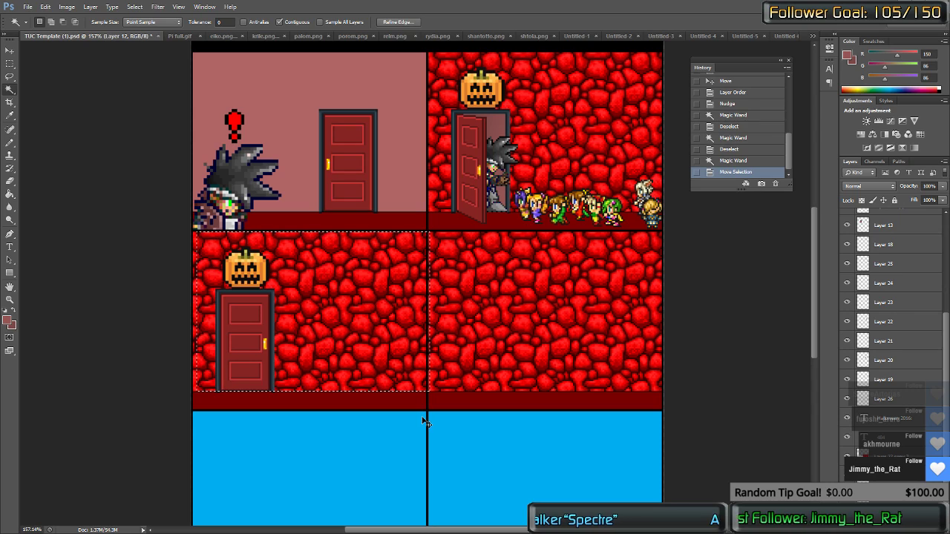
pyautogui.press('Left')
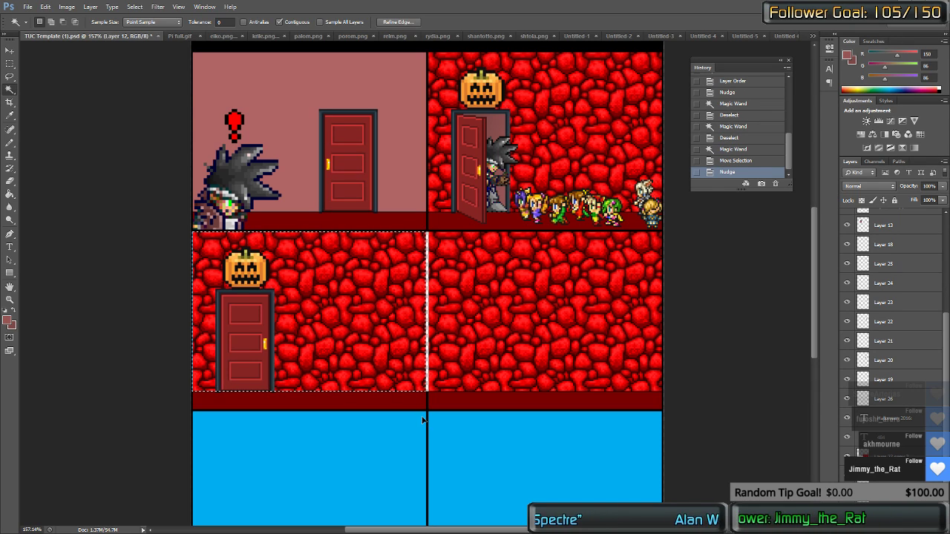
pyautogui.press('Right')
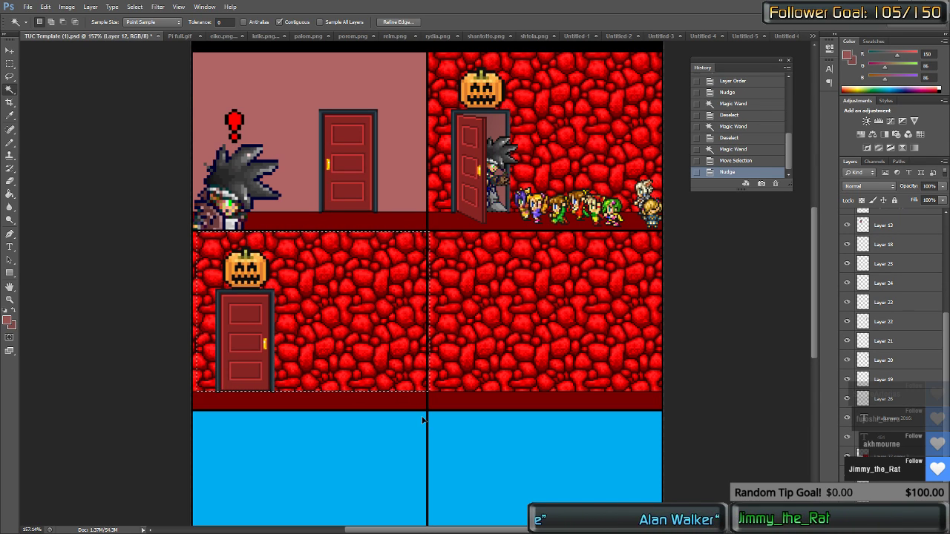
pyautogui.hotkey('ctrl', 'z')
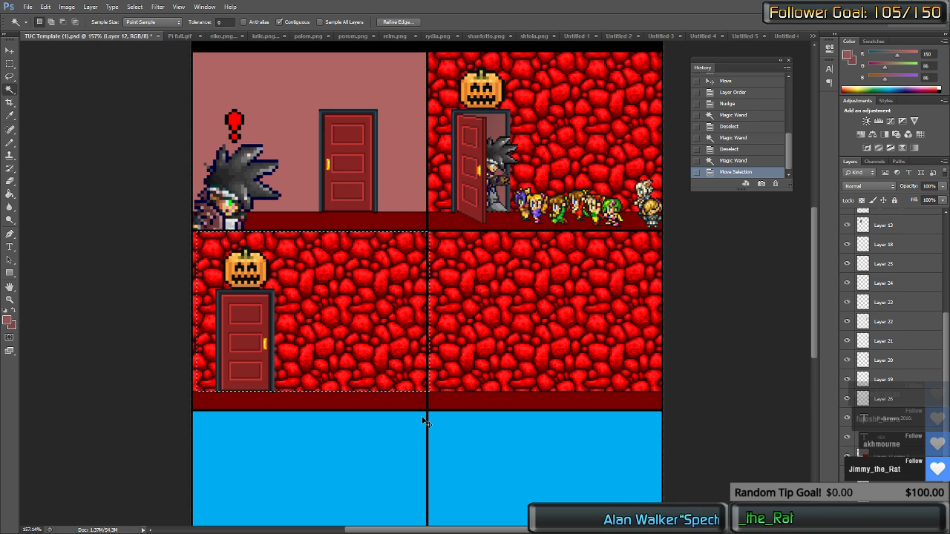
# Step: Align the selection outline with the panel, paste a merged copy of its wall, door and pumpkin as a new layer, and change that layer's stacking order
pyautogui.press('Right')
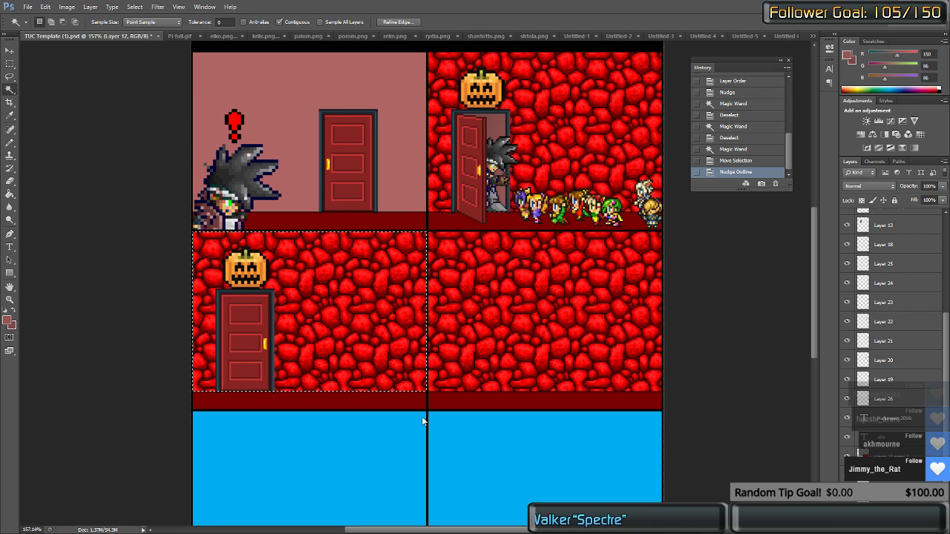
pyautogui.hotkey('ctrl', 'v')
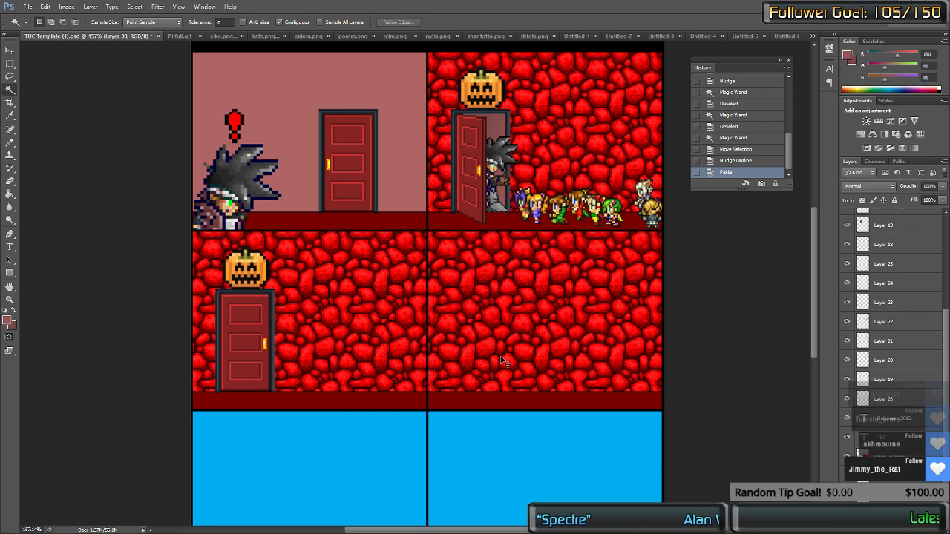
pyautogui.press('Right')
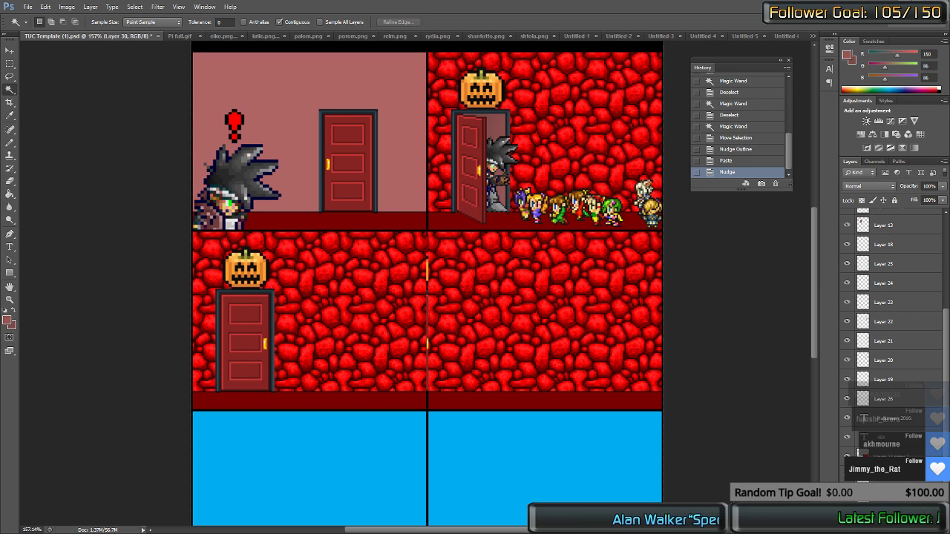
pyautogui.hotkey('ctrl', 'shift', ']')
# Step: Nudge the copied wall, door and pumpkin into the second panel of the middle row until it fits the panel borders
pyautogui.hotkey('ctrl', 'shift', 'Right')
pyautogui.hotkey('ctrl', 'shift', 'Right')
pyautogui.hotkey('ctrl', 'shift', 'Right')
pyautogui.hotkey('ctrl', 'shift', 'Right')
pyautogui.hotkey('ctrl', 'shift', 'Right')
pyautogui.hotkey('ctrl', 'shift', 'Right')
pyautogui.hotkey('ctrl', 'shift', 'Right')
pyautogui.hotkey('ctrl', 'shift', 'Right')
pyautogui.hotkey('ctrl', 'shift', 'Right')
pyautogui.hotkey('ctrl', 'shift', 'Right')
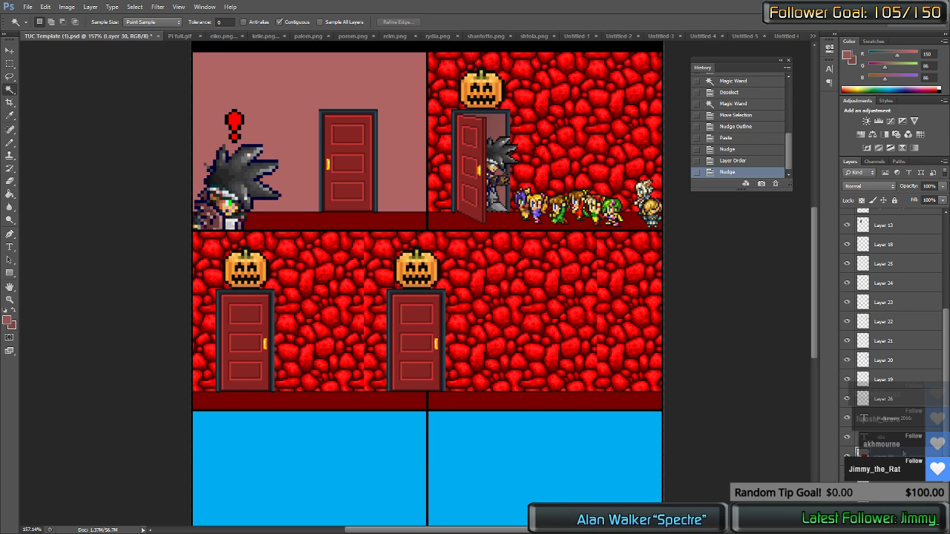
pyautogui.hotkey('ctrl', 'shift', 'Left')
pyautogui.hotkey('ctrl', 'shift', 'Left')
pyautogui.hotkey('ctrl', 'shift', 'Left')
pyautogui.hotkey('ctrl', 'Left')
pyautogui.hotkey('ctrl', 'Left')
pyautogui.hotkey('ctrl', 'Left')
pyautogui.hotkey('ctrl', 'Left')
pyautogui.hotkey('ctrl', 'Left')
pyautogui.hotkey('ctrl', 'Left')
pyautogui.hotkey('ctrl', 'Left')
pyautogui.hotkey('ctrl', 'Left')
pyautogui.hotkey('ctrl', 'Left')
pyautogui.hotkey('ctrl', 'Left')
pyautogui.hotkey('ctrl', 'Left')
pyautogui.hotkey('ctrl', 'Left')
pyautogui.hotkey('ctrl', 'Left')
pyautogui.hotkey('ctrl', 'Left')
pyautogui.hotkey('ctrl', 'Left')
pyautogui.hotkey('ctrl', 'Left')
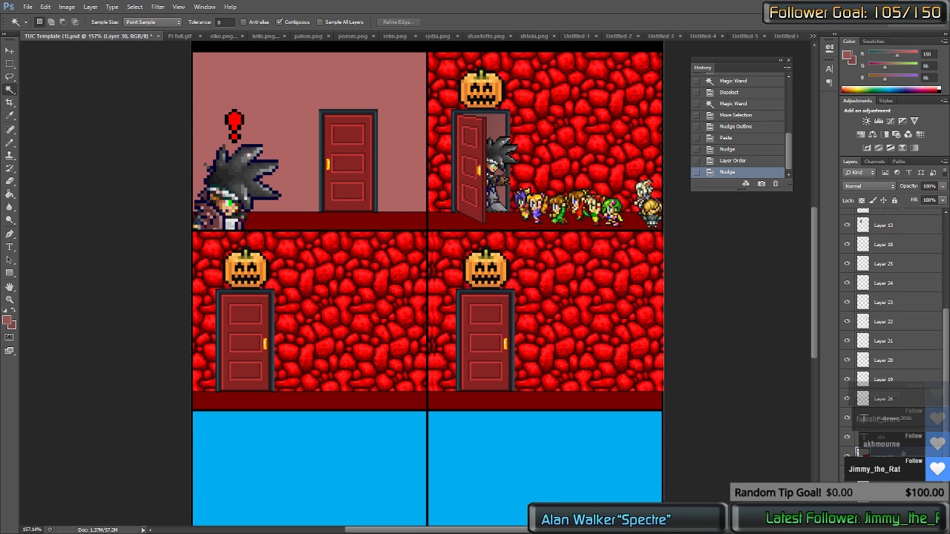
pyautogui.hotkey('ctrl', 'Left')
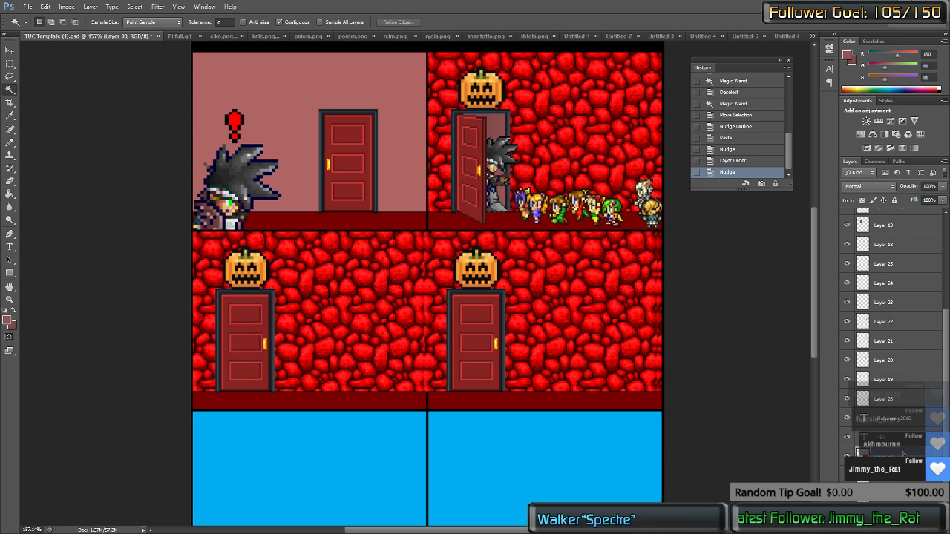
pyautogui.hotkey('ctrl', 'Right')
pyautogui.hotkey('ctrl', 'Right')
pyautogui.hotkey('ctrl', 'Right')
pyautogui.hotkey('ctrl', 'Right')
pyautogui.hotkey('ctrl', 'Right')
pyautogui.hotkey('ctrl', 'Right')
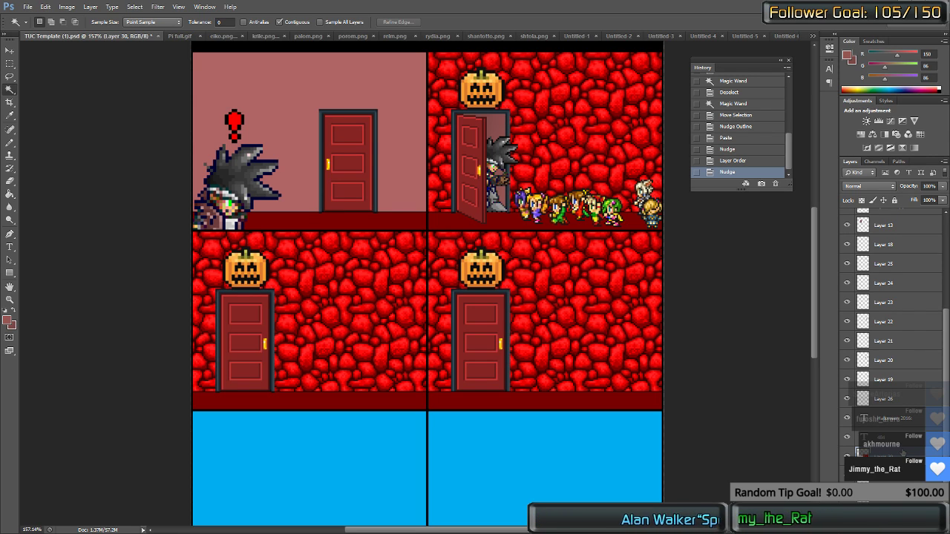
# Step: Duplicate the wall, door and pumpkin layer into the first panel of the bottom row and nudge it flush with the borders
pyautogui.scroll(-3, 470, 396)
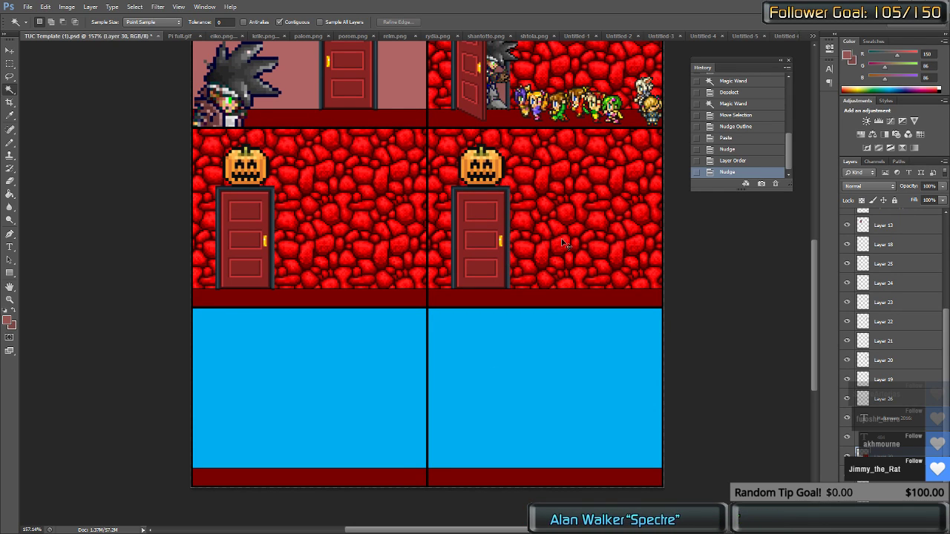
pyautogui.moveTo(562, 231); pyautogui.dragTo(340, 391)
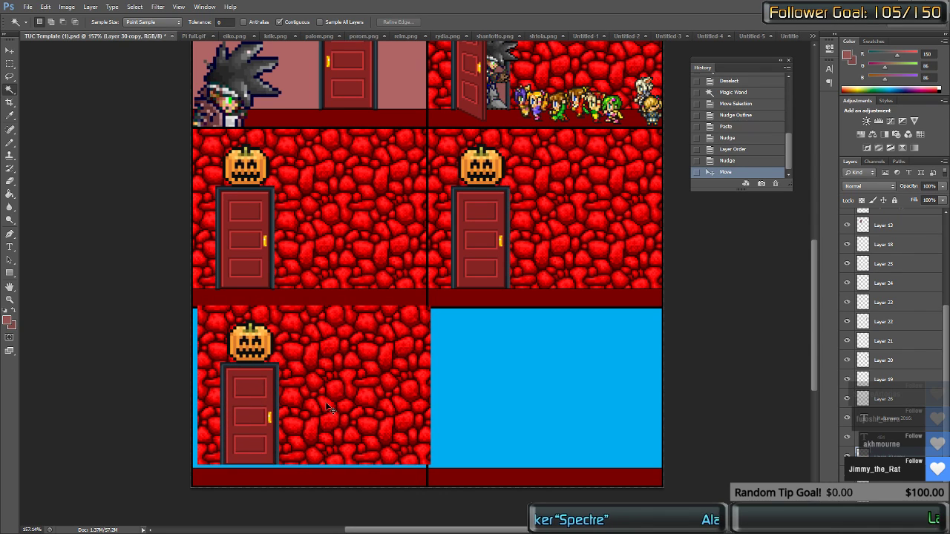
pyautogui.press('Down')
pyautogui.press('Down')
pyautogui.press('Down')
pyautogui.press('Down')
pyautogui.press('Left')
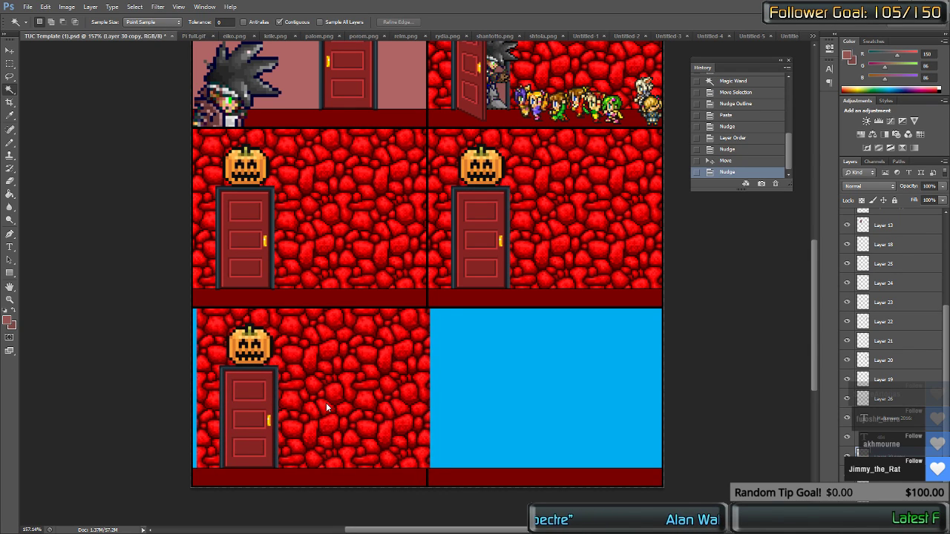
pyautogui.press('Left')
pyautogui.press('Left')
pyautogui.press('Left')
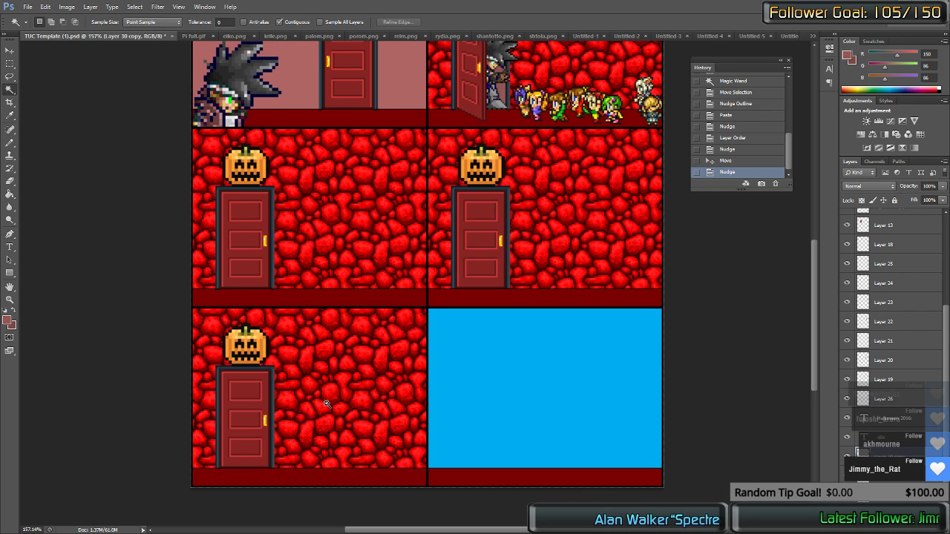
# Step: Show the hidden Layer 29 with the standing spiky-haired character again
pyautogui.scroll(2, 670, 368)
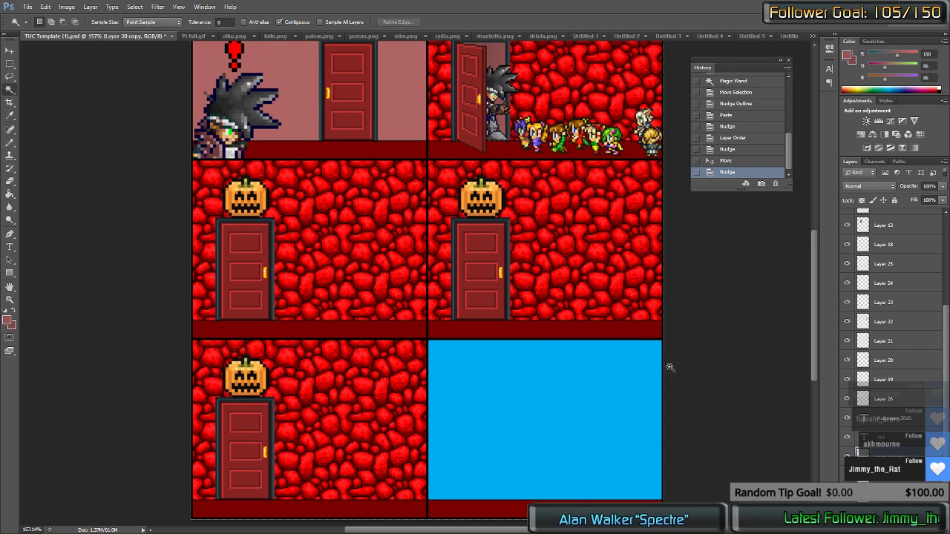
pyautogui.scroll(4, 873, 340)
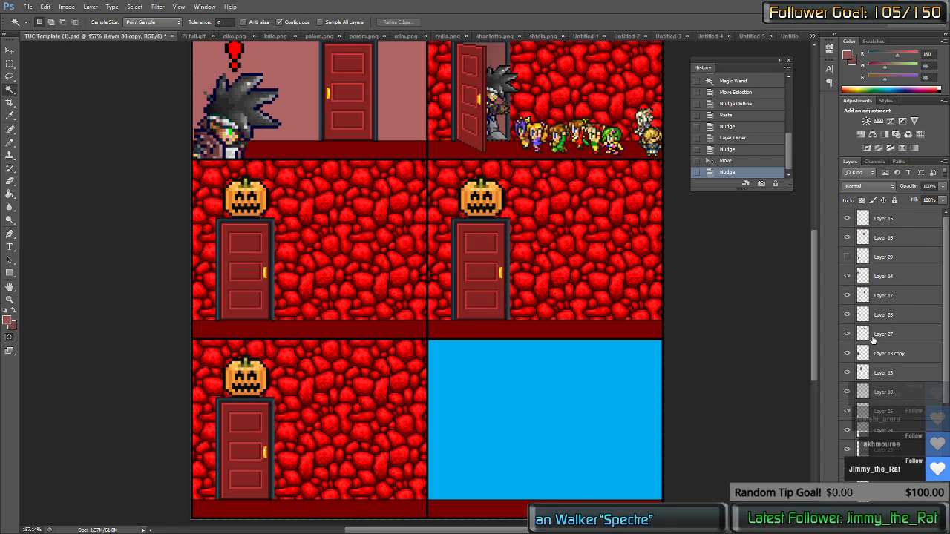
pyautogui.click(847, 257)
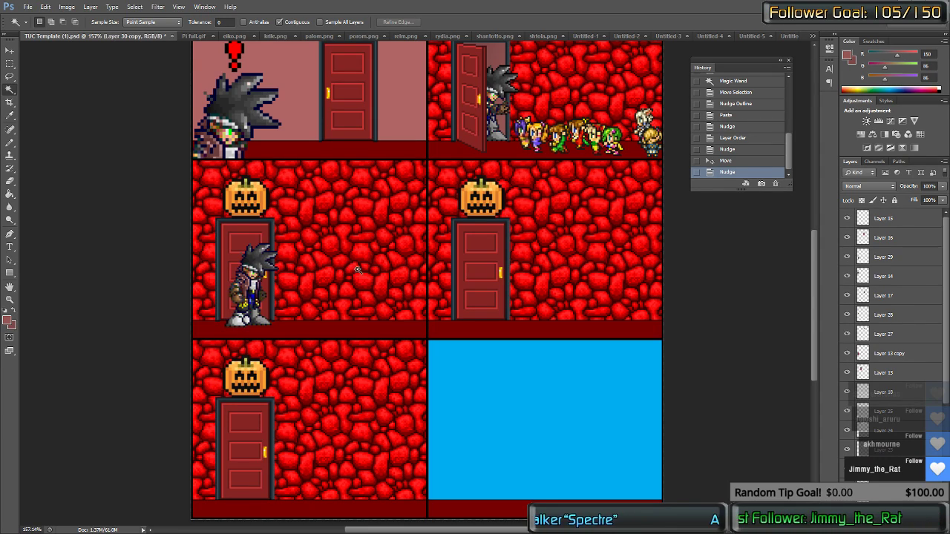
# Step: Look over the character sprites in eiko.png and return to the comic page
pyautogui.hotkey('ctrl', 'Tab')
pyautogui.hotkey('ctrl', 'Tab')
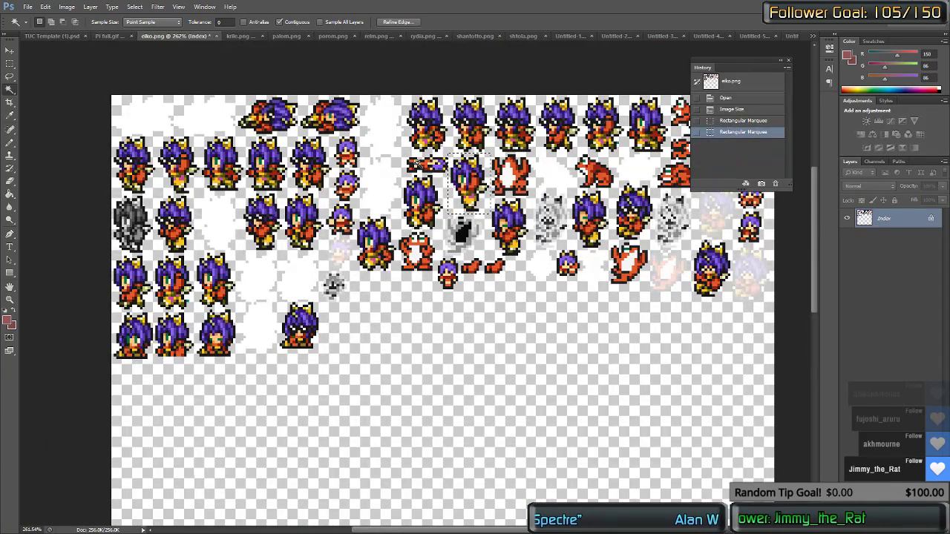
pyautogui.press('m')
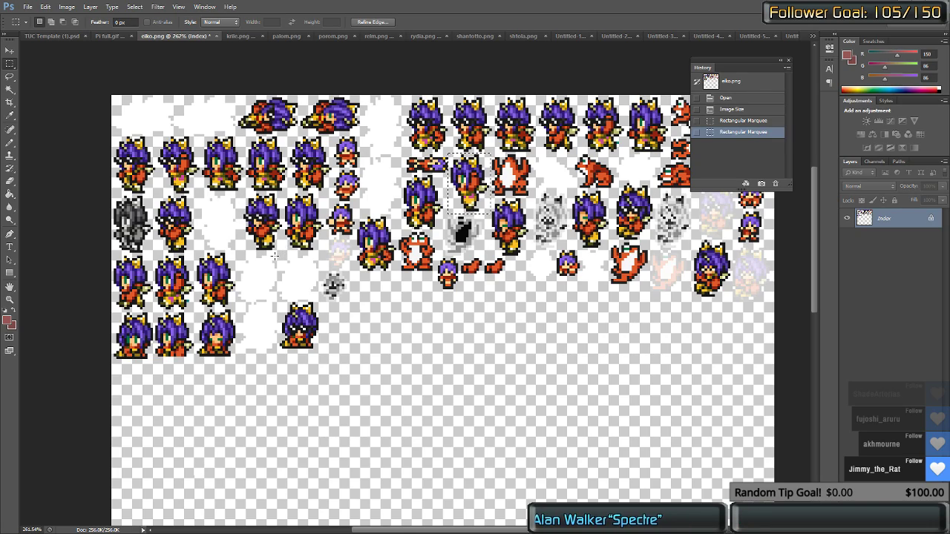
pyautogui.hotkey('ctrl', 'shift', 'Tab')
pyautogui.hotkey('ctrl', 'Tab')
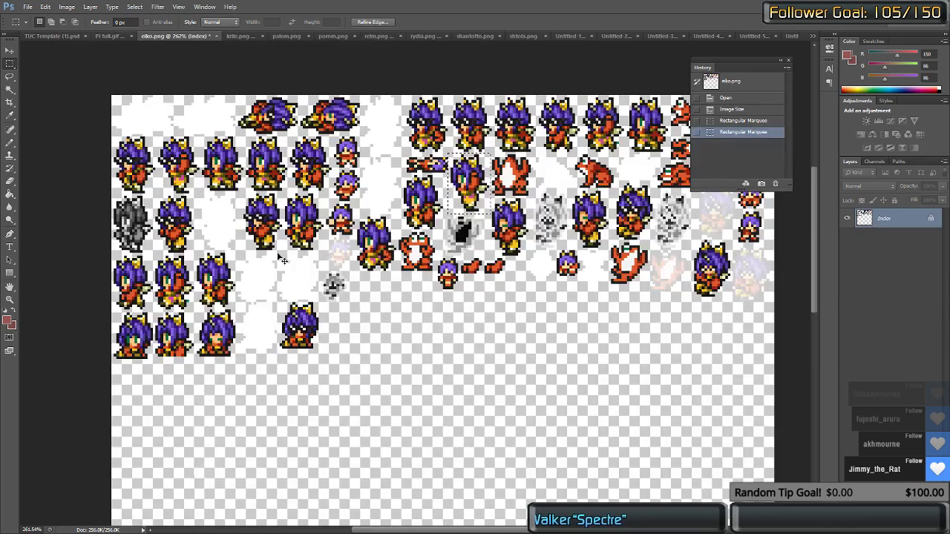
pyautogui.hotkey('ctrl', 'shift', 'Tab')
pyautogui.hotkey('ctrl', 'shift', 'Tab')
pyautogui.hotkey('ctrl', 'shift', 'Tab')
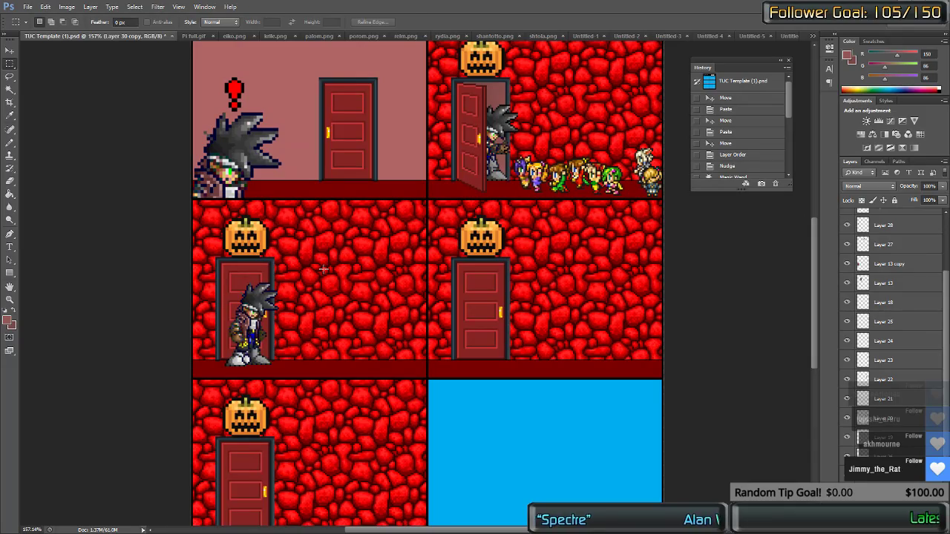
# Step: On Layer 29, paint the standing character's mouth pixel with the Pencil, using a bright red sampled from the stone wall
pyautogui.scroll(10, 288, 286)
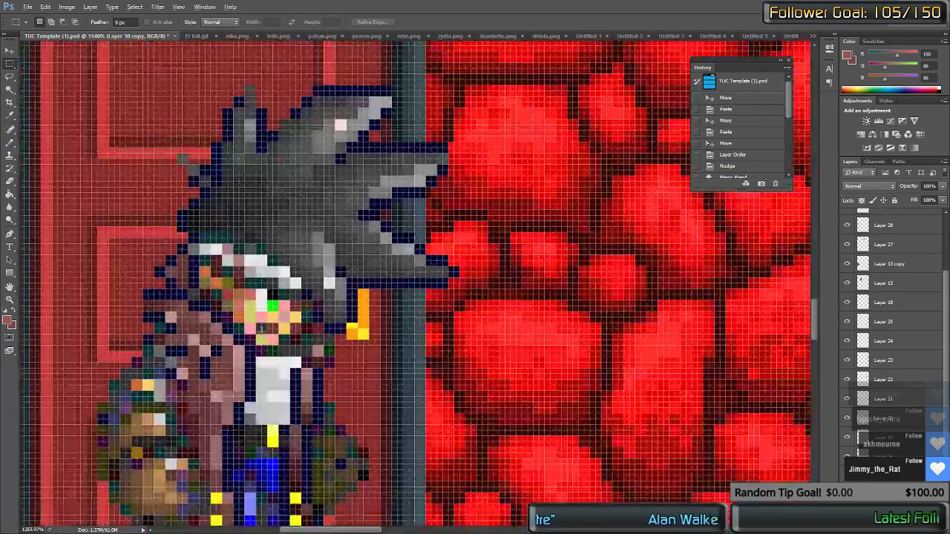
pyautogui.press('b')
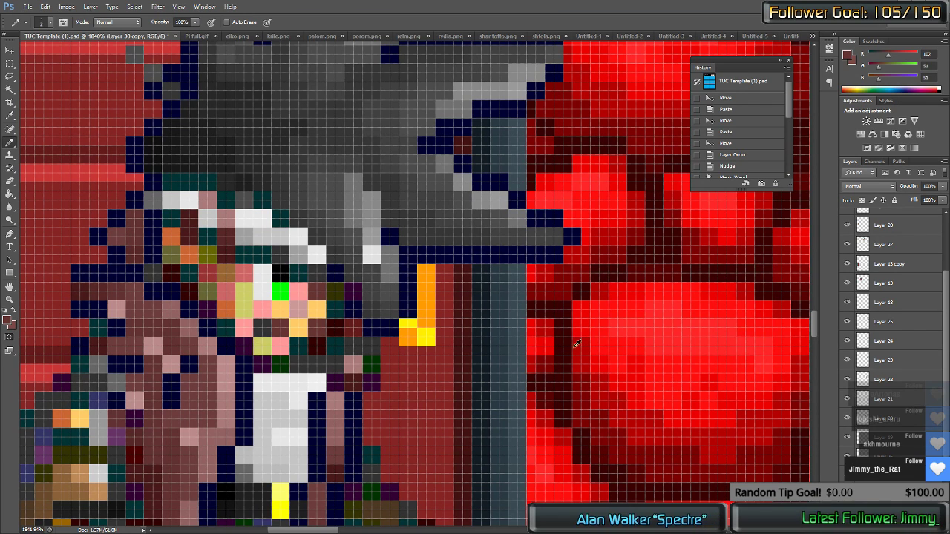
pyautogui.keyDown('alt'); pyautogui.click(611, 339); pyautogui.keyUp('alt')
pyautogui.click(248, 346)
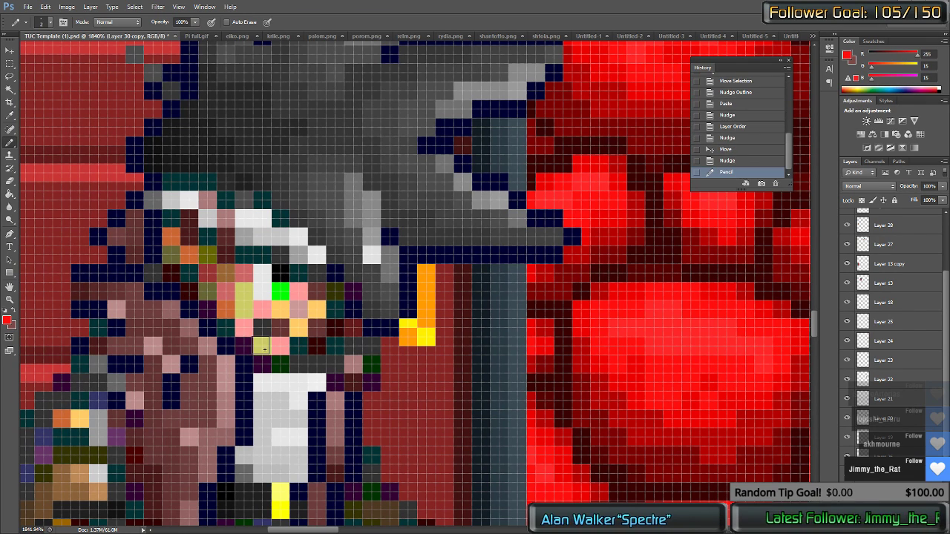
pyautogui.hotkey('ctrl', 'z')
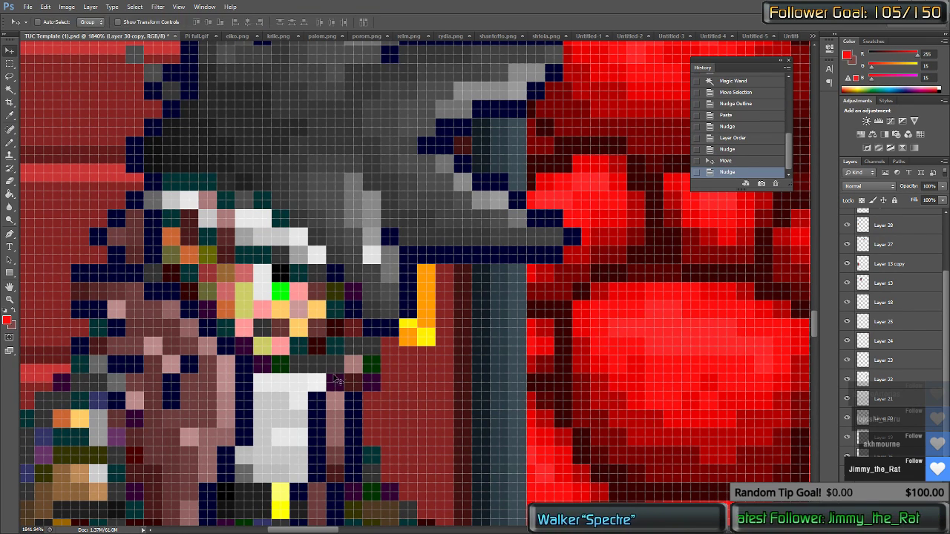
pyautogui.keyDown('ctrl'); pyautogui.click(295, 355); pyautogui.keyUp('ctrl')
pyautogui.press('b')
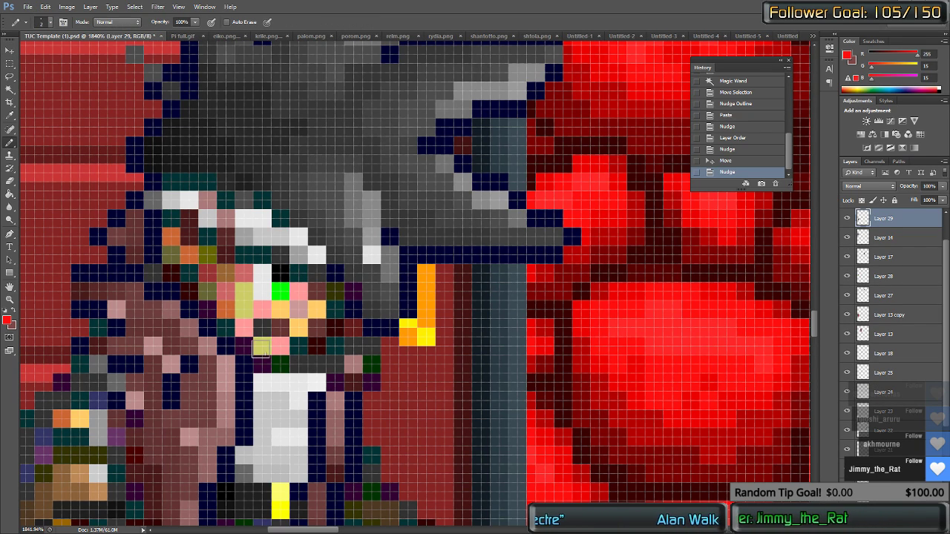
pyautogui.click(261, 346)
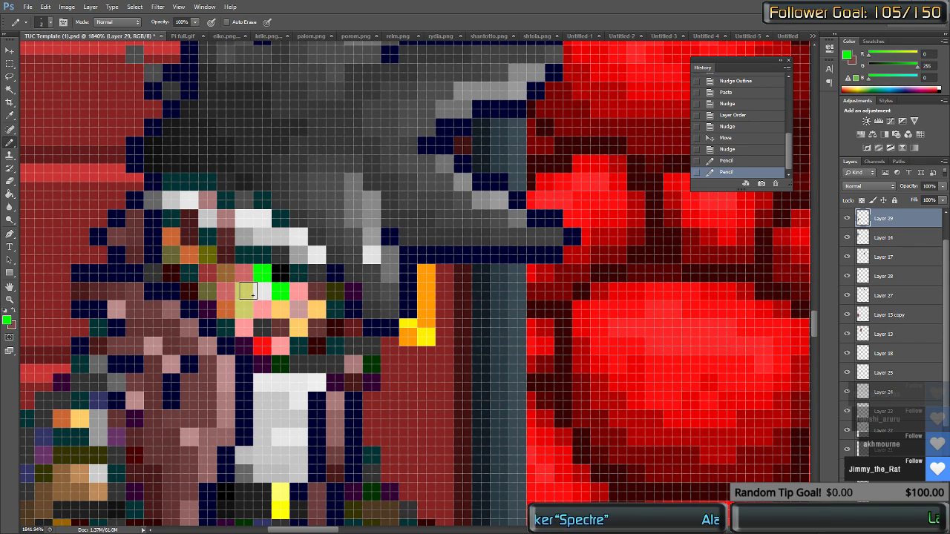
# Step: Redraw the character's eye as a small green arch and fill the pixel beneath it with skin tones sampled from the face
pyautogui.keyDown('alt'); pyautogui.click(246, 278); pyautogui.keyUp('alt')
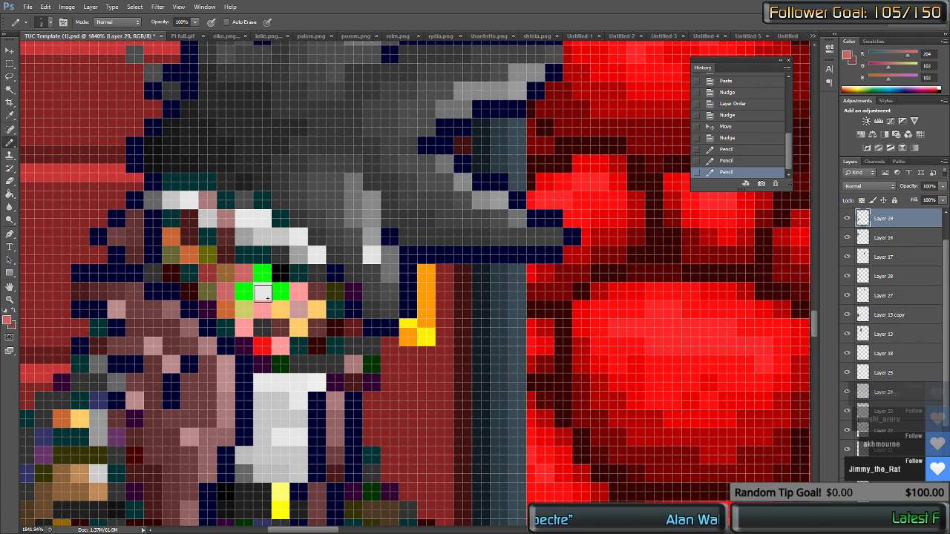
pyautogui.click(263, 294)
pyautogui.keyDown('alt'); pyautogui.click(287, 311); pyautogui.keyUp('alt')
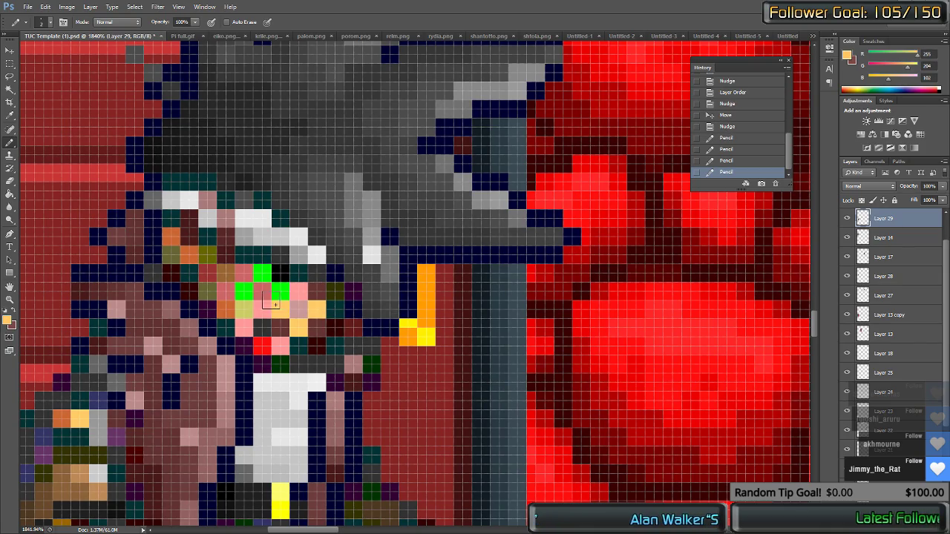
pyautogui.click(263, 291)
pyautogui.scroll(-1, 310, 315)
pyautogui.scroll(-4, 310, 316)
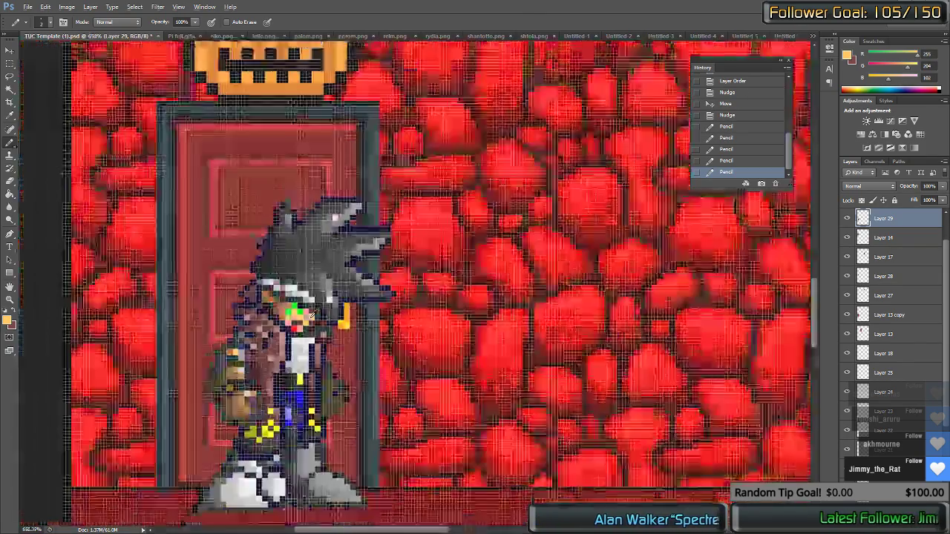
# Step: In eiko.png, replace the old selection with the purple-haired sprite right of the masked one, excluding its background with the Magic Wand
pyautogui.scroll(-4, 368, 344)
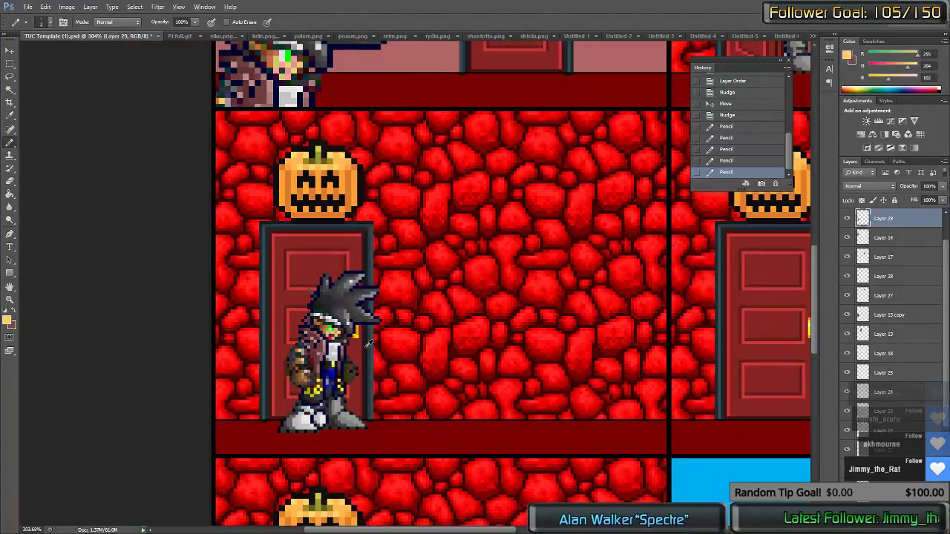
pyautogui.scroll(-1, 382, 360)
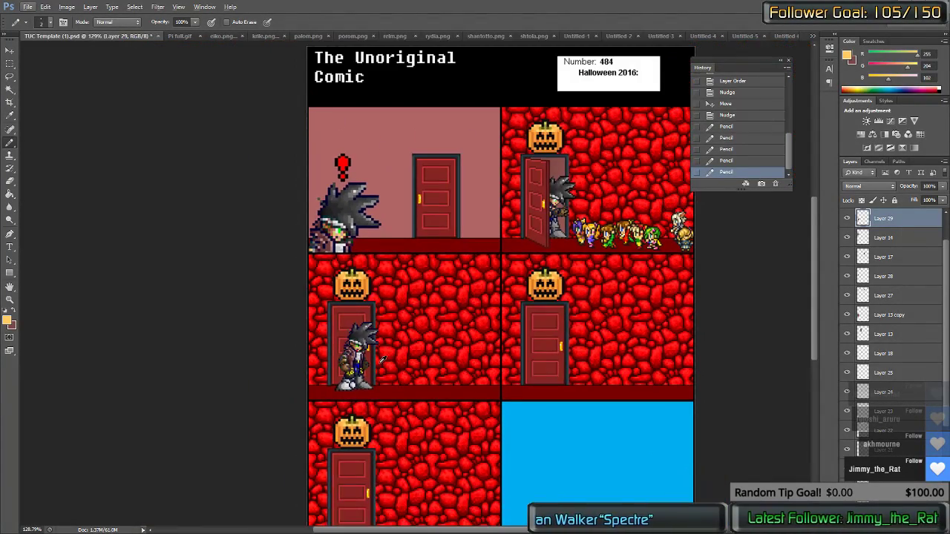
pyautogui.scroll(-2, 474, 355)
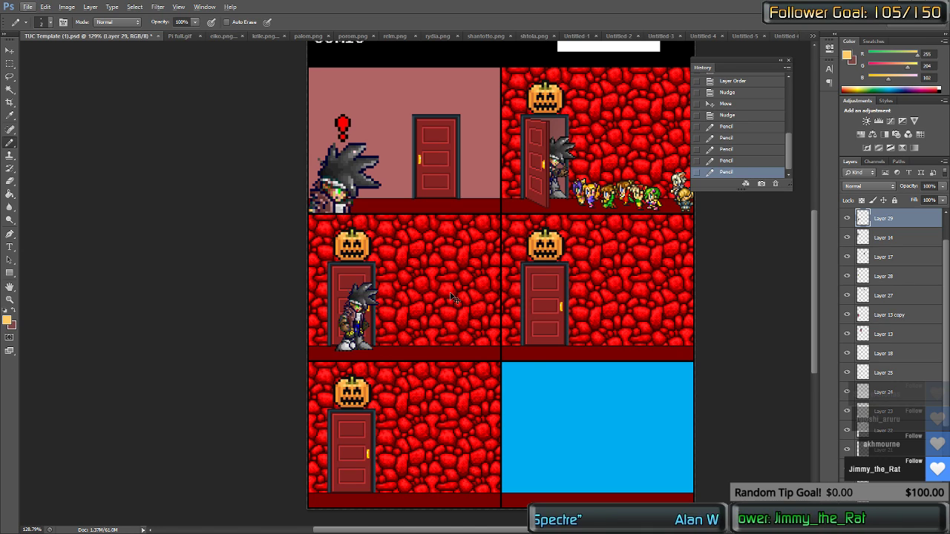
pyautogui.hotkey('ctrl', 'Tab')
pyautogui.hotkey('ctrl', 'Tab')
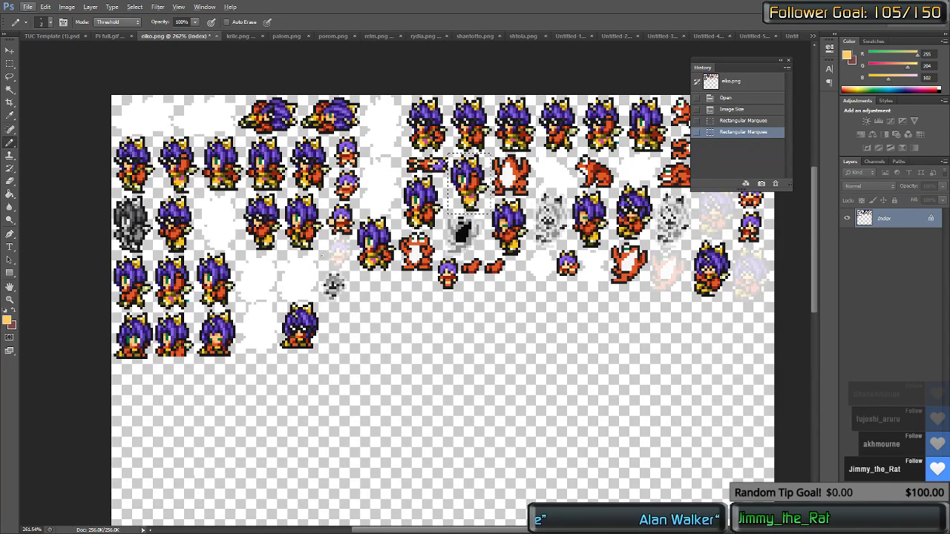
pyautogui.press('m')
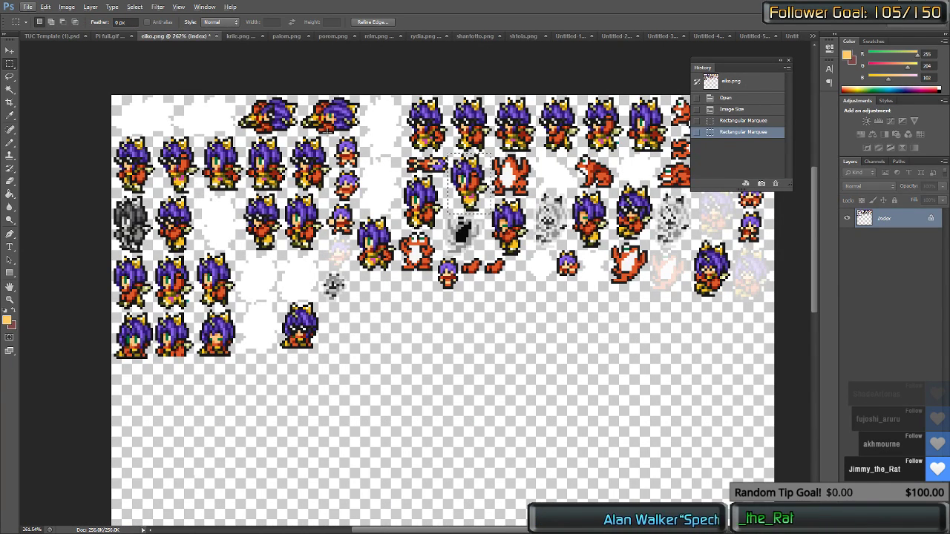
pyautogui.hotkey('ctrl', 'd')
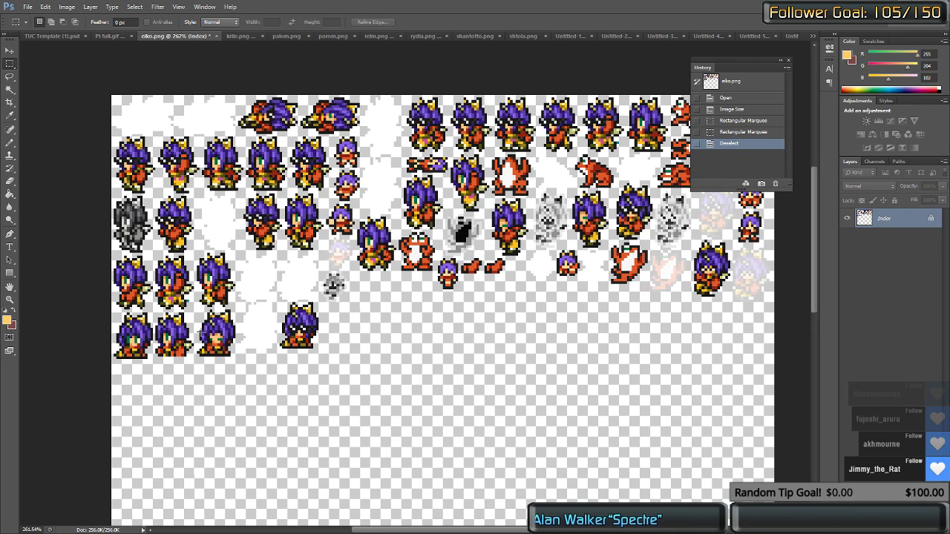
pyautogui.scroll(2, 262, 312)
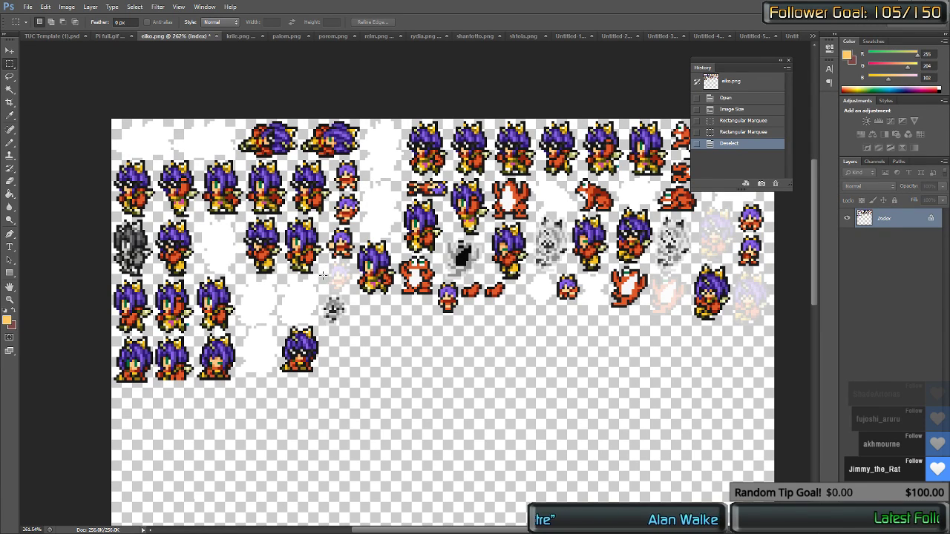
pyautogui.moveTo(323, 275); pyautogui.dragTo(281, 215)
pyautogui.scroll(3, 278, 227)
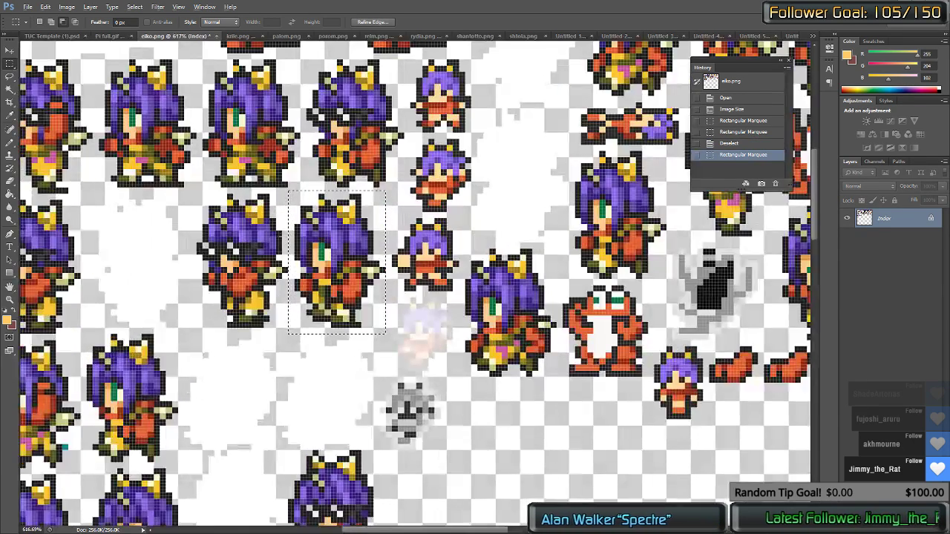
pyautogui.press('w')
pyautogui.keyDown('alt'); pyautogui.click(296, 200); pyautogui.keyUp('alt')
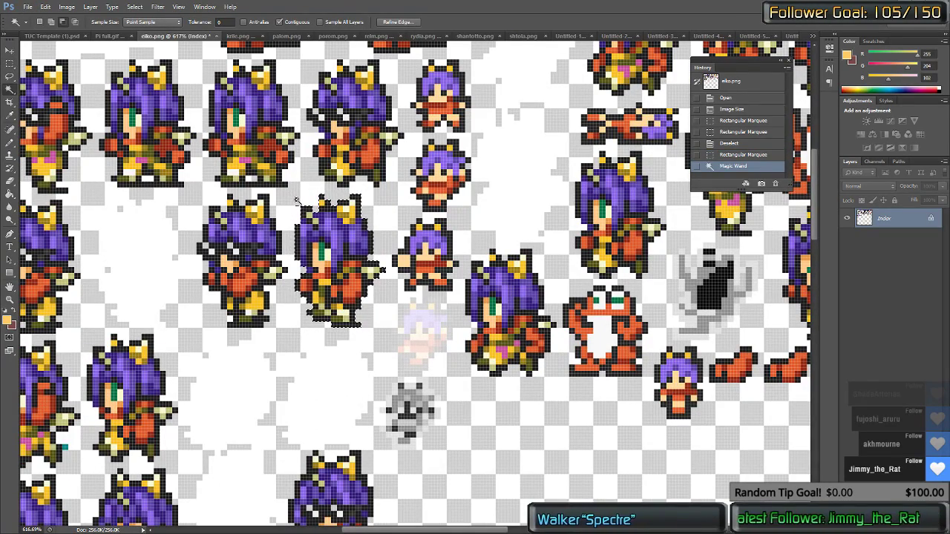
# Step: Paste the purple-haired sprite into the comic page and place it on the third panel's floor beside the standing spiky-haired character
pyautogui.hotkey('ctrl', 'shift', 'Tab')
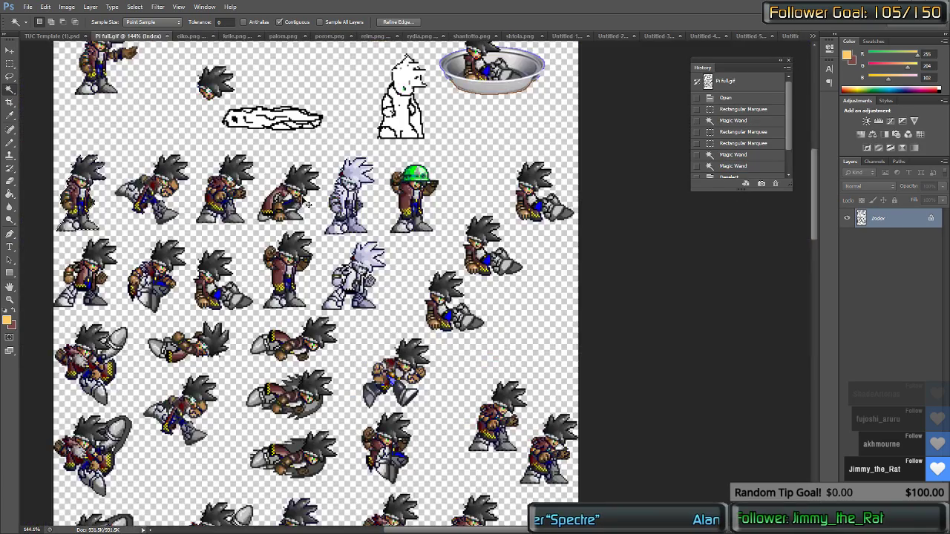
pyautogui.hotkey('ctrl', 'shift', 'Tab')
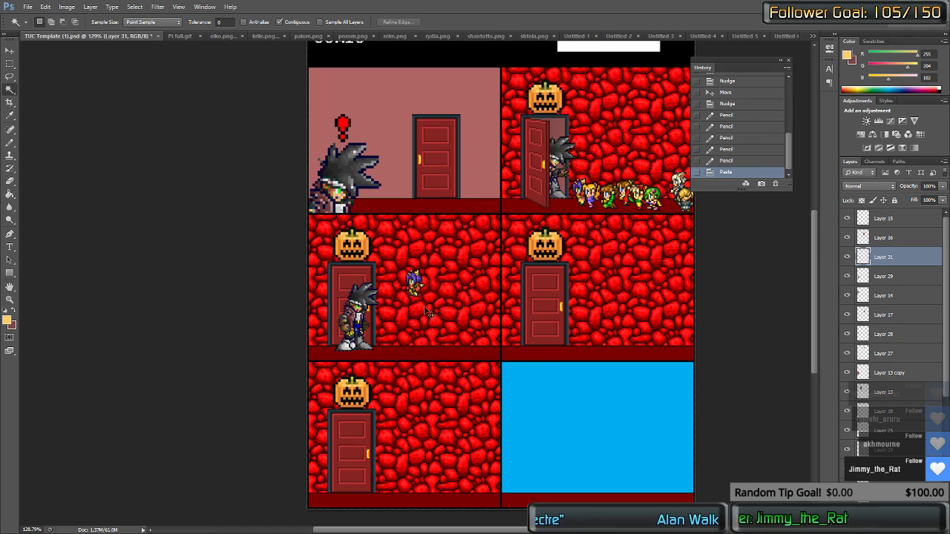
pyautogui.moveTo(420, 297); pyautogui.dragTo(387, 350)
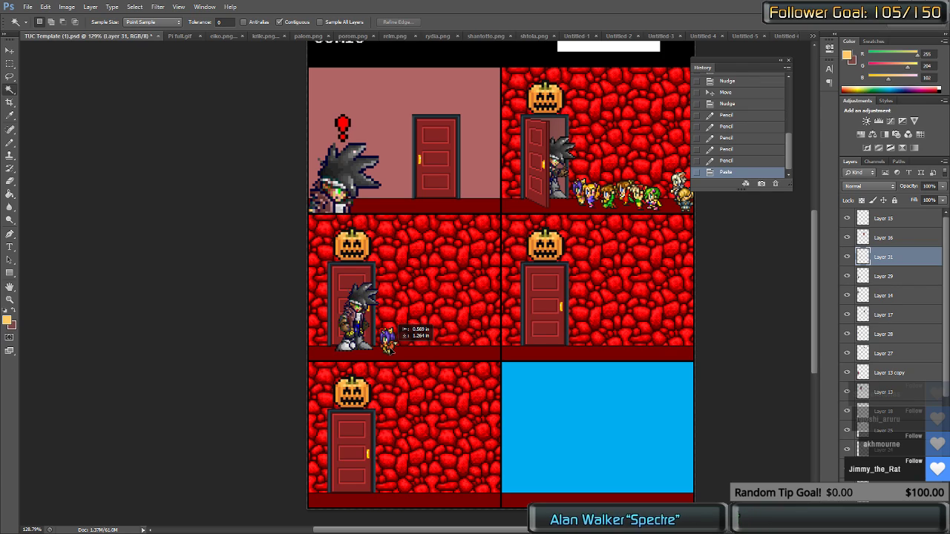
pyautogui.scroll(4, 389, 349)
pyautogui.scroll(-2, 390, 351)
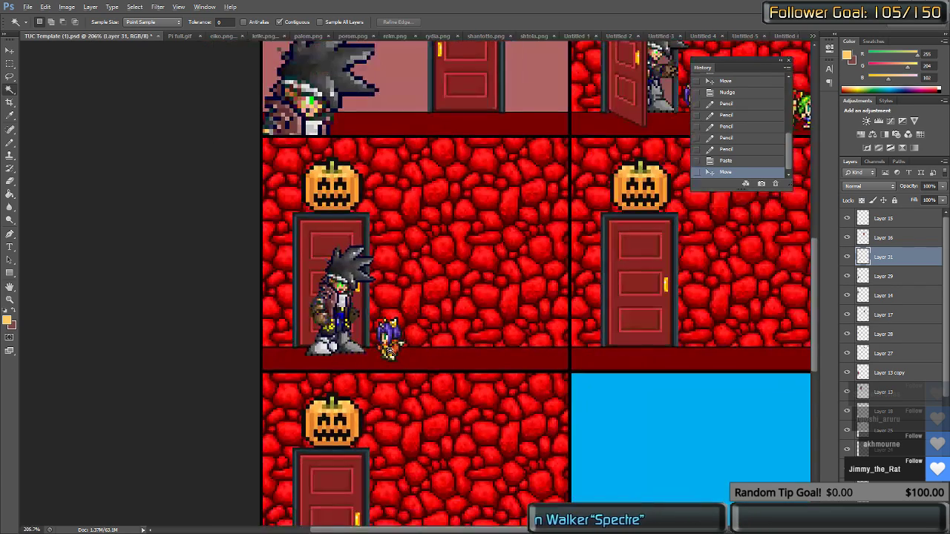
# Step: Move the History panel aside, clear the stray selection and nudge the purple-haired sprite slightly to fine-tune its spot beside the standing character
pyautogui.moveTo(746, 61); pyautogui.dragTo(806, 116)
pyautogui.hotkey('ctrl', 'd')
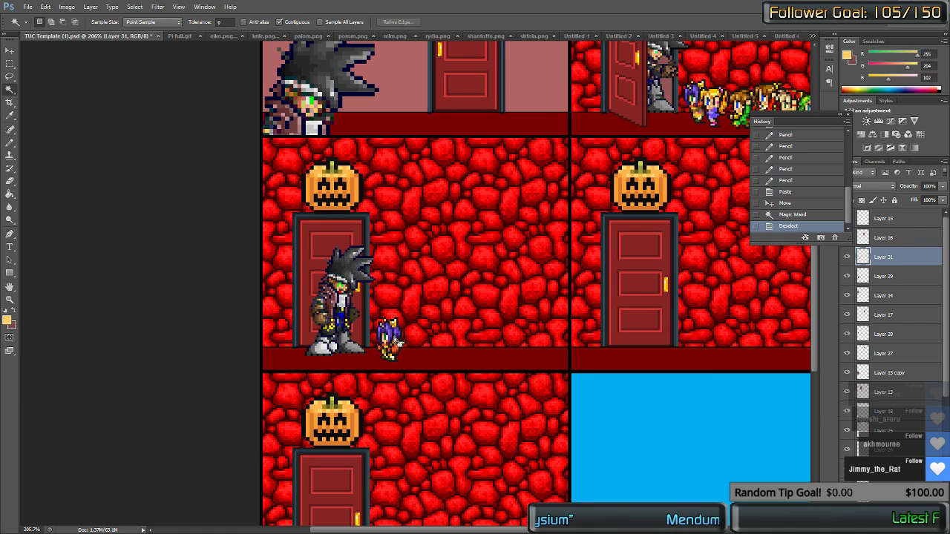
pyautogui.press('Left')
pyautogui.press('Left')
pyautogui.press('Left')
pyautogui.press('Left')
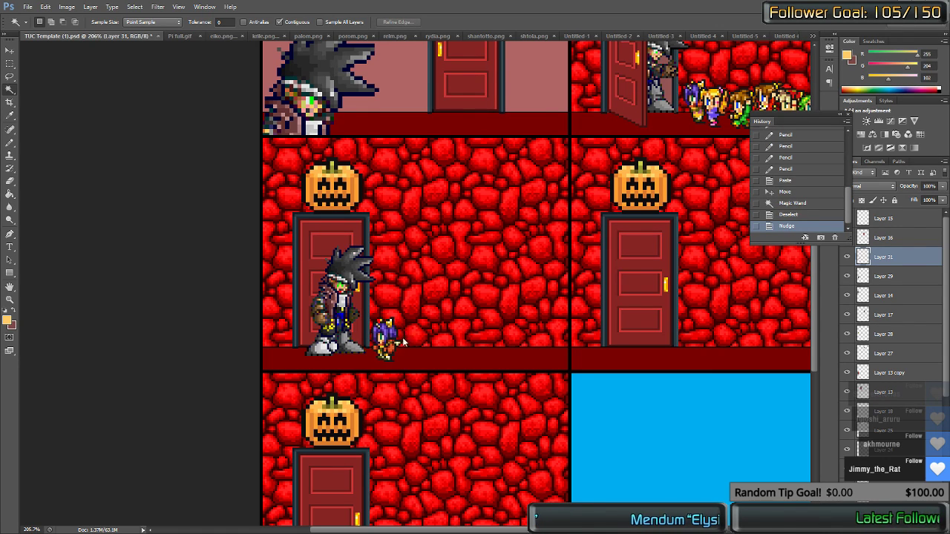
pyautogui.hotkey('ctrl', 'Right')
pyautogui.hotkey('ctrl', 'Right')
pyautogui.hotkey('ctrl', 'Right')
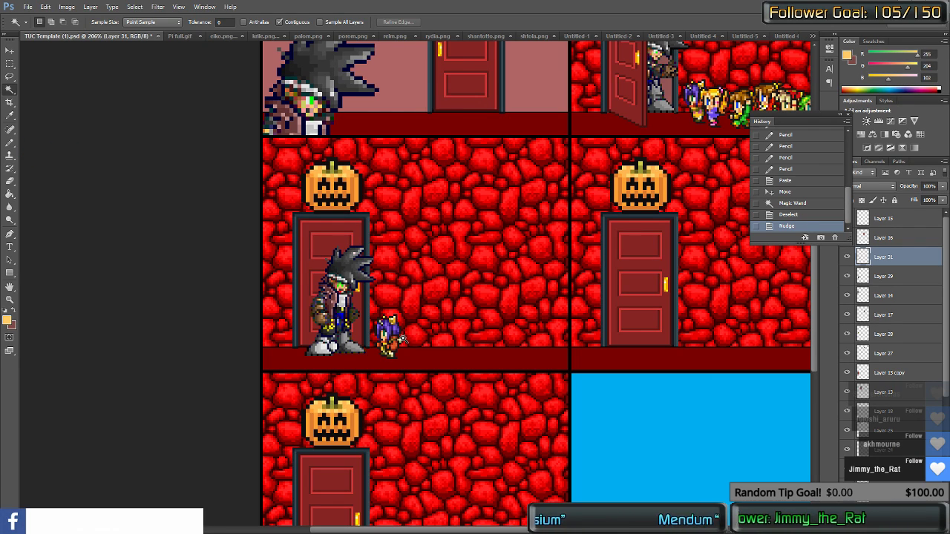
# Step: In krile.png, select the blonde sprite beside the grey silhouette and exclude its background with the Magic Wand
pyautogui.hotkey('ctrl', 'Tab')
pyautogui.hotkey('ctrl', 'Tab')
pyautogui.hotkey('ctrl', 'Tab')
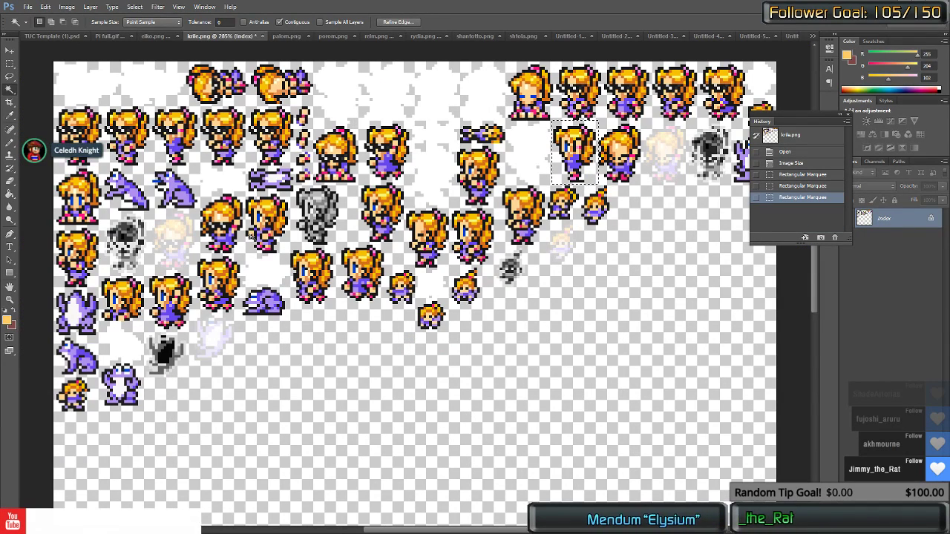
pyautogui.press('m')
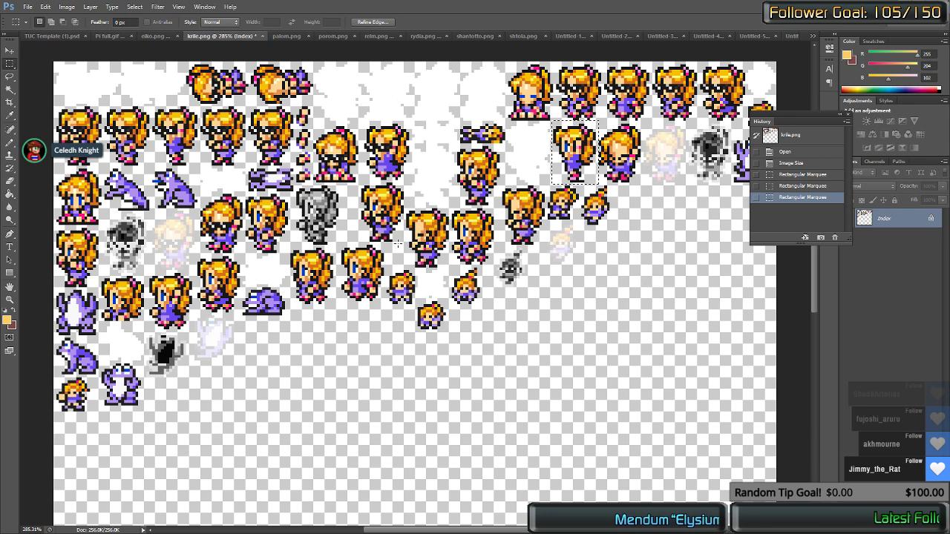
pyautogui.moveTo(406, 242); pyautogui.dragTo(349, 182)
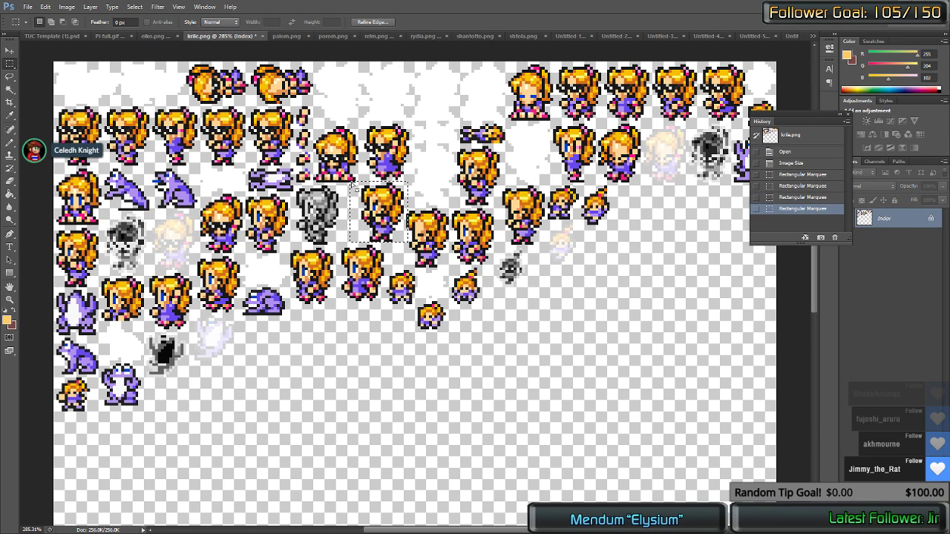
pyautogui.press('w')
pyautogui.hotkey('alt', 'w')
pyautogui.keyDown('alt'); pyautogui.click(358, 225); pyautogui.keyUp('alt')
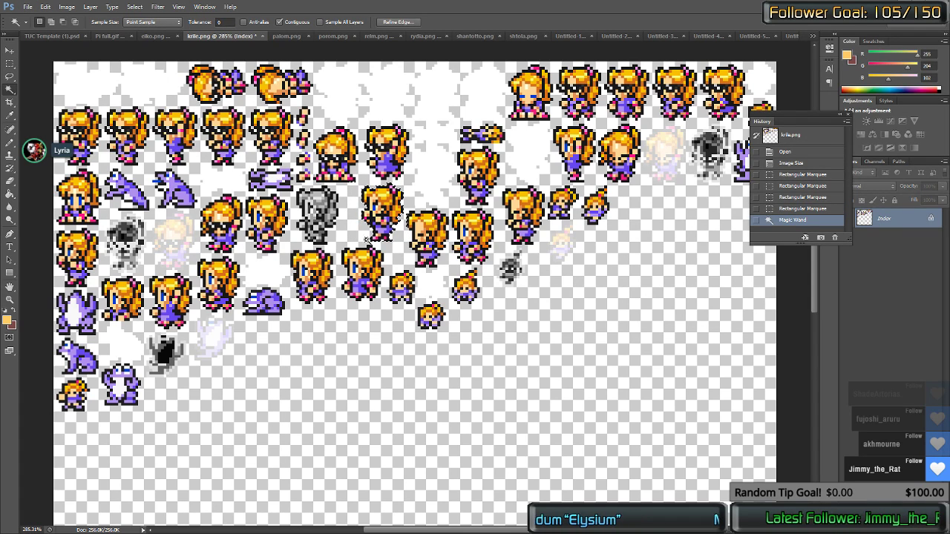
# Step: Subtract the leftover bits of neighbouring sprites from the blonde sprite's selection with the Rectangular Marquee
pyautogui.press('m')
pyautogui.moveTo(376, 177); pyautogui.dragTo(350, 191)
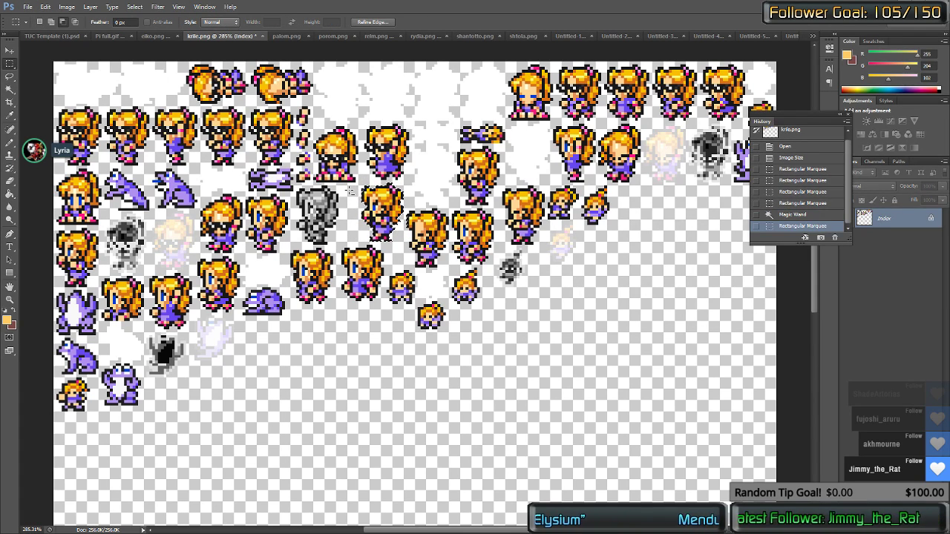
pyautogui.hotkey('ctrl', 'z')
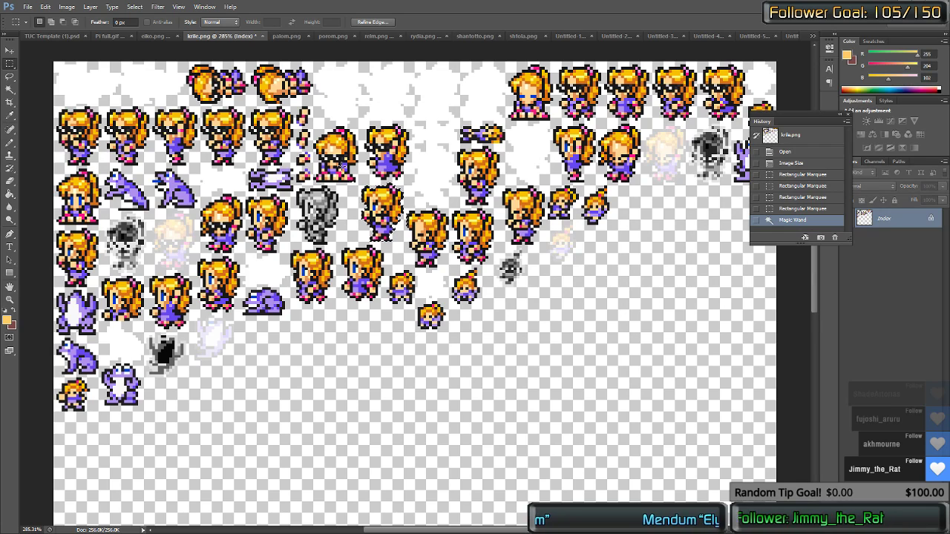
pyautogui.moveTo(347, 174); pyautogui.dragTo(369, 190)
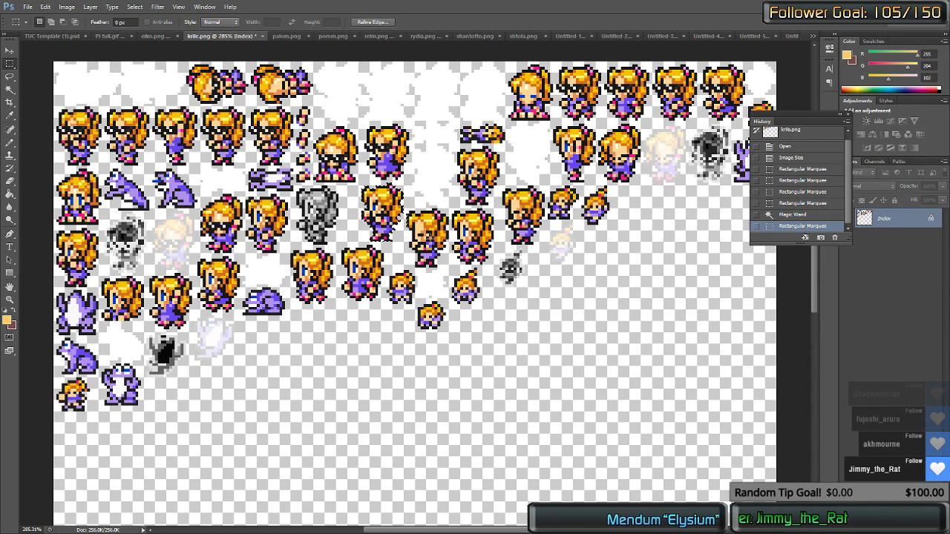
pyautogui.moveTo(431, 251); pyautogui.dragTo(410, 211)
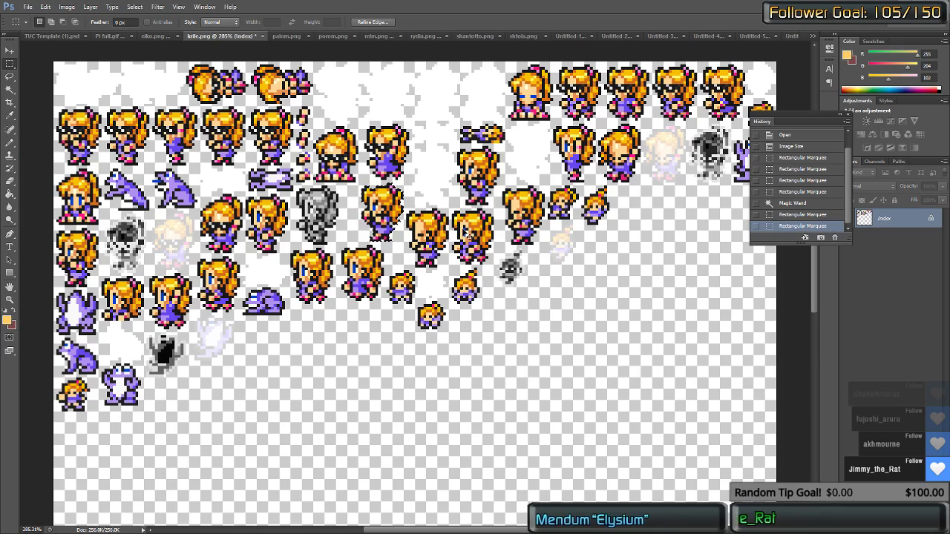
# Step: Paste the blonde sprite into the comic page and place it on the third panel's floor, just right of the purple-haired sprite
pyautogui.hotkey('ctrl', 'shift', 'Tab')
pyautogui.hotkey('ctrl', 'shift', 'Tab')
pyautogui.hotkey('ctrl', 'shift', 'Tab')
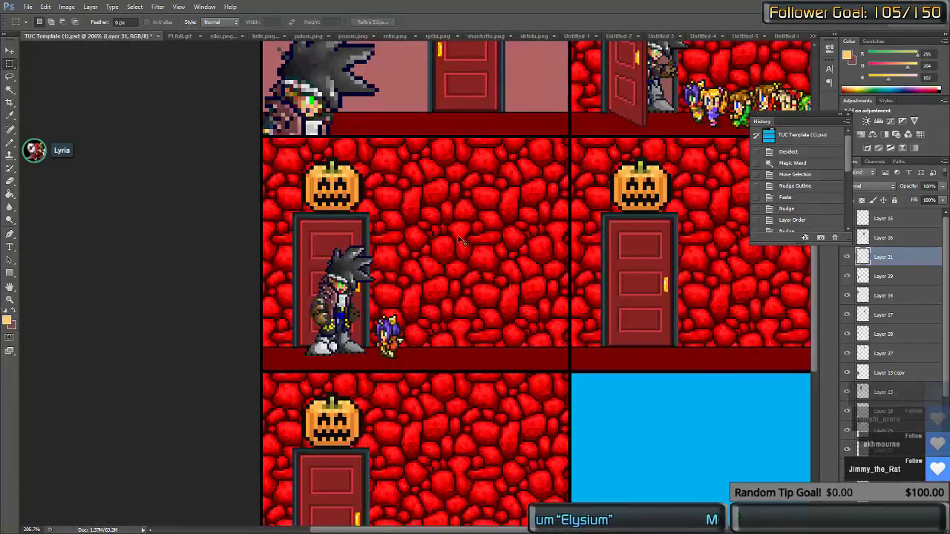
pyautogui.hotkey('ctrl', 'v')
pyautogui.moveTo(413, 292); pyautogui.dragTo(407, 331)
pyautogui.hscroll(2, 407, 332)
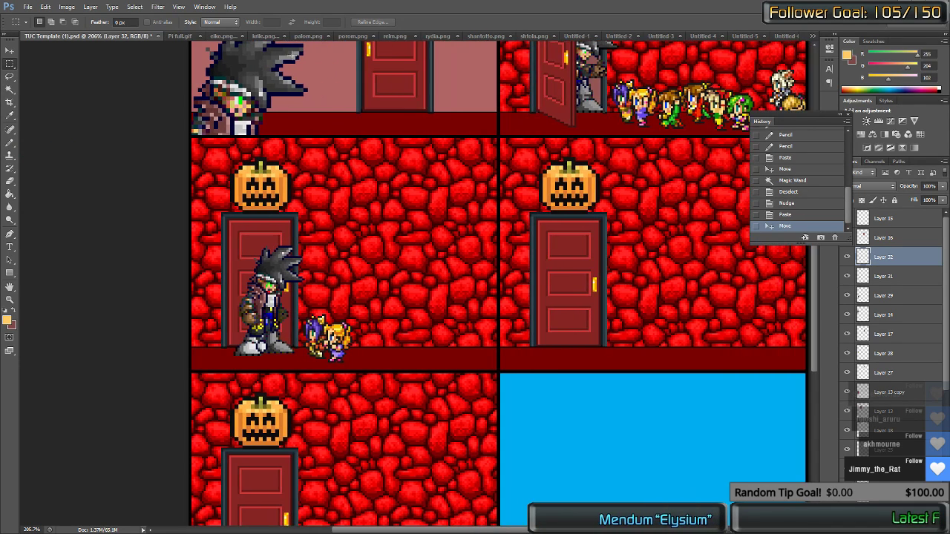
# Step: In palom.png, clear the old selection and marquee the green-clothed sprite just left of the one raising an arm below the masked sprite
pyautogui.click(305, 36)
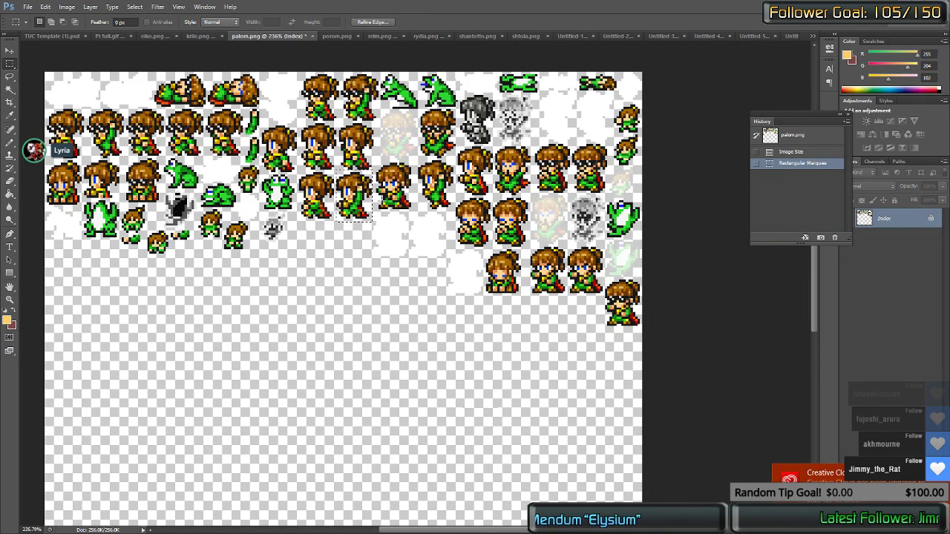
pyautogui.hotkey('ctrl', 'd')
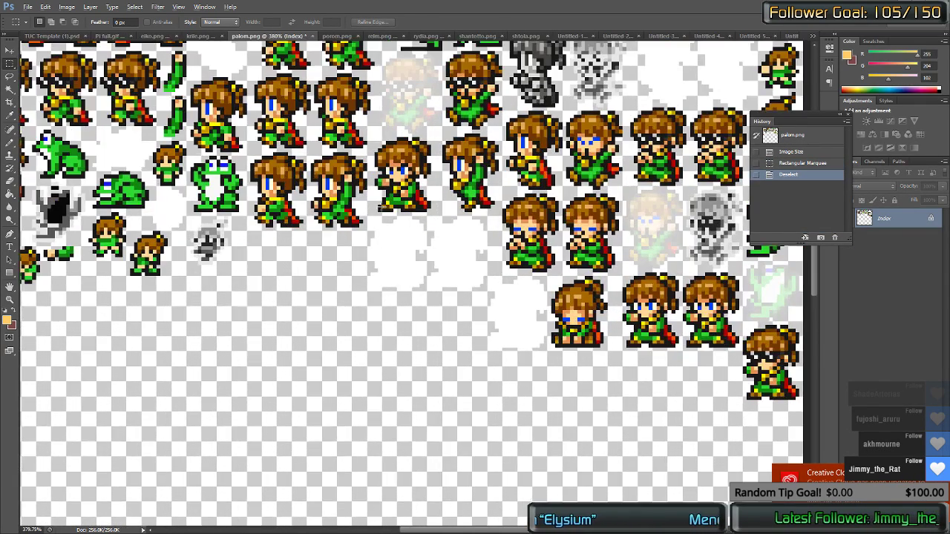
pyautogui.scroll(2, 408, 203)
pyautogui.moveTo(435, 215); pyautogui.dragTo(449, 135)
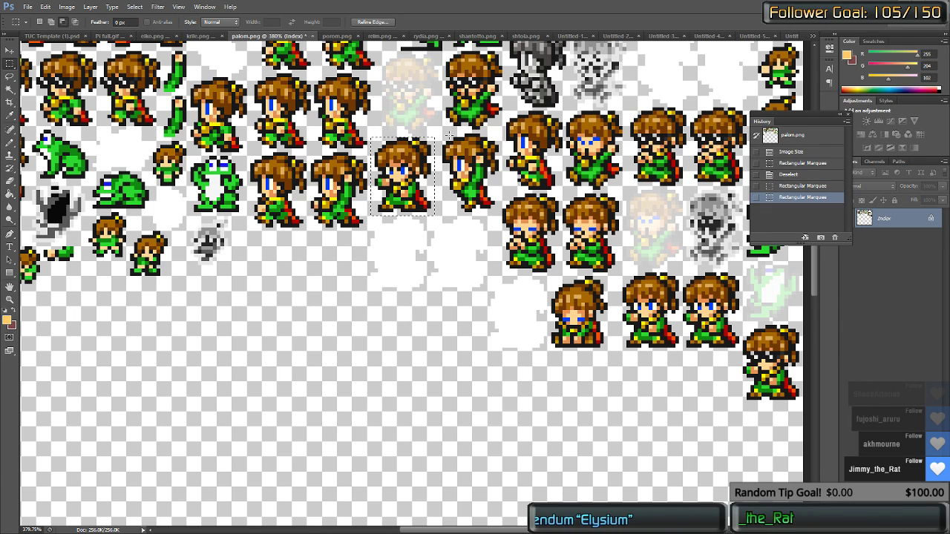
# Step: Paste the green-clothed sprite into the comic page and line it up right of the blonde sprite on the third panel's floor
pyautogui.hotkey('ctrl', 'shift', 'Tab')
pyautogui.hotkey('ctrl', 'shift', 'Tab')
pyautogui.hotkey('ctrl', 'shift', 'Tab')
pyautogui.hotkey('ctrl', 'shift', 'Tab')
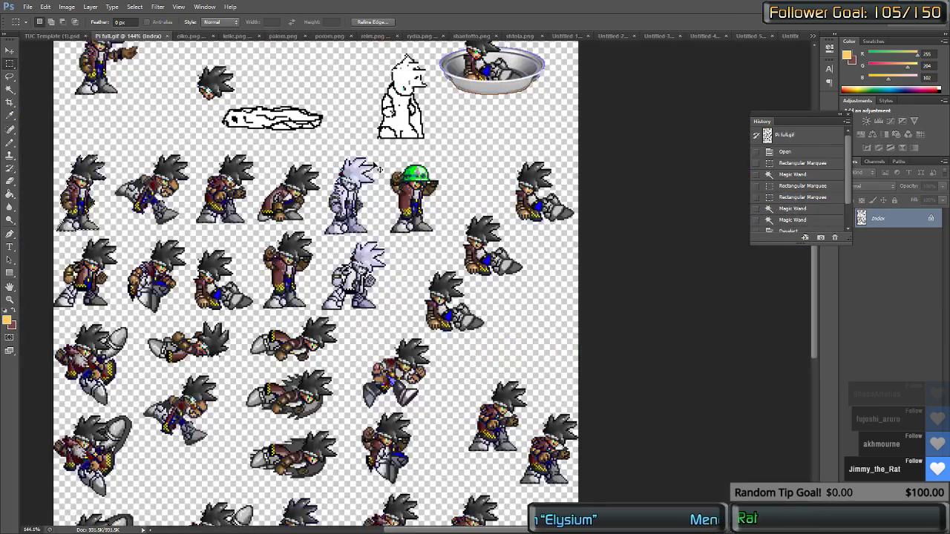
pyautogui.hotkey('ctrl', 'v')
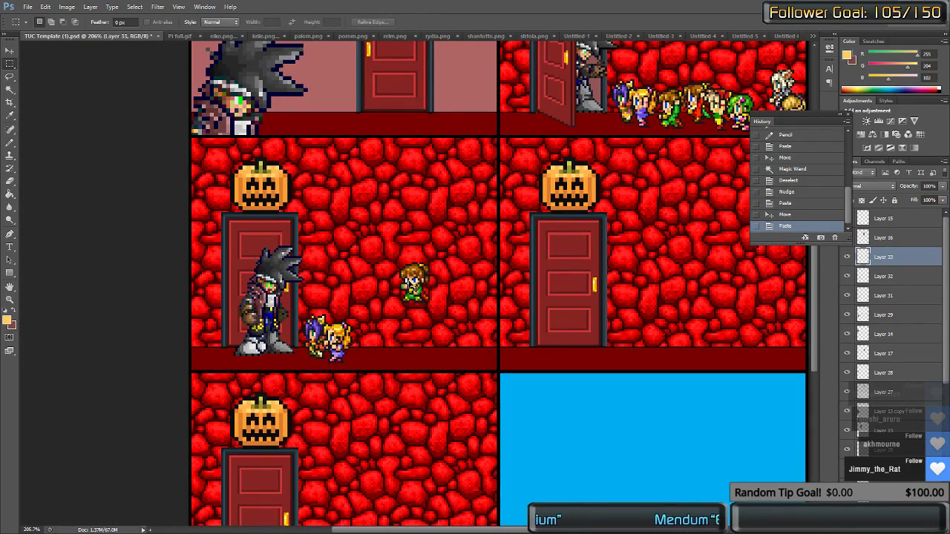
pyautogui.moveTo(423, 265); pyautogui.dragTo(375, 323)
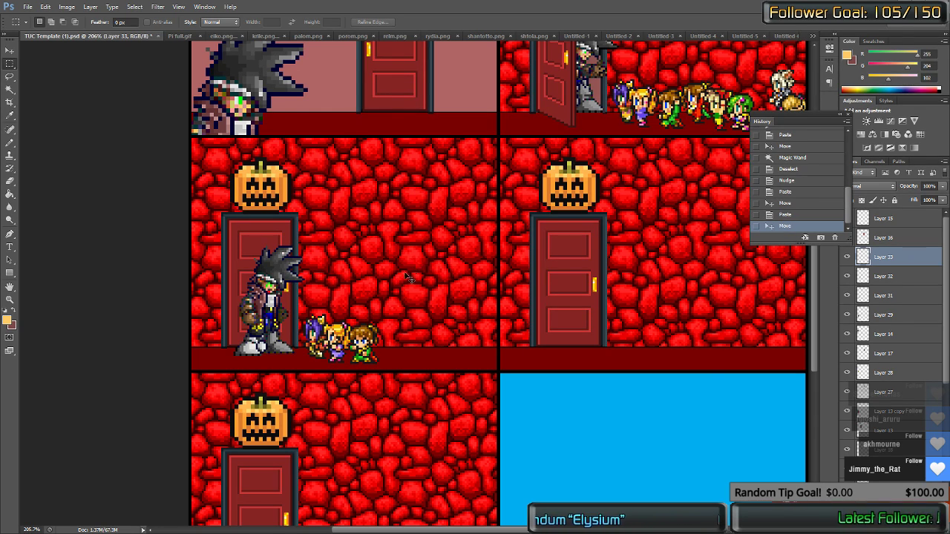
# Step: In porom.png, clear the old selection and marquee the leftmost red-clothed sprite in the row below the grey sprite, trimming the excess above its head
pyautogui.hotkey('ctrl', 'Tab')
pyautogui.hotkey('ctrl', 'Tab')
pyautogui.hotkey('ctrl', 'Tab')
pyautogui.hotkey('ctrl', 'Tab')
pyautogui.hotkey('ctrl', 'Tab')
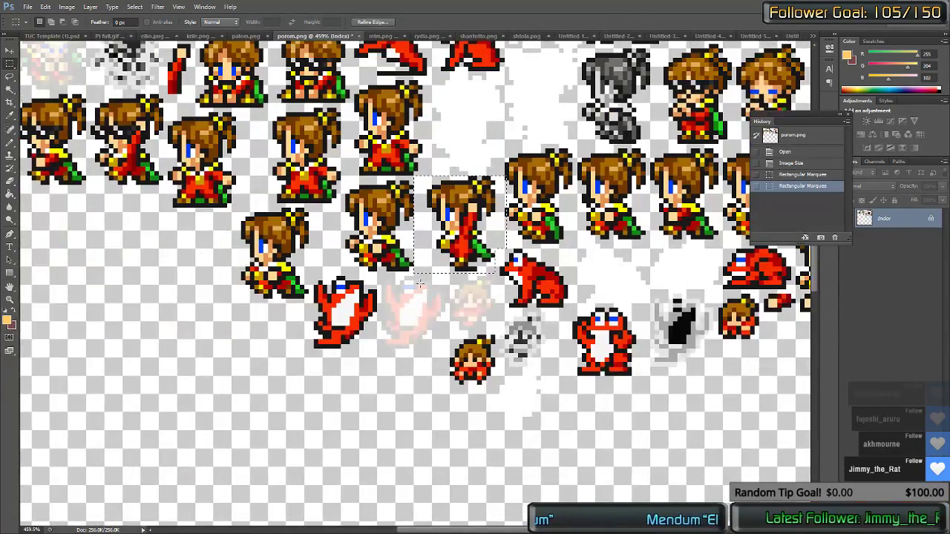
pyautogui.scroll(2, 419, 284)
pyautogui.hotkey('ctrl', 'd')
pyautogui.scroll(2, 384, 229)
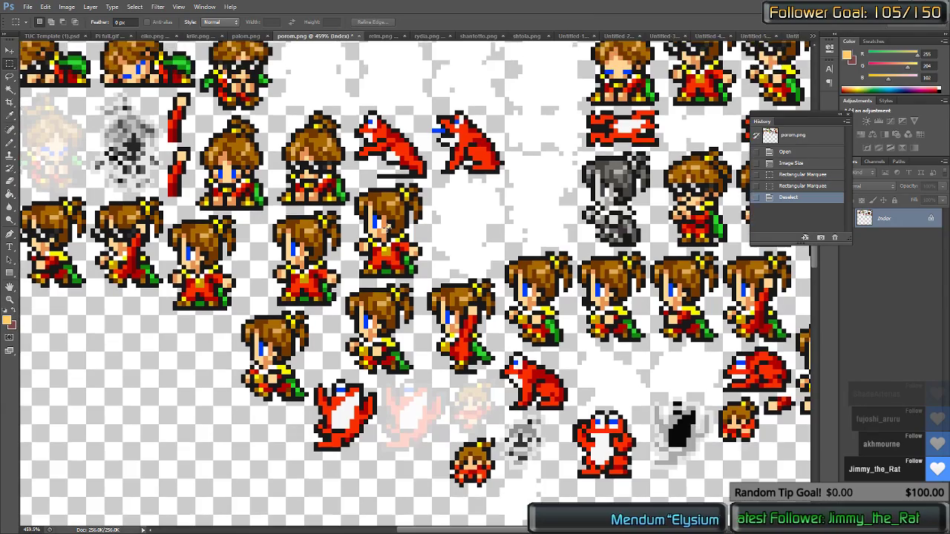
pyautogui.scroll(2, 386, 229)
pyautogui.hscroll(6, 385, 232)
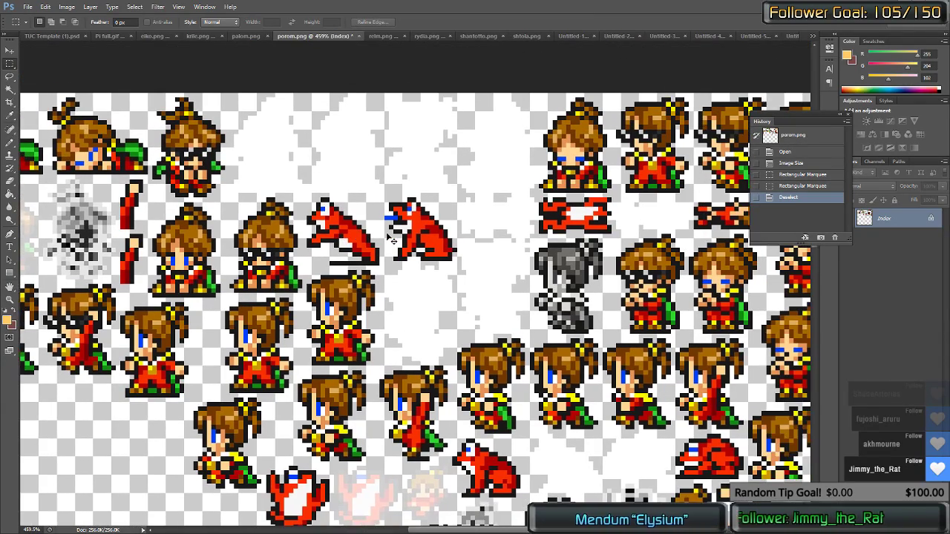
pyautogui.scroll(-2, 391, 269)
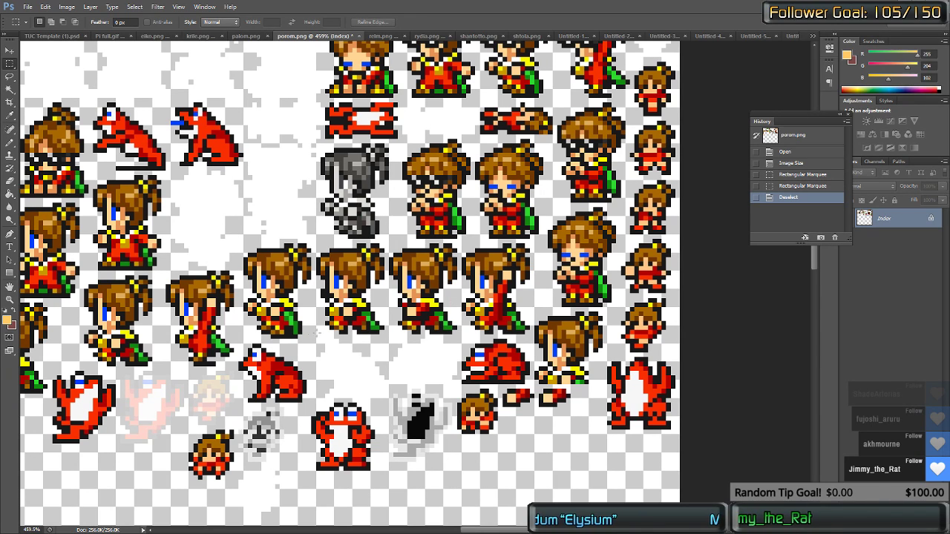
pyautogui.moveTo(293, 288); pyautogui.dragTo(309, 344)
pyautogui.moveTo(295, 239); pyautogui.dragTo(315, 301)
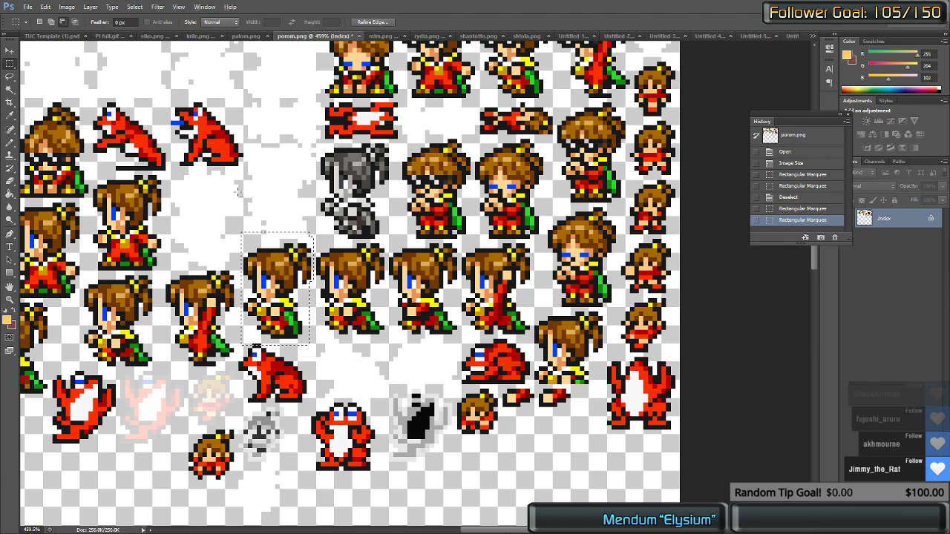
pyautogui.moveTo(233, 184); pyautogui.dragTo(331, 244)
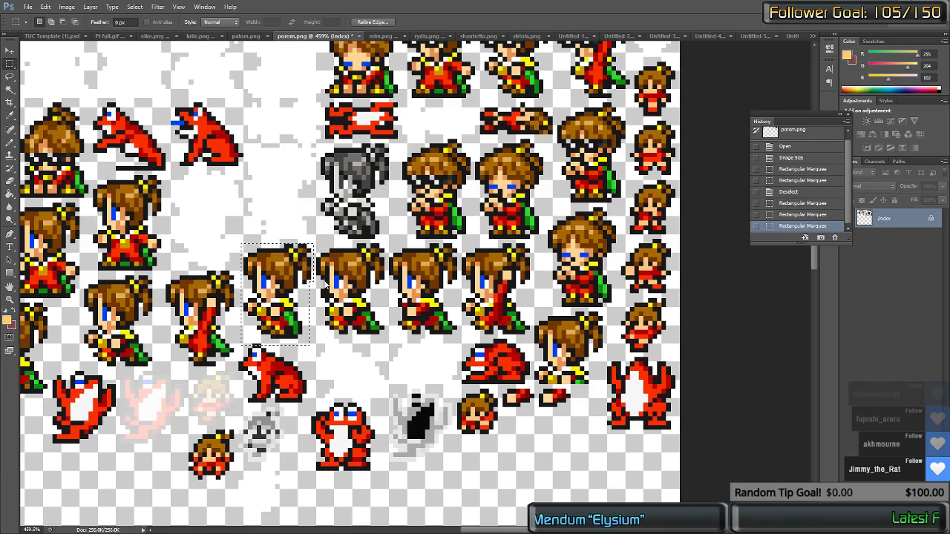
# Step: Paste the red-clothed sprite into the comic page and place it right of the green-clothed sprite on the third panel's floor
pyautogui.hotkey('ctrl', 'shift', 'Tab')
pyautogui.hotkey('ctrl', 'shift', 'Tab')
pyautogui.hotkey('ctrl', 'shift', 'Tab')
pyautogui.hotkey('ctrl', 'shift', 'Tab')
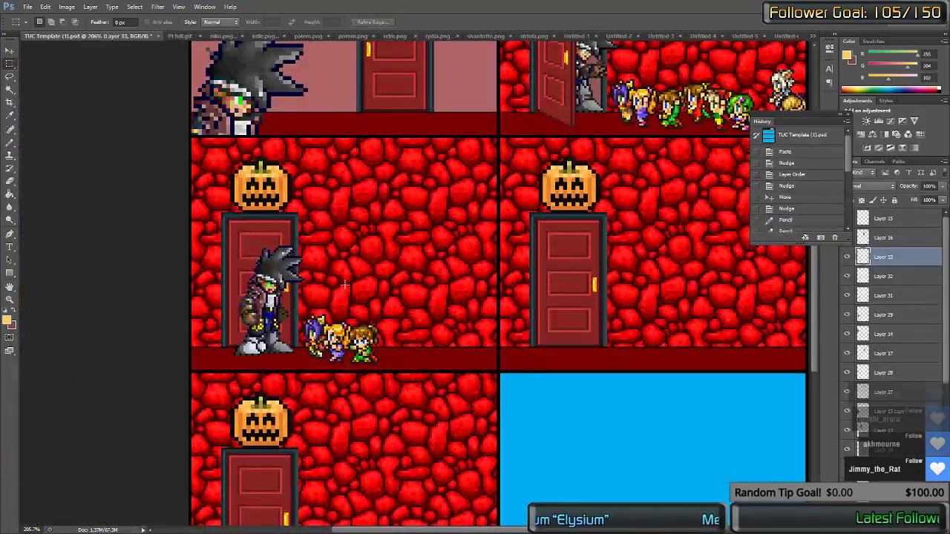
pyautogui.hotkey('ctrl', 'v')
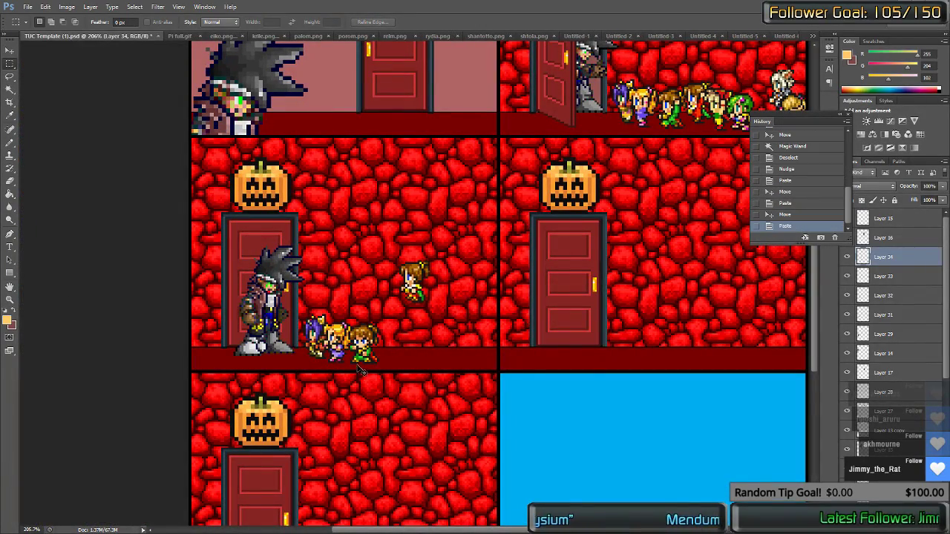
pyautogui.moveTo(420, 242); pyautogui.dragTo(387, 371)
# Step: Clear the stray pixels beneath the pasted red-clothed sprite with a small marquee, and remove the selection
pyautogui.press('Right')
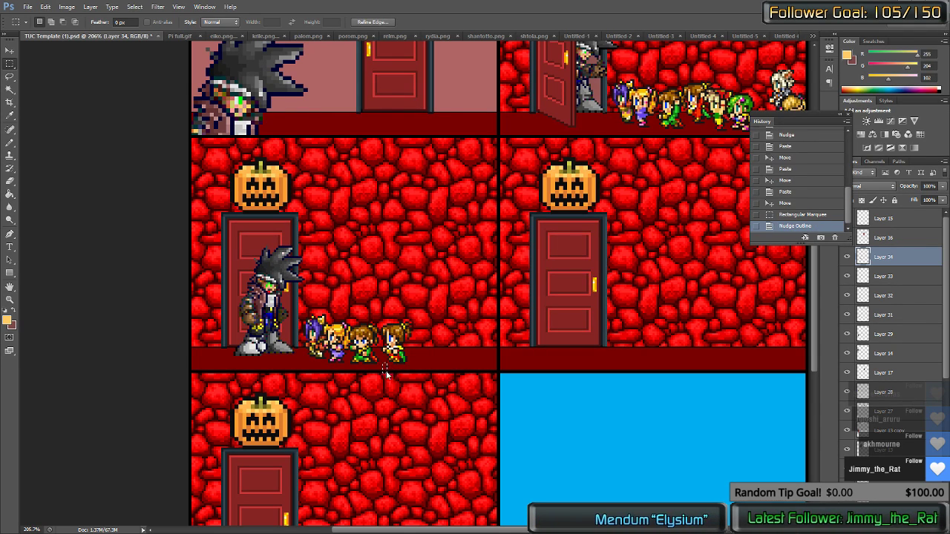
pyautogui.press('Delete')
pyautogui.press('Down')
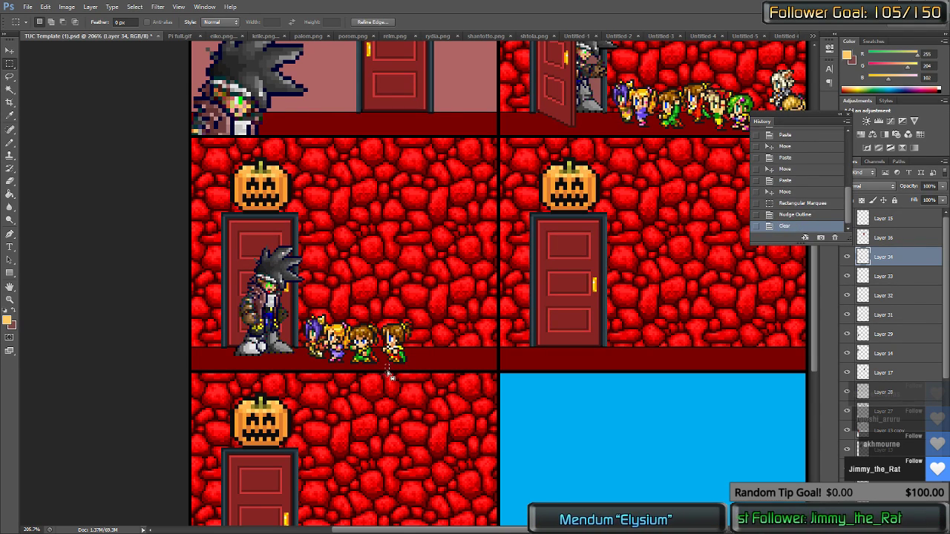
pyautogui.press('Delete')
pyautogui.hotkey('ctrl', 'd')
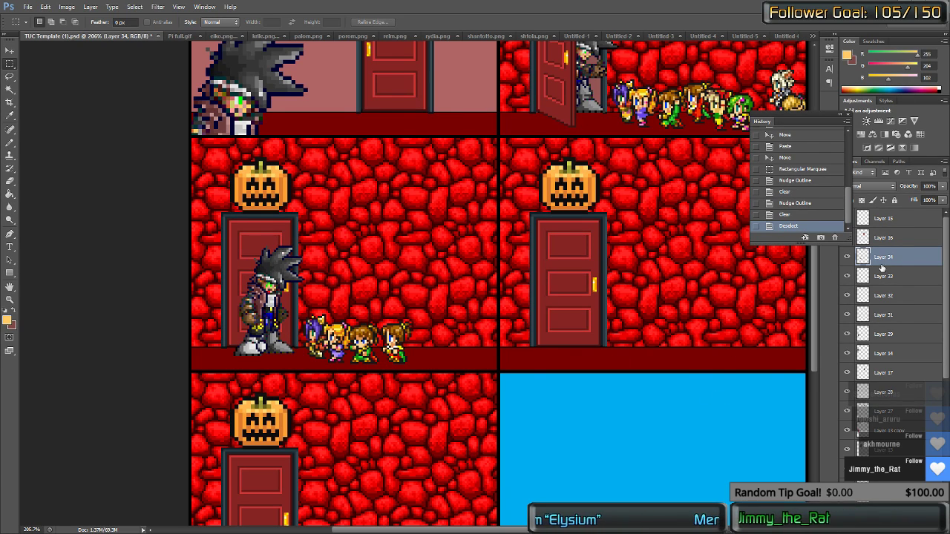
# Step: Move the red-clothed sprite's layer between Layer 14 and Layer 17 and tuck the sprite slightly behind the green-clothed one
pyautogui.moveTo(881, 266); pyautogui.dragTo(883, 353)
pyautogui.moveTo(402, 328); pyautogui.dragTo(403, 321)
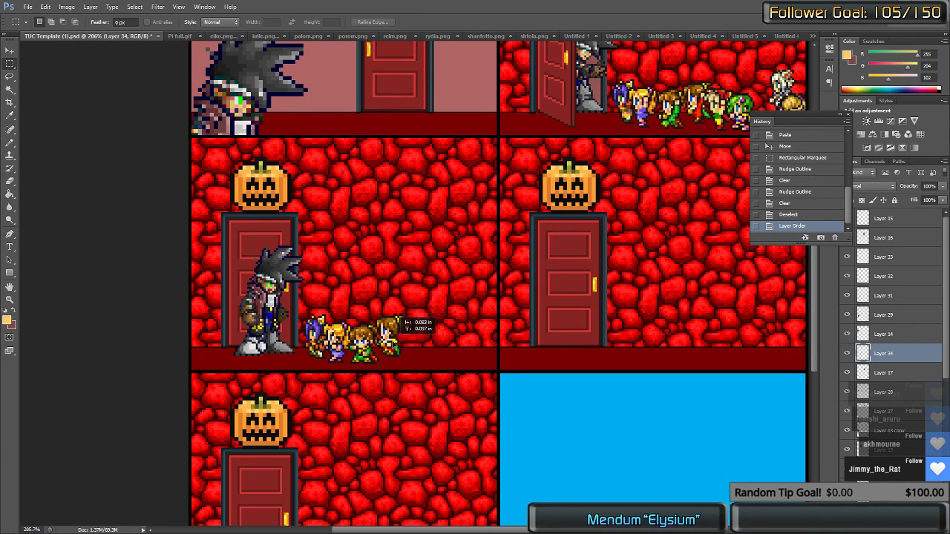
pyautogui.moveTo(404, 320); pyautogui.dragTo(404, 322)
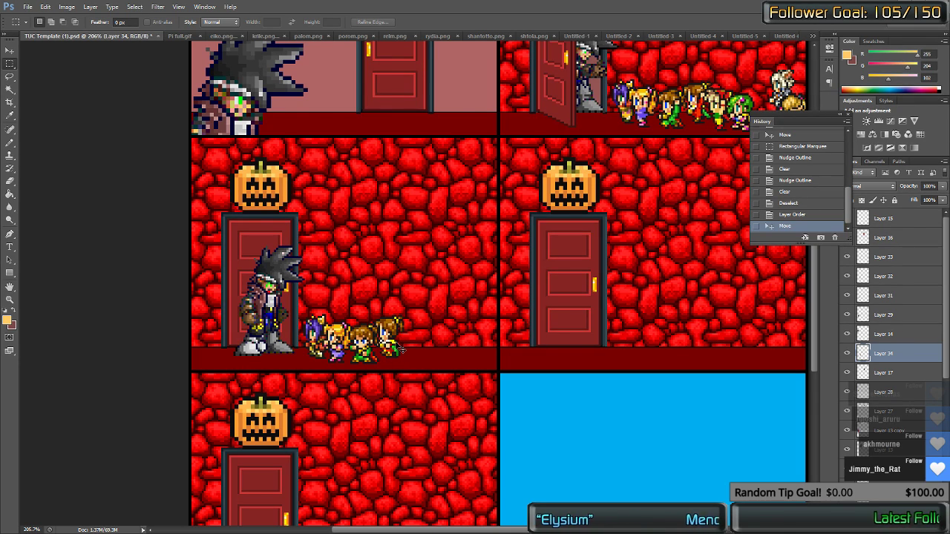
# Step: In relm.png, clear the old selection and marquee the leftmost red-hatted sprite in the third row, trimming the selection's edge beside its neighbour
pyautogui.hotkey('ctrl', 'Tab')
pyautogui.hotkey('ctrl', 'Tab')
pyautogui.hotkey('ctrl', 'Tab')
pyautogui.hotkey('ctrl', 'Tab')
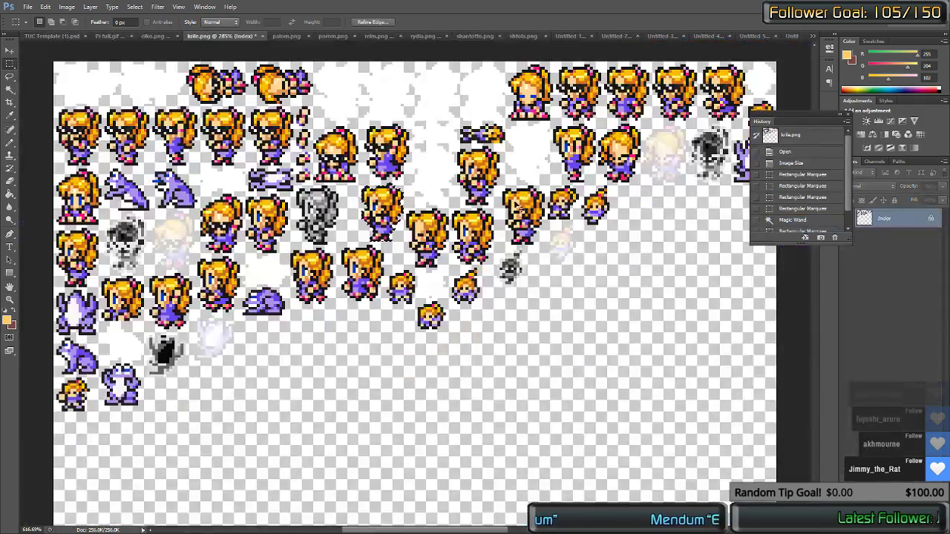
pyautogui.hotkey('ctrl', 'Tab')
pyautogui.hotkey('ctrl', 'Tab')
pyautogui.hotkey('ctrl', 'Tab')
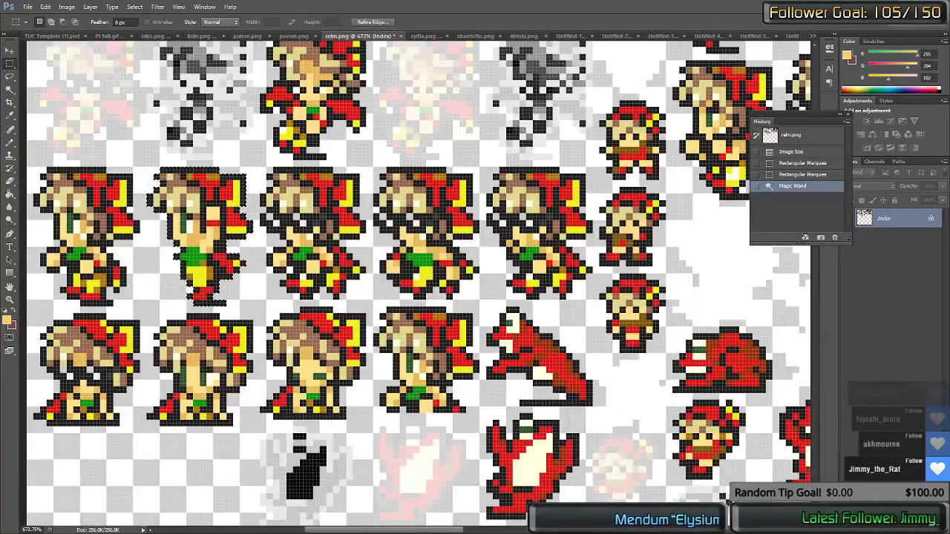
pyautogui.scroll(-4, 378, 220)
pyautogui.hscroll(4, 400, 260)
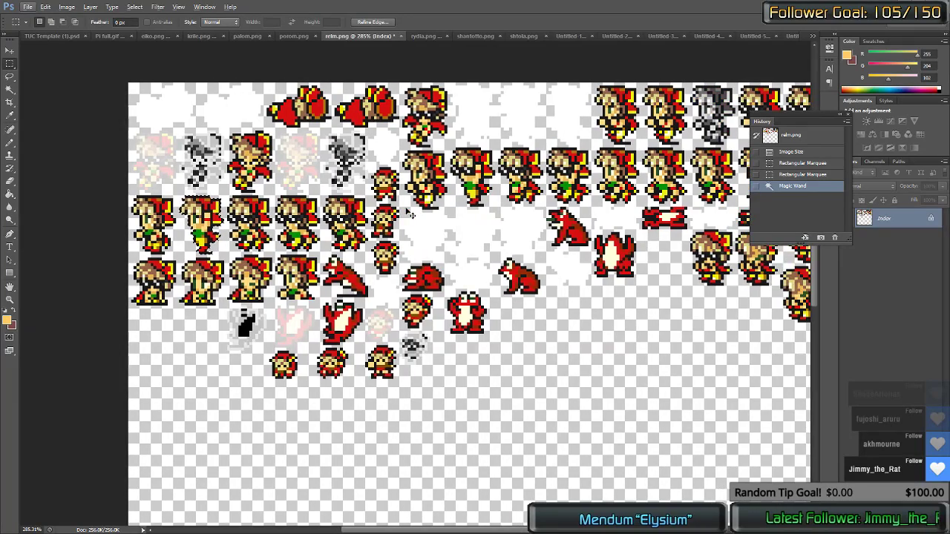
pyautogui.hscroll(1, 400, 259)
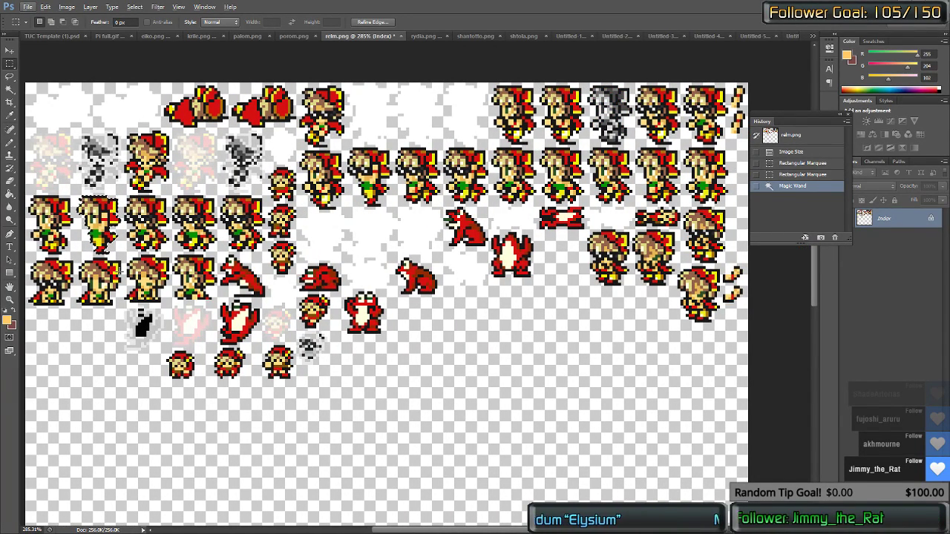
pyautogui.hotkey('ctrl', 'd')
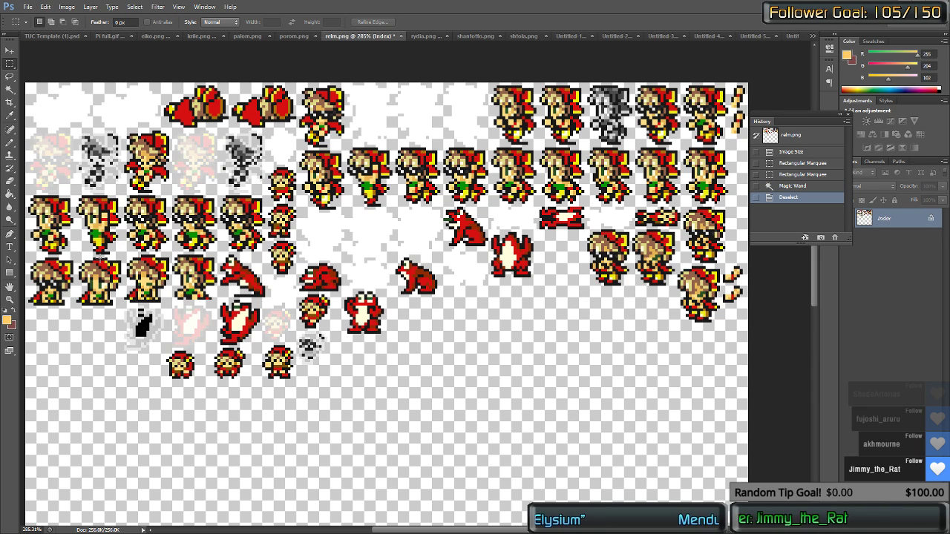
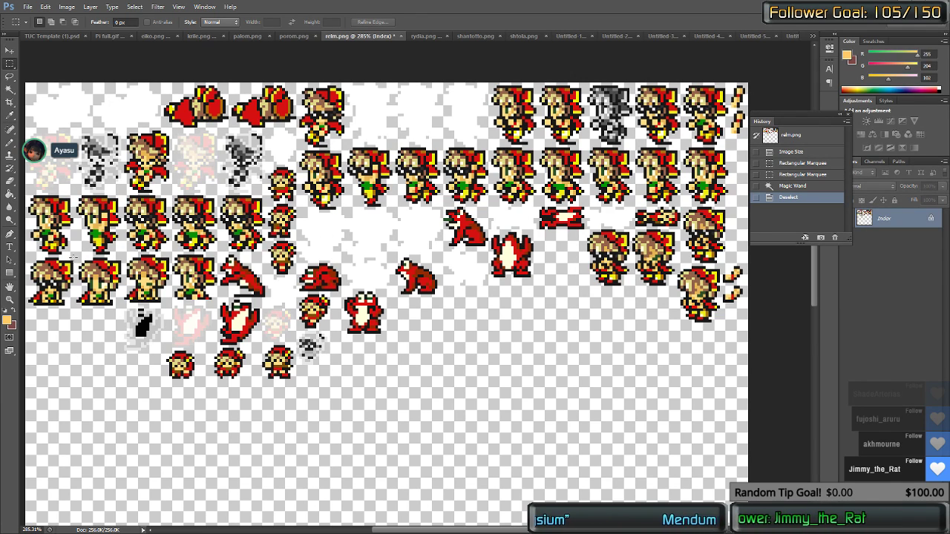
pyautogui.moveTo(76, 257); pyautogui.dragTo(59, 189)
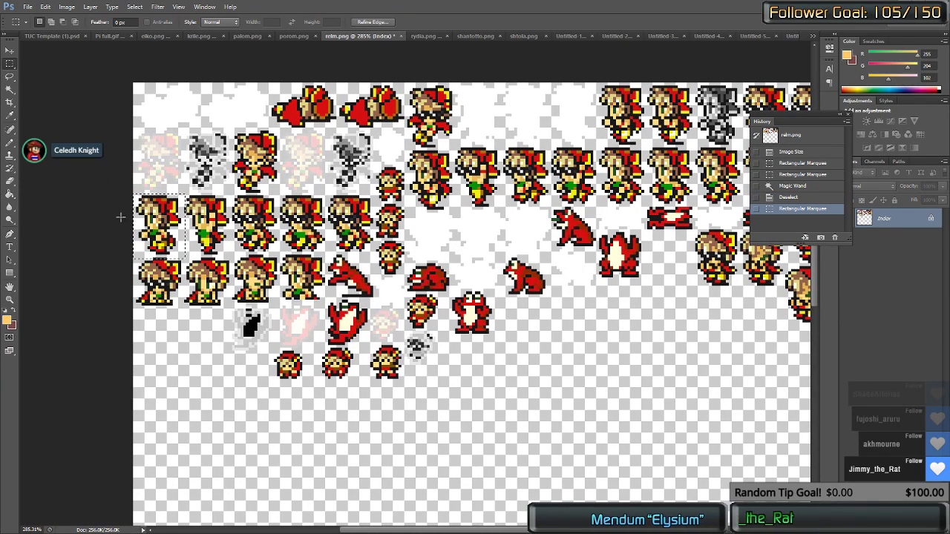
pyautogui.moveTo(210, 282); pyautogui.dragTo(72, 258)
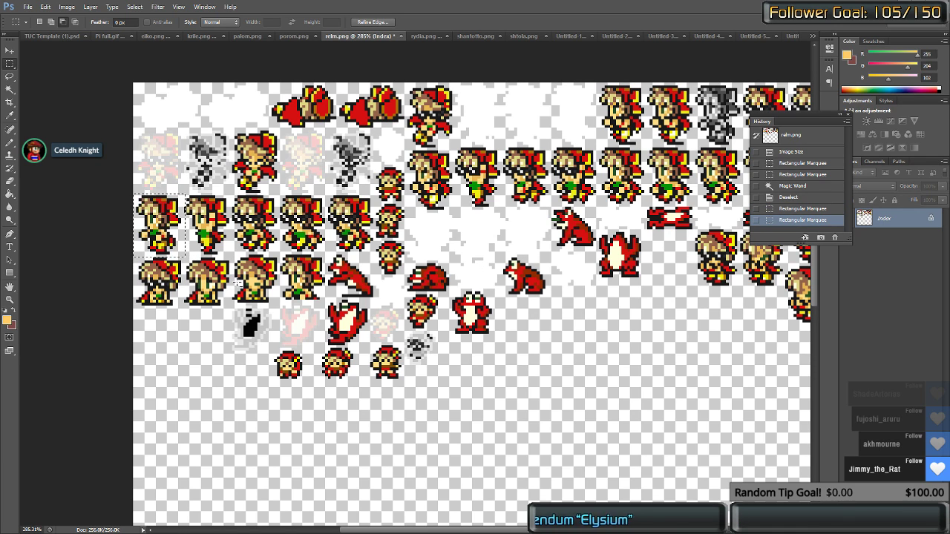
pyautogui.moveTo(255, 274); pyautogui.dragTo(184, 179)
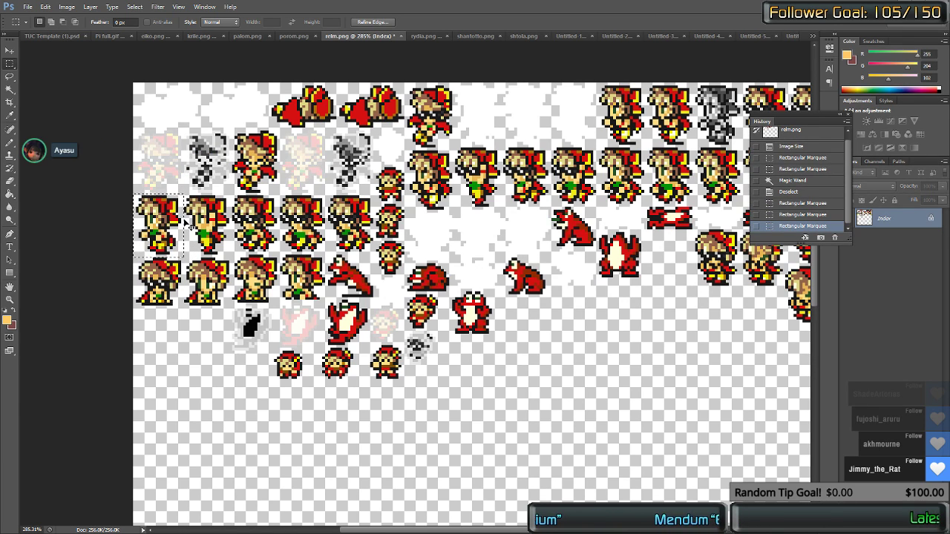
# Step: Paste the red-hatted sprite into the comic page and line it up right of the red-clothed sprite on the third panel's floor
pyautogui.hotkey('ctrl', 'shift', 'Tab')
pyautogui.hotkey('ctrl', 'shift', 'Tab')
pyautogui.hotkey('ctrl', 'shift', 'Tab')
pyautogui.hotkey('ctrl', 'shift', 'Tab')
pyautogui.hotkey('ctrl', 'shift', 'Tab')
pyautogui.hotkey('ctrl', 'shift', 'Tab')
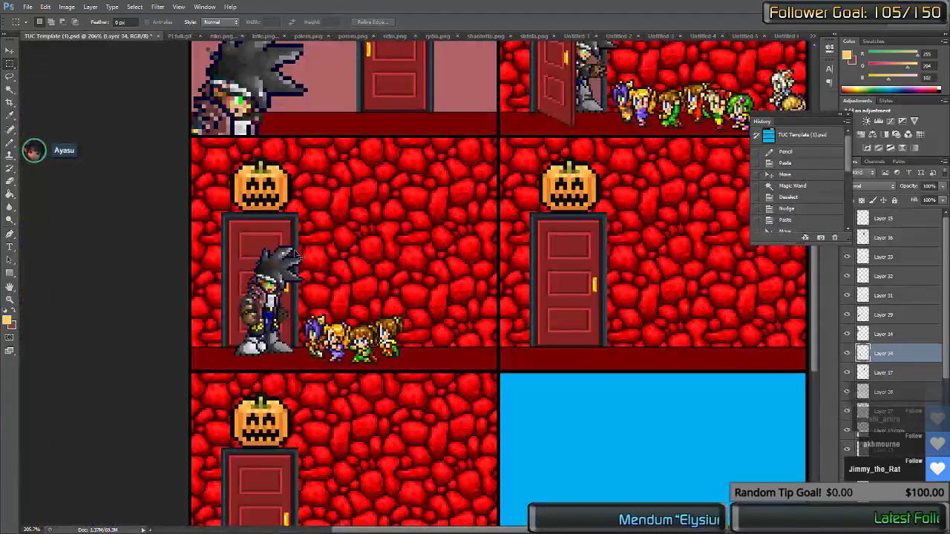
pyautogui.hotkey('ctrl', 'v')
pyautogui.moveTo(413, 302); pyautogui.dragTo(421, 337)
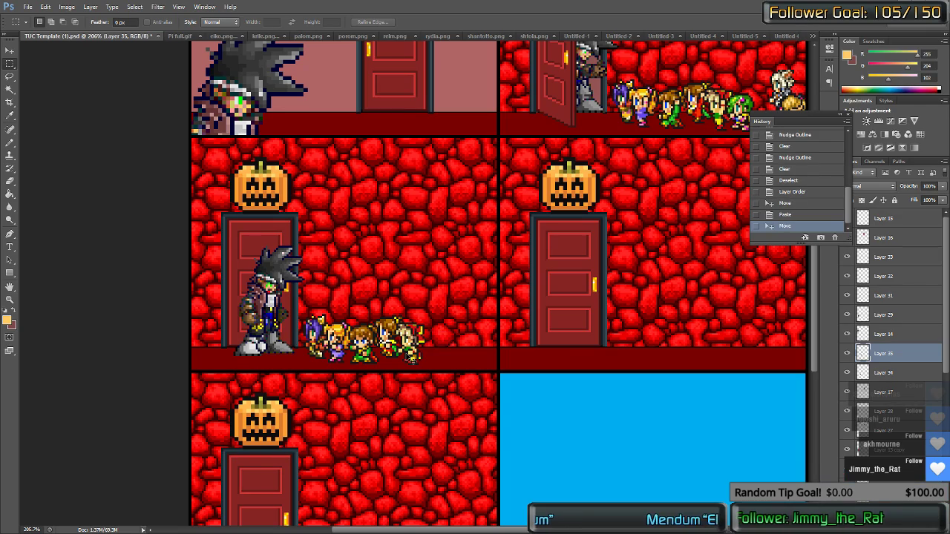
# Step: In rydia.png, clear the old selection and marquee the green-haired sprite at the left end of the four-sprite group in the second row
pyautogui.hotkey('ctrl', 'Tab')
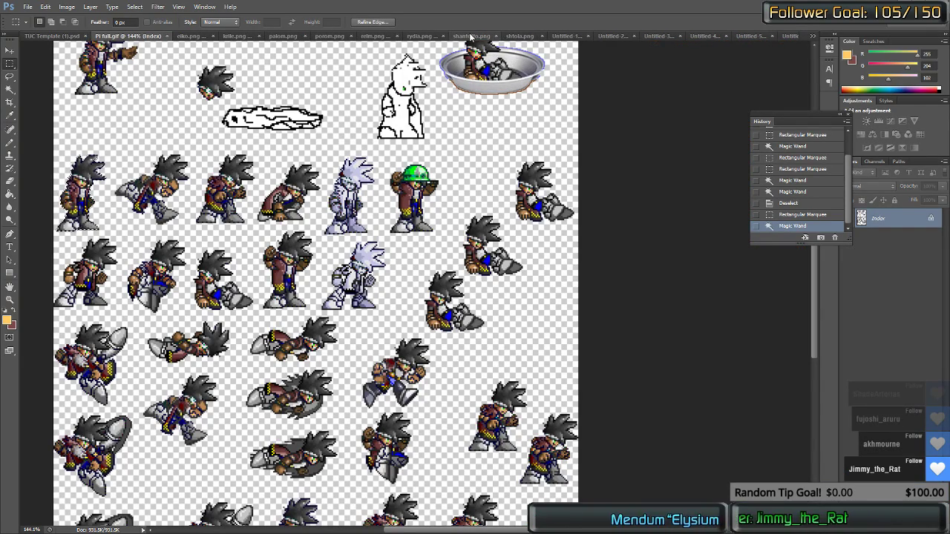
pyautogui.click(417, 36)
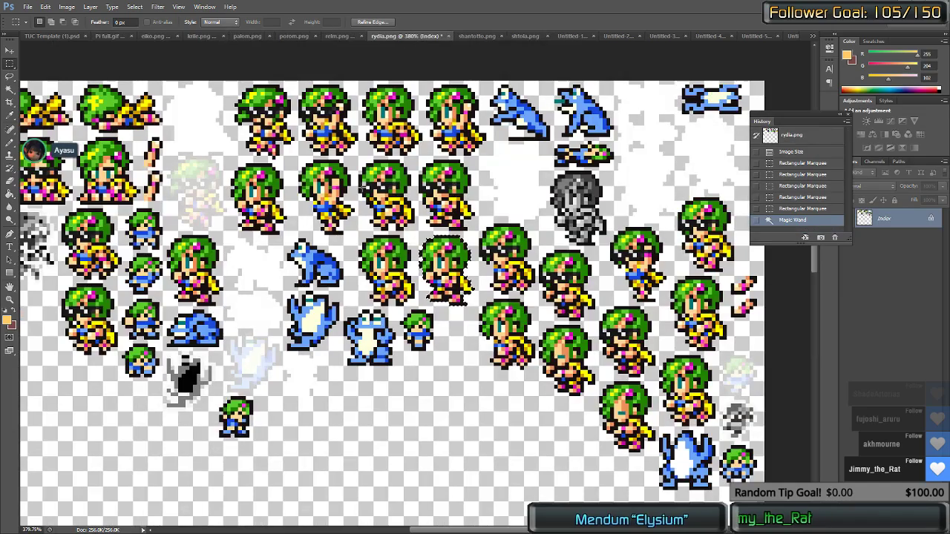
pyautogui.scroll(-2, 363, 187)
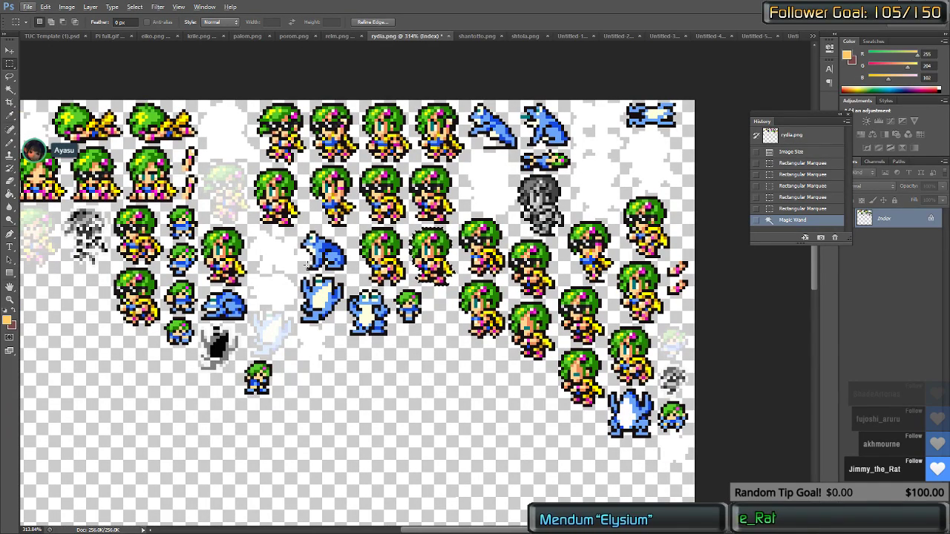
pyautogui.scroll(2, 306, 265)
pyautogui.hscroll(2, 307, 265)
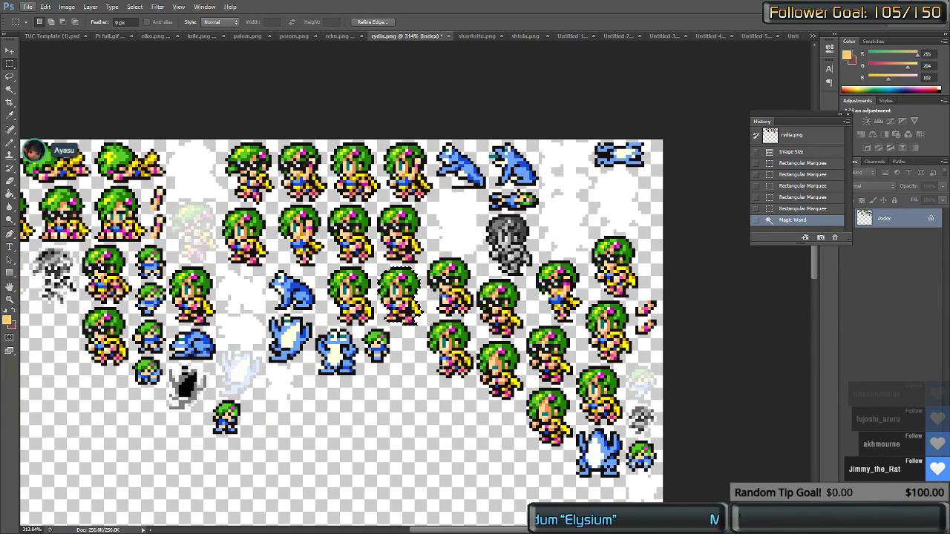
pyautogui.scroll(-2, 307, 265)
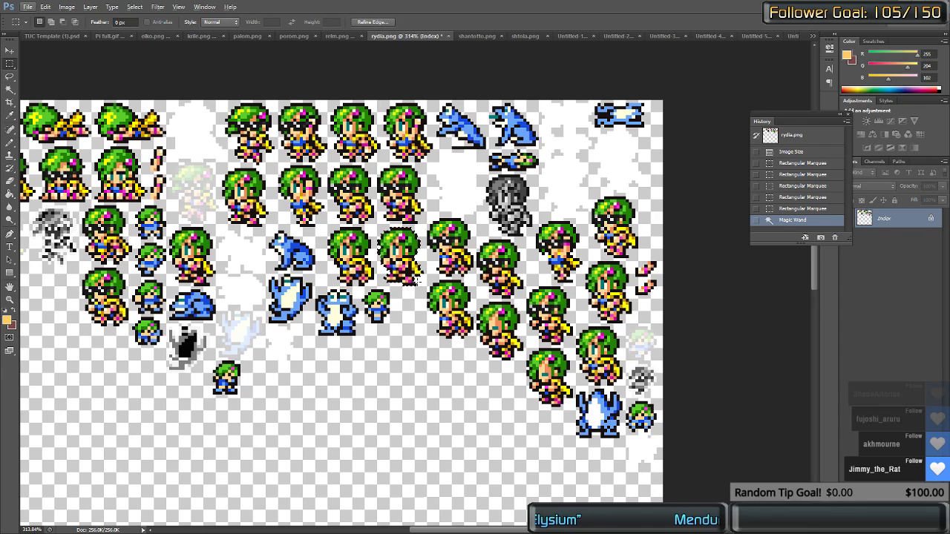
pyautogui.hscroll(-10, 251, 234)
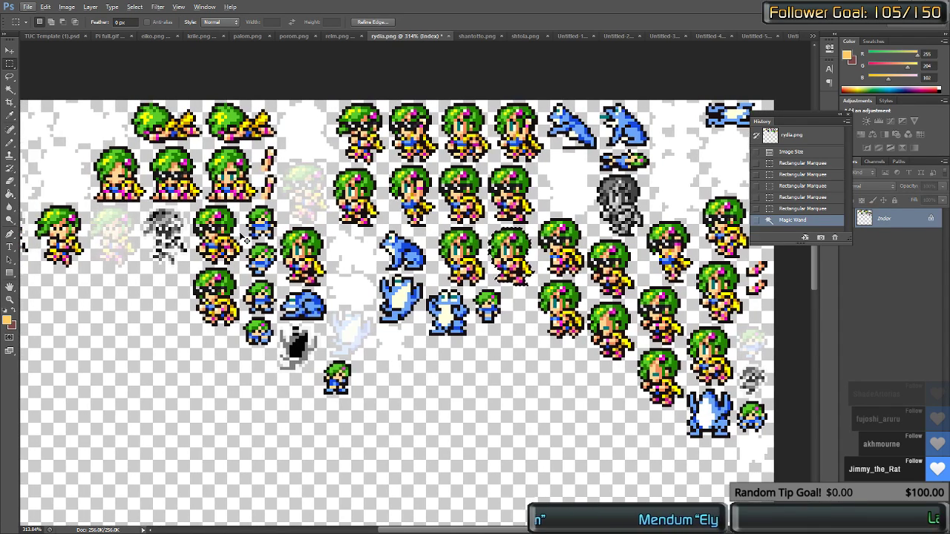
pyautogui.hscroll(2, 245, 236)
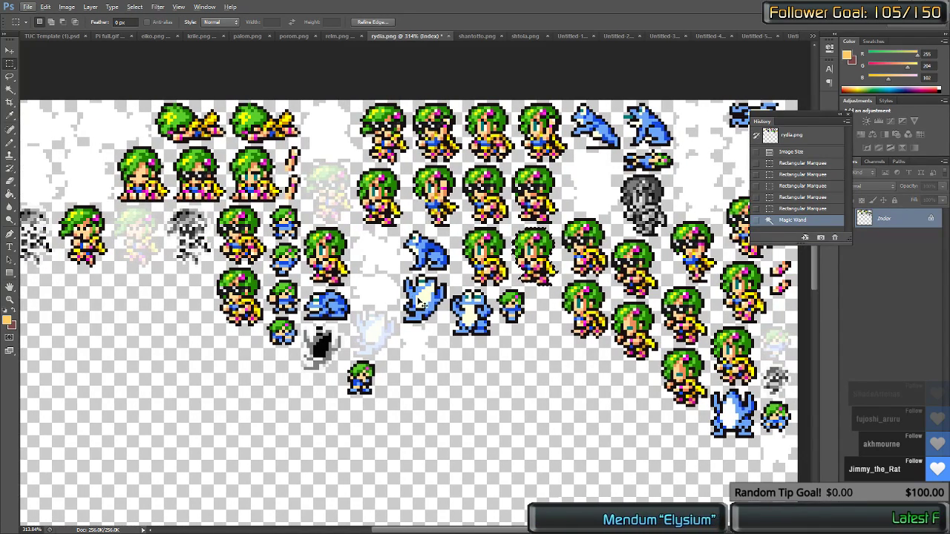
pyautogui.hotkey('ctrl', 'd')
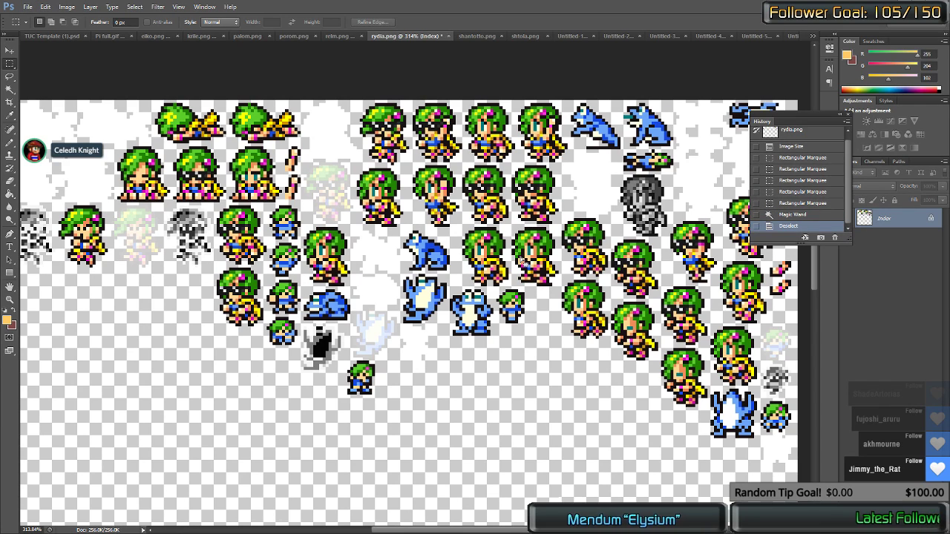
pyautogui.scroll(-2, 522, 261)
pyautogui.hscroll(4, 490, 278)
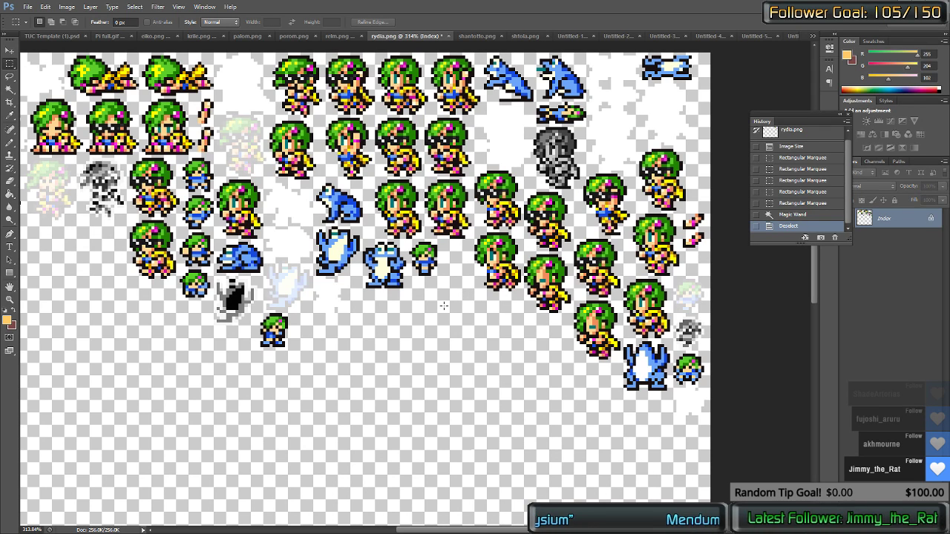
pyautogui.scroll(2, 443, 310)
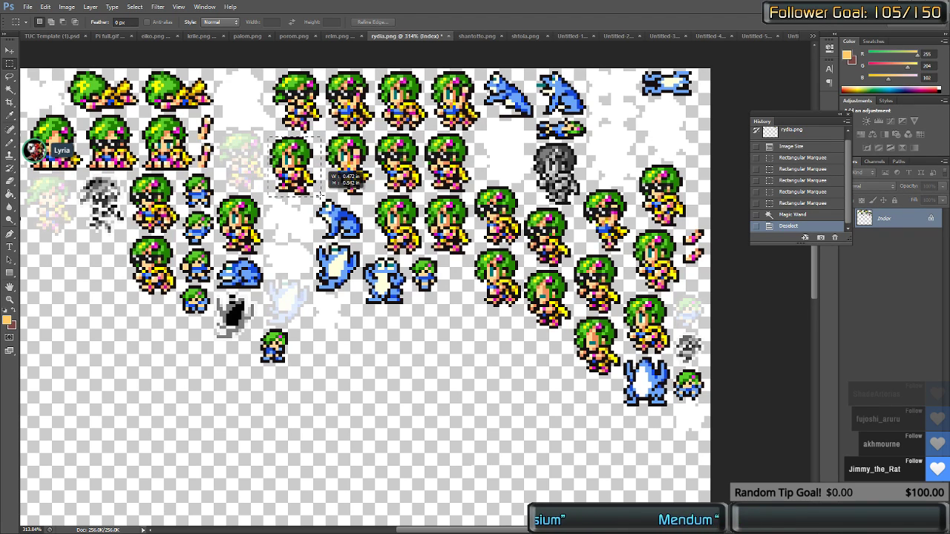
pyautogui.moveTo(318, 197); pyautogui.dragTo(317, 198)
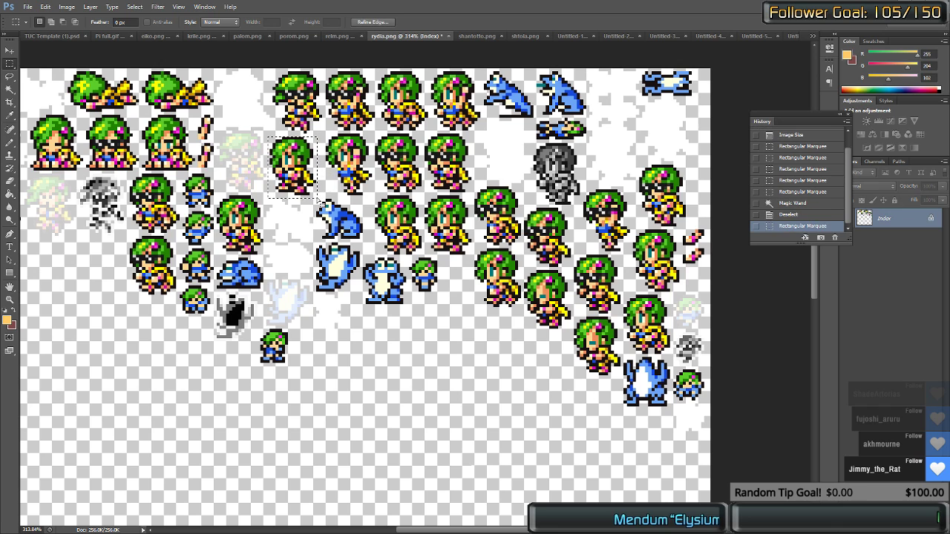
# Step: Paste the green-haired sprite into the comic page and place it right of the line of sprites on the third panel's floor
pyautogui.click(57, 35)
pyautogui.hotkey('ctrl', 'v')
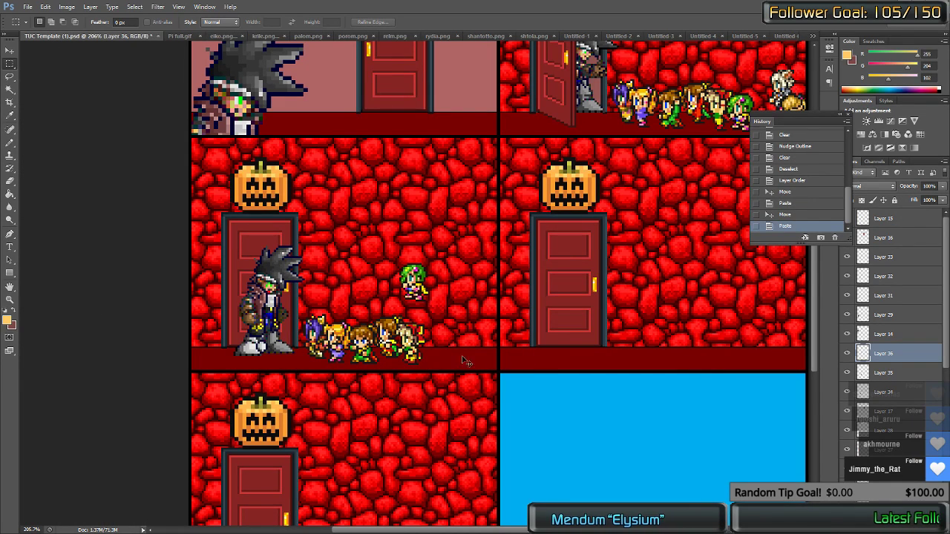
pyautogui.moveTo(414, 282); pyautogui.dragTo(444, 342)
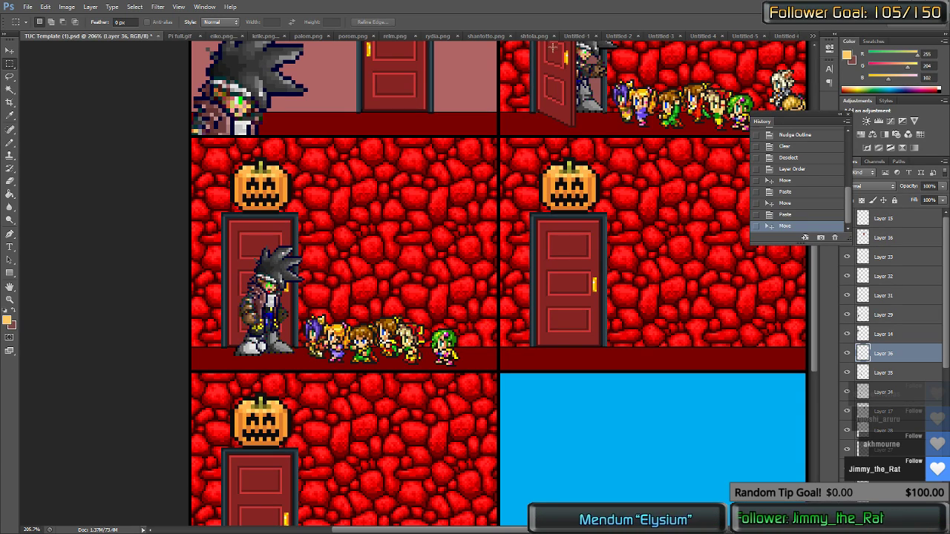
# Step: In shantotto.png, clear the old selection and marquee the second blond sprite from the left in the third row, trimming the excess above it
pyautogui.click(472, 36)
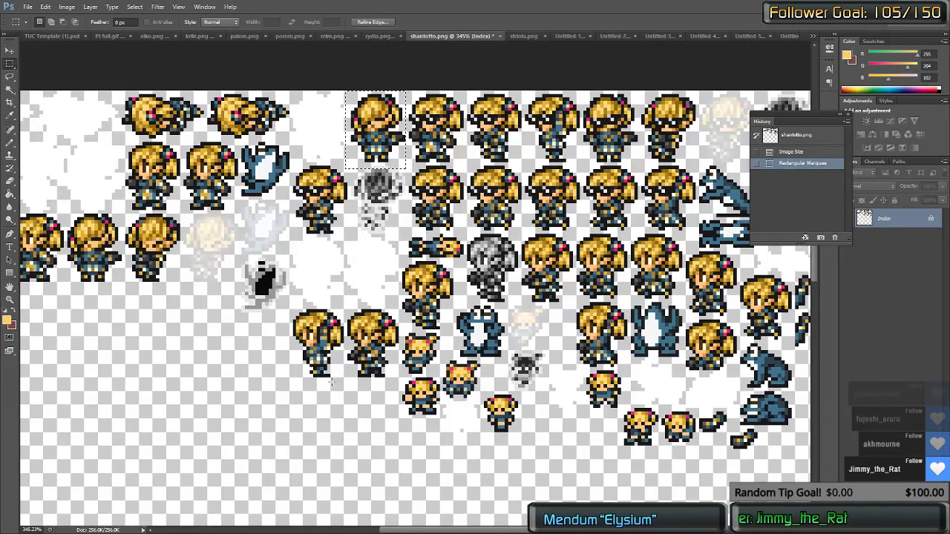
pyautogui.hscroll(-5, 195, 310)
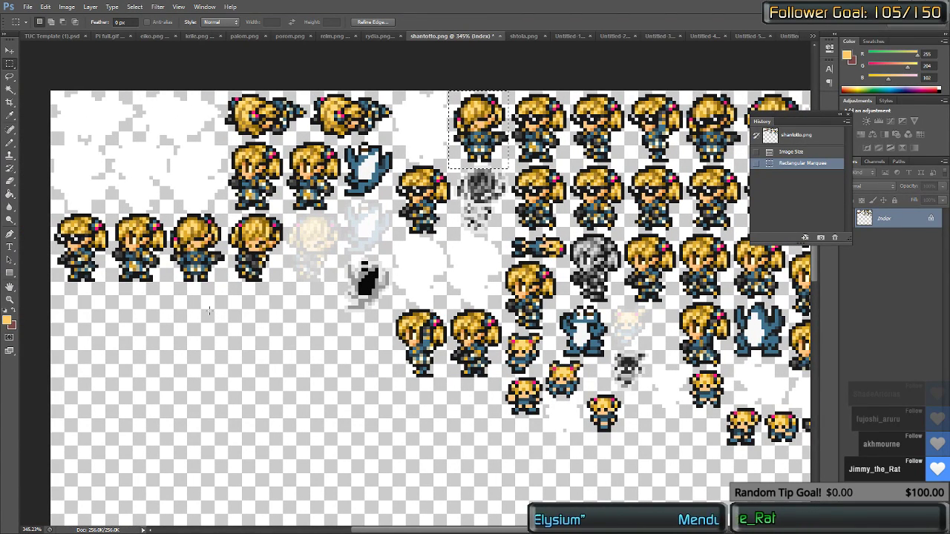
pyautogui.hotkey('ctrl', 'd')
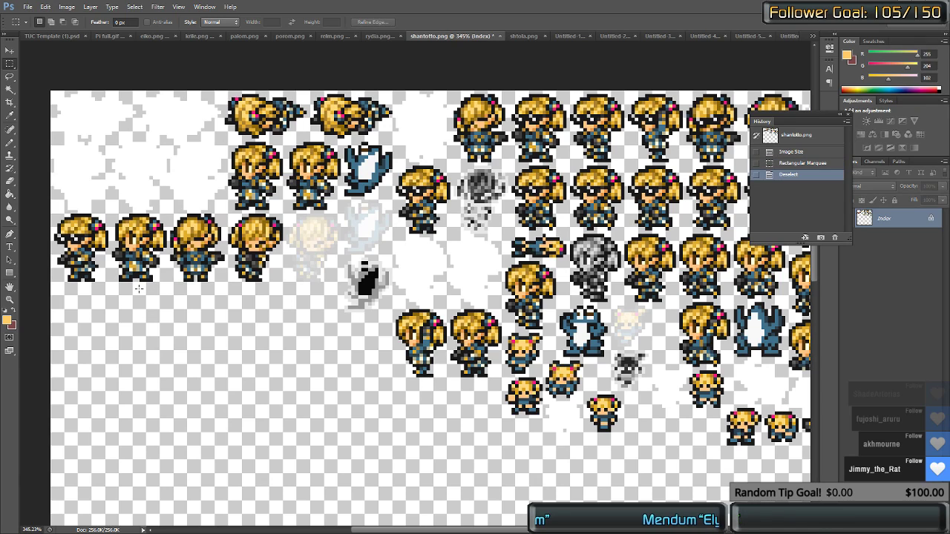
pyautogui.moveTo(162, 279); pyautogui.dragTo(197, 211)
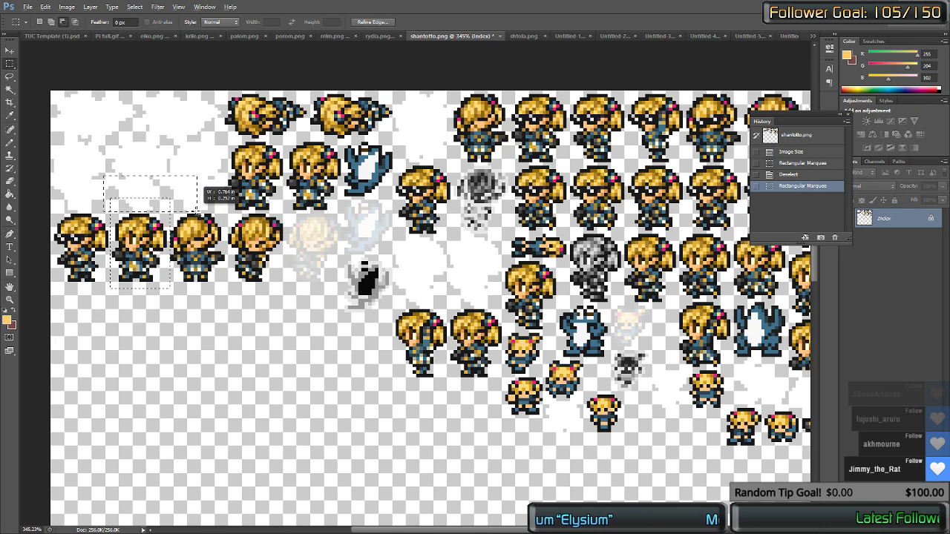
pyautogui.moveTo(197, 211); pyautogui.dragTo(197, 211)
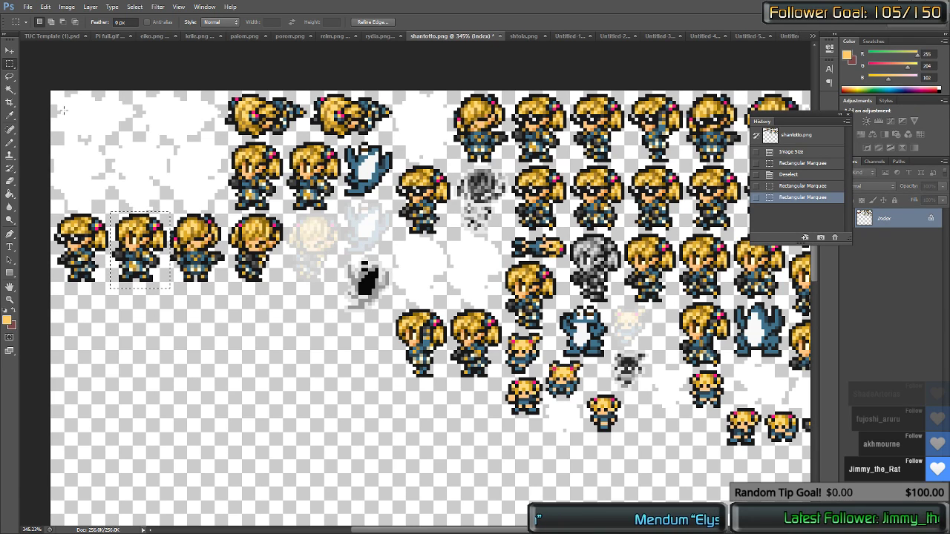
# Step: Paste the blond sprite at the third panel's right edge, erase the part overhanging the panel border, and clear the selection
pyautogui.click(61, 36)
pyautogui.hotkey('ctrl', 'v')
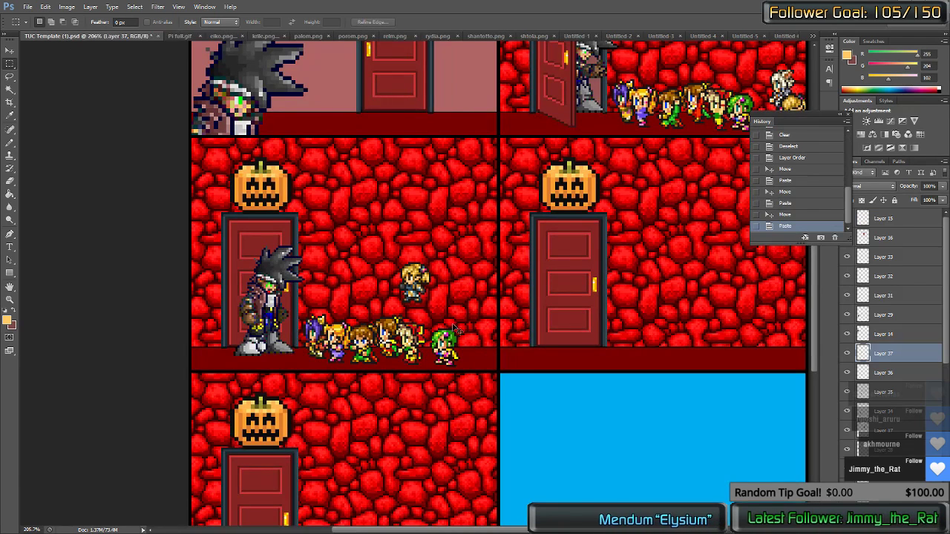
pyautogui.moveTo(419, 262); pyautogui.dragTo(488, 342)
pyautogui.moveTo(533, 406); pyautogui.dragTo(498, 285)
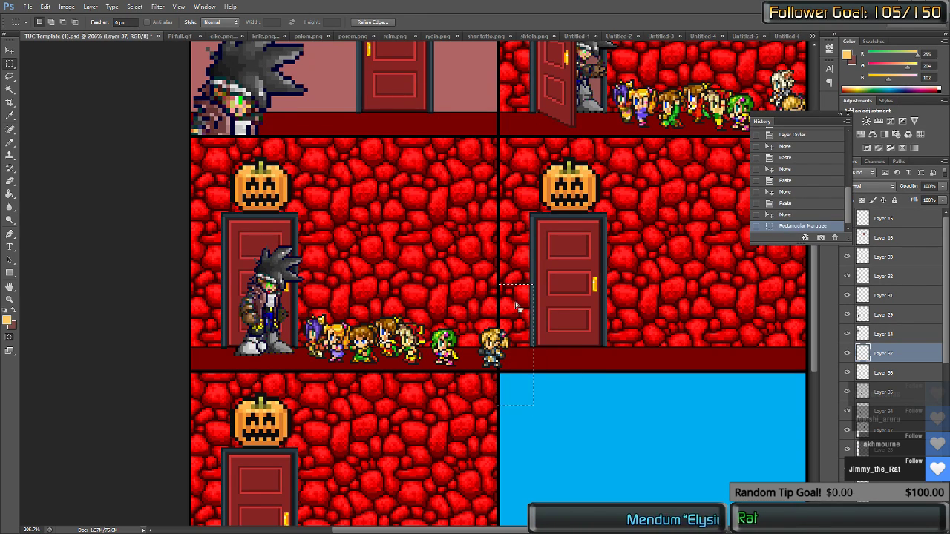
pyautogui.press('Delete')
pyautogui.hotkey('ctrl', 'd')
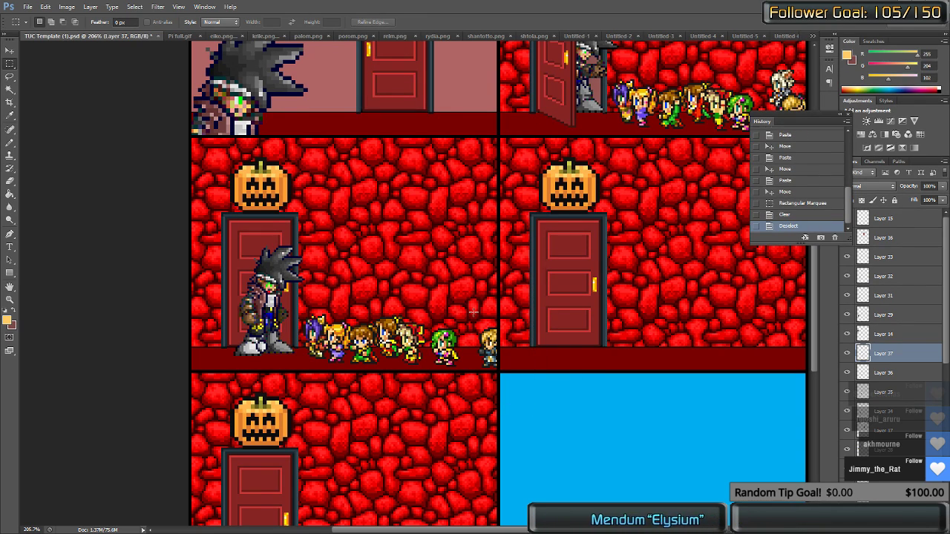
# Step: Bring the selected white-haired sprite from shtola.png into the comic beside the blond sprite and move its layer between Layer 36 and Layer 35
pyautogui.click(543, 35)
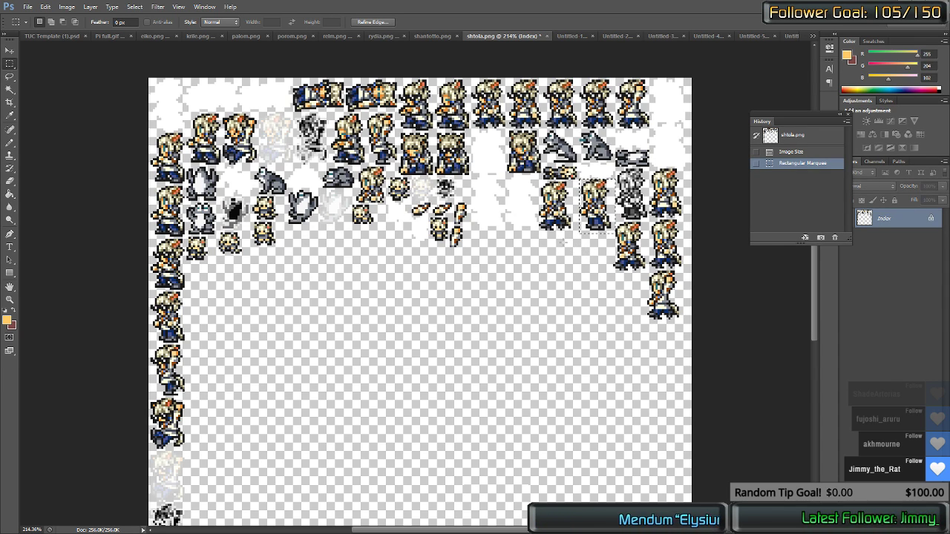
pyautogui.scroll(-4, 576, 235)
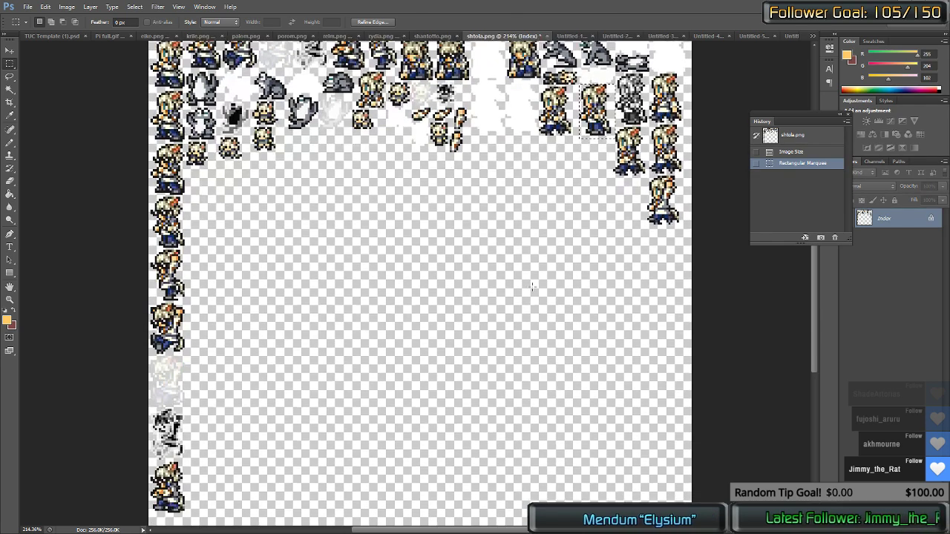
pyautogui.scroll(2, 531, 287)
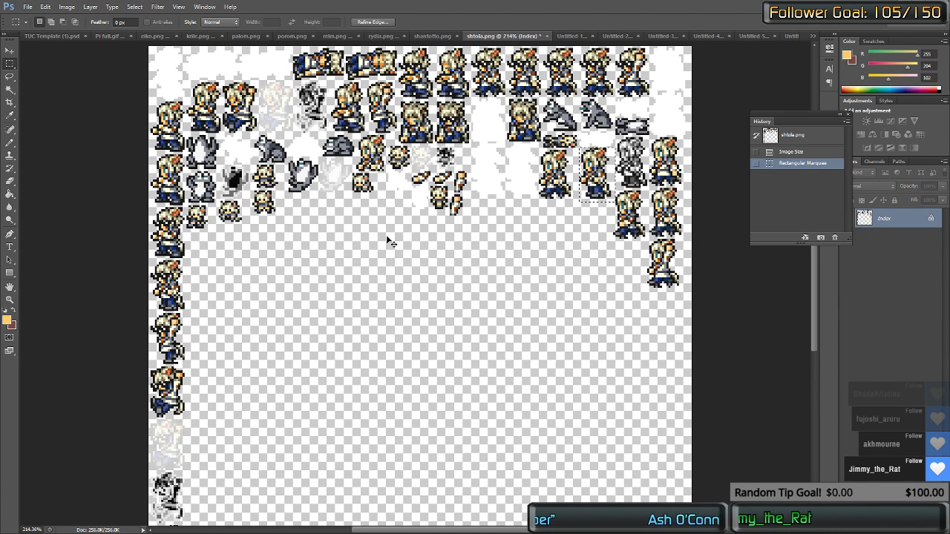
pyautogui.click(58, 35)
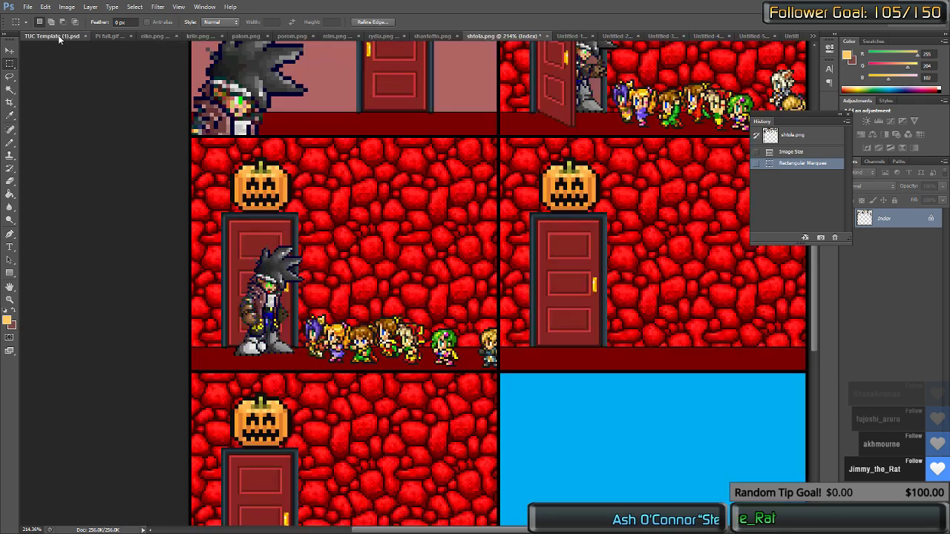
pyautogui.moveTo(403, 276); pyautogui.dragTo(494, 304)
pyautogui.moveTo(887, 357); pyautogui.dragTo(908, 404)
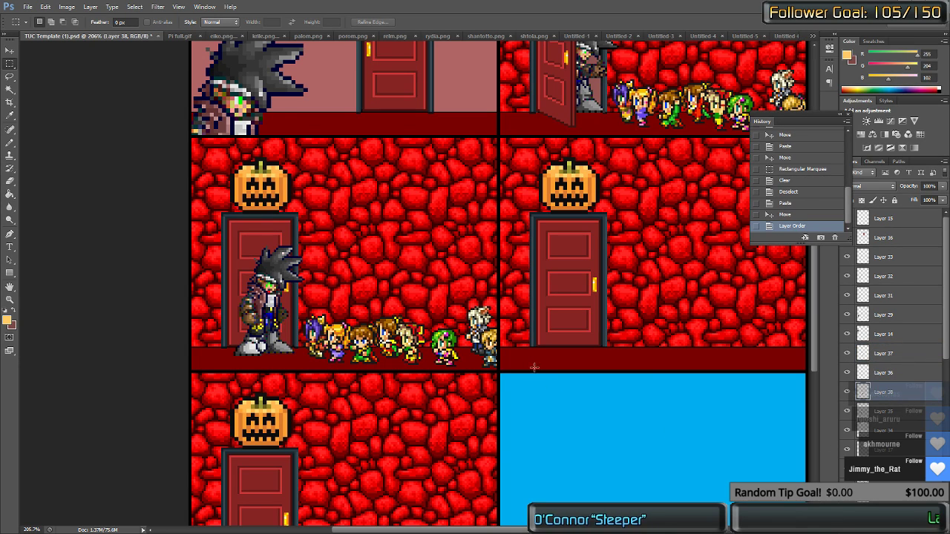
# Step: Nudge the white-haired sprite slightly left behind the blond one and move the History panel off the second comic panel
pyautogui.press('Right')
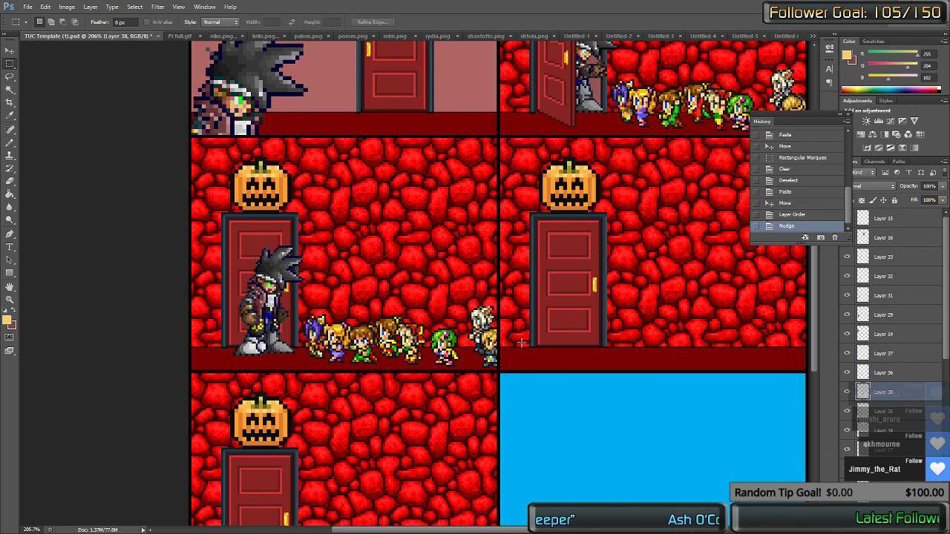
pyautogui.press('Left')
pyautogui.press('Up')
pyautogui.press('Left')
pyautogui.press('Up')
pyautogui.press('Up')
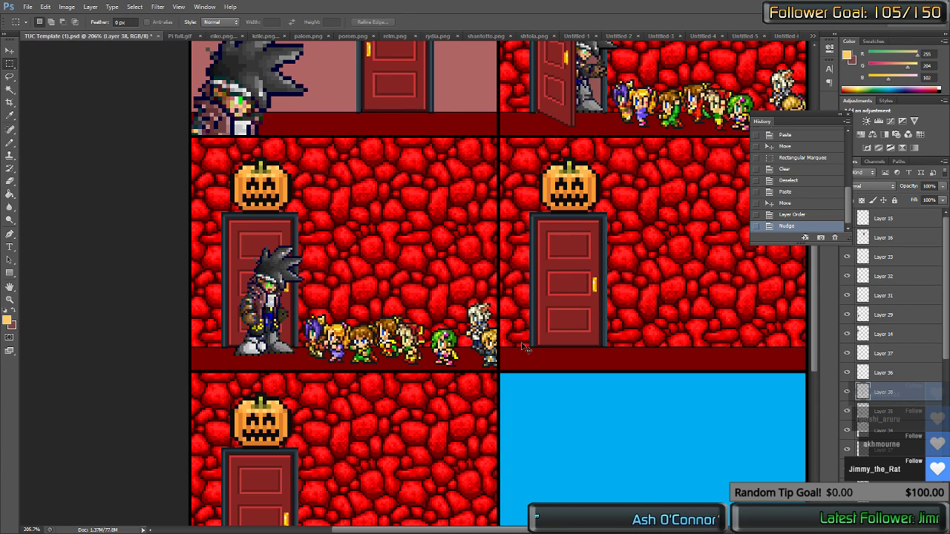
pyautogui.press('Left')
pyautogui.hotkey('ctrl', 'Down')
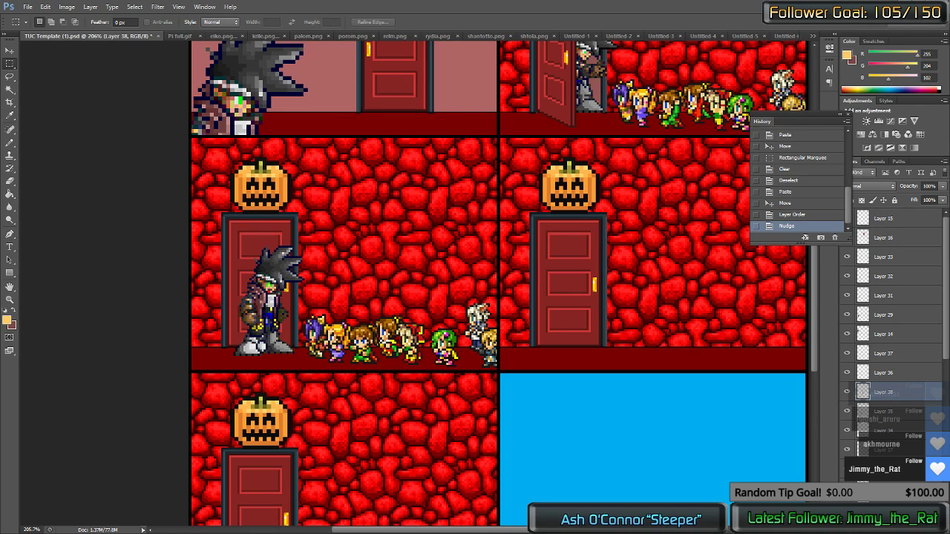
pyautogui.moveTo(810, 111); pyautogui.dragTo(787, 274)
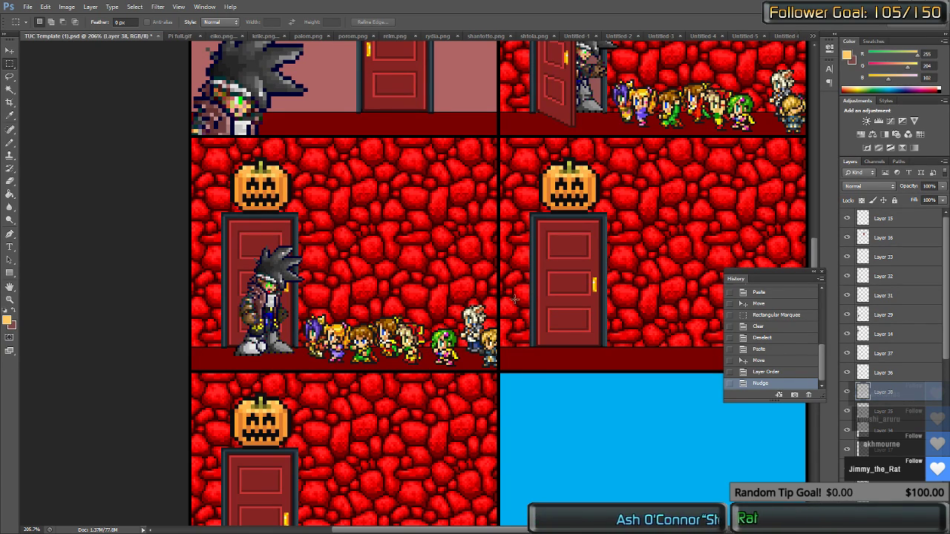
# Step: Review the comic page, then examine the spiky-haired character's poses in Pi full.gif for one that suits the fourth panel
pyautogui.scroll(-3, 496, 306)
pyautogui.scroll(1, 482, 303)
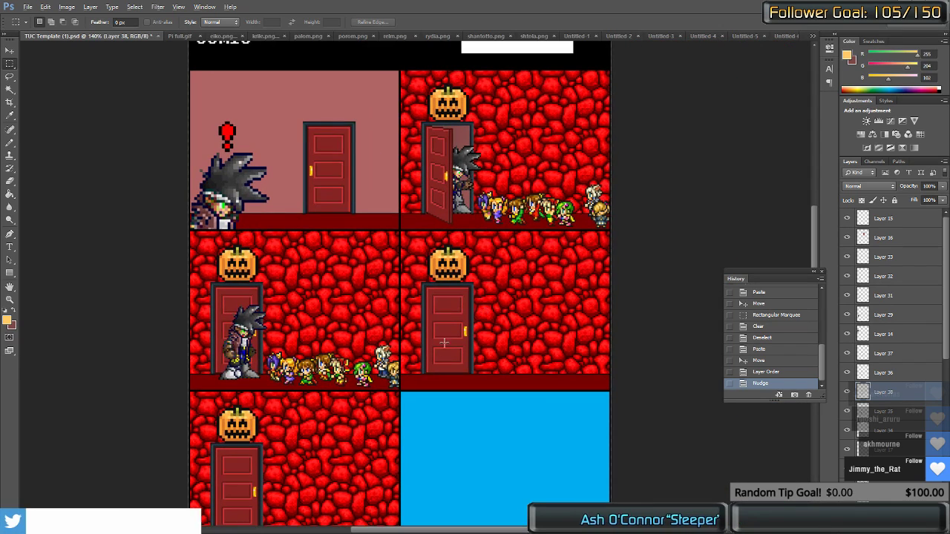
pyautogui.scroll(-2, 435, 355)
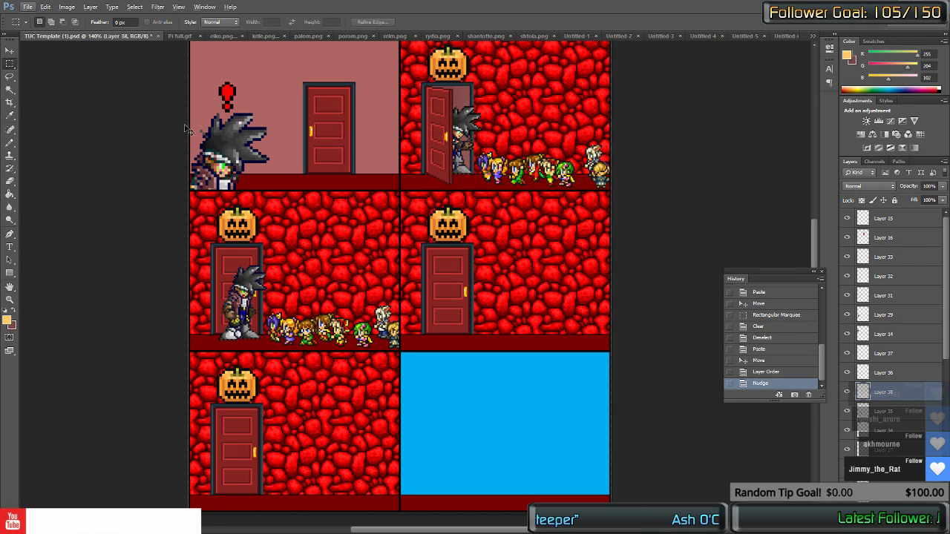
pyautogui.hotkey('ctrl', 'Tab')
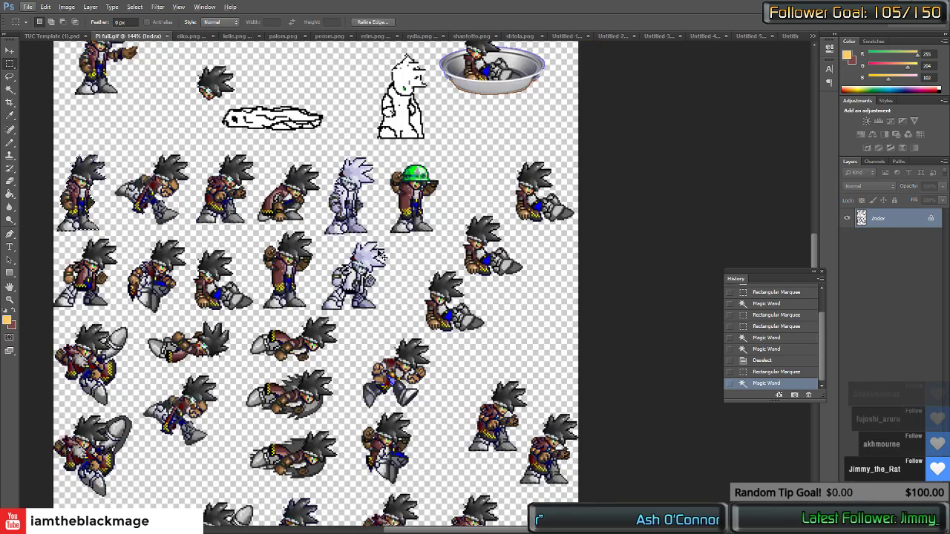
pyautogui.scroll(-2, 377, 251)
pyautogui.hscroll(-4, 334, 253)
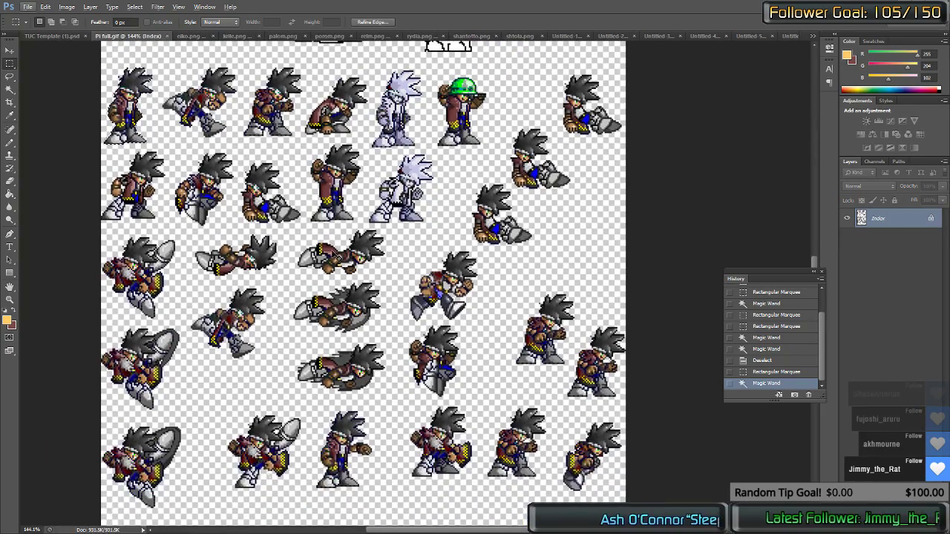
pyautogui.scroll(9, 335, 253)
pyautogui.scroll(6, 379, 282)
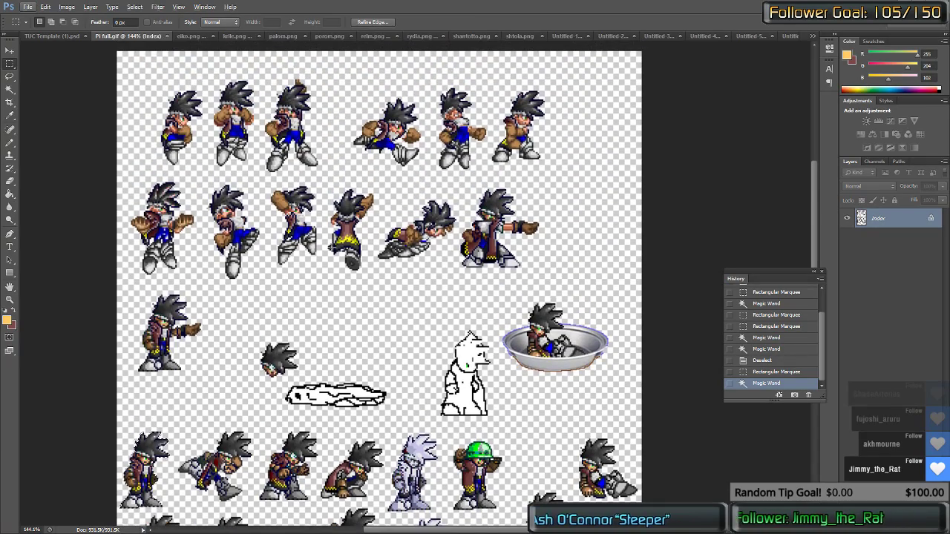
pyautogui.scroll(-5, 326, 251)
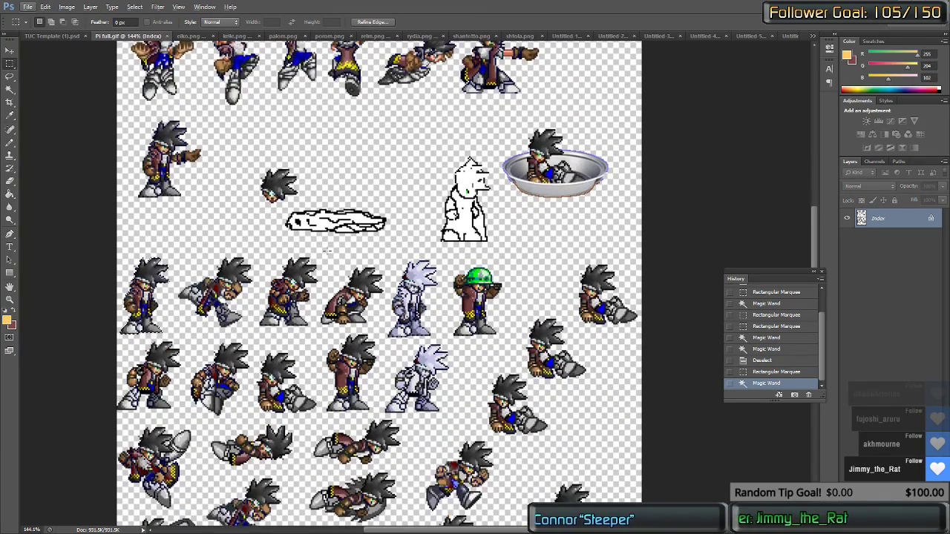
pyautogui.scroll(-3, 326, 250)
pyautogui.scroll(-1, 299, 289)
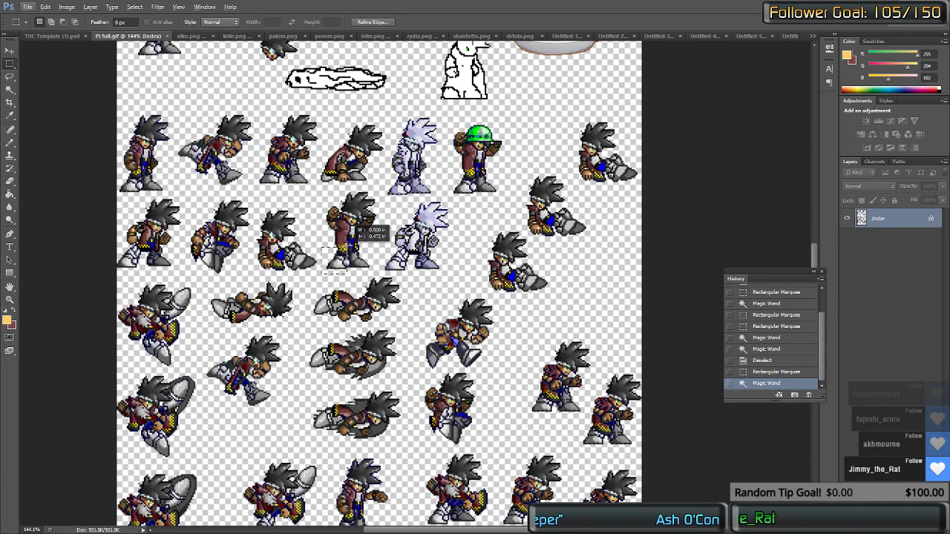
# Step: Marquee the pointing pose at the right end of Pi full.gif's second row and paste it in front of the fourth panel's door
pyautogui.moveTo(346, 247); pyautogui.dragTo(380, 178)
pyautogui.scroll(5, 381, 186)
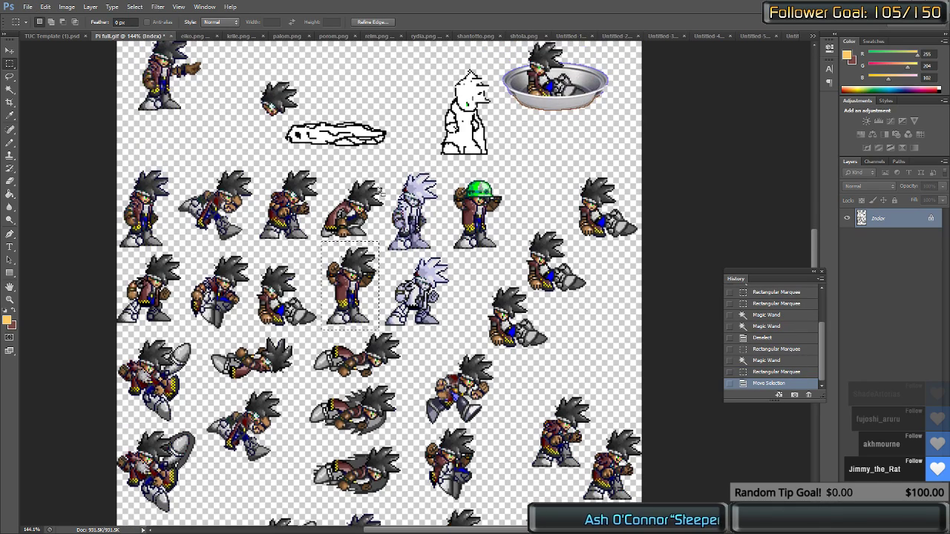
pyautogui.scroll(2, 380, 186)
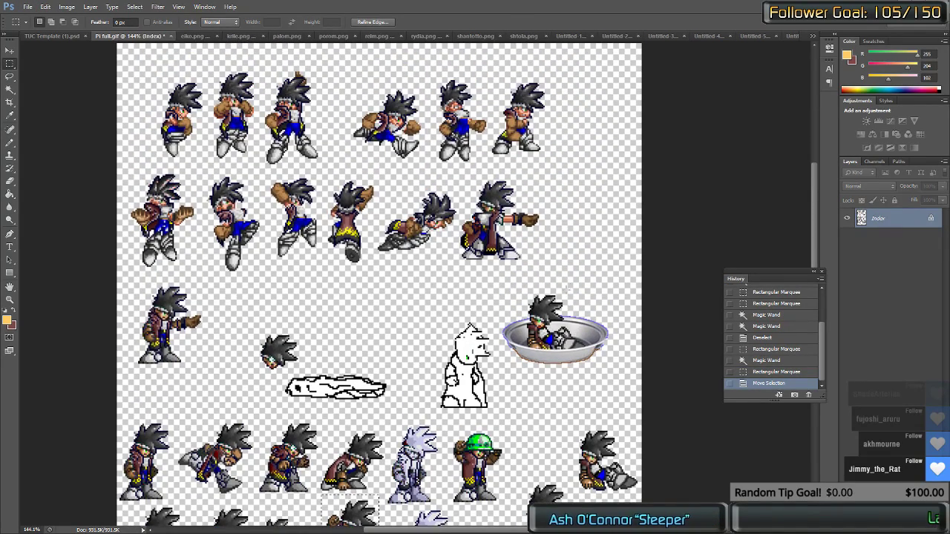
pyautogui.moveTo(481, 193); pyautogui.dragTo(457, 312)
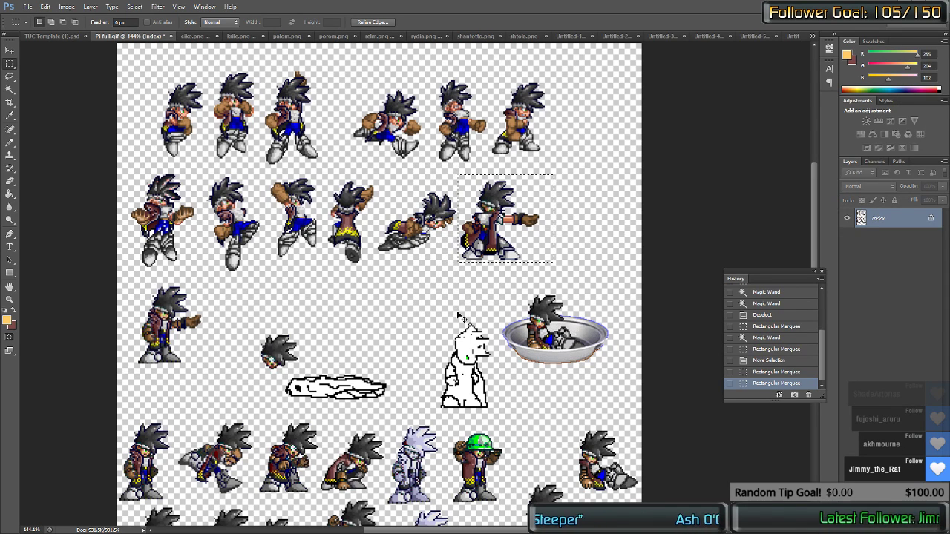
pyautogui.hotkey('ctrl', 'shift', 'Tab')
pyautogui.hotkey('ctrl', 'v')
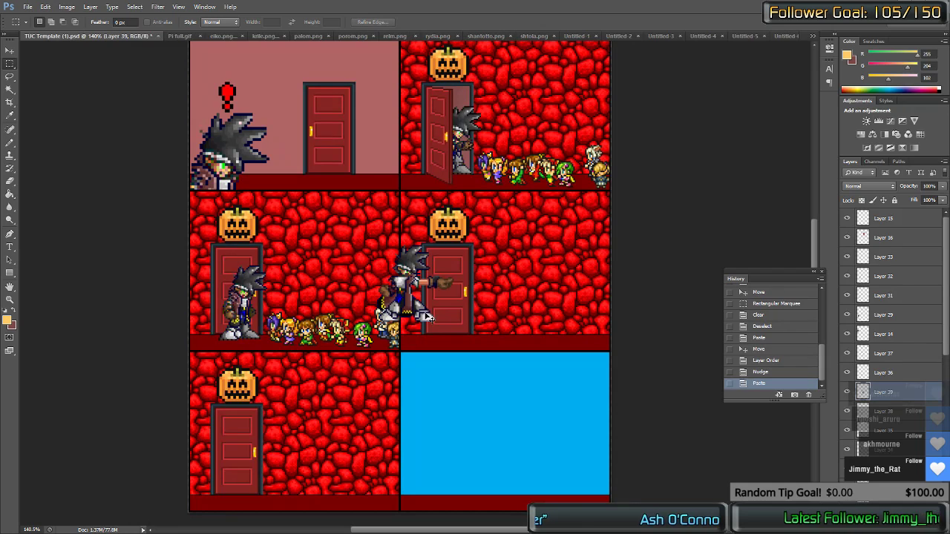
pyautogui.moveTo(403, 285); pyautogui.dragTo(447, 283)
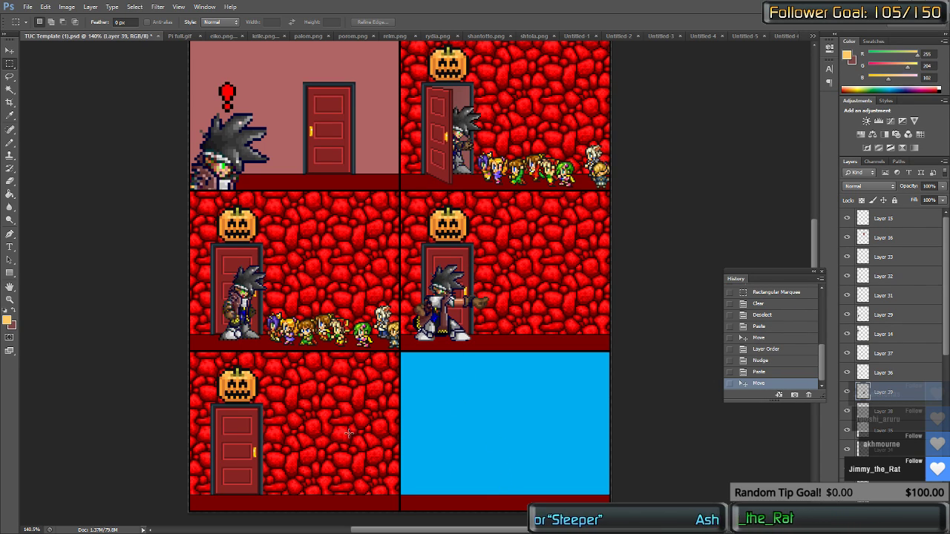
# Step: Bring up eiko.png and look over the purple-haired character's poses
pyautogui.hotkey('ctrl', 'Tab')
pyautogui.hotkey('ctrl', 'Tab')
pyautogui.hotkey('ctrl', 'Tab')
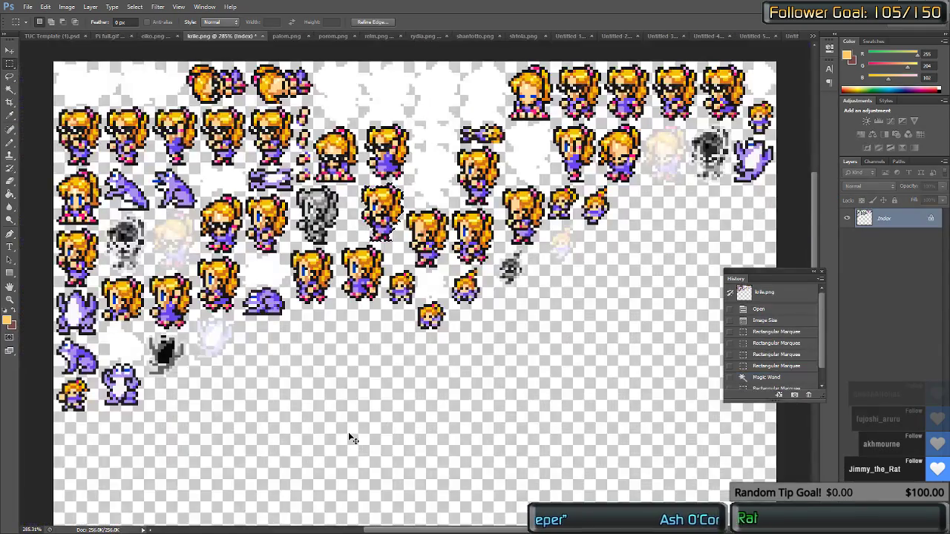
pyautogui.hotkey('ctrl', 'shift', 'Tab')
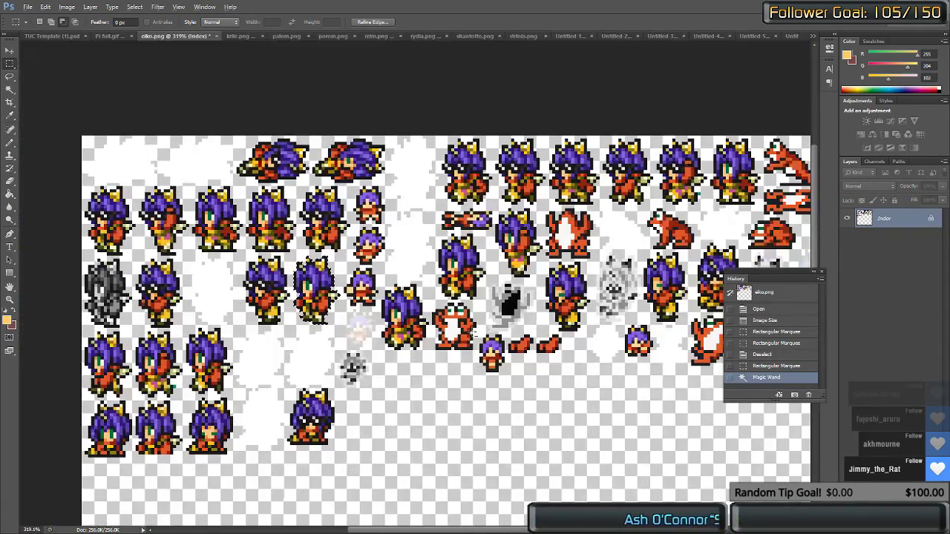
pyautogui.hscroll(3, 484, 301)
pyautogui.scroll(-3, 405, 321)
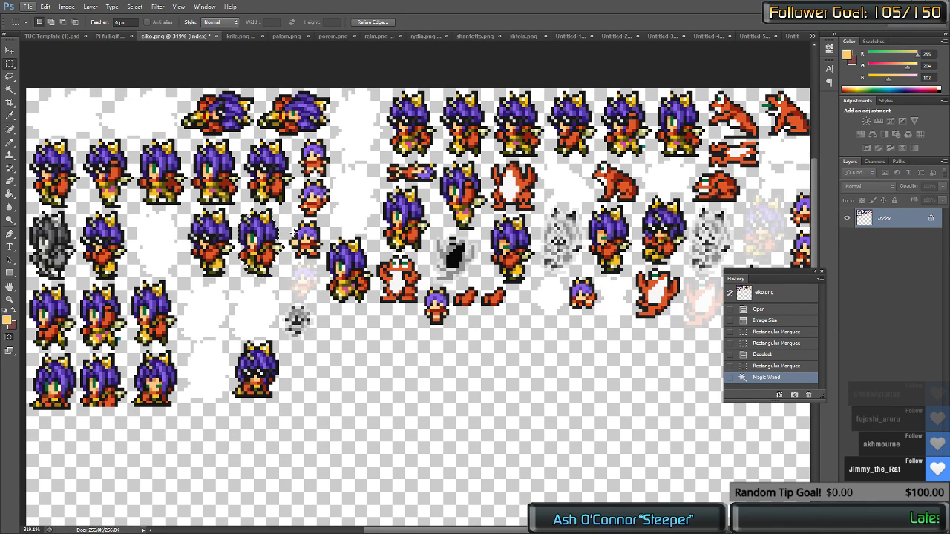
# Step: Try flipping the whole eiko.png sheet horizontally, and undo the flip
pyautogui.click(67, 6)
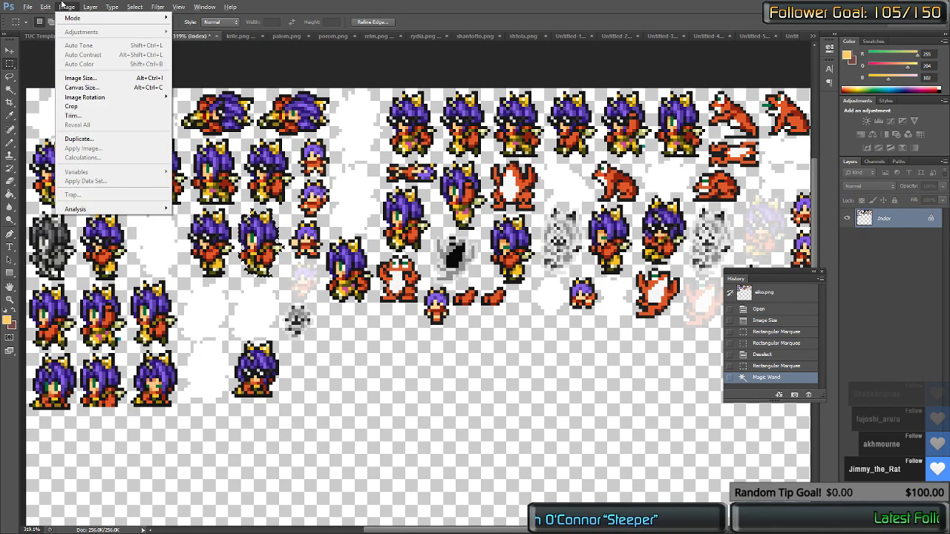
pyautogui.moveTo(100, 96)
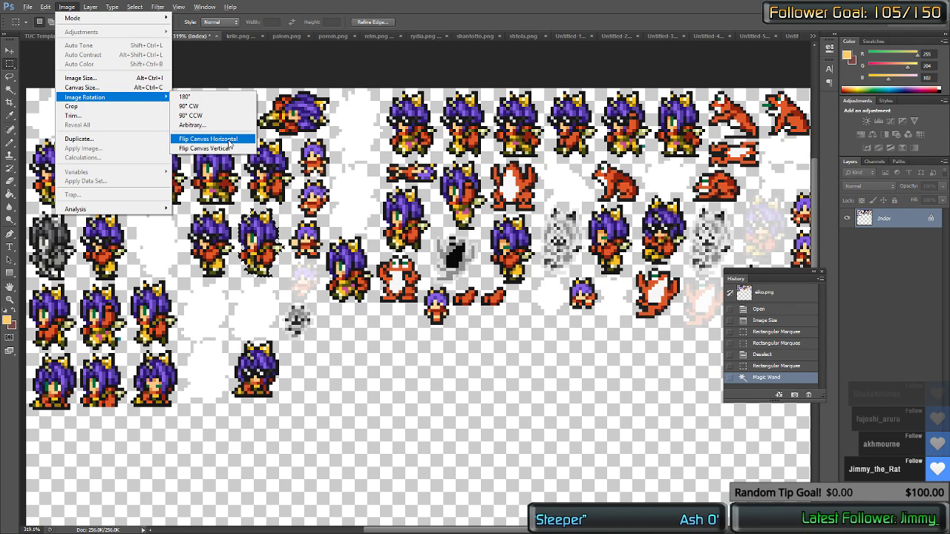
pyautogui.click(215, 138)
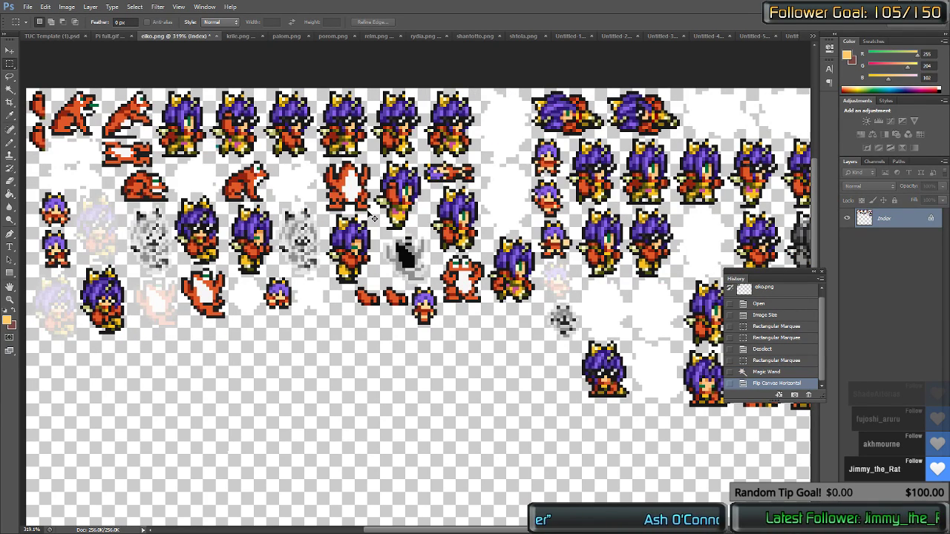
pyautogui.hotkey('ctrl', 'z')
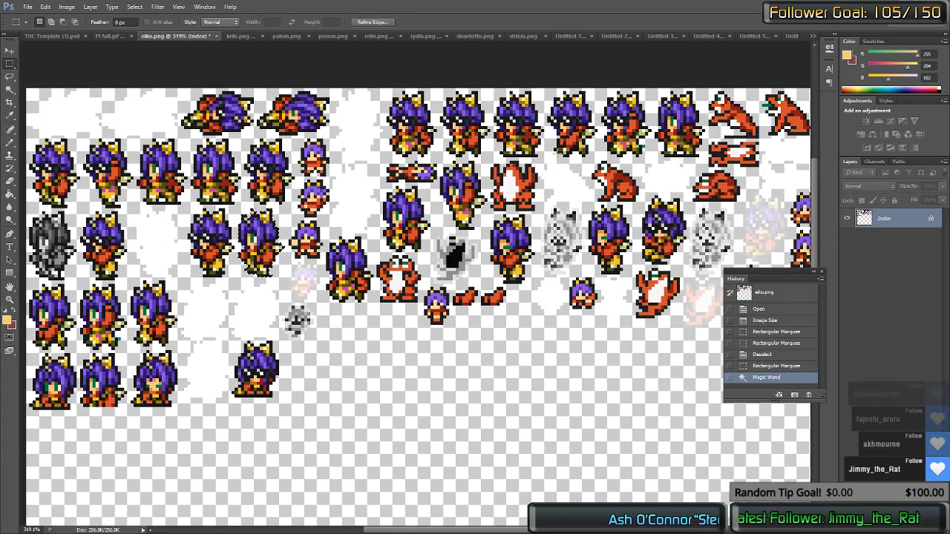
# Step: Marquee the first pose in the bottom row of eiko.png and paste it on the fourth panel's floor, in front of the pointing character
pyautogui.scroll(-1, 446, 193)
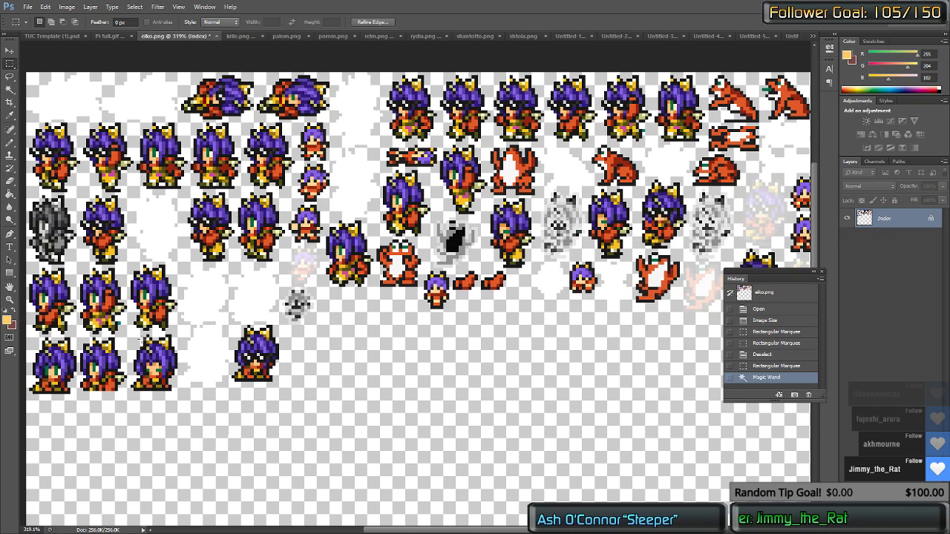
pyautogui.hotkey('ctrl', 'd')
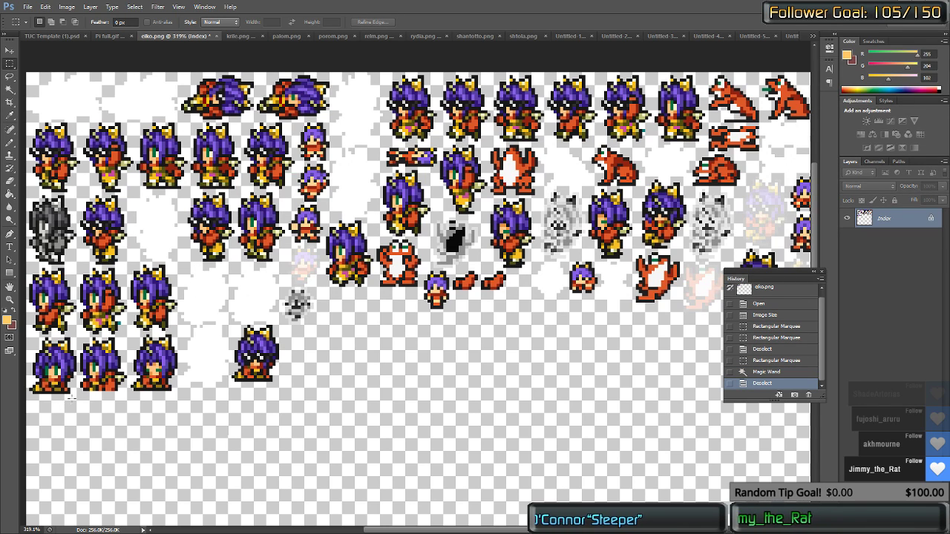
pyautogui.moveTo(71, 366); pyautogui.dragTo(28, 335)
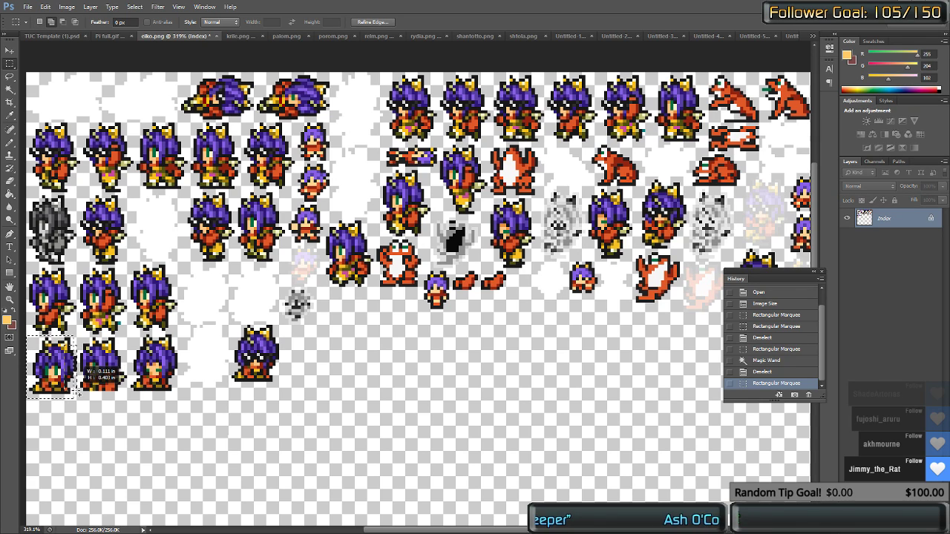
pyautogui.moveTo(77, 392); pyautogui.dragTo(75, 399)
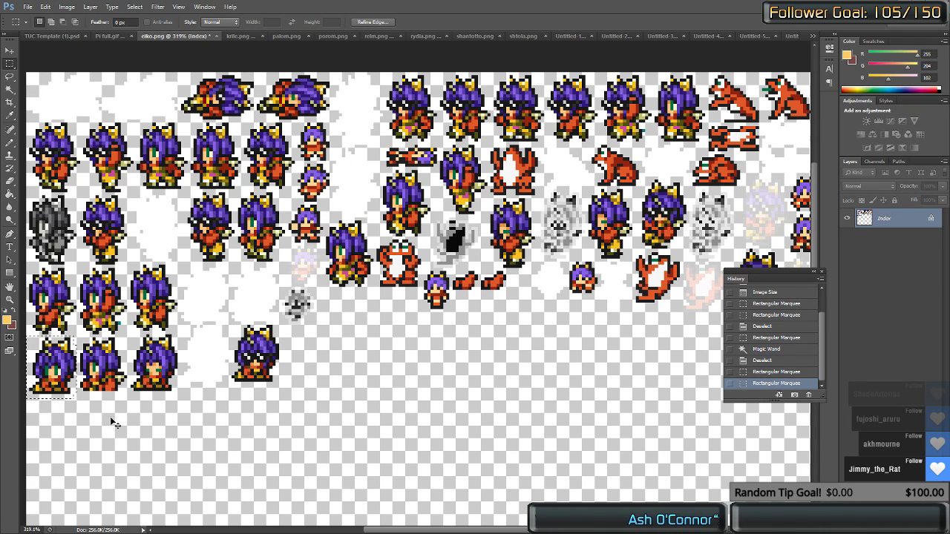
pyautogui.hotkey('ctrl', 'shift', 'Tab')
pyautogui.hotkey('ctrl', 'shift', 'Tab')
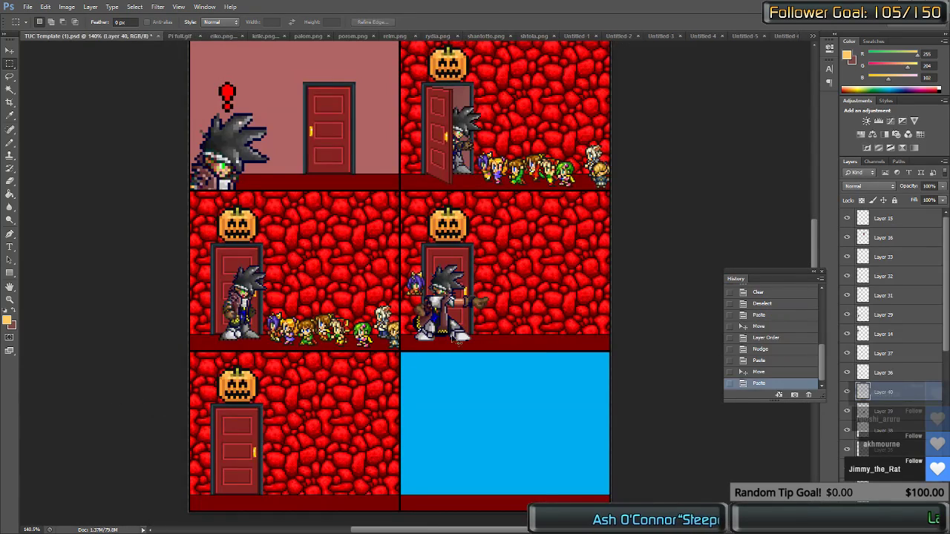
pyautogui.moveTo(413, 288); pyautogui.dragTo(506, 328)
# Step: Marquee the blond pose below the seated one in krile.png's first column and paste it beside the purple-haired sprite in panel four
pyautogui.hotkey('ctrl', 'Tab')
pyautogui.hotkey('ctrl', 'Tab')
pyautogui.hotkey('ctrl', 'Tab')
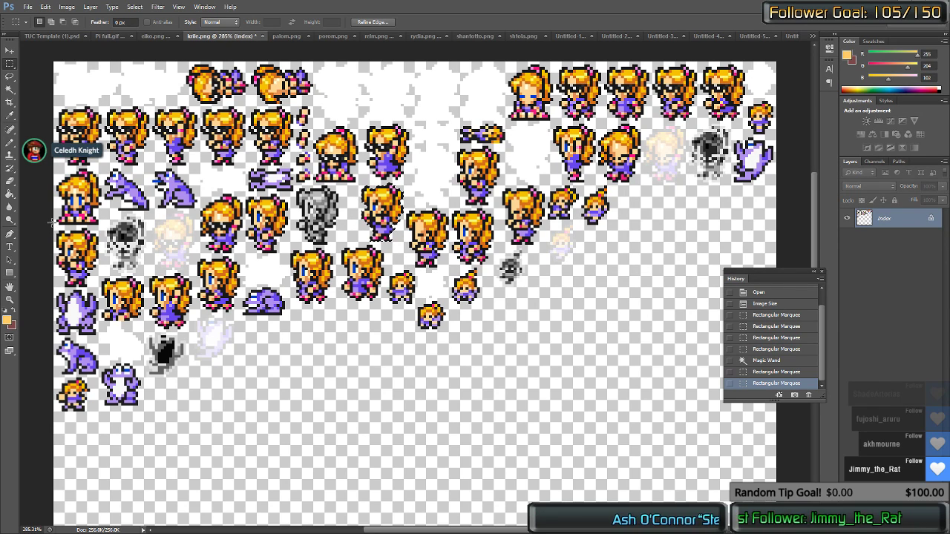
pyautogui.moveTo(53, 227); pyautogui.dragTo(99, 288)
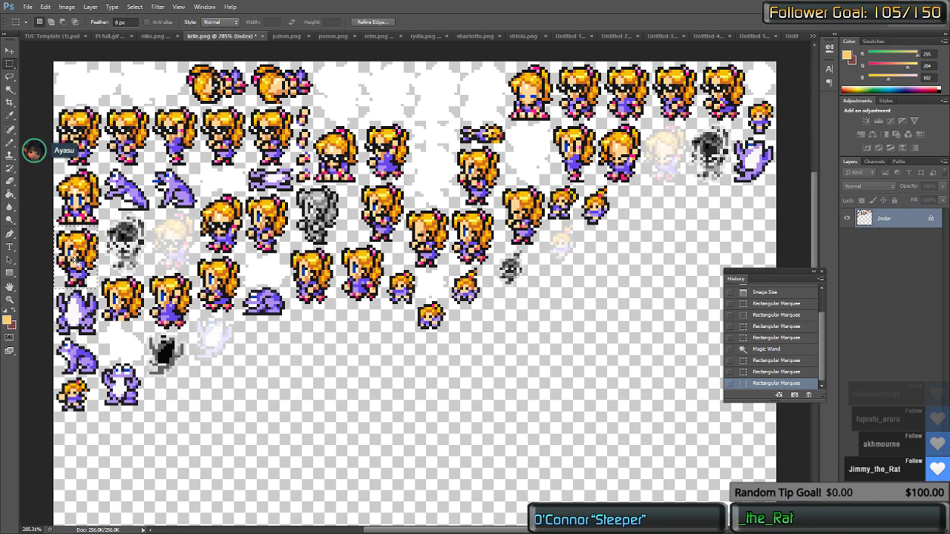
pyautogui.press('Right')
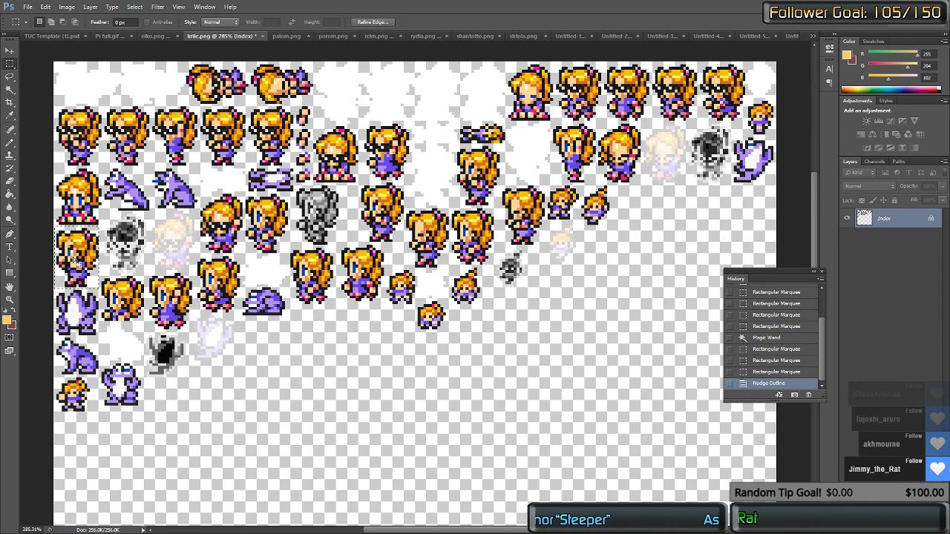
pyautogui.hotkey('ctrl', 'shift', 'Tab')
pyautogui.hotkey('ctrl', 'shift', 'Tab')
pyautogui.hotkey('ctrl', 'shift', 'Tab')
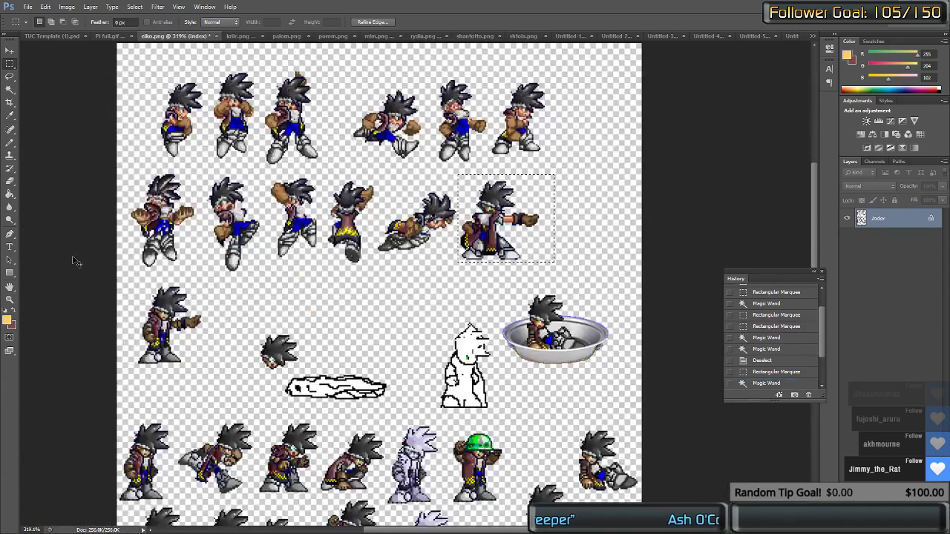
pyautogui.hotkey('ctrl', 'v')
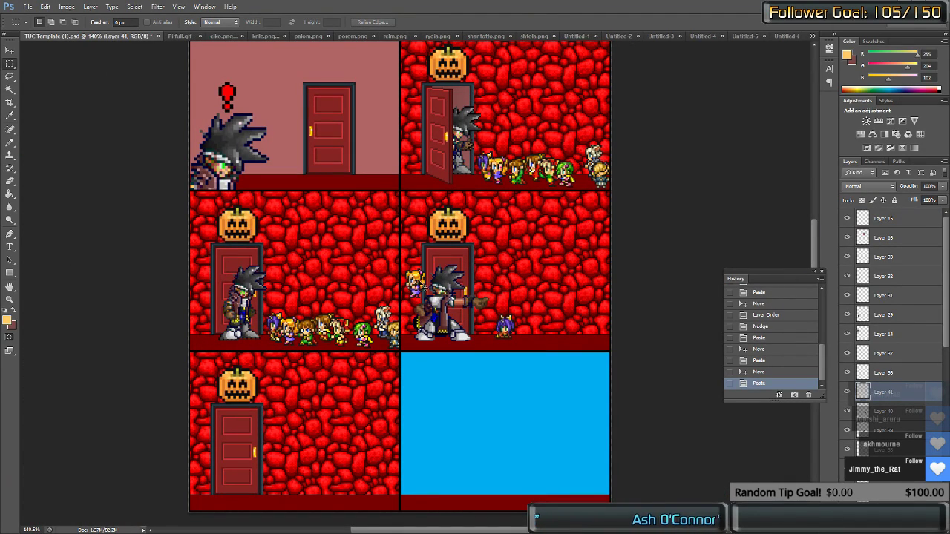
pyautogui.moveTo(416, 286); pyautogui.dragTo(503, 328)
# Step: Flip the pasted blond sprite horizontally so it faces the pointing character
pyautogui.rightClick(498, 334)
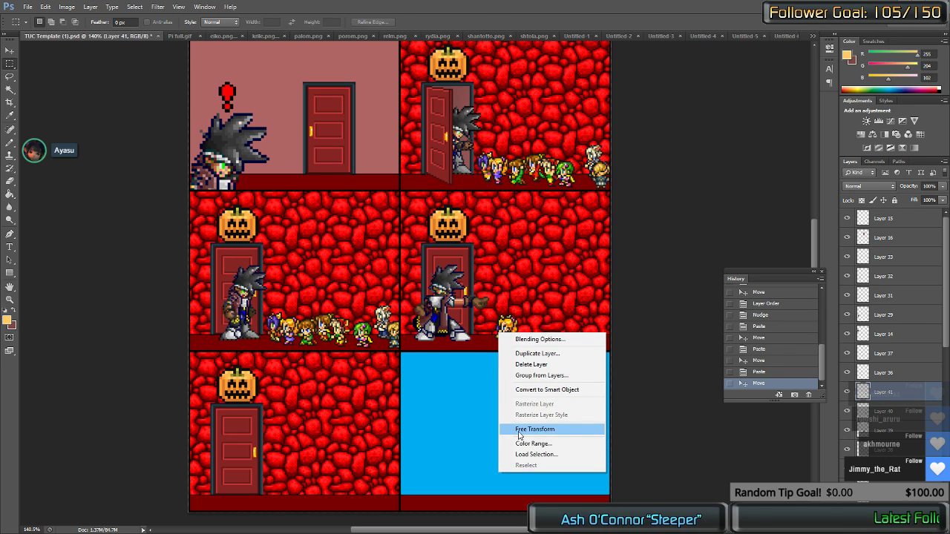
pyautogui.click(534, 429)
pyautogui.rightClick(503, 327)
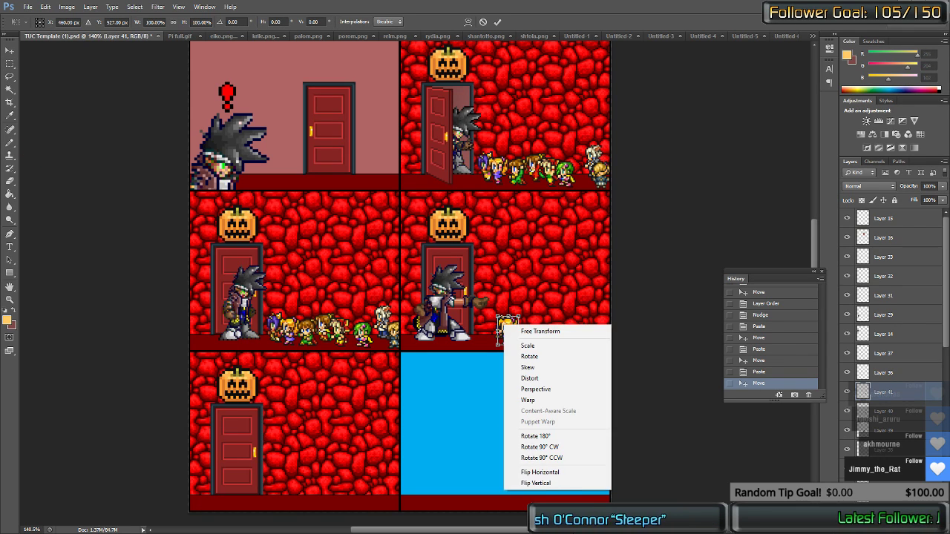
pyautogui.click(540, 471)
pyautogui.press('Return')
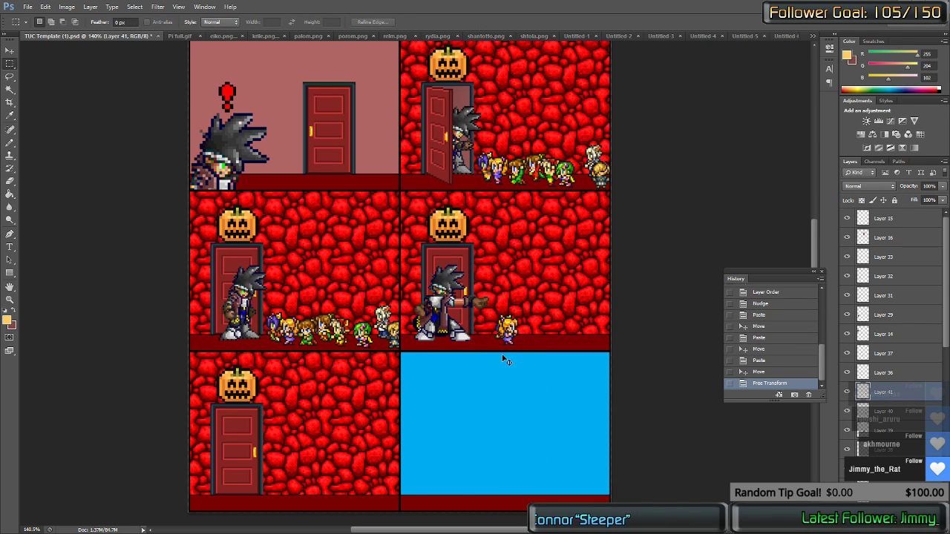
# Step: Nudge the flipped blond sprite slightly right and up from the purple-haired sprite
pyautogui.hotkey('ctrl', 'Right')
pyautogui.hotkey('ctrl', 'Right')
pyautogui.hotkey('ctrl', 'Right')
pyautogui.hotkey('ctrl', 'Right')
pyautogui.hotkey('ctrl', 'Right')
pyautogui.hotkey('ctrl', 'Right')
pyautogui.hotkey('ctrl', 'Right')
pyautogui.hotkey('ctrl', 'Right')
pyautogui.hotkey('ctrl', 'Right')
pyautogui.hotkey('ctrl', 'Right')
pyautogui.hotkey('ctrl', 'Right')
pyautogui.hotkey('ctrl', 'Right')
pyautogui.hotkey('ctrl', 'Right')
pyautogui.hotkey('ctrl', 'Right')
pyautogui.hotkey('ctrl', 'Left')
pyautogui.hotkey('ctrl', 'Left')
pyautogui.hotkey('ctrl', 'Left')
pyautogui.hotkey('ctrl', 'Left')
pyautogui.hotkey('ctrl', 'Left')
pyautogui.hotkey('ctrl', 'Left')
pyautogui.hotkey('ctrl', 'Left')
pyautogui.hotkey('ctrl', 'Up')
pyautogui.hotkey('ctrl', 'Up')
pyautogui.hotkey('ctrl', 'Up')
pyautogui.hotkey('ctrl', 'Up')
pyautogui.hotkey('ctrl', 'Up')
pyautogui.hotkey('ctrl', 'Up')
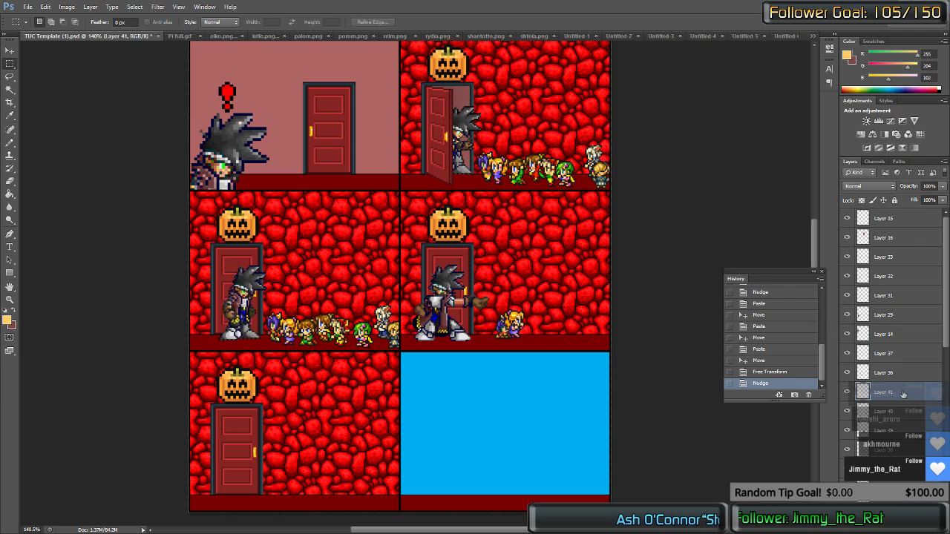
# Step: Move the blond sprite's layer below Layer 39 and shift both small sprites slightly left, the purple-haired one lower in front
pyautogui.hotkey('ctrl', '[')
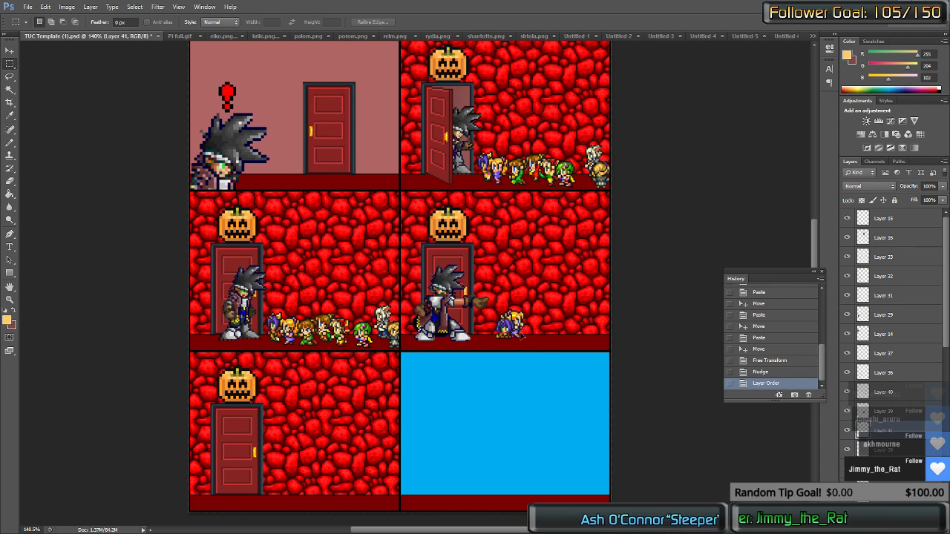
pyautogui.moveTo(521, 335)
pyautogui.mouseDown()
pyautogui.moveTo(507, 334)
pyautogui.moveTo(508, 321)
pyautogui.moveTo(512, 333)
pyautogui.mouseUp()
pyautogui.keyDown('ctrl'); pyautogui.click(507, 333); pyautogui.keyUp('ctrl')
# Step: Select the raised-arm, brown-haired pose second from the left in palom.png's row of closed-eye poses, excluding its background with the Magic Wand
pyautogui.hotkey('ctrl', 'Tab')
pyautogui.hotkey('ctrl', 'Tab')
pyautogui.hotkey('ctrl', 'Tab')
pyautogui.hotkey('ctrl', 'Tab')
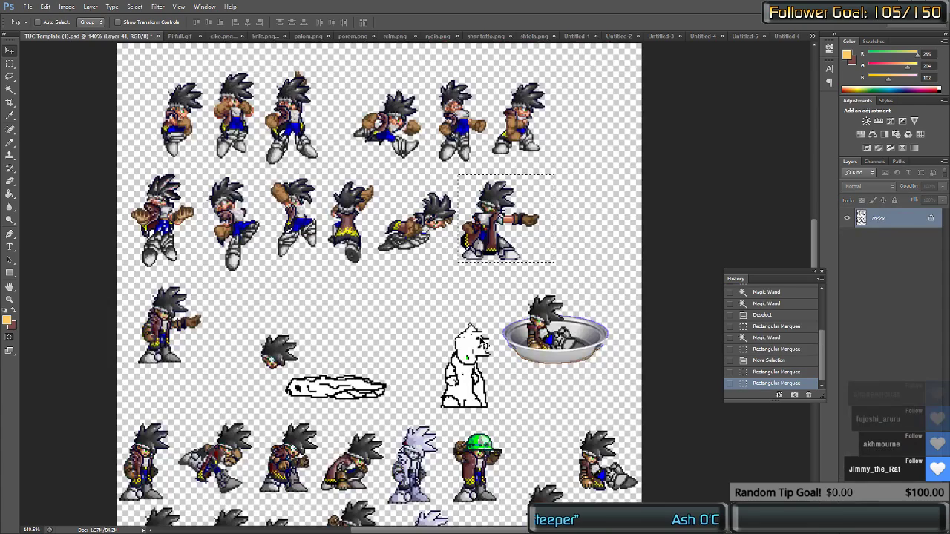
pyautogui.scroll(4, 409, 363)
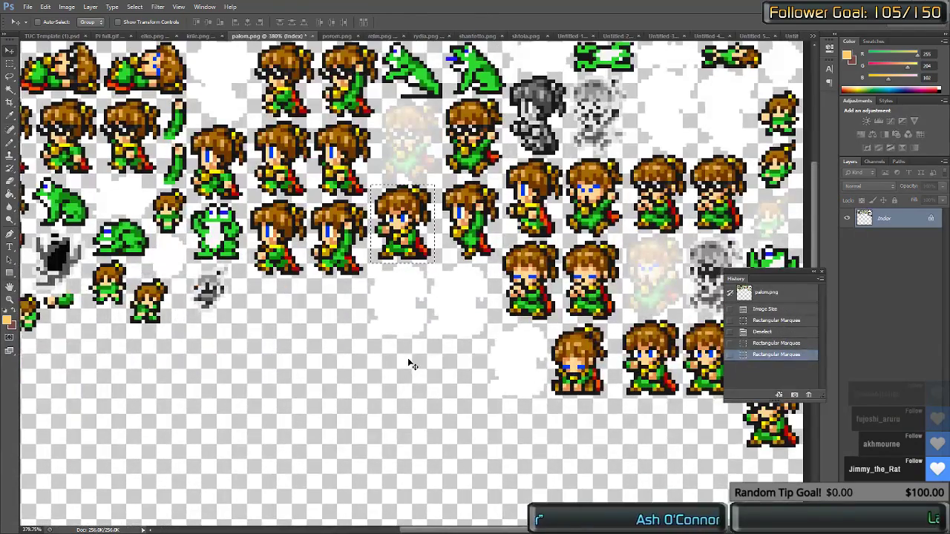
pyautogui.hscroll(-3, 437, 362)
pyautogui.hscroll(-1, 439, 365)
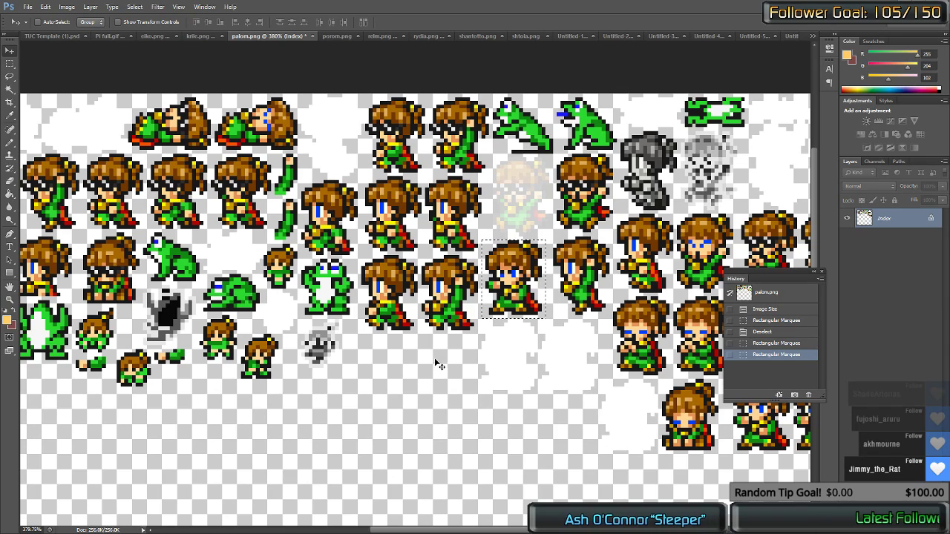
pyautogui.scroll(1, 438, 364)
pyautogui.hscroll(-2, 438, 363)
pyautogui.hscroll(-1, 438, 364)
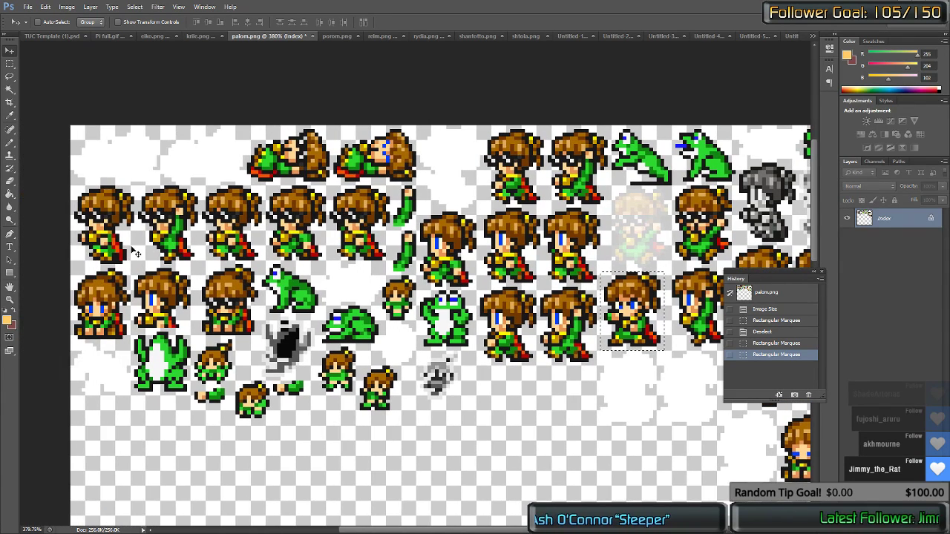
pyautogui.press('m')
pyautogui.moveTo(200, 267); pyautogui.dragTo(135, 183)
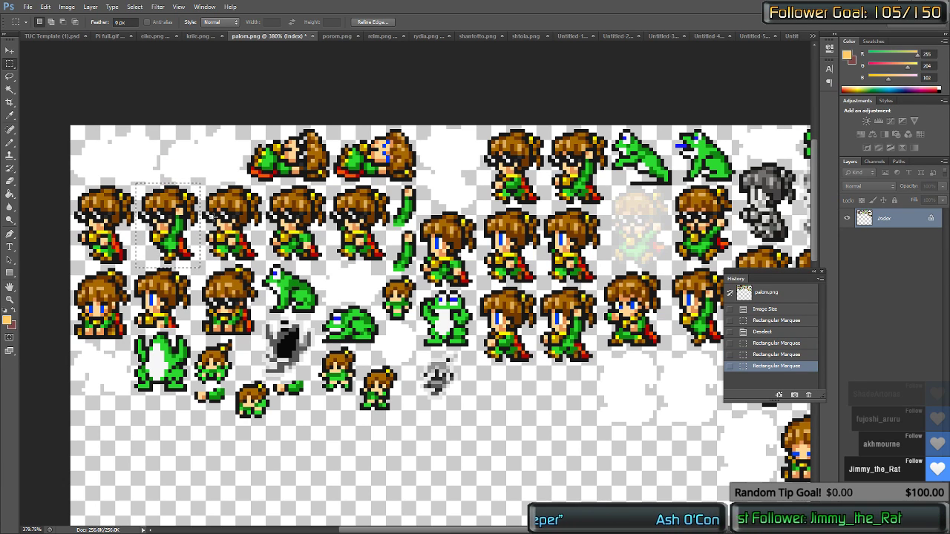
pyautogui.moveTo(232, 185); pyautogui.dragTo(239, 178)
pyautogui.moveTo(158, 162); pyautogui.dragTo(181, 180)
pyautogui.press('w')
pyautogui.click(195, 244)
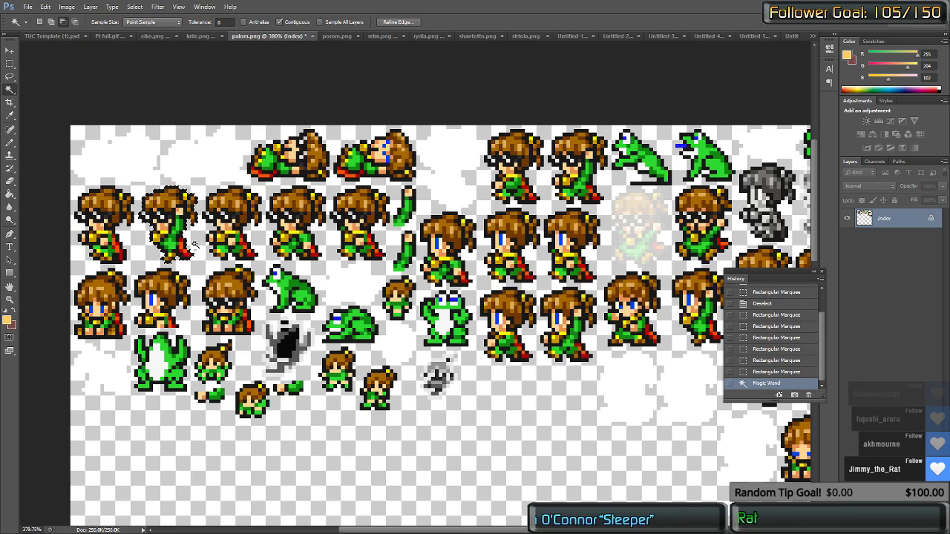
# Step: Paste the raised-arm sprite into the comic and move it over the two small sprites in panel four
pyautogui.hotkey('ctrl', 'shift', 'Tab')
pyautogui.hotkey('ctrl', 'shift', 'Tab')
pyautogui.hotkey('ctrl', 'shift', 'Tab')
pyautogui.hotkey('ctrl', 'shift', 'Tab')
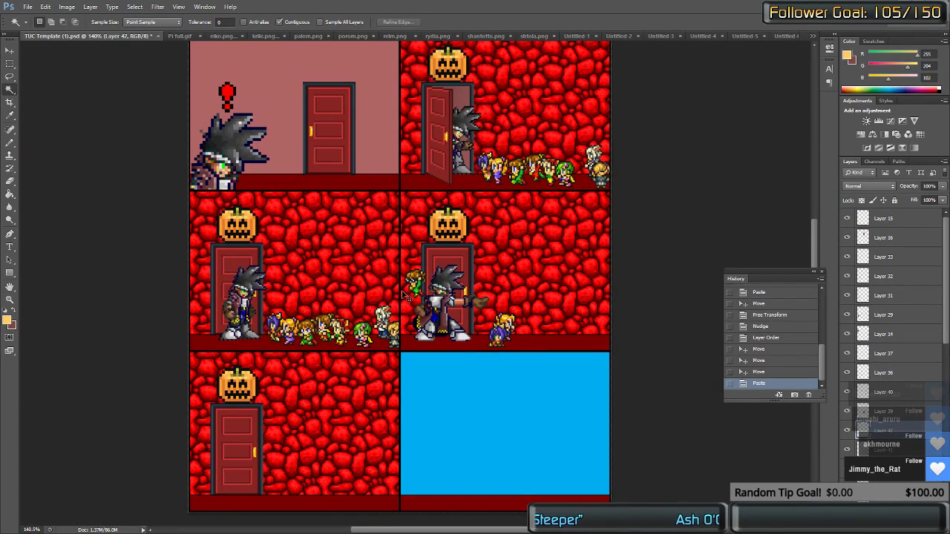
pyautogui.moveTo(443, 286); pyautogui.dragTo(444, 286)
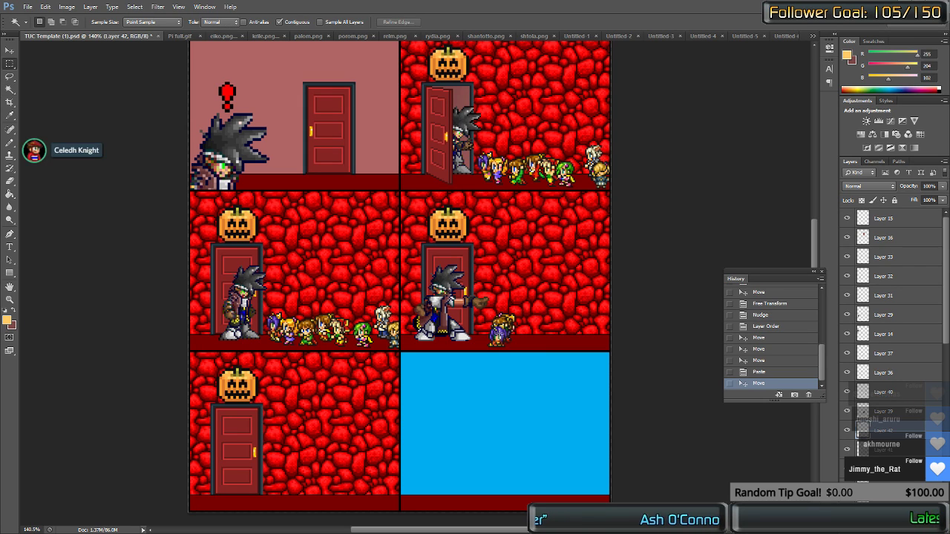
# Step: Free-transform the brown-haired sprite, shifting it right of the blond one and flipping it horizontally
pyautogui.press('m')
pyautogui.rightClick(500, 334)
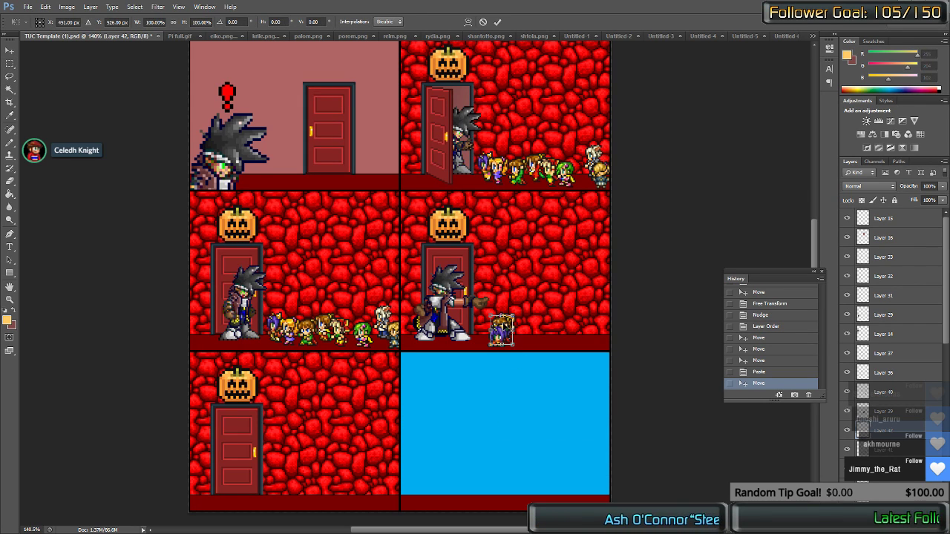
pyautogui.moveTo(502, 326); pyautogui.dragTo(533, 325)
pyautogui.rightClick(533, 324)
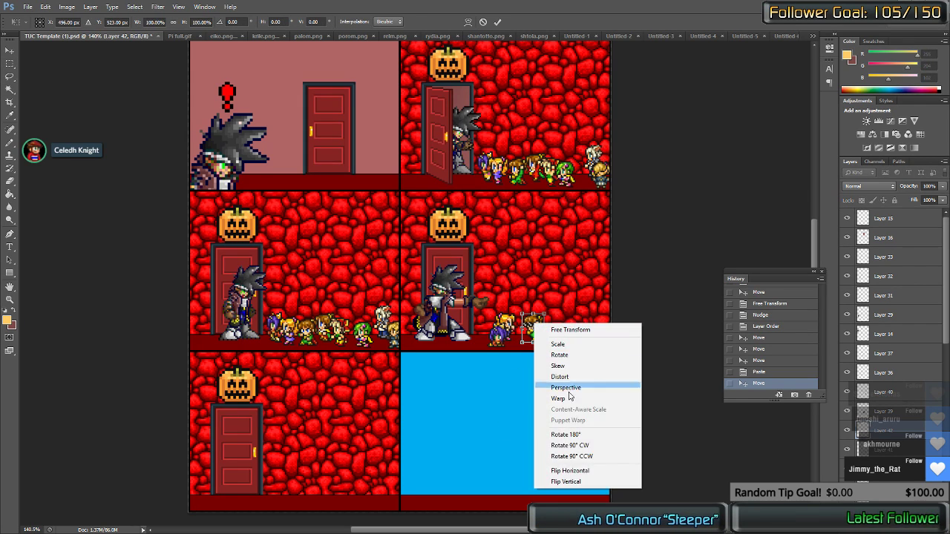
pyautogui.click(584, 472)
pyautogui.press('Return')
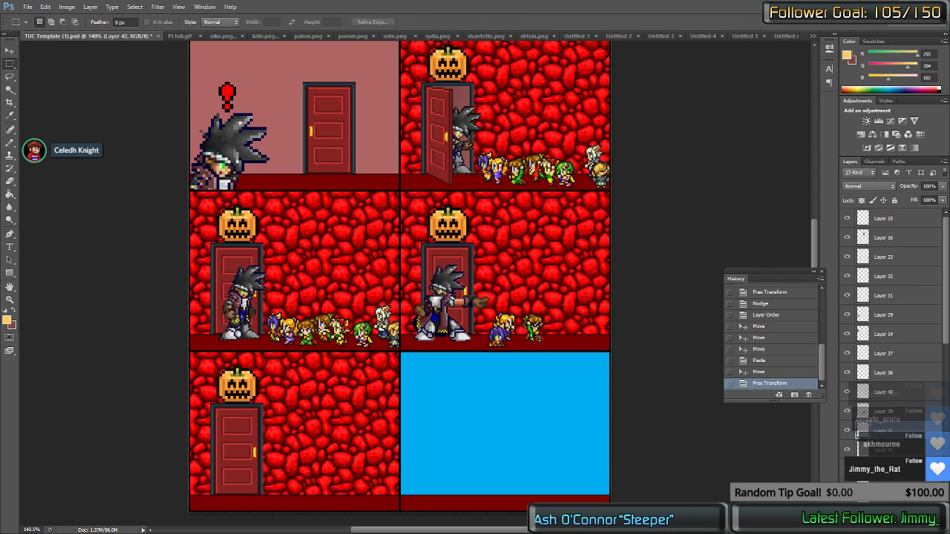
# Step: Move the brown-haired sprite up close to the blond one and place its layer below Layer 41
pyautogui.moveTo(531, 317)
pyautogui.mouseDown()
pyautogui.moveTo(523, 319)
pyautogui.moveTo(526, 309)
pyautogui.moveTo(515, 320)
pyautogui.mouseUp()
pyautogui.press('v')
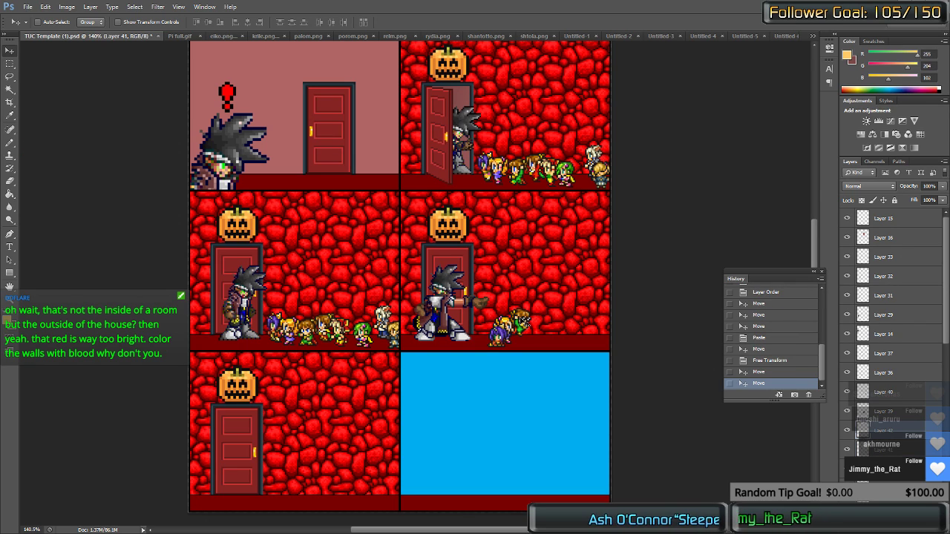
pyautogui.moveTo(925, 424); pyautogui.dragTo(925, 475)
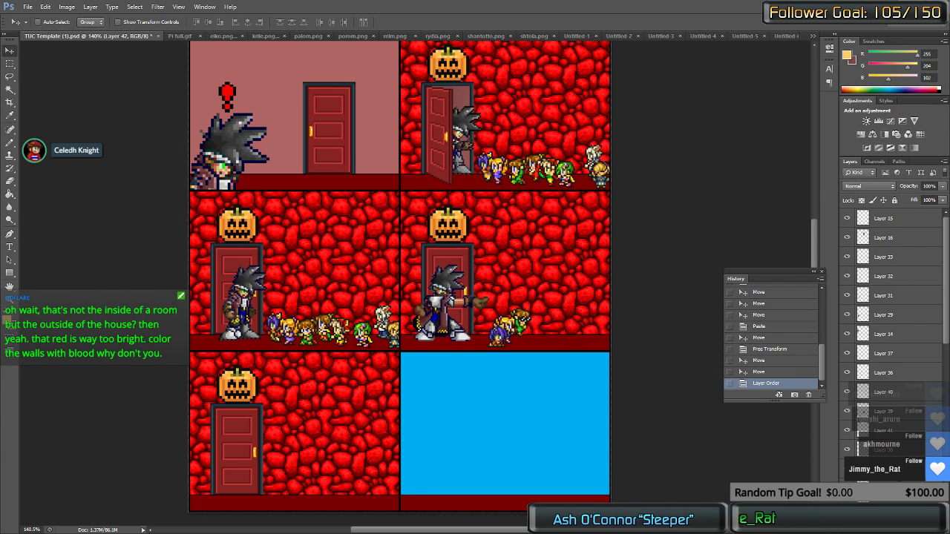
# Step: Move the brown-haired sprite up so it sits tucked behind the blond sprite in panel four
pyautogui.moveTo(526, 330); pyautogui.dragTo(524, 301)
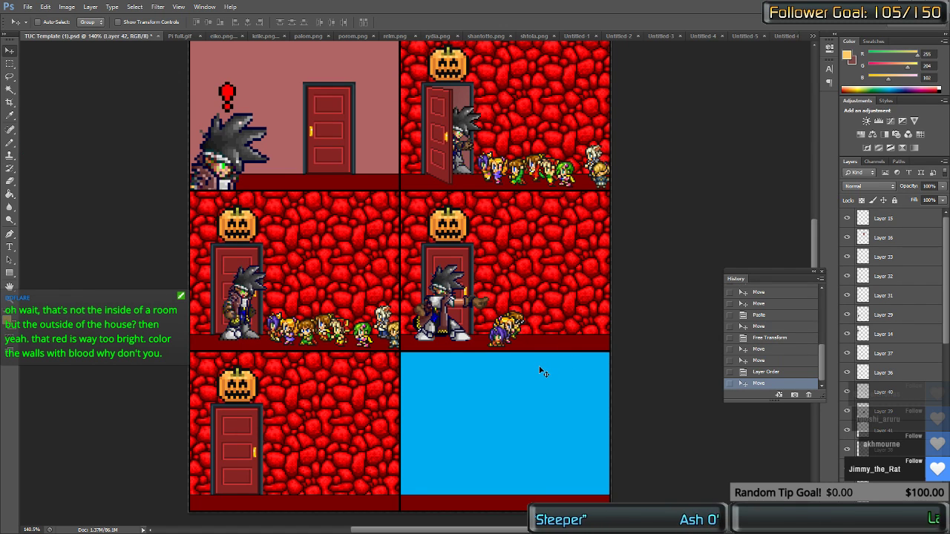
# Step: Select the raised-arm pose at the end of the row of side-facing sprites in porom.png, excluding its background with the Magic Wand
pyautogui.hotkey('ctrl', 'Tab')
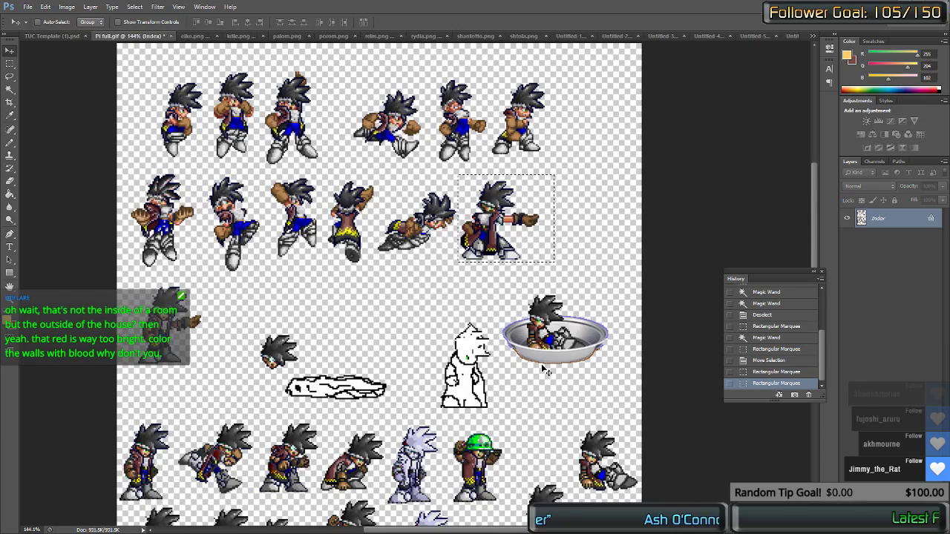
pyautogui.hotkey('ctrl', 'Tab')
pyautogui.hotkey('ctrl', 'Tab')
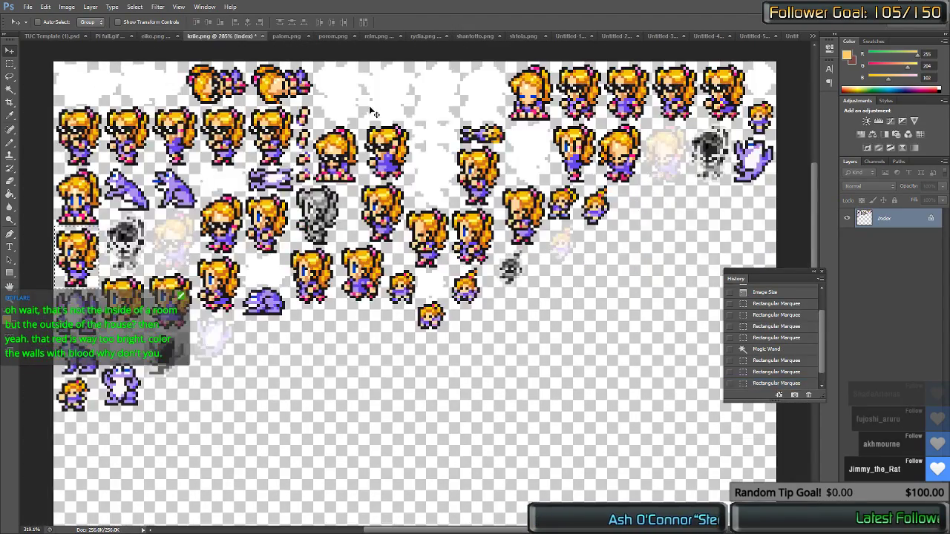
pyautogui.hotkey('ctrl', 'Tab')
pyautogui.hotkey('ctrl', 'Tab')
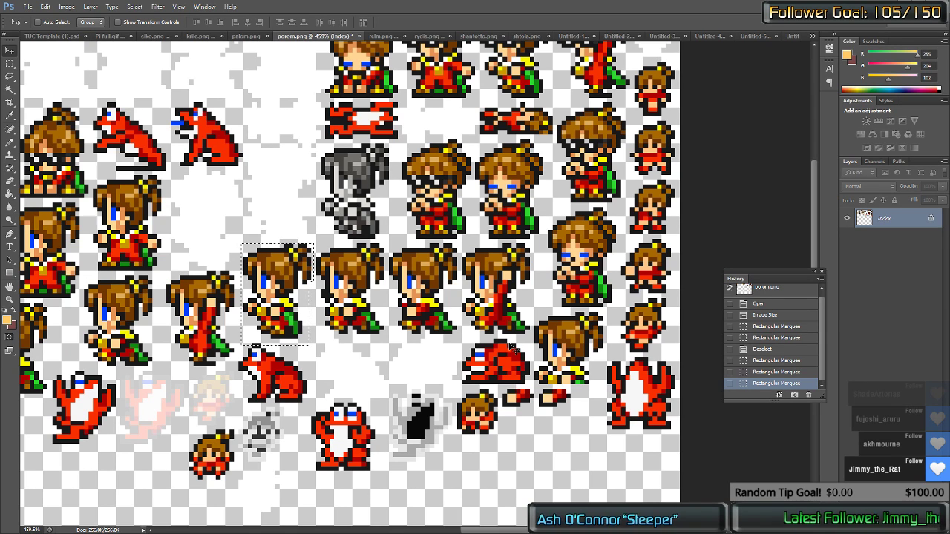
pyautogui.press('m')
pyautogui.click(531, 339)
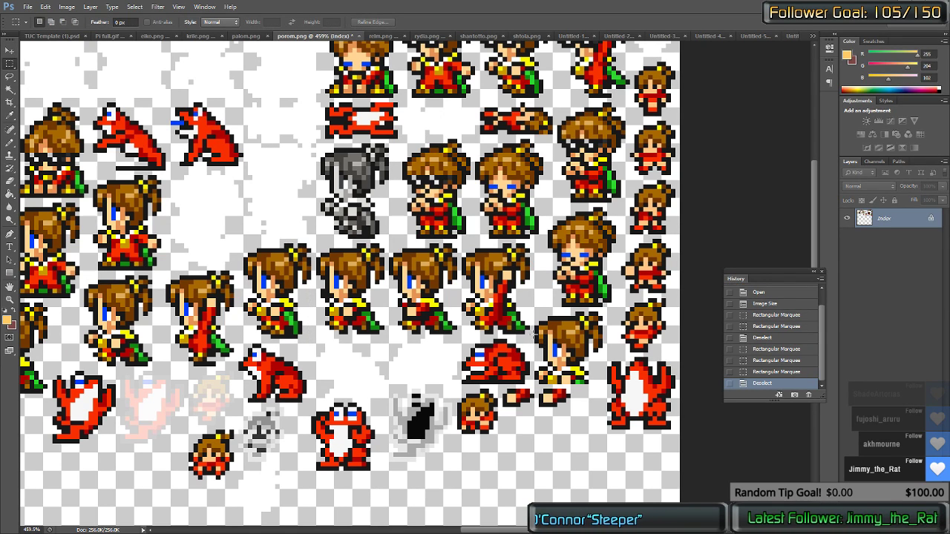
pyautogui.moveTo(532, 338); pyautogui.dragTo(460, 232)
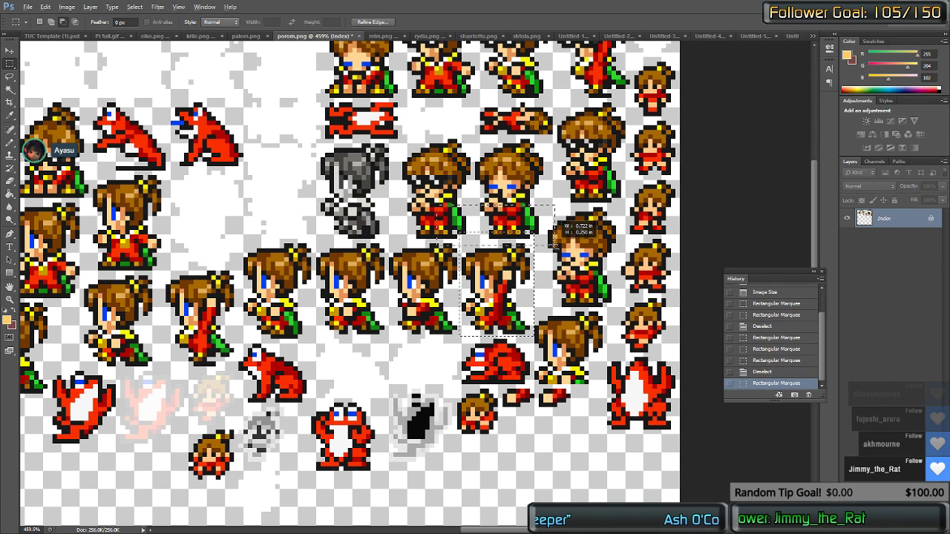
pyautogui.moveTo(533, 336); pyautogui.dragTo(461, 239)
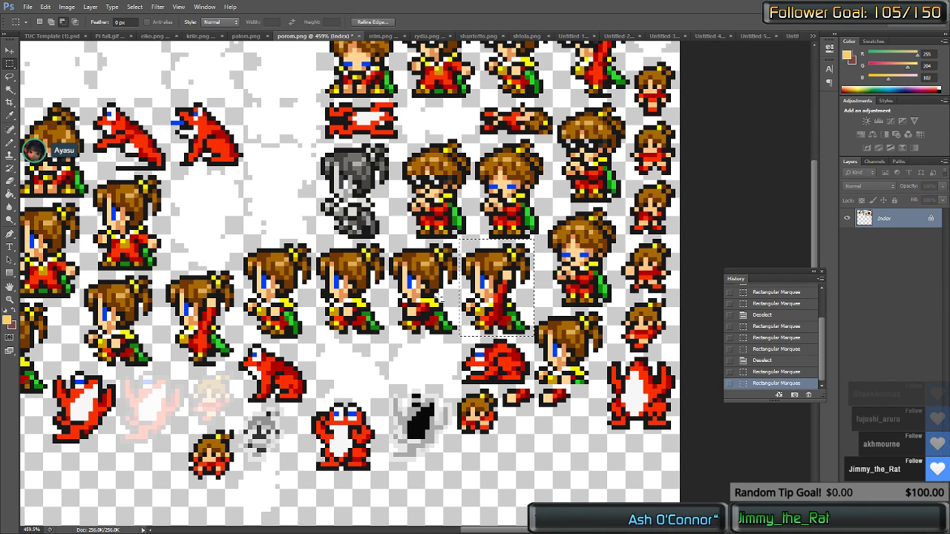
pyautogui.press('w')
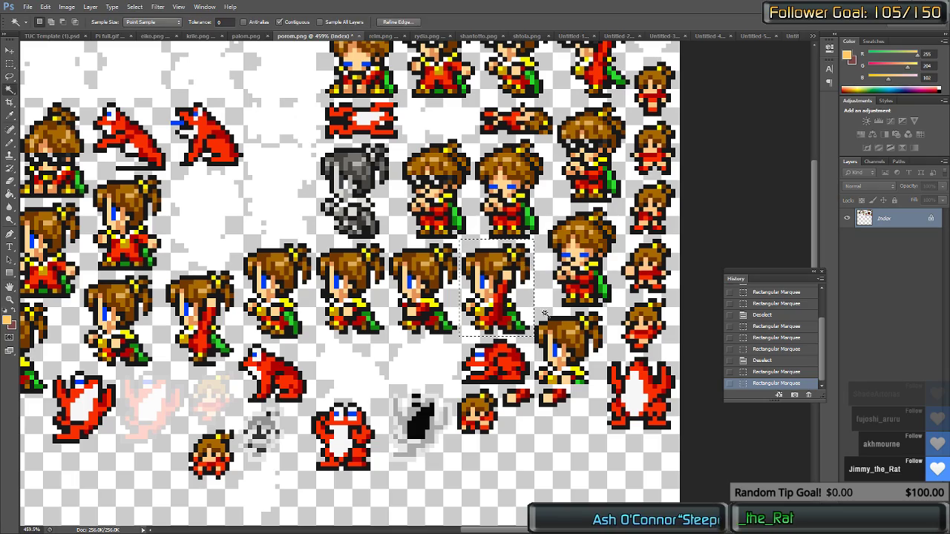
pyautogui.keyDown('alt'); pyautogui.click(527, 297); pyautogui.keyUp('alt')
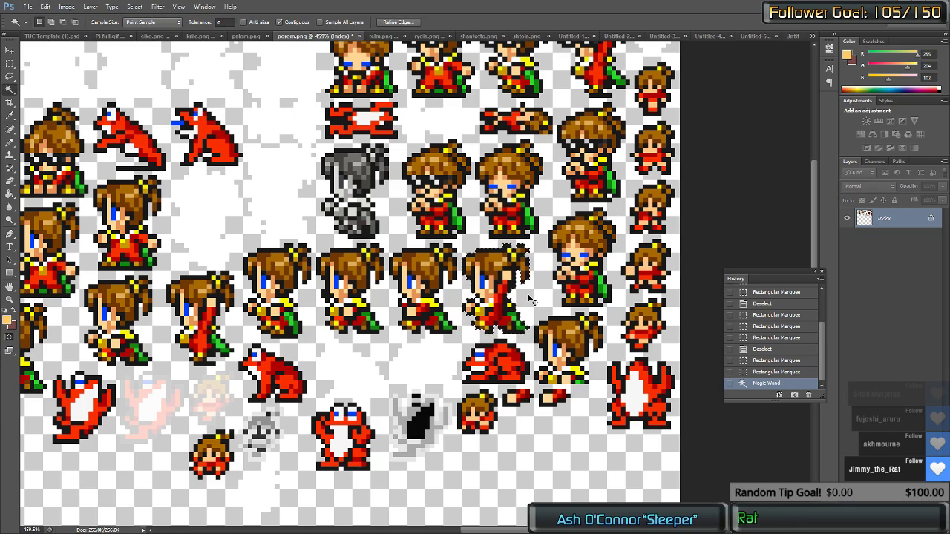
# Step: Paste the raised-arm porom sprite into the comic and move it just right of the blond sprite in panel four
pyautogui.hotkey('ctrl', 'shift', 'Tab')
pyautogui.hotkey('ctrl', 'shift', 'Tab')
pyautogui.hotkey('ctrl', 'shift', 'Tab')
pyautogui.hotkey('ctrl', 'shift', 'Tab')
pyautogui.hotkey('ctrl', 'shift', 'Tab')
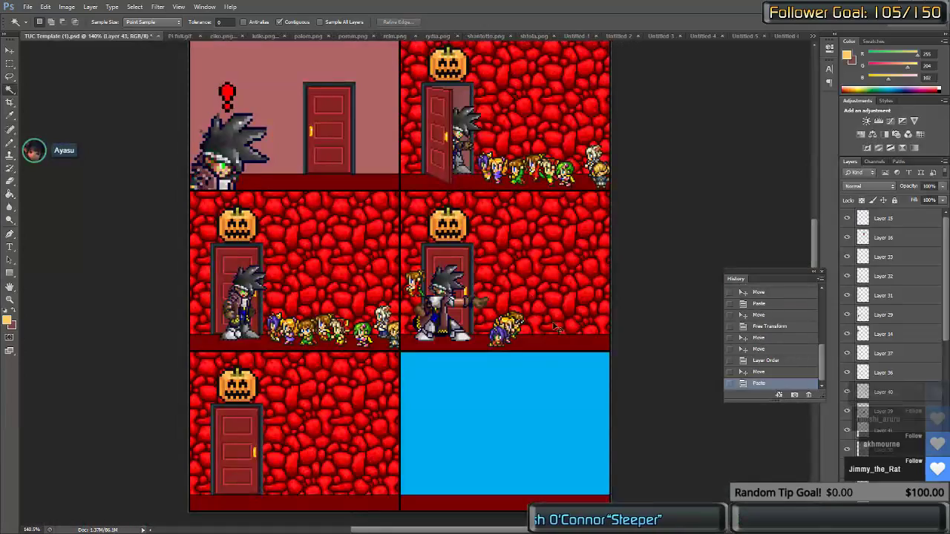
pyautogui.moveTo(433, 276); pyautogui.dragTo(536, 332)
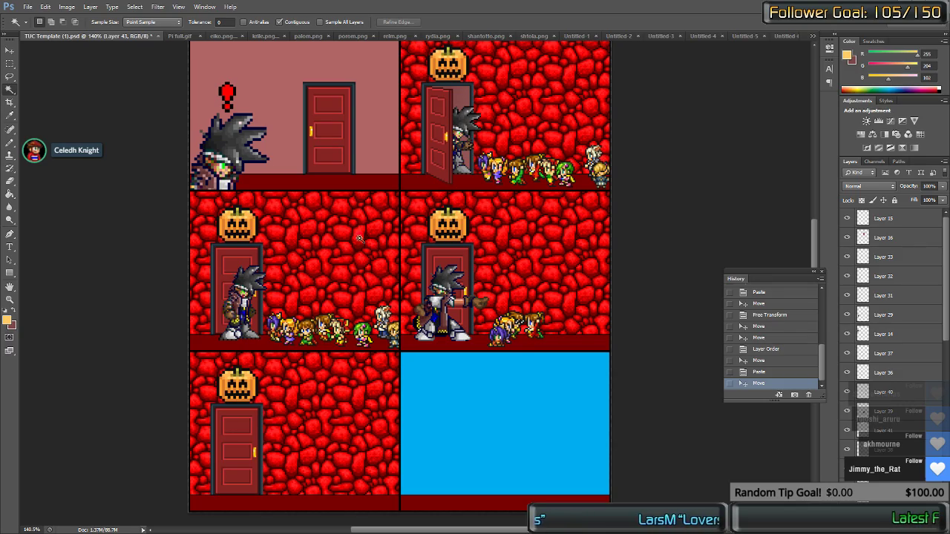
# Step: Select the lowest full-size sprite near the right edge of relm.png, excluding its background with the Magic Wand
pyautogui.hotkey('ctrl', 'Tab')
pyautogui.hotkey('ctrl', 'Tab')
pyautogui.hotkey('ctrl', 'Tab')
pyautogui.hotkey('ctrl', 'Tab')
pyautogui.hotkey('ctrl', 'Tab')
pyautogui.hotkey('ctrl', 'Tab')
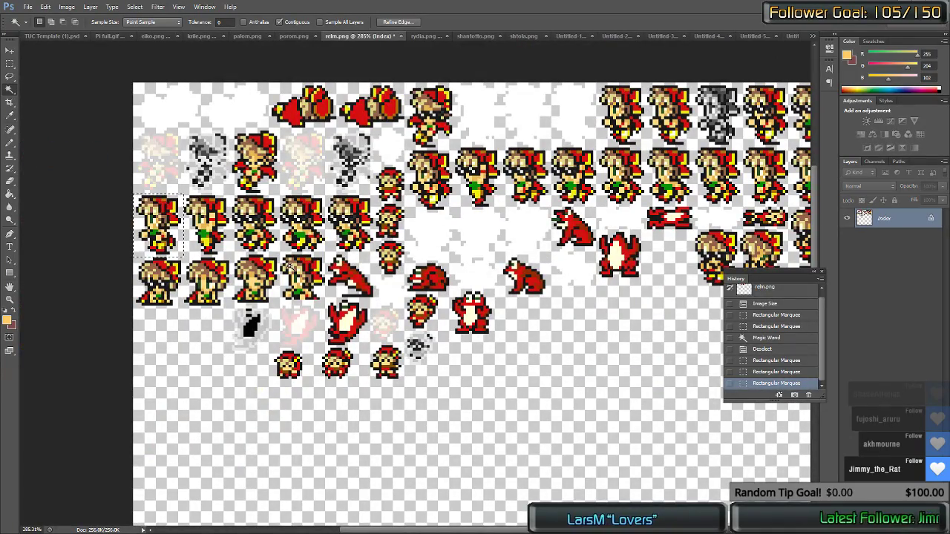
pyautogui.scroll(-3, 291, 266)
pyautogui.moveTo(292, 374); pyautogui.dragTo(288, 261)
pyautogui.scroll(1, 289, 260)
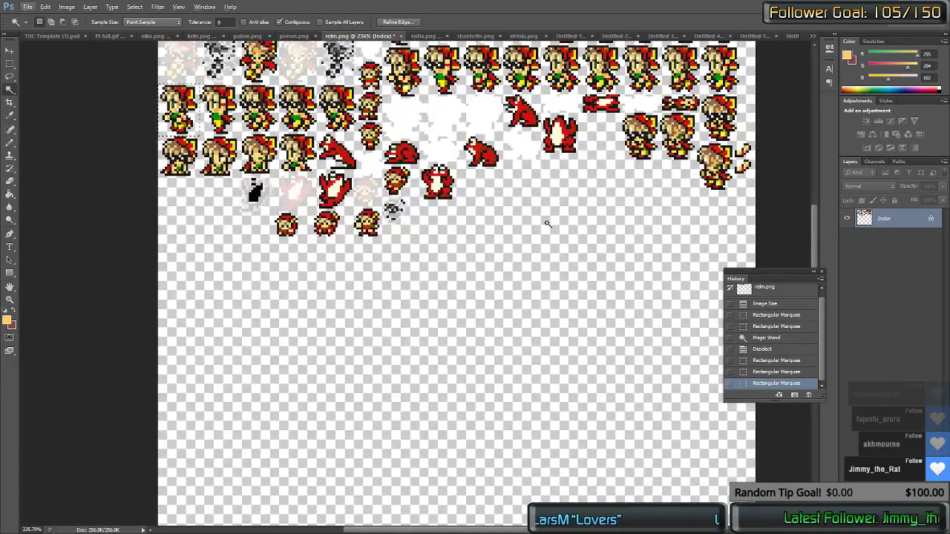
pyautogui.moveTo(546, 223); pyautogui.dragTo(583, 223)
pyautogui.hscroll(5, 585, 226)
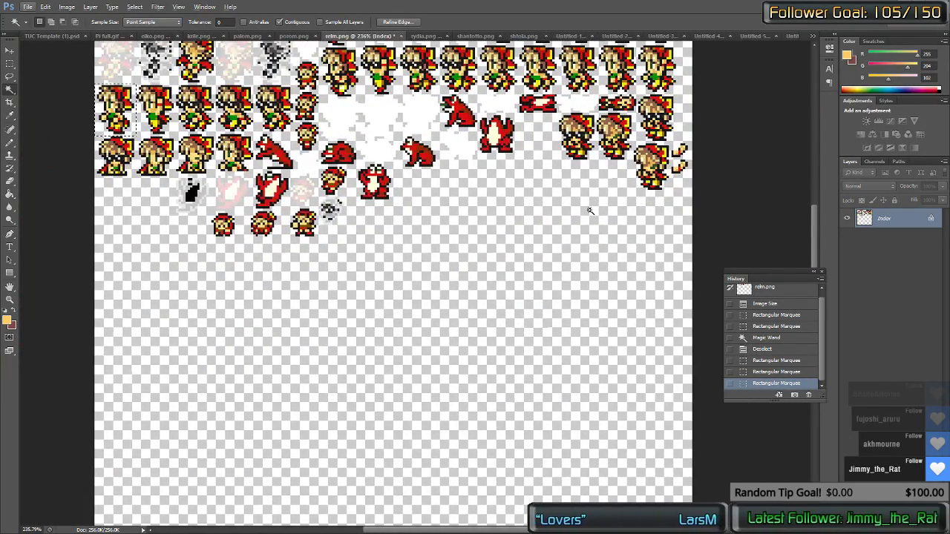
pyautogui.press('m')
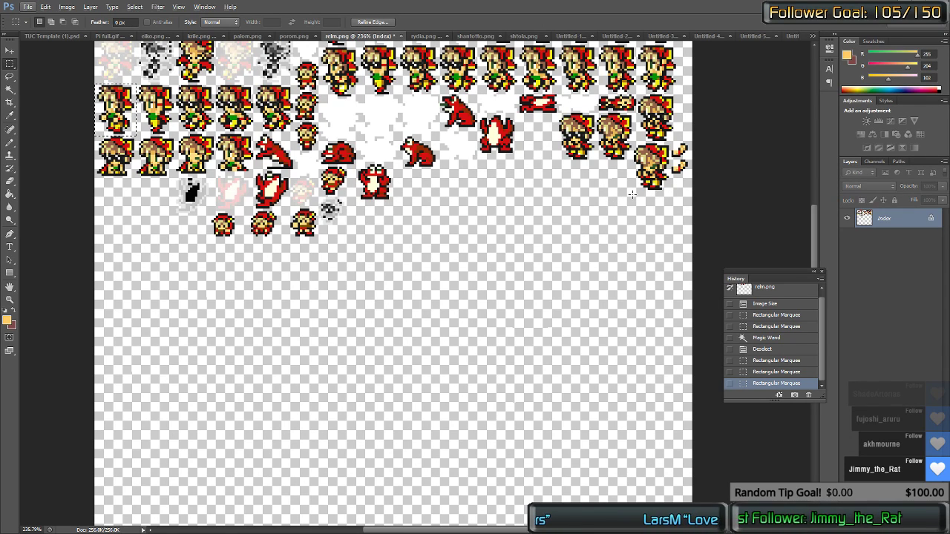
pyautogui.moveTo(638, 193); pyautogui.dragTo(658, 176)
pyautogui.moveTo(607, 123); pyautogui.dragTo(632, 199)
pyautogui.press('w')
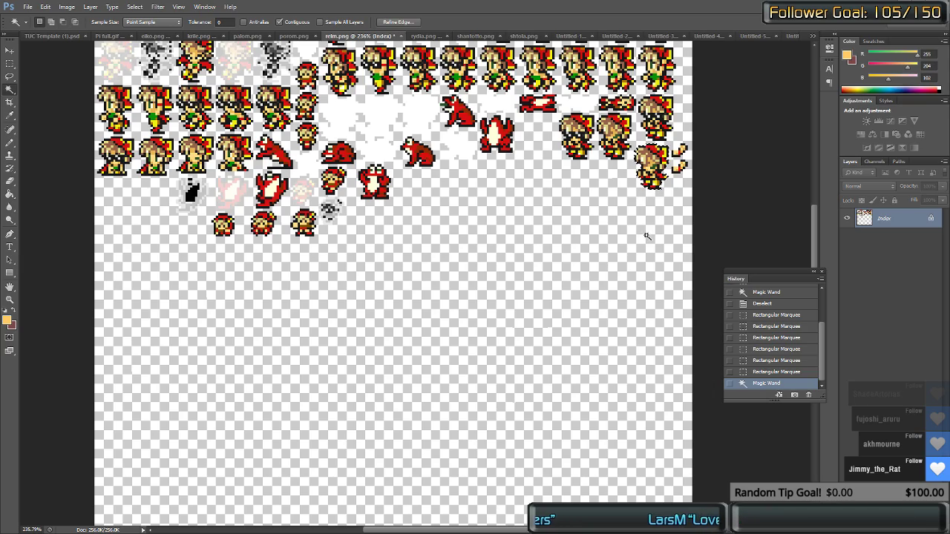
# Step: Paste the relm sprite into the comic and move it to the right end of the small sprite group in panel four
pyautogui.hotkey('ctrl', 'shift', 'Tab')
pyautogui.hotkey('ctrl', 'shift', 'Tab')
pyautogui.hotkey('ctrl', 'shift', 'Tab')
pyautogui.hotkey('ctrl', 'shift', 'Tab')
pyautogui.hotkey('ctrl', 'shift', 'Tab')
pyautogui.hotkey('ctrl', 'shift', 'Tab')
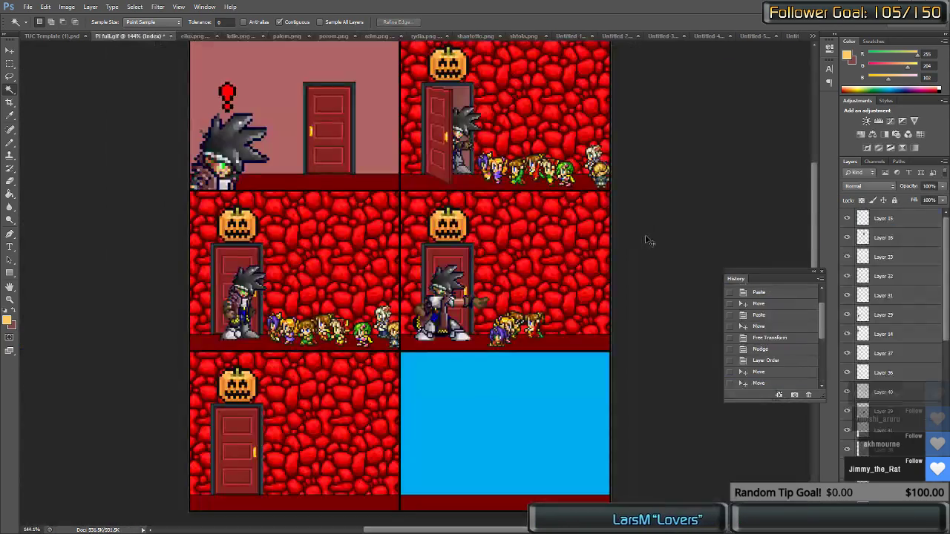
pyautogui.hotkey('ctrl', 'v')
pyautogui.moveTo(428, 276); pyautogui.dragTo(558, 339)
# Step: Marquee-select the rightmost sprite in rydia.png's row of three kneeling, green-haired poses
pyautogui.hotkey('ctrl', 'Tab')
pyautogui.hotkey('ctrl', 'Tab')
pyautogui.hotkey('ctrl', 'Tab')
pyautogui.hotkey('ctrl', 'Tab')
pyautogui.hotkey('ctrl', 'Tab')
pyautogui.hotkey('ctrl', 'Tab')
pyautogui.hotkey('ctrl', 'Tab')
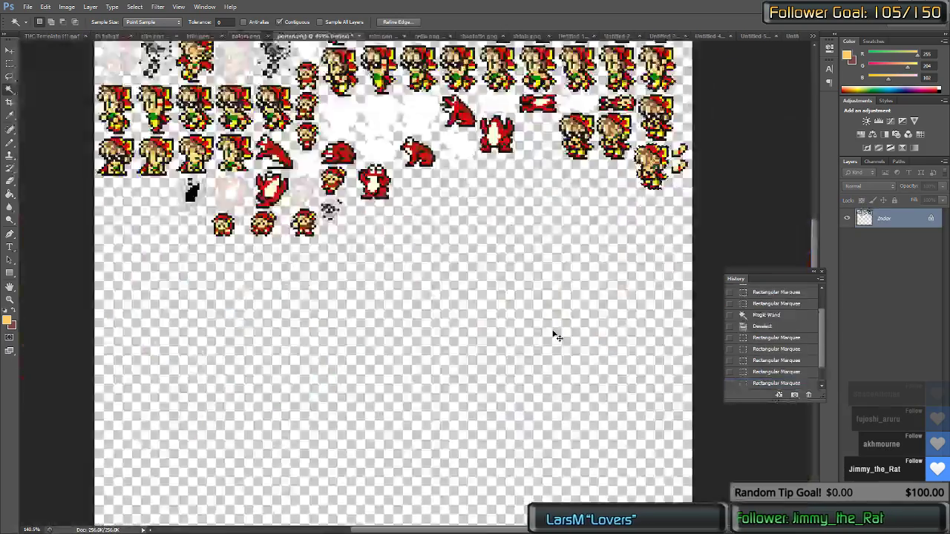
pyautogui.scroll(-2, 429, 286)
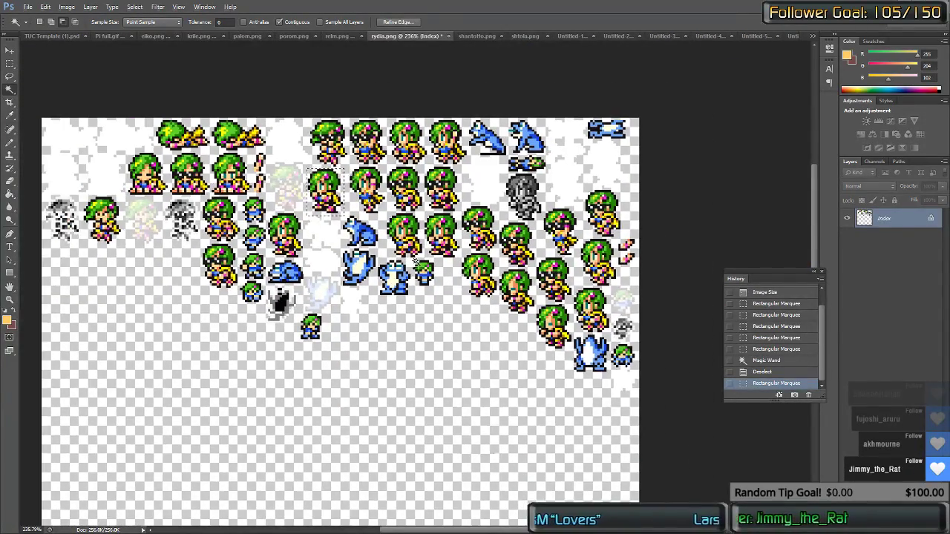
pyautogui.press('m')
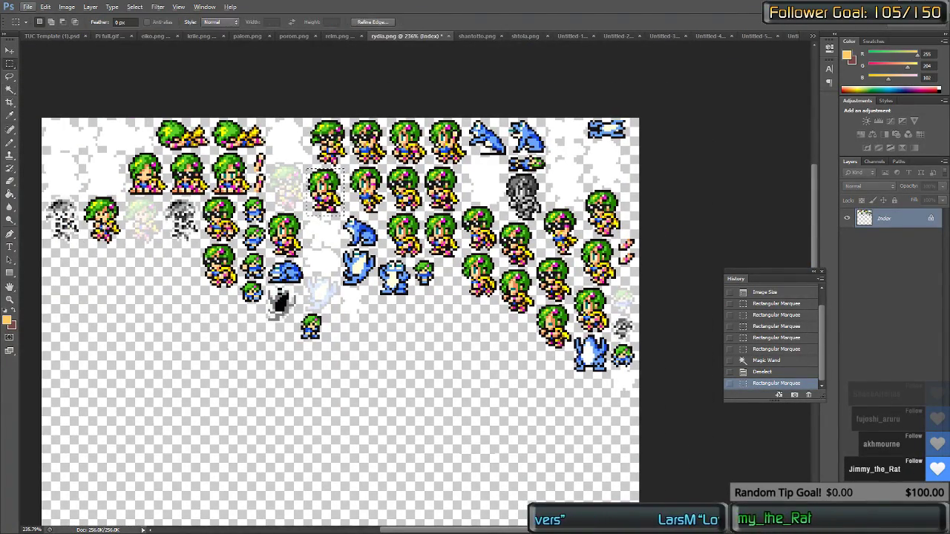
pyautogui.click(156, 279)
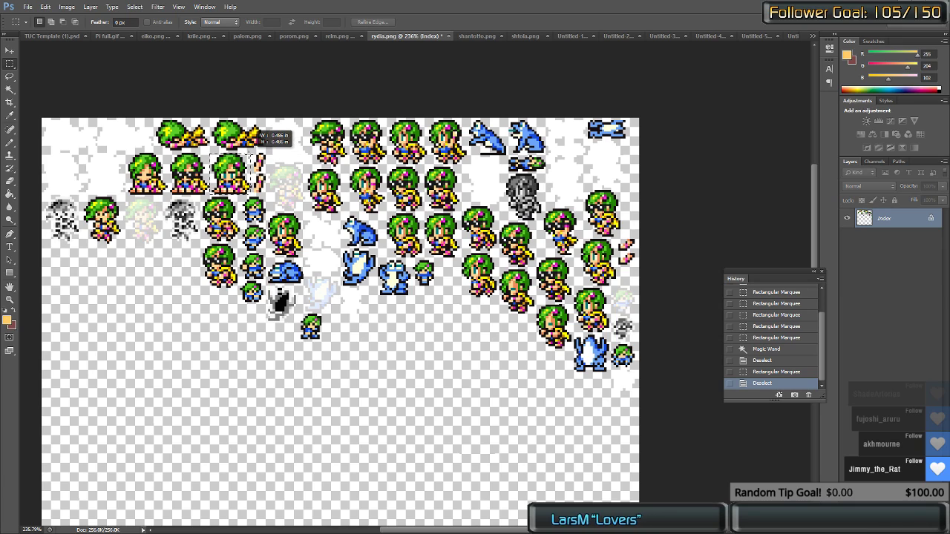
pyautogui.moveTo(256, 154); pyautogui.dragTo(256, 154)
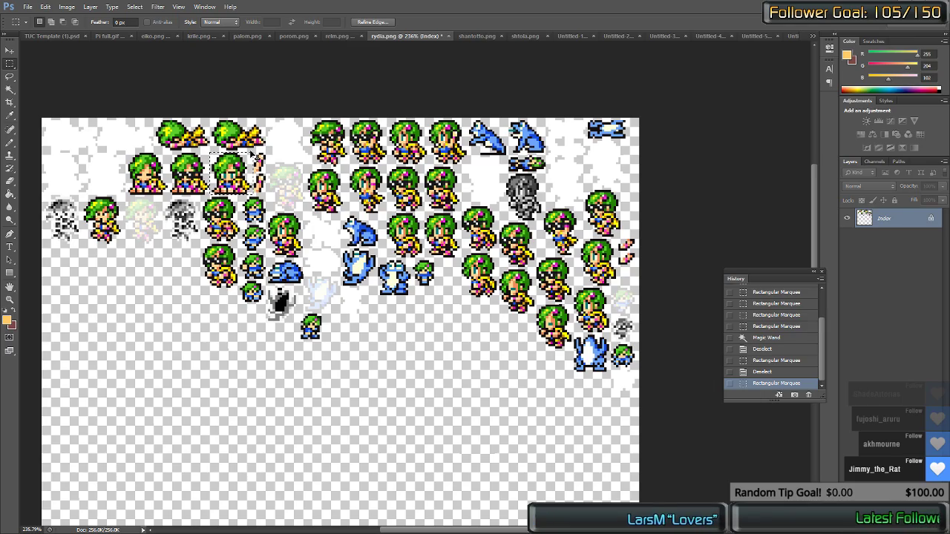
# Step: Paste the green-haired sprite at the right end of panel four's group, send its layer back one level, and nudge it up
pyautogui.hotkey('ctrl', 'shift', 'Tab')
pyautogui.hotkey('ctrl', 'shift', 'Tab')
pyautogui.hotkey('ctrl', 'shift', 'Tab')
pyautogui.hotkey('ctrl', 'shift', 'Tab')
pyautogui.hotkey('ctrl', 'shift', 'Tab')
pyautogui.hotkey('ctrl', 'shift', 'Tab')
pyautogui.hotkey('ctrl', 'shift', 'Tab')
pyautogui.hotkey('ctrl', 'v')
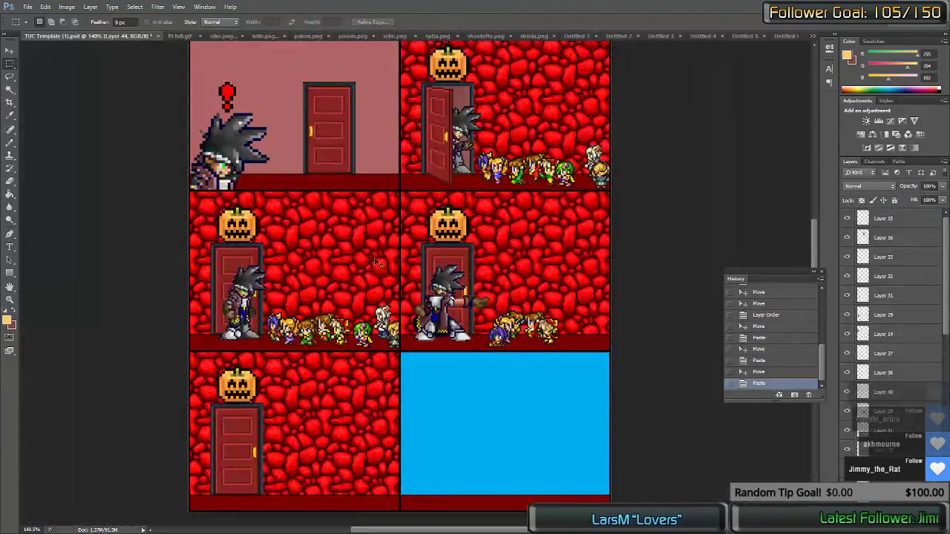
pyautogui.hotkey('ctrl', 'v')
pyautogui.moveTo(417, 285); pyautogui.dragTo(566, 316)
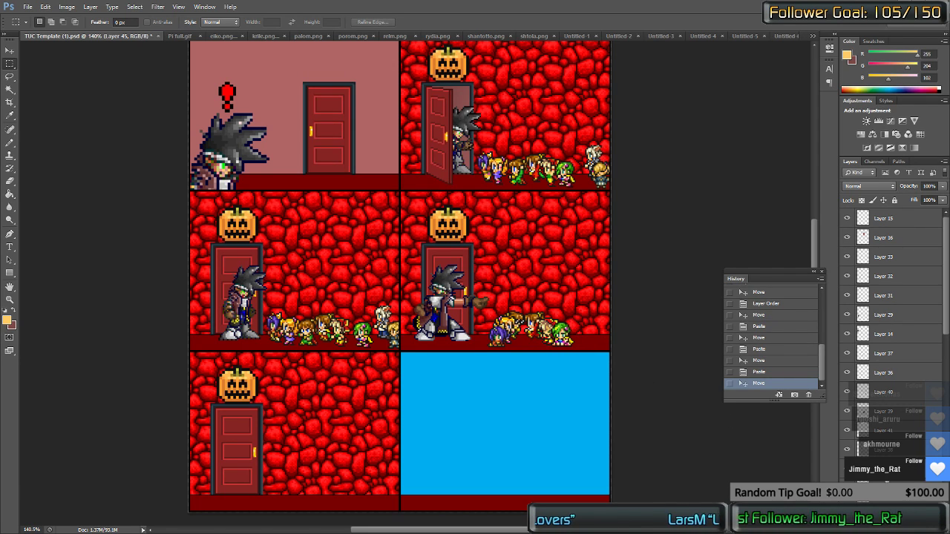
pyautogui.hotkey('ctrl', '[')
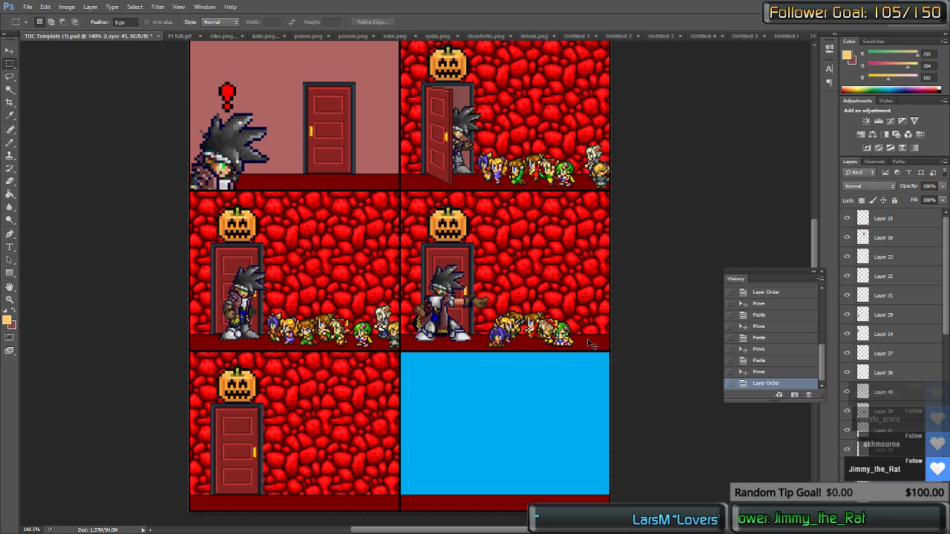
pyautogui.press('Up')
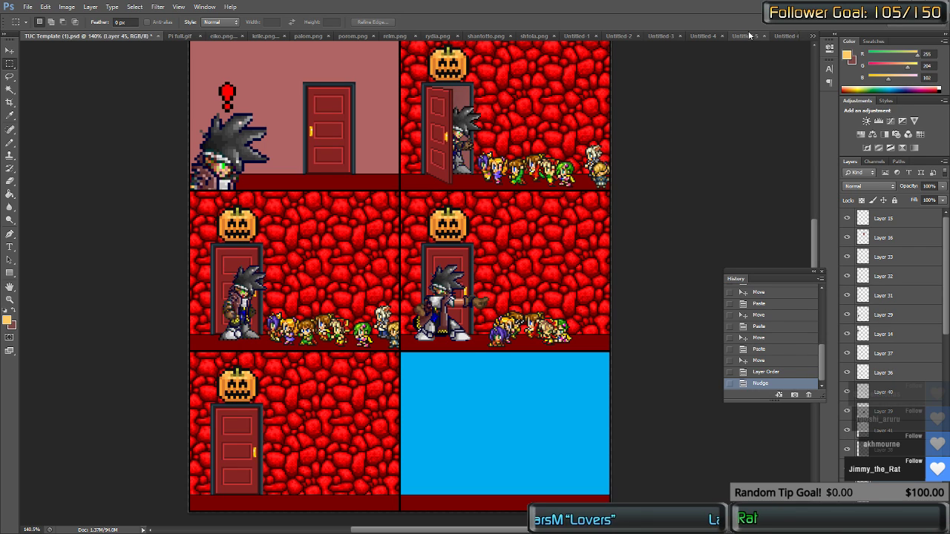
# Step: Select the head-down sprite fourth from the left in shantotto.png's lower-left row with a fitted rectangular marquee
pyautogui.click(478, 34)
pyautogui.scroll(-1, 451, 217)
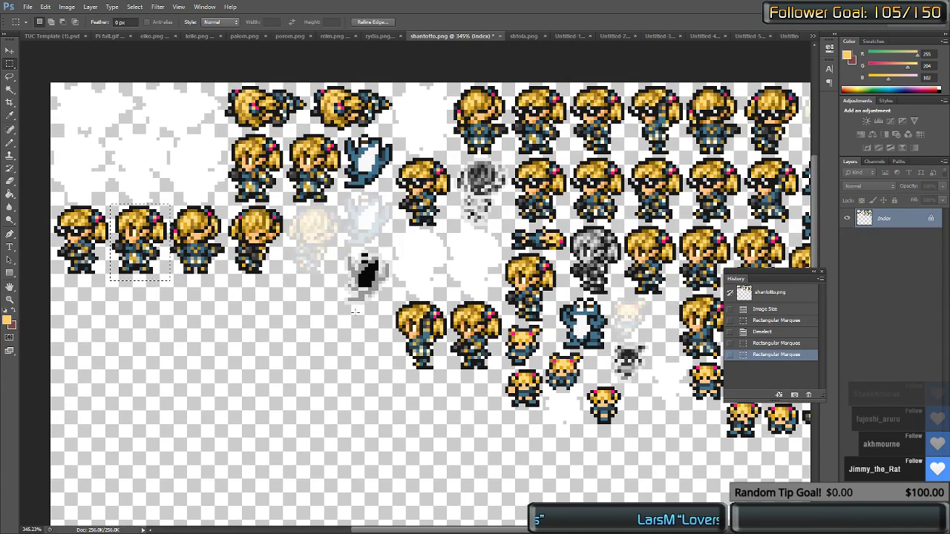
pyautogui.click(256, 273)
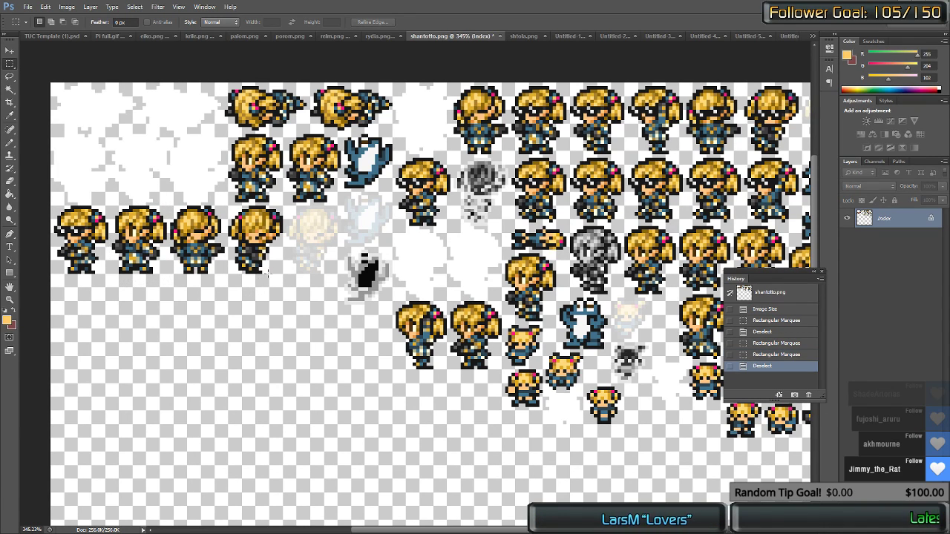
pyautogui.moveTo(231, 280); pyautogui.dragTo(282, 207)
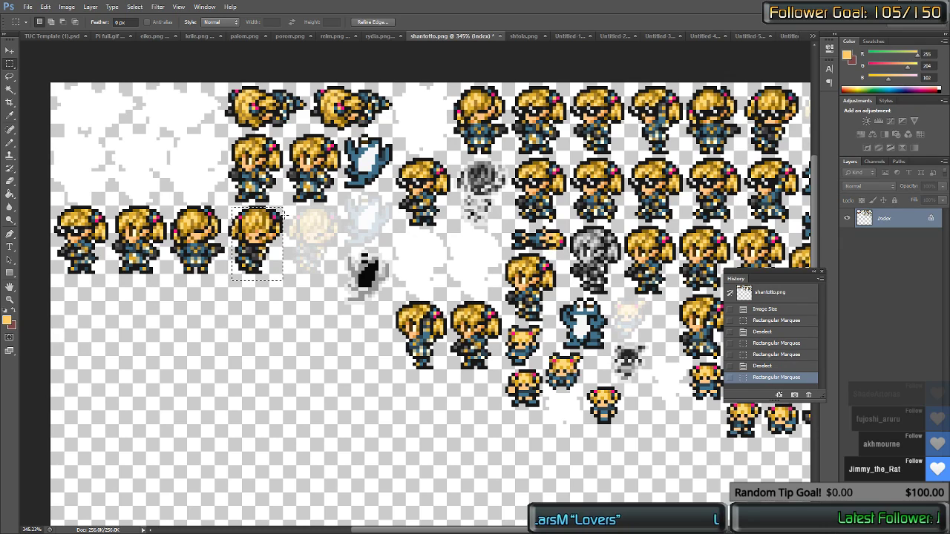
pyautogui.press('Up')
pyautogui.press('Left')
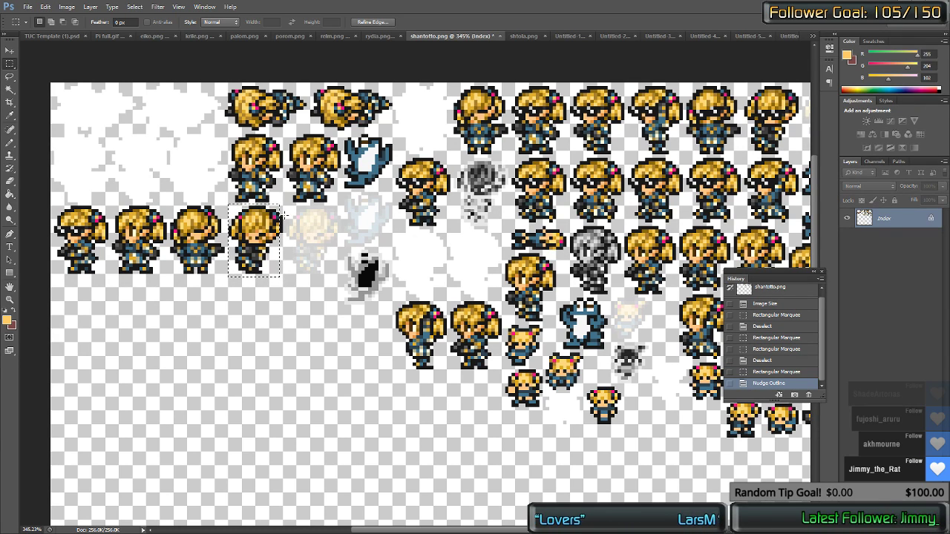
pyautogui.keyDown('shift'); pyautogui.moveTo(284, 226); pyautogui.dragTo(279, 242); pyautogui.keyUp('shift')
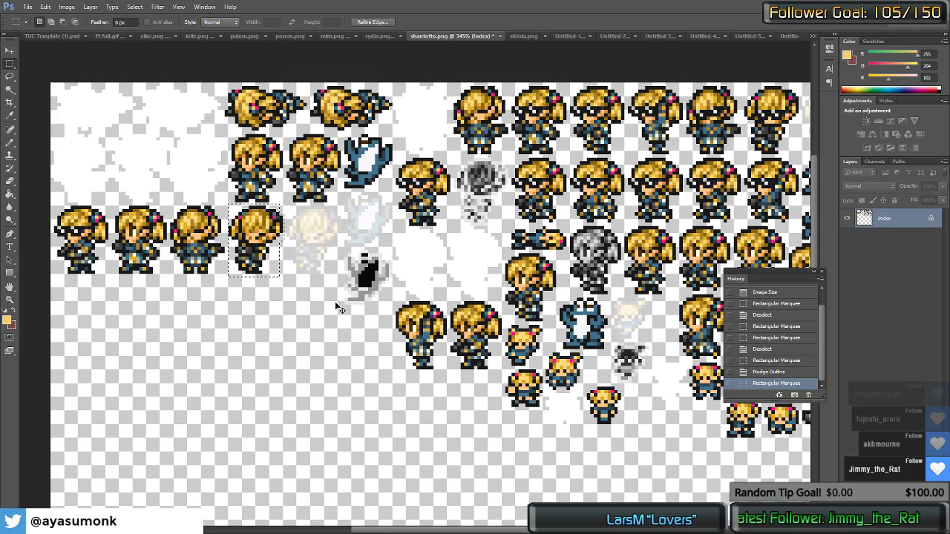
# Step: Paste the shantotto sprite into the comic and move it near panel four's right edge, above the floor
pyautogui.hotkey('ctrl', 'shift', 'Tab')
pyautogui.hotkey('ctrl', 'shift', 'Tab')
pyautogui.hotkey('ctrl', 'shift', 'Tab')
pyautogui.hotkey('ctrl', 'shift', 'Tab')
pyautogui.hotkey('ctrl', 'shift', 'Tab')
pyautogui.hotkey('ctrl', 'shift', 'Tab')
pyautogui.hotkey('ctrl', 'shift', 'Tab')
pyautogui.hotkey('ctrl', 'shift', 'Tab')
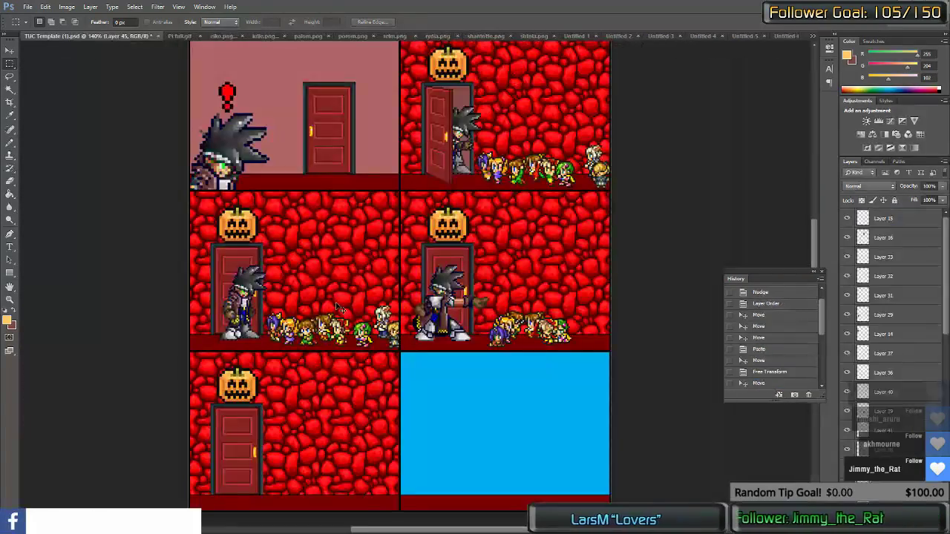
pyautogui.moveTo(401, 286); pyautogui.dragTo(570, 306)
# Step: Flip the pasted shantotto sprite horizontally with Free Transform
pyautogui.rightClick(562, 303)
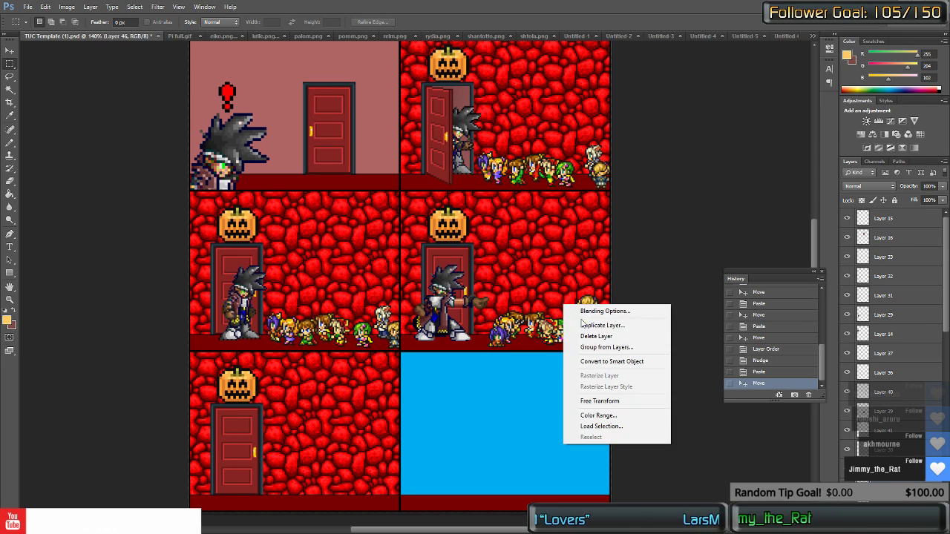
pyautogui.click(586, 399)
pyautogui.rightClick(583, 314)
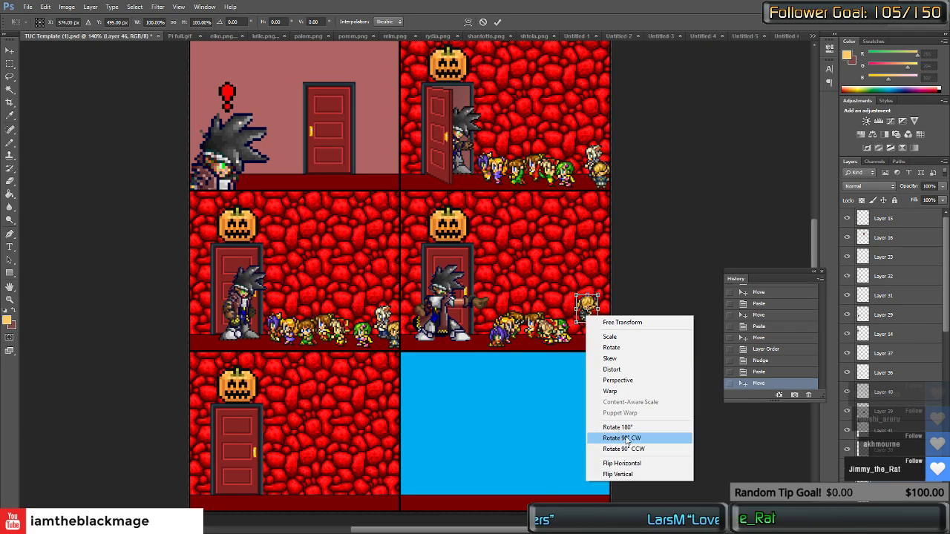
pyautogui.click(608, 461)
pyautogui.press('Return')
pyautogui.press('m')
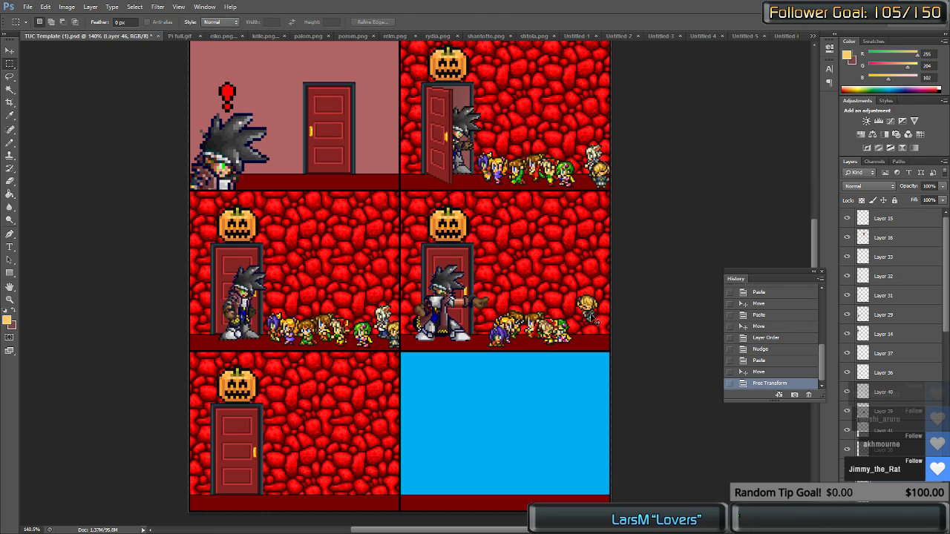
# Step: Move the flipped shantotto sprite down onto the floor at the right end of panel four's group
pyautogui.moveTo(600, 319); pyautogui.dragTo(584, 337)
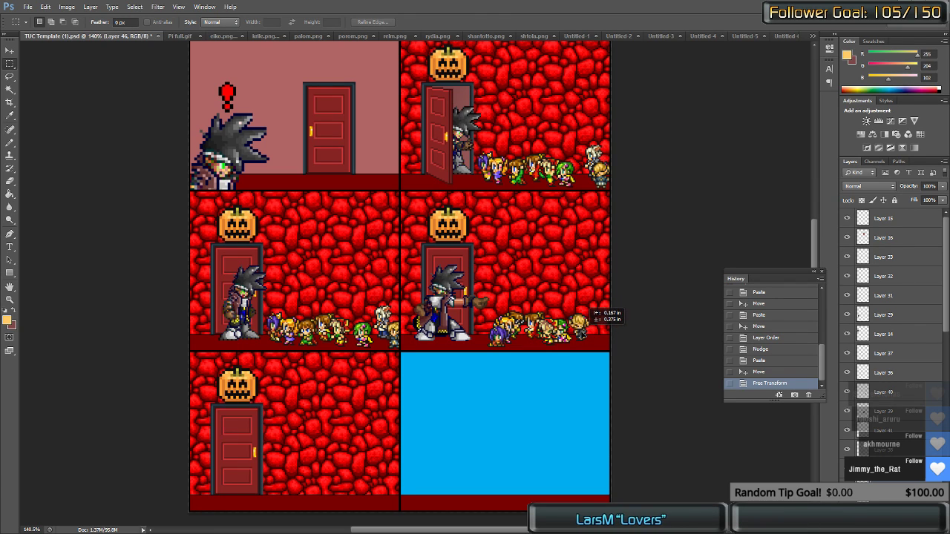
pyautogui.moveTo(582, 334); pyautogui.dragTo(580, 340)
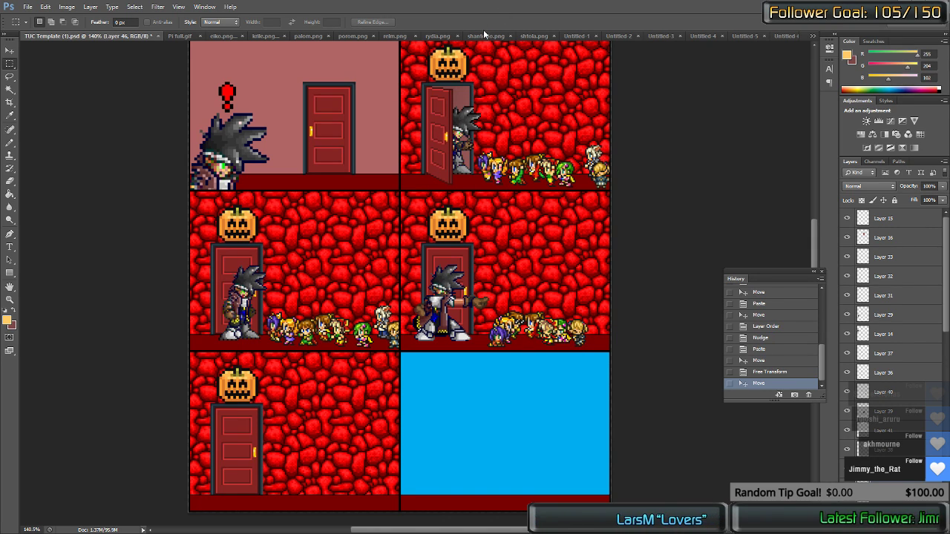
# Step: In shtola.png, replace the old selection with a rectangular marquee around the second sprite in the far-left column and nudge the outline down
pyautogui.click(533, 35)
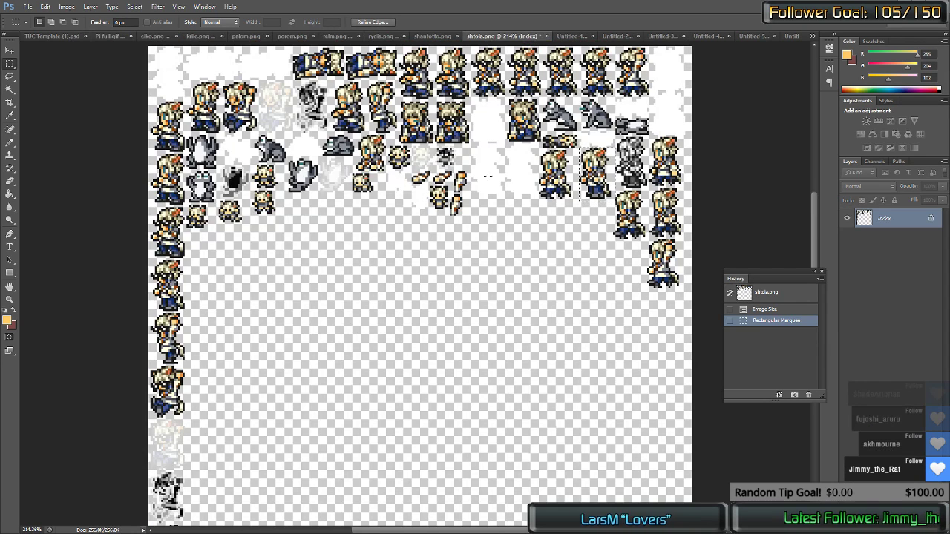
pyautogui.scroll(1, 512, 276)
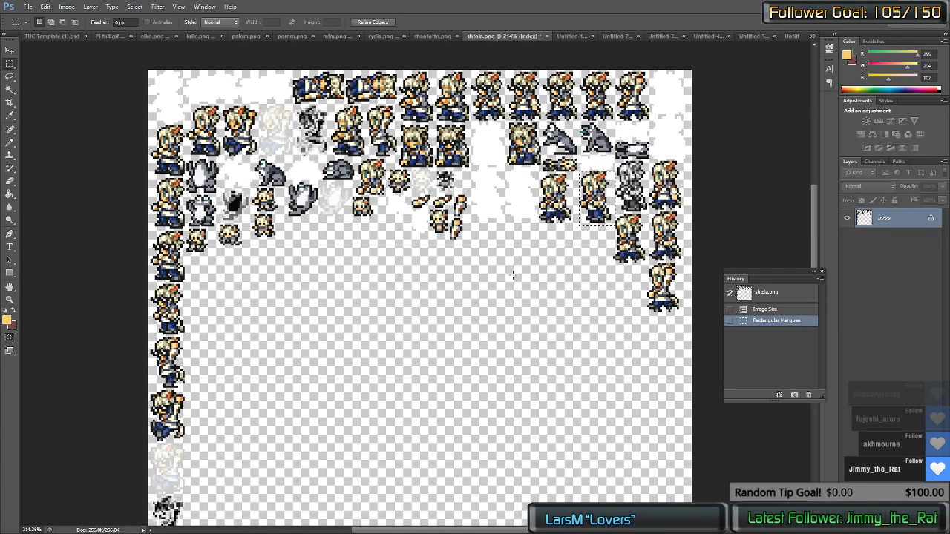
pyautogui.click(400, 263)
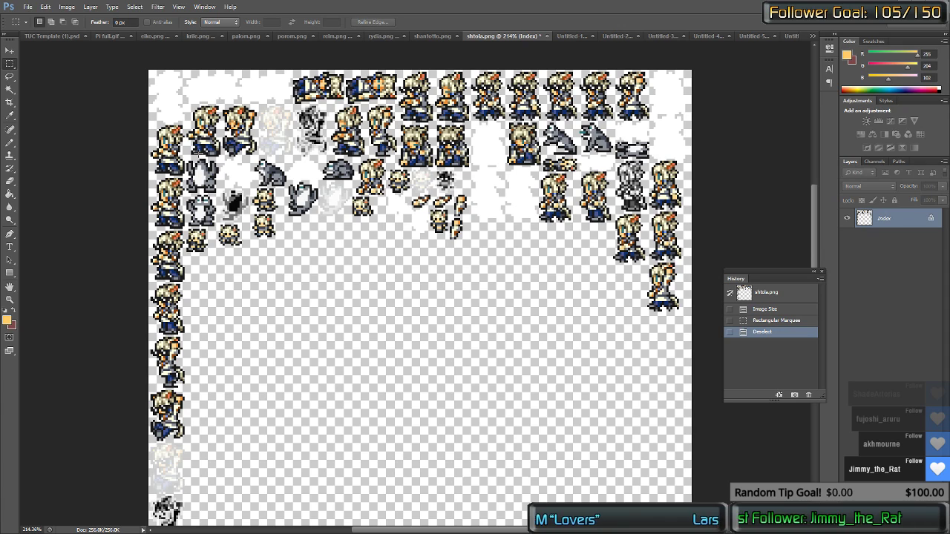
pyautogui.scroll(1, 125, 199)
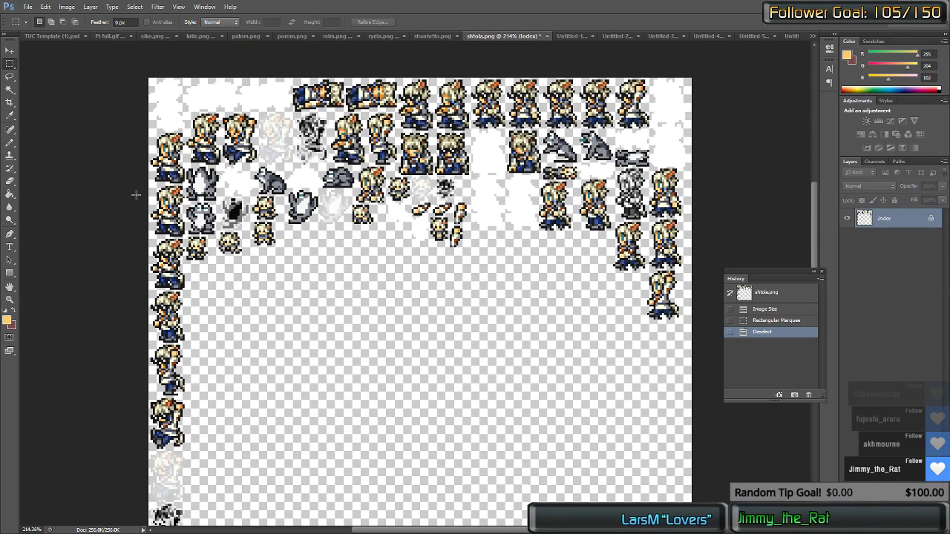
pyautogui.moveTo(142, 189); pyautogui.dragTo(185, 239)
pyautogui.press('Down')
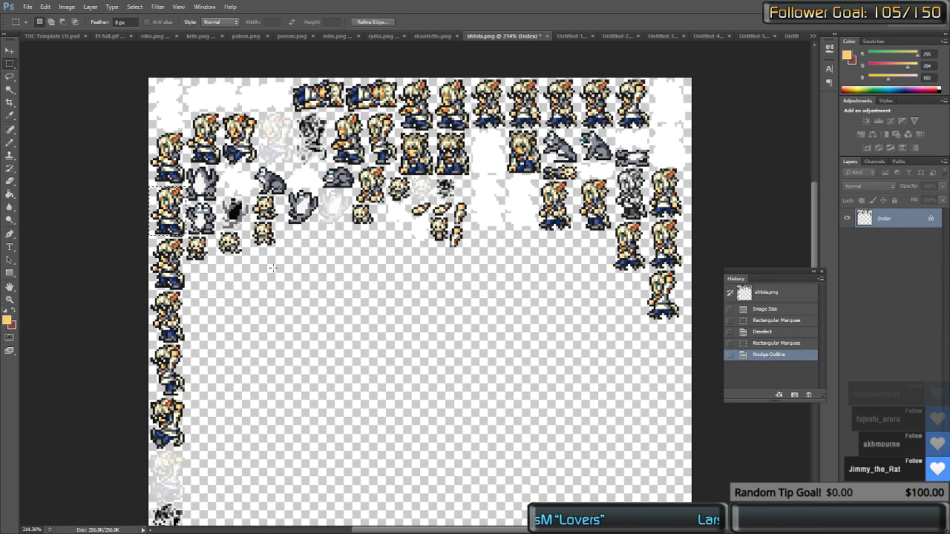
# Step: Extend the marquee over the sprite's head and feet, and remove the surrounding background from the selection with the Magic Wand
pyautogui.scroll(17, 168, 220)
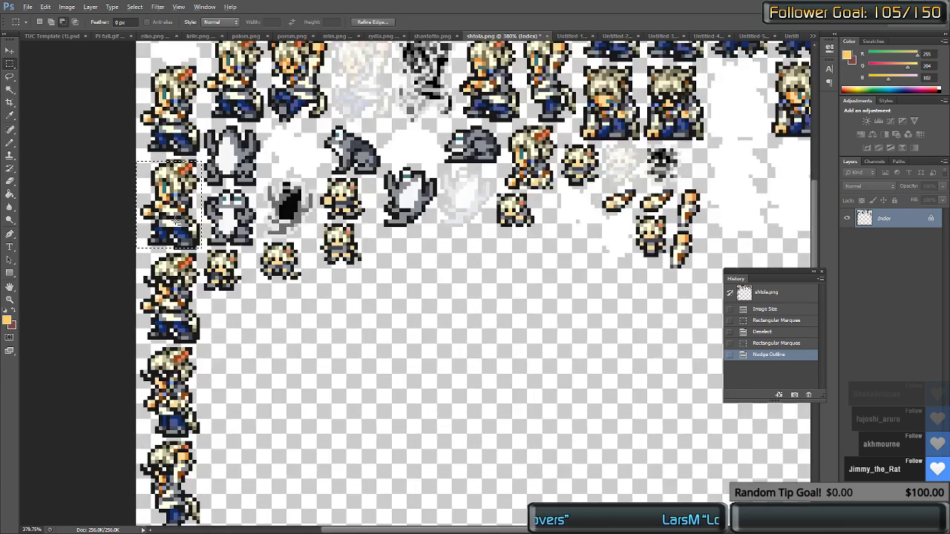
pyautogui.moveTo(170, 288); pyautogui.dragTo(230, 307)
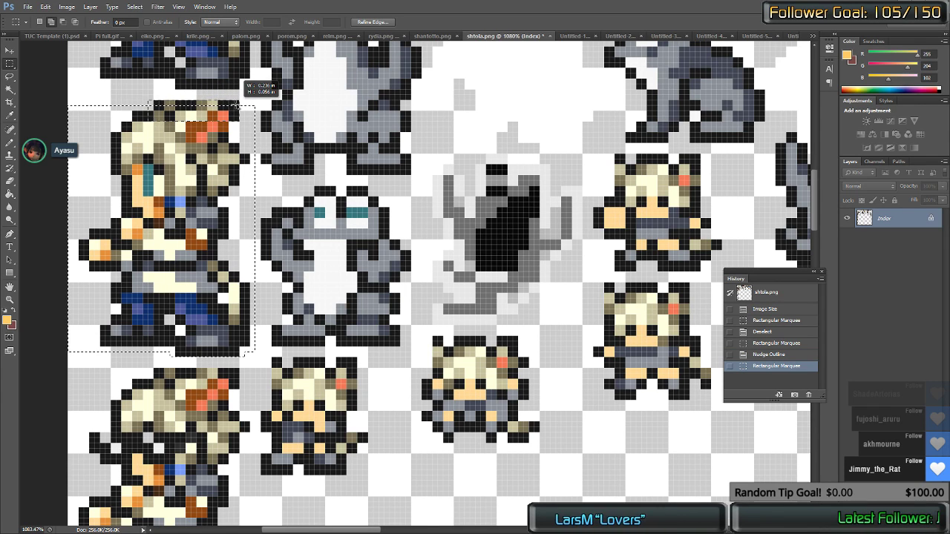
pyautogui.moveTo(236, 104); pyautogui.dragTo(238, 104)
pyautogui.press('w')
pyautogui.keyDown('alt'); pyautogui.click(84, 132); pyautogui.keyUp('alt')
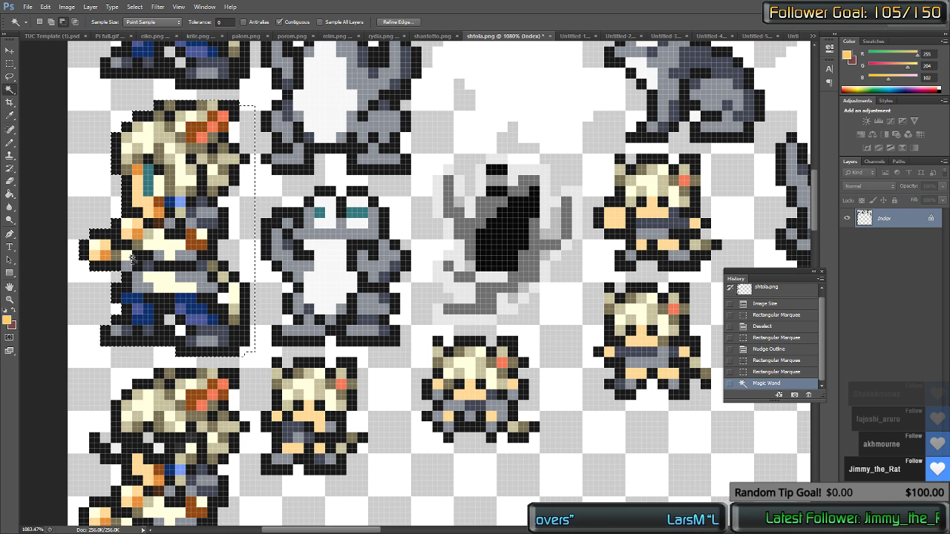
pyautogui.keyDown('alt'); pyautogui.click(213, 265); pyautogui.keyUp('alt')
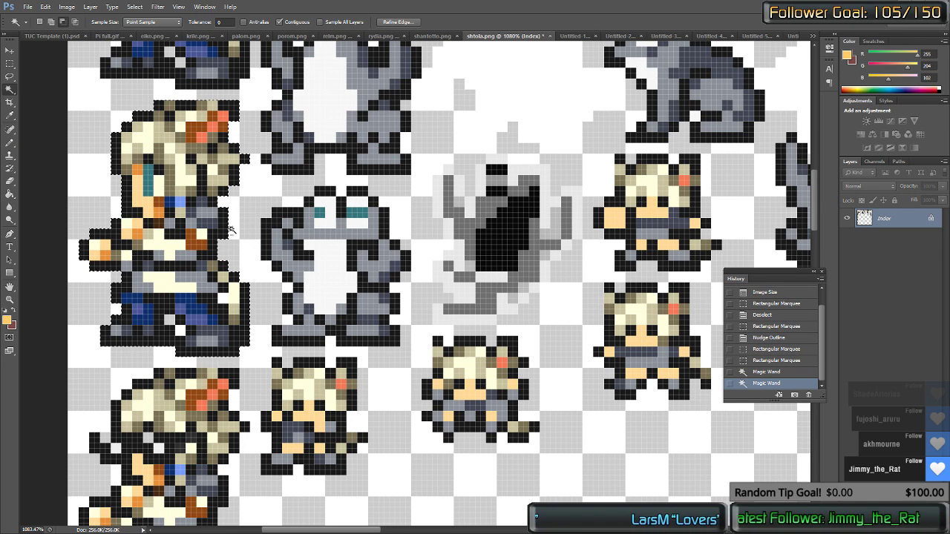
pyautogui.keyDown('alt'); pyautogui.click(260, 226); pyautogui.keyUp('alt')
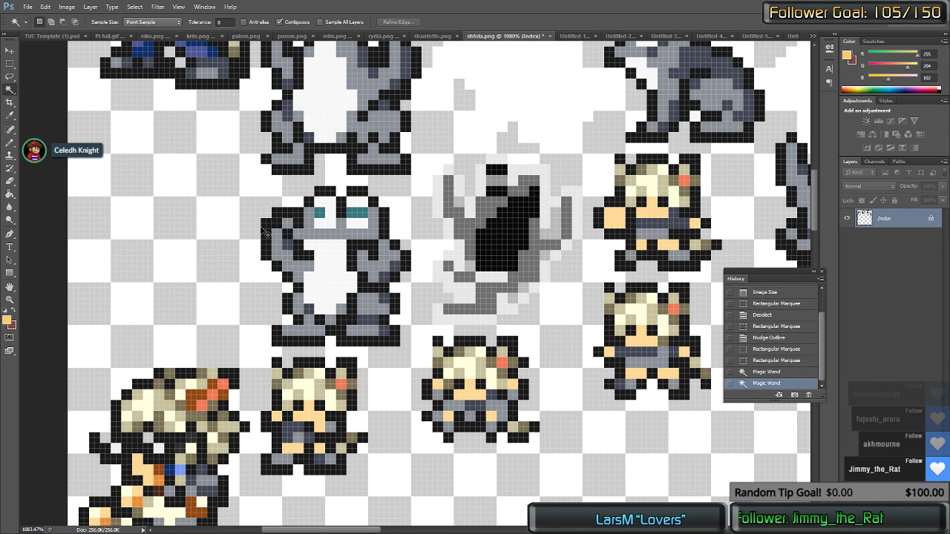
pyautogui.hotkey('ctrl', 'shift', 'Tab')
pyautogui.hotkey('ctrl', 'shift', 'Tab')
pyautogui.hotkey('ctrl', 'shift', 'Tab')
pyautogui.hotkey('ctrl', 'shift', 'Tab')
pyautogui.hotkey('ctrl', 'shift', 'Tab')
pyautogui.hotkey('ctrl', 'shift', 'Tab')
pyautogui.hotkey('ctrl', 'shift', 'Tab')
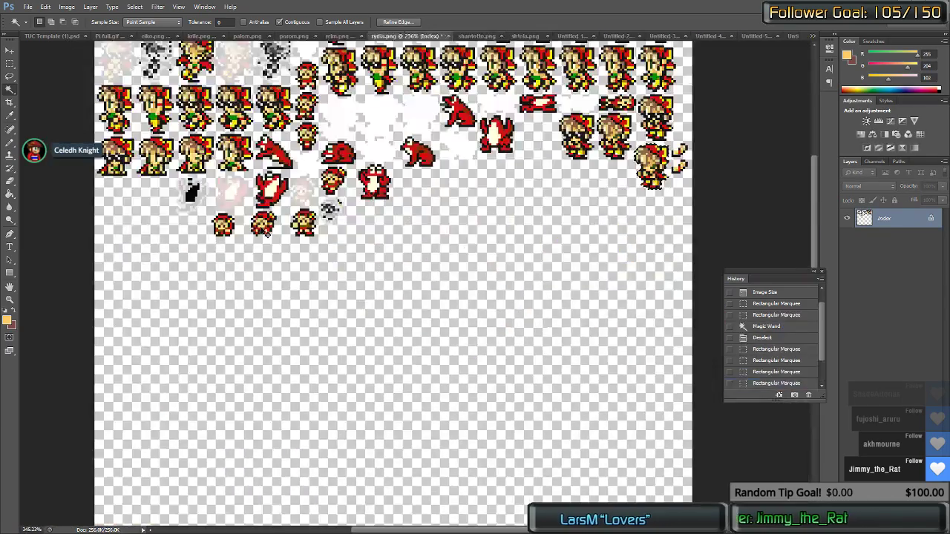
pyautogui.hotkey('ctrl', 'shift', 'Tab')
pyautogui.hotkey('ctrl', 'shift', 'Tab')
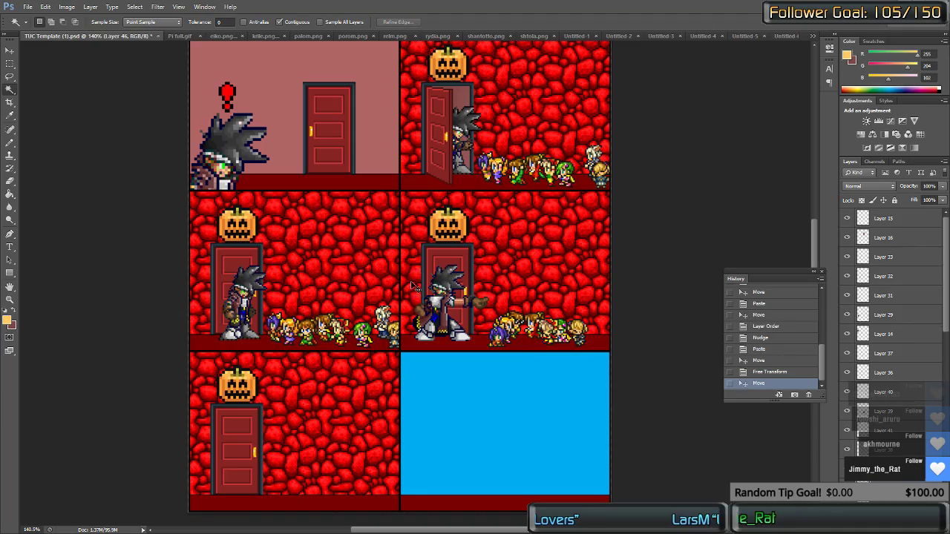
pyautogui.hotkey('ctrl', 'Tab')
pyautogui.hotkey('ctrl', 'Tab')
pyautogui.hotkey('ctrl', 'Tab')
pyautogui.hotkey('ctrl', 'Tab')
pyautogui.hotkey('ctrl', 'Tab')
pyautogui.hotkey('ctrl', 'Tab')
pyautogui.hotkey('ctrl', 'Tab')
pyautogui.hotkey('ctrl', 'Tab')
pyautogui.hotkey('ctrl', 'Tab')
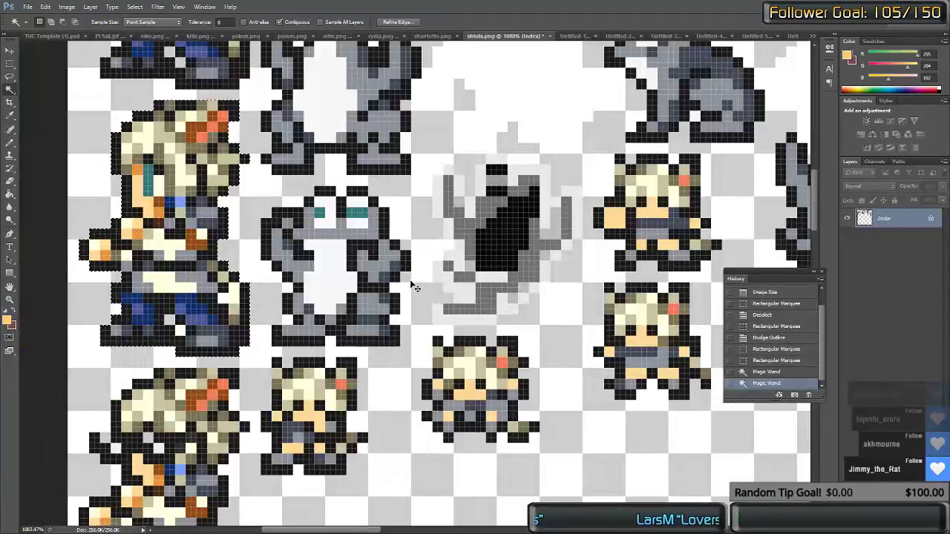
# Step: Paste the selected shtola sprite into the comic and move it to the right end of panel four's group
pyautogui.hotkey('ctrl', 'shift', 'Tab')
pyautogui.hotkey('ctrl', 'shift', 'Tab')
pyautogui.hotkey('ctrl', 'shift', 'Tab')
pyautogui.hotkey('ctrl', 'shift', 'Tab')
pyautogui.hotkey('ctrl', 'shift', 'Tab')
pyautogui.hotkey('ctrl', 'shift', 'Tab')
pyautogui.hotkey('ctrl', 'shift', 'Tab')
pyautogui.hotkey('ctrl', 'shift', 'Tab')
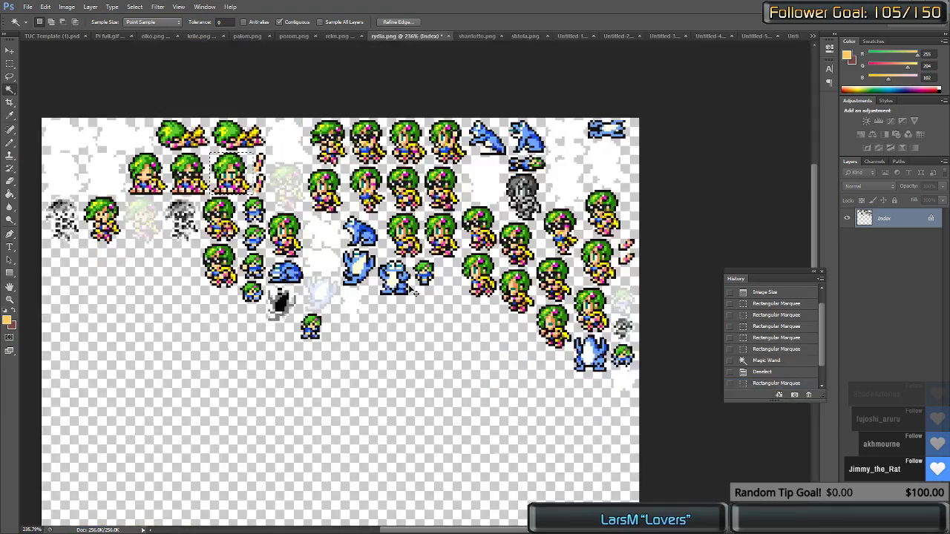
pyautogui.hotkey('ctrl', 'shift', 'Tab')
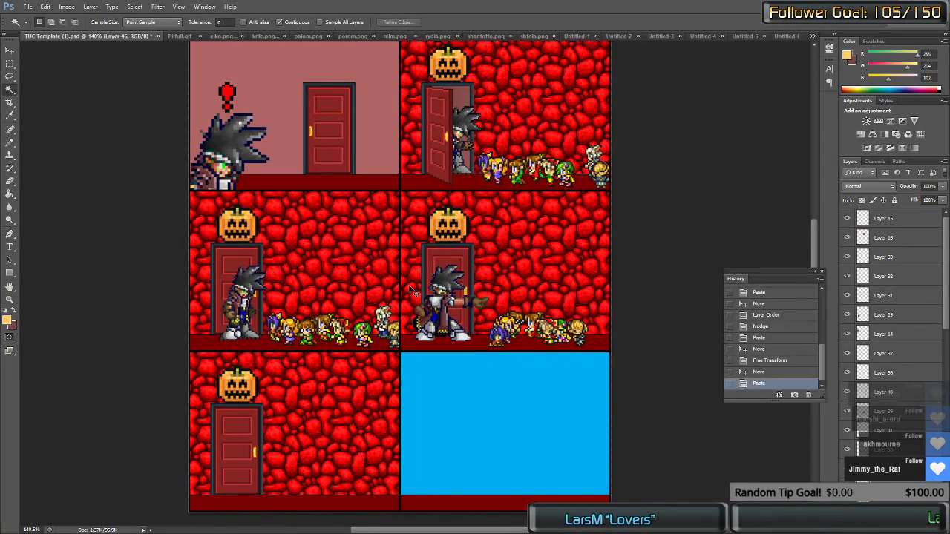
pyautogui.moveTo(419, 291); pyautogui.dragTo(594, 328)
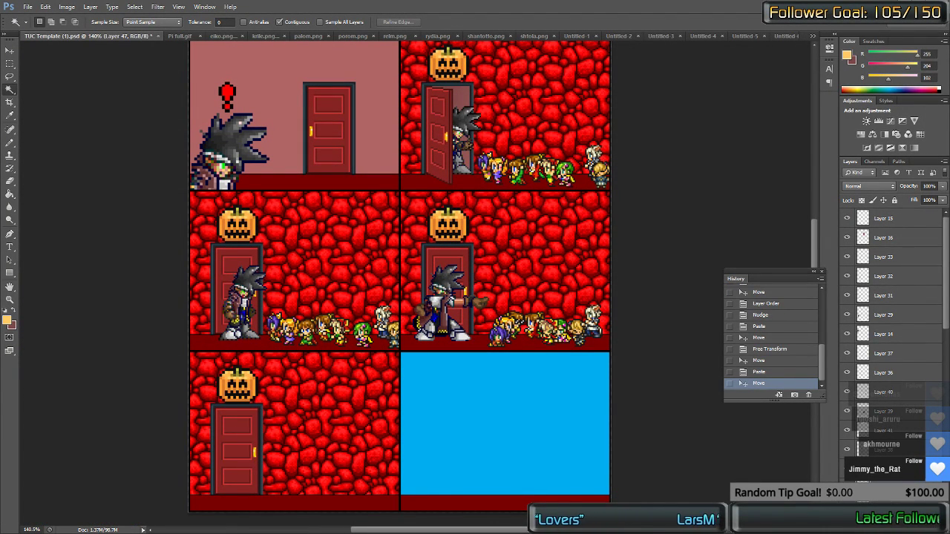
# Step: Reorder the shtola sprite's layer by one level and nudge the sprite slightly to the right
pyautogui.hotkey('ctrl', ']')
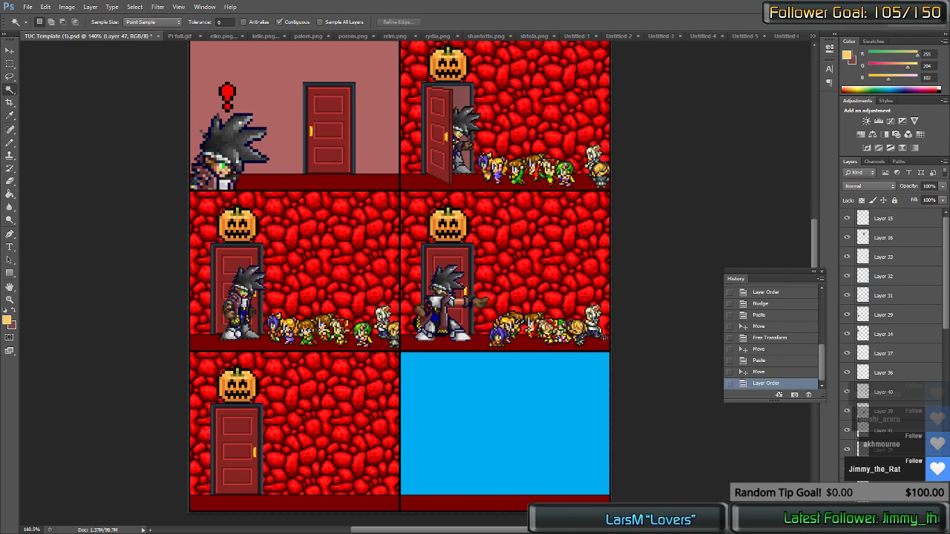
pyautogui.press('Right')
pyautogui.press('Right')
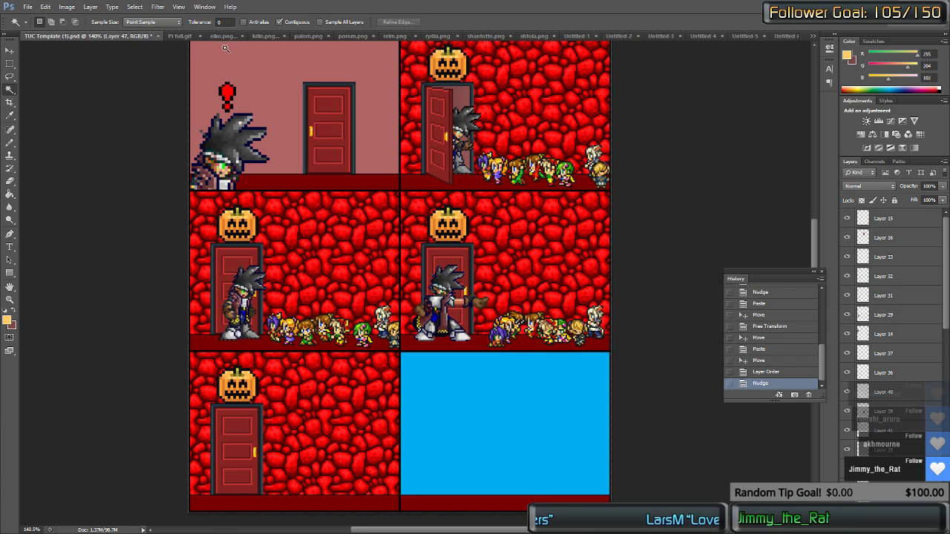
# Step: Select the fourth purple-haired sprite in the second row of eiko.png with a rectangular marquee
pyautogui.hotkey('ctrl', 'Tab')
pyautogui.hotkey('ctrl', 'Tab')
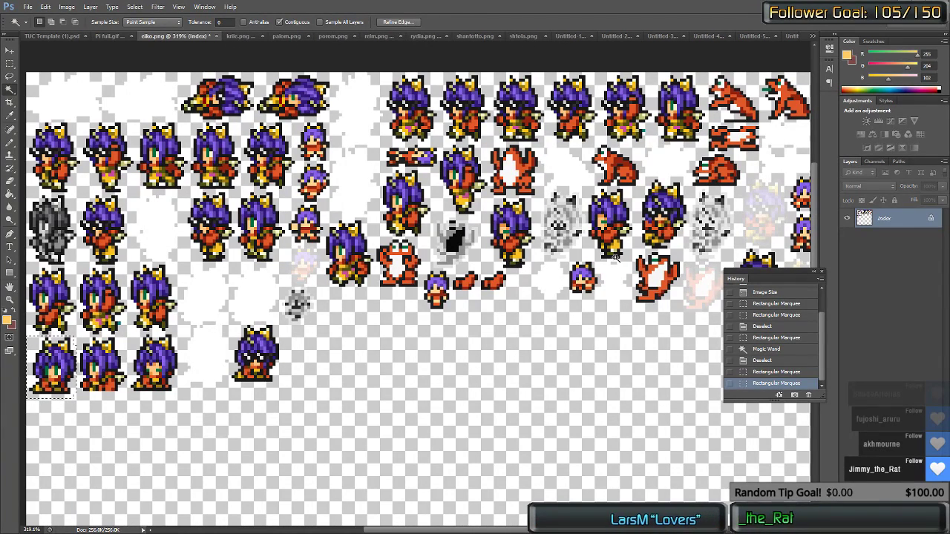
pyautogui.press('m')
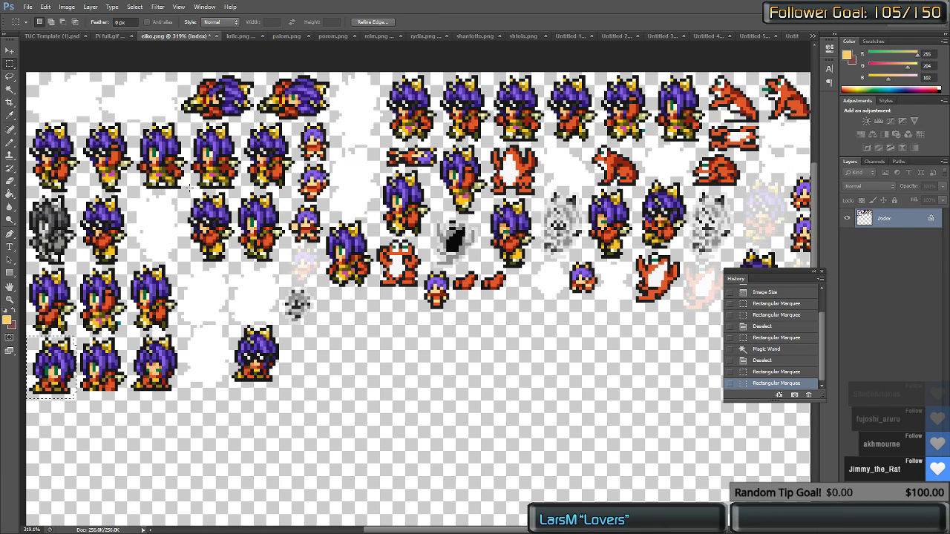
pyautogui.moveTo(193, 184); pyautogui.dragTo(242, 120)
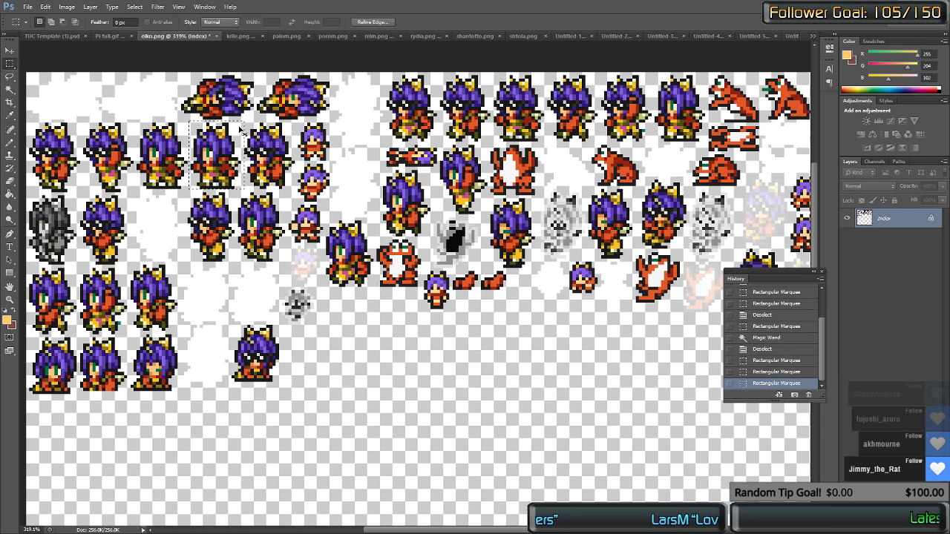
# Step: Paste the eiko sprite into the comic and move it to the lower right of panel five
pyautogui.hotkey('ctrl', 'shift', 'Tab')
pyautogui.hotkey('ctrl', 'shift', 'Tab')
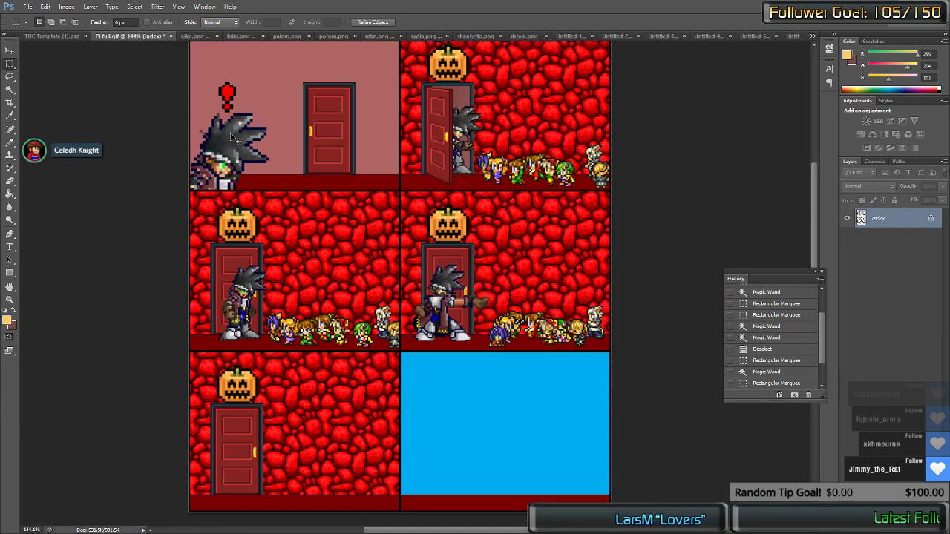
pyautogui.hotkey('ctrl', 'v')
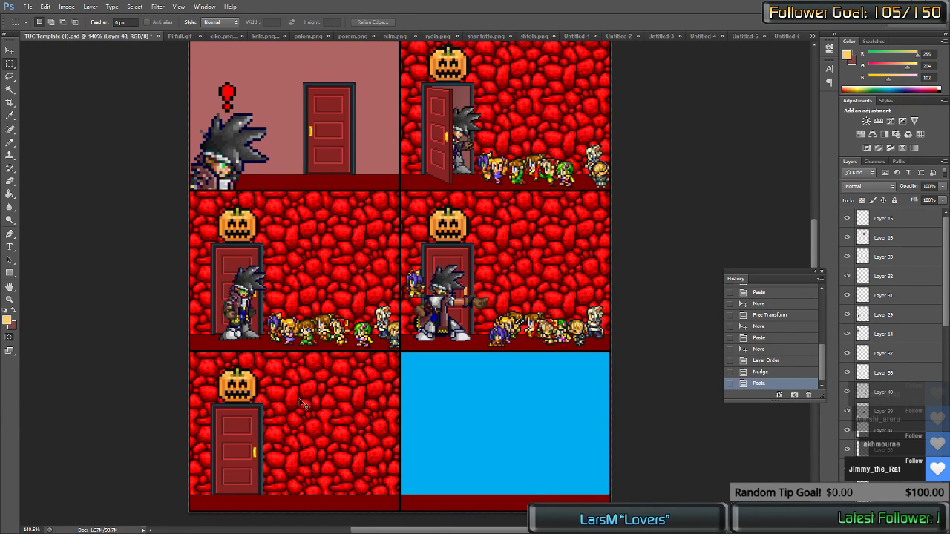
pyautogui.moveTo(418, 291); pyautogui.dragTo(348, 490)
# Step: Flip the eiko sprite horizontally with Free Transform and shift it slightly left along panel five's floor
pyautogui.rightClick(348, 490)
pyautogui.click(385, 448)
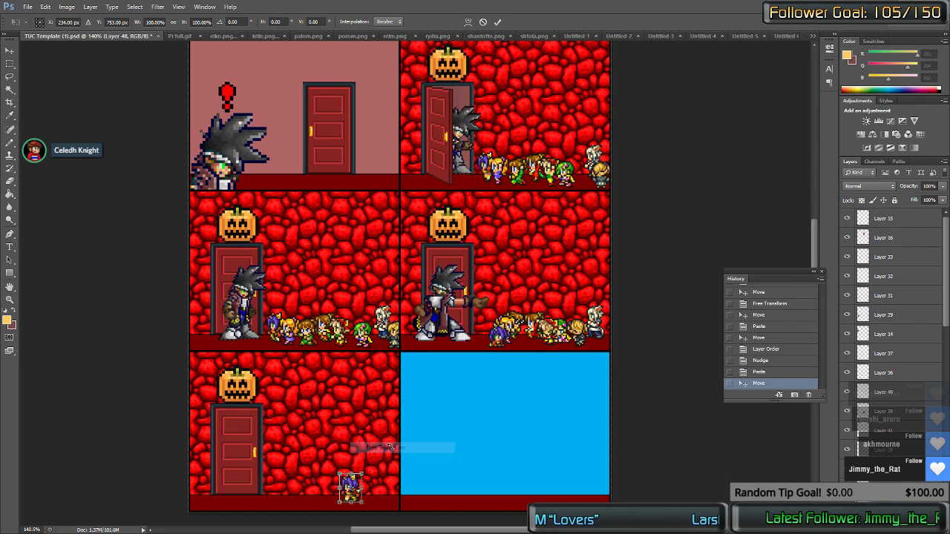
pyautogui.rightClick(346, 491)
pyautogui.click(382, 474)
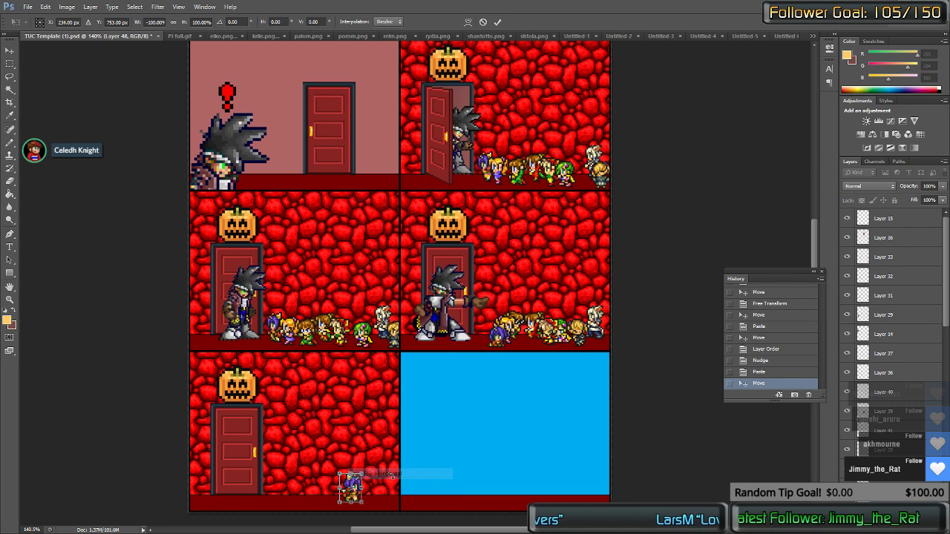
pyautogui.press('Return')
pyautogui.moveTo(359, 475)
pyautogui.mouseDown()
pyautogui.moveTo(322, 488)
pyautogui.moveTo(370, 478)
pyautogui.moveTo(347, 484)
pyautogui.mouseUp()
# Step: In krile.png, clear the old selection and marquee the standing sprite just right of the curled-up purple creature
pyautogui.hotkey('ctrl', 'Tab')
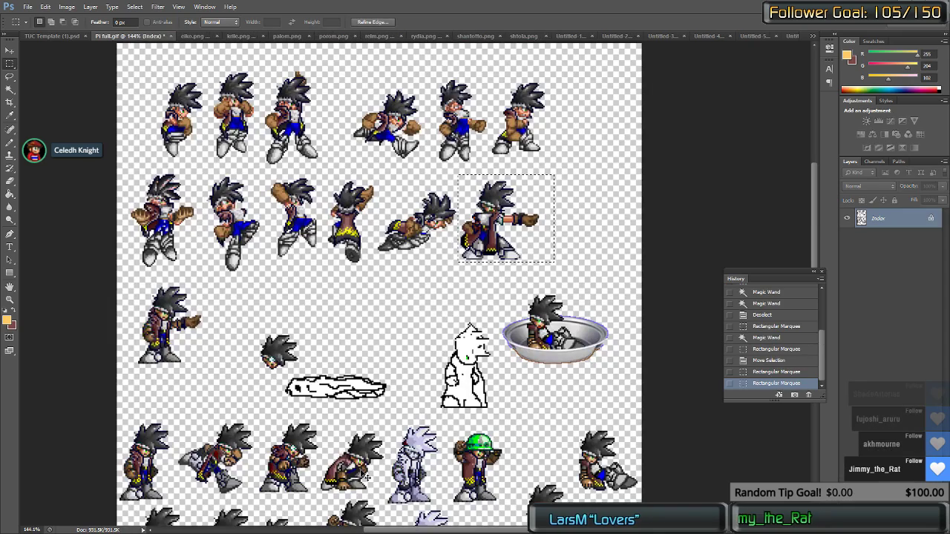
pyautogui.hotkey('ctrl', 'Tab')
pyautogui.hotkey('ctrl', 'Tab')
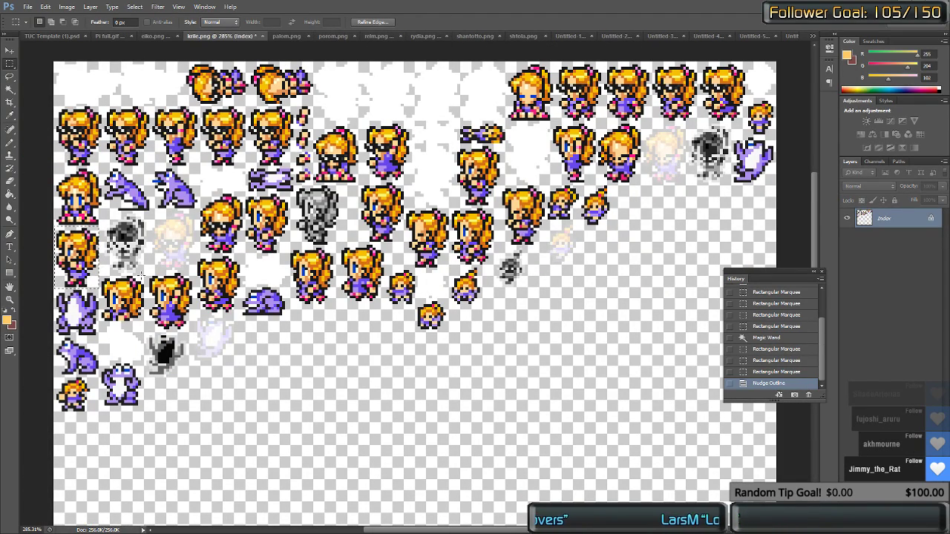
pyautogui.hotkey('ctrl', 'd')
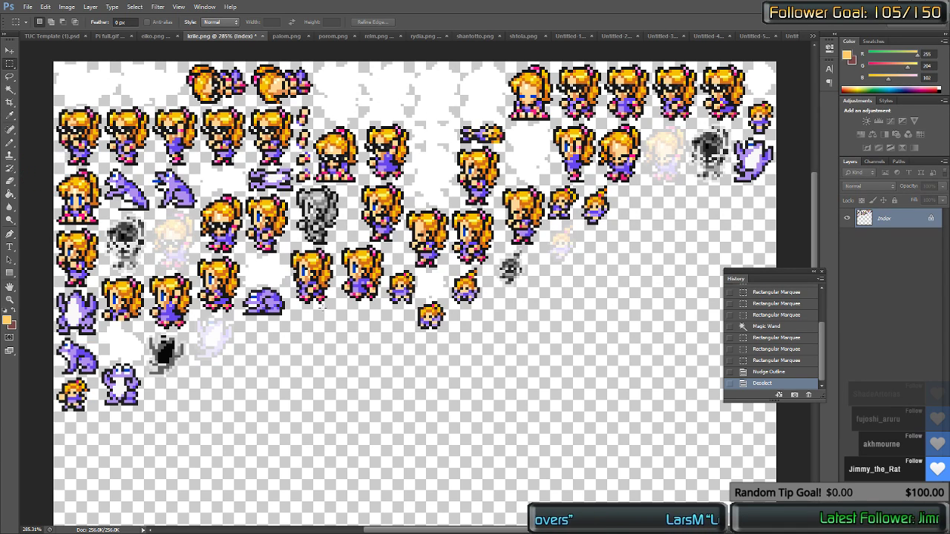
pyautogui.moveTo(337, 310); pyautogui.dragTo(285, 246)
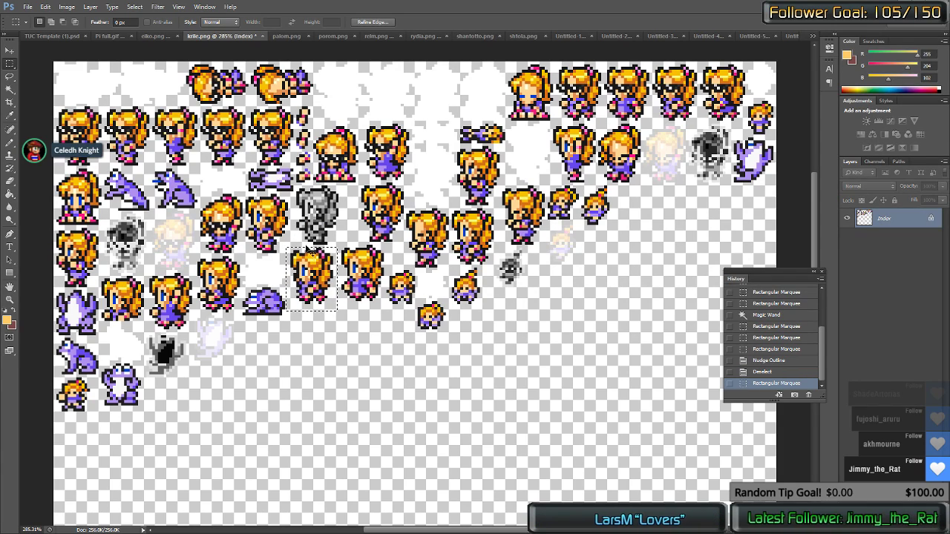
# Step: Paste the krile sprite into the comic and move it just above and right of the eiko sprite in panel five
pyautogui.hotkey('ctrl', 'shift', 'Tab')
pyautogui.hotkey('ctrl', 'shift', 'Tab')
pyautogui.hotkey('ctrl', 'shift', 'Tab')
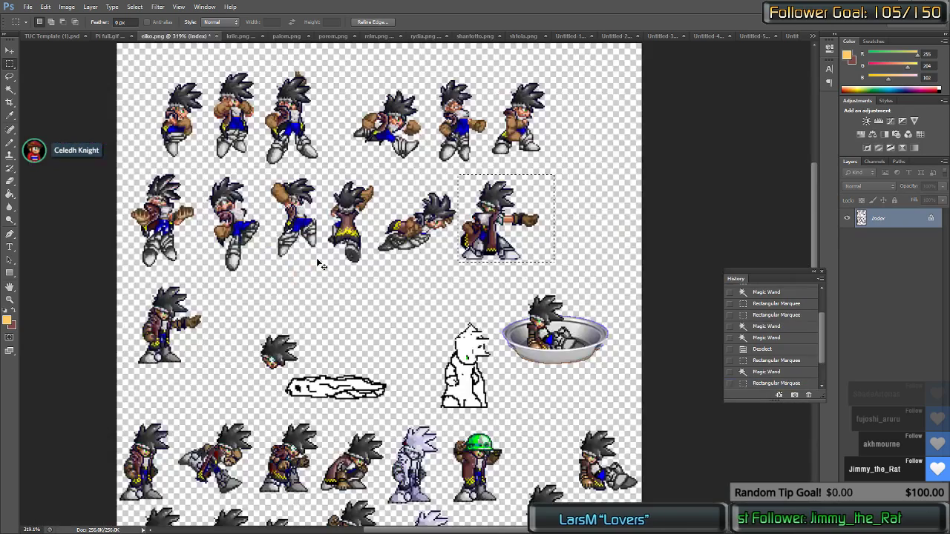
pyautogui.hotkey('ctrl', 'v')
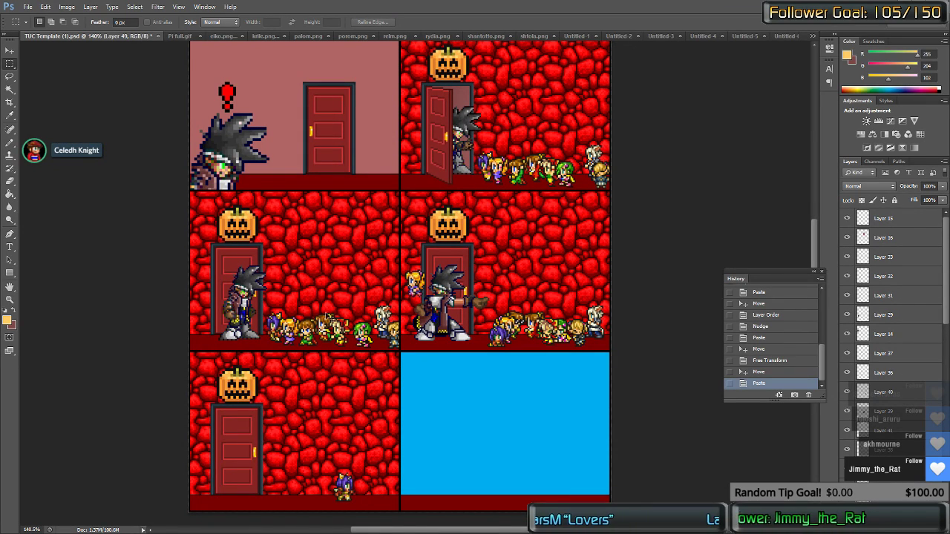
pyautogui.moveTo(415, 285); pyautogui.dragTo(361, 472)
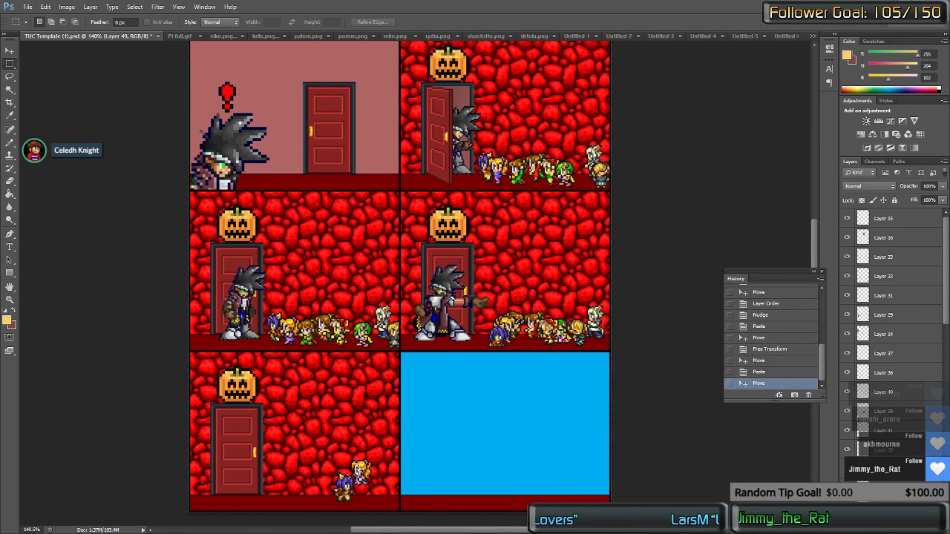
# Step: Flip the krile sprite in panel five horizontally with Free Transform
pyautogui.rightClick(361, 472)
pyautogui.click(389, 426)
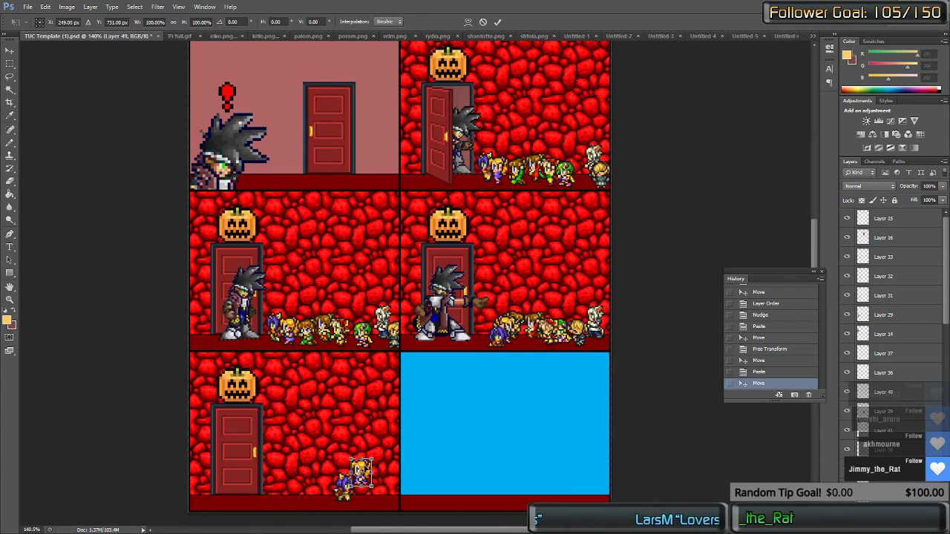
pyautogui.rightClick(367, 469)
pyautogui.click(400, 454)
pyautogui.press('Return')
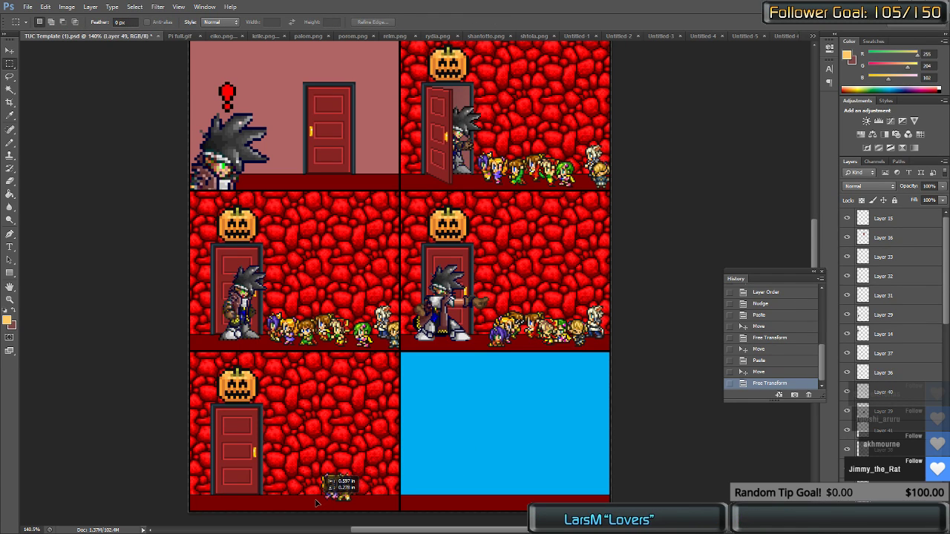
# Step: Move the krile sprite down-left onto panel five's floor and place the eiko sprite just above and right of it
pyautogui.moveTo(316, 501); pyautogui.dragTo(349, 475)
pyautogui.press('v')
pyautogui.hotkey('ctrl', 'z')
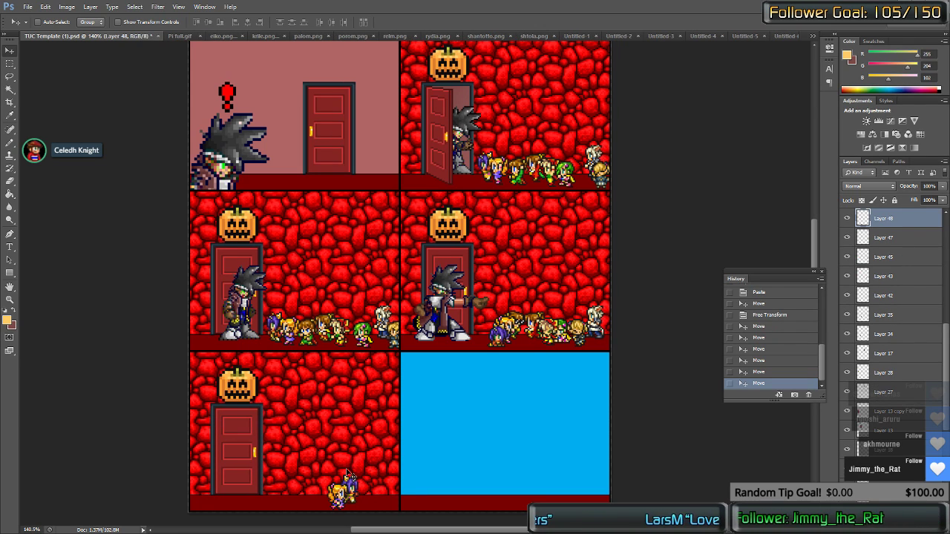
# Step: In palom.png, marquee the open-mouthed sprite with raised arms just below the faded grey skull figure
pyautogui.click(296, 37)
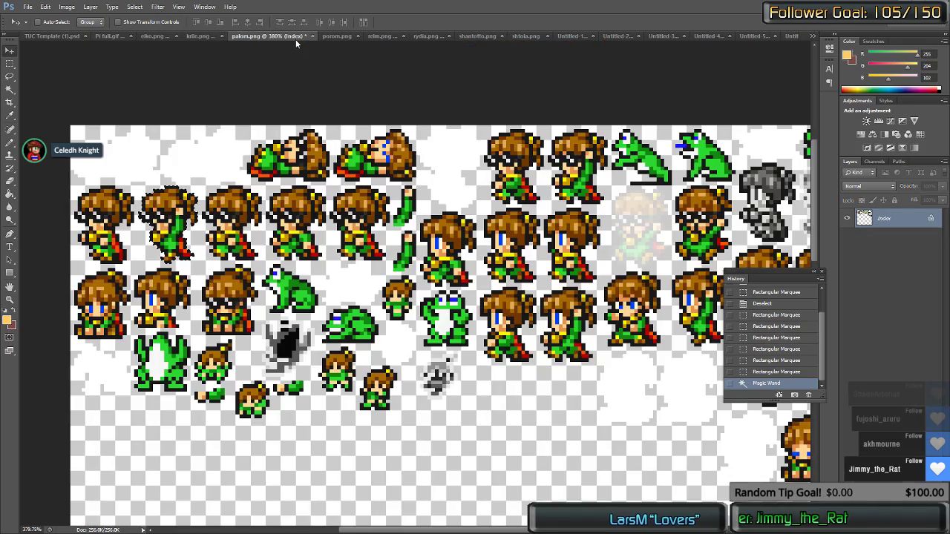
pyautogui.scroll(-2, 476, 251)
pyautogui.hscroll(2, 481, 257)
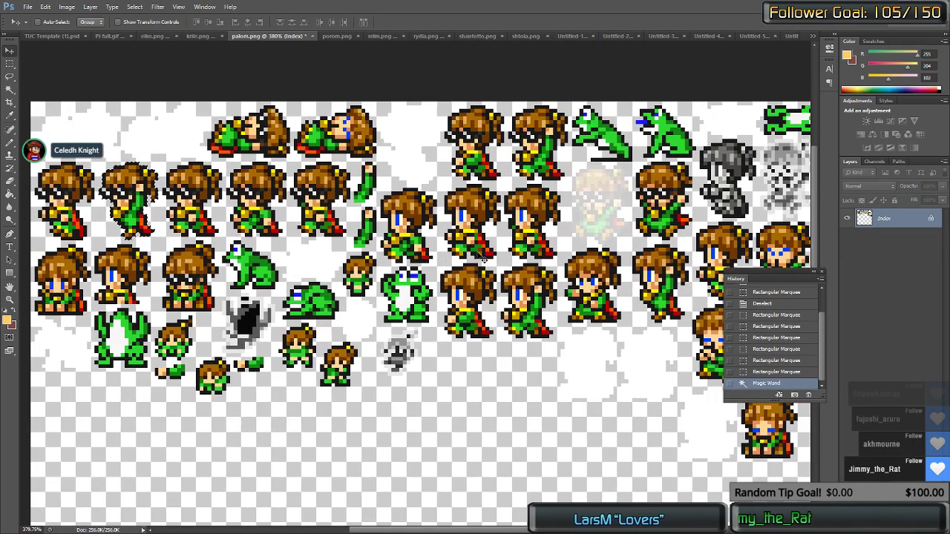
pyautogui.hscroll(8, 482, 259)
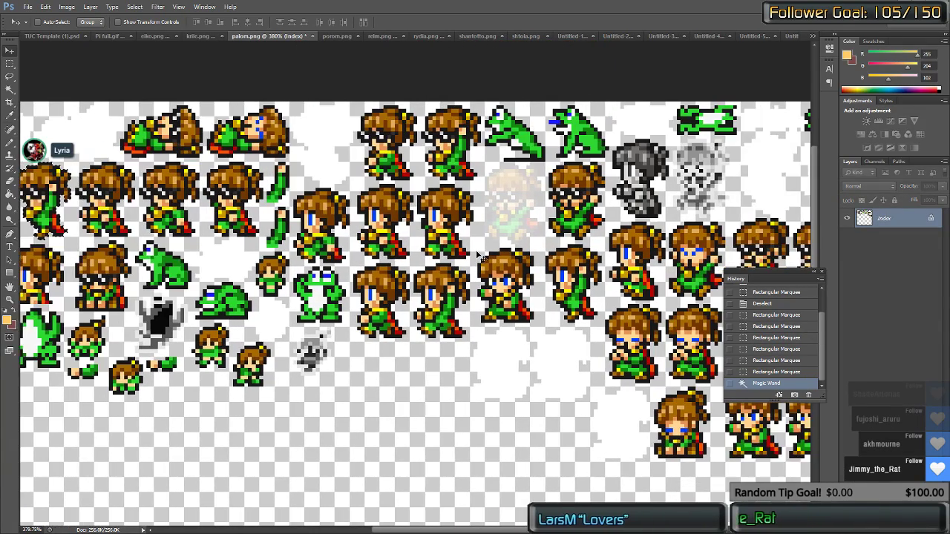
pyautogui.hscroll(4, 480, 257)
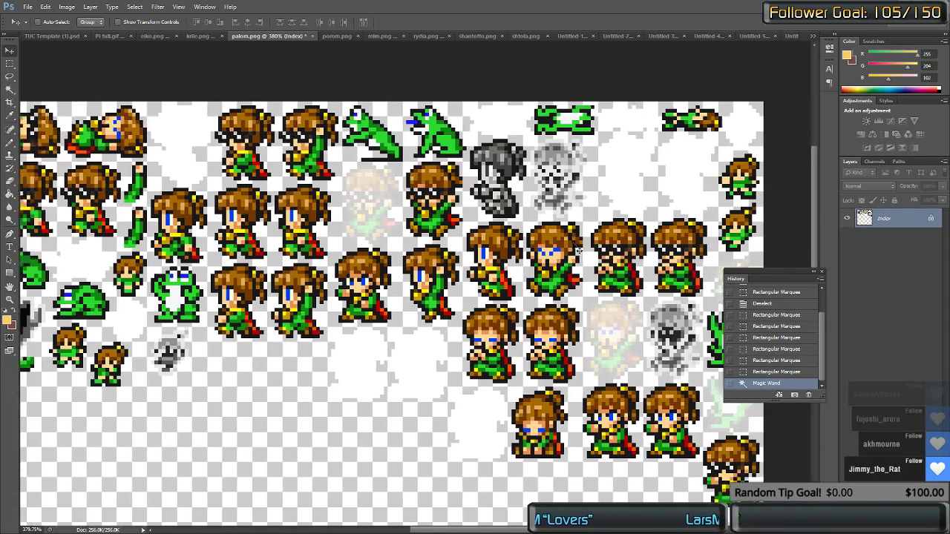
pyautogui.hscroll(-4, 523, 274)
pyautogui.hscroll(-8, 522, 274)
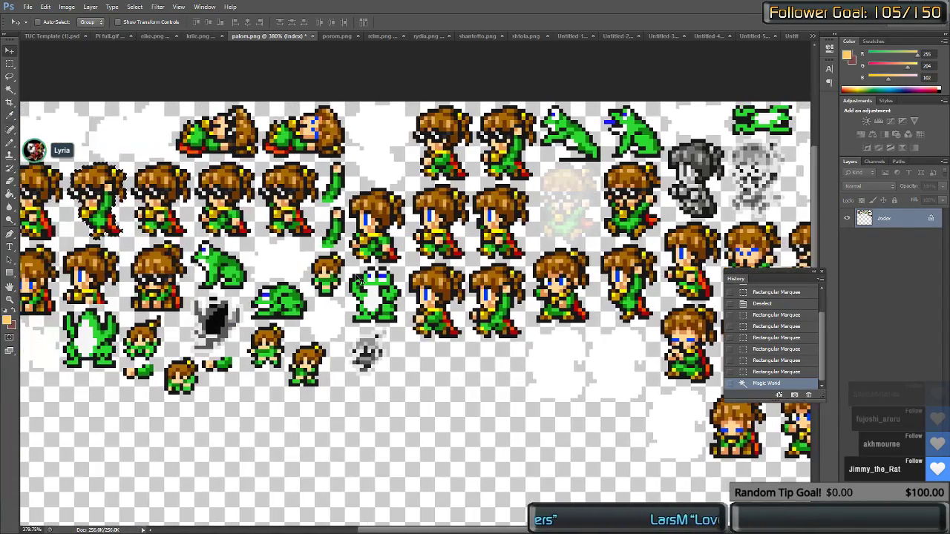
pyautogui.hscroll(2, 358, 279)
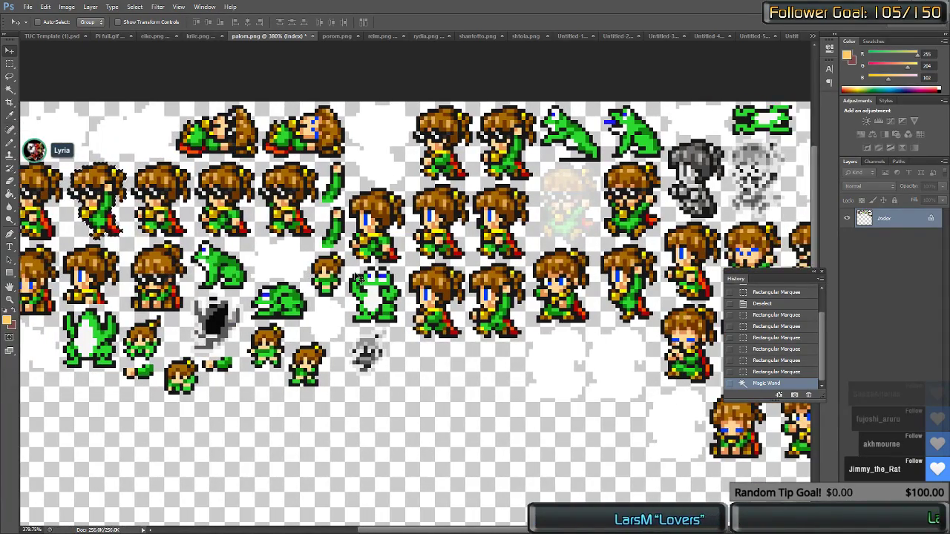
pyautogui.hscroll(5, 358, 279)
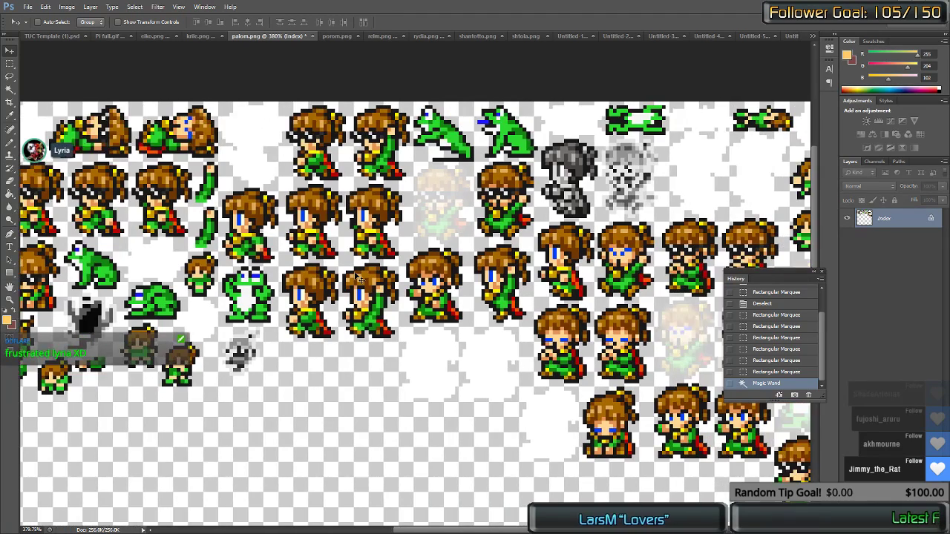
pyautogui.hscroll(6, 360, 280)
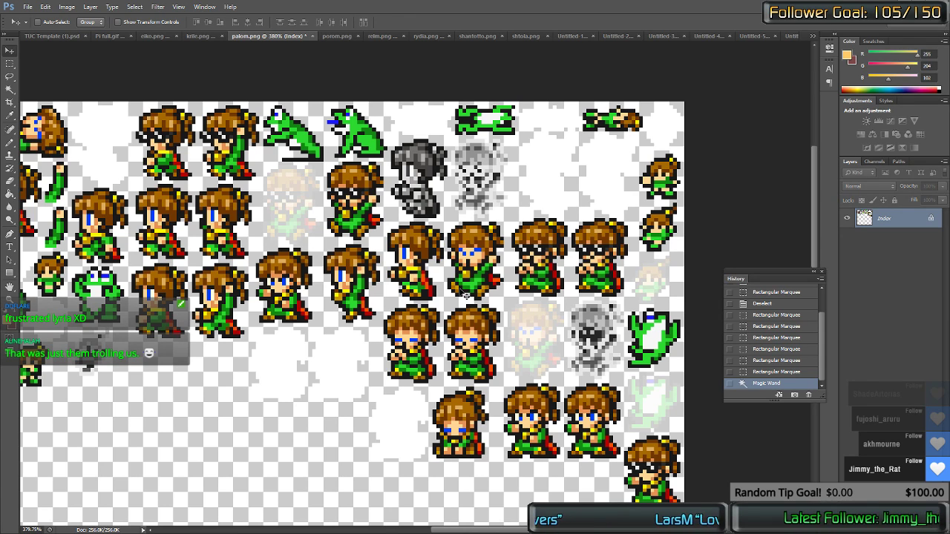
pyautogui.press('m')
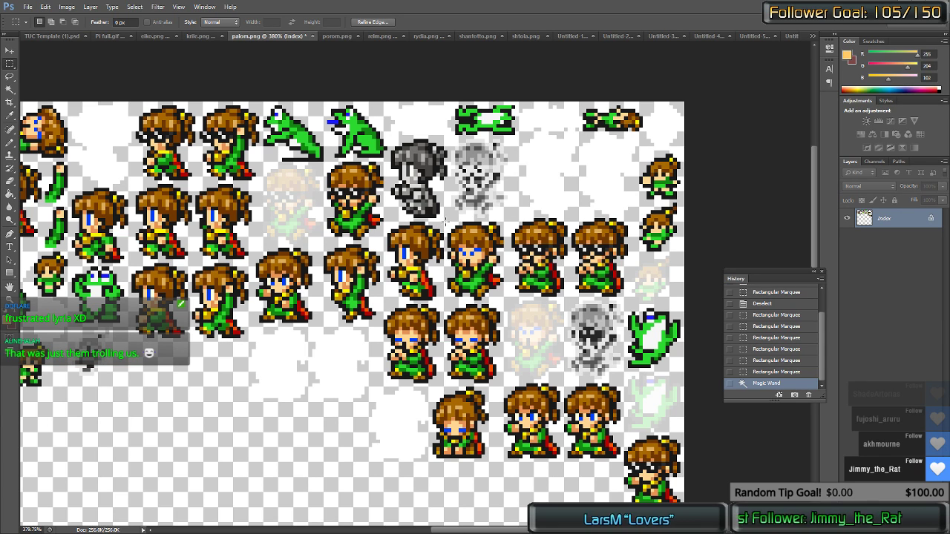
pyautogui.moveTo(443, 218); pyautogui.dragTo(503, 300)
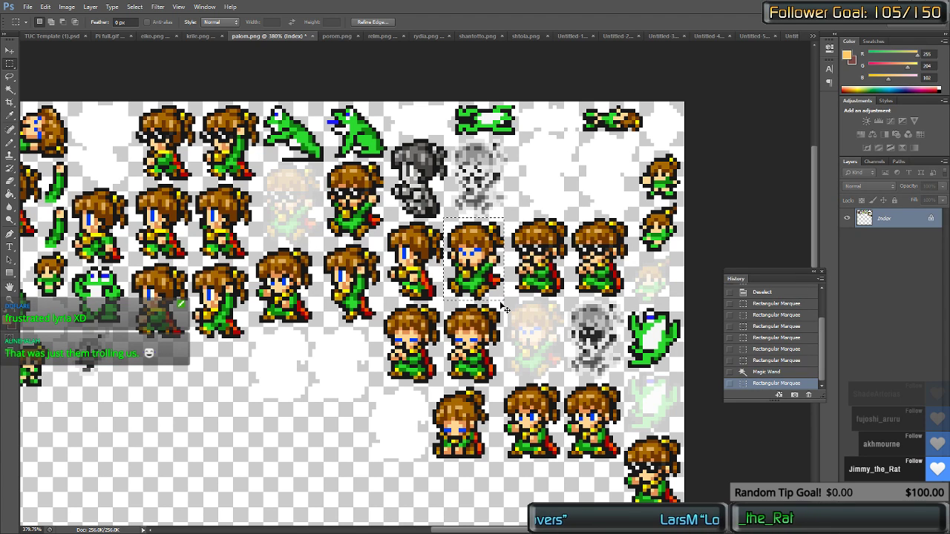
# Step: Create a new document at the copied sprite's size and paste the arms-raised palom sprite into it
pyautogui.hotkey('ctrl', 'n')
pyautogui.press('Return')
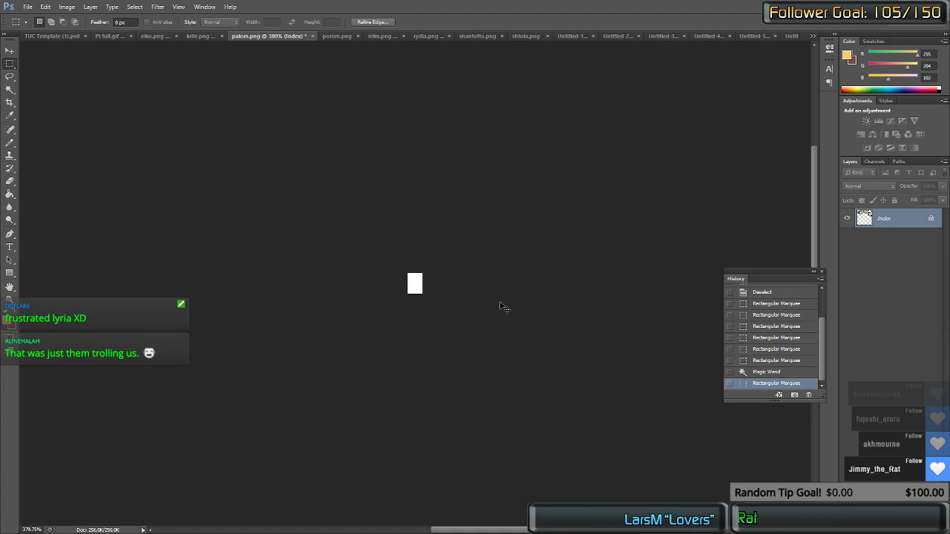
pyautogui.hotkey('ctrl', 'v')
# Step: Back in palom.png, clear the old selection and marquee the side-facing sprite directly above the standing green frog
pyautogui.hotkey('ctrl', 'Tab')
pyautogui.hotkey('ctrl', 'Tab')
pyautogui.hotkey('ctrl', 'Tab')
pyautogui.hotkey('ctrl', 'Tab')
pyautogui.hotkey('ctrl', 'Tab')
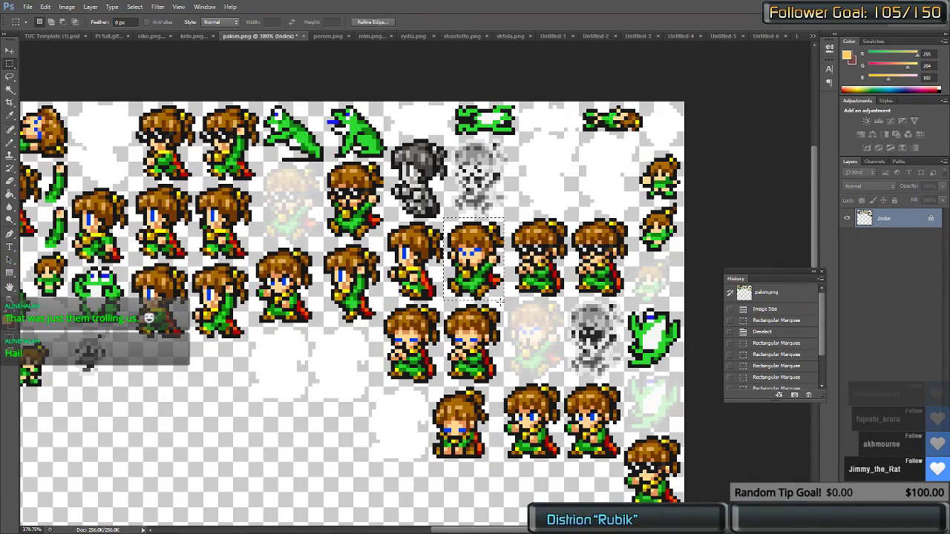
pyautogui.hotkey('ctrl', 'd')
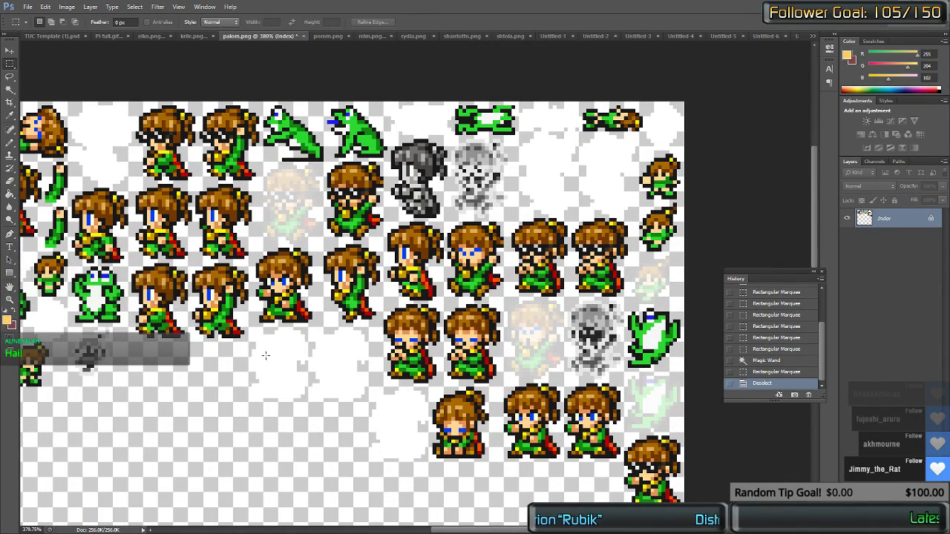
pyautogui.scroll(2, 183, 344)
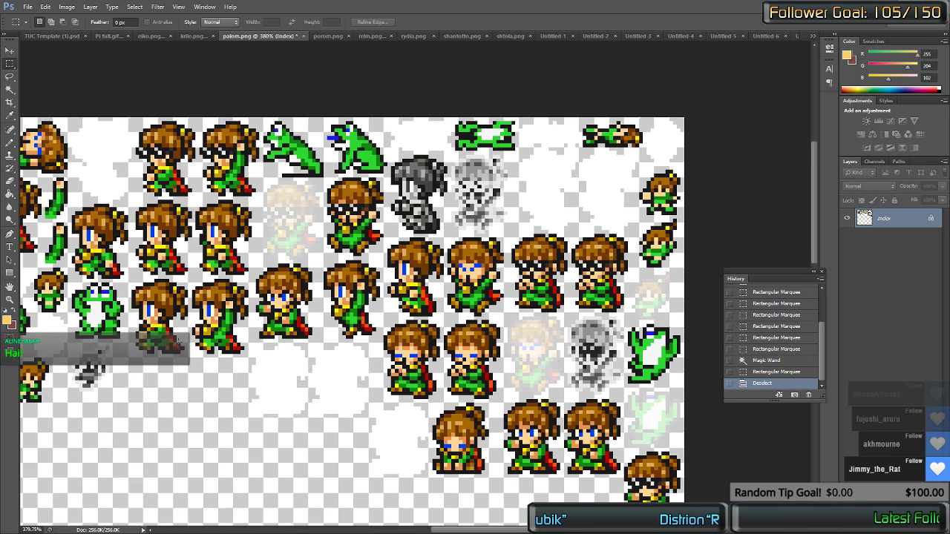
pyautogui.hscroll(-3, 182, 345)
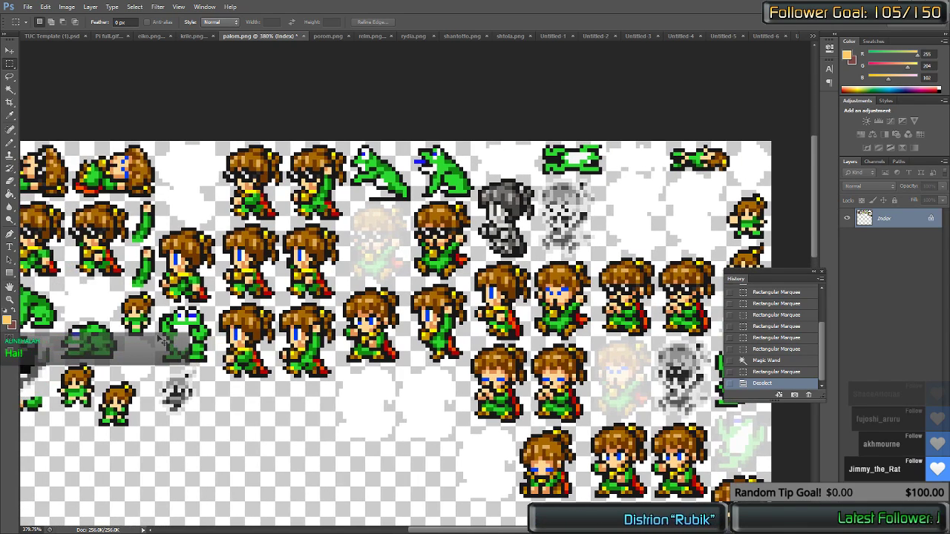
pyautogui.hscroll(-1, 161, 338)
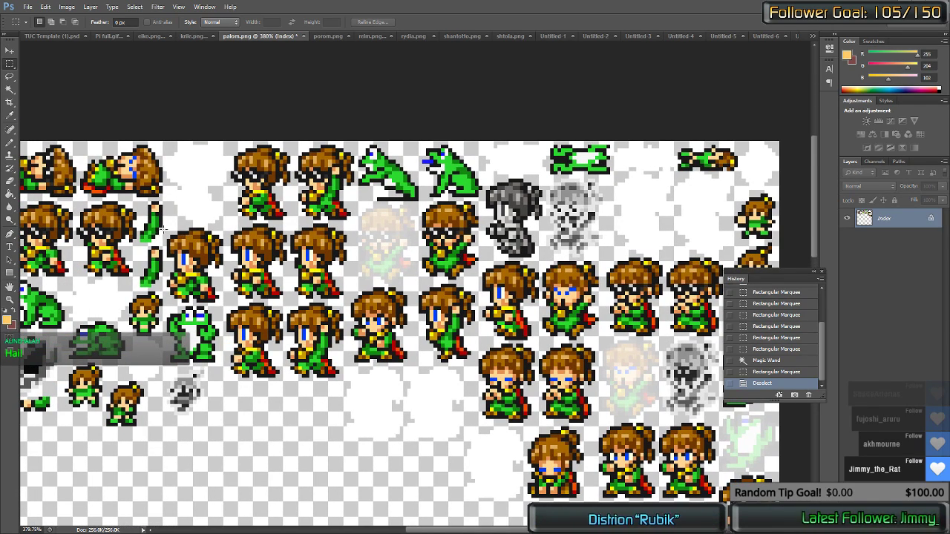
pyautogui.moveTo(222, 302); pyautogui.dragTo(171, 223)
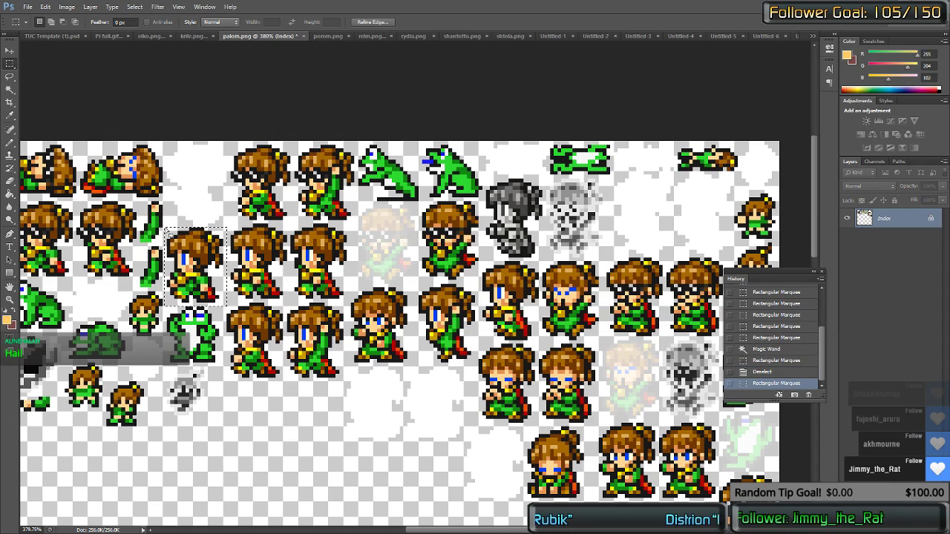
# Step: Paste the side-facing palom sprite into the new Untitled-7 document as a second sprite layer
pyautogui.hotkey('ctrl', 'shift', 'Tab')
pyautogui.hotkey('ctrl', 'shift', 'Tab')
pyautogui.hotkey('ctrl', 'shift', 'Tab')
pyautogui.hotkey('ctrl', 'shift', 'Tab')
pyautogui.hotkey('ctrl', 'shift', 'Tab')
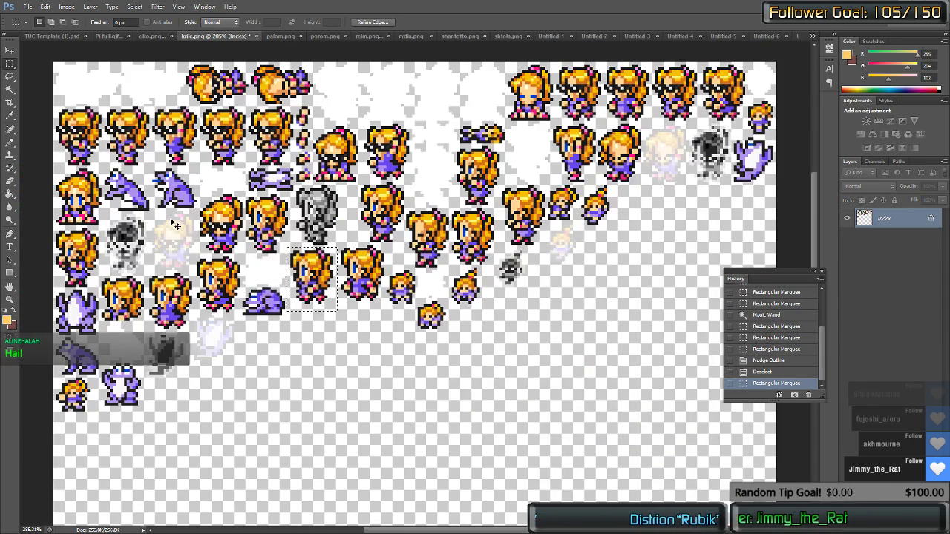
pyautogui.hotkey('ctrl', 'v')
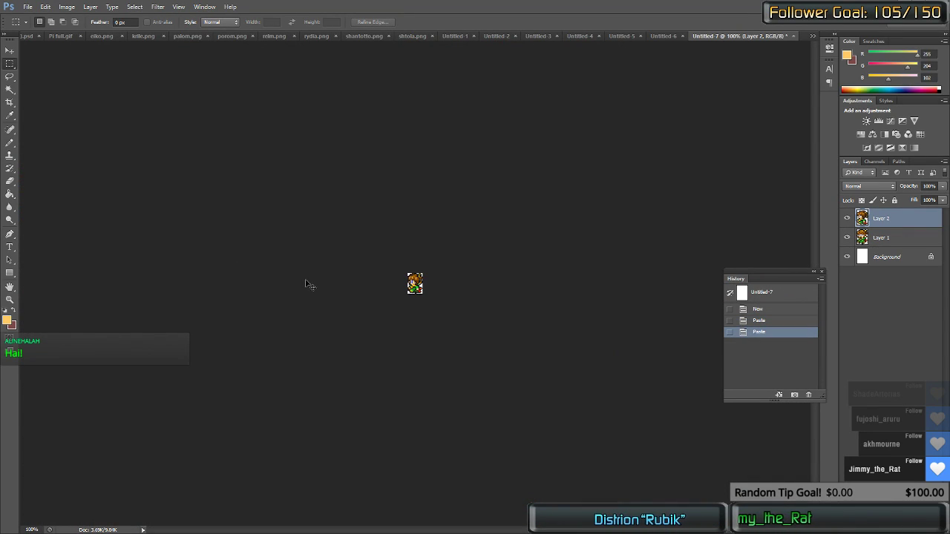
# Step: Enlarge the new document's canvas to 6.217 inches wide and increase its height as well, keeping the centre anchor
pyautogui.scroll(10, 378, 303)
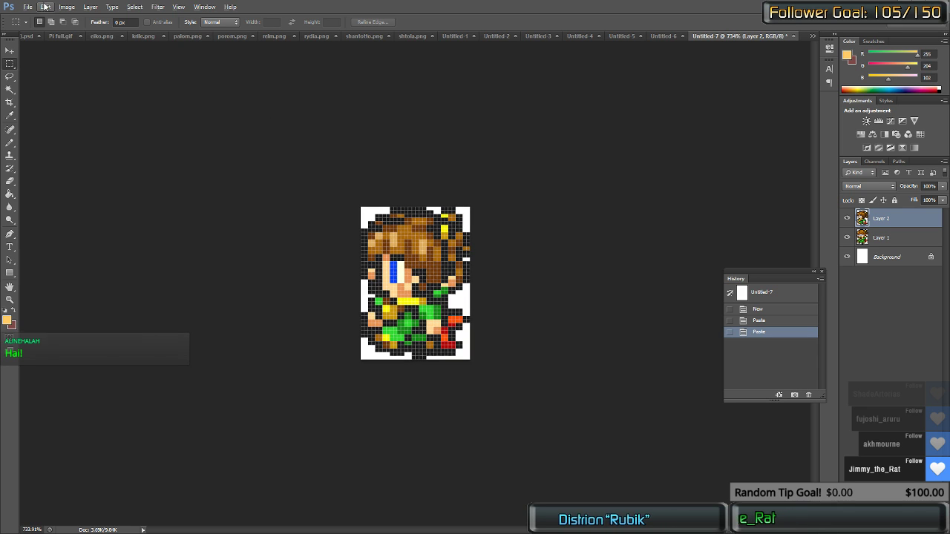
pyautogui.click(67, 7)
pyautogui.click(82, 84)
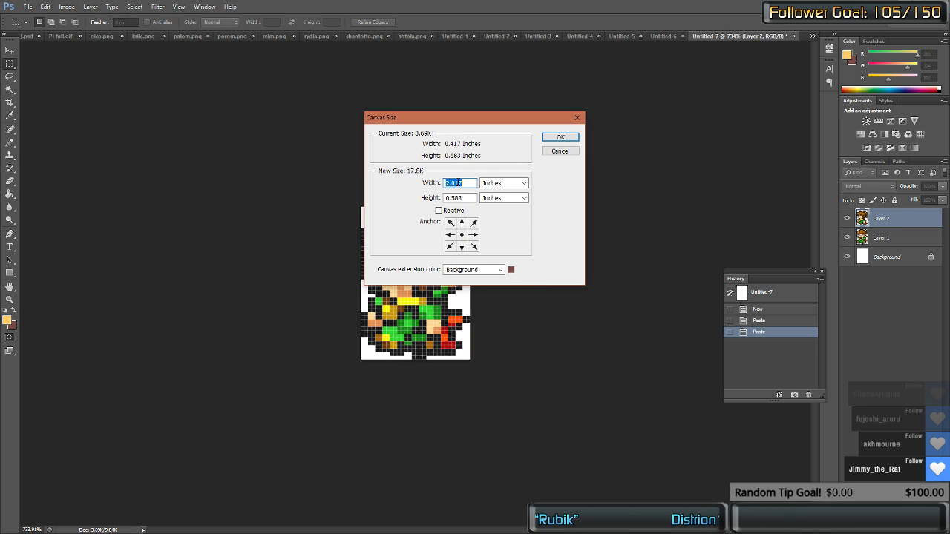
pyautogui.scroll(3, 454, 184)
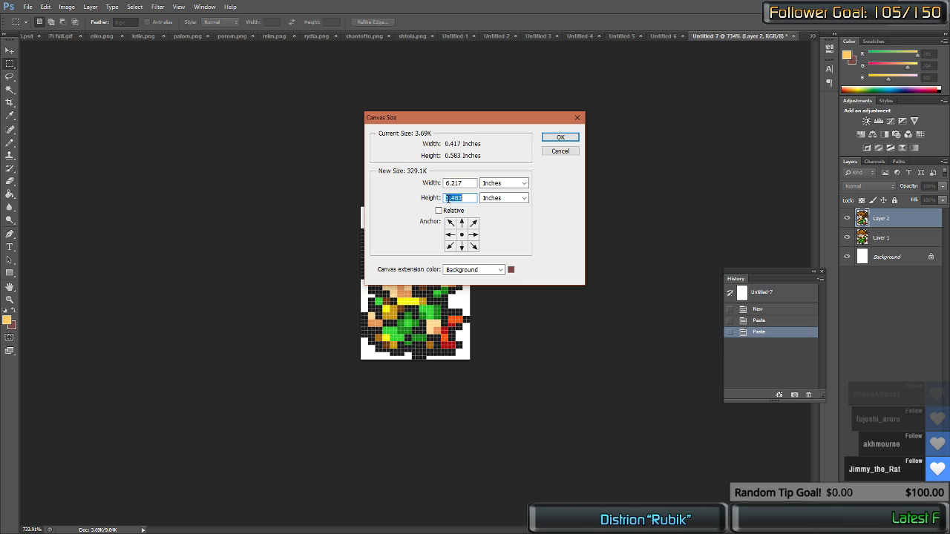
pyautogui.press('Return')
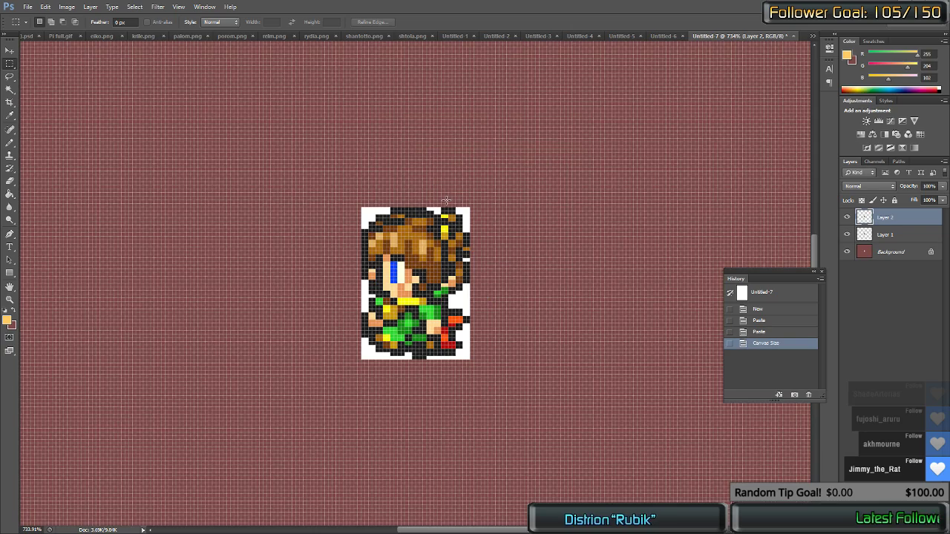
# Step: Hide the background layer and move the side-facing sprite up and right of the arms-raised sprite
pyautogui.click(846, 252)
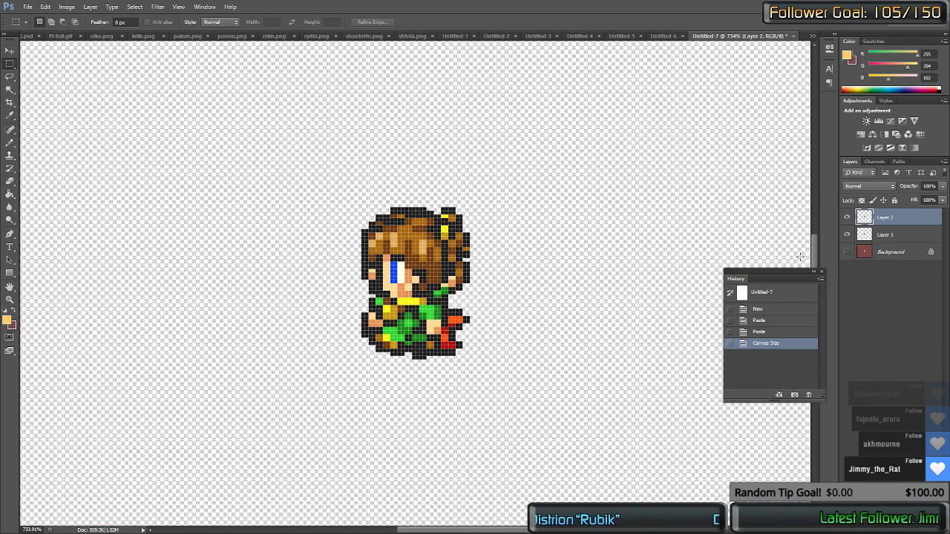
pyautogui.moveTo(423, 267); pyautogui.dragTo(570, 202)
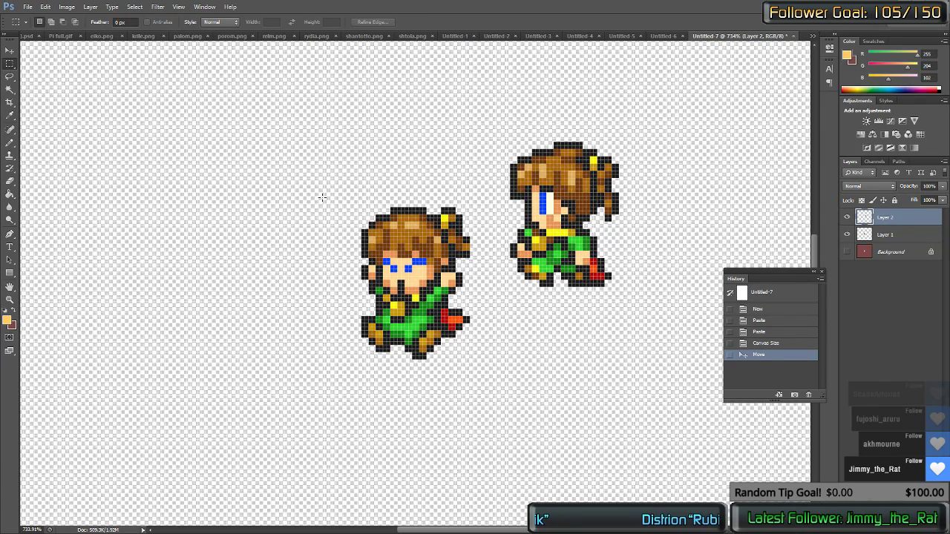
# Step: Copy the arms-raised sprite's head from its own layer onto a new layer and move the copy up and left of it
pyautogui.moveTo(317, 178); pyautogui.dragTo(476, 300)
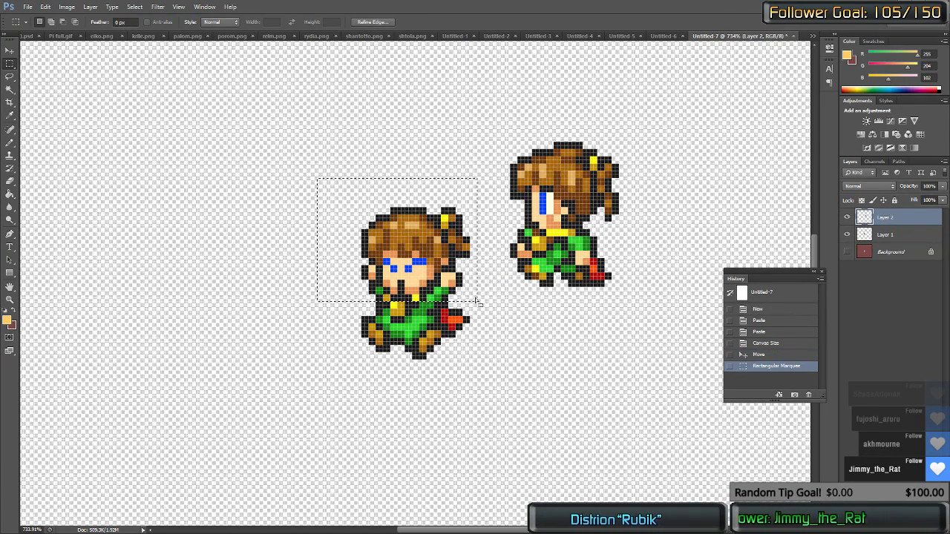
pyautogui.hotkey('ctrl', 'x')
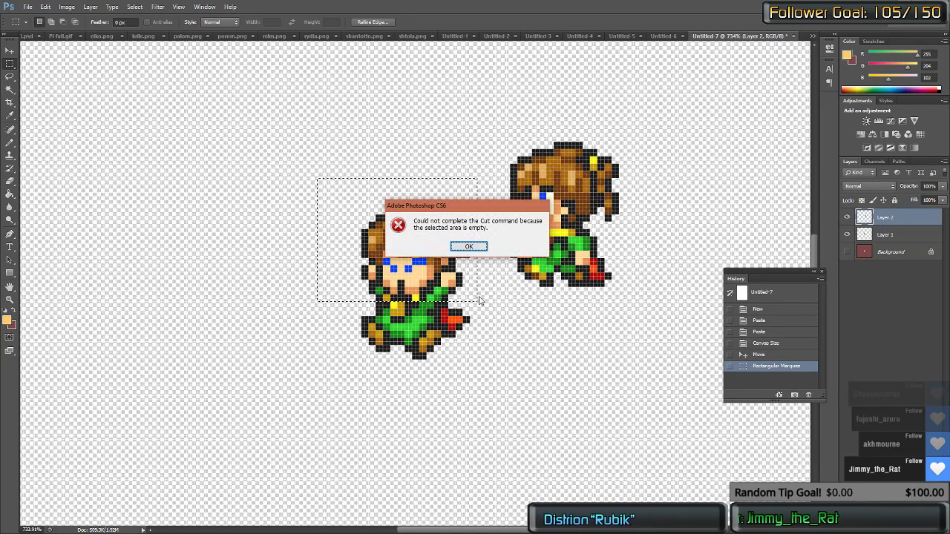
pyautogui.click(476, 246)
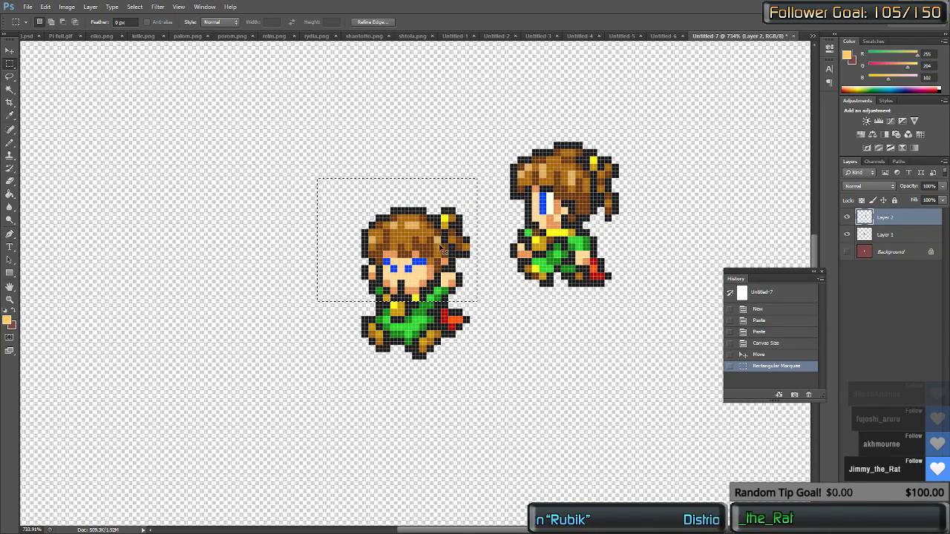
pyautogui.keyDown('ctrl'); pyautogui.click(364, 187); pyautogui.keyUp('ctrl')
pyautogui.press('Return')
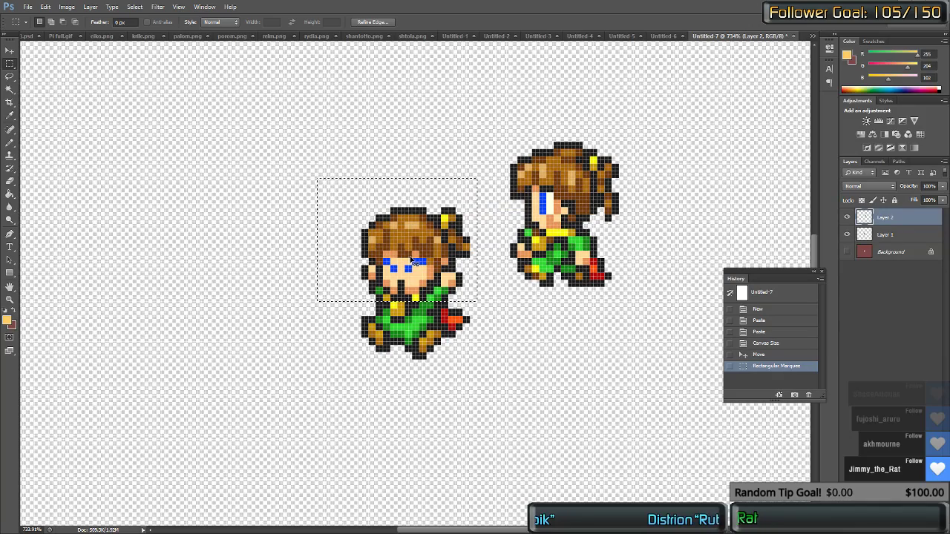
pyautogui.hotkey('ctrl', 'c')
pyautogui.hotkey('ctrl', 'v')
pyautogui.moveTo(411, 260); pyautogui.dragTo(354, 143)
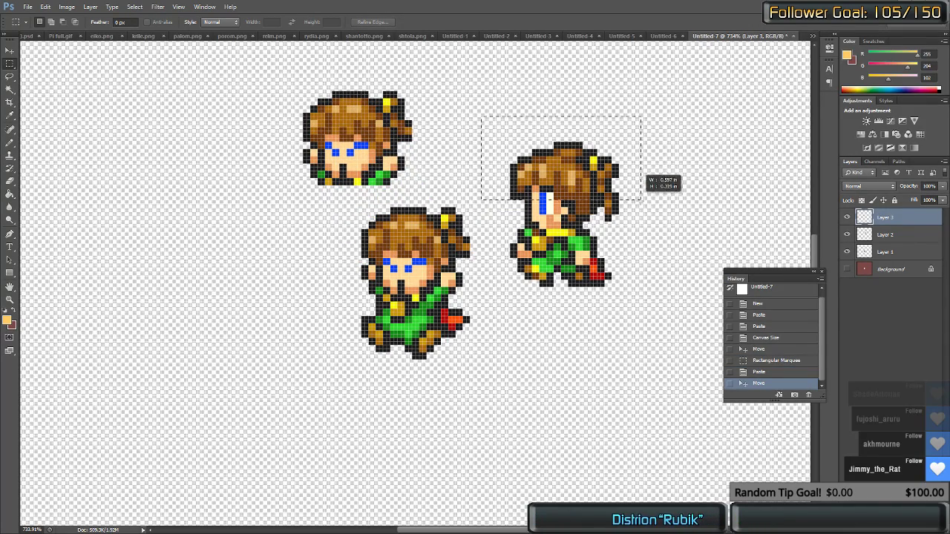
# Step: Marquee the side-facing sprite's head and try to clear it
pyautogui.moveTo(641, 199); pyautogui.dragTo(652, 232)
pyautogui.press('Delete')
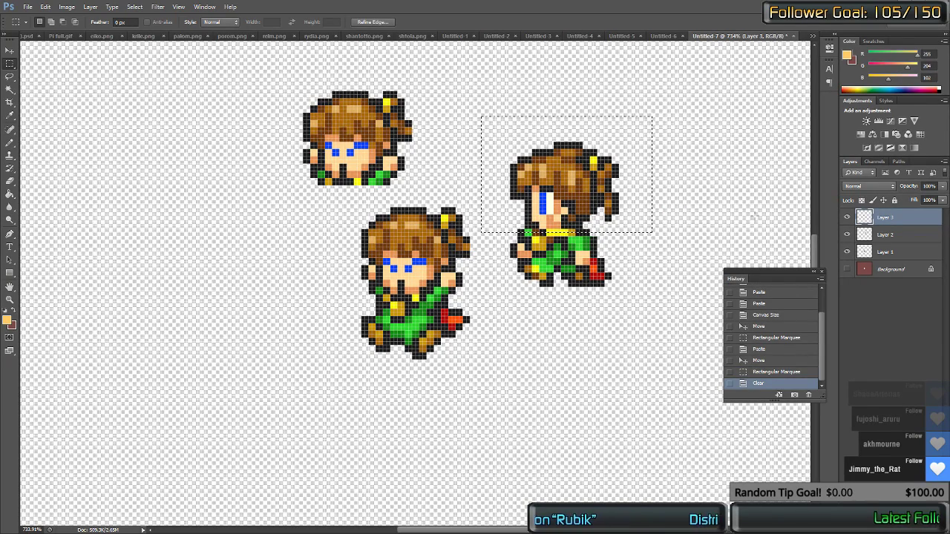
# Step: Return to the palom.png sprite sheet
pyautogui.click(186, 36)
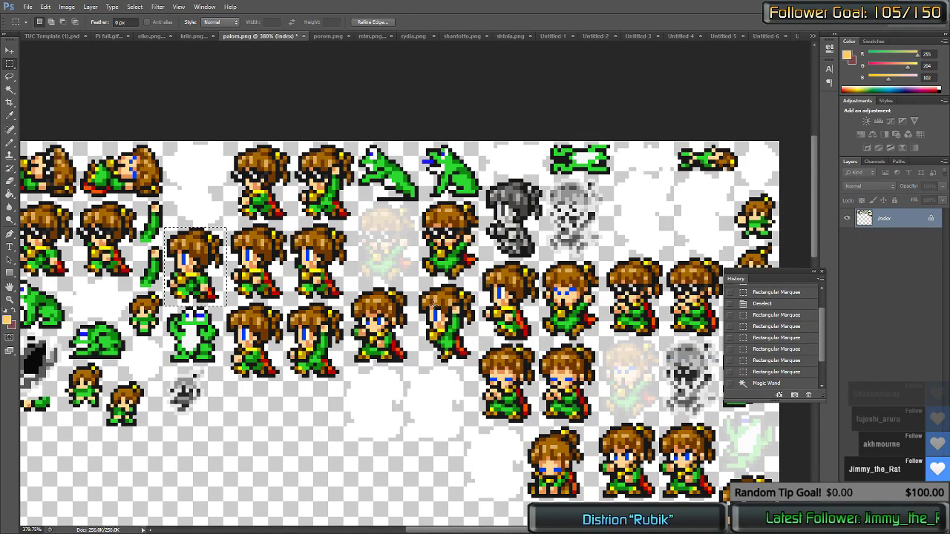
# Step: Marquee-select and copy the green-clad raised-arm sprite in palom.png, in the pair next to the standing frog
pyautogui.scroll(2, 434, 305)
pyautogui.scroll(-1, 302, 349)
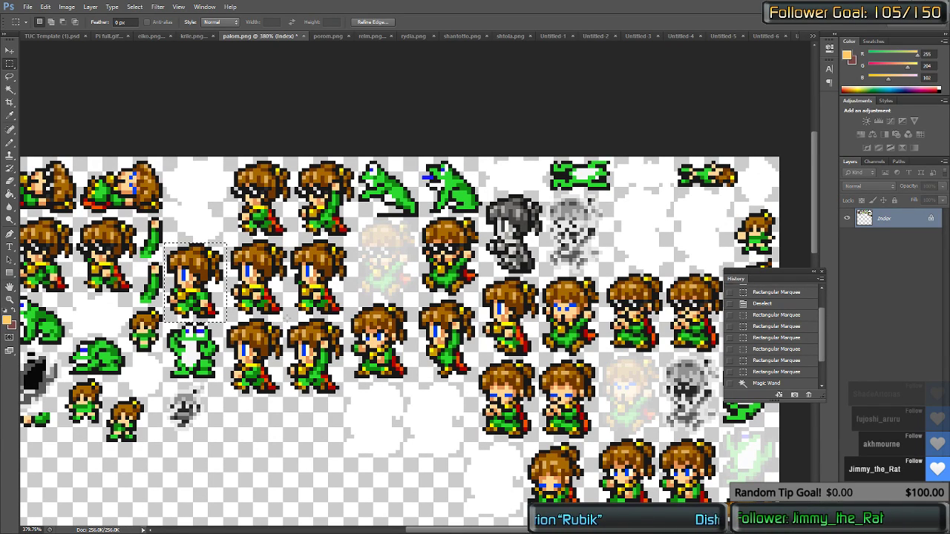
pyautogui.moveTo(284, 320); pyautogui.dragTo(347, 400)
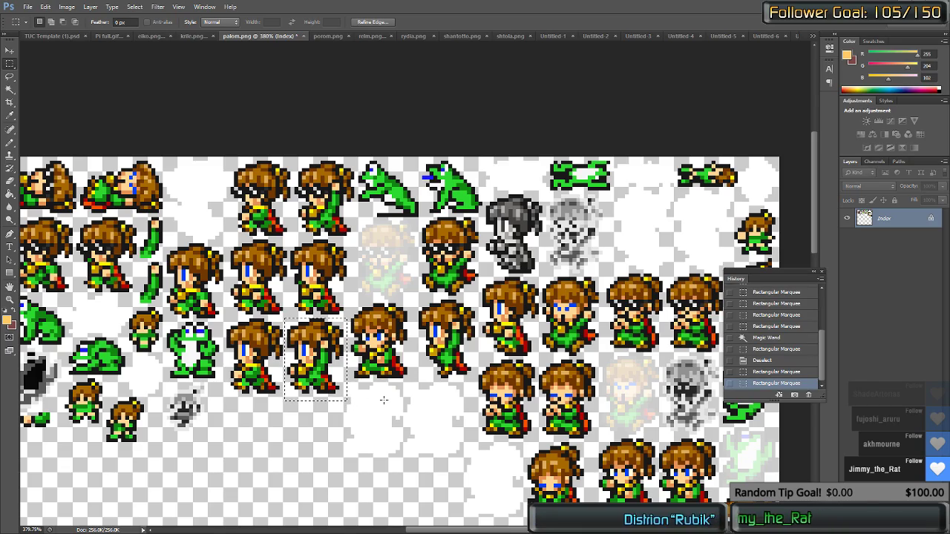
# Step: Switch to Untitled-7, paste the copied sprite as a new layer and place it below the other side-facing sprite
pyautogui.hotkey('ctrl', 'Tab')
pyautogui.hotkey('ctrl', 'Tab')
pyautogui.hotkey('ctrl', 'Tab')
pyautogui.hotkey('ctrl', 'Tab')
pyautogui.hotkey('ctrl', 'Tab')
pyautogui.hotkey('ctrl', 'Tab')
pyautogui.hotkey('ctrl', 'Tab')
pyautogui.hotkey('ctrl', 'Tab')
pyautogui.hotkey('ctrl', 'Tab')
pyautogui.hotkey('ctrl', 'Tab')
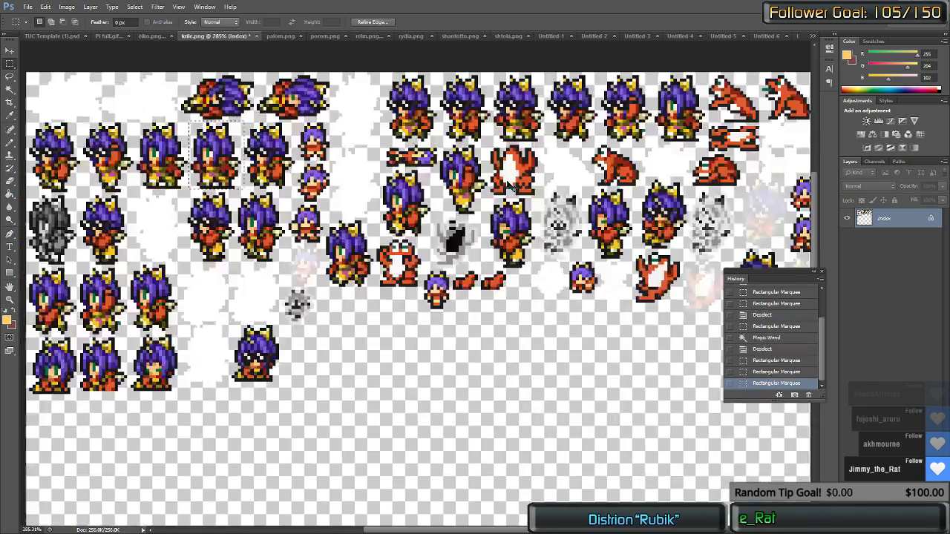
pyautogui.hotkey('ctrl', 'Tab')
pyautogui.hotkey('ctrl', 'Tab')
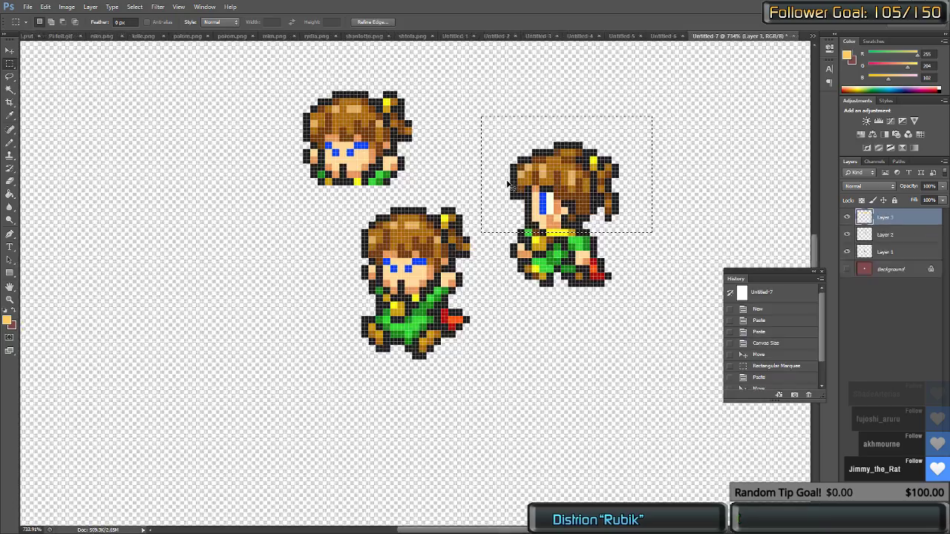
pyautogui.press('Delete')
pyautogui.hotkey('ctrl', 'v')
pyautogui.moveTo(521, 232); pyautogui.dragTo(518, 424)
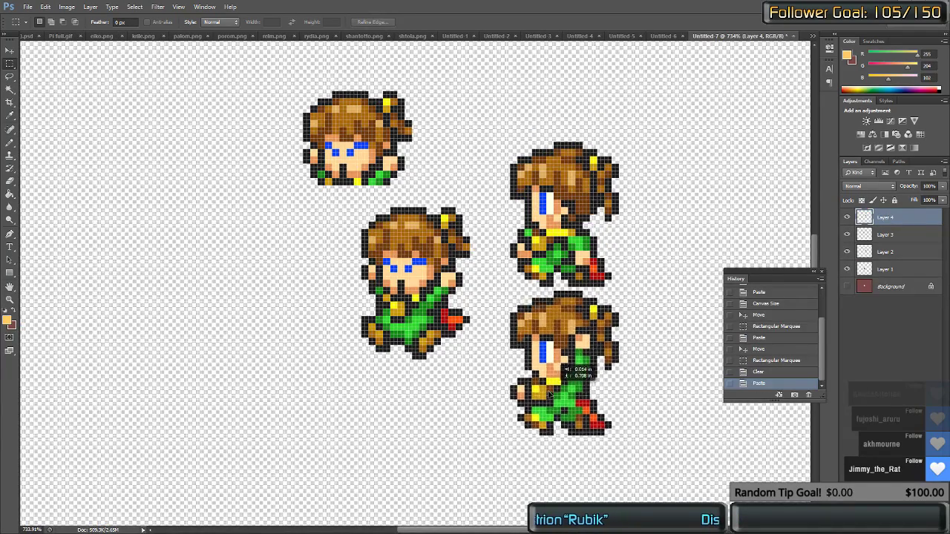
# Step: Hide Layer 2 and Layer 1, then move the pasted raised-arm sprite up into the cleared space
pyautogui.click(849, 234)
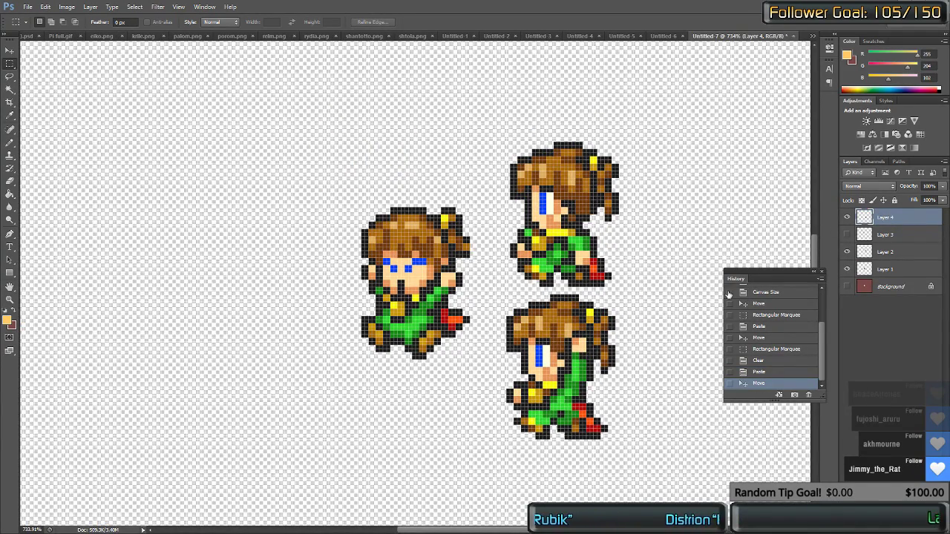
pyautogui.click(846, 235)
pyautogui.click(848, 253)
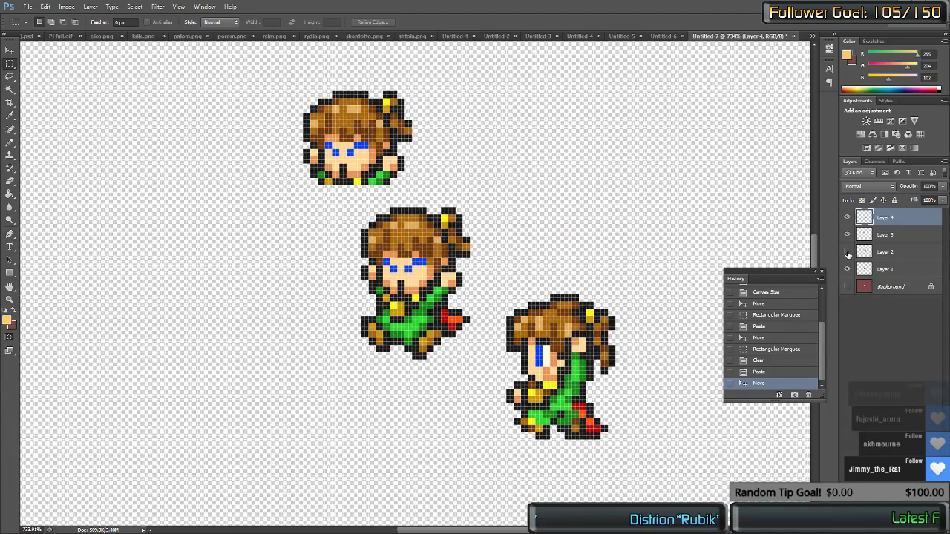
pyautogui.click(848, 269)
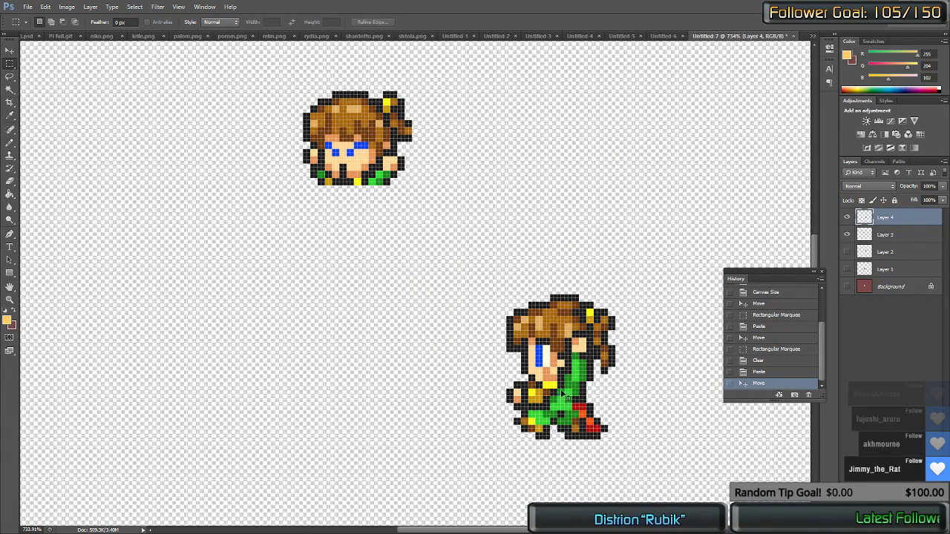
pyautogui.moveTo(564, 397); pyautogui.dragTo(546, 274)
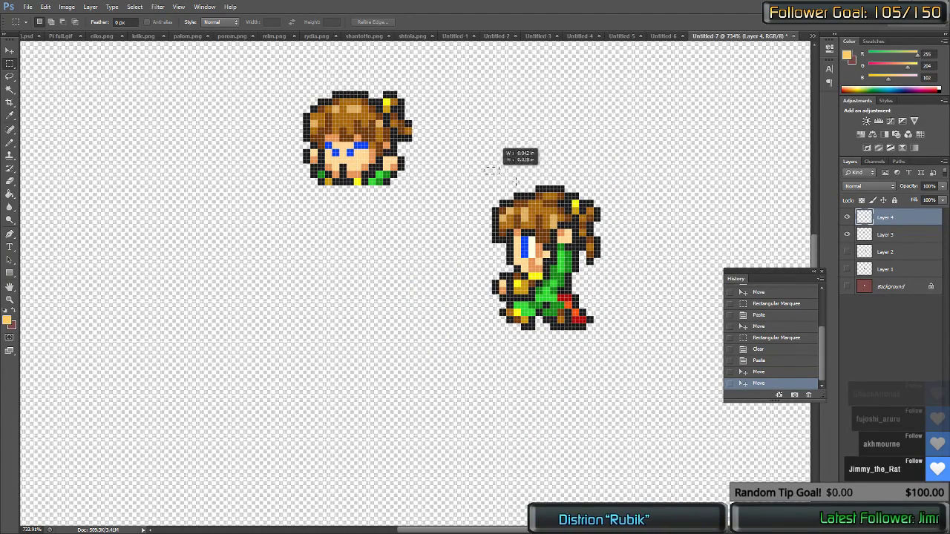
# Step: Erase the head and the protruding front hand from the pasted sprite on Layer 4, leaving only the body
pyautogui.moveTo(485, 167); pyautogui.dragTo(663, 272)
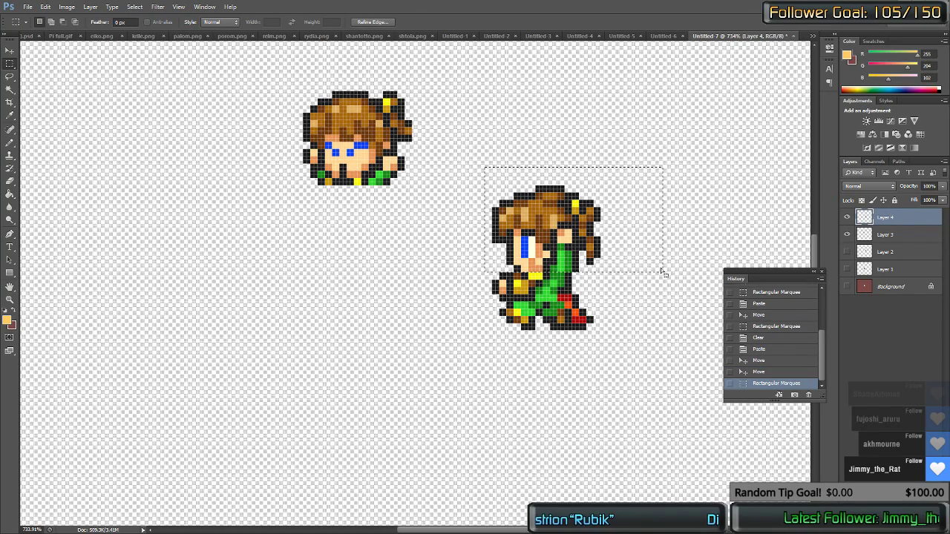
pyautogui.press('Delete')
pyautogui.hotkey('ctrl', 'd')
pyautogui.moveTo(484, 266); pyautogui.dragTo(509, 302)
pyautogui.press('Delete')
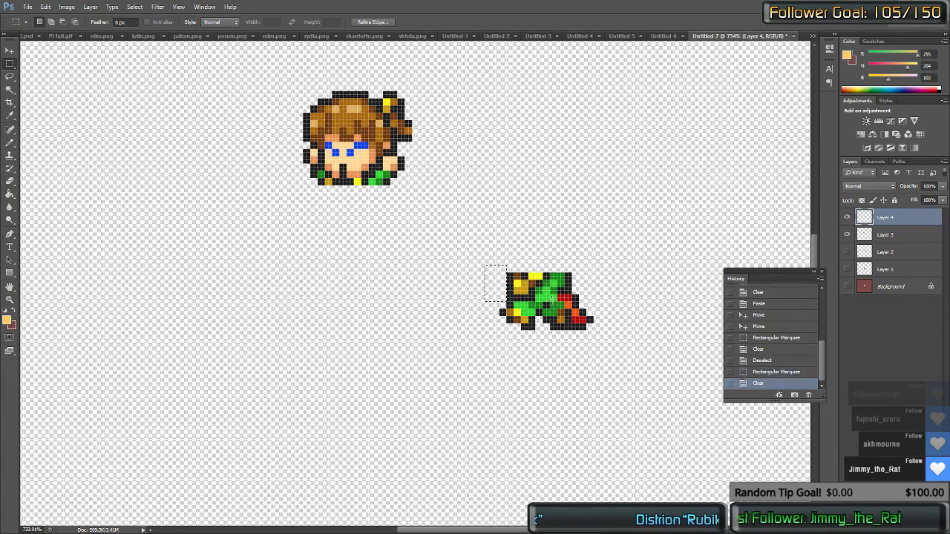
pyautogui.hotkey('ctrl', 'd')
# Step: Move the front-facing head on Layer 3 onto the headless body and nudge it left into alignment
pyautogui.press('v')
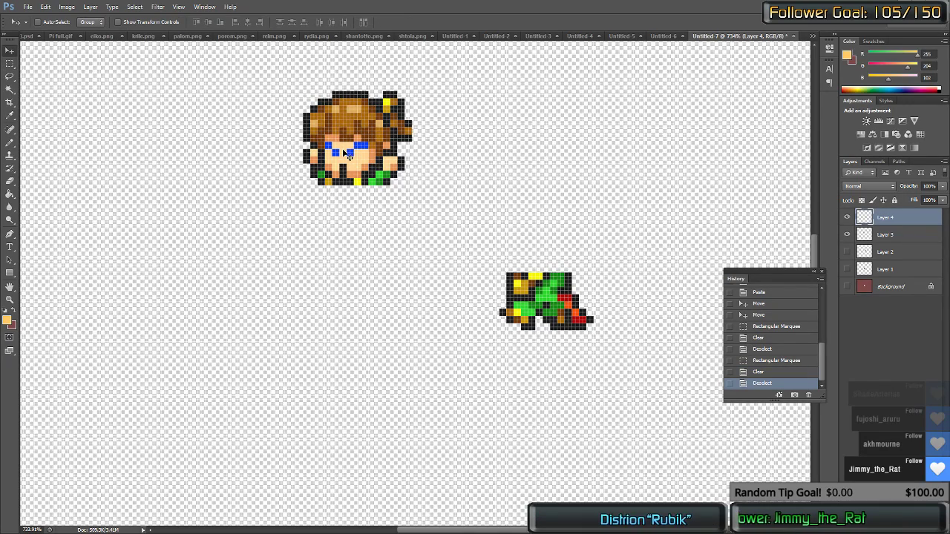
pyautogui.moveTo(341, 147); pyautogui.dragTo(536, 239)
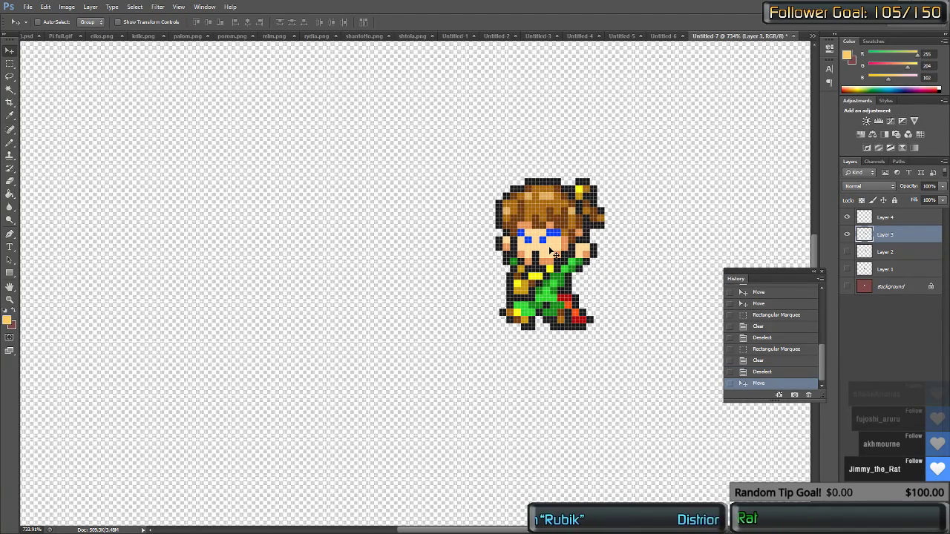
pyautogui.press('Left')
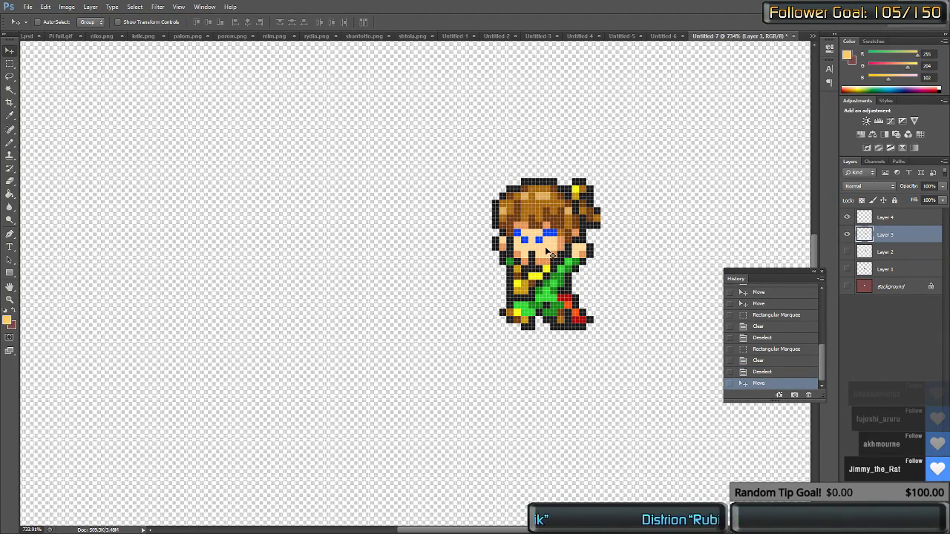
# Step: Copy the combined head-and-body sprite into TUC Template (1).psd and place it in the blue panel
pyautogui.press('m')
pyautogui.moveTo(437, 145); pyautogui.dragTo(652, 382)
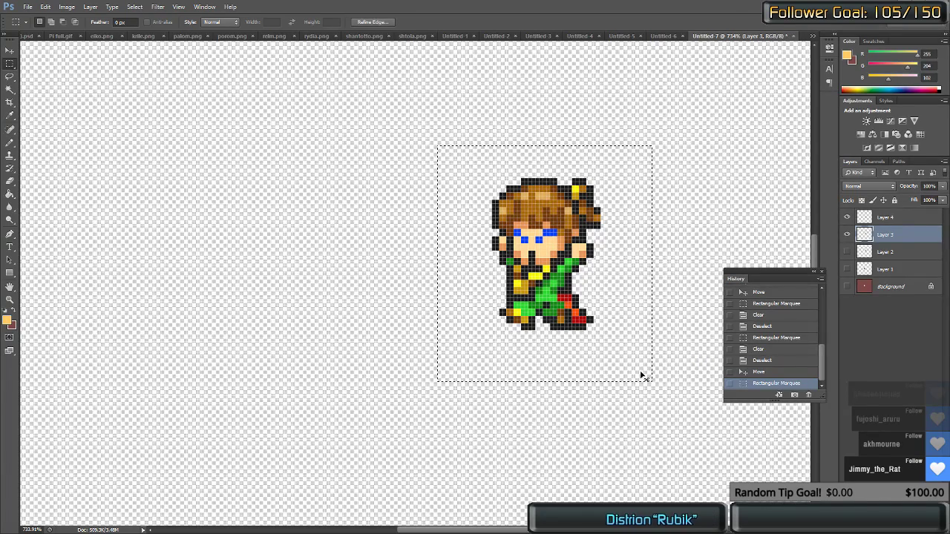
pyautogui.hotkey('ctrl', 'Tab')
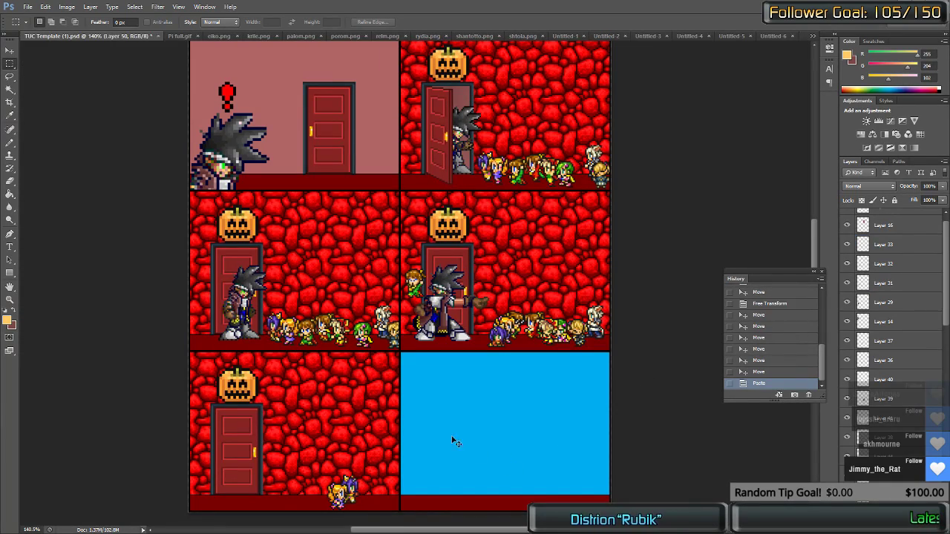
pyautogui.moveTo(419, 314); pyautogui.dragTo(452, 488)
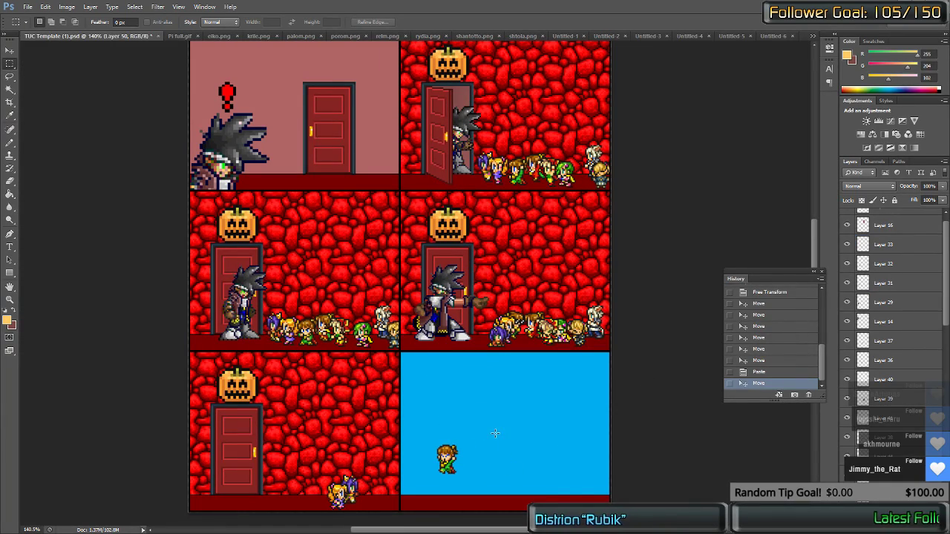
pyautogui.rightClick(465, 455)
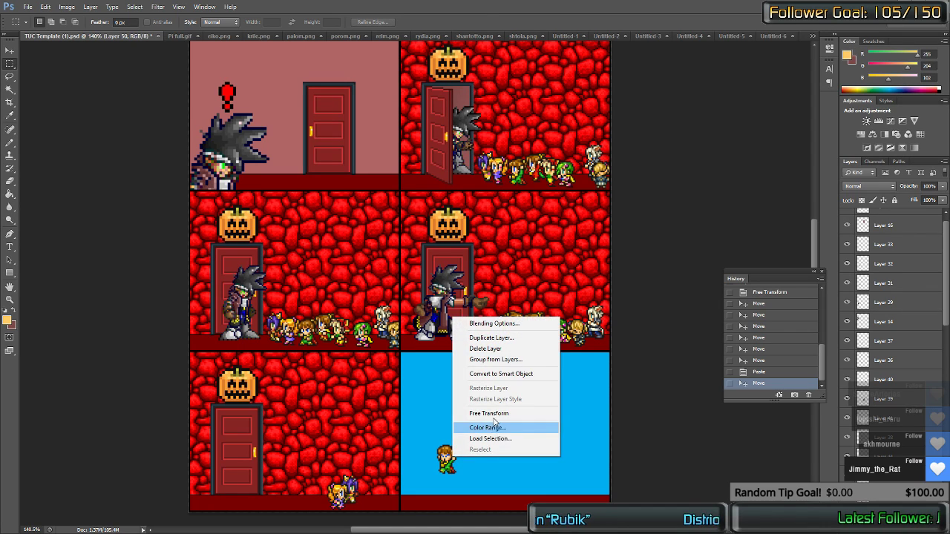
pyautogui.press('Escape')
pyautogui.rightClick(449, 457)
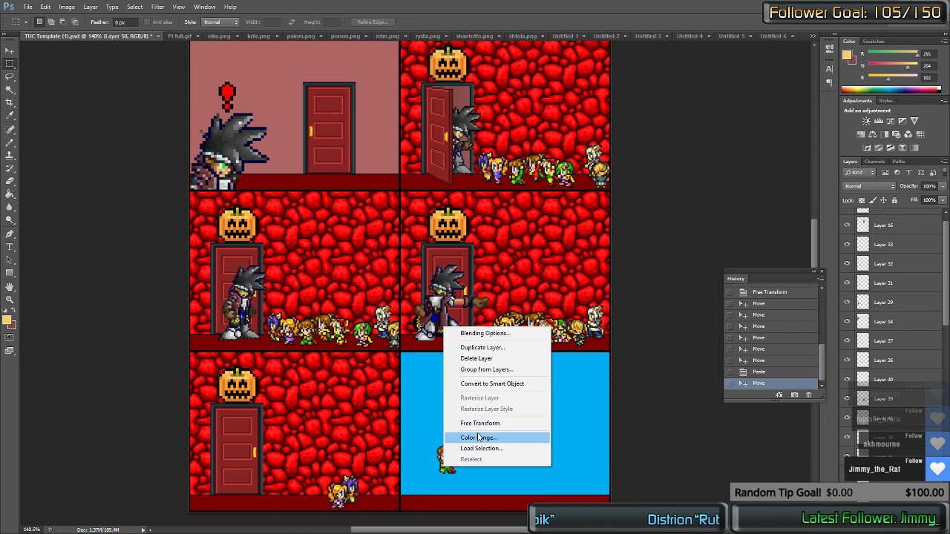
pyautogui.press('Escape')
# Step: Flip the pasted sprite horizontally and move it beside the purple-haired sprite in the panel with the closed door
pyautogui.hotkey('ctrl', 't')
pyautogui.rightClick(450, 456)
pyautogui.click(504, 446)
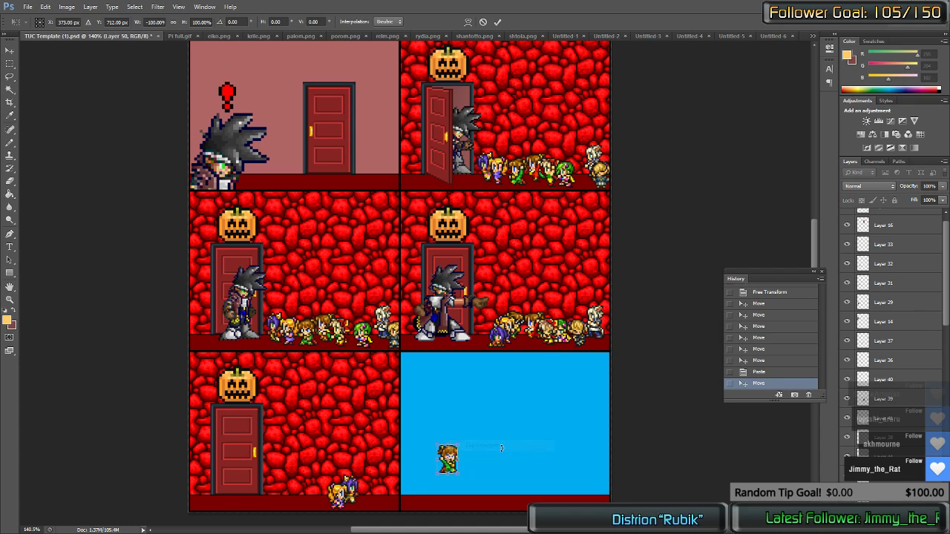
pyautogui.press('Return')
pyautogui.moveTo(445, 462); pyautogui.dragTo(368, 496)
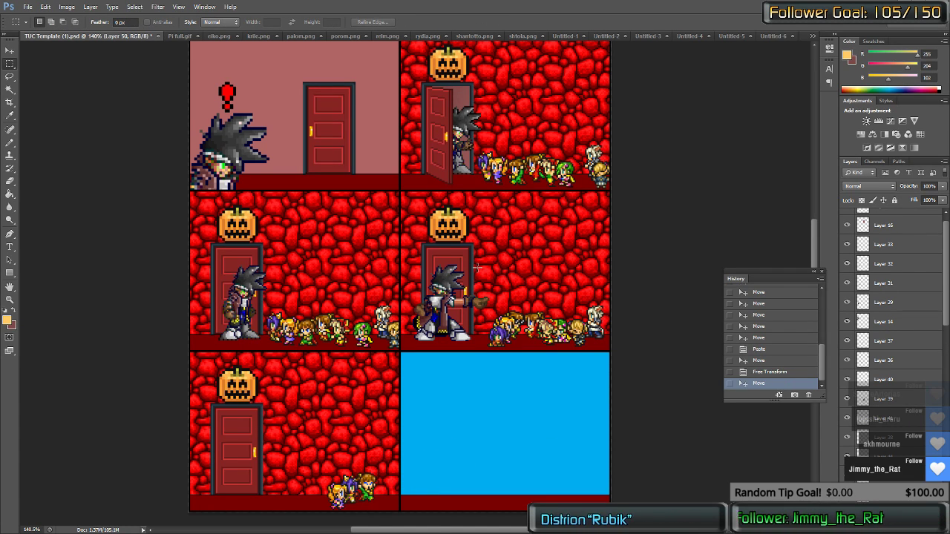
# Step: In porom.png, marquee-select the red-clad sprite beside the raised-arm pose above the faded frog, trimming the selection to exclude its neighbours
pyautogui.click(338, 37)
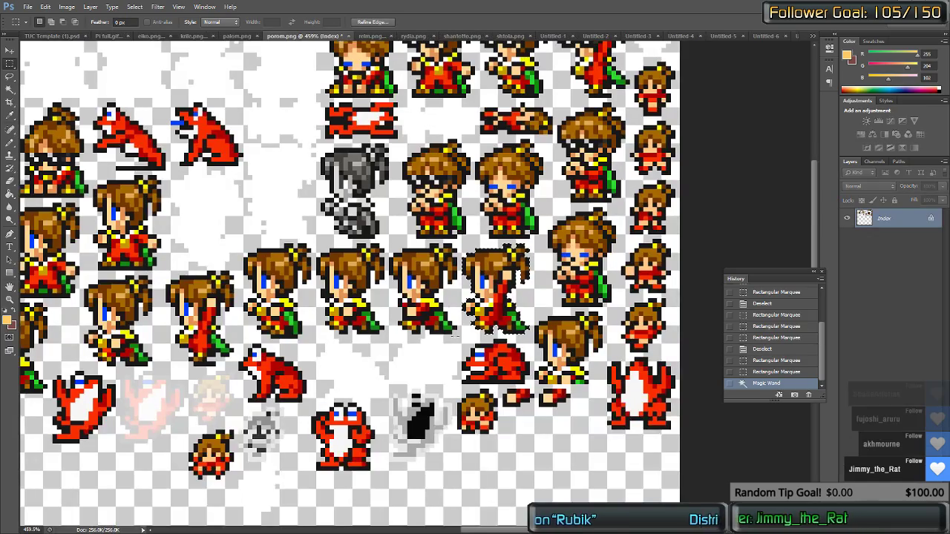
pyautogui.scroll(2, 461, 358)
pyautogui.hscroll(-10, 462, 359)
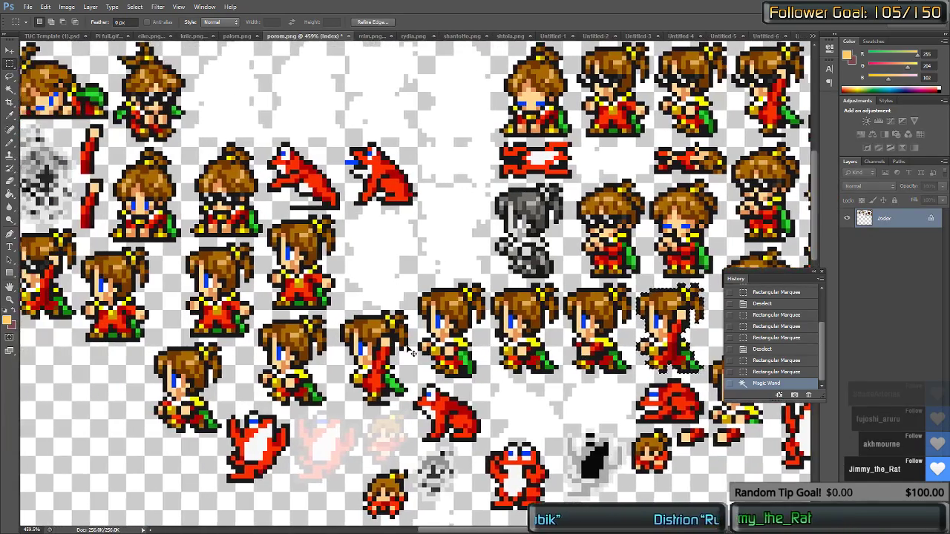
pyautogui.hscroll(-6, 407, 344)
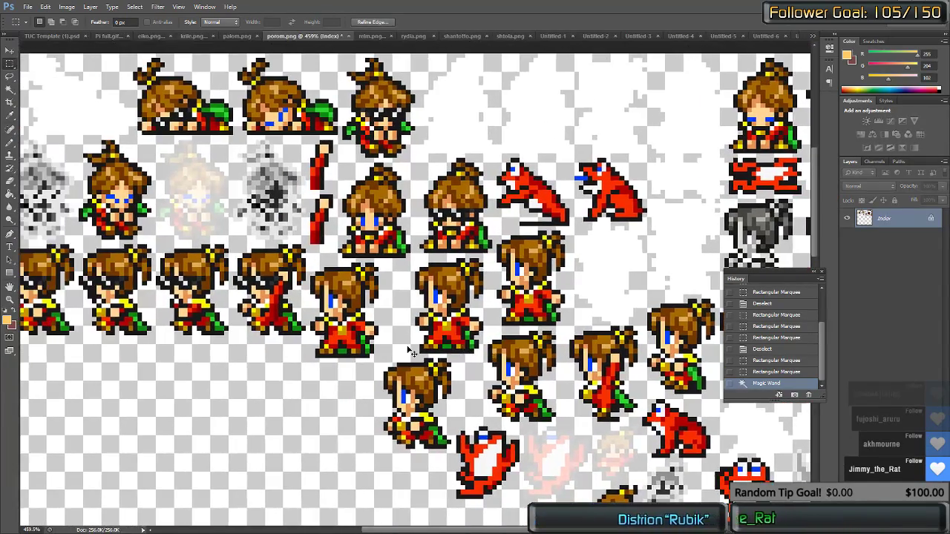
pyautogui.hscroll(12, 412, 352)
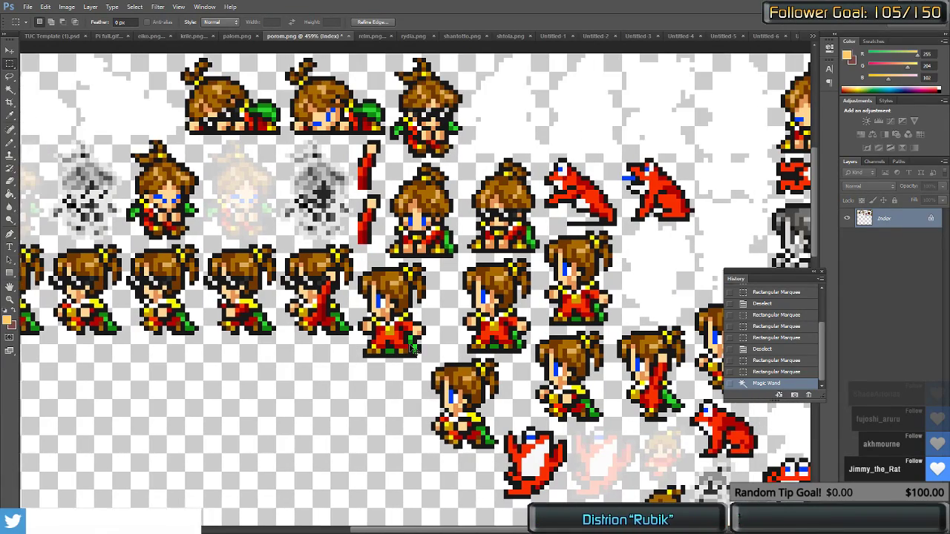
pyautogui.hscroll(2, 429, 334)
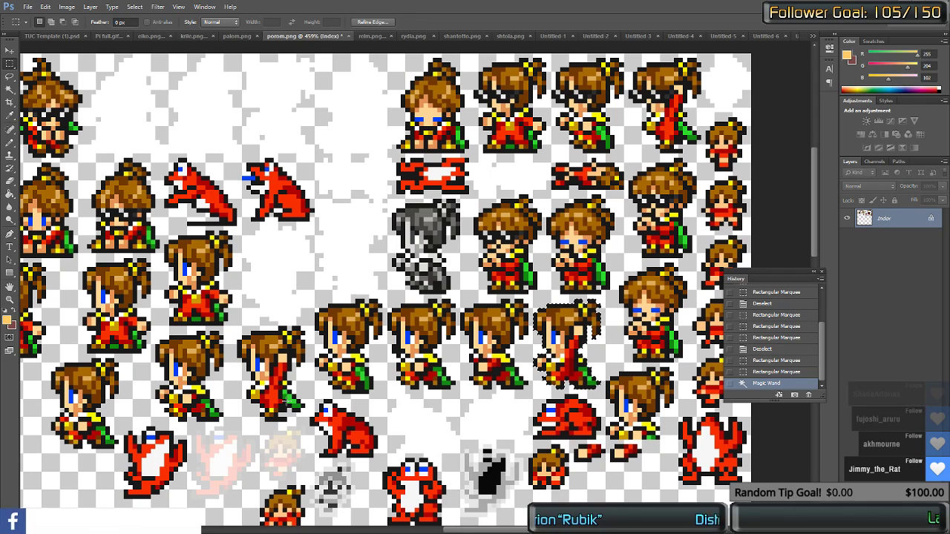
pyautogui.moveTo(227, 425); pyautogui.dragTo(242, 228)
pyautogui.hotkey('ctrl', 'd')
pyautogui.moveTo(185, 391); pyautogui.dragTo(149, 436)
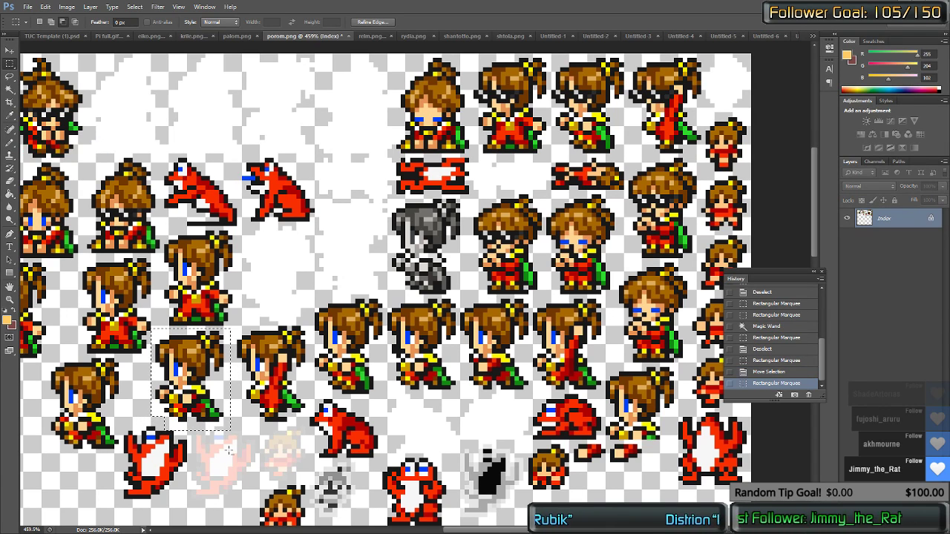
pyautogui.keyDown('alt'); pyautogui.moveTo(229, 449); pyautogui.dragTo(151, 426); pyautogui.keyUp('alt')
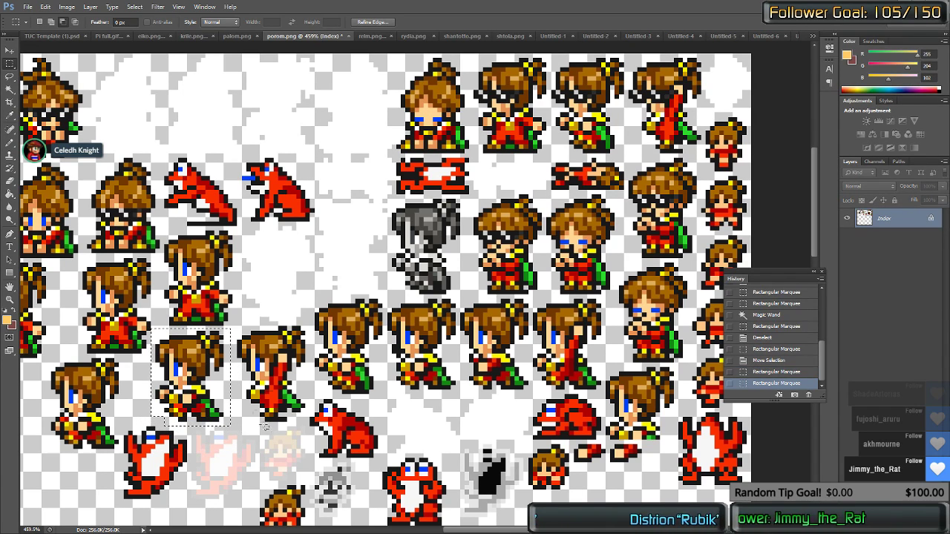
pyautogui.moveTo(225, 308); pyautogui.dragTo(227, 305)
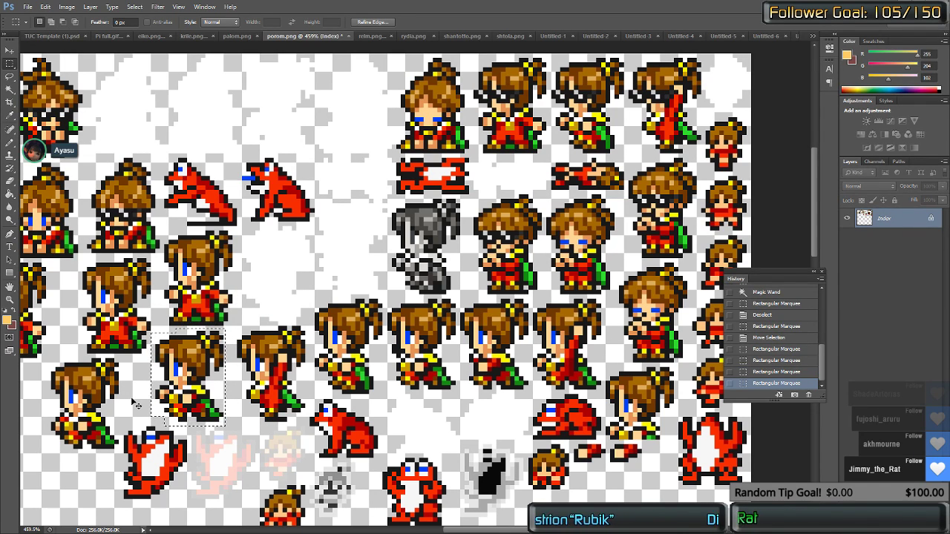
# Step: Try to cut the selected red-clad sprite and paste it into TUC Template (1).psd
pyautogui.hotkey('ctrl', 'x')
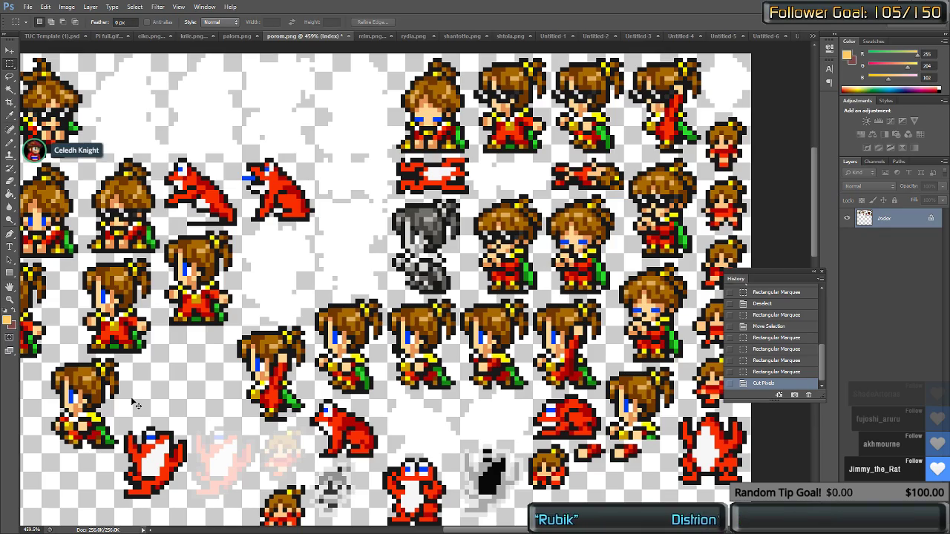
pyautogui.hotkey('ctrl', 'shift', 'Tab')
pyautogui.hotkey('ctrl', 'shift', 'Tab')
pyautogui.hotkey('ctrl', 'shift', 'Tab')
pyautogui.hotkey('ctrl', 'shift', 'Tab')
pyautogui.hotkey('ctrl', 'shift', 'Tab')
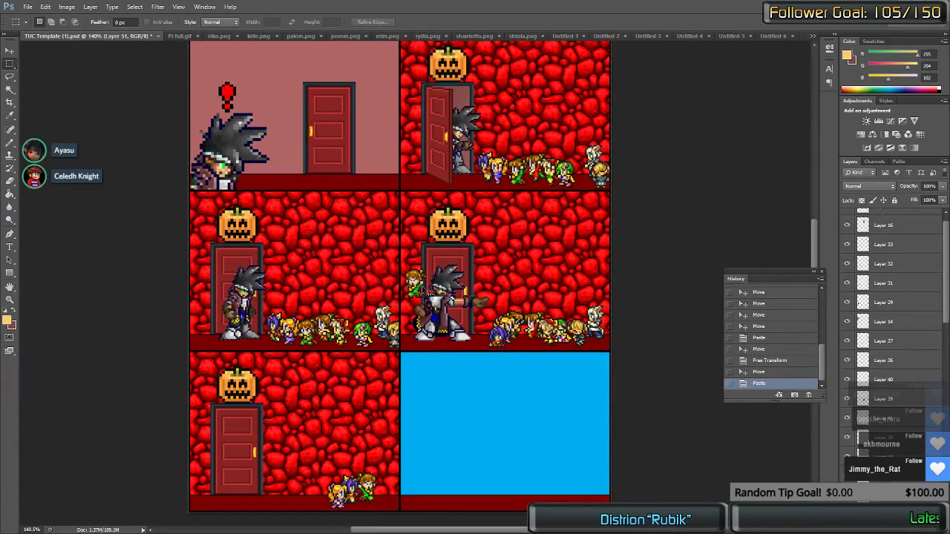
# Step: Return to porom.png, copy the selected red-clad sprite and paste it into TUC Template (1).psd
pyautogui.hotkey('ctrl', 'Tab')
pyautogui.hotkey('ctrl', 'Tab')
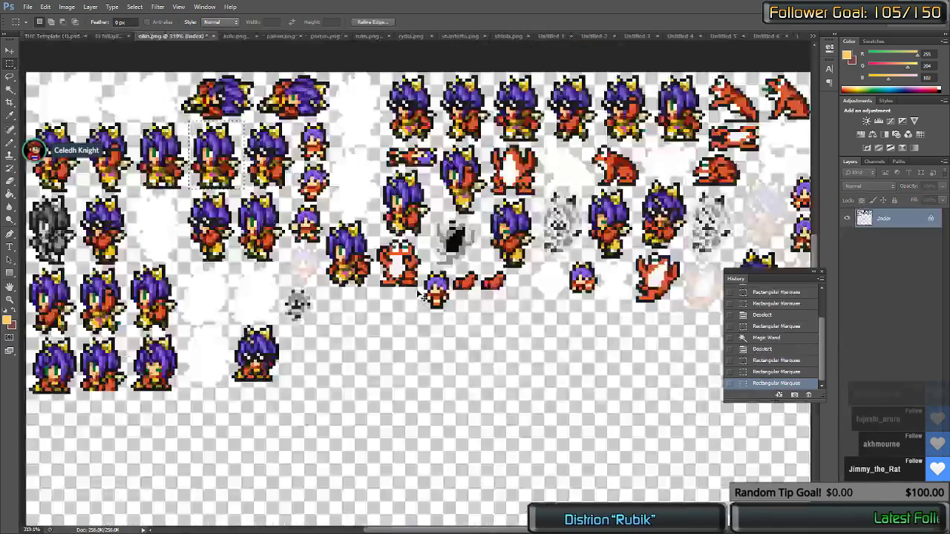
pyautogui.hotkey('ctrl', 'Tab')
pyautogui.hotkey('ctrl', 'Tab')
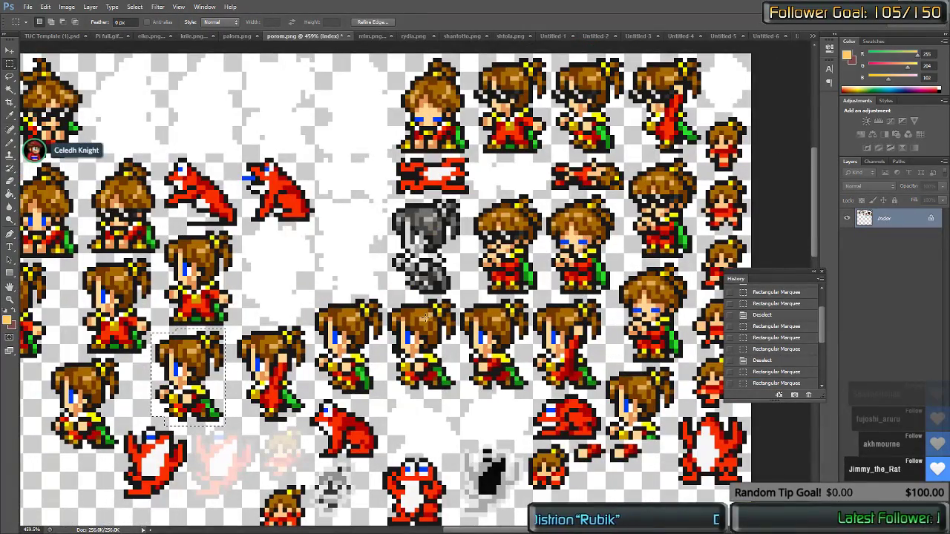
pyautogui.hotkey('ctrl', 'shift', 'Tab')
pyautogui.hotkey('ctrl', 'shift', 'Tab')
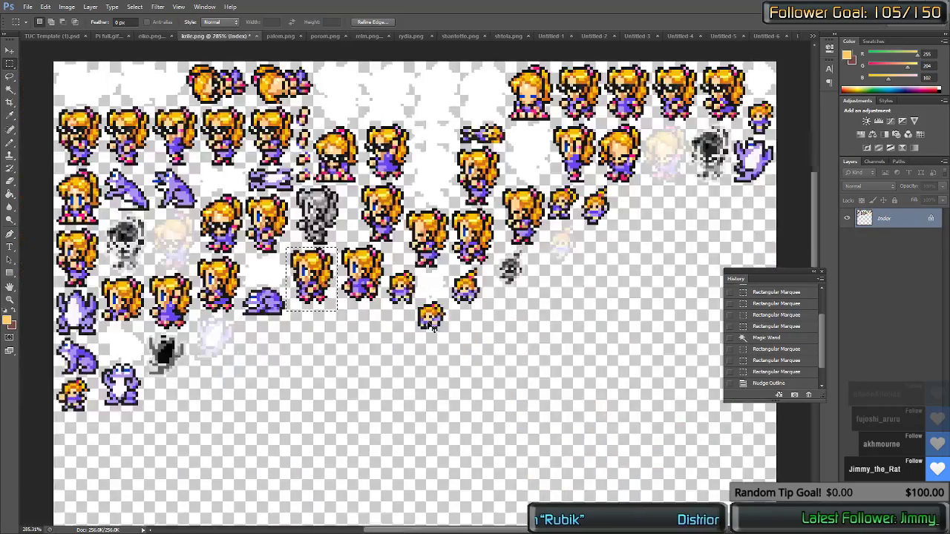
pyautogui.hotkey('ctrl', 'shift', 'Tab')
pyautogui.hotkey('ctrl', 'shift', 'Tab')
pyautogui.hotkey('ctrl', 'shift', 'Tab')
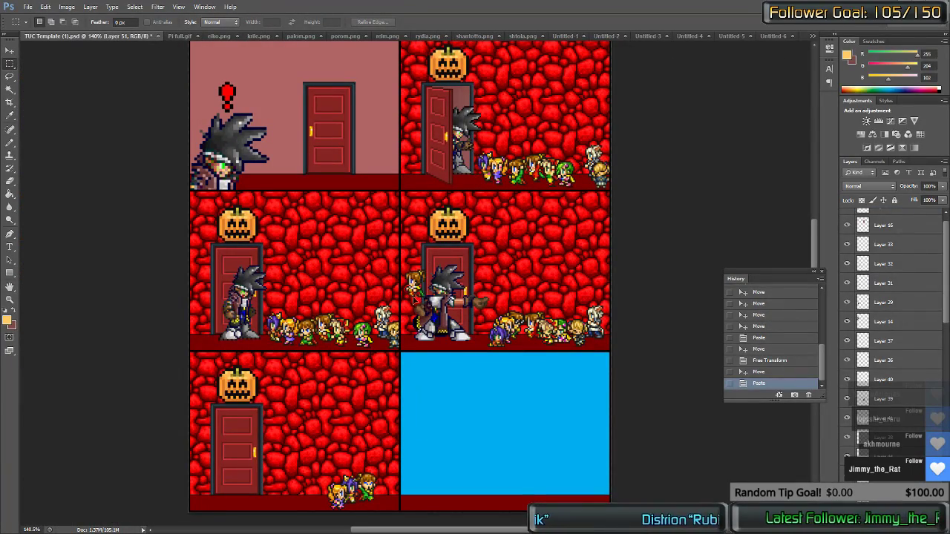
# Step: Paste the red-clad sprite into Untitled-7, place it beside the green-clad sprite and marquee-select its head
pyautogui.moveTo(425, 278)
pyautogui.mouseDown()
pyautogui.moveTo(424, 458)
pyautogui.moveTo(452, 450)
pyautogui.moveTo(424, 284)
pyautogui.mouseUp()
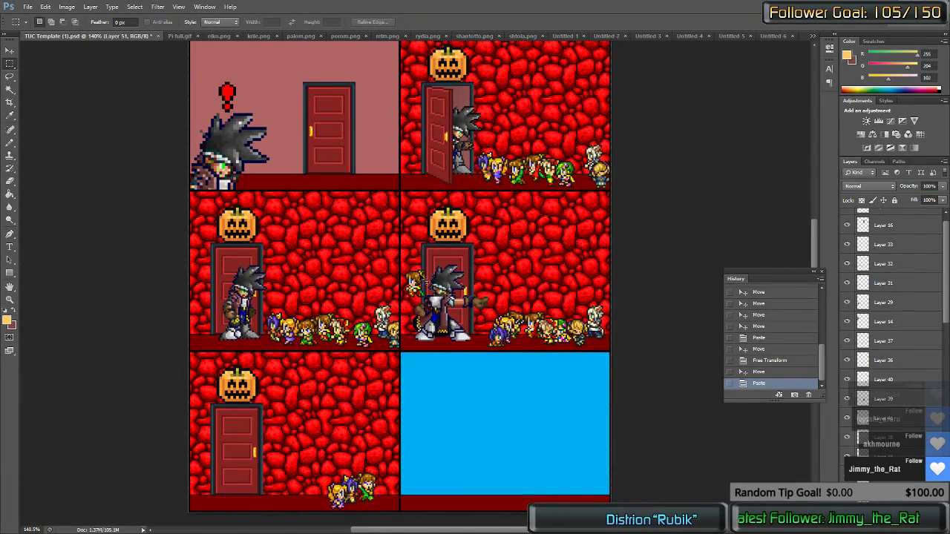
pyautogui.hotkey('ctrl', 'shift', 'Tab')
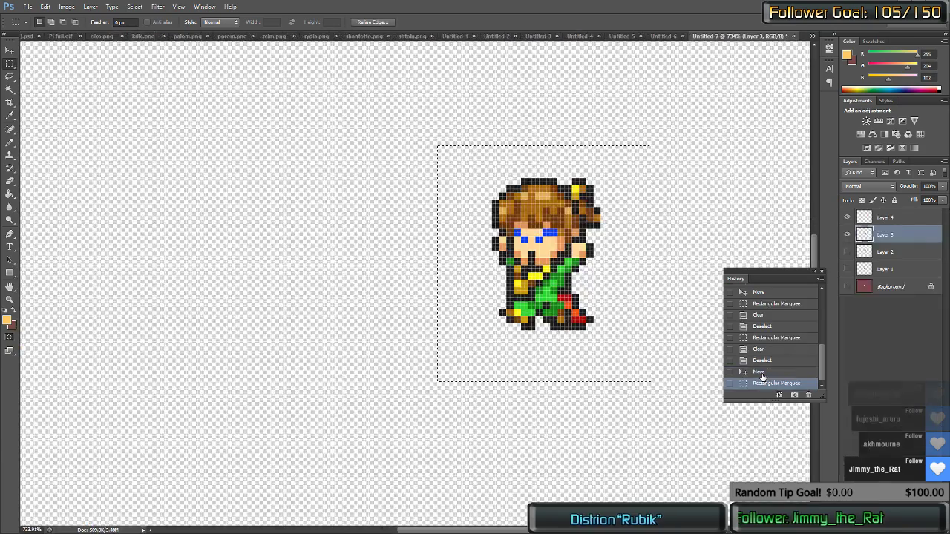
pyautogui.hotkey('ctrl', 'v')
pyautogui.moveTo(403, 275); pyautogui.dragTo(171, 276)
pyautogui.moveTo(215, 139); pyautogui.dragTo(443, 270)
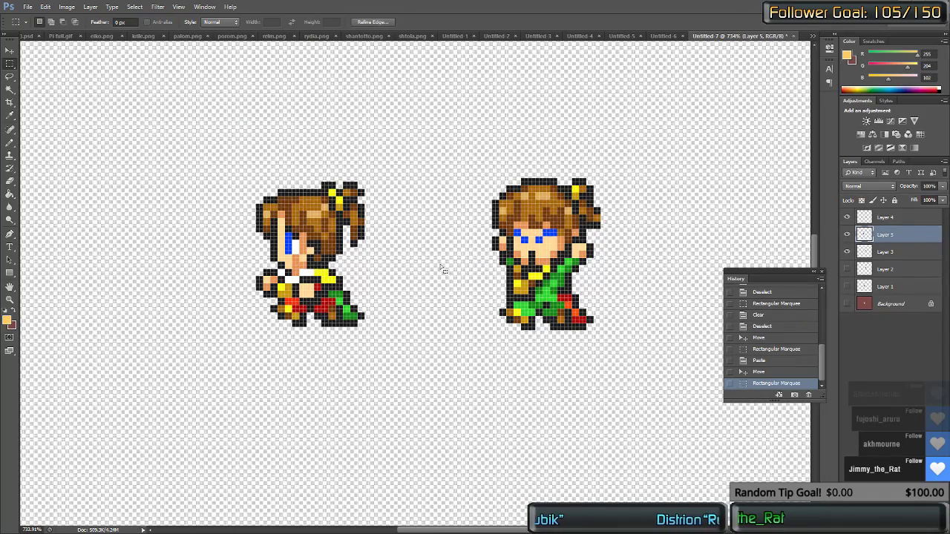
pyautogui.rightClick(317, 269)
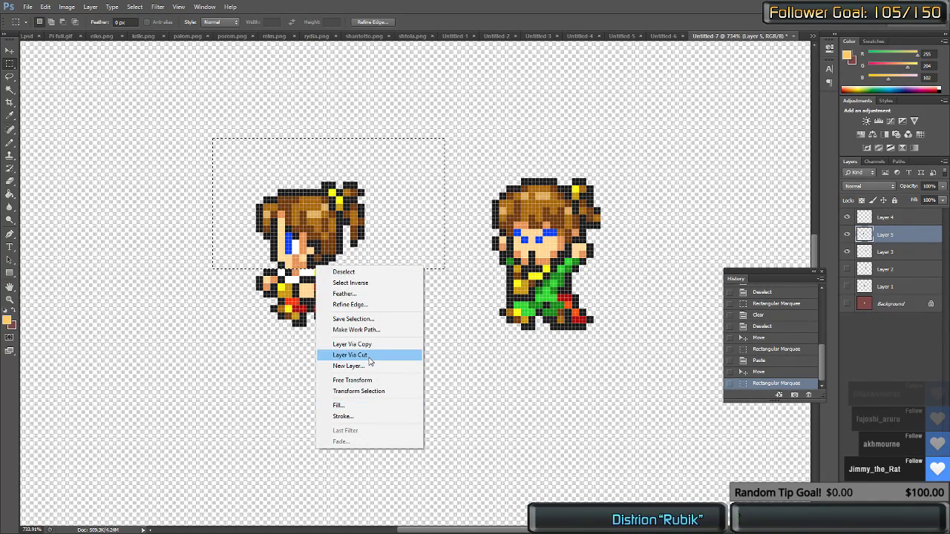
pyautogui.click(352, 380)
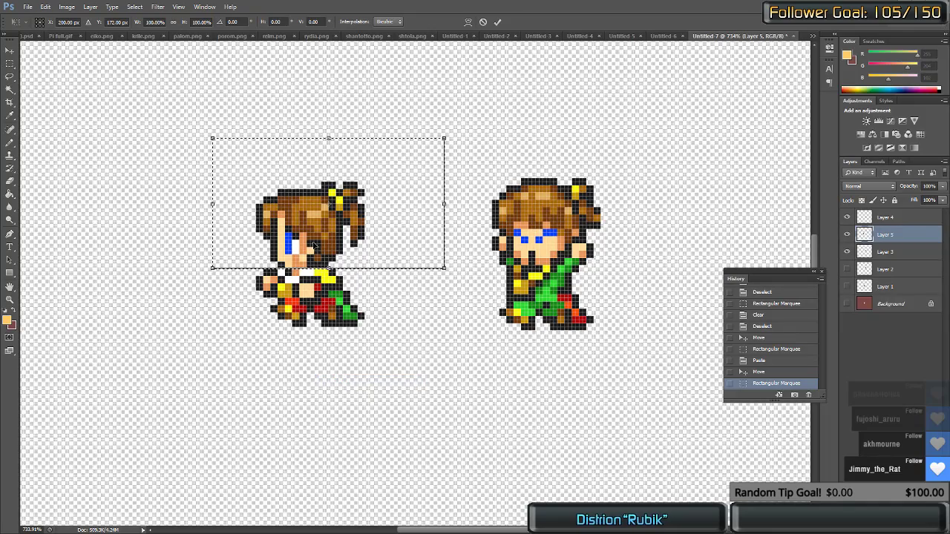
pyautogui.press('Escape')
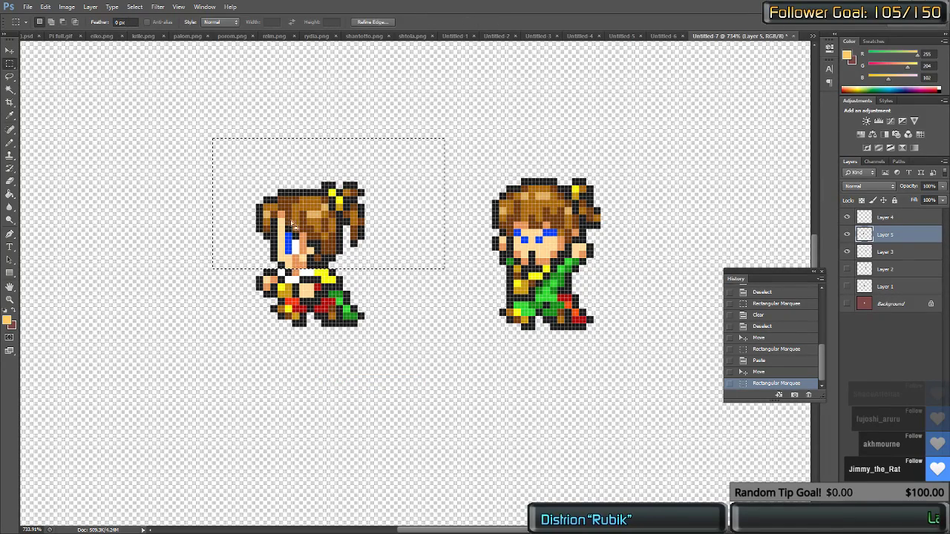
# Step: Subtract the empty area around the head from the selection with the Magic Wand and cut the head to its own layer
pyautogui.press('w')
pyautogui.click(241, 170)
pyautogui.rightClick(324, 256)
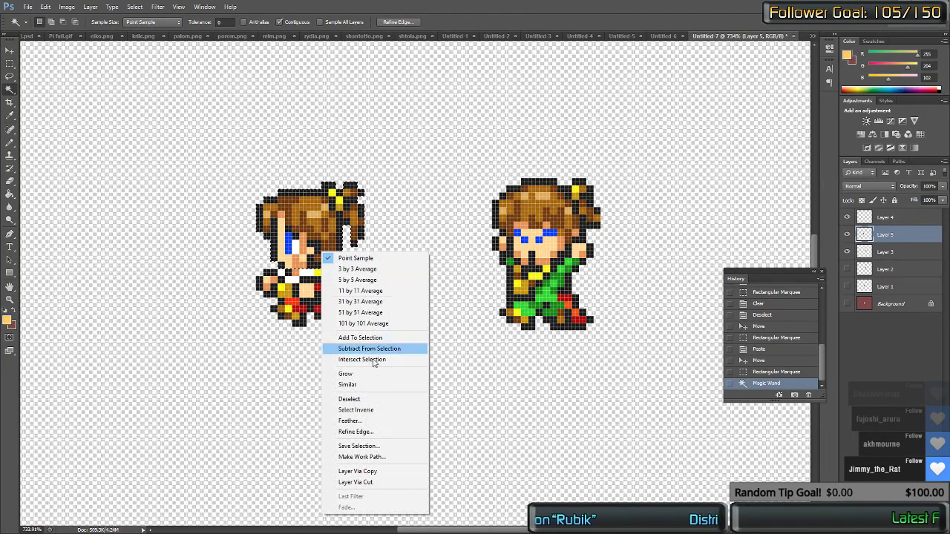
pyautogui.click(370, 483)
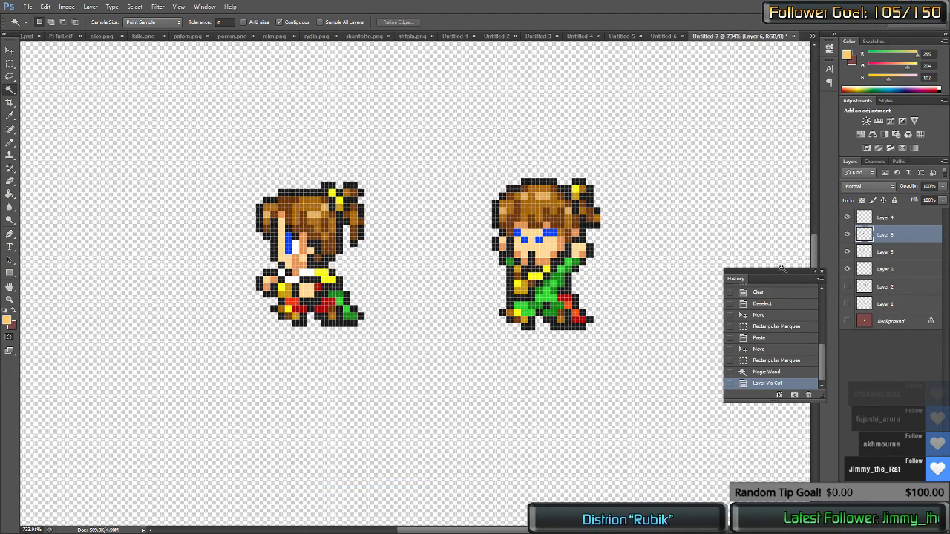
# Step: Flip the red-clad sprite's separated head horizontally and nudge it slightly left over the body
pyautogui.rightClick(338, 233)
pyautogui.click(393, 329)
pyautogui.rightClick(345, 237)
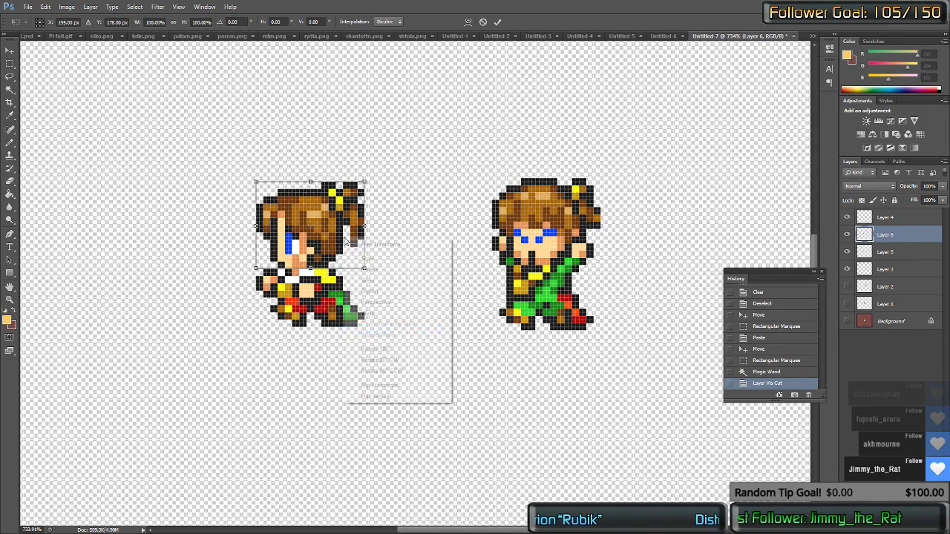
pyautogui.click(399, 385)
pyautogui.press('Return')
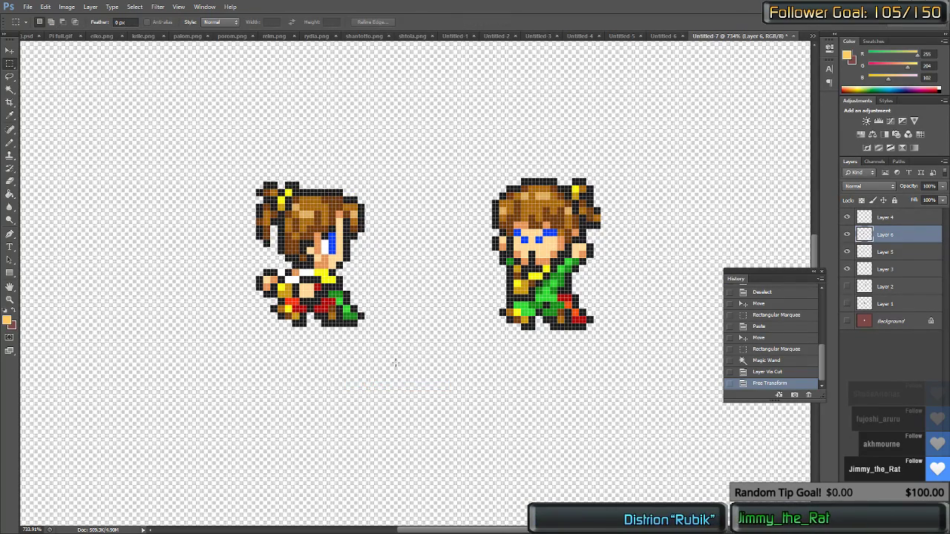
pyautogui.press('Left')
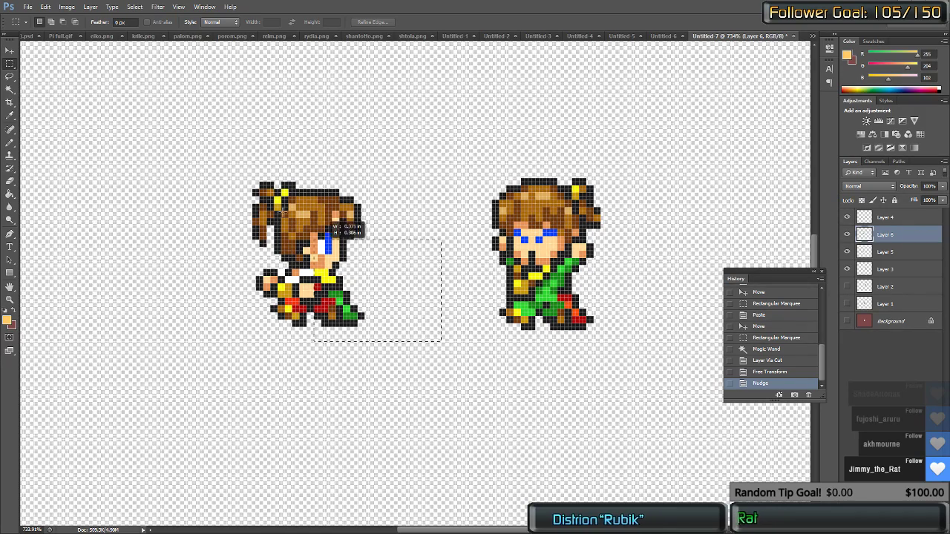
# Step: Copy the whole edited red-clad sprite into TUC Template (1).psd and place it in the empty blue panel
pyautogui.moveTo(441, 343); pyautogui.dragTo(194, 148)
pyautogui.hotkey('ctrl', 'Tab')
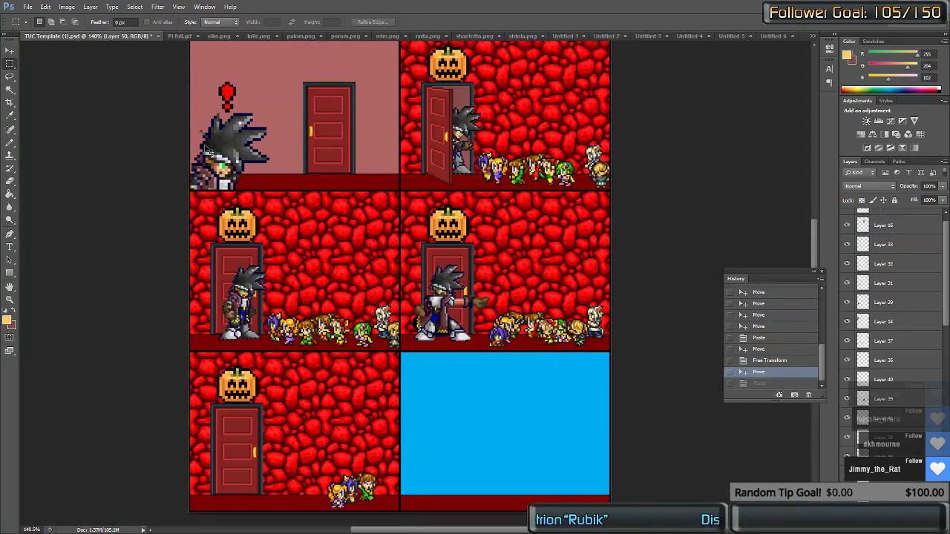
pyautogui.hotkey('ctrl', 'v')
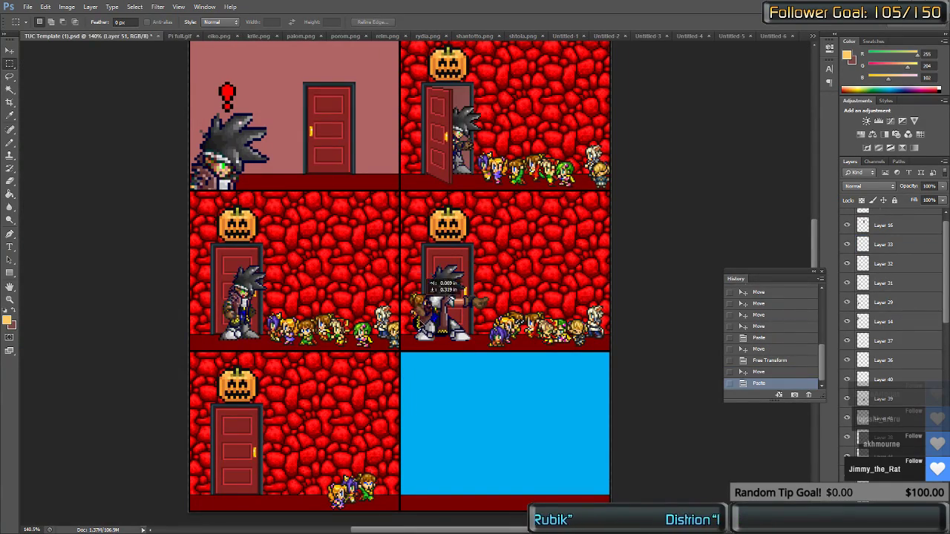
pyautogui.moveTo(430, 285); pyautogui.dragTo(441, 429)
# Step: Flip the edited red-clad sprite horizontally and move it behind the group of sprites in the closed-door panel
pyautogui.rightClick(434, 443)
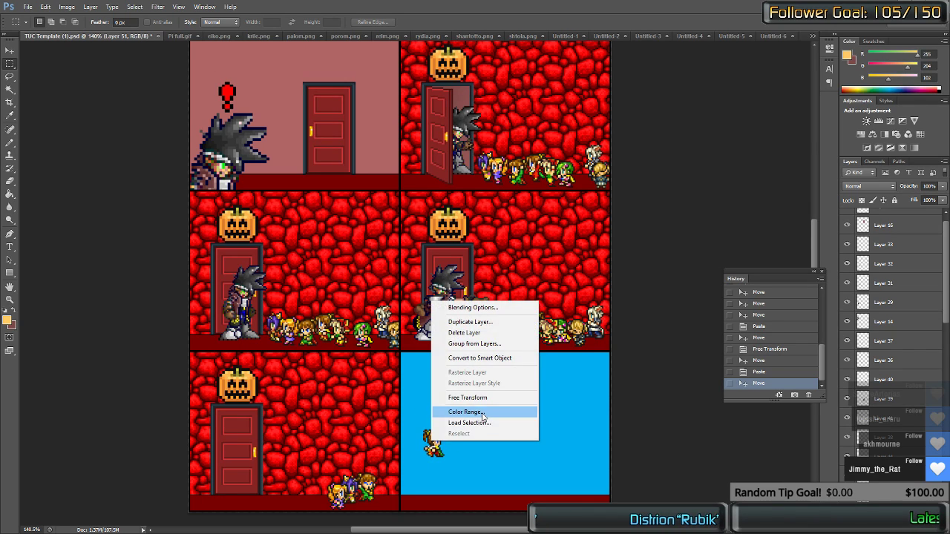
pyautogui.click(479, 395)
pyautogui.rightClick(435, 443)
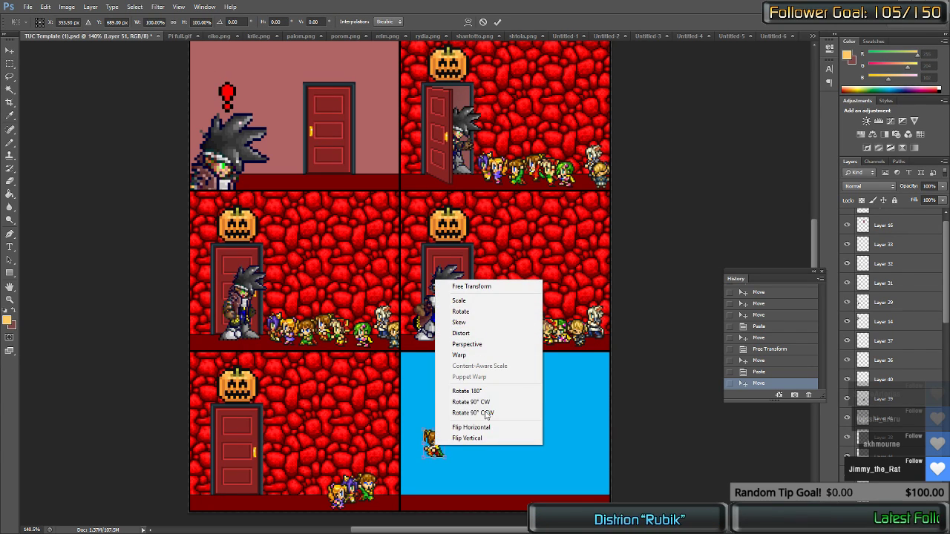
pyautogui.click(488, 426)
pyautogui.press('Return')
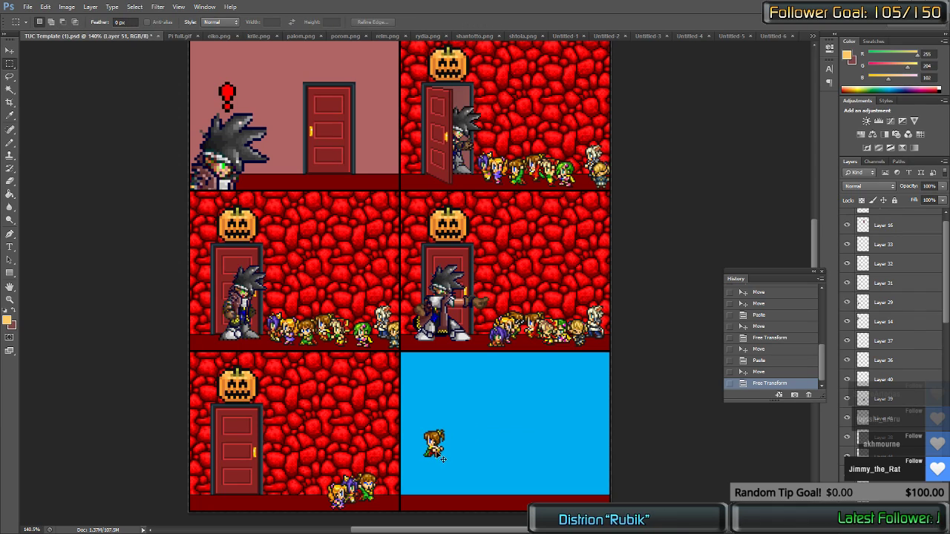
pyautogui.moveTo(435, 445); pyautogui.dragTo(385, 505)
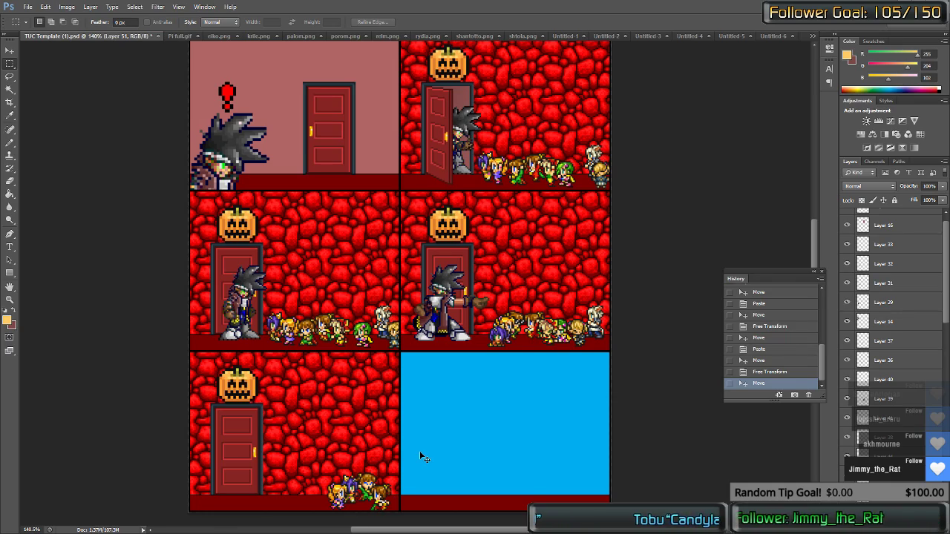
# Step: Go through the sprite sheets to relm.png and marquee-select one of the blonde, red-capped sprites facing left
pyautogui.hotkey('ctrl', 'Tab')
pyautogui.hotkey('ctrl', 'Tab')
pyautogui.hotkey('ctrl', 'Tab')
pyautogui.hotkey('ctrl', 'Tab')
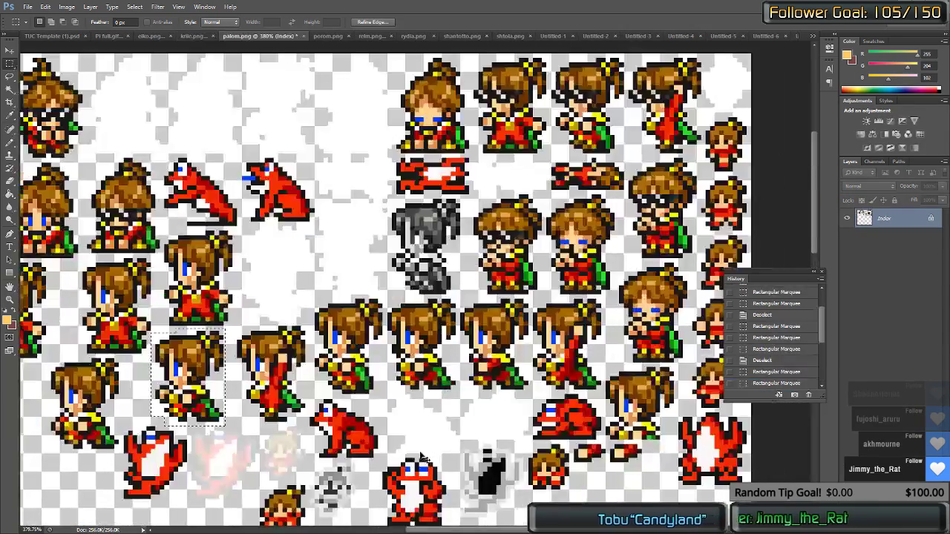
pyautogui.hotkey('ctrl', 'Tab')
pyautogui.hotkey('ctrl', 'Tab')
pyautogui.hotkey('ctrl', 'Tab')
pyautogui.hotkey('ctrl', 'shift', 'Tab')
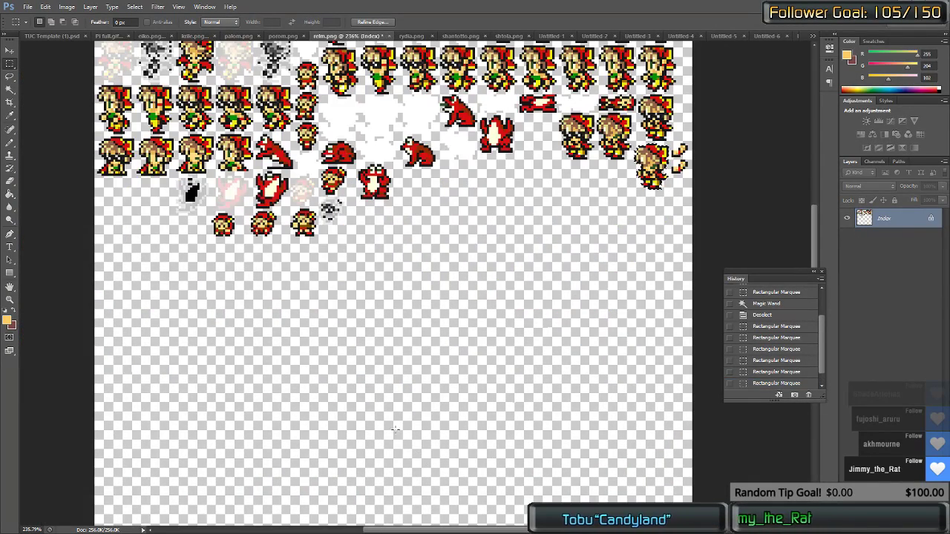
pyautogui.scroll(3, 366, 239)
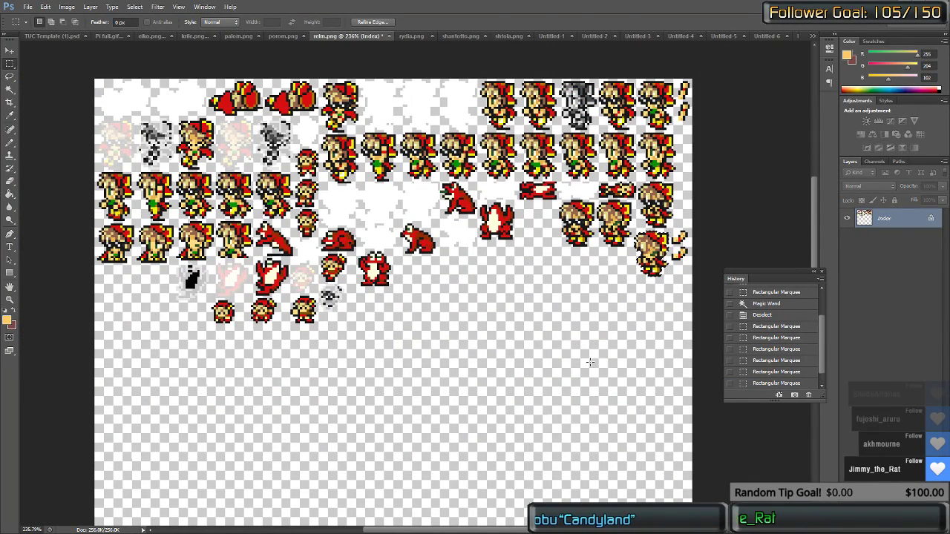
pyautogui.click(657, 245)
pyautogui.hotkey('ctrl', 'd')
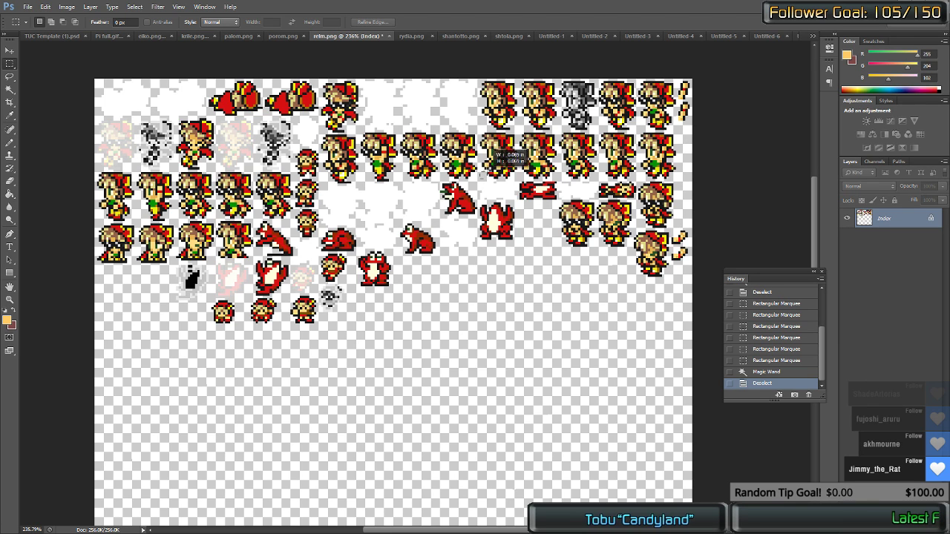
pyautogui.moveTo(492, 150); pyautogui.dragTo(523, 109)
# Step: Copy the selected red-capped sprite into TUC Template (1).psd and place it in the empty blue panel
pyautogui.hotkey('ctrl', 'shift', 'Tab')
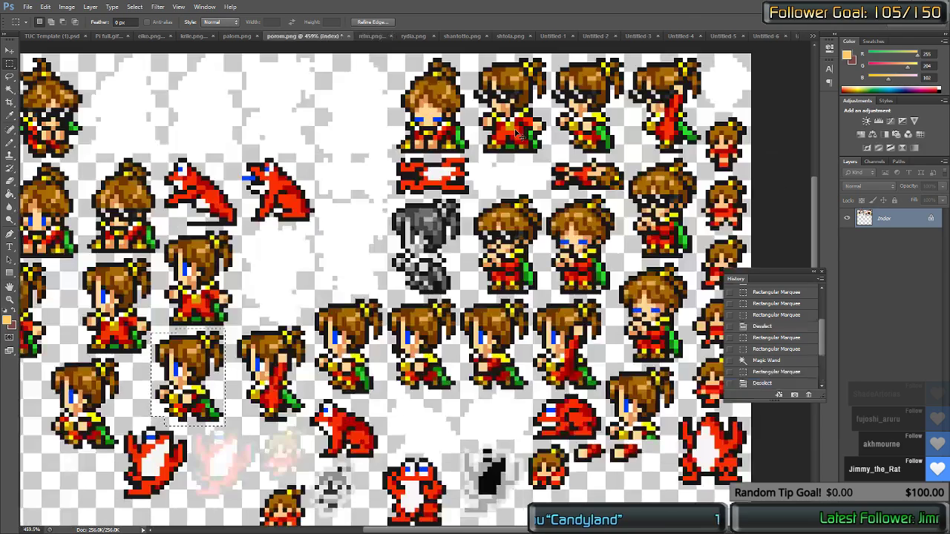
pyautogui.hotkey('ctrl', 'shift', 'Tab')
pyautogui.hotkey('ctrl', 'shift', 'Tab')
pyautogui.hotkey('ctrl', 'shift', 'Tab')
pyautogui.hotkey('ctrl', 'shift', 'Tab')
pyautogui.hotkey('ctrl', 'shift', 'Tab')
pyautogui.hotkey('ctrl', 'v')
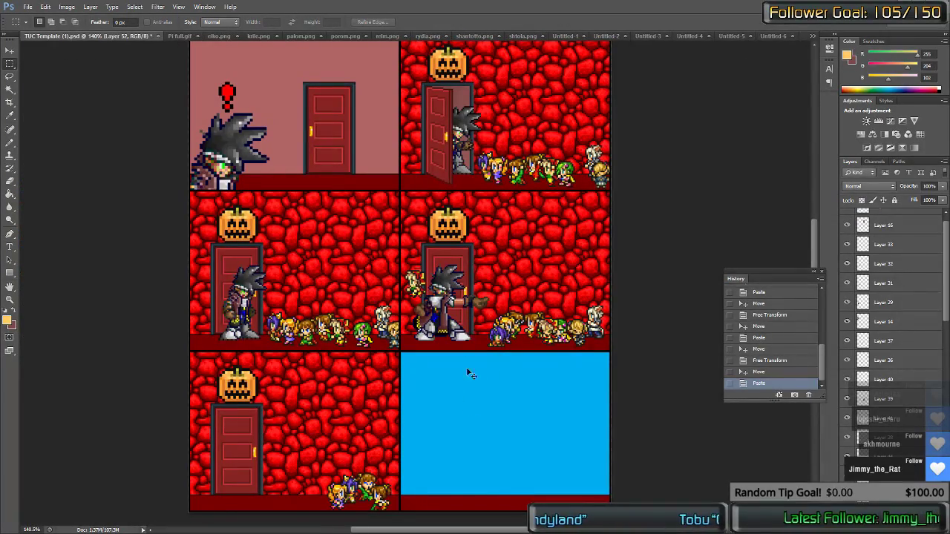
pyautogui.moveTo(423, 274); pyautogui.dragTo(475, 419)
# Step: Clear the stray line of pixels above the red-capped sprite's head and deselect
pyautogui.scroll(4, 455, 423)
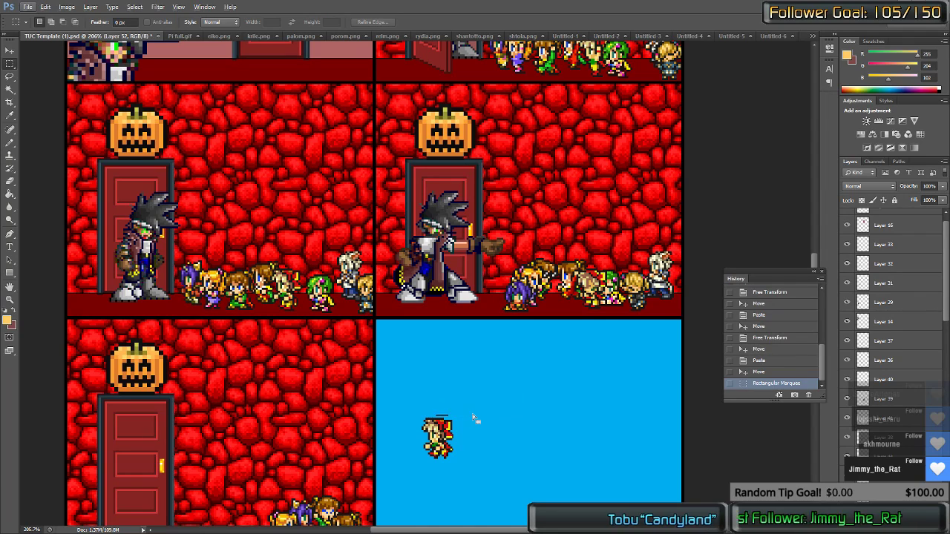
pyautogui.press('Down')
pyautogui.press('Delete')
pyautogui.hotkey('ctrl', 'd')
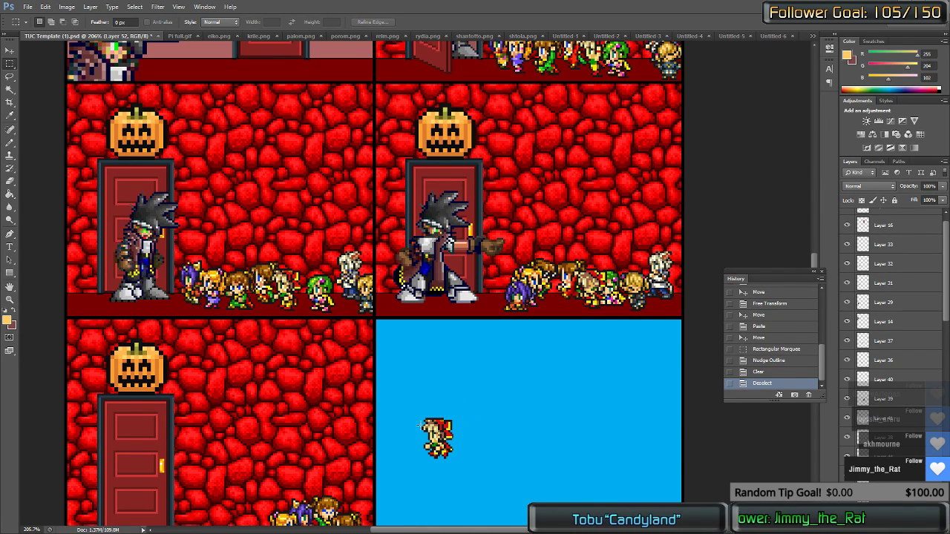
# Step: Flip the red-capped sprite horizontally and move it to the right border of the closed-door panel, behind the other sprites
pyautogui.rightClick(437, 438)
pyautogui.click(455, 390)
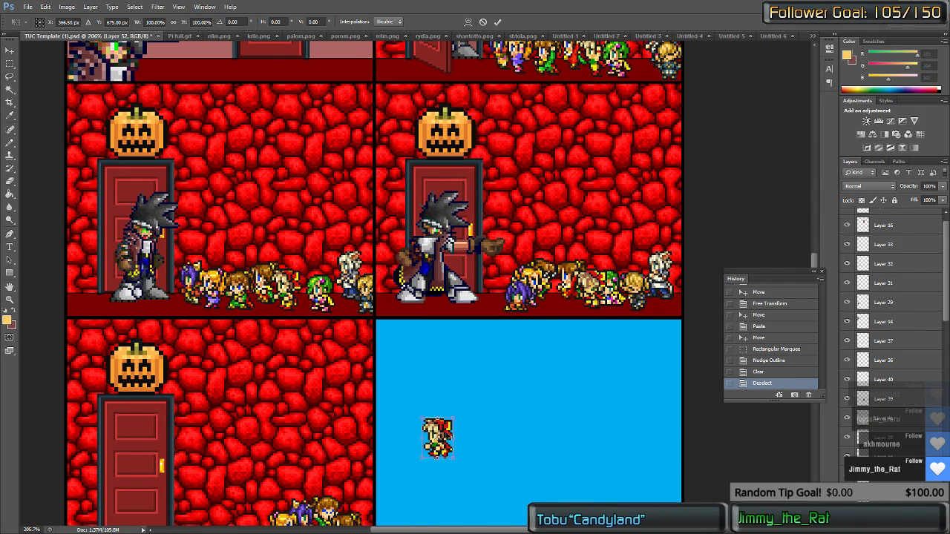
pyautogui.rightClick(450, 433)
pyautogui.click(482, 414)
pyautogui.press('Return')
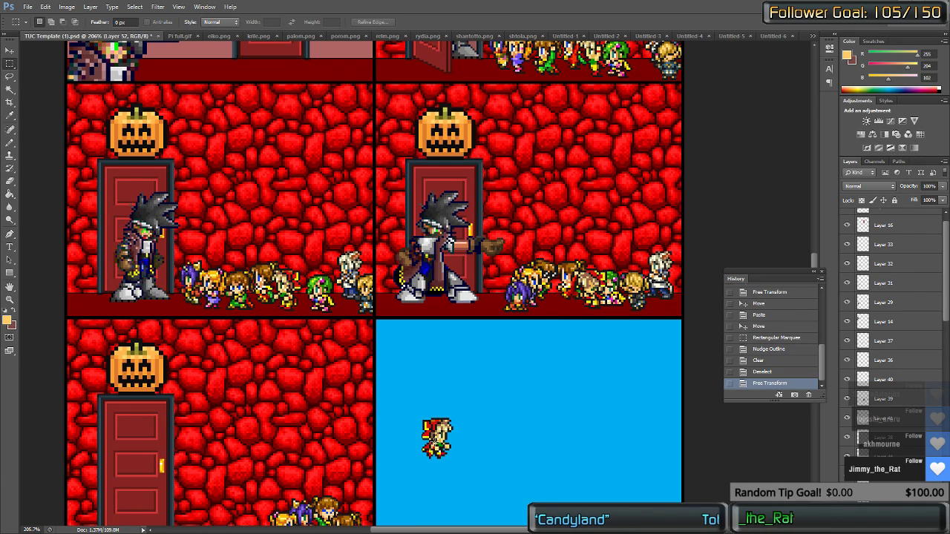
pyautogui.scroll(-2, 444, 434)
pyautogui.scroll(-1, 444, 435)
pyautogui.moveTo(458, 391); pyautogui.dragTo(395, 465)
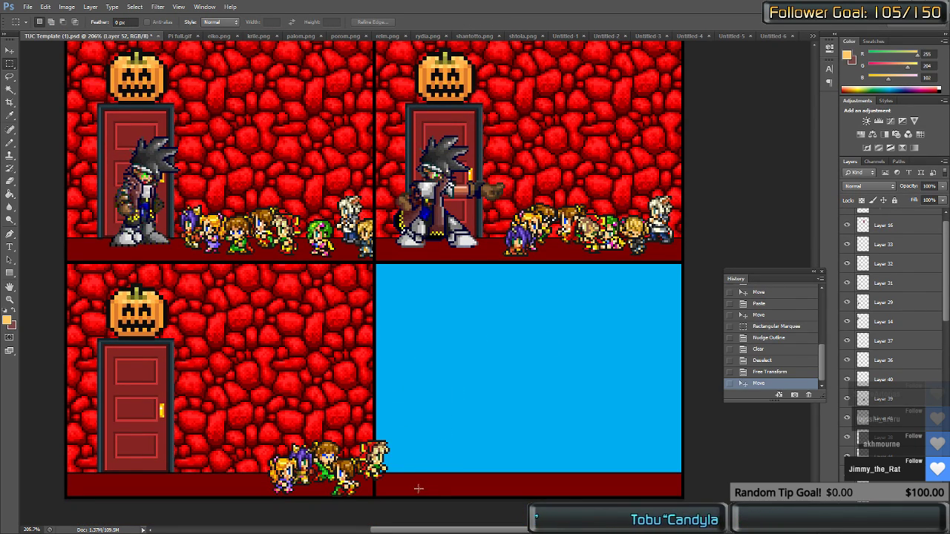
# Step: Delete the part of the red-capped sprite that extends past the closed-door panel's right border
pyautogui.moveTo(374, 423); pyautogui.dragTo(373, 424)
pyautogui.press('Left')
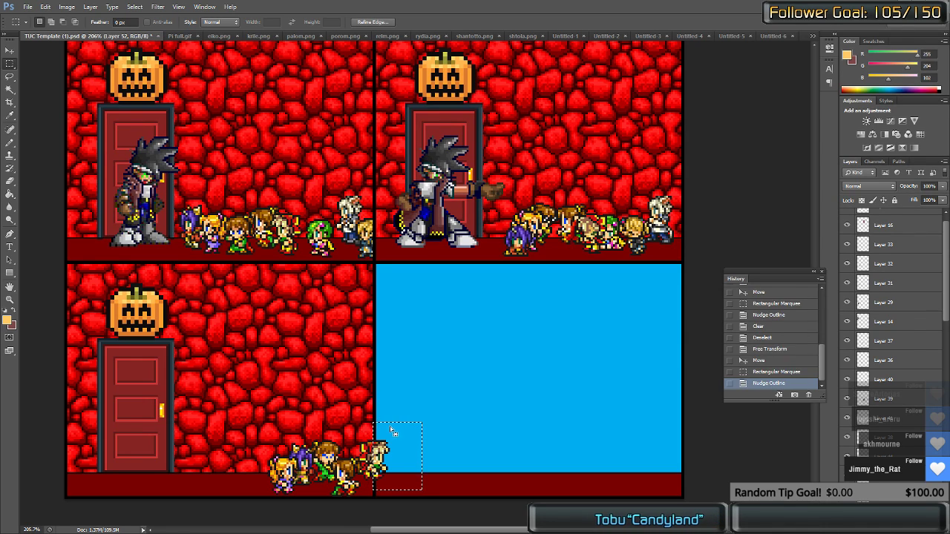
pyautogui.press('Delete')
pyautogui.hotkey('ctrl', 'd')
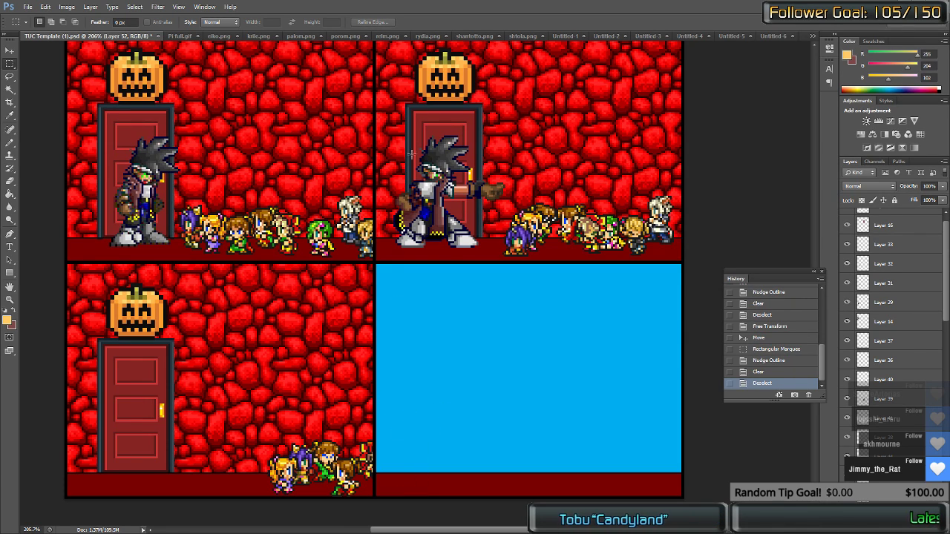
# Step: In rydia.png, marquee-select one of the green-haired sprites facing left in the upper rows
pyautogui.click(434, 37)
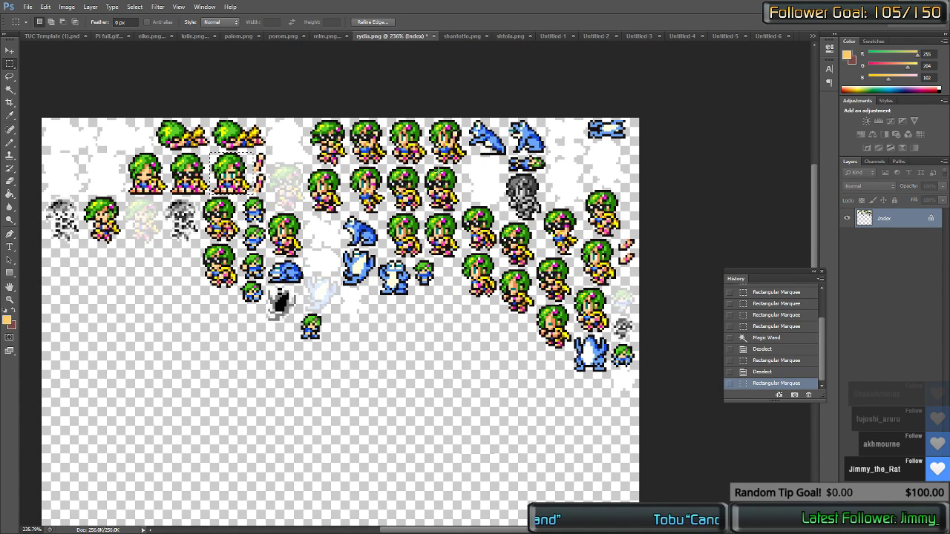
pyautogui.moveTo(425, 162); pyautogui.dragTo(386, 103)
pyautogui.moveTo(447, 210); pyautogui.dragTo(374, 150)
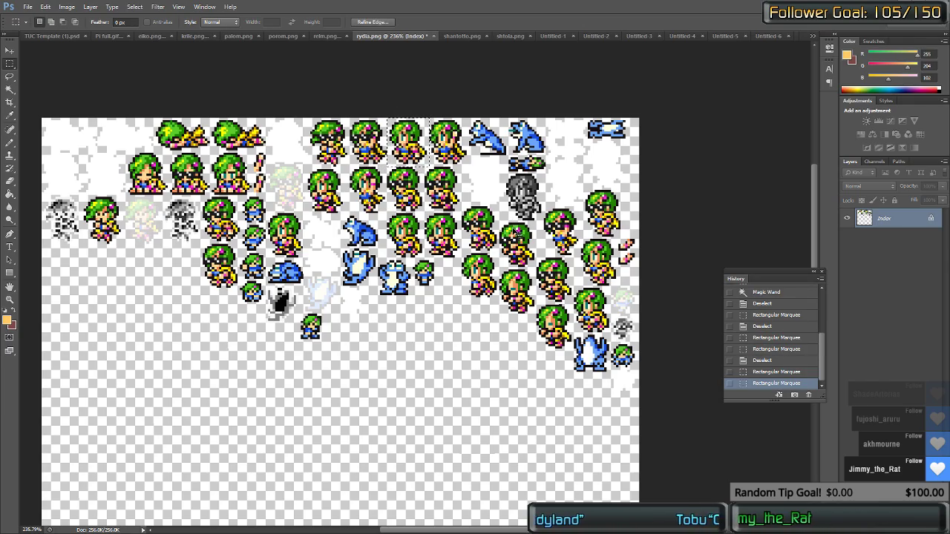
# Step: Copy the selected green-haired sprite into TUC Template (1).psd and place it in the empty blue panel
pyautogui.hotkey('ctrl', 'shift', 'Tab')
pyautogui.hotkey('ctrl', 'shift', 'Tab')
pyautogui.hotkey('ctrl', 'shift', 'Tab')
pyautogui.hotkey('ctrl', 'shift', 'Tab')
pyautogui.hotkey('ctrl', 'shift', 'Tab')
pyautogui.hotkey('ctrl', 'shift', 'Tab')
pyautogui.hotkey('ctrl', 'shift', 'Tab')
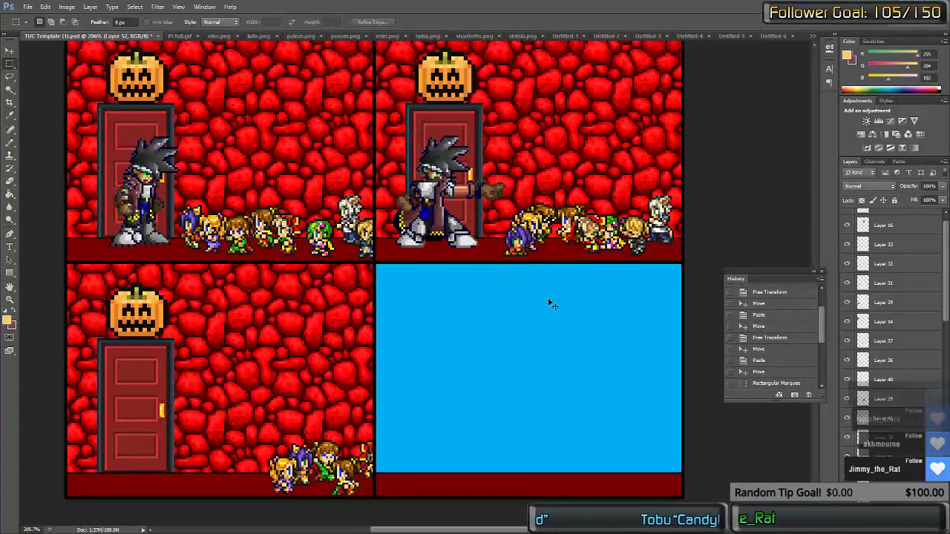
pyautogui.hotkey('ctrl', 'v')
pyautogui.moveTo(422, 299); pyautogui.dragTo(441, 378)
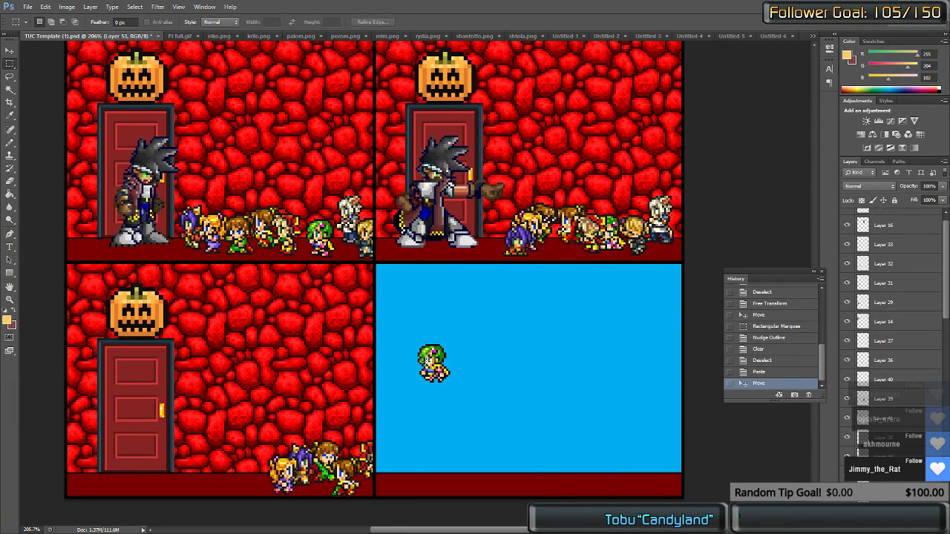
# Step: Flip the pasted green-haired sprite horizontally and move it to the lower-right corner of the closed-door panel
pyautogui.rightClick(423, 362)
pyautogui.click(467, 454)
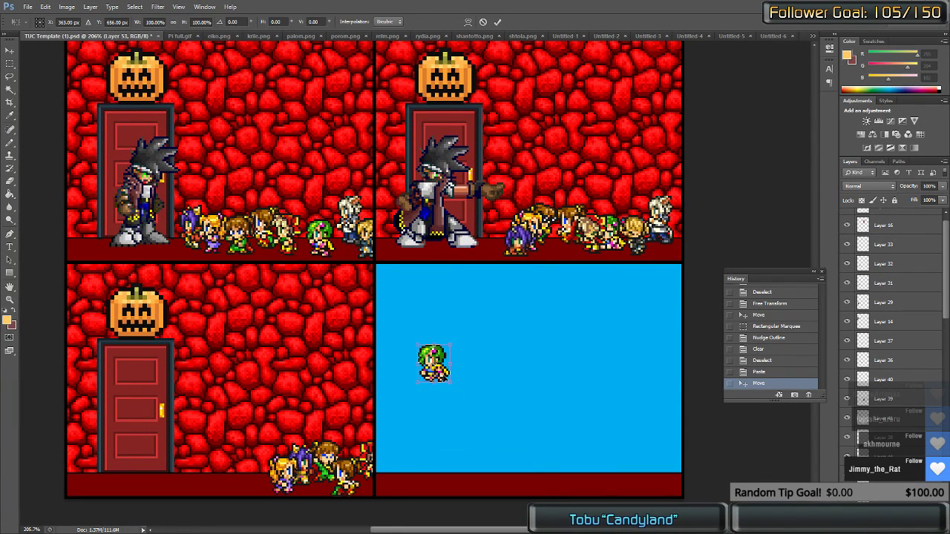
pyautogui.rightClick(441, 382)
pyautogui.click(475, 357)
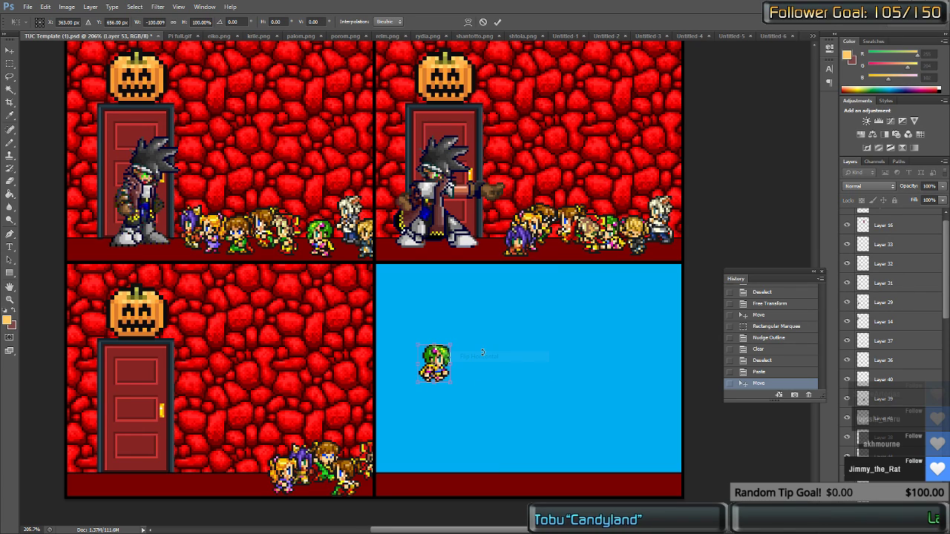
pyautogui.press('Return')
pyautogui.press('m')
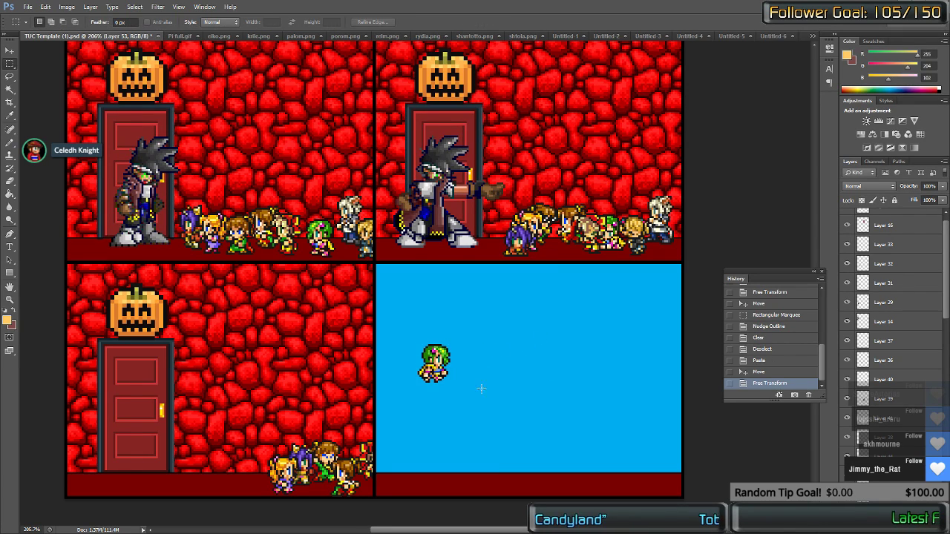
pyautogui.moveTo(449, 359); pyautogui.dragTo(369, 507)
# Step: Delete the parts of the green-haired sprite that extend past the closed-door panel's right and bottom borders
pyautogui.scroll(16, 374, 492)
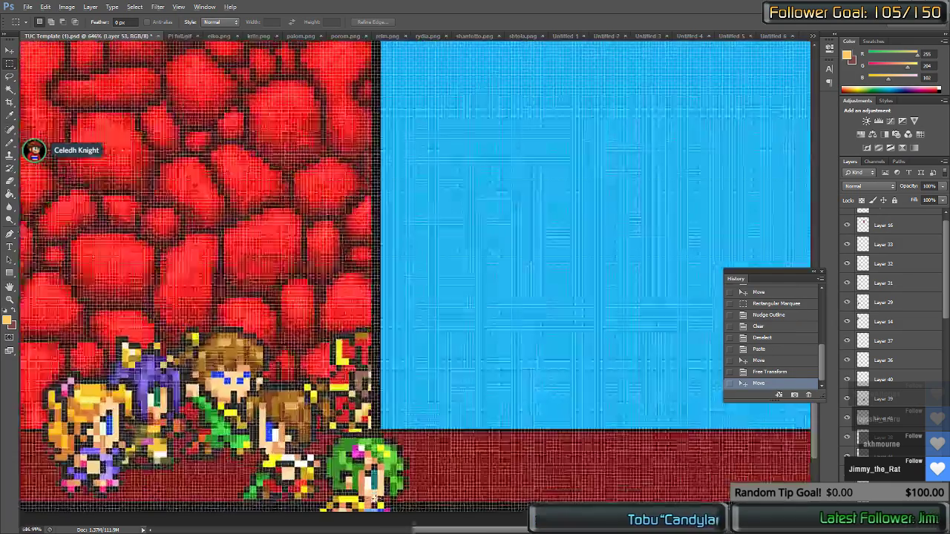
pyautogui.scroll(-2, 488, 478)
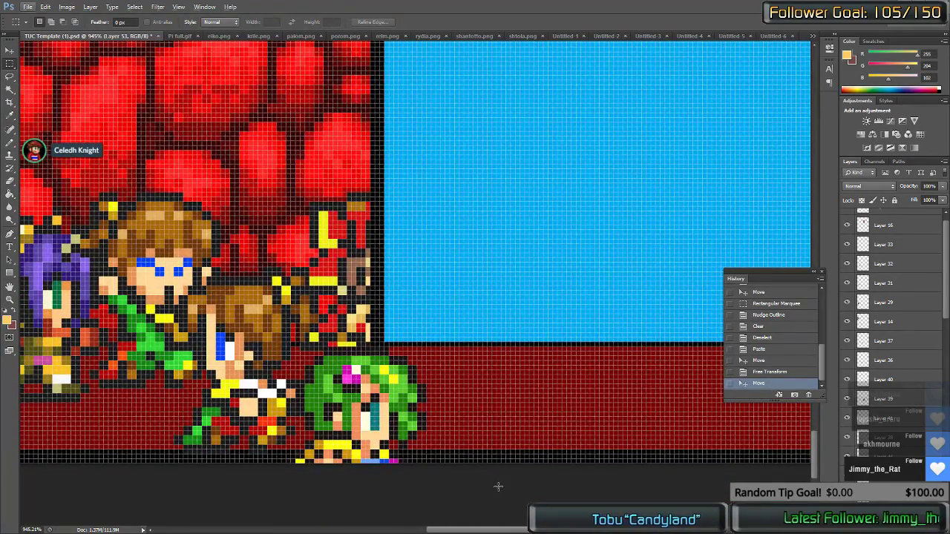
pyautogui.moveTo(500, 485); pyautogui.dragTo(370, 288)
pyautogui.press('Delete')
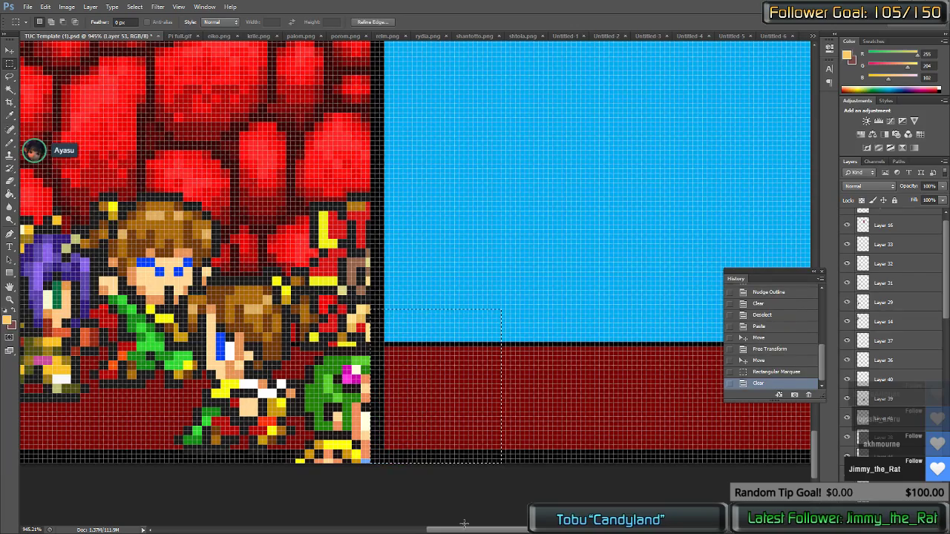
pyautogui.hotkey('ctrl', 'd')
pyautogui.moveTo(458, 512); pyautogui.dragTo(220, 450)
pyautogui.press('Delete')
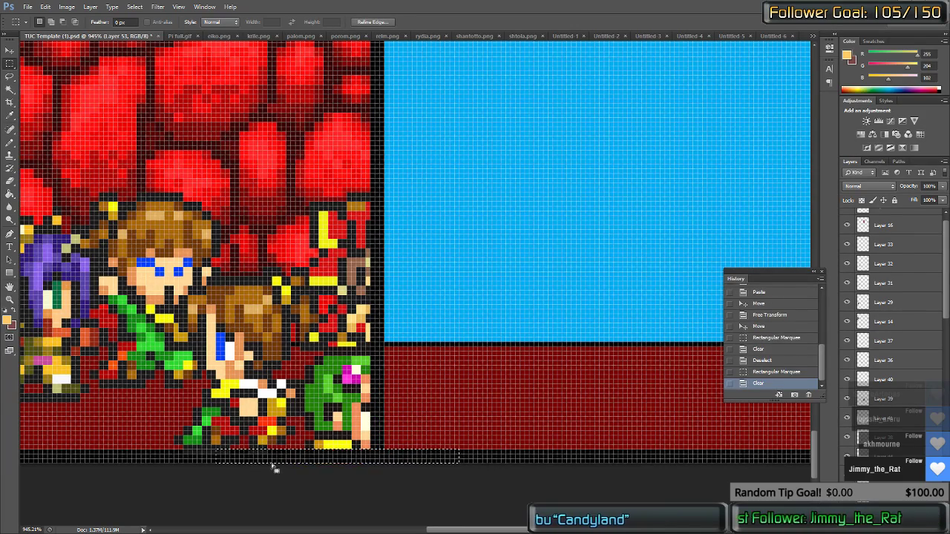
pyautogui.hotkey('ctrl', 'd')
pyautogui.hscroll(3, 235, 326)
pyautogui.scroll(-5, 236, 326)
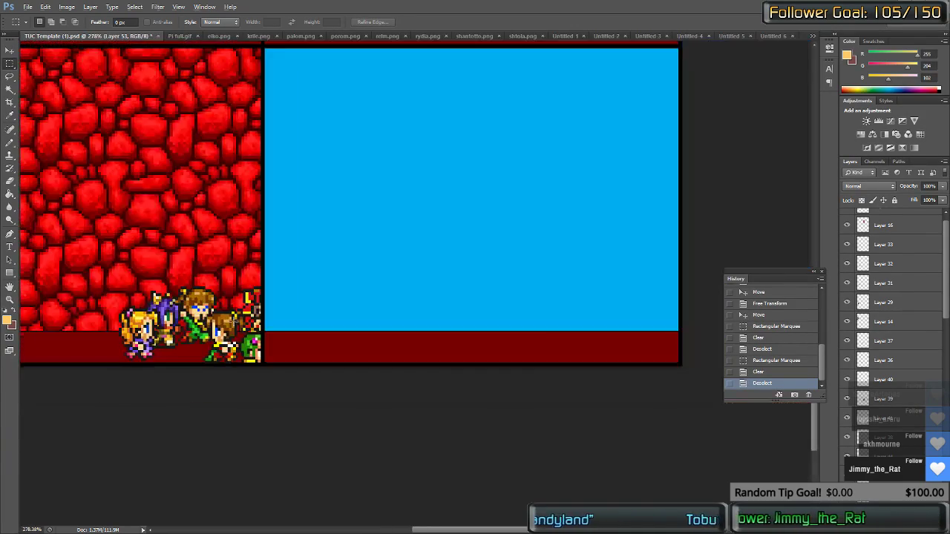
# Step: In shtola.png, select the white-haired sprite with its arm raised in the upper rows, excluding the background around it
pyautogui.click(512, 36)
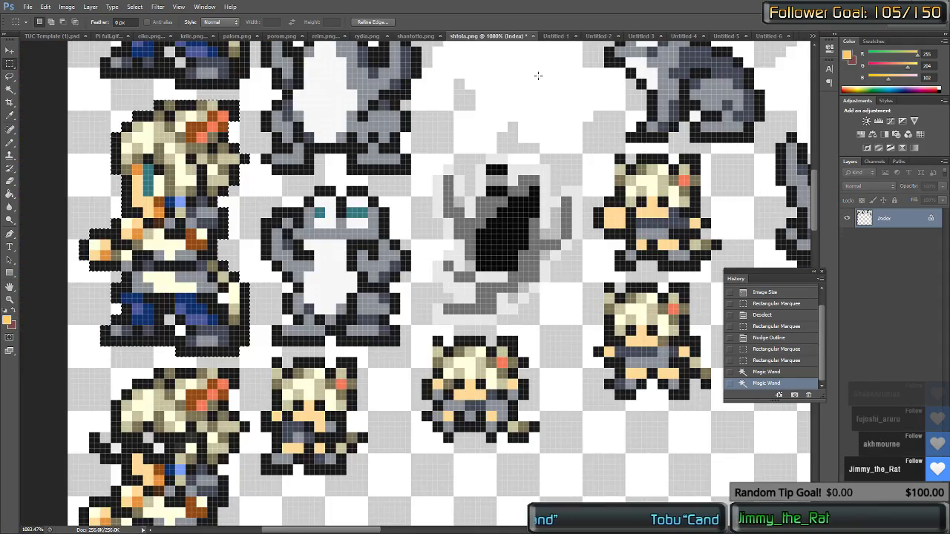
pyautogui.scroll(-5, 591, 242)
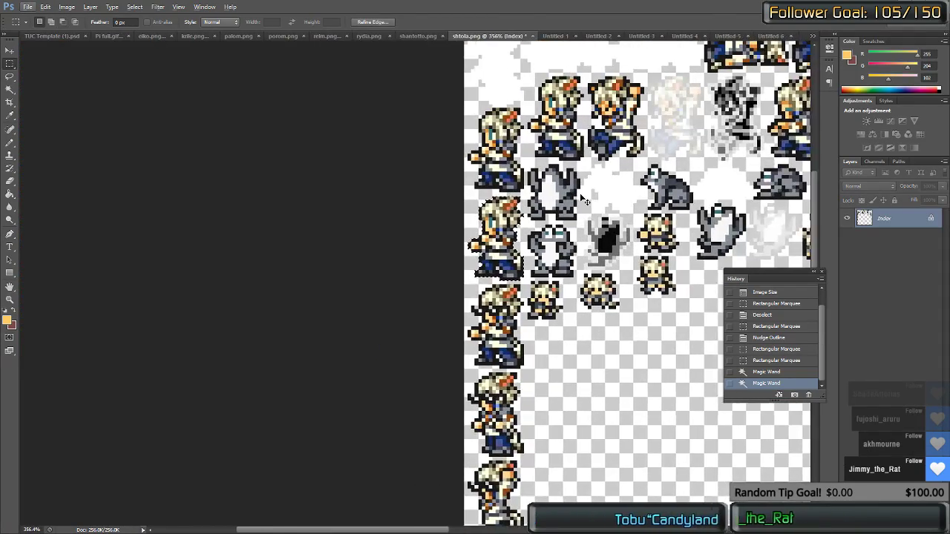
pyautogui.hscroll(5, 582, 203)
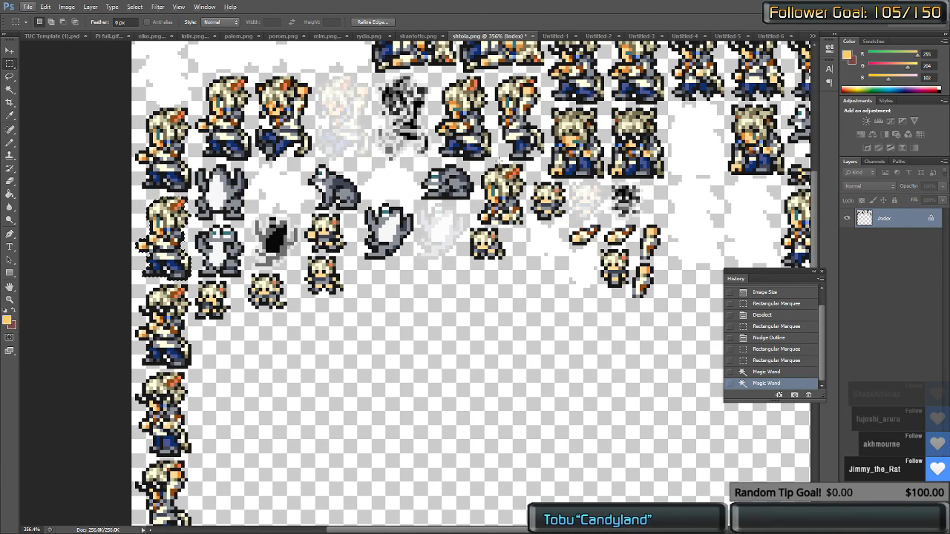
pyautogui.moveTo(522, 132)
pyautogui.mouseDown()
pyautogui.moveTo(544, 73)
pyautogui.moveTo(515, 111)
pyautogui.moveTo(524, 147)
pyautogui.mouseUp()
pyautogui.press('w')
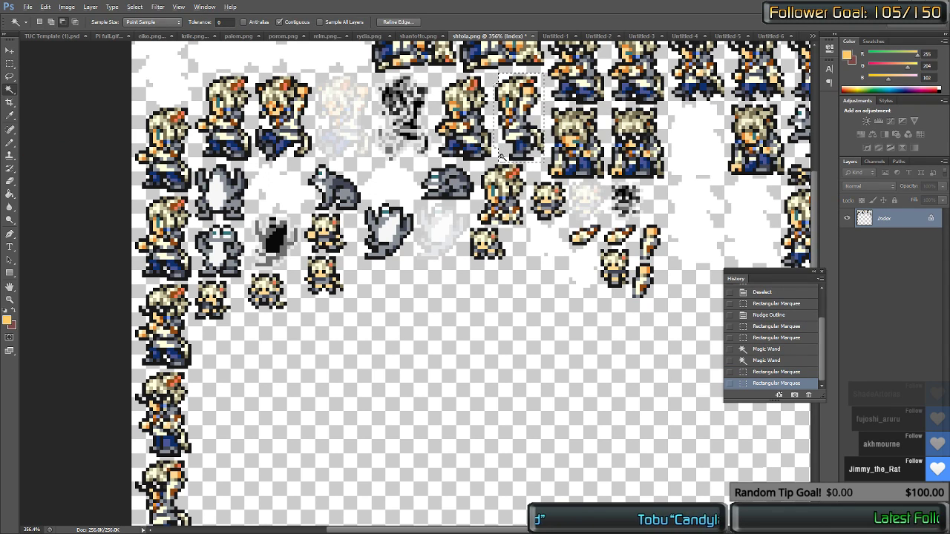
pyautogui.keyDown('alt'); pyautogui.click(501, 156); pyautogui.keyUp('alt')
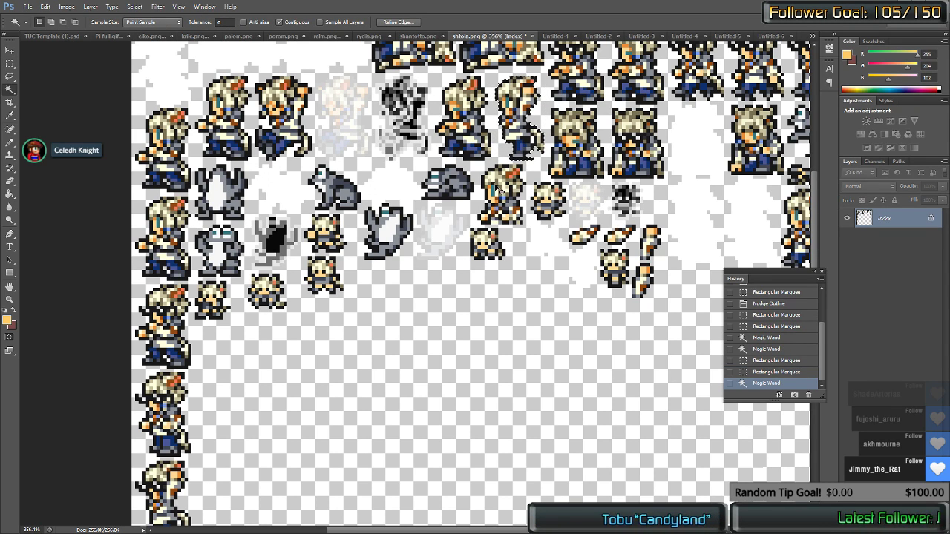
# Step: Copy the selected white-haired sprite into TUC Template (1).psd and place it over the character group in the closed-door panel
pyautogui.click(42, 37)
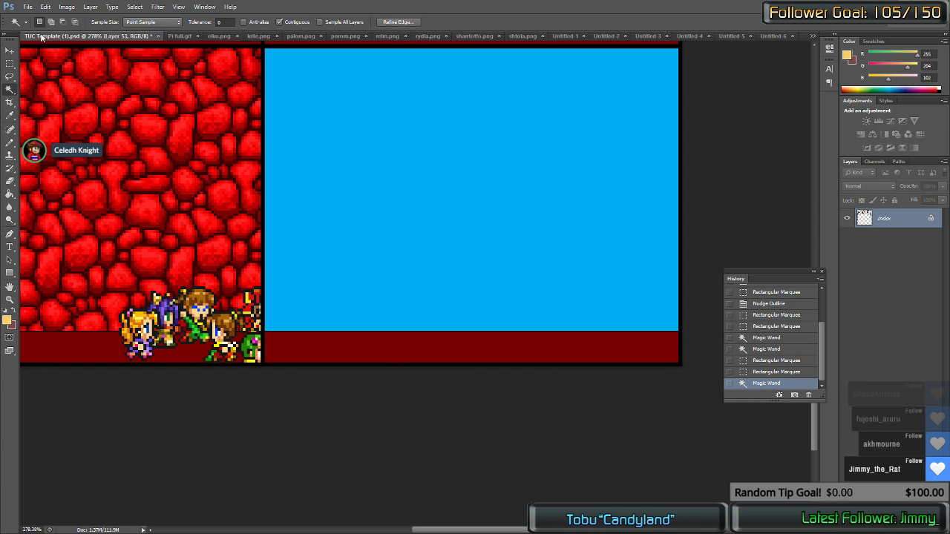
pyautogui.hotkey('ctrl', 'v')
pyautogui.moveTo(412, 265); pyautogui.dragTo(218, 289)
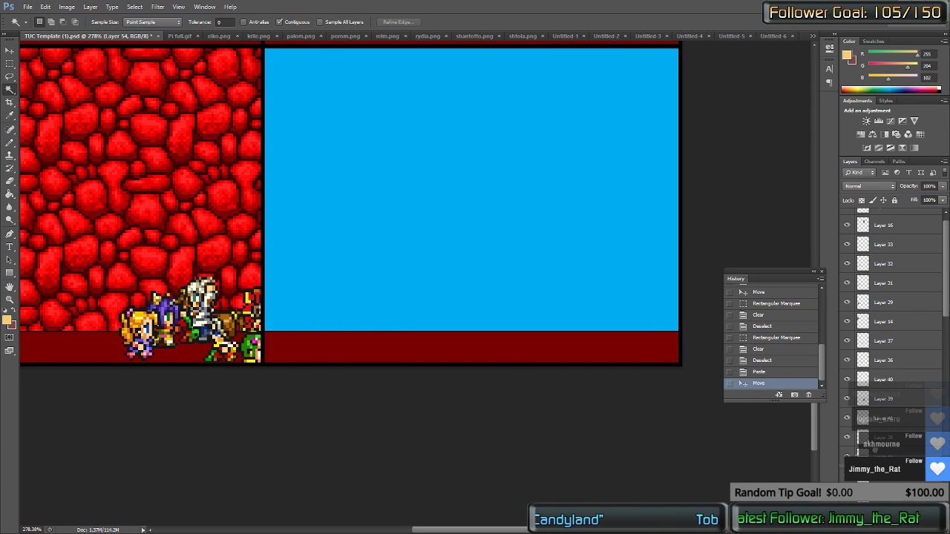
# Step: Send the white-haired sprite's layer behind the other characters in the closed-door panel and shift the sprite up and to the right
pyautogui.moveTo(875, 450); pyautogui.dragTo(884, 410)
pyautogui.scroll(-2, 895, 423)
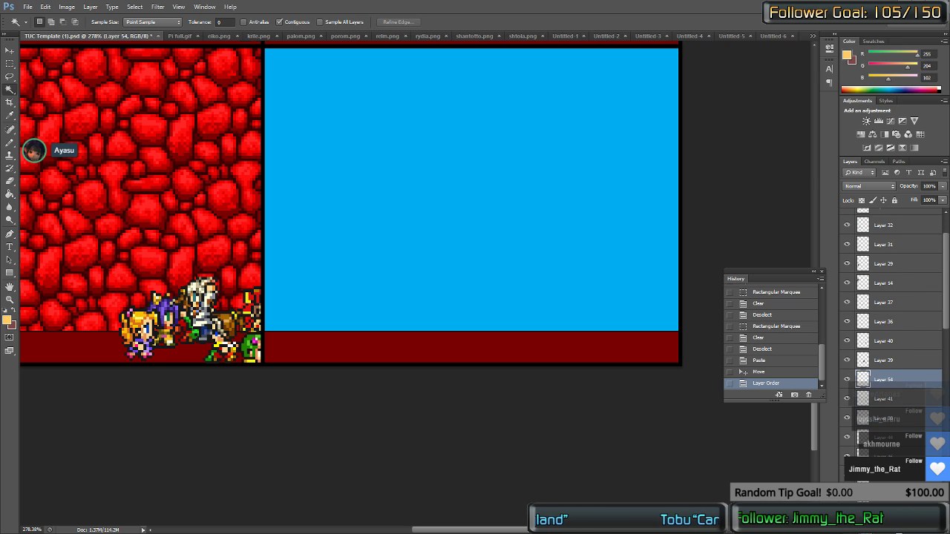
pyautogui.hotkey('ctrl', '[')
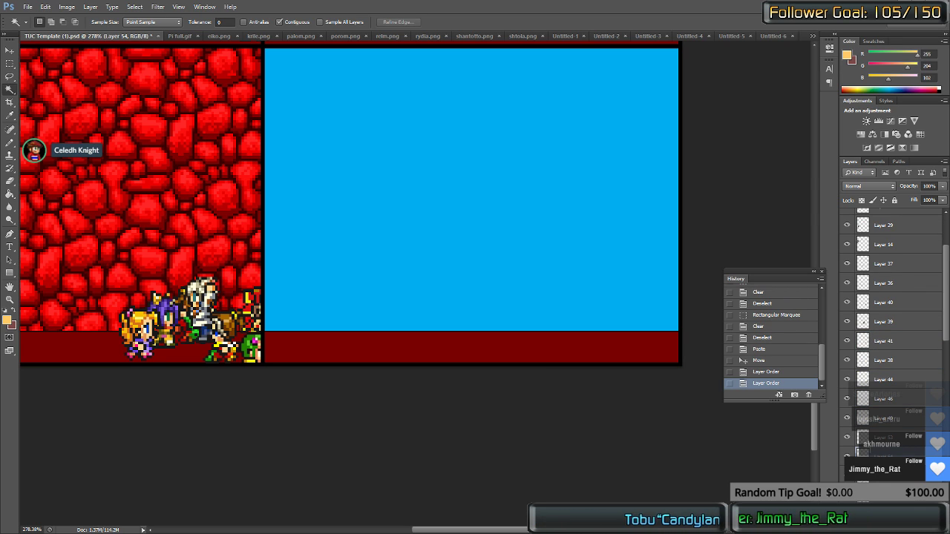
pyautogui.scroll(-4, 895, 342)
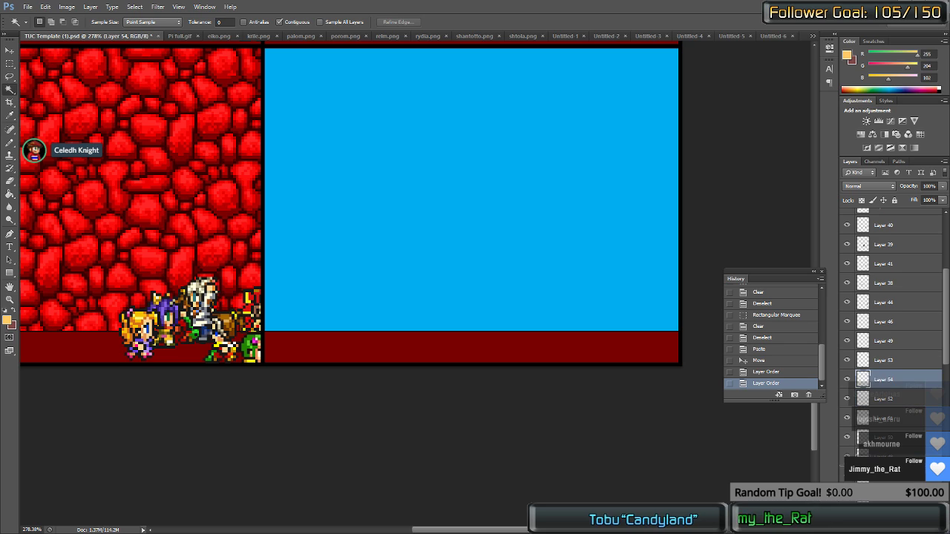
pyautogui.hotkey('ctrl', '[')
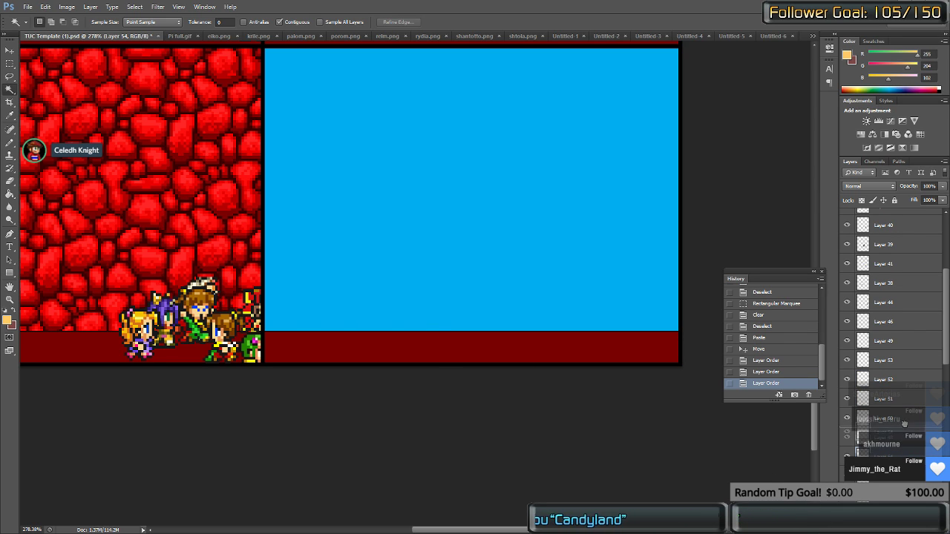
pyautogui.hotkey('ctrl', '[')
pyautogui.hotkey('ctrl', '[')
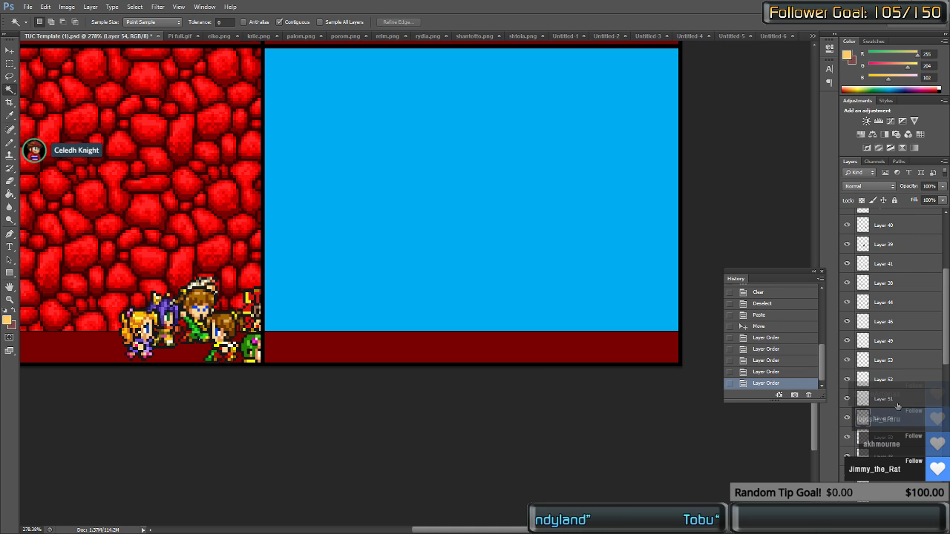
pyautogui.moveTo(212, 293); pyautogui.dragTo(236, 276)
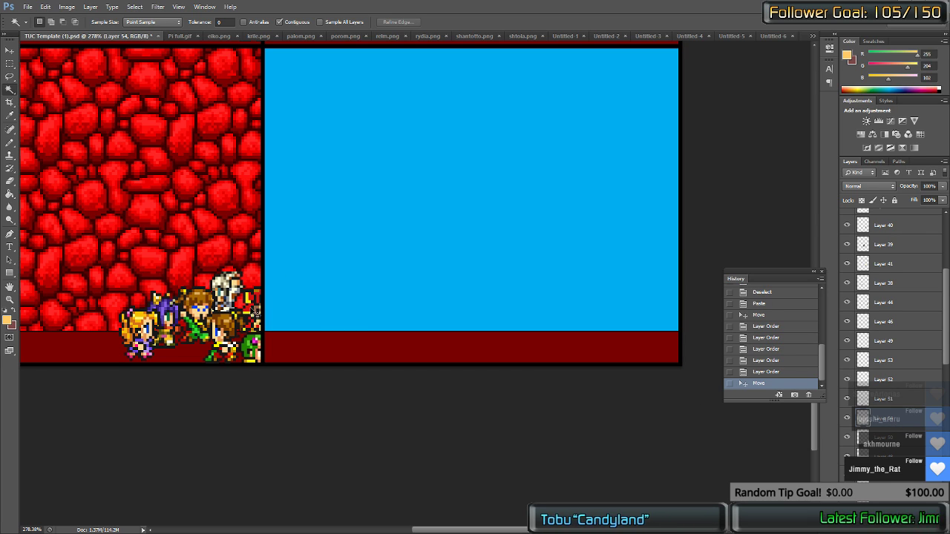
# Step: Move the red-capped sprite's layer directly below the white-haired sprite's layer
pyautogui.press('v')
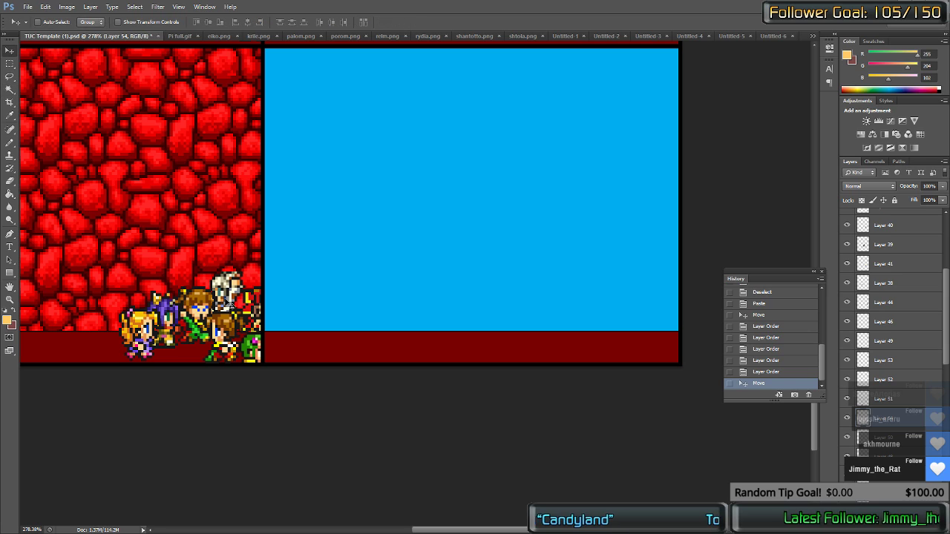
pyautogui.keyDown('ctrl'); pyautogui.click(248, 298); pyautogui.keyUp('ctrl')
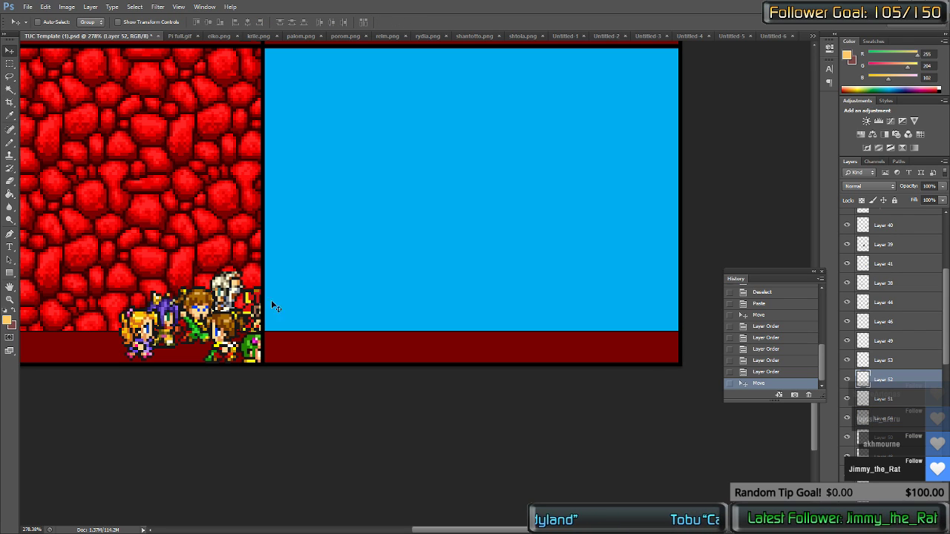
pyautogui.moveTo(884, 381); pyautogui.dragTo(885, 413)
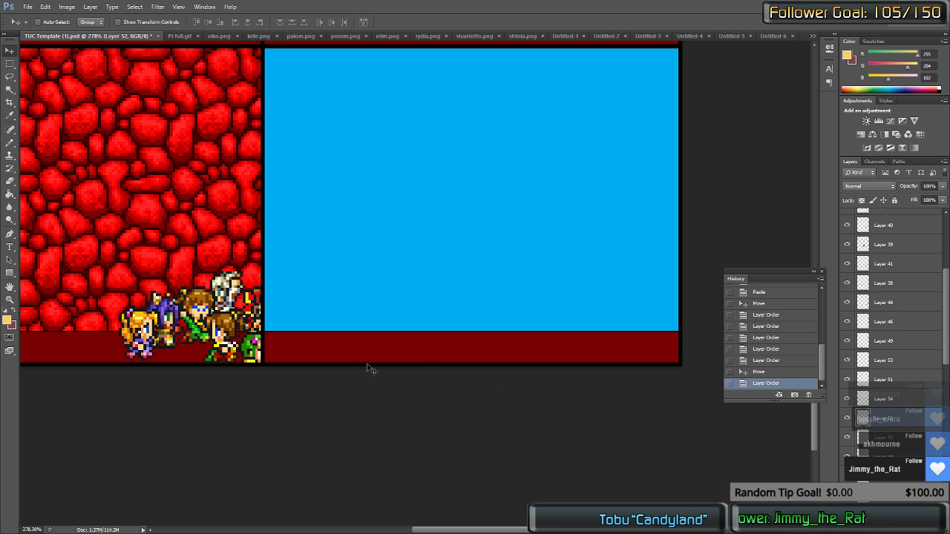
pyautogui.scroll(3, 186, 297)
pyautogui.scroll(-6, 186, 297)
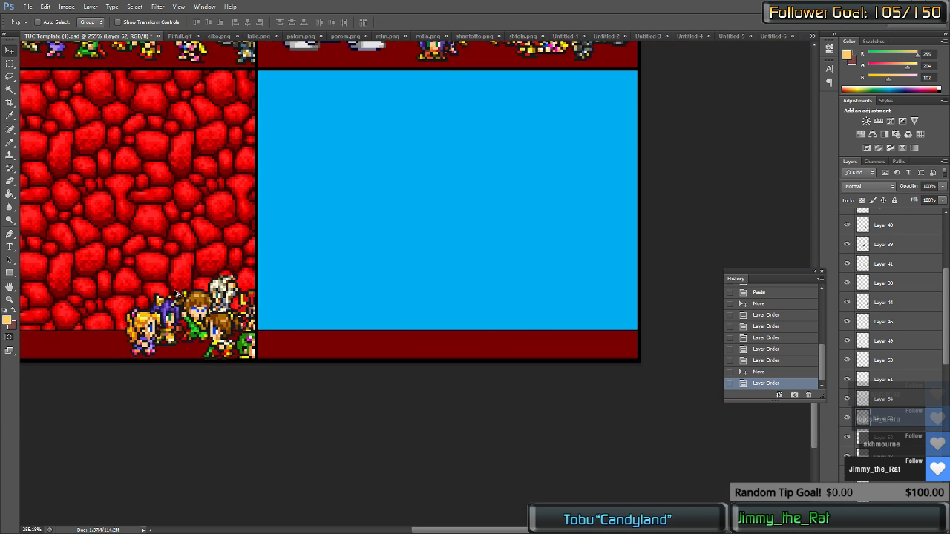
pyautogui.scroll(2, 186, 298)
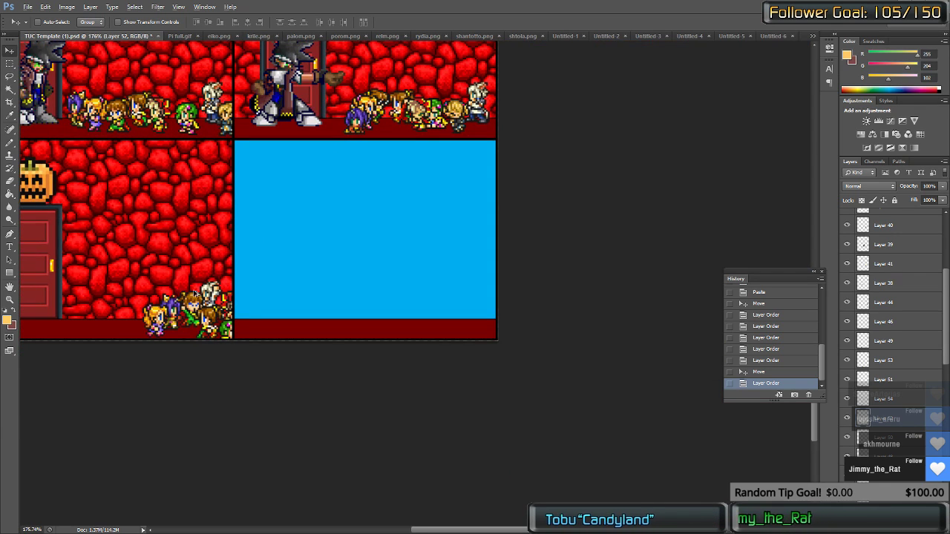
# Step: In shantotto.png, select the second blonde sprite in the lowest full-size pair, excluding the background around it
pyautogui.click(479, 37)
pyautogui.press('m')
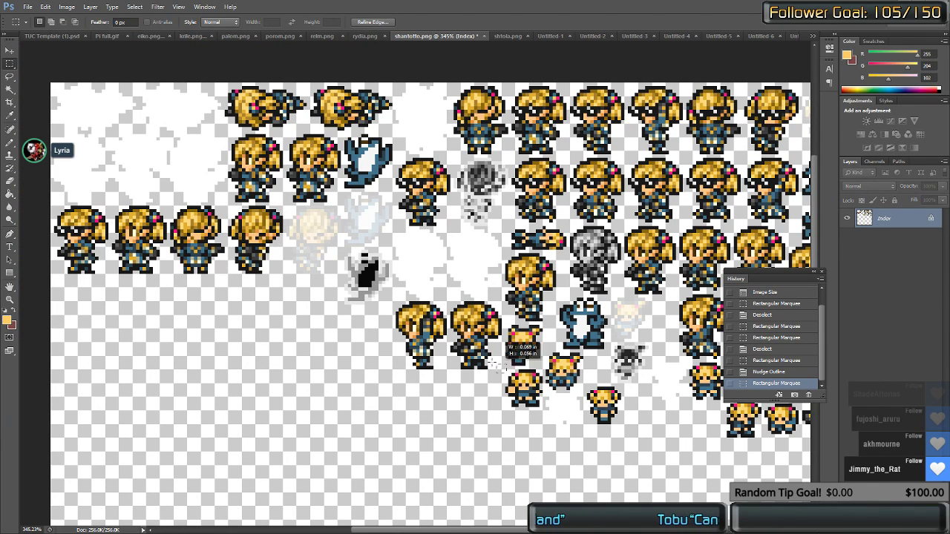
pyautogui.moveTo(499, 365); pyautogui.dragTo(449, 292)
pyautogui.moveTo(521, 369); pyautogui.dragTo(505, 337)
pyautogui.moveTo(421, 247); pyautogui.dragTo(530, 299)
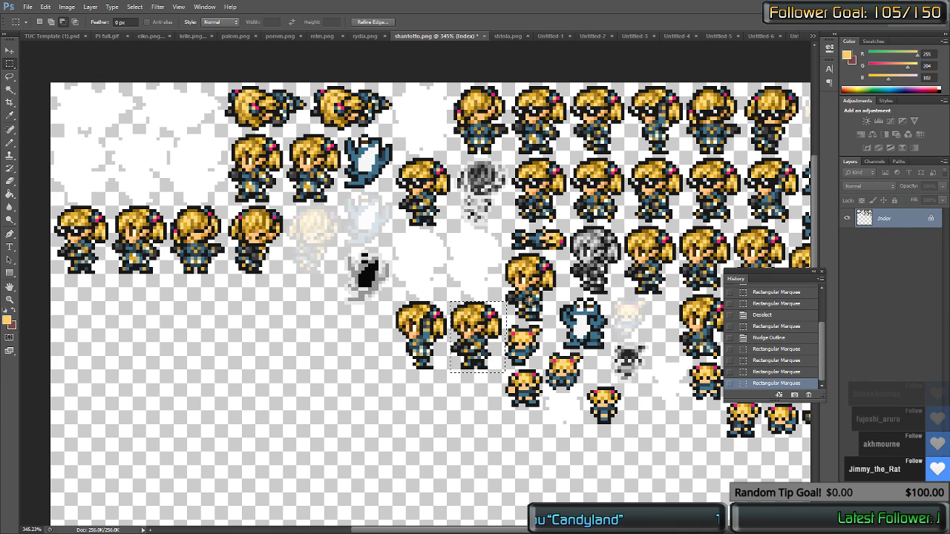
pyautogui.press('w')
pyautogui.click(494, 357)
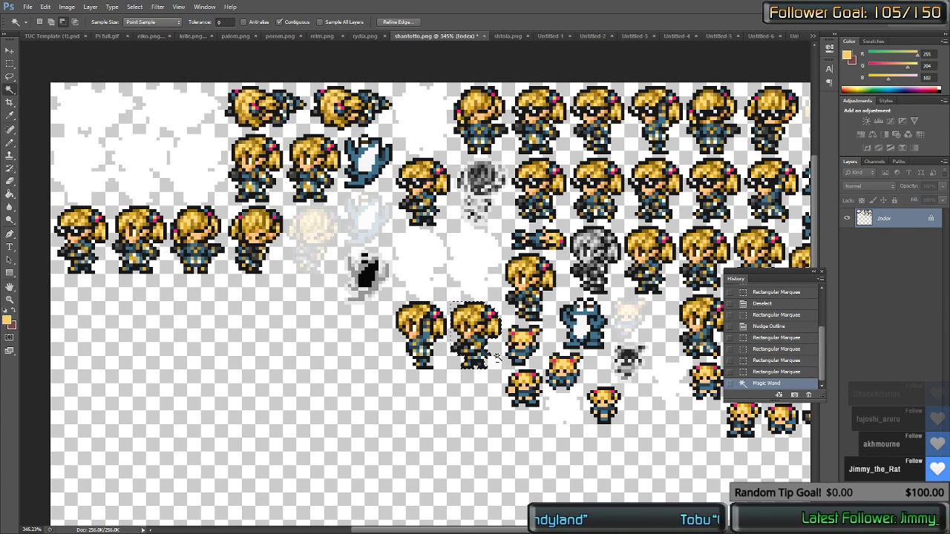
pyautogui.click(498, 309)
pyautogui.keyDown('alt'); pyautogui.click(453, 309); pyautogui.keyUp('alt')
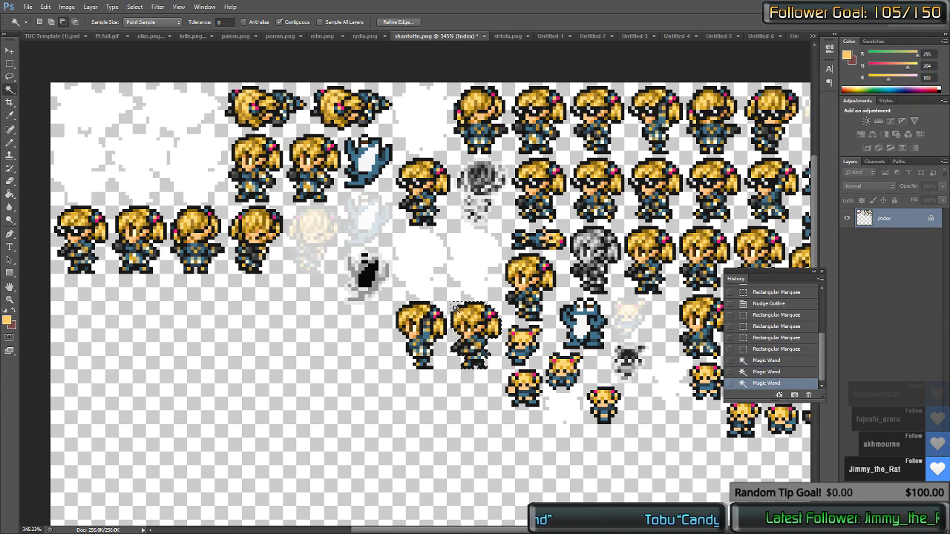
# Step: Copy the selected blonde sprite into TUC Template (1).psd and place it at the left end of the closed-door panel's character group
pyautogui.click(56, 36)
pyautogui.hotkey('ctrl', 'v')
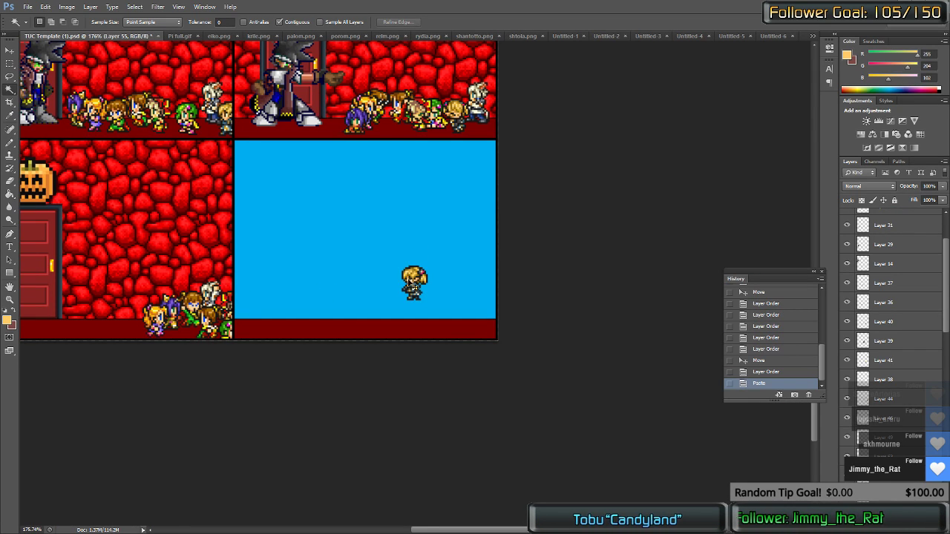
pyautogui.moveTo(416, 289); pyautogui.dragTo(134, 307)
pyautogui.hscroll(-5, 287, 349)
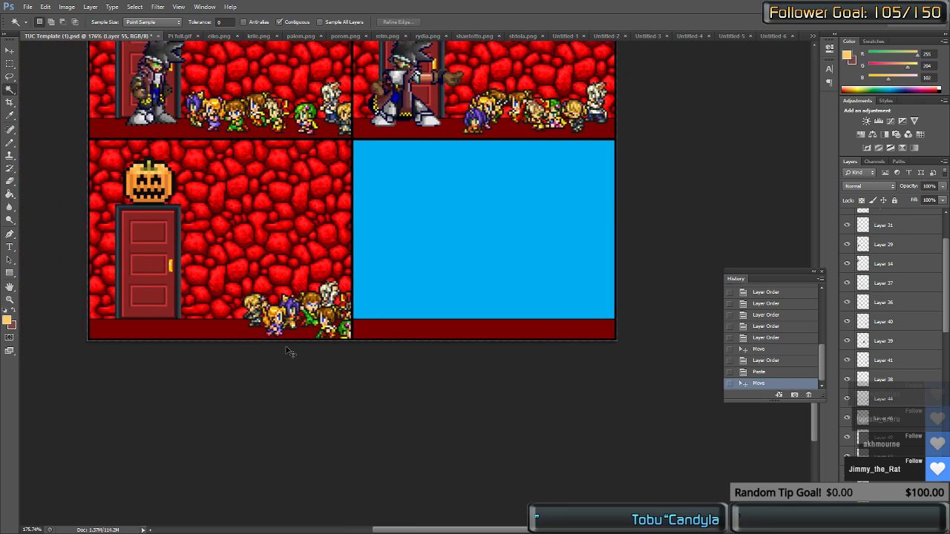
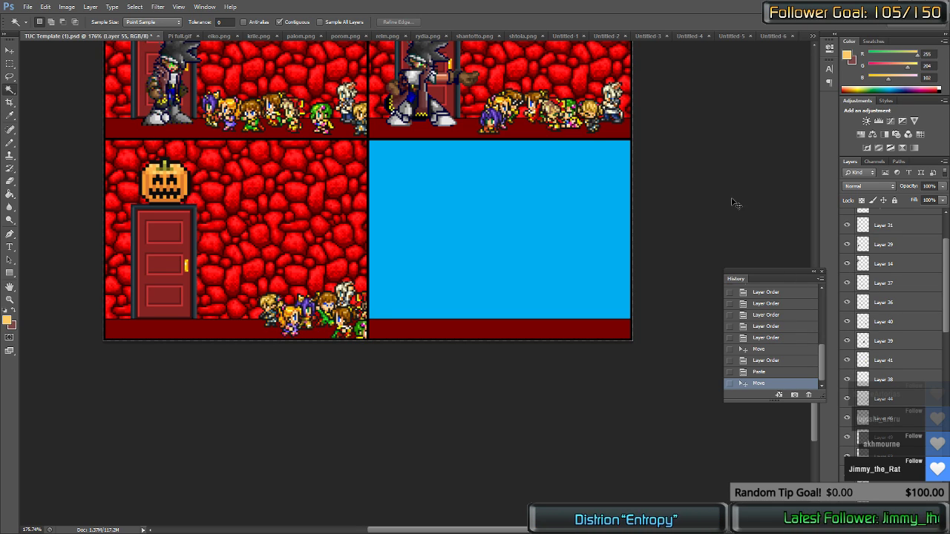
# Step: Create a new 400 x 1700 pixel document from the Clipboard preset and paste the copied effects sprite sheet into it
pyautogui.hotkey('ctrl', 'n')
pyautogui.press('Return')
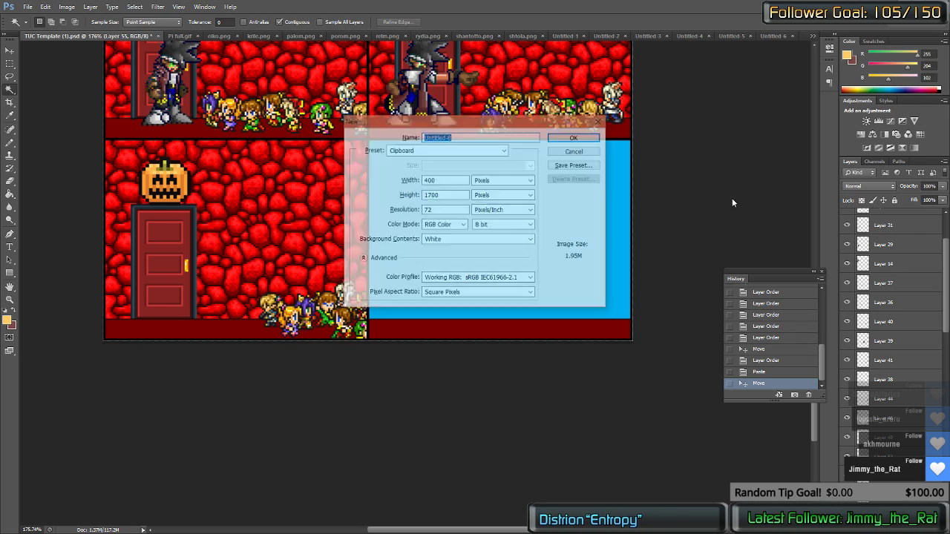
pyautogui.hotkey('ctrl', 'v')
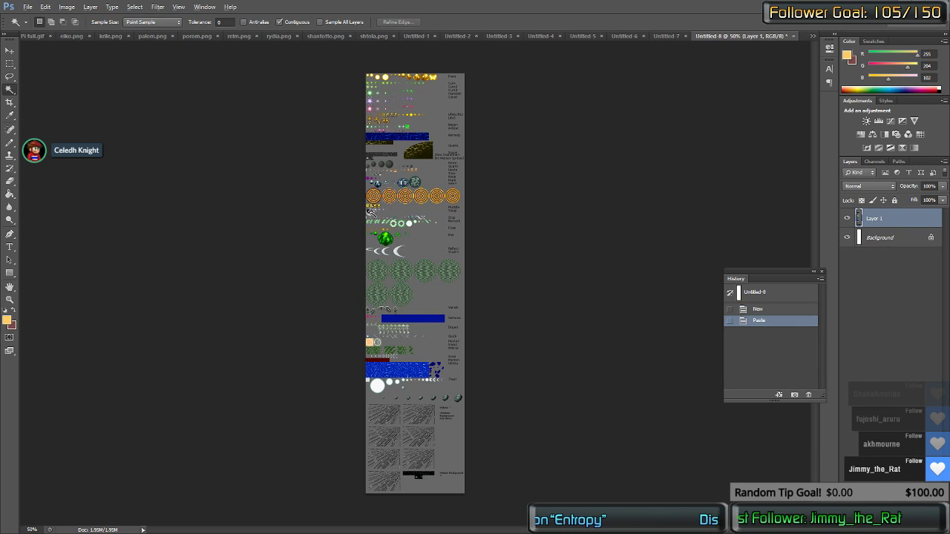
# Step: Outline the first spiky green-white ring in the effects sheet with combined rectangular selections that enclose all its spikes
pyautogui.moveTo(402, 201); pyautogui.dragTo(472, 132)
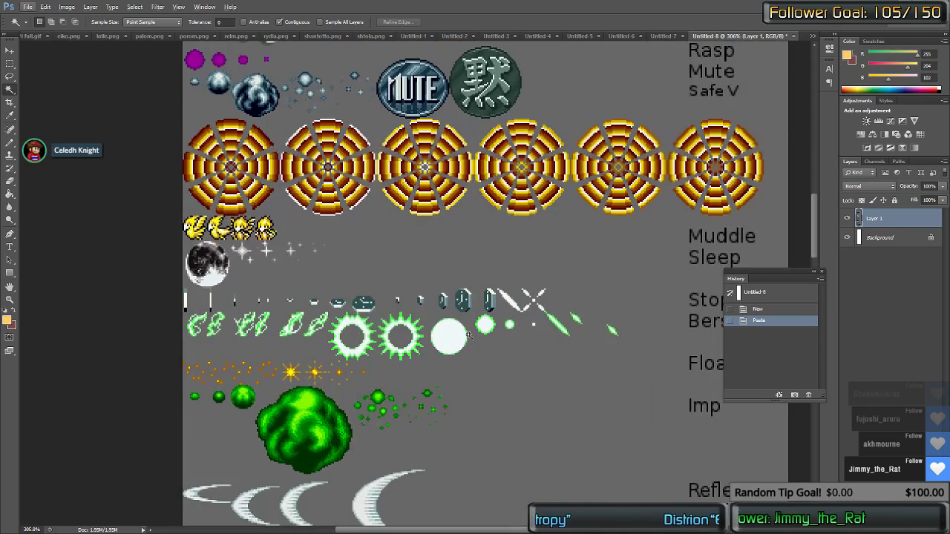
pyautogui.scroll(2, 392, 338)
pyautogui.press('m')
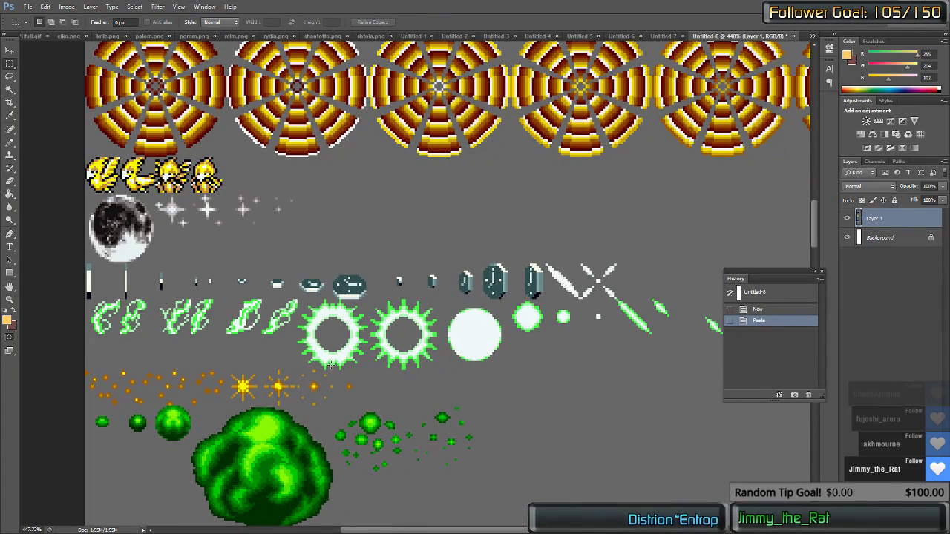
pyautogui.moveTo(299, 371); pyautogui.dragTo(362, 298)
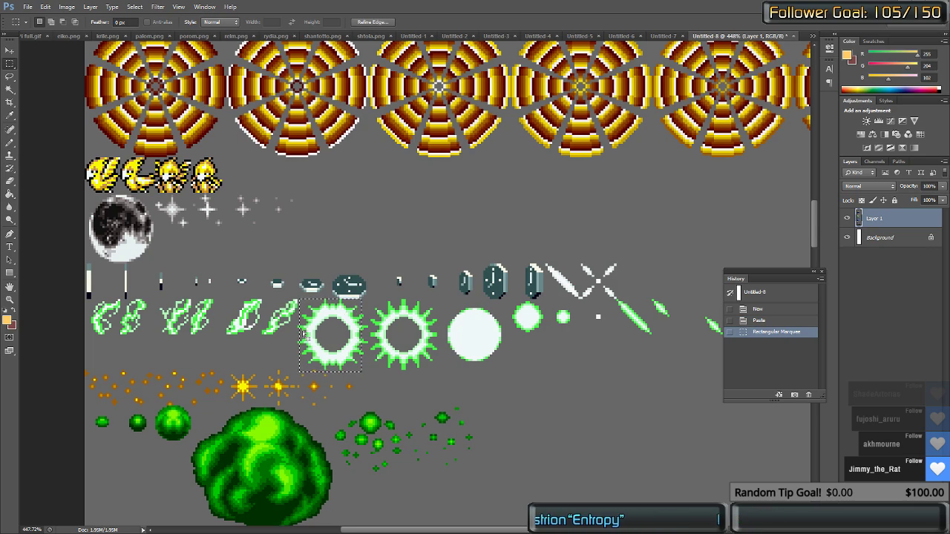
pyautogui.scroll(7, 299, 335)
pyautogui.moveTo(287, 293); pyautogui.dragTo(343, 409)
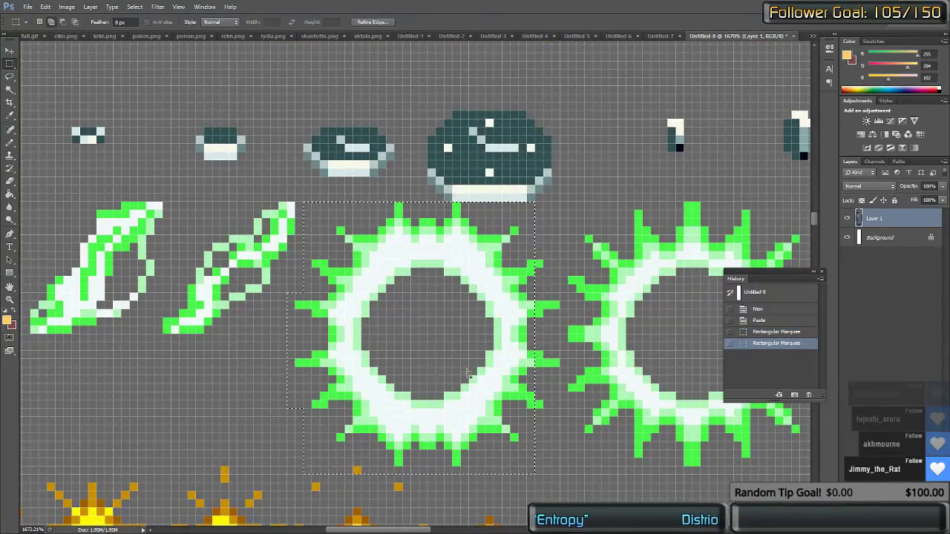
pyautogui.moveTo(509, 243); pyautogui.dragTo(560, 433)
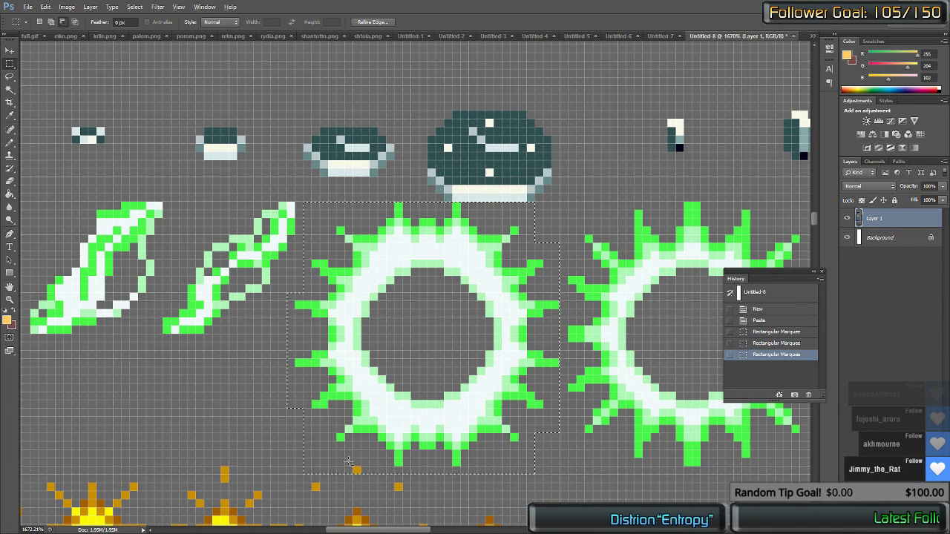
pyautogui.moveTo(345, 458); pyautogui.dragTo(362, 474)
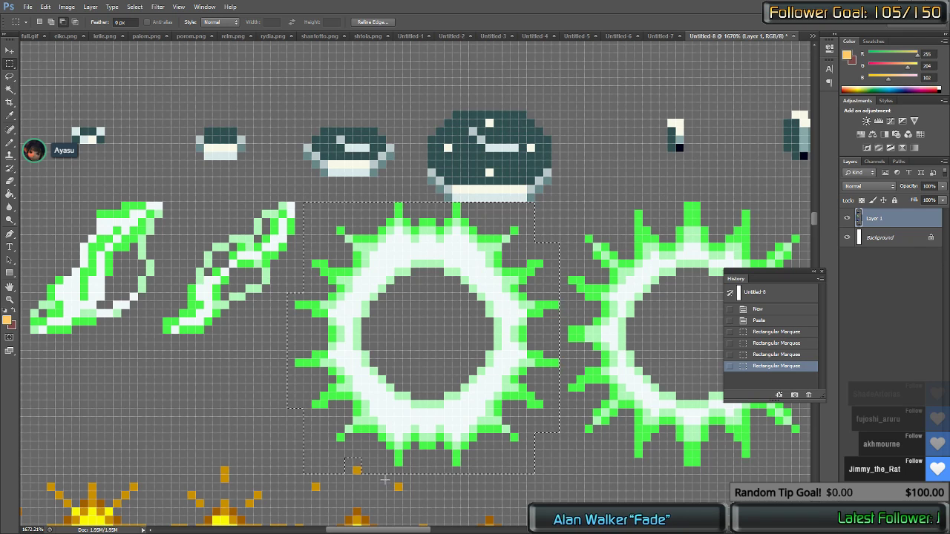
# Step: Subtract the grey background around and inside the ring from the selection with the Magic Wand
pyautogui.press('w')
pyautogui.keyDown('alt'); pyautogui.click(311, 405); pyautogui.keyUp('alt')
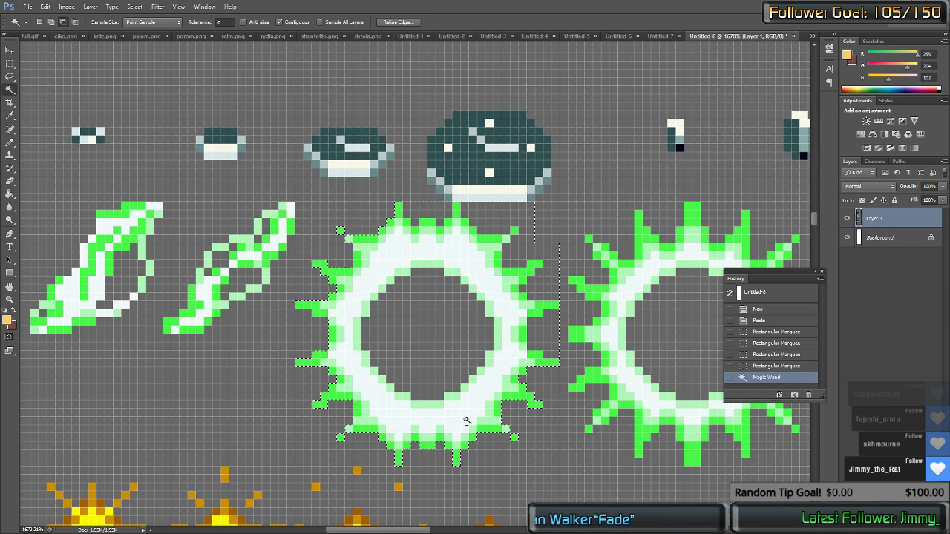
pyautogui.keyDown('alt'); pyautogui.click(543, 294); pyautogui.keyUp('alt')
pyautogui.keyDown('alt'); pyautogui.click(542, 333); pyautogui.keyUp('alt')
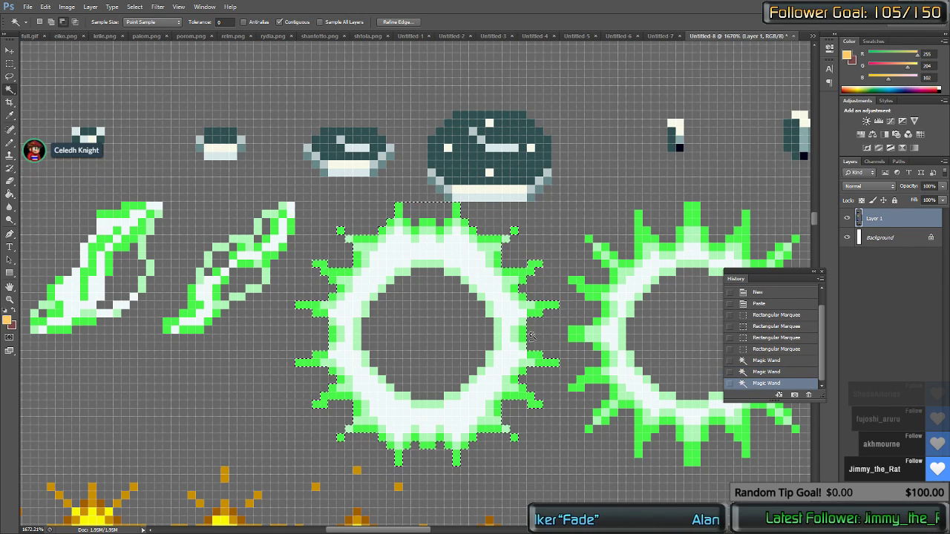
pyautogui.keyDown('alt'); pyautogui.click(418, 213); pyautogui.keyUp('alt')
pyautogui.keyDown('alt'); pyautogui.click(425, 316); pyautogui.keyUp('alt')
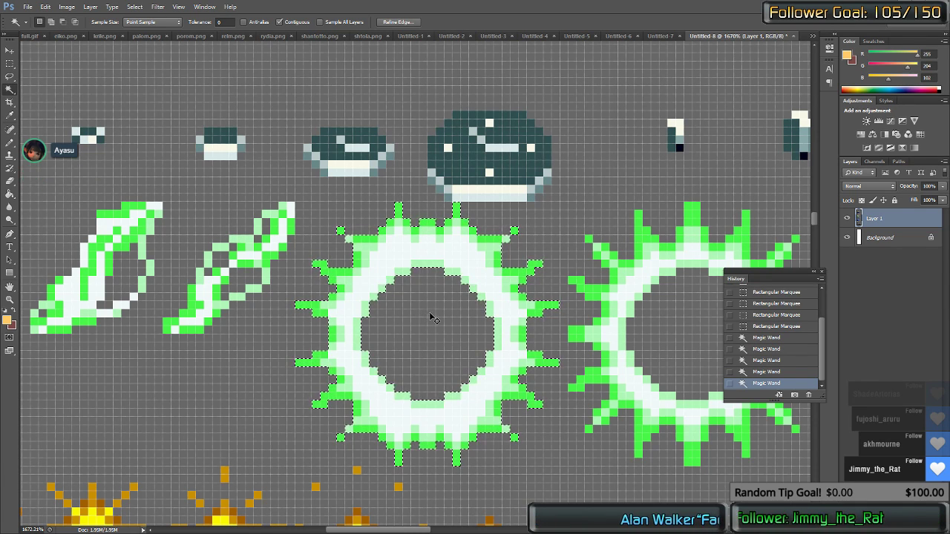
pyautogui.hotkey('ctrl', 'Tab')
pyautogui.hotkey('ctrl', 'v')
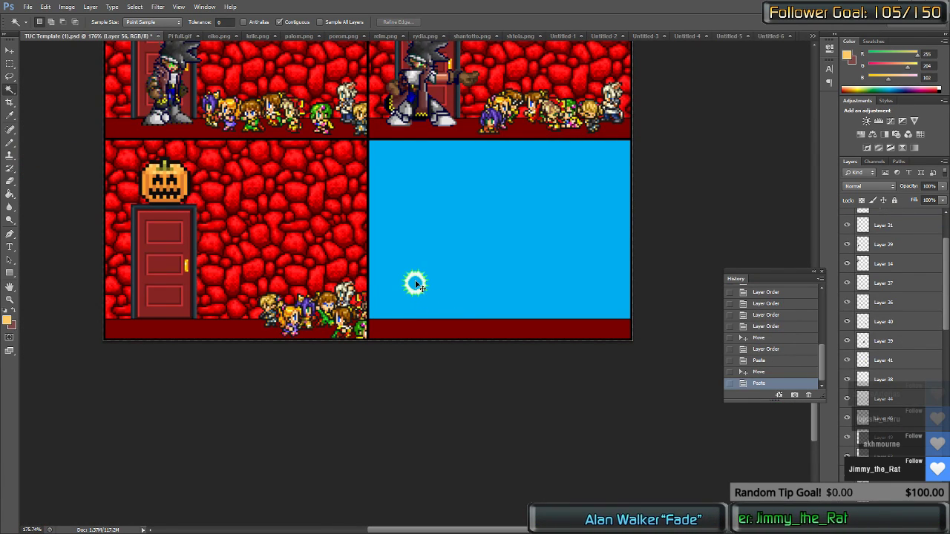
pyautogui.hotkey('ctrl', 'z')
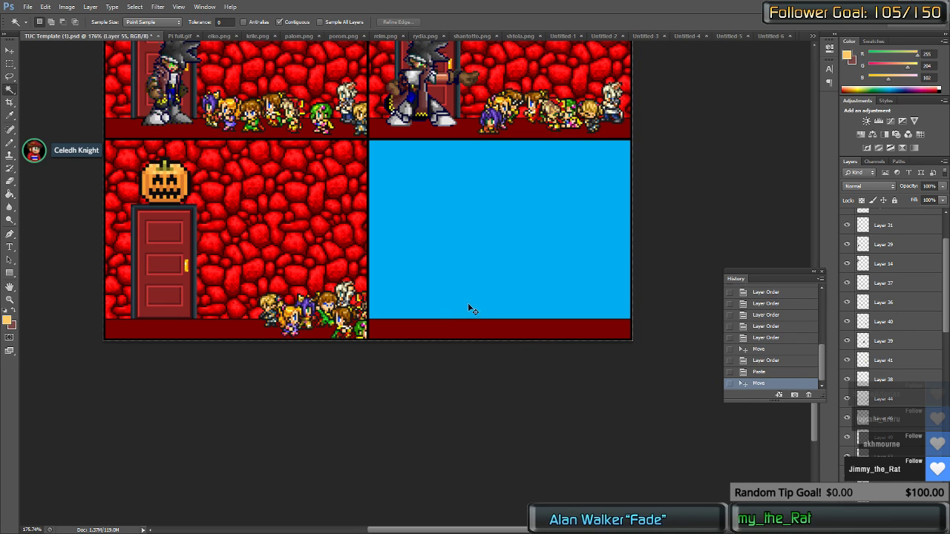
# Step: Create a new document at the clipboard's size and paste the green-white ring into it
pyautogui.hotkey('ctrl', 'n')
pyautogui.press('Return')
pyautogui.hotkey('ctrl', 'v')
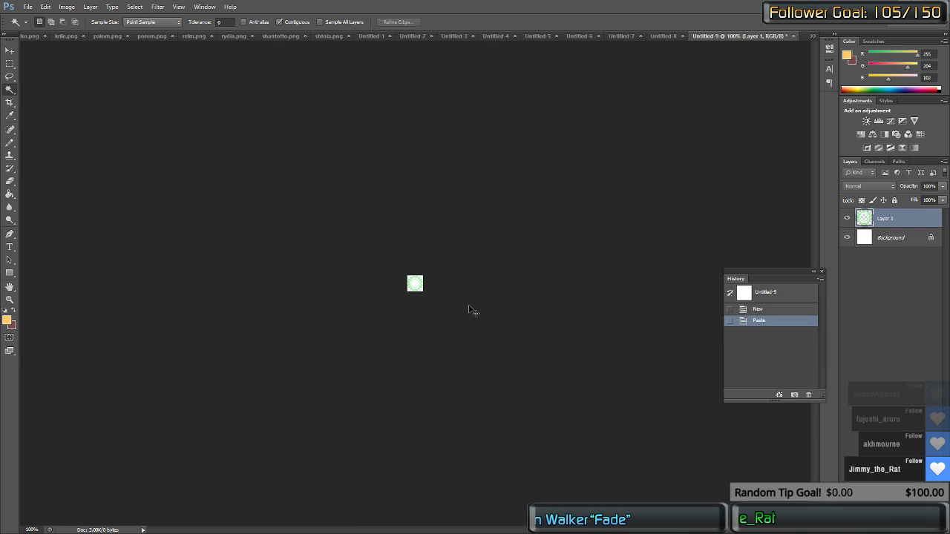
# Step: Resize the ring image to 200 percent with Nearest Neighbor (preserve hard edges) resampling and hide its white Background layer
pyautogui.click(67, 6)
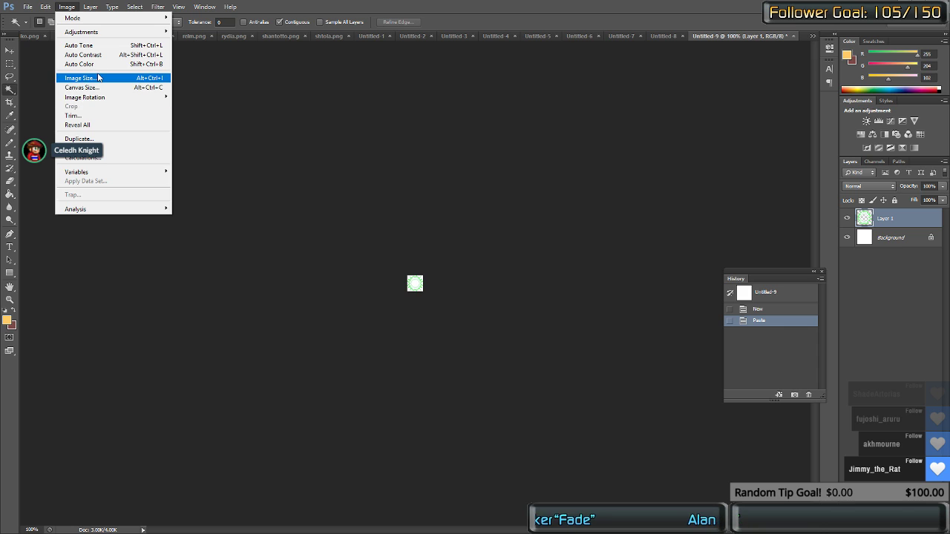
pyautogui.click(98, 77)
pyautogui.write('200')
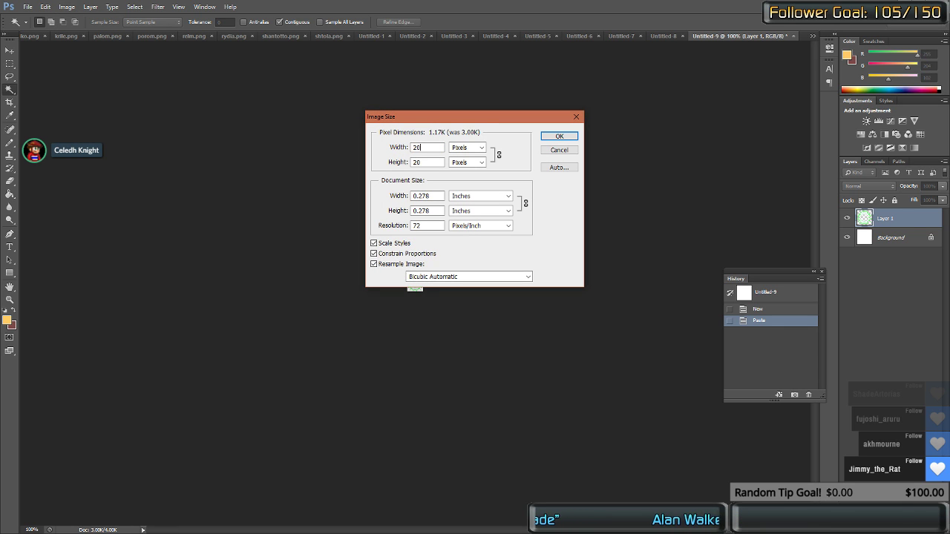
pyautogui.press('Tab')
pyautogui.press('Up')
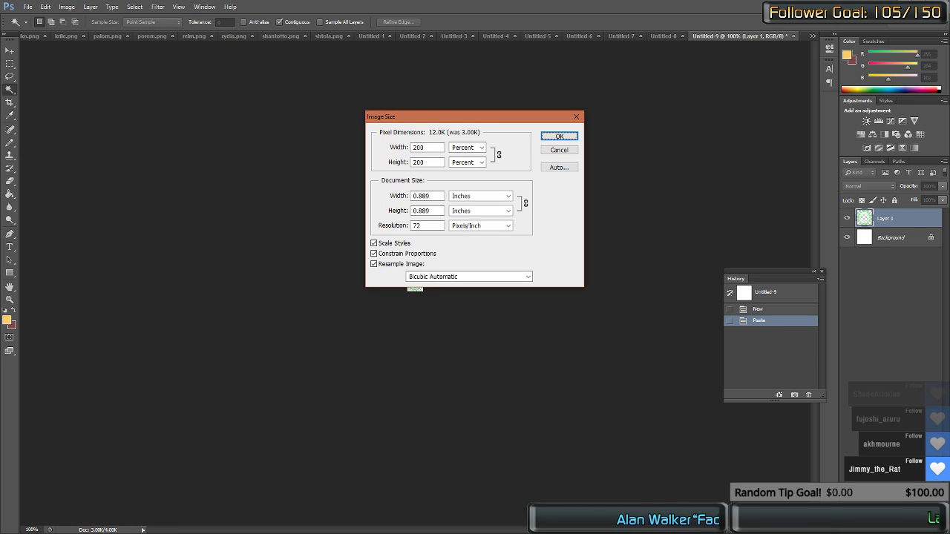
pyautogui.hotkey('shift', 'Tab')
pyautogui.hotkey('shift', 'Tab')
pyautogui.press('Tab')
pyautogui.press('Up')
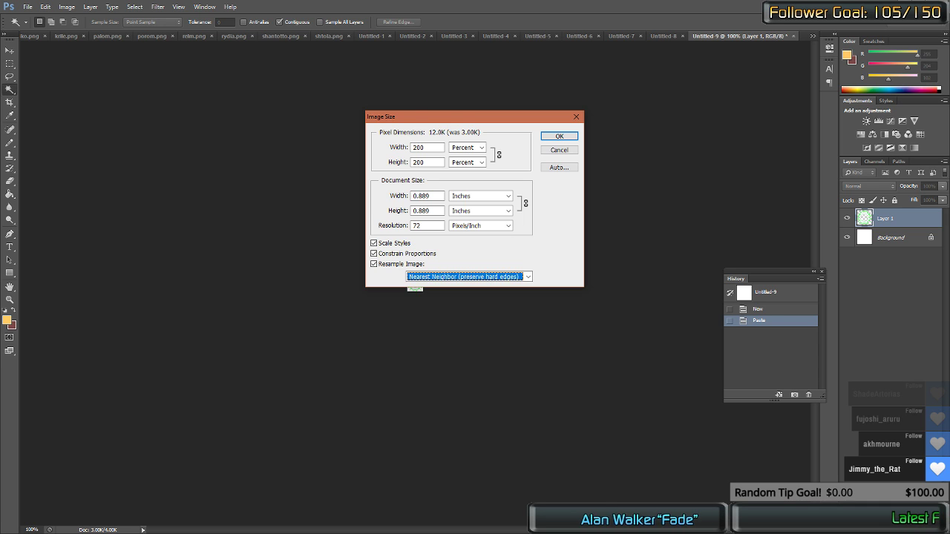
pyautogui.press('Return')
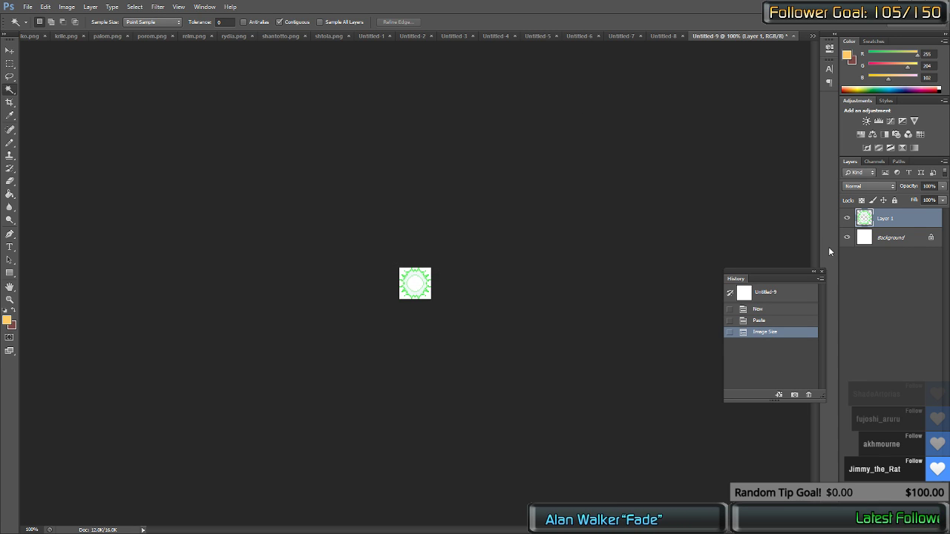
pyautogui.click(847, 238)
# Step: In TUC Template (1).psd, increase the canvas height with the anchor at top centre so the new space is added below the panels
pyautogui.hotkey('ctrl', 'Tab')
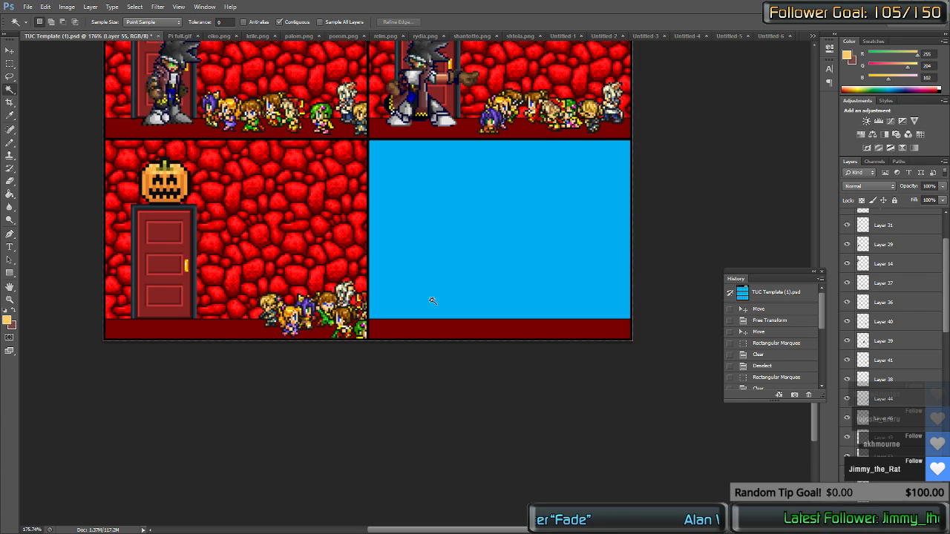
pyautogui.press('m')
pyautogui.scroll(-5, 919, 450)
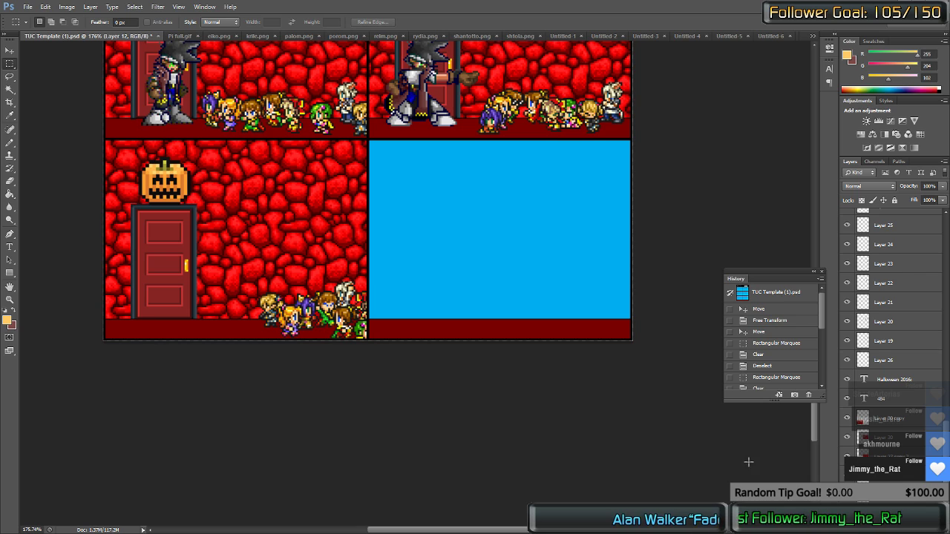
pyautogui.click(66, 7)
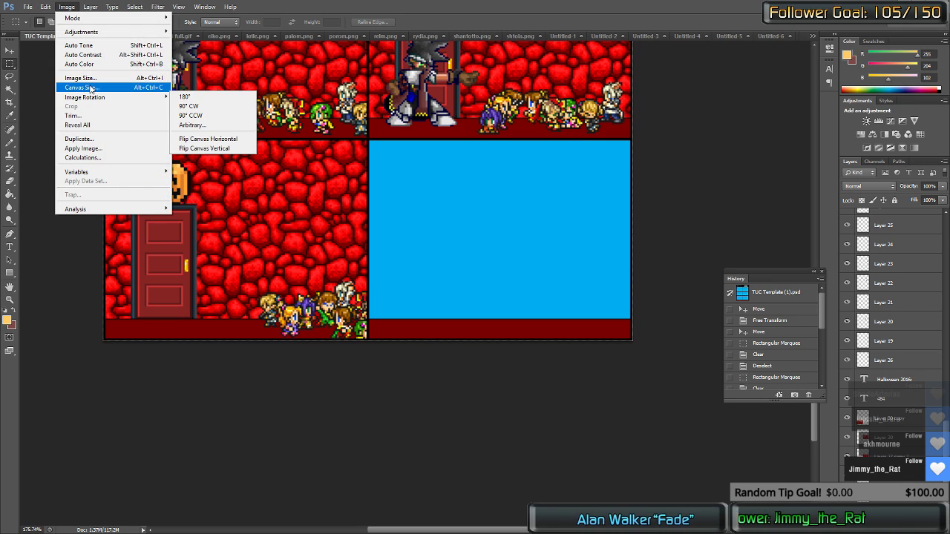
pyautogui.click(81, 88)
pyautogui.click(462, 223)
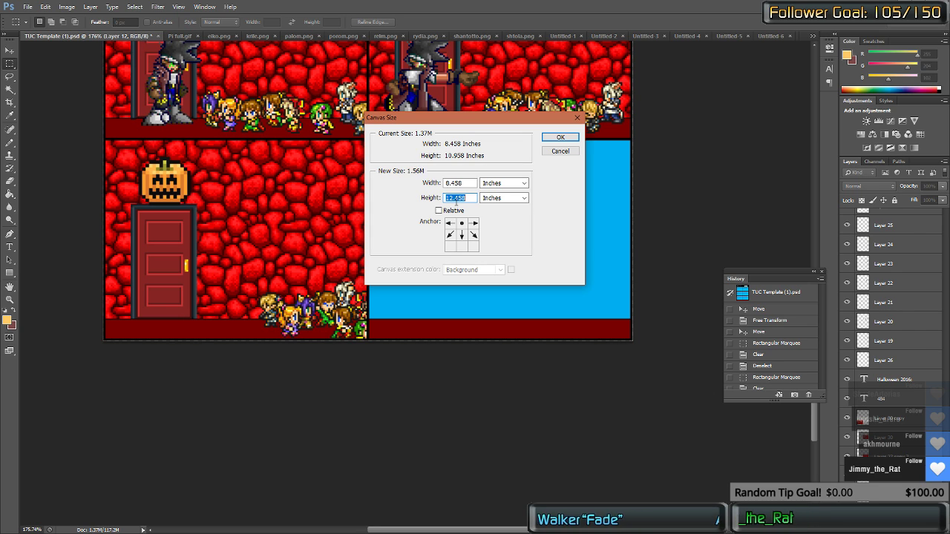
pyautogui.press('Up')
pyautogui.press('Up')
pyautogui.press('Up')
pyautogui.press('Up')
pyautogui.press('Up')
pyautogui.press('Up')
pyautogui.press('Up')
pyautogui.press('Up')
pyautogui.press('Up')
pyautogui.press('Up')
pyautogui.press('Up')
pyautogui.press('Up')
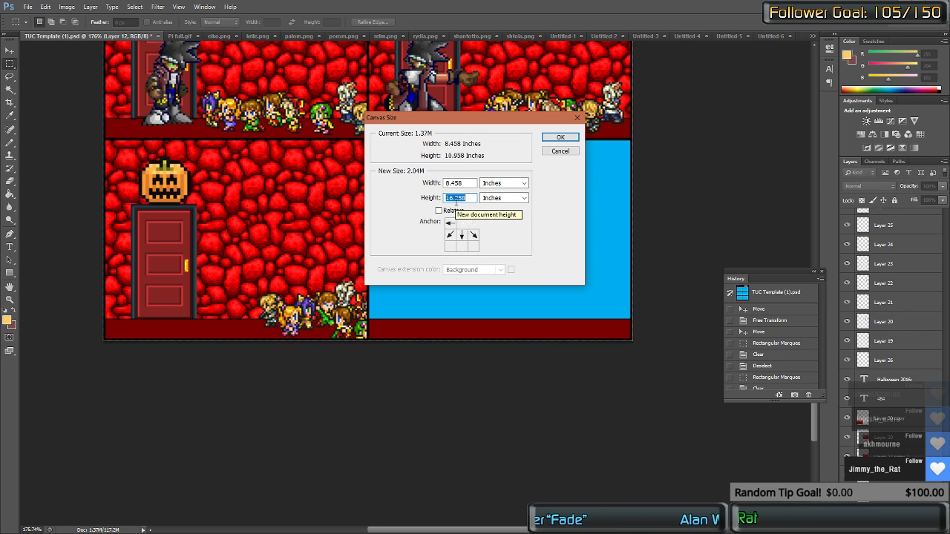
pyautogui.press('Return')
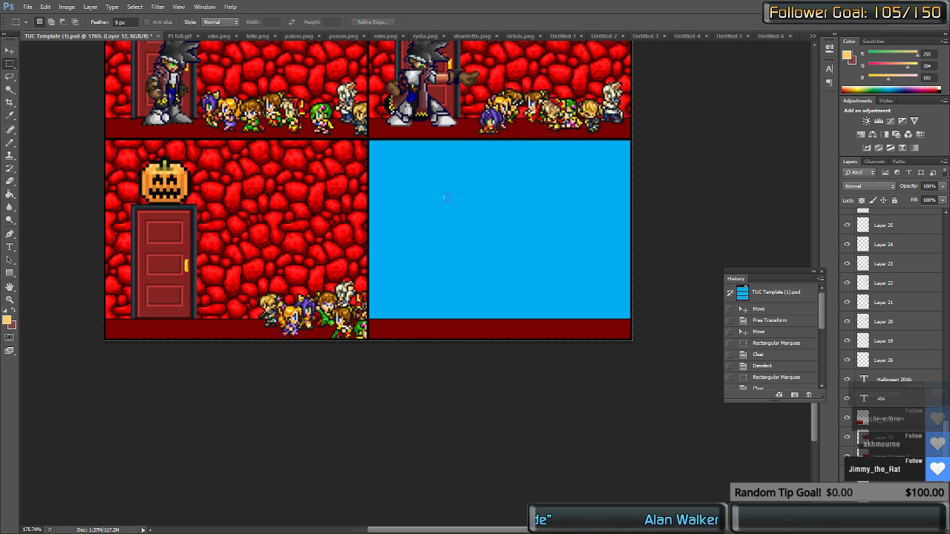
pyautogui.scroll(-3, 382, 264)
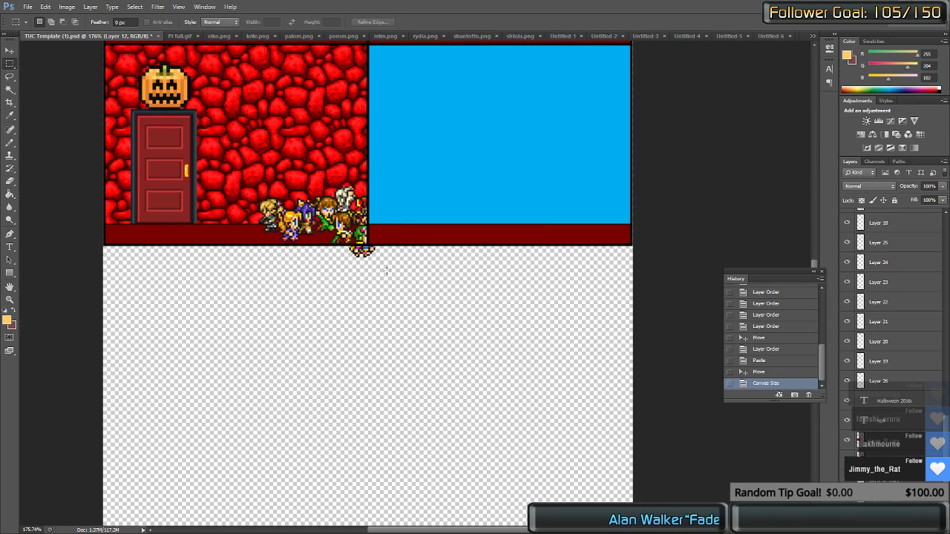
pyautogui.moveTo(410, 293); pyautogui.dragTo(307, 247)
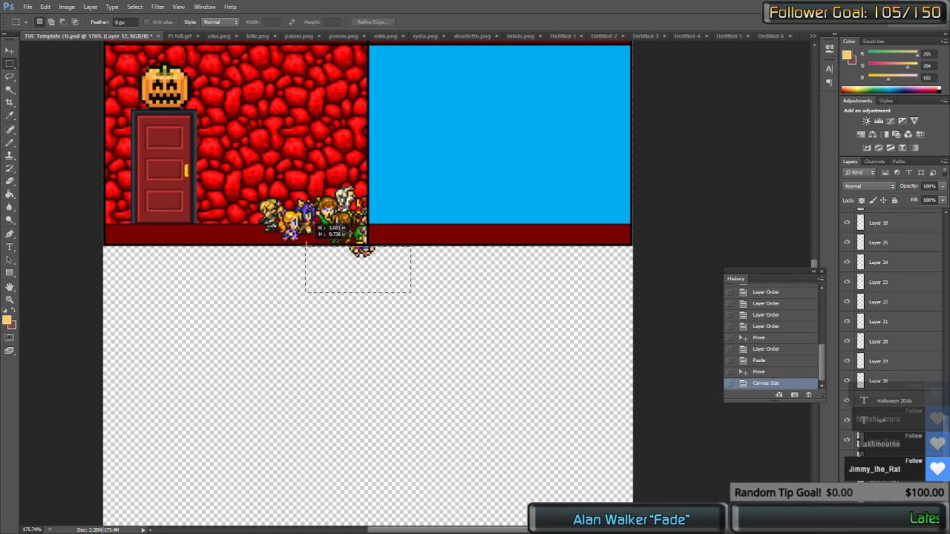
pyautogui.press('Delete')
pyautogui.hotkey('ctrl', 'z')
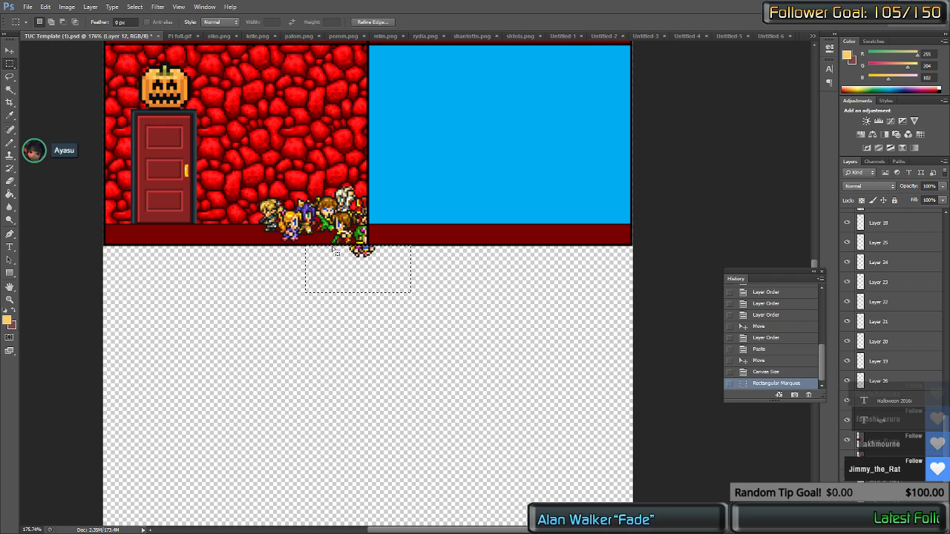
pyautogui.press('v')
pyautogui.click(367, 256)
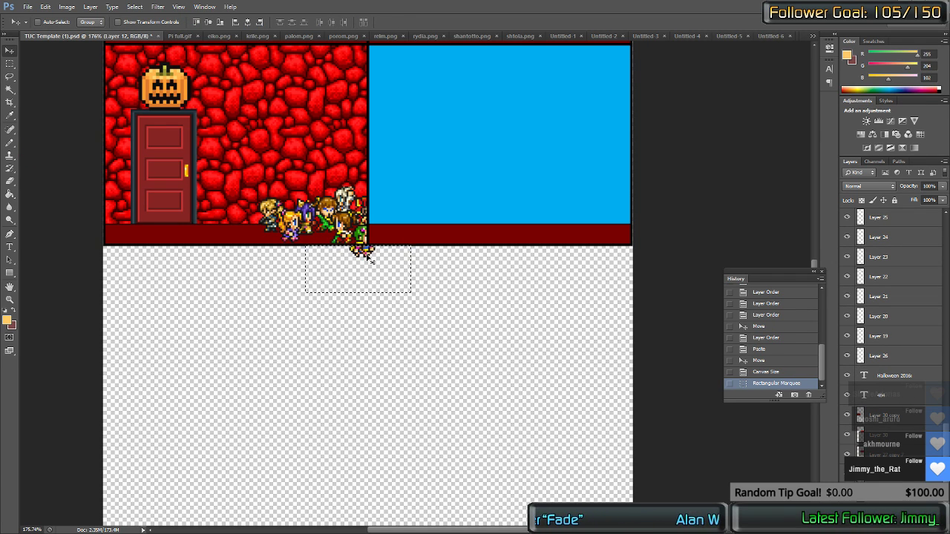
pyautogui.hotkey('ctrl', 'd')
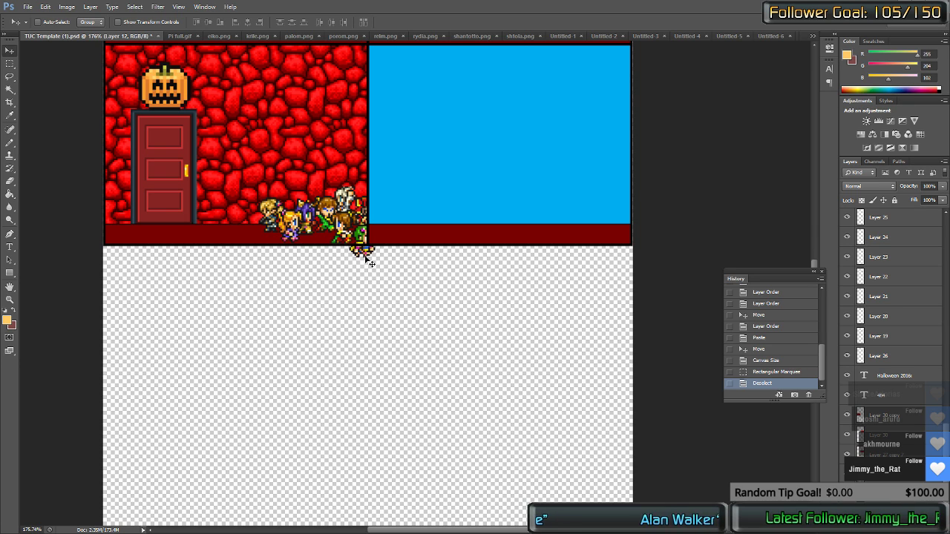
# Step: Erase the part of the sprite on Layer 53 that hangs below the closed-door panel, and clear the selection
pyautogui.keyDown('ctrl'); pyautogui.click(369, 255); pyautogui.keyUp('ctrl')
pyautogui.press('m')
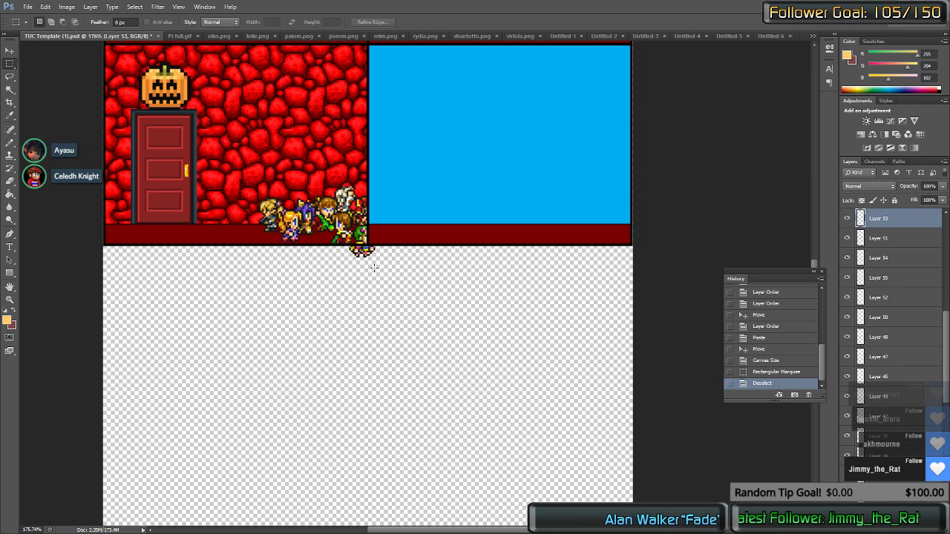
pyautogui.moveTo(383, 271); pyautogui.dragTo(327, 262)
pyautogui.press('Up')
pyautogui.press('Delete')
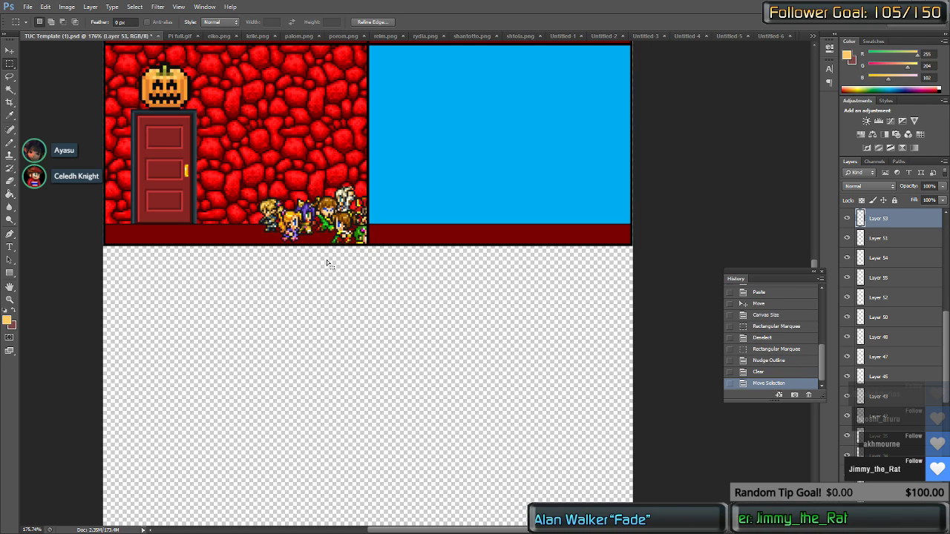
pyautogui.click(327, 263)
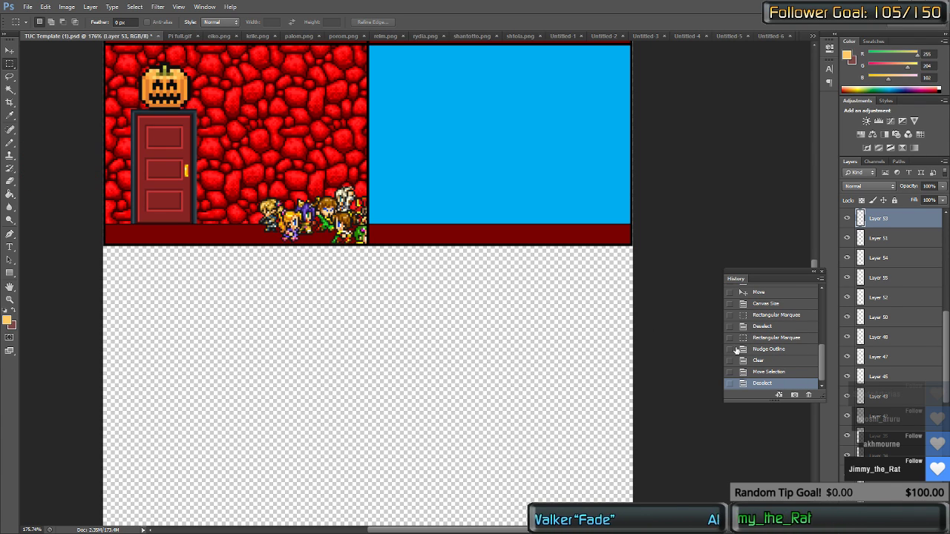
# Step: Select the bottom row's two empty panel frames on Layer 12, copy them and paste them as a new layer
pyautogui.scroll(-5, 887, 348)
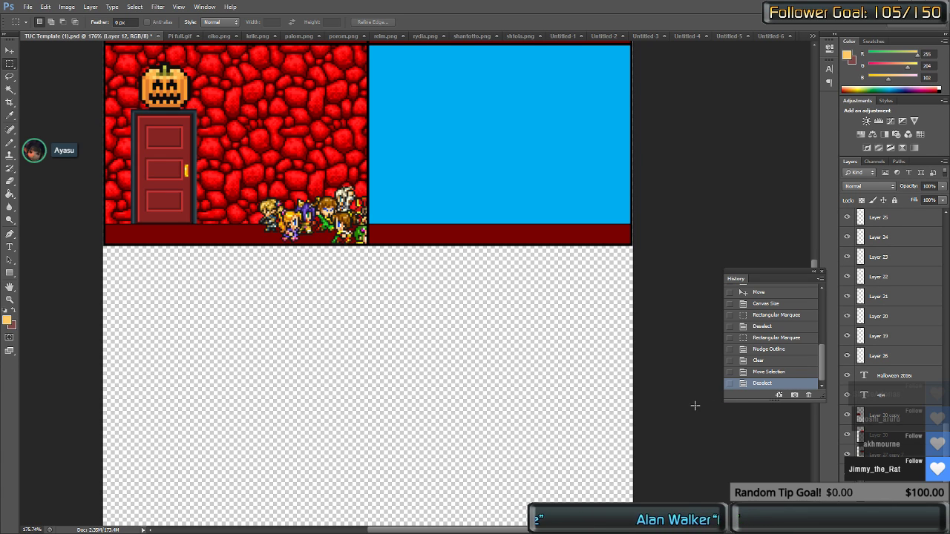
pyautogui.moveTo(695, 405); pyautogui.dragTo(79, 259)
pyautogui.scroll(1, 79, 259)
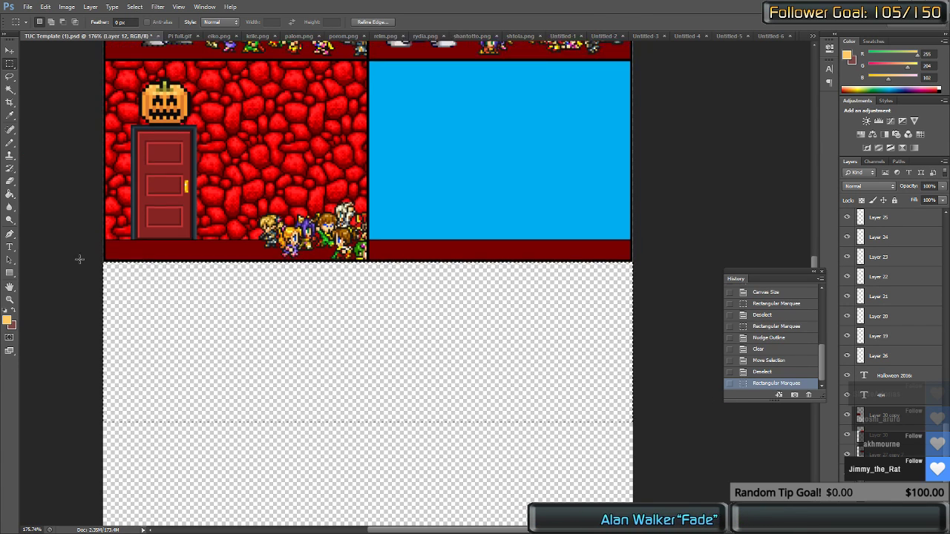
pyautogui.scroll(2, 80, 259)
pyautogui.moveTo(682, 374); pyautogui.dragTo(23, 99)
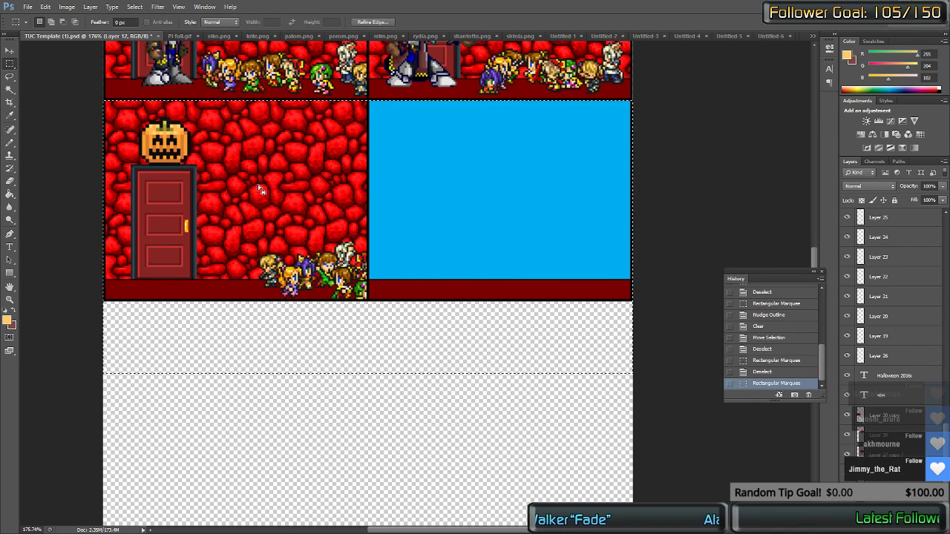
pyautogui.press('Down')
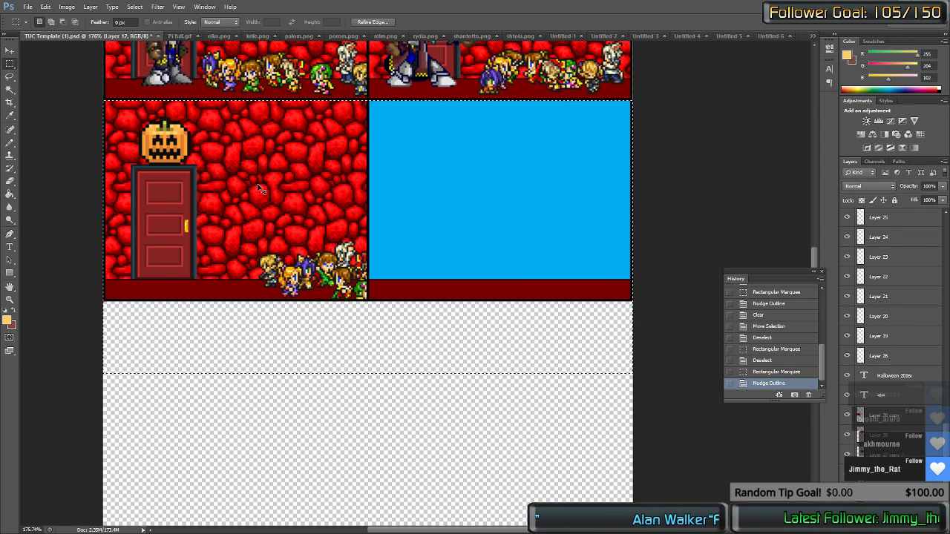
pyautogui.hotkey('ctrl', 'v')
# Step: Move the pasted blue panel row down so its top border meets the bottom border of the closed-door row
pyautogui.hotkey('shift', 'Down')
pyautogui.hotkey('shift', 'Down')
pyautogui.hotkey('shift', 'Down')
pyautogui.hotkey('shift', 'Down')
pyautogui.hotkey('shift', 'Down')
pyautogui.hotkey('shift', 'Down')
pyautogui.hotkey('shift', 'Down')
pyautogui.hotkey('shift', 'Down')
pyautogui.hotkey('shift', 'Down')
pyautogui.hotkey('shift', 'Down')
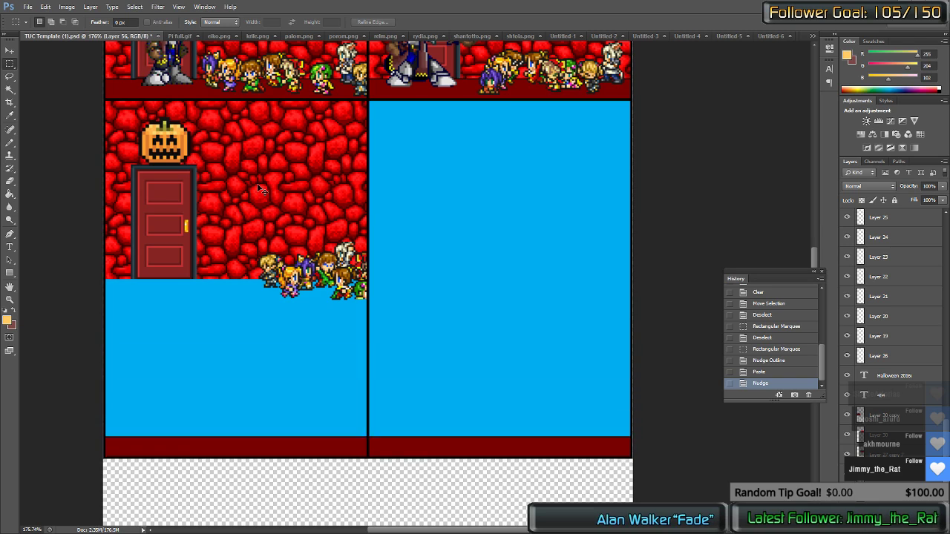
pyautogui.hotkey('ctrl', 'shift', 'Down')
pyautogui.hotkey('ctrl', 'shift', 'Down')
pyautogui.hotkey('ctrl', 'shift', 'Down')
pyautogui.hotkey('ctrl', 'shift', 'Down')
pyautogui.hotkey('ctrl', 'shift', 'Down')
pyautogui.hotkey('ctrl', 'shift', 'Down')
pyautogui.hotkey('ctrl', 'shift', 'Down')
pyautogui.hotkey('ctrl', 'shift', 'Up')
pyautogui.hotkey('ctrl', 'shift', 'Up')
pyautogui.hotkey('ctrl', 'Up')
pyautogui.hotkey('ctrl', 'Up')
pyautogui.hotkey('ctrl', 'Up')
pyautogui.hotkey('ctrl', 'Up')
pyautogui.hotkey('ctrl', 'Up')
pyautogui.hotkey('ctrl', 'Up')
pyautogui.hotkey('ctrl', 'Up')
pyautogui.hotkey('ctrl', 'Up')
pyautogui.hotkey('ctrl', 'Up')
pyautogui.hotkey('ctrl', 'Up')
pyautogui.hotkey('ctrl', 'Up')
pyautogui.hotkey('ctrl', 'Up')
pyautogui.hotkey('ctrl', 'Up')
pyautogui.hotkey('ctrl', 'Up')
pyautogui.hotkey('ctrl', 'Up')
pyautogui.hotkey('ctrl', 'Up')
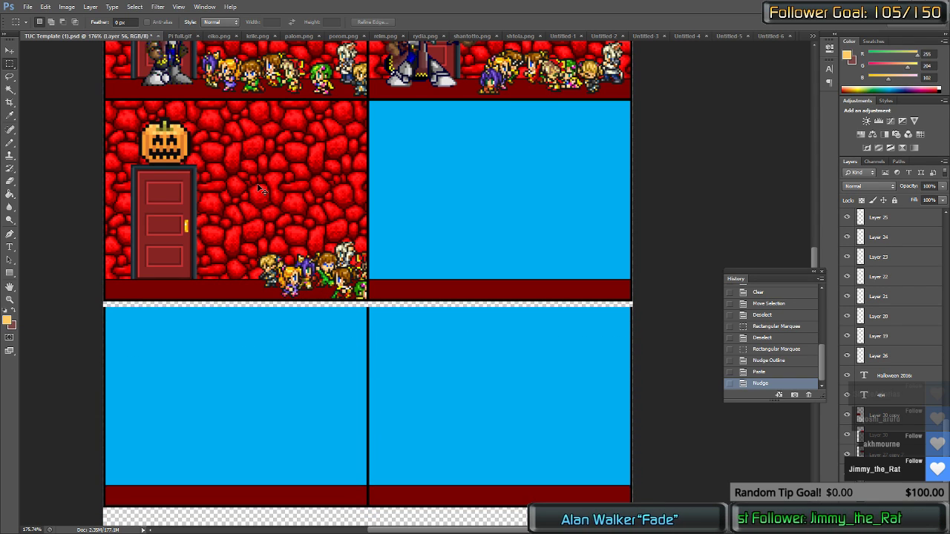
pyautogui.press('Up')
pyautogui.press('Up')
pyautogui.press('Up')
pyautogui.press('Up')
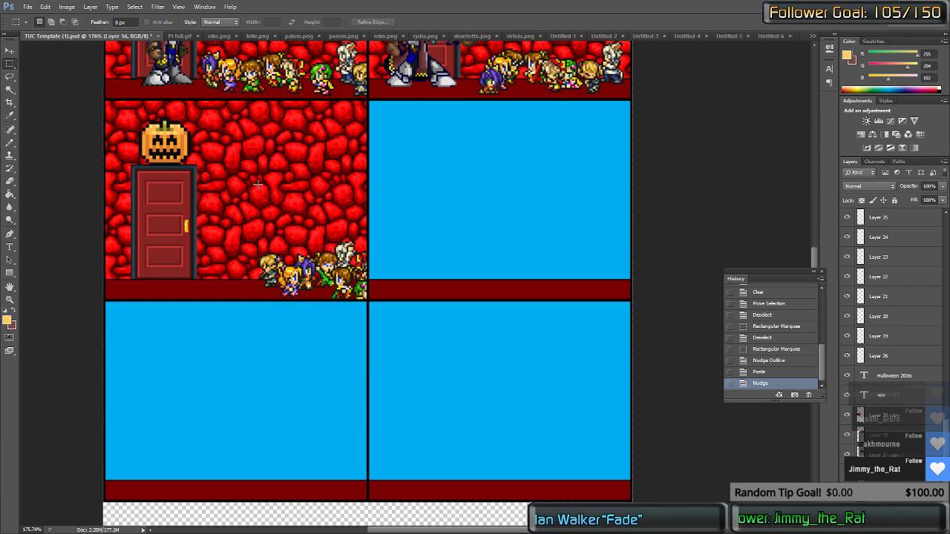
# Step: Duplicate the closed-door background from Layer 30 copy and align the duplicate in the blank blue panel beside it
pyautogui.scroll(-5, 414, 268)
pyautogui.scroll(3, 413, 269)
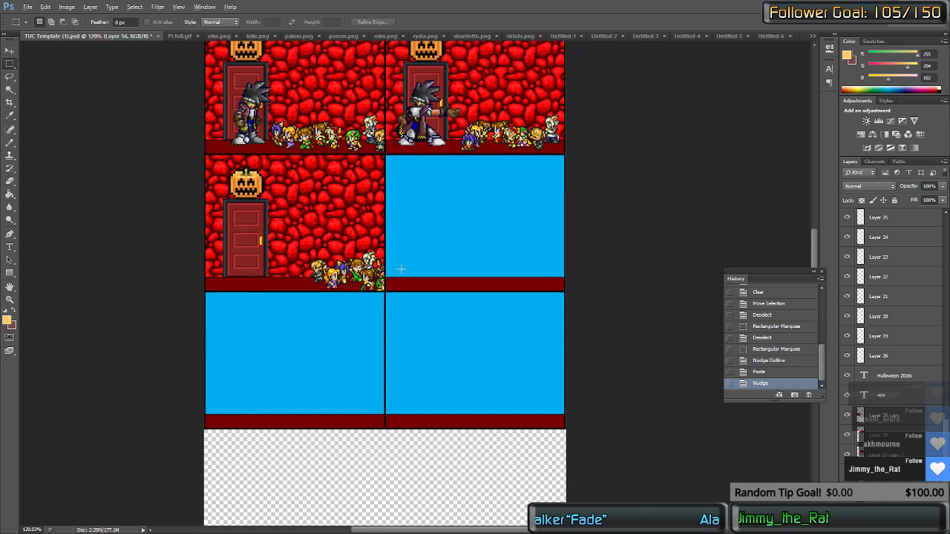
pyautogui.press('v')
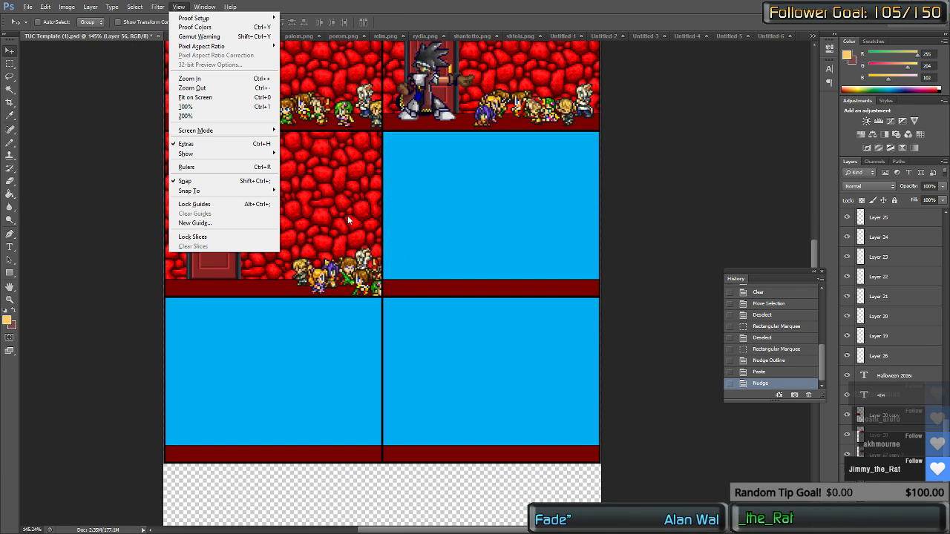
pyautogui.click(689, 187)
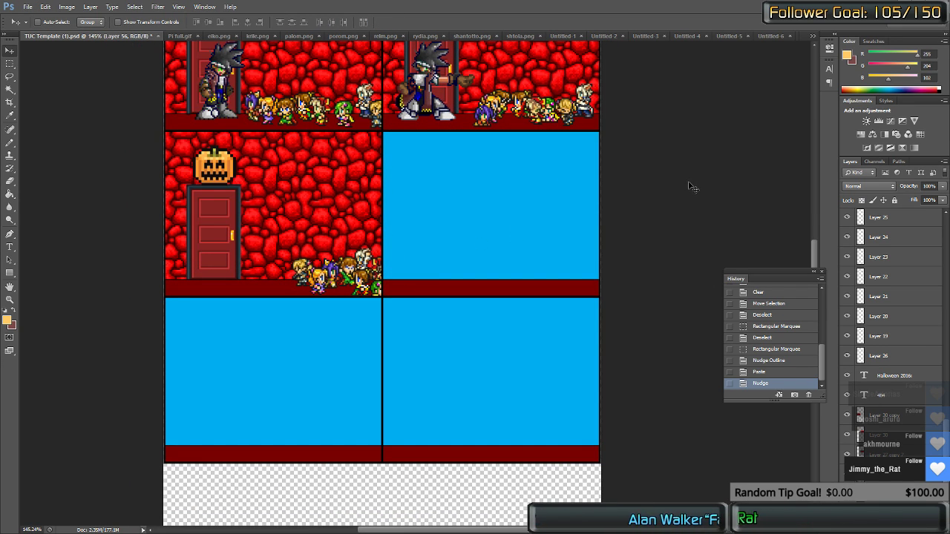
pyautogui.keyDown('ctrl'); pyautogui.click(307, 201); pyautogui.keyUp('ctrl')
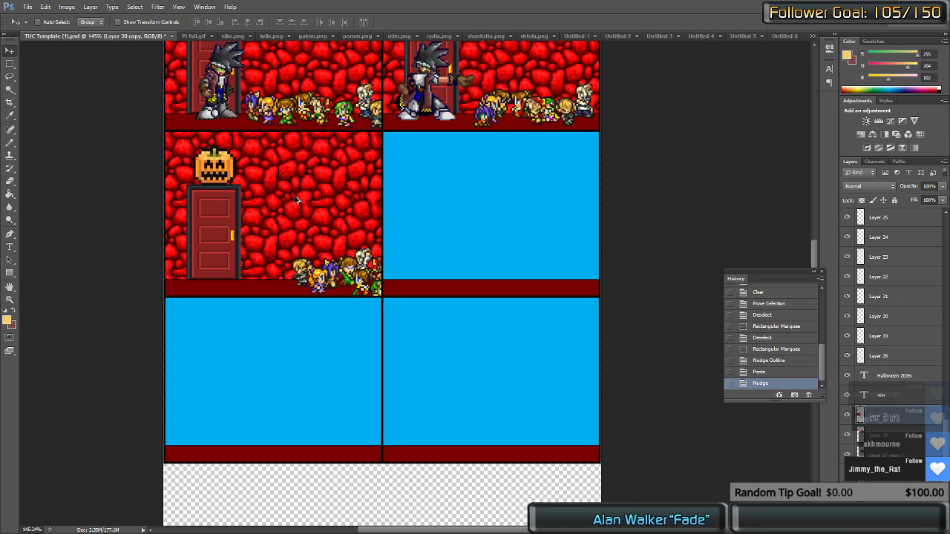
pyautogui.moveTo(296, 201); pyautogui.dragTo(506, 203)
pyautogui.press('Up')
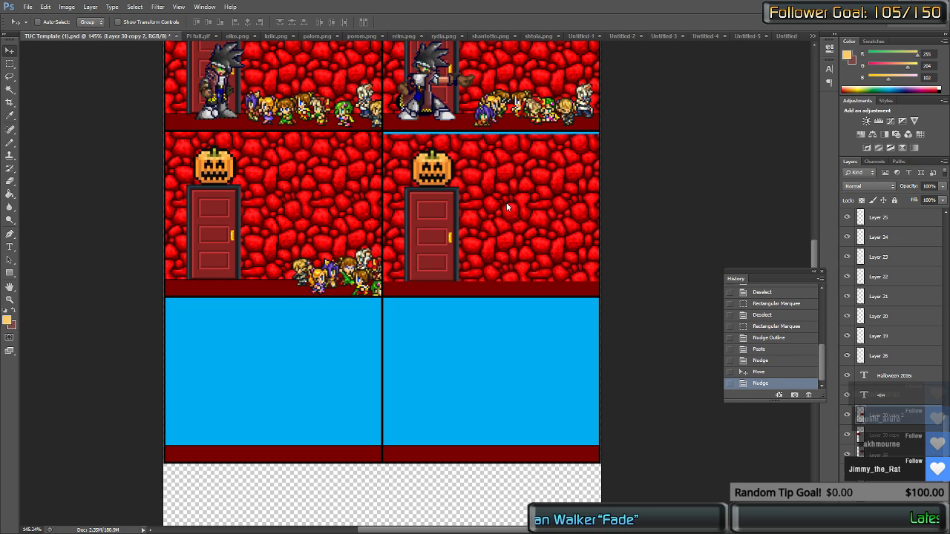
pyautogui.press('Up')
pyautogui.press('Right')
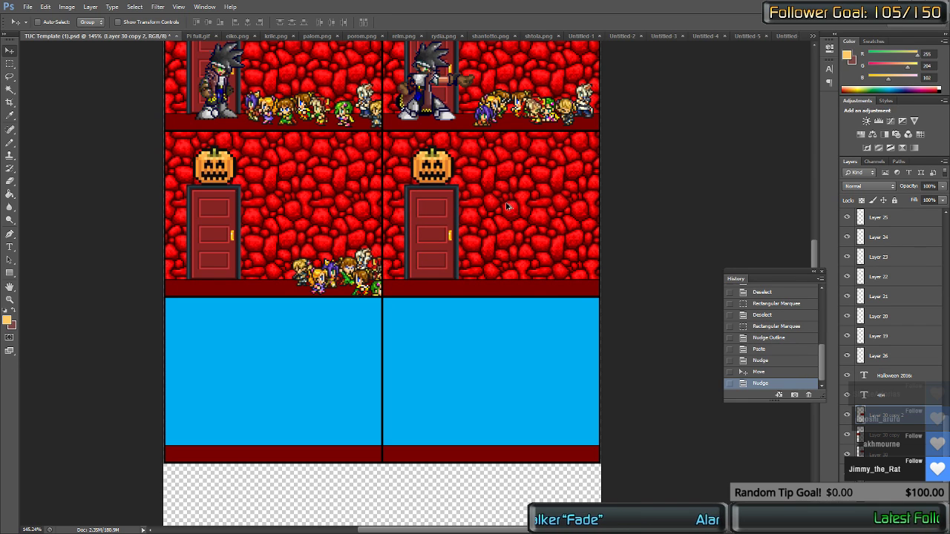
# Step: Duplicate the closed-door background again and align it inside the new bottom row's left panel
pyautogui.moveTo(508, 206); pyautogui.dragTo(289, 372)
pyautogui.press('Left')
pyautogui.press('Left')
pyautogui.press('Right')
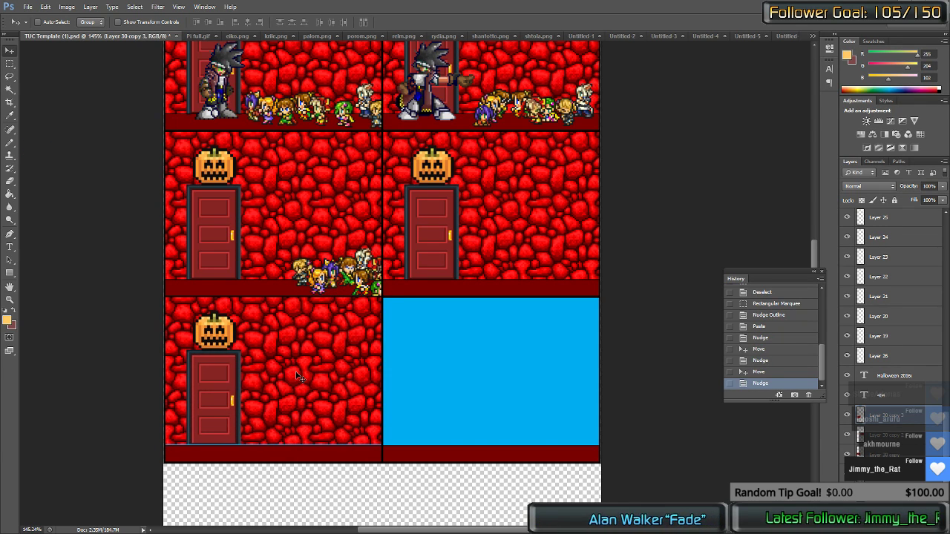
# Step: Duplicate the closed-door background into the last blue panel at the bottom right and align it with the frame
pyautogui.moveTo(297, 377); pyautogui.dragTo(503, 373)
pyautogui.press('Right')
pyautogui.press('Right')
pyautogui.press('Right')
pyautogui.press('Up')
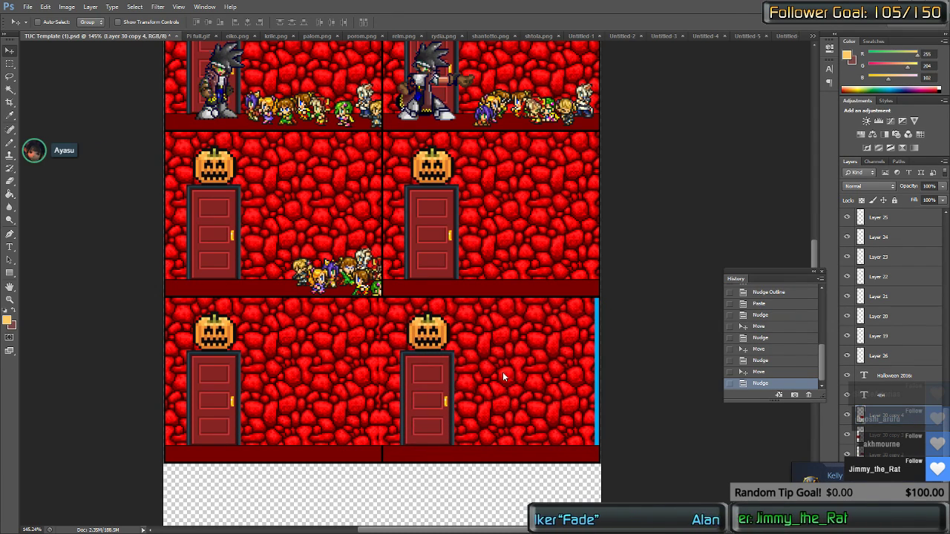
pyautogui.press('Right')
pyautogui.press('Right')
pyautogui.press('Right')
pyautogui.press('Right')
pyautogui.press('Right')
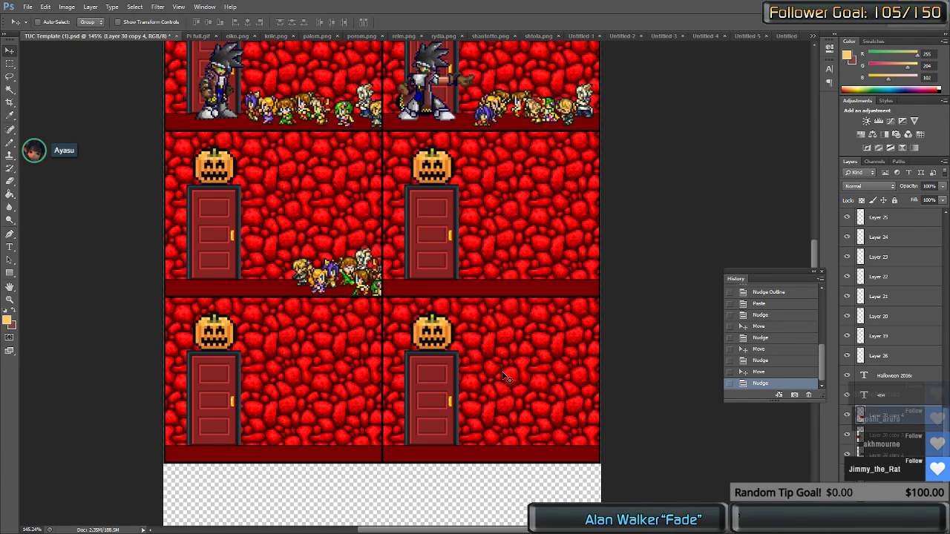
# Step: In Pi full.gif, select the top-row sprite with one finger raised behind its hair and copy it
pyautogui.hotkey('alt', 'Tab')
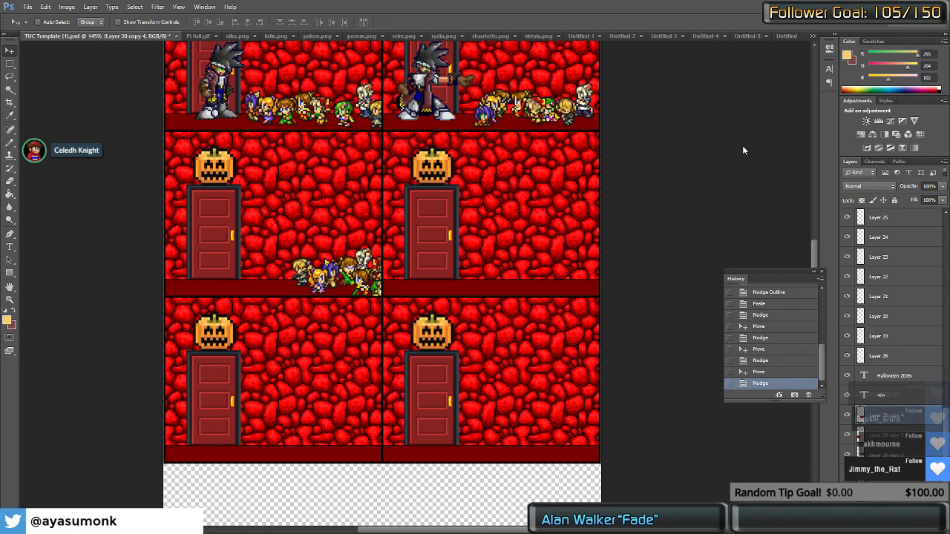
pyautogui.hotkey('ctrl', 'Tab')
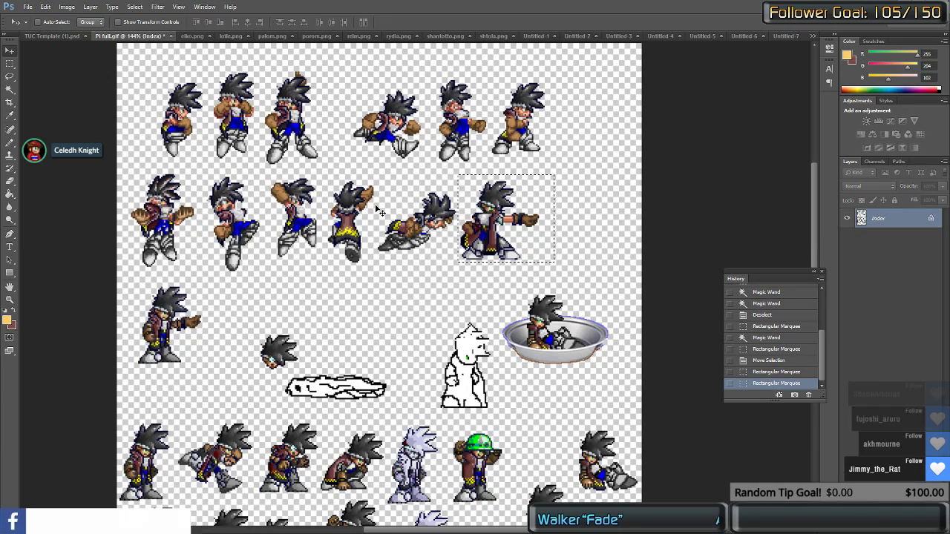
pyautogui.press('m')
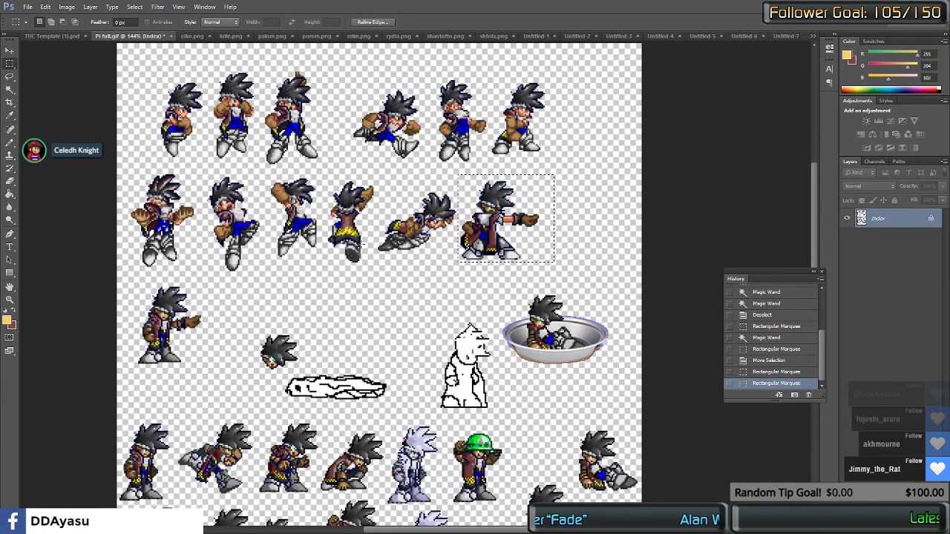
pyautogui.scroll(-3, 346, 295)
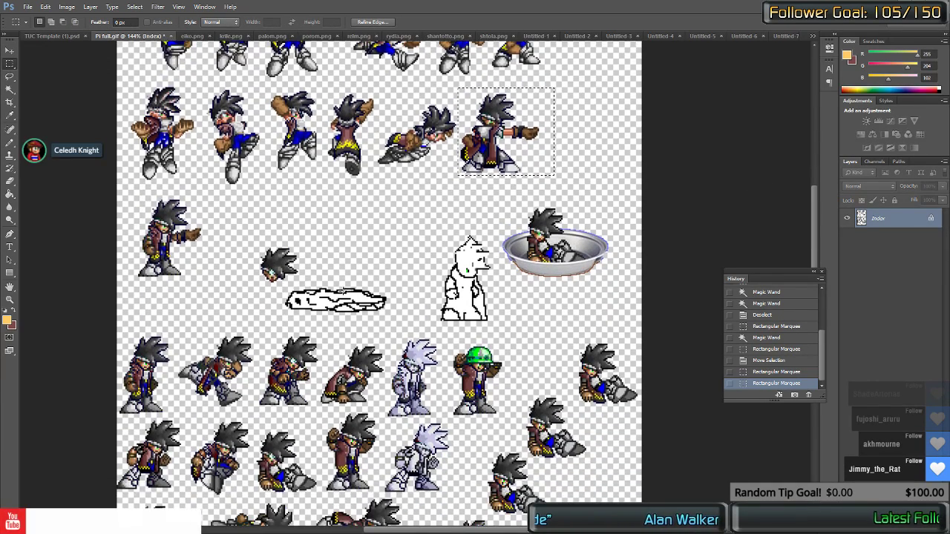
pyautogui.hotkey('ctrl', 'shift', 'Tab')
pyautogui.scroll(2, 388, 305)
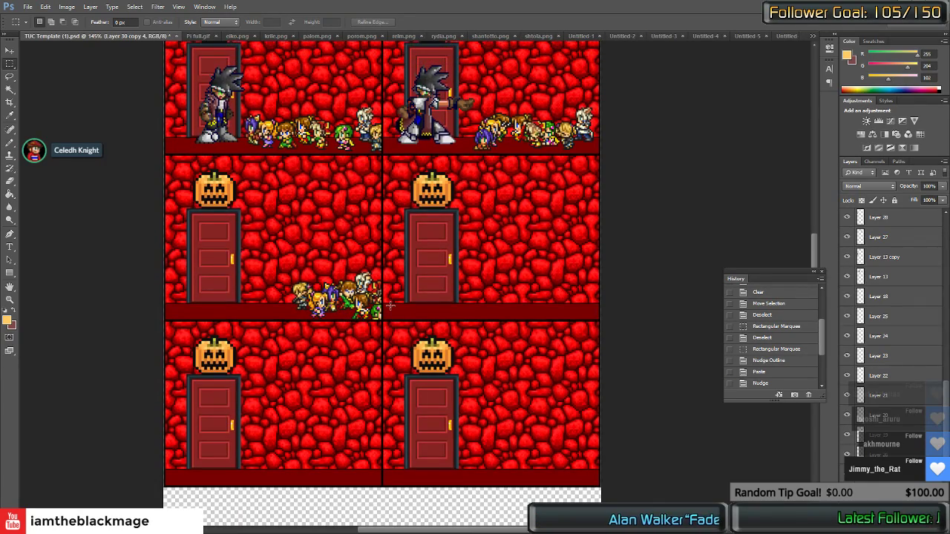
pyautogui.hotkey('ctrl', 'Tab')
pyautogui.scroll(3, 379, 282)
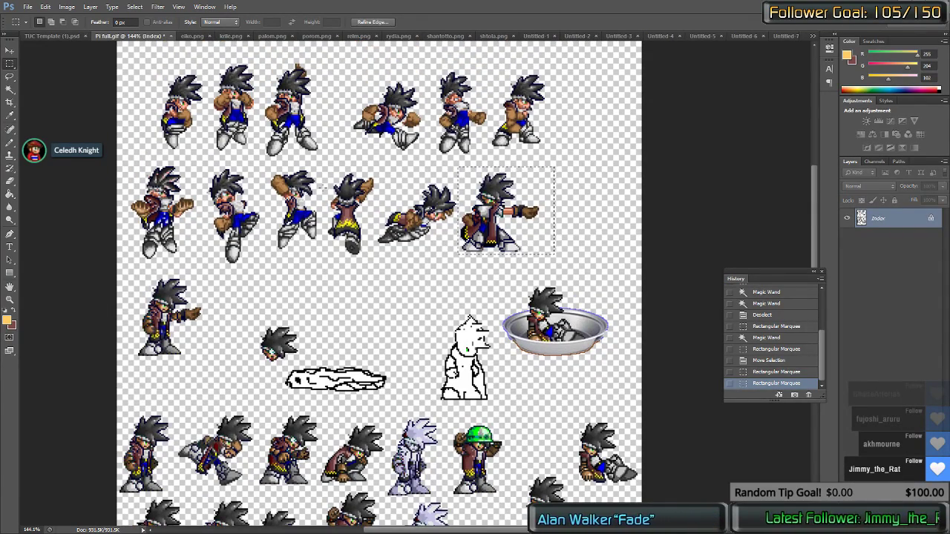
pyautogui.moveTo(333, 157); pyautogui.dragTo(260, 55)
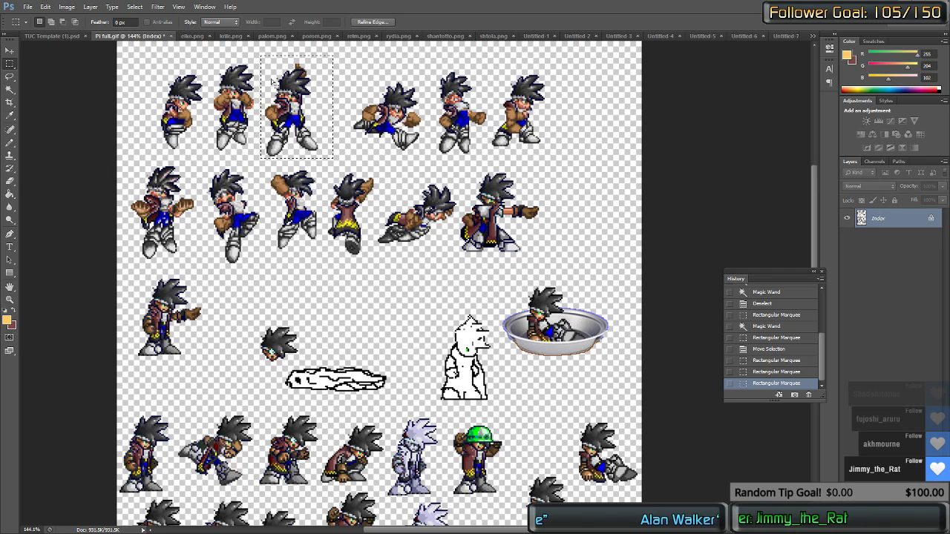
pyautogui.hotkey('ctrl', 'c')
# Step: Paste the sprite into TUC Template (1).psd and place it before the door in the panel with the huddled characters
pyautogui.hotkey('ctrl', 'shift', 'Tab')
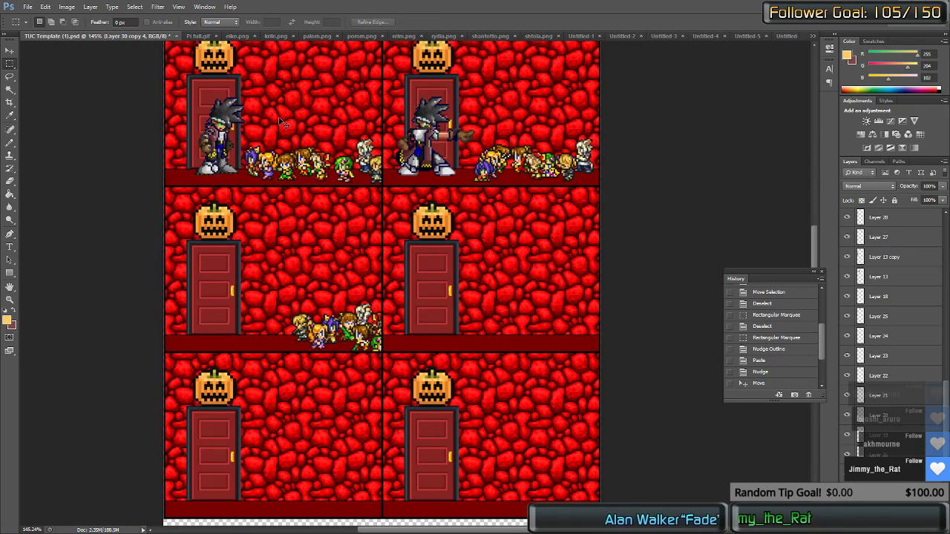
pyautogui.hotkey('ctrl', 'v')
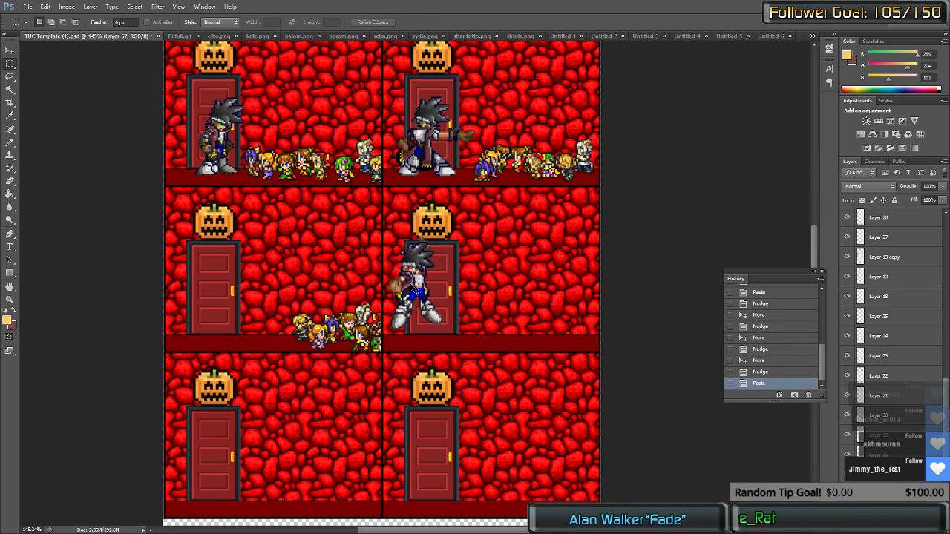
pyautogui.moveTo(415, 285); pyautogui.dragTo(213, 299)
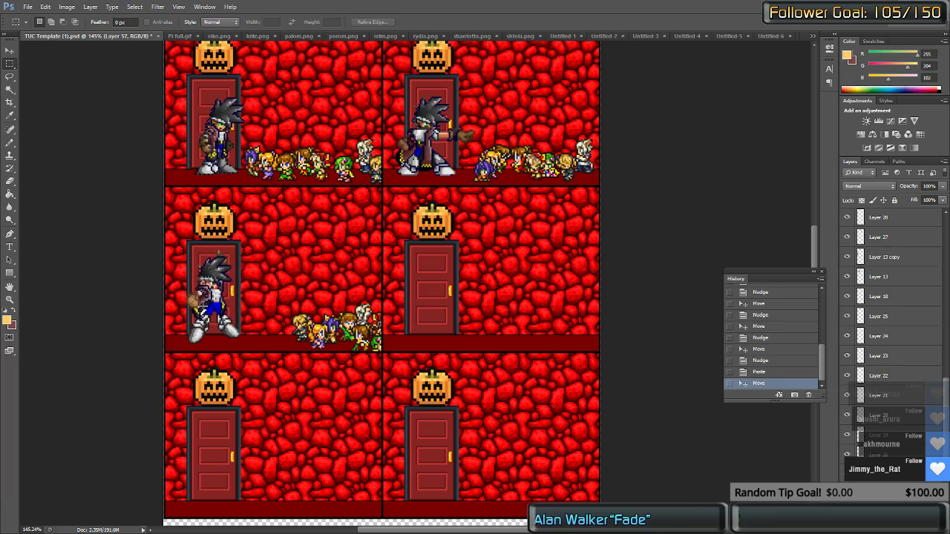
# Step: Erase the leftover white patch beside the pasted sprite's blue shorts with the Magic Wand, and clear the selection
pyautogui.scroll(10, 204, 319)
pyautogui.hotkey('alt', 'w')
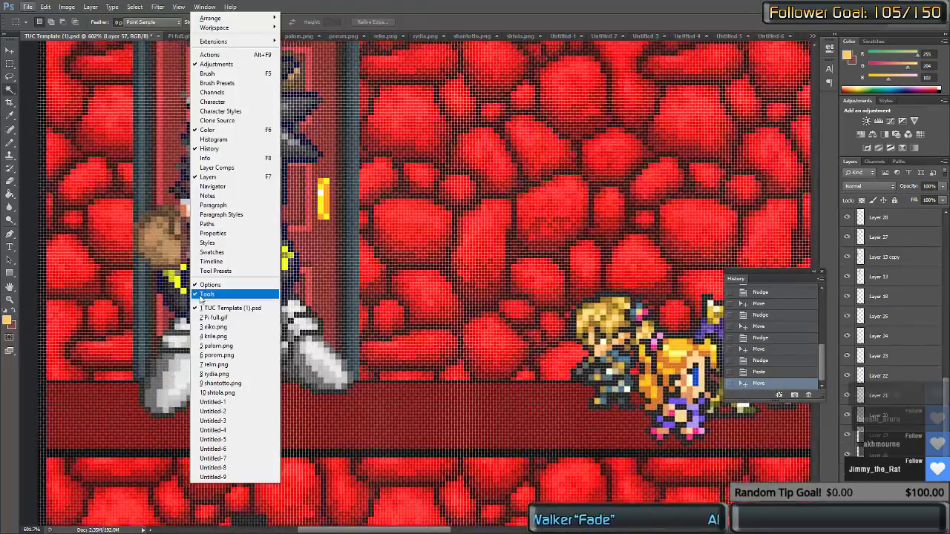
pyautogui.click(155, 307)
pyautogui.press('m')
pyautogui.hotkey('ctrl', 'd')
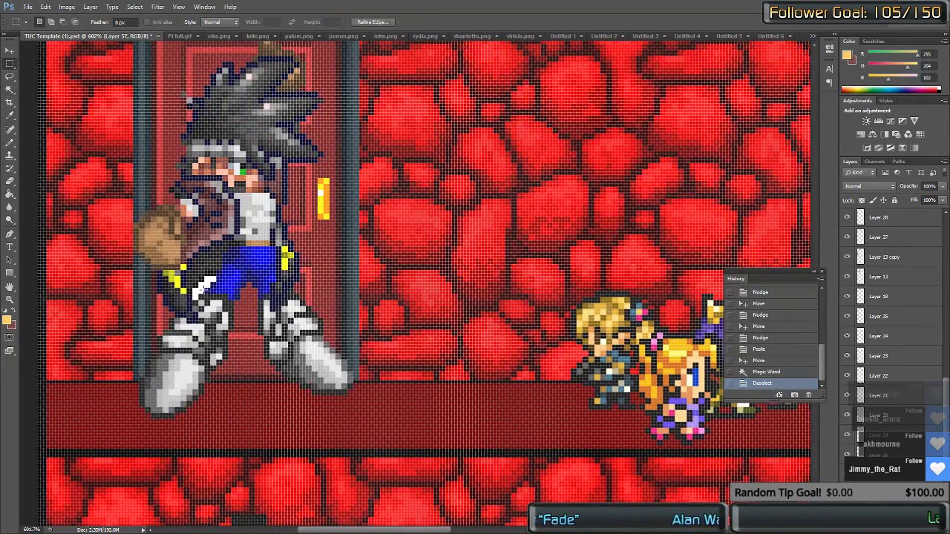
pyautogui.press('w')
pyautogui.click(202, 290)
pyautogui.press('Delete')
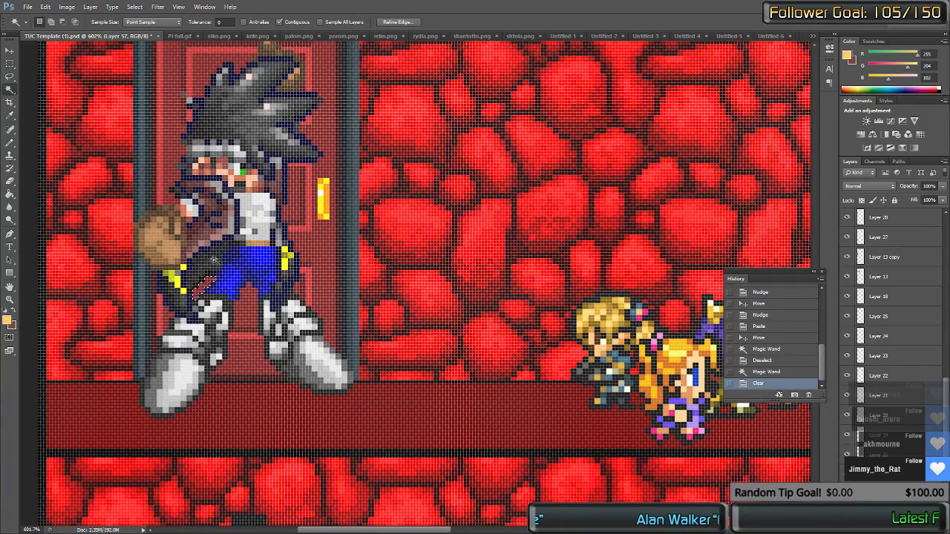
pyautogui.click(228, 279)
pyautogui.click(230, 280)
pyautogui.scroll(2, 395, 196)
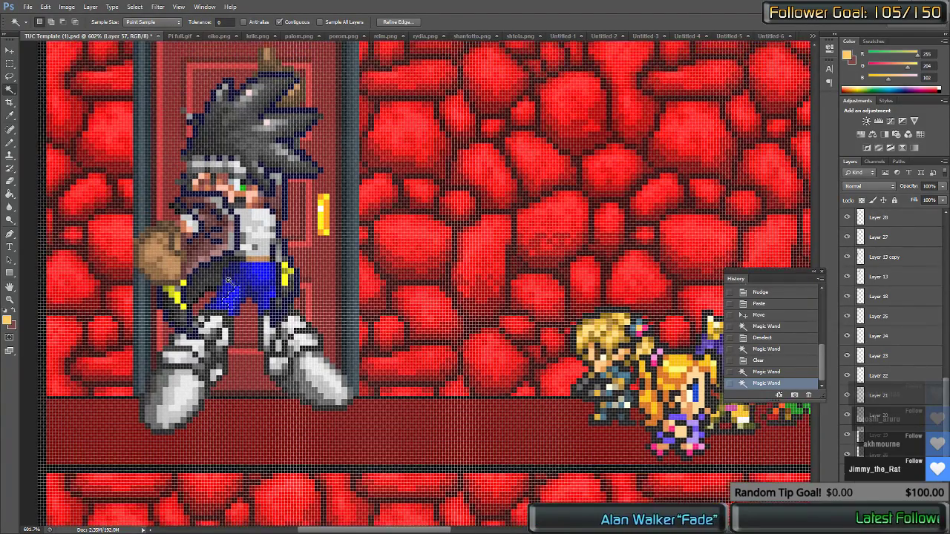
pyautogui.hotkey('ctrl', 'd')
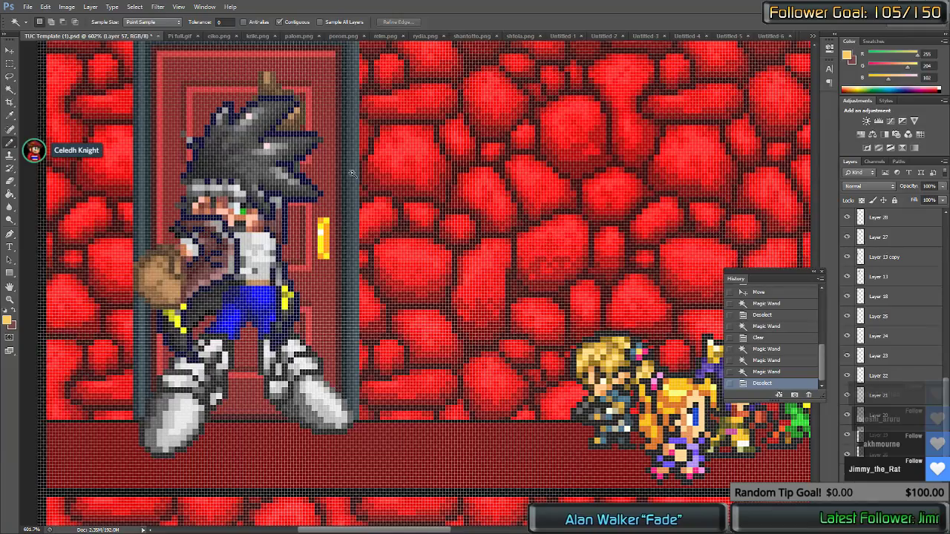
# Step: Sample the dark brown of the sprite's glove outline and pencil it onto the tip of the raised finger
pyautogui.press('b')
pyautogui.scroll(1, 281, 102)
pyautogui.scroll(4, 281, 102)
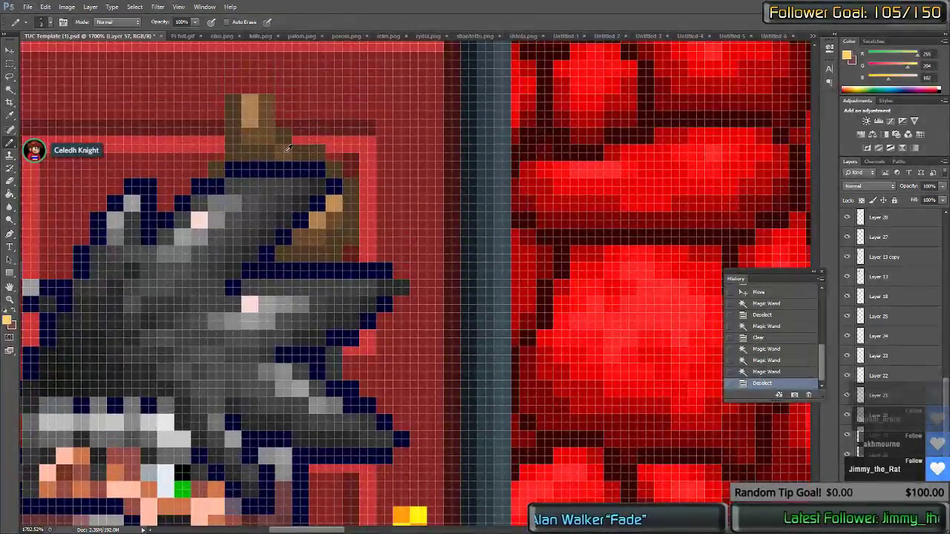
pyautogui.click(254, 100)
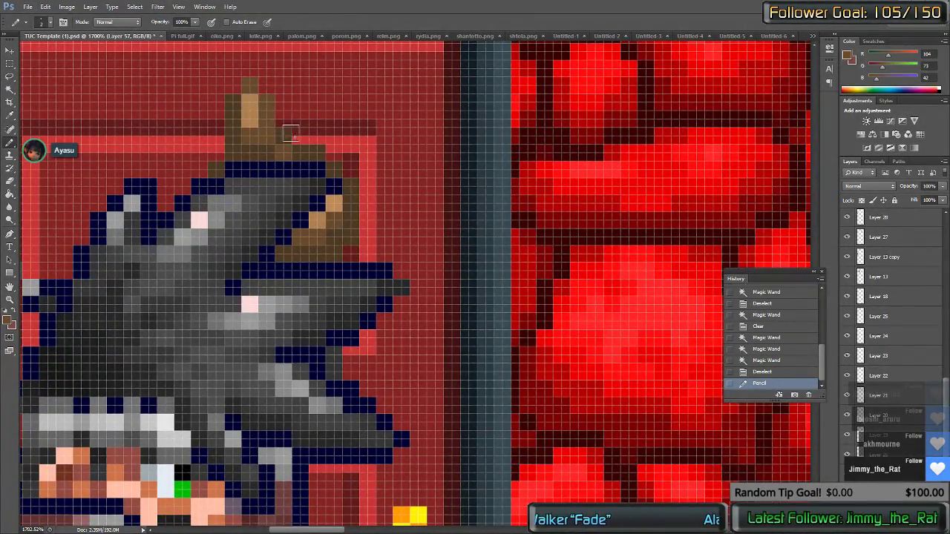
pyautogui.scroll(-3, 256, 156)
pyautogui.scroll(-4, 256, 156)
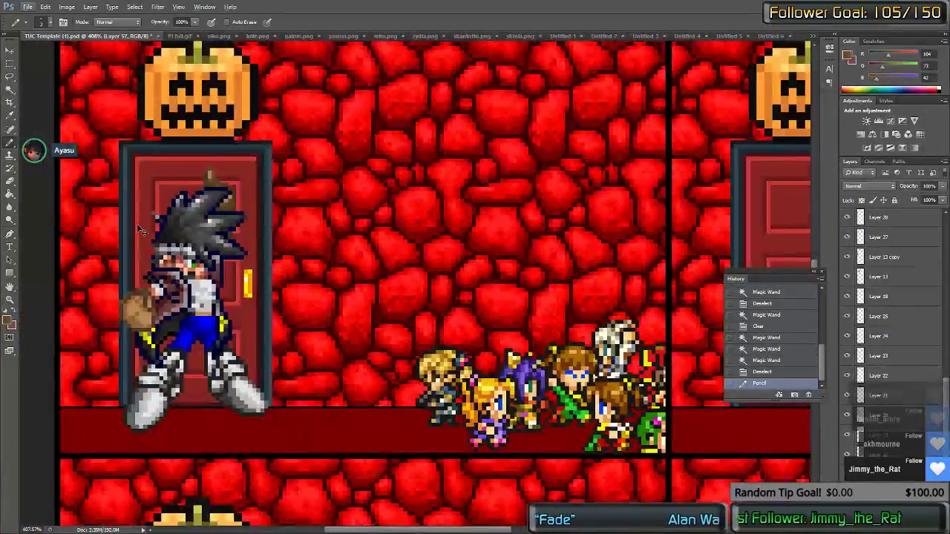
# Step: In Pi full.gif, pencil the same dark brown onto the source sprite's raised fingertip, clear the selection, and return to TUC Template (1).psd
pyautogui.hotkey('ctrl', 'Tab')
pyautogui.scroll(8, 293, 55)
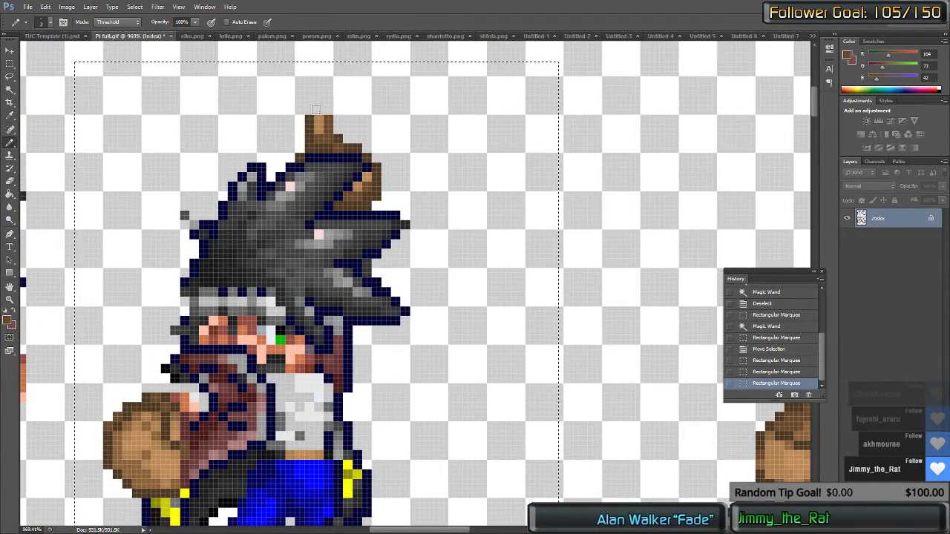
pyautogui.click(318, 107)
pyautogui.scroll(-4, 318, 108)
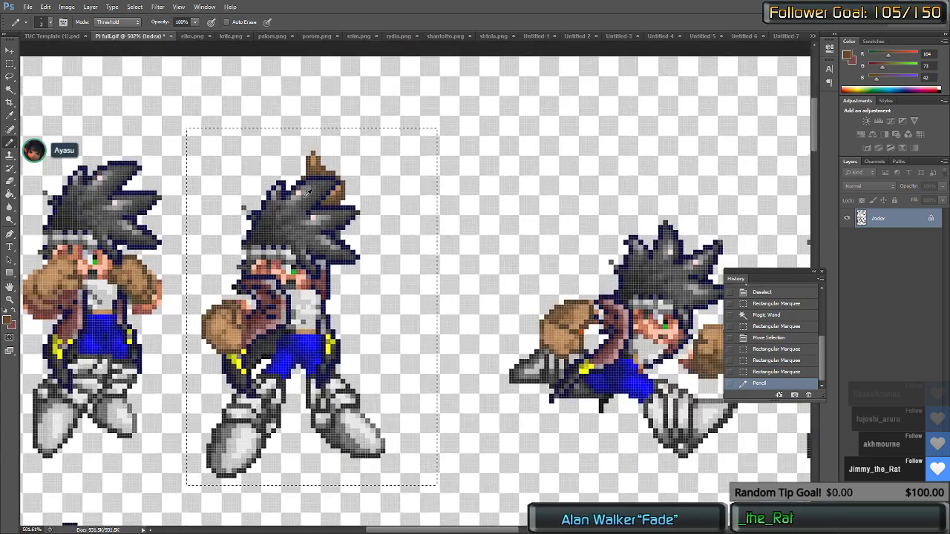
pyautogui.hotkey('ctrl', 'd')
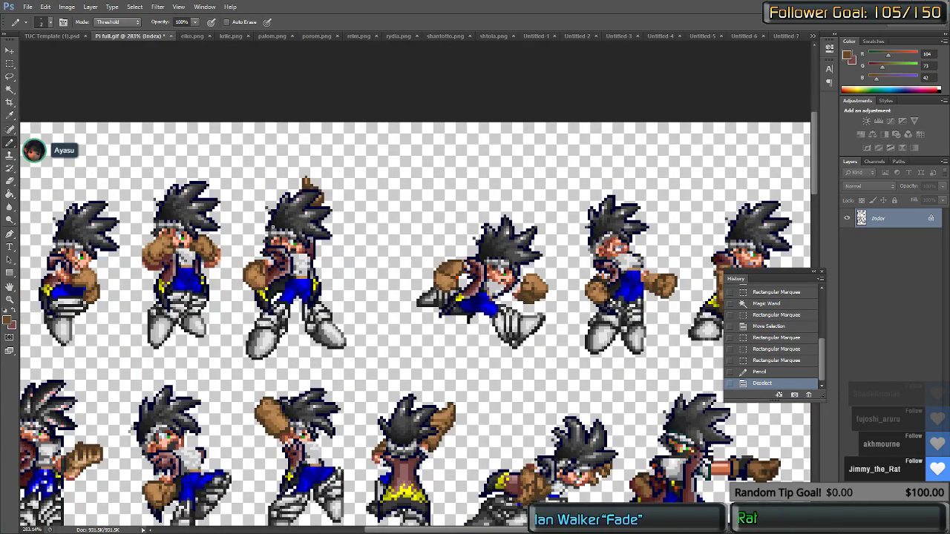
pyautogui.hotkey('ctrl', 'shift', 'Tab')
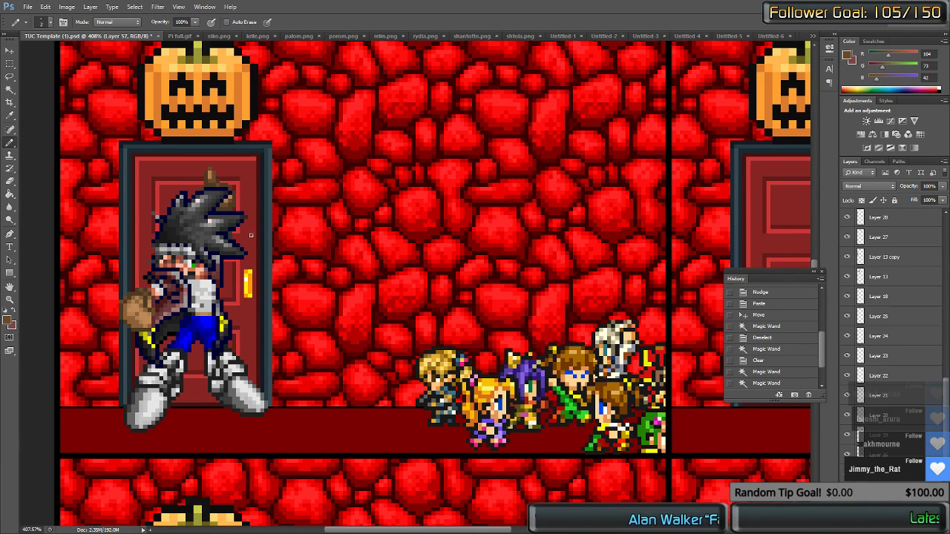
# Step: Redraw the pasted sprite's eye as a green arch using its sampled eye colour, filling the middle pixel with the light skin tone
pyautogui.scroll(-4, 251, 235)
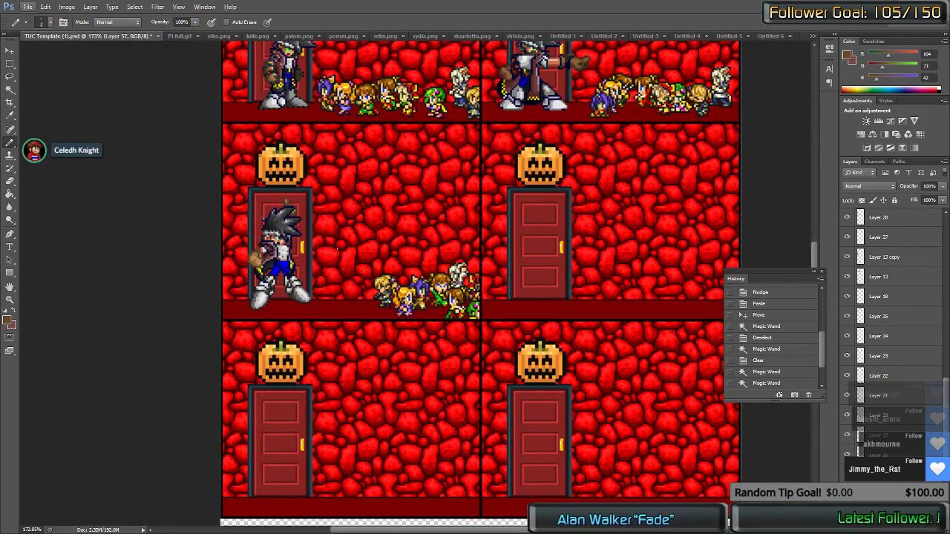
pyautogui.scroll(10, 280, 230)
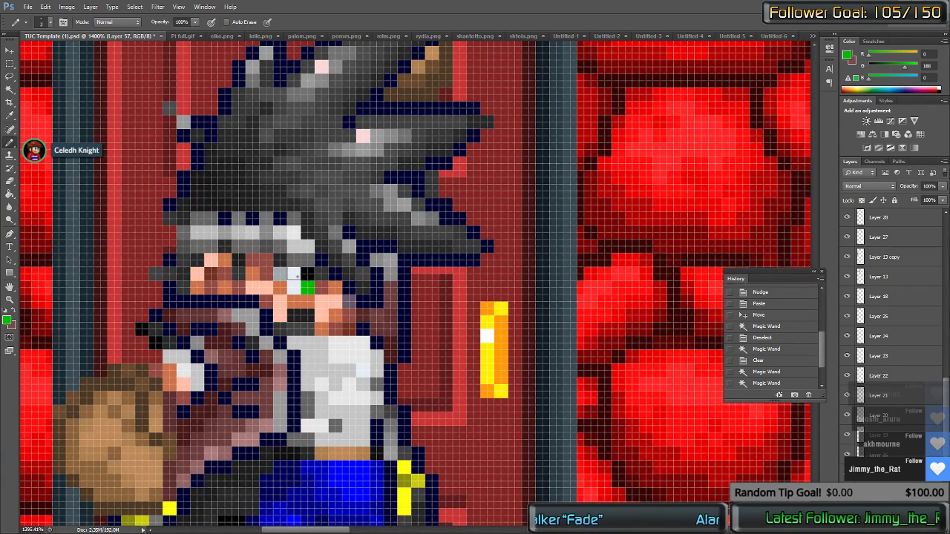
pyautogui.keyDown('alt'); pyautogui.click(306, 288); pyautogui.keyUp('alt')
pyautogui.click(293, 274)
pyautogui.click(307, 277)
pyautogui.click(279, 288)
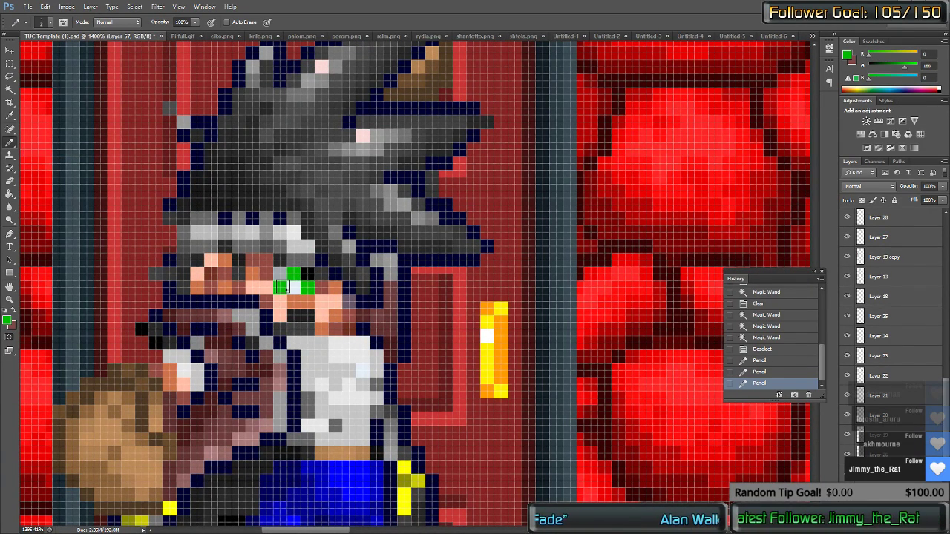
pyautogui.keyDown('alt'); pyautogui.click(291, 288); pyautogui.keyUp('alt')
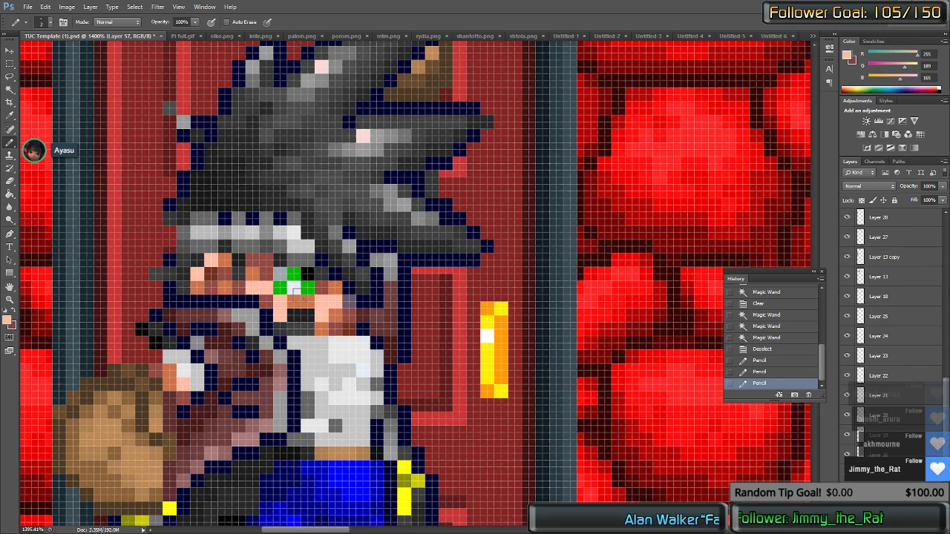
pyautogui.click(293, 288)
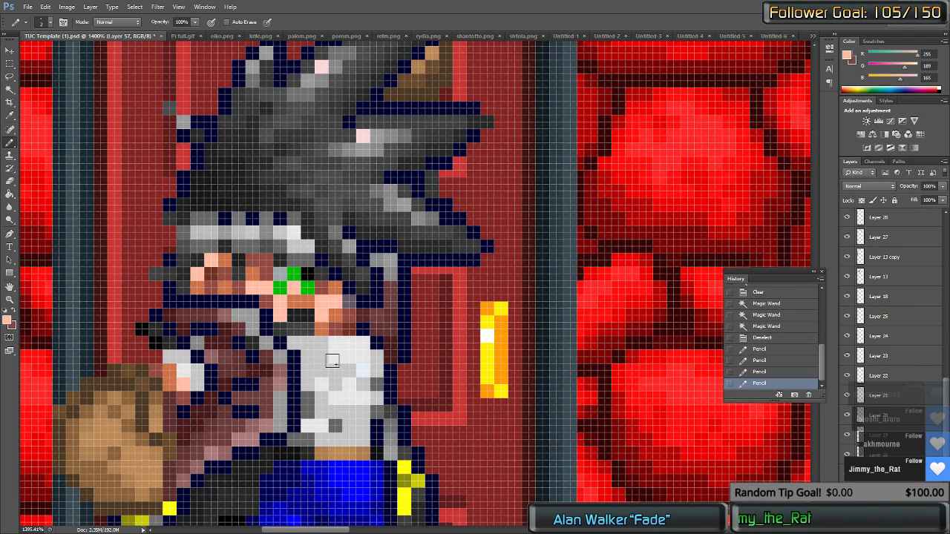
# Step: Sample bright red from the stone wall, pencil a pixel below the sprite's mouth, and touch up the face with its orange skin tone
pyautogui.keyDown('alt'); pyautogui.click(610, 295); pyautogui.keyUp('alt')
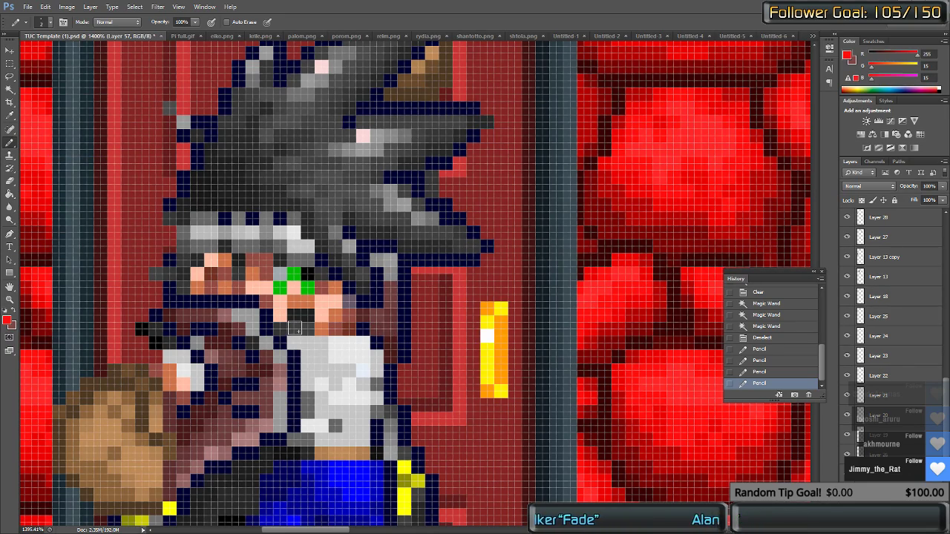
pyautogui.scroll(-5, 377, 206)
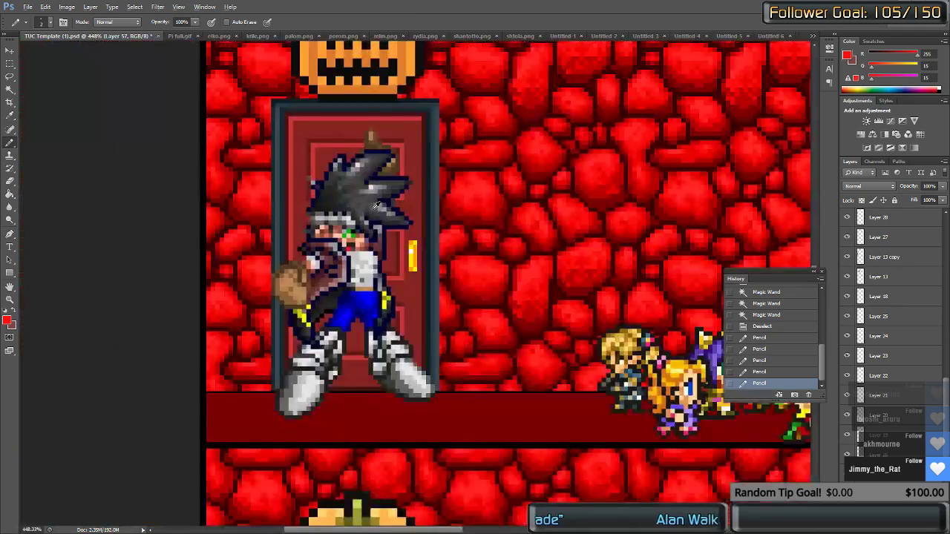
pyautogui.scroll(6, 355, 215)
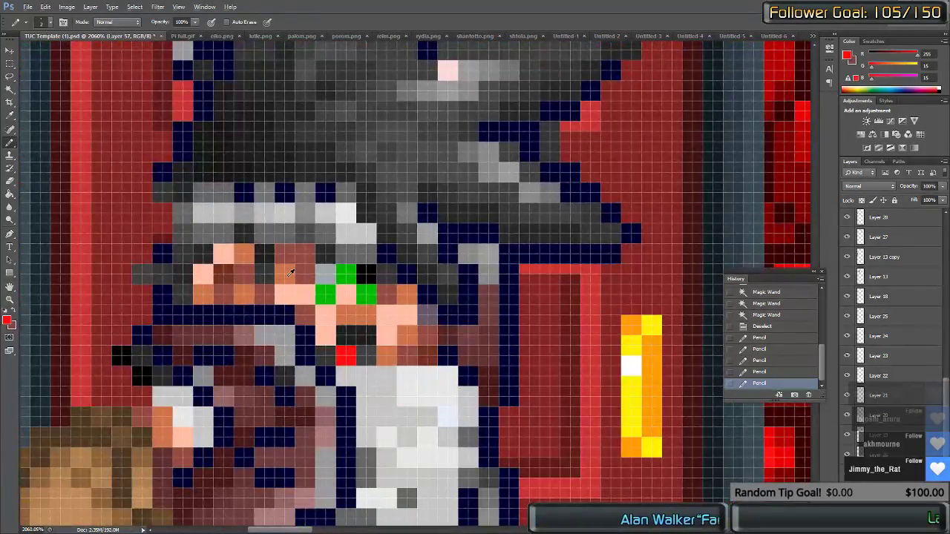
pyautogui.scroll(-7, 452, 272)
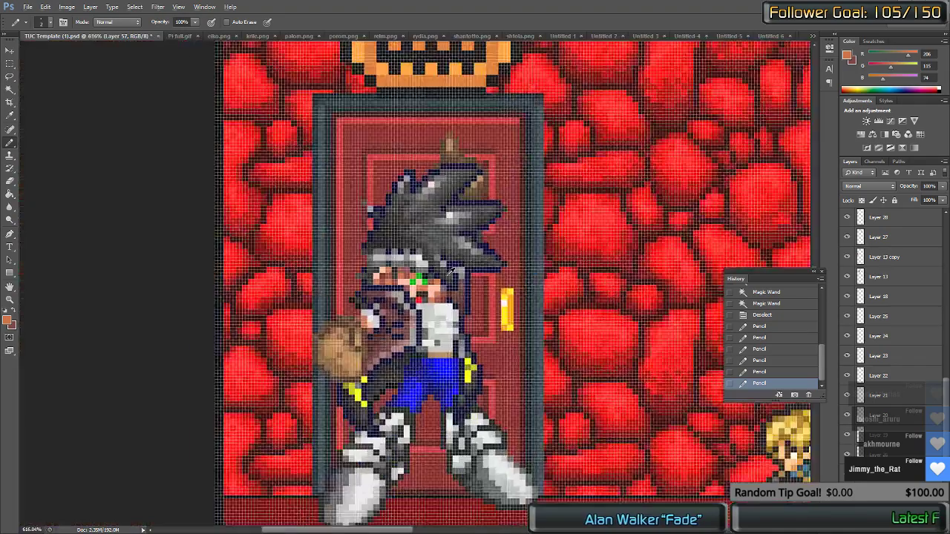
# Step: On Layer 39, redraw the pointing sprite's eye as a bright green arch with a yellowish skin-tone centre, and sample bright red from the wall
pyautogui.scroll(-1, 509, 230)
pyautogui.hscroll(5, 515, 228)
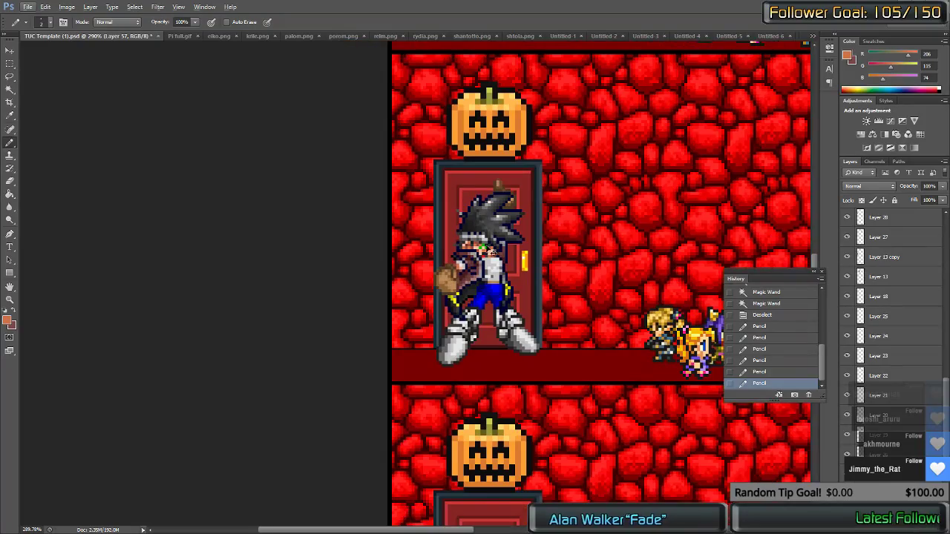
pyautogui.hscroll(4, 487, 262)
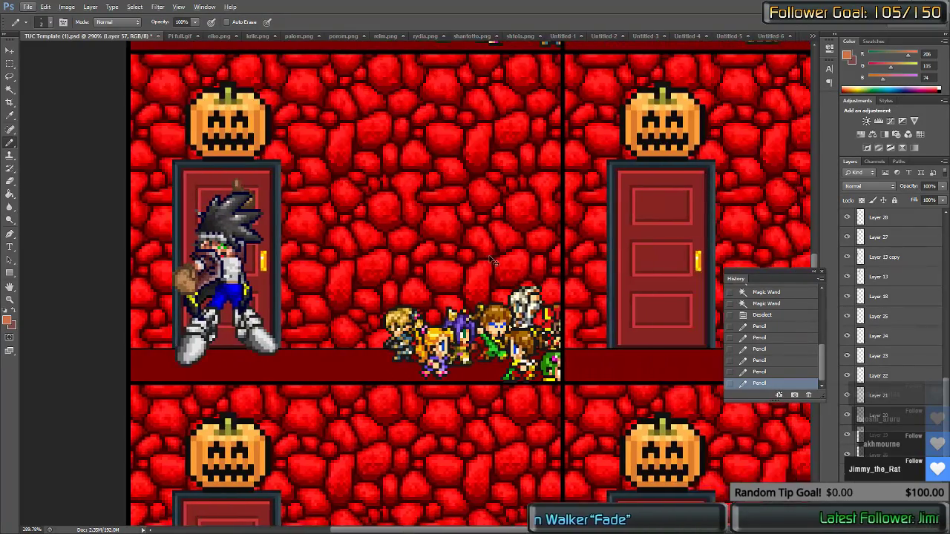
pyautogui.scroll(1, 490, 254)
pyautogui.scroll(5, 490, 254)
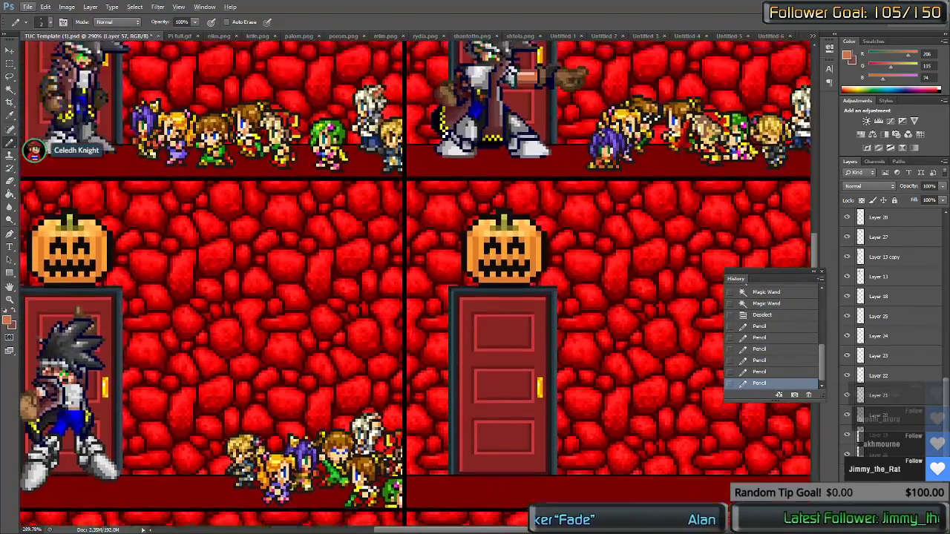
pyautogui.scroll(4, 492, 178)
pyautogui.scroll(2, 493, 179)
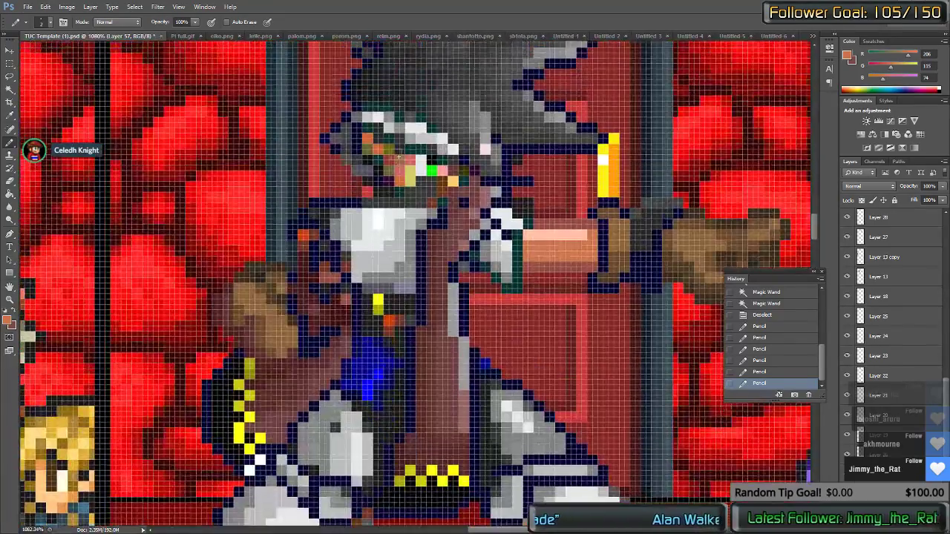
pyautogui.keyDown('alt'); pyautogui.click(442, 189); pyautogui.keyUp('alt')
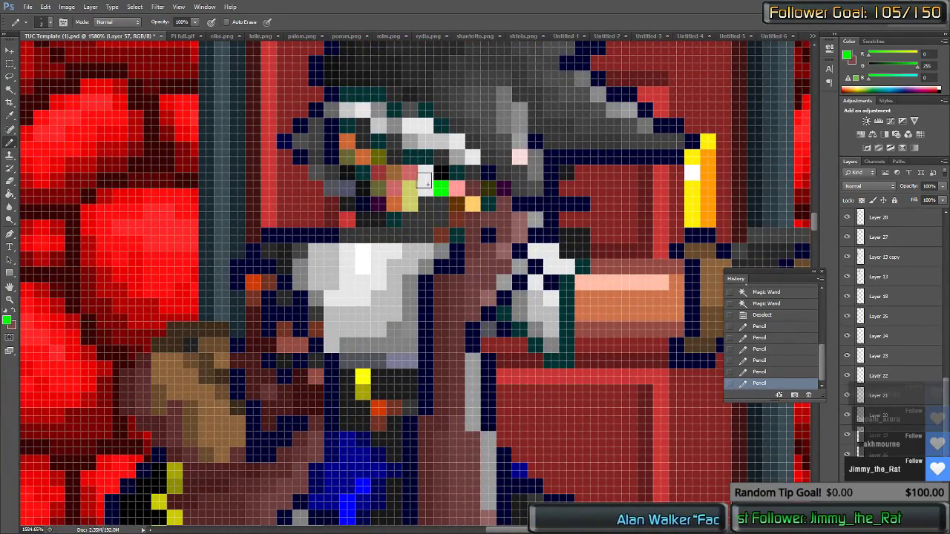
pyautogui.click(426, 174)
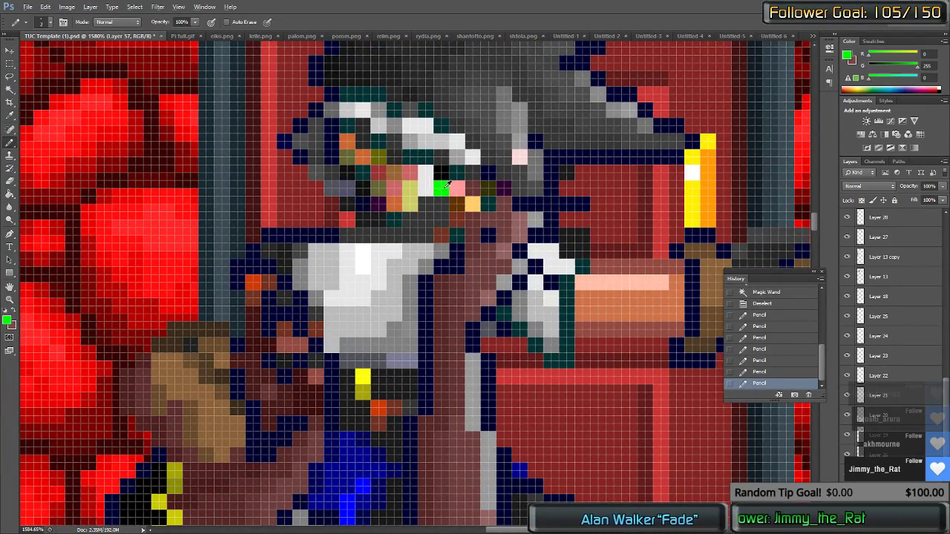
pyautogui.keyDown('ctrl'); pyautogui.click(447, 193); pyautogui.keyUp('ctrl')
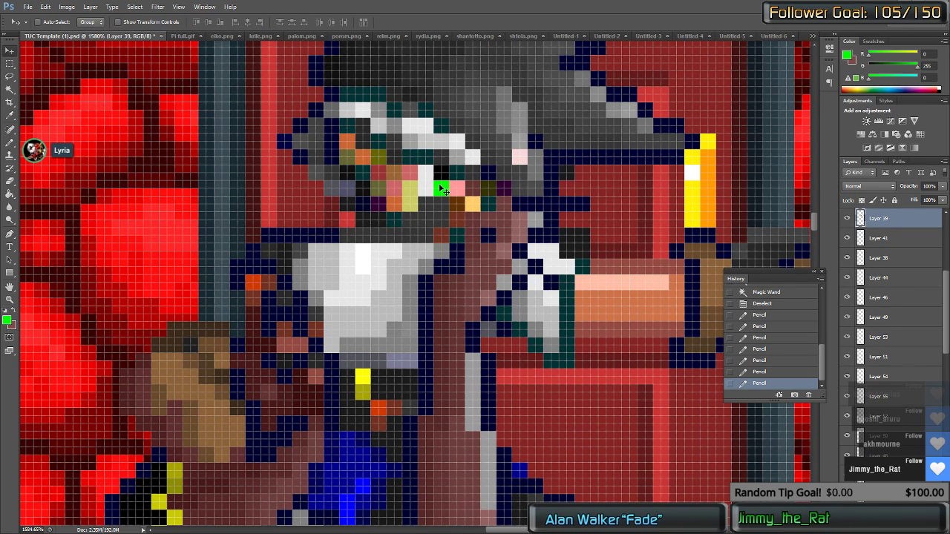
pyautogui.click(424, 172)
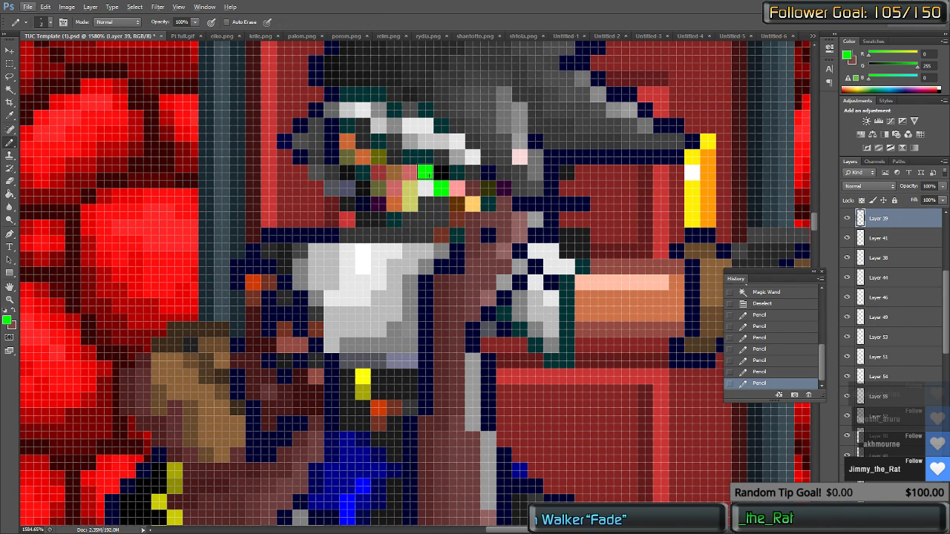
pyautogui.click(409, 188)
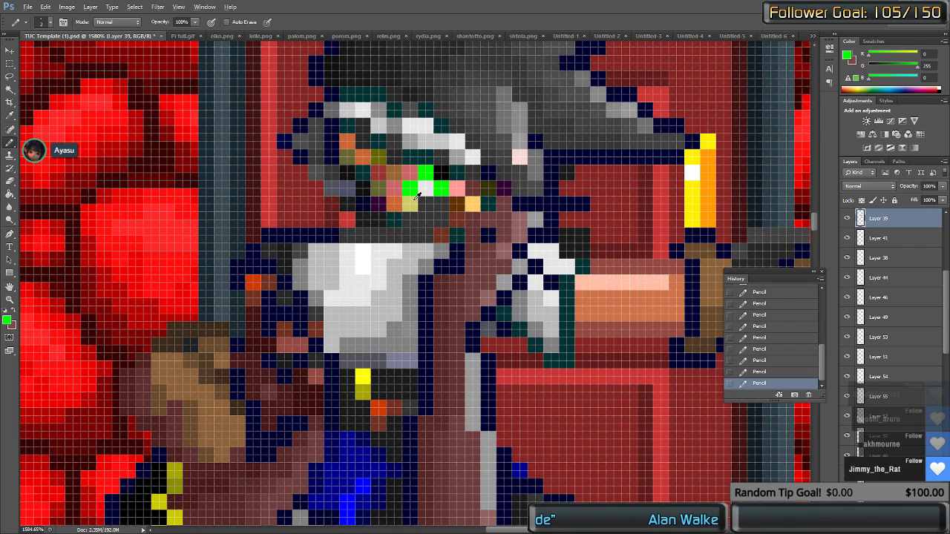
pyautogui.keyDown('alt'); pyautogui.click(417, 197); pyautogui.keyUp('alt')
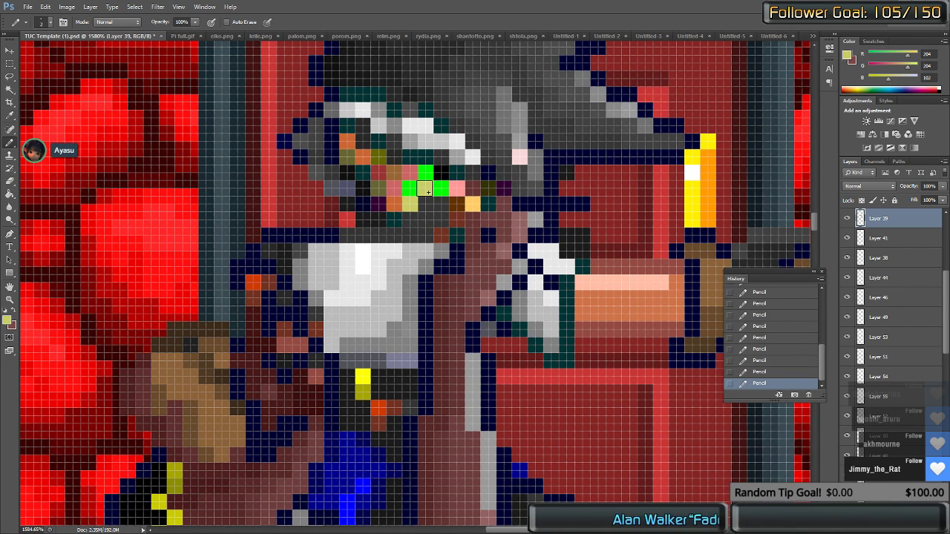
pyautogui.keyDown('alt'); pyautogui.click(391, 160); pyautogui.keyUp('alt')
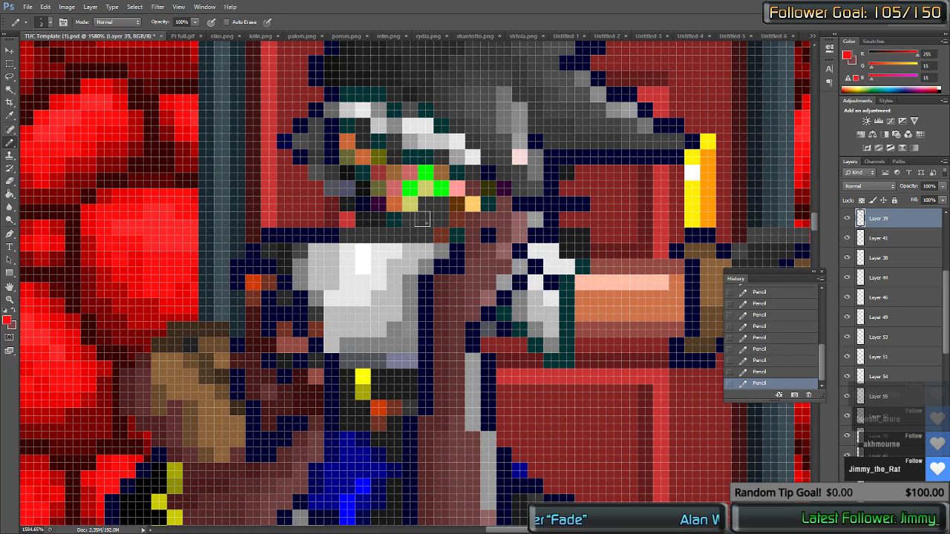
pyautogui.scroll(-6, 472, 233)
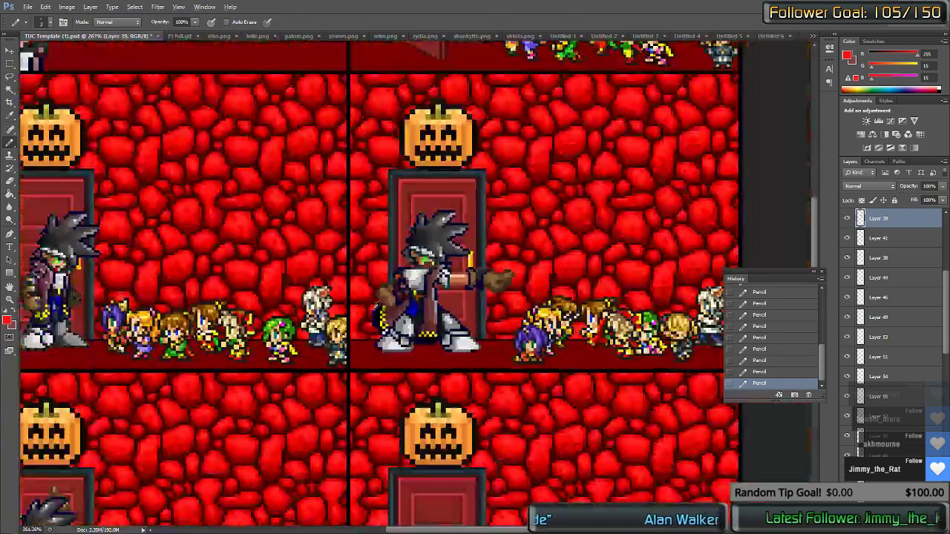
pyautogui.scroll(-2, 286, 326)
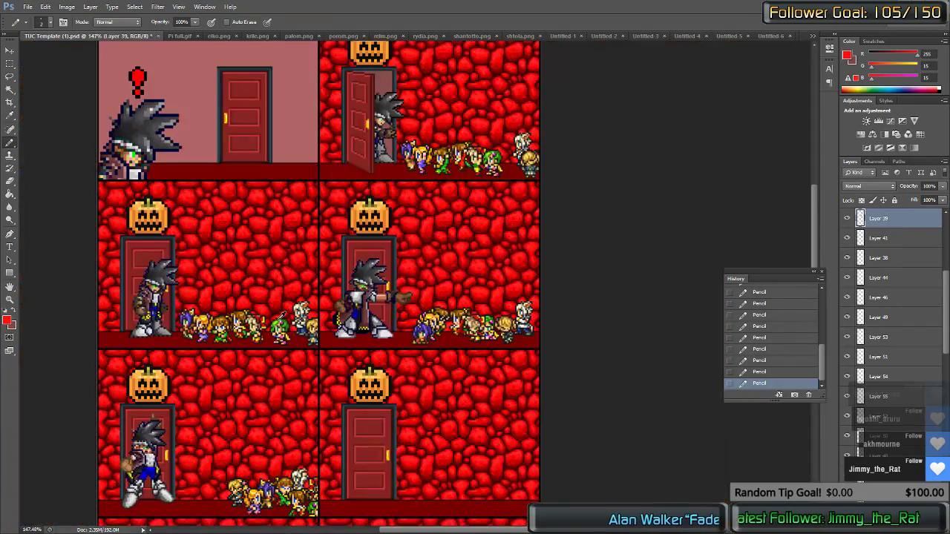
pyautogui.hscroll(1, 296, 401)
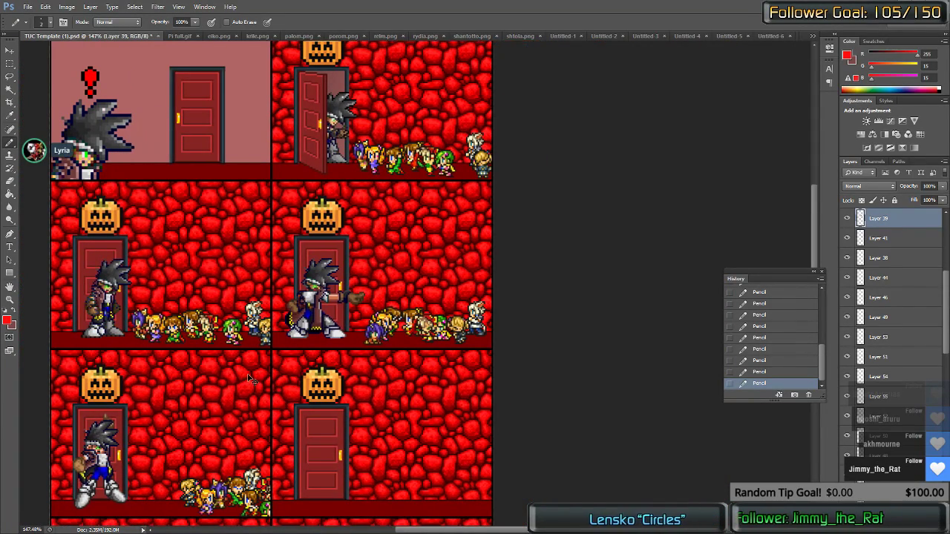
pyautogui.hscroll(-2, 248, 379)
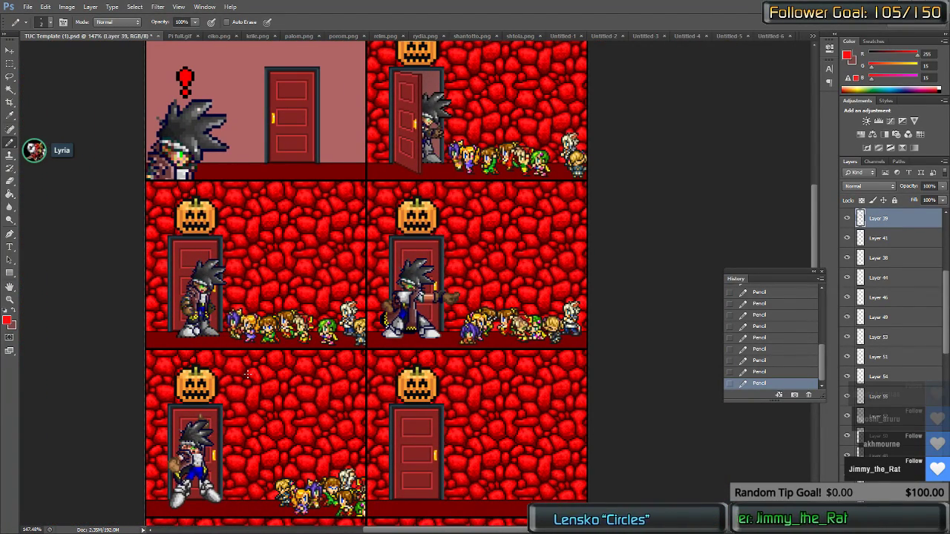
pyautogui.scroll(-5, 247, 375)
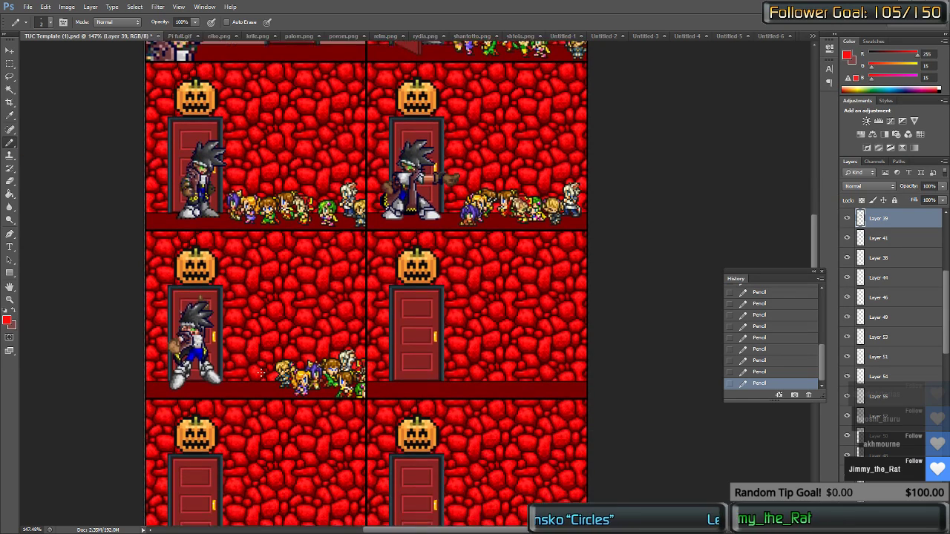
pyautogui.scroll(-1, 261, 373)
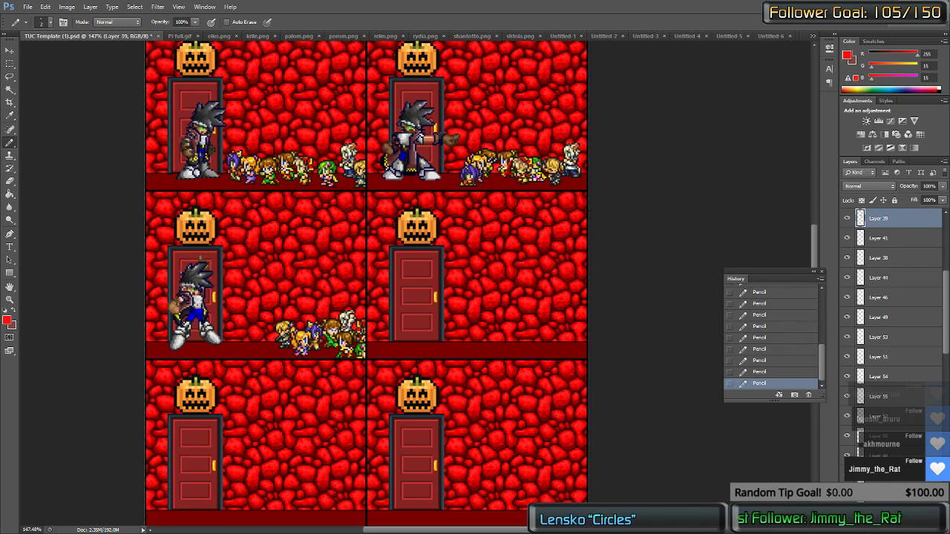
# Step: In shantotto.png, isolate the third sprite in the four-sprite row from its transparent background and copy it
pyautogui.click(470, 36)
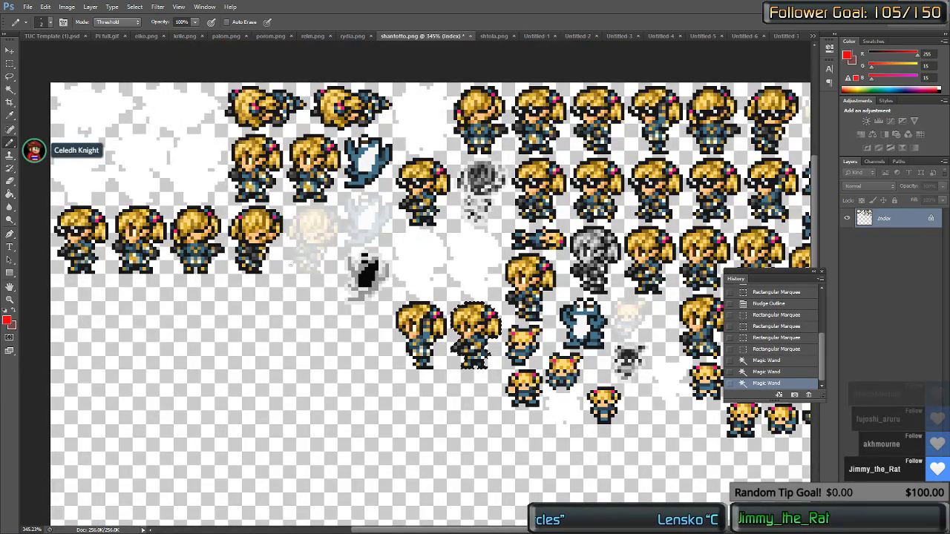
pyautogui.press('m')
pyautogui.hotkey('ctrl', 'd')
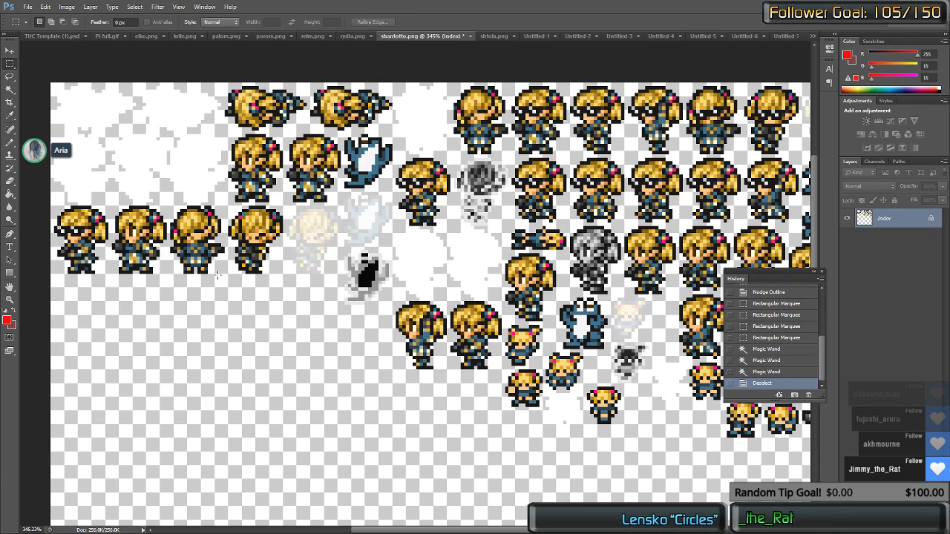
pyautogui.moveTo(227, 274); pyautogui.dragTo(166, 197)
pyautogui.press('w')
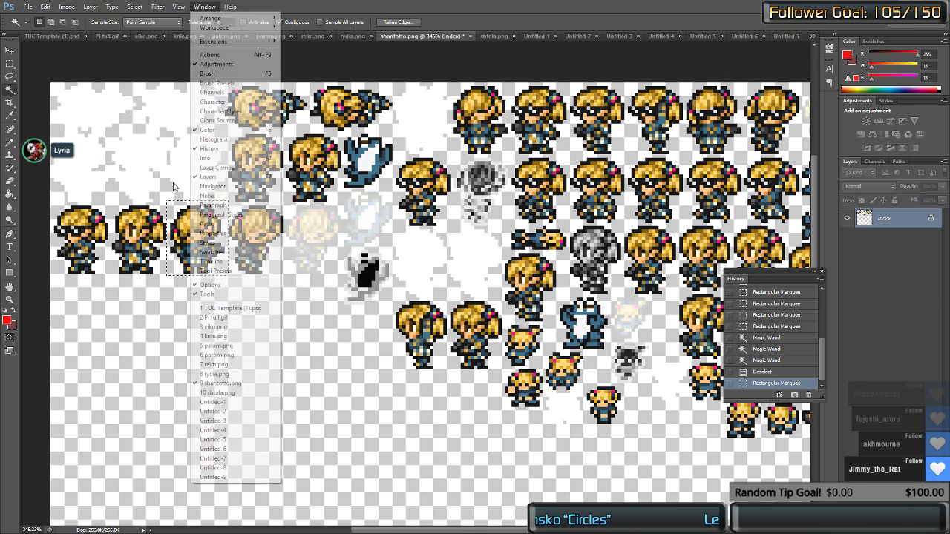
pyautogui.click(172, 204)
pyautogui.press('m')
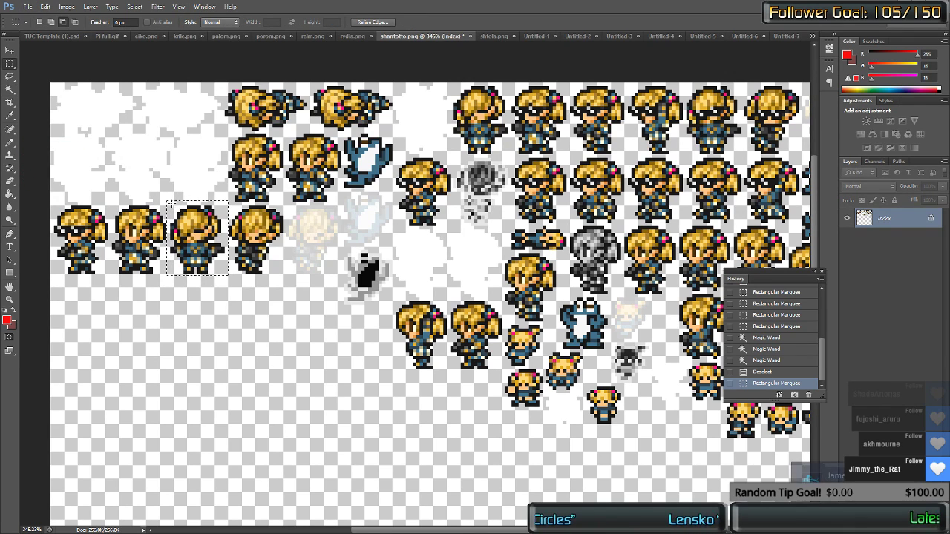
pyautogui.press('w')
pyautogui.keyDown('alt'); pyautogui.click(172, 210); pyautogui.keyUp('alt')
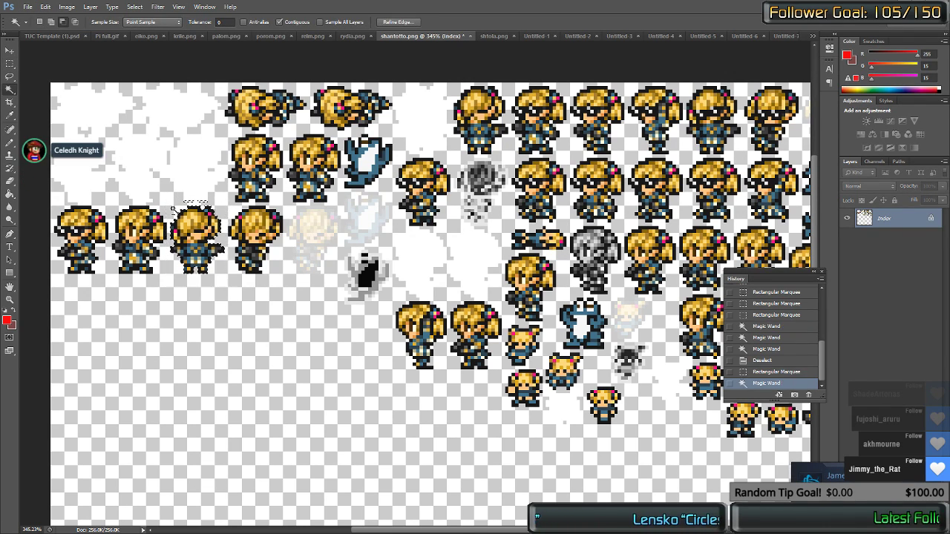
pyautogui.press('m')
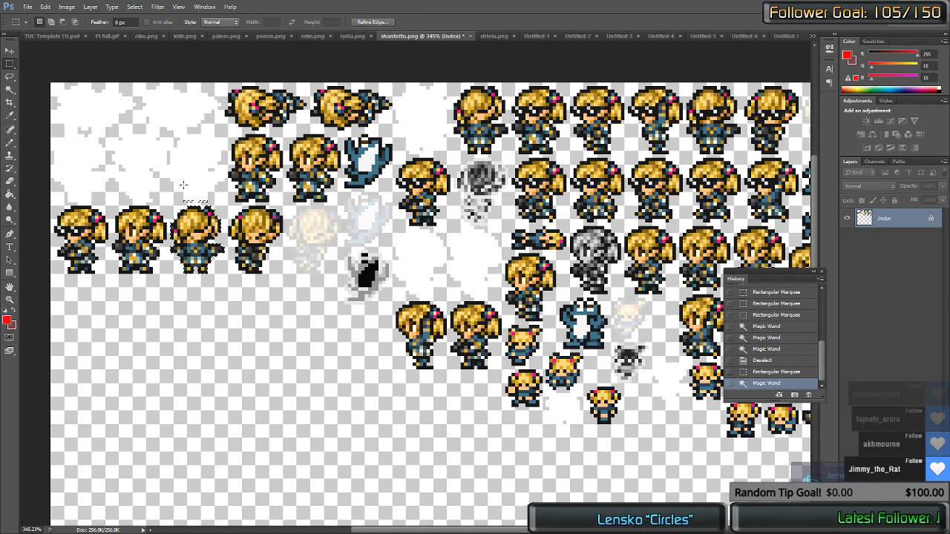
pyautogui.moveTo(185, 186); pyautogui.dragTo(197, 206)
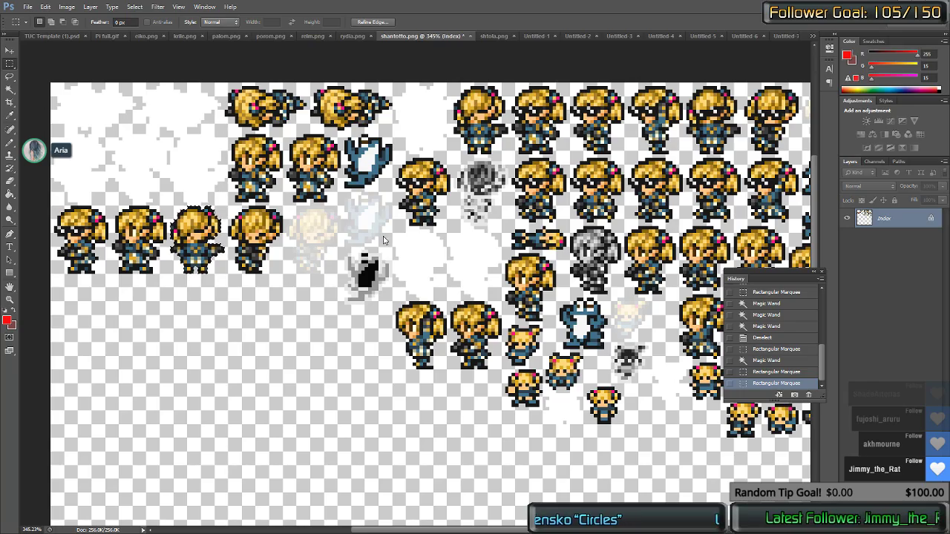
# Step: Paste the copied sprite into TUC Template (1).psd and place it on the floor beyond the door in the second-row, second-column panel
pyautogui.hotkey('ctrl', 'shift', 'Tab')
pyautogui.hotkey('ctrl', 'shift', 'Tab')
pyautogui.hotkey('ctrl', 'shift', 'Tab')
pyautogui.hotkey('ctrl', 'shift', 'Tab')
pyautogui.hotkey('ctrl', 'shift', 'Tab')
pyautogui.hotkey('ctrl', 'shift', 'Tab')
pyautogui.hotkey('ctrl', 'shift', 'Tab')
pyautogui.hotkey('ctrl', 'shift', 'Tab')
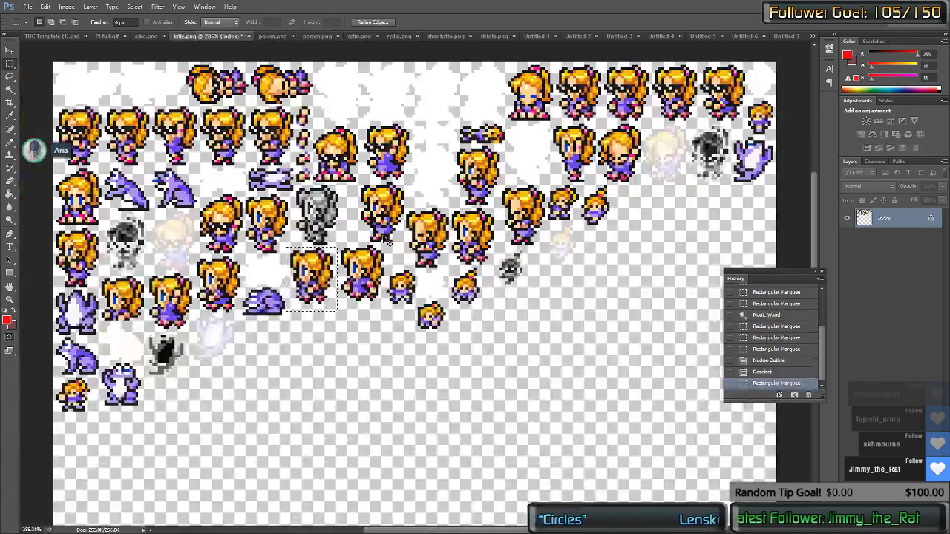
pyautogui.hotkey('ctrl', 'v')
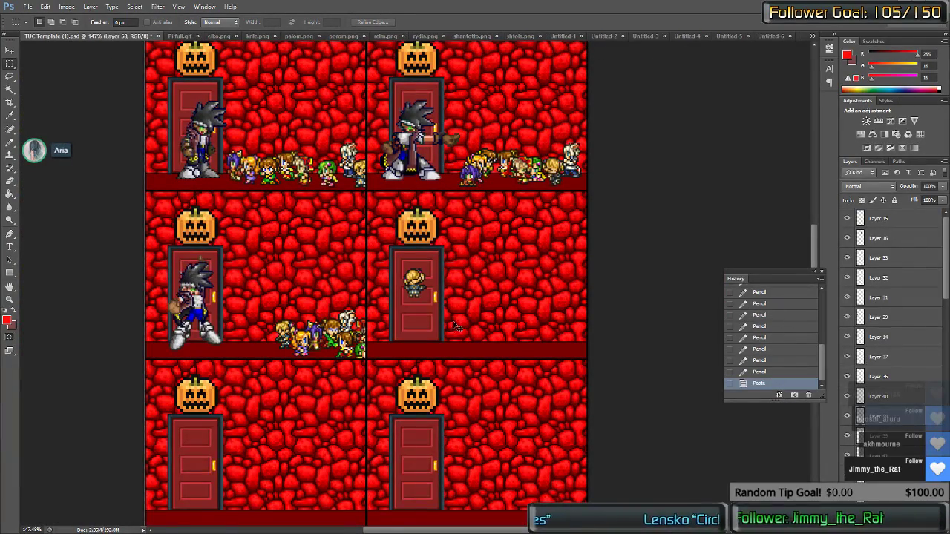
pyautogui.moveTo(424, 273); pyautogui.dragTo(499, 325)
# Step: Copy the green-and-white energy burst from Untitled-9 into TUC Template (1).psd and centre it around the small blonde sprite
pyautogui.hotkey('ctrl', 'shift', 'Tab')
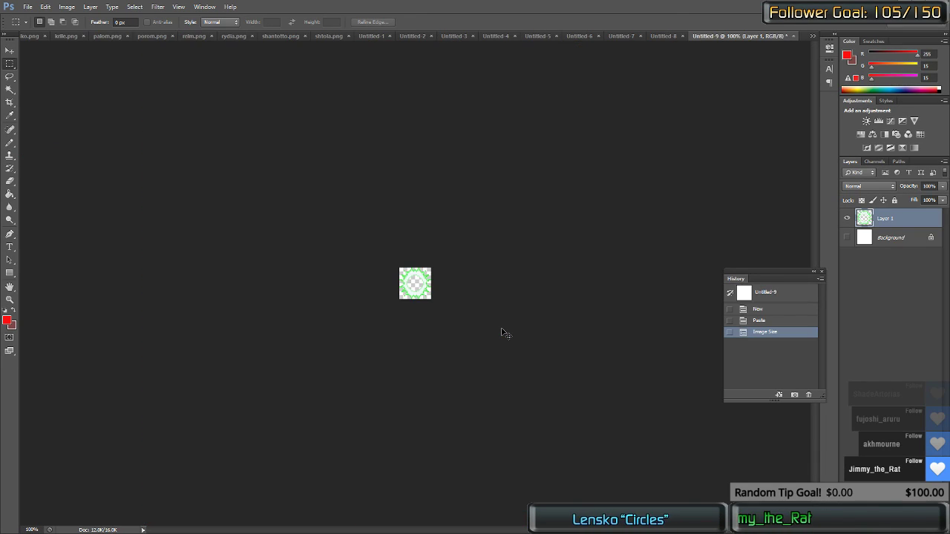
pyautogui.hotkey('ctrl', 'a')
pyautogui.hotkey('ctrl', 'c')
pyautogui.hotkey('ctrl', 'Tab')
pyautogui.hotkey('ctrl', 'v')
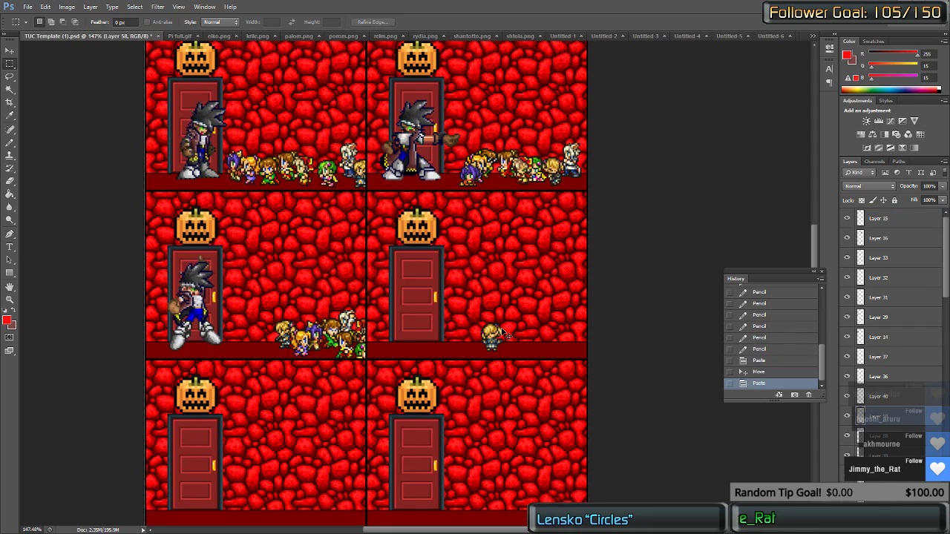
pyautogui.moveTo(425, 292); pyautogui.dragTo(500, 342)
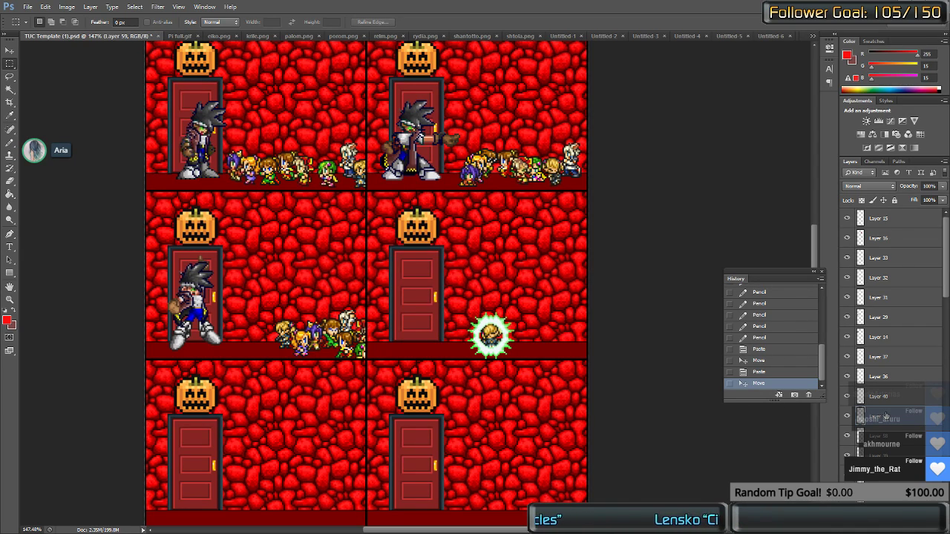
# Step: Erase the part of the energy burst that overlaps the panel's lower border, and clear the selection
pyautogui.scroll(5, 634, 355)
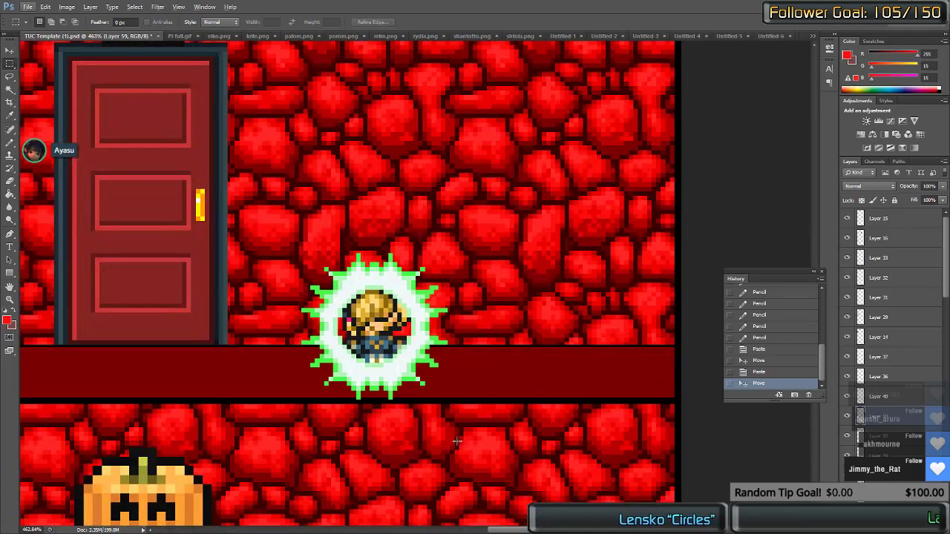
pyautogui.moveTo(442, 452); pyautogui.dragTo(308, 403)
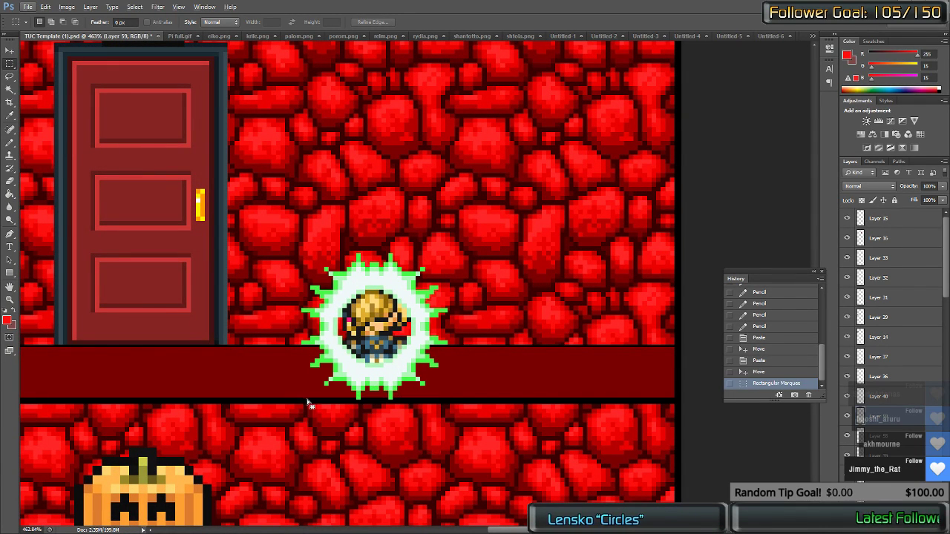
pyautogui.press('Delete')
pyautogui.hotkey('ctrl', 'd')
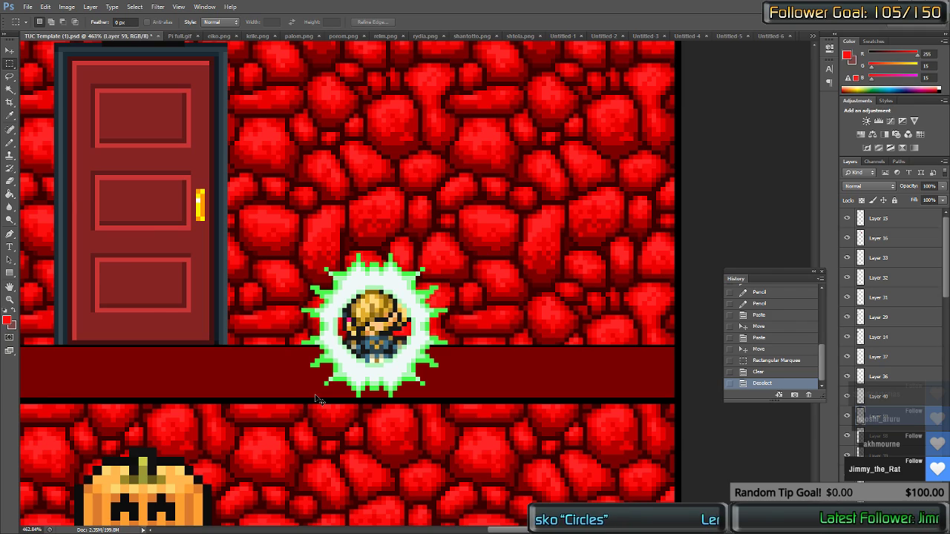
# Step: Look through the character poses in Pi full.gif for one that suits the panel with the energy burst
pyautogui.hotkey('ctrl', 'Tab')
pyautogui.scroll(-3, 398, 401)
pyautogui.scroll(-1, 397, 383)
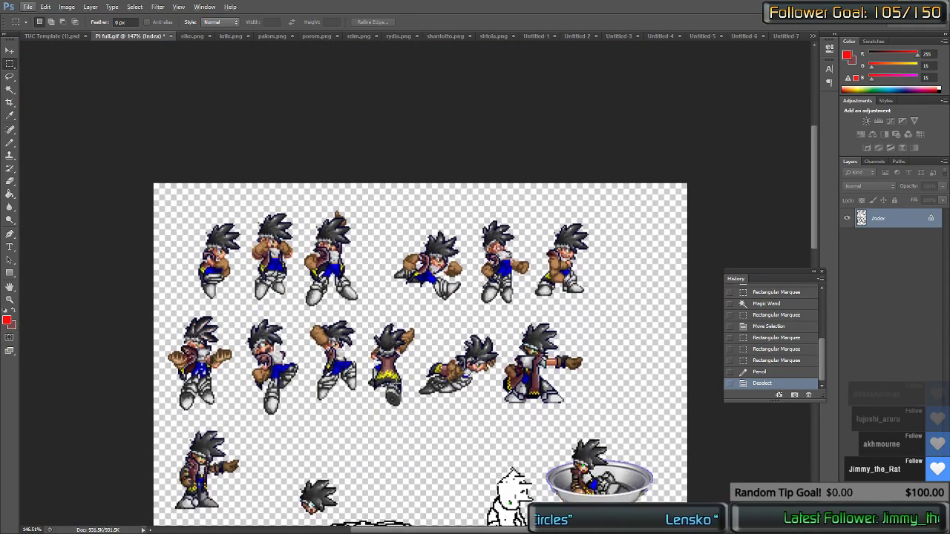
pyautogui.scroll(-5, 420, 356)
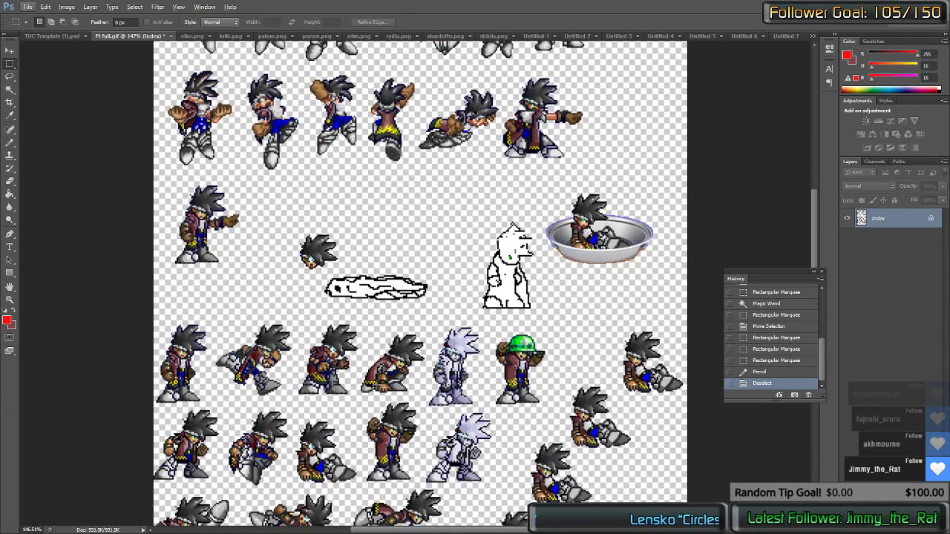
pyautogui.moveTo(295, 395); pyautogui.dragTo(364, 334)
pyautogui.scroll(-2, 114, 311)
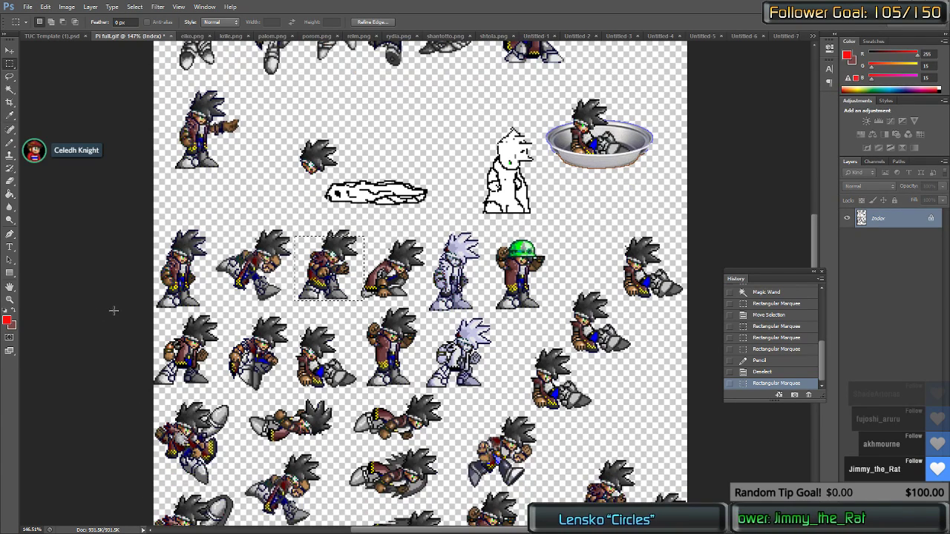
pyautogui.scroll(-5, 149, 308)
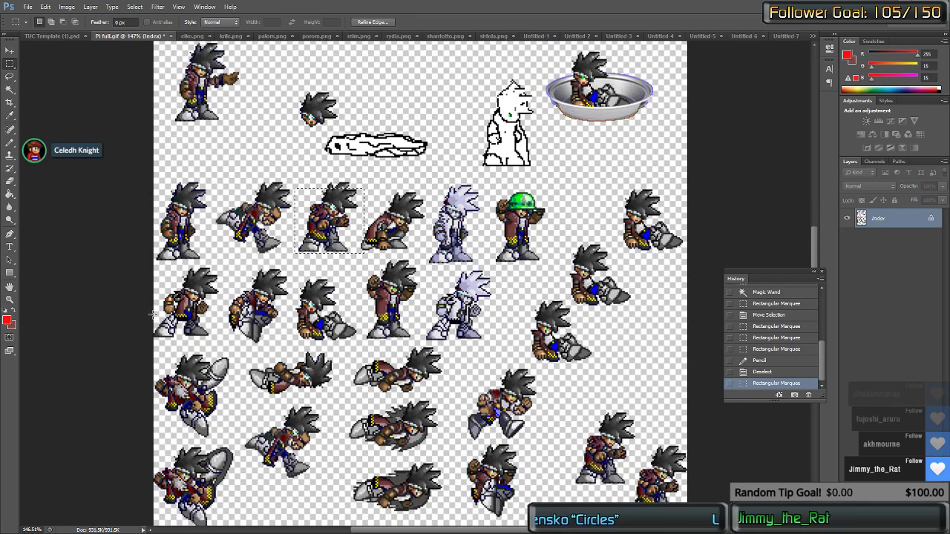
pyautogui.scroll(-1, 122, 345)
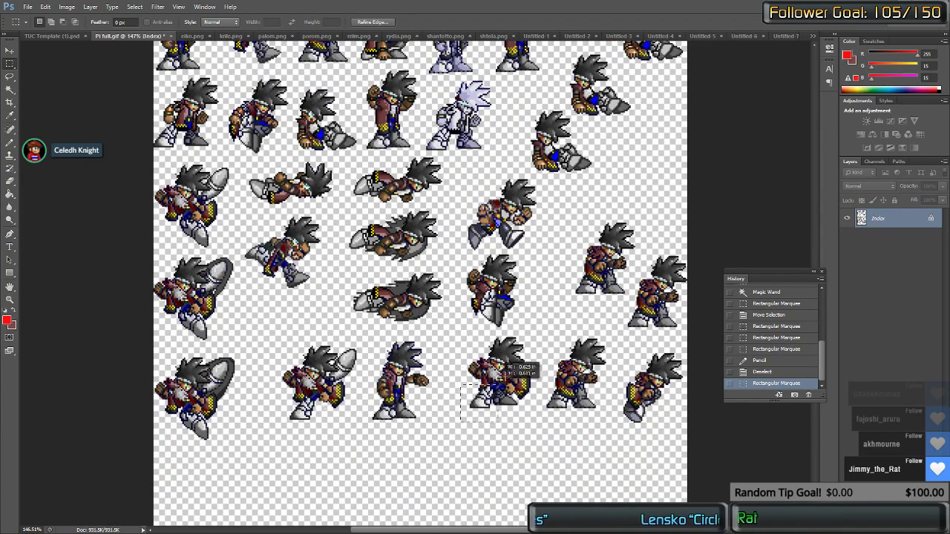
# Step: Isolate the bottom-row fighting pose with the flared, yellow-checkered coat from its transparent background and copy it
pyautogui.moveTo(494, 389); pyautogui.dragTo(539, 330)
pyautogui.press('w')
pyautogui.keyDown('alt'); pyautogui.click(532, 345); pyautogui.keyUp('alt')
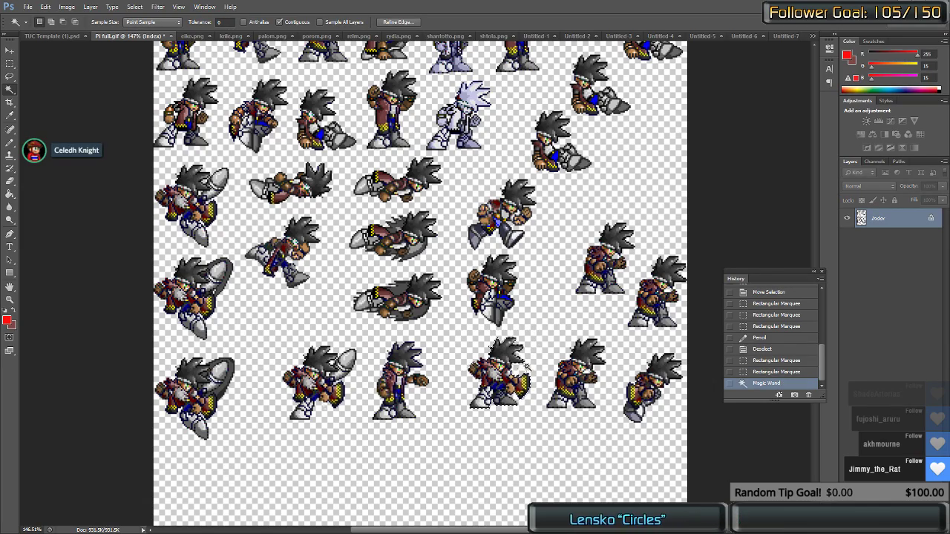
pyautogui.scroll(6, 526, 367)
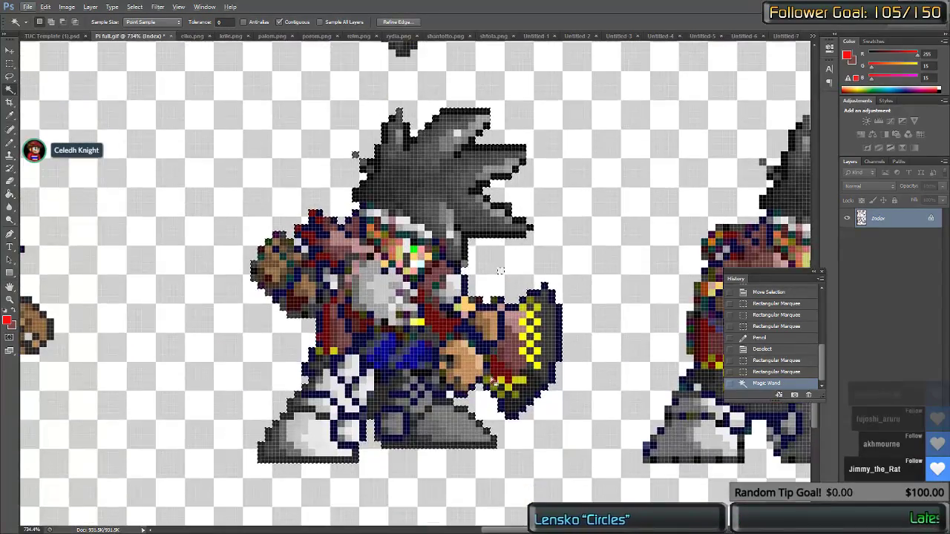
pyautogui.press('m')
pyautogui.click(510, 282)
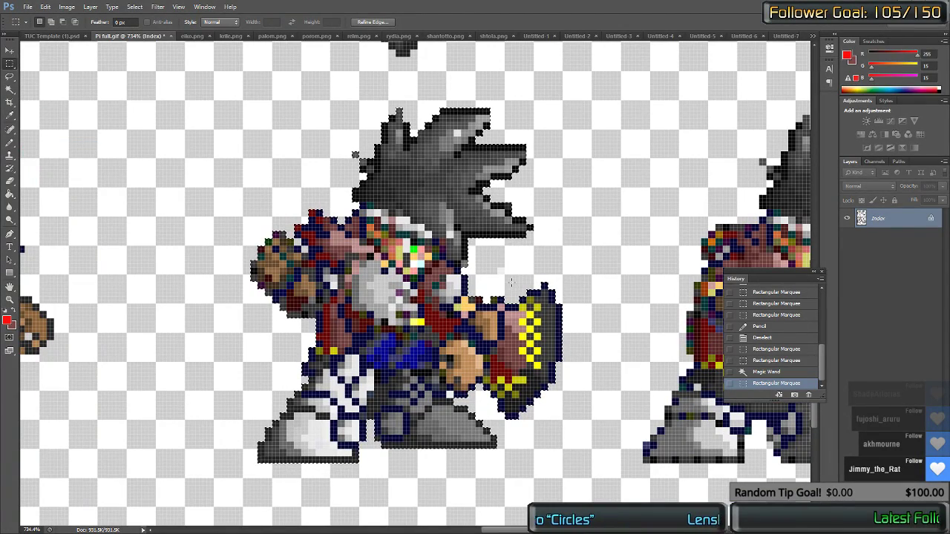
pyautogui.hotkey('ctrl', 'c')
# Step: Paste the fighting sprite into TUC Template (1).psd and place it in front of the door, facing the energy burst
pyautogui.hotkey('ctrl', 'shift', 'Tab')
pyautogui.hotkey('ctrl', 'v')
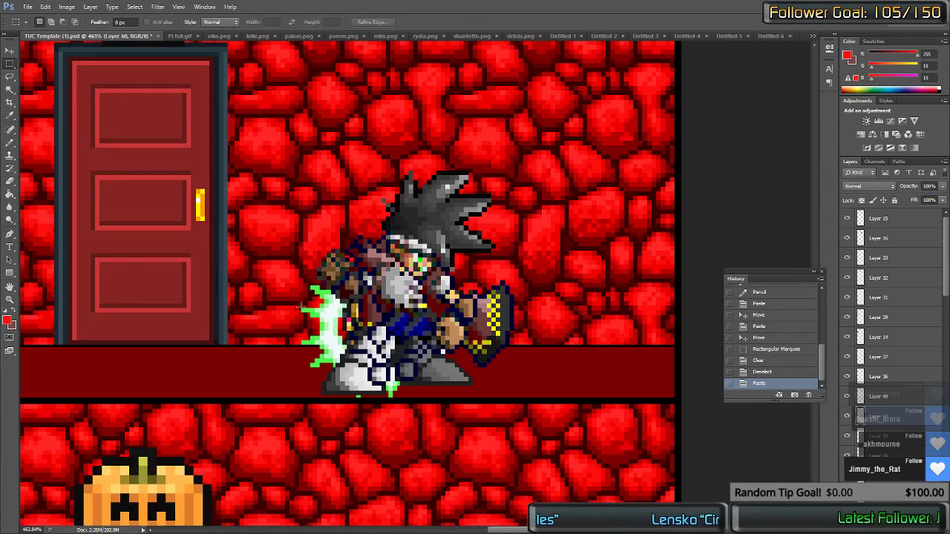
pyautogui.scroll(-3, 300, 307)
pyautogui.moveTo(336, 280); pyautogui.dragTo(189, 271)
pyautogui.scroll(-5, 189, 271)
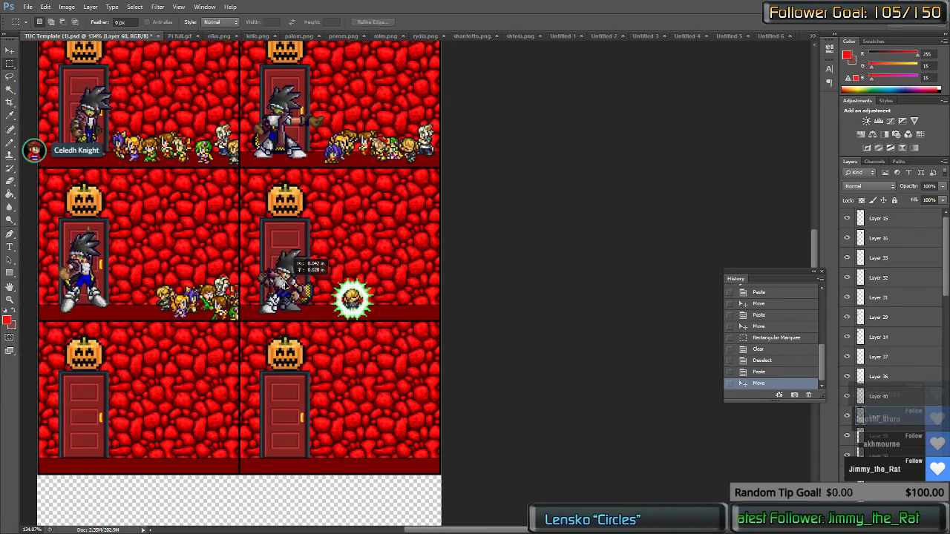
# Step: Delete the stray white pixel beneath the pasted fighting sprite's lowered fist
pyautogui.scroll(5, 301, 308)
pyautogui.scroll(5, 334, 349)
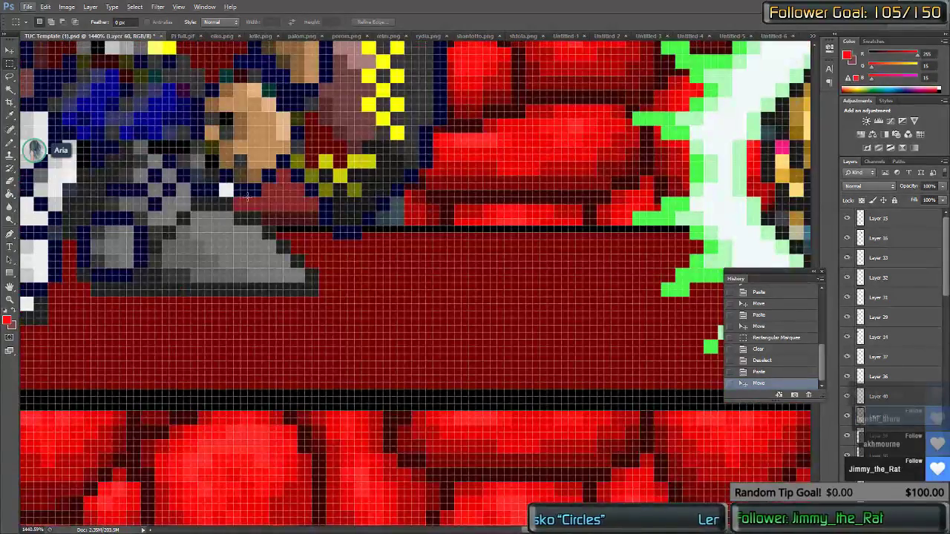
pyautogui.click(204, 7)
pyautogui.click(190, 195)
pyautogui.press('m')
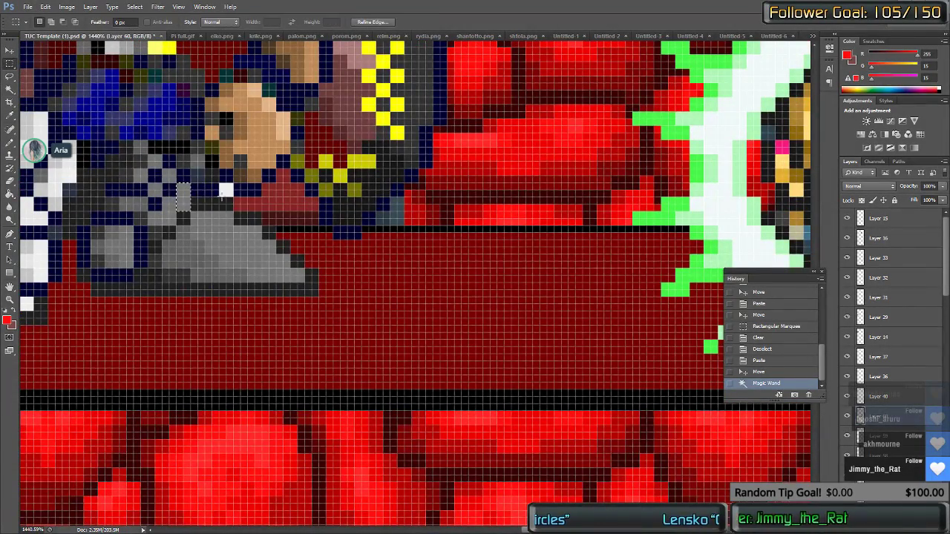
pyautogui.press('w')
pyautogui.click(232, 191)
pyautogui.press('Delete')
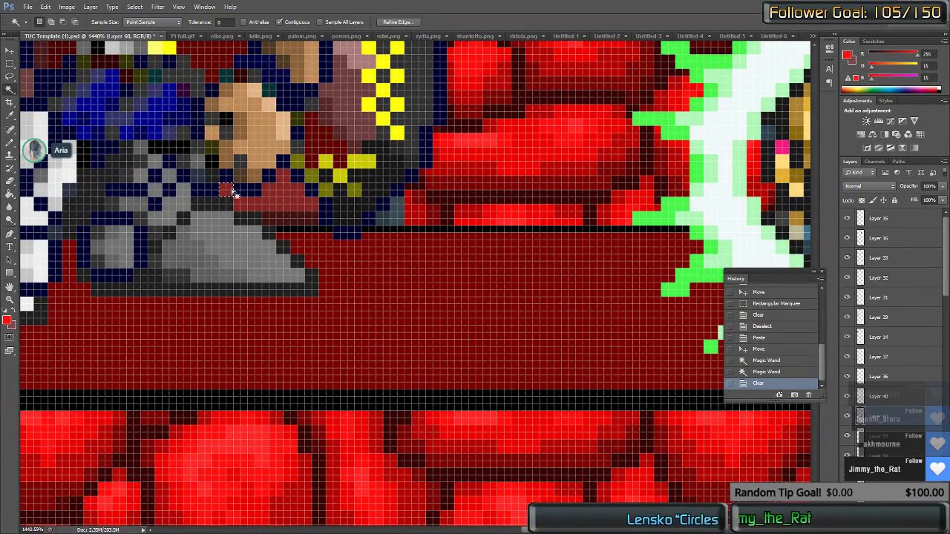
# Step: Clear the selection and nudge the fighting sprite slightly to the right, toward the energy burst
pyautogui.scroll(-8, 235, 193)
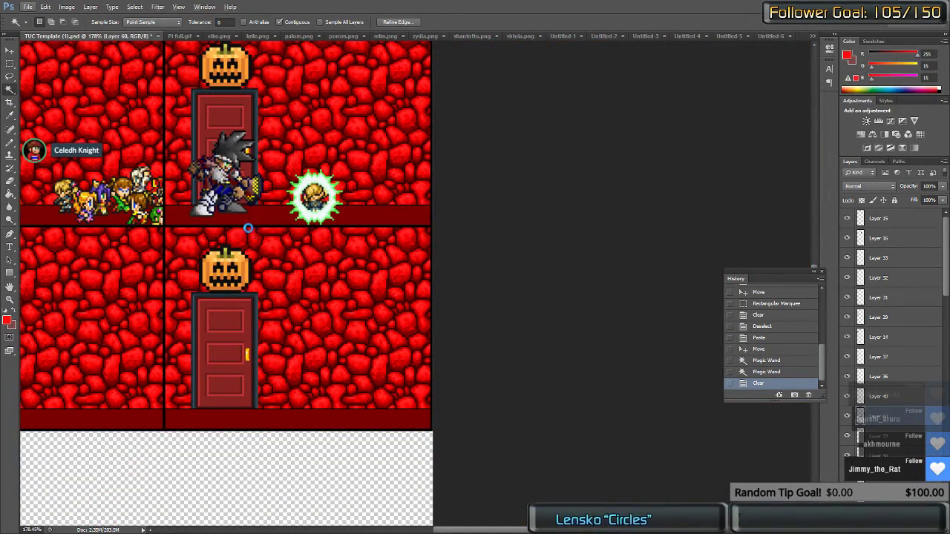
pyautogui.hotkey('ctrl', 'Right')
pyautogui.press('Return')
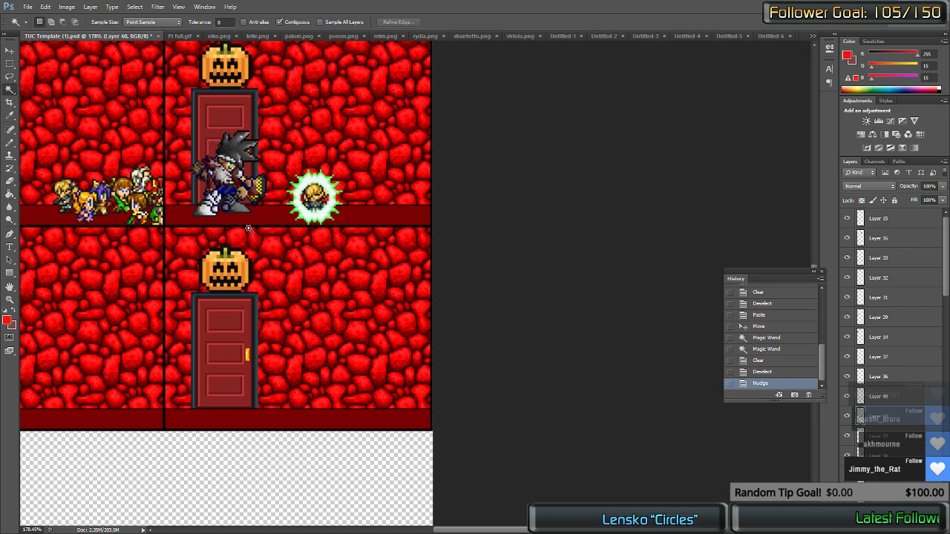
# Step: Look over the sprites in shantotto.png for another usable pose
pyautogui.click(480, 36)
pyautogui.scroll(-6, 454, 216)
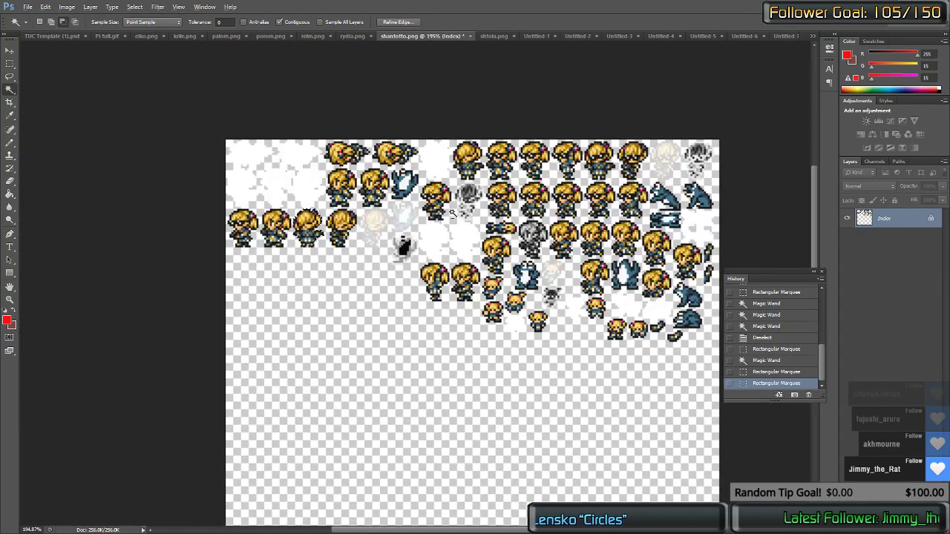
pyautogui.scroll(4, 452, 213)
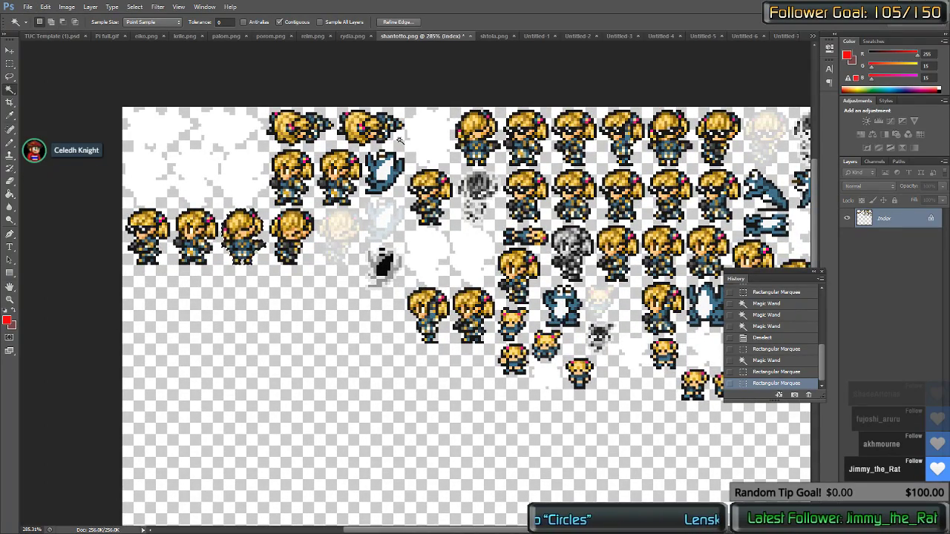
pyautogui.hscroll(2, 398, 148)
pyautogui.hscroll(4, 397, 148)
pyautogui.press('m')
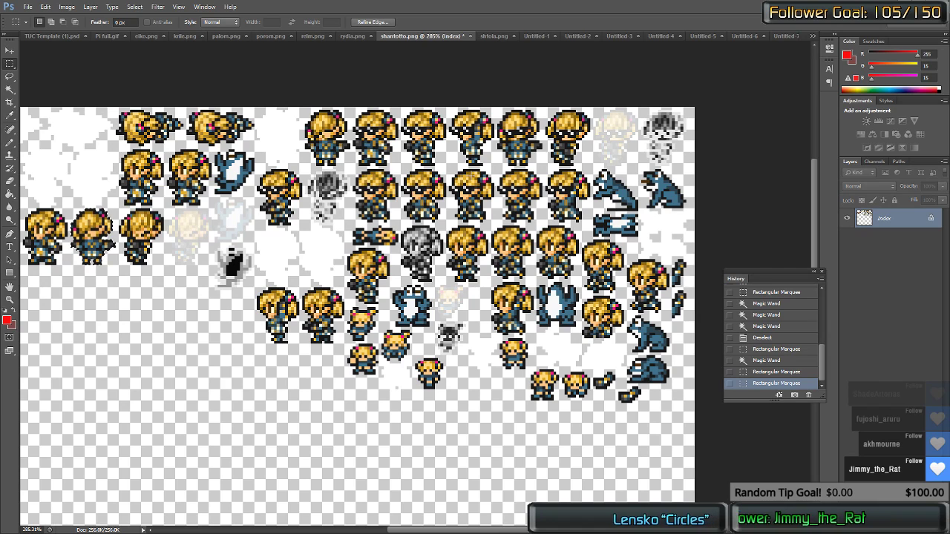
# Step: Select and copy the second sprite down in the first column of shtola.png, the white-haired character facing left
pyautogui.hotkey('ctrl', 'Tab')
pyautogui.hotkey('ctrl', 'Tab')
pyautogui.scroll(-1, 285, 323)
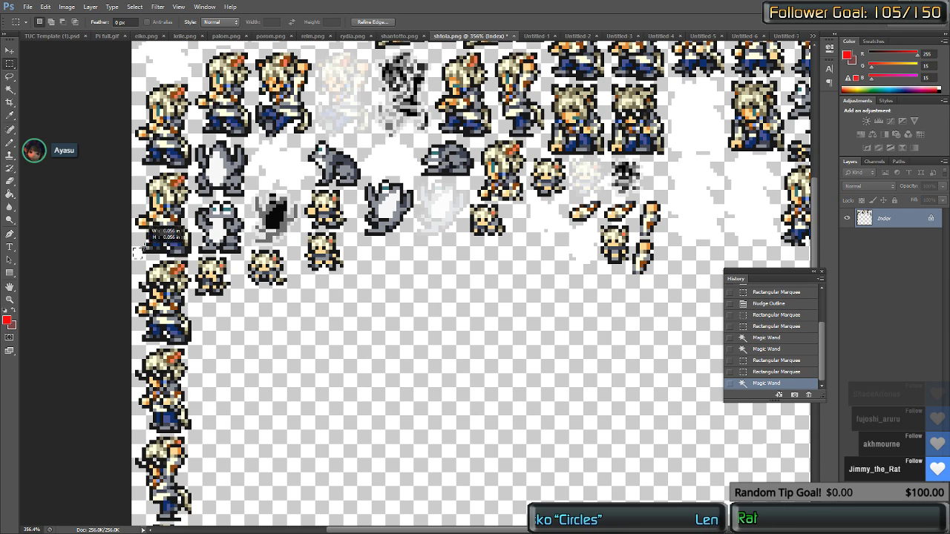
pyautogui.moveTo(141, 250); pyautogui.dragTo(192, 173)
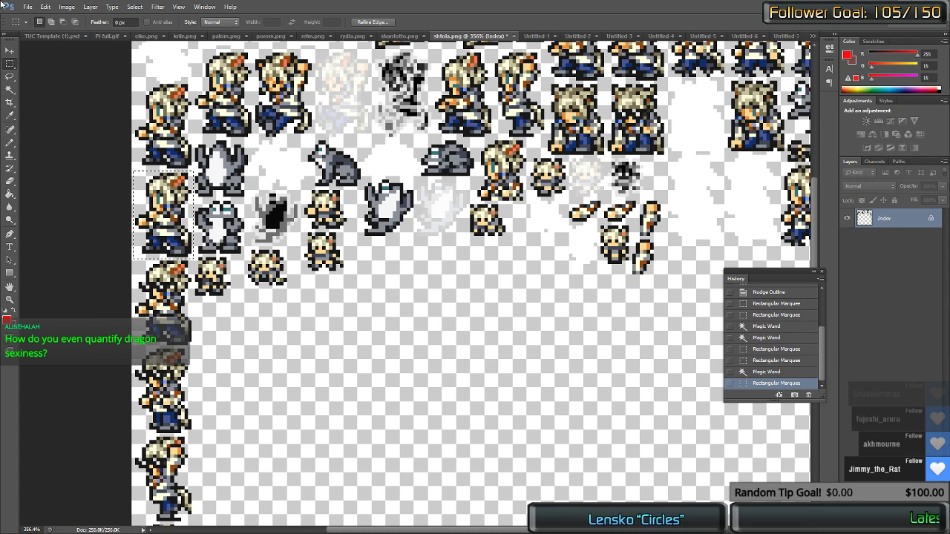
# Step: Paste the white-haired sprite into TUC Template (1).psd and place it on the floor at the right edge of the energy-burst panel
pyautogui.click(59, 37)
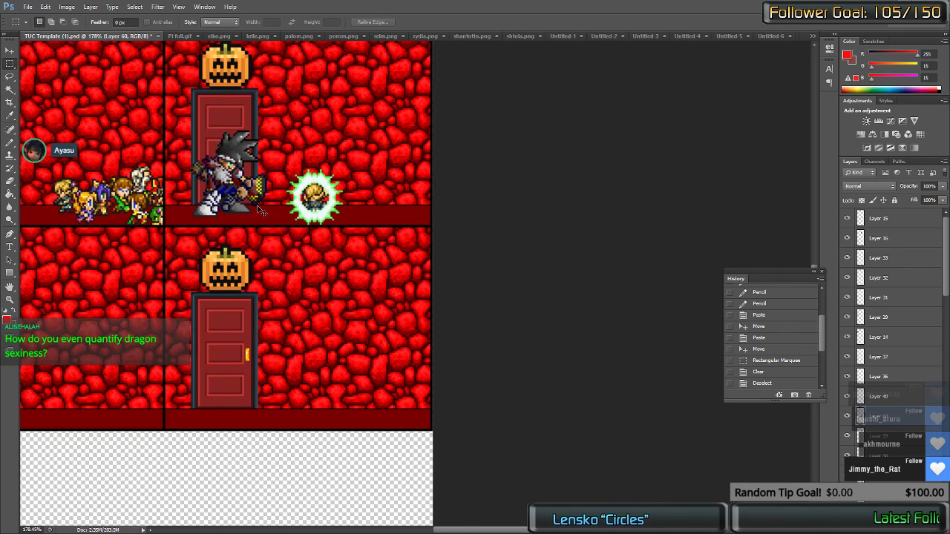
pyautogui.hotkey('ctrl', 'v')
pyautogui.moveTo(425, 300); pyautogui.dragTo(439, 186)
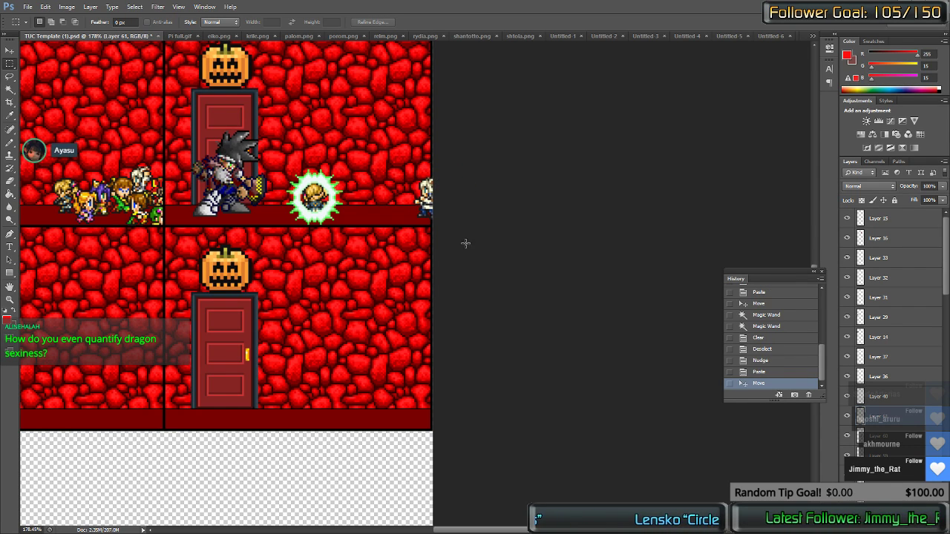
# Step: Erase the part of the white-haired sprite that extends past the panel's right border and clear the selection
pyautogui.moveTo(465, 247); pyautogui.dragTo(428, 165)
pyautogui.press('Right')
pyautogui.press('Delete')
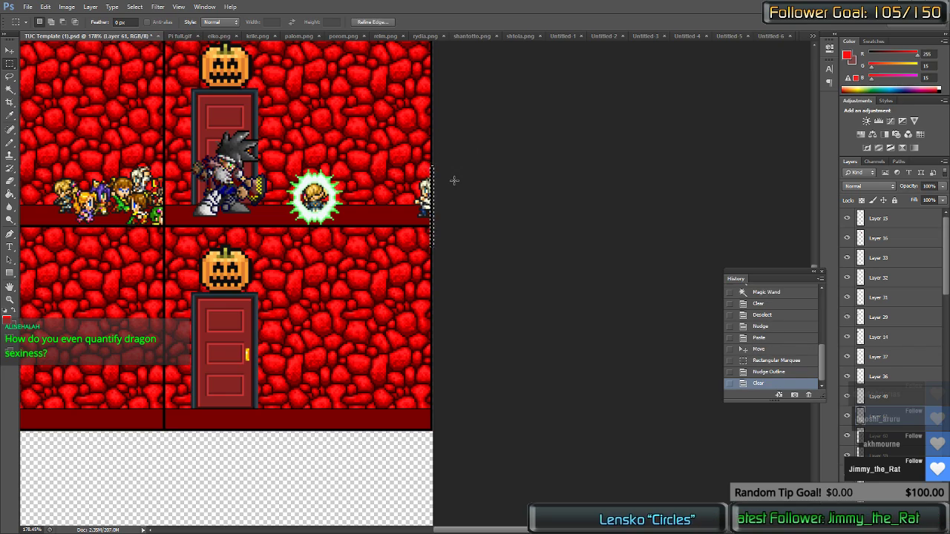
pyautogui.hotkey('ctrl', 'd')
pyautogui.scroll(1, 323, 273)
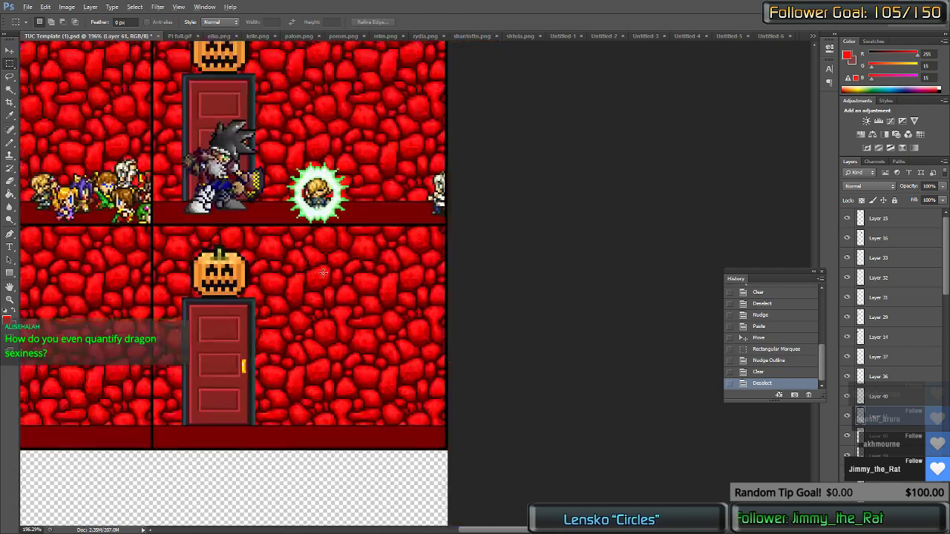
# Step: Select the standing sprite with both hands raised in Pi full.gif with the Rectangular Marquee
pyautogui.hscroll(-5, 323, 273)
pyautogui.scroll(-1, 355, 321)
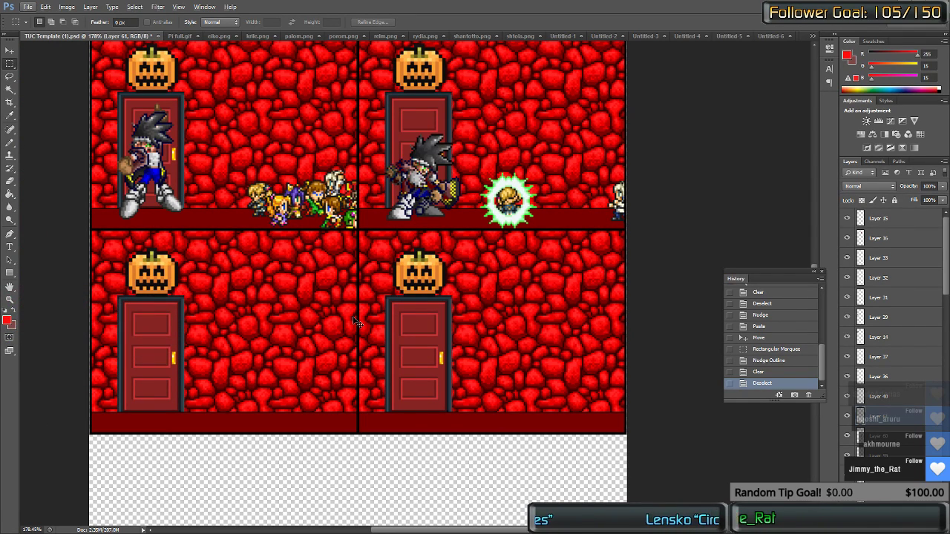
pyautogui.hotkey('ctrl', 'Tab')
pyautogui.hotkey('ctrl', 'Tab')
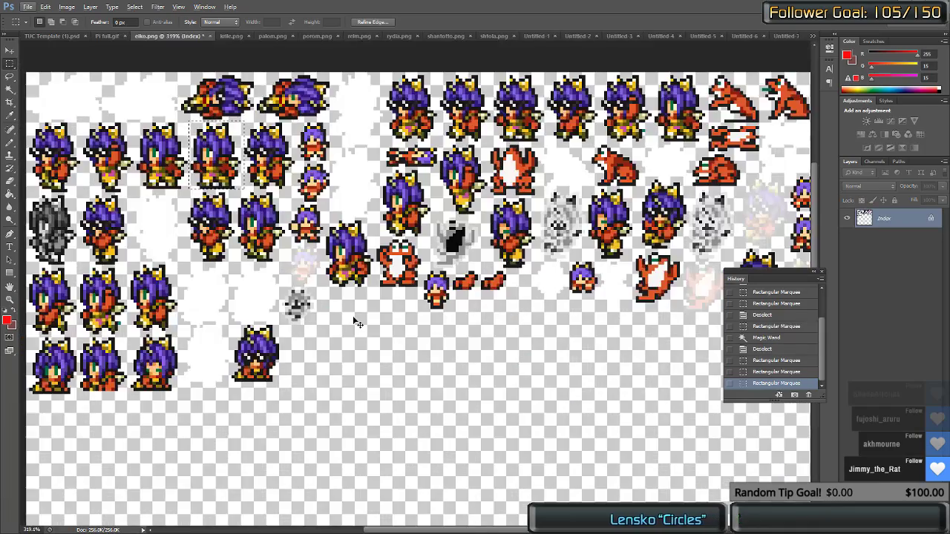
pyautogui.hotkey('ctrl', 'Tab')
pyautogui.hotkey('ctrl', 'shift', 'Tab')
pyautogui.hotkey('ctrl', 'shift', 'Tab')
pyautogui.scroll(-13, 358, 330)
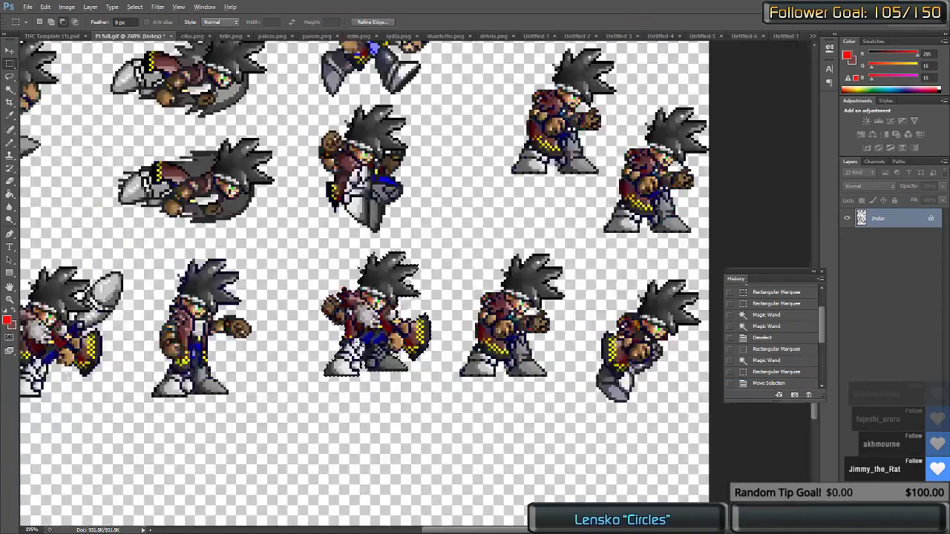
pyautogui.scroll(2, 361, 347)
pyautogui.scroll(2, 321, 282)
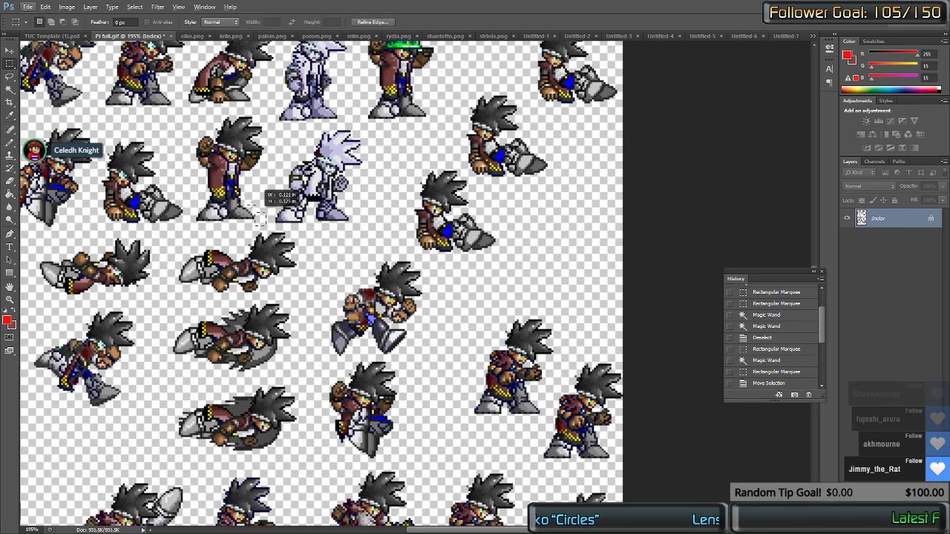
pyautogui.moveTo(260, 219); pyautogui.dragTo(191, 117)
# Step: Subtract the surrounding background and the enclosed gaps by the arms from the selection with the Magic Wand and copy the sprite
pyautogui.press('w')
pyautogui.keyDown('alt'); pyautogui.click(217, 135); pyautogui.keyUp('alt')
pyautogui.scroll(5, 215, 134)
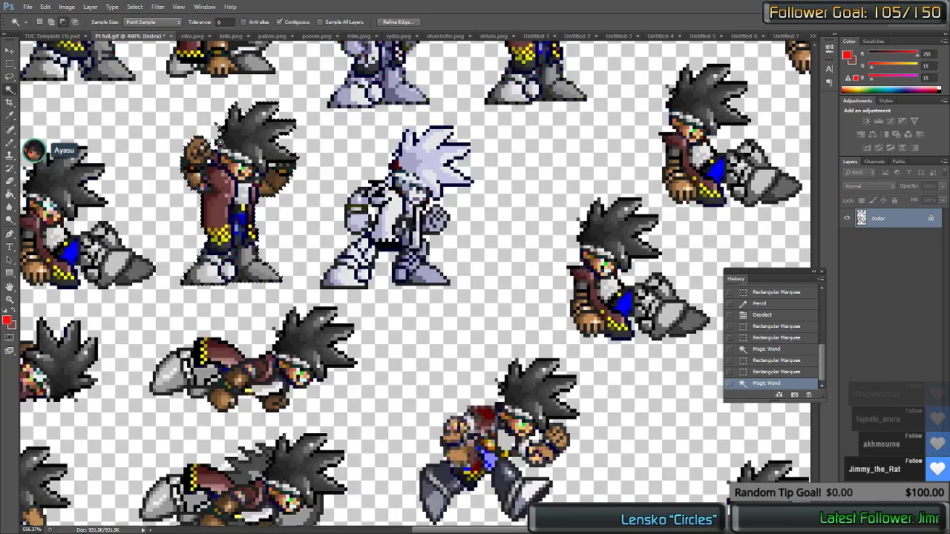
pyautogui.keyDown('alt'); pyautogui.click(199, 193); pyautogui.keyUp('alt')
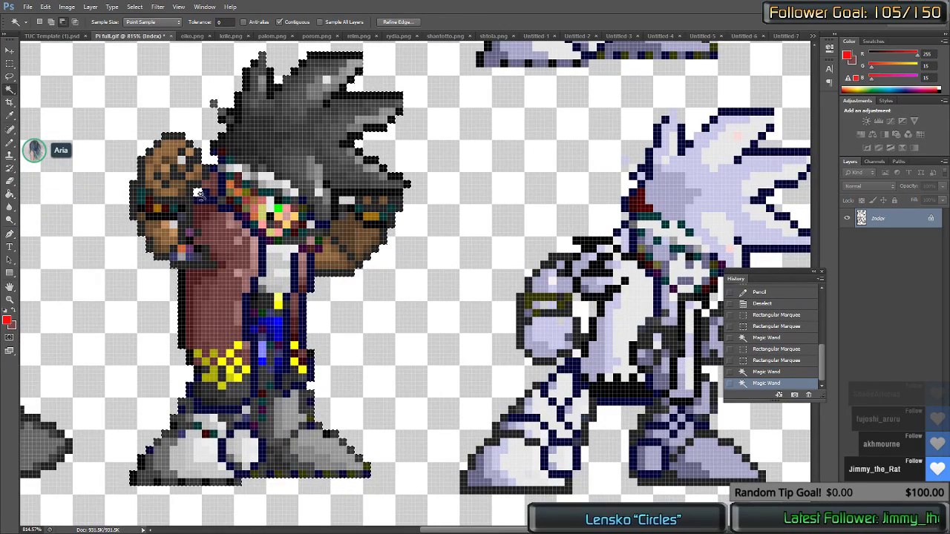
pyautogui.keyDown('alt'); pyautogui.click(346, 203); pyautogui.keyUp('alt')
pyautogui.keyDown('alt'); pyautogui.click(310, 227); pyautogui.keyUp('alt')
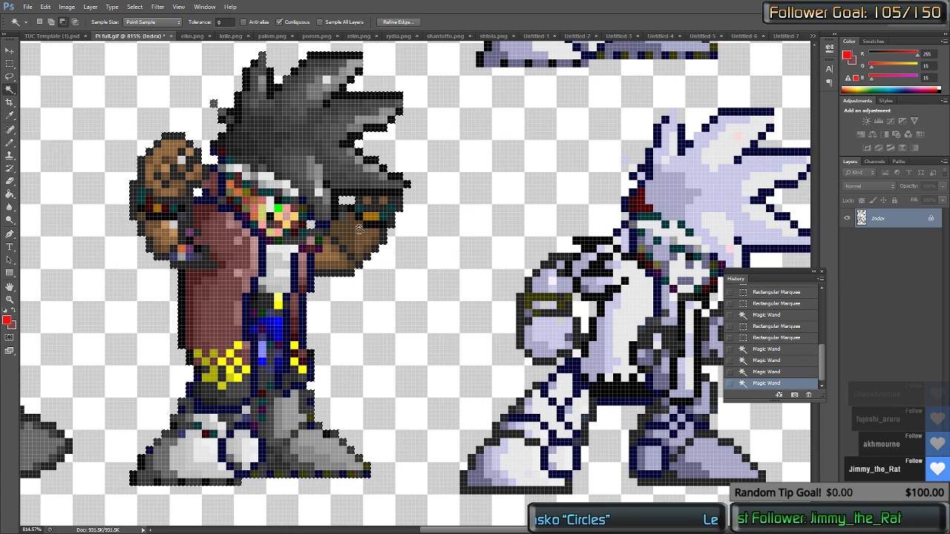
pyautogui.keyDown('alt'); pyautogui.click(246, 410); pyautogui.keyUp('alt')
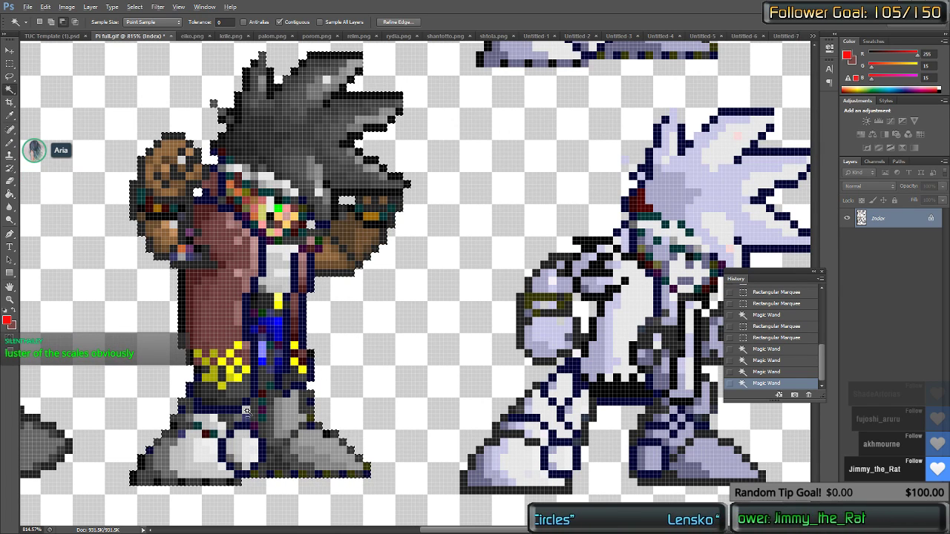
pyautogui.hotkey('ctrl', 'z')
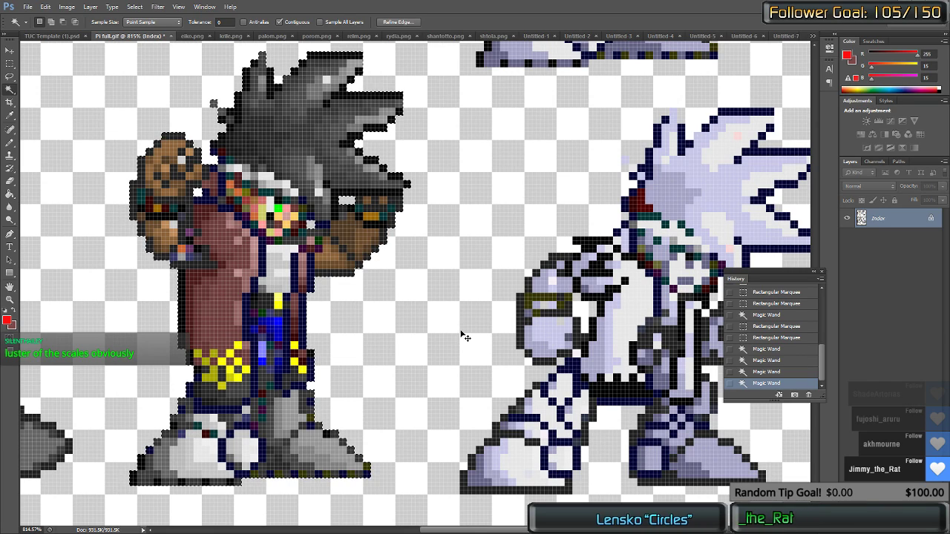
# Step: Paste the raised-hands sprite into TUC Template (1).psd and stand it in front of the lower-left panel's door
pyautogui.hotkey('ctrl', 'shift', 'Tab')
pyautogui.hotkey('ctrl', 'v')
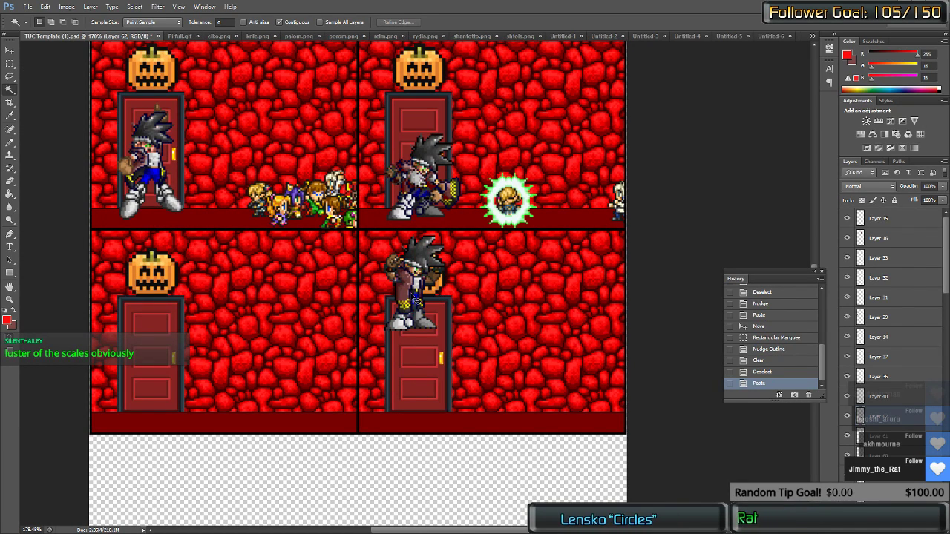
pyautogui.moveTo(414, 297); pyautogui.dragTo(279, 341)
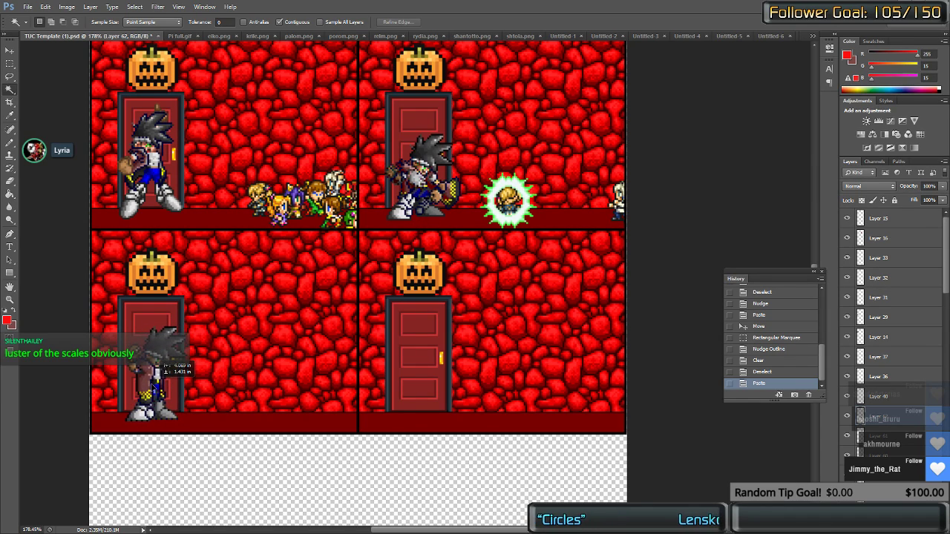
pyautogui.moveTo(154, 391); pyautogui.dragTo(155, 393)
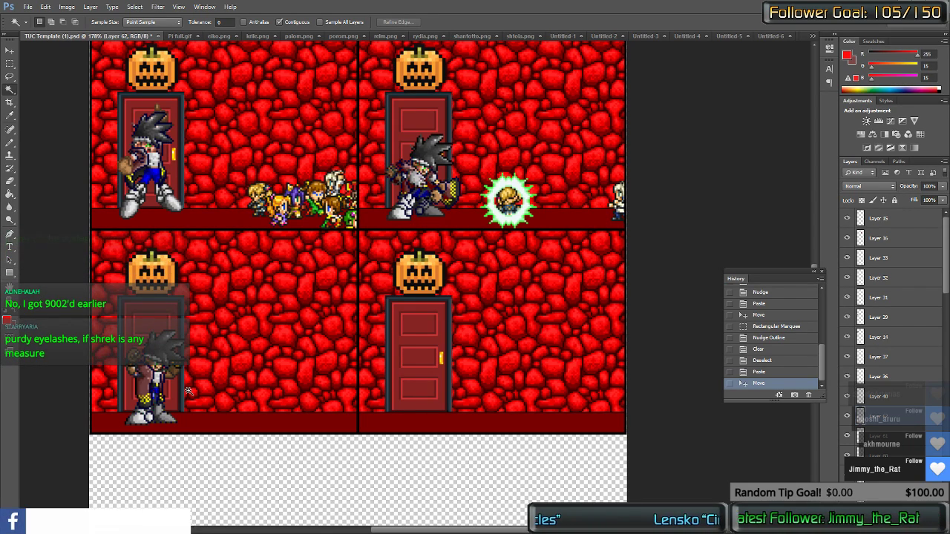
# Step: Select and copy the blonde sprite just above the crouching one in shantotto.png, clearing the old selection first
pyautogui.hotkey('ctrl', 'Tab')
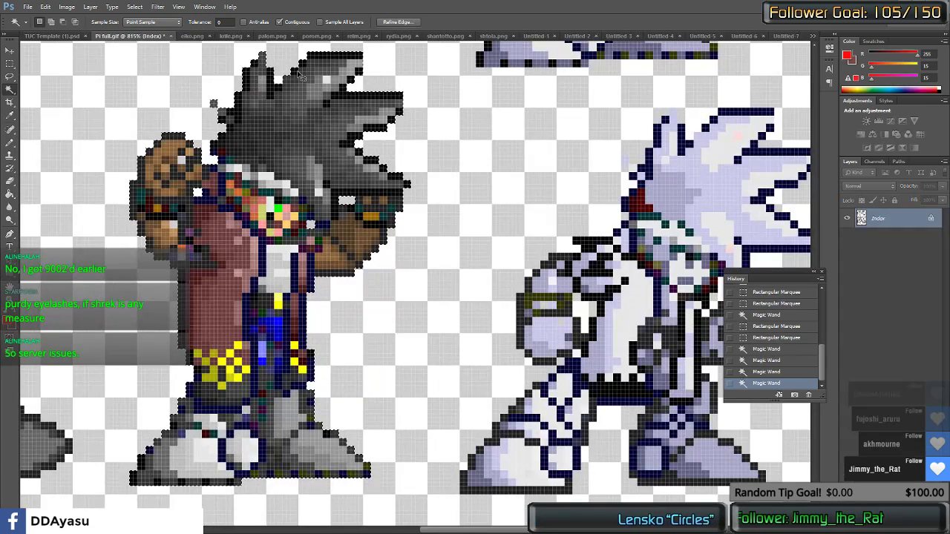
pyautogui.hotkey('ctrl', 'Tab')
pyautogui.hotkey('ctrl', 'Tab')
pyautogui.hotkey('ctrl', 'Tab')
pyautogui.hotkey('ctrl', 'Tab')
pyautogui.hotkey('ctrl', 'Tab')
pyautogui.hotkey('ctrl', 'Tab')
pyautogui.hotkey('ctrl', 'Tab')
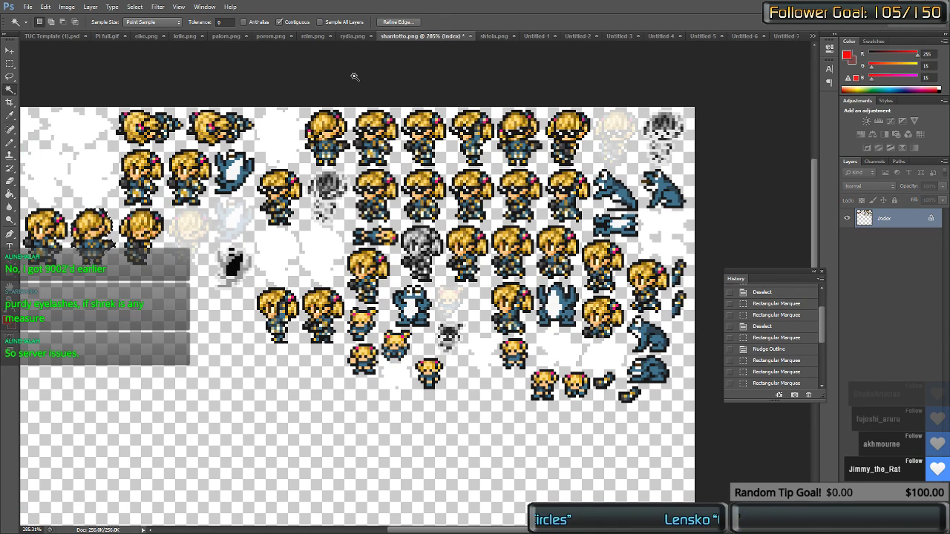
pyautogui.press('m')
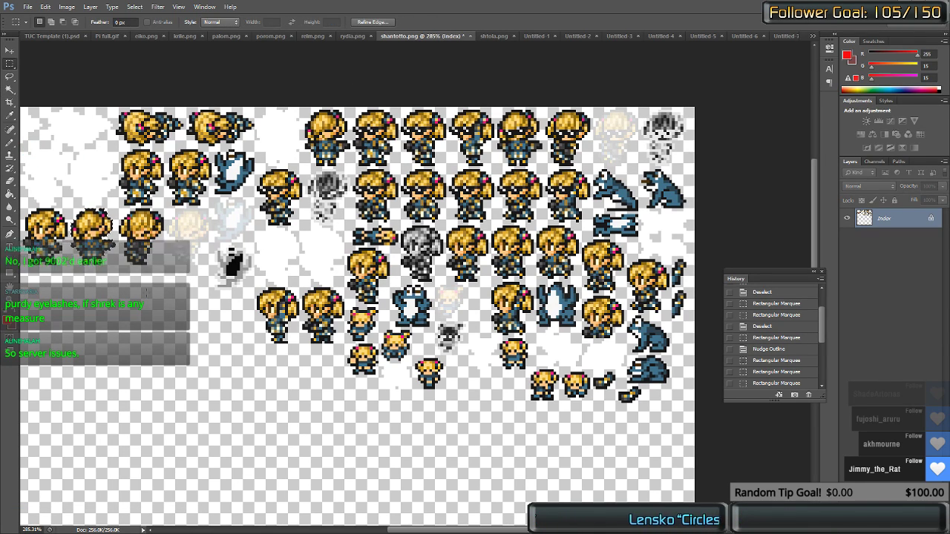
pyautogui.hotkey('ctrl', 'd')
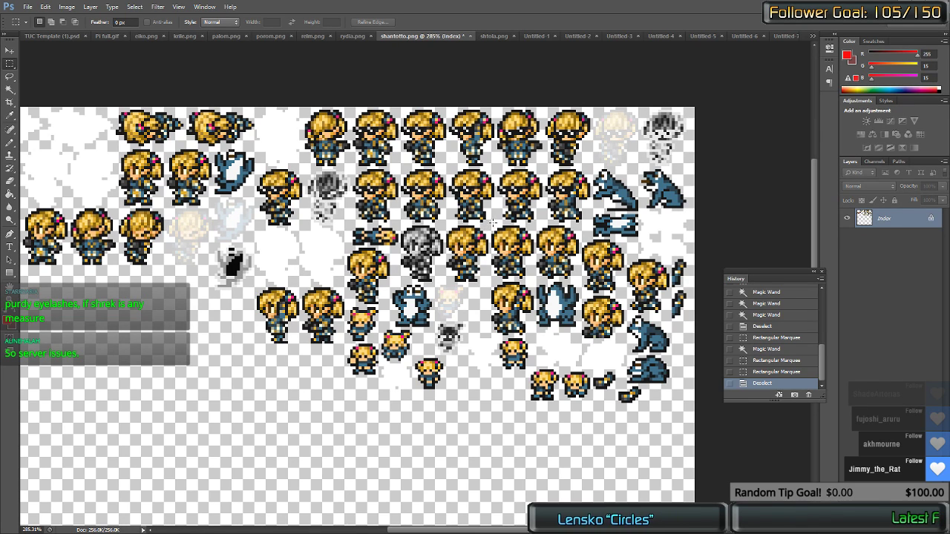
pyautogui.moveTo(490, 221); pyautogui.dragTo(535, 274)
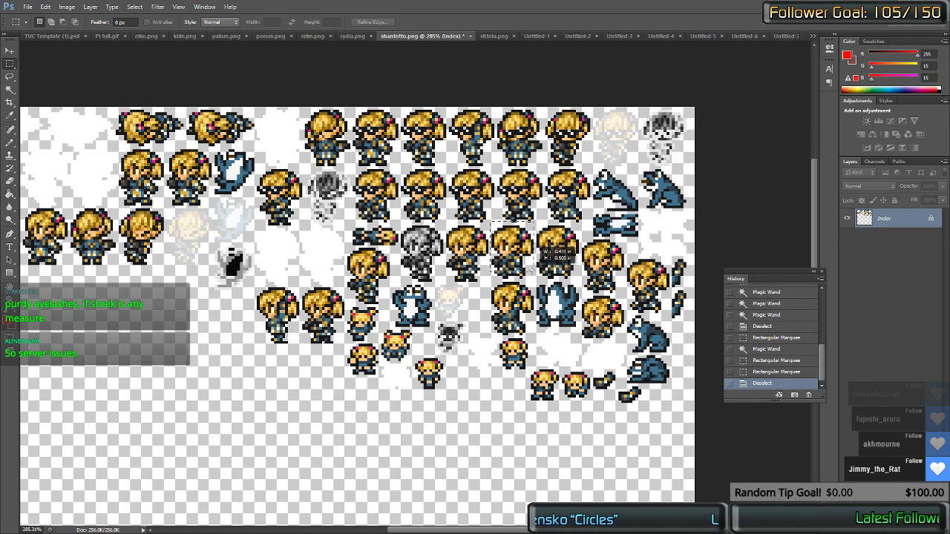
pyautogui.moveTo(622, 293); pyautogui.dragTo(579, 235)
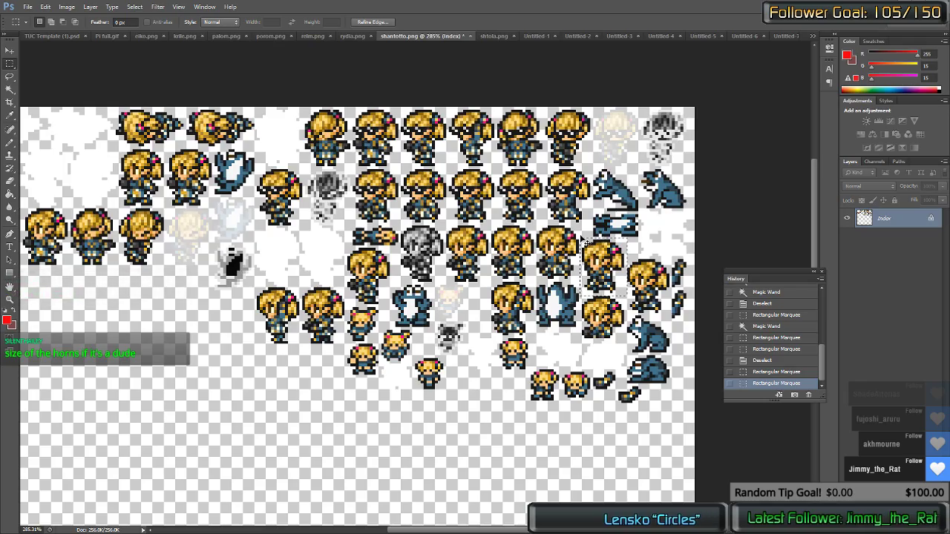
# Step: Paste the blonde sprite into TUC Template (1).psd and place it on the floor near the lower-left panel's right edge
pyautogui.hotkey('ctrl', 'shift', 'Tab')
pyautogui.hotkey('ctrl', 'shift', 'Tab')
pyautogui.hotkey('ctrl', 'shift', 'Tab')
pyautogui.hotkey('ctrl', 'shift', 'Tab')
pyautogui.hotkey('ctrl', 'shift', 'Tab')
pyautogui.hotkey('ctrl', 'shift', 'Tab')
pyautogui.hotkey('ctrl', 'shift', 'Tab')
pyautogui.hotkey('ctrl', 'shift', 'Tab')
pyautogui.hotkey('ctrl', 'shift', 'Tab')
pyautogui.hotkey('ctrl', 'Tab')
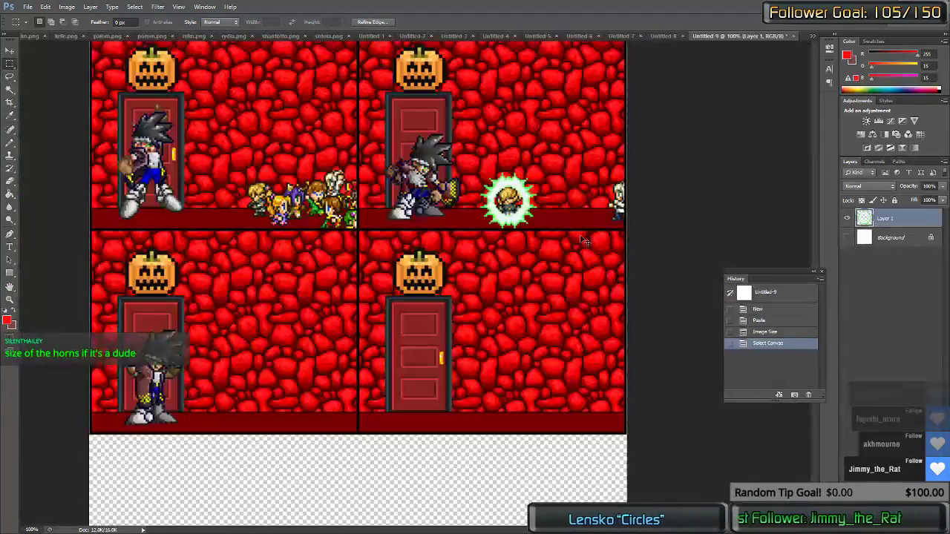
pyautogui.hotkey('ctrl', 'v')
pyautogui.moveTo(413, 261); pyautogui.dragTo(326, 409)
# Step: Flip the blonde sprite horizontally and nudge it slightly to the right
pyautogui.rightClick(327, 410)
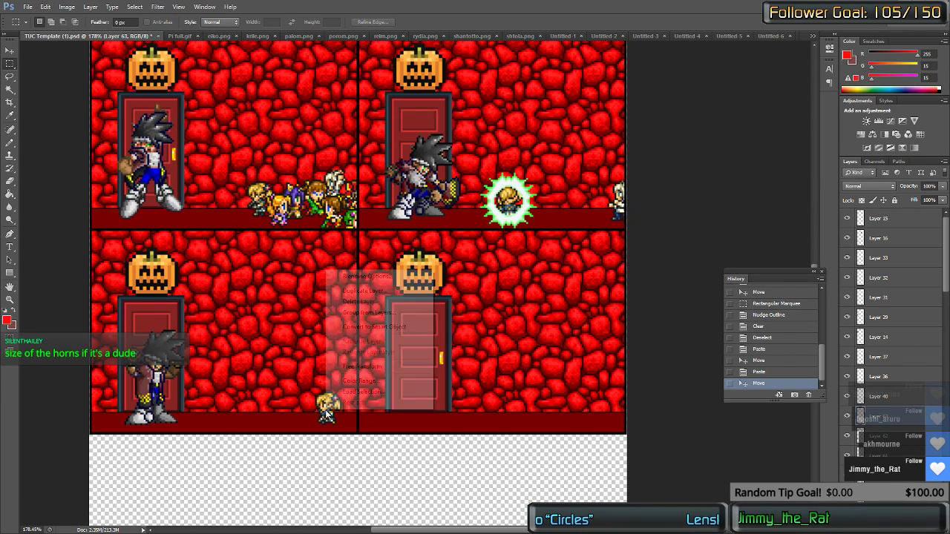
pyautogui.click(368, 366)
pyautogui.rightClick(321, 417)
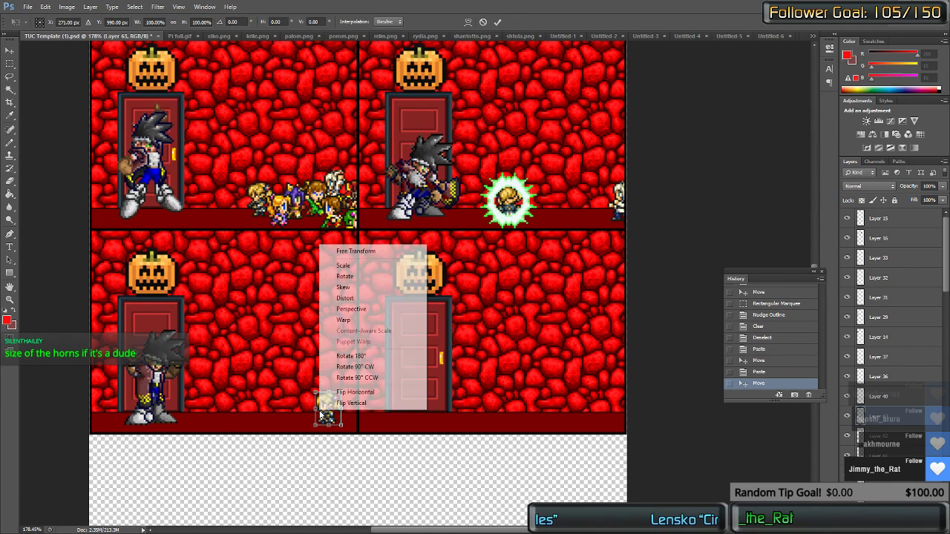
pyautogui.click(357, 392)
pyautogui.press('Return')
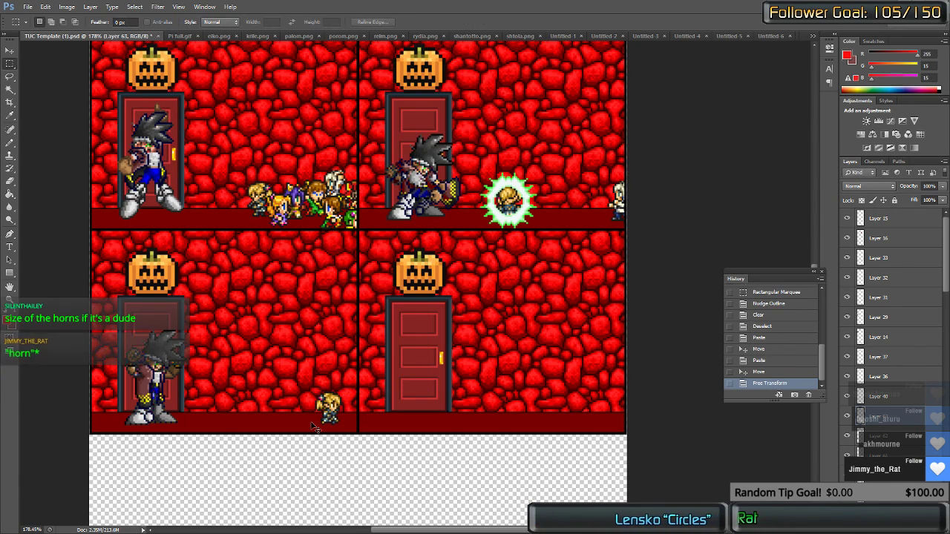
pyautogui.press('Right')
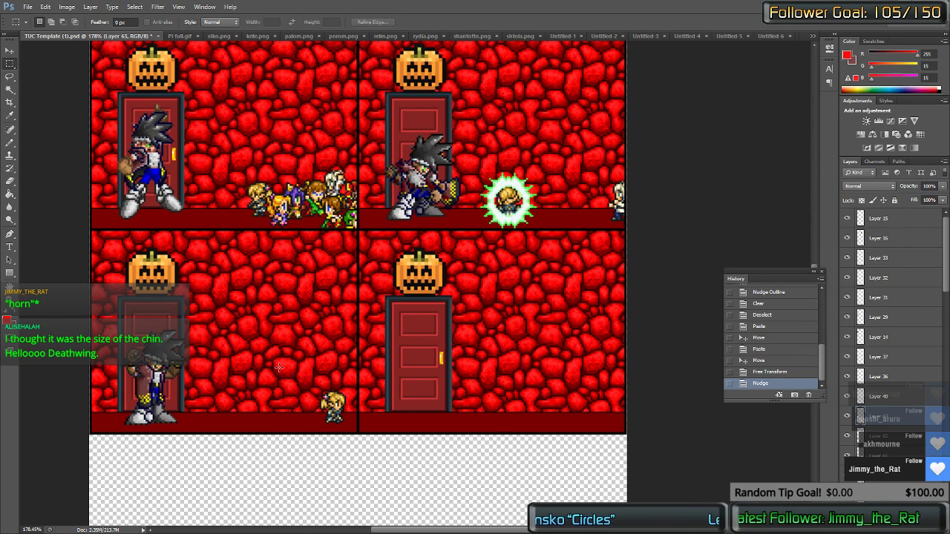
# Step: Draw a small red mouth on the face of the raised-hands sprite with the Pencil tool
pyautogui.scroll(14, 143, 390)
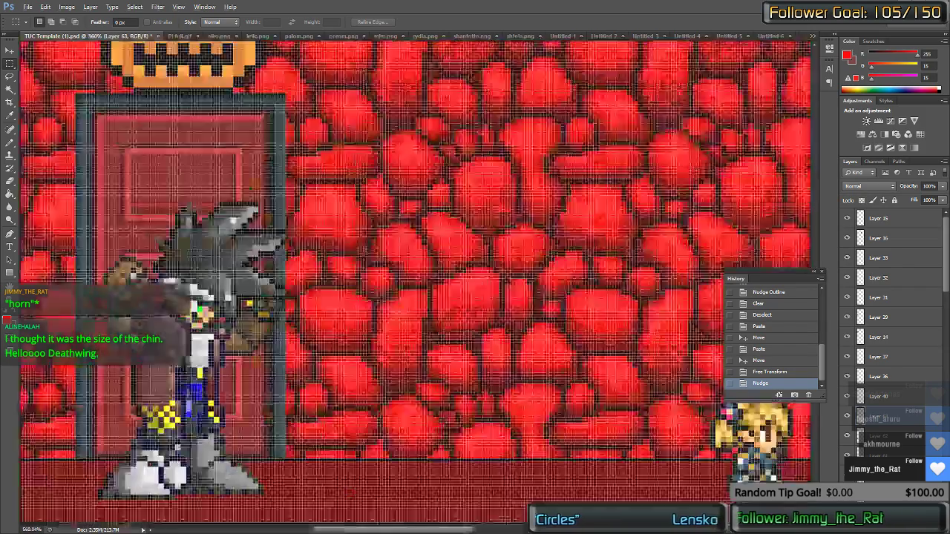
pyautogui.press('b')
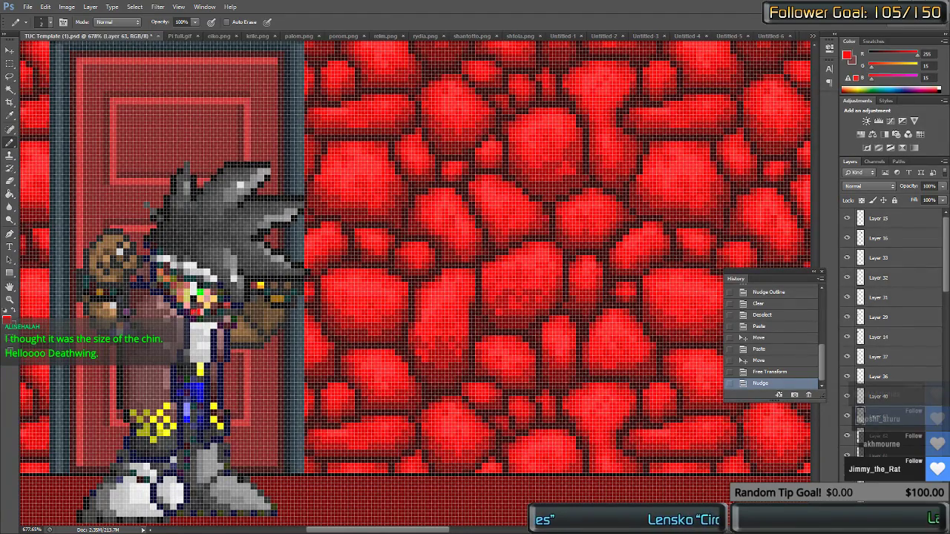
pyautogui.click(196, 311)
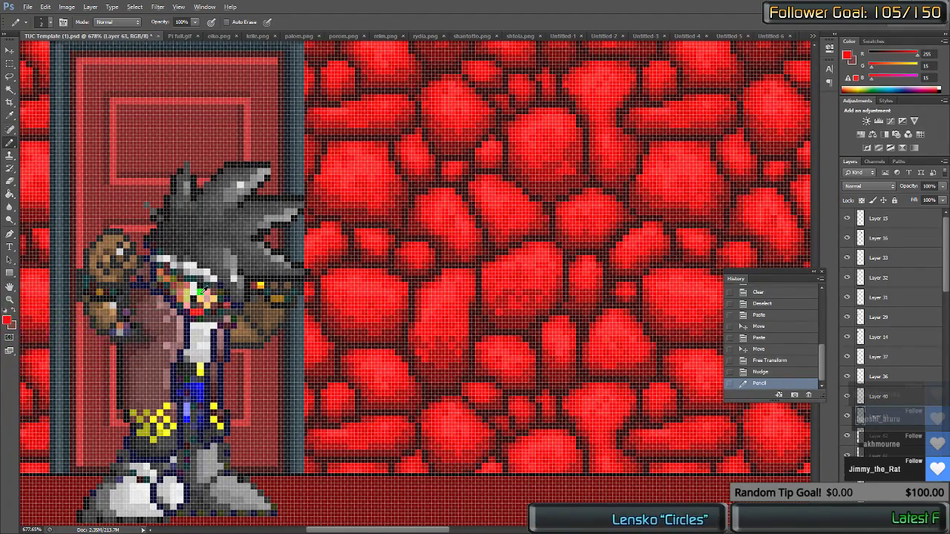
# Step: Redraw the raised-hands sprite's eye as a green arch using its sampled green, and fill the white pixel beneath with the sampled skin tone
pyautogui.keyDown('alt'); pyautogui.click(204, 288); pyautogui.keyUp('alt')
pyautogui.scroll(5, 204, 288)
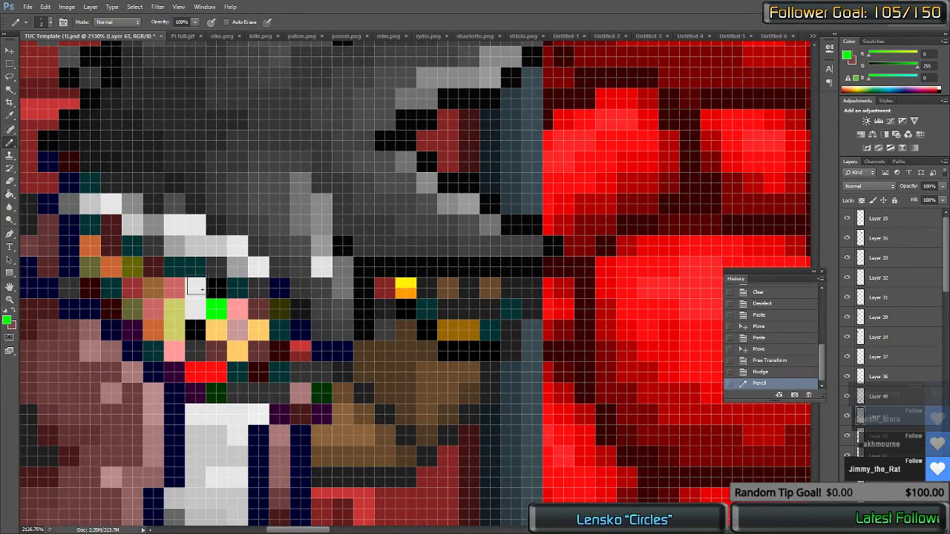
pyautogui.click(196, 288)
pyautogui.click(173, 306)
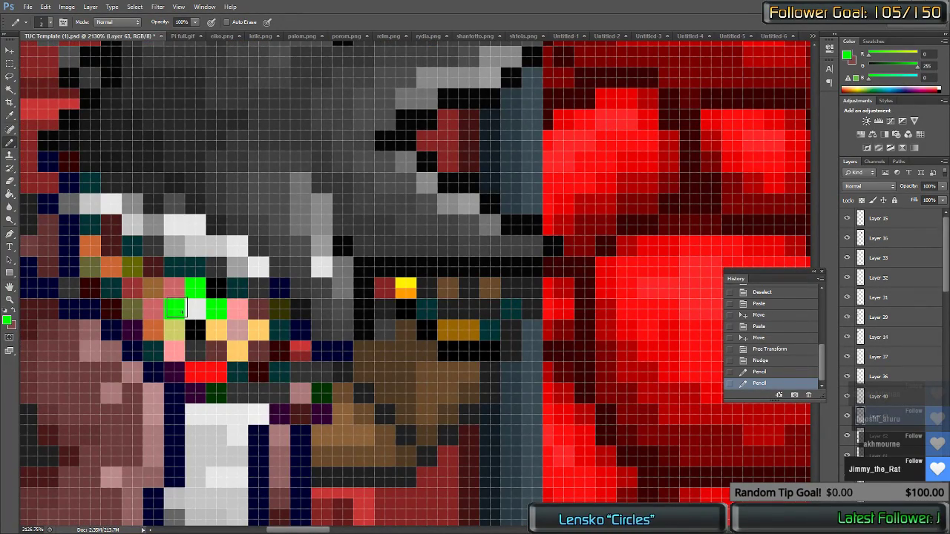
pyautogui.keyDown('alt'); pyautogui.click(223, 325); pyautogui.keyUp('alt')
pyautogui.click(196, 307)
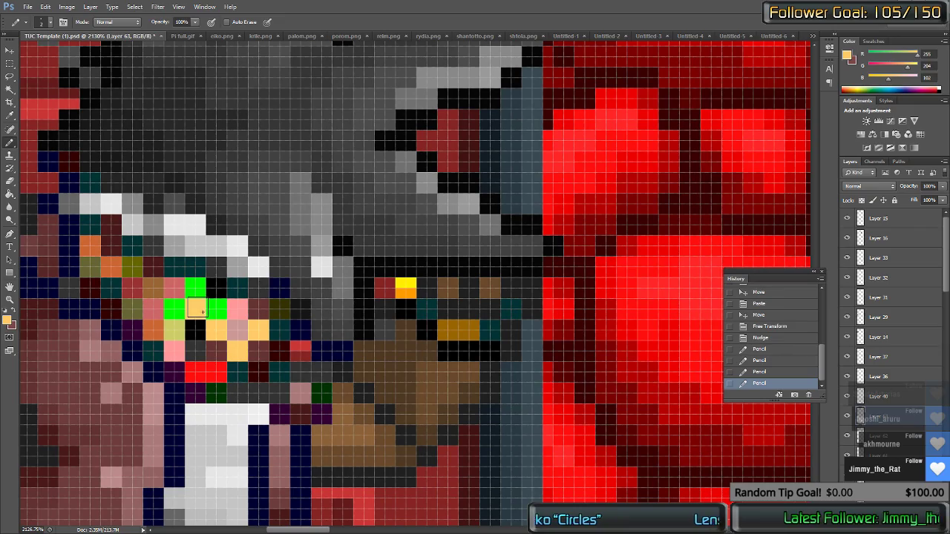
pyautogui.keyDown('alt'); pyautogui.click(154, 264); pyautogui.keyUp('alt')
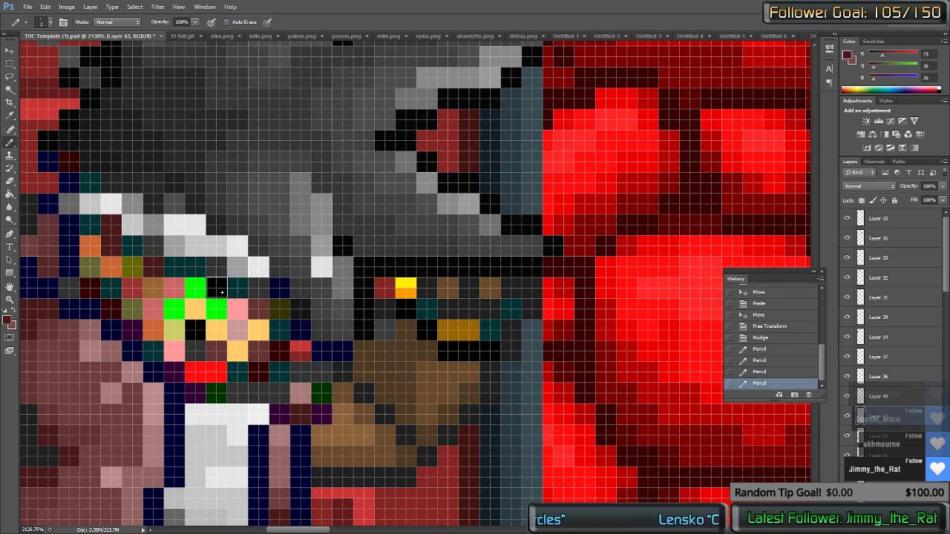
pyautogui.scroll(-10, 221, 292)
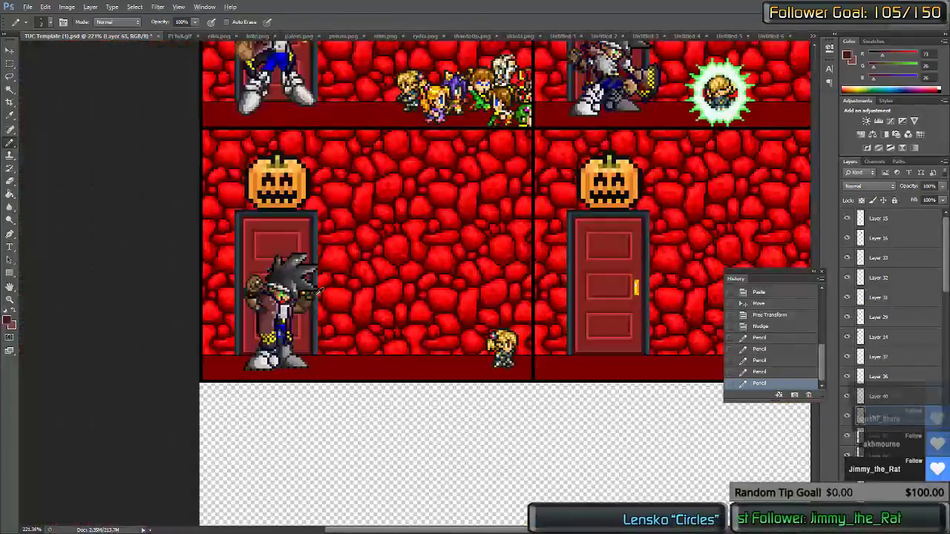
pyautogui.scroll(-4, 319, 294)
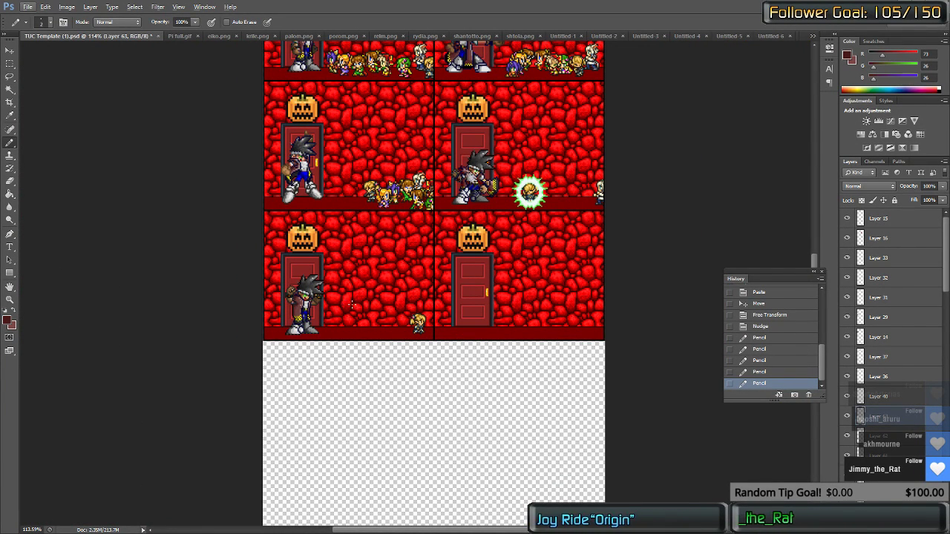
pyautogui.press('v')
pyautogui.hotkey('alt', 'v')
pyautogui.press('Escape')
pyautogui.hotkey('alt', 'v')
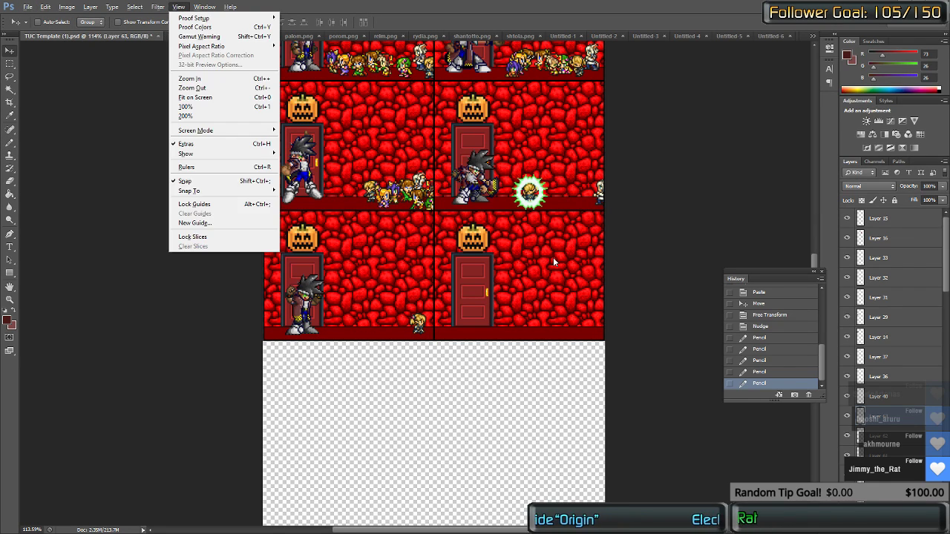
pyautogui.press('Escape')
pyautogui.press('b')
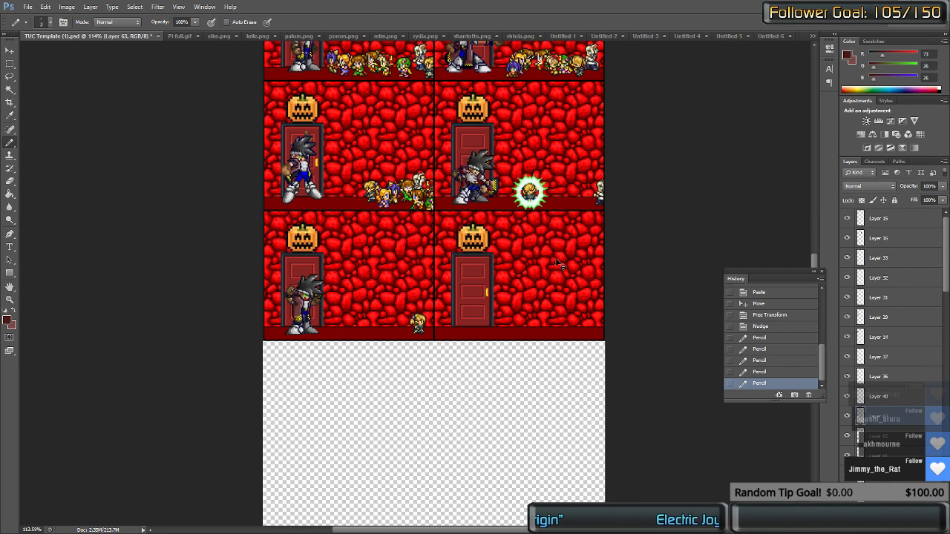
pyautogui.hotkey('ctrl', 'shift', 'Right')
pyautogui.hotkey('ctrl', 'shift', 'Right')
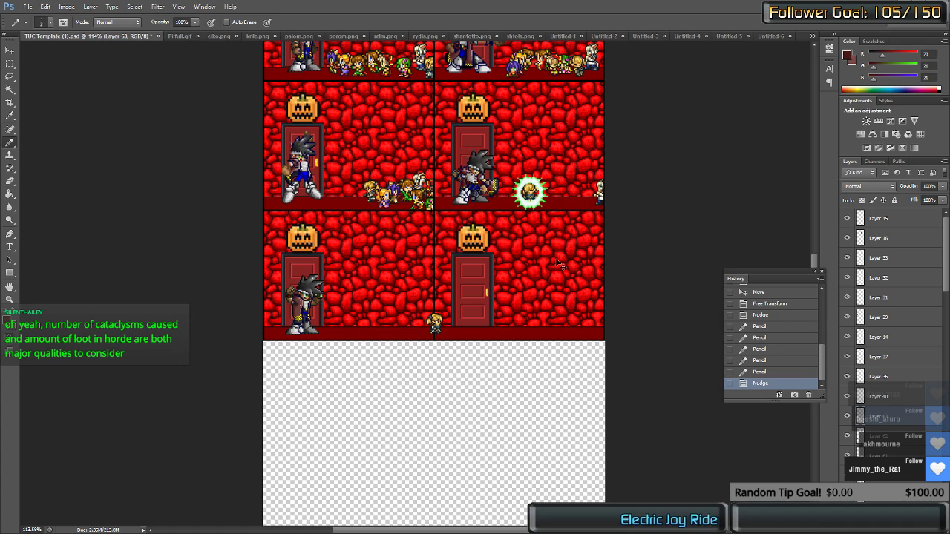
# Step: Shift the lower-right panel's door background to the right, away from the divider between the bottom two panels
pyautogui.press('v')
pyautogui.click(562, 269)
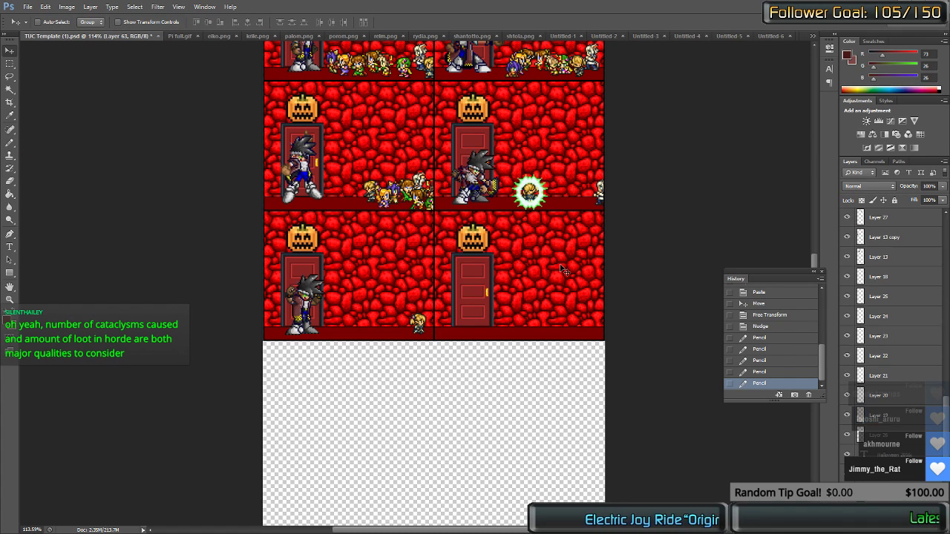
pyautogui.hotkey('shift', 'Right')
pyautogui.hotkey('shift', 'Right')
pyautogui.hotkey('shift', 'Right')
pyautogui.hotkey('shift', 'Right')
pyautogui.hotkey('shift', 'Right')
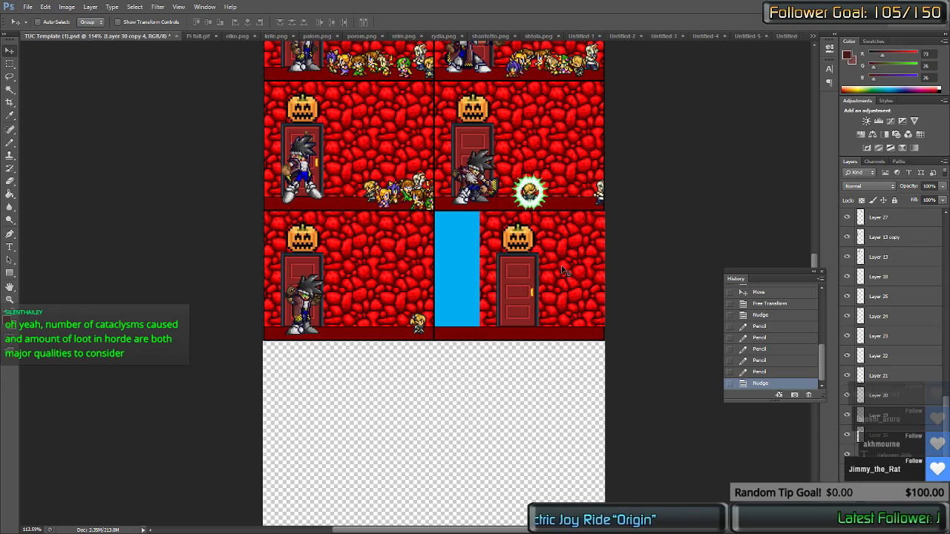
# Step: Switch to the rock tile in Untitled-4 and revert its history to the Paste state before the recolouring fills
pyautogui.hotkey('ctrl', 'Tab')
pyautogui.hotkey('ctrl', 'Tab')
pyautogui.hotkey('ctrl', 'Tab')
pyautogui.hotkey('ctrl', 'Tab')
pyautogui.hotkey('ctrl', 'Tab')
pyautogui.hotkey('ctrl', 'Tab')
pyautogui.hotkey('ctrl', 'Tab')
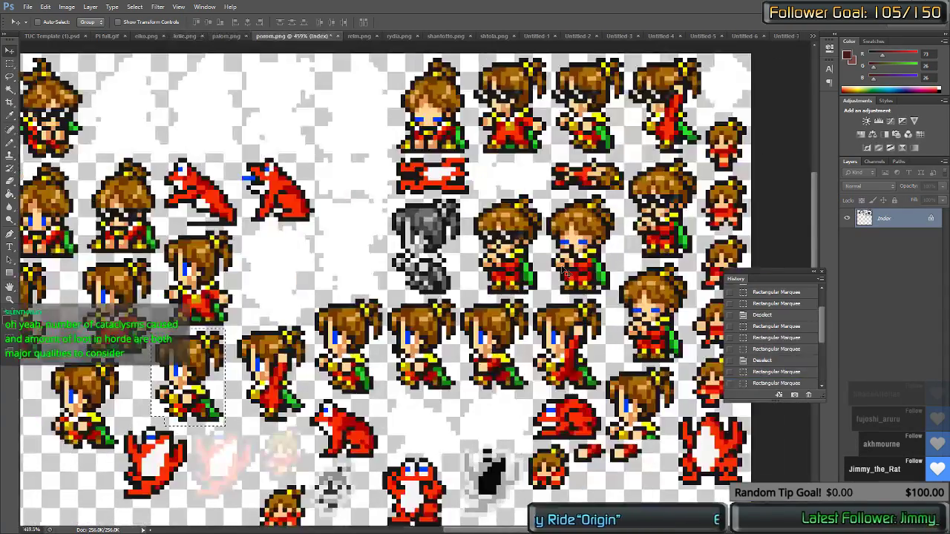
pyautogui.hotkey('ctrl', 'Tab')
pyautogui.hotkey('ctrl', 'Tab')
pyautogui.hotkey('ctrl', 'Tab')
pyautogui.hotkey('ctrl', 'Tab')
pyautogui.hotkey('ctrl', 'Tab')
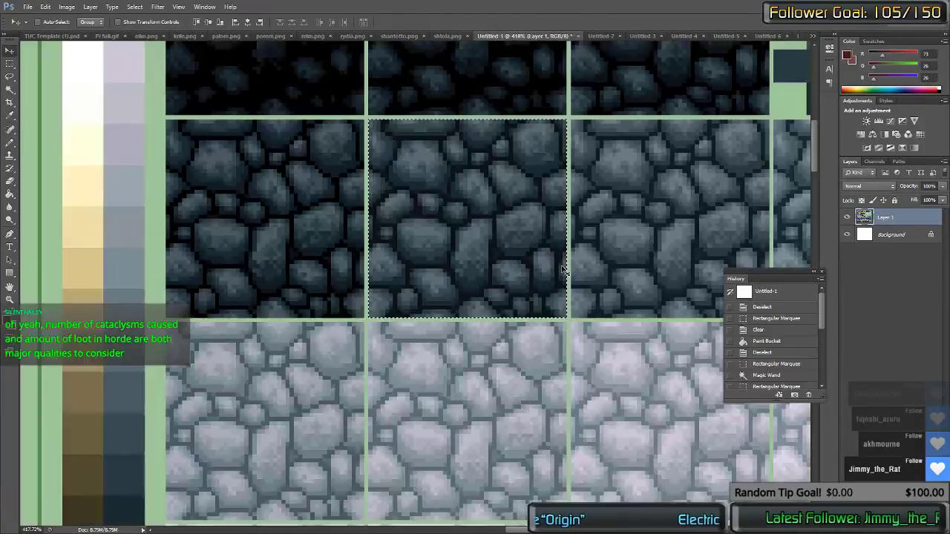
pyautogui.hotkey('ctrl', 'Tab')
pyautogui.hotkey('ctrl', 'Tab')
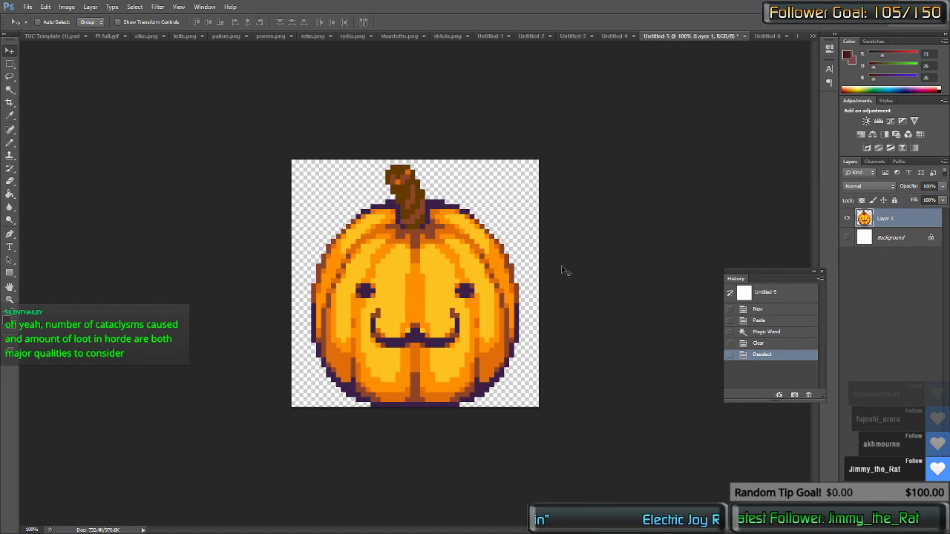
pyautogui.hotkey('ctrl', 'shift', 'Tab')
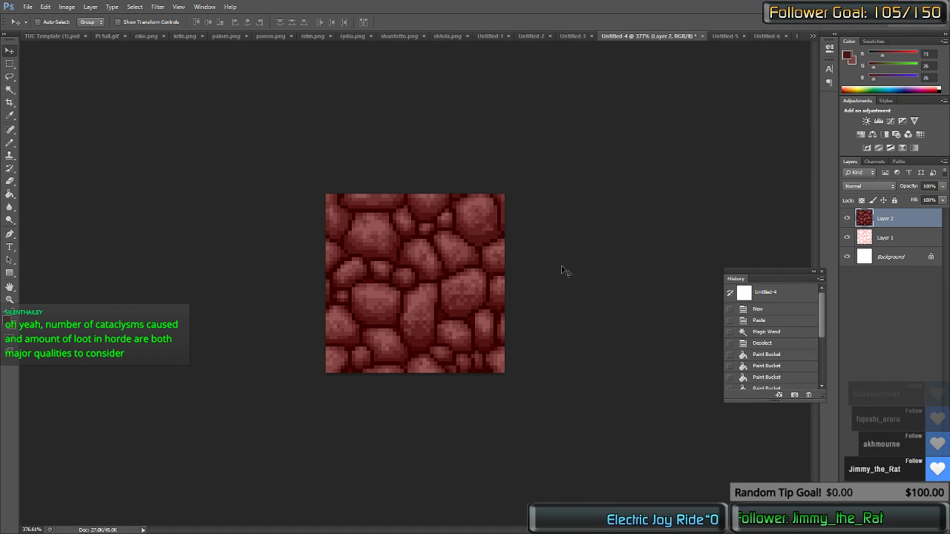
pyautogui.scroll(-5, 766, 357)
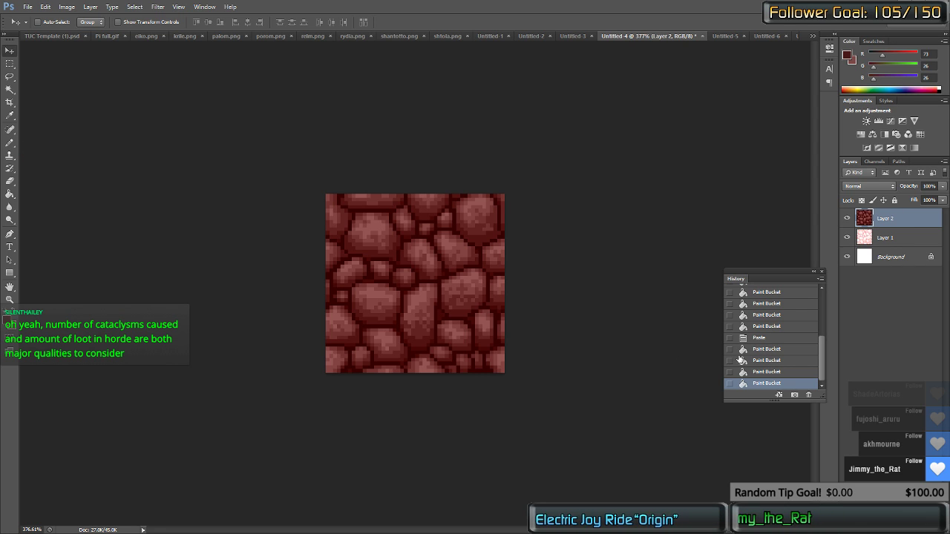
pyautogui.click(770, 348)
pyautogui.click(768, 326)
pyautogui.click(770, 339)
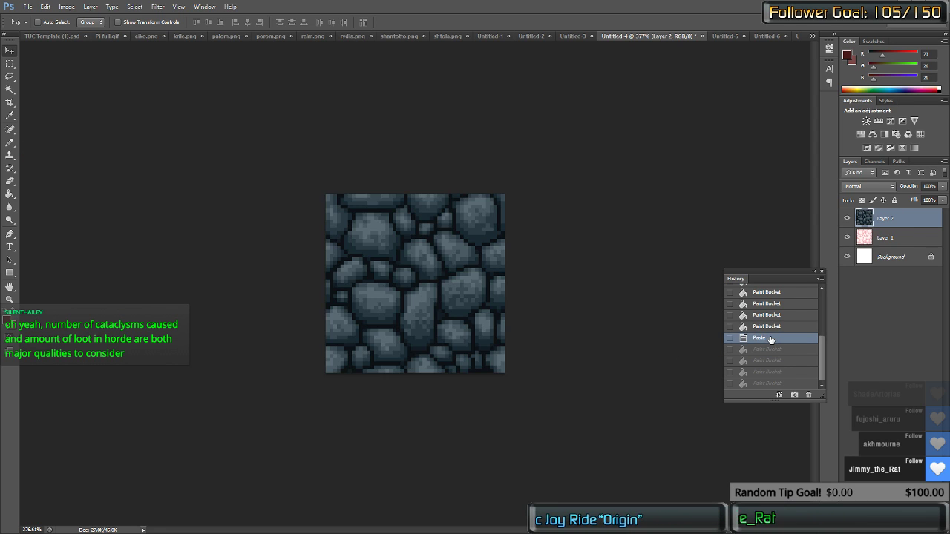
# Step: Set the foreground to pure red (255, 0, 0) and recolour the rock tile with three Paint Bucket fills in Color mode
pyautogui.click(8, 320)
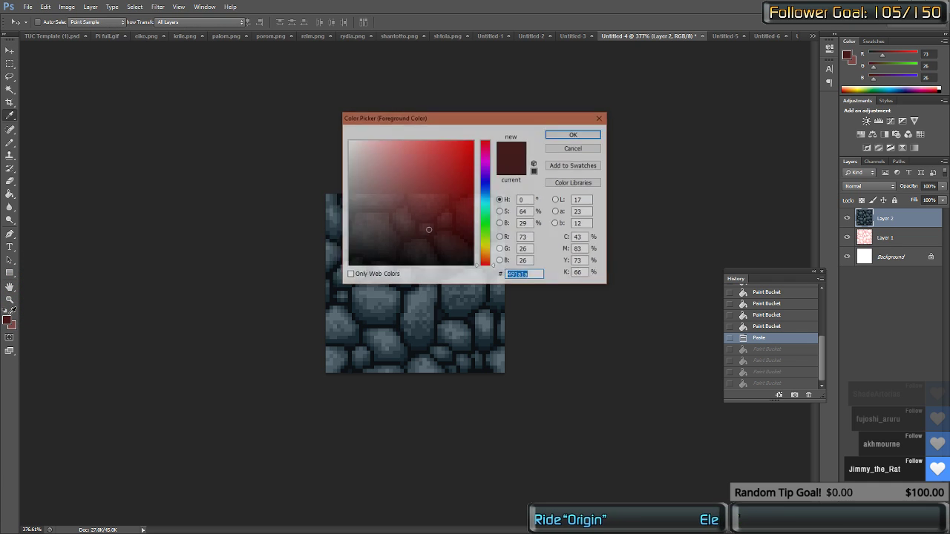
pyautogui.click(574, 133)
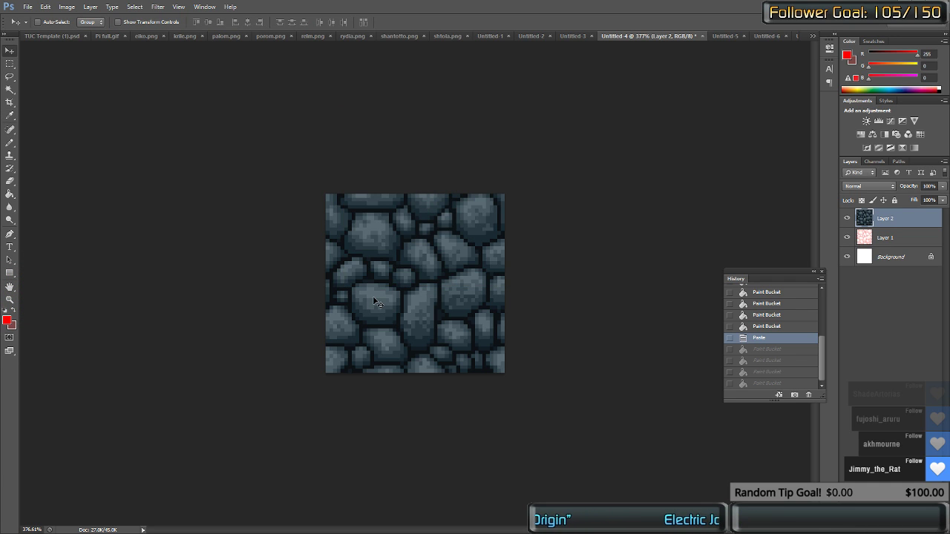
pyautogui.press('b')
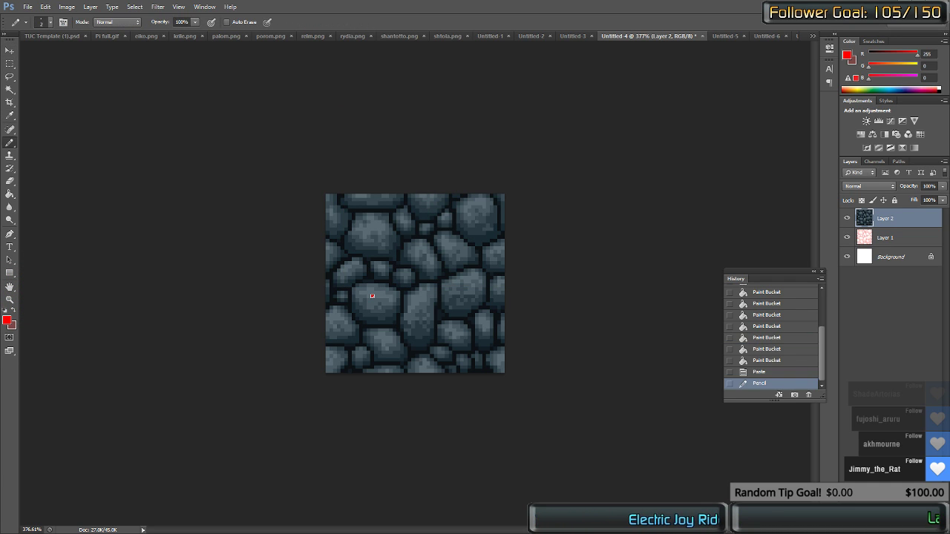
pyautogui.press('g')
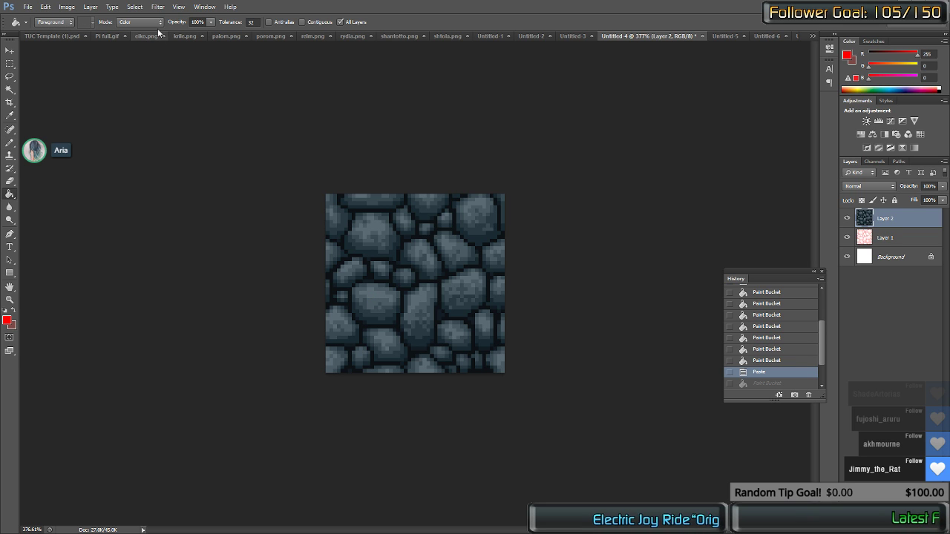
pyautogui.click(357, 255)
pyautogui.click(369, 239)
pyautogui.click(377, 229)
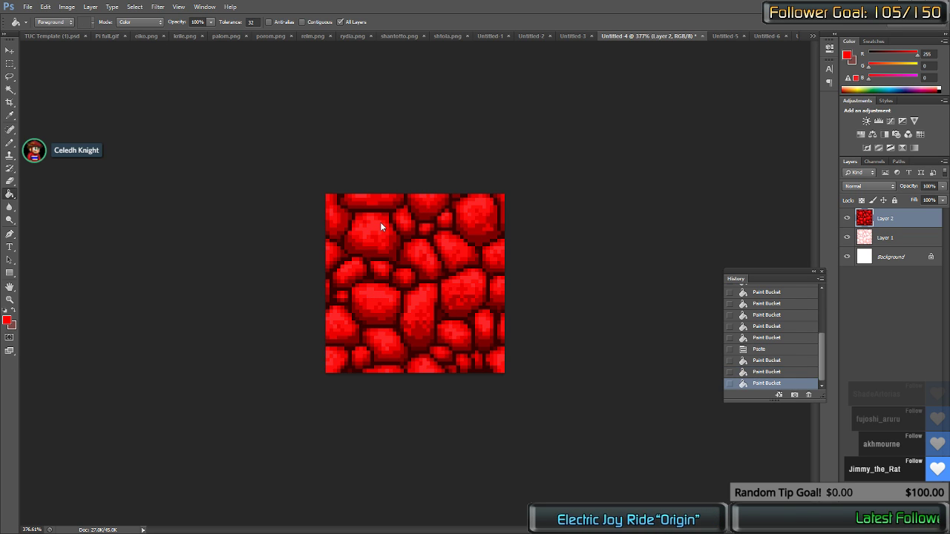
# Step: Copy the whole red rock tile and paste it into TUC Template (1).psd over the blue gap in the lower-right panel
pyautogui.hotkey('ctrl', 'a')
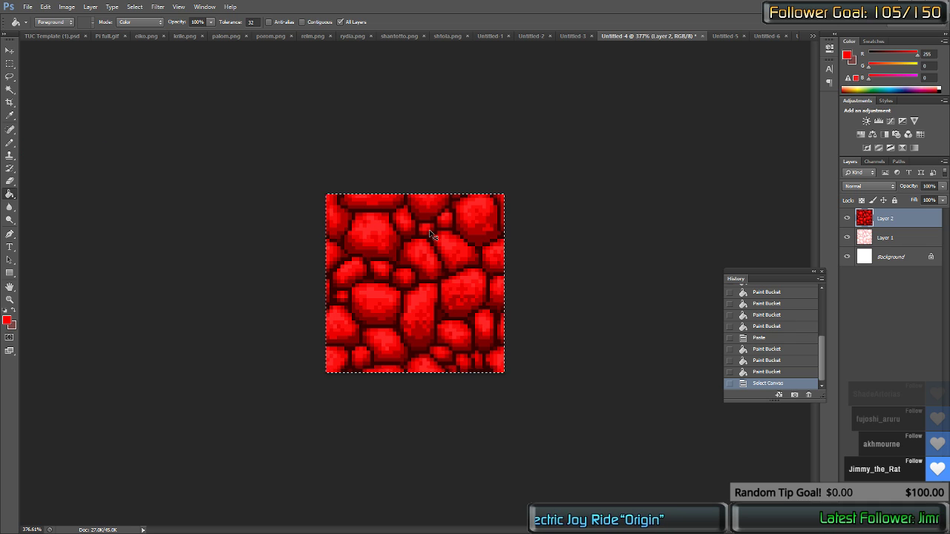
pyautogui.hotkey('ctrl', 'c')
pyautogui.click(41, 34)
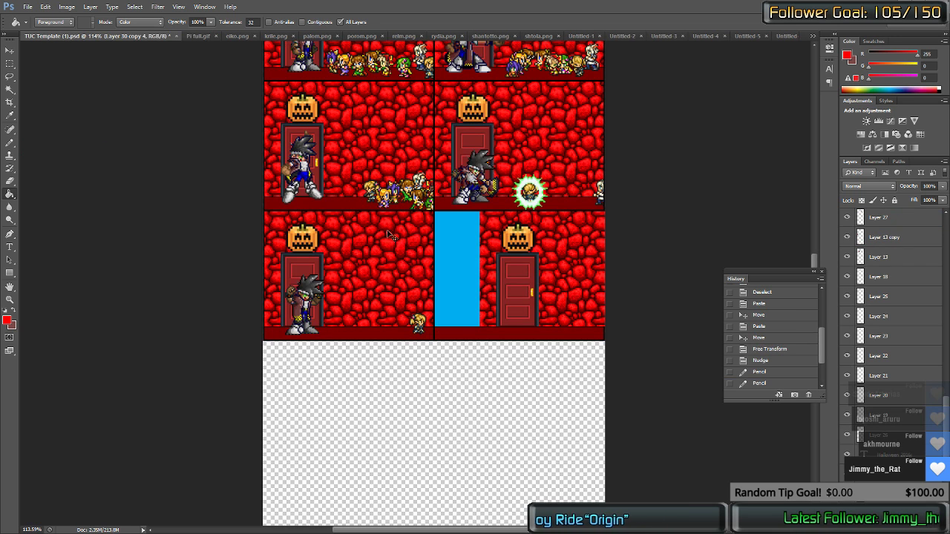
pyautogui.hotkey('ctrl', 'v')
pyautogui.moveTo(401, 286); pyautogui.dragTo(449, 307)
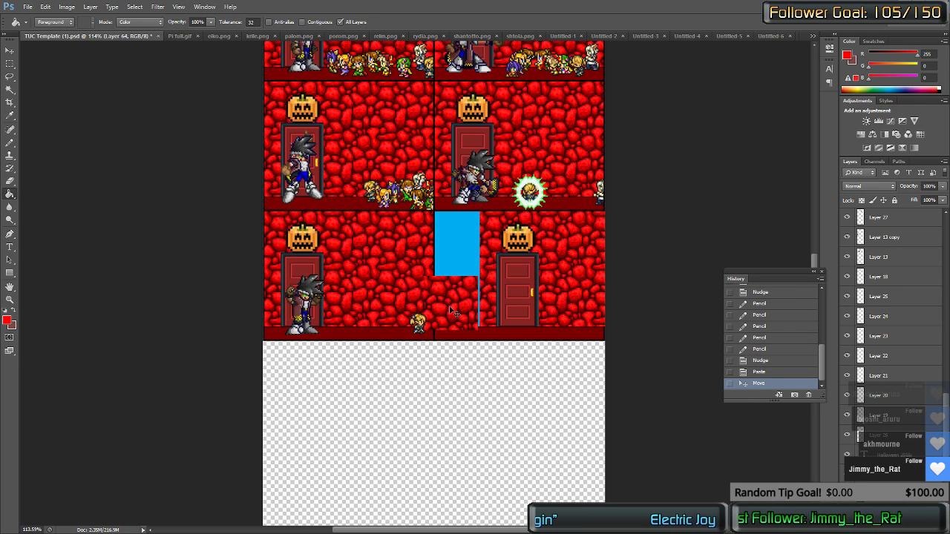
# Step: Align the red rock tile with the edge of the shifted background and move it up to the top of the blue gap
pyautogui.hotkey('ctrl', 'Up')
pyautogui.hotkey('ctrl', 'Up')
pyautogui.press('Right')
pyautogui.press('Right')
pyautogui.press('Right')
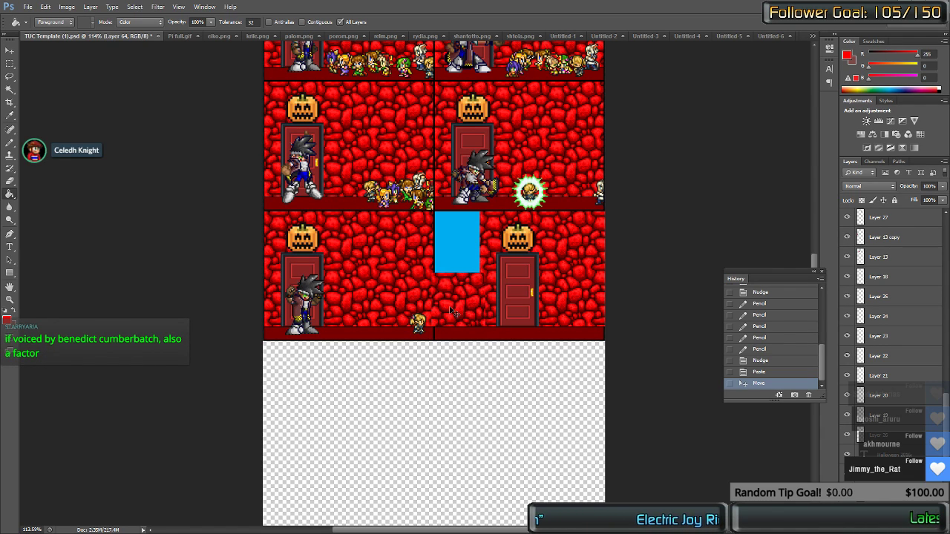
pyautogui.hotkey('ctrl', 'shift', 'Left')
pyautogui.hotkey('ctrl', 'shift', 'Left')
pyautogui.hotkey('ctrl', 'shift', 'Right')
pyautogui.hotkey('ctrl', 'shift', 'Up')
pyautogui.hotkey('ctrl', 'shift', 'Up')
pyautogui.hotkey('ctrl', 'shift', 'Up')
pyautogui.hotkey('ctrl', 'shift', 'Up')
pyautogui.hotkey('ctrl', 'shift', 'Up')
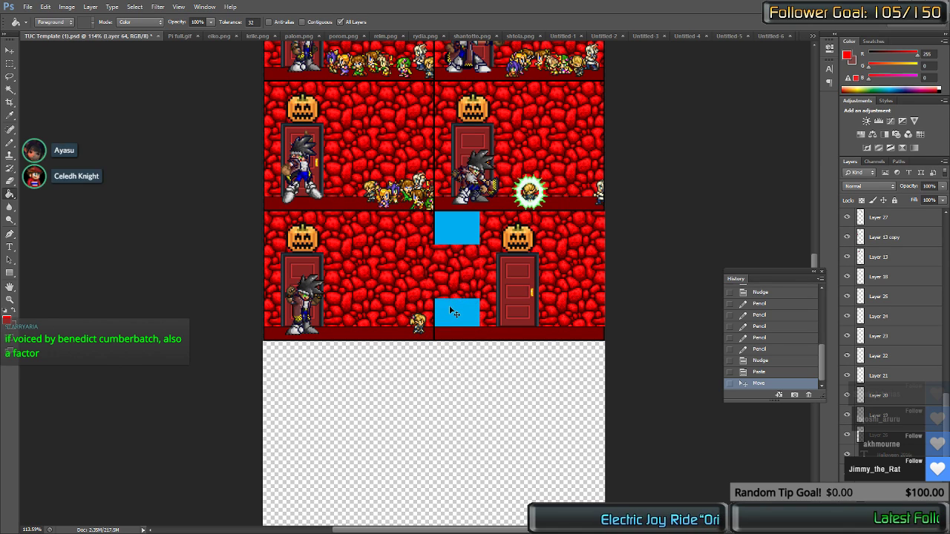
pyautogui.press('Up')
pyautogui.press('Up')
pyautogui.press('Up')
pyautogui.press('Up')
pyautogui.press('Up')
pyautogui.press('Up')
pyautogui.press('Up')
pyautogui.press('Up')
pyautogui.press('Up')
pyautogui.press('Up')
pyautogui.press('Up')
pyautogui.press('Up')
pyautogui.press('Up')
pyautogui.press('Up')
pyautogui.press('Up')
pyautogui.press('Up')
pyautogui.press('Up')
pyautogui.press('Up')
pyautogui.press('Up')
pyautogui.press('Up')
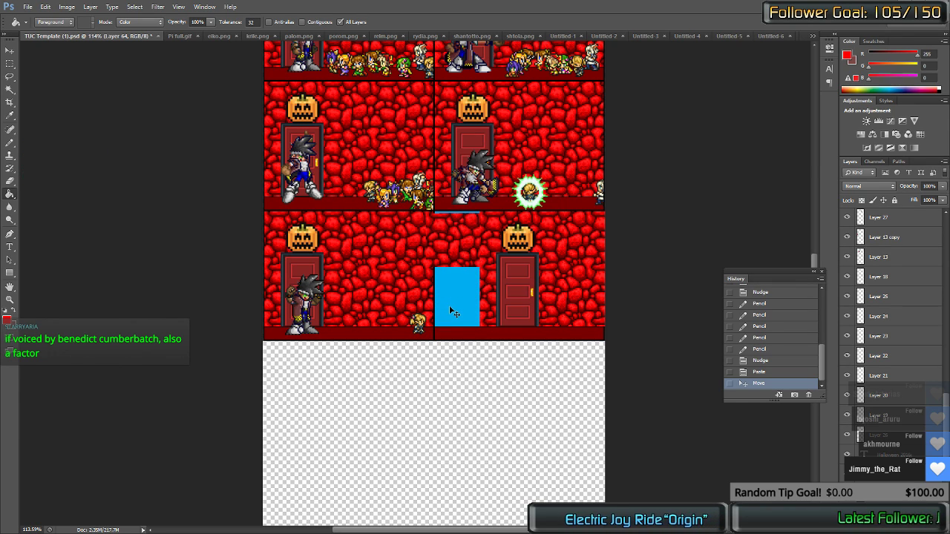
pyautogui.press('Up')
pyautogui.press('Up')
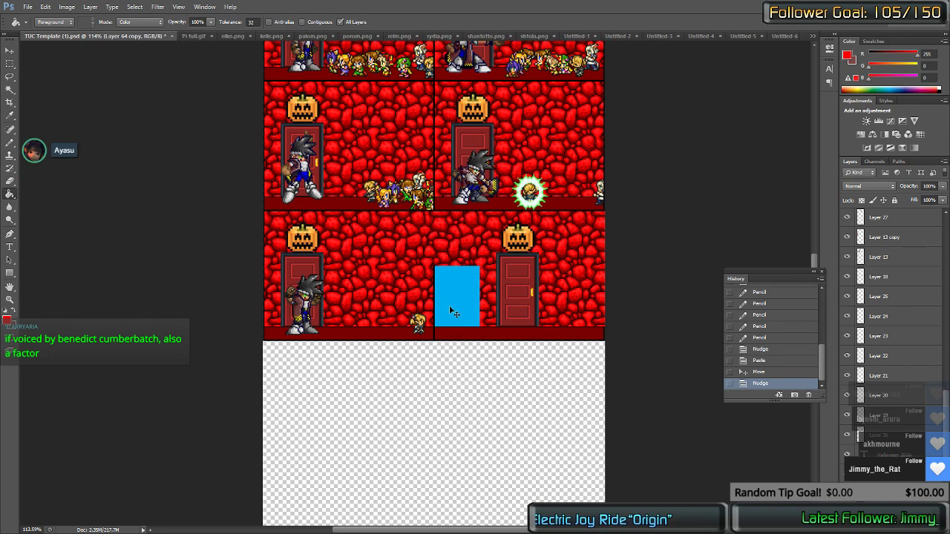
# Step: Duplicate the rock tile and place the copy directly beneath the first one in the blue gap
pyautogui.press('Down')
pyautogui.press('Down')
pyautogui.press('Down')
pyautogui.press('Down')
pyautogui.press('Down')
pyautogui.press('Down')
pyautogui.press('Down')
pyautogui.press('Down')
pyautogui.press('Down')
pyautogui.press('Down')
pyautogui.press('Down')
pyautogui.press('Down')
pyautogui.press('Down')
pyautogui.press('Down')
pyautogui.press('Down')
pyautogui.press('Down')
pyautogui.press('Down')
pyautogui.press('Down')
pyautogui.press('Down')
pyautogui.press('Down')
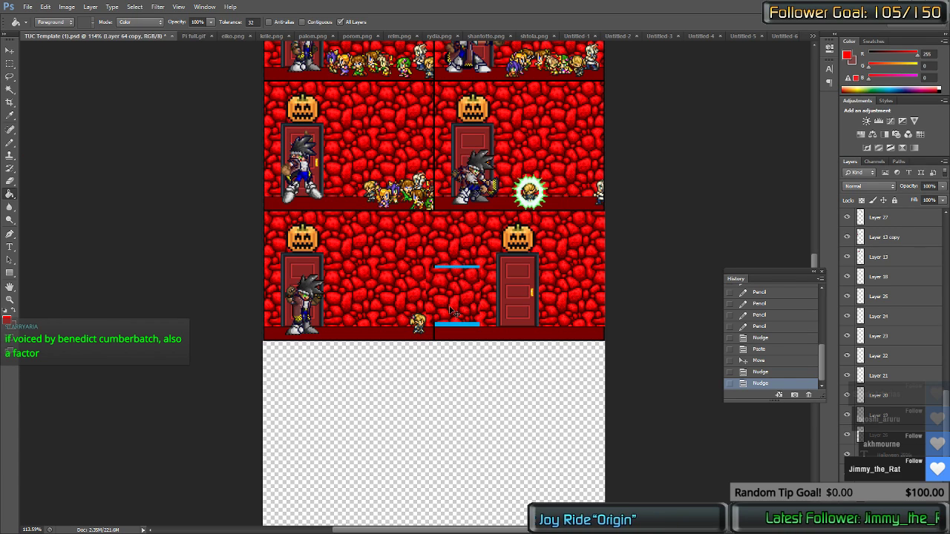
pyautogui.press('Down')
pyautogui.press('Down')
pyautogui.press('Down')
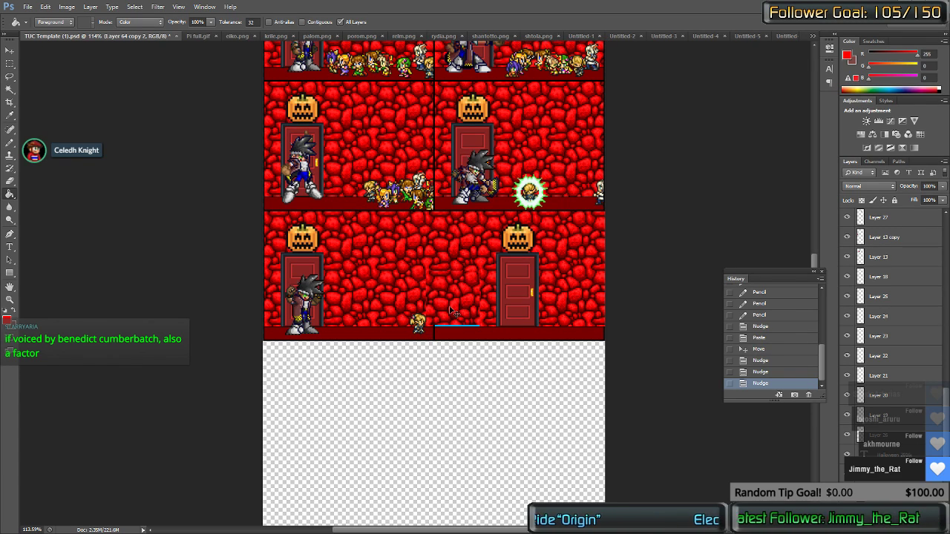
# Step: Duplicate the rock tile again and butt the copy against the second tile to cover the blue remaining above the floor
pyautogui.press('Down')
pyautogui.press('Down')
pyautogui.press('Down')
pyautogui.press('Down')
pyautogui.press('Down')
pyautogui.press('Down')
pyautogui.press('Down')
pyautogui.press('Down')
pyautogui.press('Down')
pyautogui.press('Down')
pyautogui.press('Down')
pyautogui.press('Down')
pyautogui.press('Down')
pyautogui.press('Down')
pyautogui.press('Down')
pyautogui.press('Down')
pyautogui.press('Down')
pyautogui.press('Down')
pyautogui.press('Down')
pyautogui.press('Down')
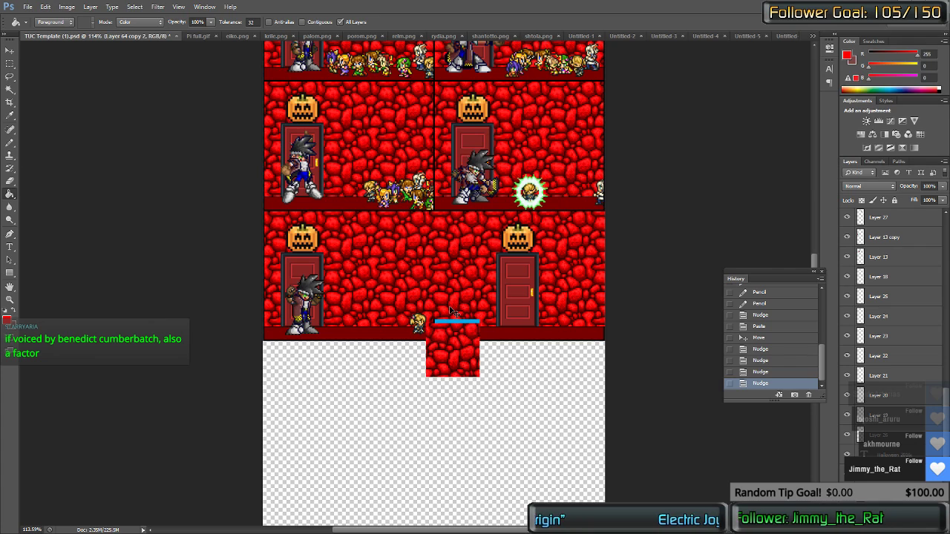
pyautogui.press('Up')
pyautogui.press('Up')
pyautogui.press('Up')
pyautogui.press('Up')
pyautogui.press('Up')
pyautogui.press('Up')
pyautogui.press('Up')
pyautogui.press('Down')
pyautogui.press('Down')
pyautogui.press('Down')
pyautogui.press('Down')
pyautogui.press('Down')
pyautogui.press('Down')
pyautogui.press('Up')
pyautogui.press('Up')
pyautogui.press('Up')
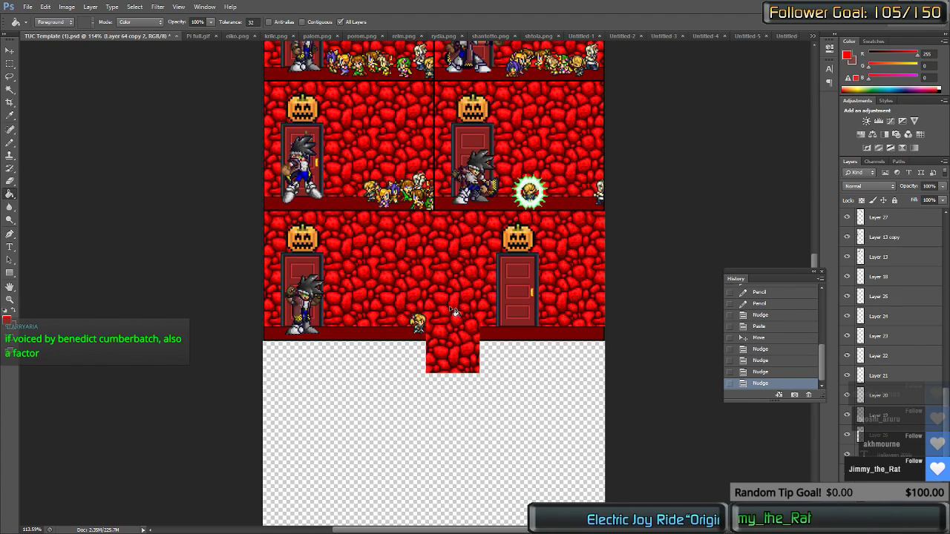
# Step: Marquee-select the part of the lowest rock tile that hangs over the floor and below the panels, and delete it
pyautogui.press('m')
pyautogui.moveTo(542, 421)
pyautogui.mouseDown()
pyautogui.moveTo(361, 330)
pyautogui.moveTo(335, 328)
pyautogui.mouseUp()
pyautogui.press('Delete')
pyautogui.hotkey('ctrl', 'd')
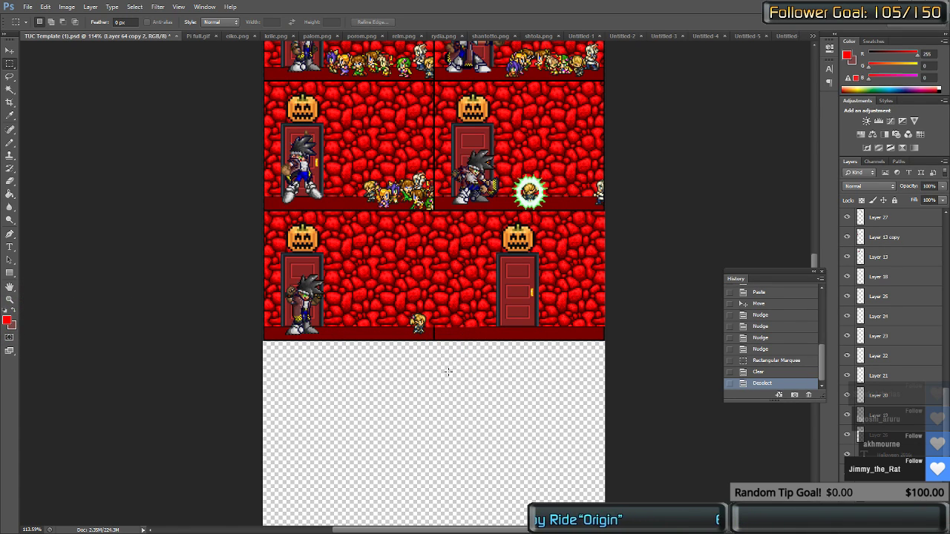
# Step: Select the floor area exactly up to the wall's base and delete the leftover sliver of rock tile overlapping it
pyautogui.scroll(5, 461, 337)
pyautogui.moveTo(270, 420); pyautogui.dragTo(169, 361)
pyautogui.press('Up')
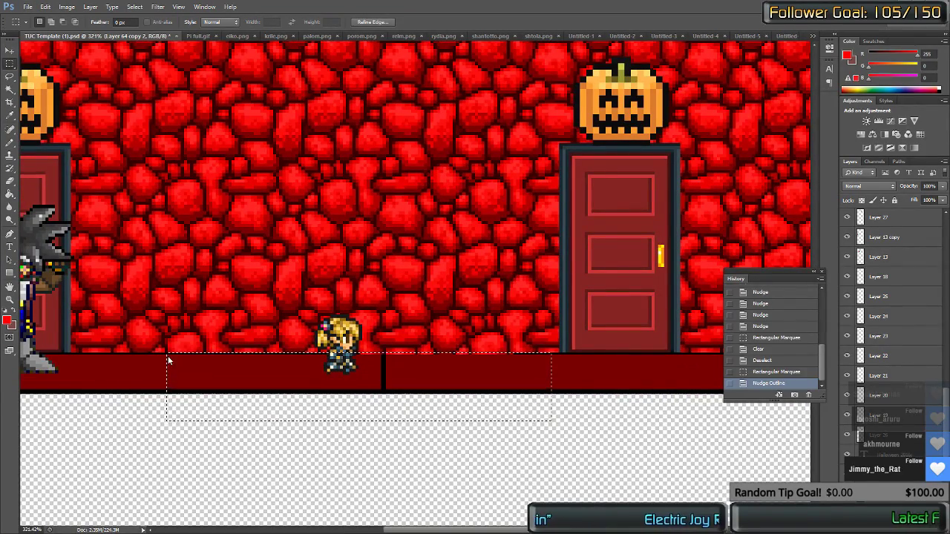
pyautogui.press('Delete')
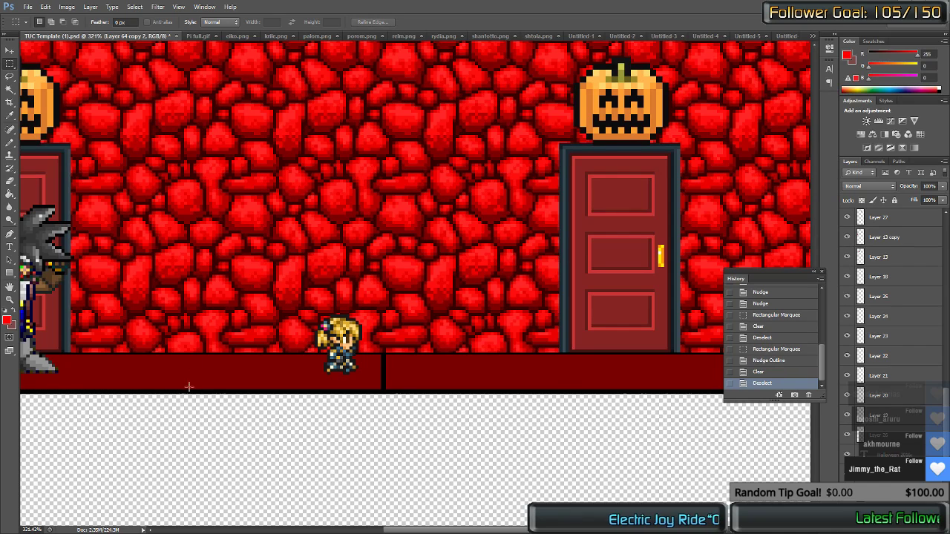
# Step: Marquee-select the lower wall area of the bottom-left panel up to the panel divider and delete the rock tile covering that divider
pyautogui.moveTo(186, 391); pyautogui.dragTo(382, 141)
pyautogui.press('Right')
pyautogui.press('Delete')
# Step: Shift the selection outline up along the panel divider and clear the rock overlapping it on Layer 64 copy 2
pyautogui.moveTo(318, 242); pyautogui.dragTo(315, 223)
pyautogui.press('Up')
pyautogui.press('Up')
pyautogui.press('Up')
pyautogui.press('Up')
pyautogui.press('Up')
pyautogui.press('Up')
pyautogui.press('Up')
pyautogui.press('Up')
pyautogui.press('Up')
pyautogui.press('Up')
pyautogui.press('Up')
pyautogui.press('Up')
pyautogui.press('Up')
pyautogui.press('Up')
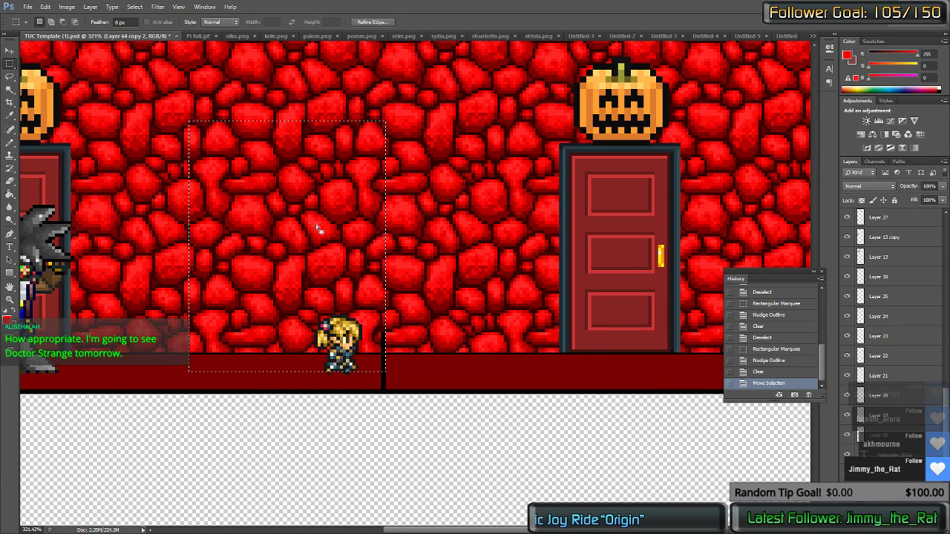
pyautogui.press('Right')
pyautogui.scroll(3, 371, 274)
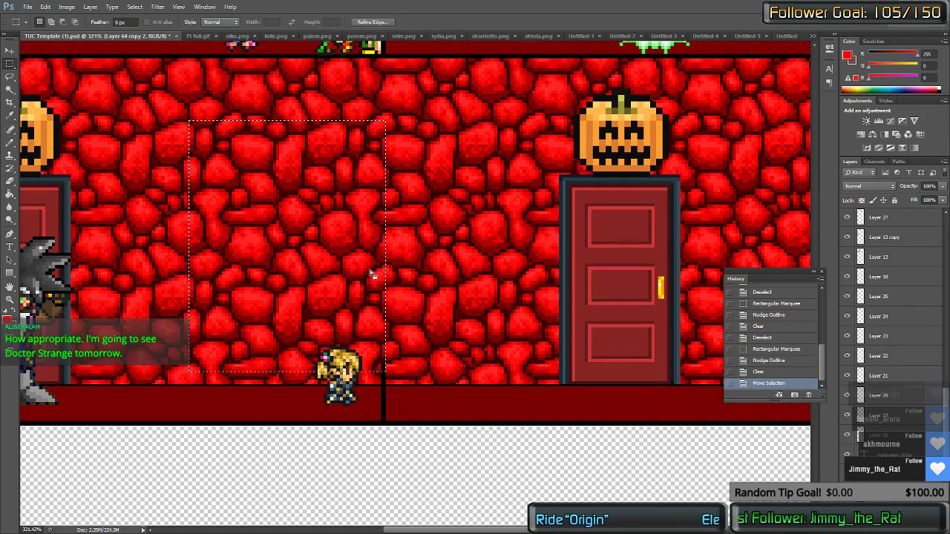
pyautogui.press('Up')
pyautogui.press('Up')
pyautogui.press('Up')
pyautogui.press('Up')
pyautogui.press('Up')
pyautogui.press('Up')
pyautogui.press('Up')
pyautogui.press('Up')
pyautogui.press('Up')
pyautogui.press('Up')
pyautogui.press('Up')
pyautogui.press('Up')
pyautogui.press('Up')
pyautogui.press('Up')
pyautogui.press('Up')
pyautogui.press('Up')
pyautogui.press('Up')
pyautogui.press('Up')
pyautogui.press('Up')
pyautogui.press('Up')
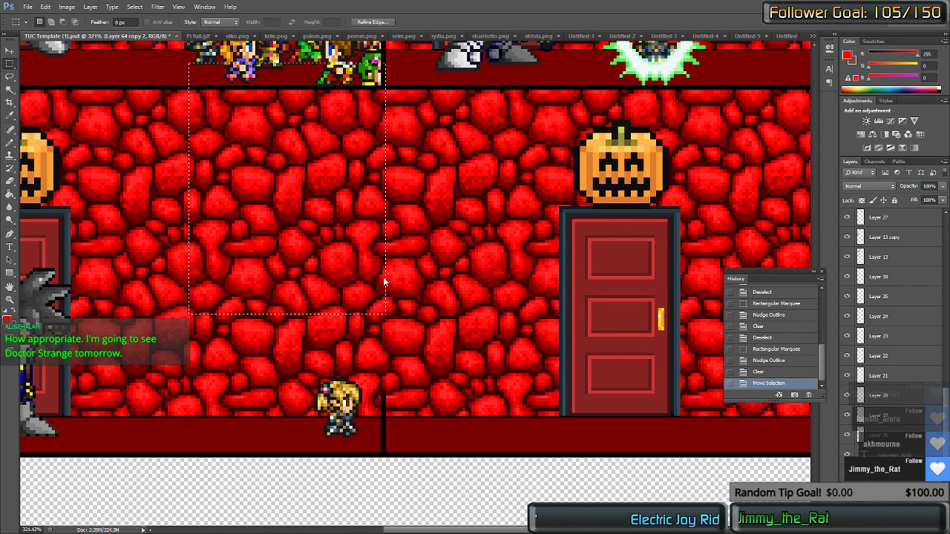
pyautogui.press('Delete')
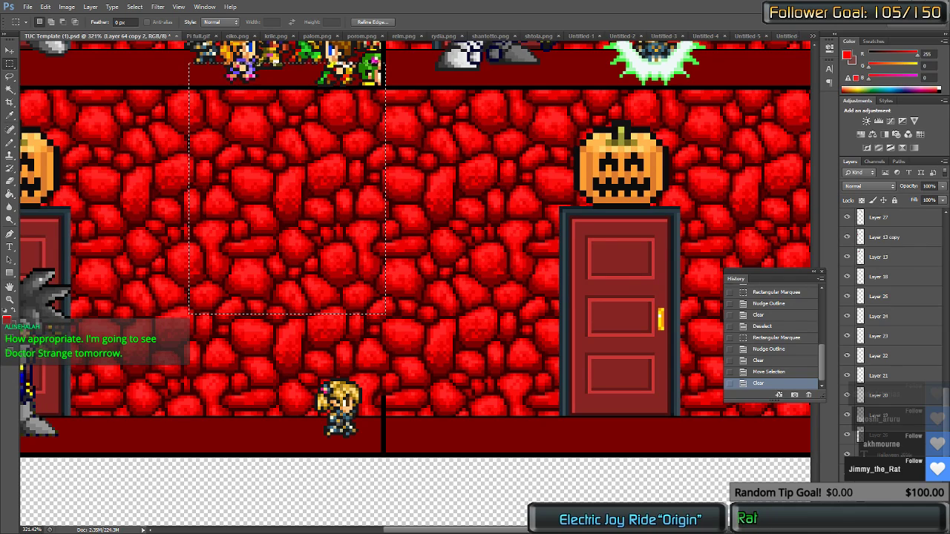
# Step: Clear the same selected area on Layer 64 copy and Layer 64 to uncover the upper part of the divider, and deselect
pyautogui.scroll(-2, 907, 440)
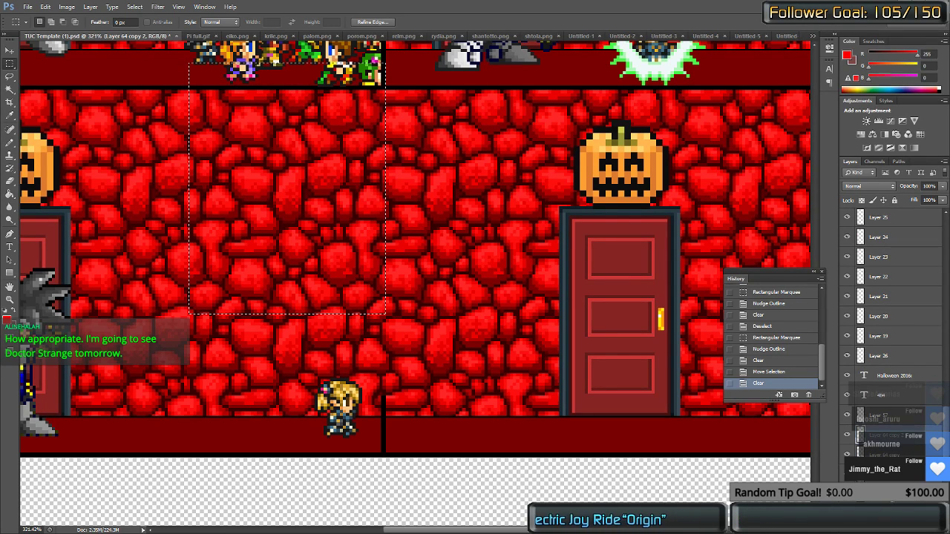
pyautogui.scroll(-1, 890, 334)
pyautogui.click(883, 395)
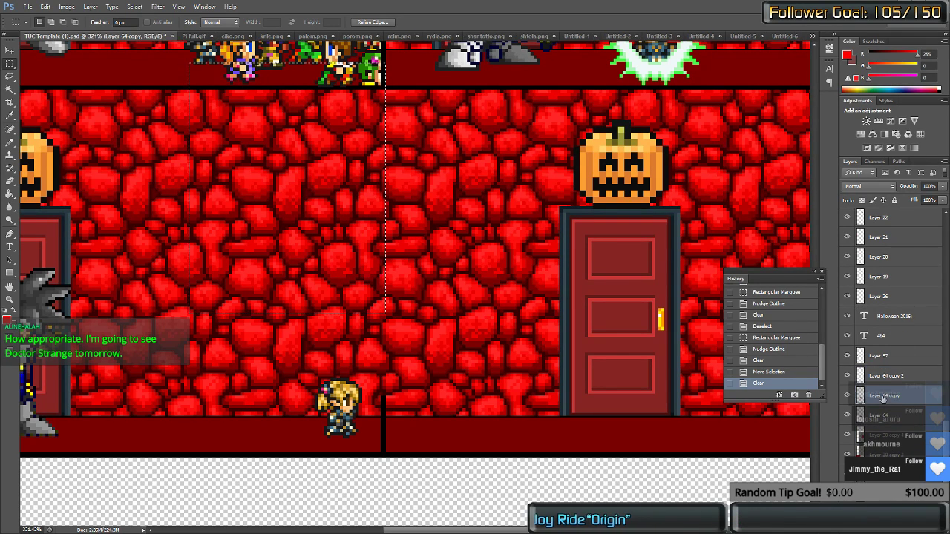
pyautogui.press('Delete')
pyautogui.click(897, 417)
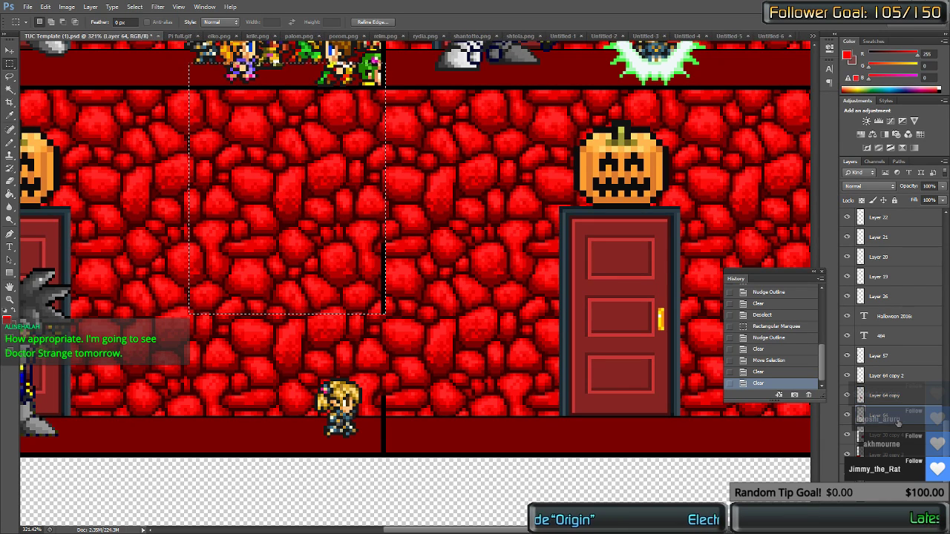
pyautogui.press('Delete')
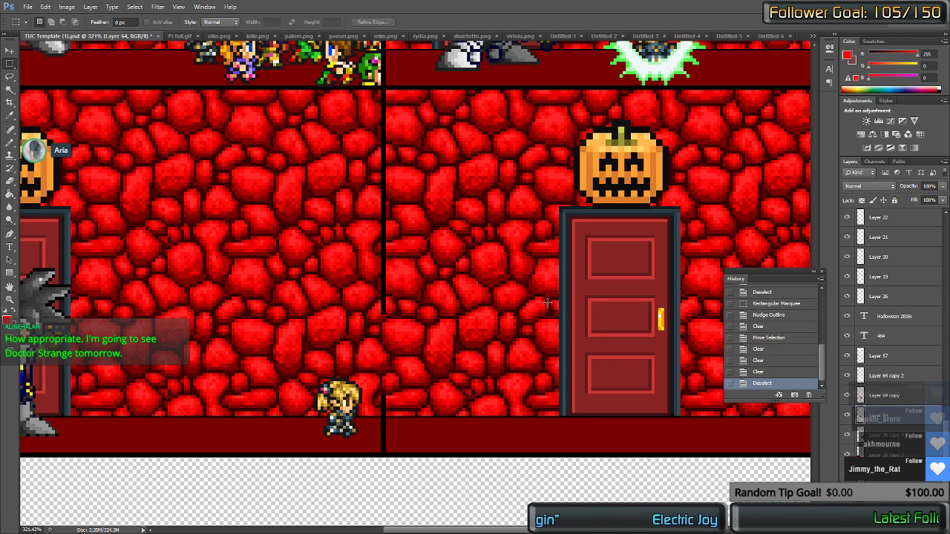
# Step: Restore the last selection and make Layer 64 copy the active layer
pyautogui.press('v')
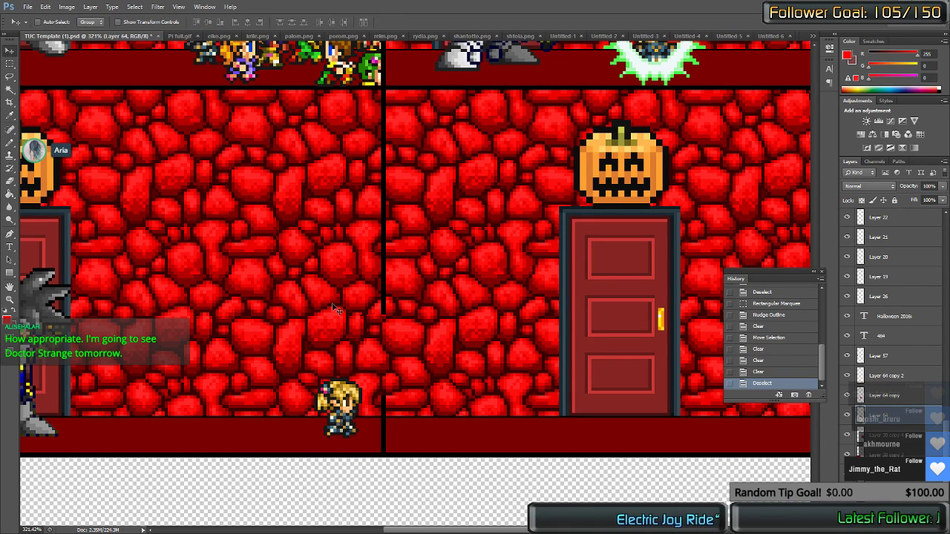
pyautogui.hotkey('ctrl', 'shift', 'd')
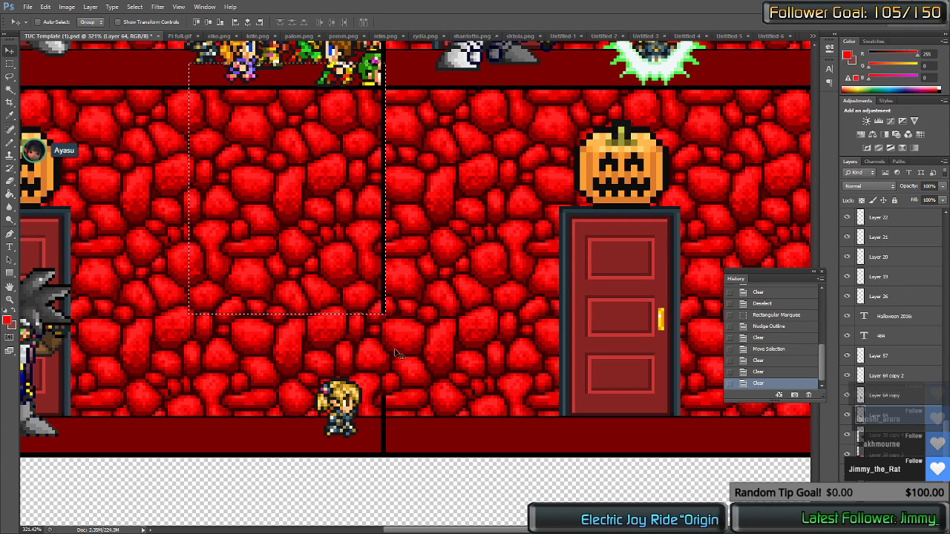
pyautogui.keyDown('ctrl'); pyautogui.click(395, 350); pyautogui.keyUp('ctrl')
# Step: Try to nudge the selected area of Layer 64 copy to the left
pyautogui.press('Left')
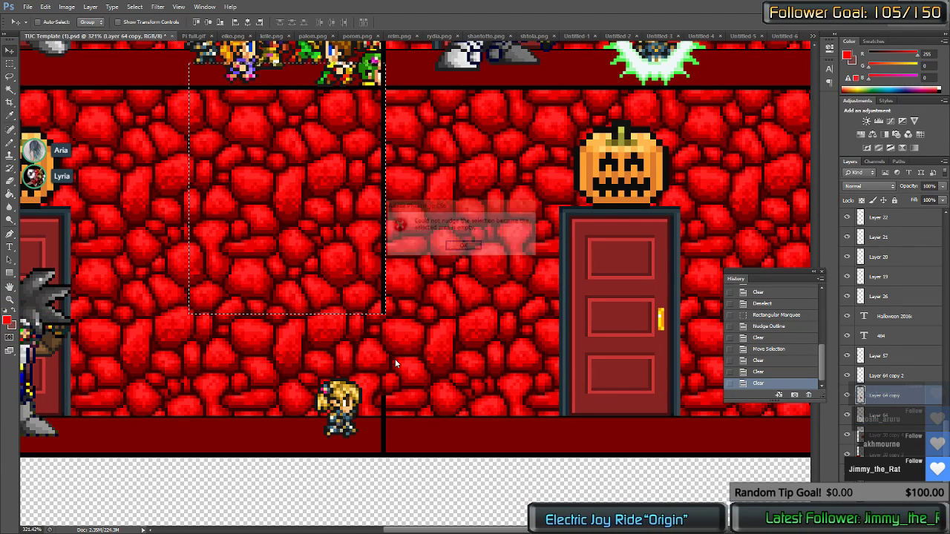
pyautogui.press('Return')
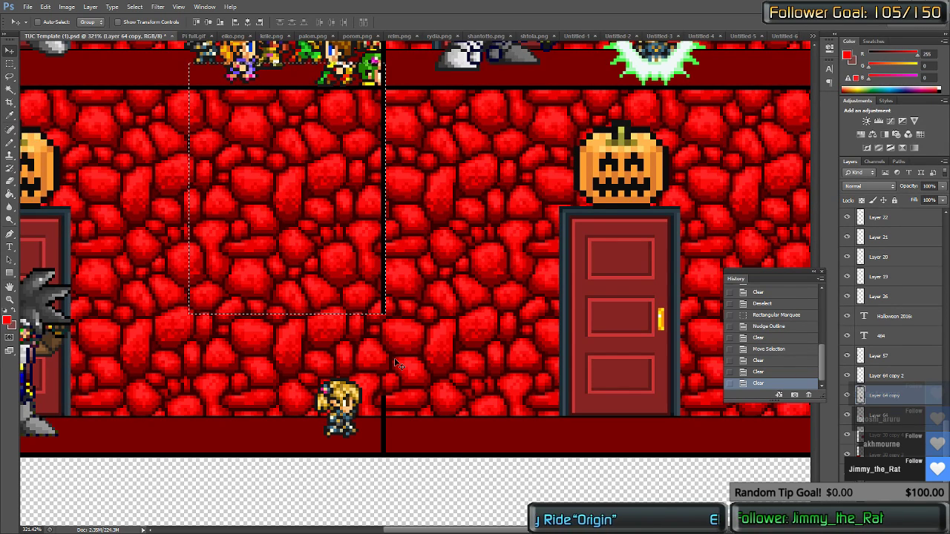
pyautogui.press('Left')
pyautogui.press('Return')
pyautogui.press('Left')
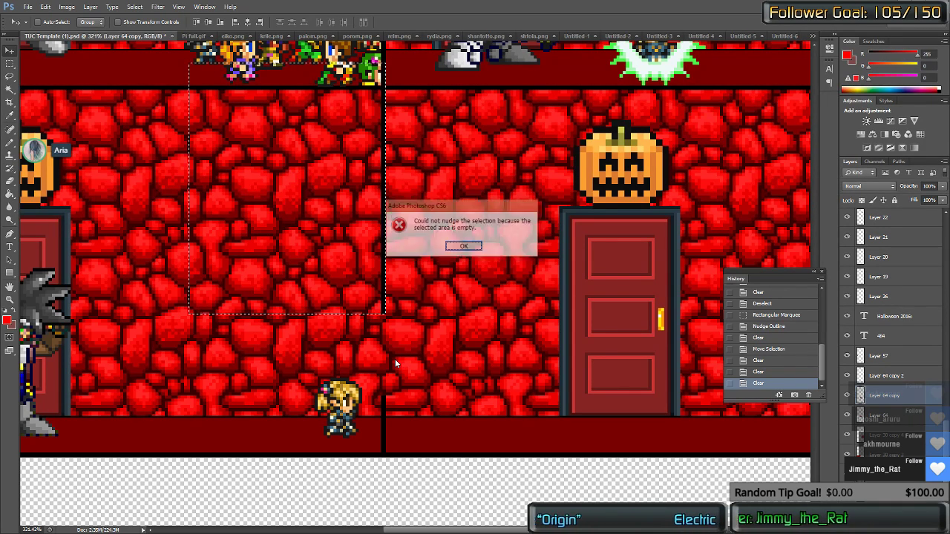
pyautogui.press('Return')
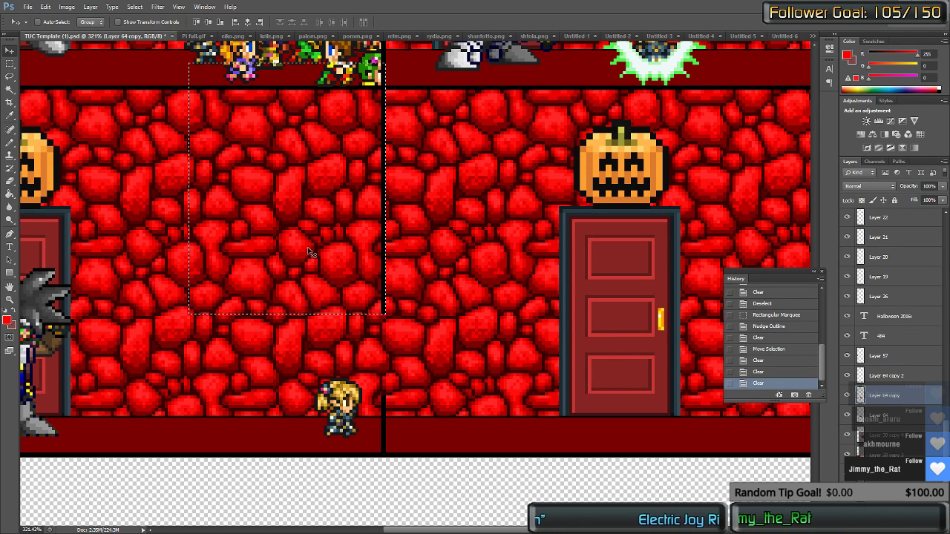
# Step: Shift the selection outline down to the floor, clear the rock of Layer 64 copy covering the divider, and deselect
pyautogui.press('m')
pyautogui.hotkey('ctrl', 'shift', 'Down')
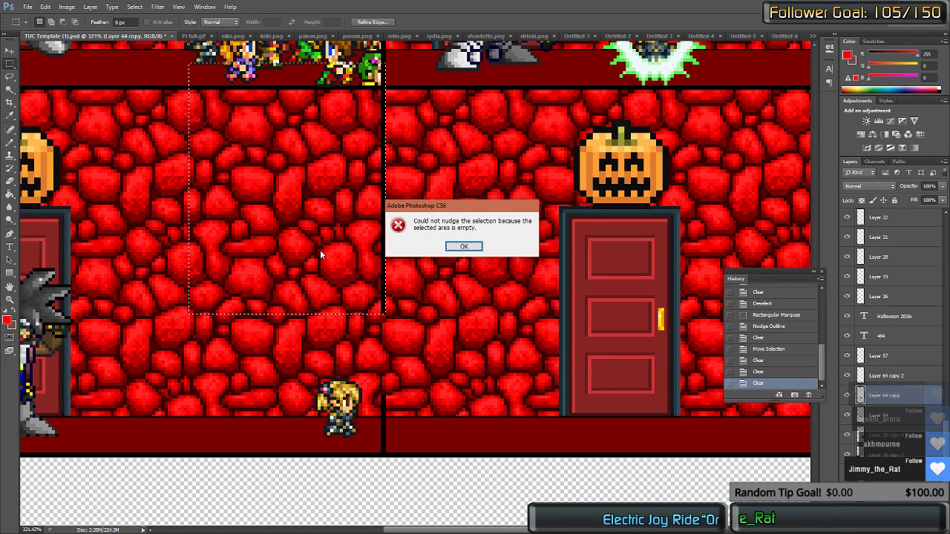
pyautogui.press('Return')
pyautogui.hotkey('shift', 'Down')
pyautogui.hotkey('shift', 'Down')
pyautogui.hotkey('shift', 'Down')
pyautogui.hotkey('shift', 'Down')
pyautogui.press('Down')
pyautogui.press('Down')
pyautogui.press('Down')
pyautogui.press('Down')
pyautogui.press('Down')
pyautogui.press('Down')
pyautogui.press('Down')
pyautogui.press('Delete')
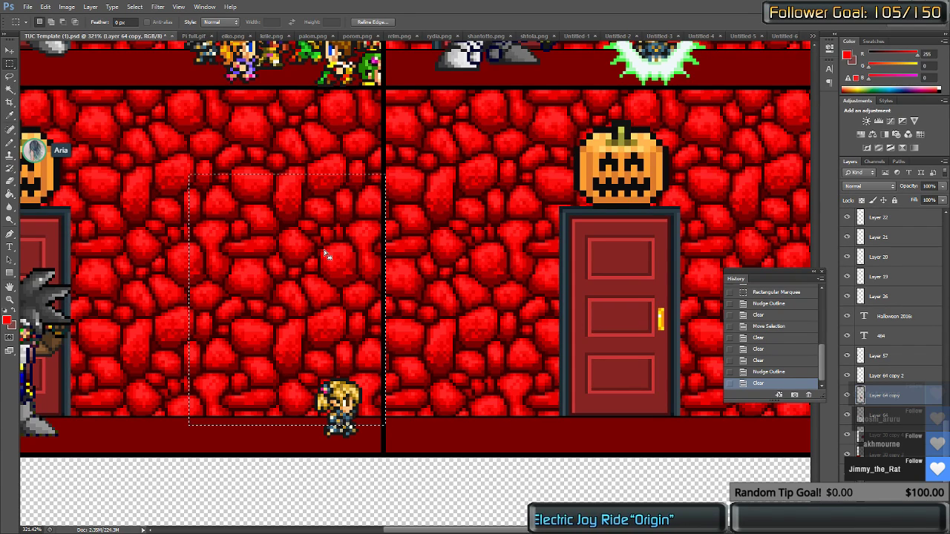
pyautogui.moveTo(324, 250); pyautogui.dragTo(325, 251)
pyautogui.click(325, 251)
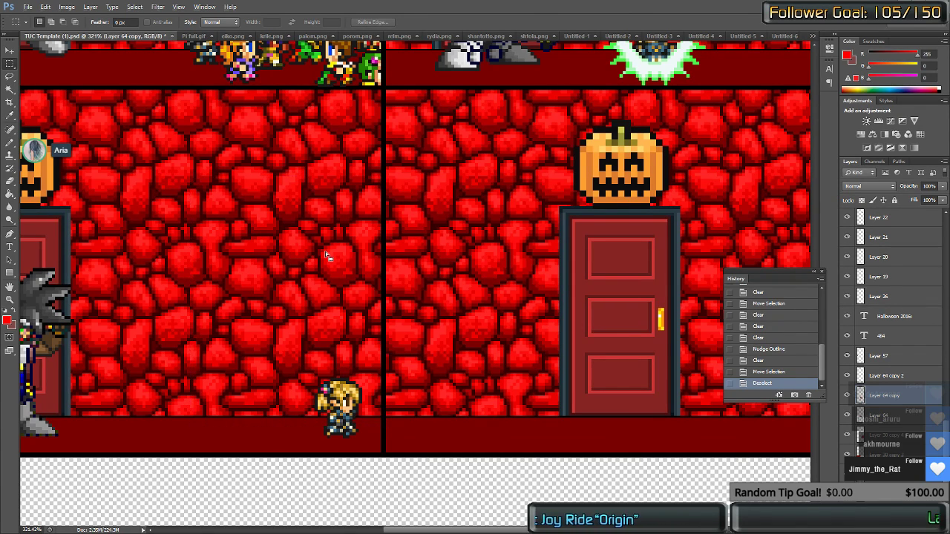
# Step: Switch to the Untitled-5 document and select the entire canvas with the smiling pumpkin, then copy it
pyautogui.scroll(-3, 325, 251)
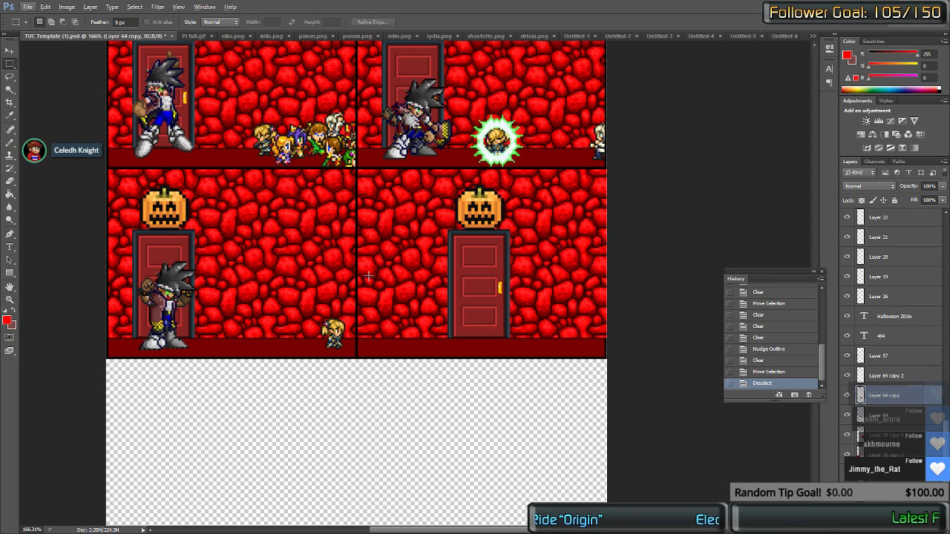
pyautogui.scroll(-3, 368, 276)
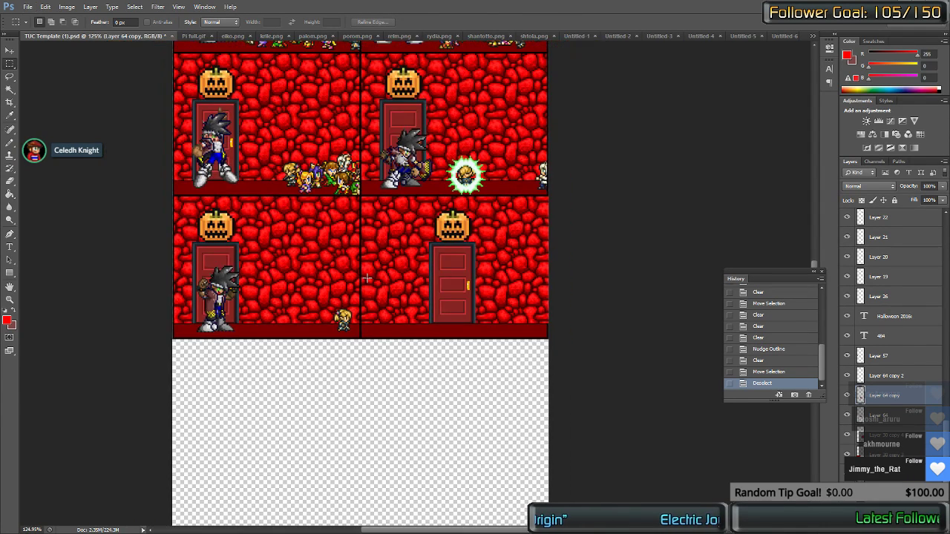
pyautogui.scroll(1, 364, 280)
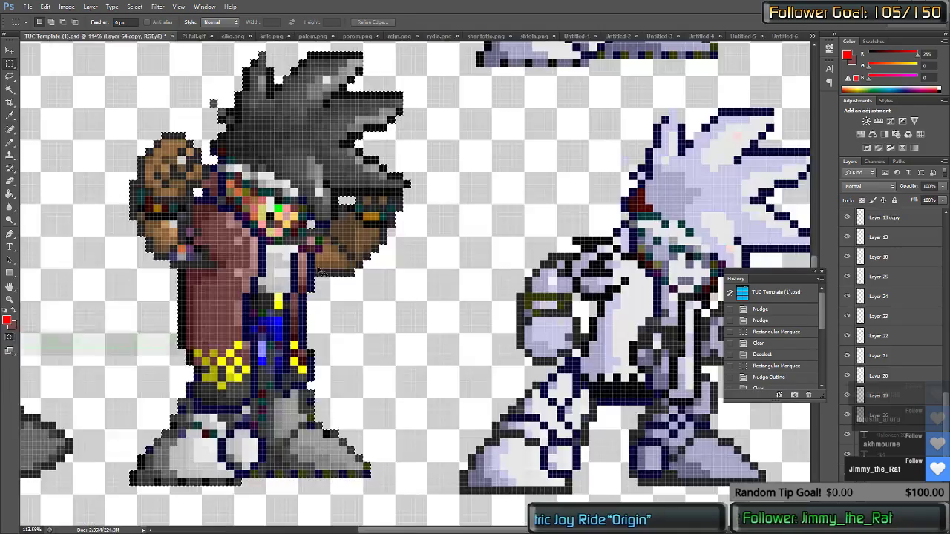
pyautogui.hotkey('ctrl', 'Tab')
pyautogui.hotkey('ctrl', 'Tab')
pyautogui.hotkey('ctrl', 'Tab')
pyautogui.hotkey('ctrl', 'Tab')
pyautogui.hotkey('ctrl', 'Tab')
pyautogui.hotkey('ctrl', 'Tab')
pyautogui.hotkey('ctrl', 'Tab')
pyautogui.hotkey('ctrl', 'Tab')
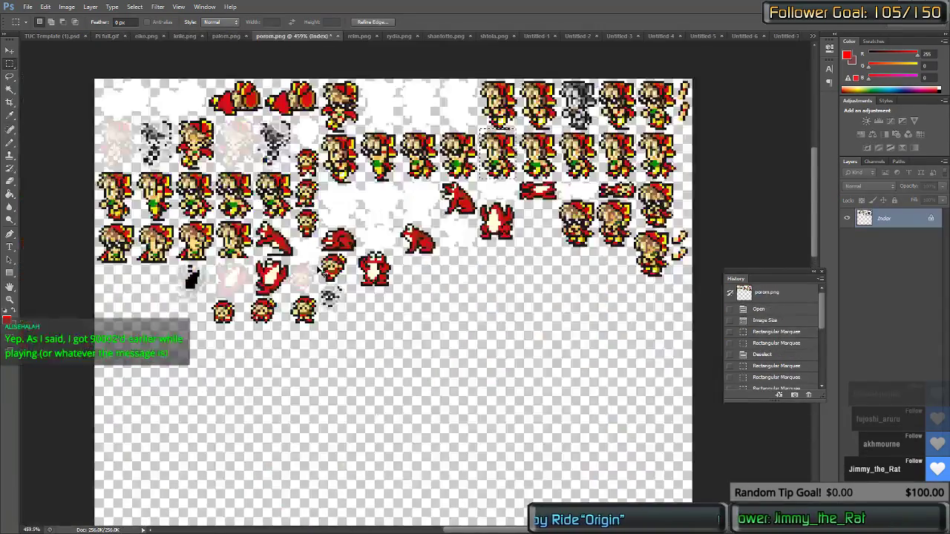
pyautogui.hotkey('ctrl', 'Tab')
pyautogui.hotkey('ctrl', 'Tab')
pyautogui.hotkey('ctrl', 'Tab')
pyautogui.hotkey('ctrl', 'Tab')
pyautogui.hotkey('ctrl', 'Tab')
pyautogui.hotkey('ctrl', 'Tab')
pyautogui.hotkey('ctrl', 'Tab')
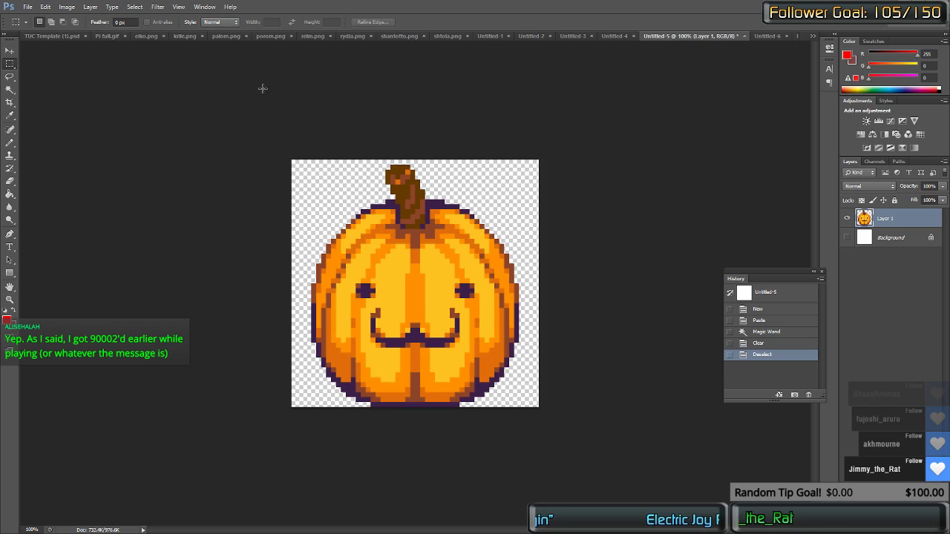
pyautogui.moveTo(247, 97); pyautogui.dragTo(674, 453)
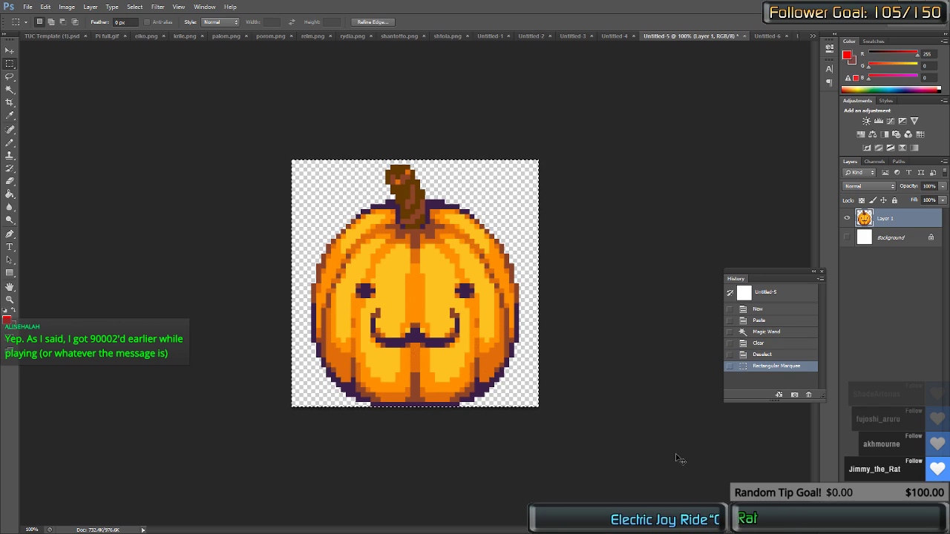
# Step: Paste the smiling pumpkin into TUC Template (1).psd and move it over the door in the second-lowest left panel
pyautogui.hotkey('ctrl', 'Tab')
pyautogui.hotkey('ctrl', 'Tab')
pyautogui.hotkey('ctrl', 'Tab')
pyautogui.hotkey('ctrl', 'Tab')
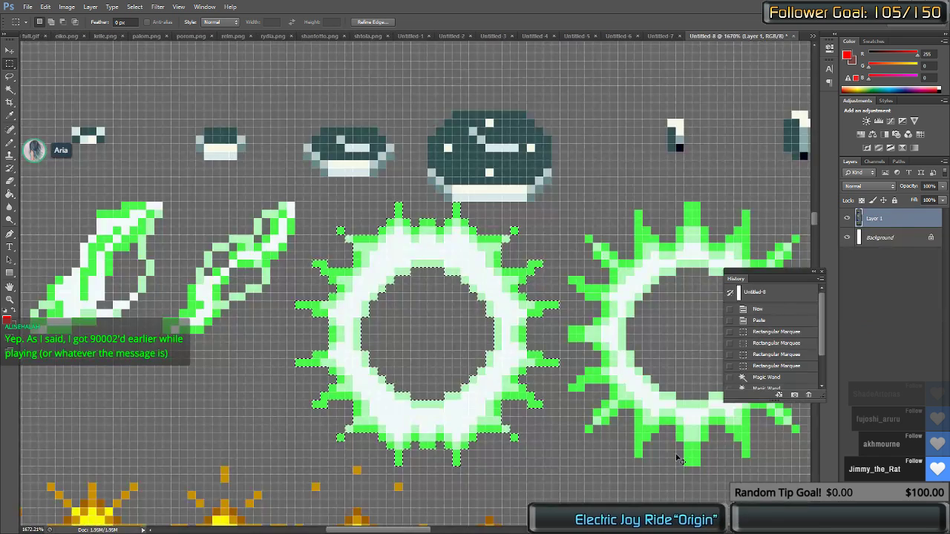
pyautogui.hotkey('ctrl', 'Tab')
pyautogui.hotkey('ctrl', 'v')
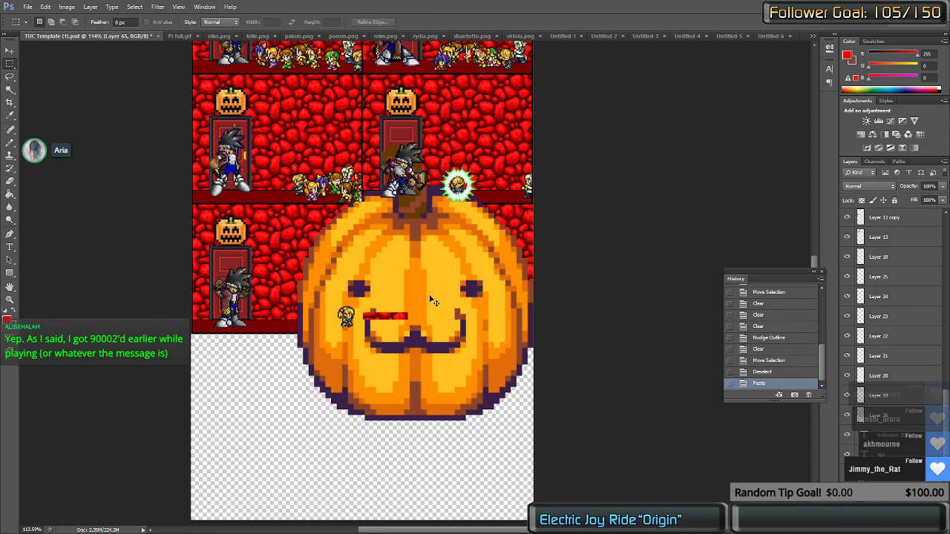
pyautogui.moveTo(438, 297); pyautogui.dragTo(283, 206)
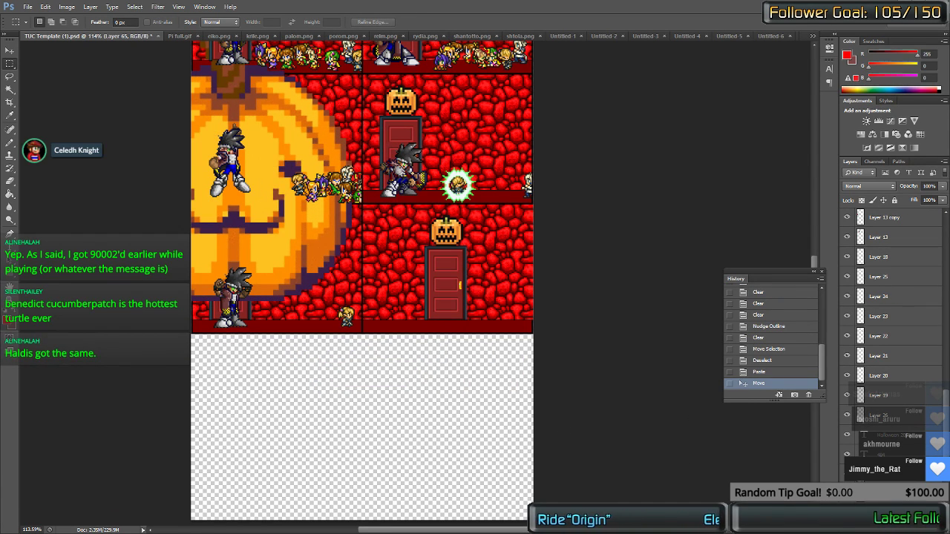
# Step: Bring the pumpkin layer to the top of the layer stack and move the pumpkin to the middle of the lower panels
pyautogui.scroll(5, 891, 312)
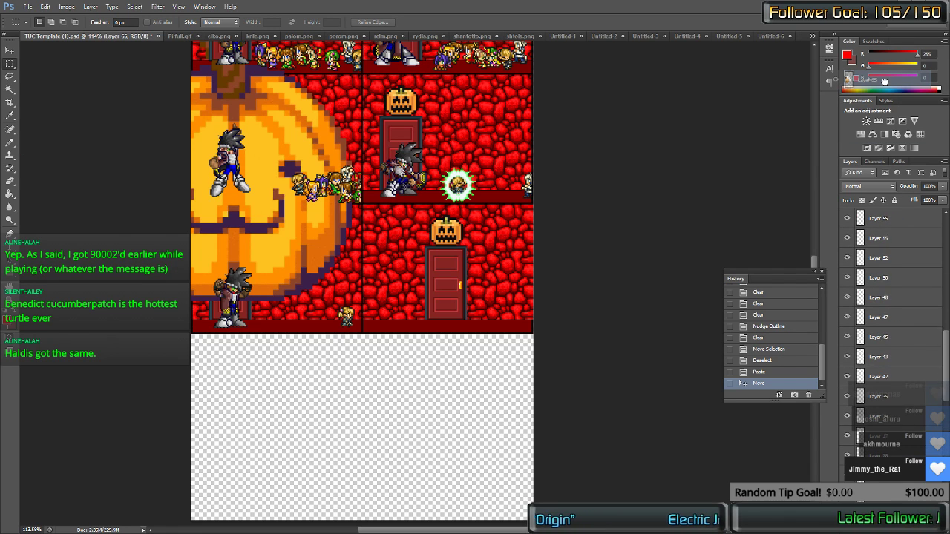
pyautogui.scroll(3, 911, 220)
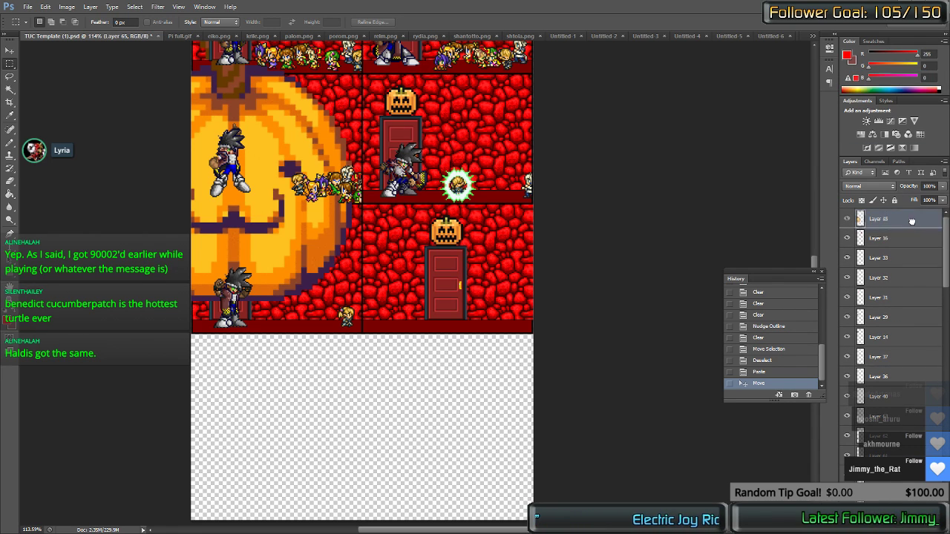
pyautogui.moveTo(911, 220); pyautogui.dragTo(911, 214)
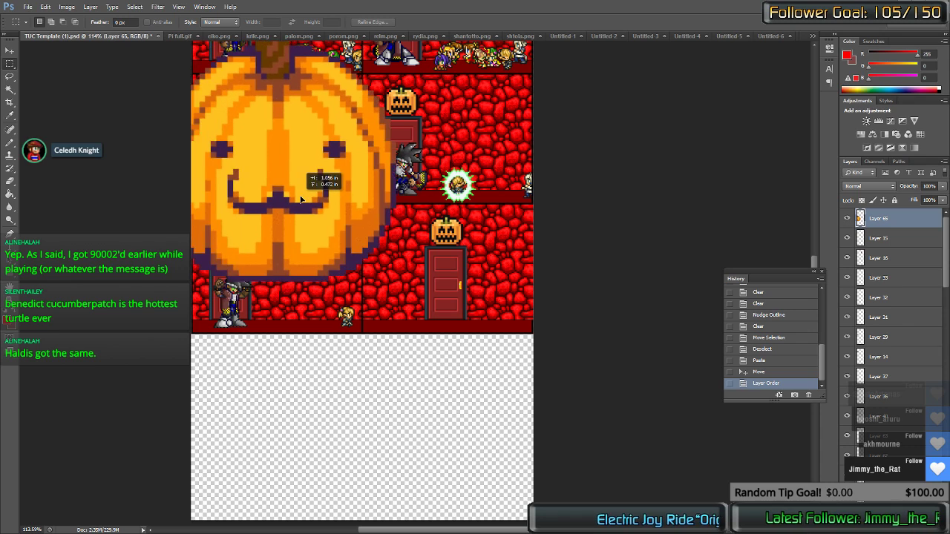
pyautogui.moveTo(301, 199); pyautogui.dragTo(378, 266)
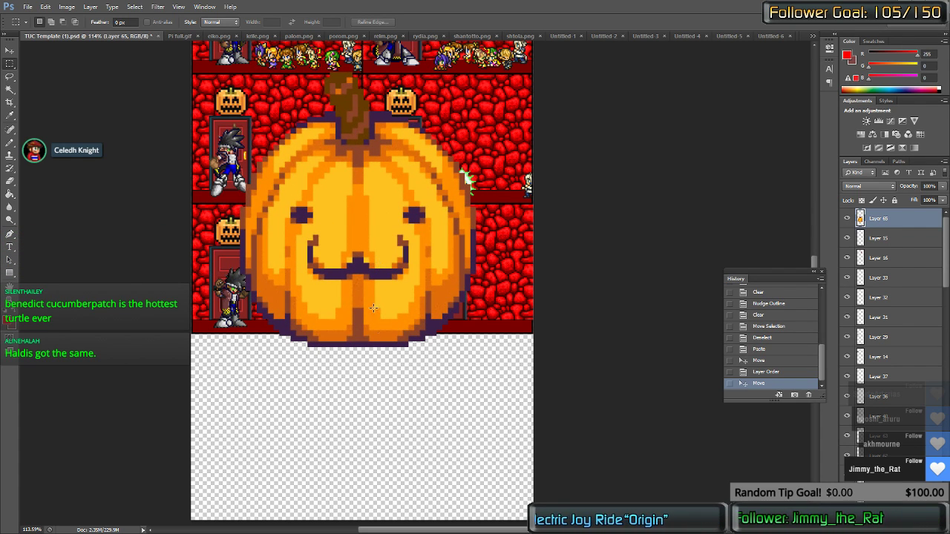
# Step: Free-transform the pumpkin with Nearest Neighbor interpolation to about 66% and place it over the door in the second-lowest left panel
pyautogui.rightClick(373, 250)
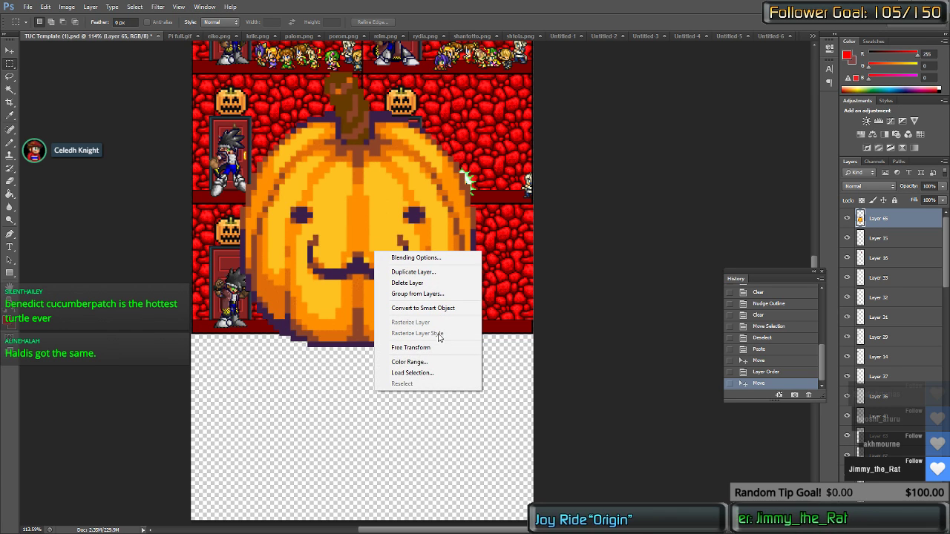
pyautogui.click(410, 348)
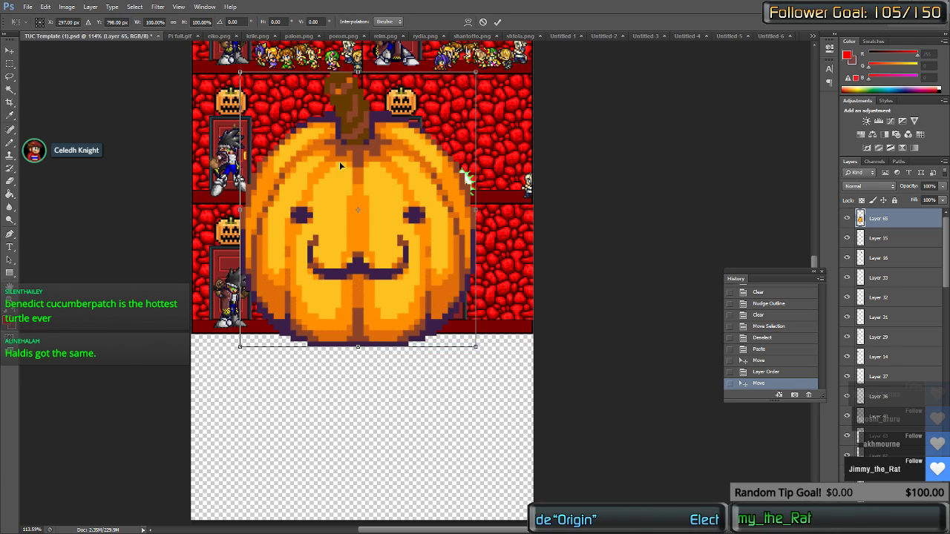
pyautogui.click(393, 22)
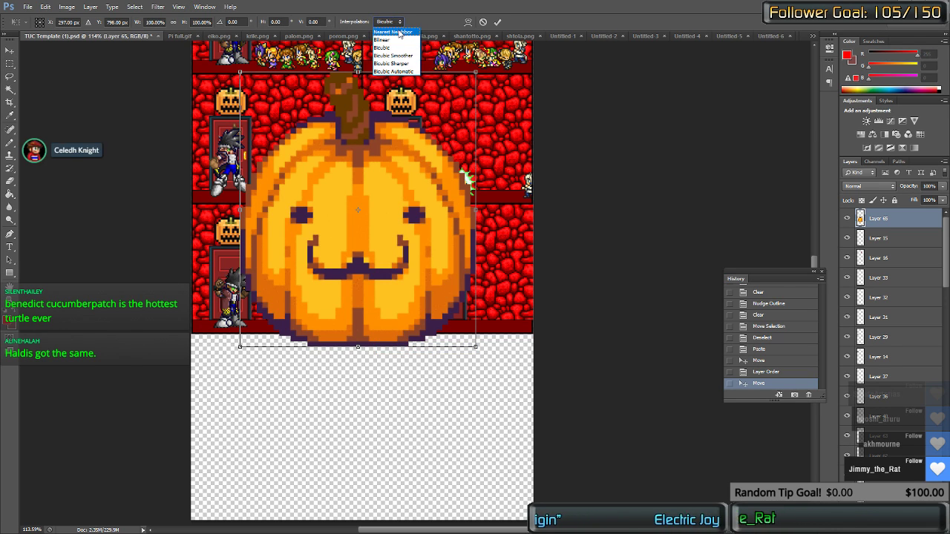
pyautogui.click(398, 32)
pyautogui.moveTo(476, 73); pyautogui.dragTo(449, 211)
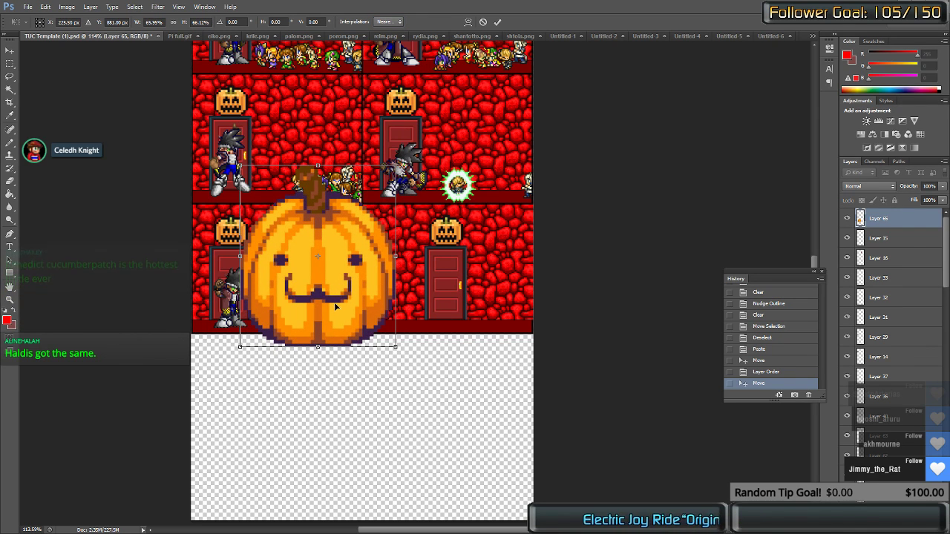
pyautogui.moveTo(333, 306); pyautogui.dragTo(253, 186)
pyautogui.press('Return')
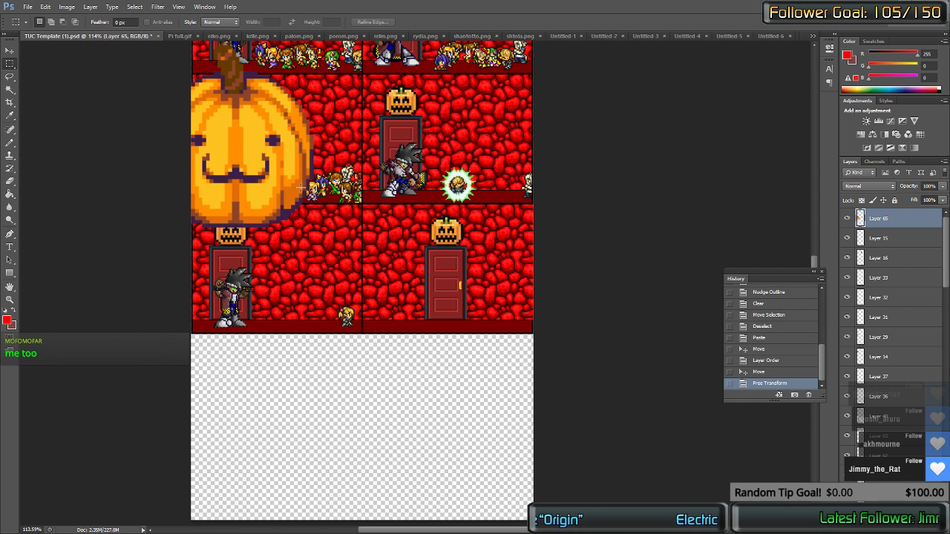
# Step: Duplicate the pumpkin into the blank area below the panels, and clear the original's portion covering the second-lowest left panel
pyautogui.moveTo(250, 139); pyautogui.dragTo(409, 429)
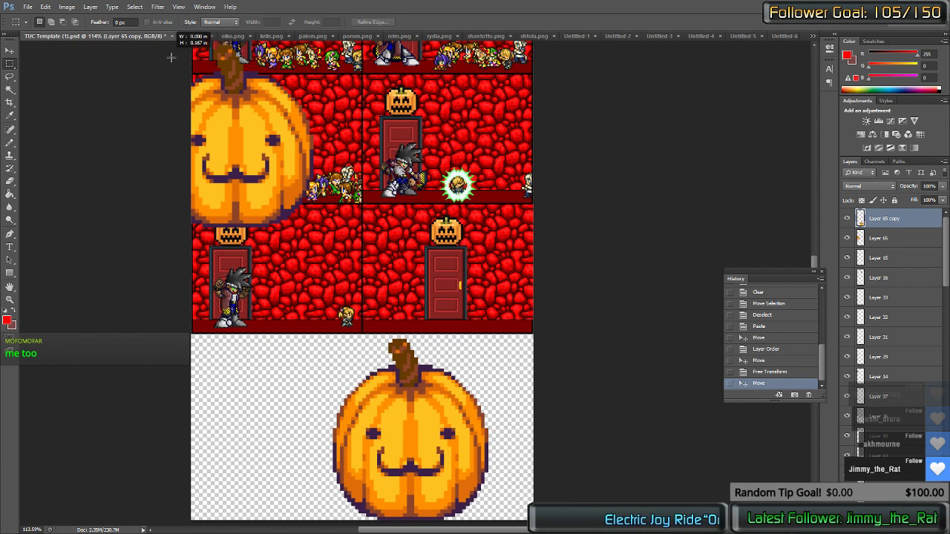
pyautogui.moveTo(193, 43); pyautogui.dragTo(349, 202)
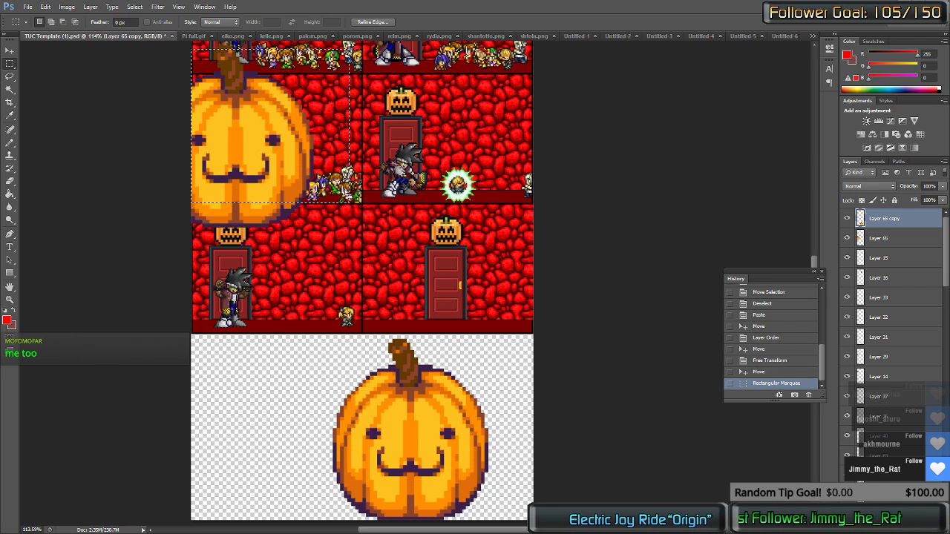
pyautogui.press('Down')
pyautogui.press('Down')
pyautogui.press('Delete')
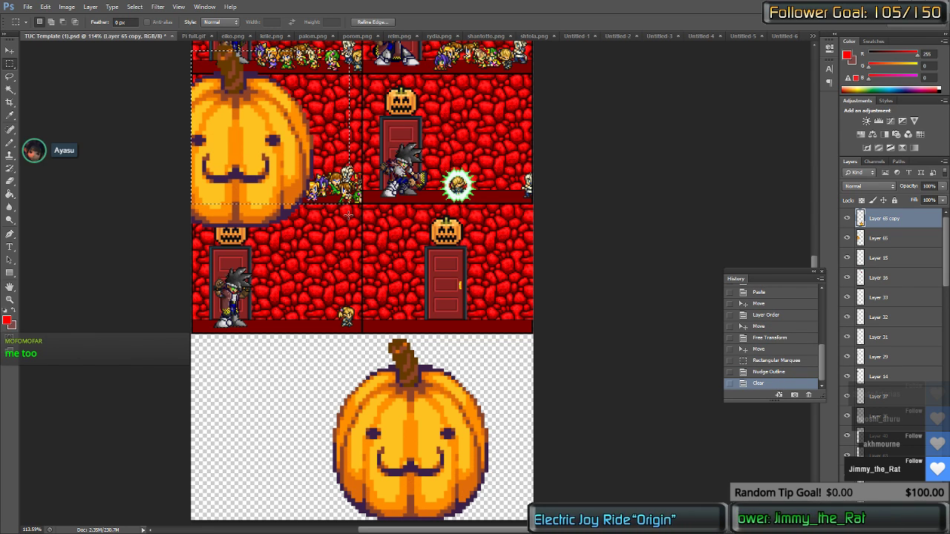
pyautogui.click(894, 239)
pyautogui.press('Delete')
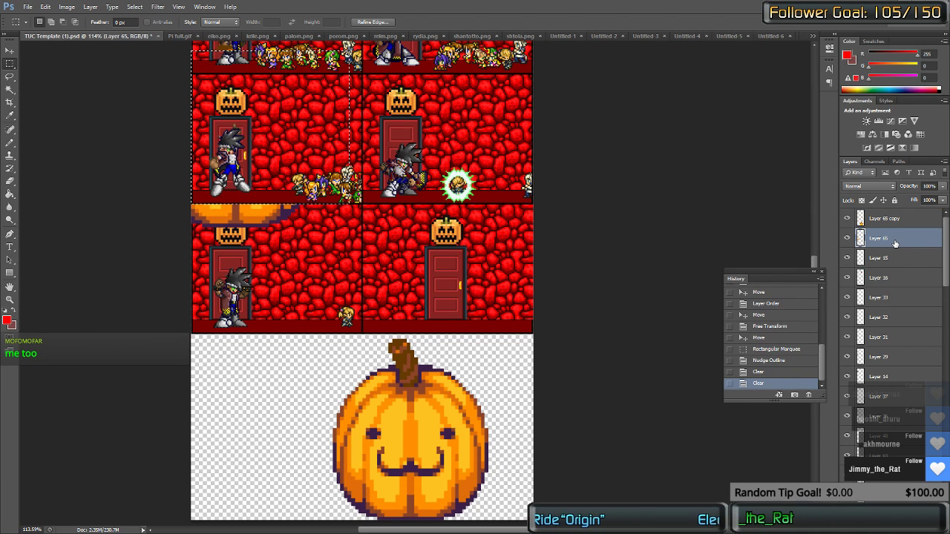
# Step: Clear the rest of the original pumpkin's stem from the left panel above and remove the selection
pyautogui.scroll(3, 290, 148)
pyautogui.moveTo(277, 143); pyautogui.dragTo(287, 123)
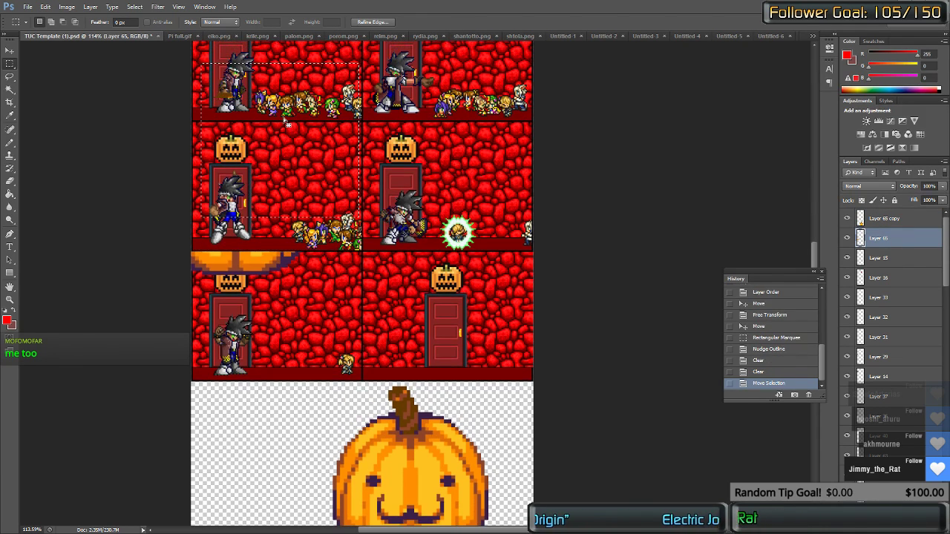
pyautogui.press('Delete')
pyautogui.hotkey('ctrl', 'd')
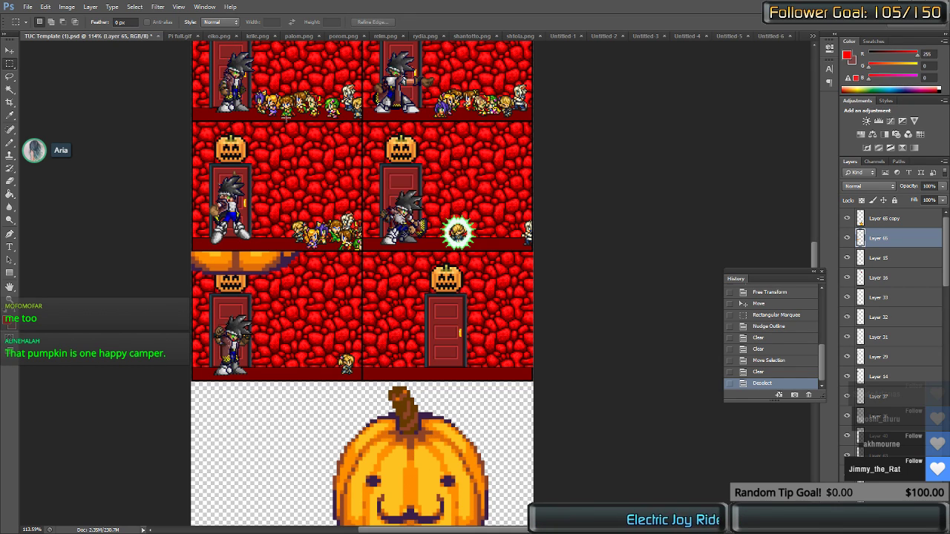
# Step: Make the duplicated pumpkin below the panels the active layer for moving
pyautogui.scroll(-4, 373, 318)
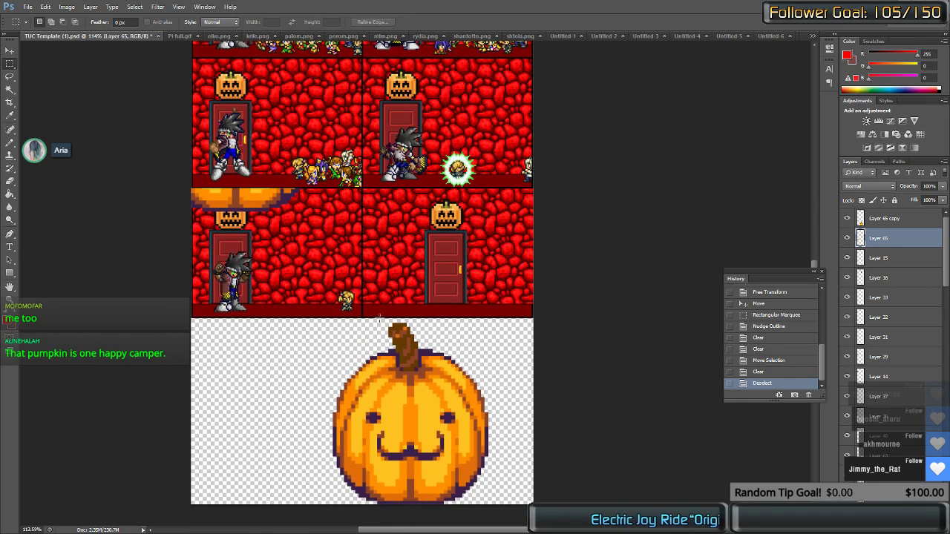
pyautogui.press('v')
pyautogui.keyDown('ctrl'); pyautogui.click(392, 413); pyautogui.keyUp('ctrl')
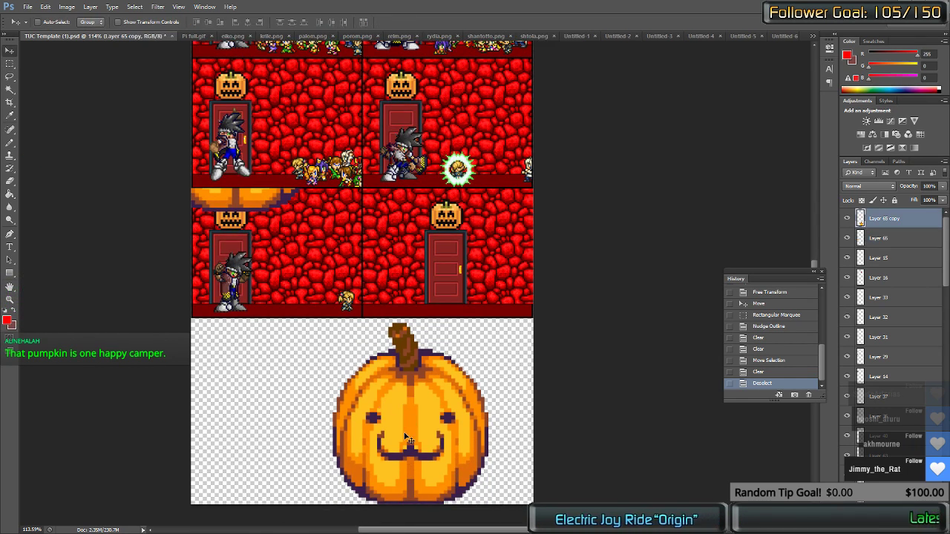
pyautogui.moveTo(392, 412); pyautogui.dragTo(441, 240)
pyautogui.moveTo(362, 106); pyautogui.dragTo(428, 159)
pyautogui.hotkey('ctrl', 'alt', 'z')
pyautogui.hotkey('ctrl', 'alt', 'z')
# Step: Move the duplicated pumpkin over the door in the lowest right panel and clear the part extending into the panel above
pyautogui.moveTo(375, 404); pyautogui.dragTo(415, 212)
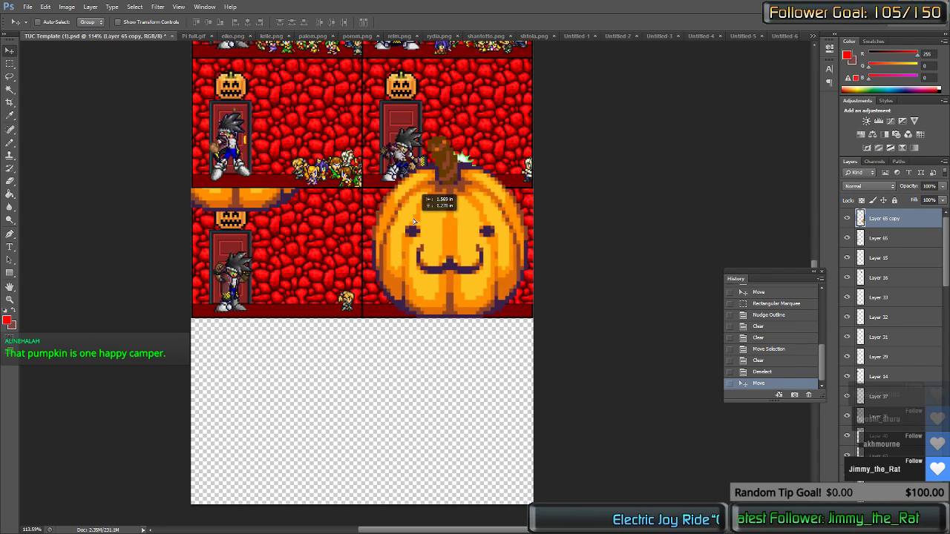
pyautogui.press('m')
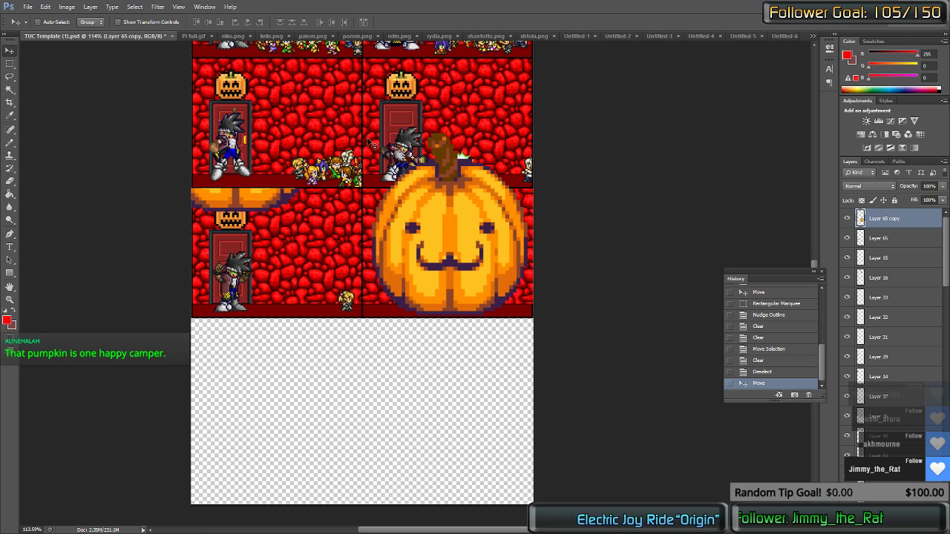
pyautogui.moveTo(369, 110); pyautogui.dragTo(557, 187)
pyautogui.press('Delete')
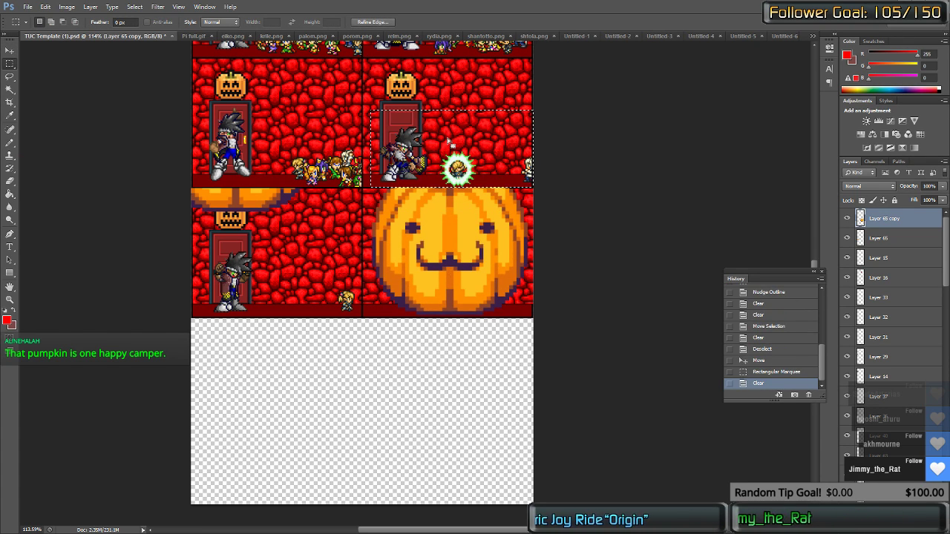
pyautogui.hotkey('ctrl', 'd')
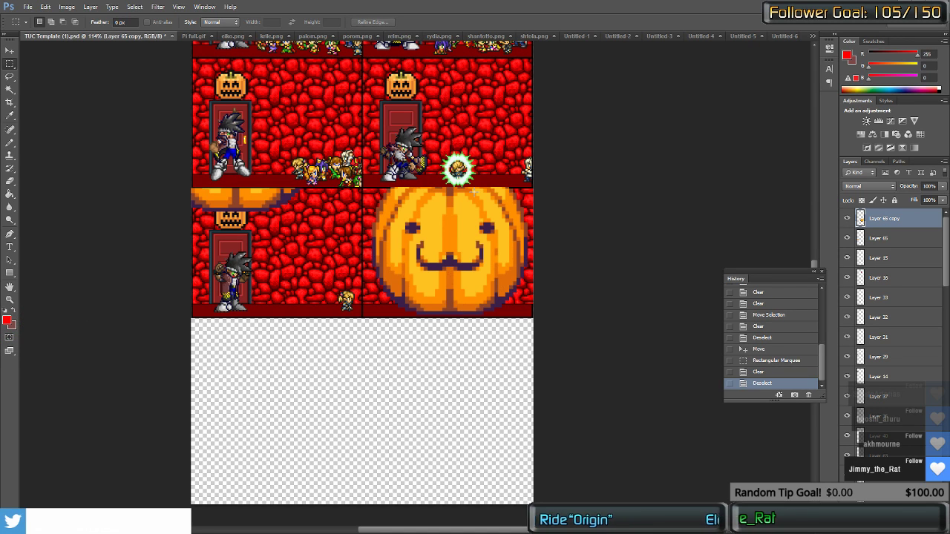
pyautogui.hotkey('ctrl', 'z')
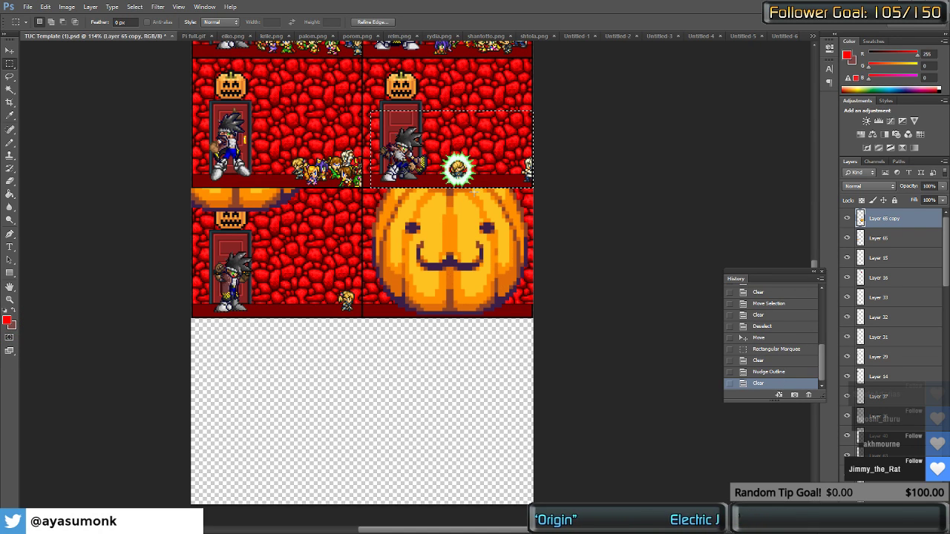
pyautogui.hotkey('ctrl', 'd')
# Step: Trim the strip of the pumpkin that overlaps the black border along the lowest right panel's upper edge
pyautogui.scroll(3, 480, 197)
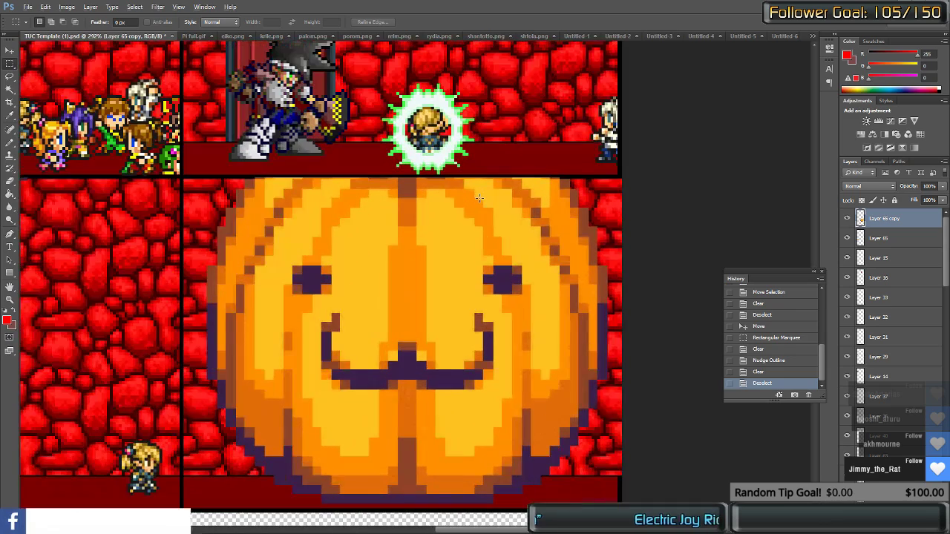
pyautogui.moveTo(651, 239); pyautogui.dragTo(601, 173)
pyautogui.press('Down')
pyautogui.press('Down')
pyautogui.press('Down')
pyautogui.press('Delete')
pyautogui.hotkey('ctrl', 'd')
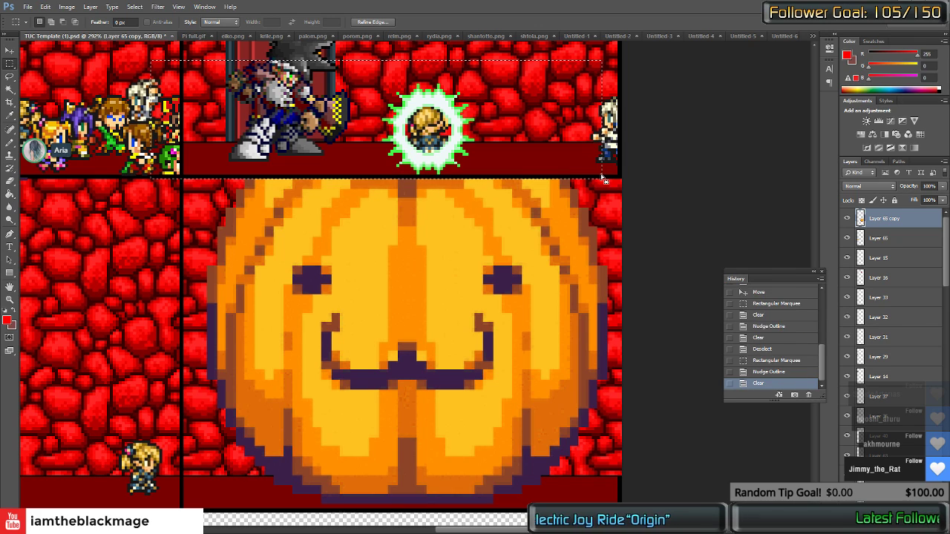
# Step: Choose the Gradient tool with the radial style and the foreground-to-transparent preset
pyautogui.scroll(-5, 271, 215)
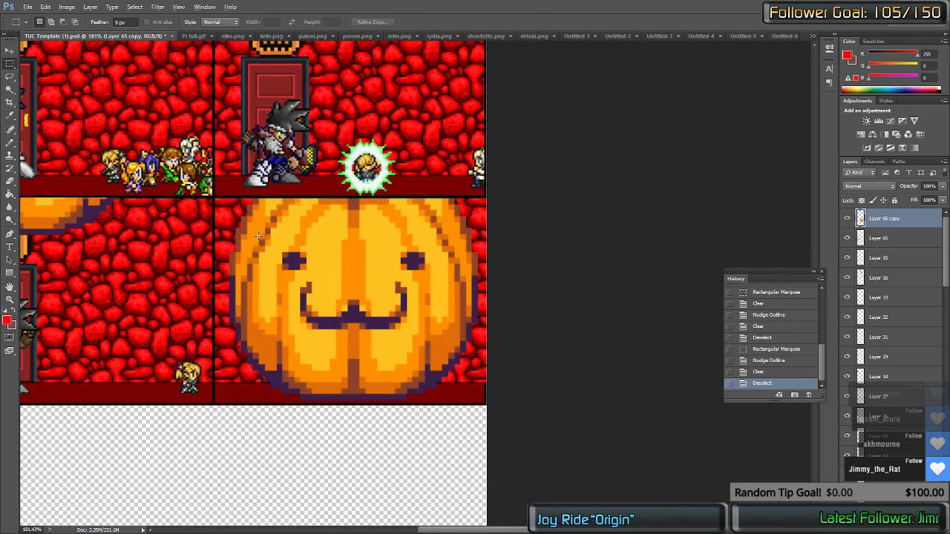
pyautogui.hscroll(-3, 325, 377)
pyautogui.scroll(1, 324, 378)
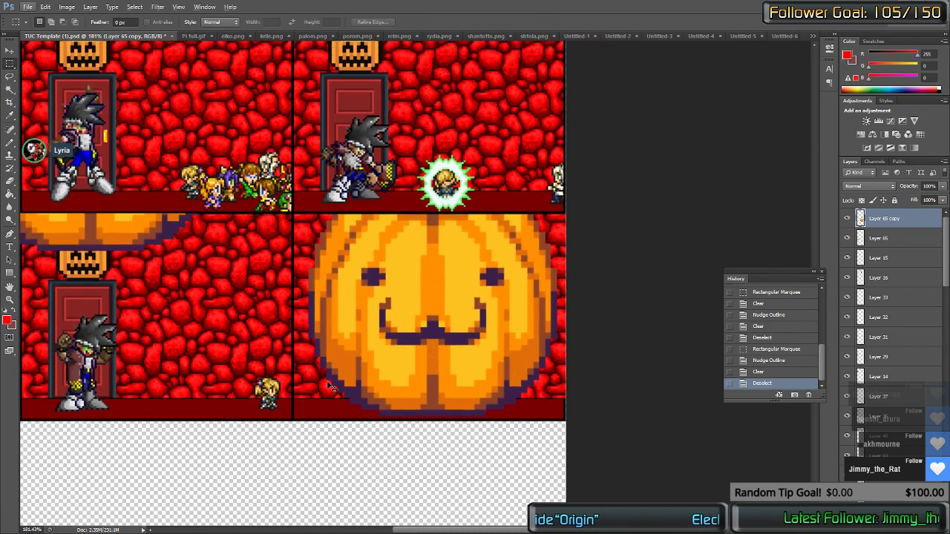
pyautogui.hscroll(-4, 361, 431)
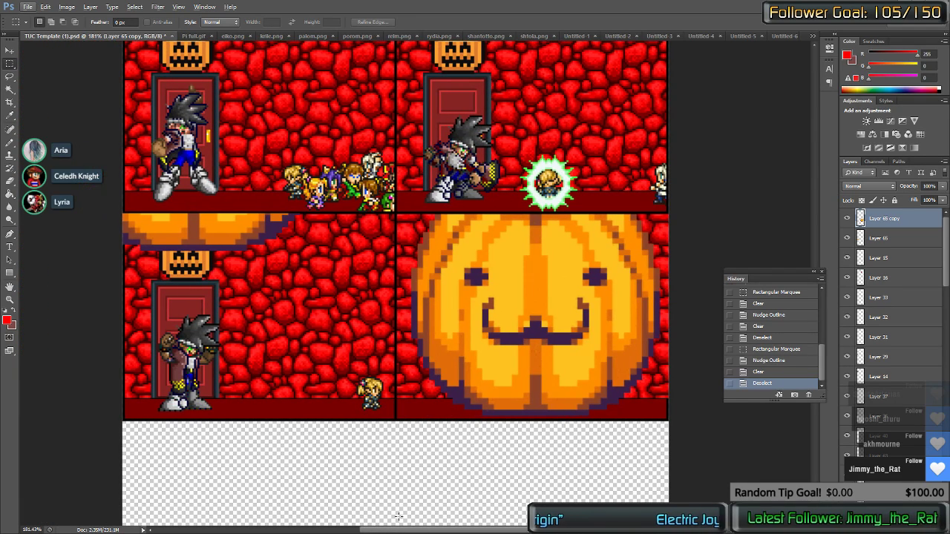
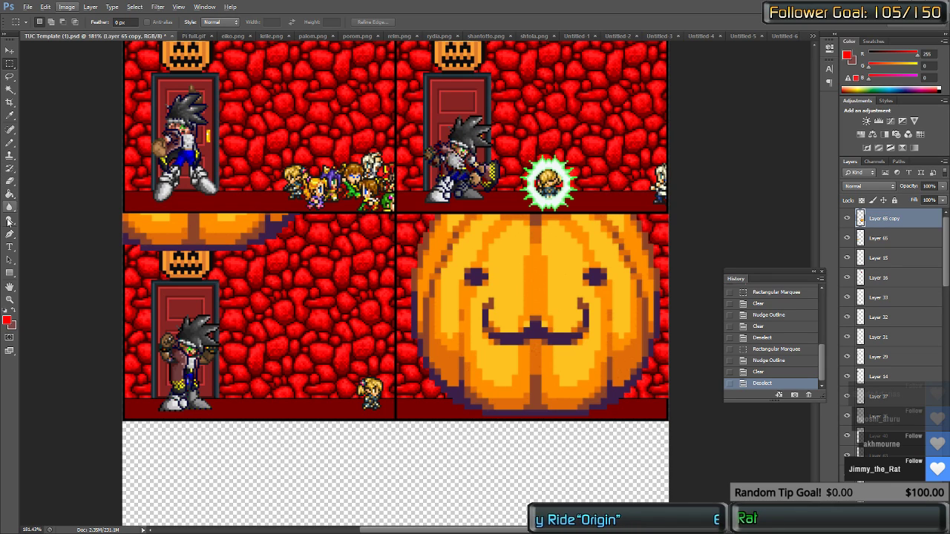
pyautogui.click(11, 193)
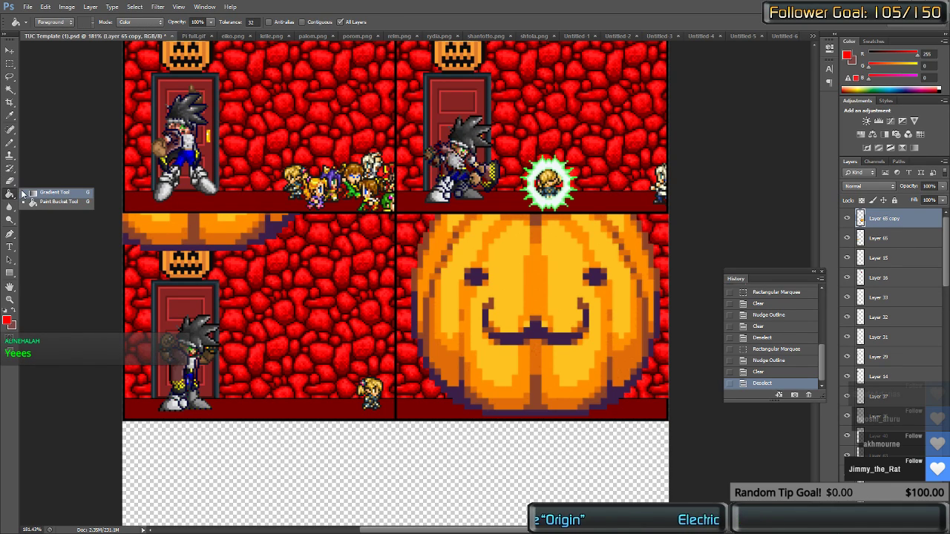
pyautogui.click(43, 193)
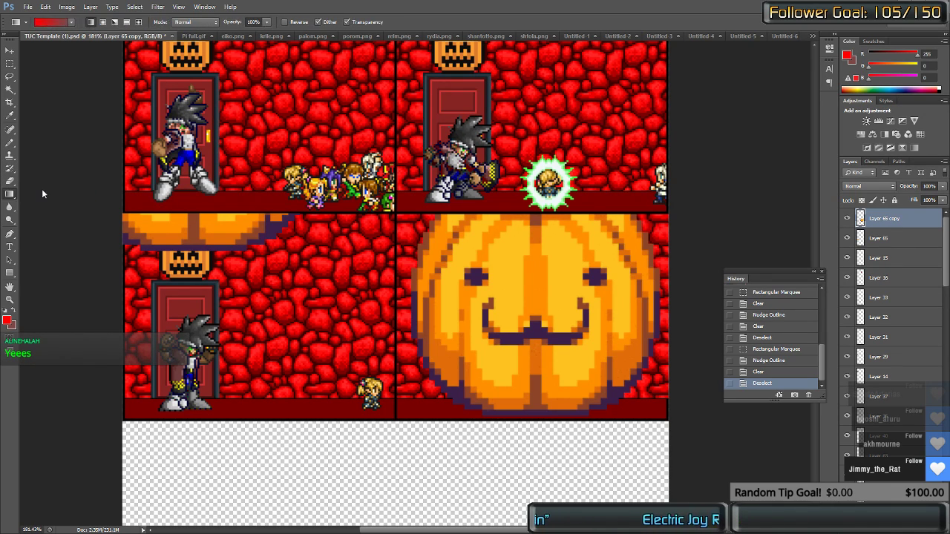
pyautogui.scroll(2, 35, 189)
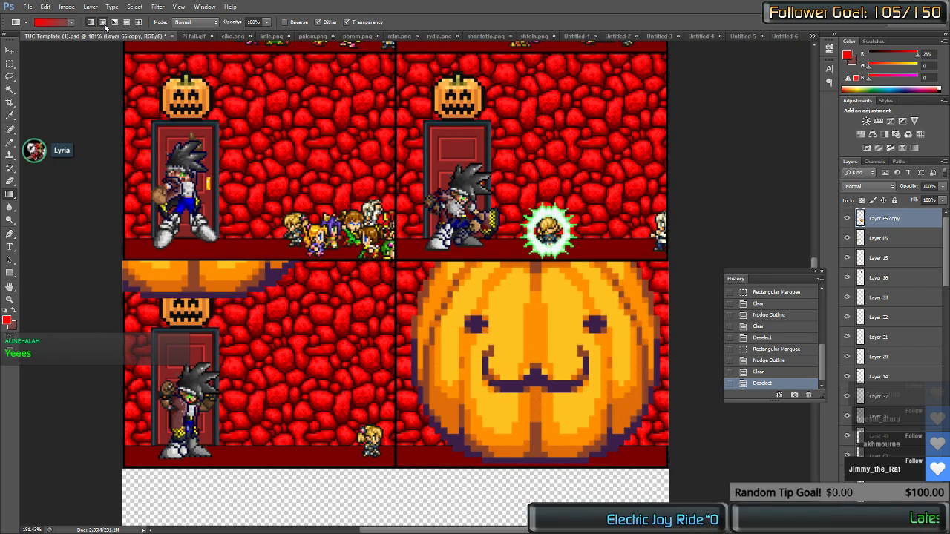
pyautogui.click(71, 24)
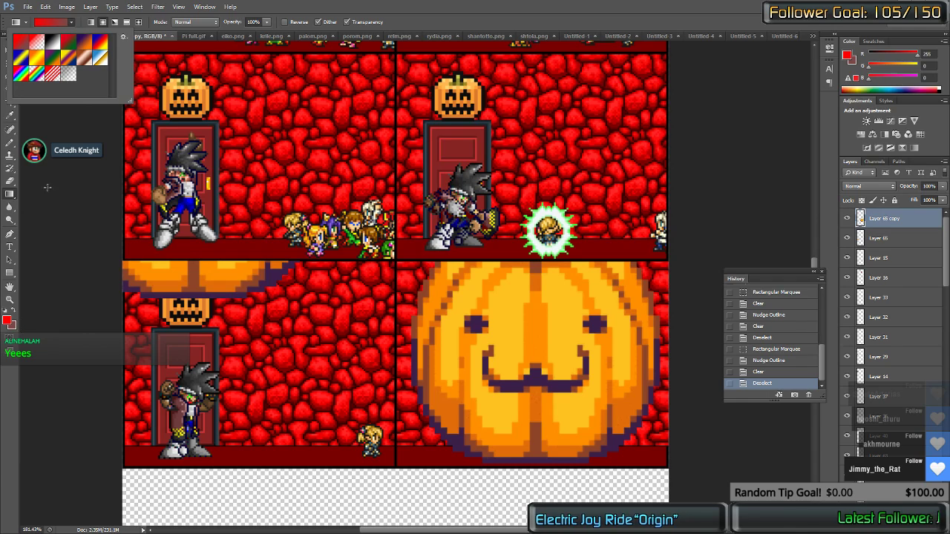
pyautogui.click(37, 44)
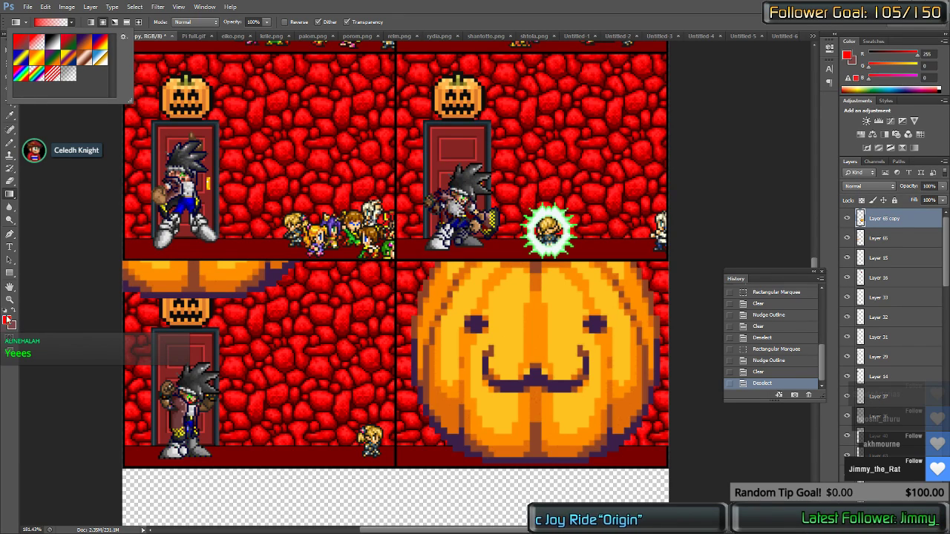
pyautogui.click(72, 24)
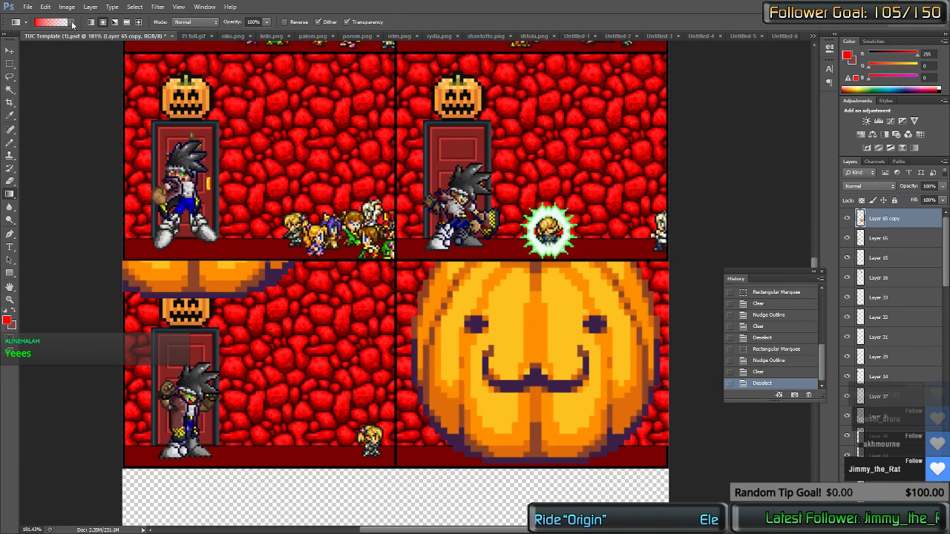
# Step: Reset the colors to the default black and white and set the gradient opacity to 42%
pyautogui.press('d')
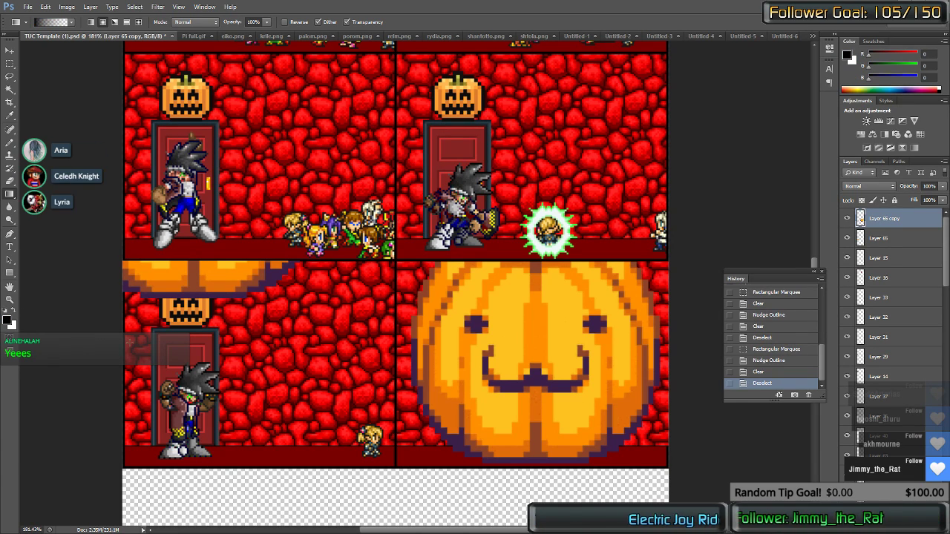
pyautogui.click(267, 21)
pyautogui.moveTo(263, 33); pyautogui.dragTo(238, 34)
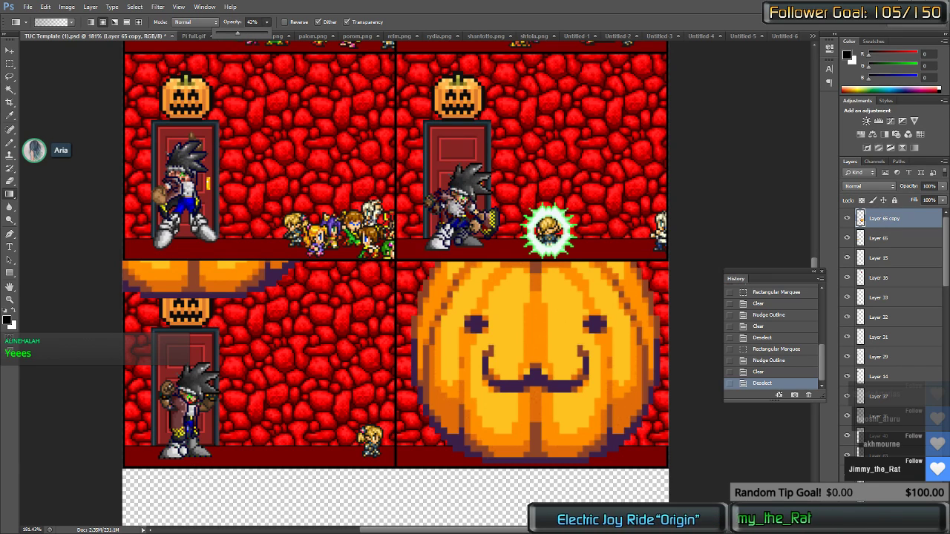
pyautogui.click(192, 495)
pyautogui.moveTo(102, 347); pyautogui.dragTo(101, 347)
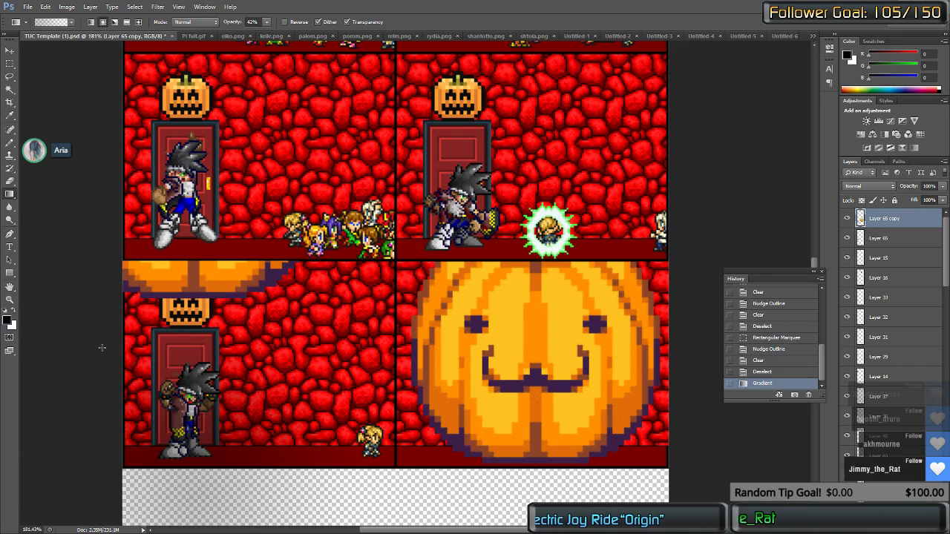
pyautogui.hotkey('ctrl', 'z')
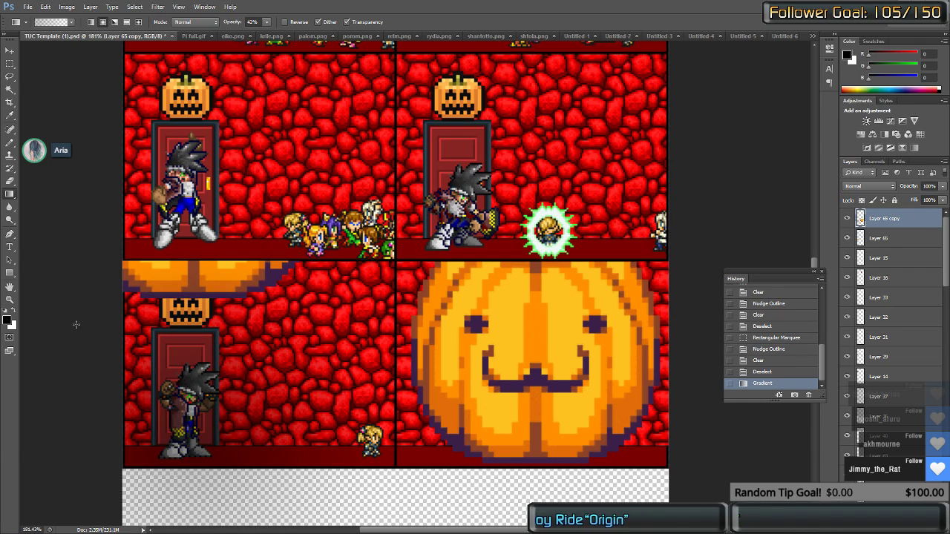
pyautogui.hotkey('ctrl', 'z')
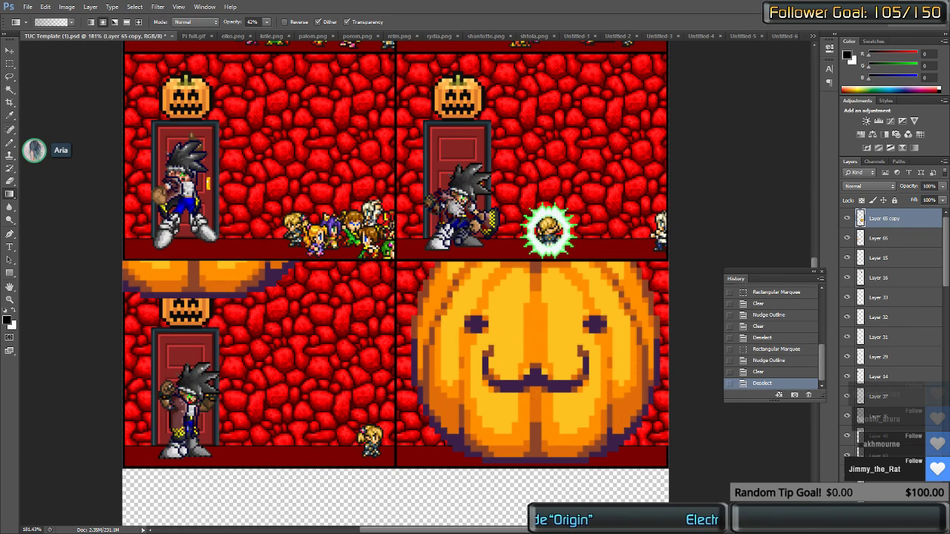
# Step: Add a new layer, draw a large radial gradient shadow centred just below the lowest left panel's door, and shift it up and left
pyautogui.click(923, 526)
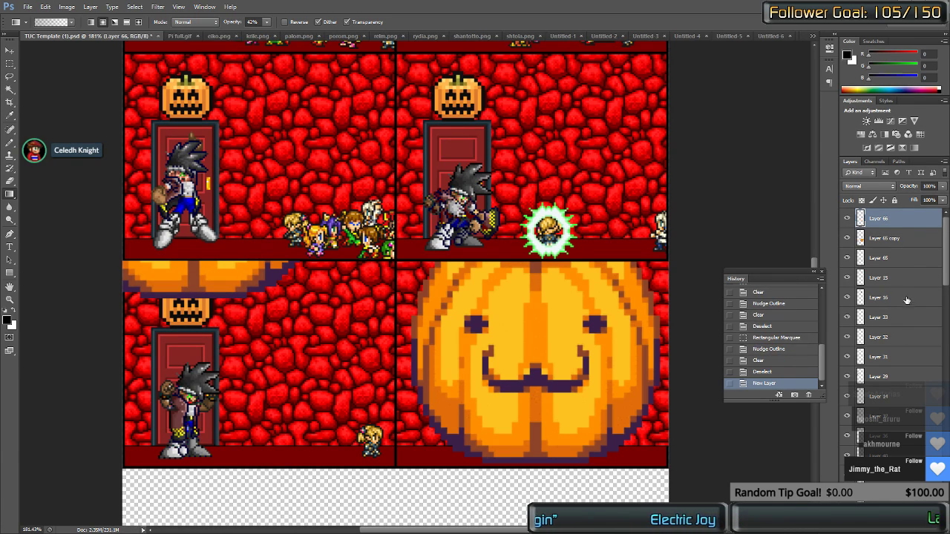
pyautogui.scroll(-5, 243, 457)
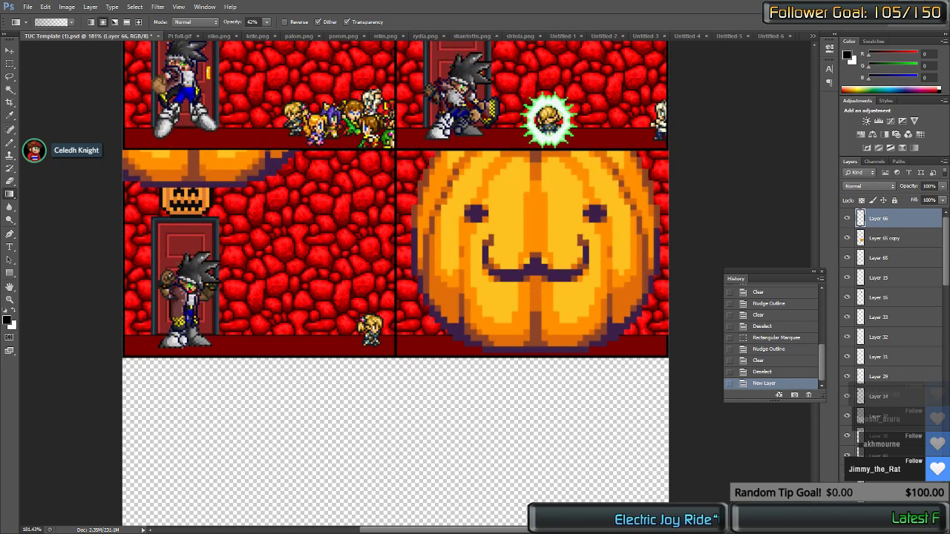
pyautogui.moveTo(78, 268); pyautogui.dragTo(76, 266)
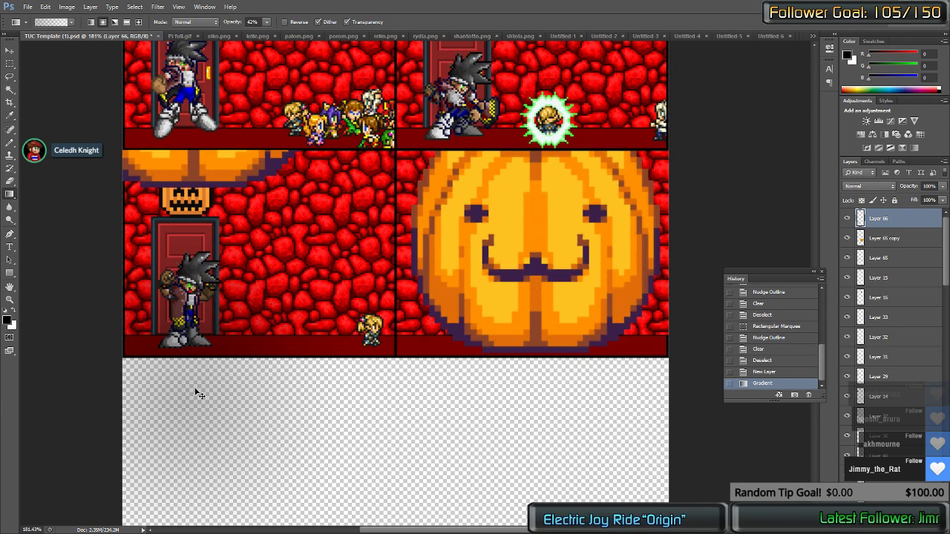
pyautogui.hotkey('ctrl', 'z')
pyautogui.moveTo(195, 390); pyautogui.dragTo(70, 176)
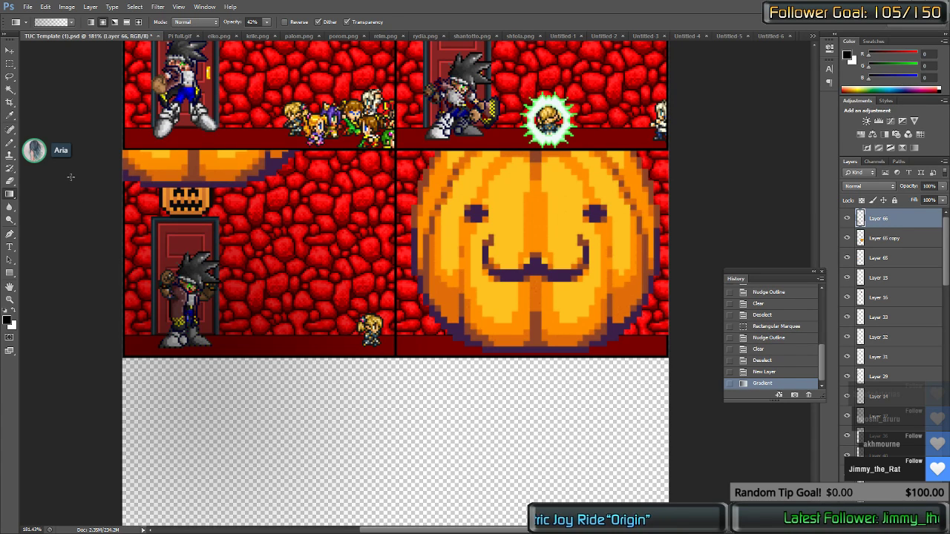
pyautogui.moveTo(279, 387); pyautogui.dragTo(199, 353)
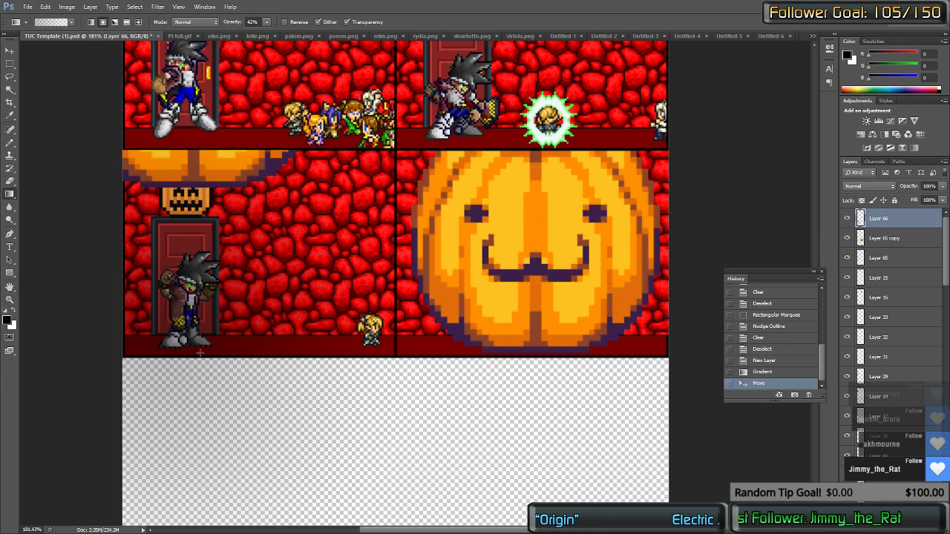
# Step: Select the gradient's spill in the blank area directly below the panels with a rectangular marquee
pyautogui.press('m')
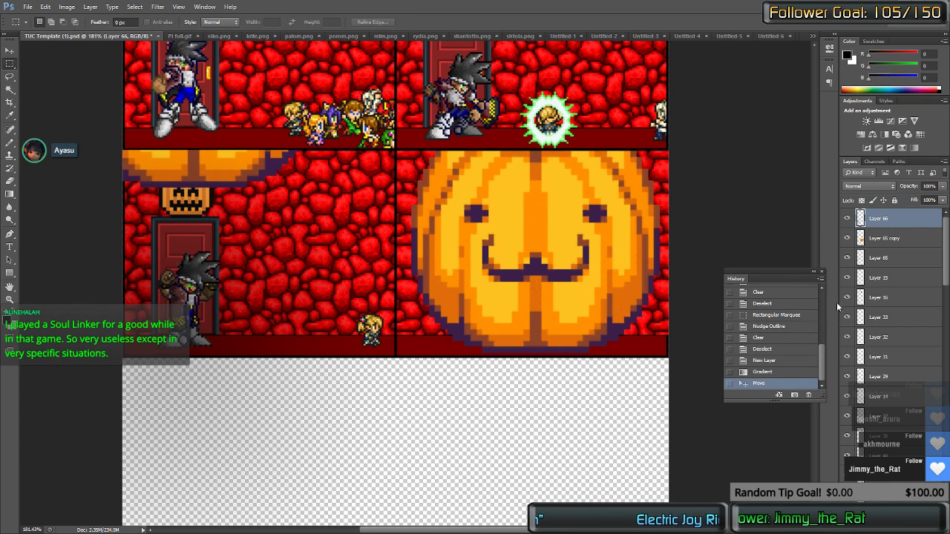
pyautogui.moveTo(518, 471); pyautogui.dragTo(63, 355)
pyautogui.press('Up')
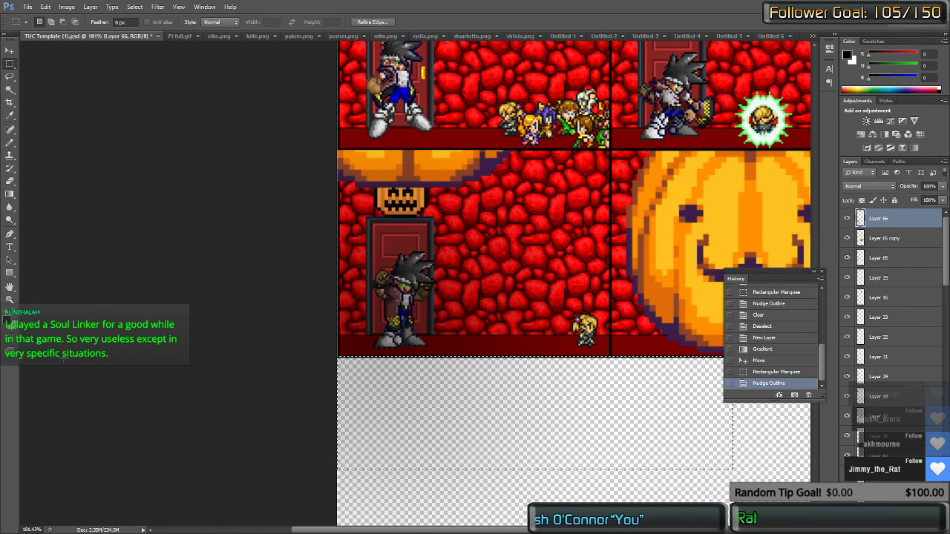
# Step: Erase the shadow gradient spilling below the bottom-row panels on Layer 66, nudging the selection up to the panel edge, and deselect
pyautogui.press('Delete')
pyautogui.press('Up')
pyautogui.scroll(-2, 405, 403)
pyautogui.press('Delete')
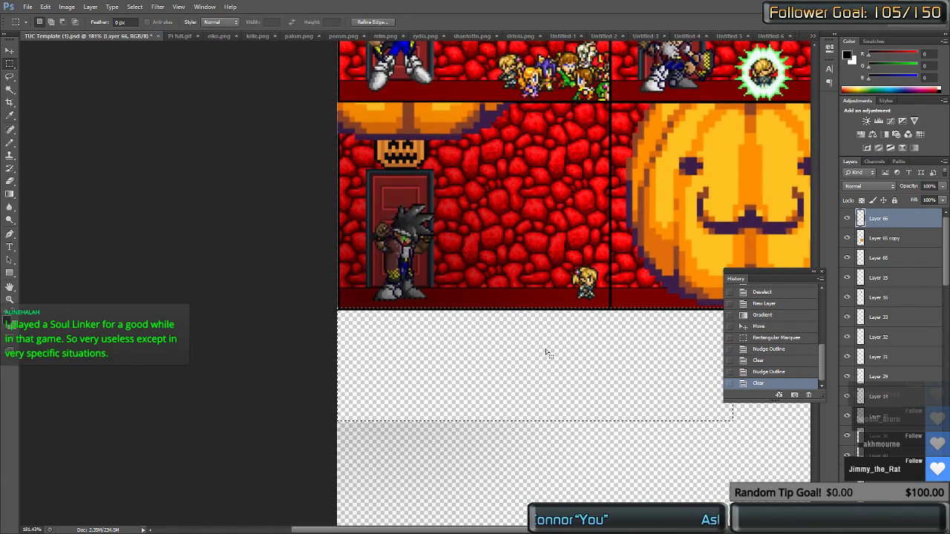
pyautogui.moveTo(547, 351); pyautogui.dragTo(547, 352)
pyautogui.hotkey('ctrl', 'd')
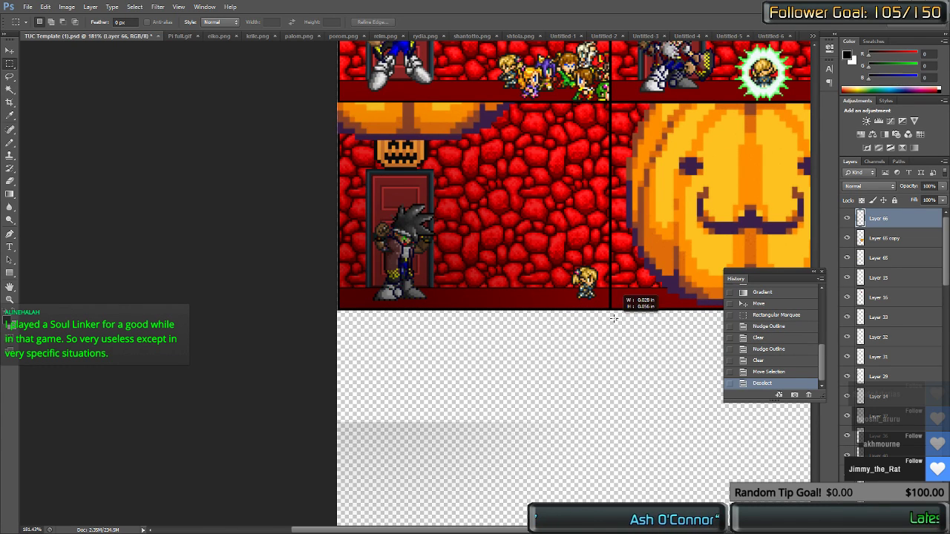
# Step: Select the large pumpkin panel, align the selection with the panel divider, clear Layer 66's gradient inside it, and deselect
pyautogui.moveTo(613, 318); pyautogui.dragTo(648, 176)
pyautogui.moveTo(900, 132); pyautogui.dragTo(305, 103)
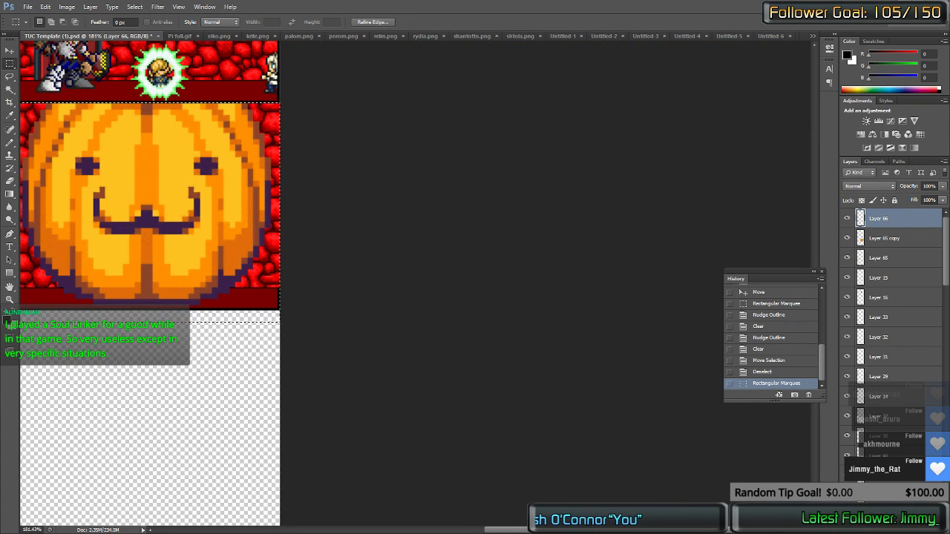
pyautogui.moveTo(551, 530); pyautogui.dragTo(489, 529)
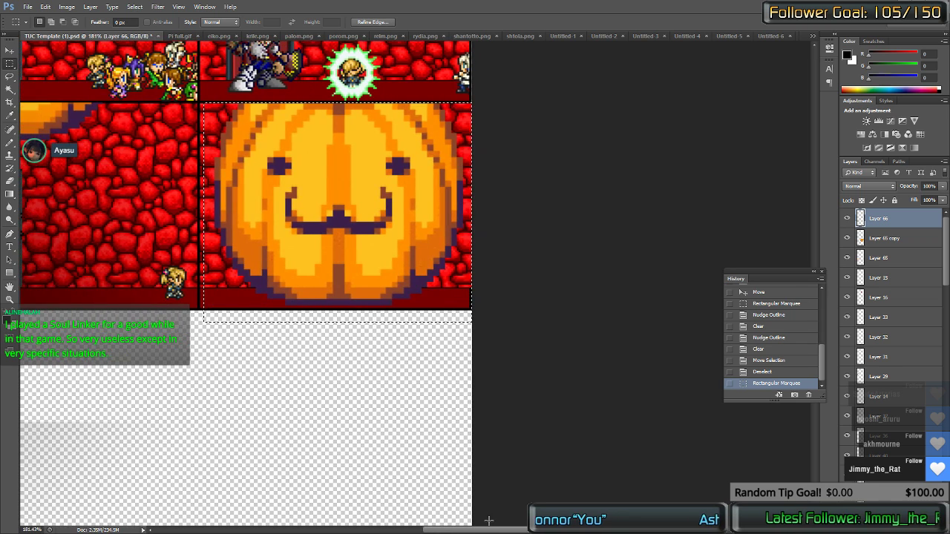
pyautogui.press('Left')
pyautogui.press('Left')
pyautogui.press('Left')
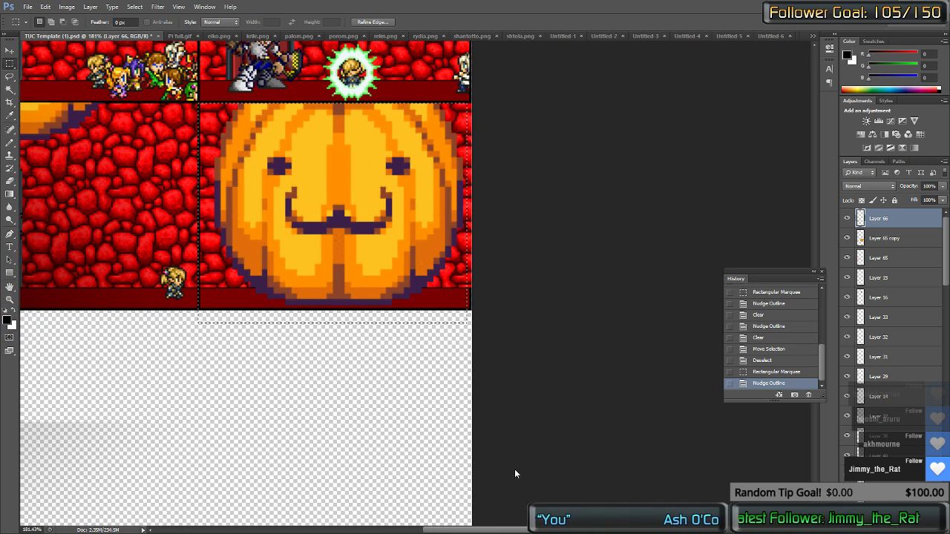
pyautogui.press('Left')
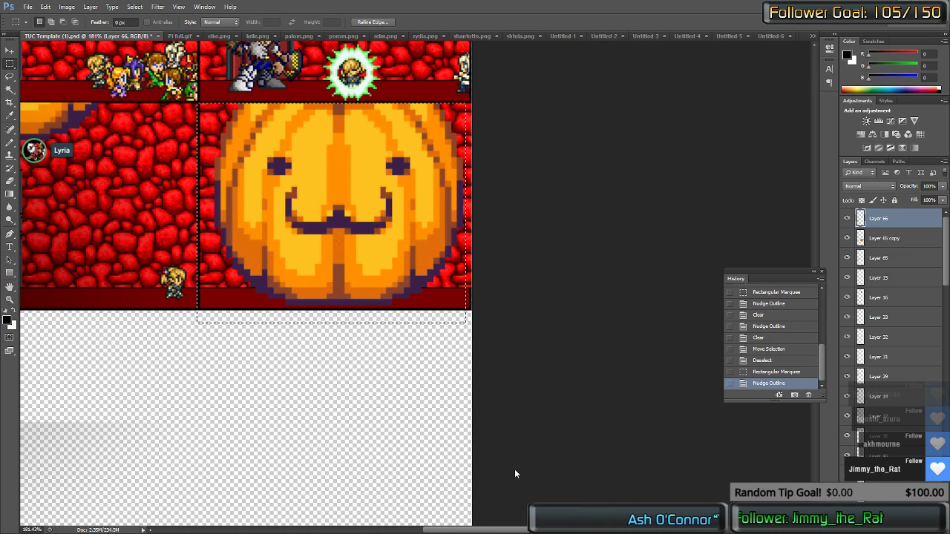
pyautogui.press('Delete')
pyautogui.hotkey('ctrl', 'd')
# Step: Select the exact shape of the hanging pumpkin piece on Layer 65 and ready the Gradient tool
pyautogui.hscroll(-1, 312, 347)
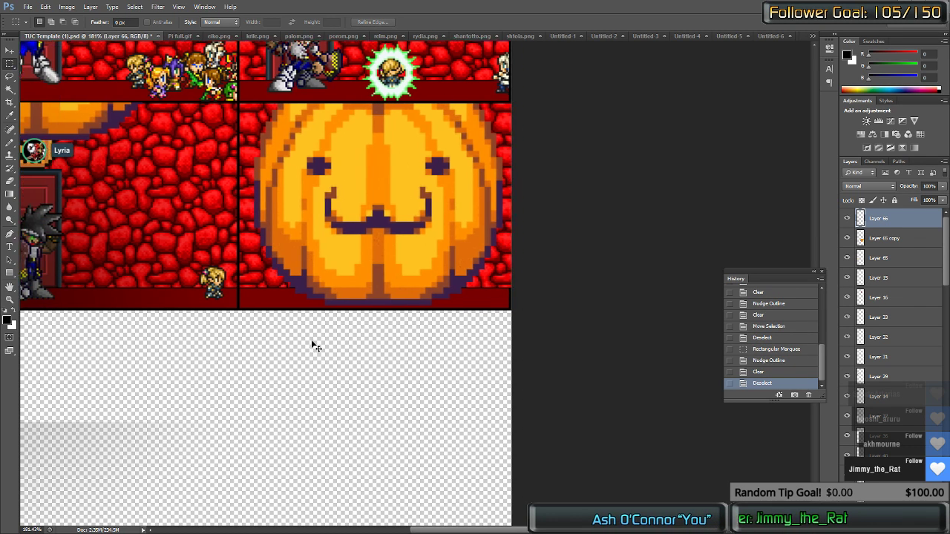
pyautogui.hscroll(-3, 315, 347)
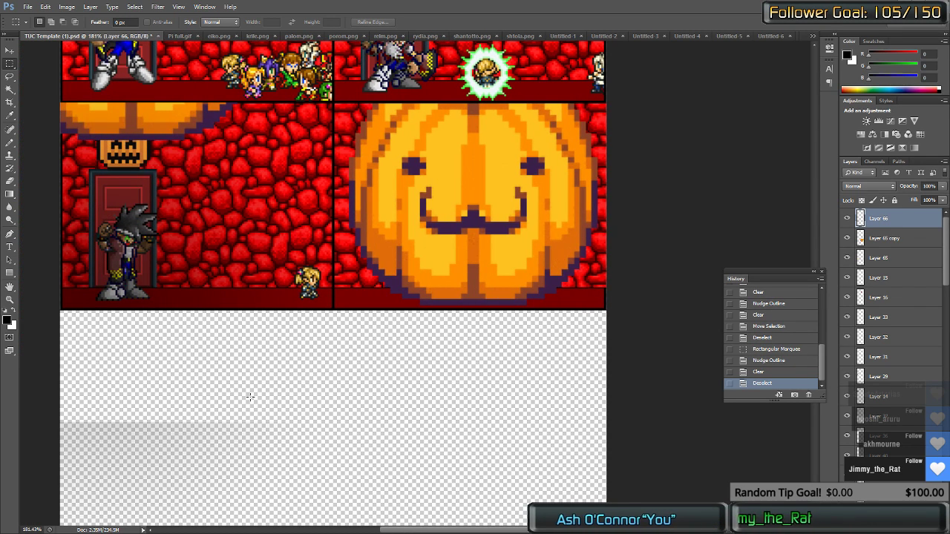
pyautogui.scroll(1, 228, 397)
pyautogui.scroll(2, 241, 401)
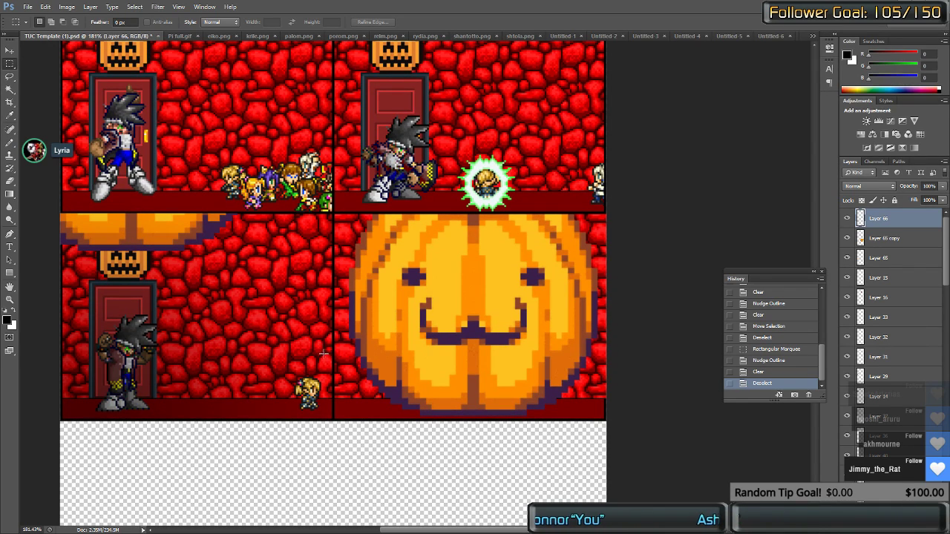
pyautogui.press('g')
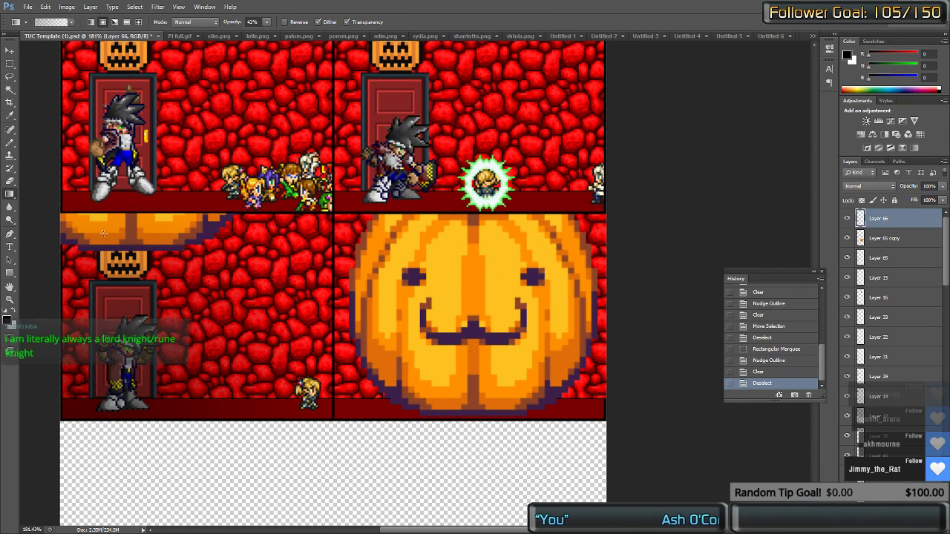
pyautogui.press('v')
pyautogui.keyDown('ctrl'); pyautogui.click(113, 235); pyautogui.keyUp('ctrl')
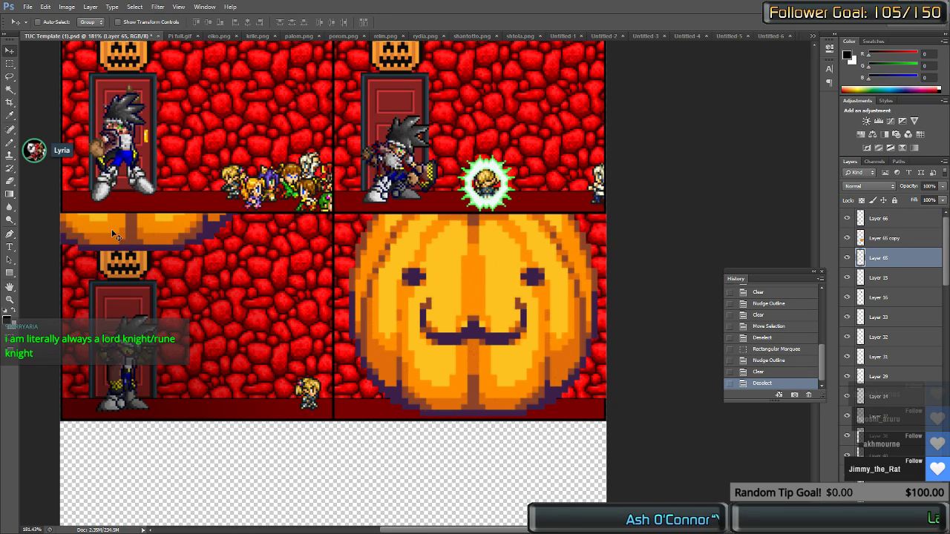
pyautogui.press('g')
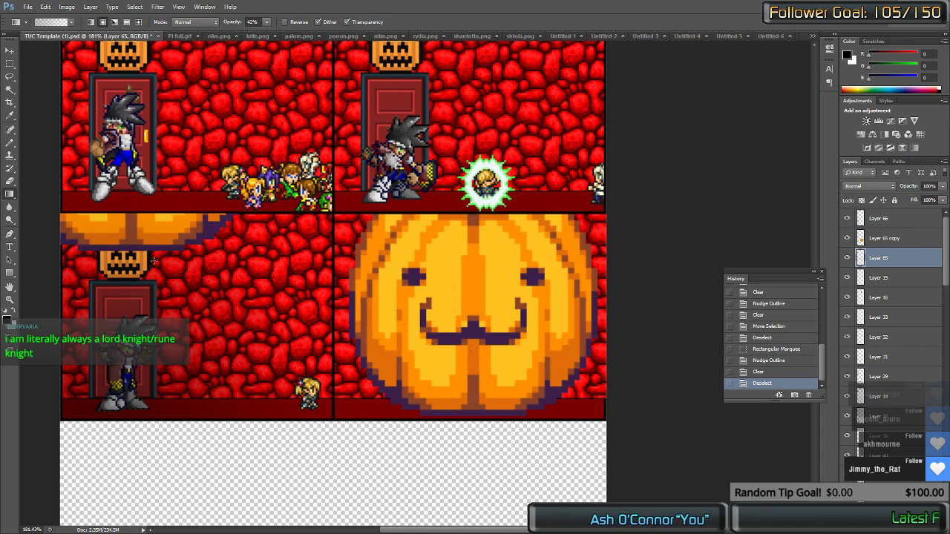
pyautogui.press('w')
pyautogui.click(180, 288)
pyautogui.hotkey('ctrl', 'shift', 'i')
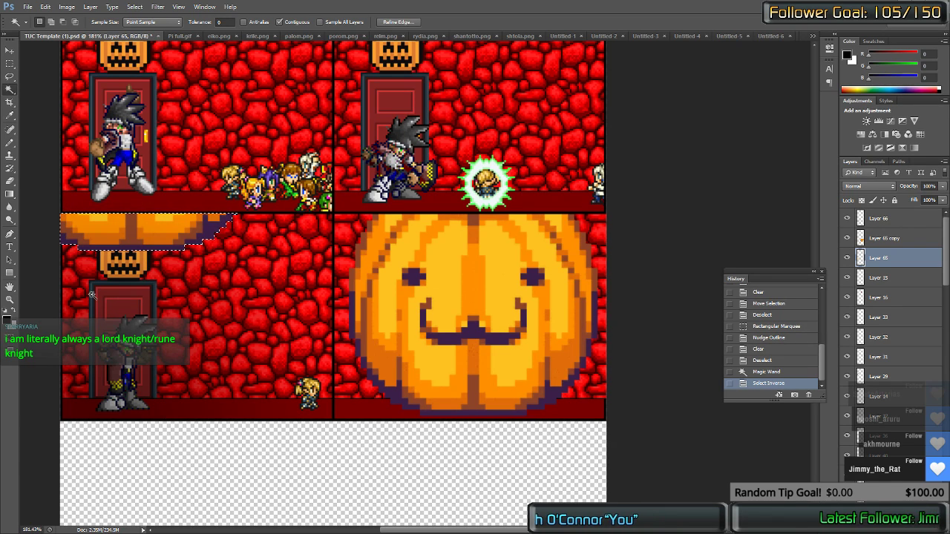
pyautogui.press('g')
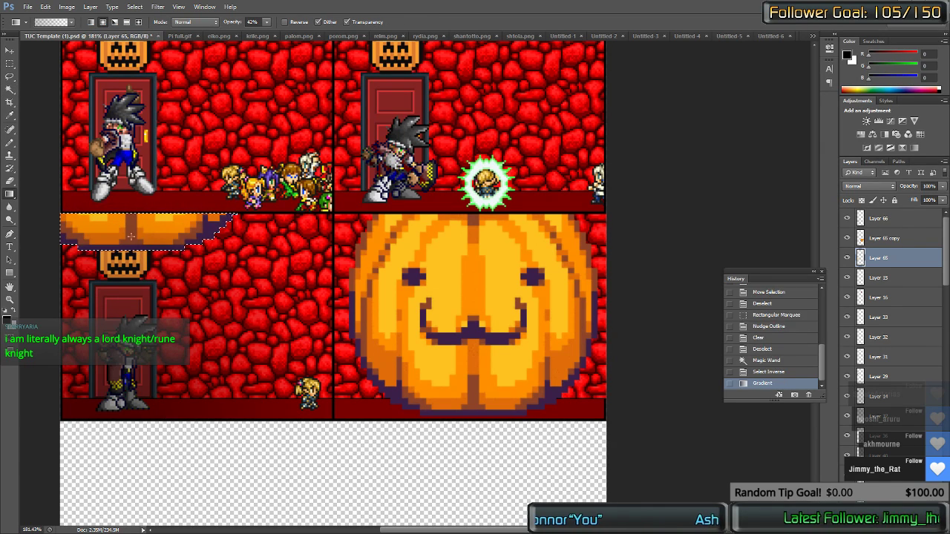
pyautogui.moveTo(140, 243); pyautogui.dragTo(214, 277)
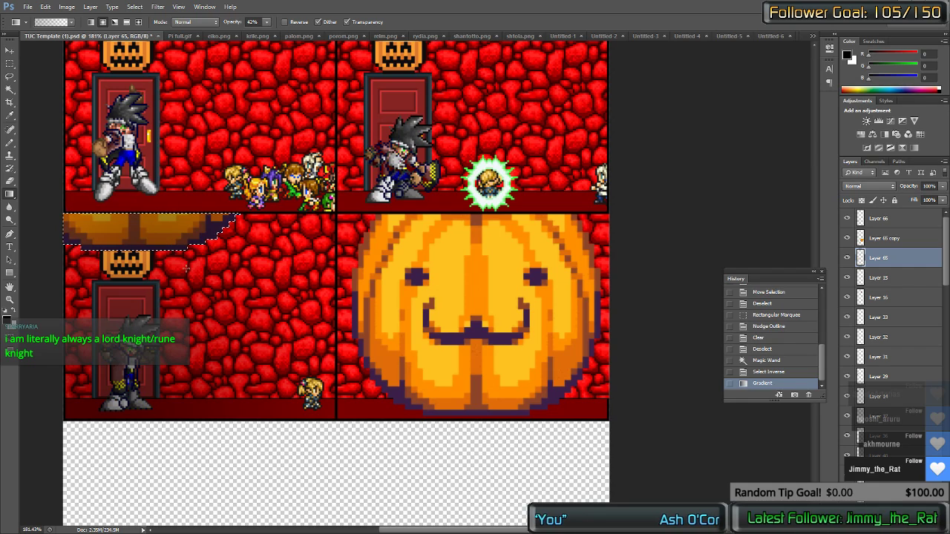
pyautogui.hotkey('ctrl', 'z')
pyautogui.moveTo(155, 236); pyautogui.dragTo(191, 263)
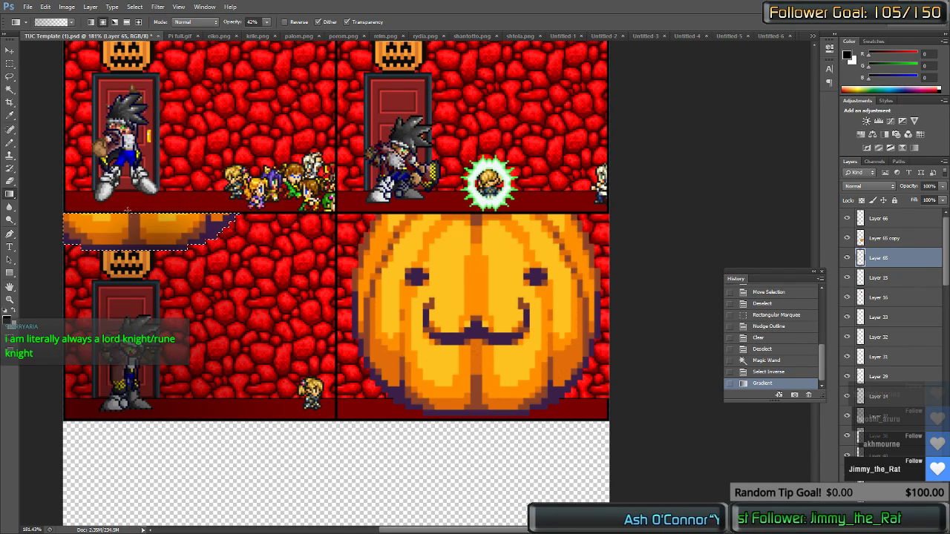
pyautogui.hotkey('ctrl', 'z')
# Step: Darken the selected hanging pumpkin piece with a black-to-transparent gradient, then deselect it
pyautogui.moveTo(130, 235); pyautogui.dragTo(90, 177)
pyautogui.scroll(-3, 186, 276)
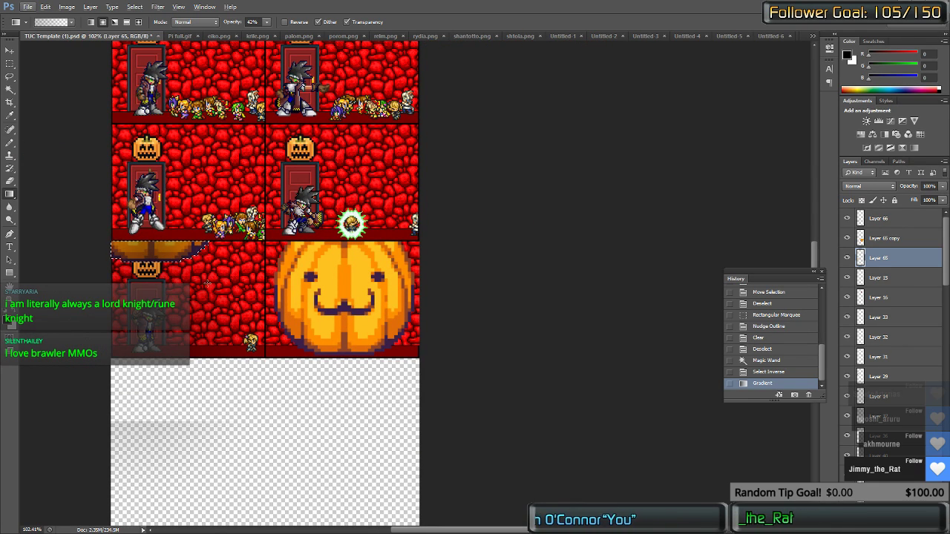
pyautogui.scroll(2, 207, 285)
pyautogui.hotkey('ctrl', 'd')
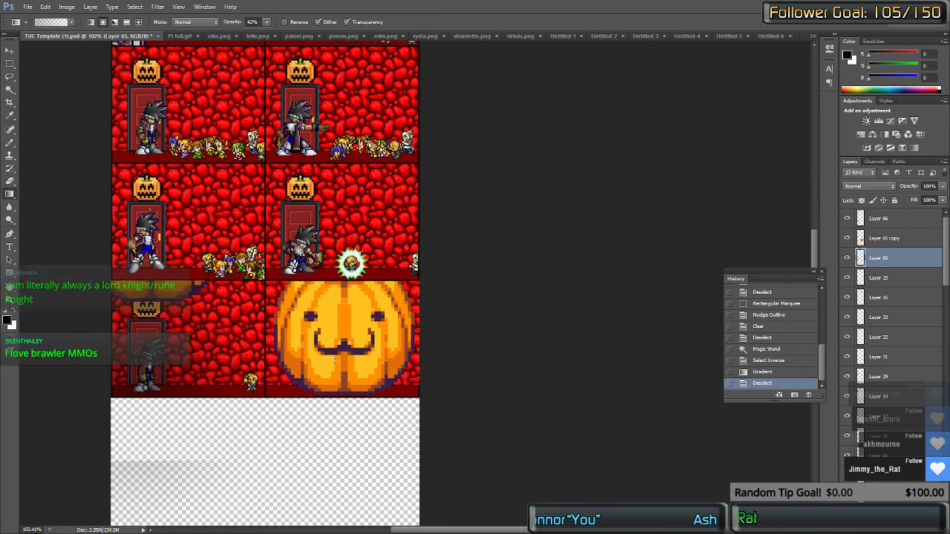
# Step: Erase the leftover shadow gradient on Layer 66 from the blank area beneath the comic panels and deselect
pyautogui.scroll(3, 335, 360)
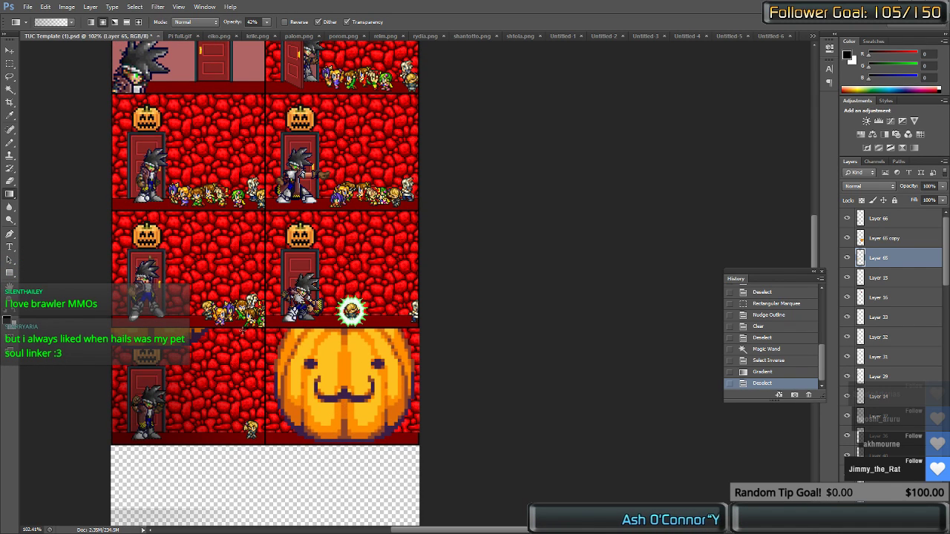
pyautogui.scroll(4, 229, 297)
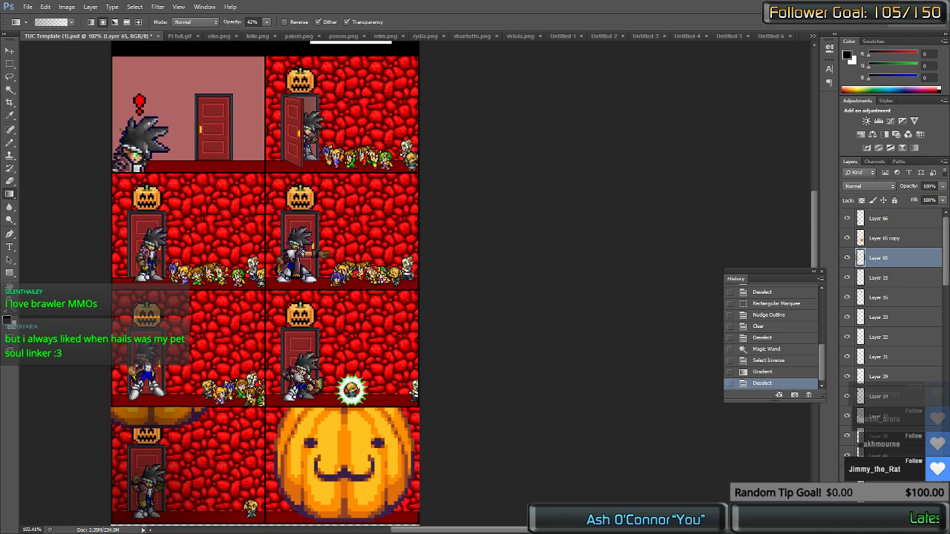
pyautogui.scroll(-2, 240, 300)
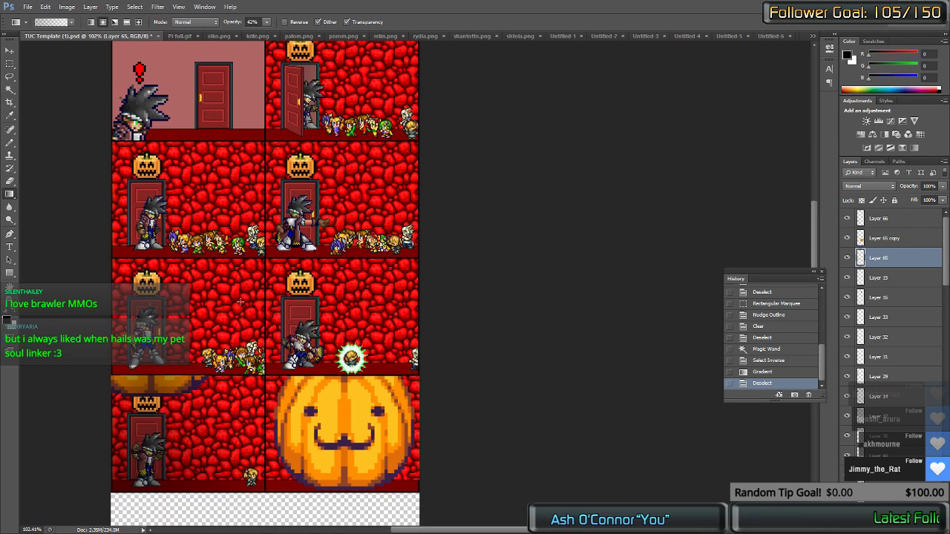
pyautogui.scroll(-1, 239, 301)
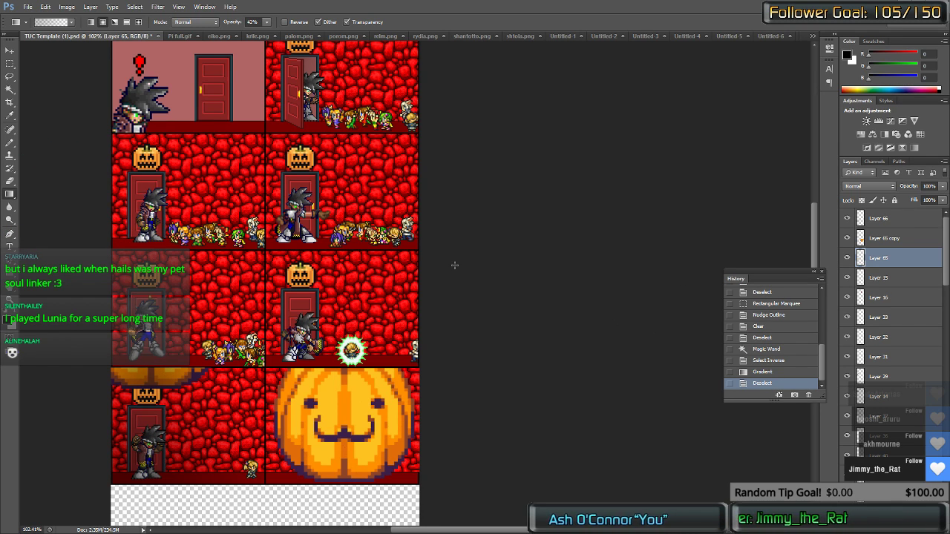
pyautogui.scroll(-5, 454, 265)
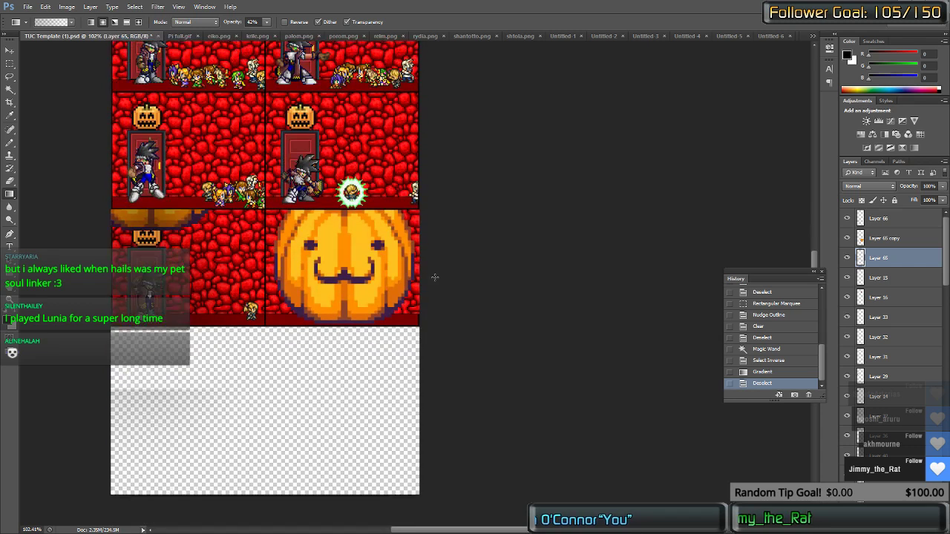
pyautogui.press('m')
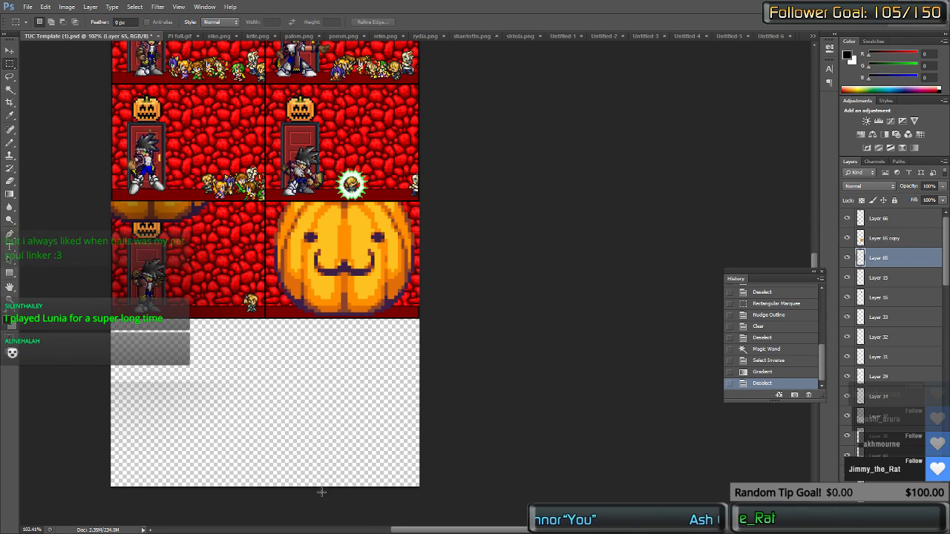
pyautogui.moveTo(295, 487); pyautogui.dragTo(15, 349)
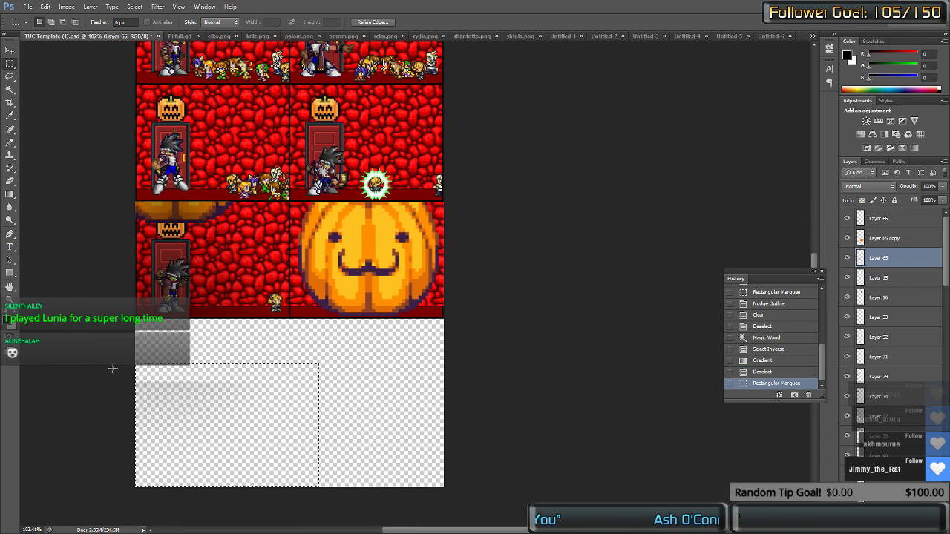
pyautogui.click(882, 218)
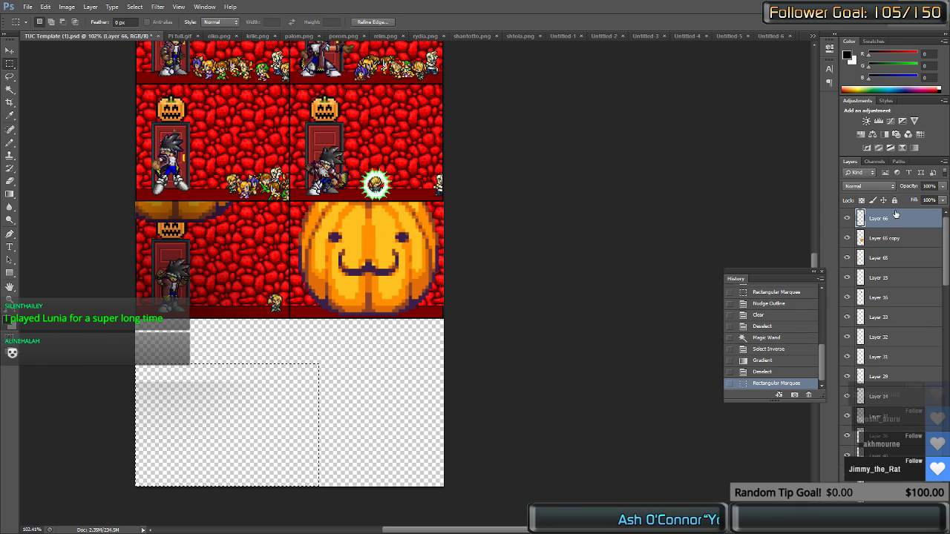
pyautogui.press('Delete')
pyautogui.hotkey('ctrl', 'd')
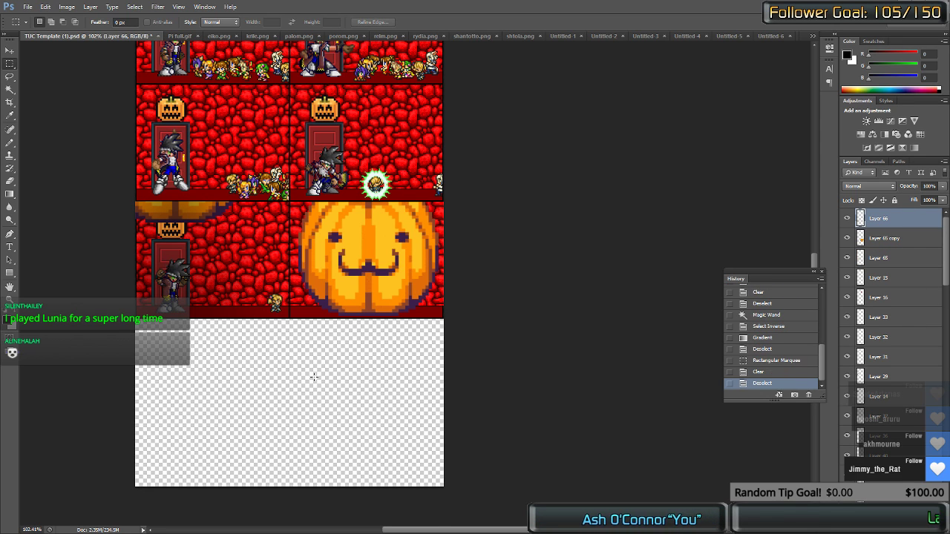
# Step: Add a two-line text caption reading "*KNOCK KNOCK*" above the door in the first comic panel
pyautogui.scroll(5, 314, 377)
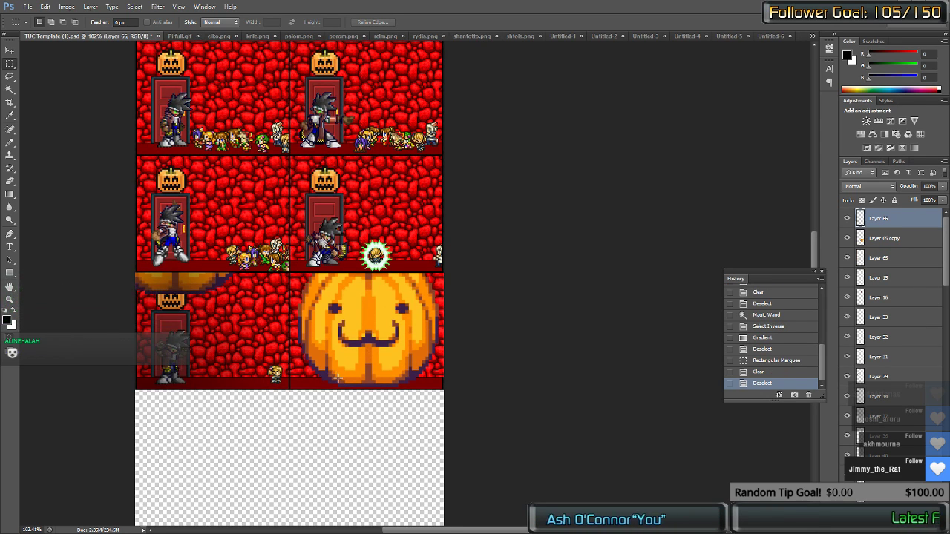
pyautogui.scroll(10, 337, 378)
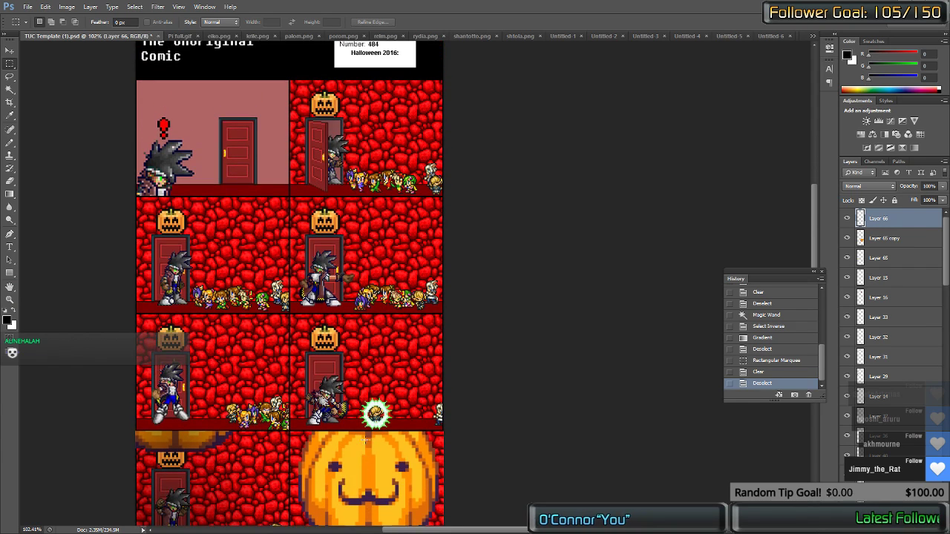
pyautogui.press('t')
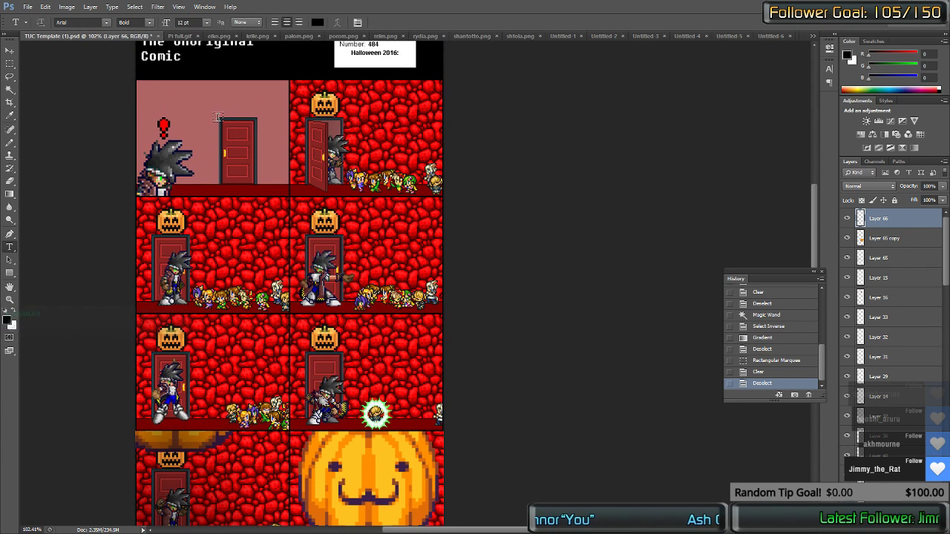
pyautogui.scroll(3, 207, 154)
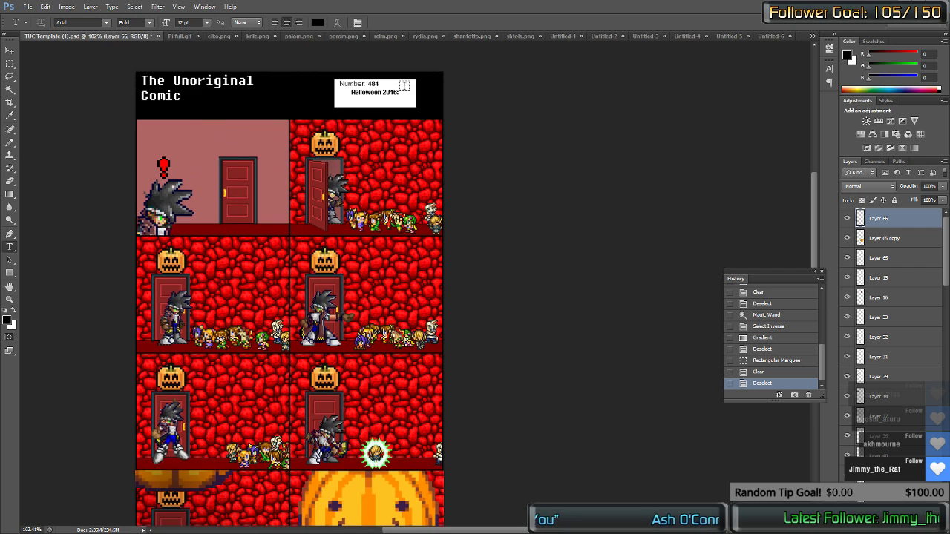
pyautogui.click(214, 148)
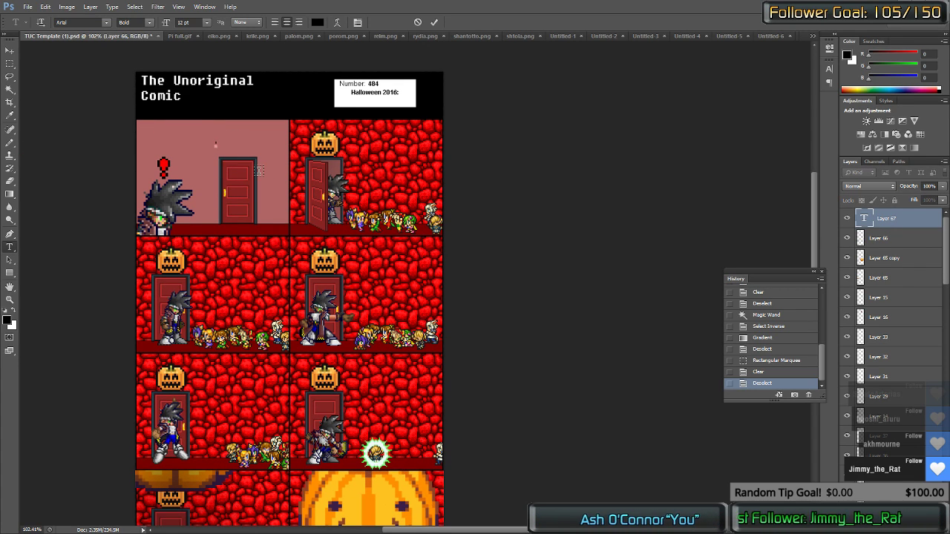
pyautogui.write('*KNOCK')
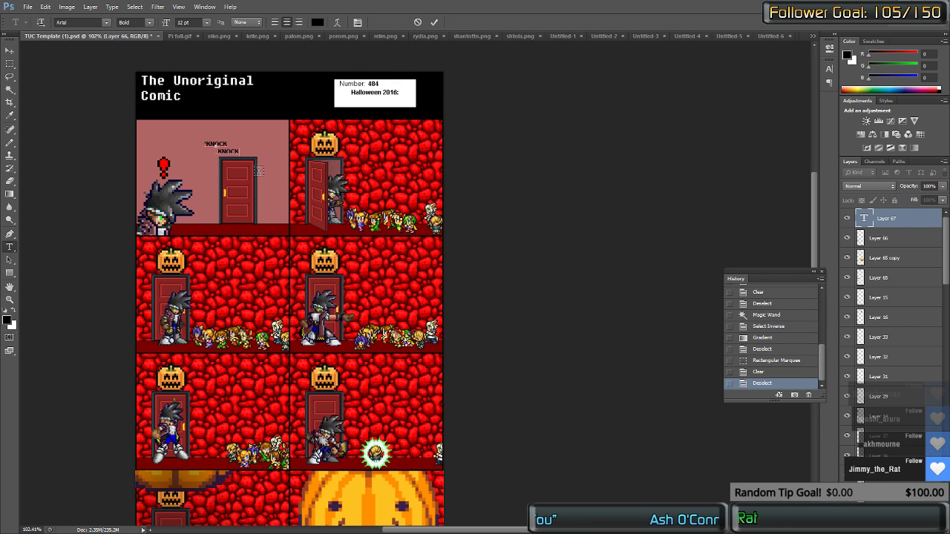
pyautogui.hotkey('ctrl', 'Return')
# Step: Nudge the knock caption left and down above the first panel's door
pyautogui.hotkey('ctrl', 'Left')
pyautogui.hotkey('ctrl', 'Left')
pyautogui.hotkey('ctrl', 'Left')
pyautogui.hotkey('ctrl', 'Left')
pyautogui.hotkey('ctrl', 'Left')
pyautogui.hotkey('ctrl', 'Left')
pyautogui.hotkey('ctrl', 'Left')
pyautogui.hotkey('ctrl', 'Down')
pyautogui.hotkey('ctrl', 'Down')
pyautogui.hotkey('ctrl', 'Down')
pyautogui.hotkey('ctrl', 'Down')
pyautogui.hotkey('ctrl', 'Down')
pyautogui.hotkey('ctrl', 'Down')
pyautogui.hotkey('ctrl', 'Down')
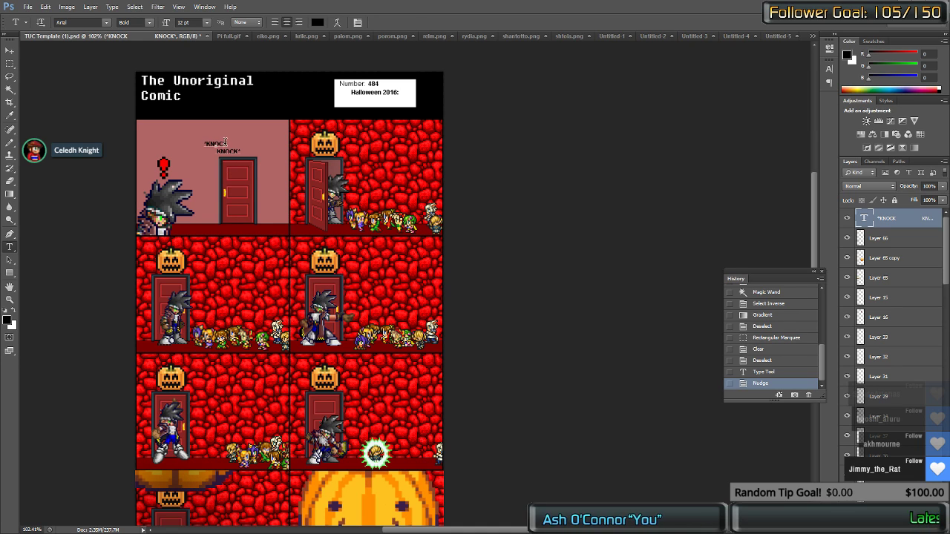
# Step: Remove extra spacing in the knock caption so its second line shifts left
pyautogui.click(216, 145)
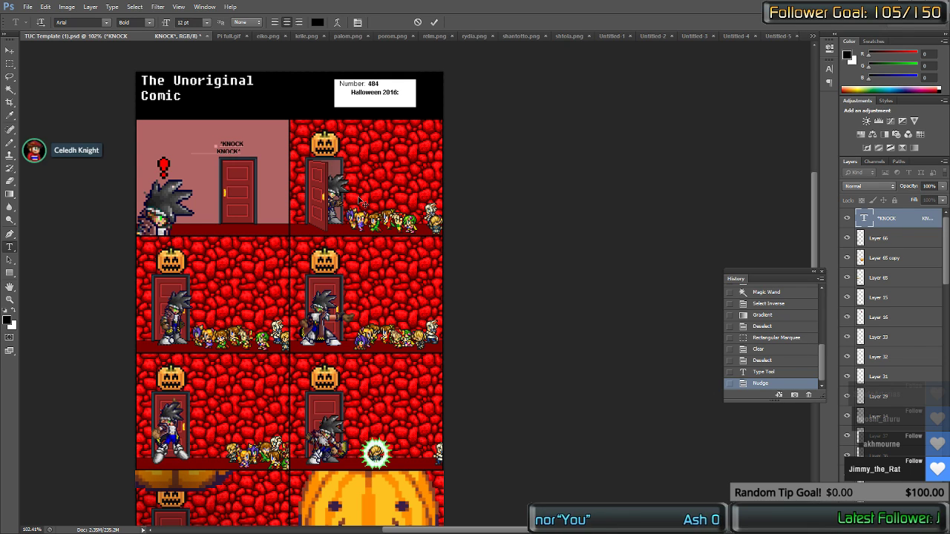
pyautogui.press('BackSpace')
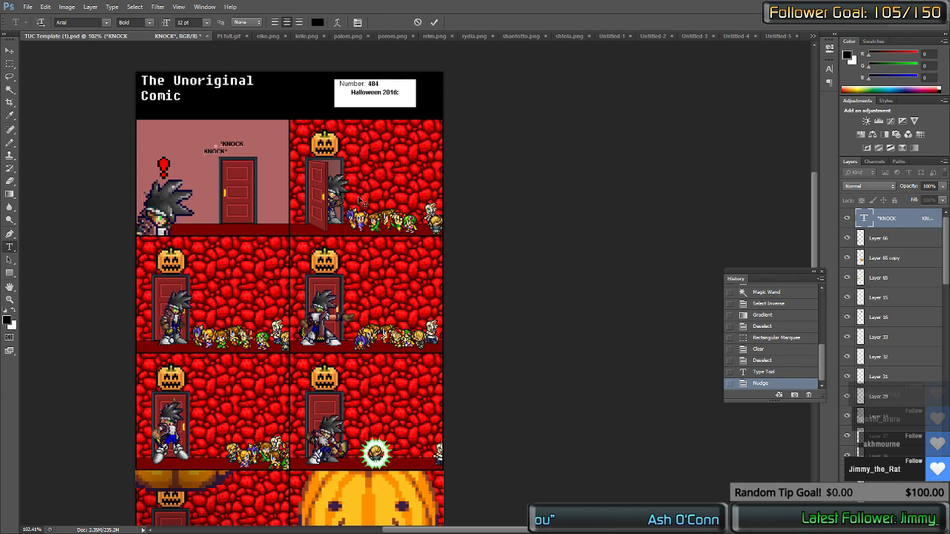
pyautogui.hotkey('ctrl', 'Return')
# Step: Nudge the knock caption left and down until it sits beside the upper left corner of the first panel's door
pyautogui.hotkey('ctrl', 'Left')
pyautogui.hotkey('ctrl', 'Left')
pyautogui.hotkey('ctrl', 'Left')
pyautogui.hotkey('ctrl', 'Left')
pyautogui.hotkey('ctrl', 'Left')
pyautogui.hotkey('ctrl', 'Left')
pyautogui.hotkey('ctrl', 'Left')
pyautogui.hotkey('ctrl', 'Left')
pyautogui.hotkey('ctrl', 'Left')
pyautogui.hotkey('ctrl', 'Left')
pyautogui.hotkey('ctrl', 'Left')
pyautogui.hotkey('ctrl', 'Left')
pyautogui.hotkey('ctrl', 'Left')
pyautogui.hotkey('ctrl', 'Left')
pyautogui.hotkey('ctrl', 'Down')
pyautogui.hotkey('ctrl', 'Down')
pyautogui.hotkey('ctrl', 'Down')
pyautogui.hotkey('ctrl', 'Down')
pyautogui.hotkey('ctrl', 'Down')
pyautogui.hotkey('ctrl', 'Down')
pyautogui.hotkey('ctrl', 'Down')
pyautogui.hotkey('ctrl', 'Down')
pyautogui.hotkey('ctrl', 'Down')
pyautogui.hotkey('ctrl', 'Down')
pyautogui.hotkey('ctrl', 'Down')
pyautogui.hotkey('ctrl', 'Down')
pyautogui.hotkey('ctrl', 'Down')
pyautogui.hotkey('ctrl', 'Up')
pyautogui.hotkey('ctrl', 'Up')
pyautogui.hotkey('ctrl', 'Up')
pyautogui.hotkey('ctrl', 'Up')
pyautogui.hotkey('ctrl', 'Up')
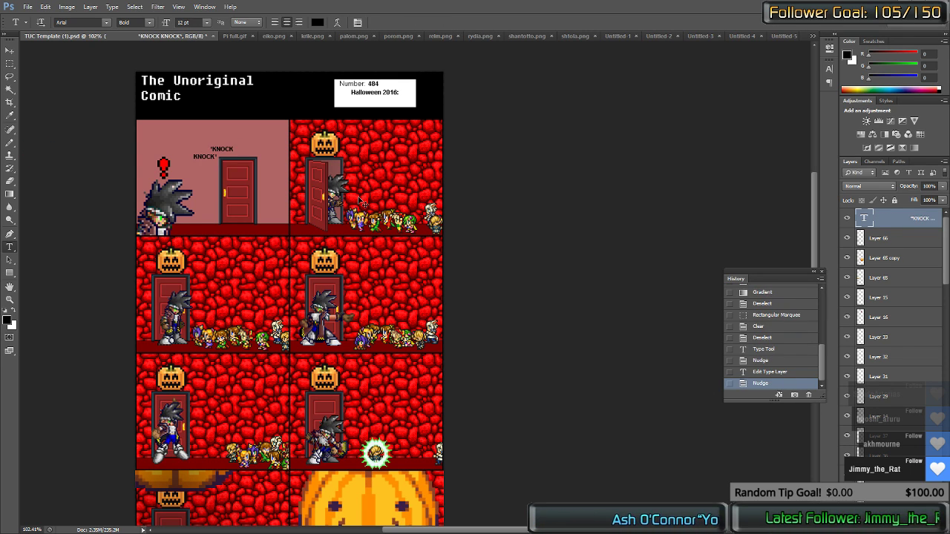
pyautogui.hotkey('ctrl', 'Right')
pyautogui.hotkey('ctrl', 'Right')
pyautogui.hotkey('ctrl', 'Right')
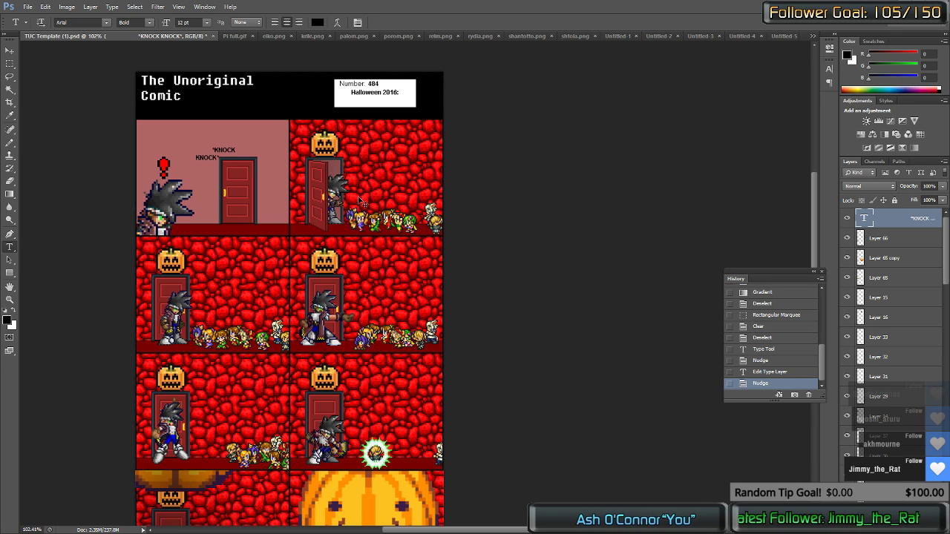
pyautogui.hotkey('ctrl', 'Up')
pyautogui.hotkey('ctrl', 'Up')
pyautogui.hotkey('ctrl', 'Right')
pyautogui.hotkey('ctrl', 'Right')
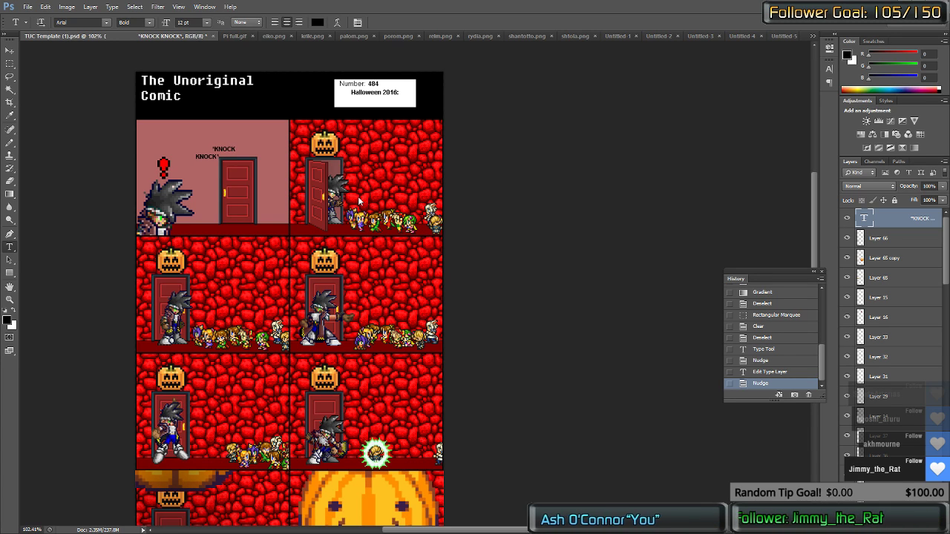
pyautogui.hotkey('ctrl', 'Down')
pyautogui.hotkey('ctrl', 'Down')
pyautogui.hotkey('ctrl', 'Down')
pyautogui.hotkey('ctrl', 'Left')
pyautogui.hotkey('ctrl', 'Left')
pyautogui.hotkey('ctrl', 'Left')
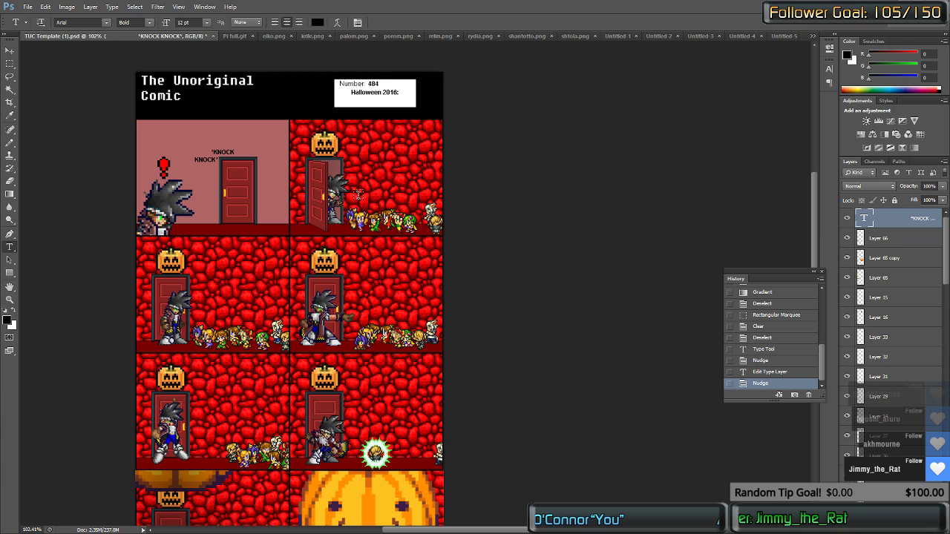
# Step: Add the missing asterisks so both caption lines read "*KNOCK*", and nudge the caption slightly left
pyautogui.click(228, 152)
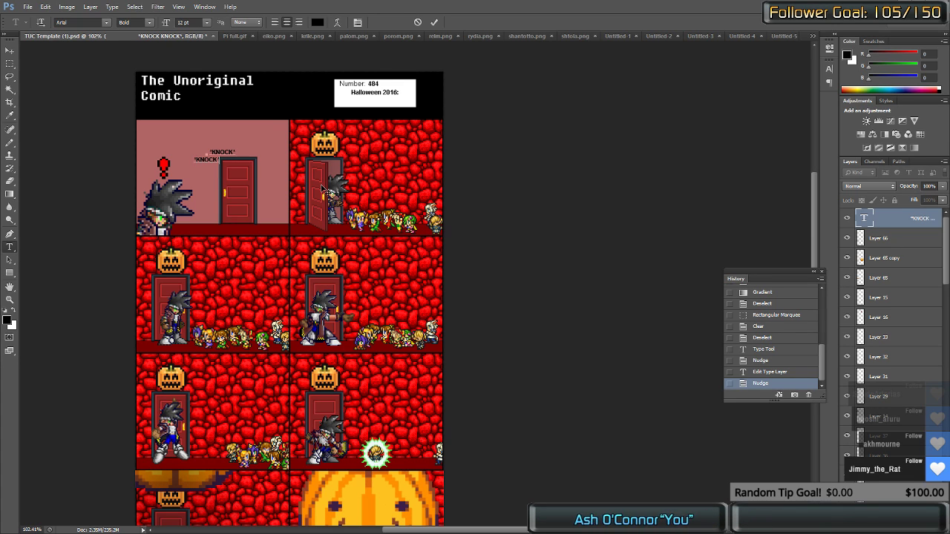
pyautogui.hotkey('ctrl', 'Return')
pyautogui.hotkey('ctrl', 'Left')
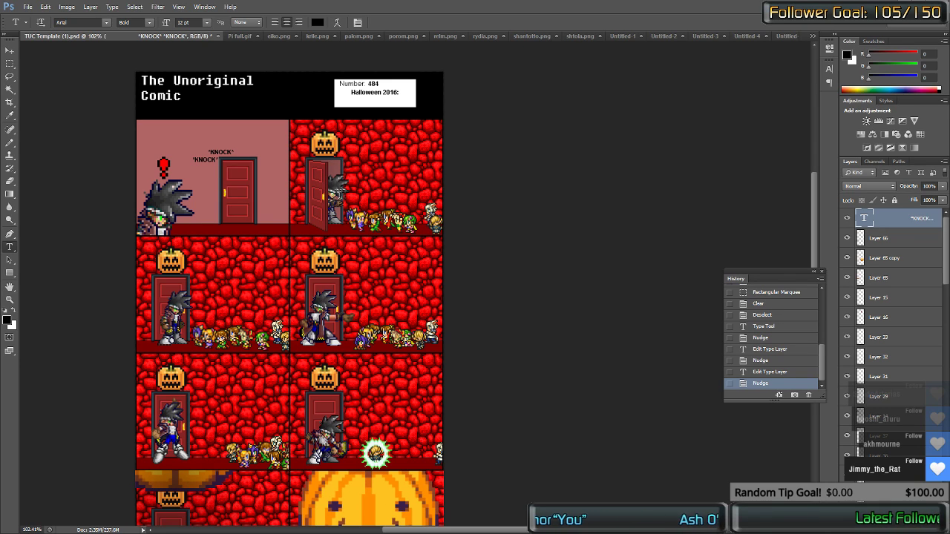
# Step: Add the caption "Trick or Treat!" in Arial Regular above the children in the second comic panel
pyautogui.click(357, 172)
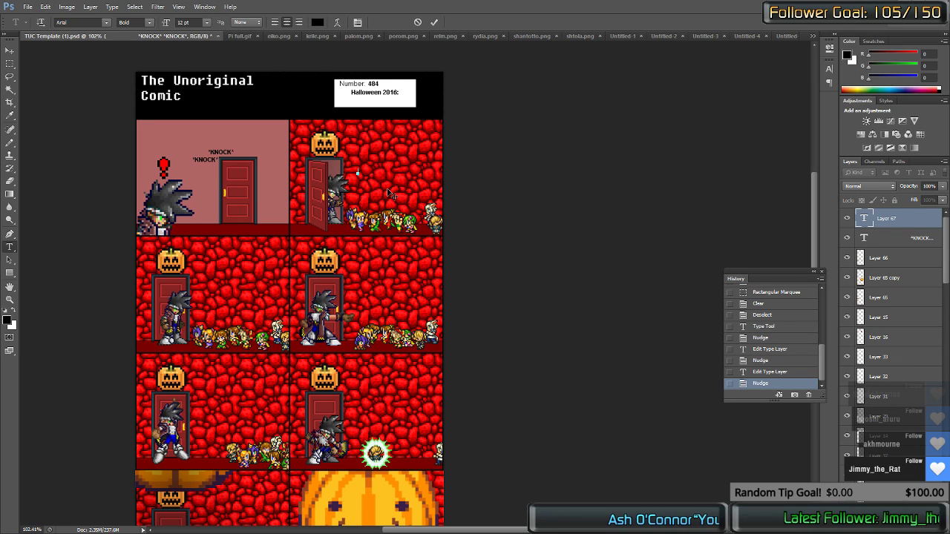
pyautogui.click(137, 22)
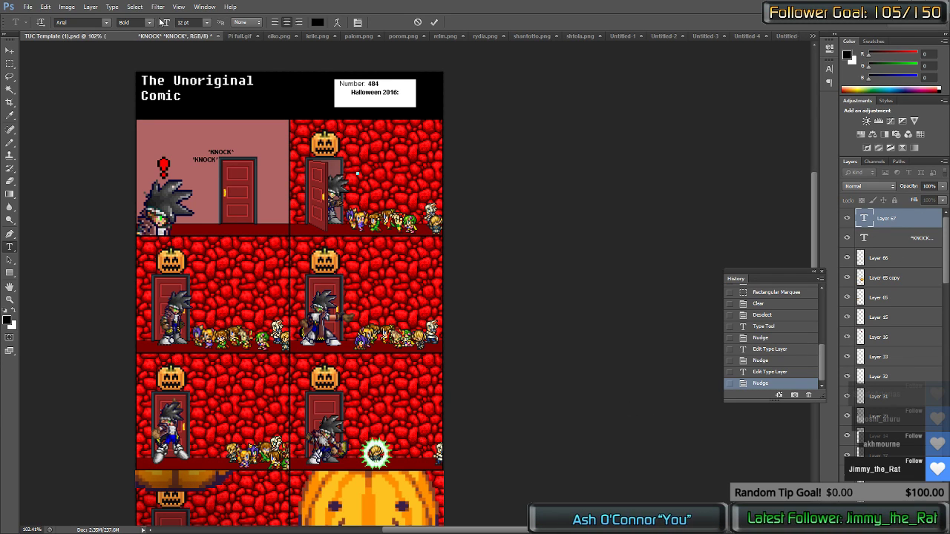
pyautogui.click(148, 23)
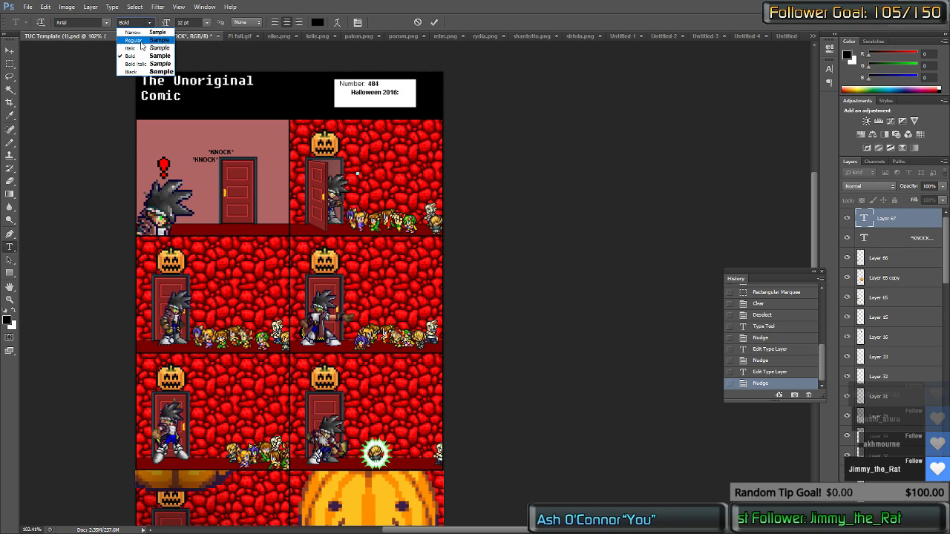
pyautogui.click(139, 41)
pyautogui.press('Up')
pyautogui.press('Up')
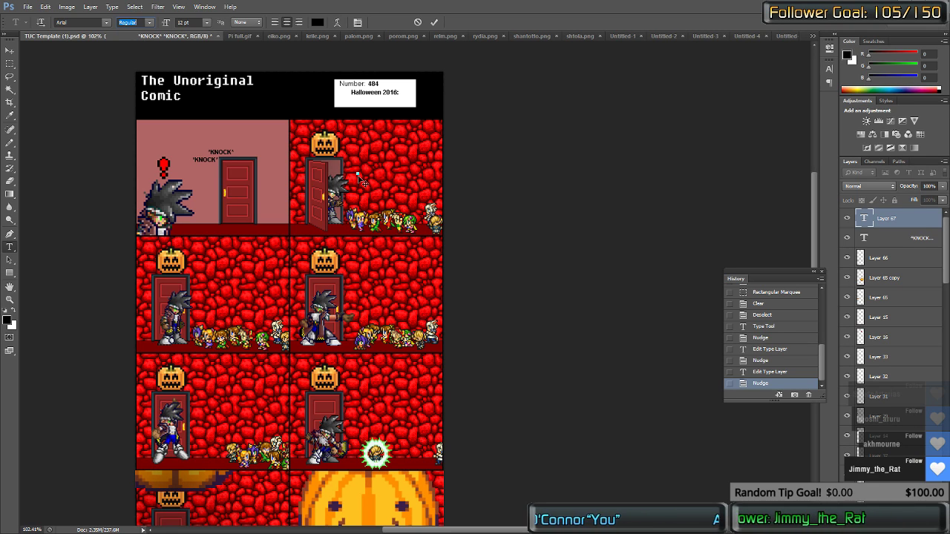
pyautogui.press('Return')
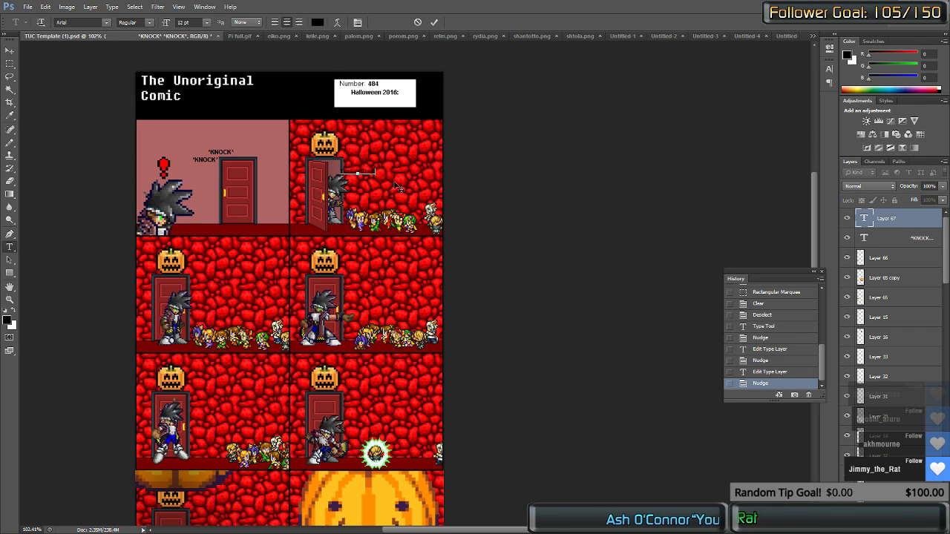
pyautogui.hotkey('ctrl', 'Return')
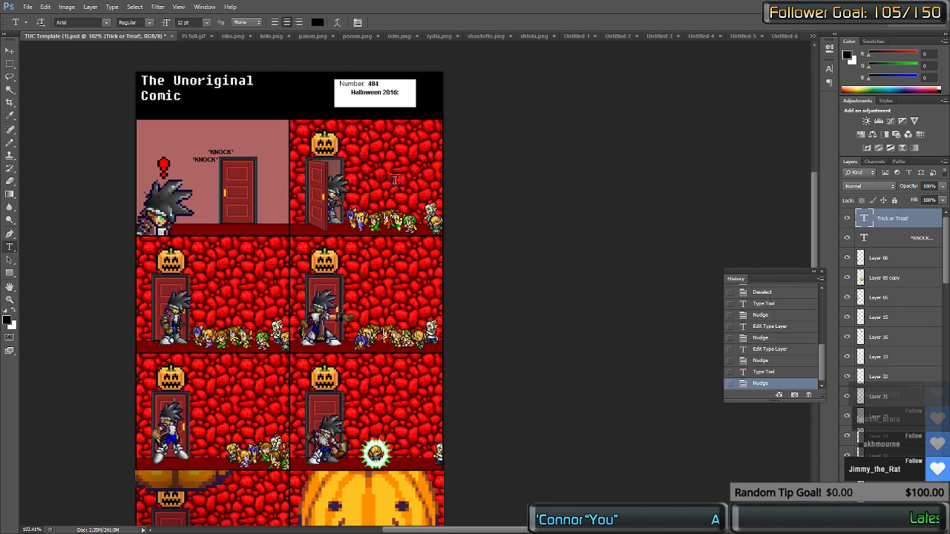
# Step: Enlarge the "Trick or Treat!" caption to 20 pt
pyautogui.tripleClick(395, 175)
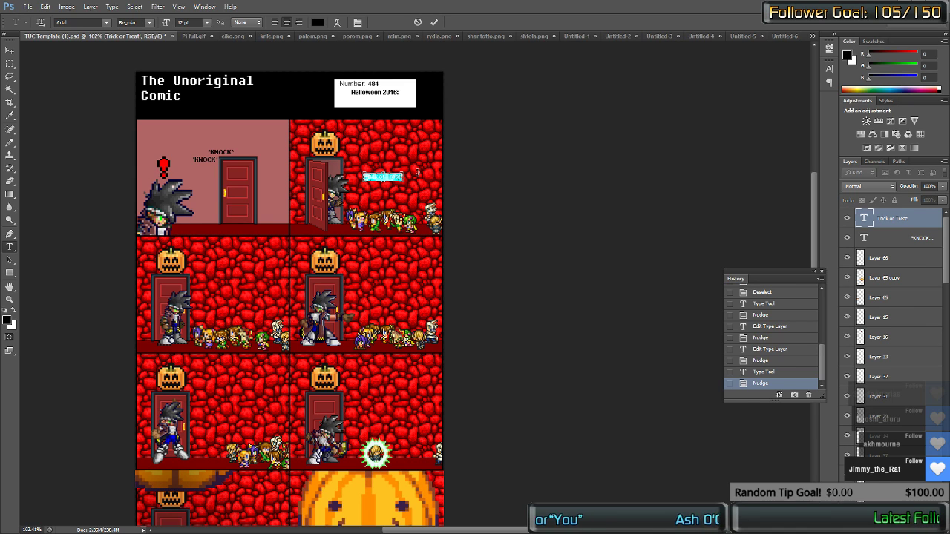
pyautogui.moveTo(192, 22); pyautogui.dragTo(176, 22)
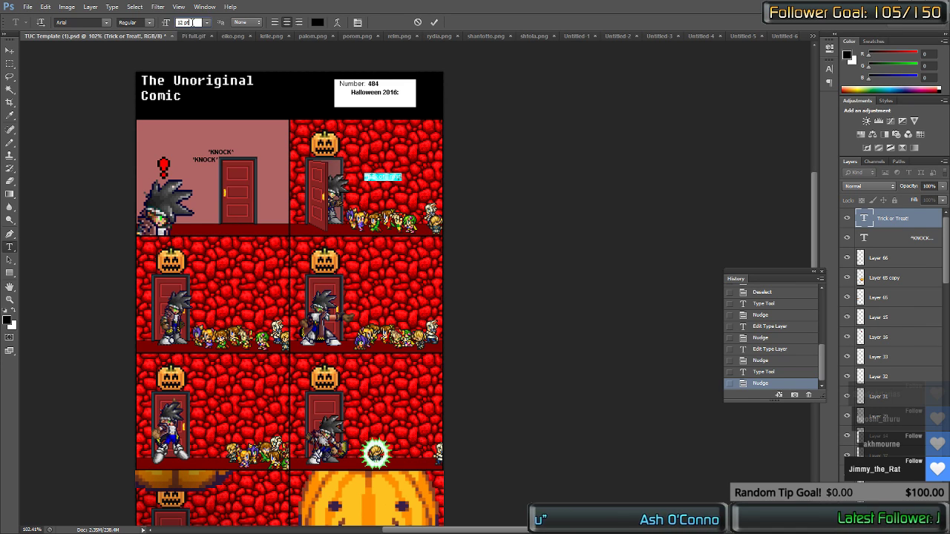
pyautogui.scroll(8, 177, 22)
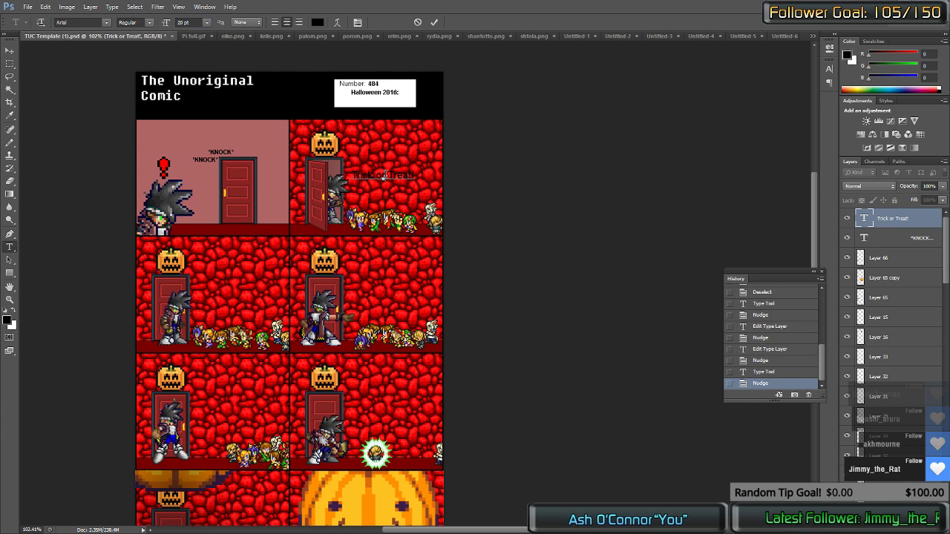
pyautogui.hotkey('ctrl', 'Return')
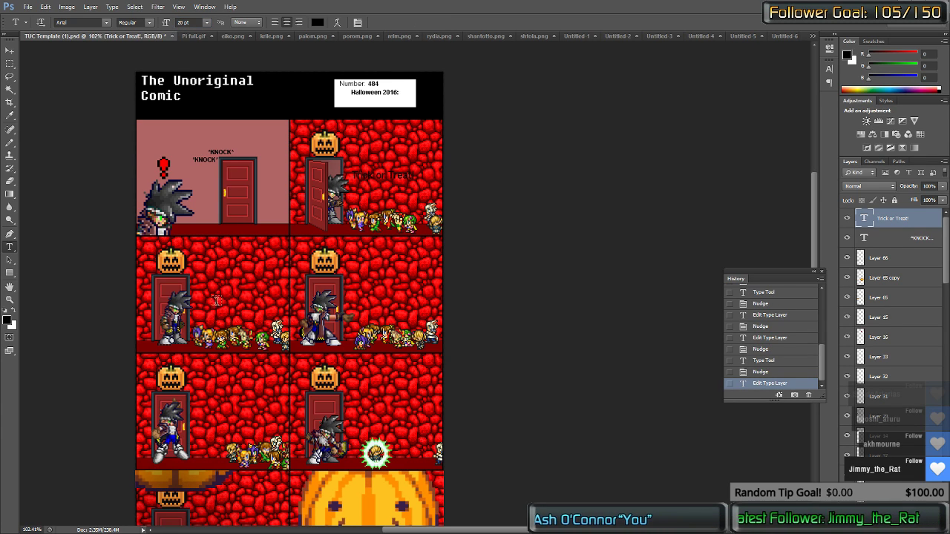
# Step: Add the caption "Trick." at 12 pt beside the pumpkin in the third comic panel and nudge it down
pyautogui.click(198, 261)
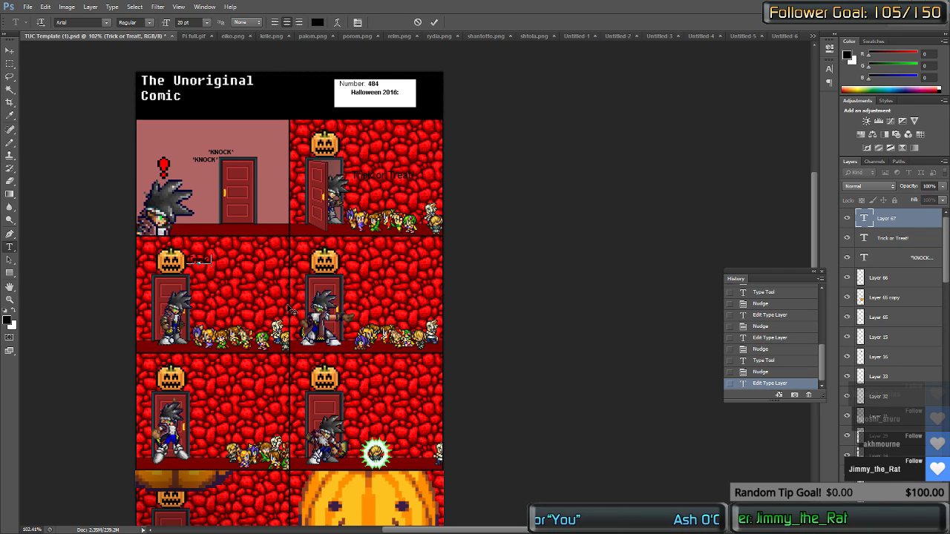
pyautogui.hotkey('ctrl', 'a')
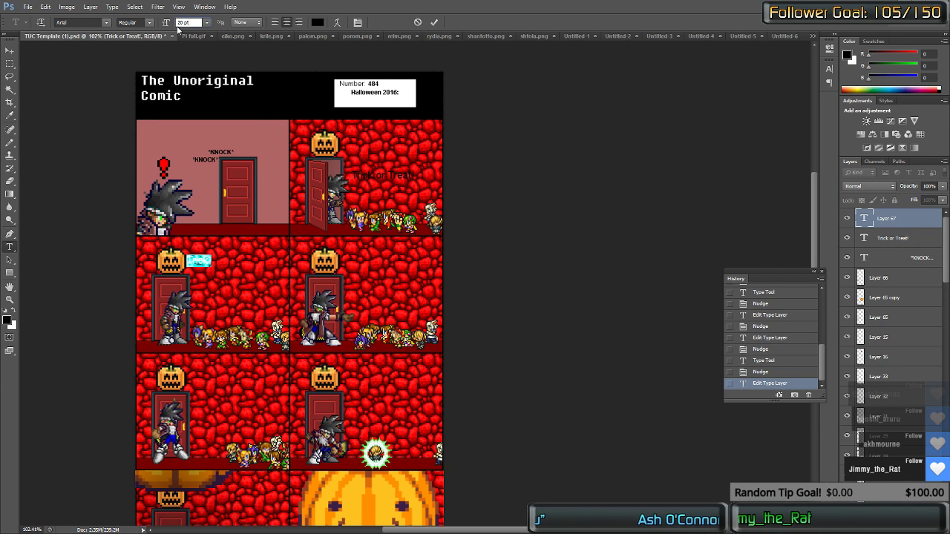
pyautogui.write('12')
pyautogui.press('Return')
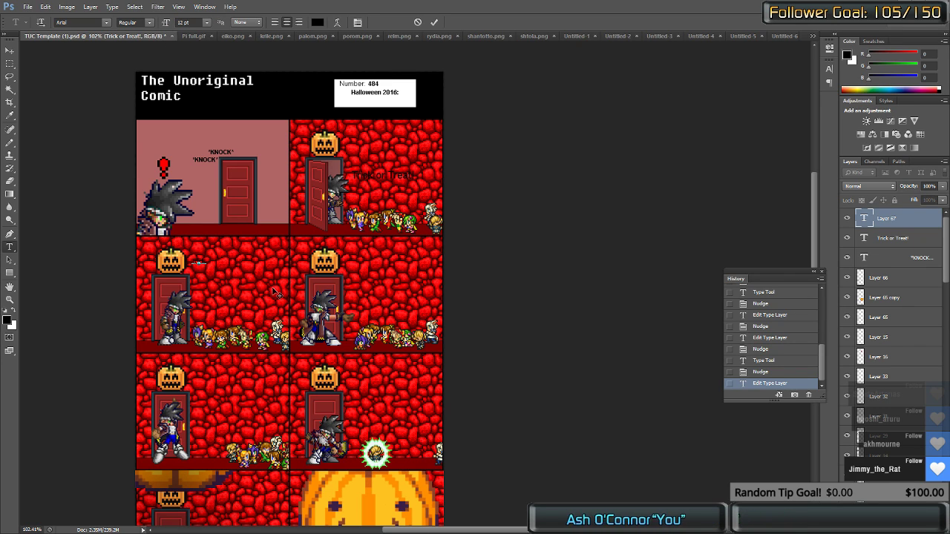
pyautogui.hotkey('ctrl', 'Return')
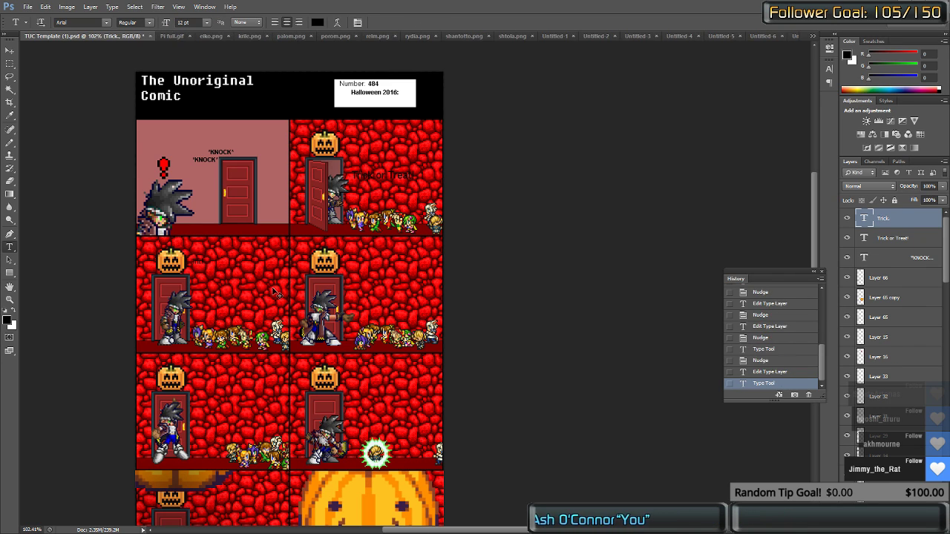
pyautogui.hotkey('ctrl', 'shift', 'Down')
pyautogui.hotkey('ctrl', 'shift', 'Down')
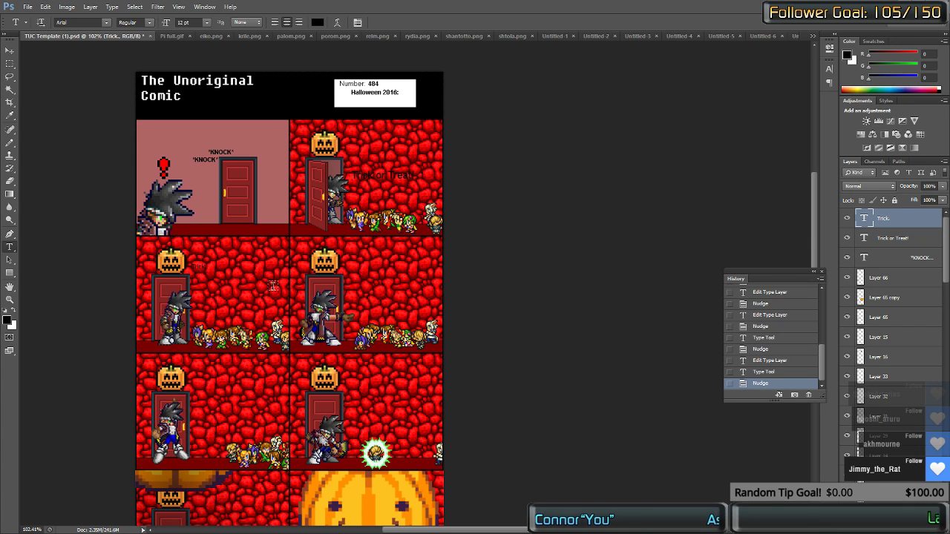
# Step: Merge the red rock wall layers from Layer 30 copy 4 downward into one layer and hide it
pyautogui.scroll(-2, 851, 386)
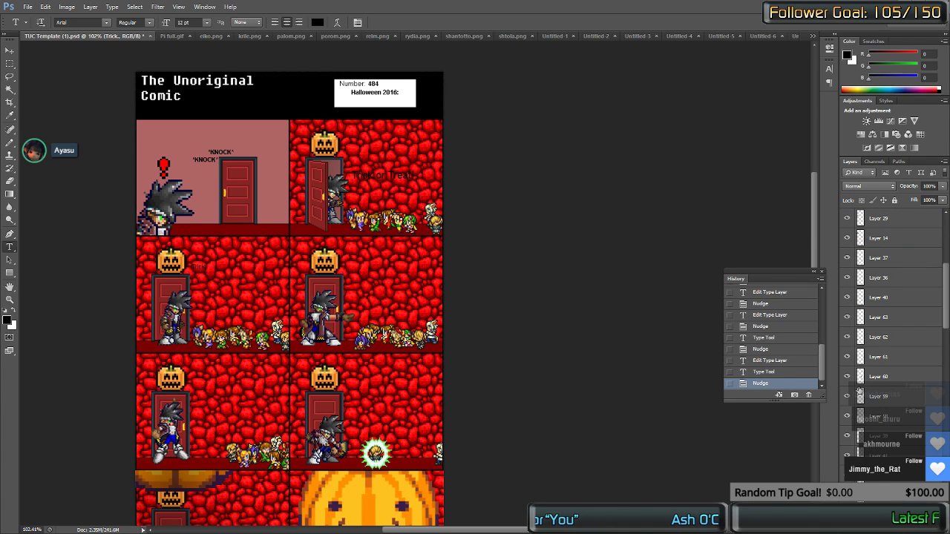
pyautogui.scroll(-6, 859, 392)
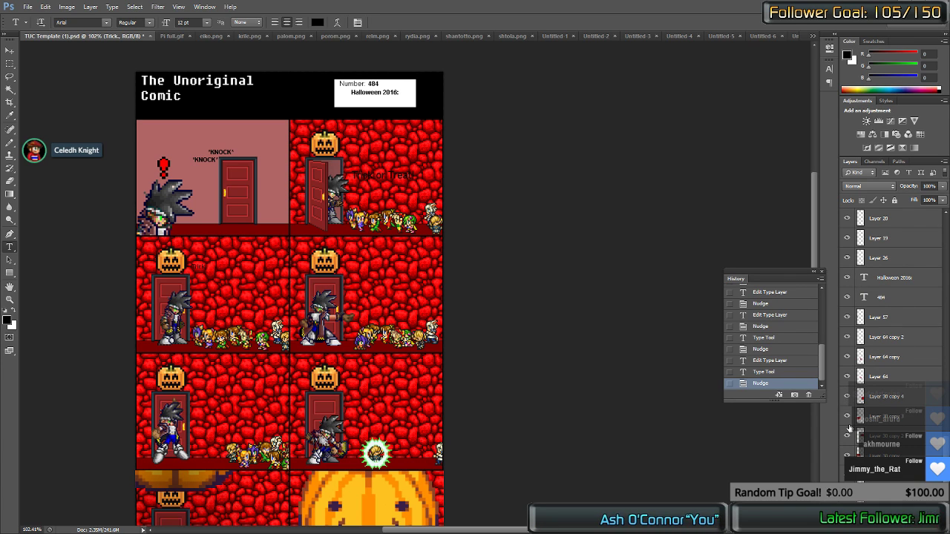
pyautogui.click(847, 419)
pyautogui.click(846, 419)
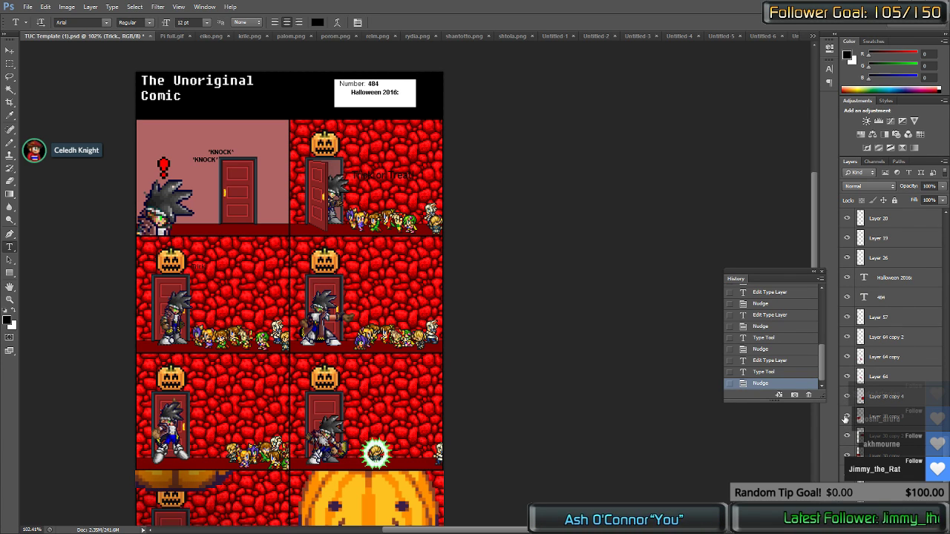
pyautogui.click(894, 396)
pyautogui.scroll(-2, 896, 397)
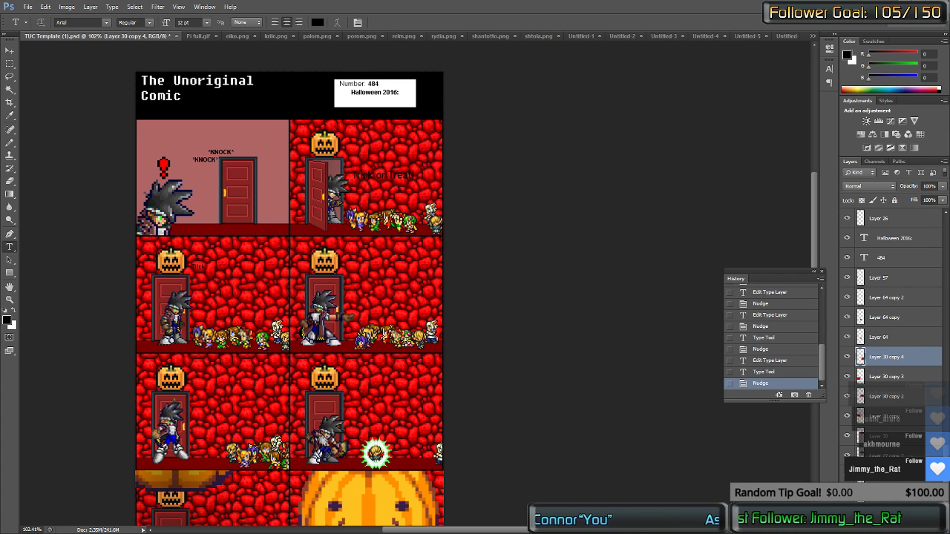
pyautogui.keyDown('shift'); pyautogui.click(896, 475); pyautogui.keyUp('shift')
pyautogui.hotkey('ctrl', 'e')
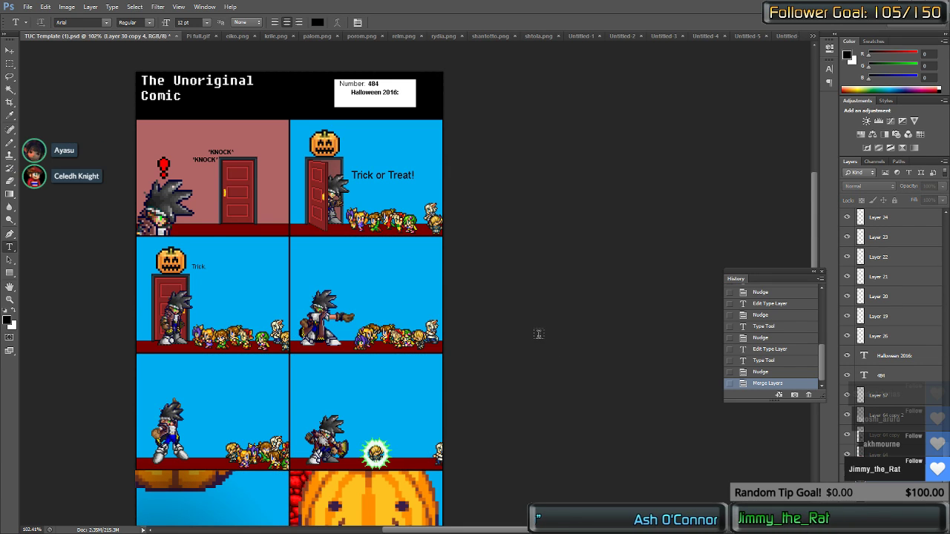
# Step: Add the caption "What? No?" below the "Trick." text in the third comic panel
pyautogui.scroll(-3, 536, 333)
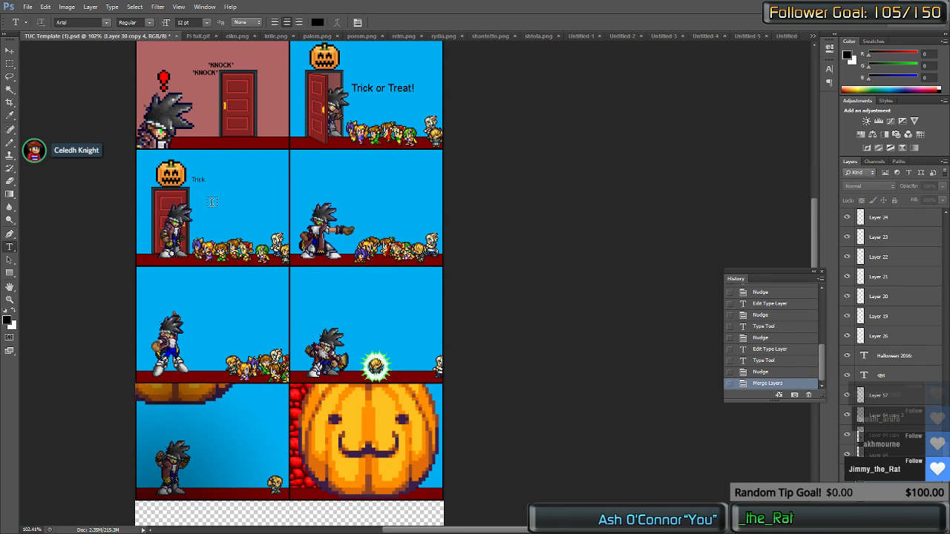
pyautogui.click(213, 201)
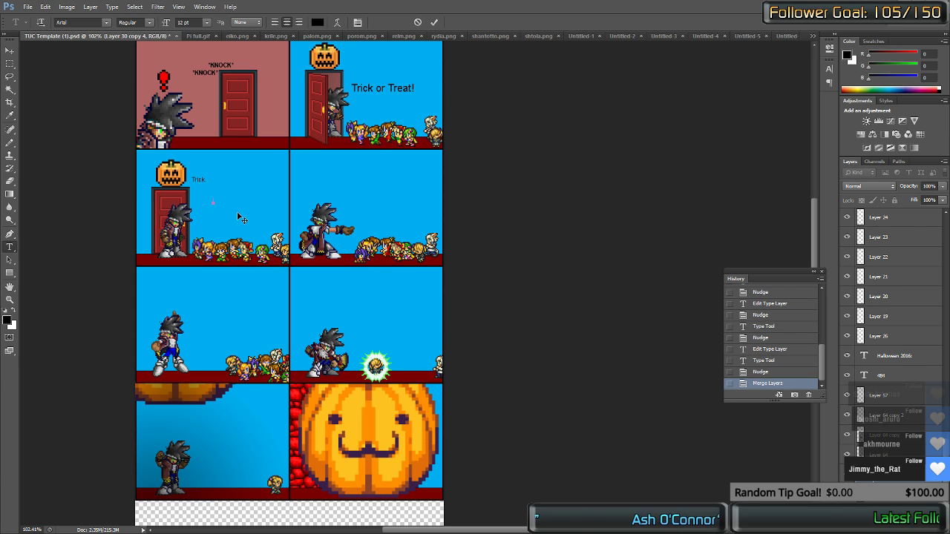
pyautogui.write('Wha')
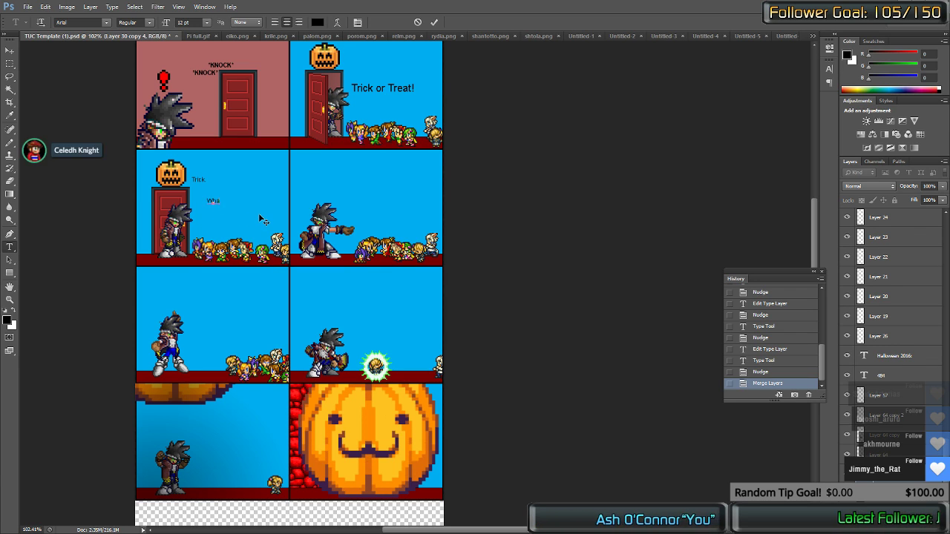
pyautogui.write('t? N')
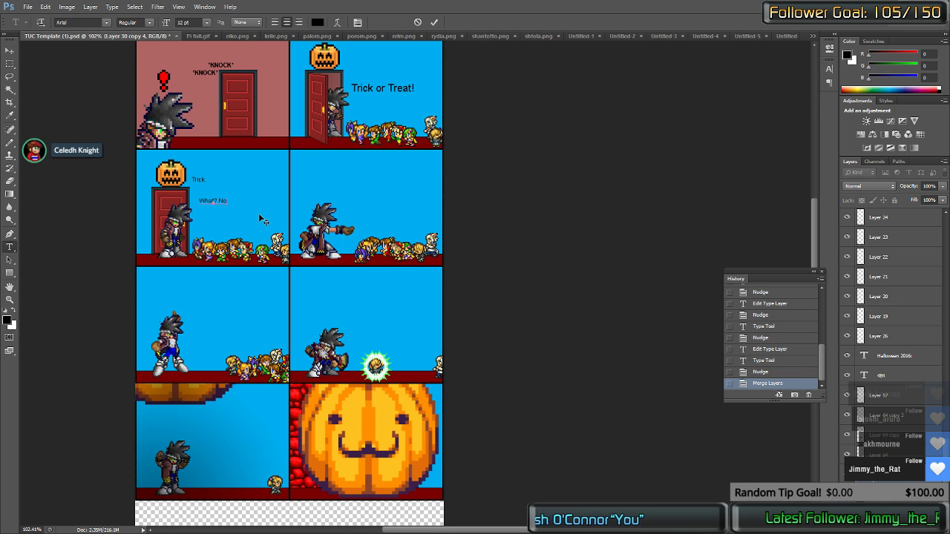
pyautogui.write('o')
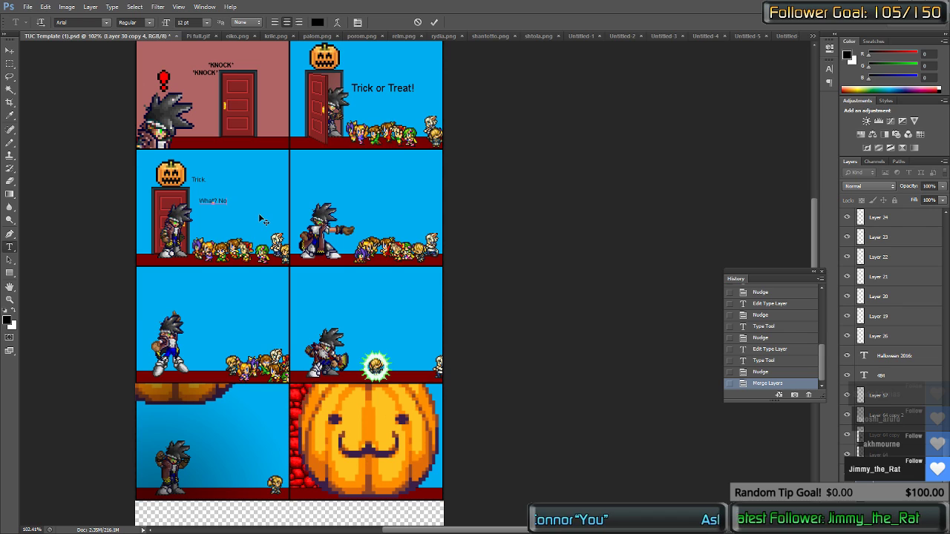
pyautogui.write('?')
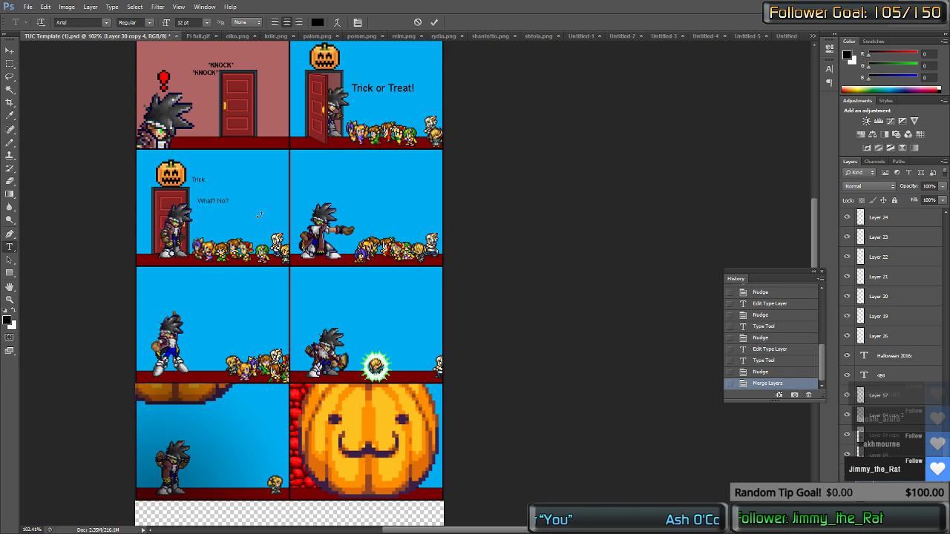
pyautogui.hotkey('ctrl', 'Return')
# Step: Nudge the "What? No?" caption up until it sits just beneath "Trick."
pyautogui.hotkey('ctrl', 'Up')
pyautogui.hotkey('ctrl', 'Up')
pyautogui.hotkey('ctrl', 'Up')
pyautogui.hotkey('ctrl', 'Up')
pyautogui.hotkey('ctrl', 'Up')
pyautogui.hotkey('ctrl', 'Up')
pyautogui.hotkey('ctrl', 'Up')
pyautogui.hotkey('ctrl', 'Up')
pyautogui.hotkey('ctrl', 'Up')
pyautogui.hotkey('ctrl', 'Up')
pyautogui.hotkey('ctrl', 'Up')
pyautogui.hotkey('ctrl', 'Up')
pyautogui.hotkey('ctrl', 'Up')
pyautogui.hotkey('ctrl', 'Up')
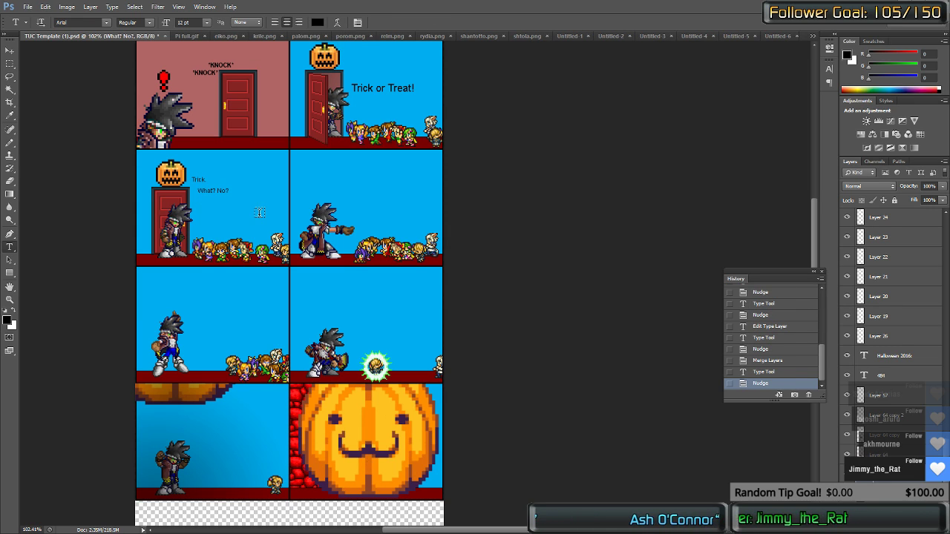
# Step: Add the caption "You said "Trick *OR* Treat." below "What? No?" in the third comic panel
pyautogui.click(214, 214)
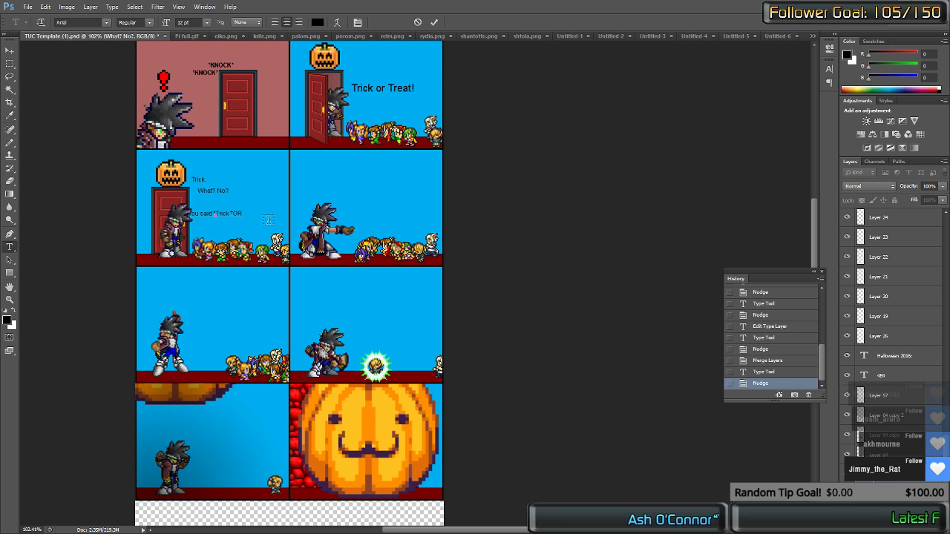
pyautogui.write('* Tr')
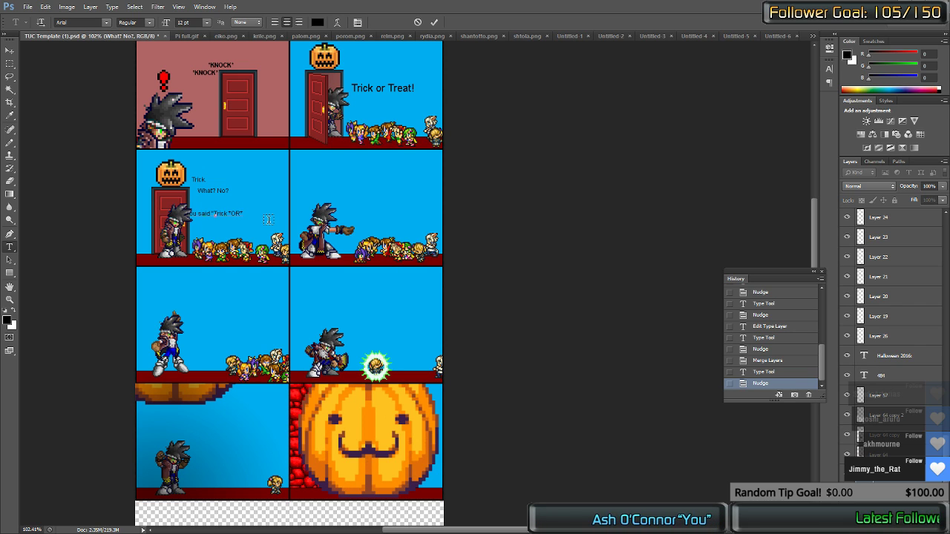
pyautogui.write('eat')
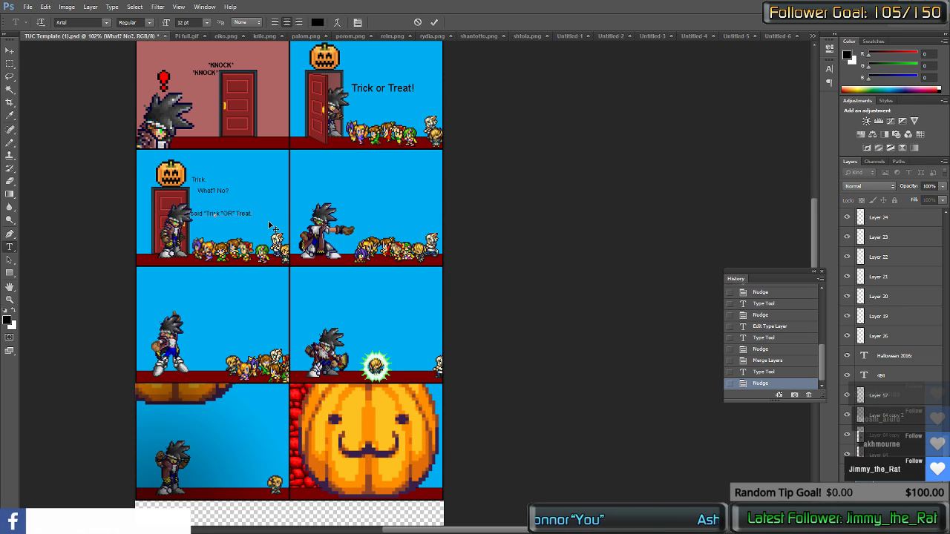
pyautogui.press('ctrl')
pyautogui.hotkey('ctrl', 'Return')
# Step: Nudge the "You said" caption right until it clears the character's hair in the third panel
pyautogui.hotkey('ctrl', 'shift', 'Up')
pyautogui.hotkey('ctrl', 'shift', 'Right')
pyautogui.hotkey('ctrl', 'shift', 'Right')
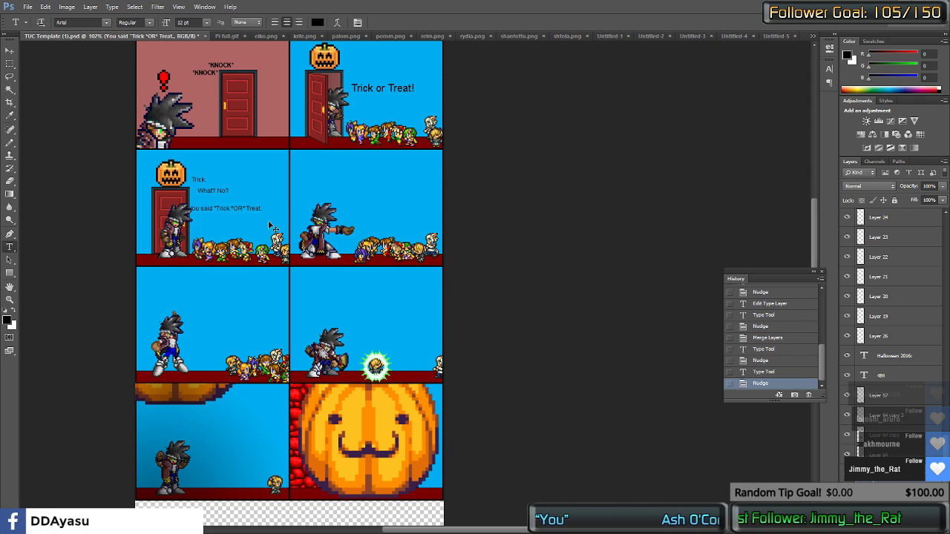
pyautogui.hotkey('ctrl', 'Up')
pyautogui.hotkey('ctrl', 'Up')
pyautogui.hotkey('ctrl', 'Up')
pyautogui.hotkey('ctrl', 'Up')
pyautogui.hotkey('ctrl', 'shift', 'Down')
pyautogui.hotkey('ctrl', 'shift', 'Down')
pyautogui.hotkey('ctrl', 'shift', 'Right')
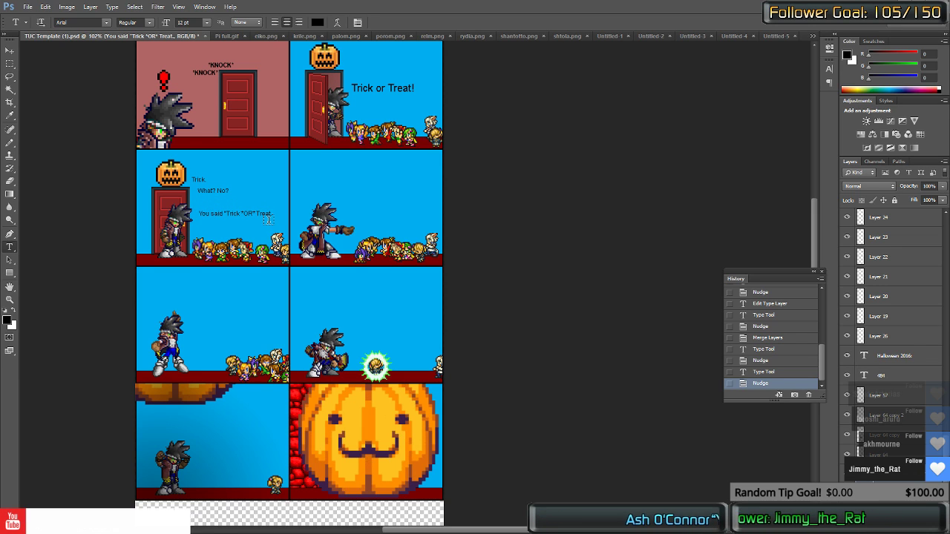
# Step: Add the caption "But..." at 7 pt above the children in the third panel and nudge it right
pyautogui.click(245, 218)
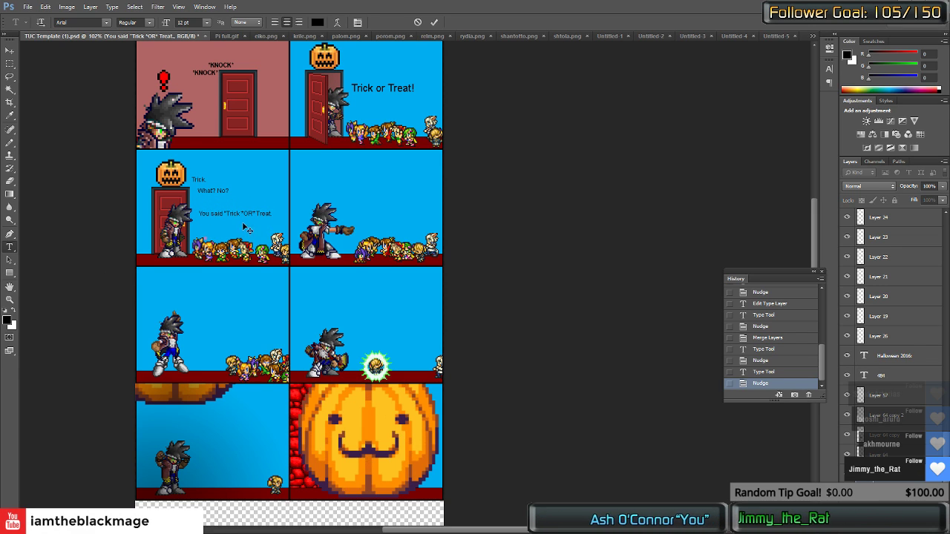
pyautogui.click(192, 21)
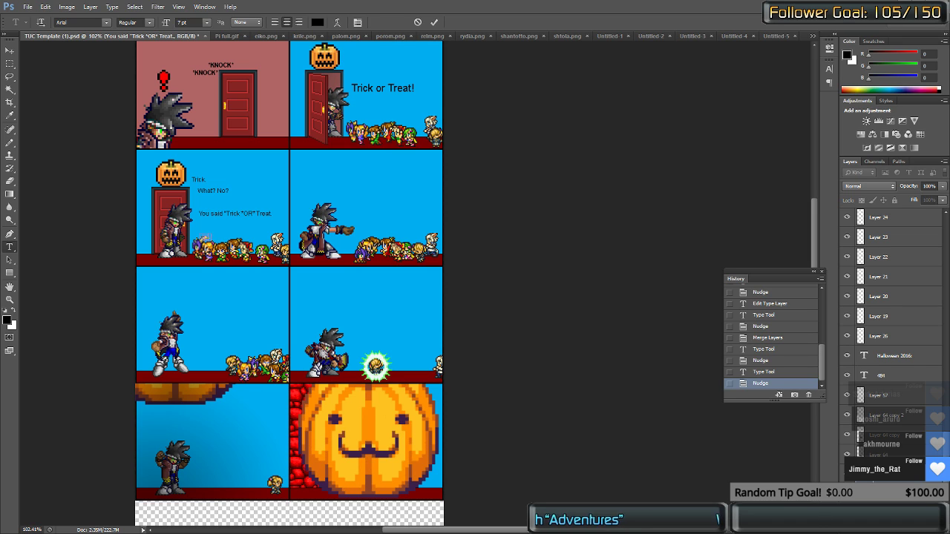
pyautogui.hotkey('ctrl', 'Return')
pyautogui.hotkey('ctrl', 'shift', 'Right')
pyautogui.hotkey('ctrl', 'shift', 'Right')
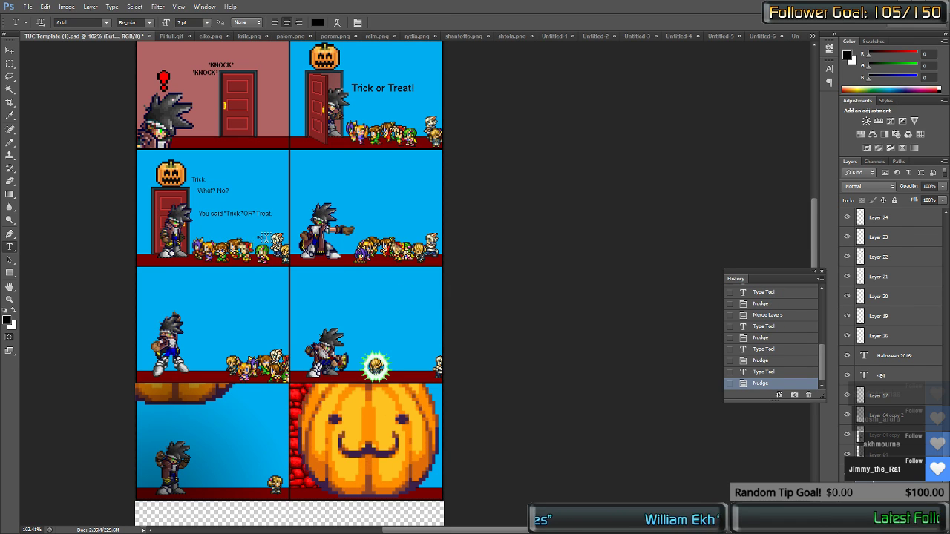
# Step: Set the text size of the "But..." caption to 10 pt
pyautogui.click(260, 238)
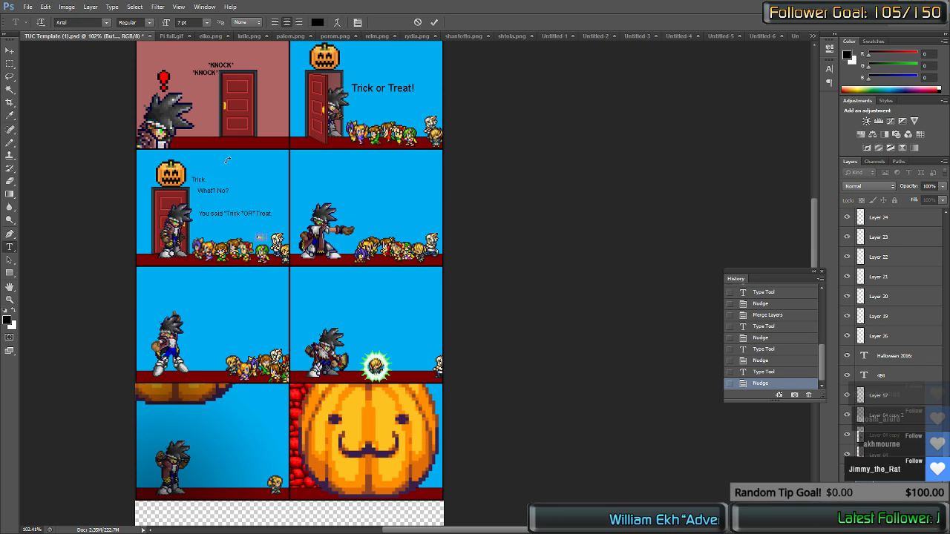
pyautogui.click(178, 20)
pyautogui.write('10')
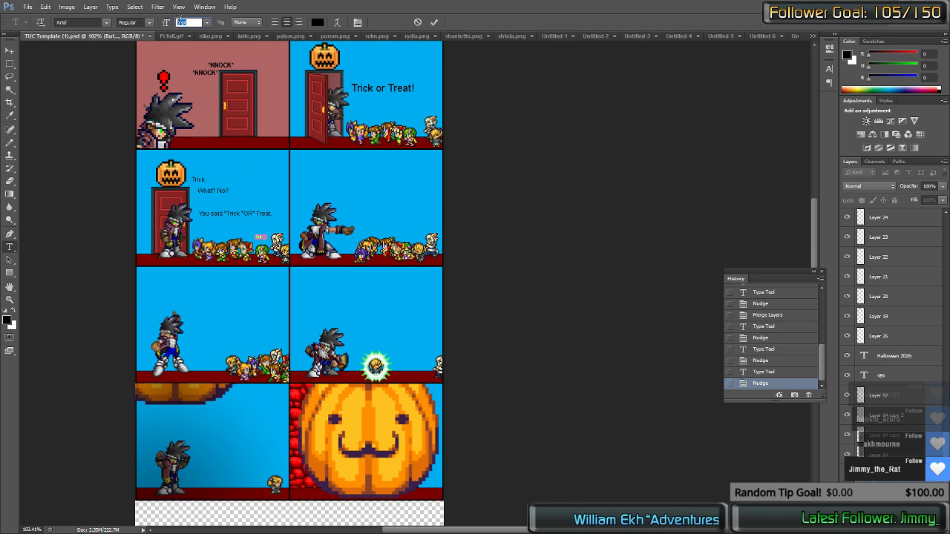
pyautogui.press('Return')
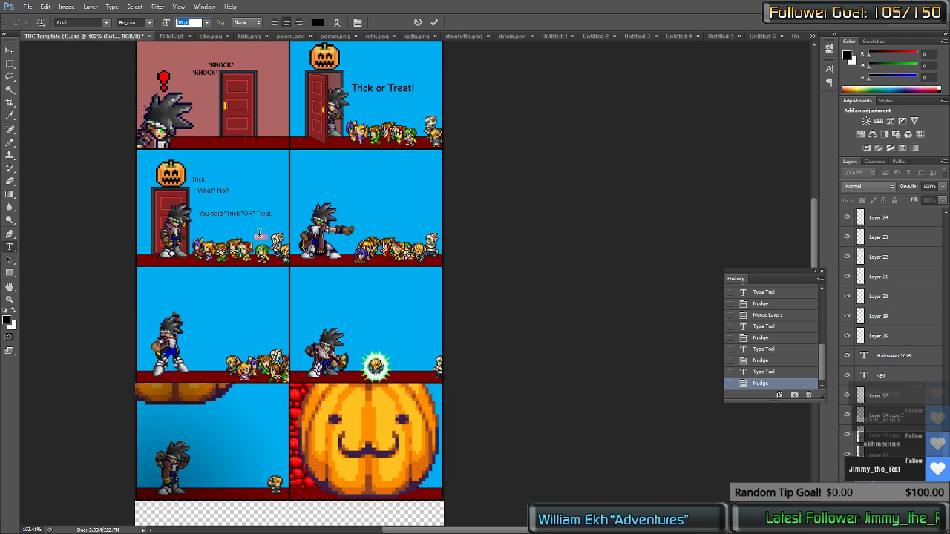
pyautogui.click(259, 237)
pyautogui.hotkey('ctrl', 'Return')
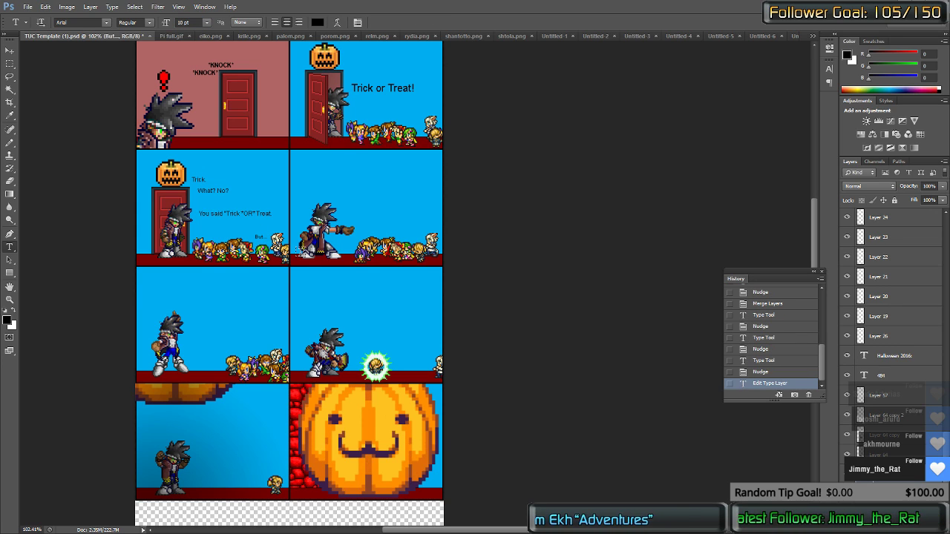
# Step: Add the caption "So I chose "Trick!"" at 12 pt in the upper part of the fourth comic panel
pyautogui.click(345, 175)
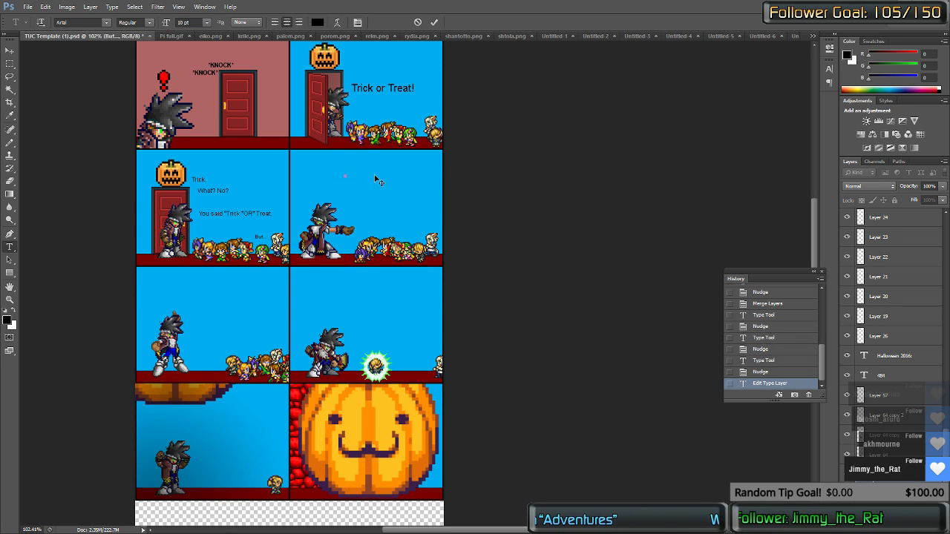
pyautogui.write('So I')
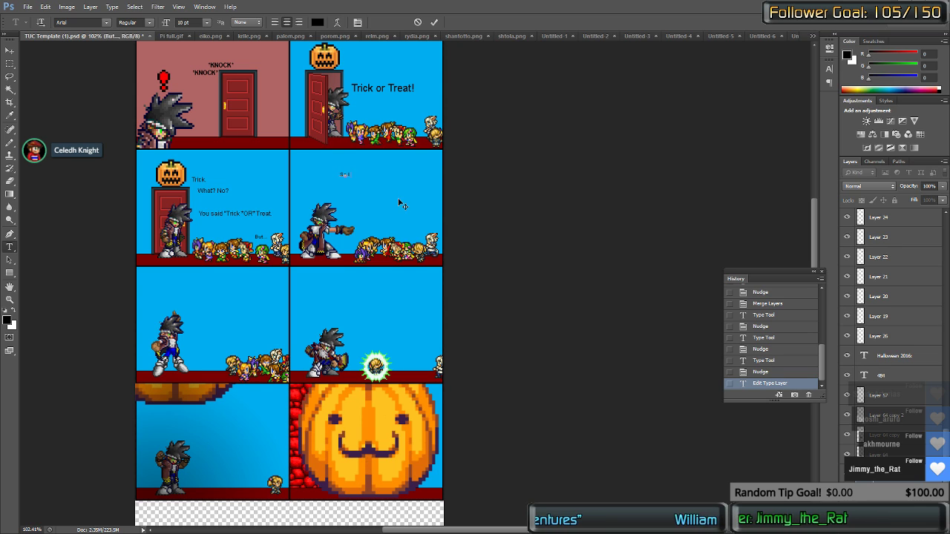
pyautogui.hotkey('ctrl', 'a')
pyautogui.click(192, 22)
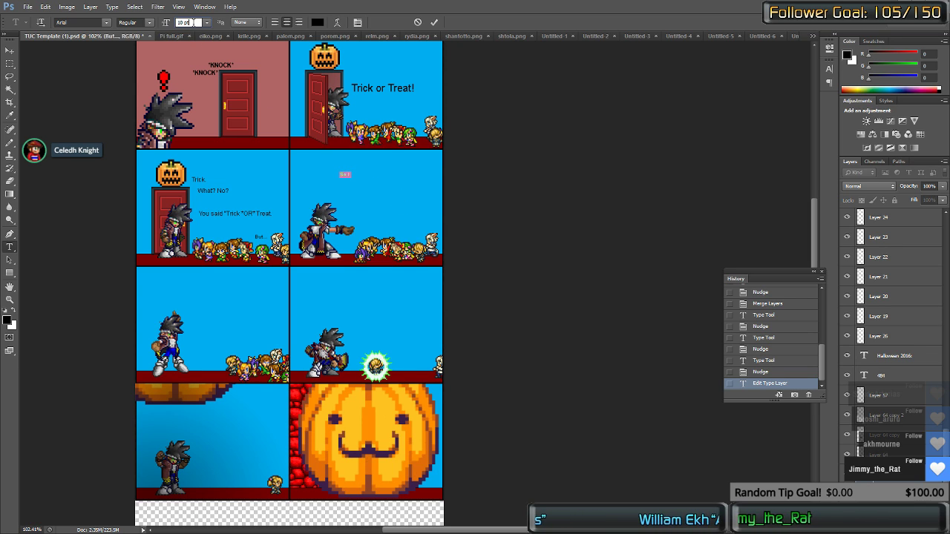
pyautogui.click(342, 180)
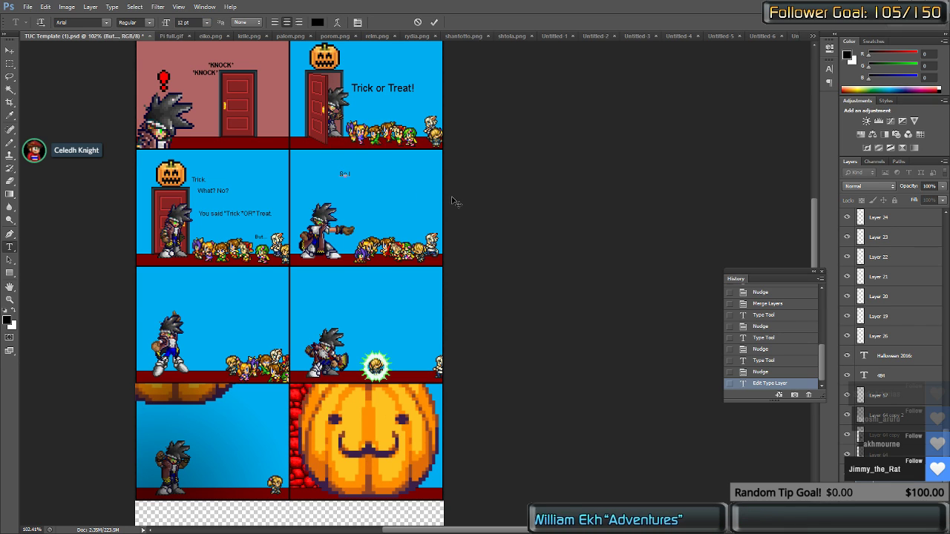
pyautogui.write('e "Tr')
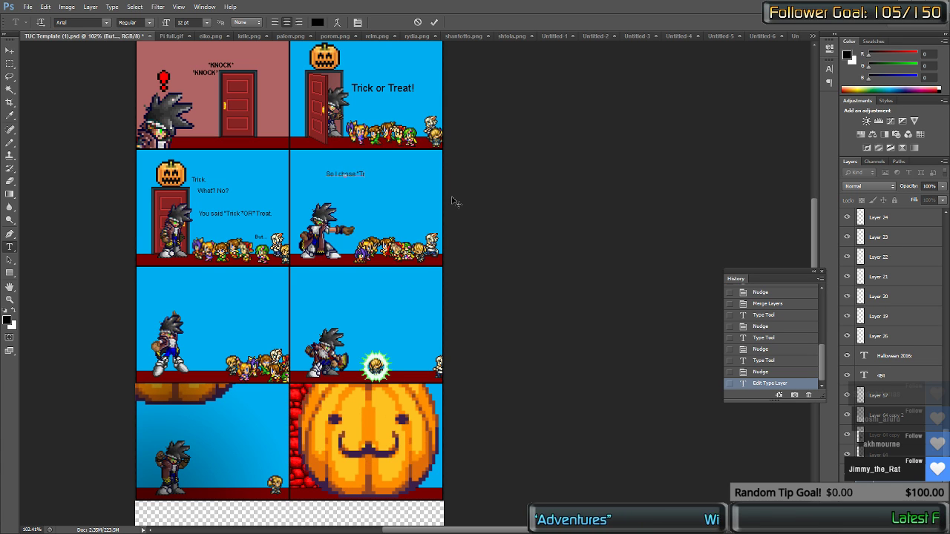
pyautogui.write('ick!"')
pyautogui.hotkey('ctrl', 'Return')
# Step: Nudge the "So I chose "Trick!"" caption right and slightly down within the fourth panel
pyautogui.hotkey('ctrl', 'Right')
pyautogui.hotkey('ctrl', 'Right')
pyautogui.hotkey('ctrl', 'Right')
pyautogui.hotkey('ctrl', 'Right')
pyautogui.hotkey('ctrl', 'Right')
pyautogui.hotkey('ctrl', 'Right')
pyautogui.hotkey('ctrl', 'Right')
pyautogui.hotkey('ctrl', 'Right')
pyautogui.hotkey('ctrl', 'Right')
pyautogui.hotkey('ctrl', 'Right')
pyautogui.hotkey('ctrl', 'Right')
pyautogui.hotkey('ctrl', 'Right')
pyautogui.hotkey('ctrl', 'Right')
pyautogui.hotkey('ctrl', 'Right')
pyautogui.hotkey('ctrl', 'Right')
pyautogui.hotkey('ctrl', 'Right')
pyautogui.hotkey('ctrl', 'Right')
pyautogui.hotkey('ctrl', 'Right')
pyautogui.hotkey('ctrl', 'Right')
pyautogui.hotkey('ctrl', 'Right')
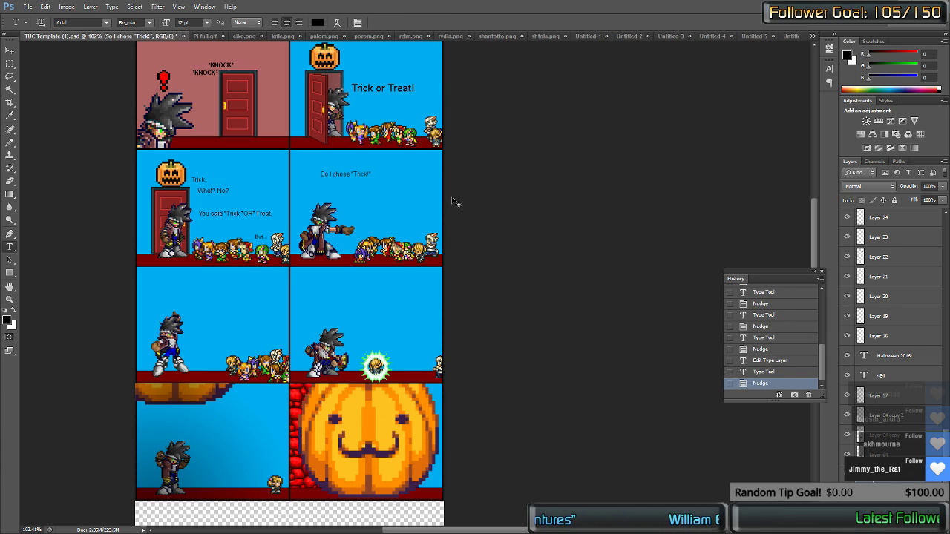
pyautogui.hotkey('ctrl', 'Down')
pyautogui.hotkey('ctrl', 'Down')
pyautogui.hotkey('ctrl', 'Down')
pyautogui.hotkey('ctrl', 'Down')
pyautogui.hotkey('ctrl', 'Down')
pyautogui.hotkey('ctrl', 'Down')
pyautogui.hotkey('ctrl', 'Down')
pyautogui.hotkey('ctrl', 'shift', 'Right')
pyautogui.hotkey('ctrl', 'shift', 'Right')
pyautogui.hotkey('ctrl', 'shift', 'Right')
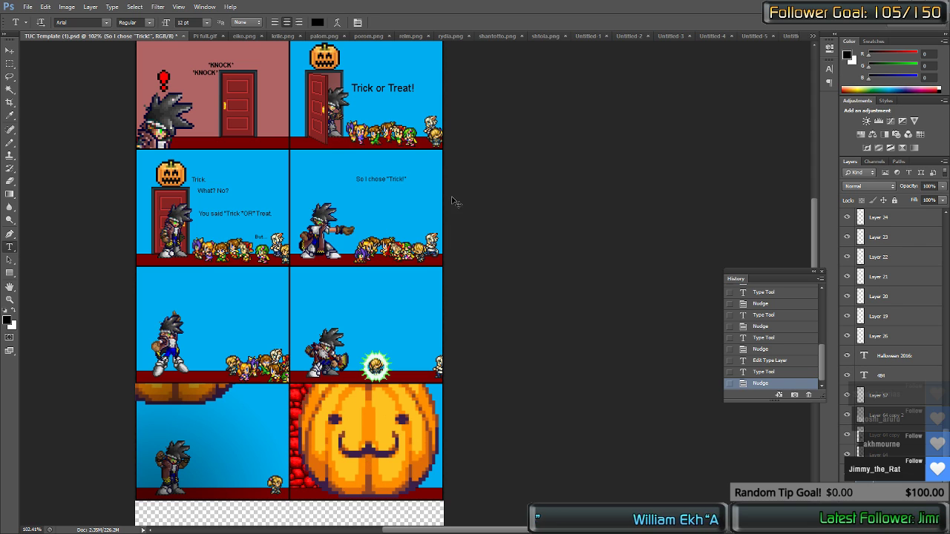
# Step: Add the caption "Okay, fine!" above the children in the fourth panel and nudge it down and right
pyautogui.click(389, 214)
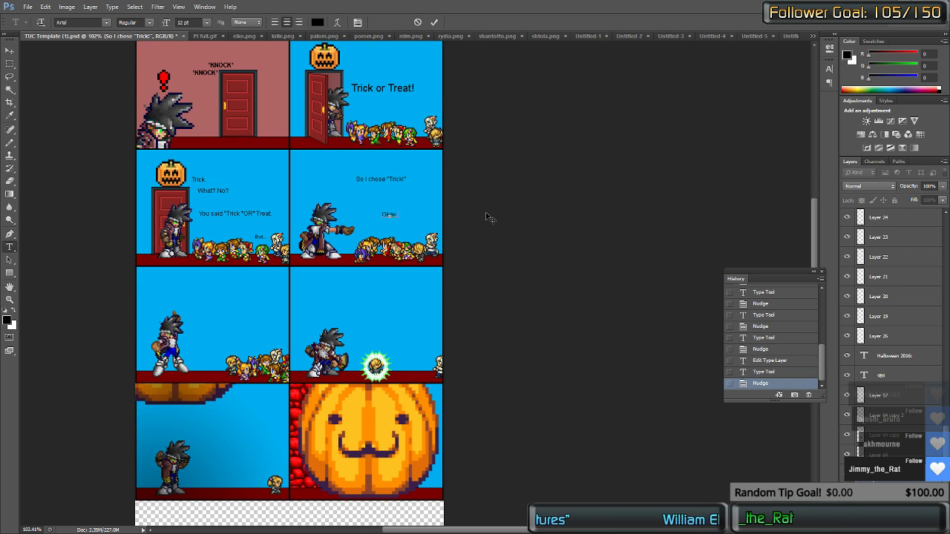
pyautogui.hotkey('ctrl', 'Return')
pyautogui.hotkey('ctrl', 'Down')
pyautogui.hotkey('ctrl', 'Down')
pyautogui.hotkey('ctrl', 'Down')
pyautogui.hotkey('ctrl', 'Down')
pyautogui.hotkey('ctrl', 'Down')
pyautogui.hotkey('ctrl', 'Down')
pyautogui.hotkey('ctrl', 'Down')
pyautogui.hotkey('ctrl', 'Right')
pyautogui.hotkey('ctrl', 'Right')
pyautogui.hotkey('ctrl', 'Right')
pyautogui.hotkey('ctrl', 'Right')
pyautogui.hotkey('ctrl', 'Right')
pyautogui.hotkey('ctrl', 'Right')
pyautogui.hotkey('ctrl', 'Right')
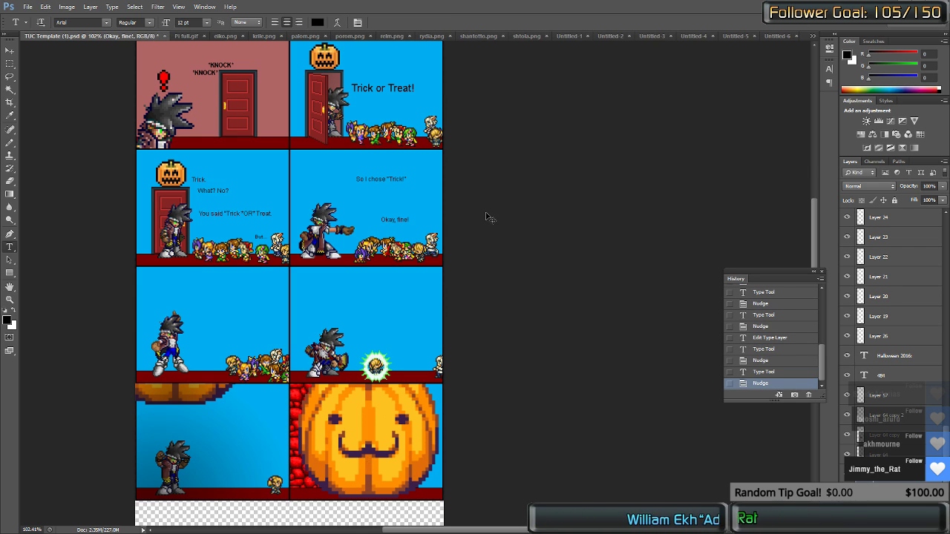
# Step: Add a three-line caption reading "TRICK TRICK" on each line above the character in the fifth comic panel
pyautogui.click(194, 299)
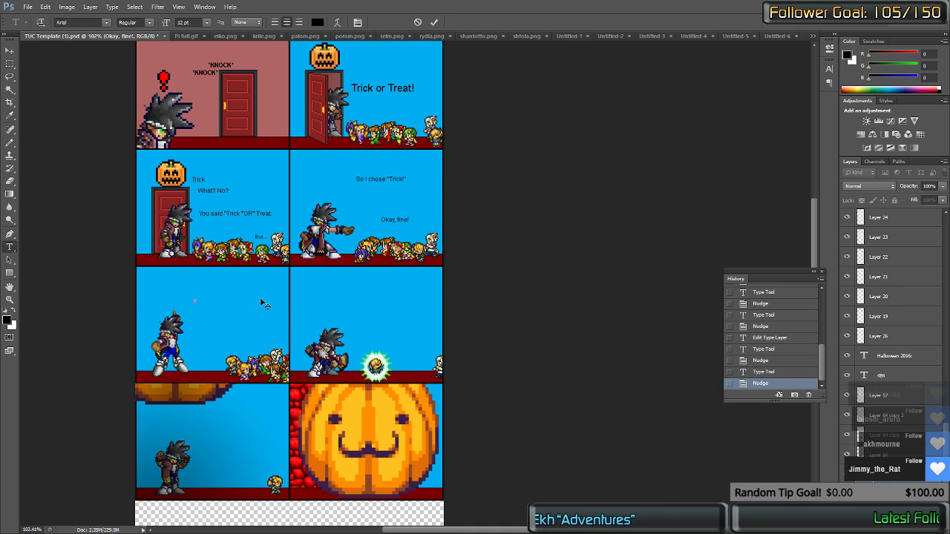
pyautogui.write('TriCK TRICK TRICK')
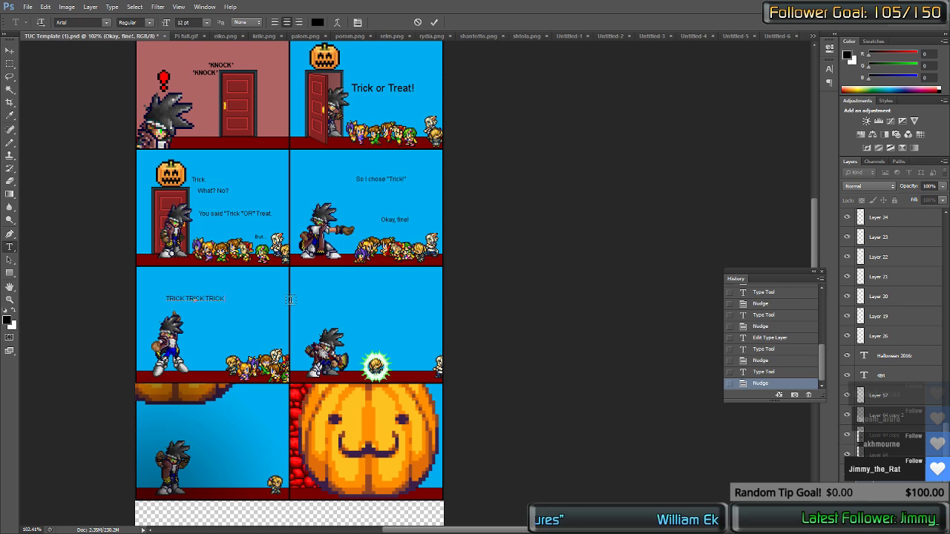
pyautogui.write(' TRICK')
pyautogui.hotkey('ctrl', 'Left')
pyautogui.hotkey('ctrl', 'Left')
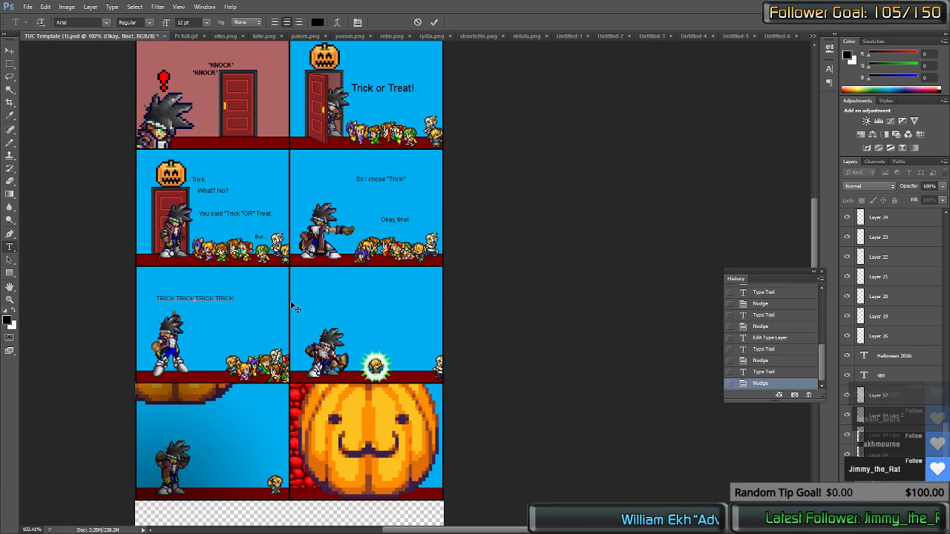
pyautogui.press('Return')
pyautogui.press('End')
pyautogui.press('Return')
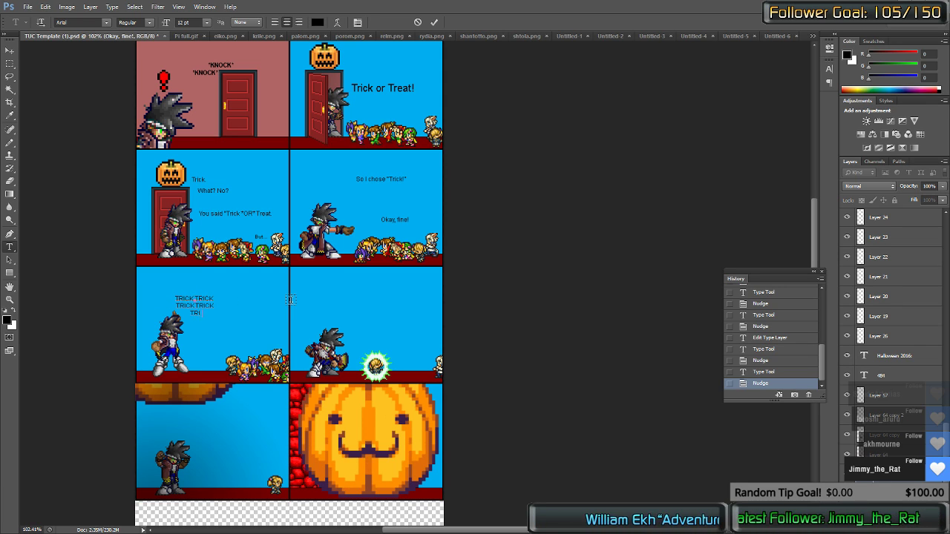
pyautogui.press('Return')
pyautogui.write('TRICK TRICK')
pyautogui.hotkey('ctrl', 'Return')
# Step: Nudge the three-line "TRICK TRICK" caption right and up in the fifth panel
pyautogui.hotkey('shift', 'Right')
pyautogui.press('Right')
pyautogui.press('Right')
pyautogui.press('Right')
pyautogui.press('Right')
pyautogui.press('Up')
pyautogui.press('Up')
pyautogui.press('Up')
pyautogui.press('Up')
pyautogui.press('Up')
pyautogui.press('Up')
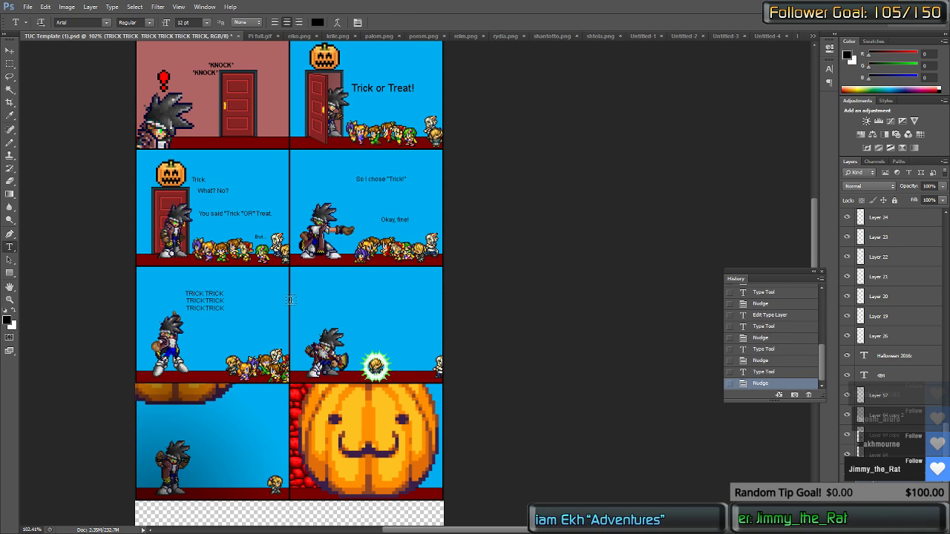
# Step: Remove the extra space from the "TRICK TRICK" caption and fine-tune its horizontal position
pyautogui.click(224, 308)
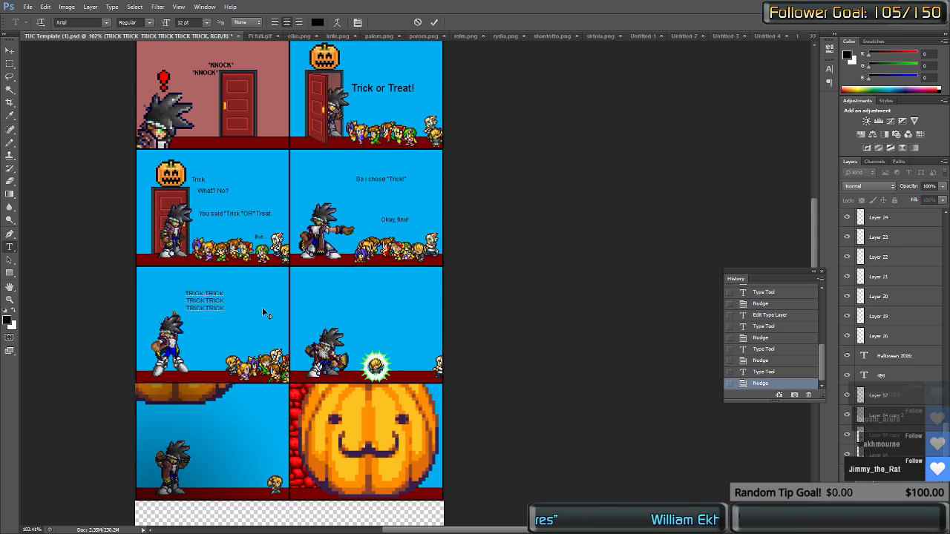
pyautogui.press('BackSpace')
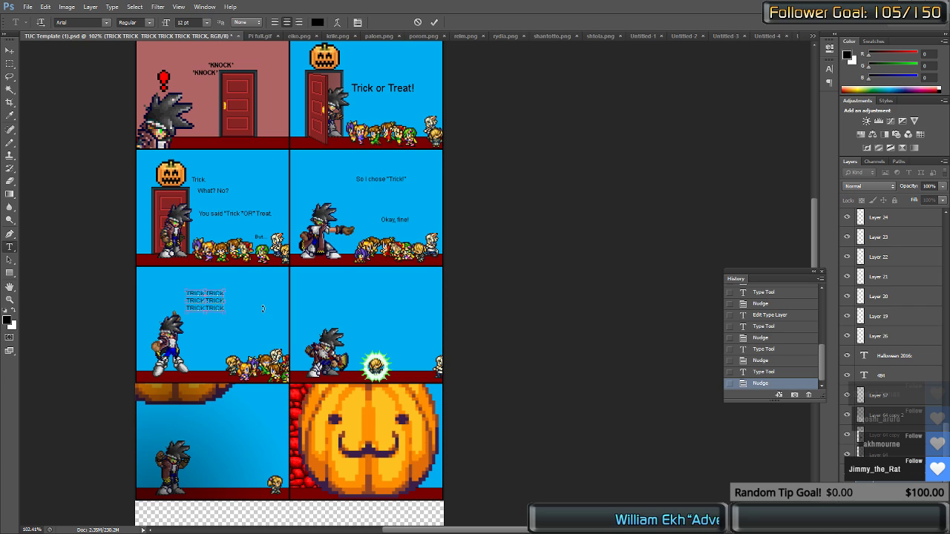
pyautogui.hotkey('ctrl', 'Return')
pyautogui.hotkey('ctrl', 'Left')
pyautogui.hotkey('ctrl', 'Left')
pyautogui.hotkey('ctrl', 'Left')
pyautogui.hotkey('ctrl', 'Left')
pyautogui.hotkey('ctrl', 'Left')
pyautogui.hotkey('ctrl', 'Left')
pyautogui.hotkey('ctrl', 'Right')
pyautogui.hotkey('ctrl', 'Right')
pyautogui.hotkey('ctrl', 'Right')
pyautogui.hotkey('ctrl', 'Right')
pyautogui.hotkey('ctrl', 'Right')
pyautogui.hotkey('ctrl', 'Right')
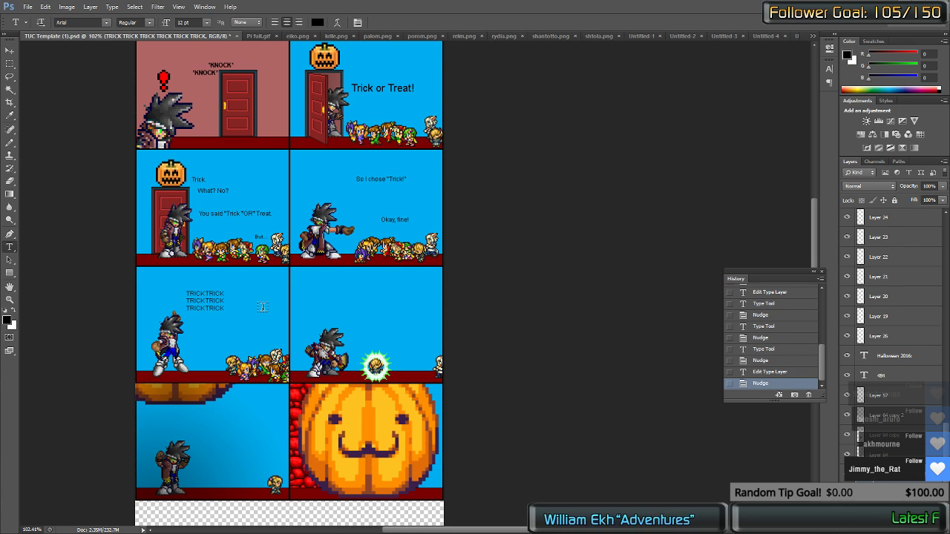
# Step: Add the caption "This is better than dog tr" on two lines above the children in the fifth panel and nudge it up
pyautogui.click(262, 344)
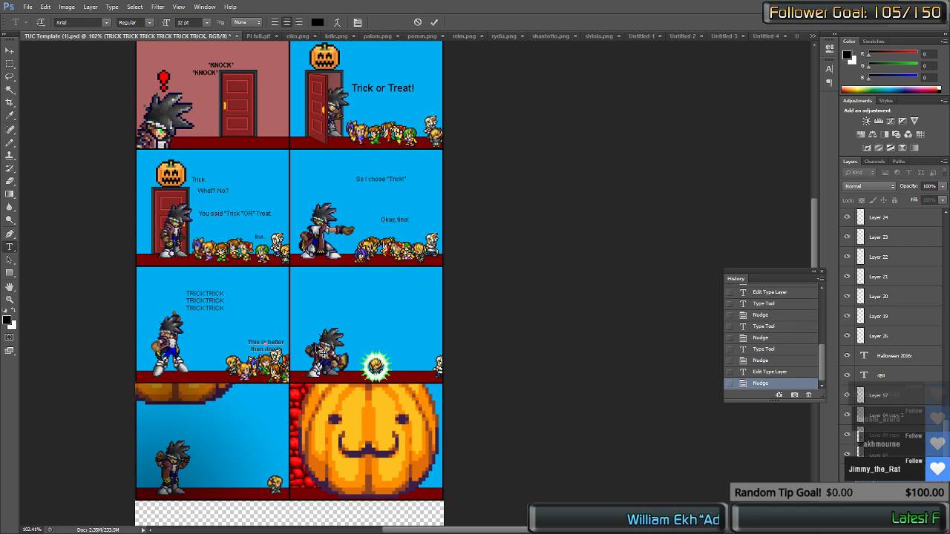
pyautogui.hotkey('ctrl', 'Return')
pyautogui.hotkey('ctrl', 'shift', 'Up')
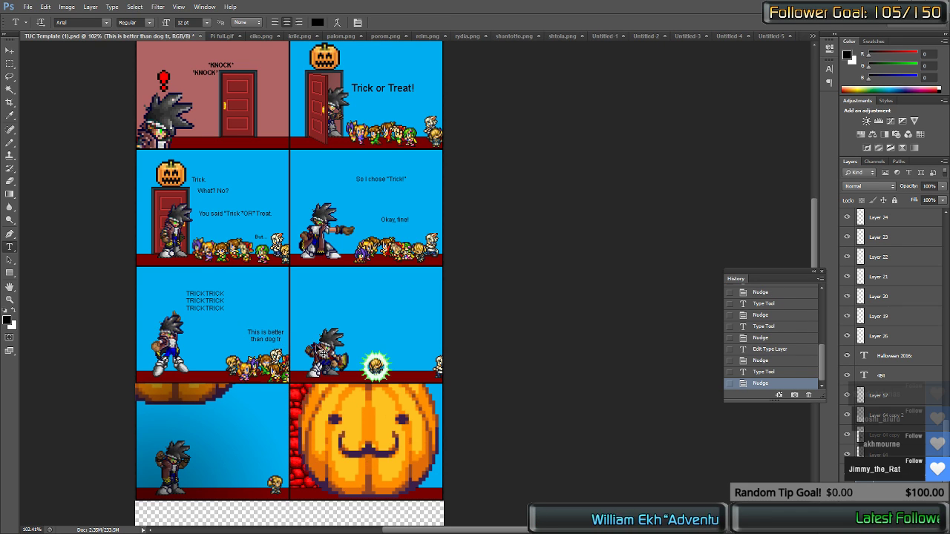
# Step: Complete the children's caption in the fifth panel as "This is better than dog treats at least..." on three lines
pyautogui.click(264, 339)
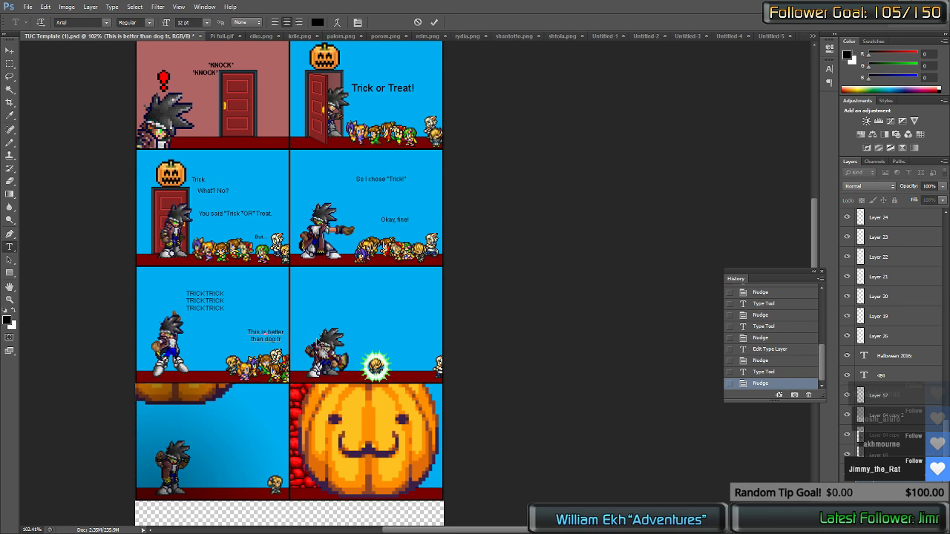
pyautogui.write('eats')
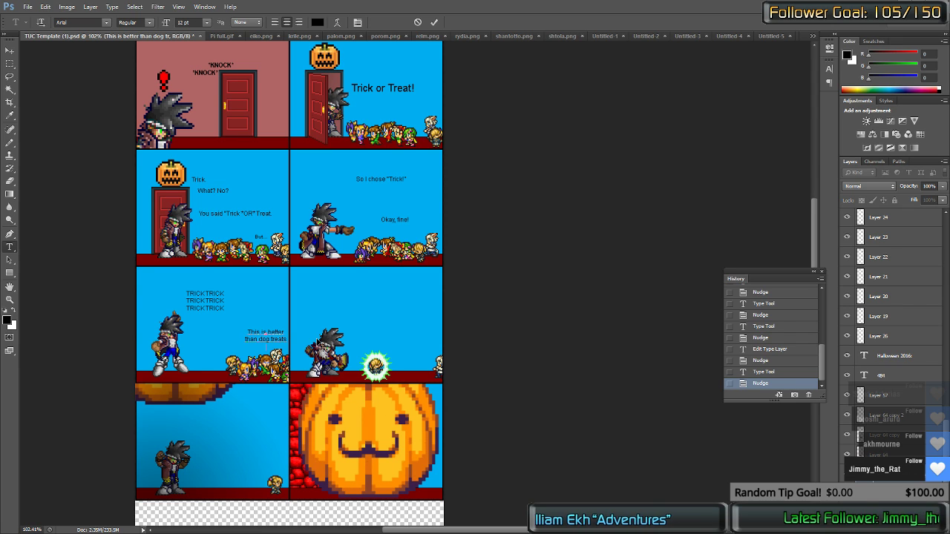
pyautogui.write(' at least.')
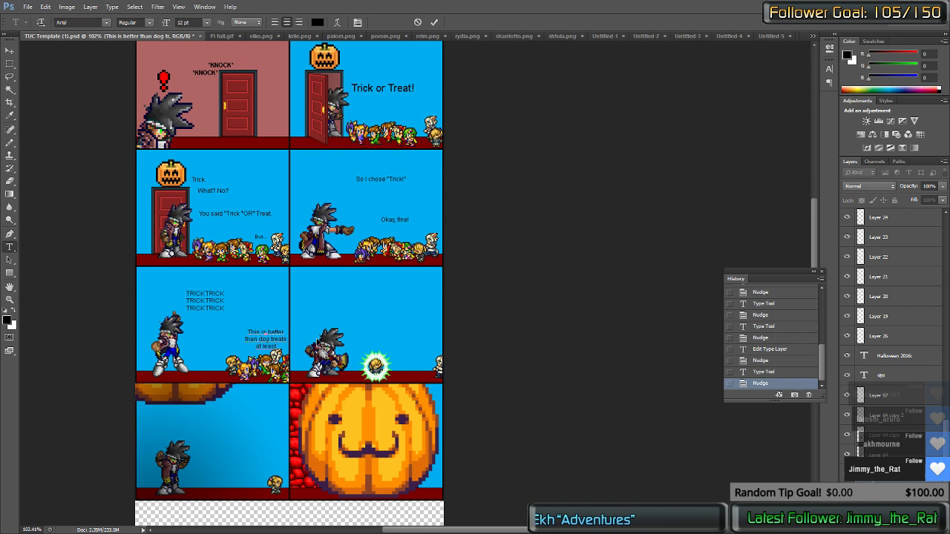
pyautogui.hotkey('ctrl', 'Return')
# Step: Nudge the "This is better than dog treats at least..." caption up and left, clear of the children and panel border
pyautogui.hotkey('ctrl', 'Up')
pyautogui.hotkey('ctrl', 'Up')
pyautogui.hotkey('ctrl', 'Up')
pyautogui.hotkey('ctrl', 'Up')
pyautogui.hotkey('ctrl', 'Up')
pyautogui.hotkey('ctrl', 'Up')
pyautogui.hotkey('ctrl', 'Up')
pyautogui.hotkey('ctrl', 'Left')
pyautogui.hotkey('ctrl', 'Left')
pyautogui.hotkey('ctrl', 'Left')
pyautogui.hotkey('ctrl', 'Left')
pyautogui.hotkey('ctrl', 'Left')
pyautogui.hotkey('ctrl', 'Left')
pyautogui.hotkey('ctrl', 'Left')
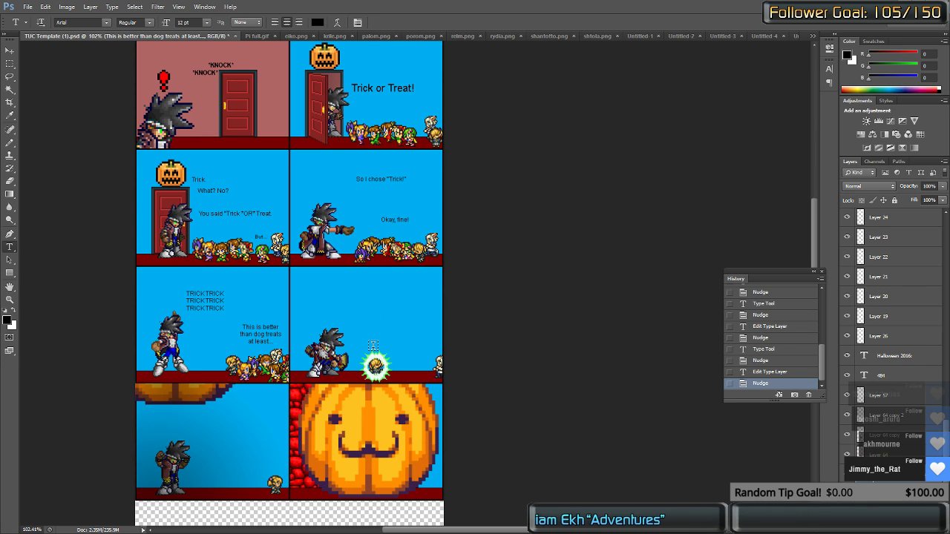
# Step: Duplicate the fifth panel's three-line "TRICK TRICK" caption as a new text above the character in the sixth panel
pyautogui.click(342, 302)
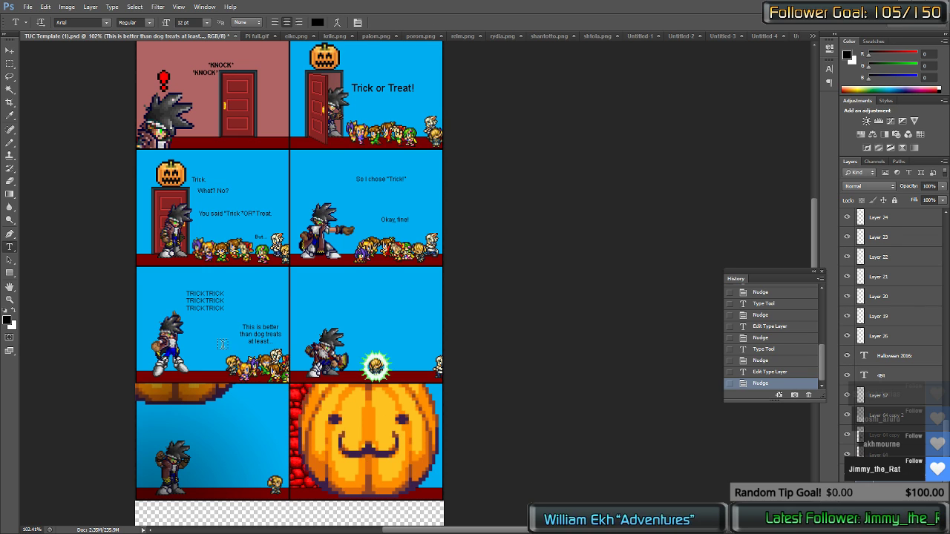
pyautogui.click(222, 308)
pyautogui.hotkey('ctrl', 'a')
pyautogui.hotkey('ctrl', 'c')
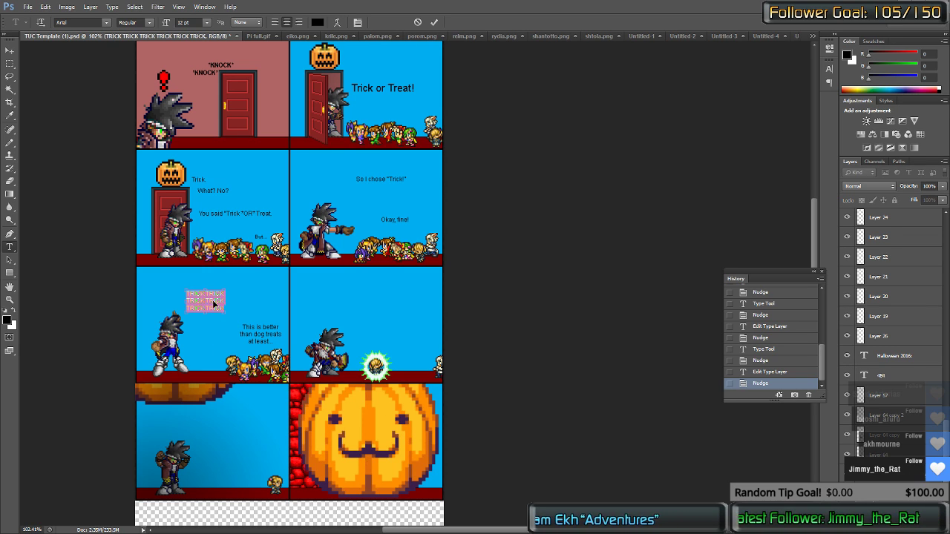
pyautogui.hotkey('ctrl', 'Return')
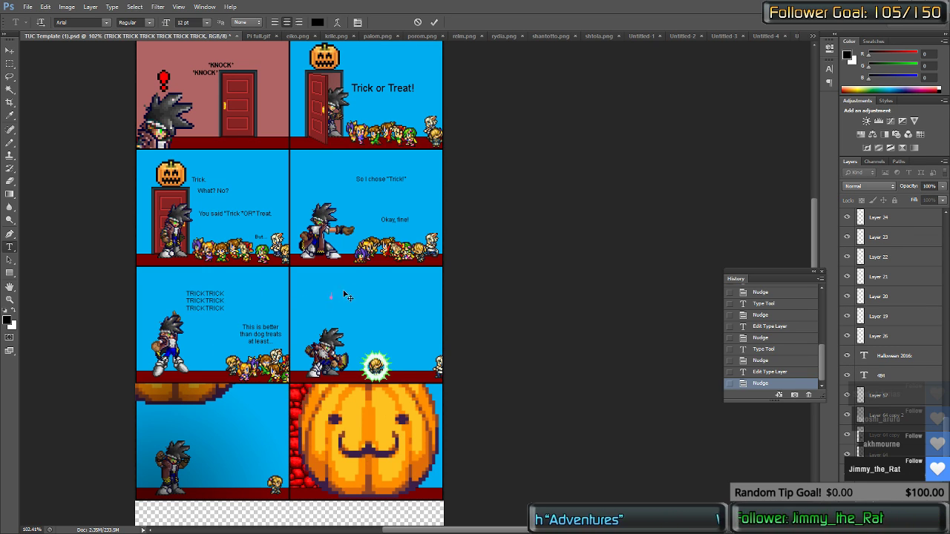
pyautogui.hotkey('ctrl', 'v')
pyautogui.hotkey('ctrl', 'Return')
# Step: Nudge the sixth panel's "TRICK TRICK" caption right, into the space between the character and the glowing child
pyautogui.hotkey('ctrl', 'shift', 'Right')
pyautogui.hotkey('ctrl', 'shift', 'Right')
pyautogui.hotkey('ctrl', 'shift', 'Right')
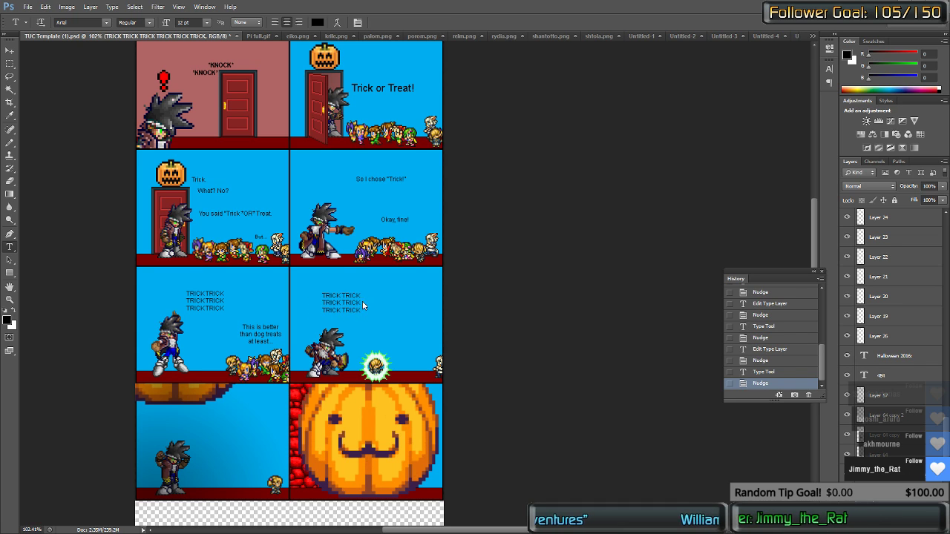
pyautogui.hotkey('ctrl', 'shift', 'Down')
pyautogui.hotkey('ctrl', 'Right')
pyautogui.hotkey('ctrl', 'Right')
pyautogui.hotkey('ctrl', 'Right')
pyautogui.hotkey('ctrl', 'Right')
pyautogui.hotkey('ctrl', 'Right')
pyautogui.hotkey('ctrl', 'Right')
pyautogui.hotkey('ctrl', 'Right')
pyautogui.hotkey('ctrl', 'Up')
pyautogui.hotkey('ctrl', 'Up')
pyautogui.hotkey('ctrl', 'Up')
pyautogui.hotkey('ctrl', 'Up')
pyautogui.hotkey('ctrl', 'Up')
pyautogui.hotkey('ctrl', 'Up')
pyautogui.hotkey('ctrl', 'Up')
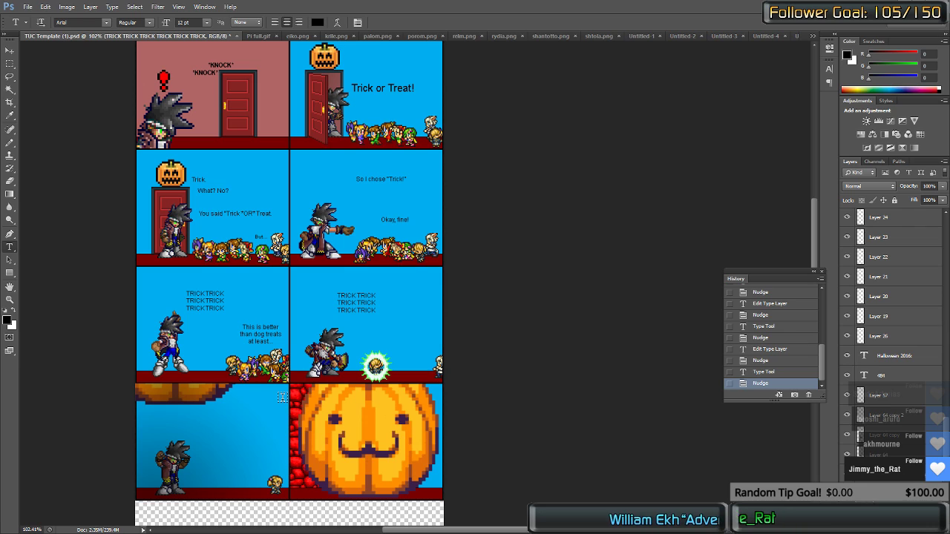
# Step: Hide the dark shading on Layer 66 that covers the seventh panel
pyautogui.press('v')
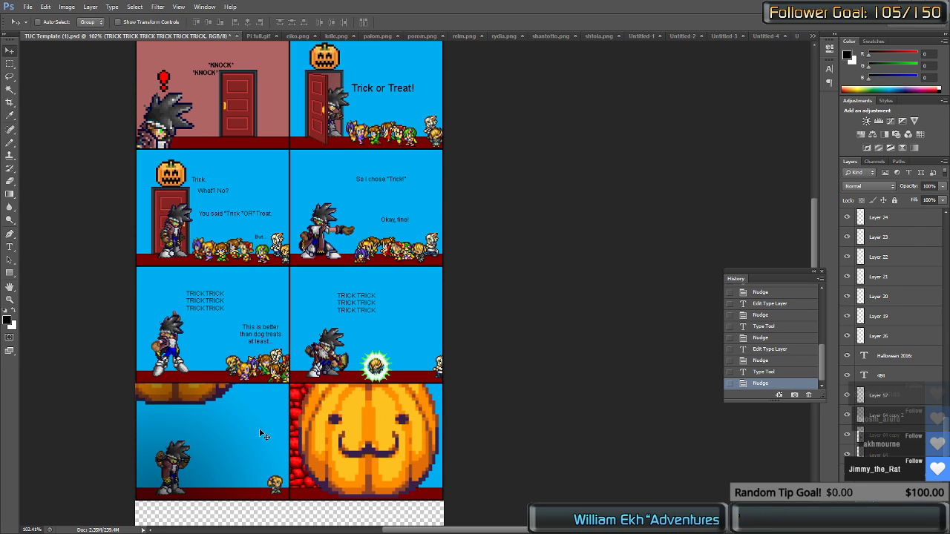
pyautogui.keyDown('ctrl'); pyautogui.click(179, 457); pyautogui.keyUp('ctrl')
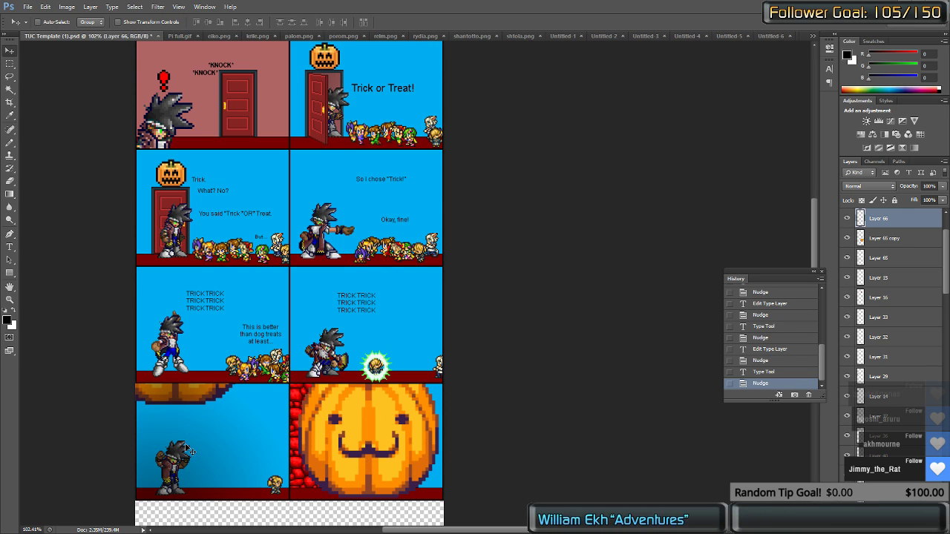
pyautogui.click(847, 219)
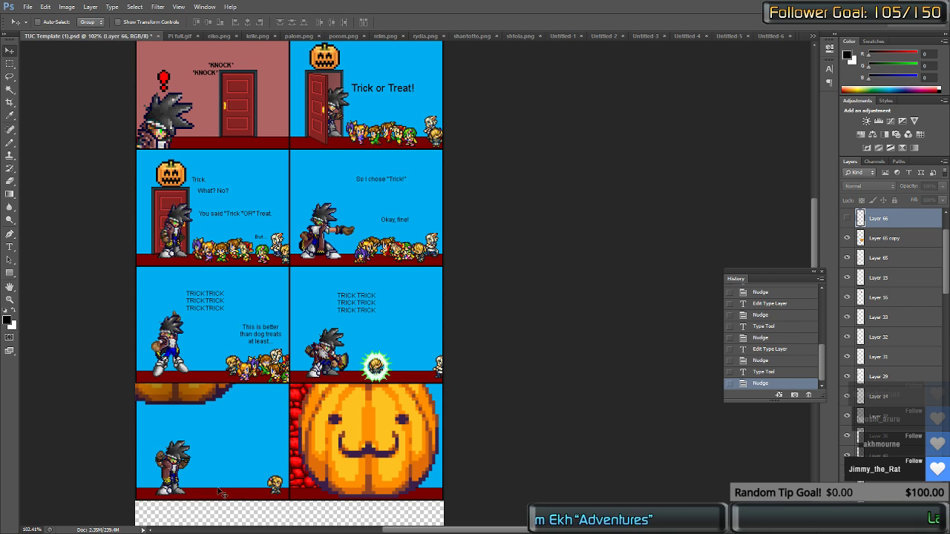
# Step: Cut the seventh panel's character out of its layer onto a new one, move it down the stack and merge the sprite layers
pyautogui.keyDown('ctrl'); pyautogui.click(178, 472); pyautogui.keyUp('ctrl')
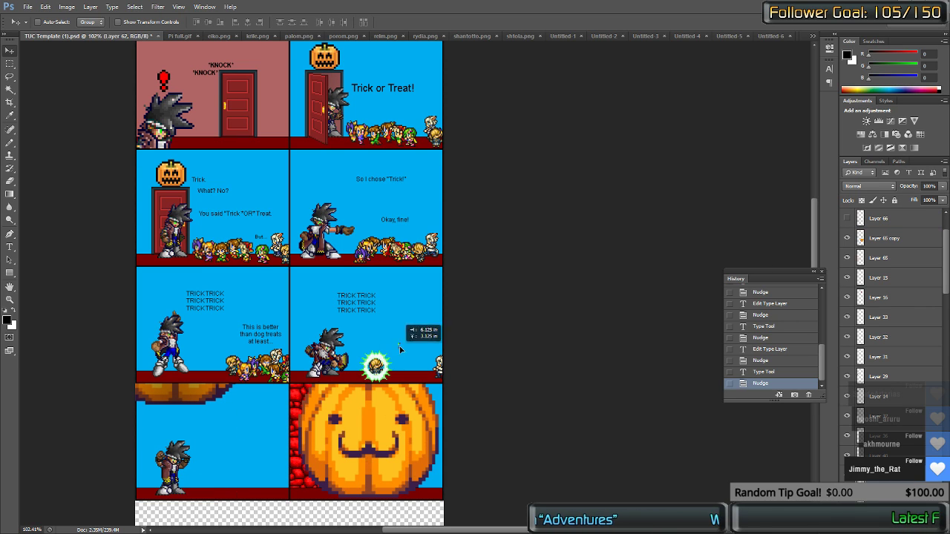
pyautogui.keyDown('ctrl'); pyautogui.click(387, 376); pyautogui.keyUp('ctrl')
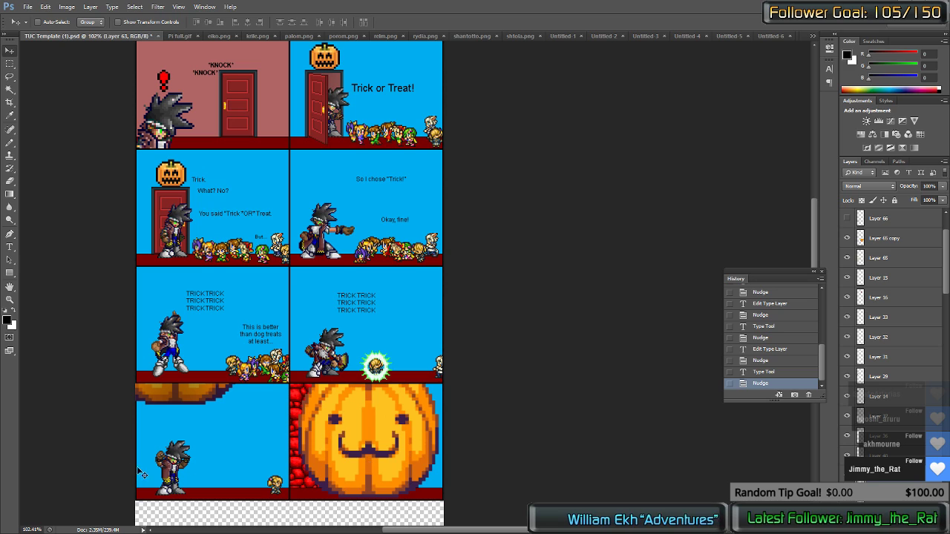
pyautogui.keyDown('ctrl'); pyautogui.click(173, 481); pyautogui.keyUp('ctrl')
pyautogui.keyDown('ctrl'); pyautogui.click(275, 484); pyautogui.keyUp('ctrl')
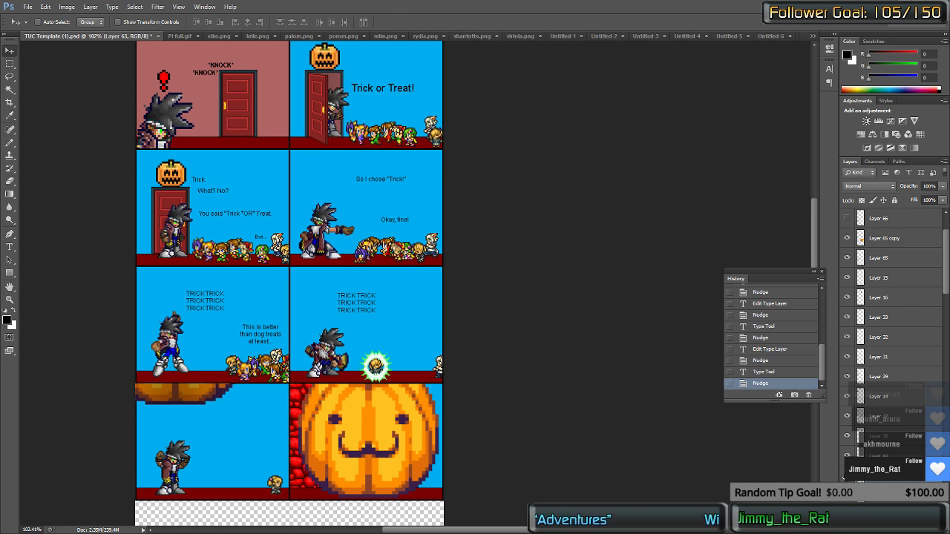
pyautogui.press('m')
pyautogui.moveTo(178, 454); pyautogui.dragTo(211, 487)
pyautogui.rightClick(167, 461)
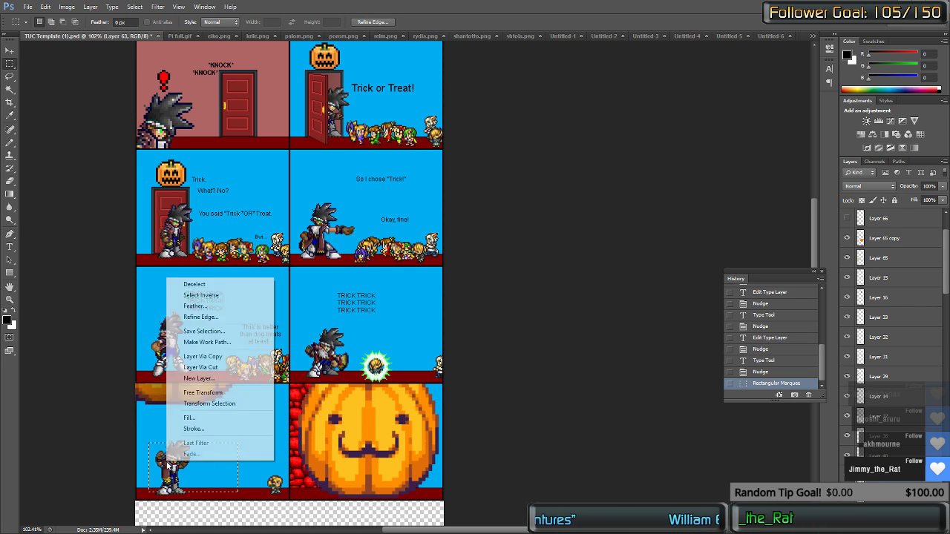
pyautogui.click(231, 368)
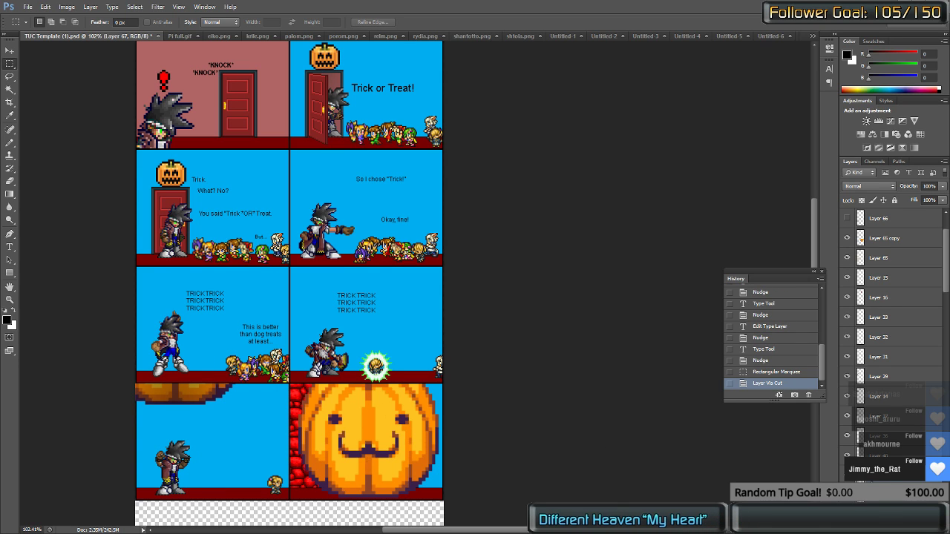
pyautogui.hotkey('ctrl', '[')
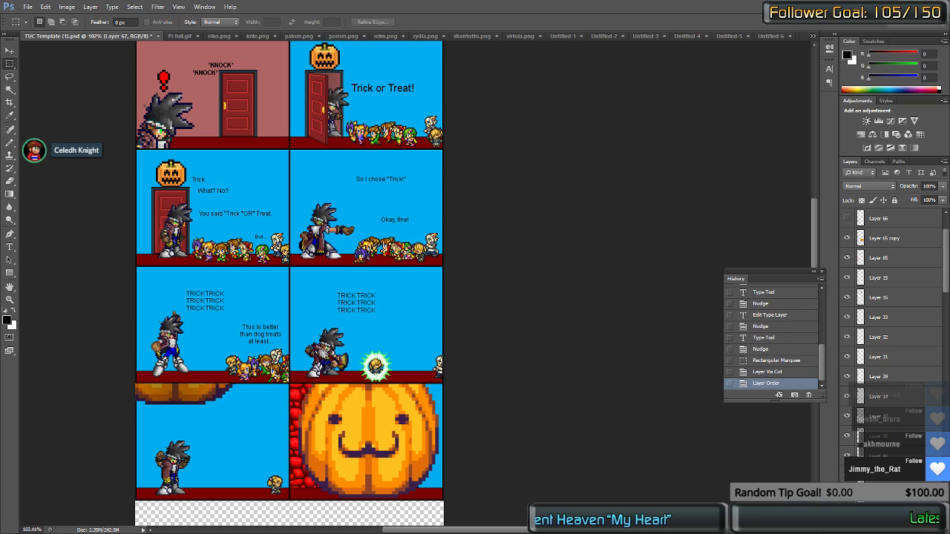
pyautogui.hotkey('ctrl', '[')
pyautogui.hotkey('ctrl', ']')
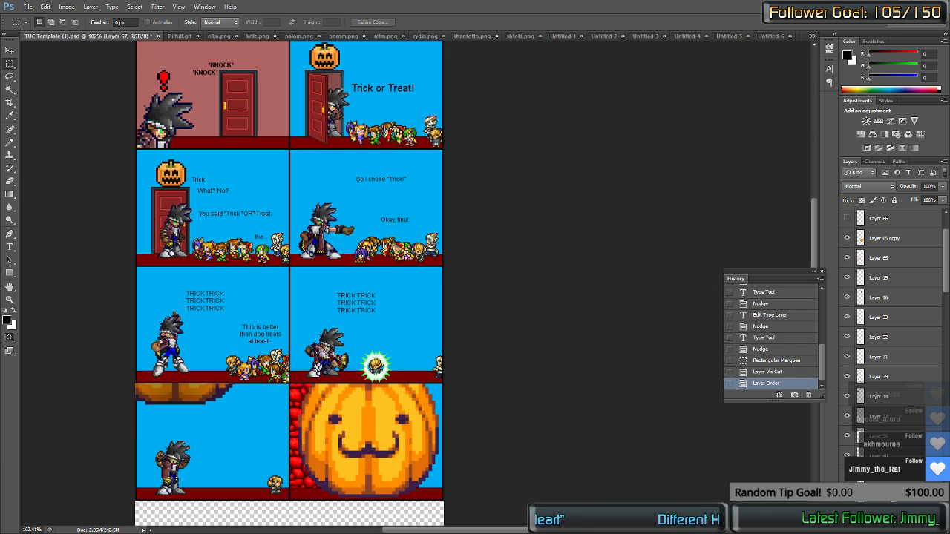
pyautogui.hotkey('ctrl', 'e')
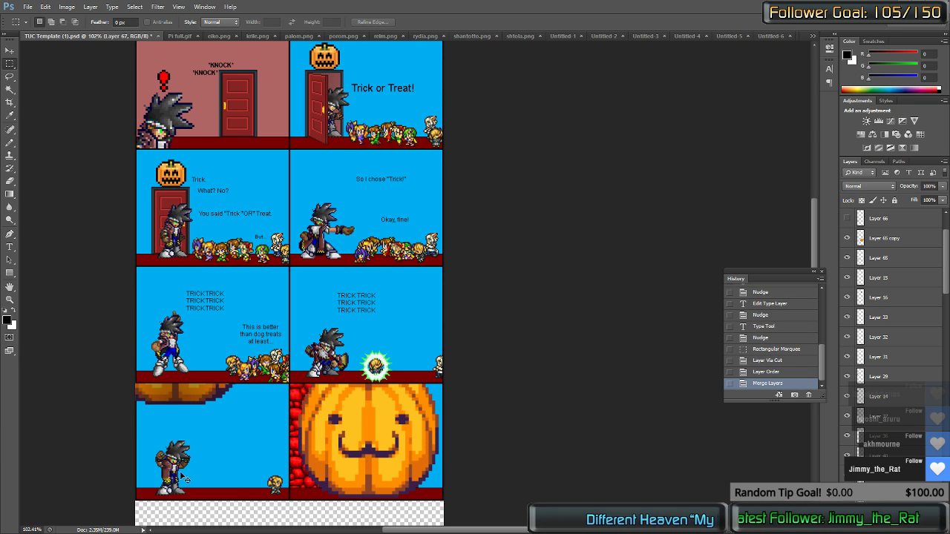
# Step: Swap the spiky-haired character sprites between the sixth and seventh panels
pyautogui.moveTo(181, 482); pyautogui.dragTo(364, 358)
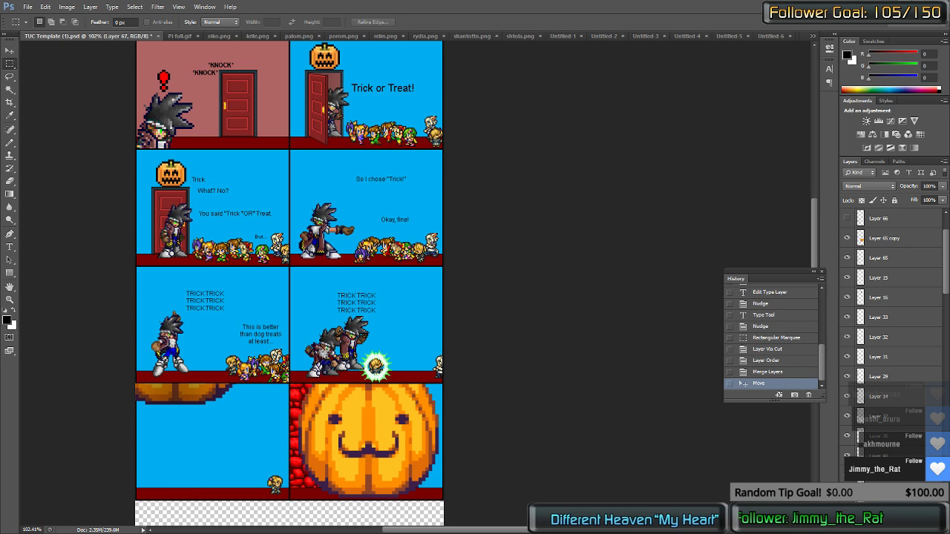
pyautogui.press('v')
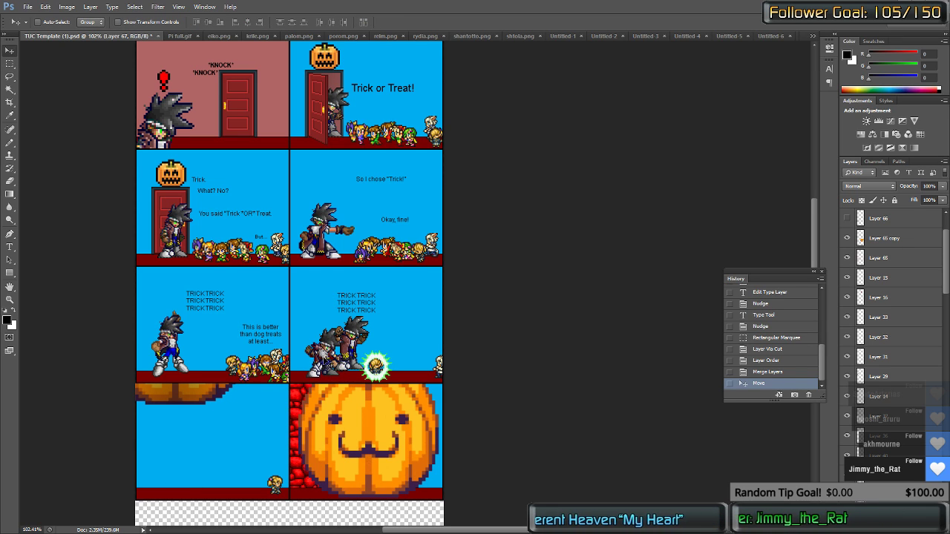
pyautogui.moveTo(324, 359); pyautogui.dragTo(168, 465)
pyautogui.keyDown('ctrl'); pyautogui.click(336, 372); pyautogui.keyUp('ctrl')
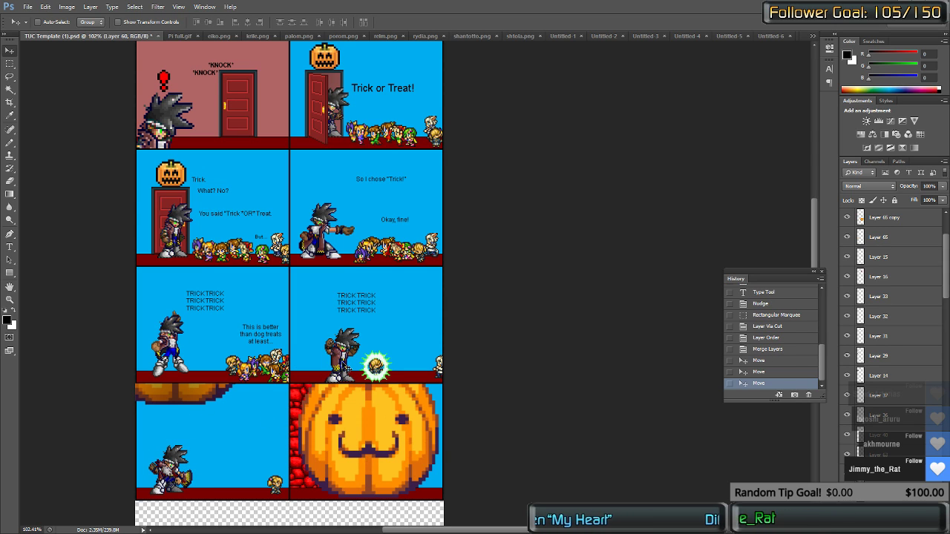
pyautogui.moveTo(342, 363); pyautogui.dragTo(331, 354)
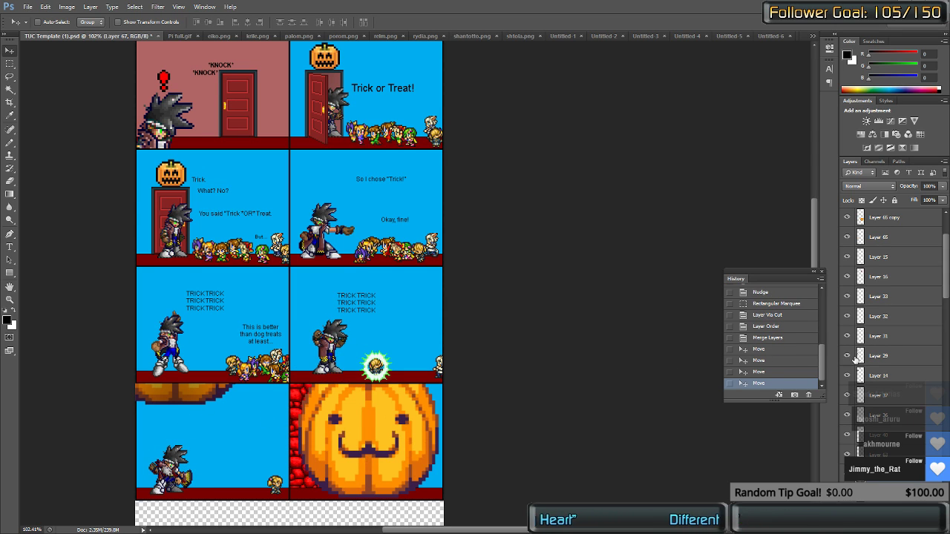
# Step: Hide the blue backdrop to expose the brick wall and realign the swapped characters with the doors in the sixth and seventh panels
pyautogui.scroll(-5, 882, 375)
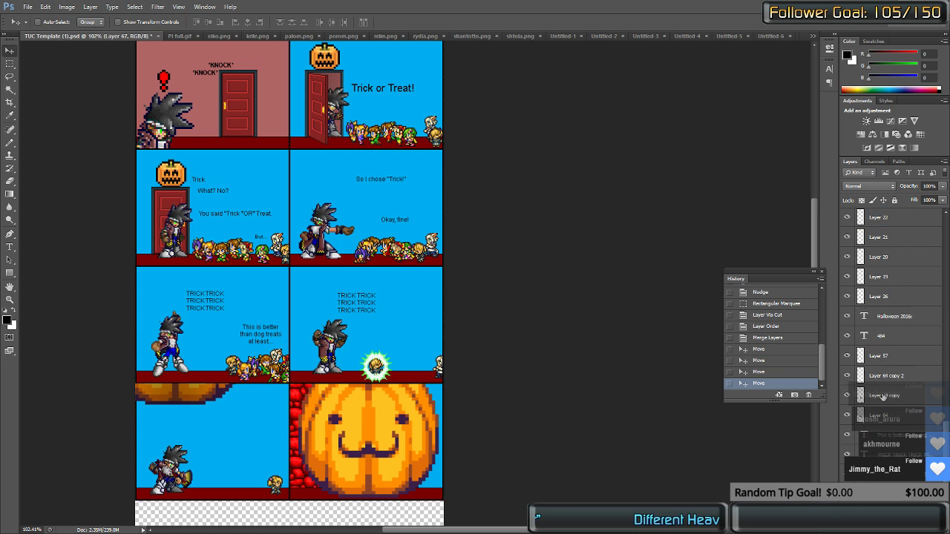
pyautogui.scroll(-3, 882, 396)
pyautogui.click(847, 474)
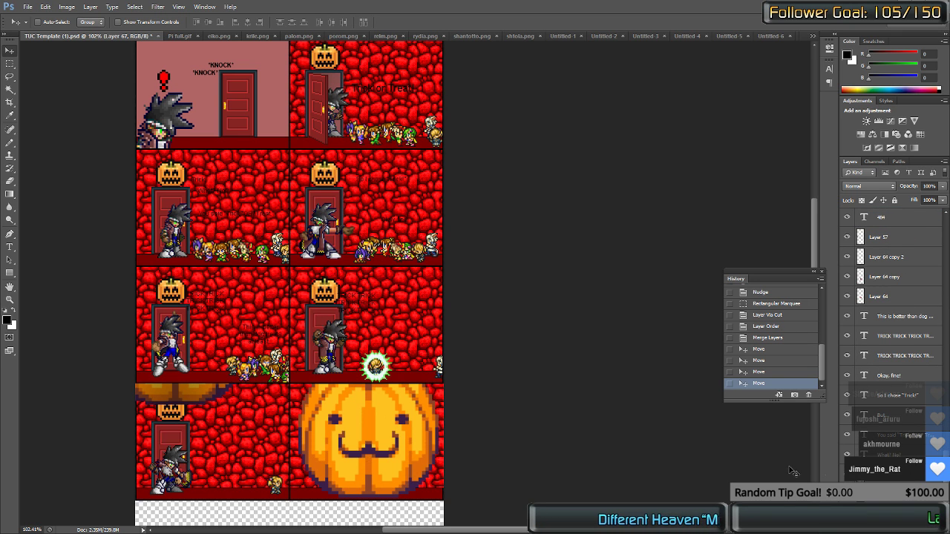
pyautogui.moveTo(327, 350)
pyautogui.mouseDown()
pyautogui.moveTo(335, 358)
pyautogui.moveTo(332, 340)
pyautogui.mouseUp()
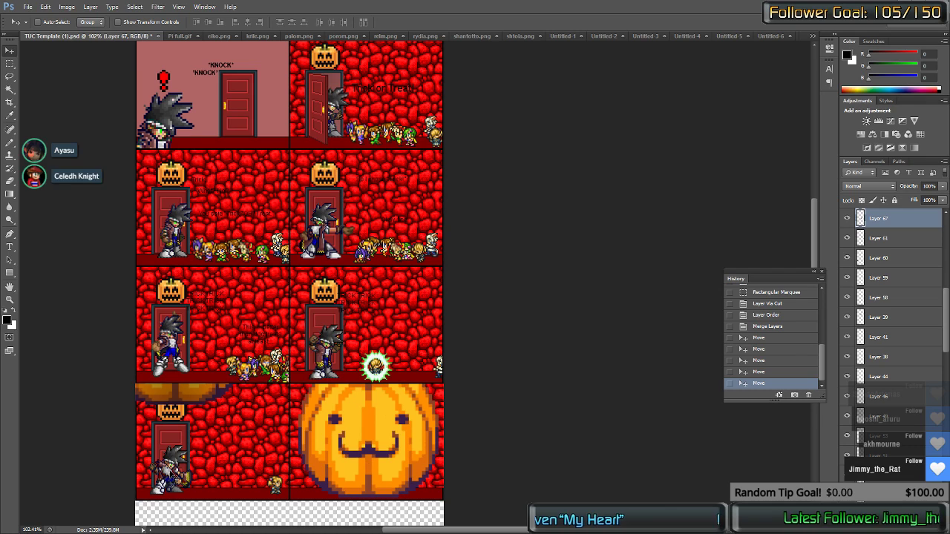
pyautogui.keyDown('ctrl'); pyautogui.click(337, 343); pyautogui.keyUp('ctrl')
pyautogui.moveTo(174, 443); pyautogui.dragTo(175, 444)
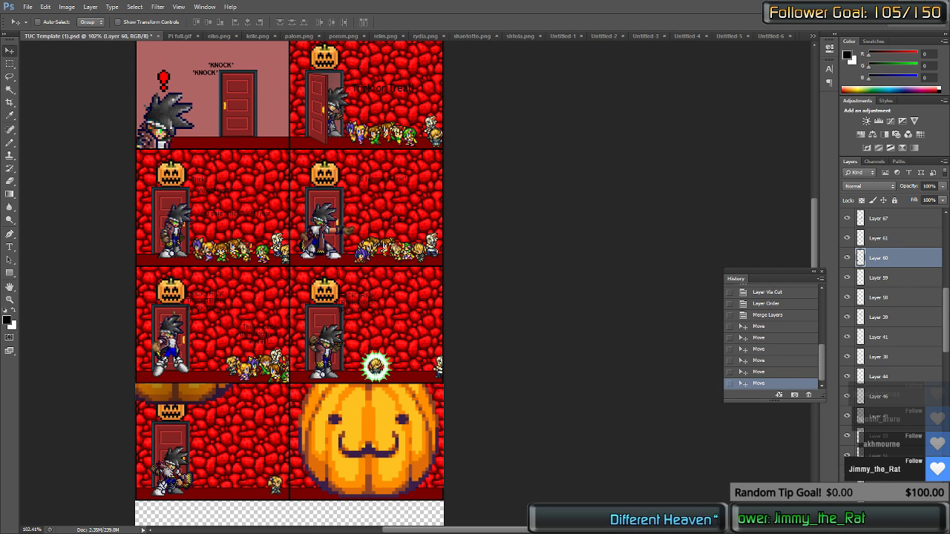
# Step: Show the blue backdrop again, add the caption "YEEEEEEEEEES~!" above the seventh panel's character, and nudge it right and up
pyautogui.scroll(-3, 876, 436)
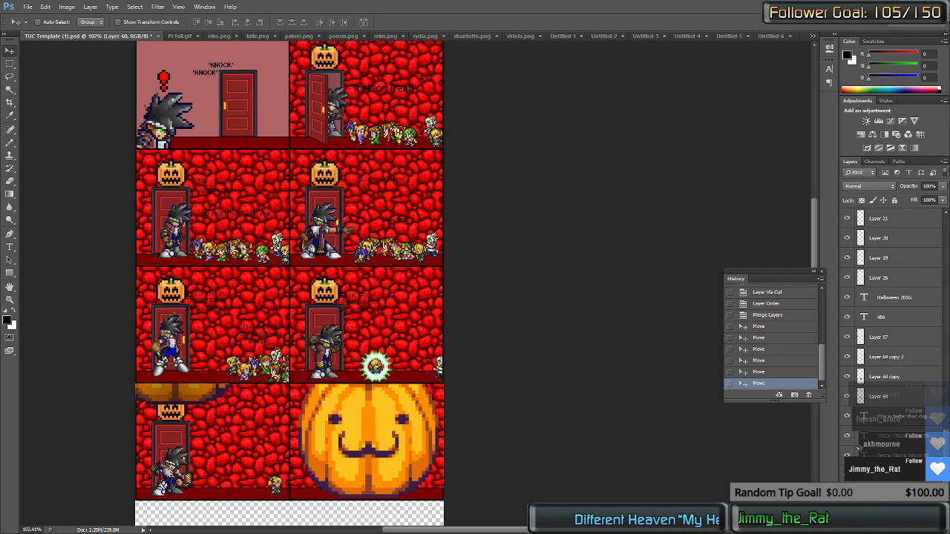
pyautogui.scroll(4, 868, 442)
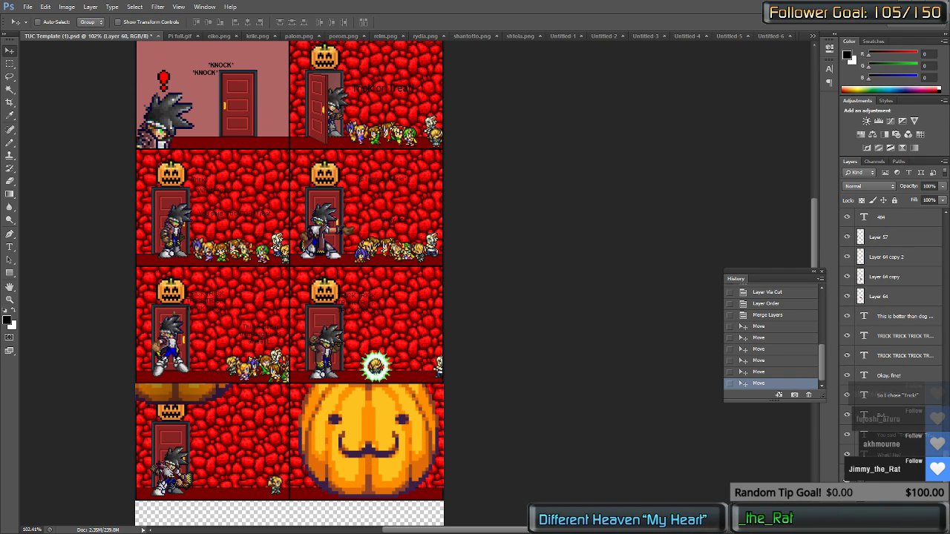
pyautogui.press('t')
pyautogui.click(193, 439)
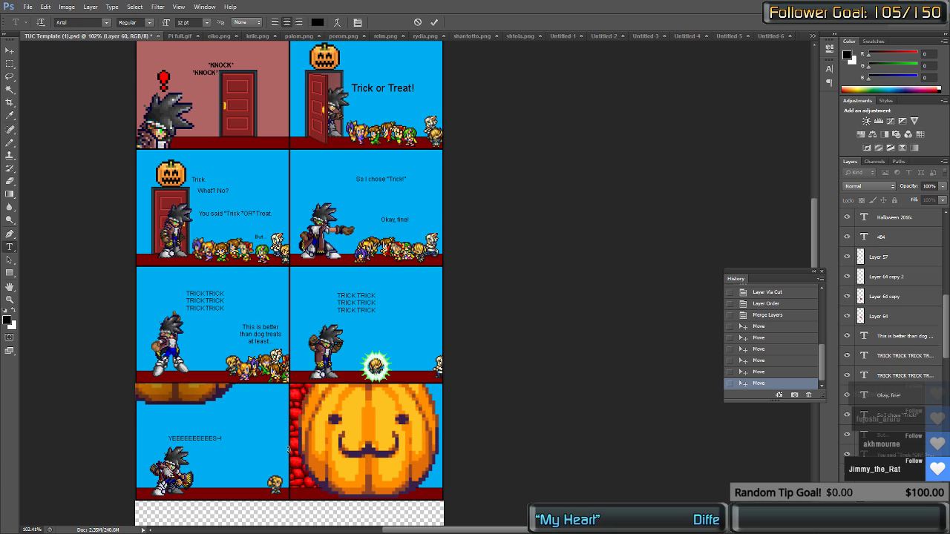
pyautogui.hotkey('ctrl', 'Return')
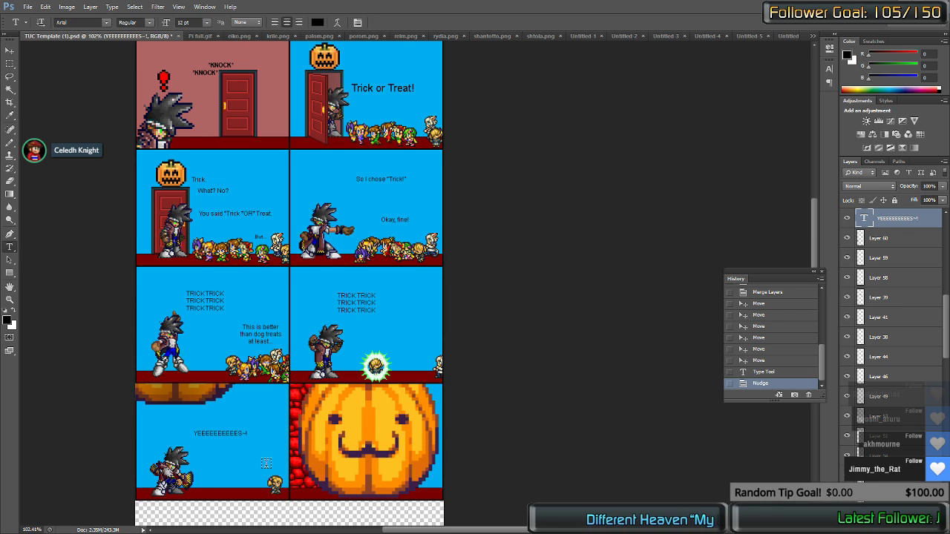
# Step: Add the sound-effect text "*FWOMPF*" in the empty area below the last panels
pyautogui.scroll(-4, 265, 464)
pyautogui.click(310, 406)
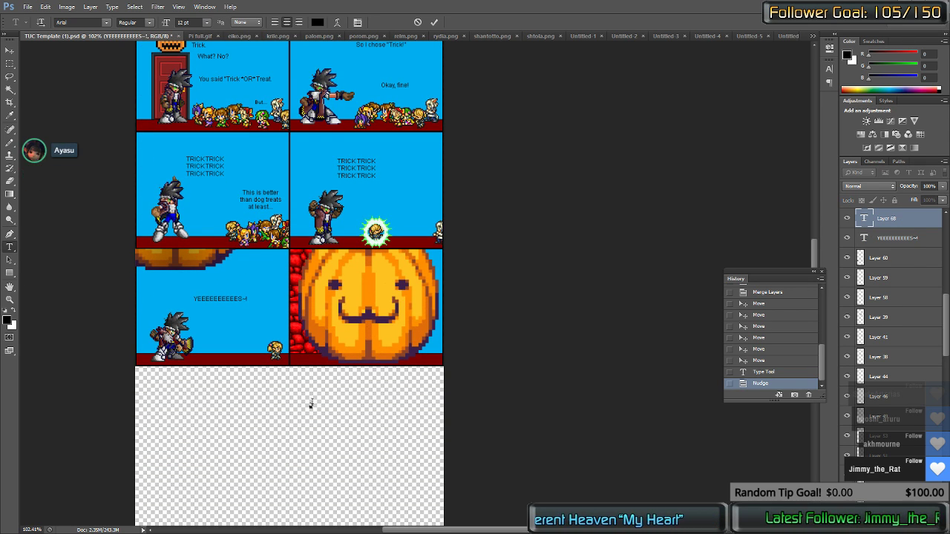
pyautogui.write('*FWUMP')
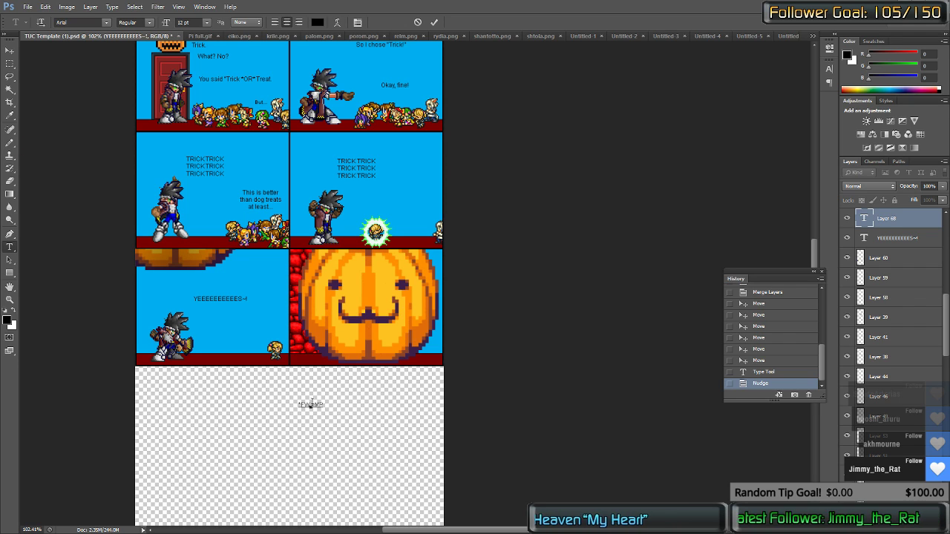
pyautogui.write('FF')
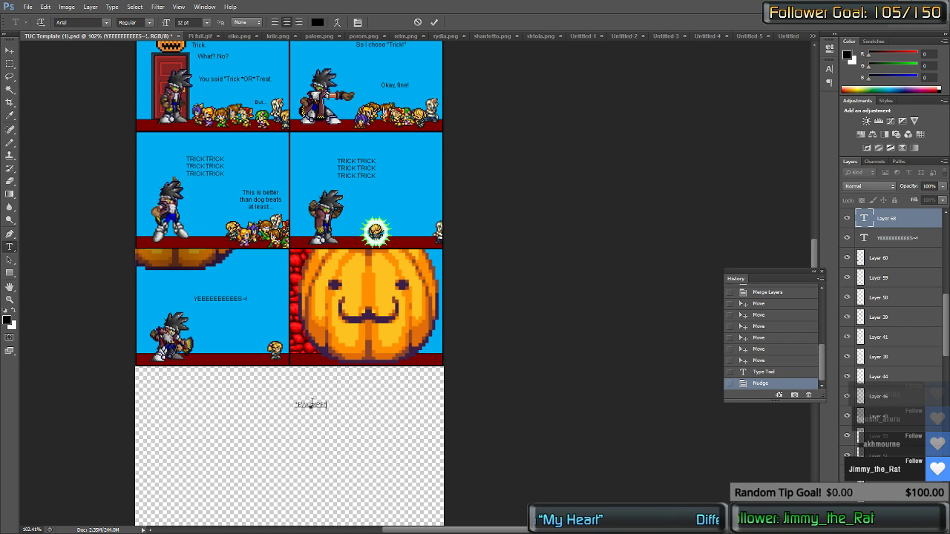
# Step: Select the whole "*FWOMPF*" text and increase its font size to about three times the caption size
pyautogui.doubleClick(310, 405)
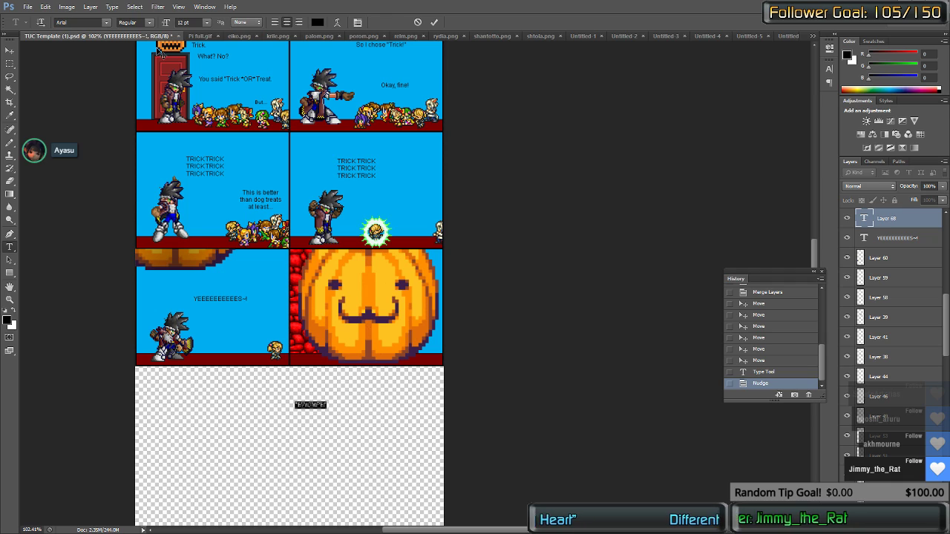
pyautogui.press('Up')
pyautogui.press('Up')
pyautogui.press('Up')
pyautogui.press('Up')
pyautogui.press('Up')
pyautogui.press('Up')
pyautogui.press('Up')
pyautogui.press('Up')
pyautogui.press('Up')
pyautogui.press('Up')
pyautogui.press('Up')
pyautogui.press('Up')
pyautogui.press('Up')
pyautogui.press('Up')
pyautogui.press('Up')
pyautogui.press('Up')
pyautogui.press('Up')
pyautogui.press('Up')
pyautogui.press('Up')
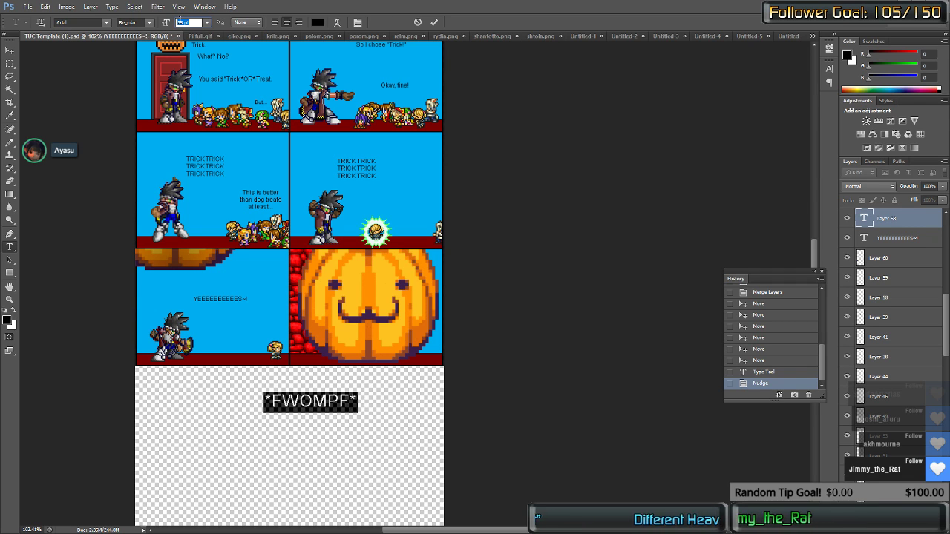
# Step: Set the "*FWOMPF*" text in Arial Bold and enlarge it further
pyautogui.scroll(-1, 141, 22)
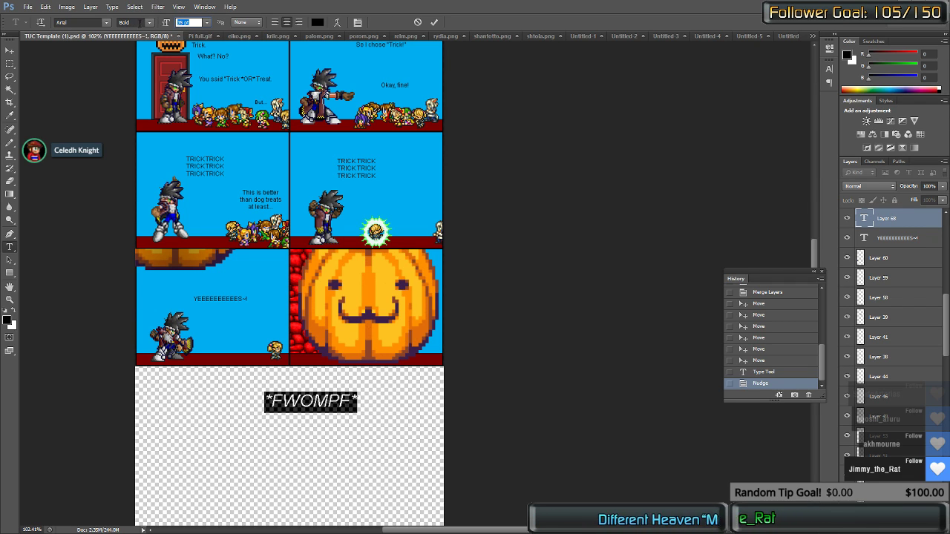
pyautogui.press('Up')
pyautogui.press('Up')
pyautogui.press('Up')
pyautogui.press('Up')
pyautogui.press('Up')
pyautogui.press('Up')
pyautogui.press('Up')
pyautogui.press('Up')
pyautogui.press('Up')
pyautogui.press('Up')
pyautogui.press('Up')
pyautogui.press('Up')
pyautogui.press('Up')
pyautogui.press('Up')
pyautogui.press('Up')
pyautogui.press('Up')
pyautogui.press('Up')
pyautogui.press('Up')
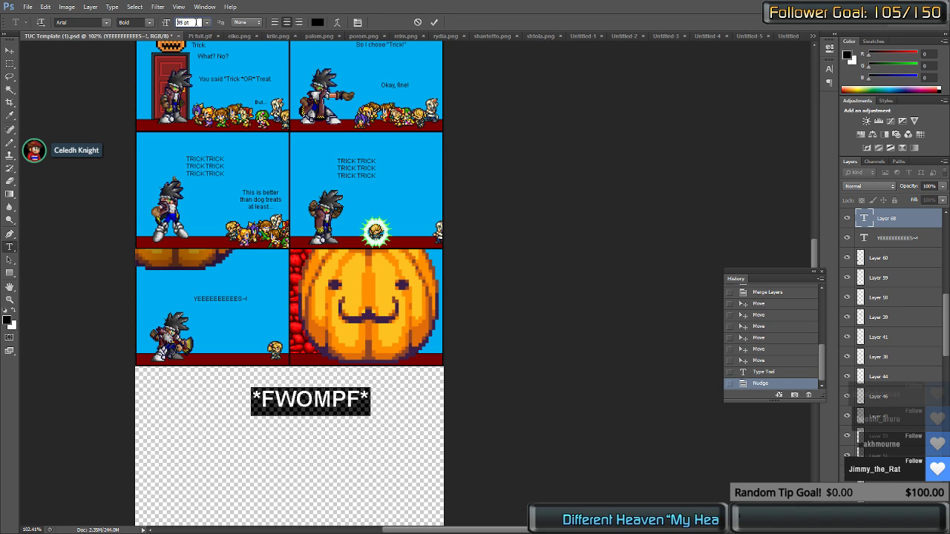
# Step: Move the "*FWOMPF*" text onto the lower part of the pumpkin in the last panel and bring its layer above the pumpkin
pyautogui.moveTo(323, 435); pyautogui.dragTo(355, 391)
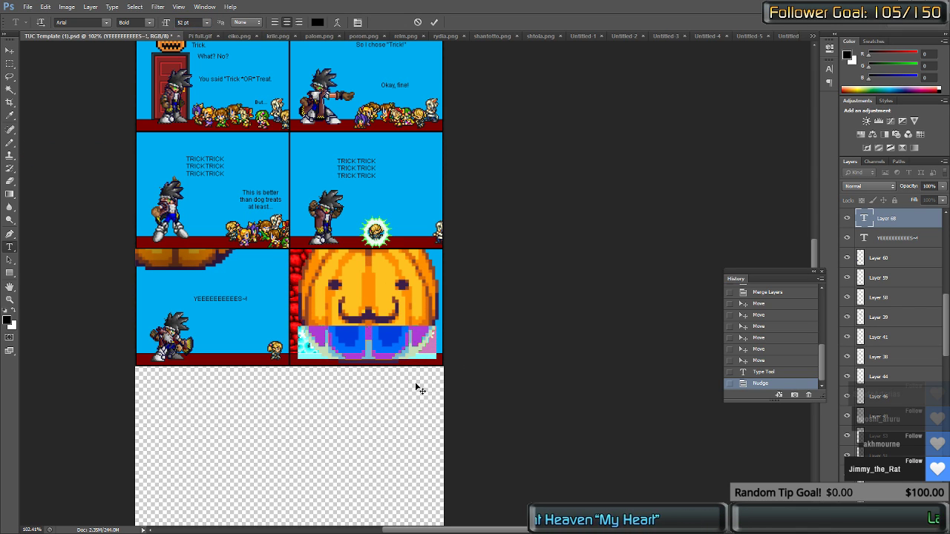
pyautogui.click(402, 336)
pyautogui.scroll(2, 894, 240)
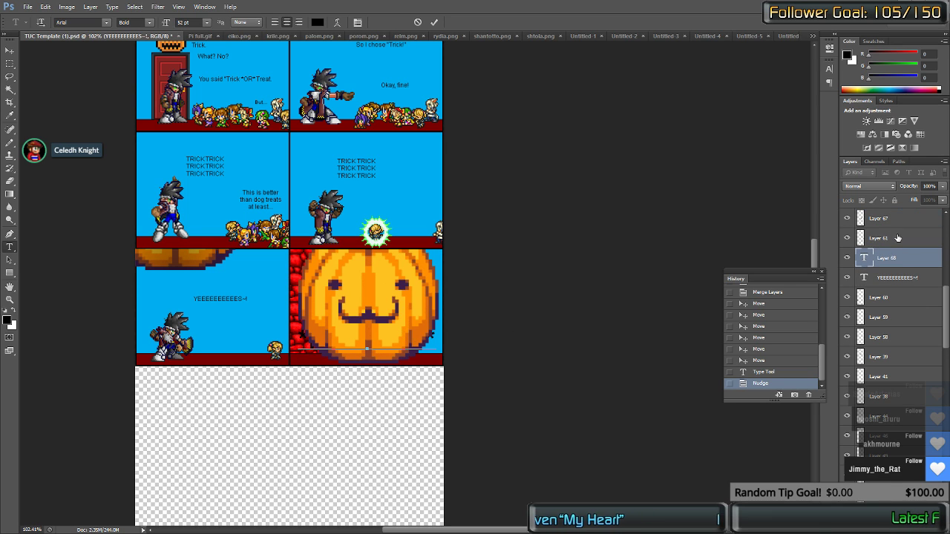
pyautogui.moveTo(897, 265)
pyautogui.mouseDown()
pyautogui.moveTo(908, 158)
pyautogui.moveTo(894, 273)
pyautogui.mouseUp()
# Step: Warp the "*FWOMPF*" text with a horizontal Arc style and a bend of -44%
pyautogui.click(360, 341)
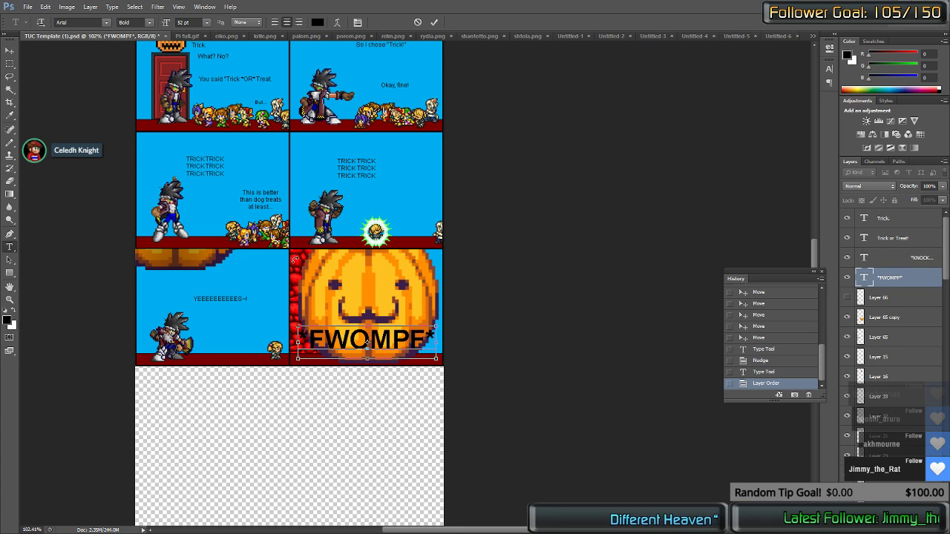
pyautogui.hotkey('ctrl', 'a')
pyautogui.click(337, 22)
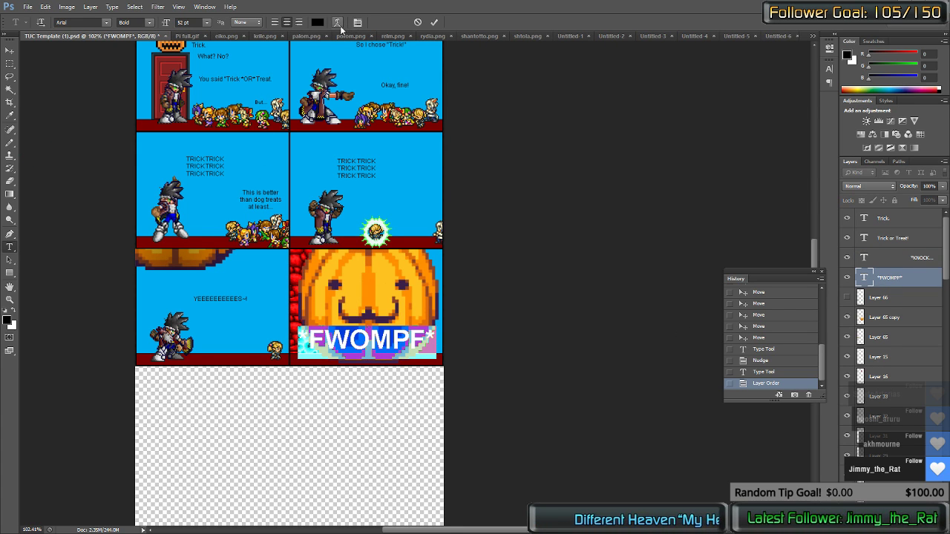
pyautogui.click(457, 152)
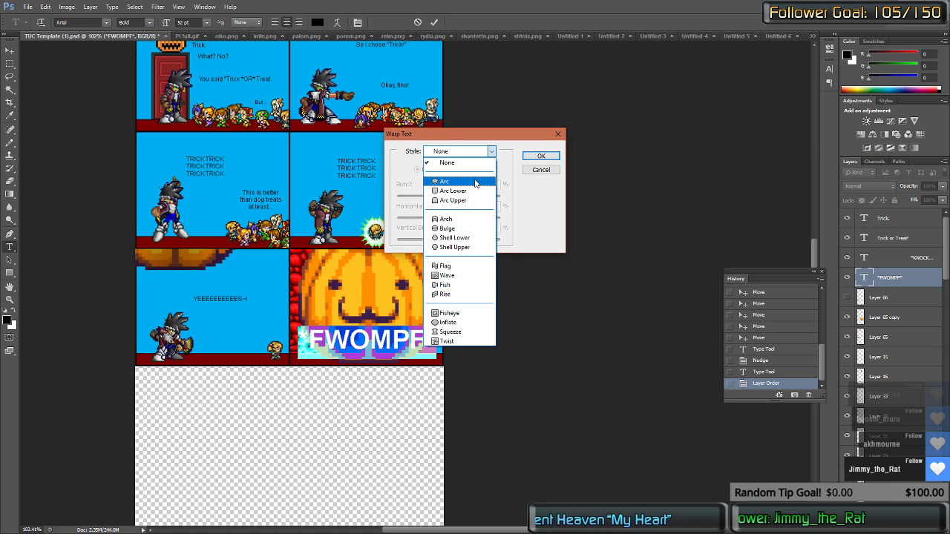
pyautogui.click(475, 183)
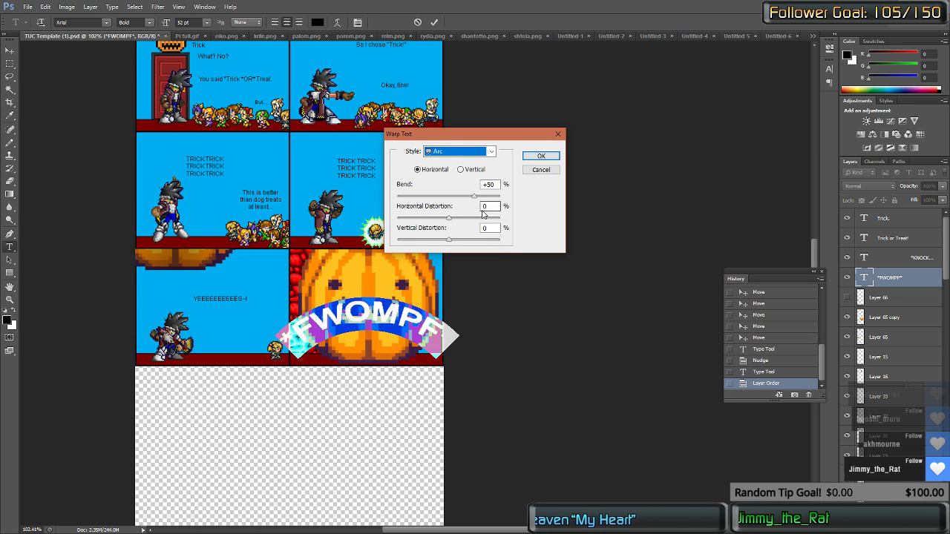
pyautogui.moveTo(475, 199); pyautogui.dragTo(426, 198)
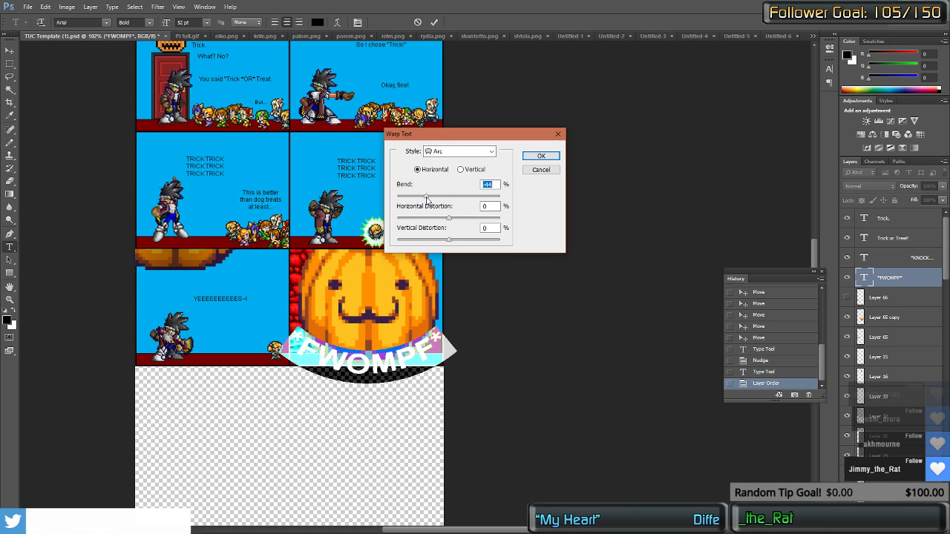
pyautogui.click(541, 156)
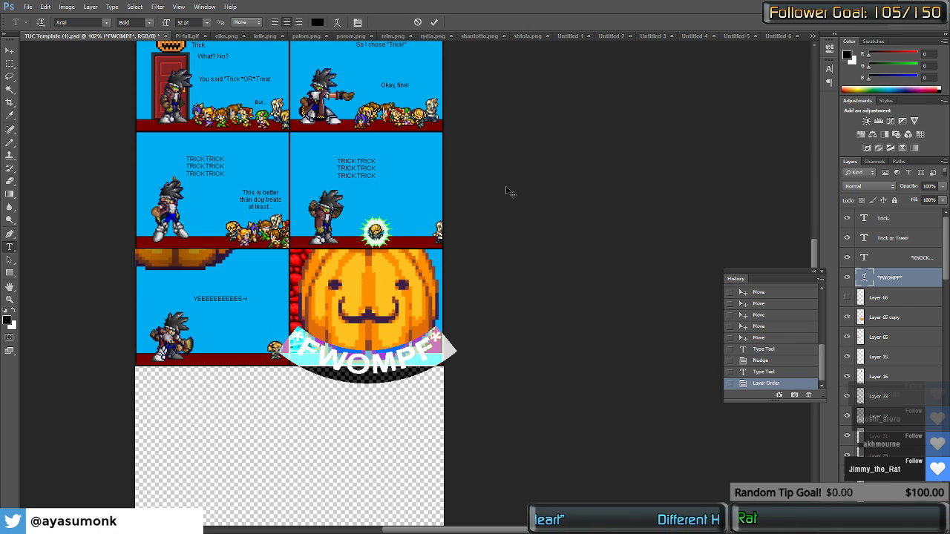
pyautogui.click(379, 365)
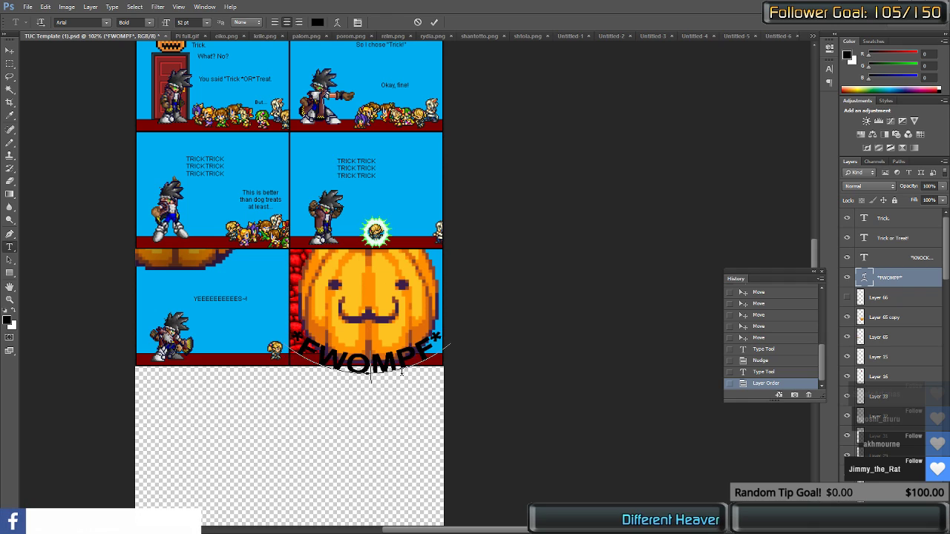
pyautogui.hotkey('ctrl', 'Return')
# Step: Nudge the curved "*FWOMPF*" text up so that it sits inside the last panel, just above its lower border
pyautogui.hotkey('ctrl', 'Up')
pyautogui.hotkey('ctrl', 'Up')
pyautogui.hotkey('ctrl', 'Up')
pyautogui.hotkey('ctrl', 'Up')
pyautogui.hotkey('ctrl', 'Up')
pyautogui.hotkey('ctrl', 'Up')
pyautogui.hotkey('ctrl', 'Up')
pyautogui.hotkey('ctrl', 'Up')
pyautogui.hotkey('ctrl', 'Up')
pyautogui.hotkey('ctrl', 'Up')
pyautogui.hotkey('ctrl', 'Up')
pyautogui.hotkey('ctrl', 'Up')
pyautogui.hotkey('ctrl', 'Up')
pyautogui.hotkey('ctrl', 'Up')
pyautogui.hotkey('ctrl', 'Up')
pyautogui.hotkey('ctrl', 'Up')
pyautogui.hotkey('ctrl', 'Up')
pyautogui.hotkey('ctrl', 'Up')
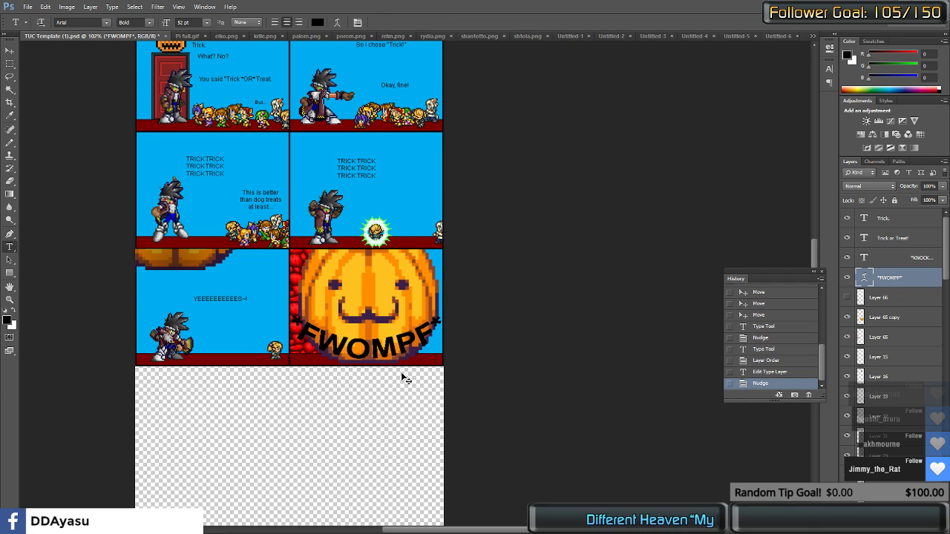
pyautogui.hotkey('ctrl', 'Down')
pyautogui.hotkey('ctrl', 'Down')
pyautogui.hotkey('ctrl', 'Down')
pyautogui.hotkey('ctrl', 'Down')
pyautogui.hotkey('ctrl', 'Down')
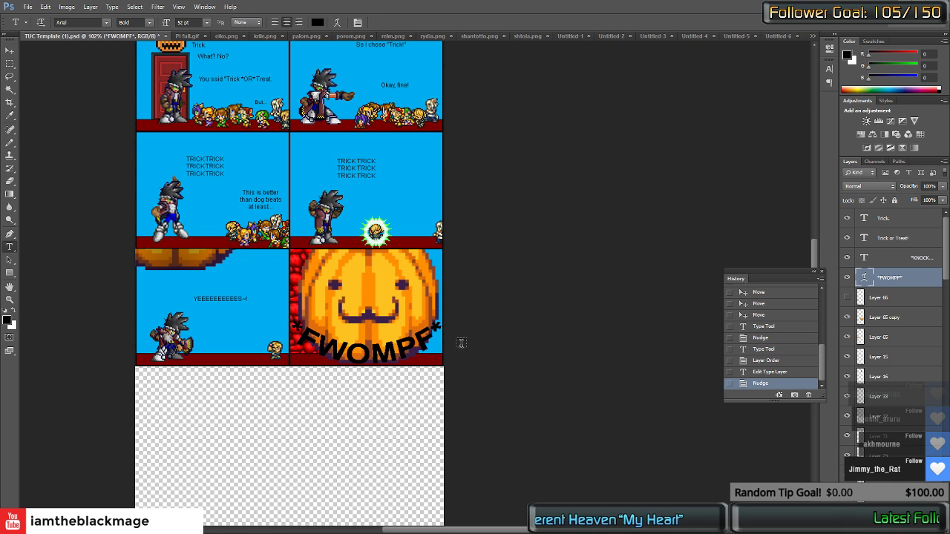
# Step: Add a 3 px white (ffffff) Stroke layer effect around the "*FWOMPF*" text
pyautogui.doubleClick(931, 287)
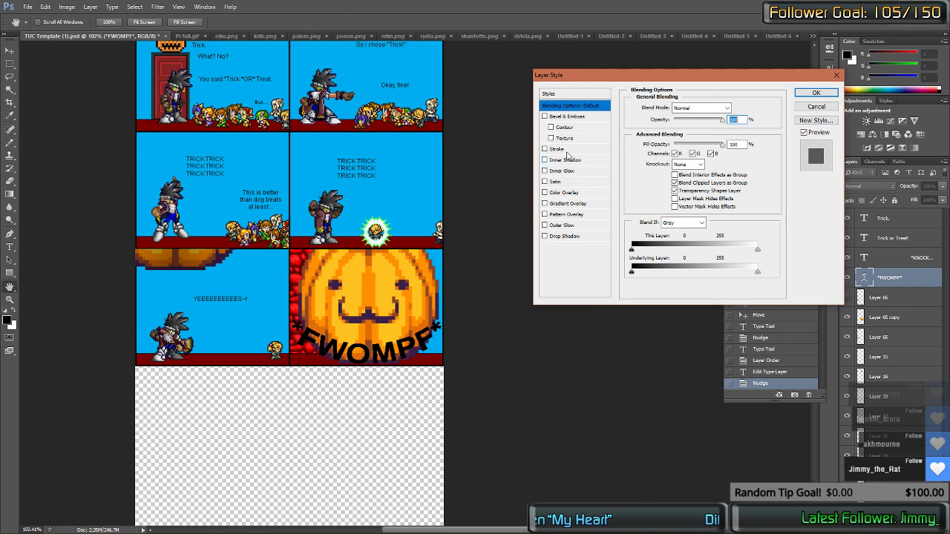
pyautogui.click(561, 150)
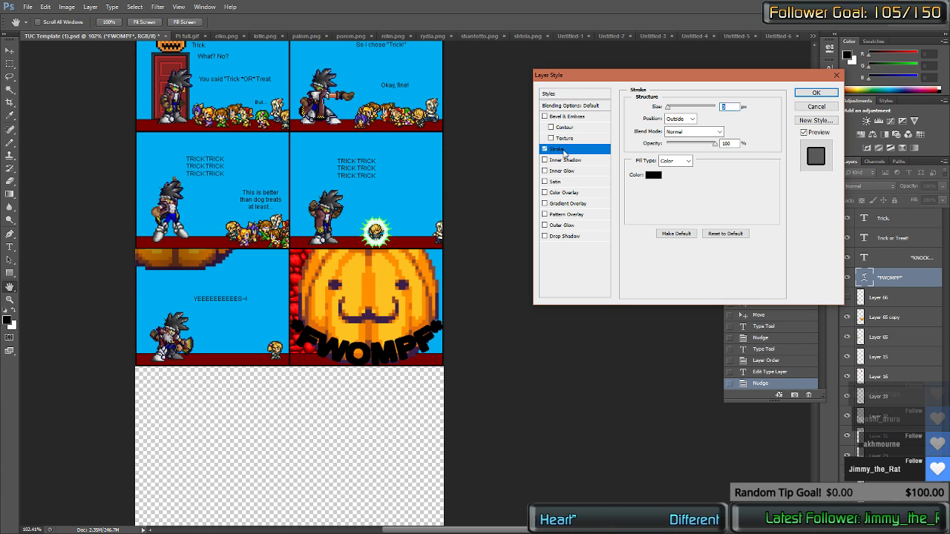
pyautogui.click(653, 175)
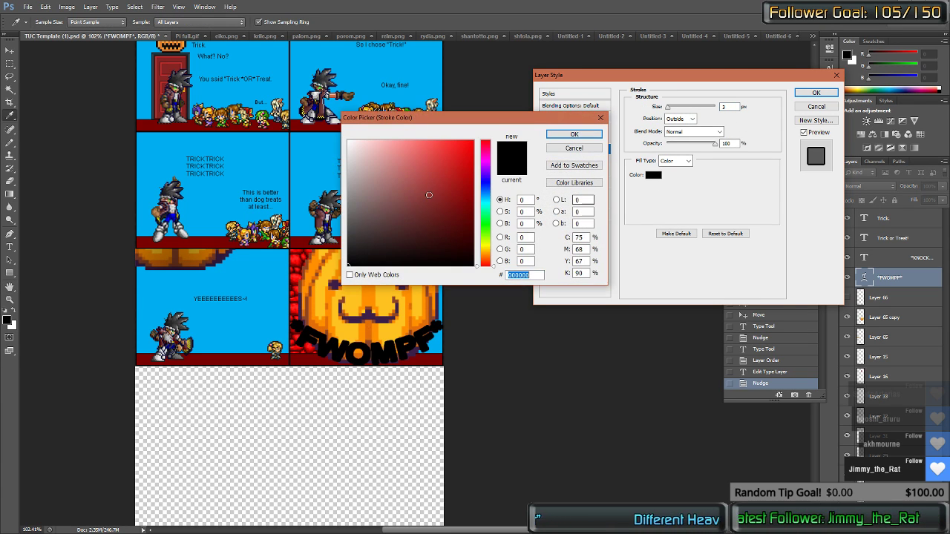
pyautogui.write('ffffff')
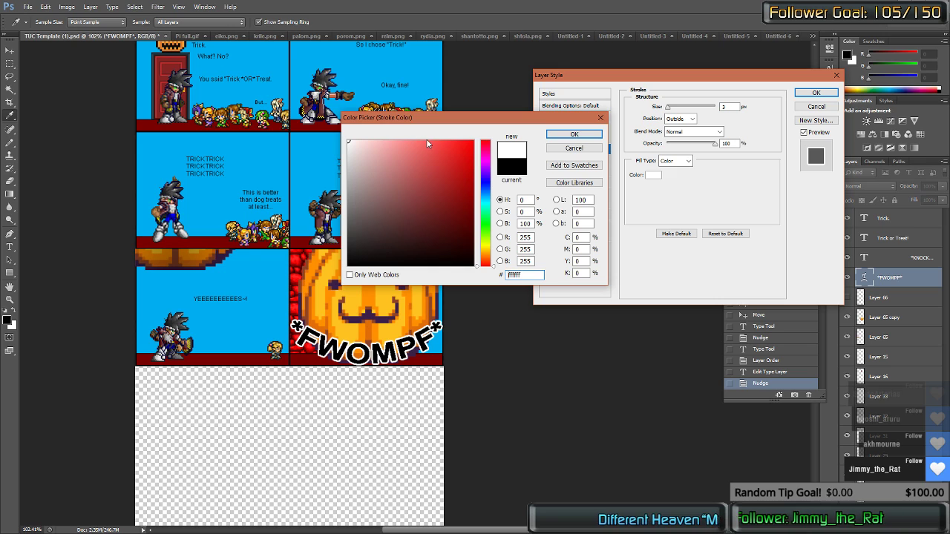
pyautogui.press('Return')
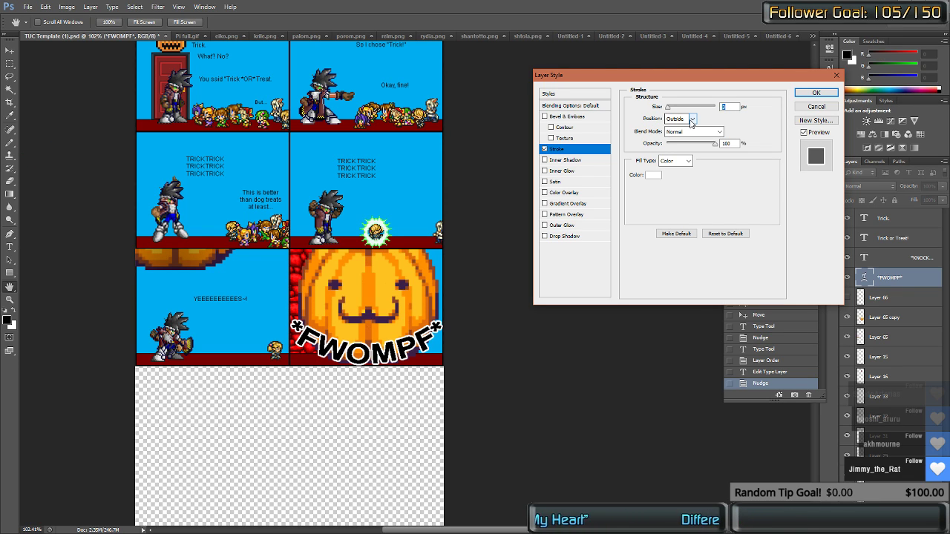
# Step: Test the Center and Inside stroke positions and Dissolve blending, settle on Outside with Normal blend mode, and apply the layer style
pyautogui.click(679, 144)
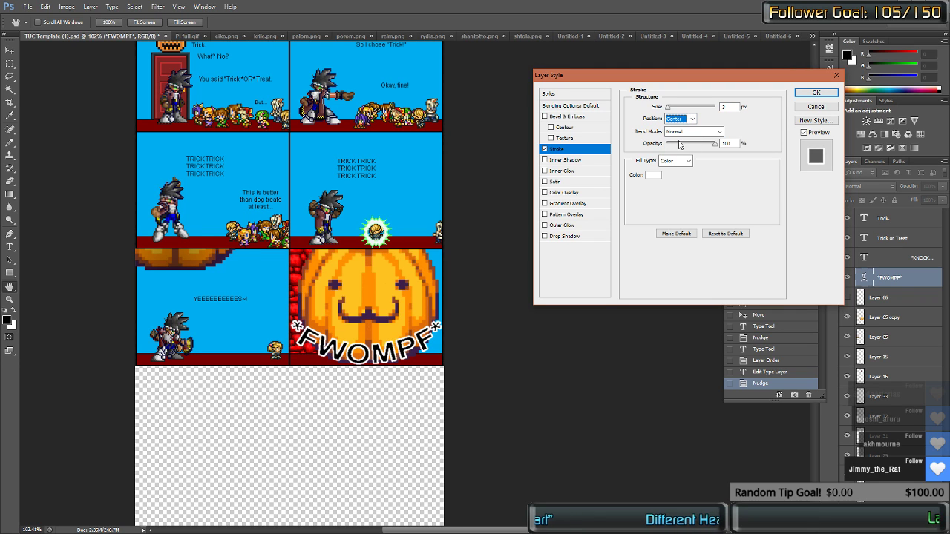
pyautogui.press('Up')
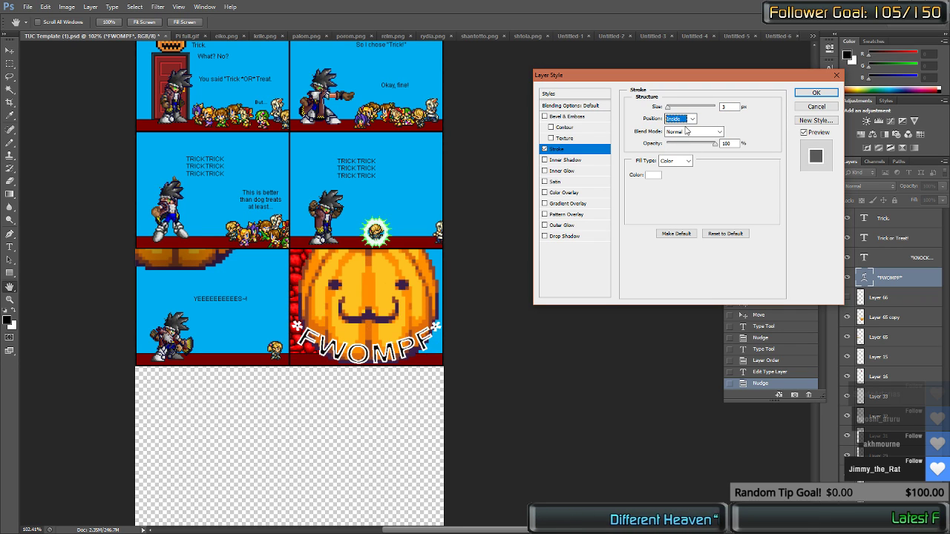
pyautogui.click(690, 131)
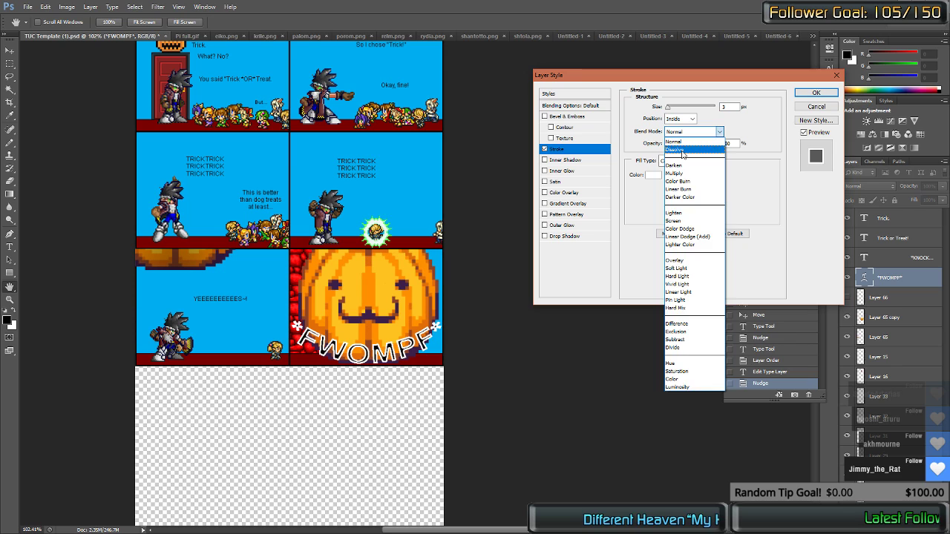
pyautogui.click(682, 151)
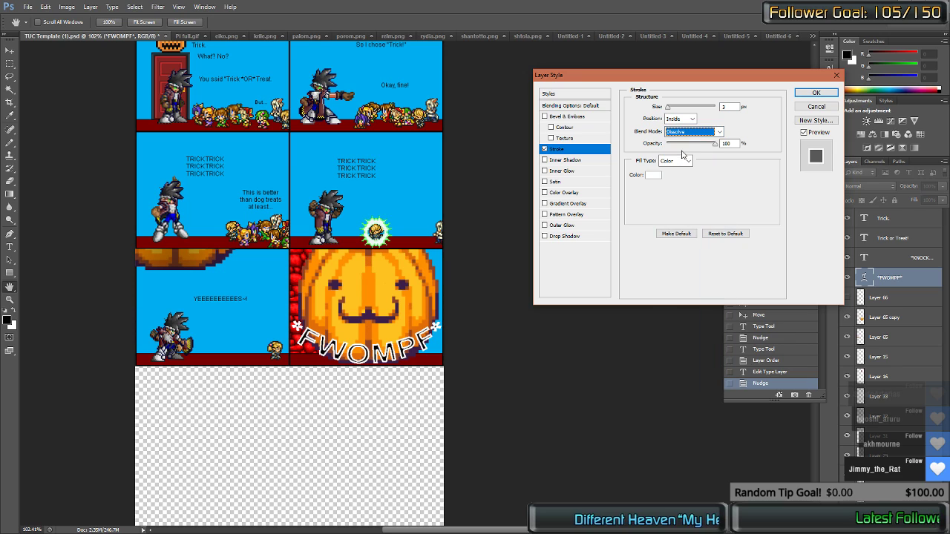
pyautogui.scroll(1, 681, 121)
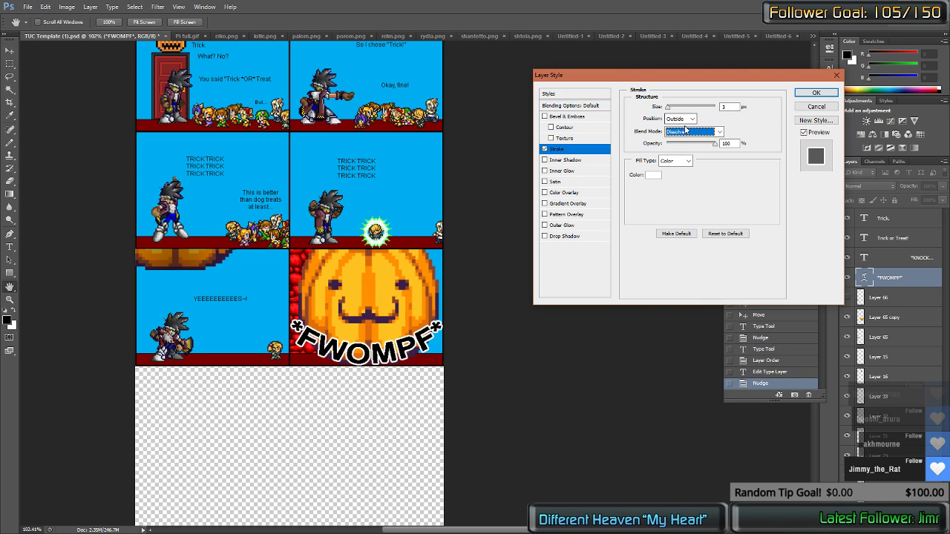
pyautogui.press('Up')
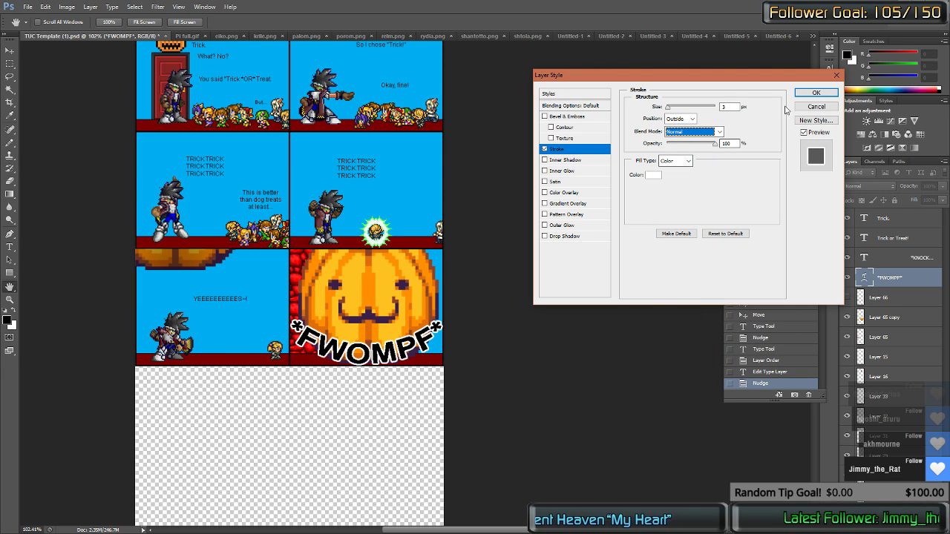
pyautogui.click(815, 93)
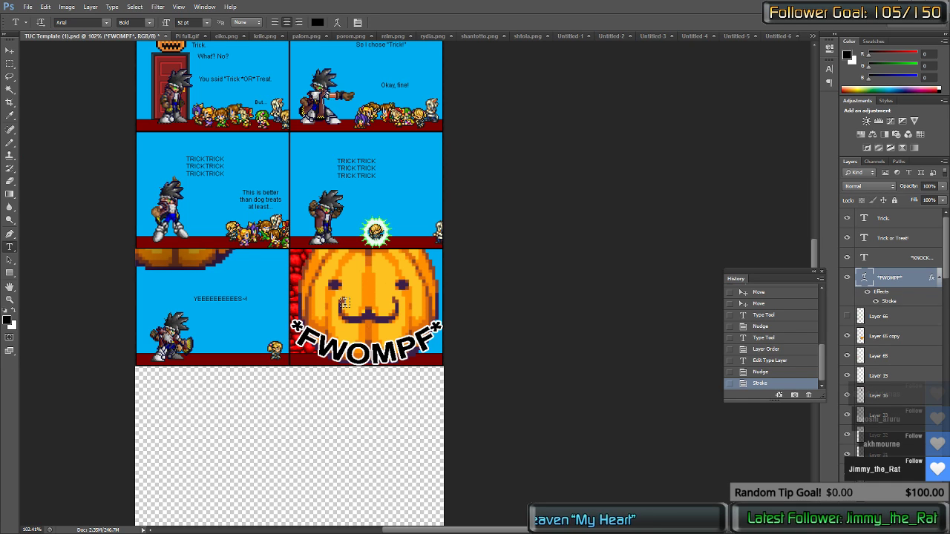
# Step: Add the caption "WOOOO!!" on the upper part of the last panel's pumpkin in Arial Bold at 15 pt
pyautogui.scroll(-5, 344, 303)
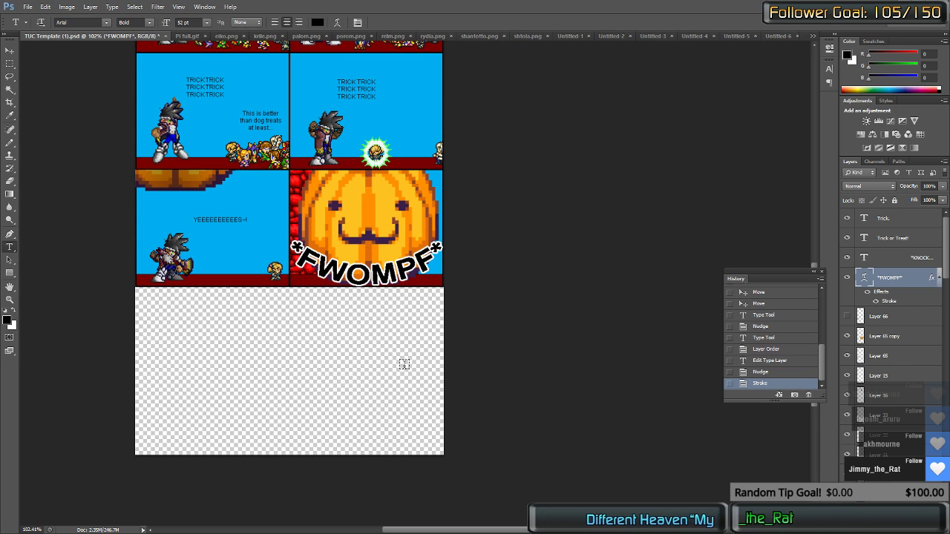
pyautogui.click(363, 191)
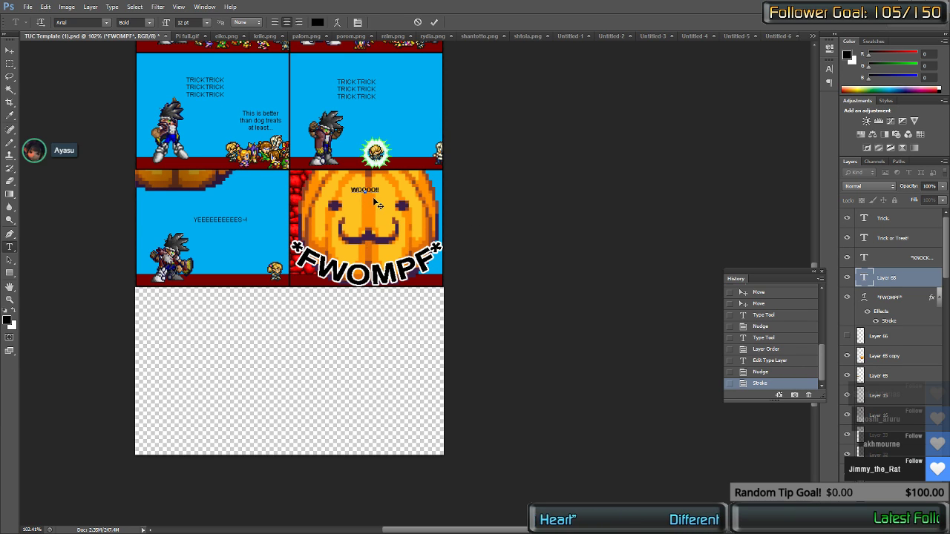
pyautogui.hotkey('ctrl', 'a')
pyautogui.click(147, 23)
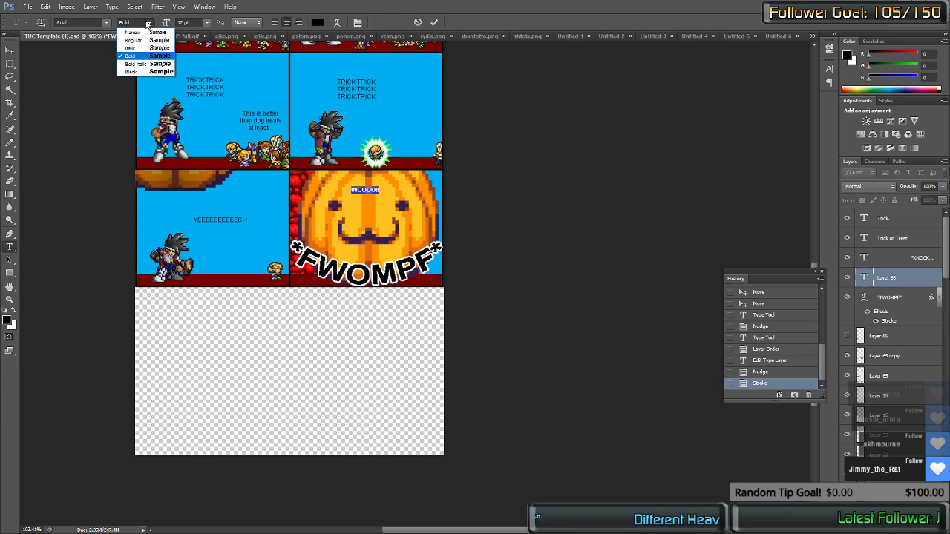
pyautogui.click(147, 23)
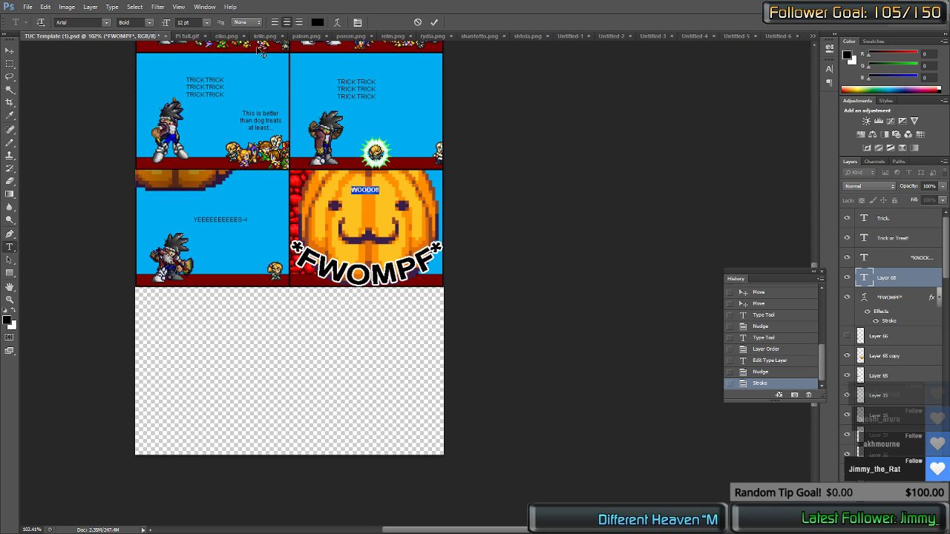
pyautogui.write('15')
pyautogui.press('Return')
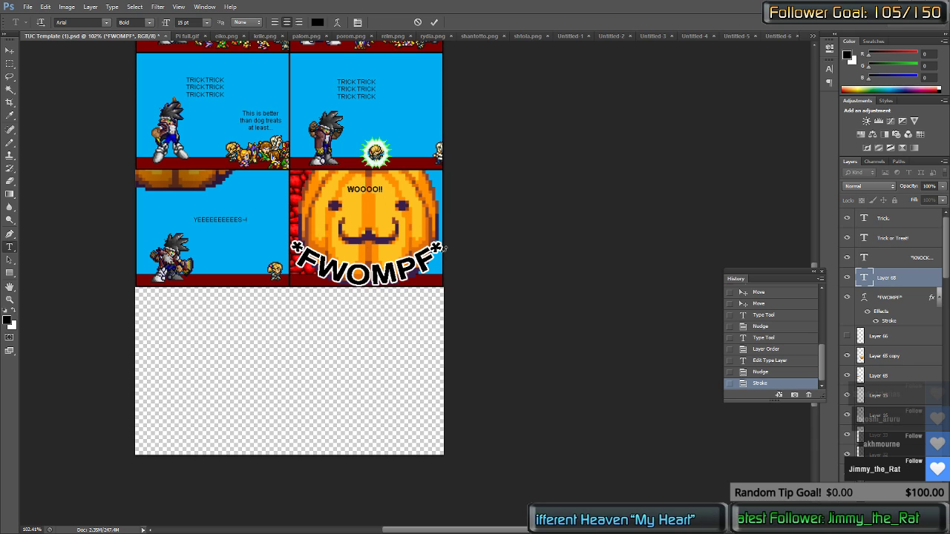
pyautogui.hotkey('ctrl', 'Return')
# Step: Nudge the "WOOOO!!" caption slightly down and right so it sits between the pumpkin's eyes
pyautogui.hotkey('ctrl', 'Down')
pyautogui.hotkey('ctrl', 'Down')
pyautogui.hotkey('ctrl', 'Down')
pyautogui.hotkey('ctrl', 'Down')
pyautogui.hotkey('ctrl', 'Down')
pyautogui.hotkey('ctrl', 'Down')
pyautogui.hotkey('ctrl', 'Down')
pyautogui.hotkey('ctrl', 'Down')
pyautogui.hotkey('ctrl', 'Right')
pyautogui.hotkey('ctrl', 'Right')
pyautogui.hotkey('ctrl', 'Right')
pyautogui.hotkey('ctrl', 'Right')
pyautogui.hotkey('ctrl', 'Right')
pyautogui.hotkey('ctrl', 'Right')
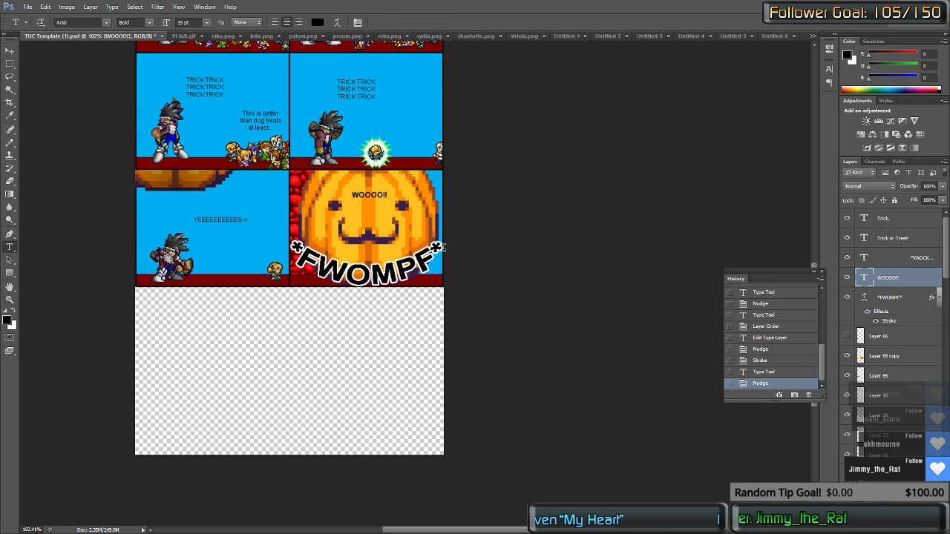
# Step: Switch to the Rectangle tool with a white fill, ready for the second panel's "Trick or Treat!" caption
pyautogui.scroll(-3, 895, 432)
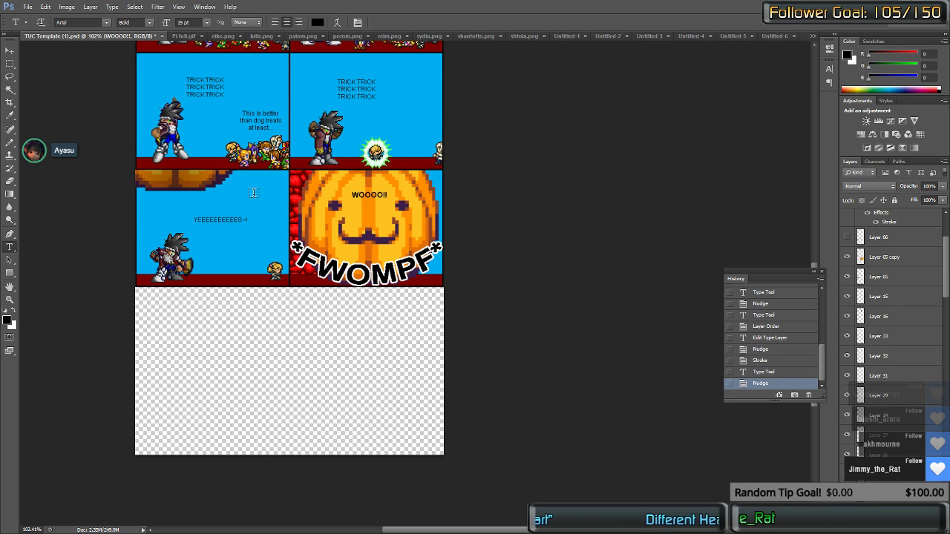
pyautogui.scroll(5, 543, 354)
pyautogui.scroll(-1, 476, 256)
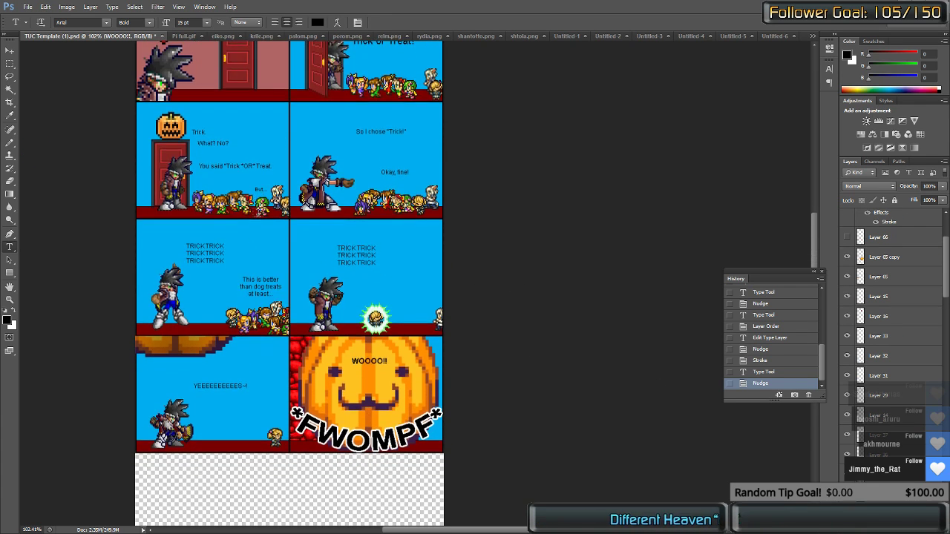
pyautogui.scroll(3, 259, 210)
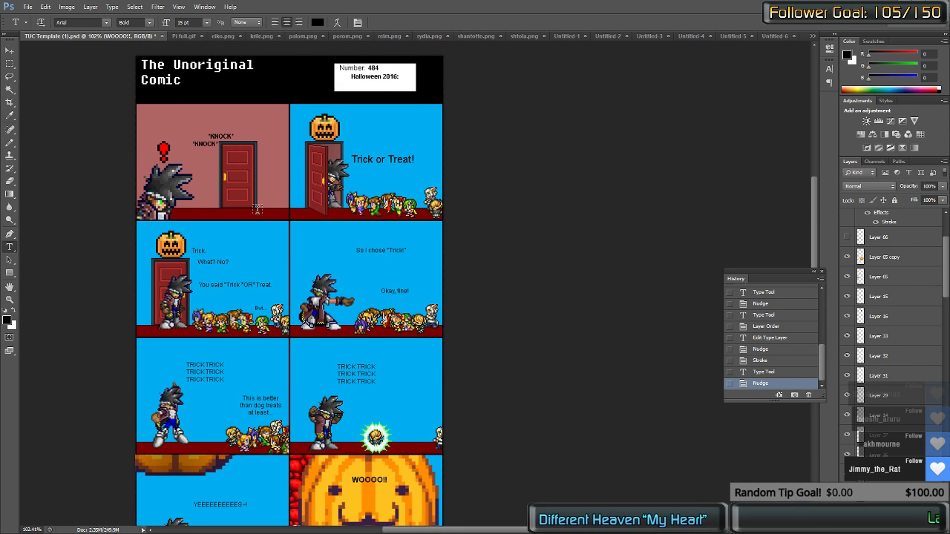
pyautogui.scroll(1, 257, 210)
pyautogui.scroll(-1, 257, 211)
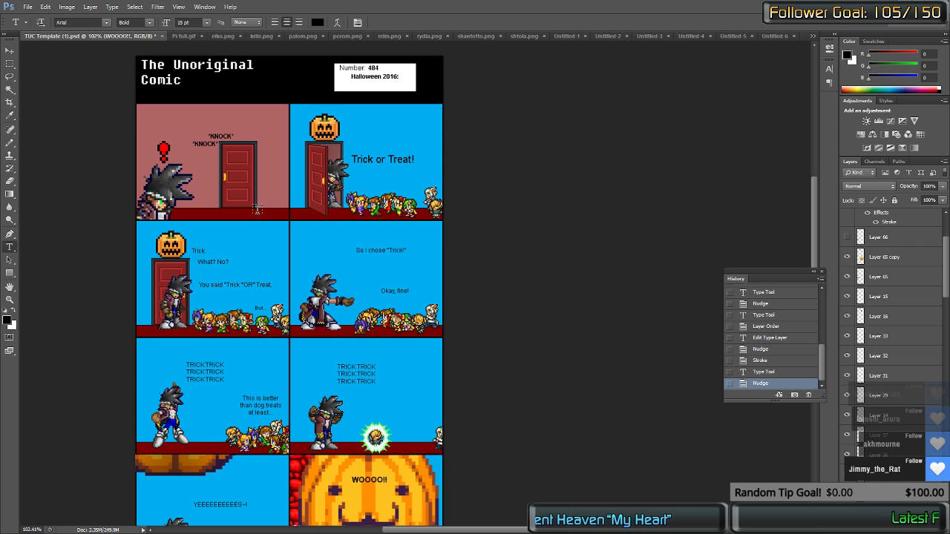
pyautogui.press('u')
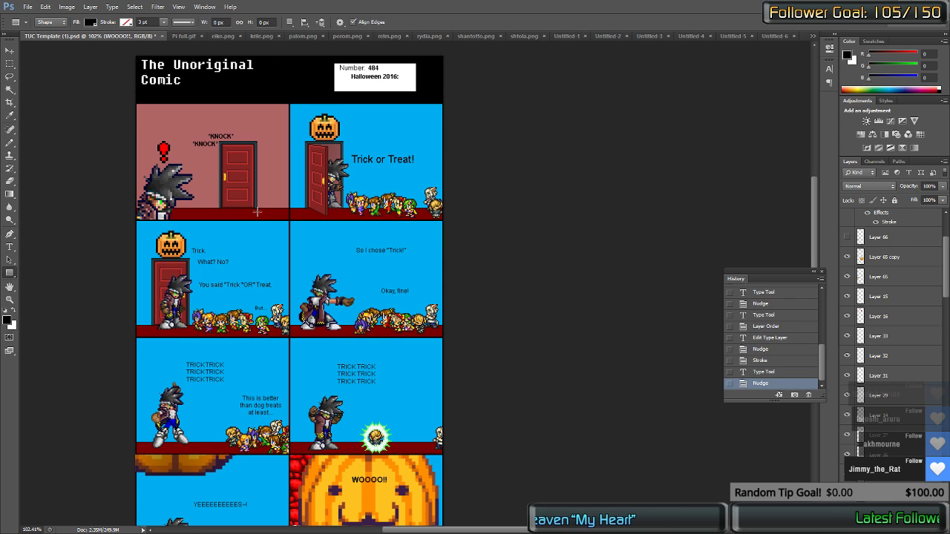
pyautogui.press('x')
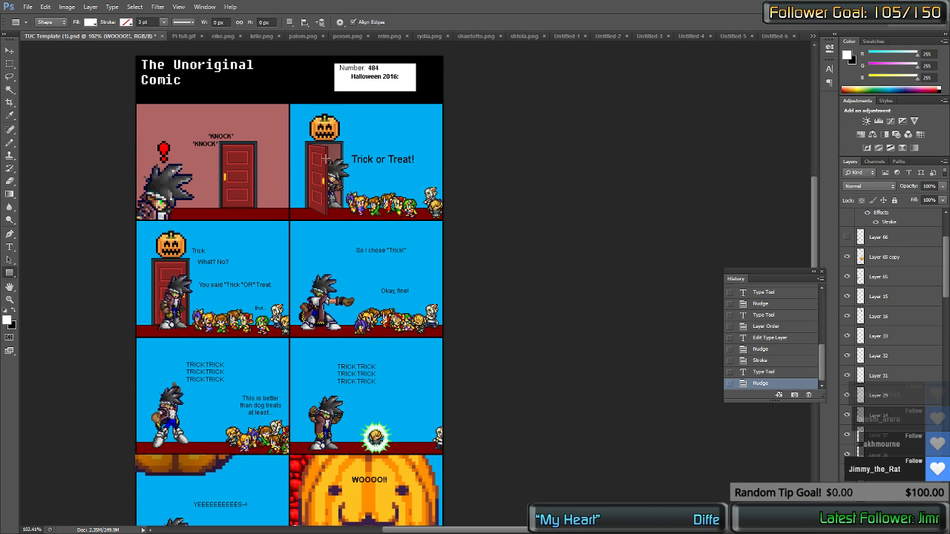
pyautogui.scroll(9, 369, 167)
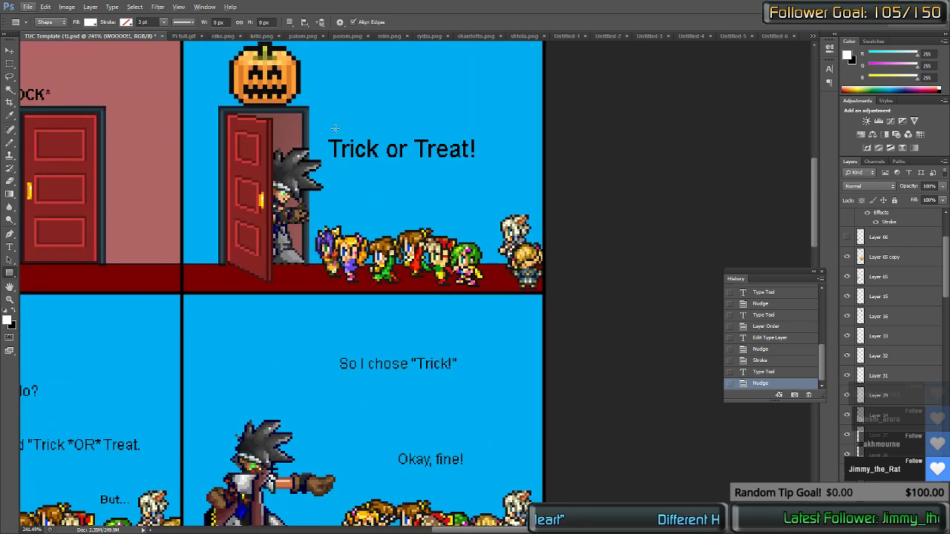
# Step: Switch to the Custom Shape tool and pick the irregular spiky starburst as its shape
pyautogui.click(10, 260)
pyautogui.click(11, 272)
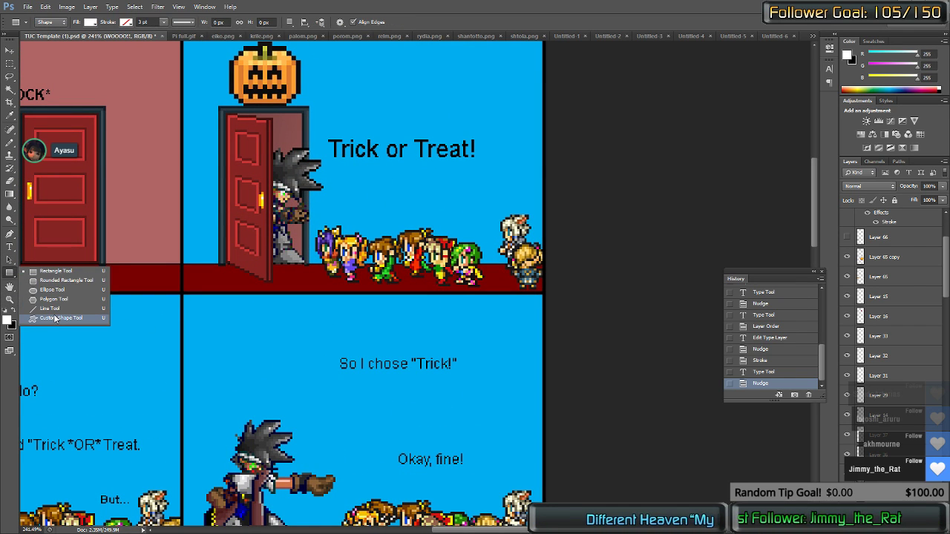
pyautogui.click(59, 320)
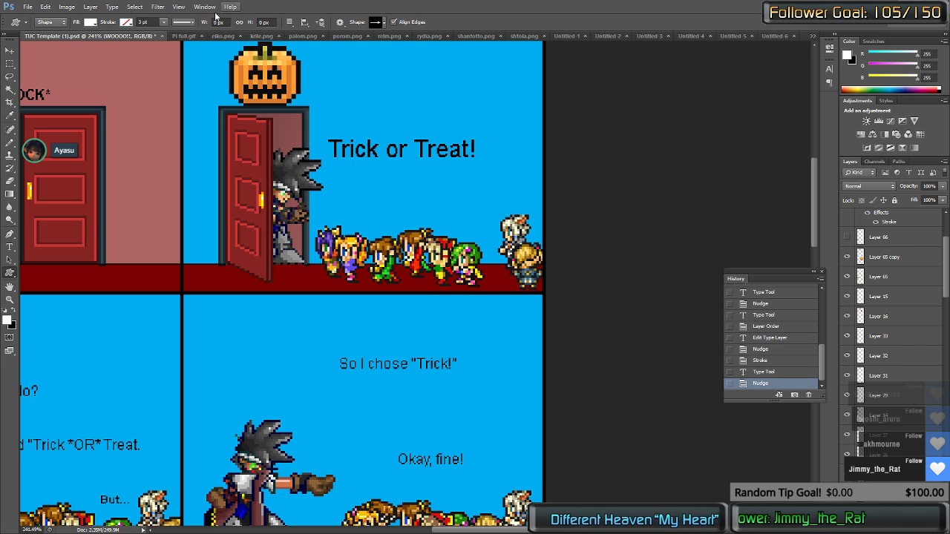
pyautogui.click(383, 24)
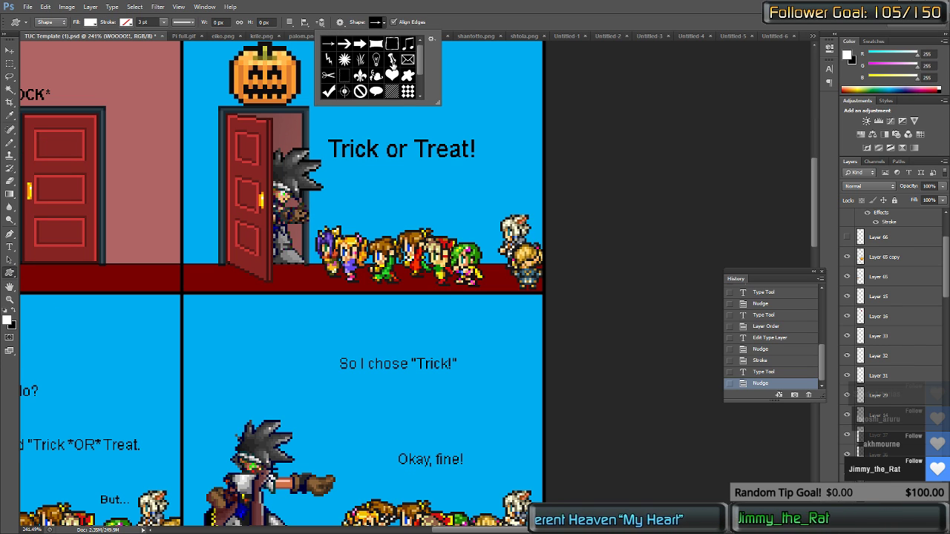
pyautogui.scroll(-2, 392, 62)
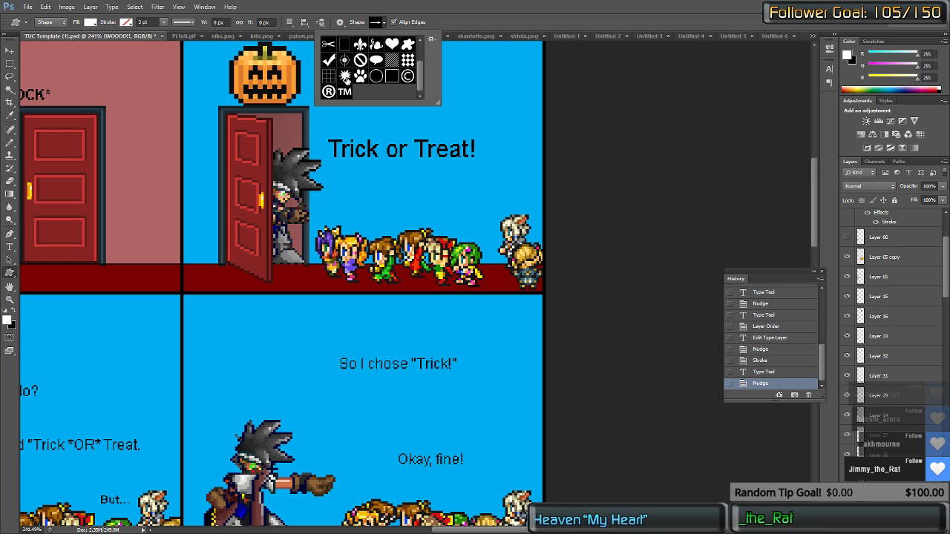
pyautogui.click(374, 143)
pyautogui.press('Escape')
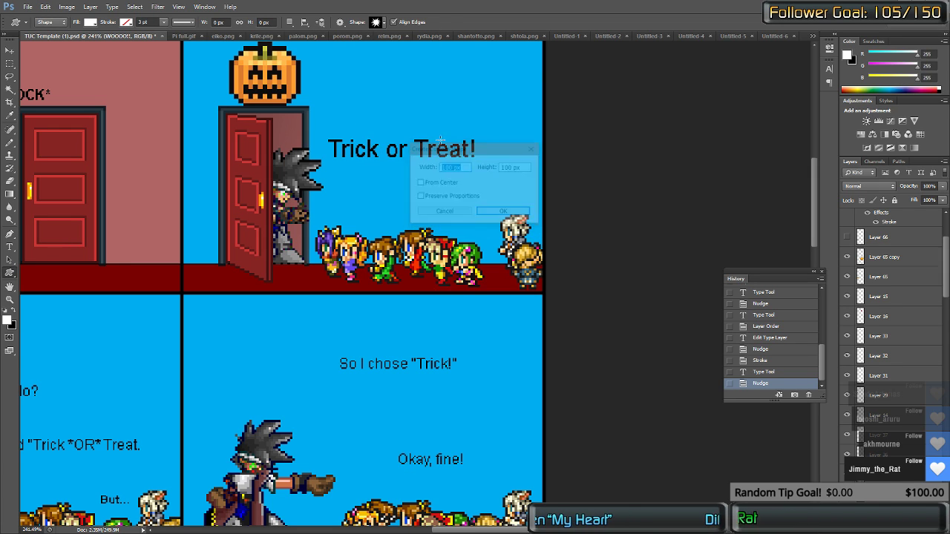
# Step: Move the text layers from "This is better than dog..." through "What? No?" to the top of the layer stack, with "YEEEEEEEEEES~!" directly beneath them
pyautogui.scroll(-3, 895, 296)
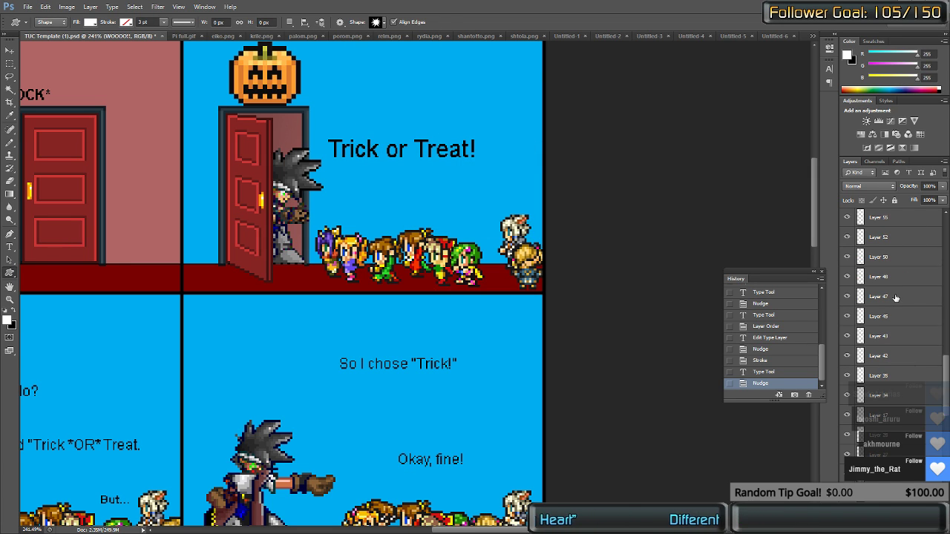
pyautogui.scroll(-3, 897, 296)
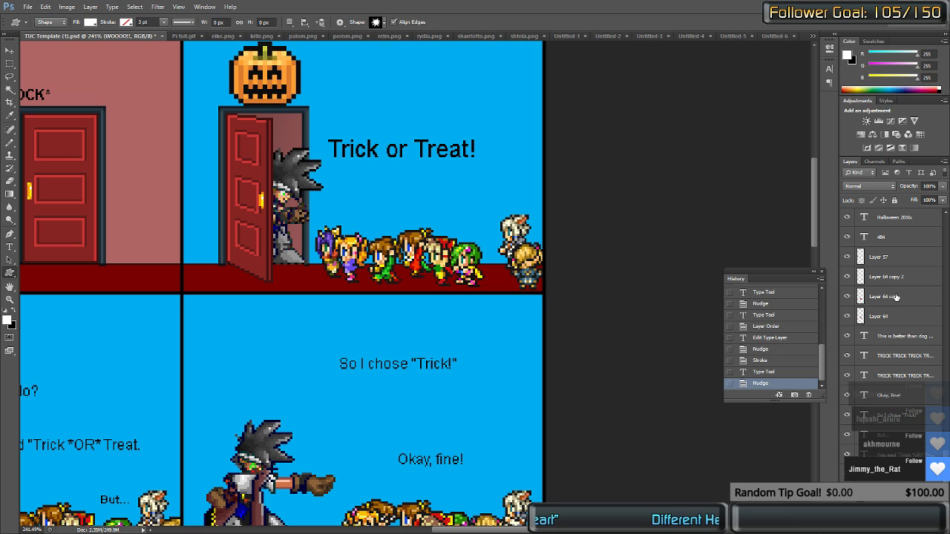
pyautogui.click(897, 338)
pyautogui.scroll(-1, 901, 363)
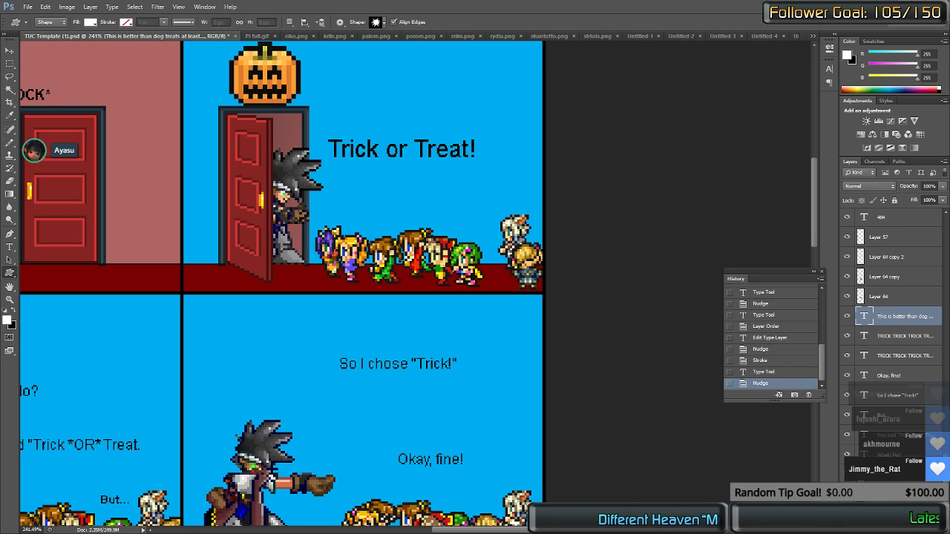
pyautogui.keyDown('shift'); pyautogui.click(897, 454); pyautogui.keyUp('shift')
pyautogui.scroll(2, 864, 336)
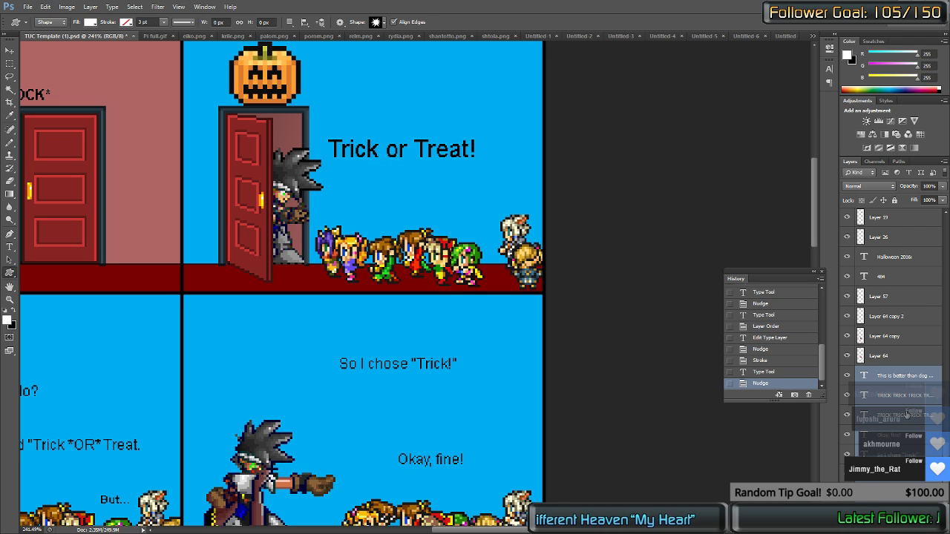
pyautogui.moveTo(907, 409); pyautogui.dragTo(914, 449)
pyautogui.moveTo(876, 367); pyautogui.dragTo(878, 217)
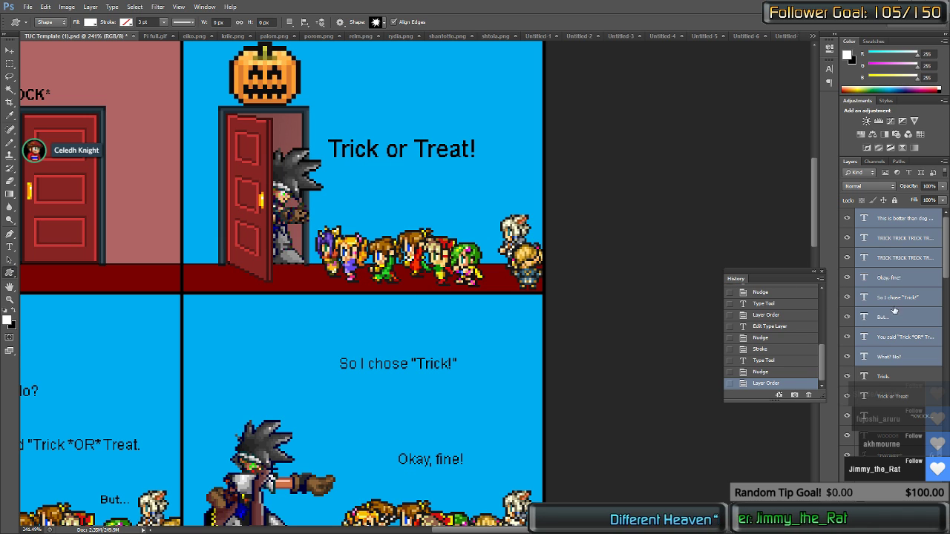
pyautogui.scroll(-5, 894, 310)
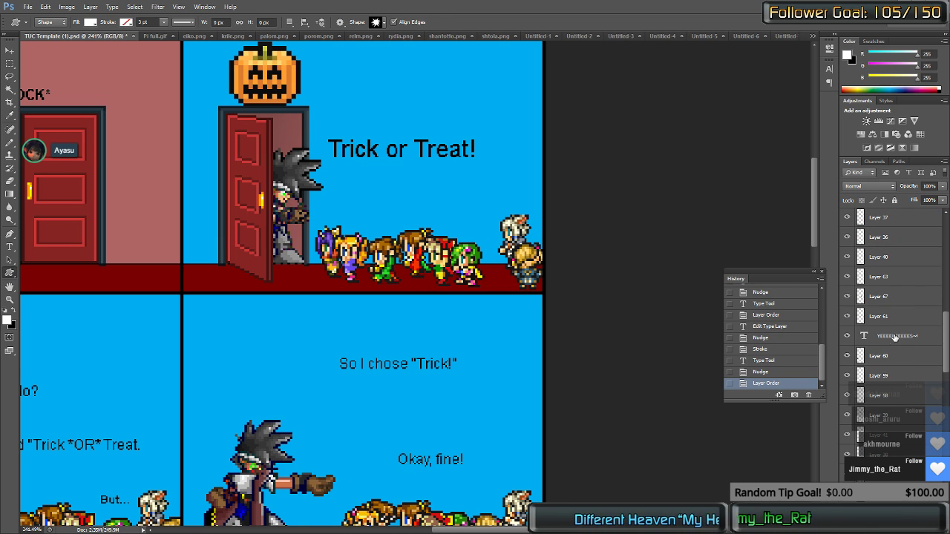
pyautogui.moveTo(913, 257); pyautogui.dragTo(907, 368)
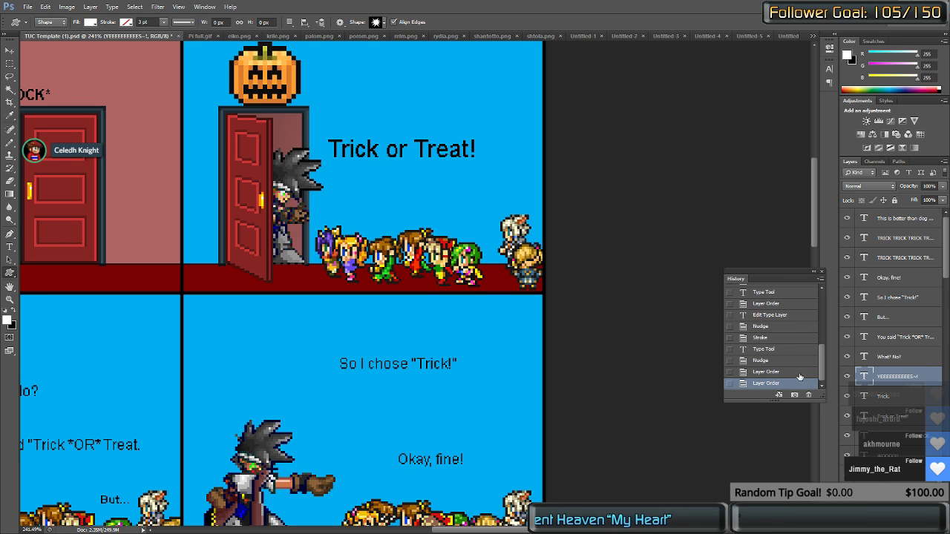
pyautogui.scroll(-4, 275, 271)
pyautogui.scroll(3, 174, 309)
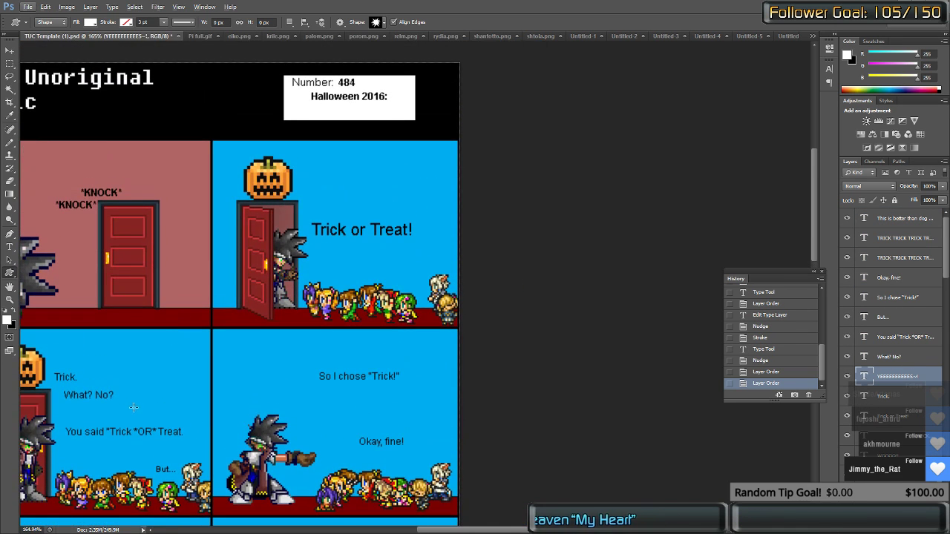
pyautogui.hscroll(-2, 137, 404)
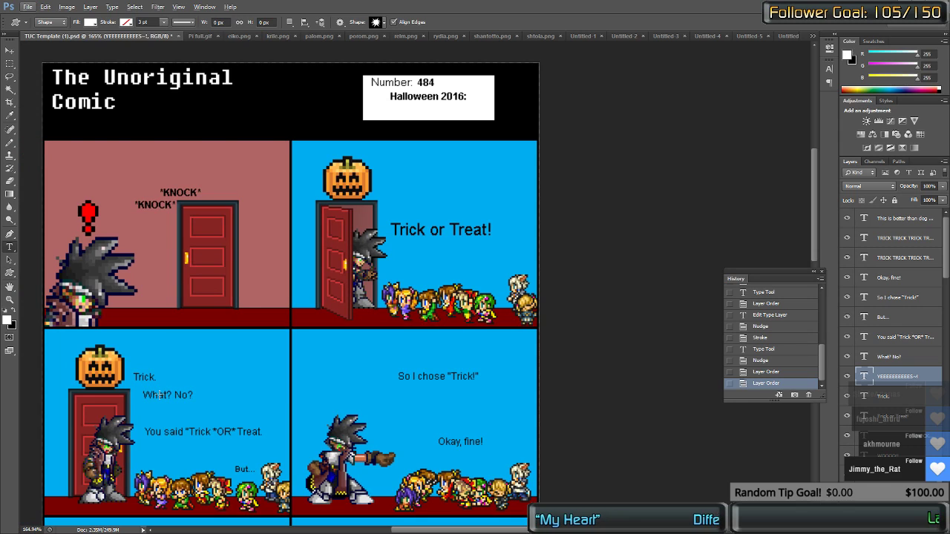
pyautogui.press('t')
pyautogui.hotkey('alt', 't')
pyautogui.press('Escape')
pyautogui.press('u')
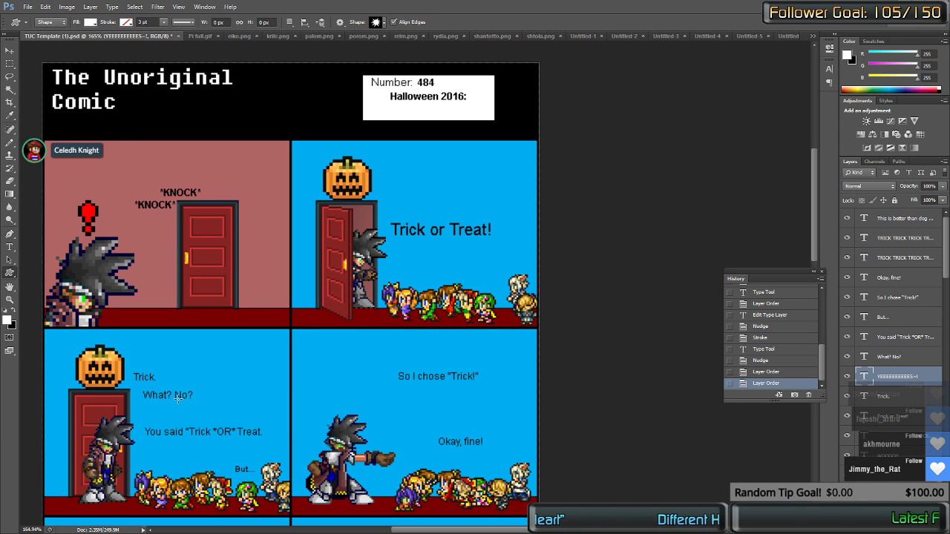
pyautogui.click(178, 395)
pyautogui.press('Escape')
# Step: Add a second line reading "That's now ho-" to the "What? No?" caption in the third panel
pyautogui.press('t')
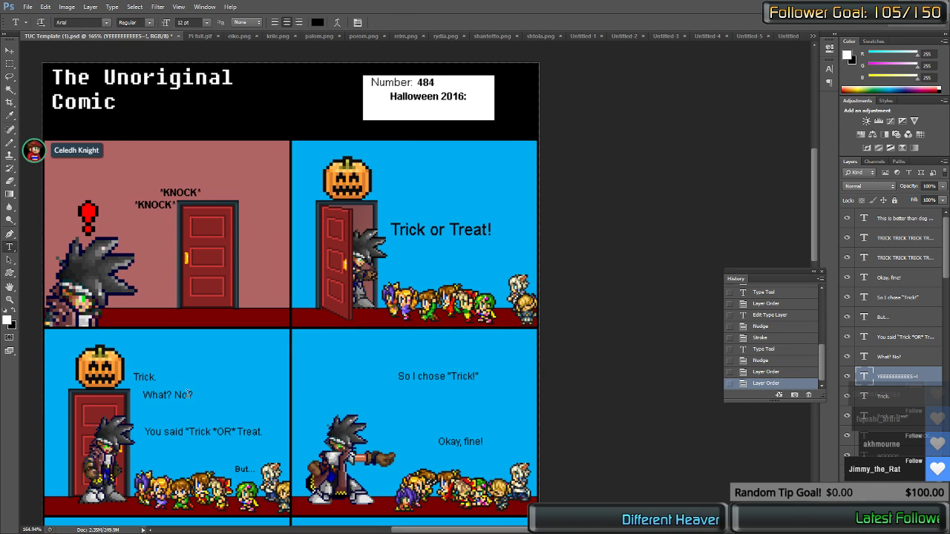
pyautogui.click(178, 395)
pyautogui.write('That')
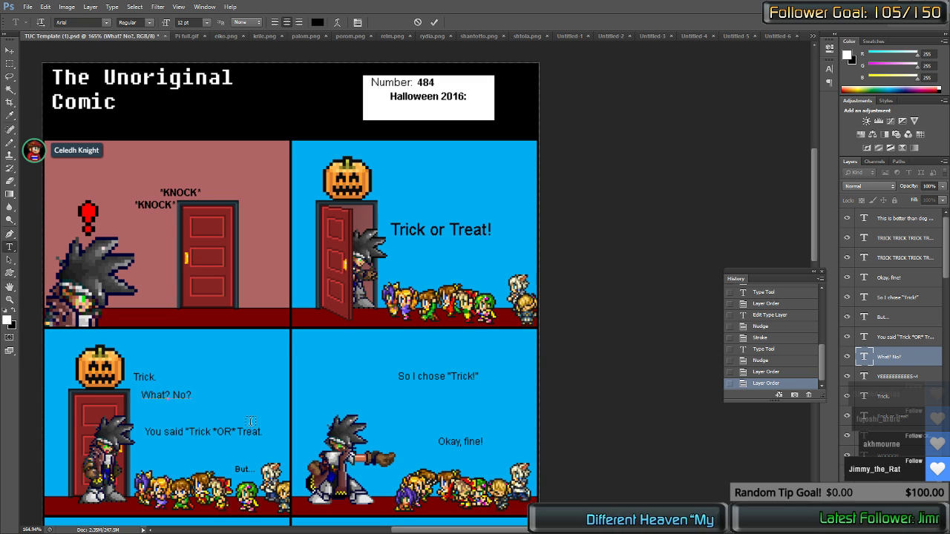
pyautogui.press('BackSpace')
pyautogui.press('BackSpace')
pyautogui.press('BackSpace')
pyautogui.press('BackSpace')
pyautogui.press('BackSpace')
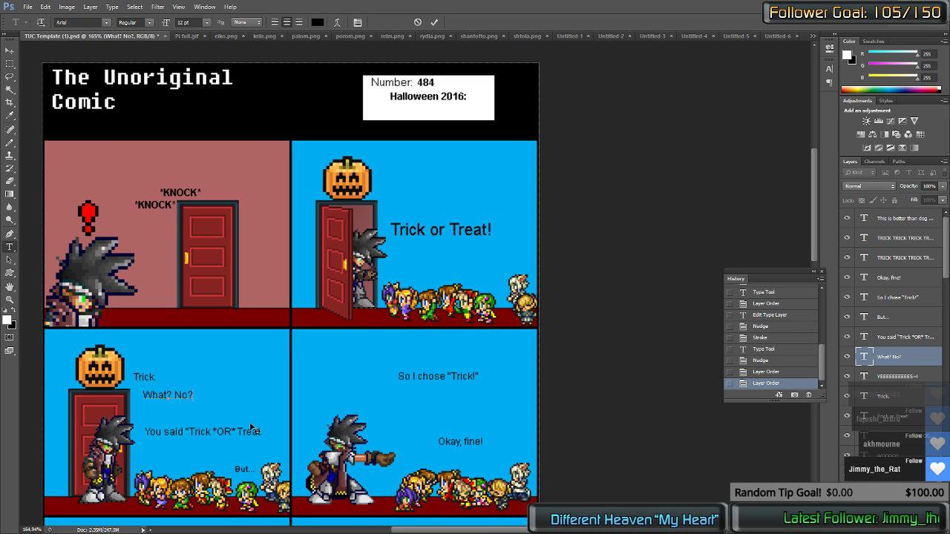
pyautogui.press('Return')
pyautogui.write('Taat')
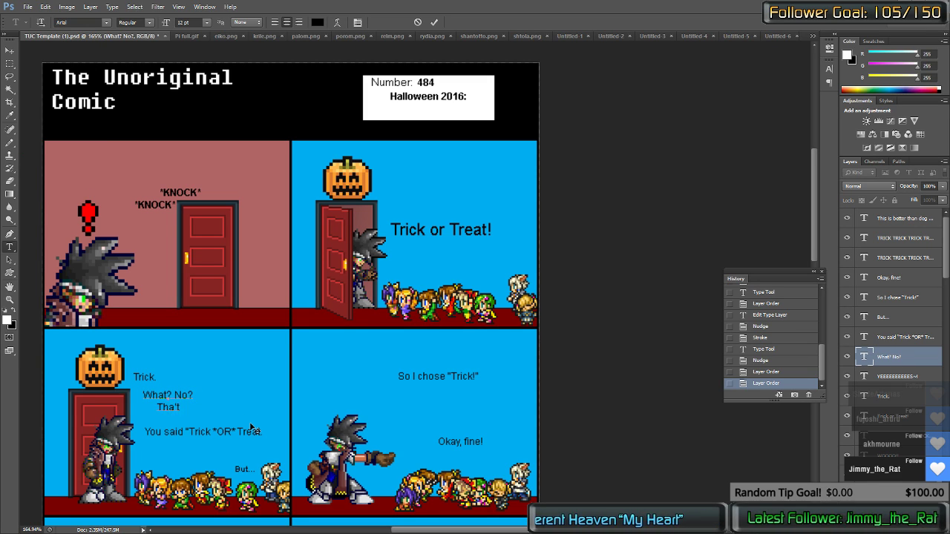
pyautogui.write("'s now how")
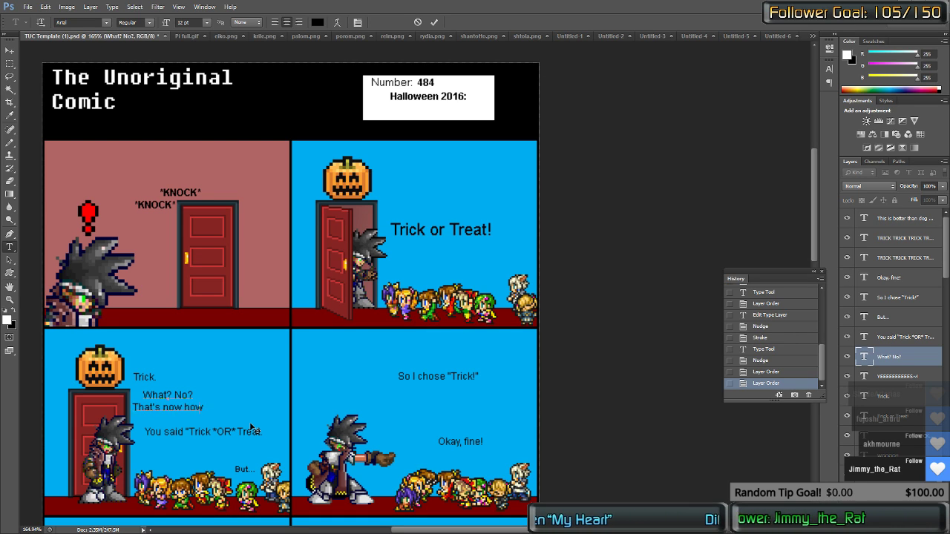
pyautogui.press('BackSpace')
pyautogui.write('--')
pyautogui.press('BackSpace')
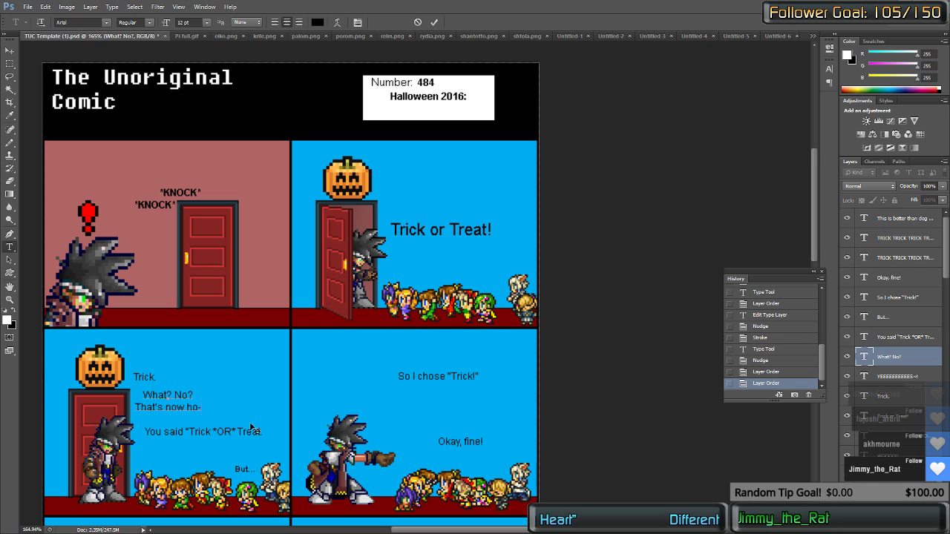
pyautogui.hotkey('ctrl', 'Return')
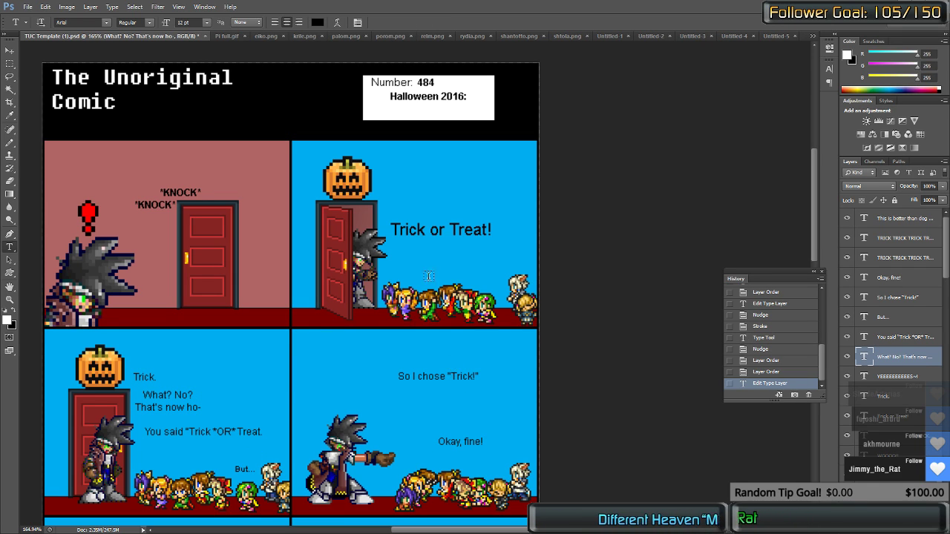
# Step: Draw a white starburst about 136 by 82 px over the "Trick or Treat!" caption and move its layer behind the text, just above "Halloween 2016:"
pyautogui.press('u')
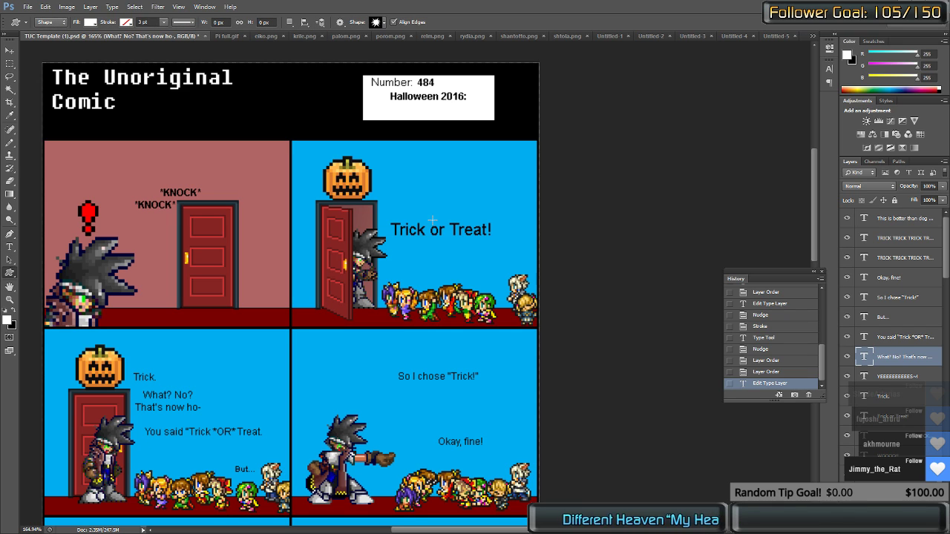
pyautogui.moveTo(369, 196)
pyautogui.mouseDown()
pyautogui.moveTo(526, 247)
pyautogui.moveTo(481, 261)
pyautogui.mouseUp()
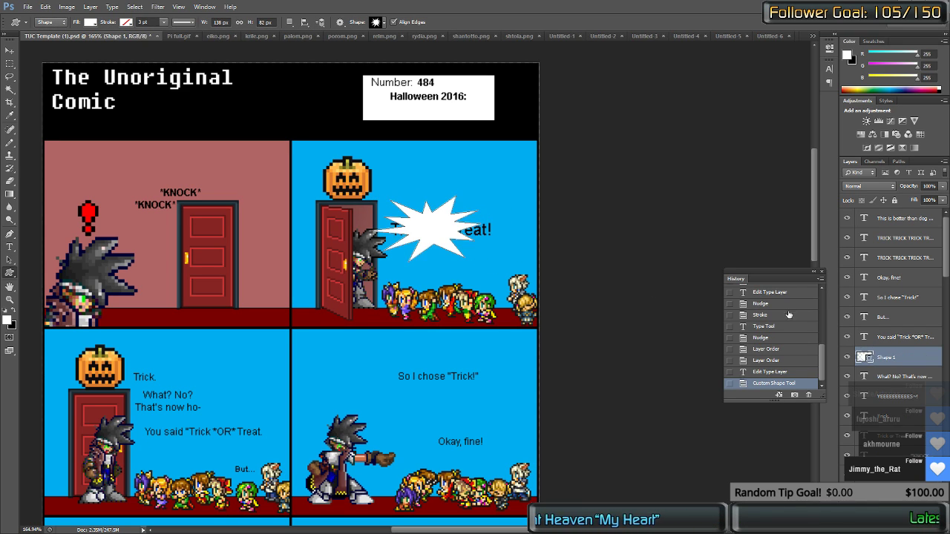
pyautogui.scroll(-8, 890, 334)
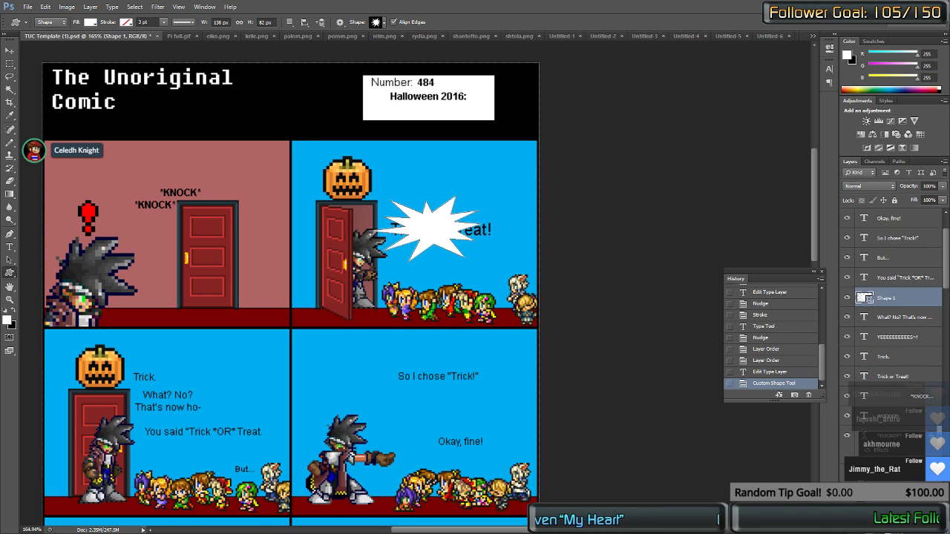
pyautogui.scroll(-5, 891, 334)
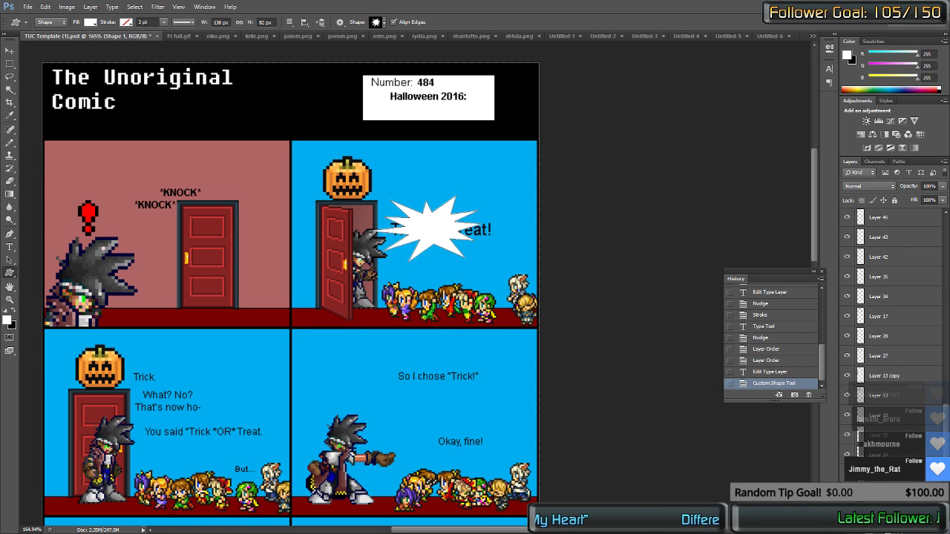
pyautogui.moveTo(880, 437); pyautogui.dragTo(880, 355)
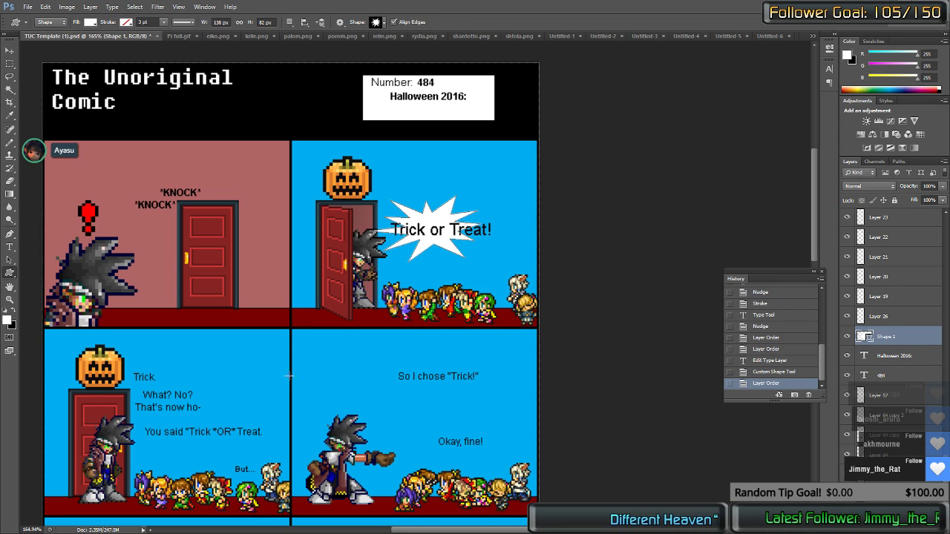
pyautogui.press('b')
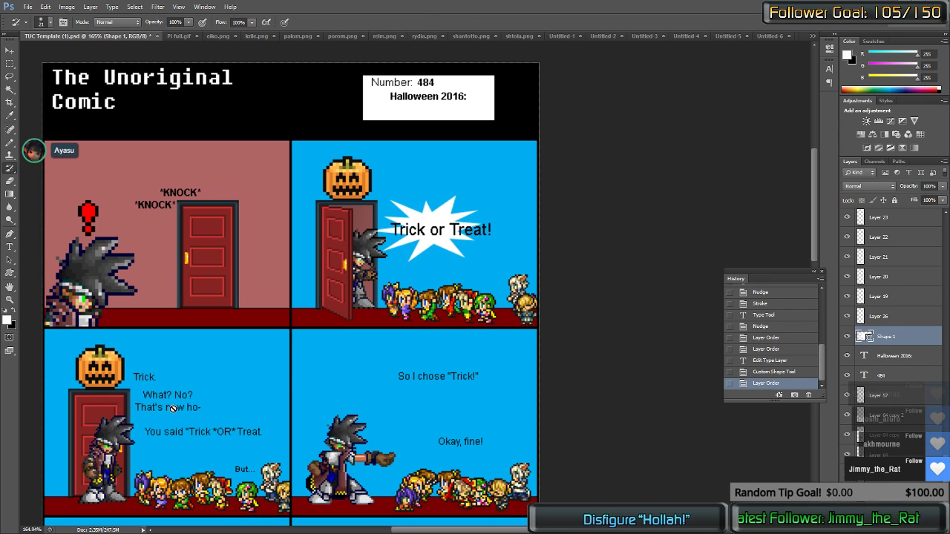
# Step: Correct the second line of the "What? No?" caption in the third panel to read "That's not ho-"
pyautogui.press('t')
pyautogui.click(172, 408)
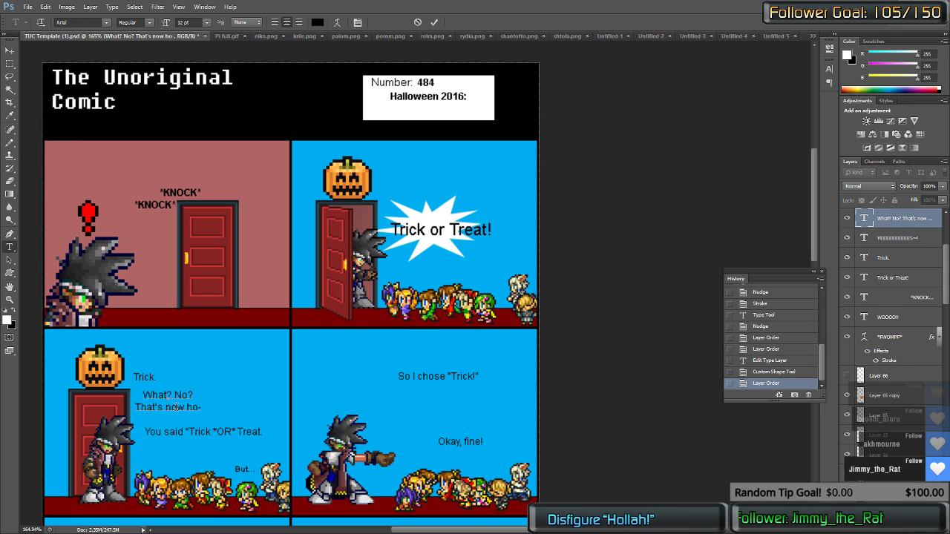
pyautogui.press('BackSpace')
pyautogui.write('t')
pyautogui.hotkey('ctrl', 'Return')
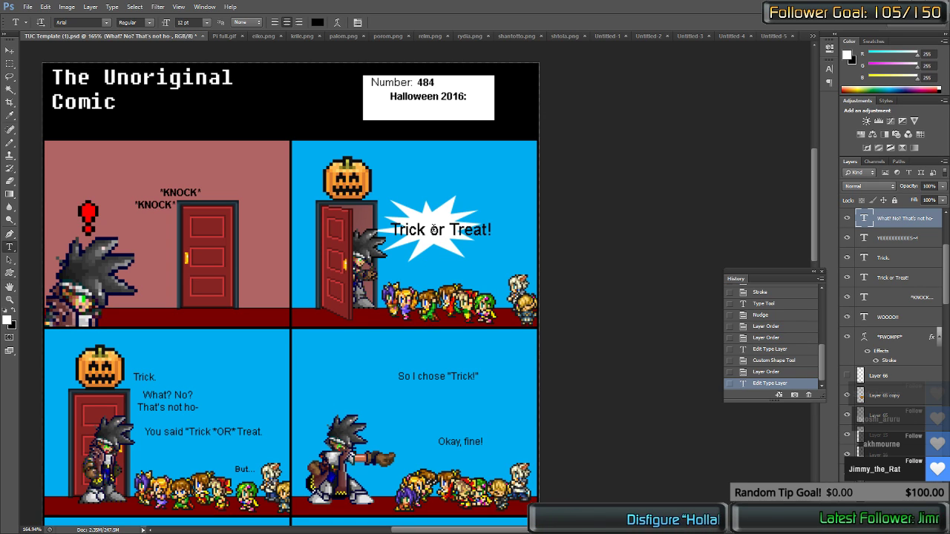
# Step: Stretch the starburst behind "Trick or Treat!" to about 158% width and 110% height, and move its layer between Layer 28 and Layer 27
pyautogui.press('v')
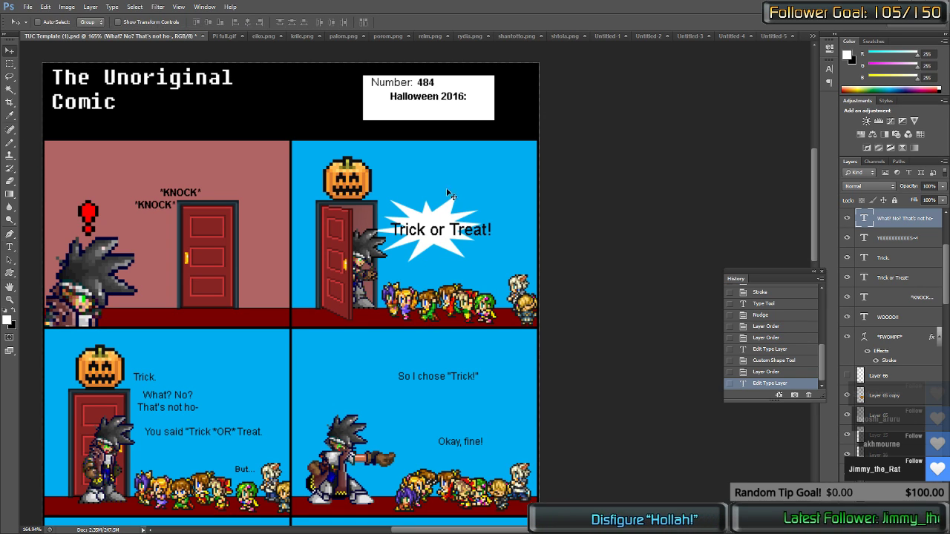
pyautogui.click(435, 213)
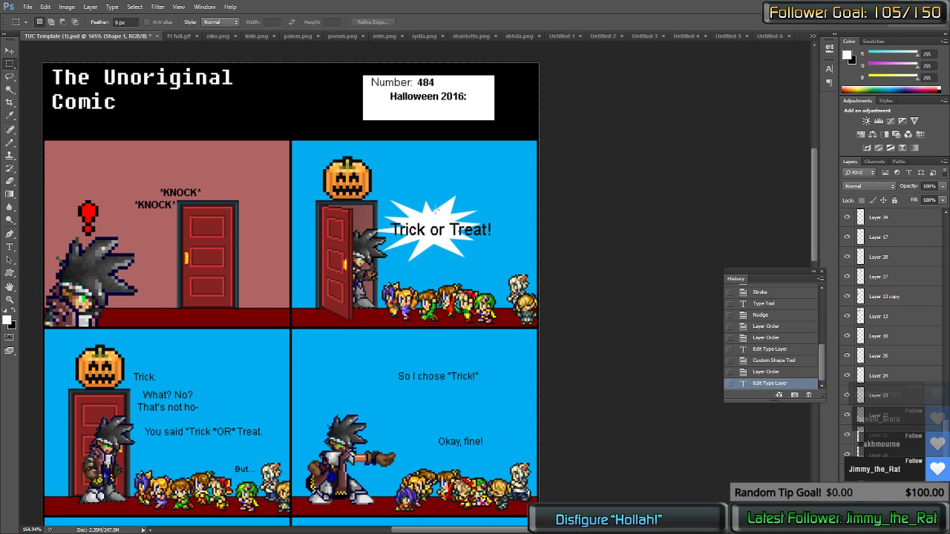
pyautogui.press('m')
pyautogui.rightClick(435, 213)
pyautogui.click(478, 307)
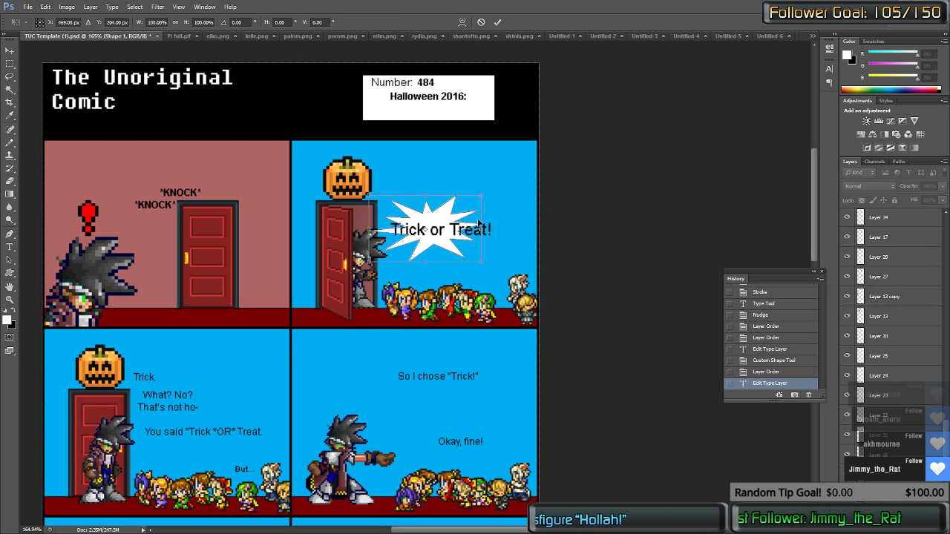
pyautogui.moveTo(484, 229); pyautogui.dragTo(517, 229)
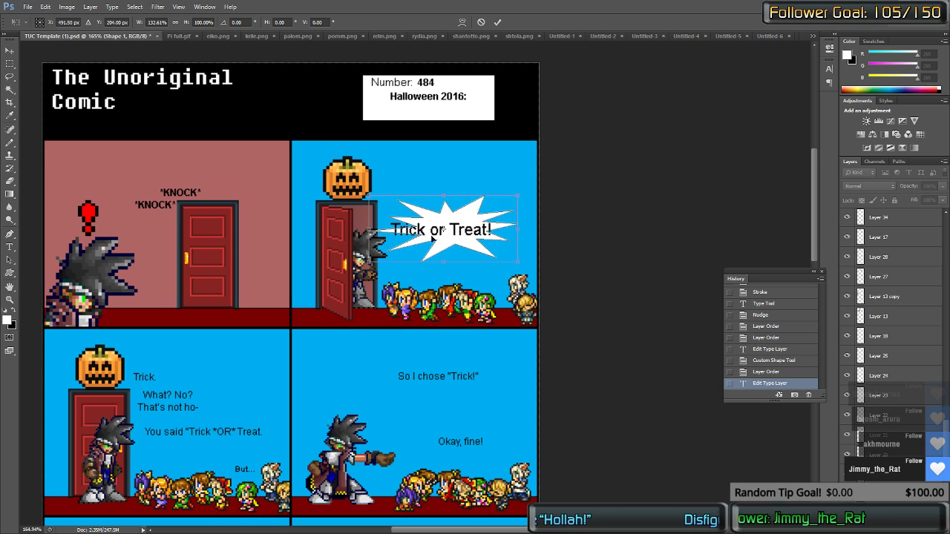
pyautogui.moveTo(369, 231); pyautogui.dragTo(339, 233)
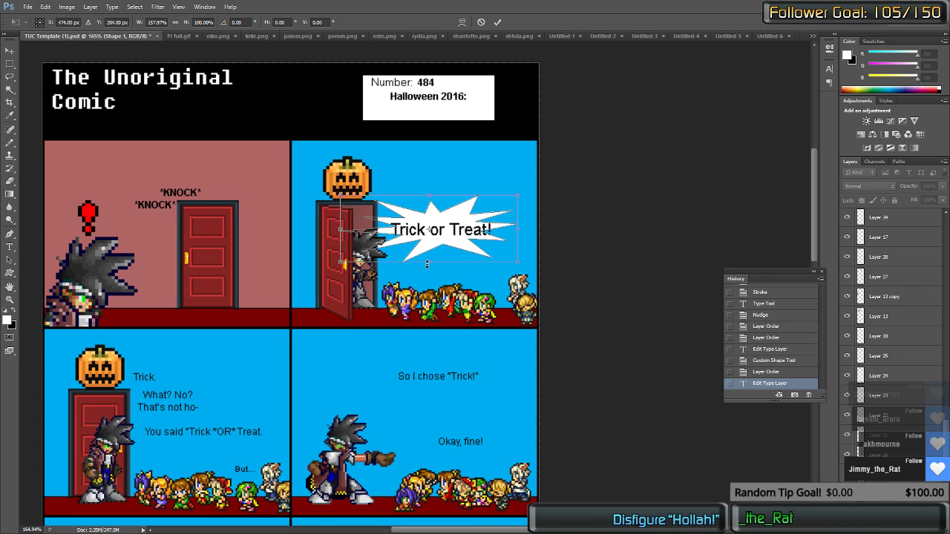
pyautogui.moveTo(427, 264); pyautogui.dragTo(428, 271)
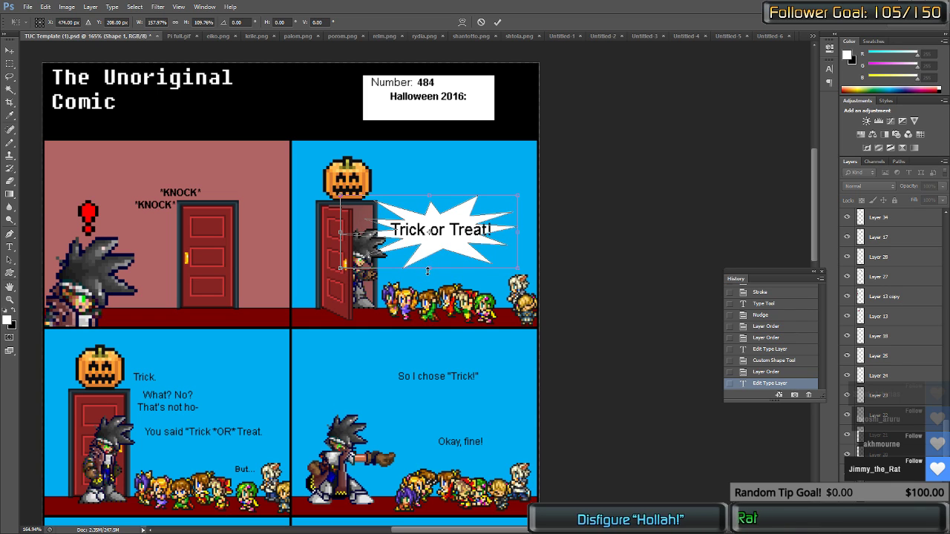
pyautogui.press('Return')
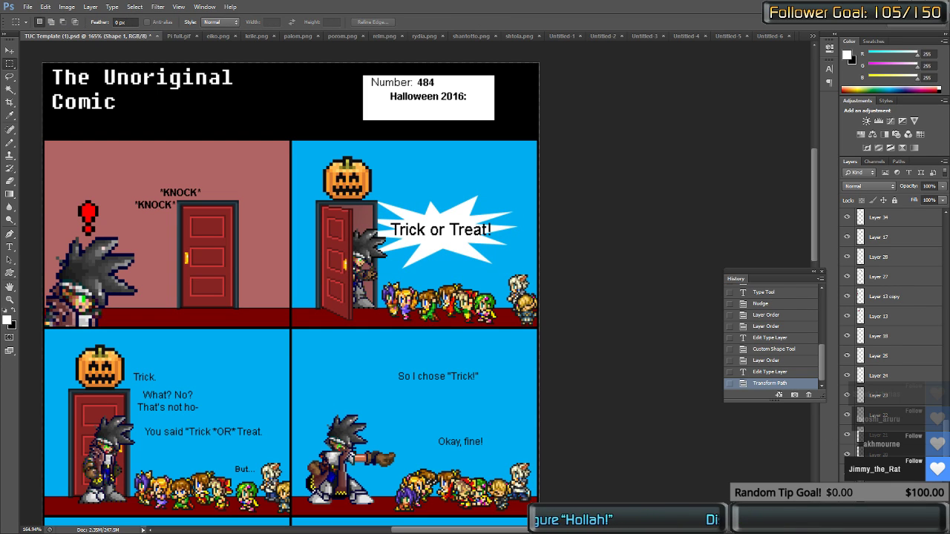
pyautogui.moveTo(902, 414); pyautogui.dragTo(903, 277)
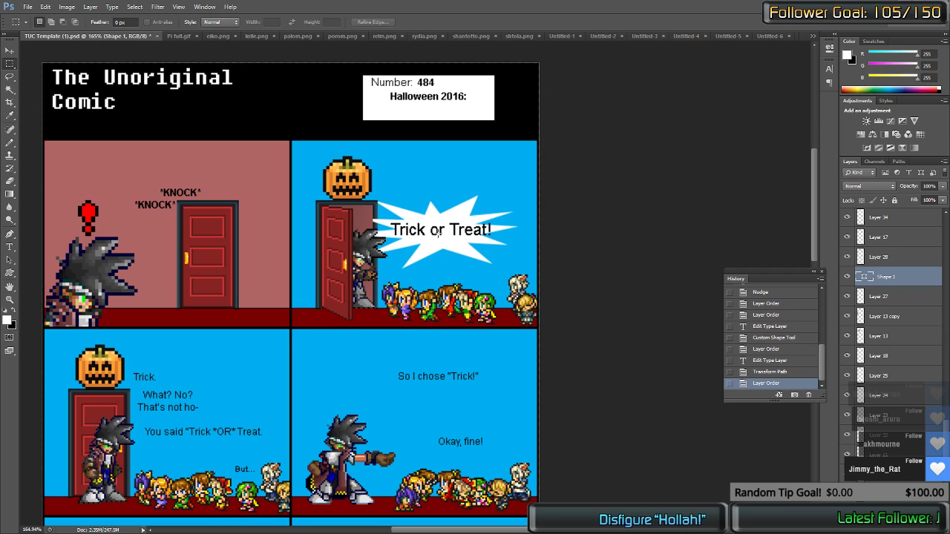
# Step: Add a white 3 px outside stroke to the "Trick or Treat!" text layer
pyautogui.press('t')
pyautogui.click(438, 232)
pyautogui.click(919, 226)
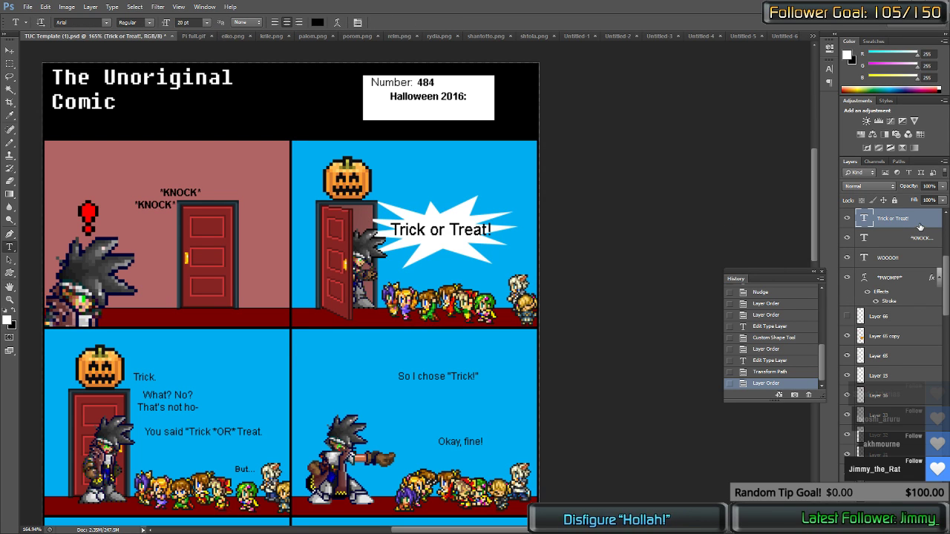
pyautogui.doubleClick(920, 227)
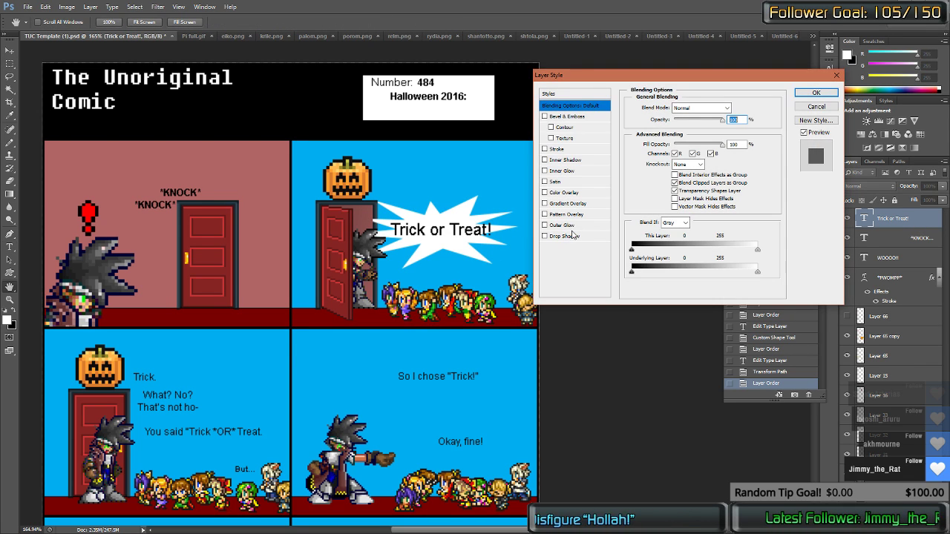
pyautogui.click(557, 149)
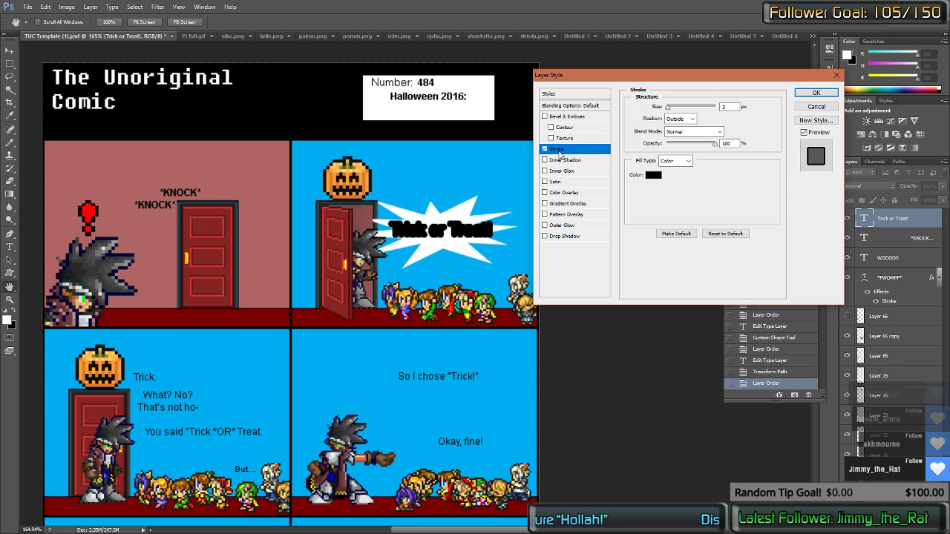
pyautogui.click(652, 175)
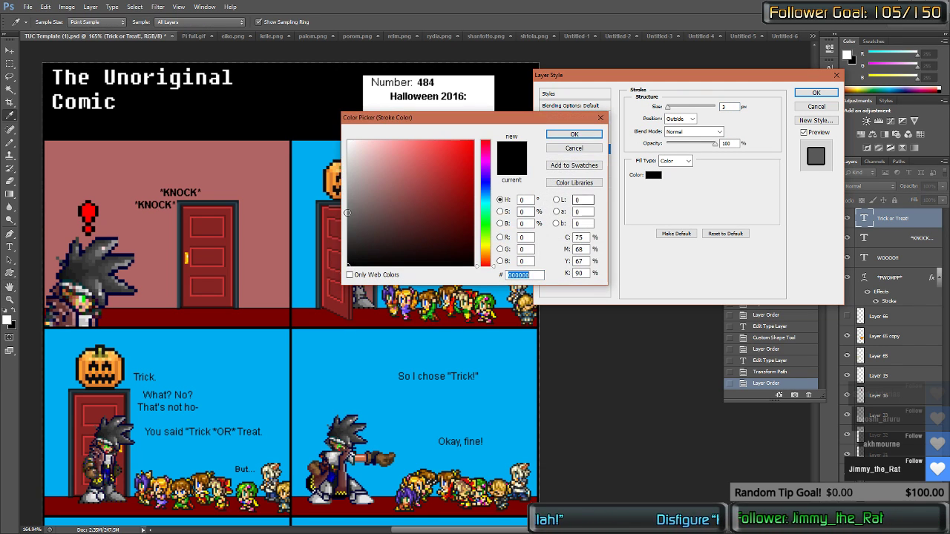
pyautogui.moveTo(347, 213); pyautogui.dragTo(174, 19)
pyautogui.press('Return')
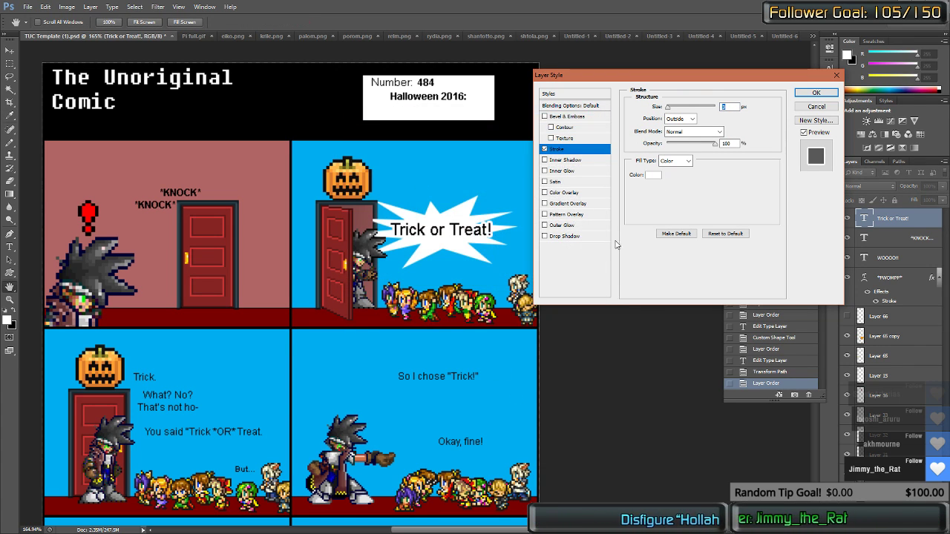
pyautogui.click(809, 95)
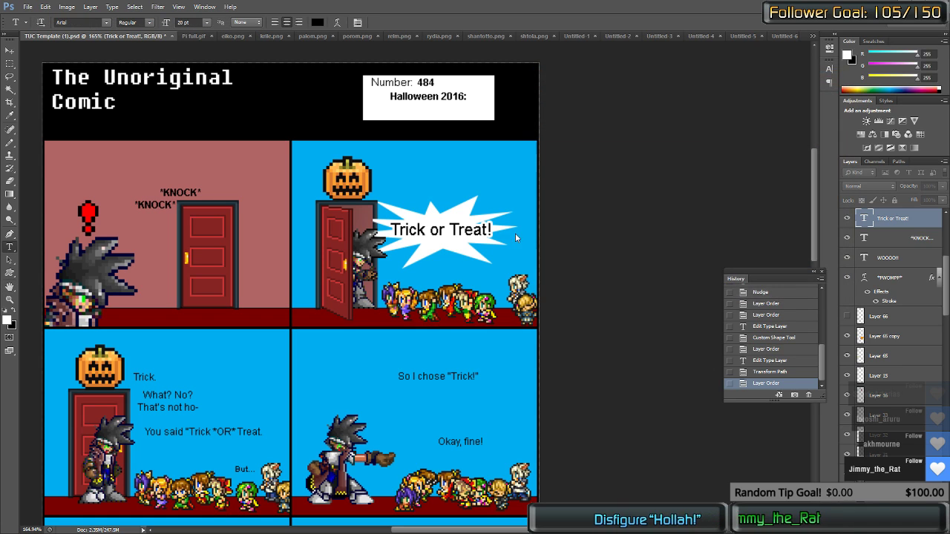
# Step: Break the "Trick or Treat!" caption into two lines after "or" and nudge it up and right to centre it on the starburst
pyautogui.click(437, 227)
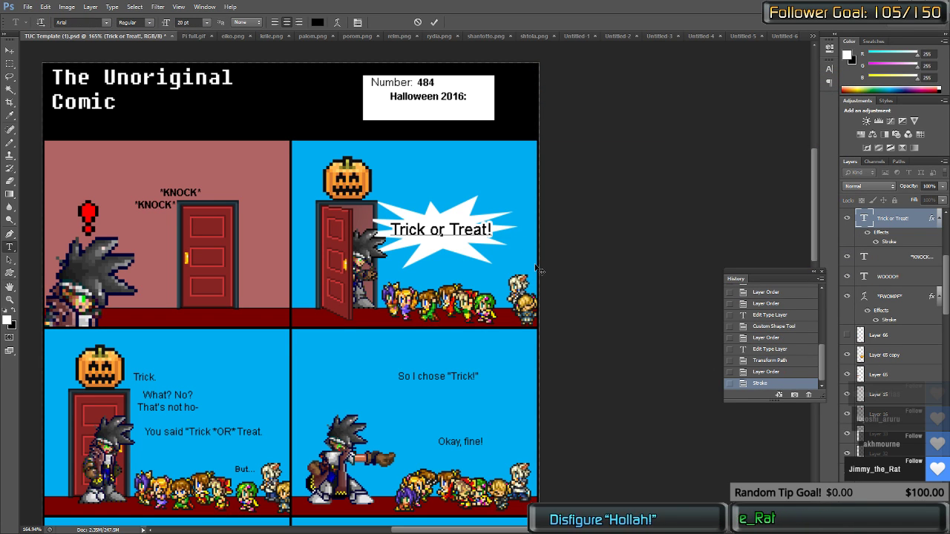
pyautogui.press('Return')
pyautogui.hotkey('ctrl', 'Return')
pyautogui.hotkey('ctrl', 'Up')
pyautogui.hotkey('ctrl', 'Up')
pyautogui.hotkey('ctrl', 'Up')
pyautogui.hotkey('ctrl', 'Up')
pyautogui.hotkey('ctrl', 'Up')
pyautogui.hotkey('ctrl', 'Up')
pyautogui.hotkey('ctrl', 'Up')
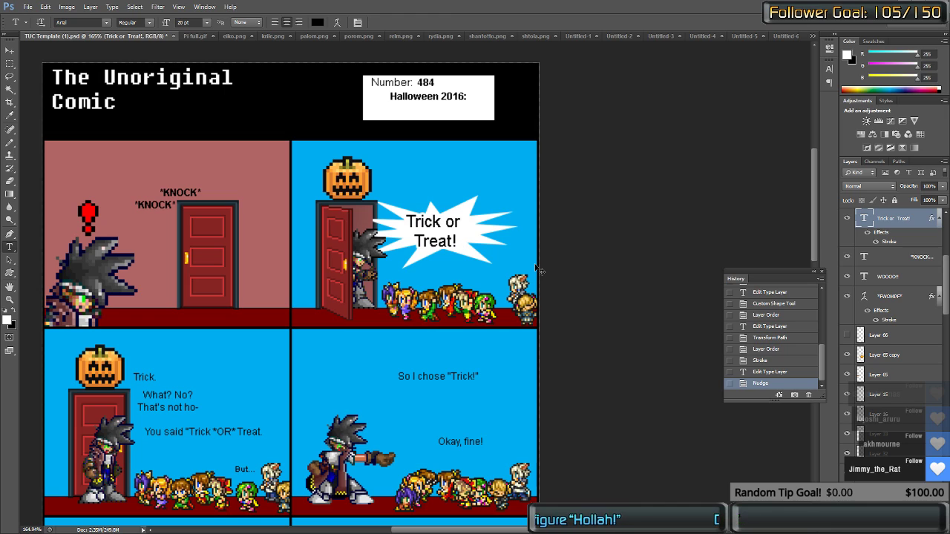
pyautogui.hotkey('ctrl', 'Right')
pyautogui.hotkey('ctrl', 'Right')
pyautogui.hotkey('ctrl', 'Right')
pyautogui.hotkey('ctrl', 'Right')
pyautogui.hotkey('ctrl', 'Right')
pyautogui.hotkey('ctrl', 'Right')
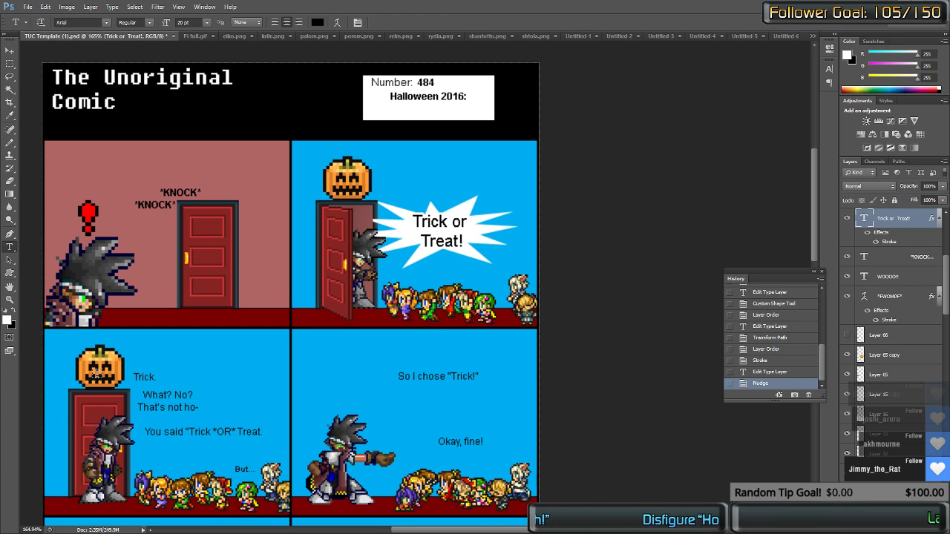
# Step: Draw a white rectangle about 32 by 15 px behind the "Trick." caption in the third panel, with its layer directly above the starburst's
pyautogui.press('u')
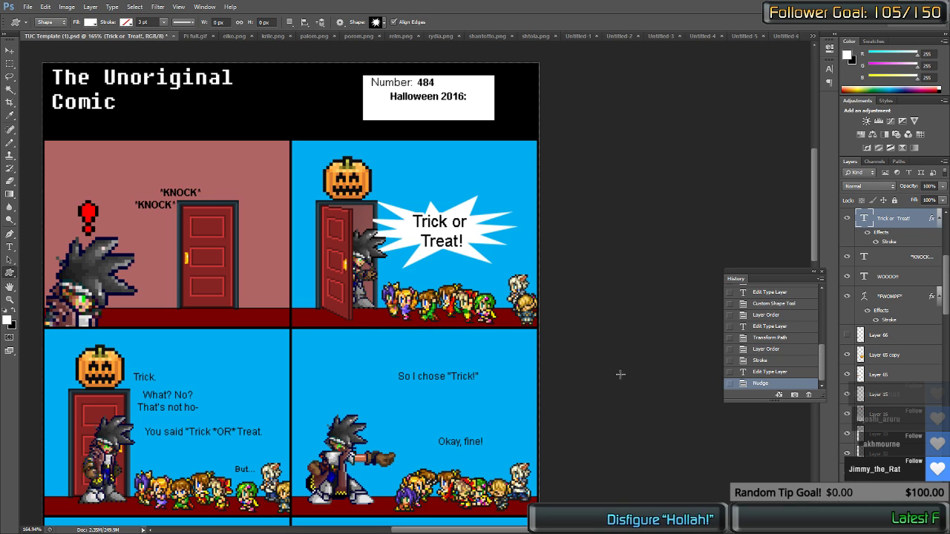
pyautogui.scroll(-5, 873, 311)
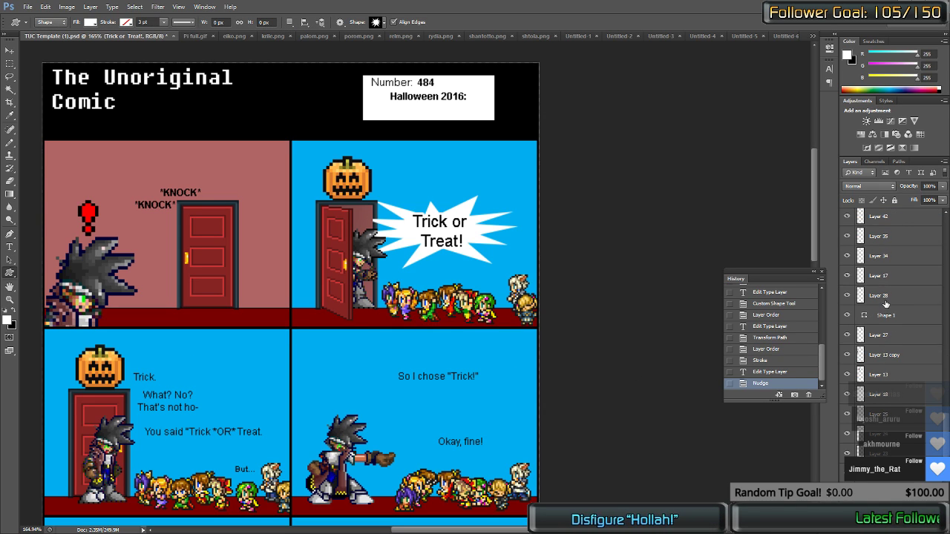
pyautogui.click(886, 319)
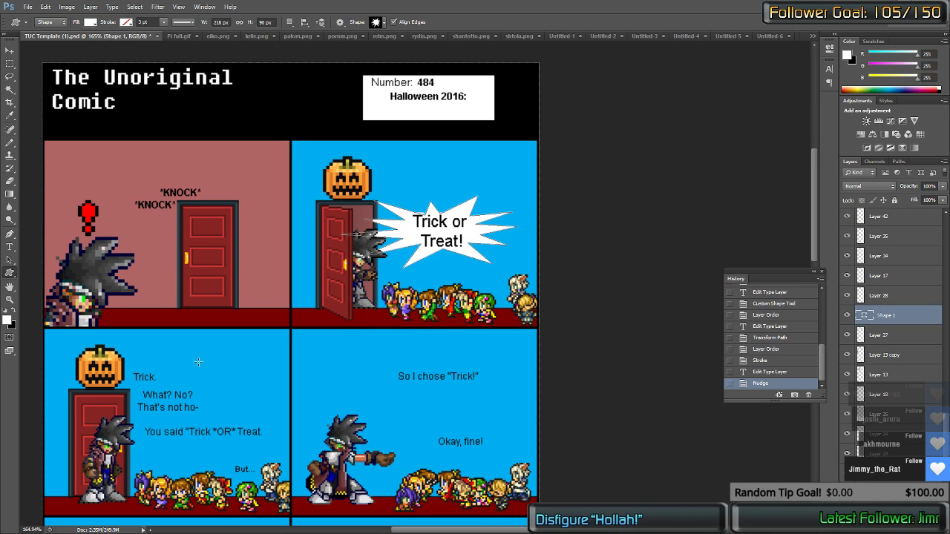
pyautogui.scroll(4, 144, 372)
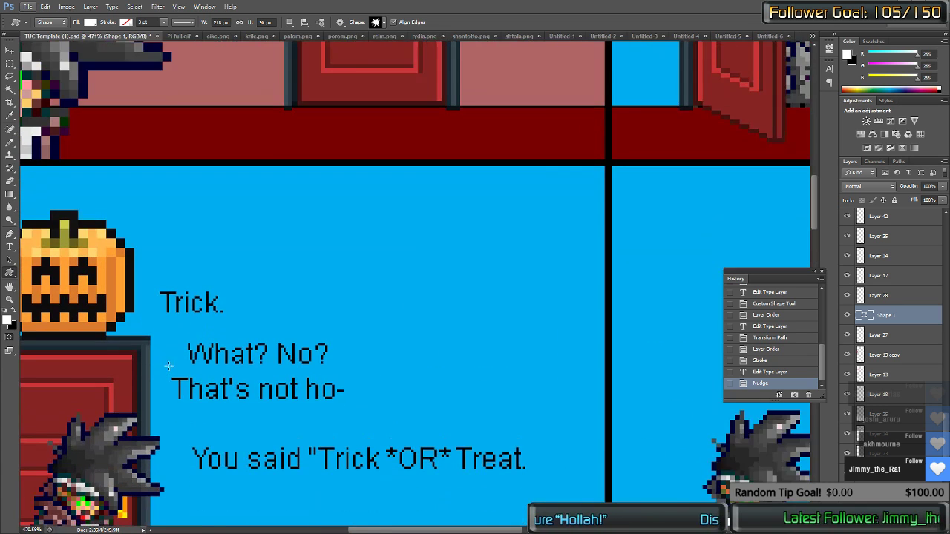
pyautogui.scroll(-1, 169, 362)
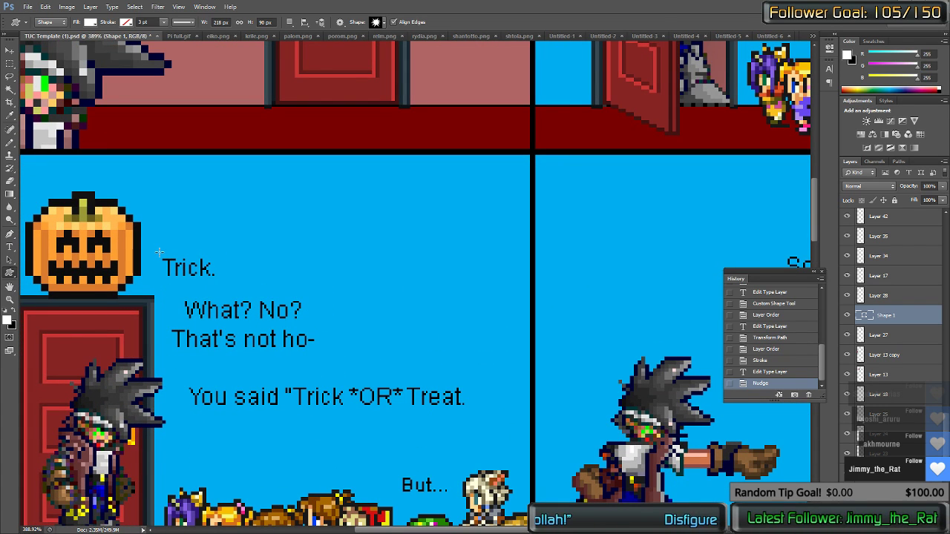
pyautogui.moveTo(159, 253); pyautogui.dragTo(208, 282)
pyautogui.hotkey('ctrl', 'z')
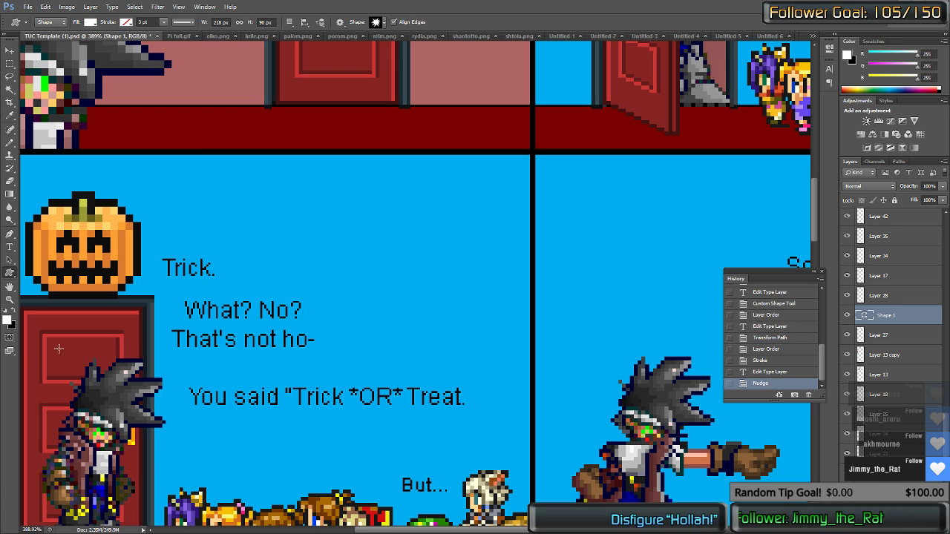
pyautogui.rightClick(10, 274)
pyautogui.click(216, 227)
pyautogui.press('Escape')
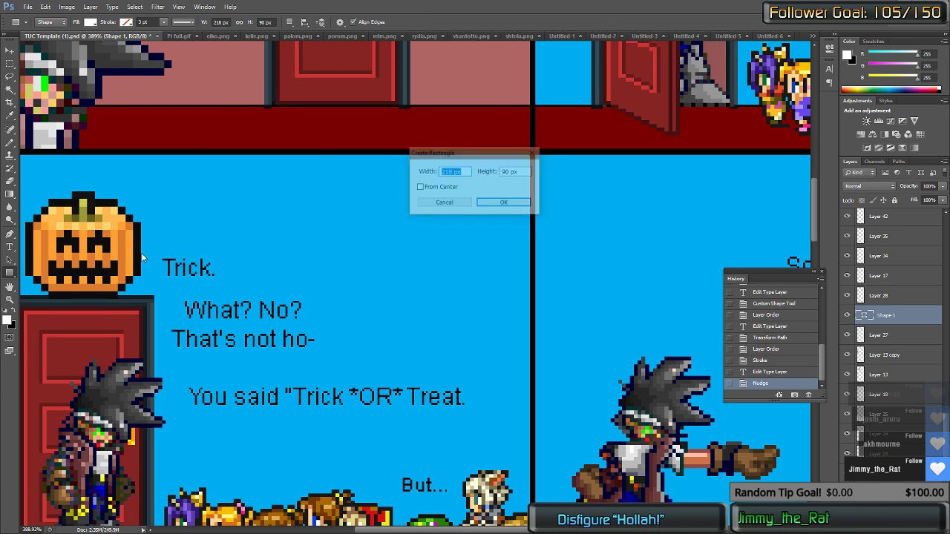
pyautogui.moveTo(192, 276); pyautogui.dragTo(211, 278)
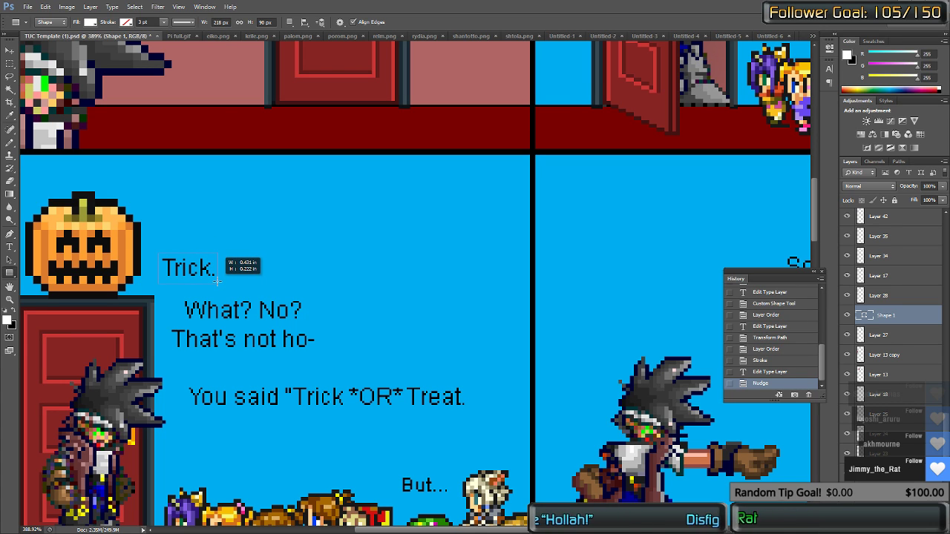
pyautogui.moveTo(219, 279); pyautogui.dragTo(219, 279)
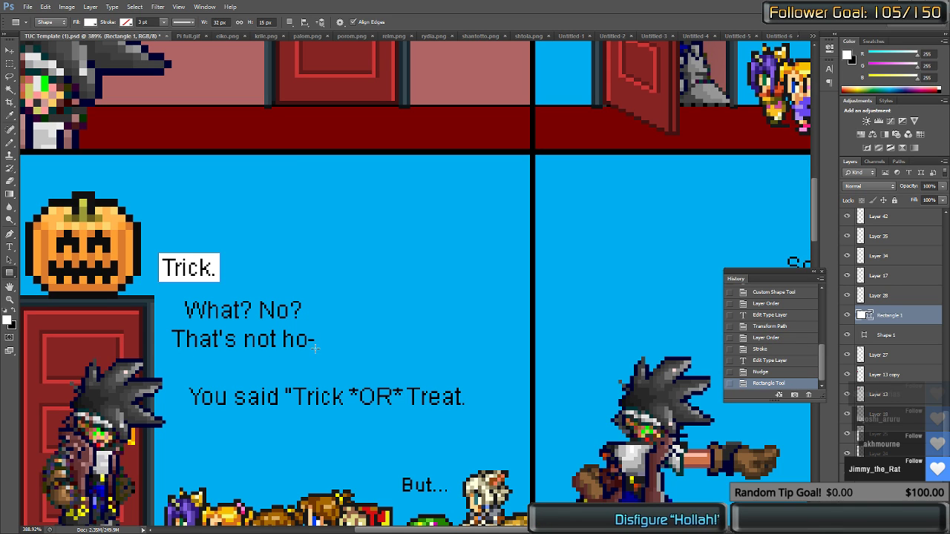
# Step: Draw white rectangles of about 78 by 29 px behind "What? No? That's not ho-" and 146 by 14 px behind "You said "Trick *OR* Treat."
pyautogui.moveTo(314, 347); pyautogui.dragTo(169, 297)
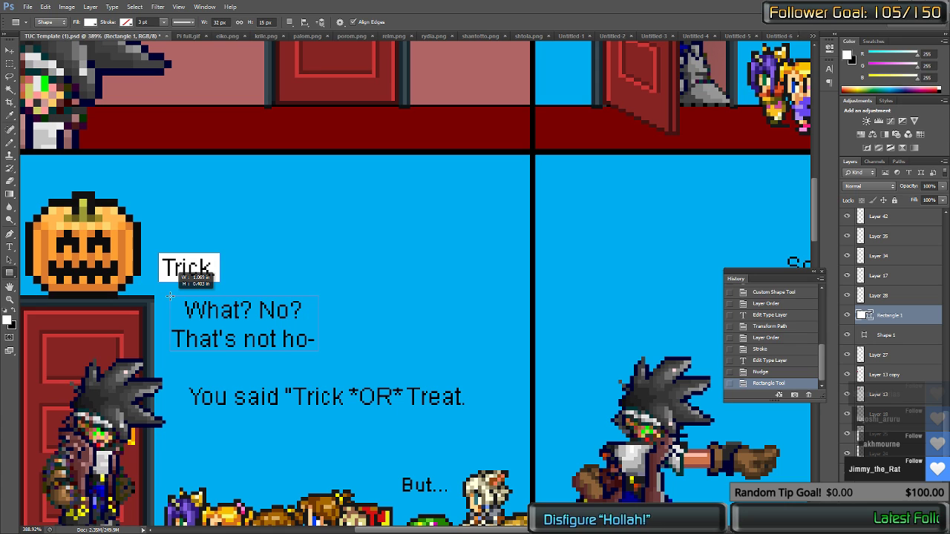
pyautogui.moveTo(169, 296); pyautogui.dragTo(169, 296)
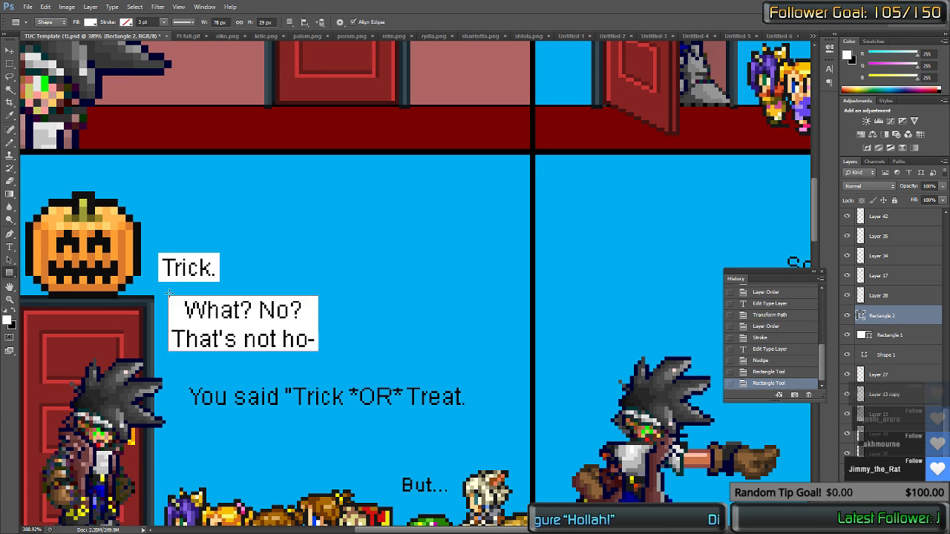
pyautogui.scroll(-3, 170, 300)
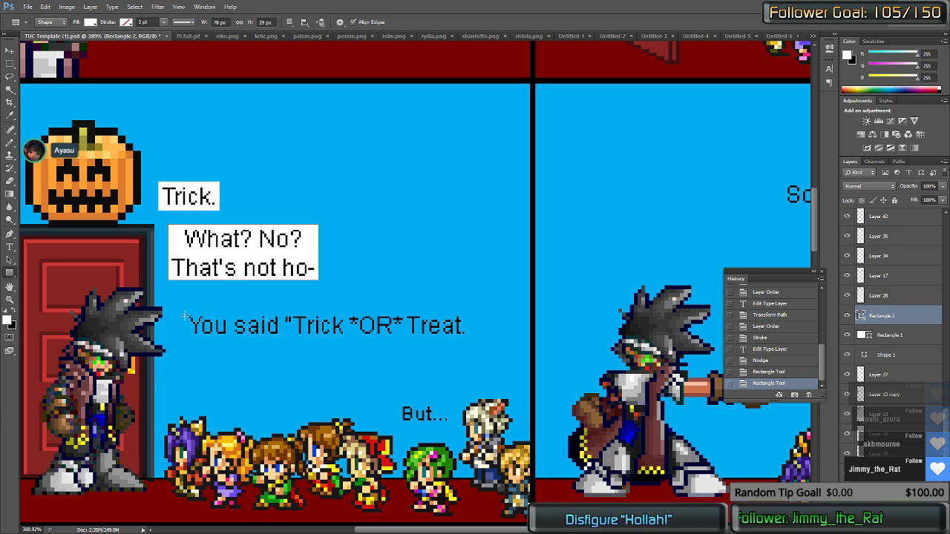
pyautogui.moveTo(186, 314); pyautogui.dragTo(466, 340)
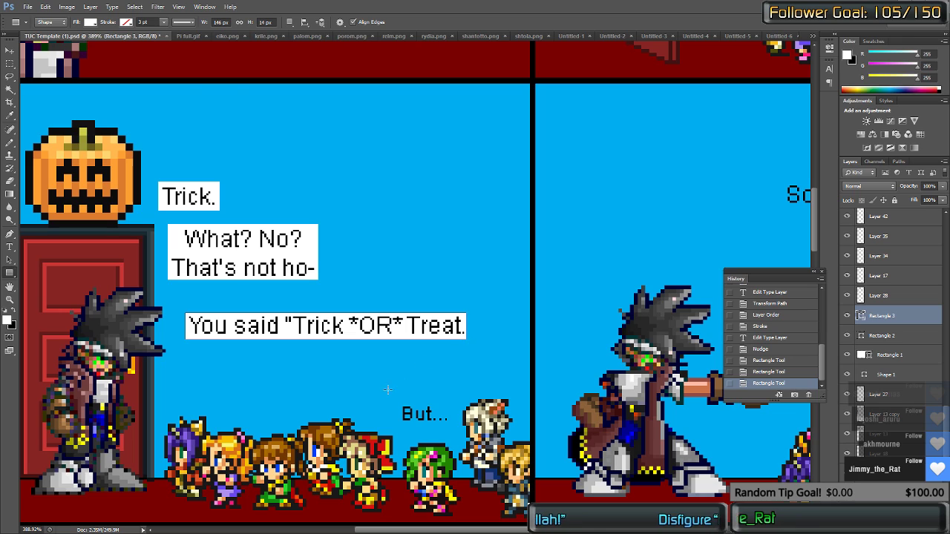
# Step: Draw a white rectangle about 100 by 17 px behind the "So I chose "Trick!"" caption in the fourth panel
pyautogui.scroll(-4, 401, 384)
pyautogui.scroll(6, 547, 310)
pyautogui.hscroll(3, 485, 295)
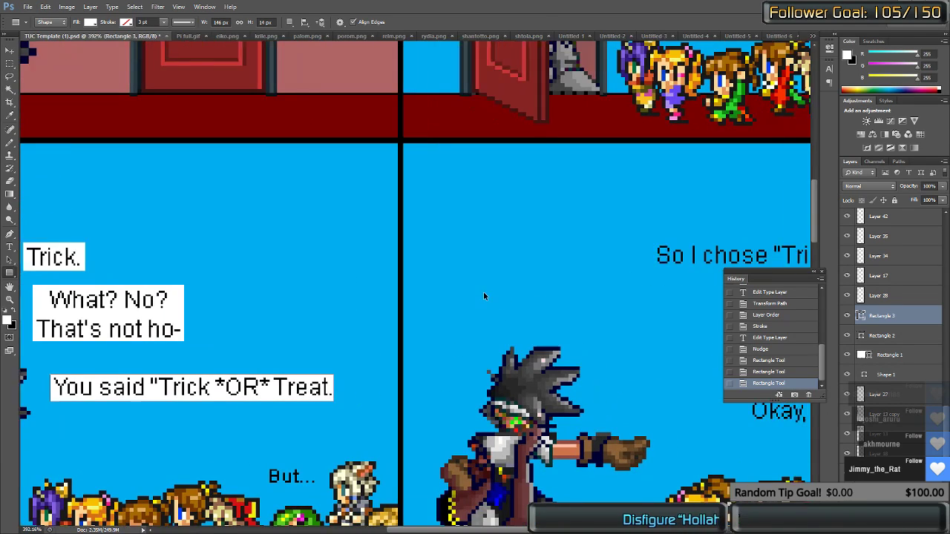
pyautogui.hscroll(4, 456, 286)
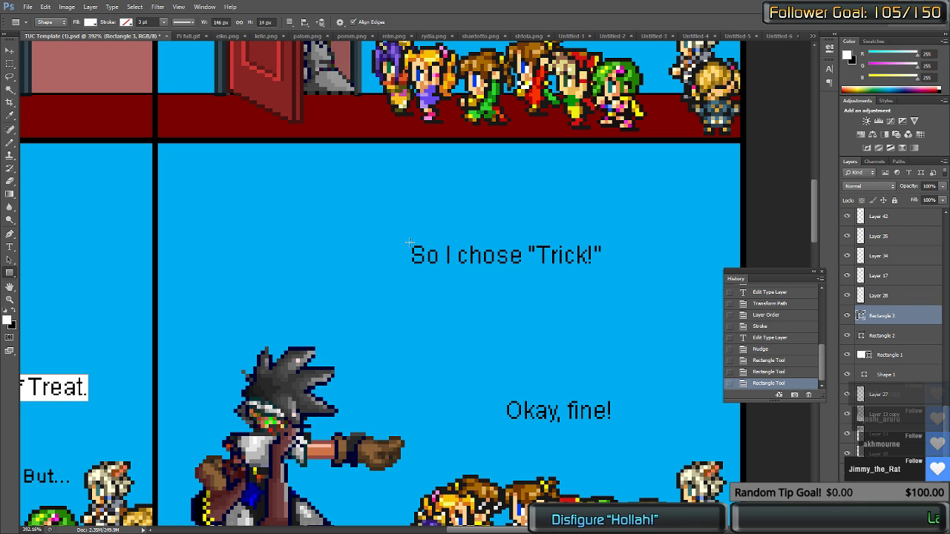
pyautogui.moveTo(409, 242); pyautogui.dragTo(603, 272)
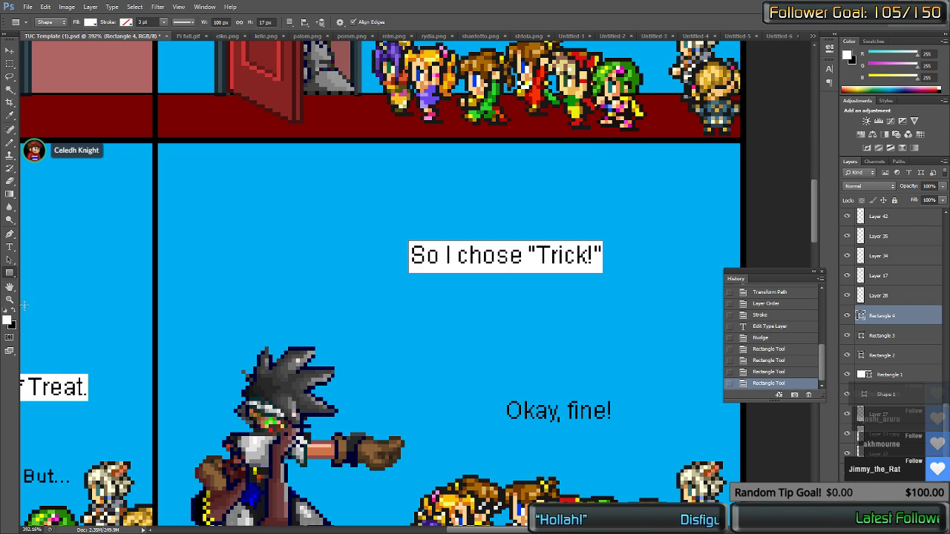
# Step: Draw a white starburst about 55 by 38 px behind the word "Trick!" at the end of the fourth panel's "So I chose" caption
pyautogui.rightClick(10, 274)
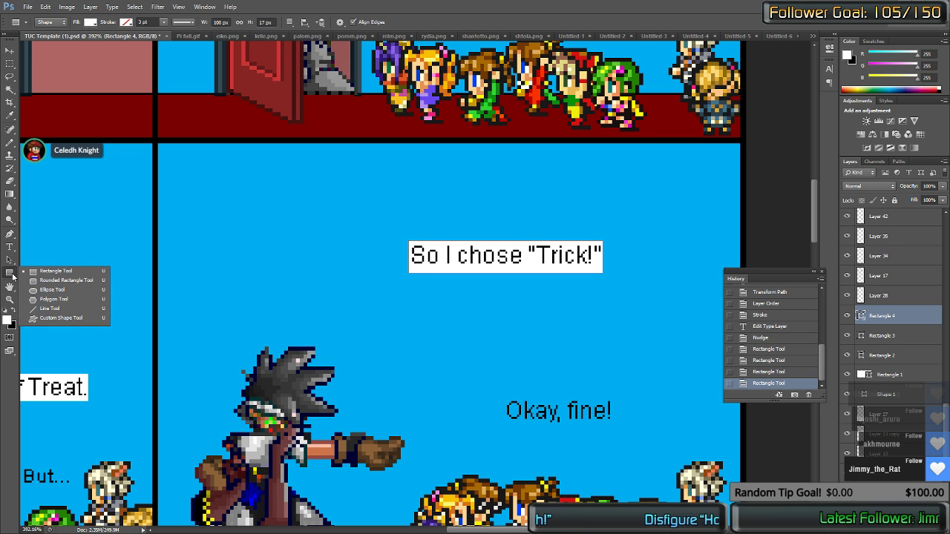
pyautogui.click(61, 317)
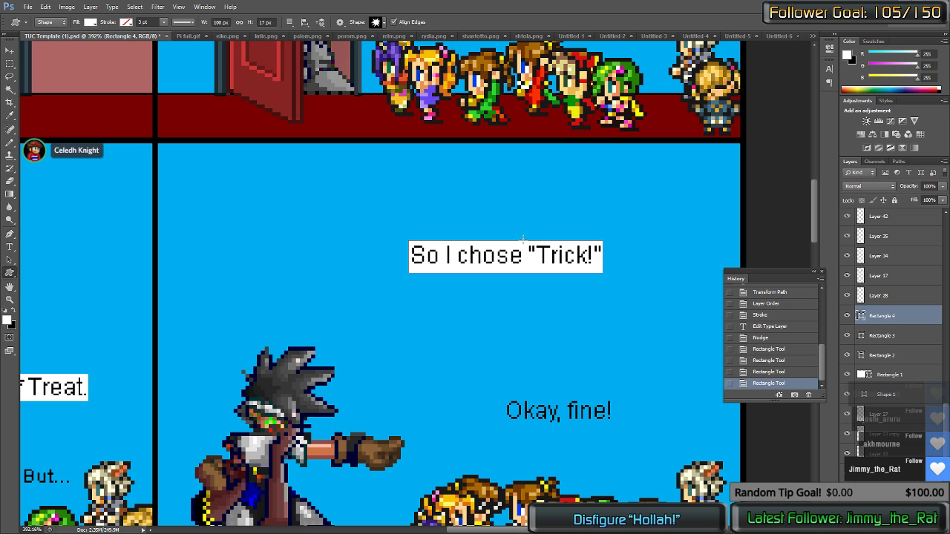
pyautogui.moveTo(523, 239); pyautogui.dragTo(596, 266)
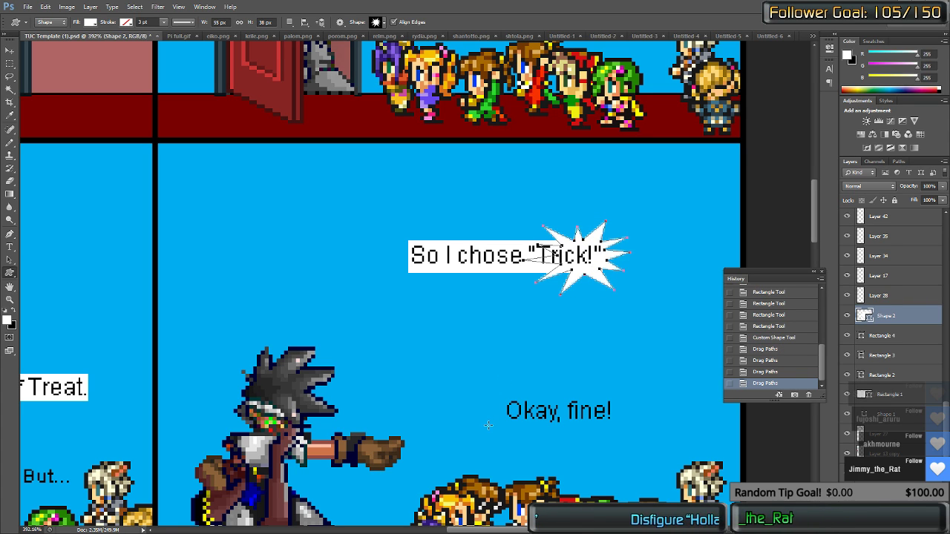
pyautogui.press('t')
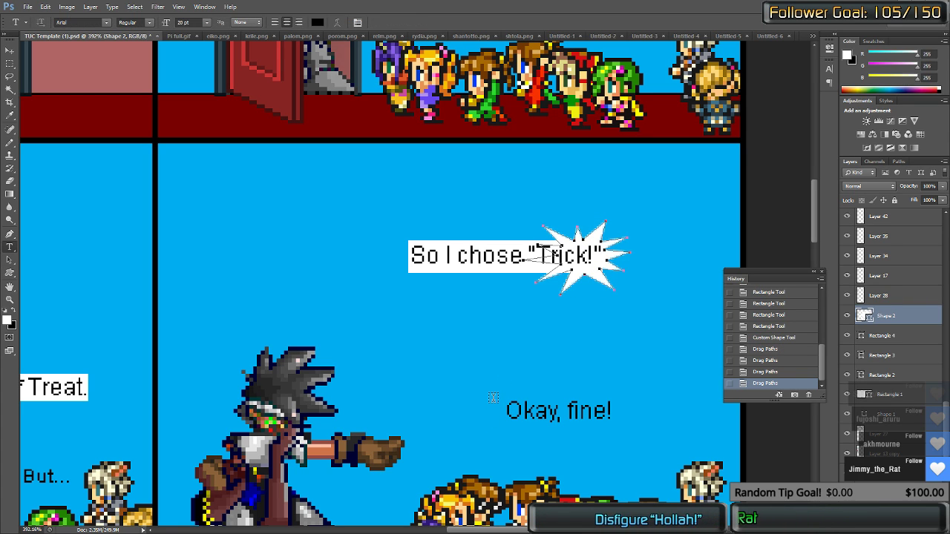
pyautogui.press('u')
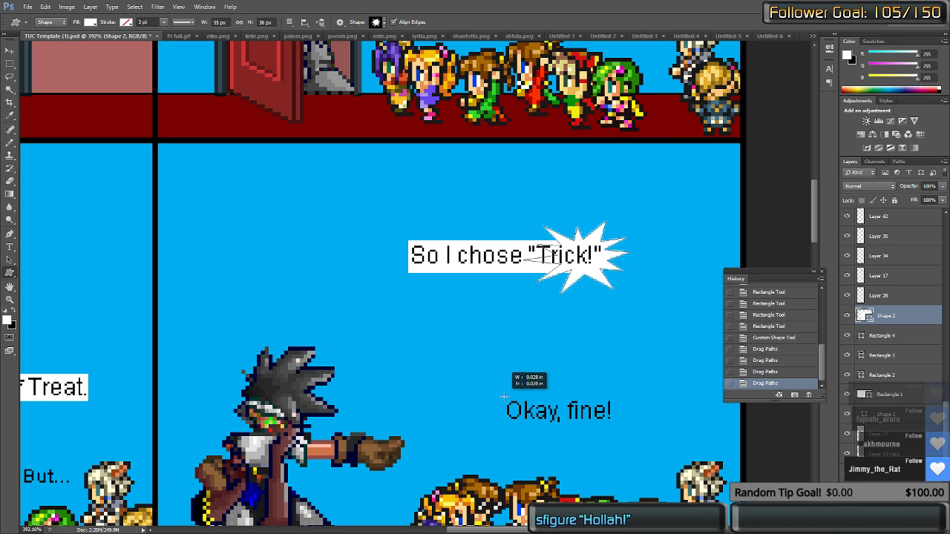
pyautogui.moveTo(504, 397); pyautogui.dragTo(604, 430)
pyautogui.hotkey('ctrl', 'z')
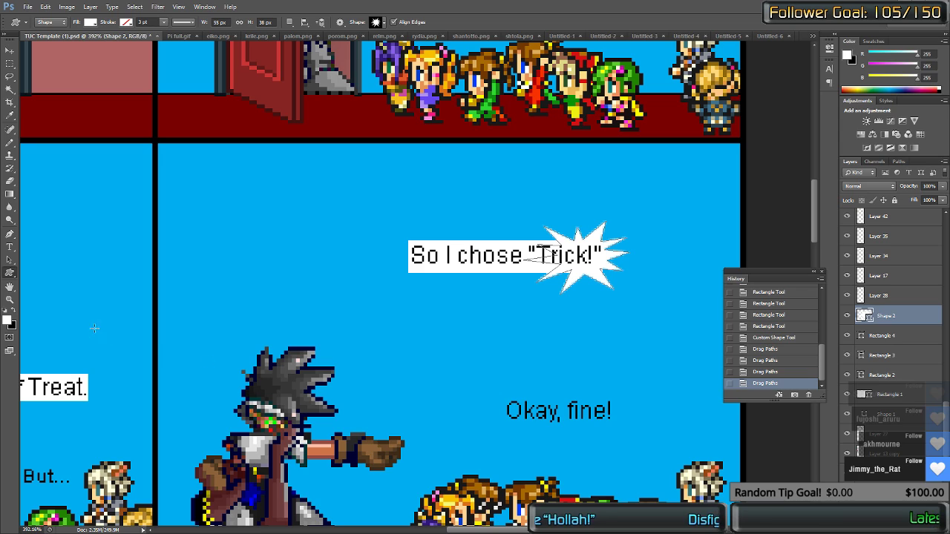
# Step: Draw a white rectangle about 57 by 15 px behind the "Okay, fine!" caption in the fourth panel
pyautogui.rightClick(13, 273)
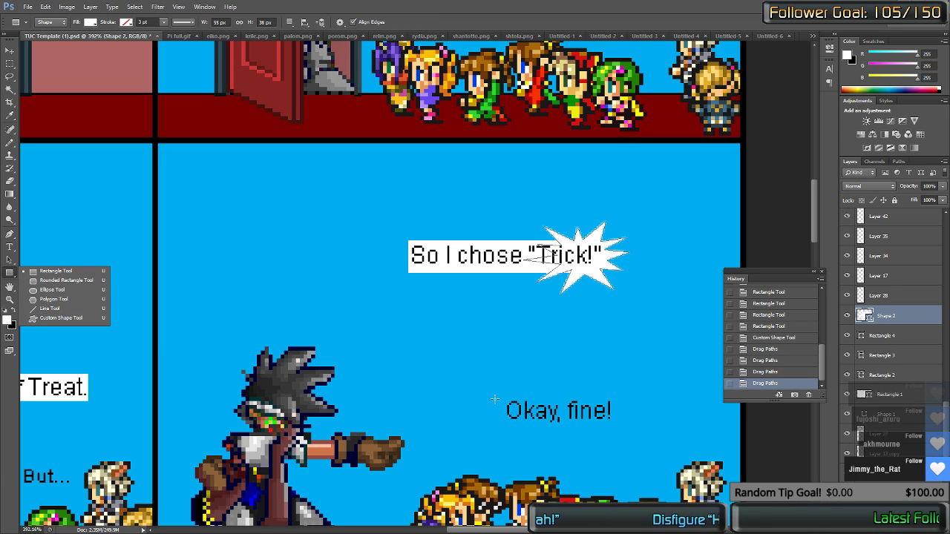
pyautogui.moveTo(504, 398); pyautogui.dragTo(612, 426)
# Step: Draw white rectangles of about 78 by 42 px behind the fifth panel's "TRICK TRICK" lines and 87 by 42 px behind "This is better than dog treats at least..."
pyautogui.scroll(-3, 482, 431)
pyautogui.scroll(-6, 359, 418)
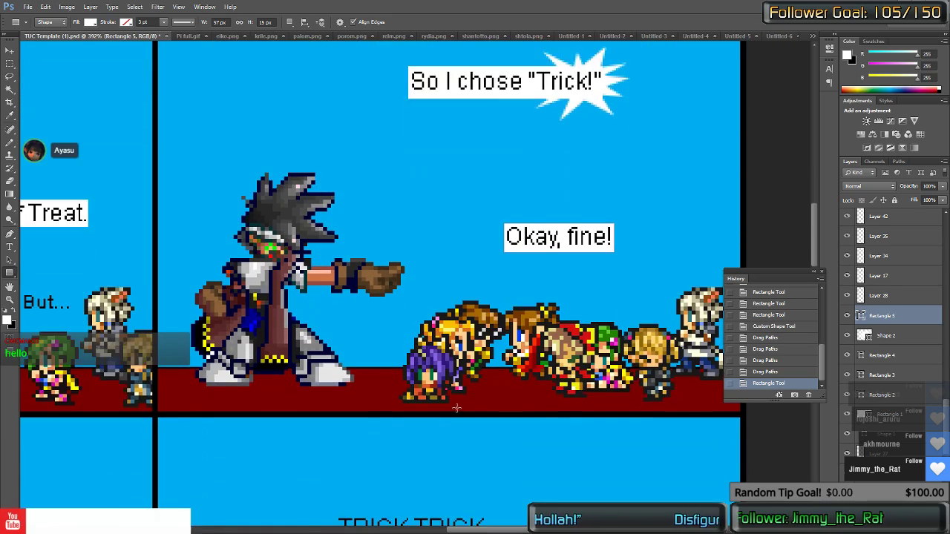
pyautogui.hscroll(-2, 359, 419)
pyautogui.hscroll(-3, 359, 420)
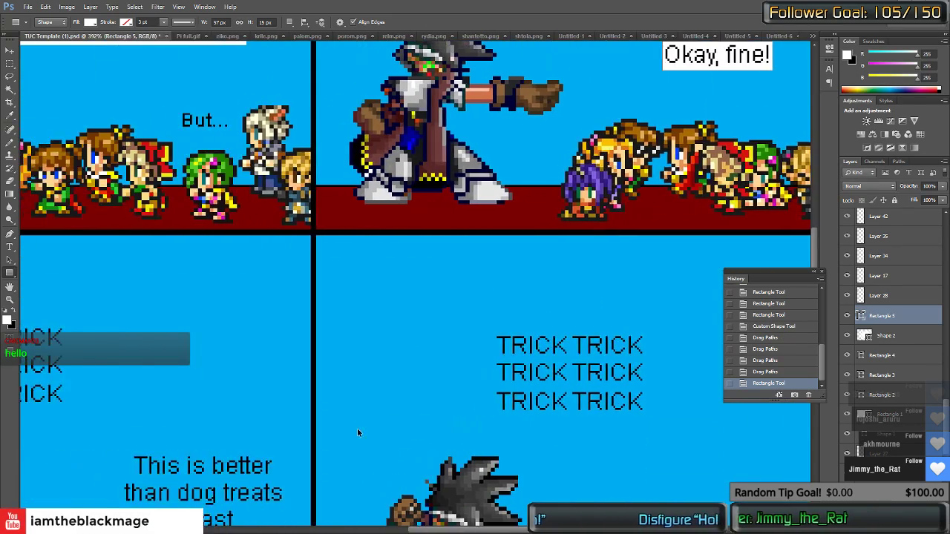
pyautogui.scroll(-5, 346, 426)
pyautogui.hscroll(-3, 327, 423)
pyautogui.scroll(4, 330, 407)
pyautogui.scroll(2, 331, 408)
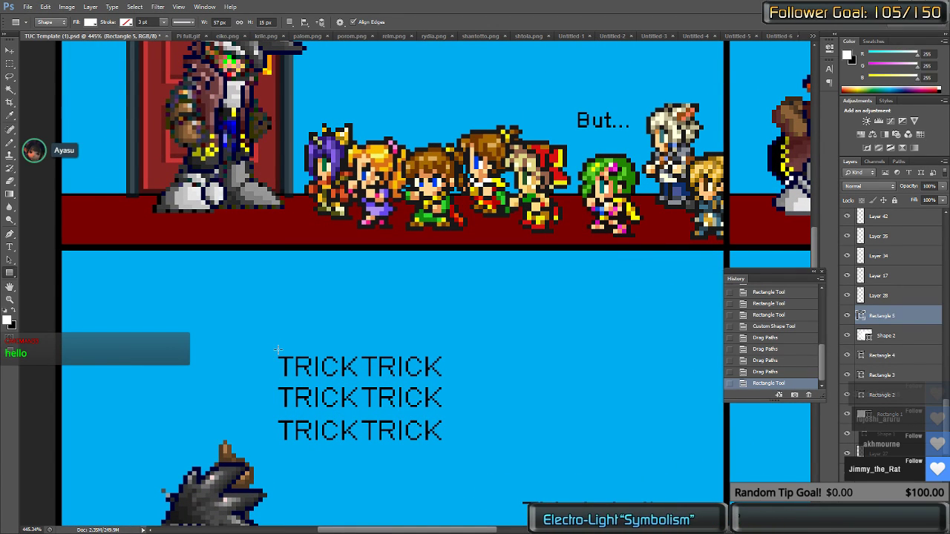
pyautogui.moveTo(274, 352); pyautogui.dragTo(449, 446)
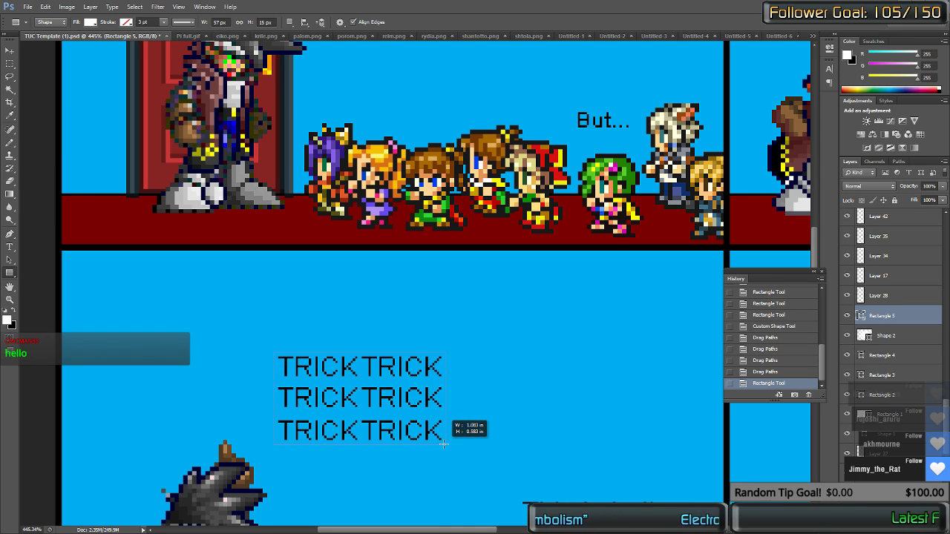
pyautogui.moveTo(443, 444); pyautogui.dragTo(446, 443)
pyautogui.scroll(-5, 490, 393)
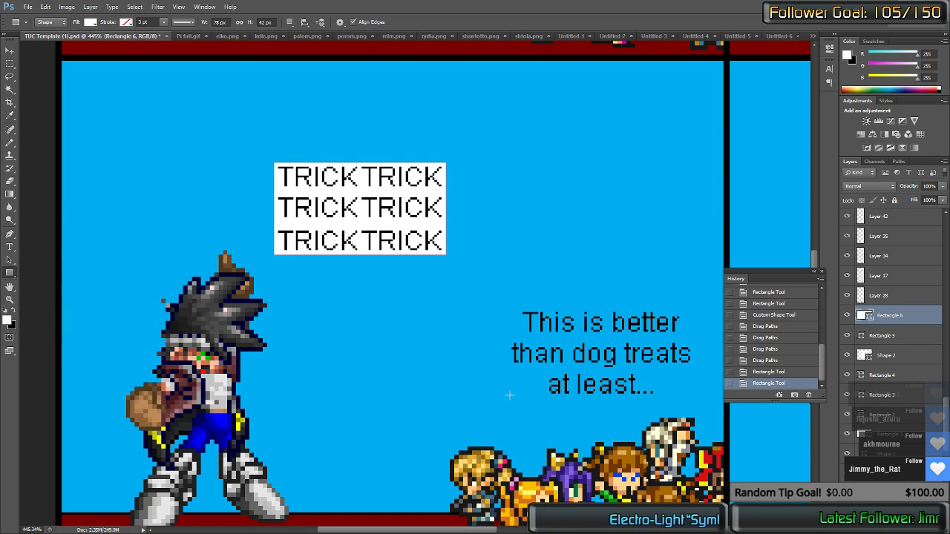
pyautogui.moveTo(507, 306); pyautogui.dragTo(696, 398)
# Step: Draw a white rectangle about 79 by 42 px behind the three "TRICK TRICK" lines in the sixth panel
pyautogui.scroll(-6, 572, 382)
pyautogui.scroll(4, 486, 327)
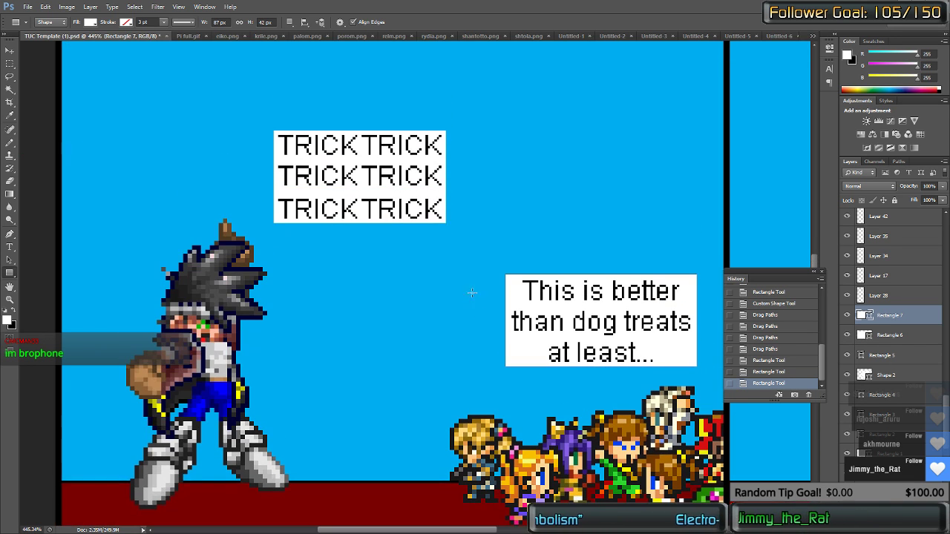
pyautogui.hscroll(10, 485, 257)
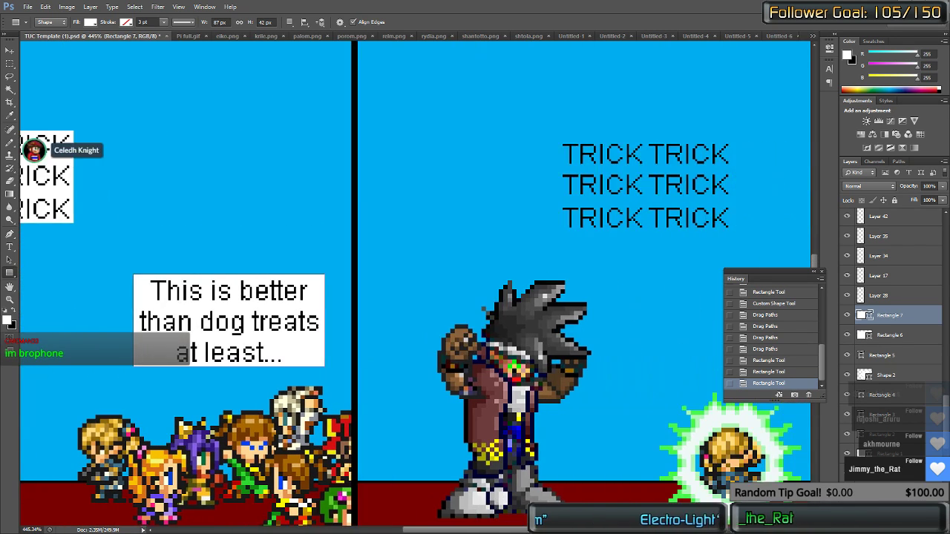
pyautogui.hscroll(5, 509, 324)
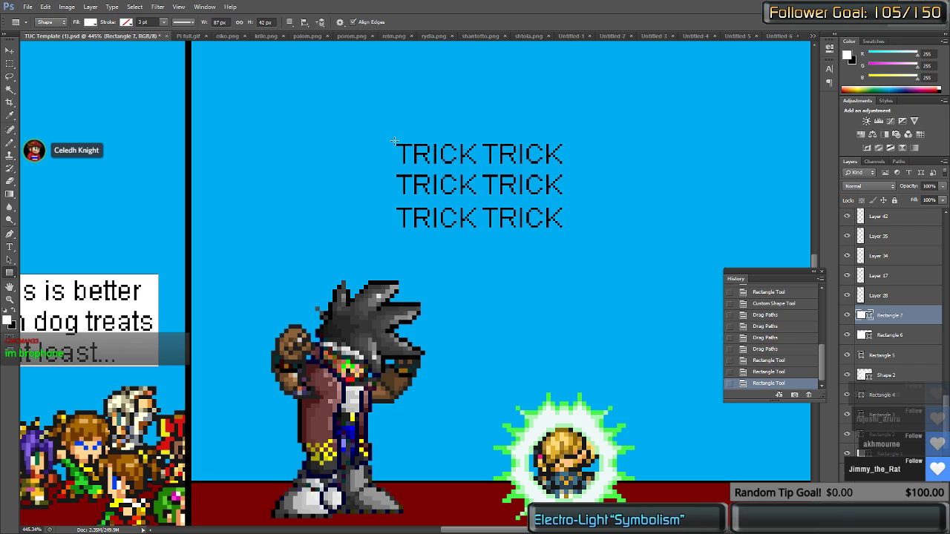
pyautogui.moveTo(395, 141); pyautogui.dragTo(564, 232)
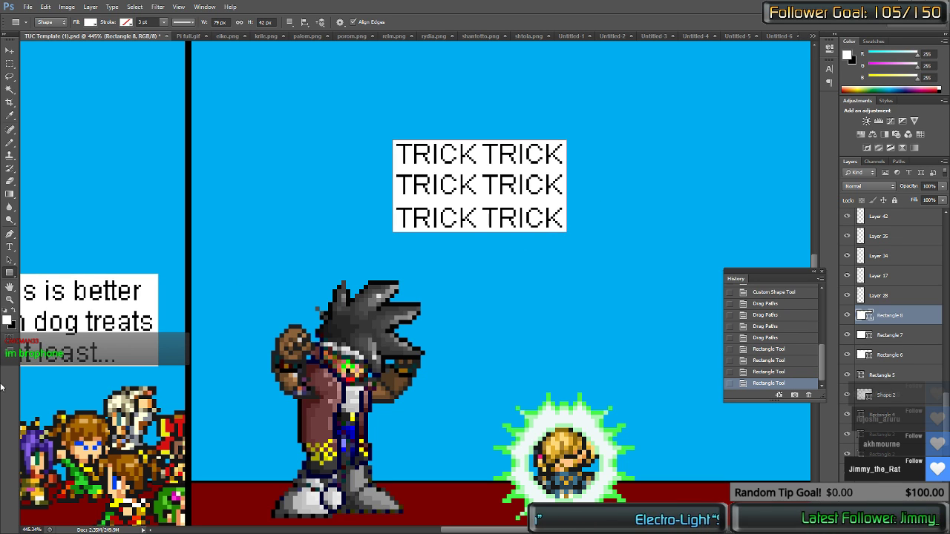
# Step: Add white starbursts of about 30 by 26 px and 26 by 24 px to the upper-left and lower-right corners of the sixth panel's rectangle
pyautogui.rightClick(10, 273)
pyautogui.click(59, 307)
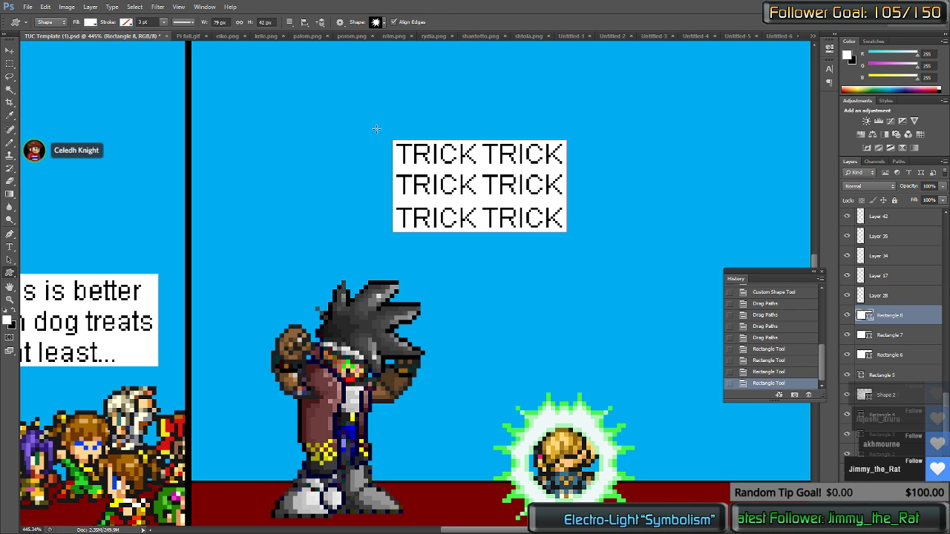
pyautogui.moveTo(377, 131); pyautogui.dragTo(427, 172)
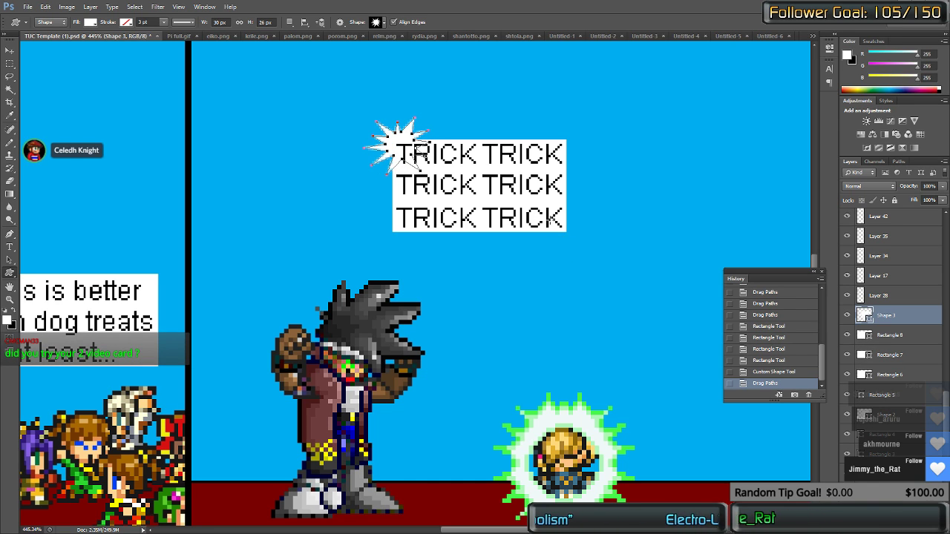
pyautogui.moveTo(570, 238)
pyautogui.mouseDown()
pyautogui.moveTo(597, 256)
pyautogui.moveTo(564, 236)
pyautogui.moveTo(569, 226)
pyautogui.mouseUp()
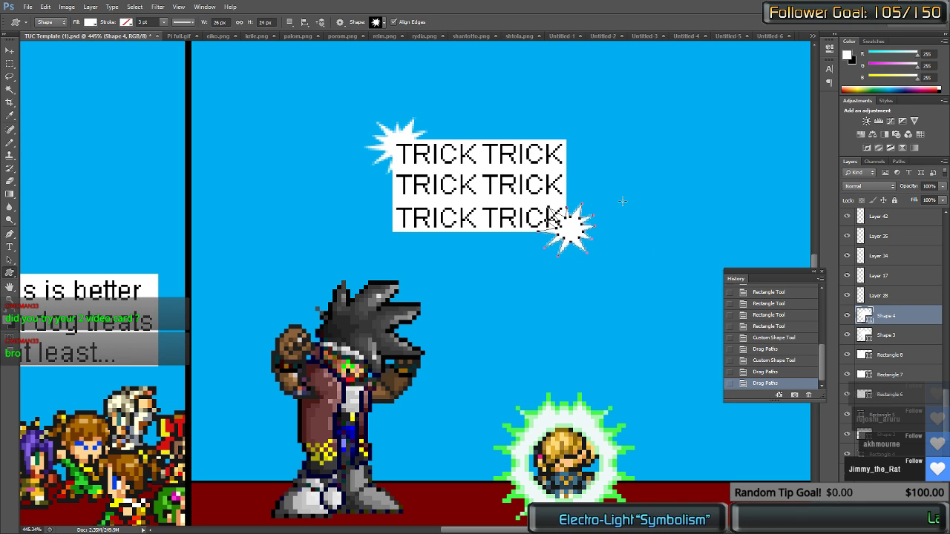
# Step: Draw a white rectangle about 108 by 14 px behind the "YEEEEEEEEEES~!" caption in the seventh panel and nudge it up to centre it
pyautogui.scroll(-5, 612, 211)
pyautogui.scroll(5, 249, 475)
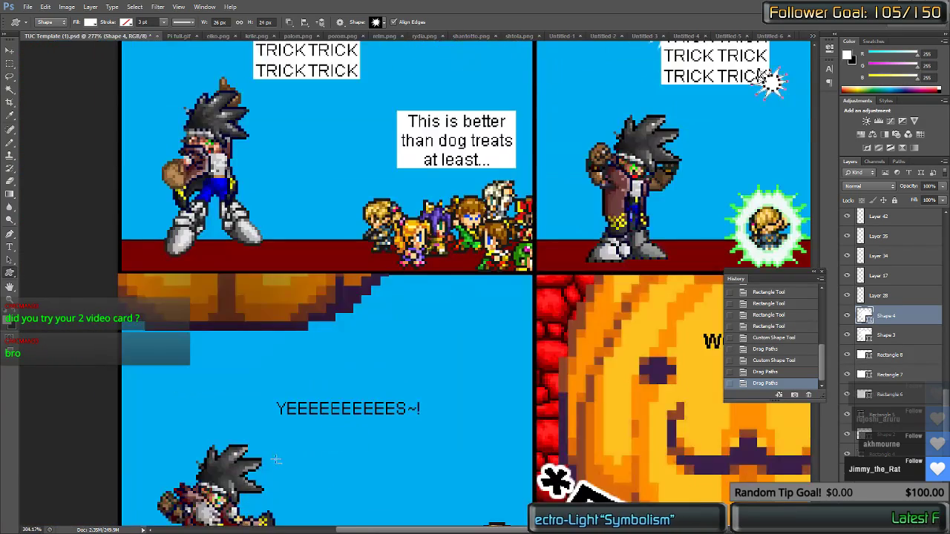
pyautogui.scroll(-3, 472, 381)
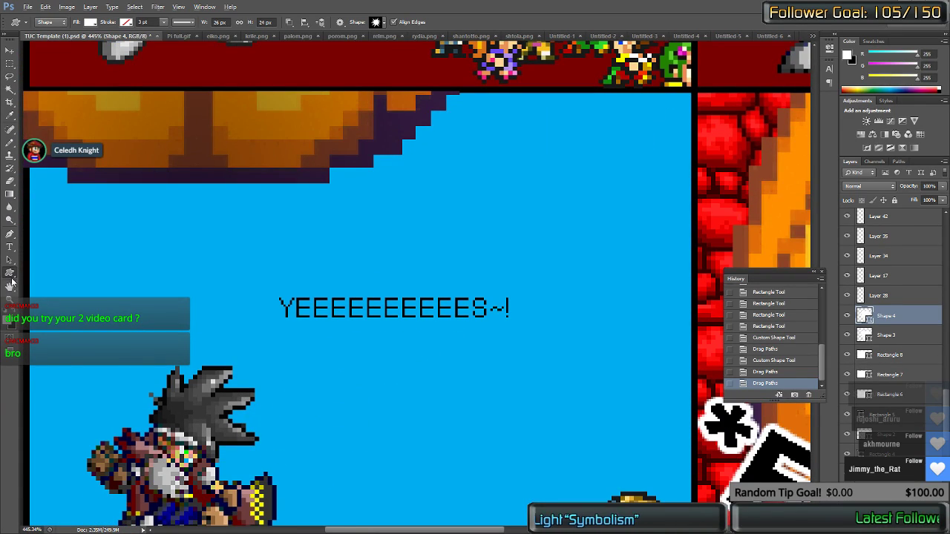
pyautogui.rightClick(10, 276)
pyautogui.click(56, 270)
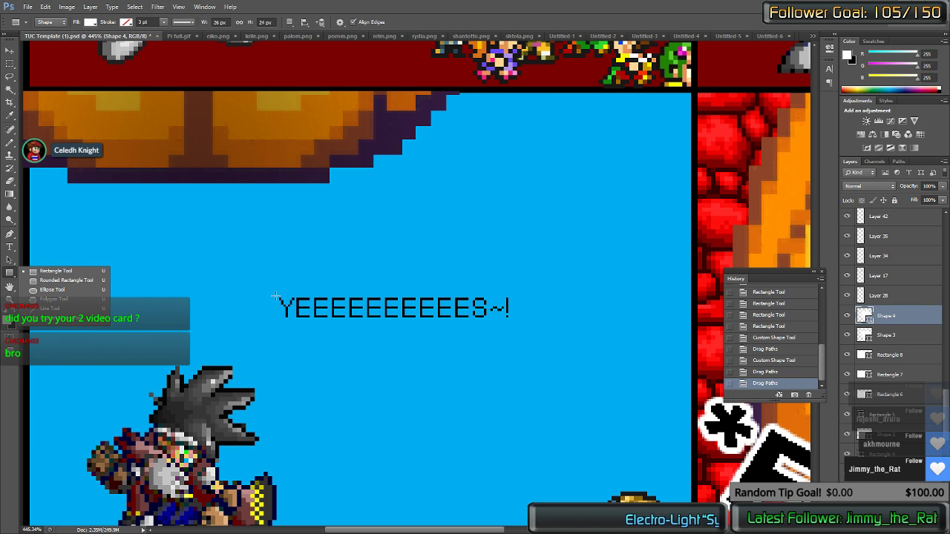
pyautogui.moveTo(276, 296); pyautogui.dragTo(510, 321)
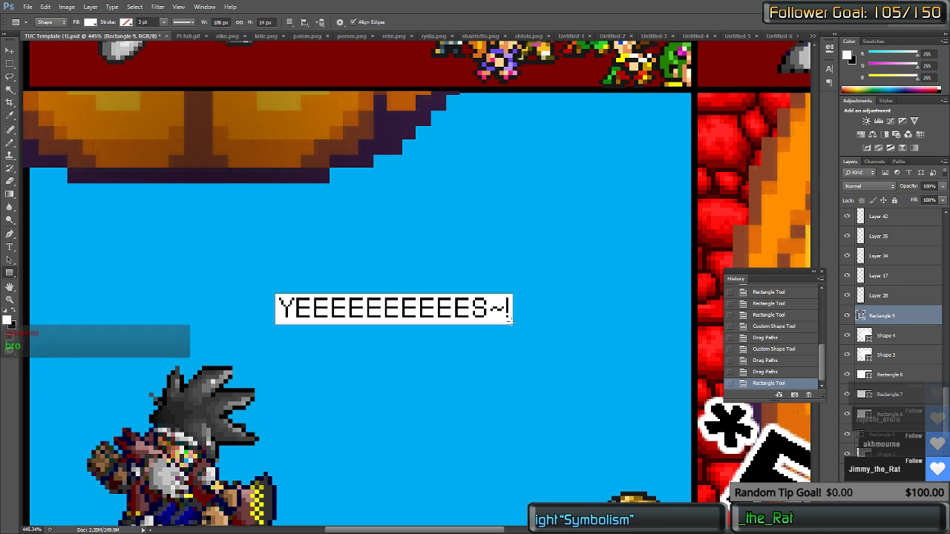
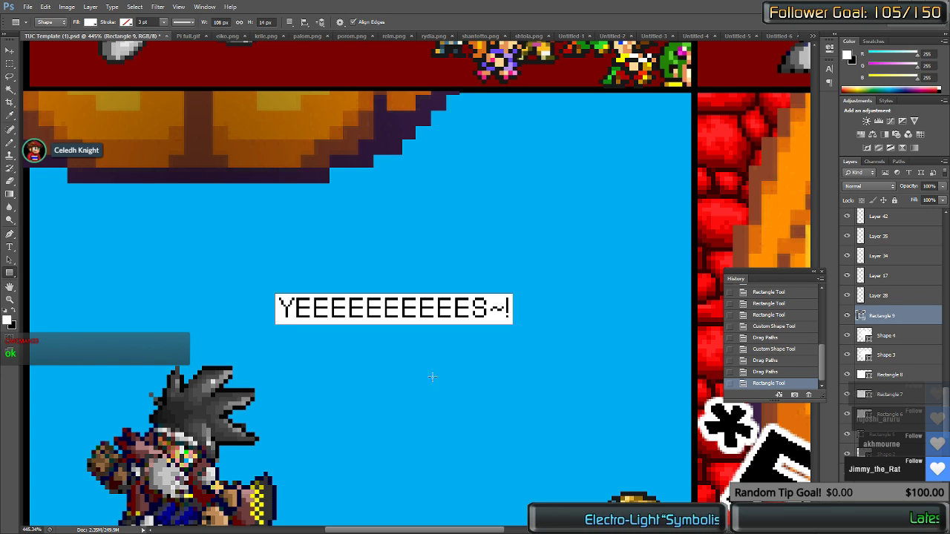
pyautogui.press('m')
pyautogui.press('Up')
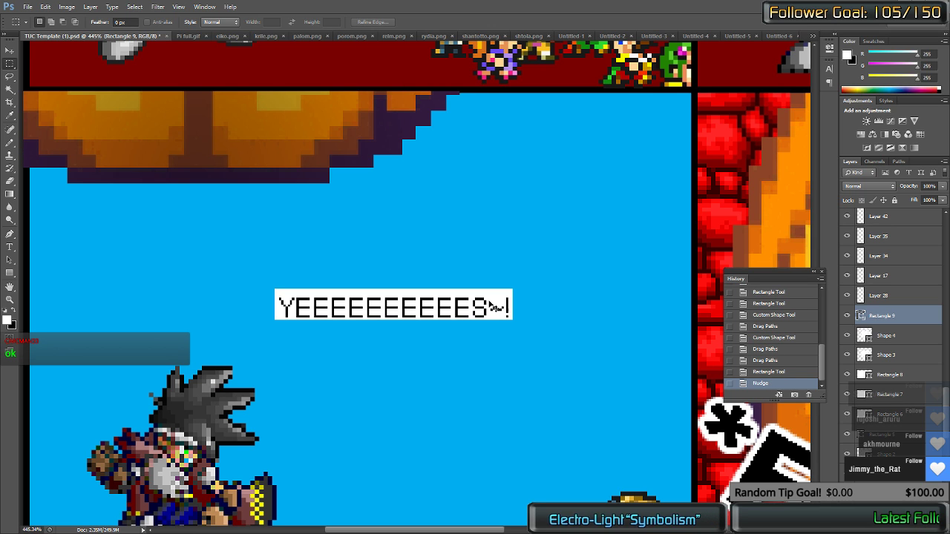
# Step: Draw a white starburst about 117 by 59 px around the "WOOOO!!" caption on the pumpkin in the last panel
pyautogui.scroll(-5, 490, 306)
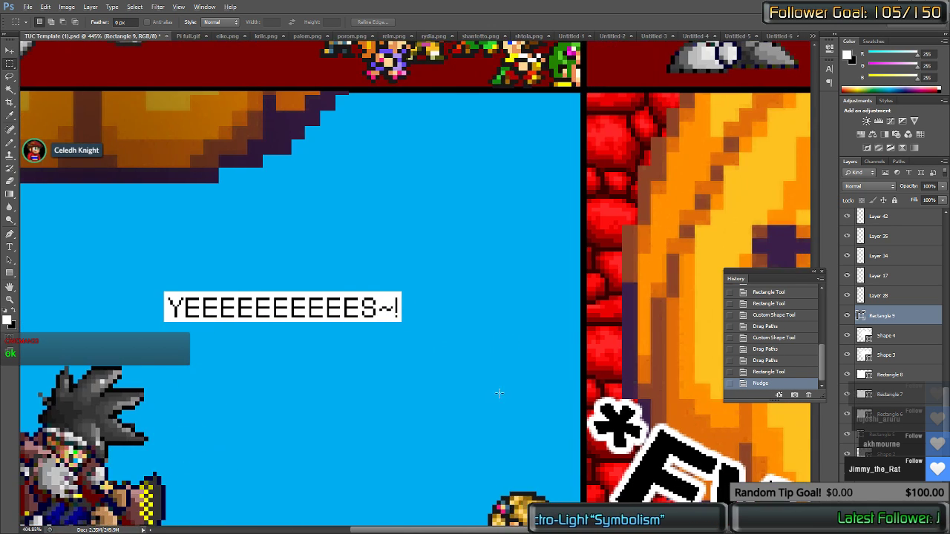
pyautogui.scroll(-2, 600, 354)
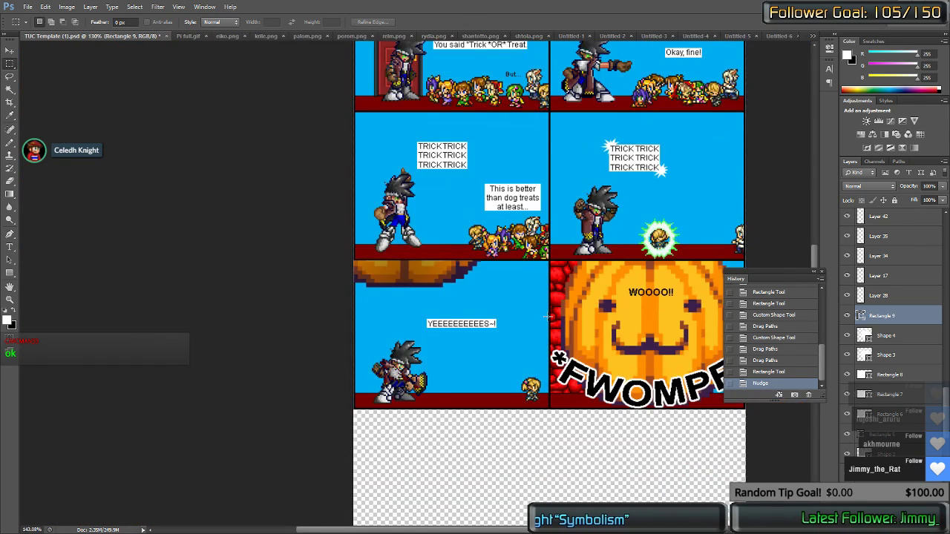
pyautogui.scroll(4, 549, 317)
pyautogui.hscroll(4, 537, 252)
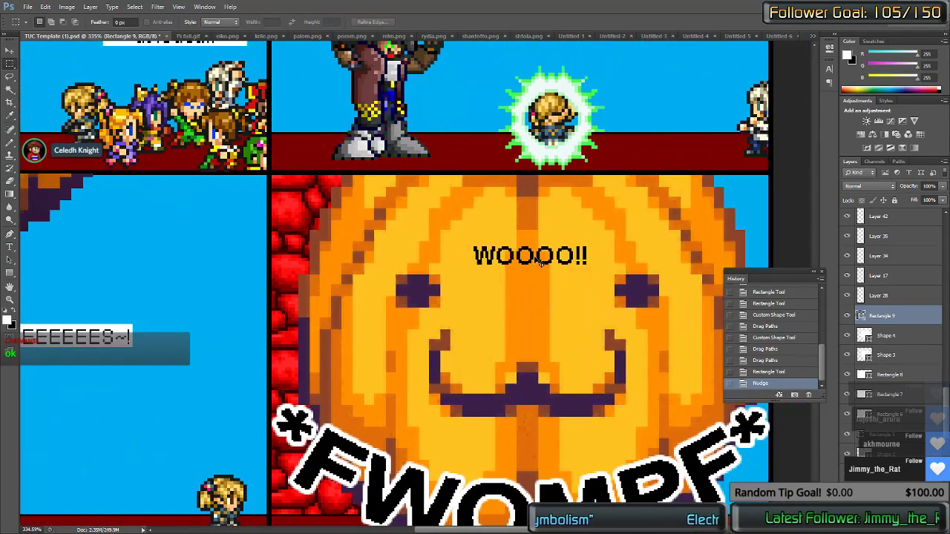
pyautogui.press('u')
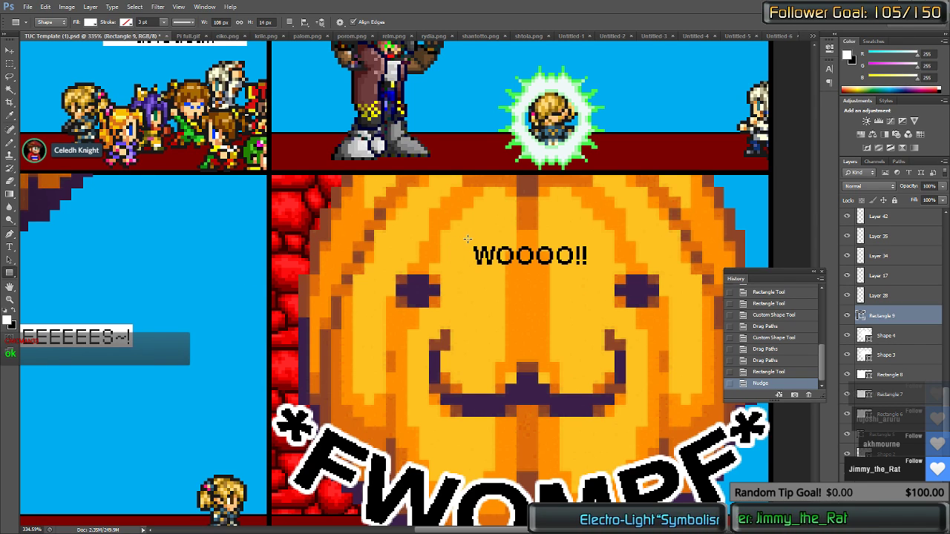
pyautogui.rightClick(9, 273)
pyautogui.click(56, 318)
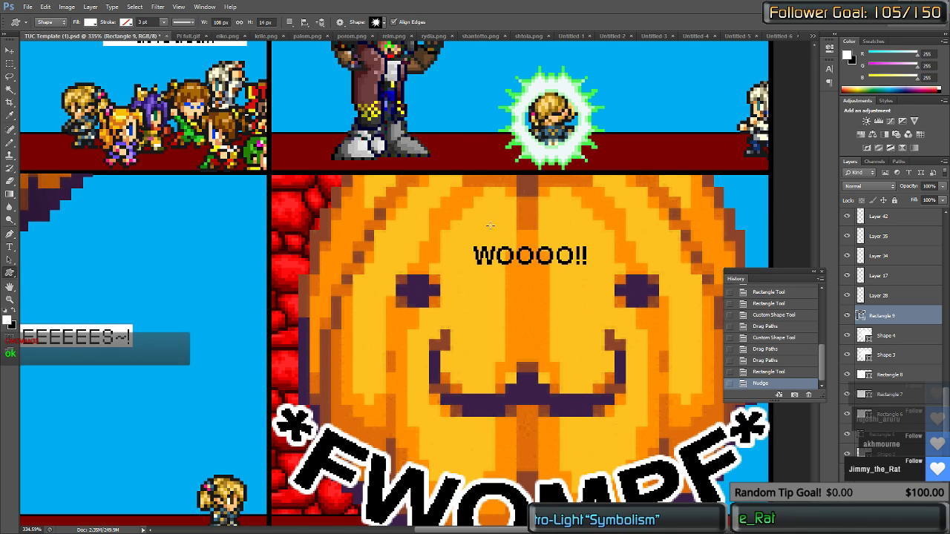
pyautogui.moveTo(420, 208); pyautogui.dragTo(613, 303)
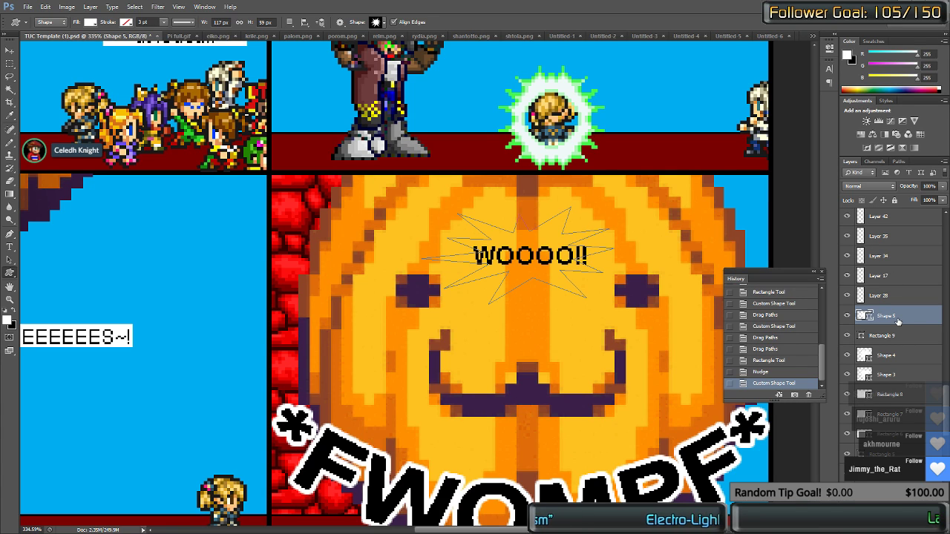
# Step: Hide the large pumpkin layer in the last panel and select the starburst shape around the "WOOOO!!" caption
pyautogui.press('v')
pyautogui.keyDown('ctrl'); pyautogui.click(666, 349); pyautogui.keyUp('ctrl')
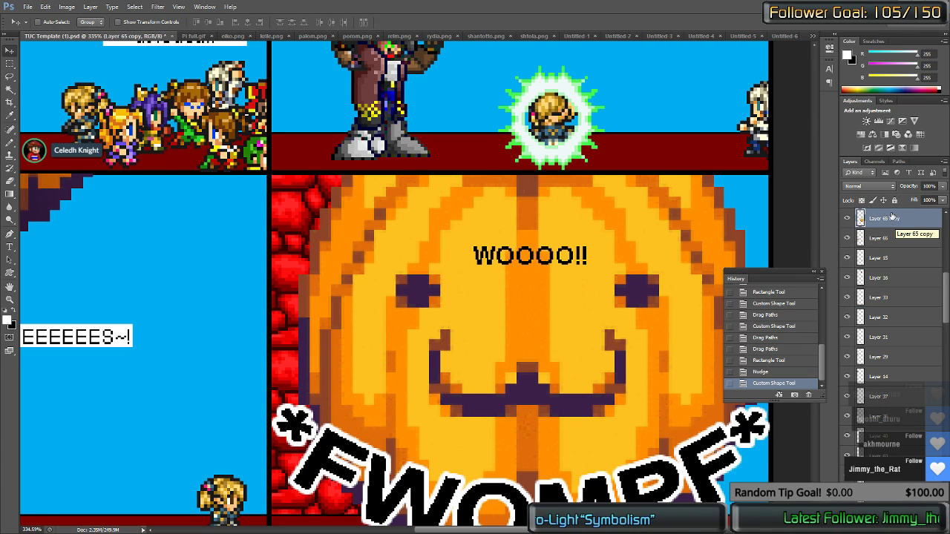
pyautogui.scroll(-5, 890, 223)
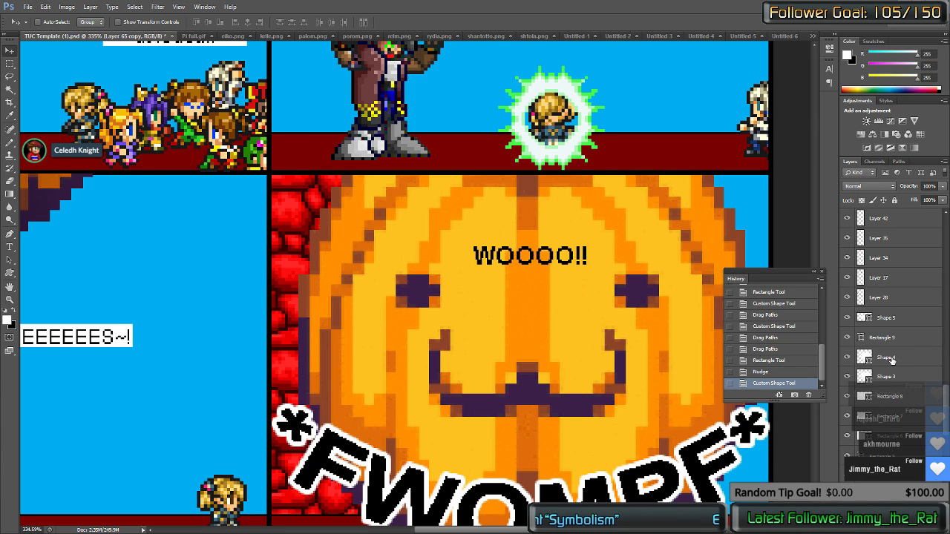
pyautogui.scroll(-1, 892, 349)
pyautogui.click(921, 303)
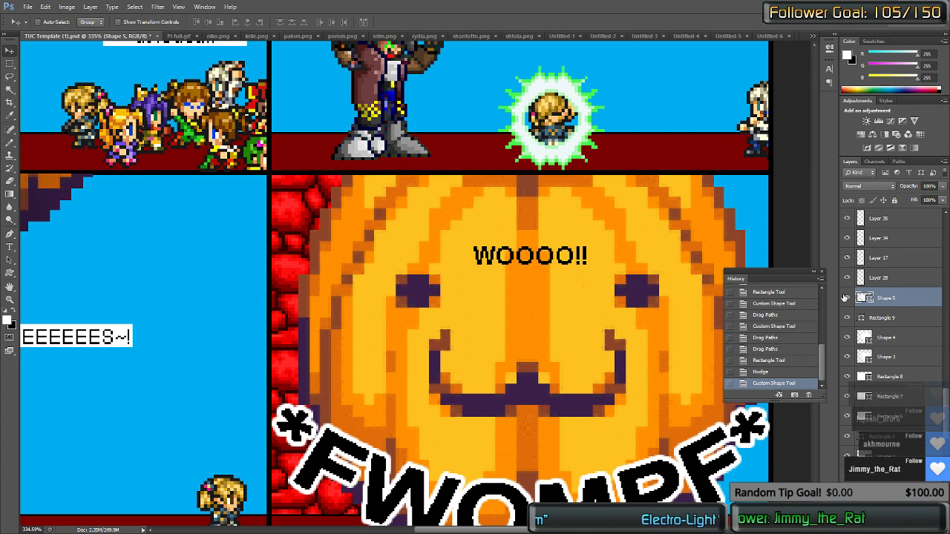
pyautogui.keyDown('ctrl'); pyautogui.click(639, 327); pyautogui.keyUp('ctrl')
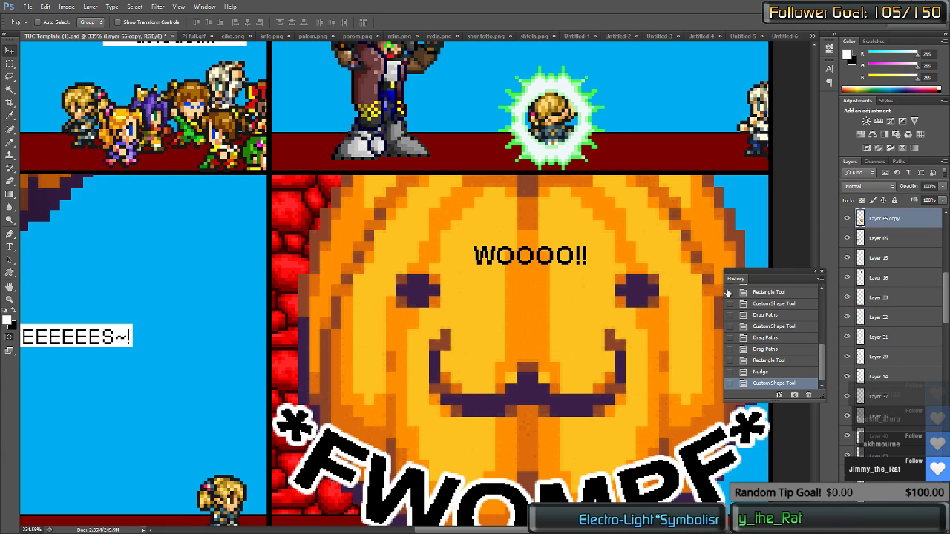
pyautogui.click(844, 220)
pyautogui.keyDown('ctrl'); pyautogui.click(626, 335); pyautogui.keyUp('ctrl')
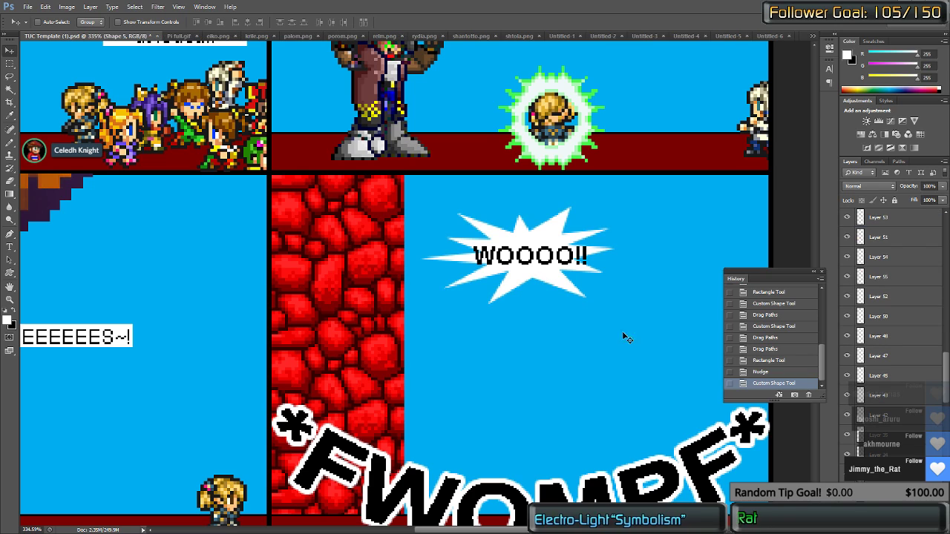
# Step: Move the starburst layer up among the text layers, place the "WOOOO!!" text directly above it, and show the large pumpkin again
pyautogui.moveTo(893, 430); pyautogui.dragTo(903, 406)
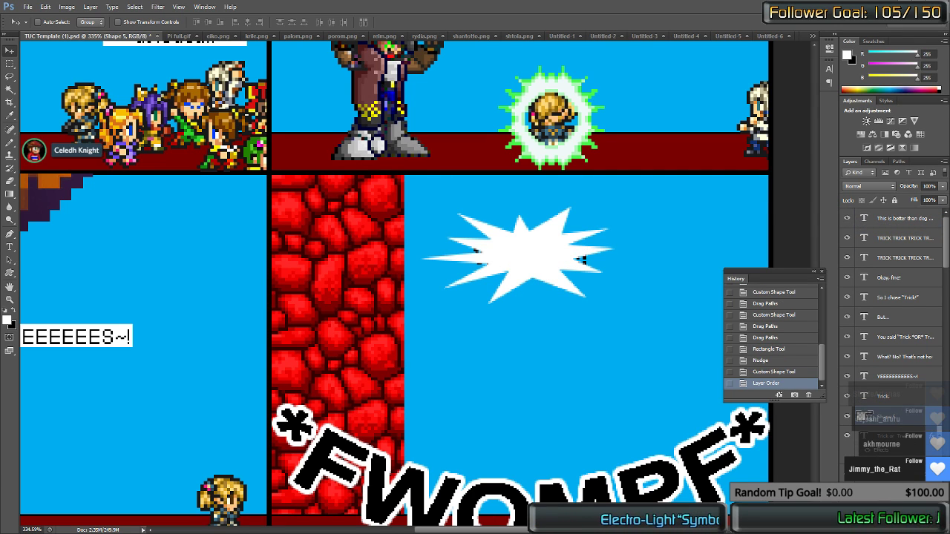
pyautogui.moveTo(893, 475); pyautogui.dragTo(894, 406)
pyautogui.scroll(-6, 899, 405)
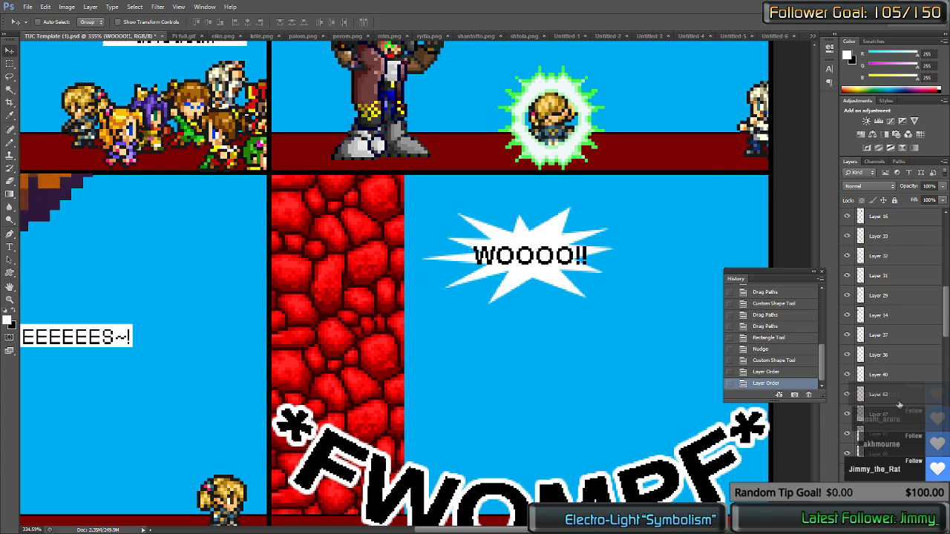
pyautogui.scroll(5, 898, 401)
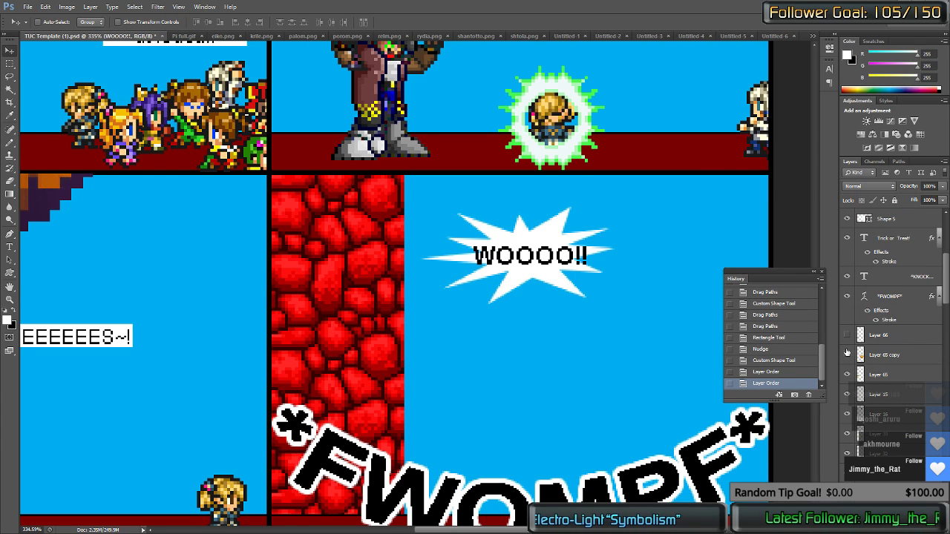
pyautogui.click(847, 356)
pyautogui.scroll(-3, 869, 358)
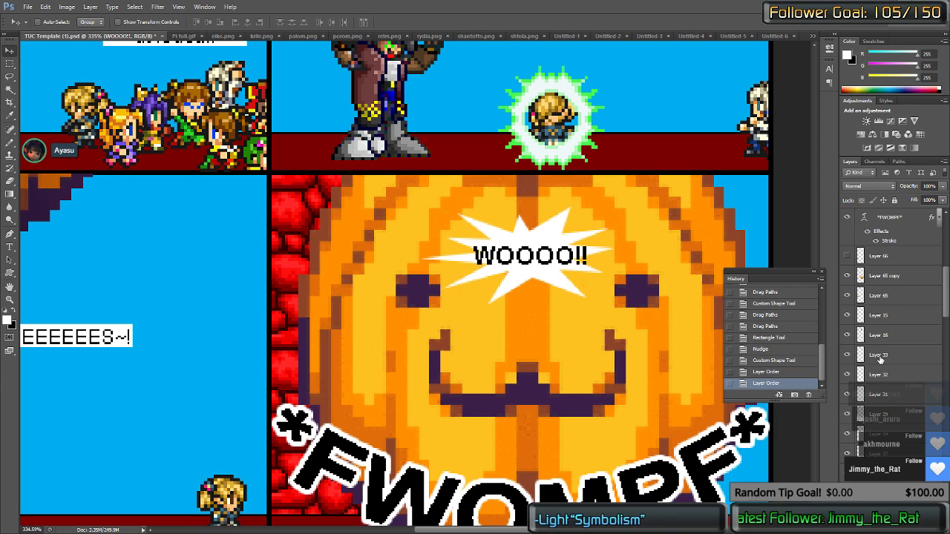
# Step: Move the large pumpkin layer down the stack, beneath all the speech bubble rectangle and starburst layers
pyautogui.scroll(2, 879, 358)
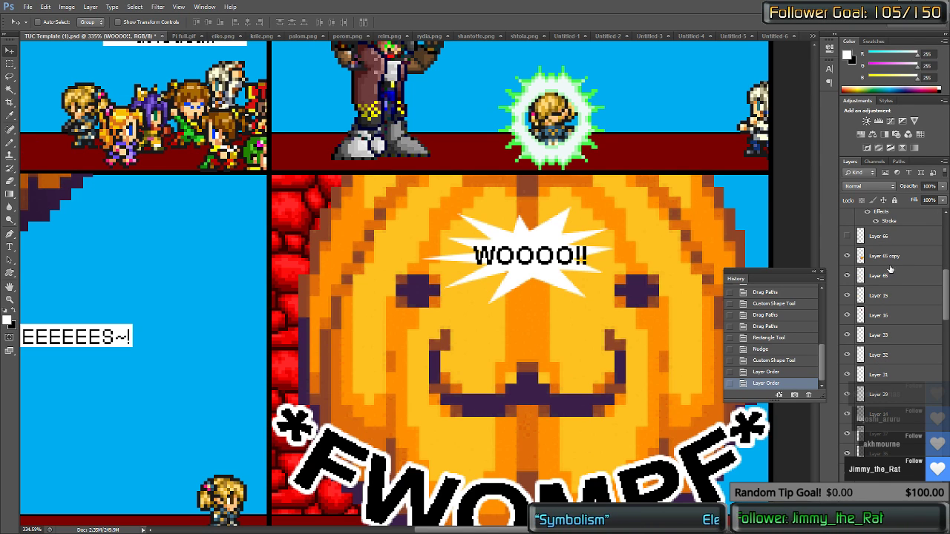
pyautogui.scroll(4, 895, 262)
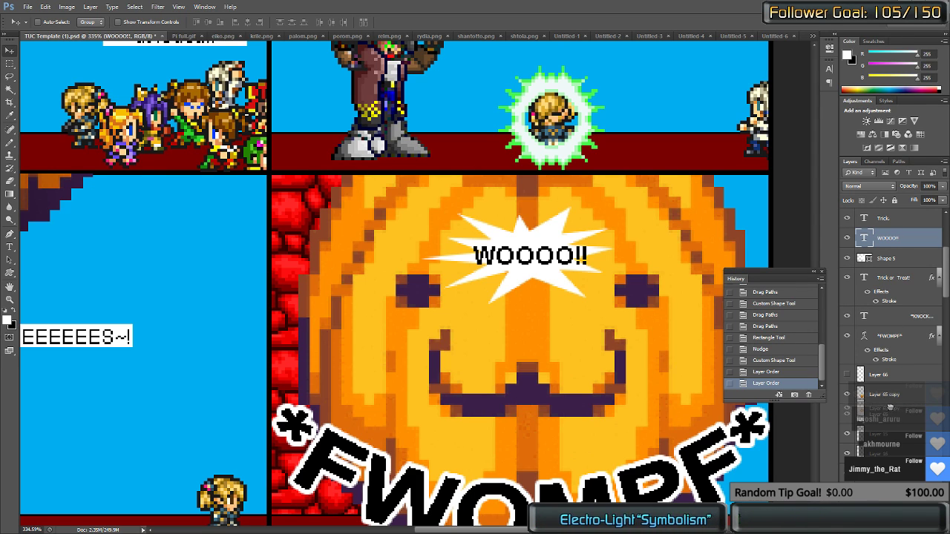
pyautogui.scroll(-10, 891, 406)
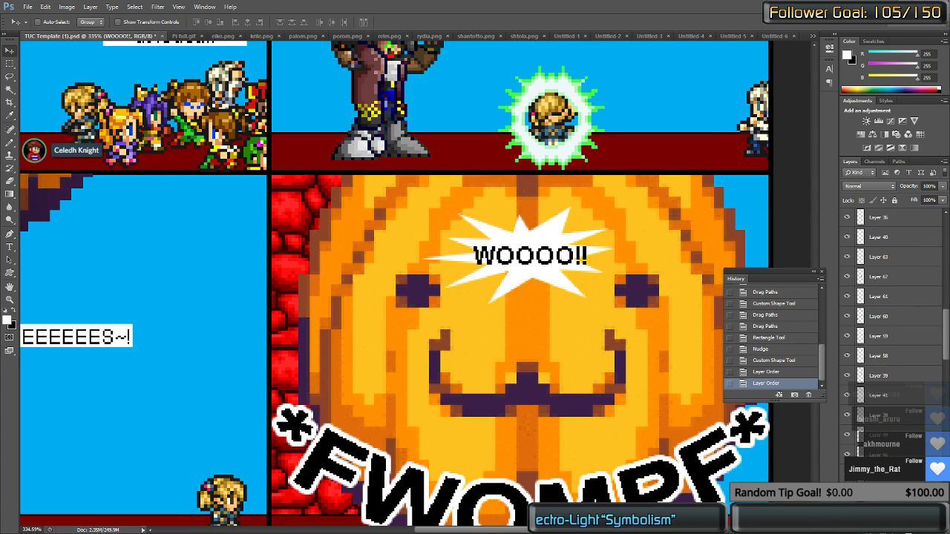
pyautogui.scroll(-5, 891, 334)
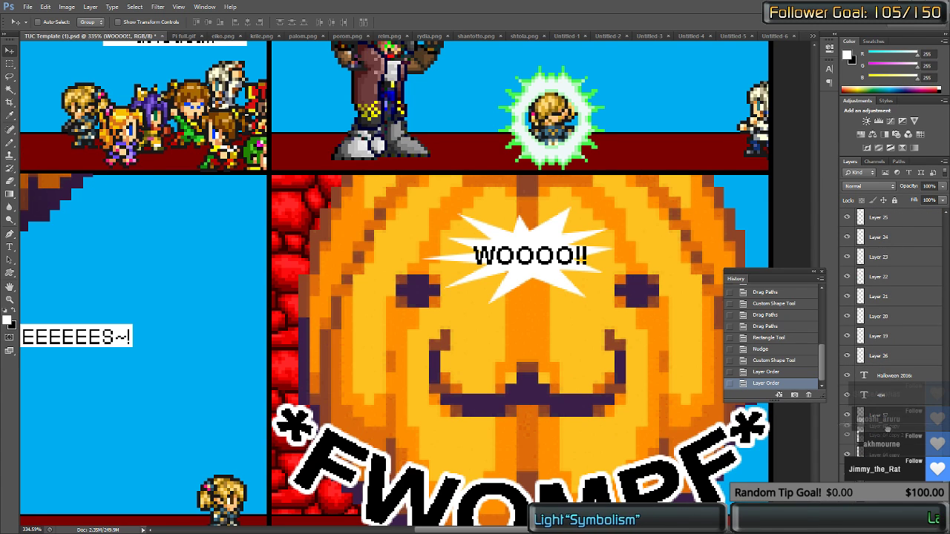
pyautogui.moveTo(887, 429); pyautogui.dragTo(872, 181)
pyautogui.scroll(-10, 890, 311)
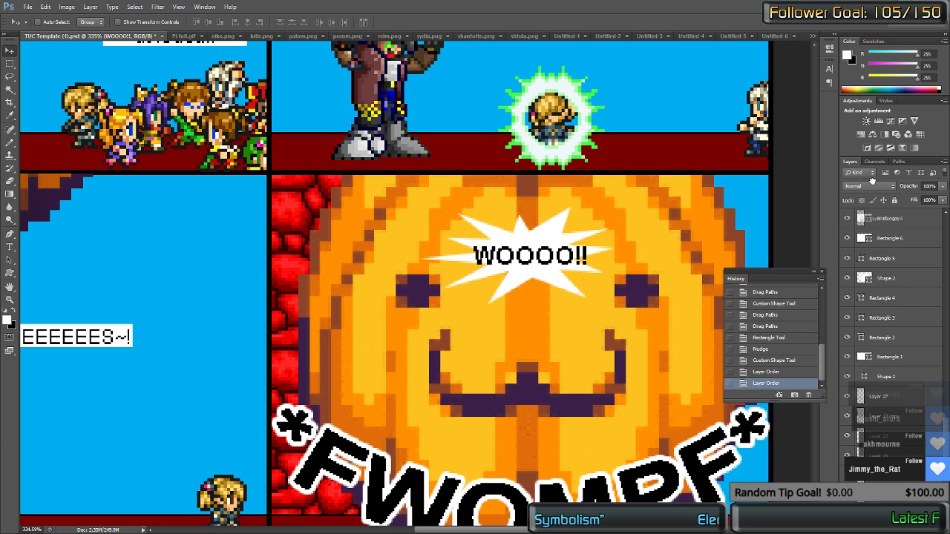
pyautogui.hotkey('ctrl', '[')
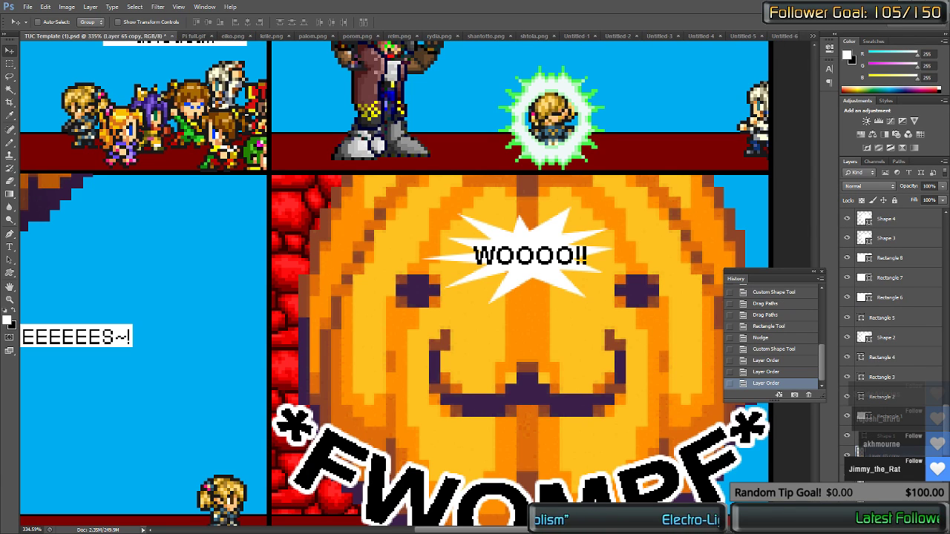
# Step: Move the "WOOOO!!" starburst layer back down to sit directly above the other speech bubble shape layers
pyautogui.keyDown('ctrl'); pyautogui.click(538, 278); pyautogui.keyUp('ctrl')
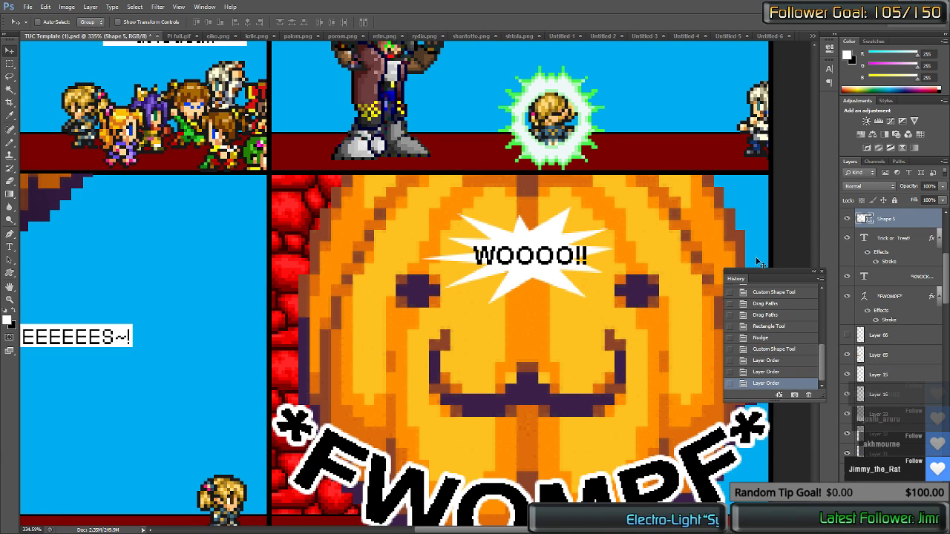
pyautogui.moveTo(906, 221); pyautogui.dragTo(907, 483)
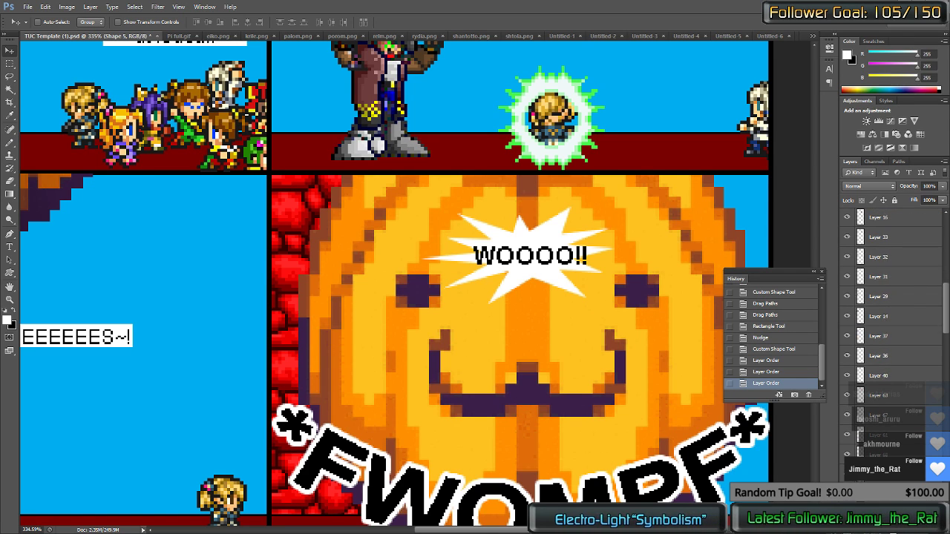
pyautogui.moveTo(909, 391); pyautogui.dragTo(883, 273)
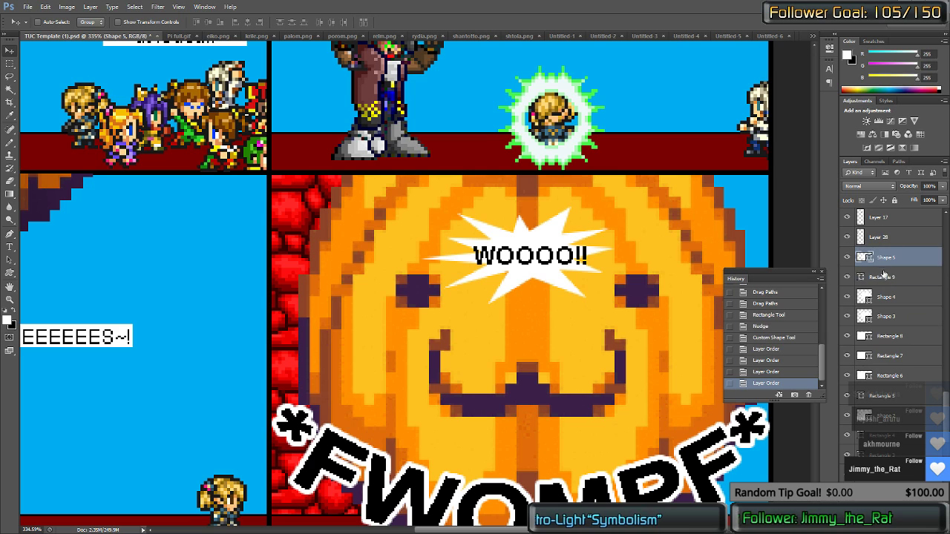
# Step: Add a white 3 px outside stroke to the "WOOOO!!" text layer
pyautogui.press('t')
pyautogui.click(542, 259)
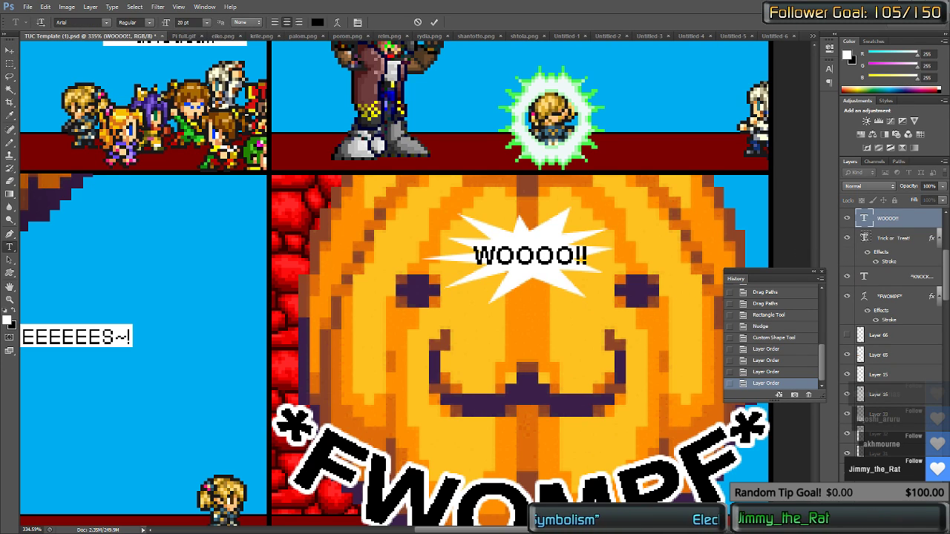
pyautogui.click(921, 225)
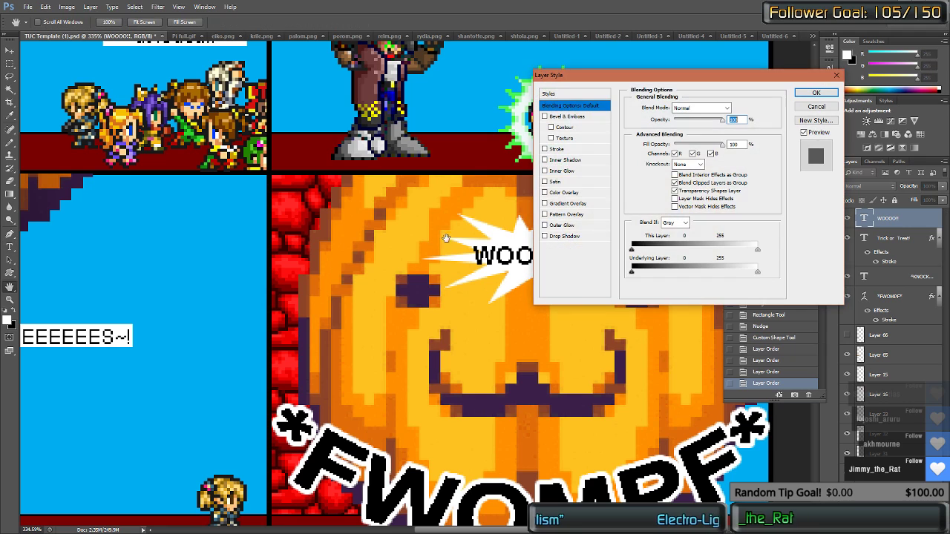
pyautogui.click(553, 149)
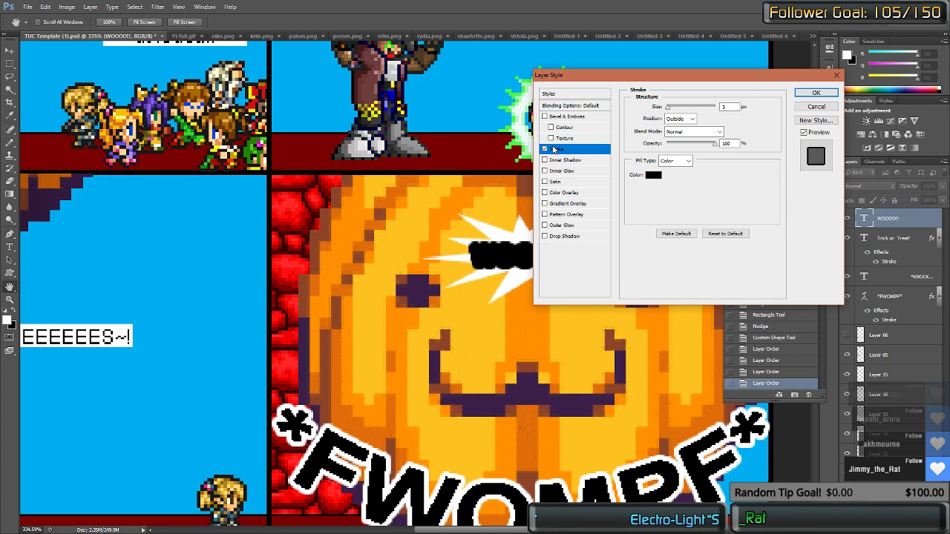
pyautogui.click(658, 178)
pyautogui.moveTo(448, 186); pyautogui.dragTo(282, 116)
pyautogui.click(580, 135)
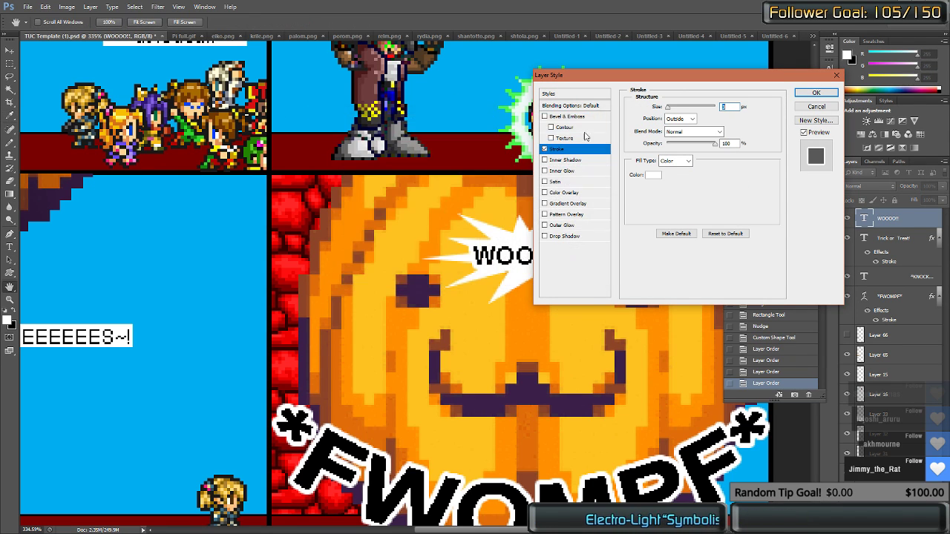
pyautogui.click(821, 94)
# Step: Review the comic page from the last panel up to the first, examining the bubble behind each caption
pyautogui.scroll(-2, 586, 236)
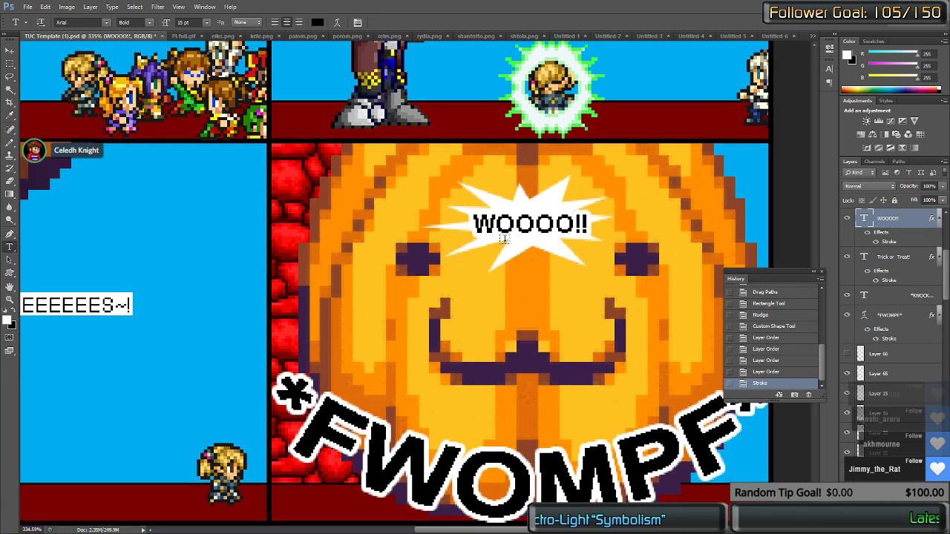
pyautogui.scroll(-2, 473, 246)
pyautogui.scroll(4, 457, 247)
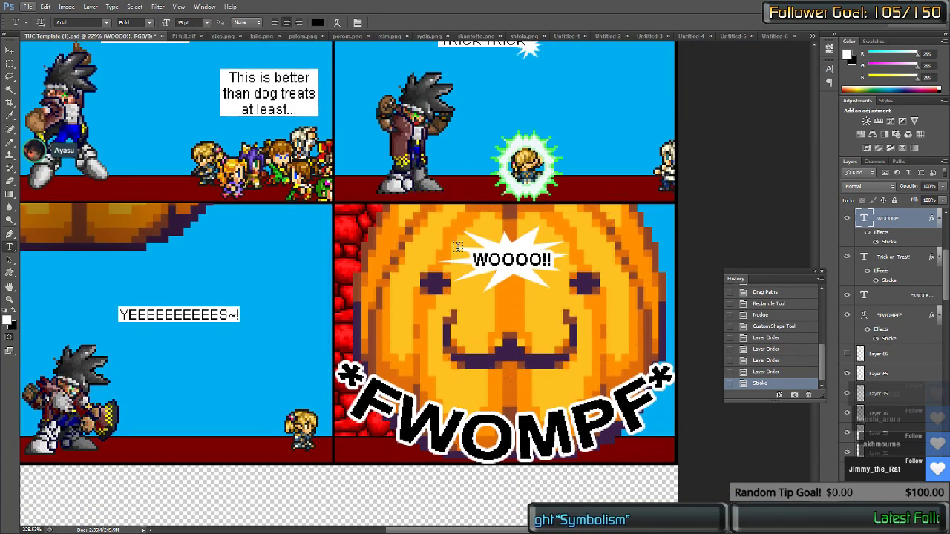
pyautogui.scroll(2, 456, 240)
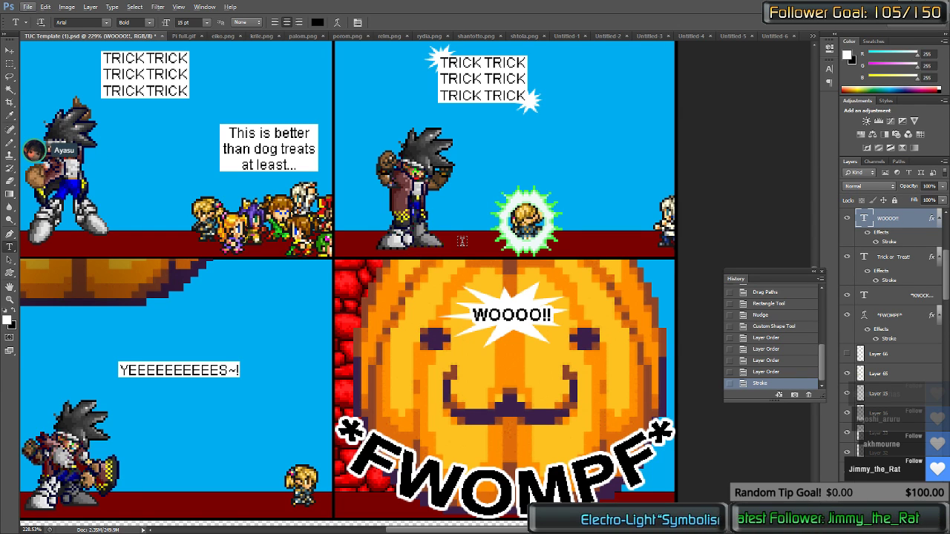
pyautogui.scroll(1, 408, 366)
pyautogui.scroll(10, 408, 367)
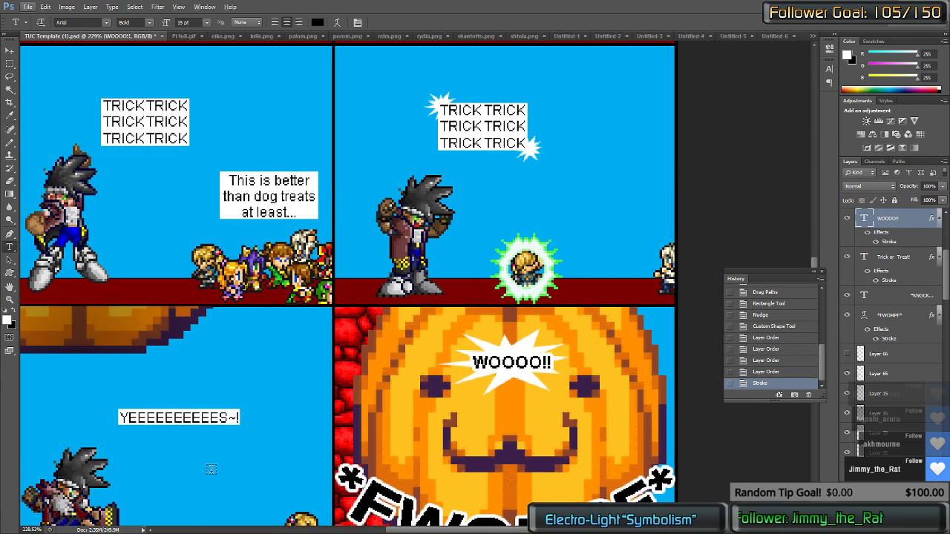
pyautogui.scroll(14, 491, 145)
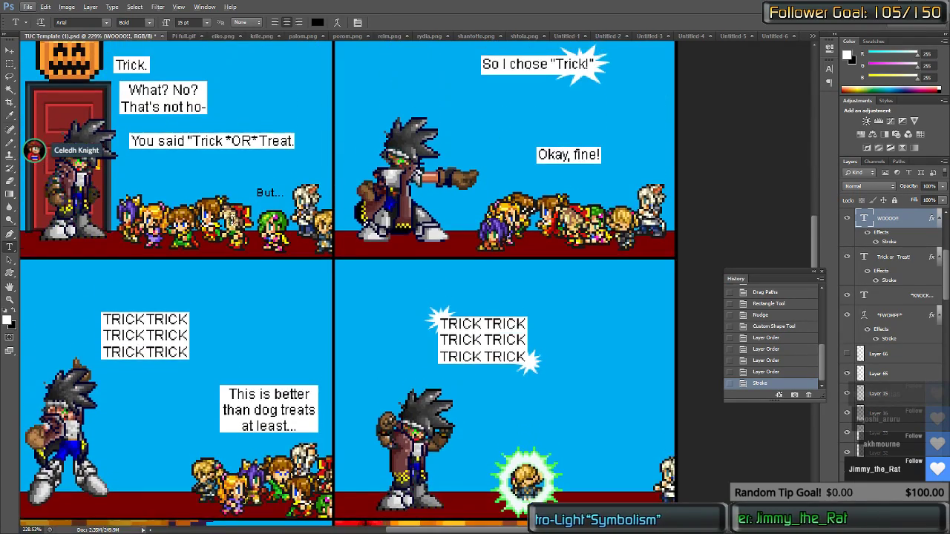
pyautogui.scroll(3, 279, 242)
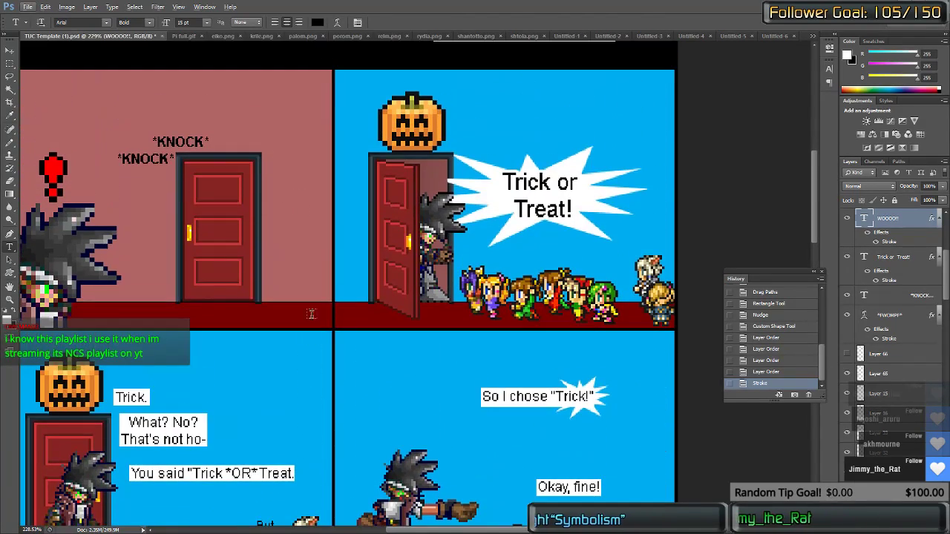
# Step: Activate the Custom Shape tool and examine the first four panels and the bubble layers for captions still lacking a white background
pyautogui.press('u')
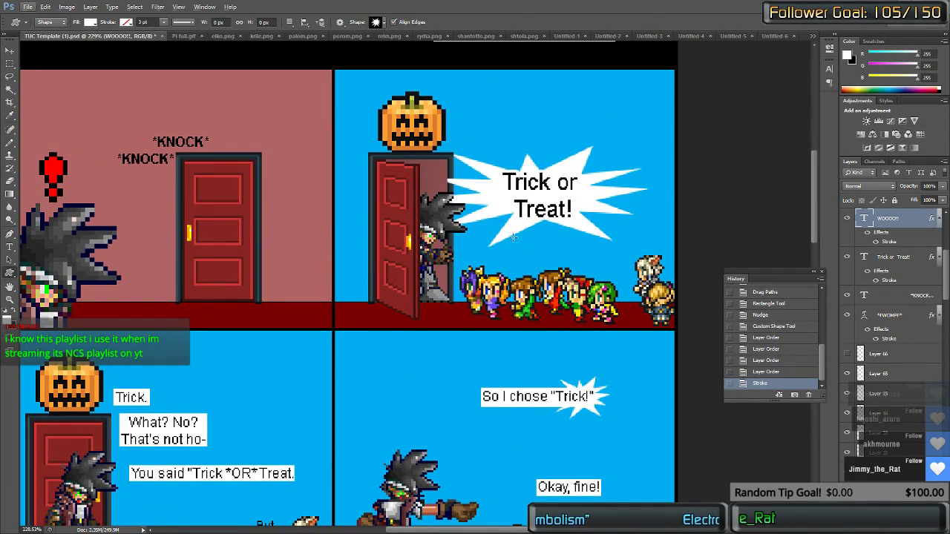
pyautogui.scroll(-3, 297, 252)
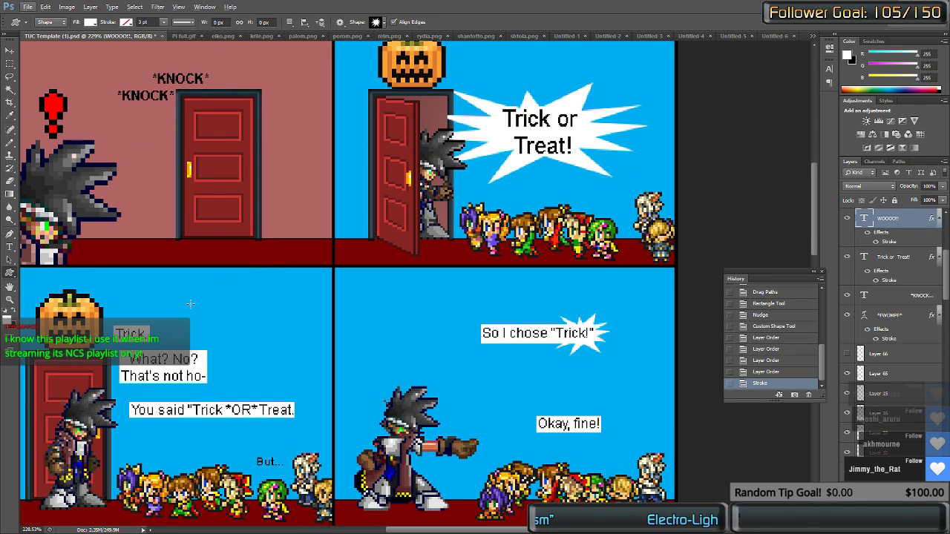
pyautogui.scroll(-2, 138, 296)
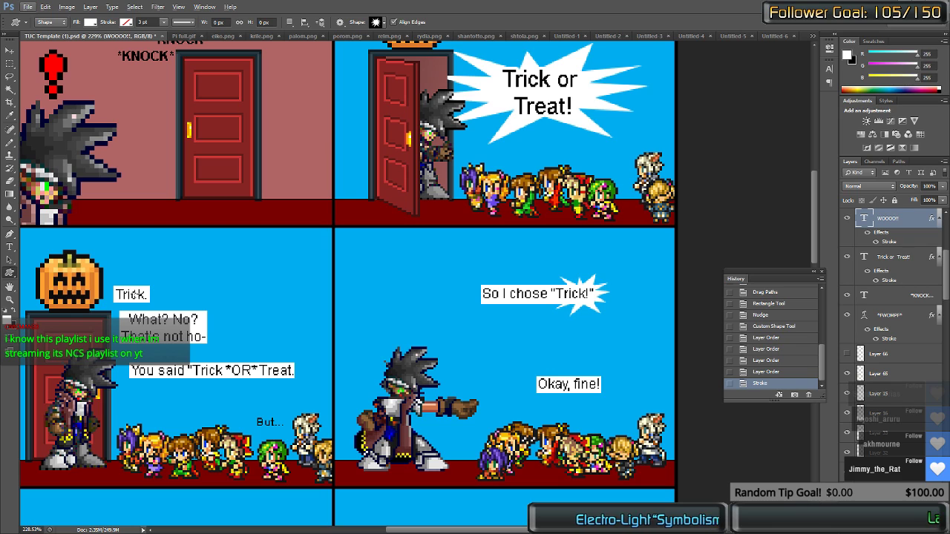
pyautogui.scroll(-3, 891, 282)
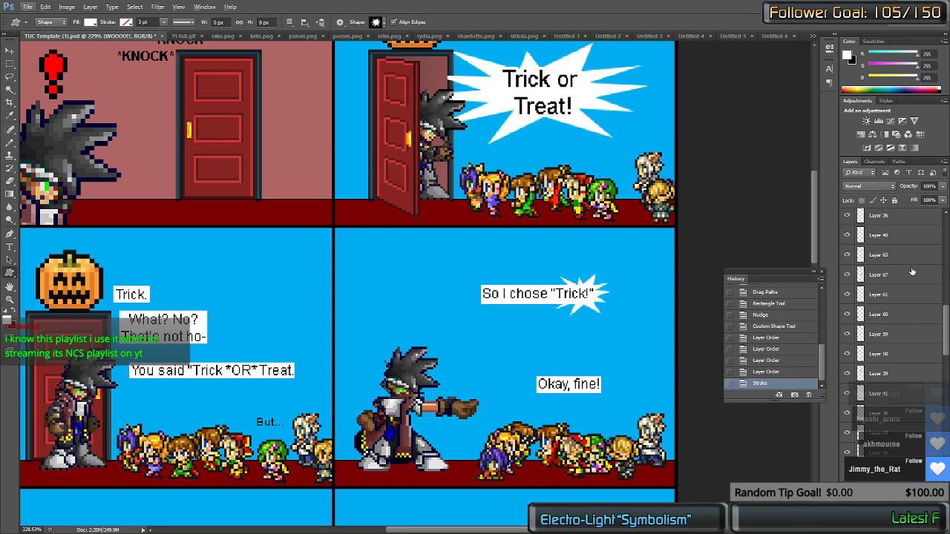
pyautogui.moveTo(947, 317); pyautogui.dragTo(945, 410)
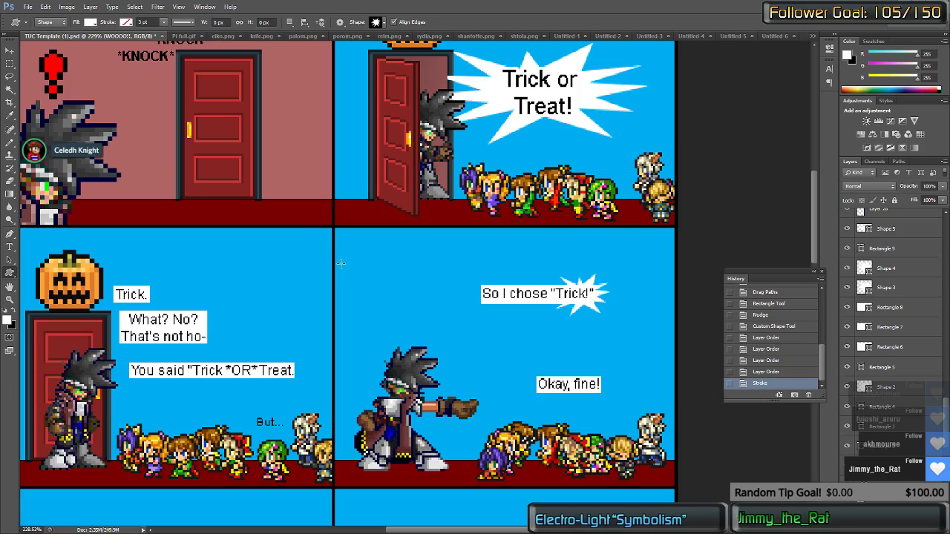
pyautogui.scroll(5, 556, 405)
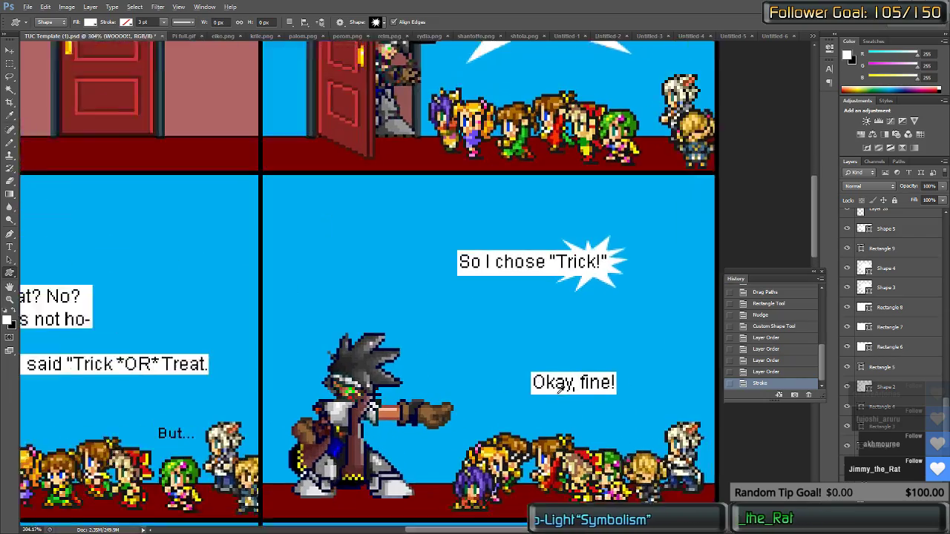
pyautogui.scroll(-6, 555, 405)
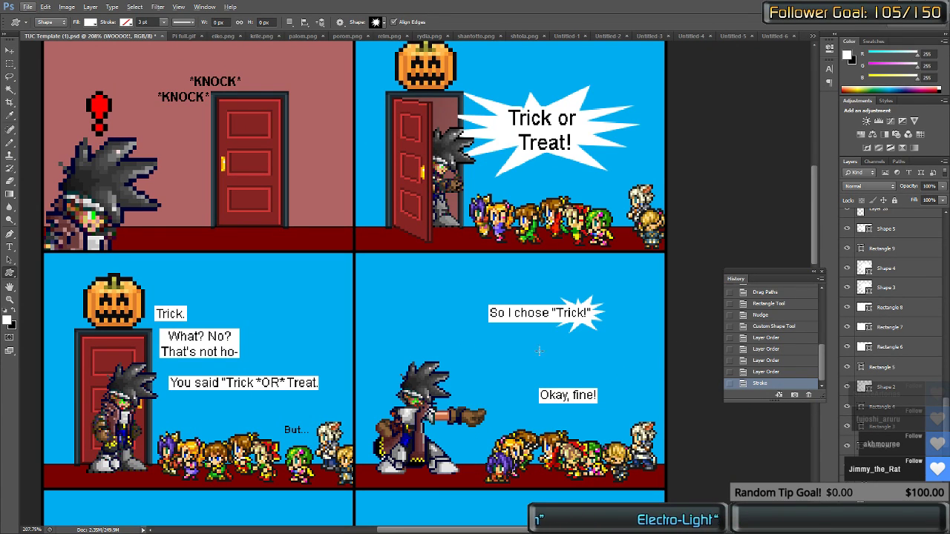
# Step: Move the bubble layer behind "You said "Trick *OR* Treat." directly below the "What? No? That's not ho-" bubble layer
pyautogui.press('v')
pyautogui.hotkey('alt', 'v')
pyautogui.press('Escape')
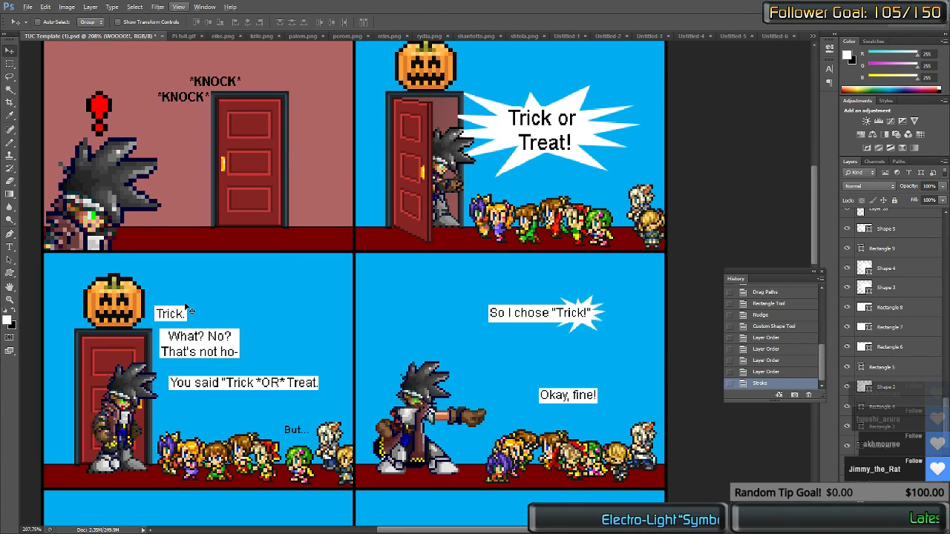
pyautogui.hotkey('alt', 'v')
pyautogui.press('Escape')
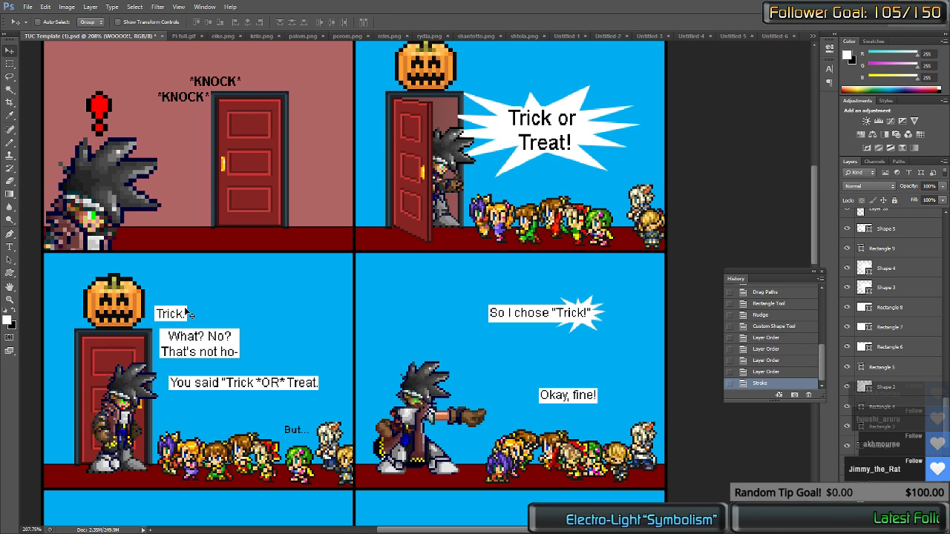
pyautogui.press('u')
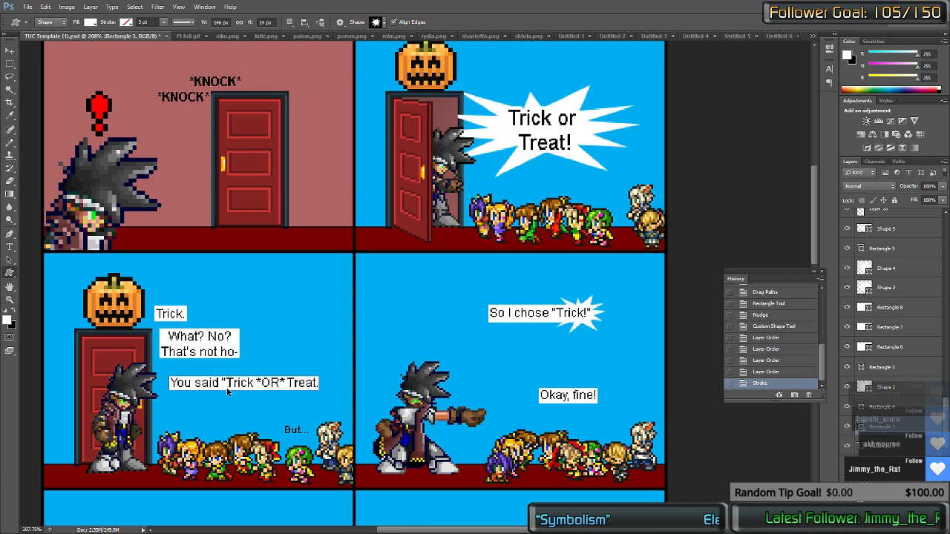
pyautogui.moveTo(907, 426); pyautogui.dragTo(907, 446)
pyautogui.click(907, 429)
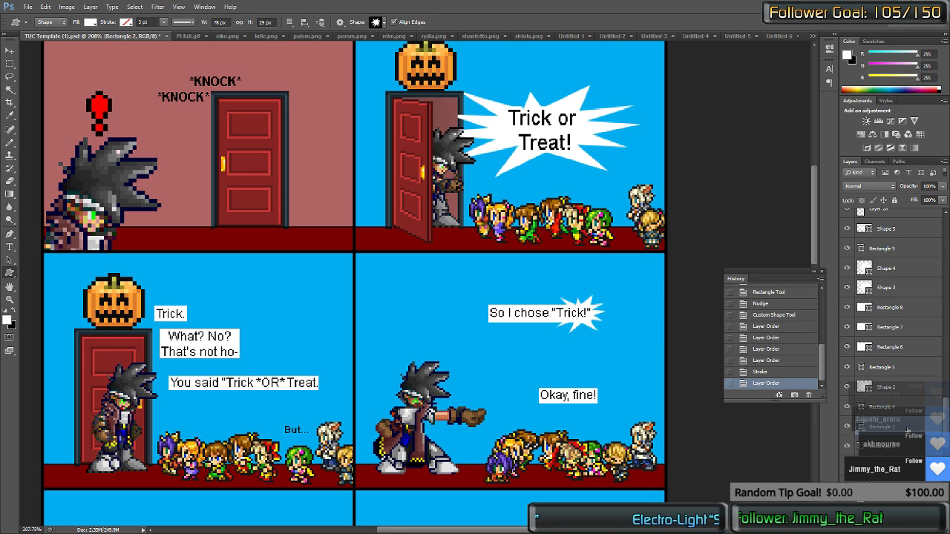
# Step: Merge the adjacent bubble layers from Shape 5 down to Rectangle 2 into a single shape layer
pyautogui.scroll(7, 905, 421)
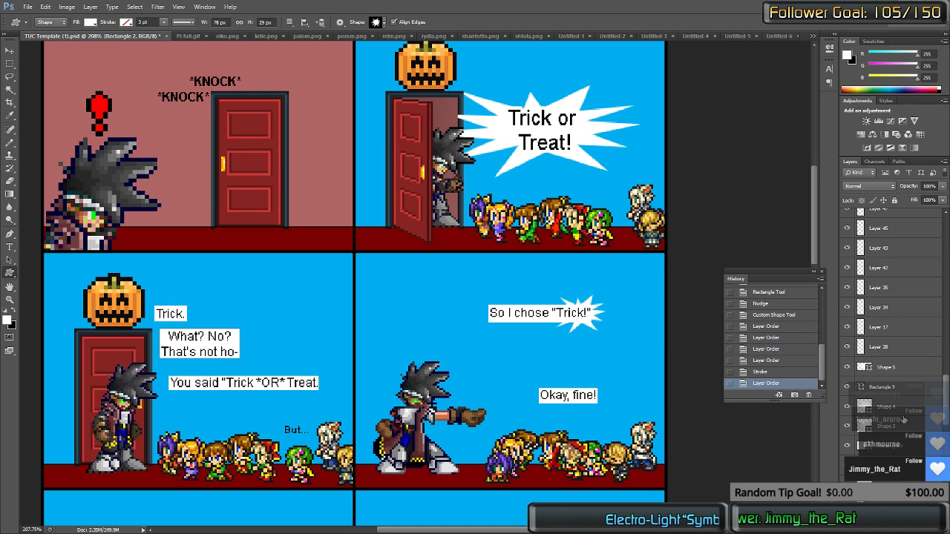
pyautogui.keyDown('ctrl'); pyautogui.click(892, 373); pyautogui.keyUp('ctrl')
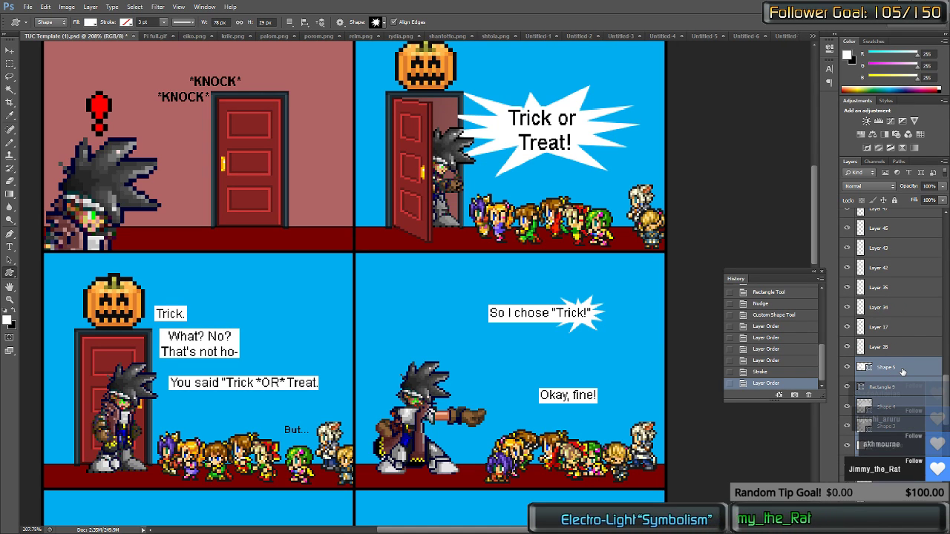
pyautogui.hotkey('ctrl', 'e')
pyautogui.rightClick(902, 371)
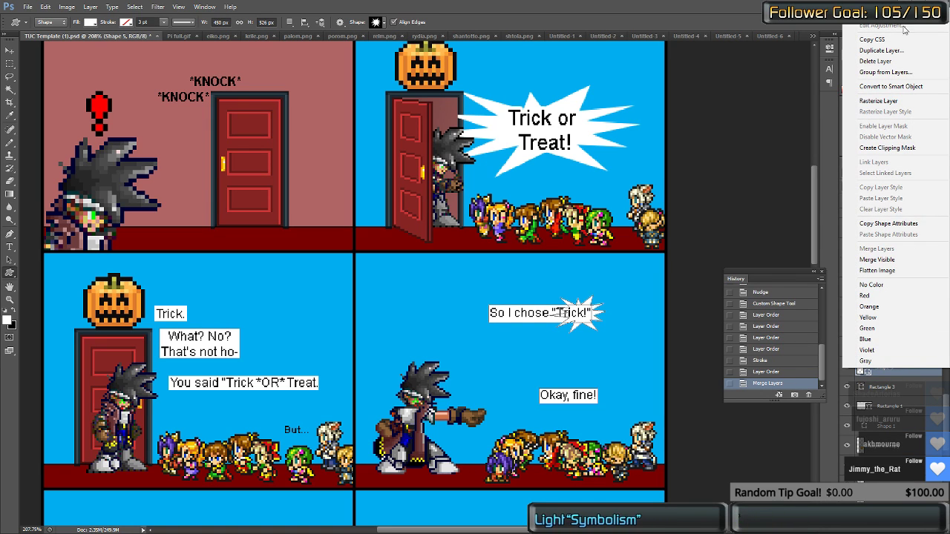
pyautogui.click(907, 374)
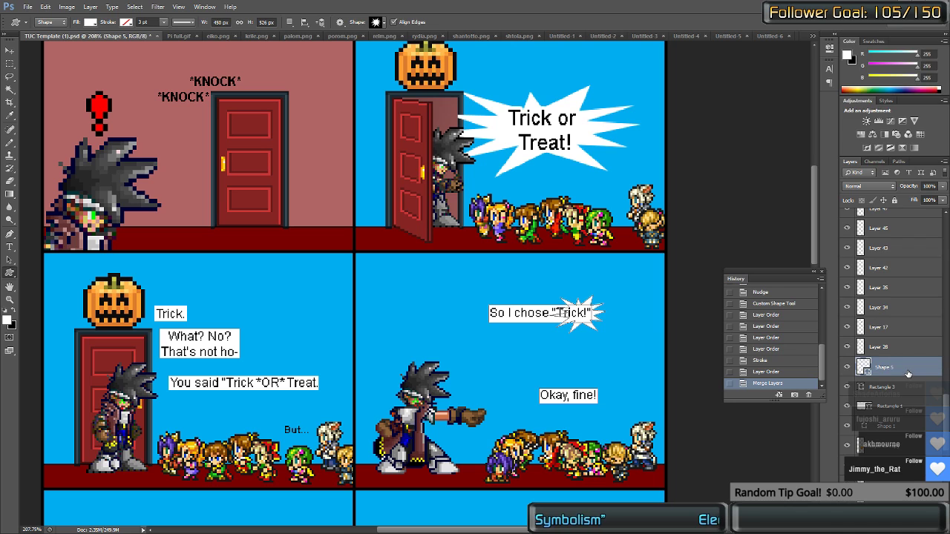
pyautogui.doubleClick(907, 373)
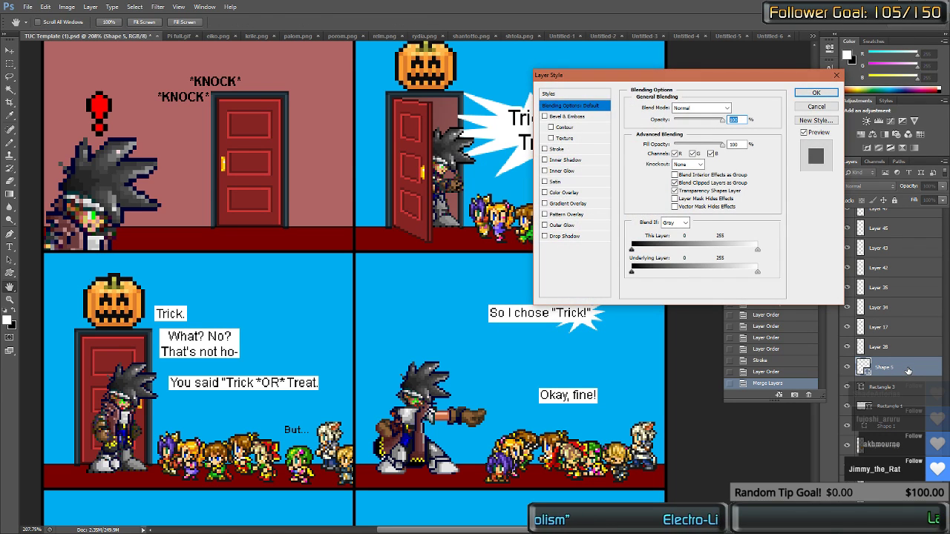
pyautogui.press('Escape')
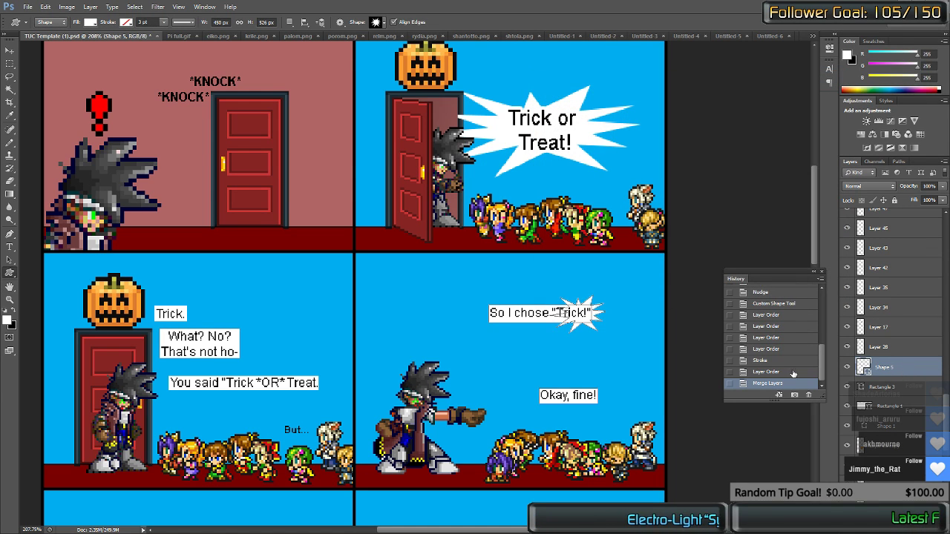
# Step: Toggle the merged bubble layer's visibility to examine which captions' white backgrounds it contains
pyautogui.click(848, 367)
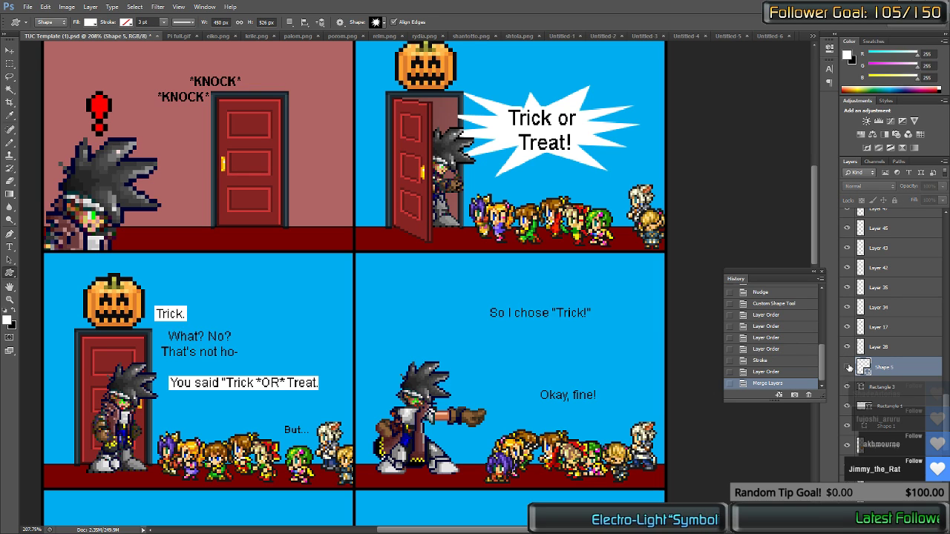
pyautogui.click(848, 367)
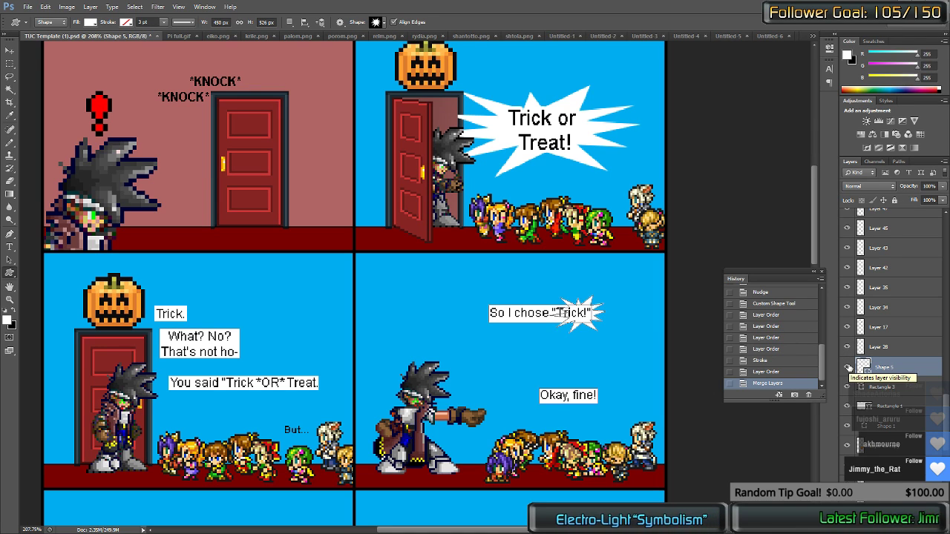
pyautogui.click(848, 367)
pyautogui.click(848, 367)
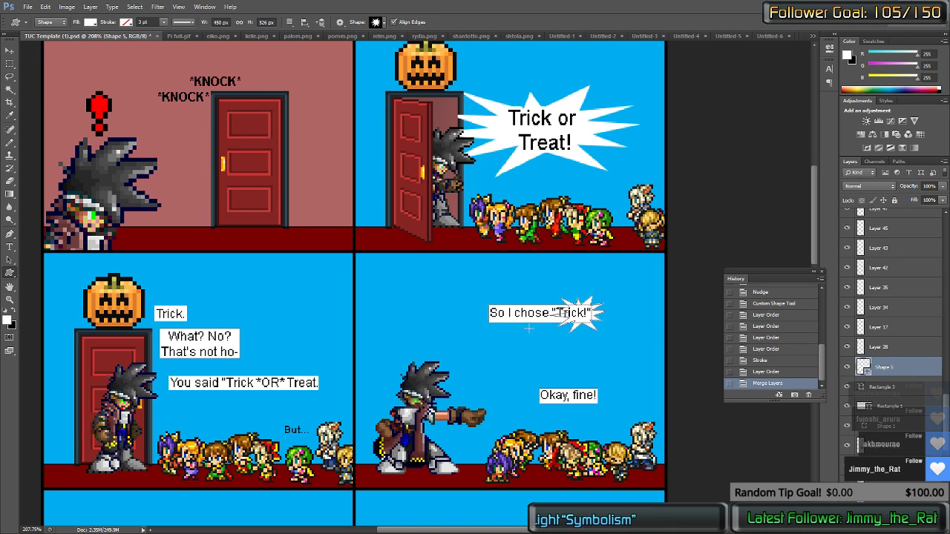
pyautogui.click(848, 367)
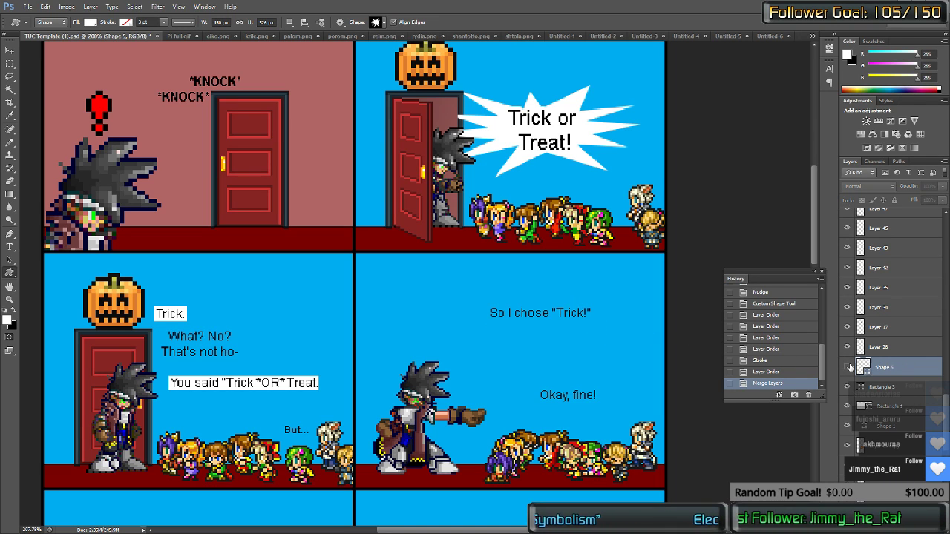
pyautogui.click(848, 366)
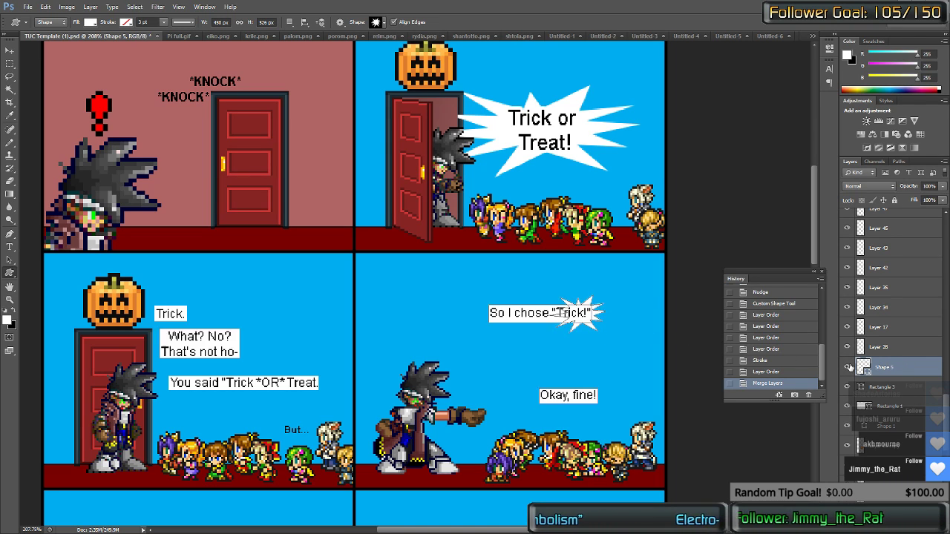
# Step: Toggle the Rectangle 3 bubble and the merged bubble layer to compare which captions each one backs
pyautogui.click(899, 406)
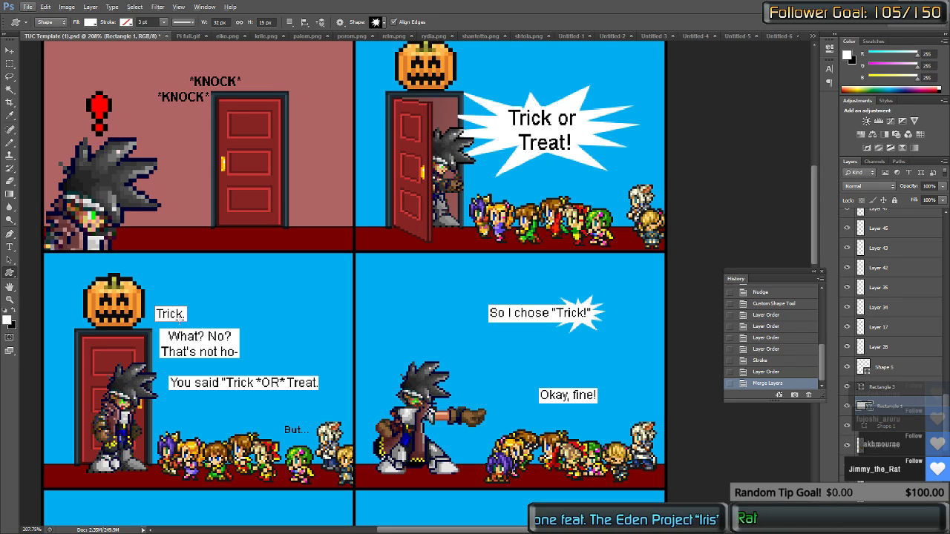
pyautogui.click(846, 387)
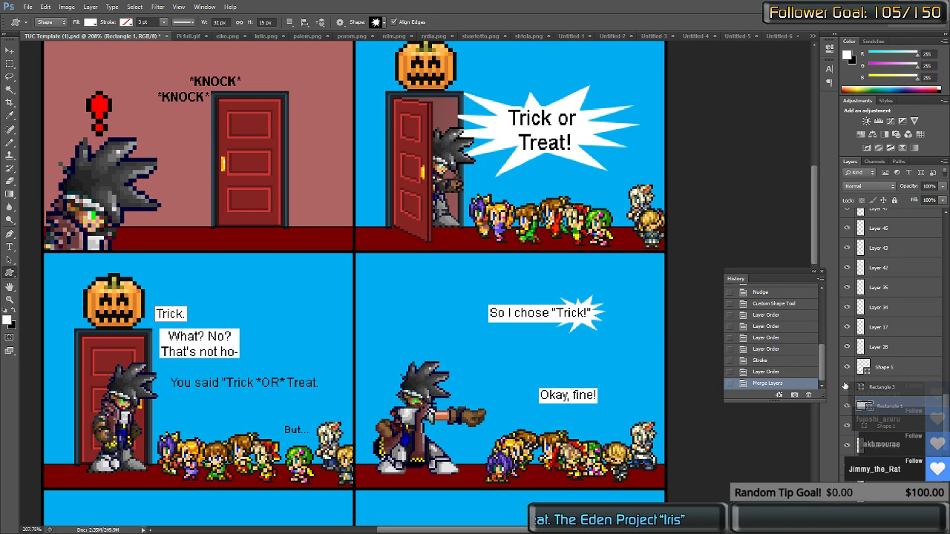
pyautogui.click(845, 387)
pyautogui.click(844, 387)
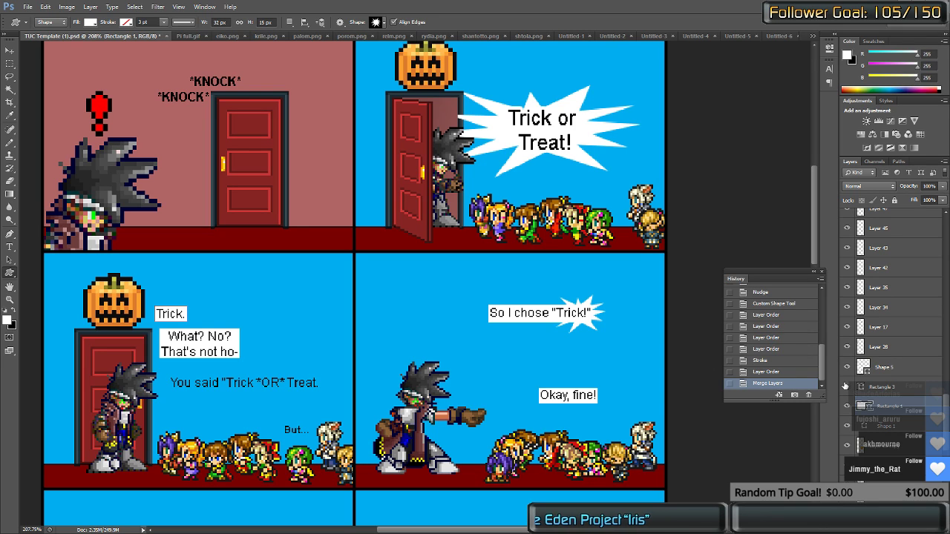
pyautogui.click(845, 386)
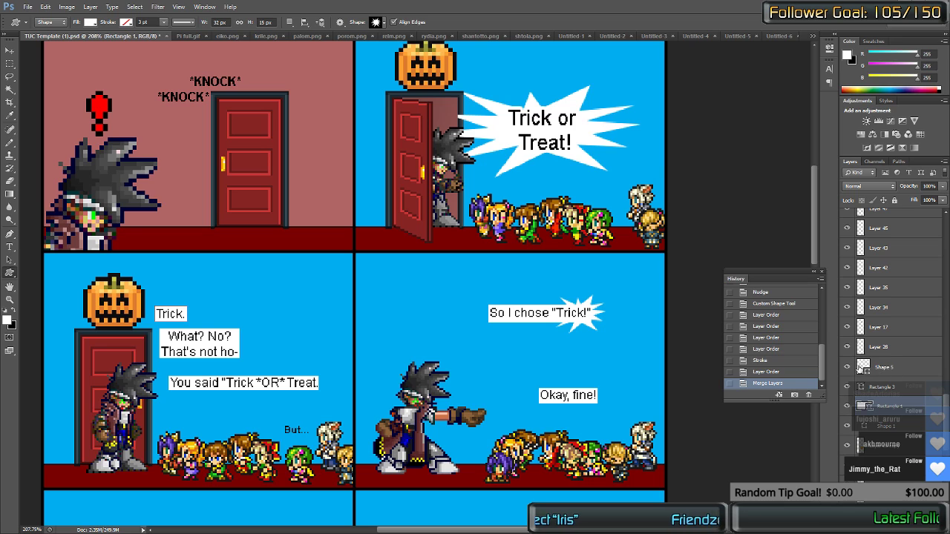
pyautogui.click(846, 367)
pyautogui.click(846, 368)
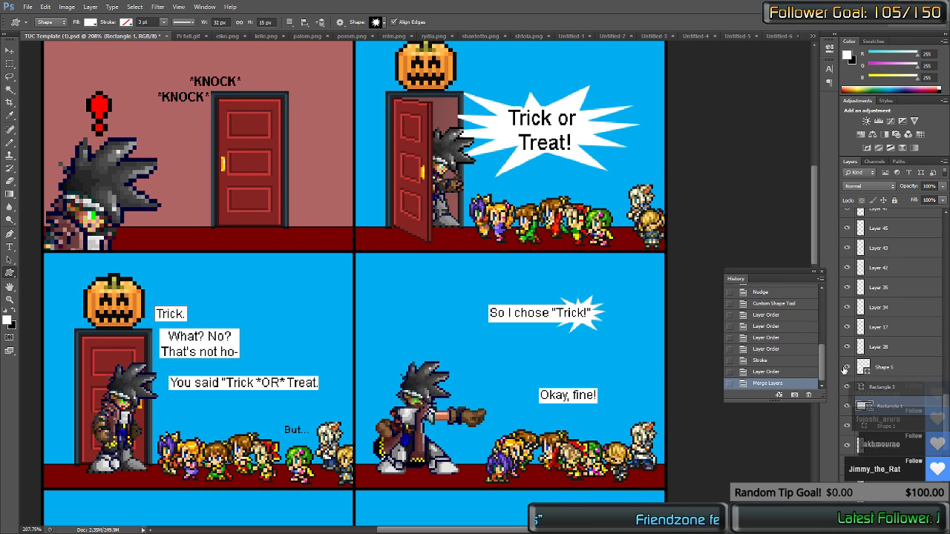
# Step: Move the "Trick or Treat!" starburst layer next to the merged bubble layer and merge the two
pyautogui.moveTo(910, 374)
pyautogui.mouseDown()
pyautogui.moveTo(913, 408)
pyautogui.moveTo(913, 374)
pyautogui.mouseUp()
pyautogui.click(914, 374)
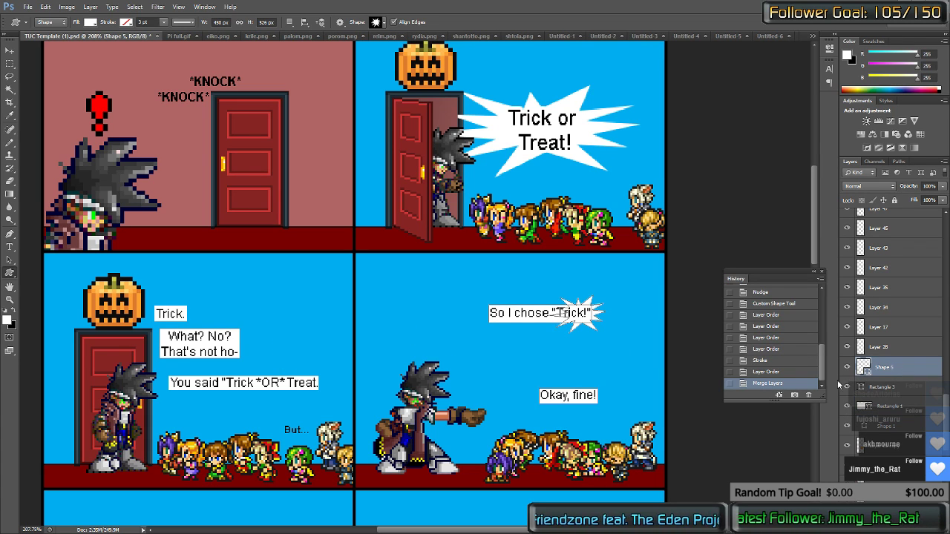
pyautogui.click(847, 427)
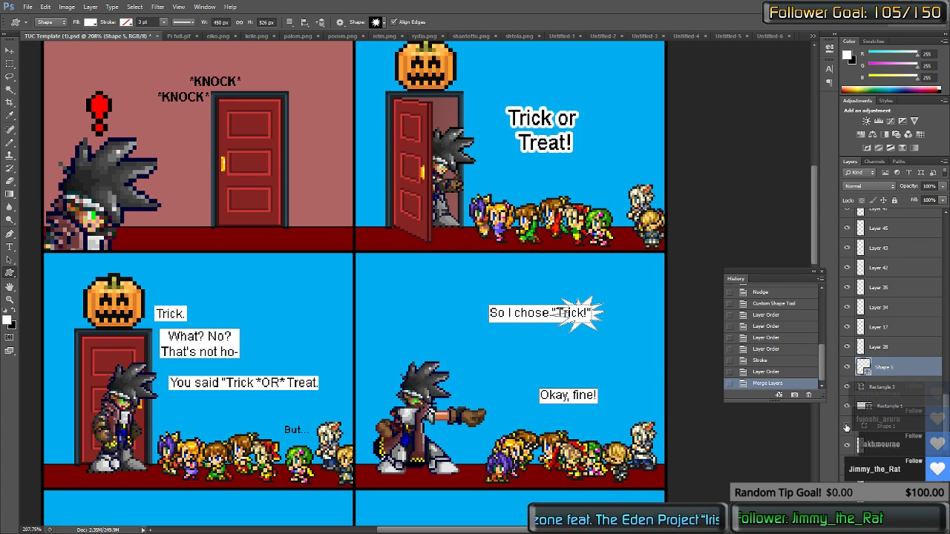
pyautogui.click(847, 427)
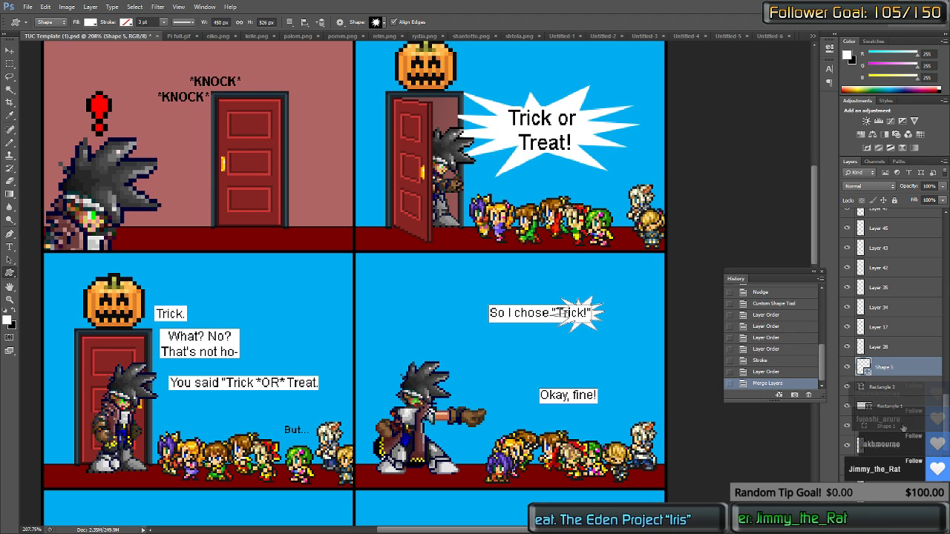
pyautogui.moveTo(902, 428); pyautogui.dragTo(901, 368)
pyautogui.hotkey('ctrl', 'e')
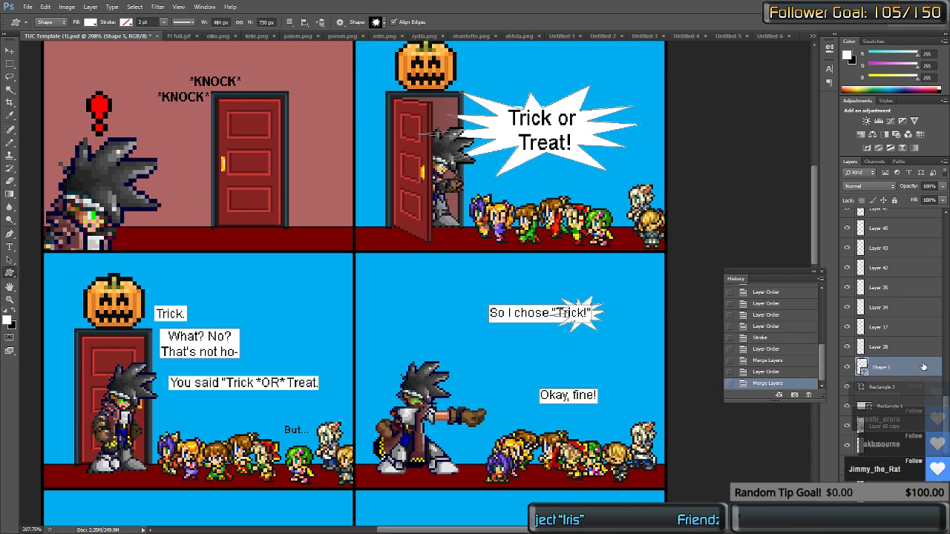
# Step: Add a black 1 px outside stroke to the merged speech bubble layer
pyautogui.doubleClick(902, 368)
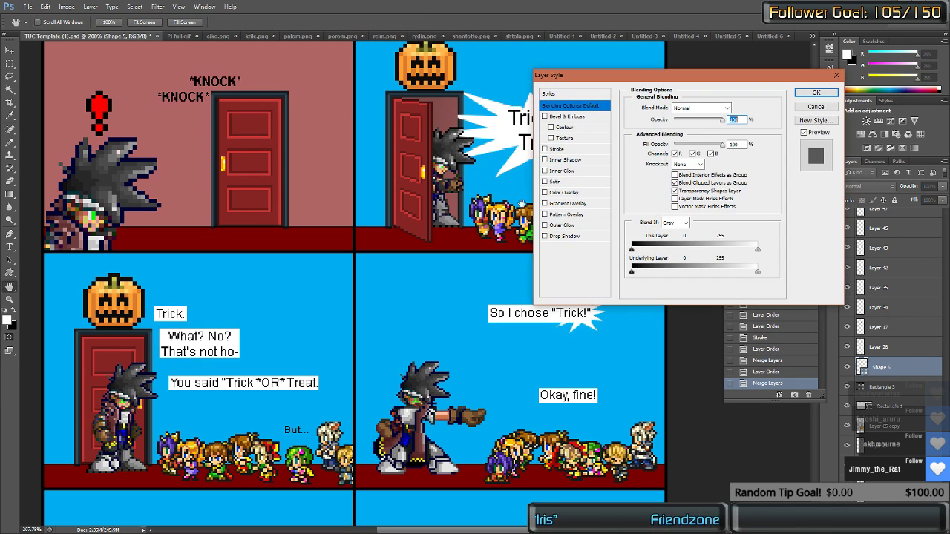
pyautogui.click(568, 150)
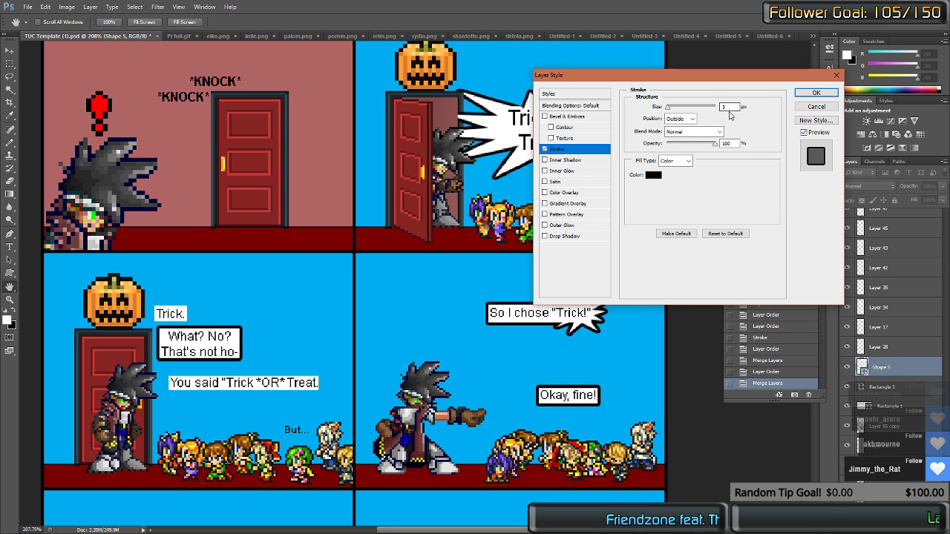
pyautogui.scroll(-2, 730, 108)
pyautogui.scroll(-2, 728, 107)
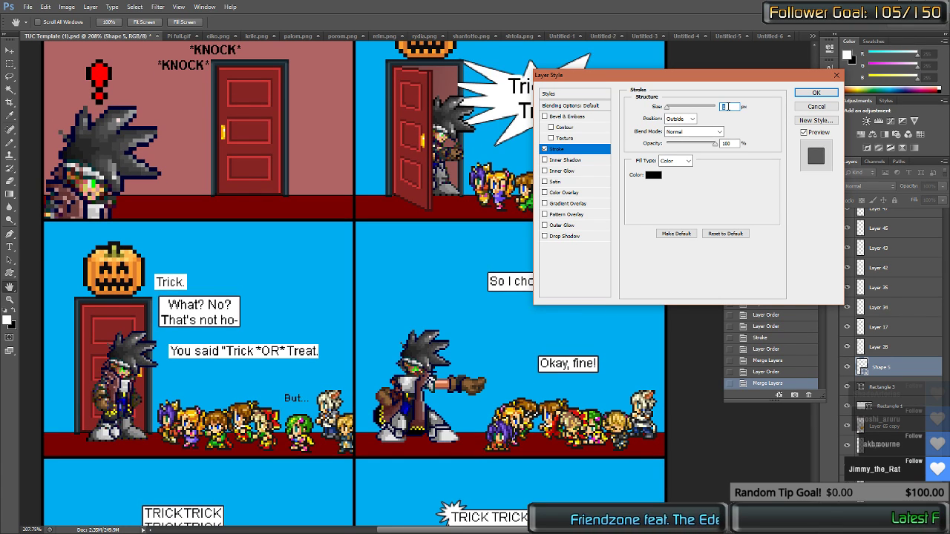
pyautogui.scroll(1, 728, 107)
pyautogui.scroll(-1, 728, 107)
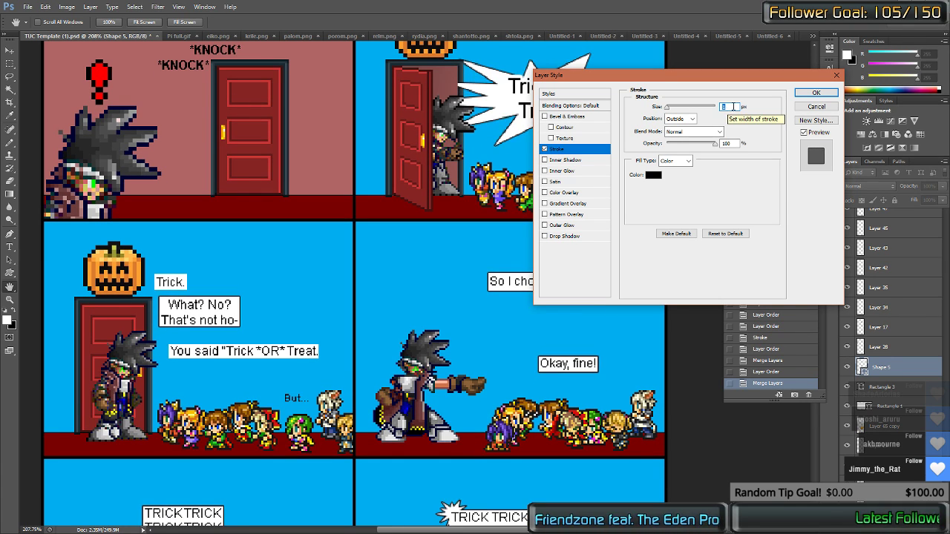
pyautogui.click(815, 92)
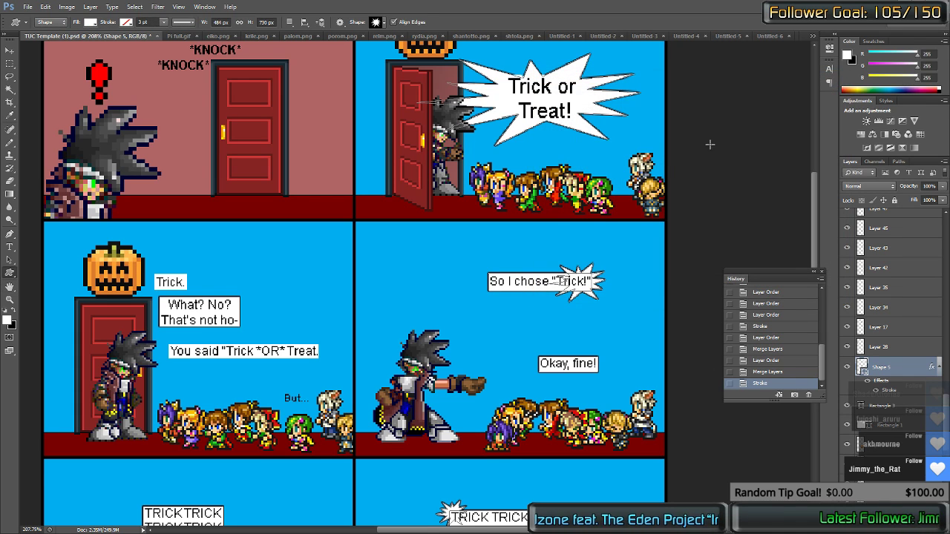
# Step: Nudge the "Trick or Treat!" text slightly down and sideways to centre it in its starburst, and disable the text's stroke effect
pyautogui.scroll(3, 639, 170)
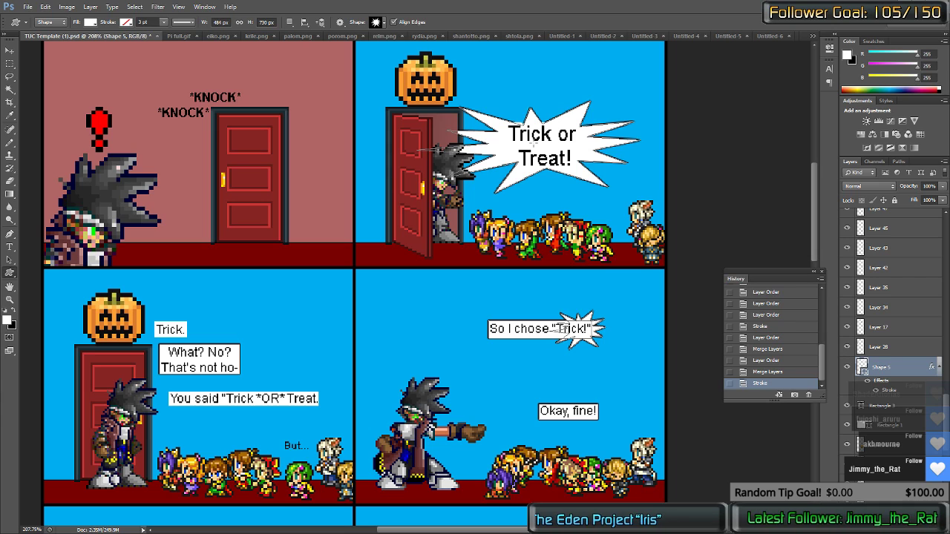
pyautogui.press('t')
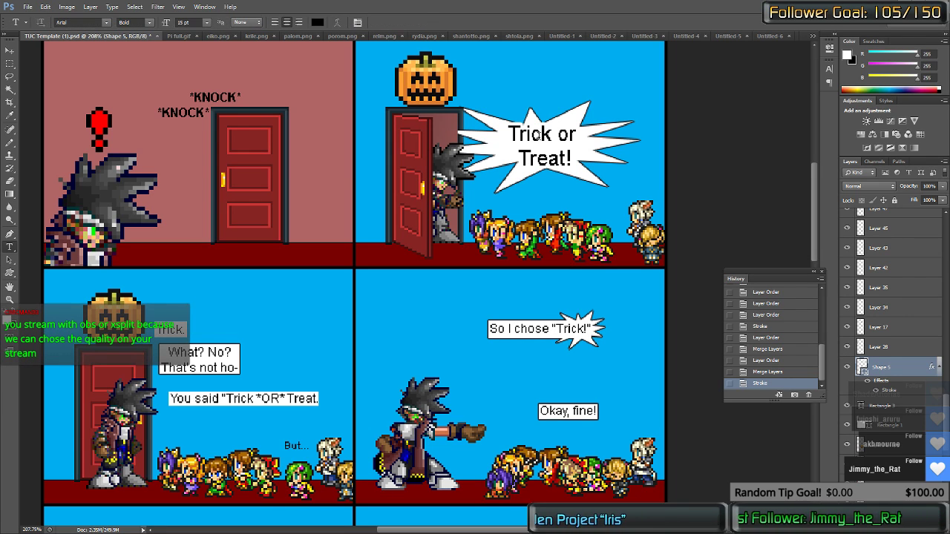
pyautogui.click(538, 135)
pyautogui.hotkey('ctrl', 'Return')
pyautogui.hotkey('ctrl', 'Down')
pyautogui.hotkey('ctrl', 'Down')
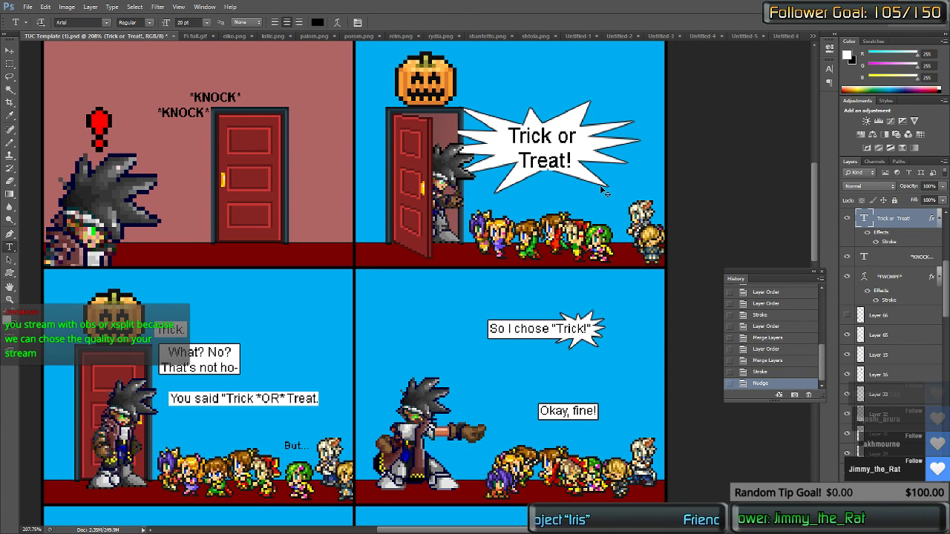
pyautogui.hotkey('ctrl', 'Up')
pyautogui.hotkey('ctrl', 'Right')
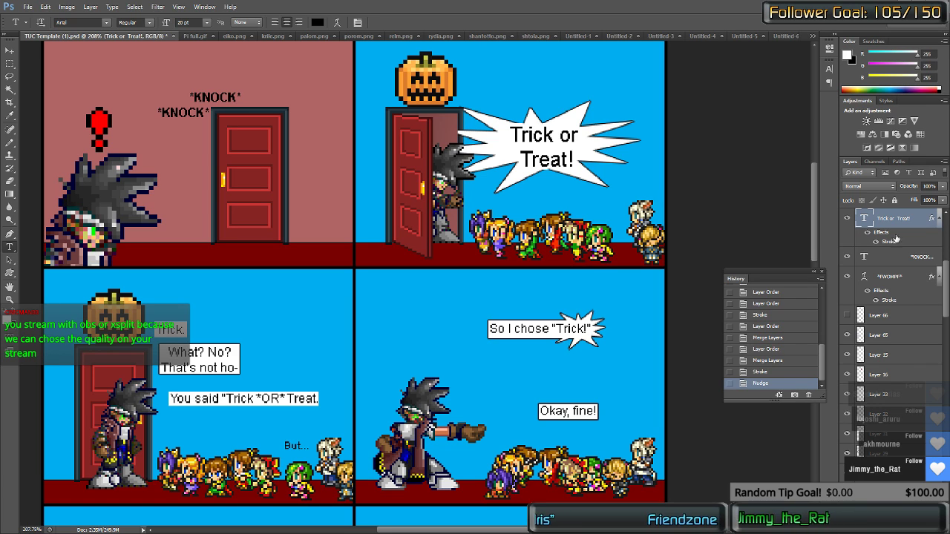
pyautogui.click(868, 234)
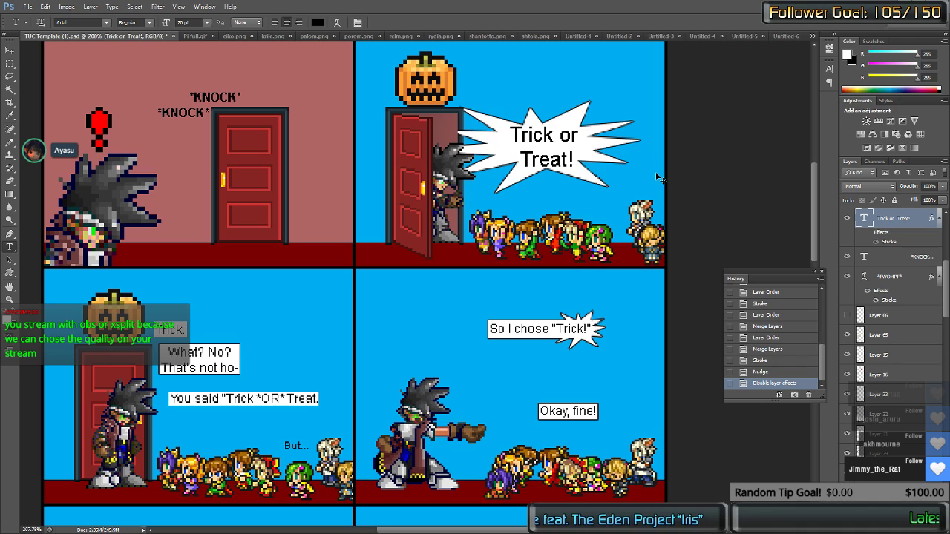
pyautogui.press('Left')
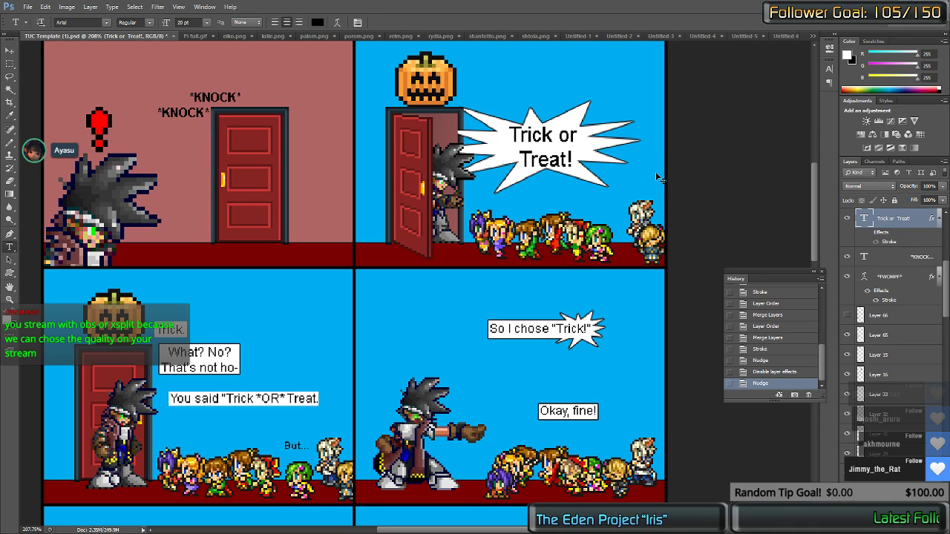
# Step: Set the "Trick or Treat!" text to bold at 18 pt and nudge it within its starburst
pyautogui.click(551, 136)
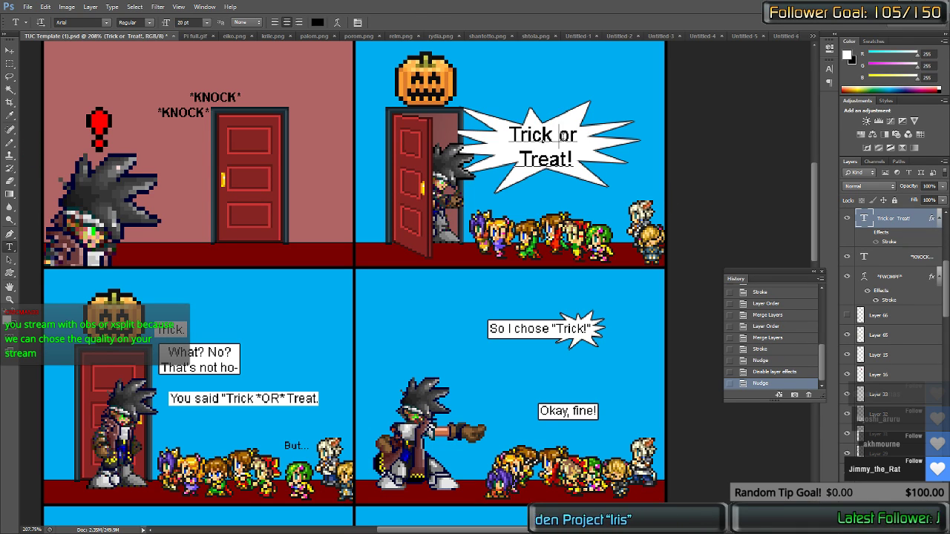
pyautogui.hotkey('ctrl', 'a')
pyautogui.click(194, 22)
pyautogui.press('Down')
pyautogui.press('Down')
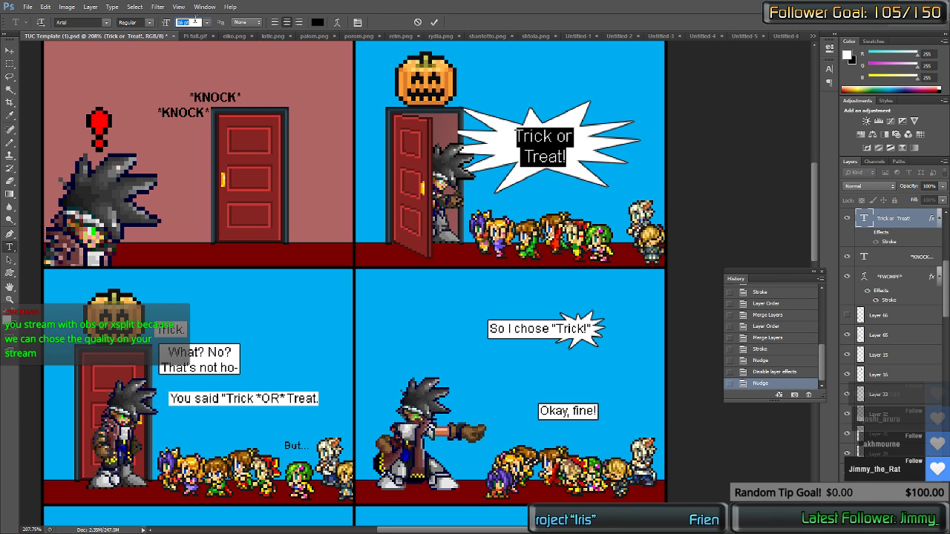
pyautogui.click(134, 22)
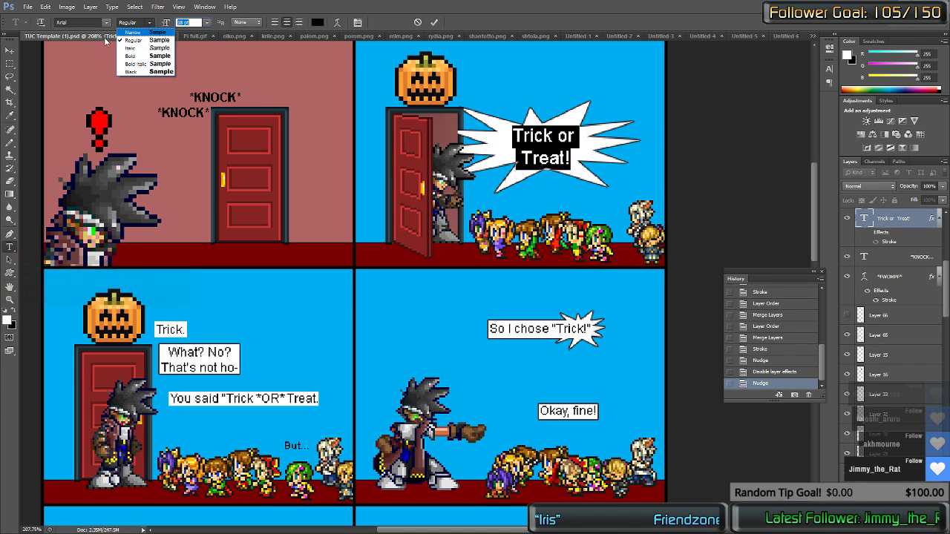
pyautogui.click(136, 58)
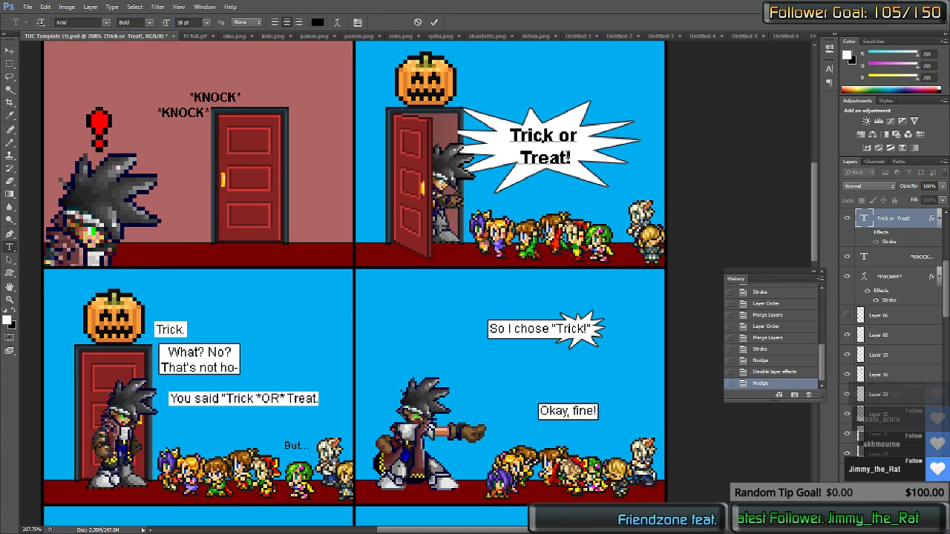
pyautogui.hotkey('ctrl', 'Return')
pyautogui.hotkey('ctrl', 'shift', 'Down')
pyautogui.hotkey('ctrl', 'shift', 'Up')
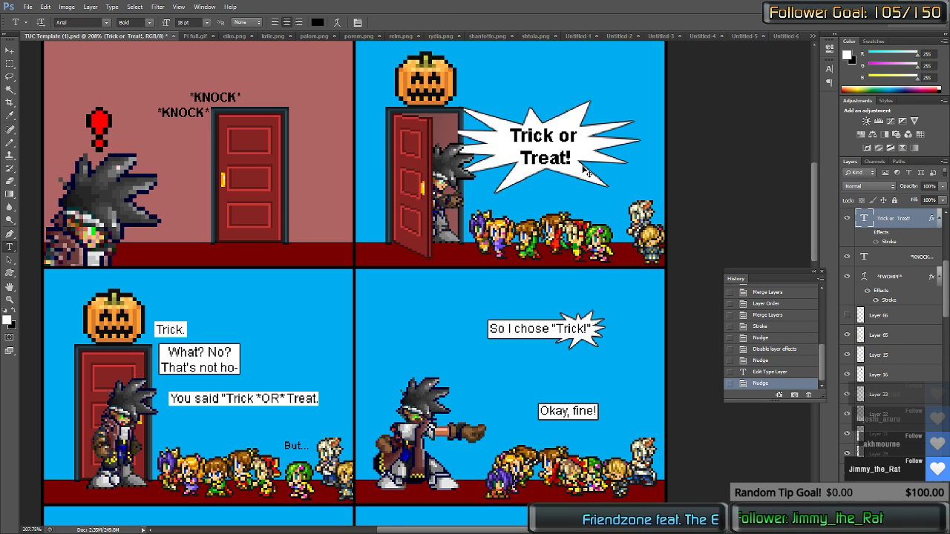
# Step: Reduce the whole "Trick or Treat!" text to 16 pt
pyautogui.click(558, 158)
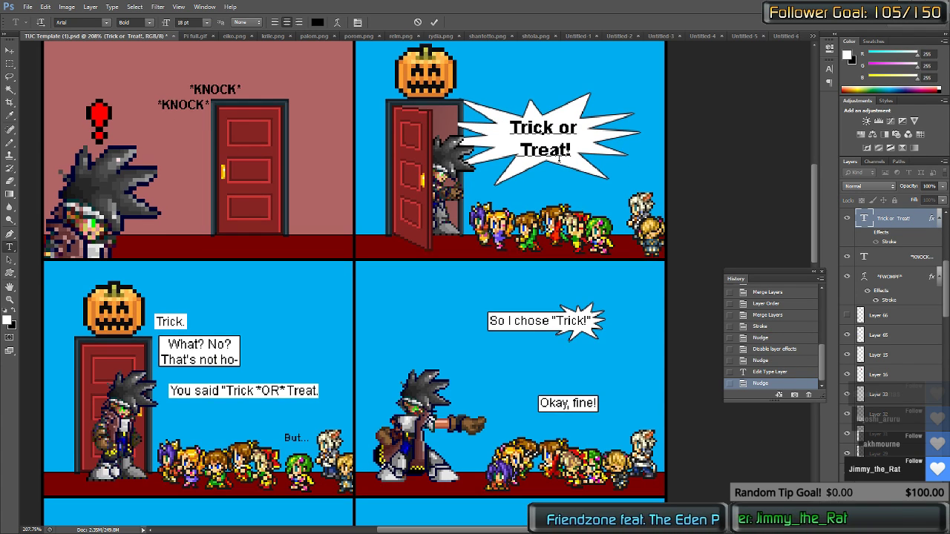
pyautogui.scroll(1, 487, 155)
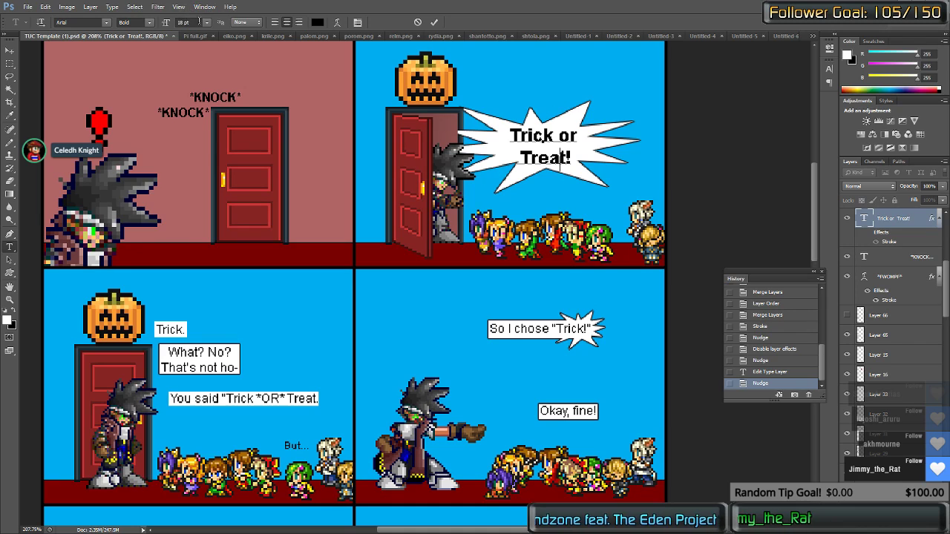
pyautogui.press('Down')
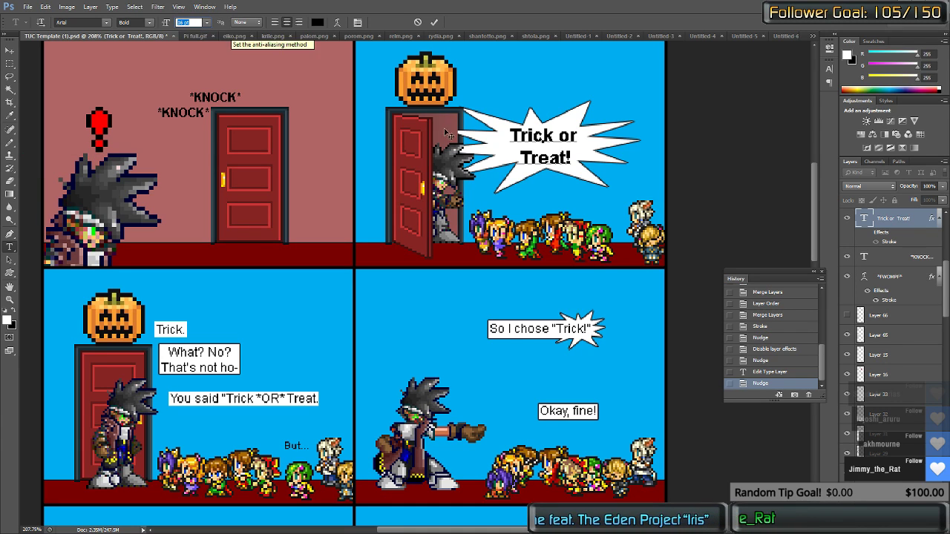
pyautogui.click(555, 139)
pyautogui.hotkey('ctrl', 'a')
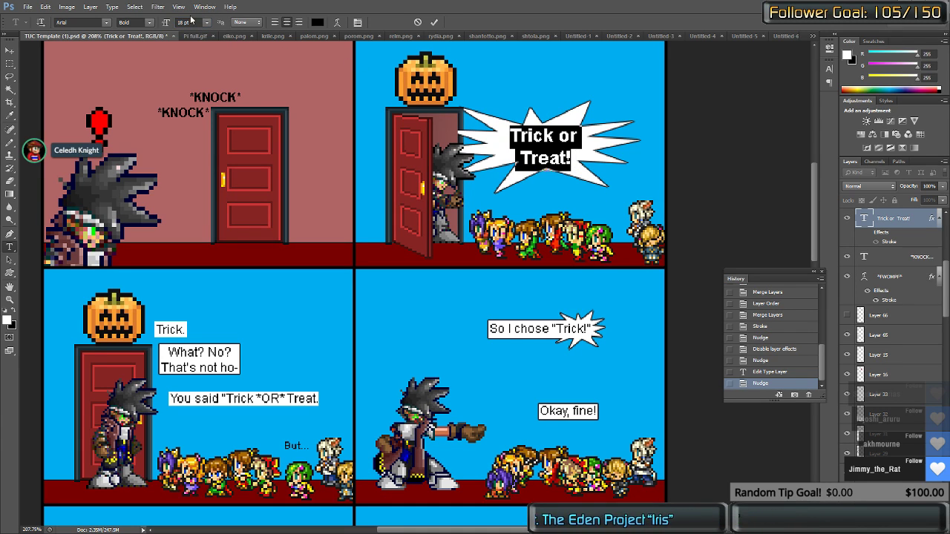
pyautogui.scroll(-2, 189, 21)
pyautogui.scroll(2, 189, 22)
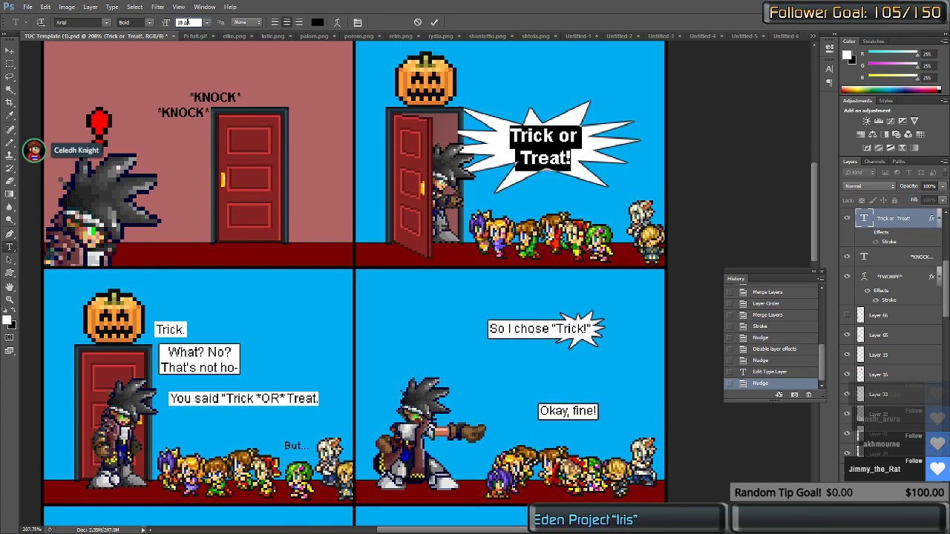
pyautogui.scroll(-2, 188, 22)
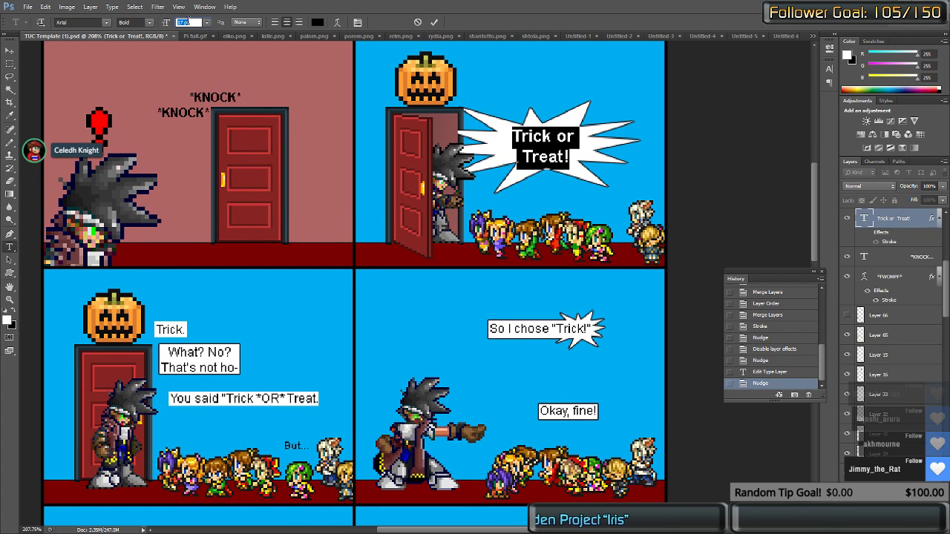
pyautogui.click(541, 153)
pyautogui.click(723, 184)
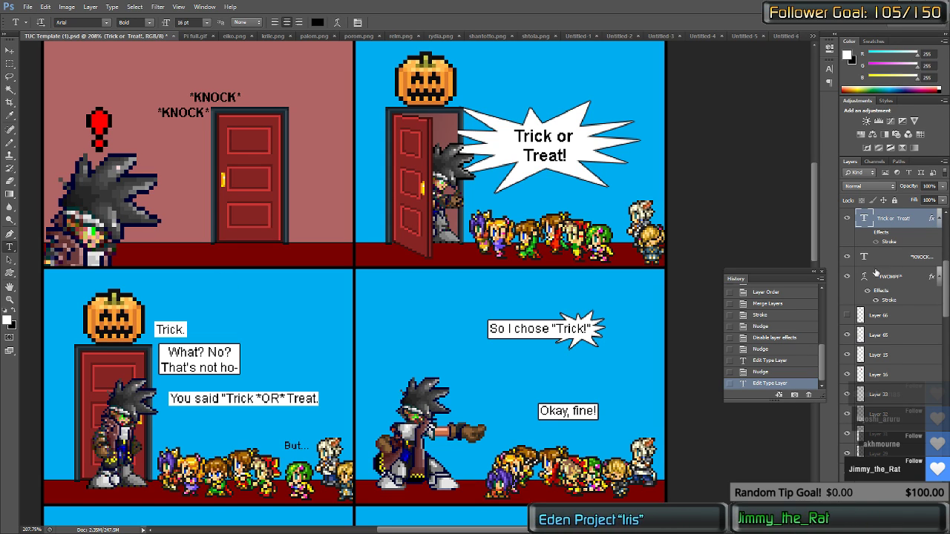
# Step: Select the merged bubble layer Shape 5 and toggle its visibility to check which speech bubbles it holds
pyautogui.press('u')
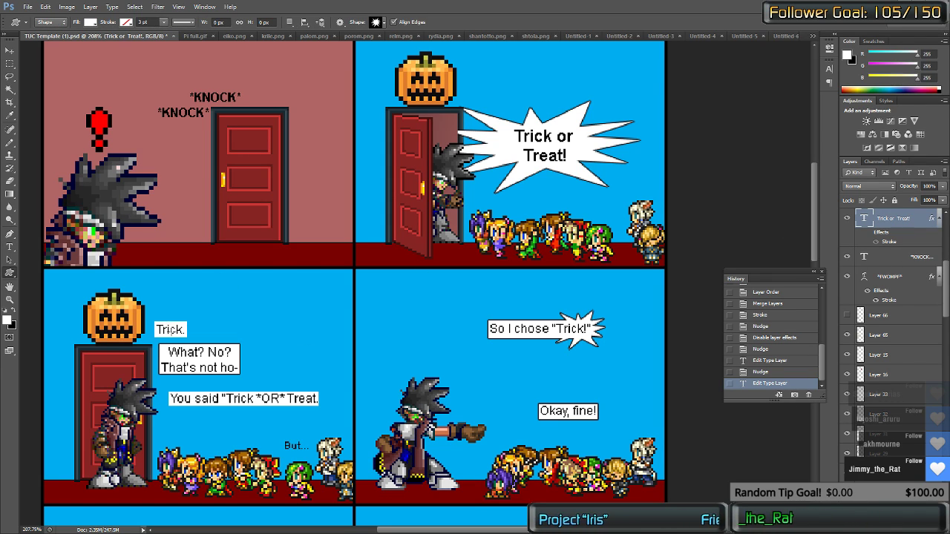
pyautogui.scroll(-5, 898, 278)
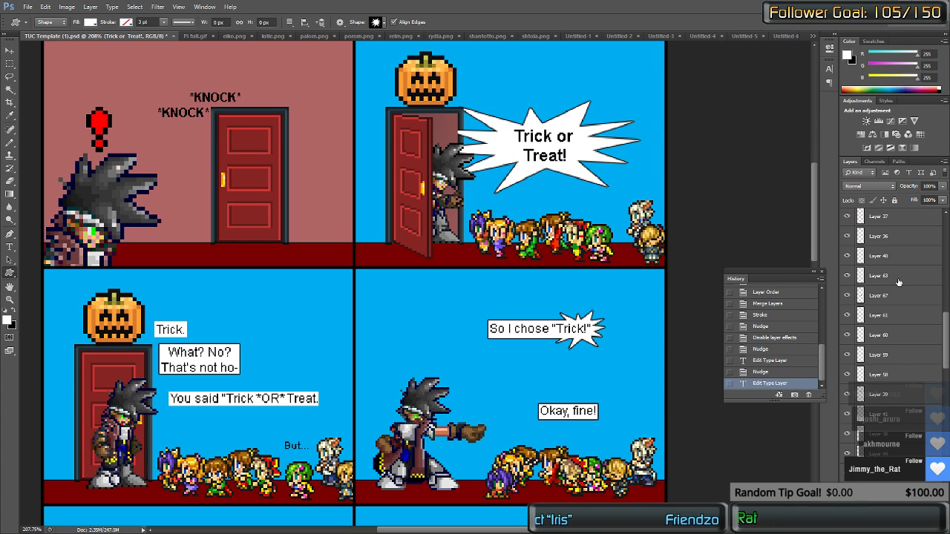
pyautogui.scroll(-3, 901, 289)
pyautogui.click(904, 318)
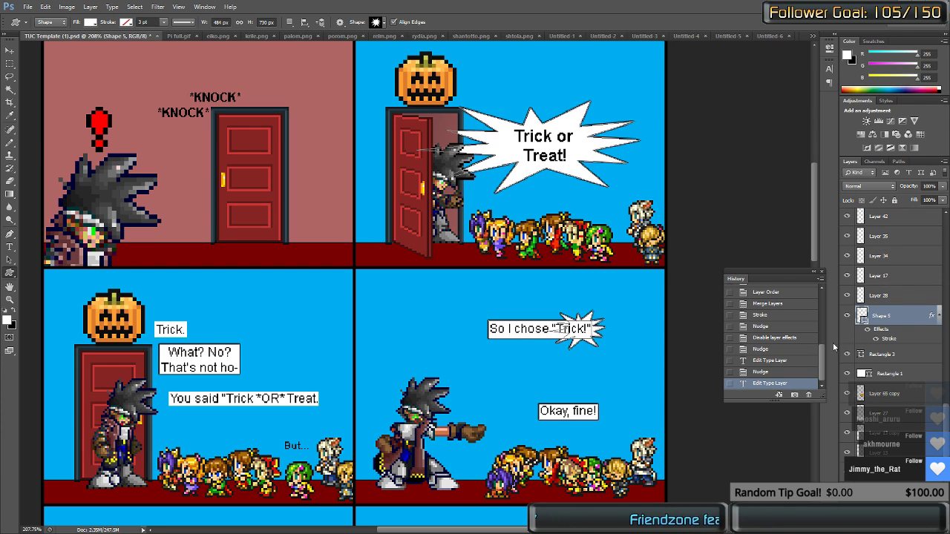
pyautogui.click(848, 317)
pyautogui.click(847, 317)
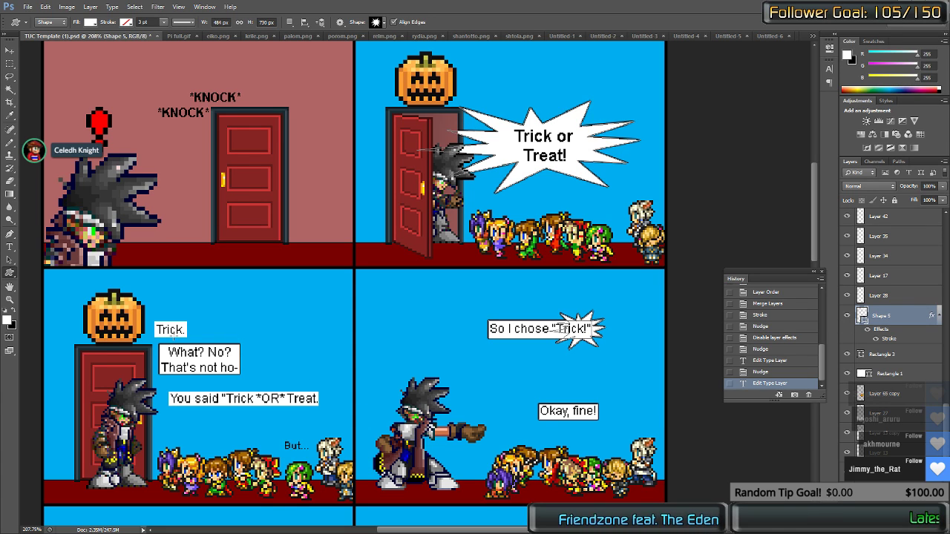
# Step: Draw a white vertical connector about 4 × 68 px from the "Trick." box to the "You said" box and stack it beneath Shape 5
pyautogui.moveTo(175, 336); pyautogui.dragTo(182, 390)
pyautogui.hotkey('ctrl', 'z')
pyautogui.rightClick(11, 273)
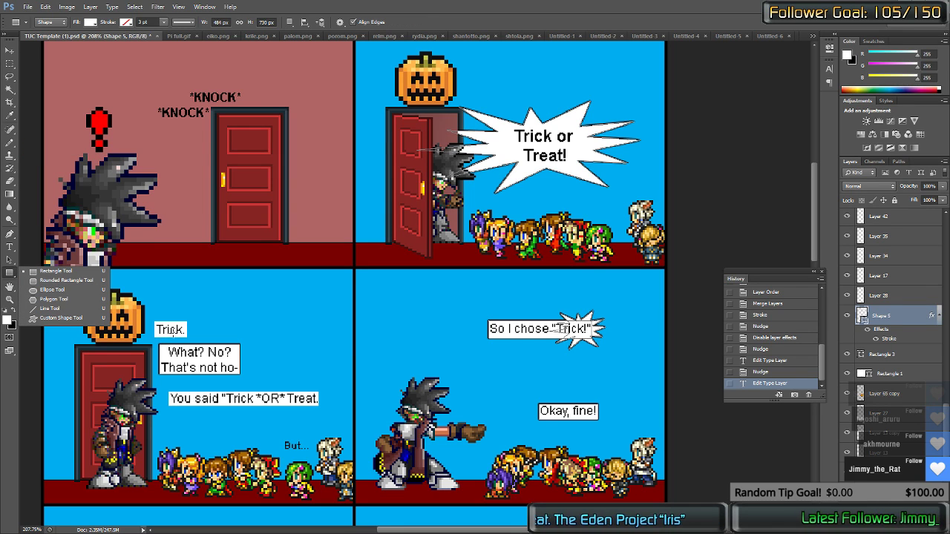
pyautogui.click(50, 308)
pyautogui.moveTo(173, 332); pyautogui.dragTo(175, 392)
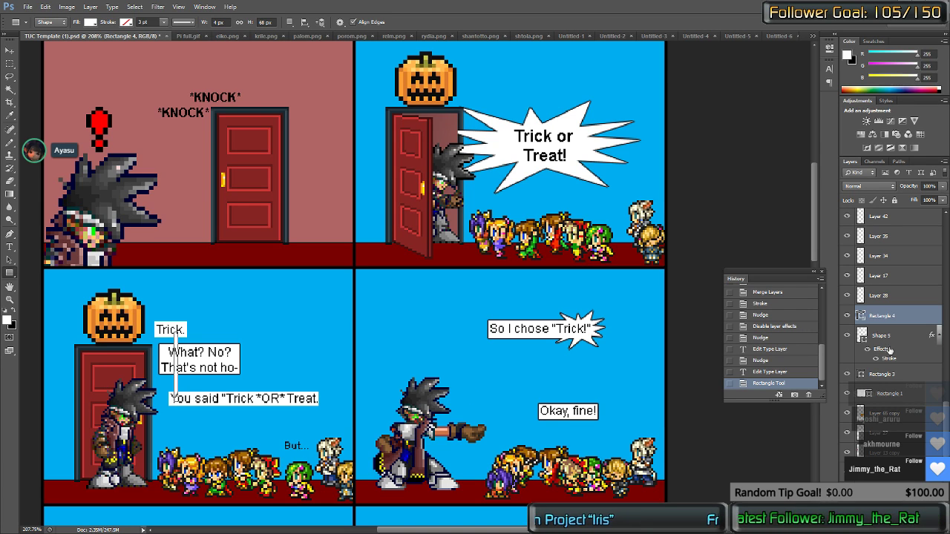
pyautogui.click(906, 302)
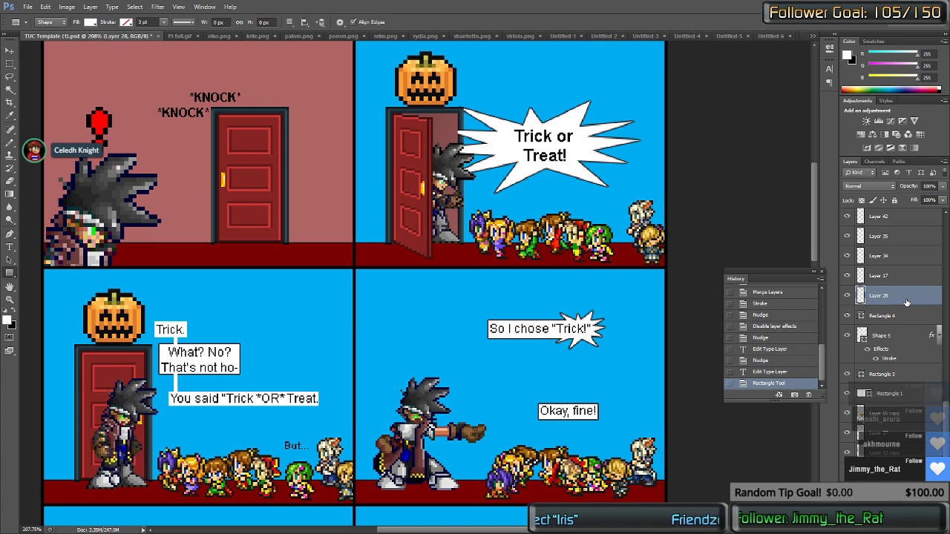
pyautogui.moveTo(893, 341); pyautogui.dragTo(895, 315)
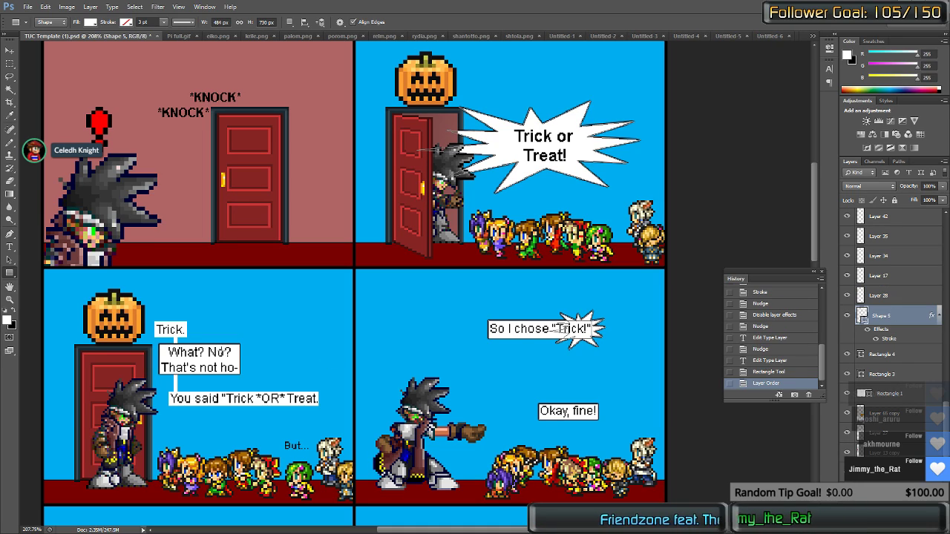
# Step: Draw a white rectangle about 34 × 19 px between the dark-haired character and the "You said" box
pyautogui.scroll(5, 168, 417)
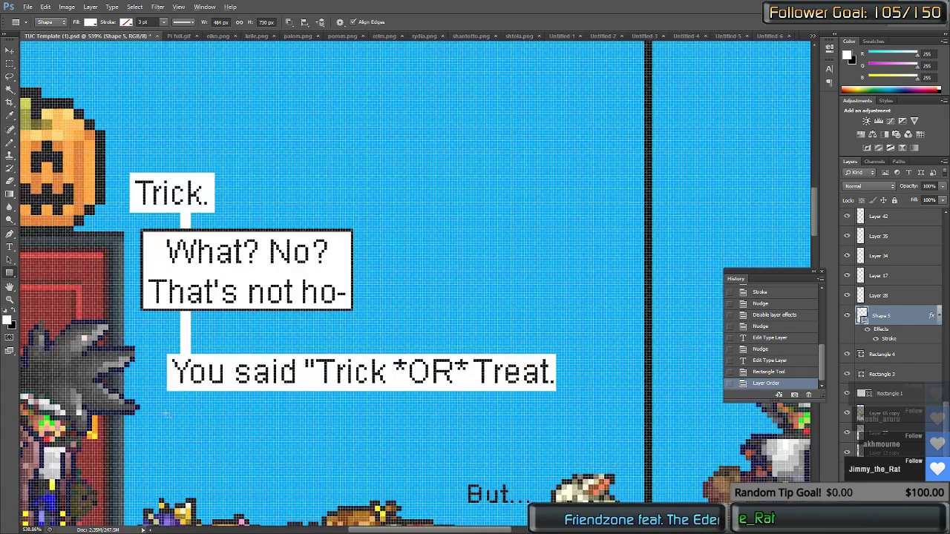
pyautogui.hscroll(-4, 223, 427)
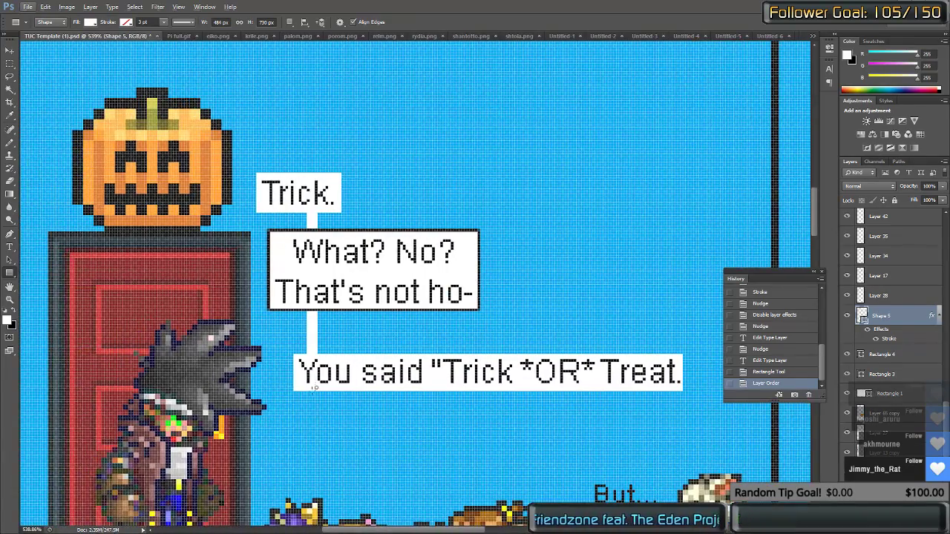
pyautogui.moveTo(236, 430); pyautogui.dragTo(227, 436)
# Step: Distort the new rectangle with Free Transform Path into a tapered speech tail running from the "You said" box to the dark-haired character
pyautogui.rightClick(250, 426)
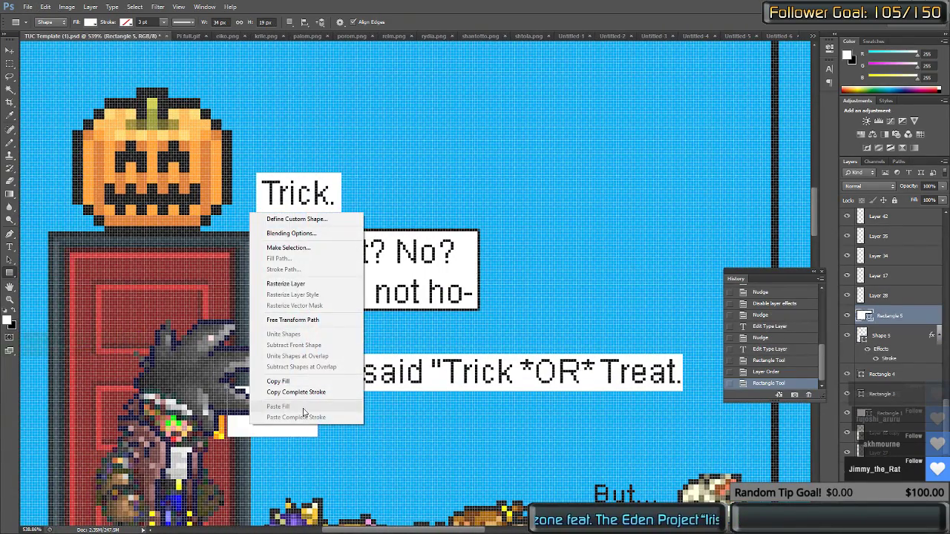
pyautogui.click(299, 321)
pyautogui.moveTo(228, 386); pyautogui.dragTo(269, 418)
pyautogui.scroll(5, 300, 434)
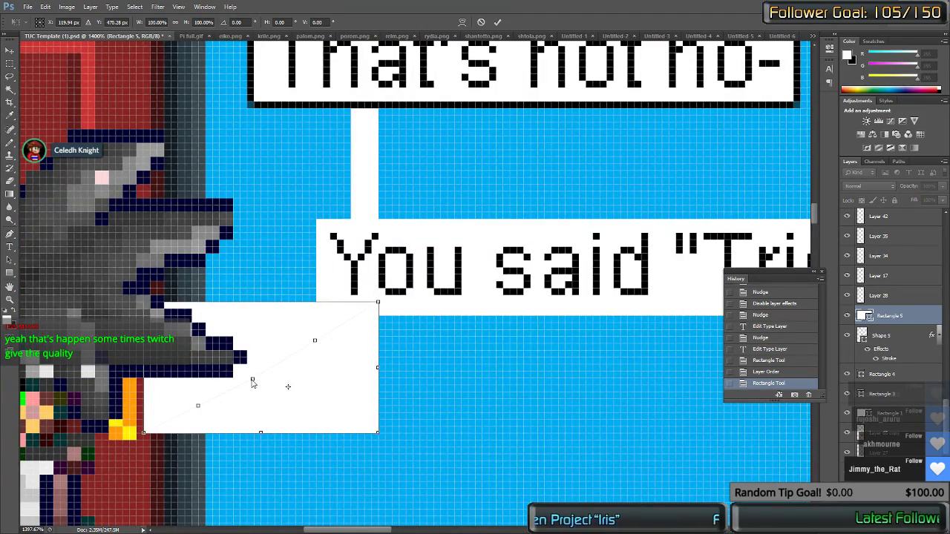
pyautogui.moveTo(254, 381); pyautogui.dragTo(245, 369)
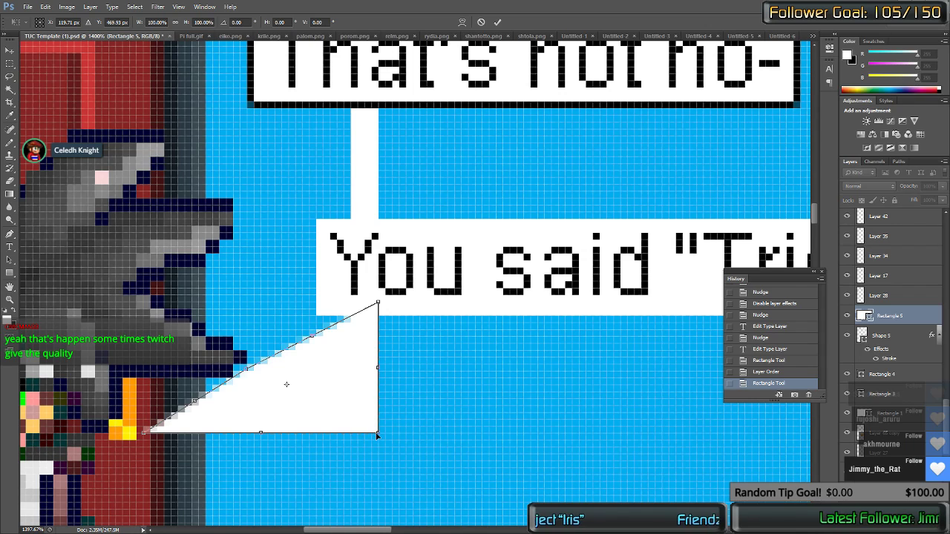
pyautogui.moveTo(377, 435); pyautogui.dragTo(342, 362)
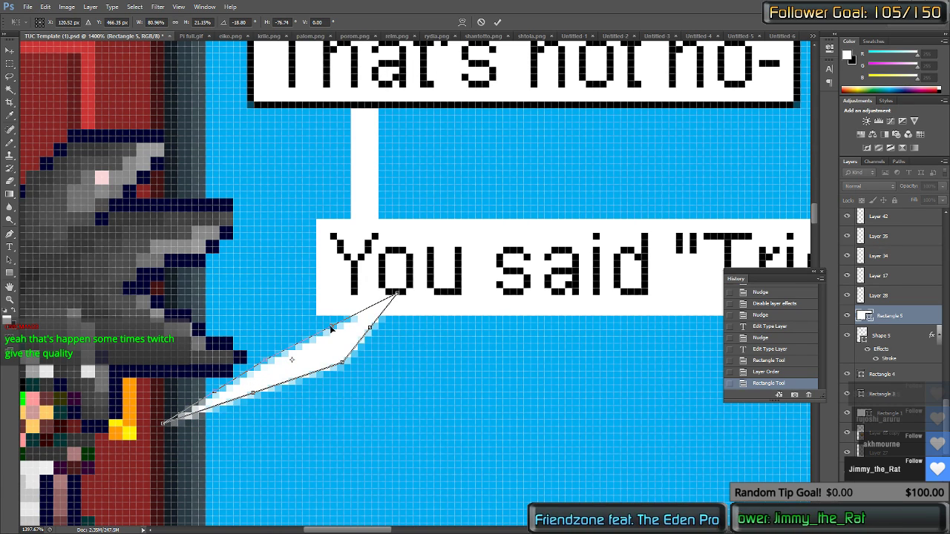
pyautogui.moveTo(331, 329)
pyautogui.mouseDown()
pyautogui.moveTo(332, 338)
pyautogui.moveTo(338, 326)
pyautogui.mouseUp()
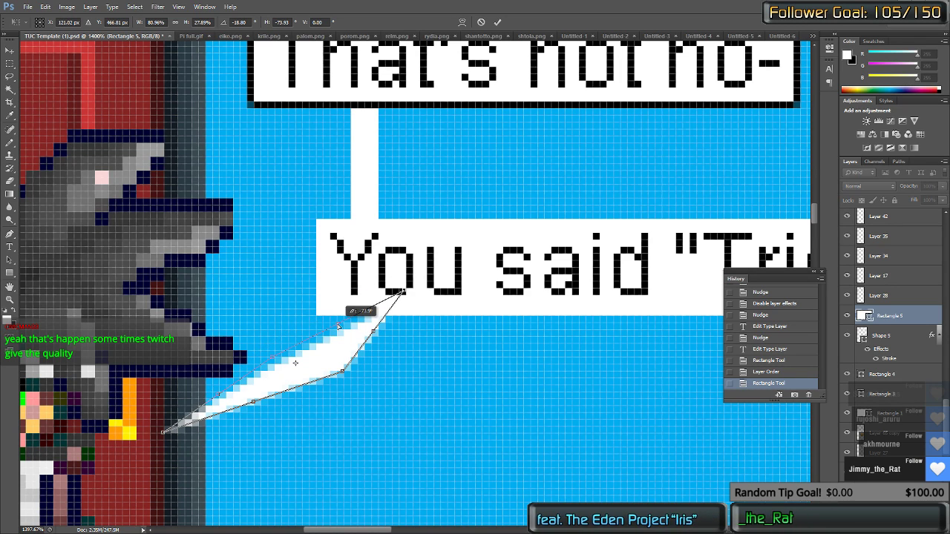
pyautogui.moveTo(400, 294); pyautogui.dragTo(434, 279)
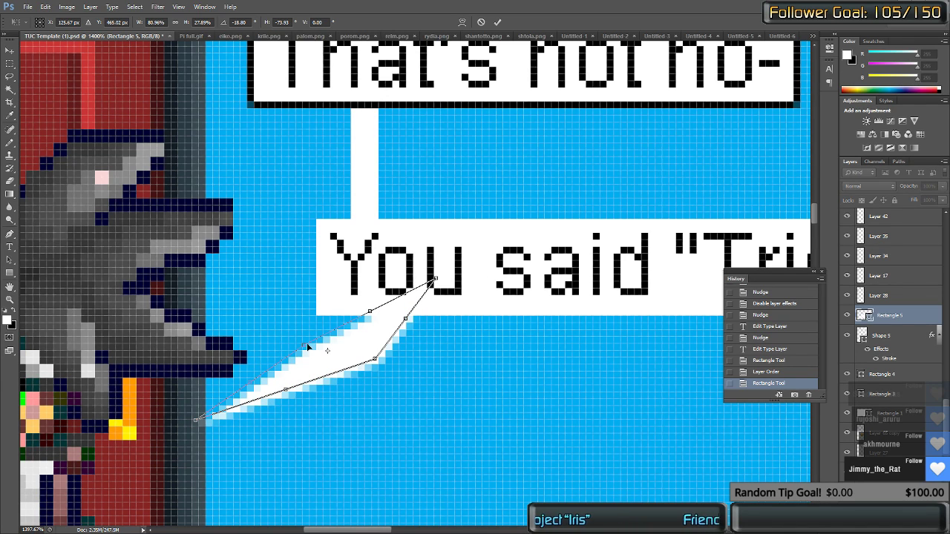
pyautogui.moveTo(307, 347); pyautogui.dragTo(382, 272)
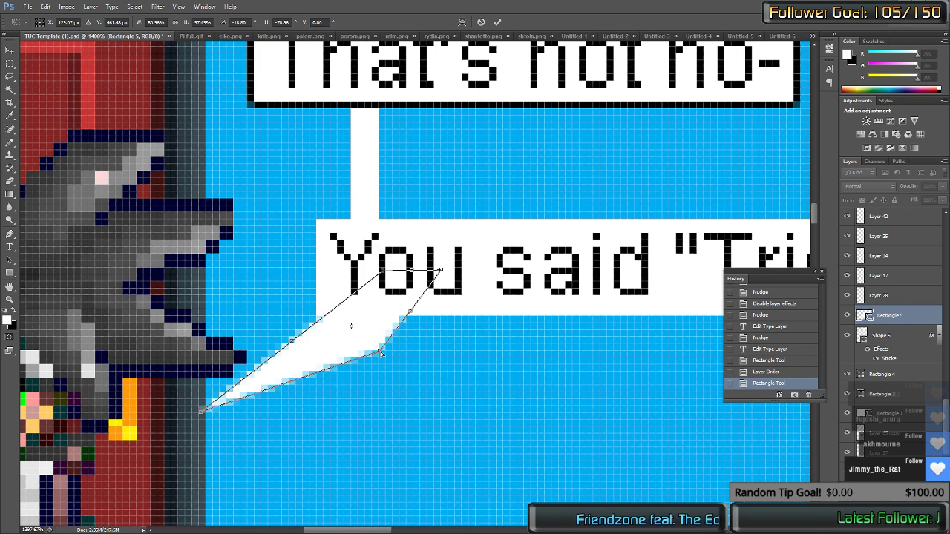
pyautogui.moveTo(382, 354); pyautogui.dragTo(406, 313)
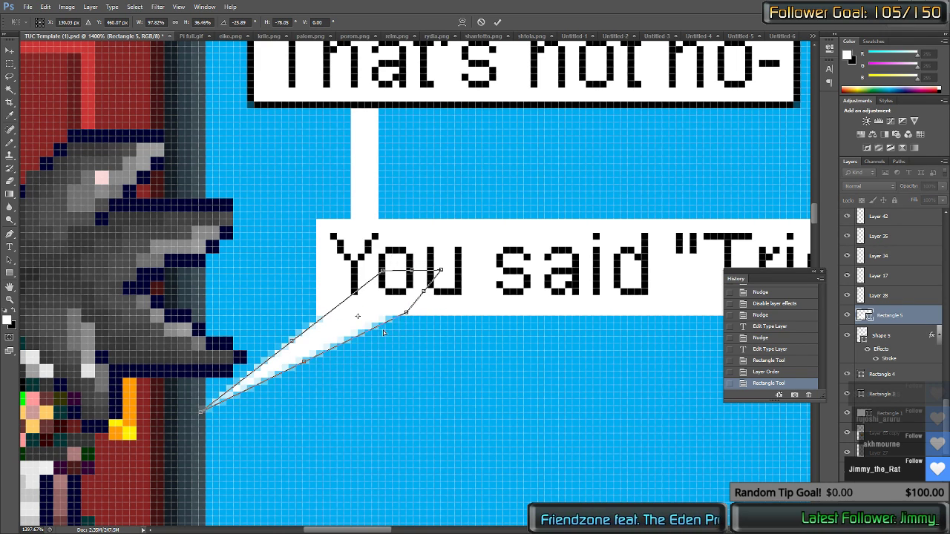
pyautogui.press('Return')
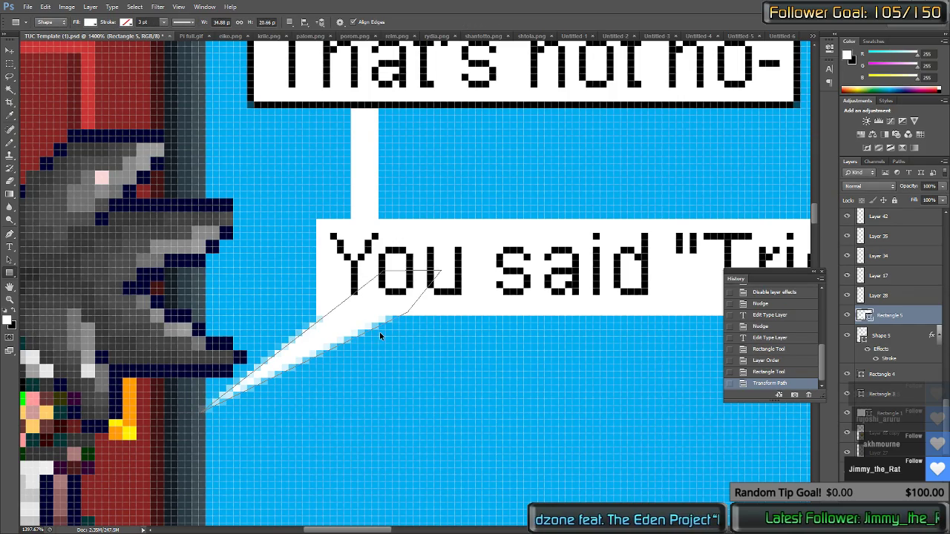
# Step: Hide the Shape 5 layer to check how the connector and tail sit around its bubbles
pyautogui.scroll(-5, 382, 334)
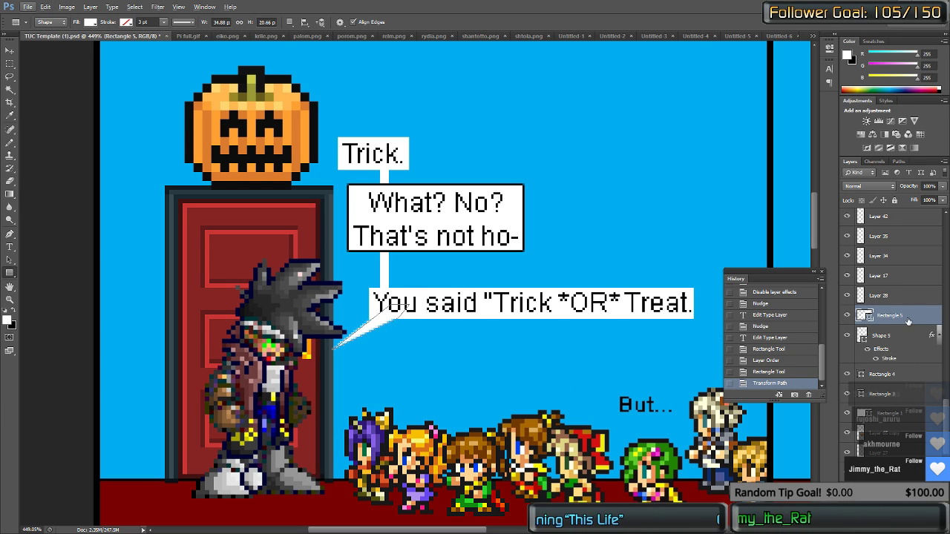
pyautogui.click(846, 335)
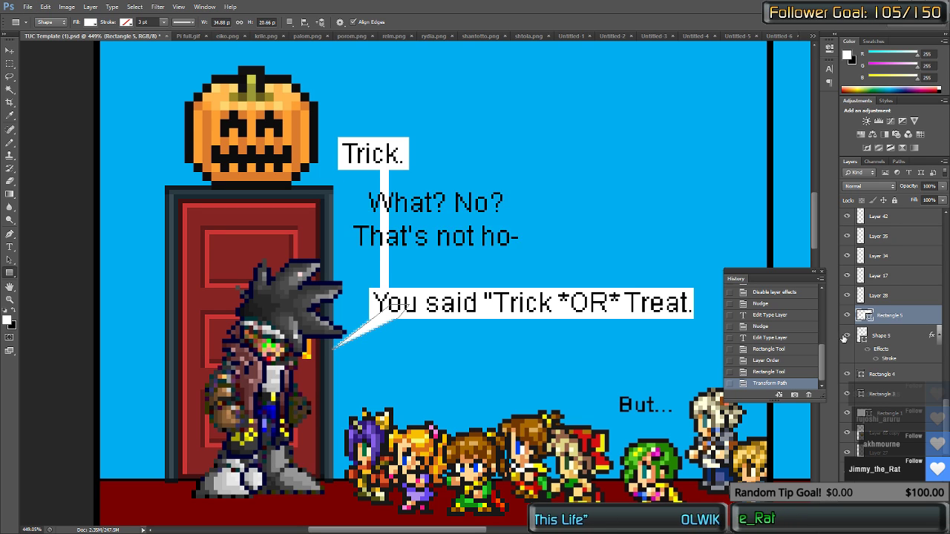
# Step: Toggle the visibility of Shape 5 and the rectangle layers to identify which part of the speech bubbles each one holds
pyautogui.click(847, 335)
pyautogui.click(899, 335)
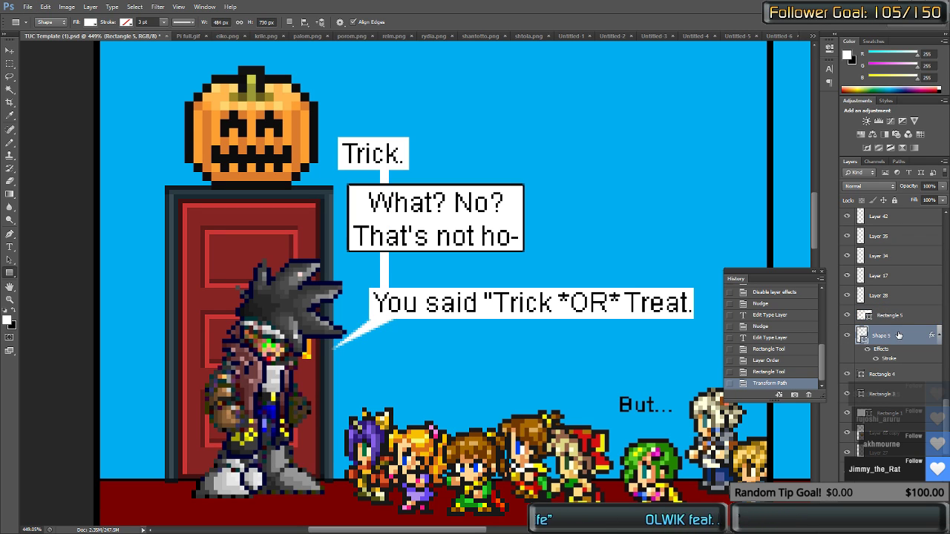
pyautogui.click(901, 315)
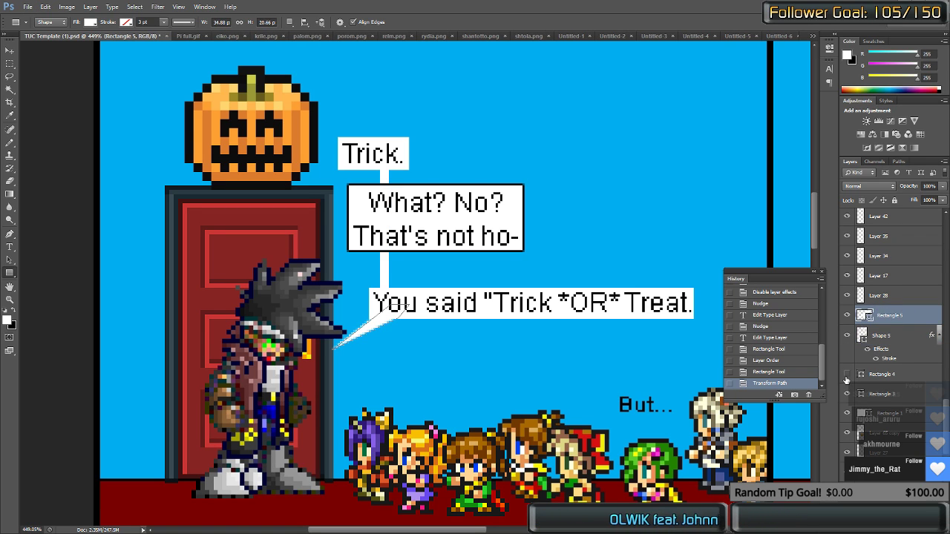
pyautogui.click(847, 394)
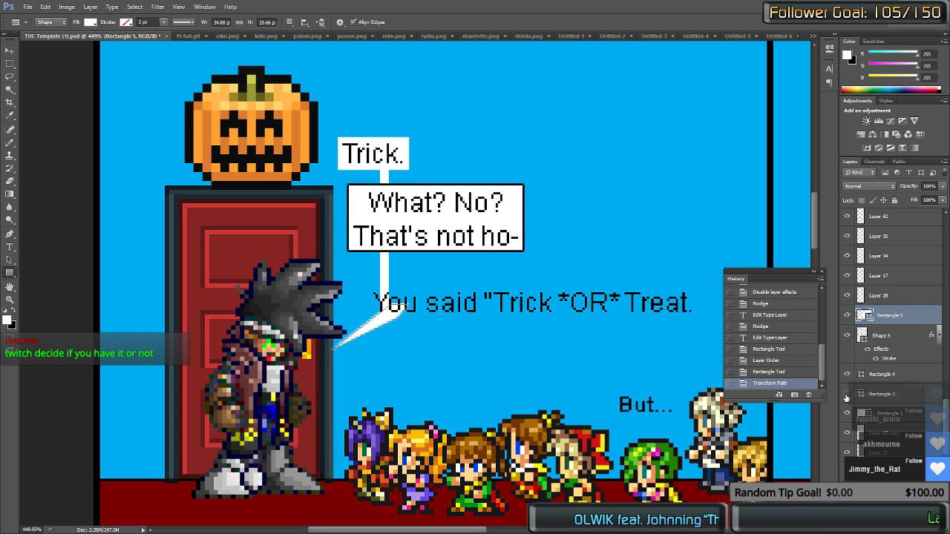
pyautogui.click(847, 394)
pyautogui.click(847, 413)
pyautogui.click(847, 413)
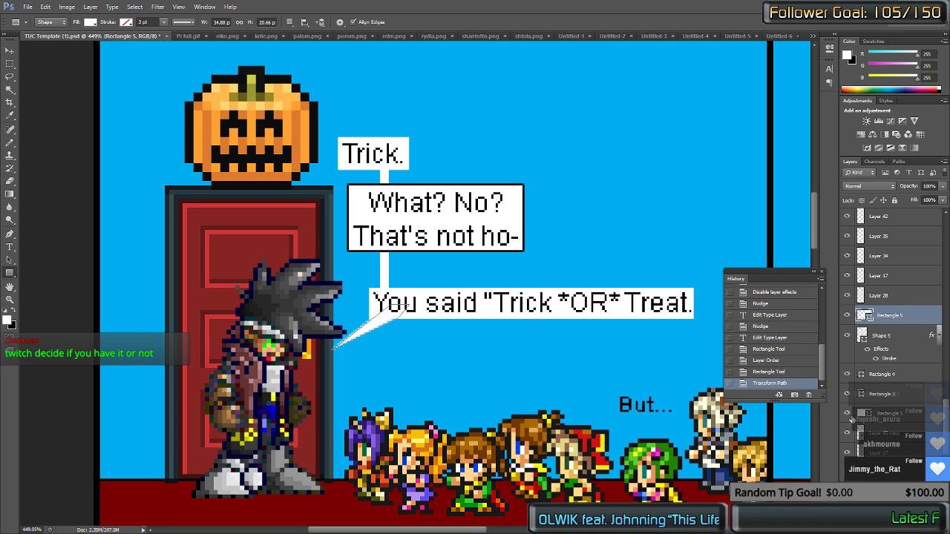
# Step: Merge the Rectangle 4, Rectangle 3 and Rectangle 1 layers and paste the copied stroke style onto the merged shape
pyautogui.click(883, 413)
pyautogui.keyDown('shift'); pyautogui.click(896, 375); pyautogui.keyUp('shift')
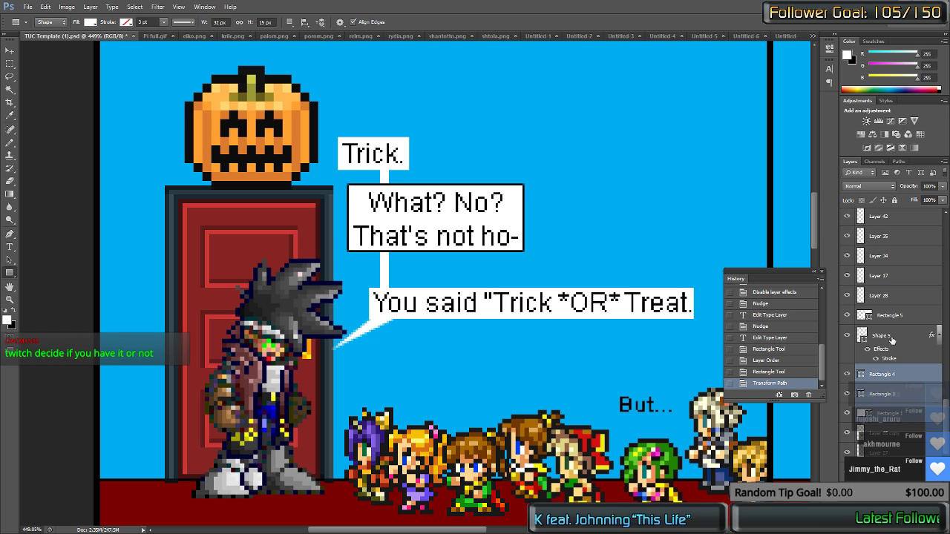
pyautogui.rightClick(893, 339)
pyautogui.press('Escape')
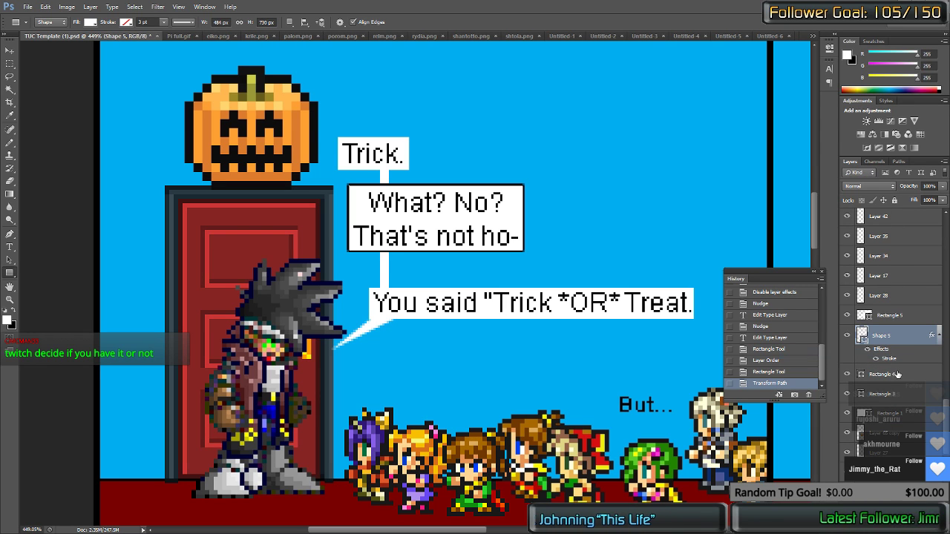
pyautogui.click(896, 375)
pyautogui.keyDown('shift'); pyautogui.click(890, 414); pyautogui.keyUp('shift')
pyautogui.hotkey('ctrl', 'e')
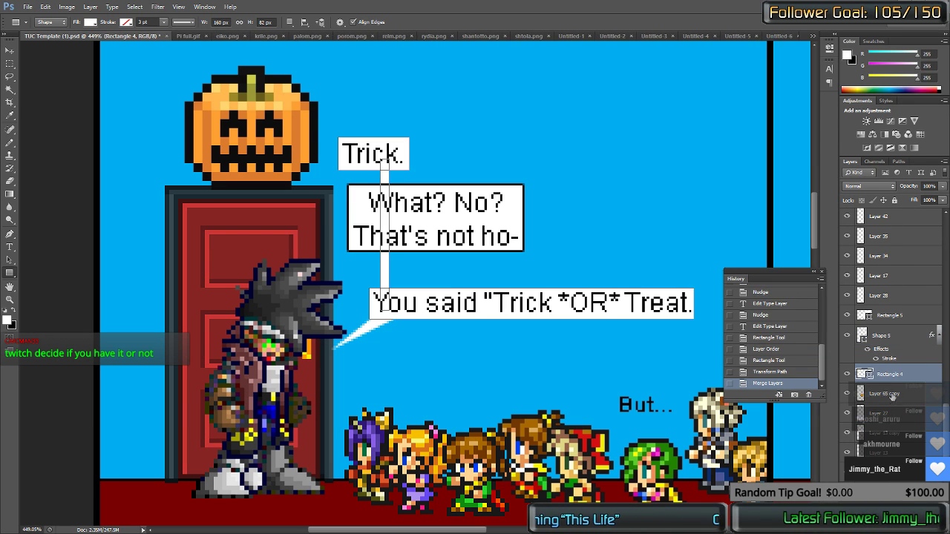
pyautogui.rightClick(893, 374)
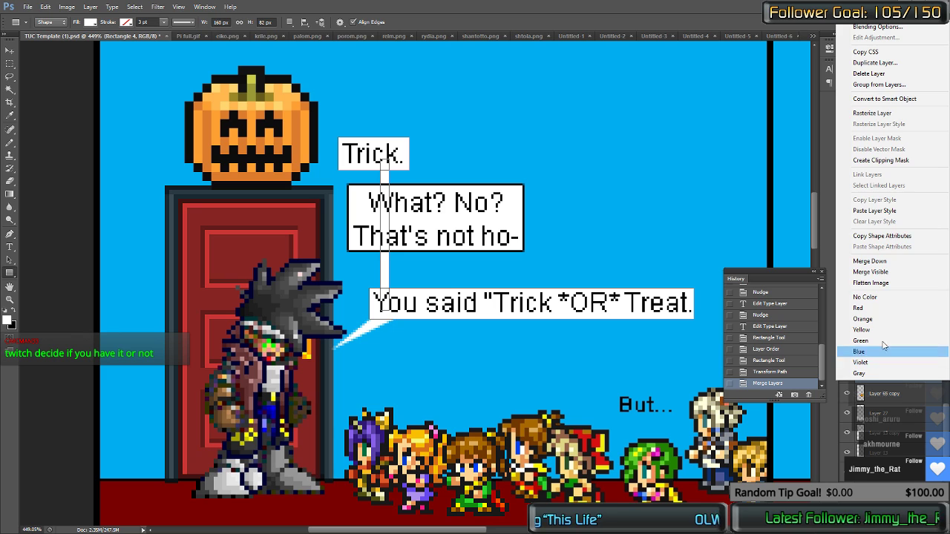
pyautogui.click(876, 211)
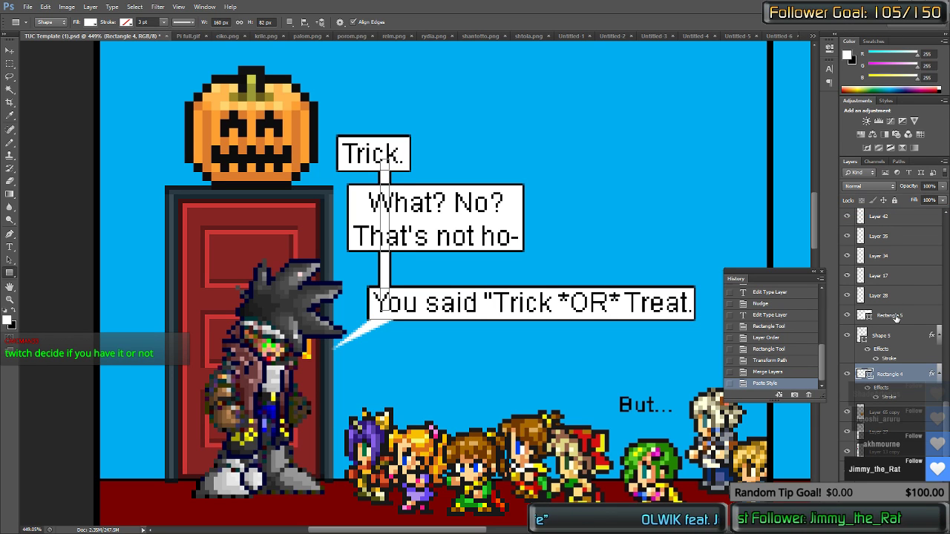
# Step: Move the Rectangle 5 layer below Rectangle 4 and merge the speech tail with the outlined bubble shape
pyautogui.moveTo(895, 317); pyautogui.dragTo(903, 393)
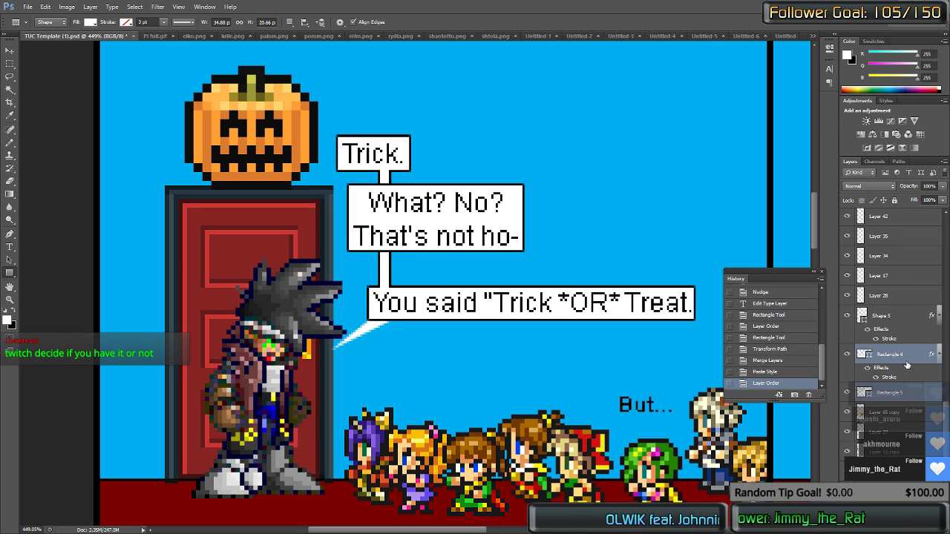
pyautogui.hotkey('ctrl', 'e')
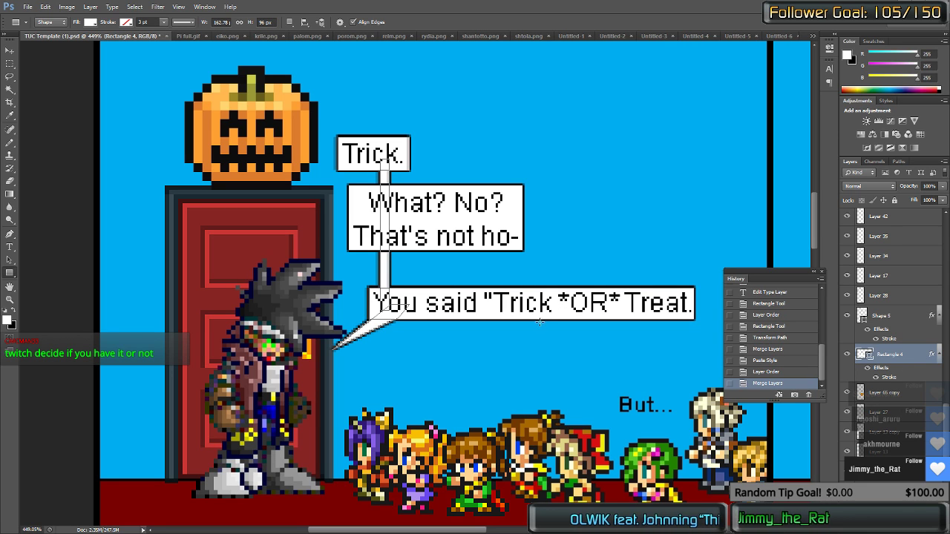
pyautogui.click(411, 333)
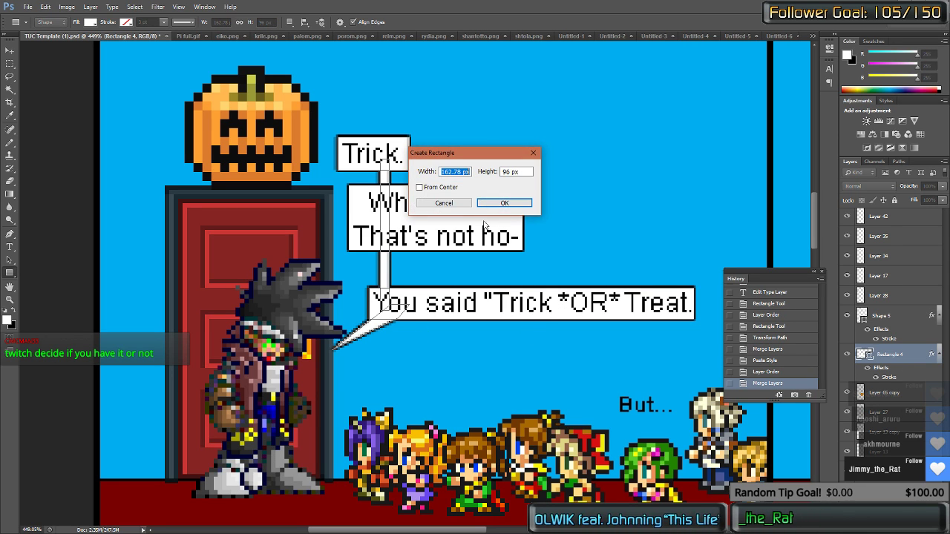
pyautogui.click(454, 206)
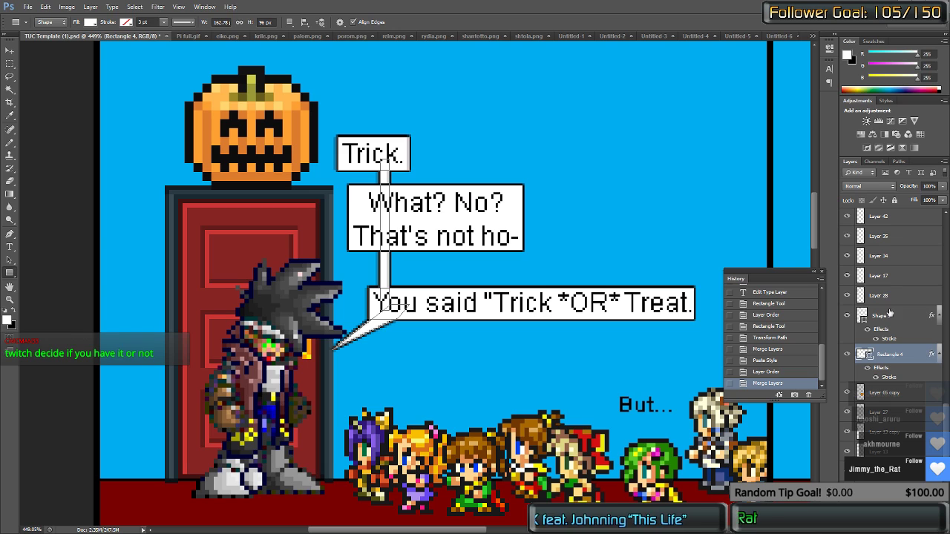
# Step: Revert the document history to the state just before the Rectangle 5 tail was transformed
pyautogui.click(891, 295)
pyautogui.hotkey('ctrl', 'z')
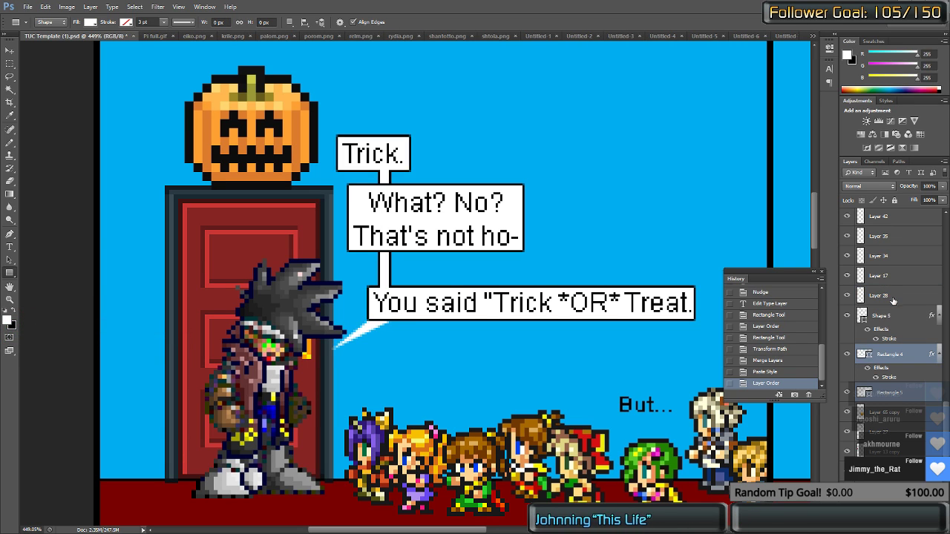
pyautogui.click(761, 372)
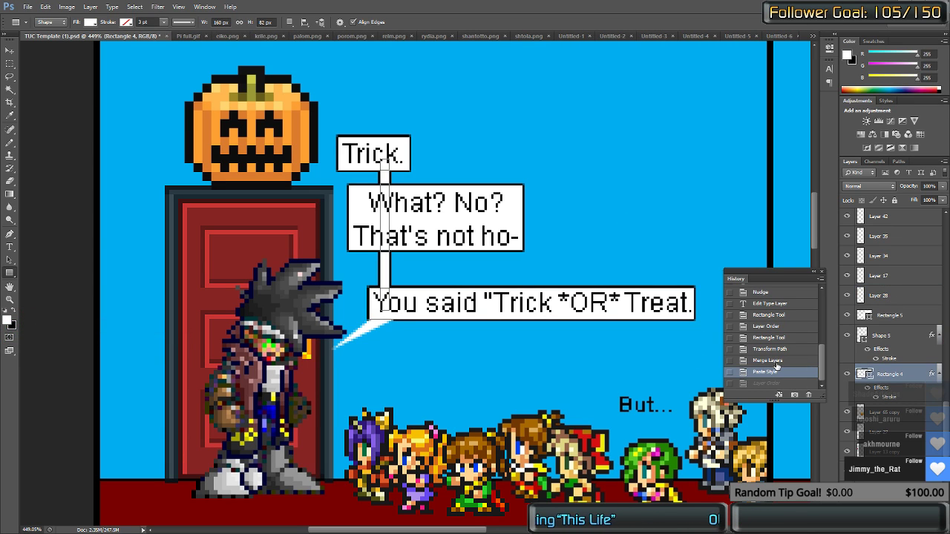
pyautogui.click(777, 360)
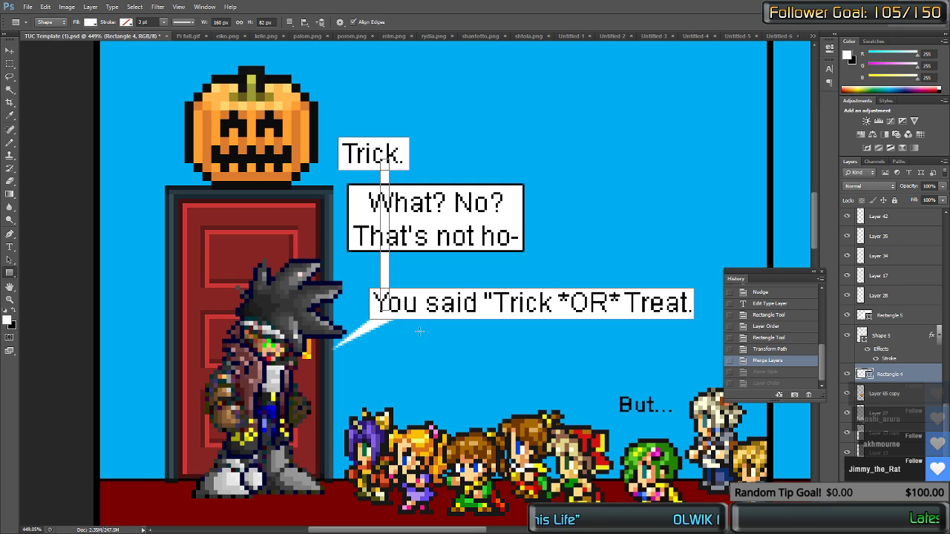
pyautogui.click(777, 350)
pyautogui.click(782, 338)
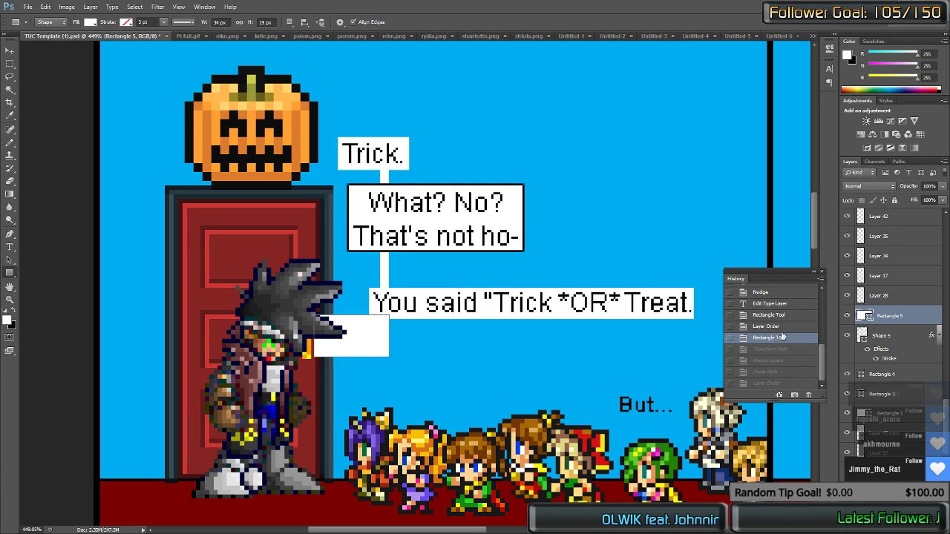
# Step: Try rasterizing the Rectangle 5 layer and undo it
pyautogui.press('m')
pyautogui.rightClick(378, 339)
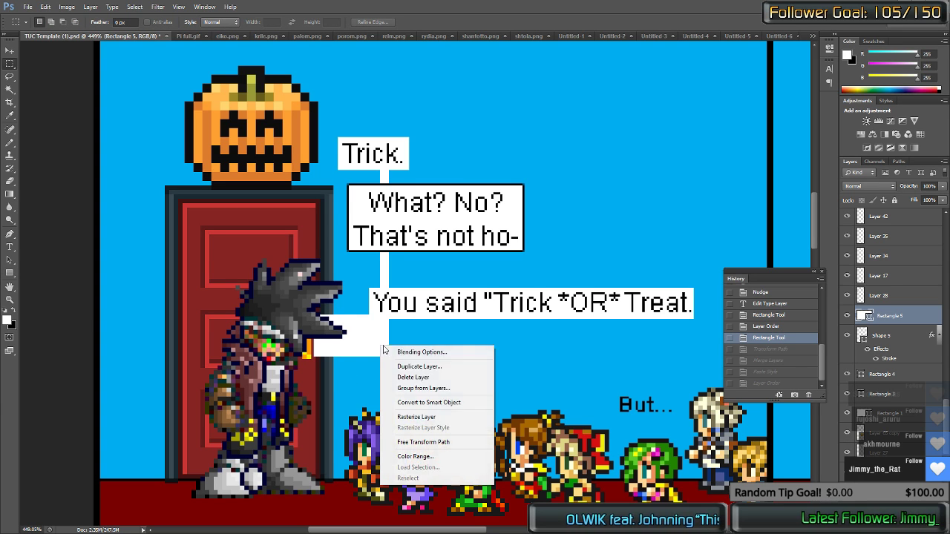
pyautogui.click(416, 419)
pyautogui.hotkey('ctrl', 'z')
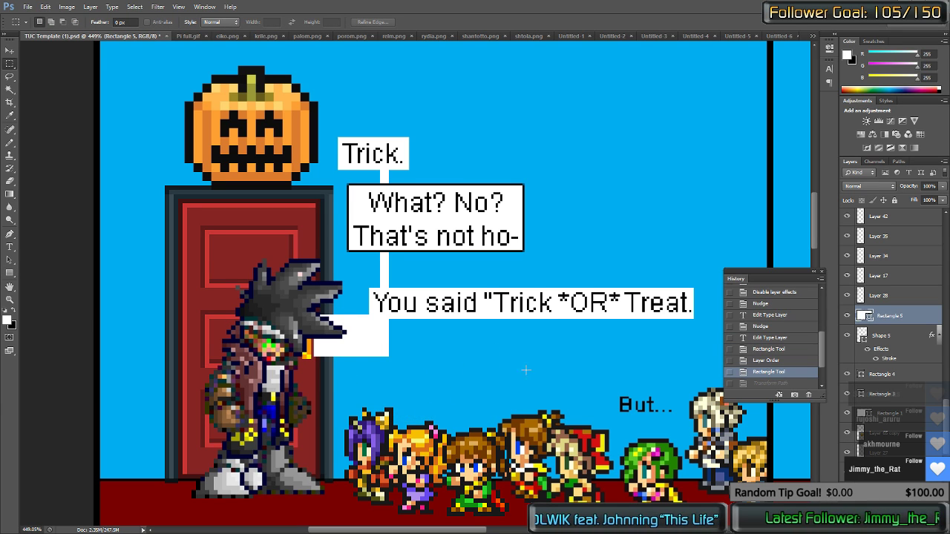
# Step: Free-transform the Rectangle 5 path, distorting its corners into a tapered tail from the "You said" bubble toward the grey-haired character
pyautogui.rightClick(370, 348)
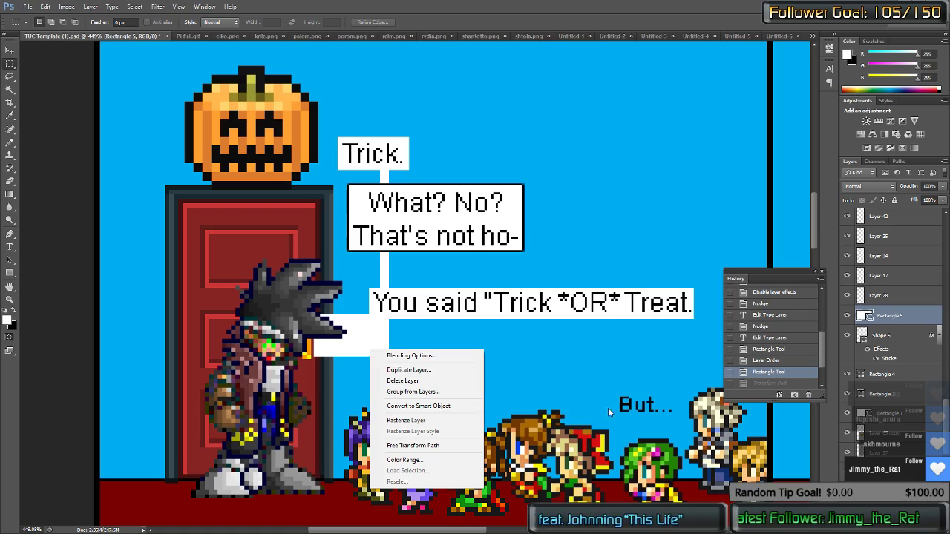
pyautogui.click(423, 445)
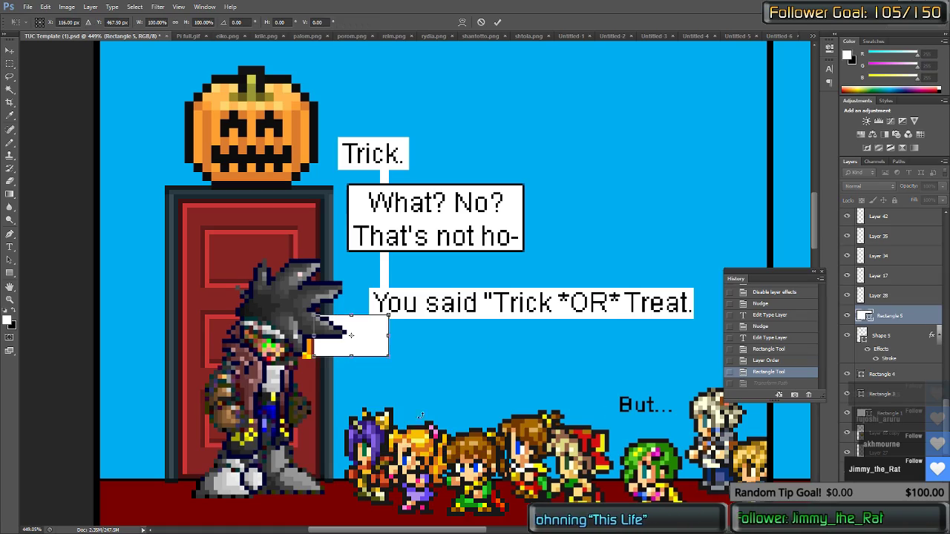
pyautogui.scroll(3, 364, 358)
pyautogui.scroll(3, 364, 358)
pyautogui.moveTo(365, 313); pyautogui.dragTo(429, 332)
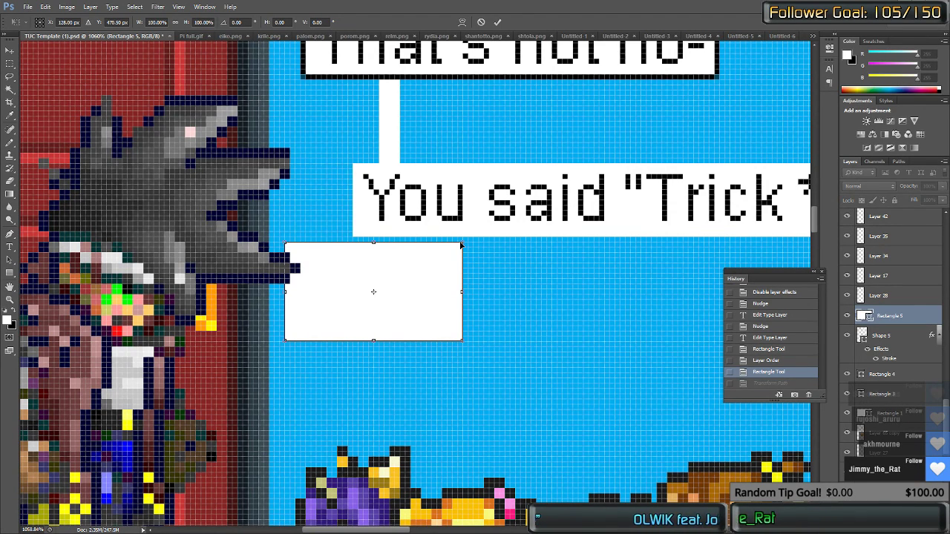
pyautogui.moveTo(462, 241); pyautogui.dragTo(512, 212)
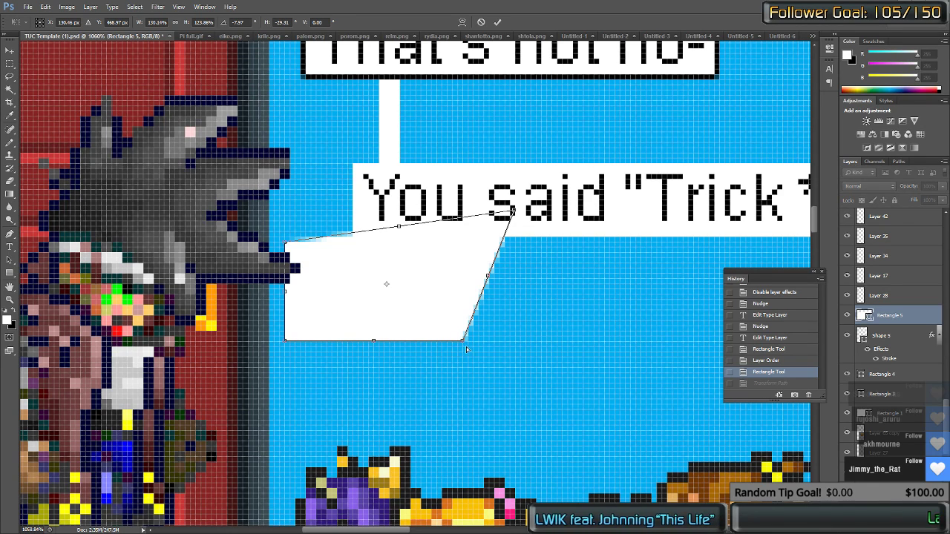
pyautogui.moveTo(467, 349); pyautogui.dragTo(539, 229)
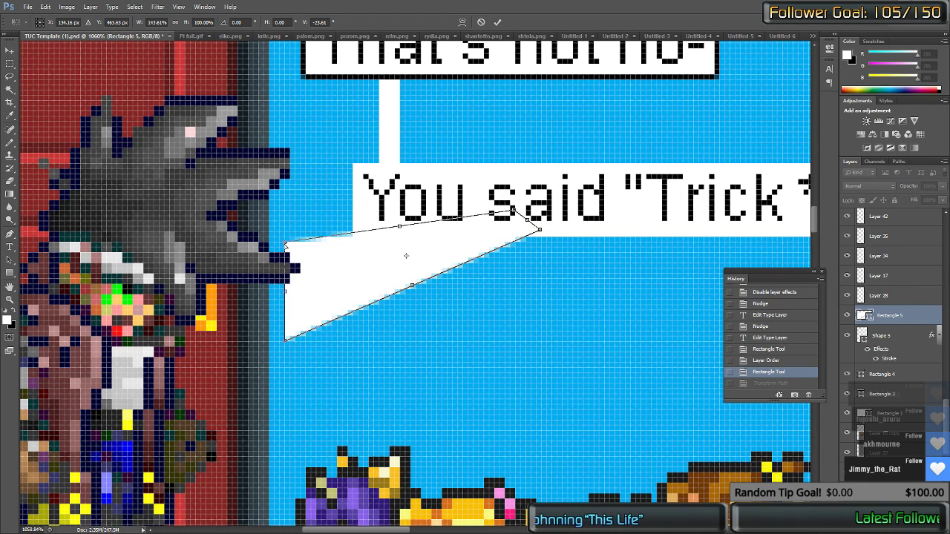
pyautogui.moveTo(286, 245); pyautogui.dragTo(431, 233)
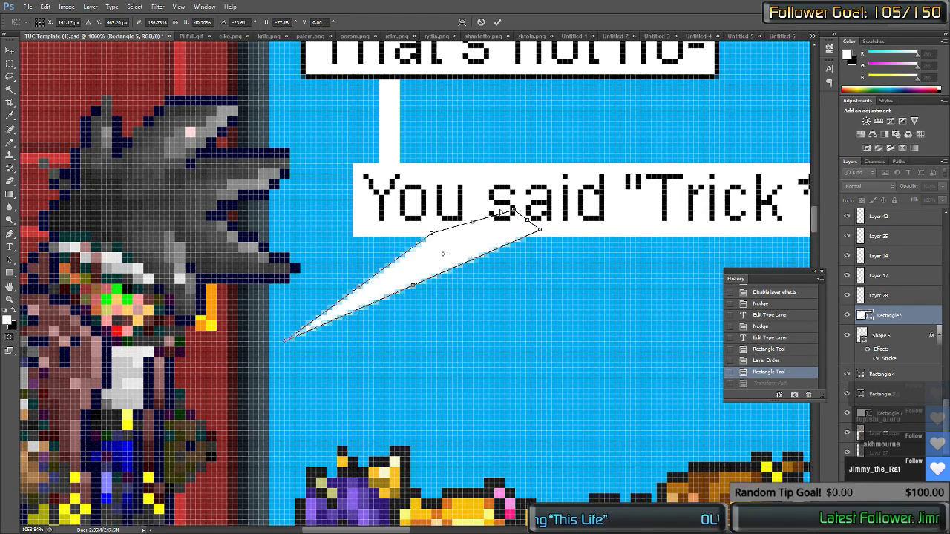
# Step: Refine the tail's corners and tip, apply the transformation, and move the tail closer against the lower edge of the "You said" bubble
pyautogui.moveTo(513, 212); pyautogui.dragTo(492, 223)
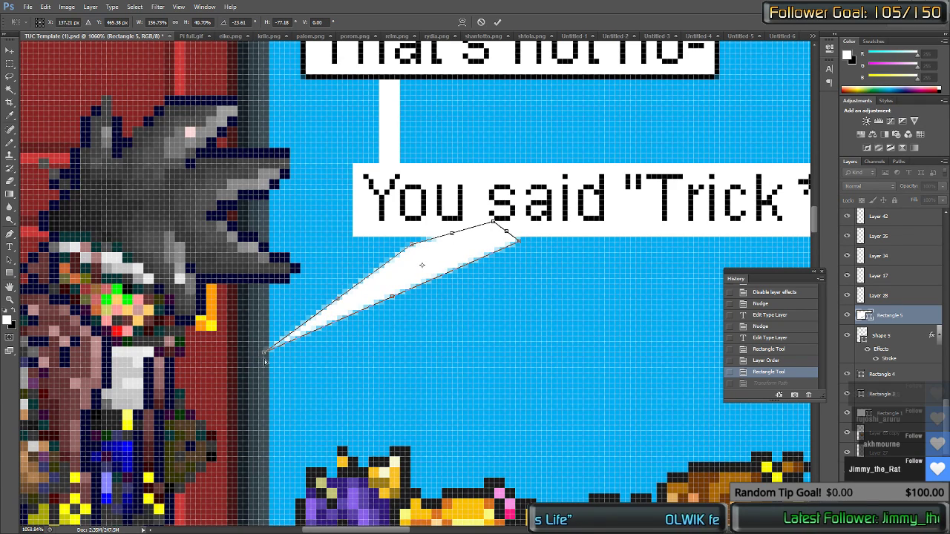
pyautogui.moveTo(270, 352); pyautogui.dragTo(227, 341)
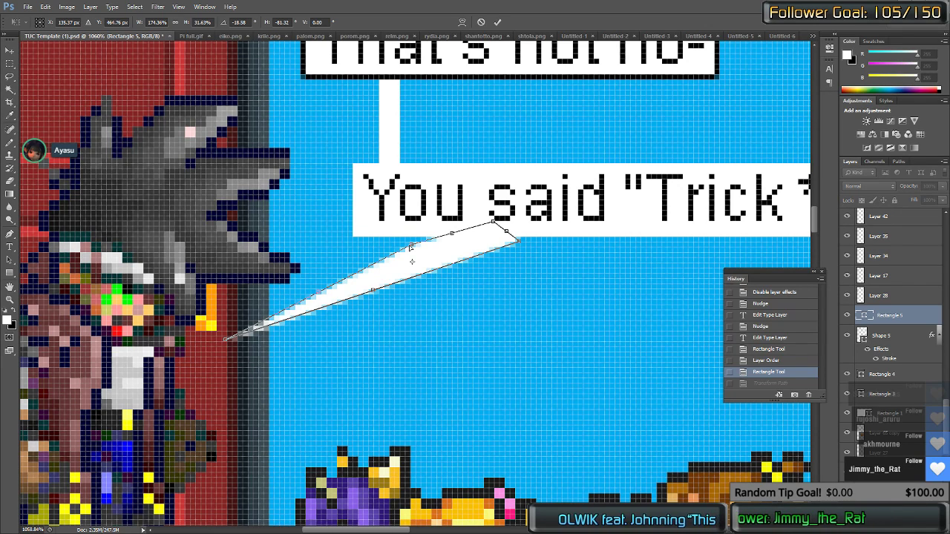
pyautogui.moveTo(411, 247); pyautogui.dragTo(417, 265)
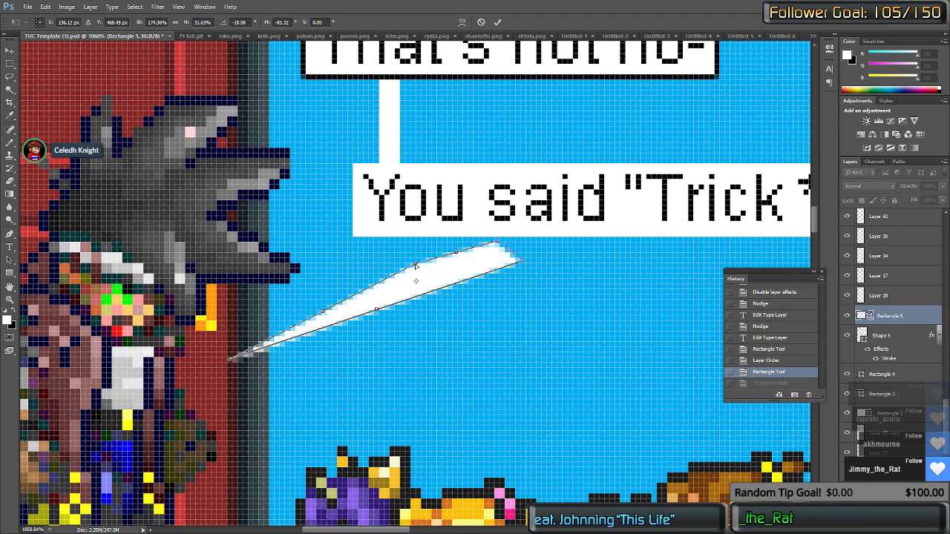
pyautogui.moveTo(435, 259); pyautogui.dragTo(439, 242)
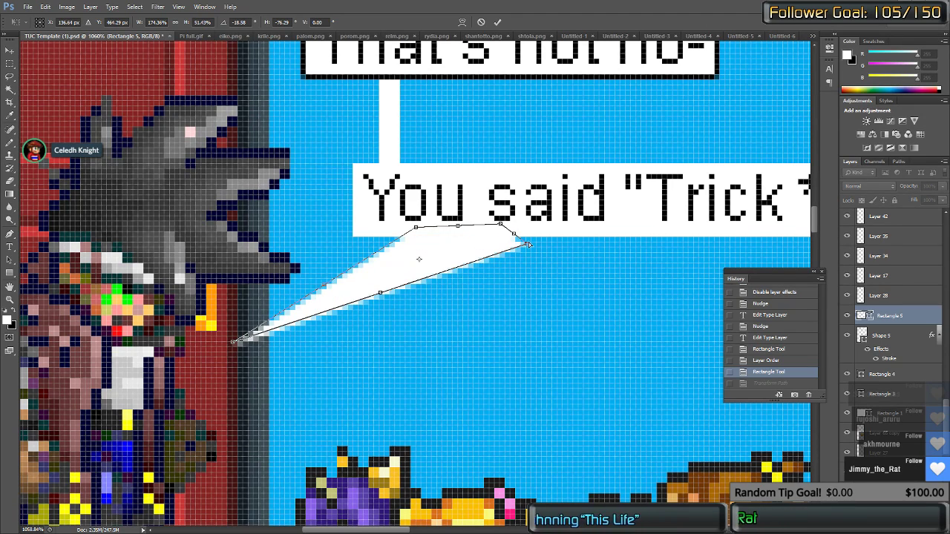
pyautogui.moveTo(528, 245); pyautogui.dragTo(498, 236)
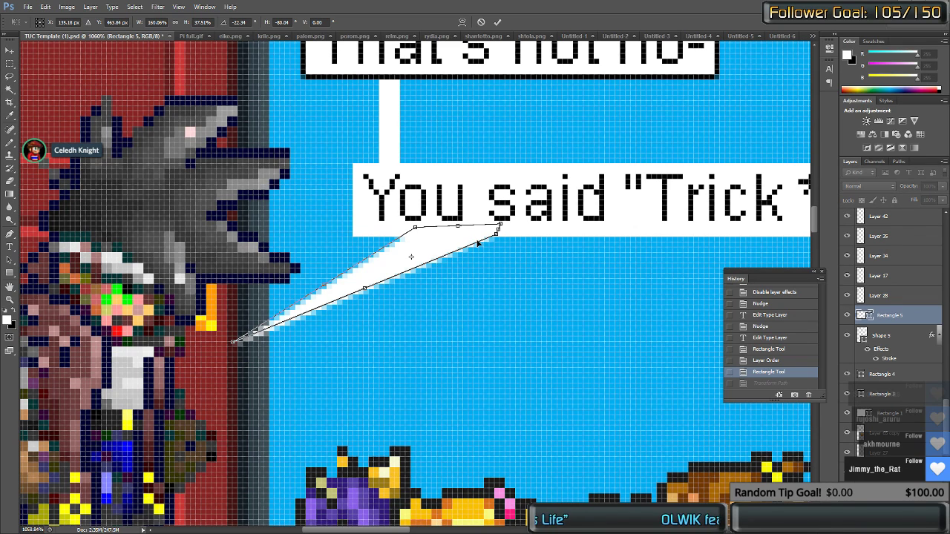
pyautogui.press('Return')
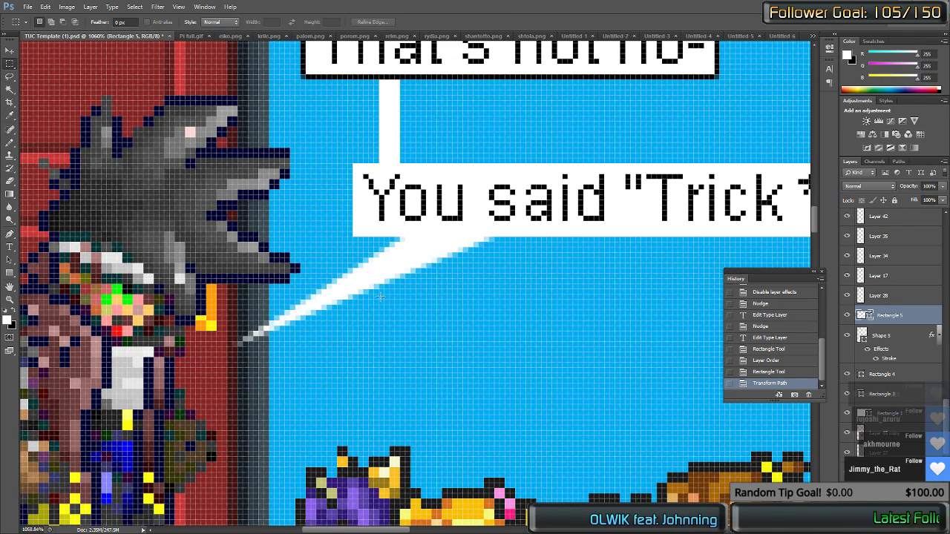
pyautogui.moveTo(430, 259); pyautogui.dragTo(427, 233)
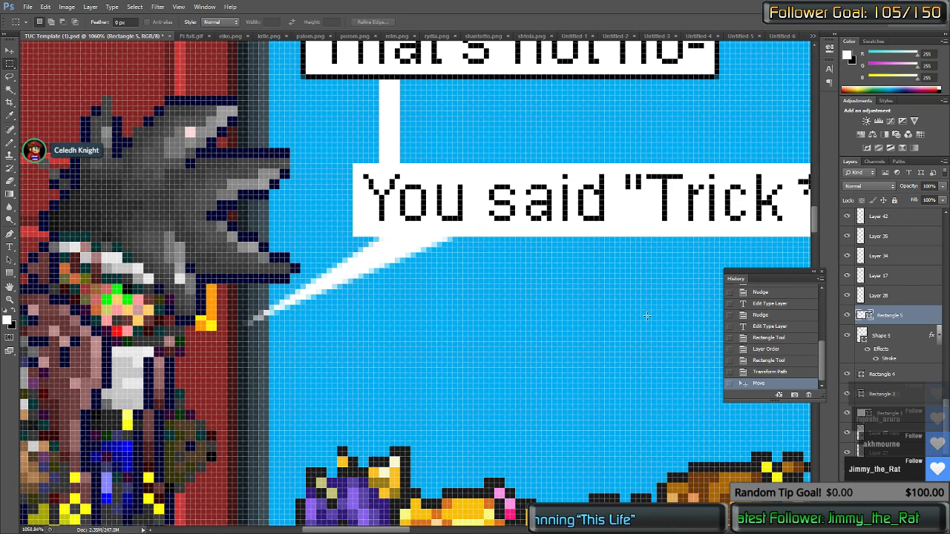
# Step: Place the Rectangle 5 layer directly below Shape 5 and merge it with Rectangle 4 and Rectangle 3
pyautogui.keyDown('ctrl'); pyautogui.click(903, 376); pyautogui.keyUp('ctrl')
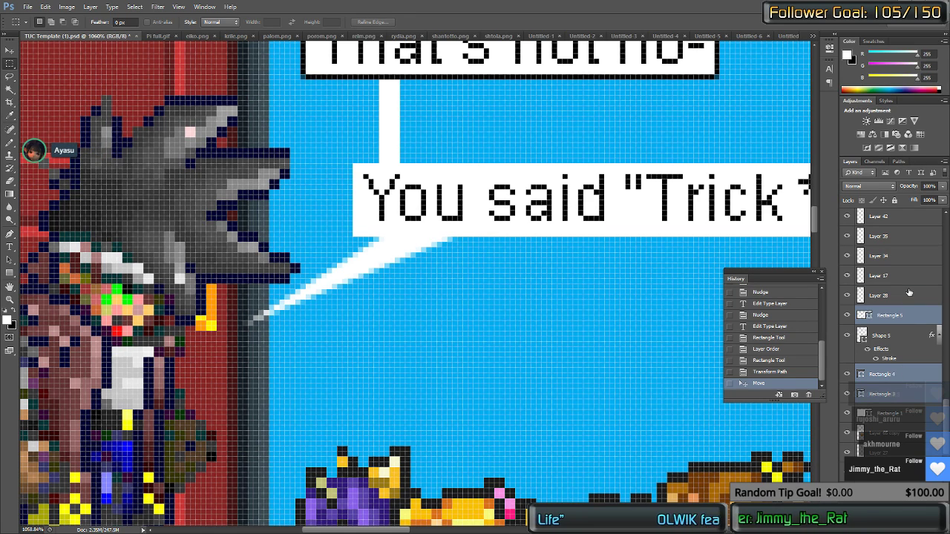
pyautogui.click(891, 315)
pyautogui.moveTo(890, 316); pyautogui.dragTo(901, 367)
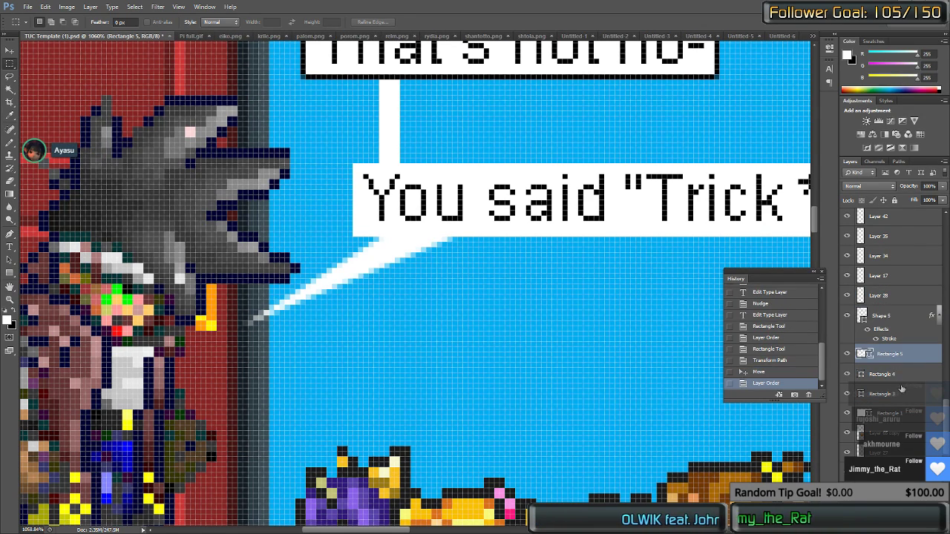
pyautogui.hotkey('ctrl', 'e')
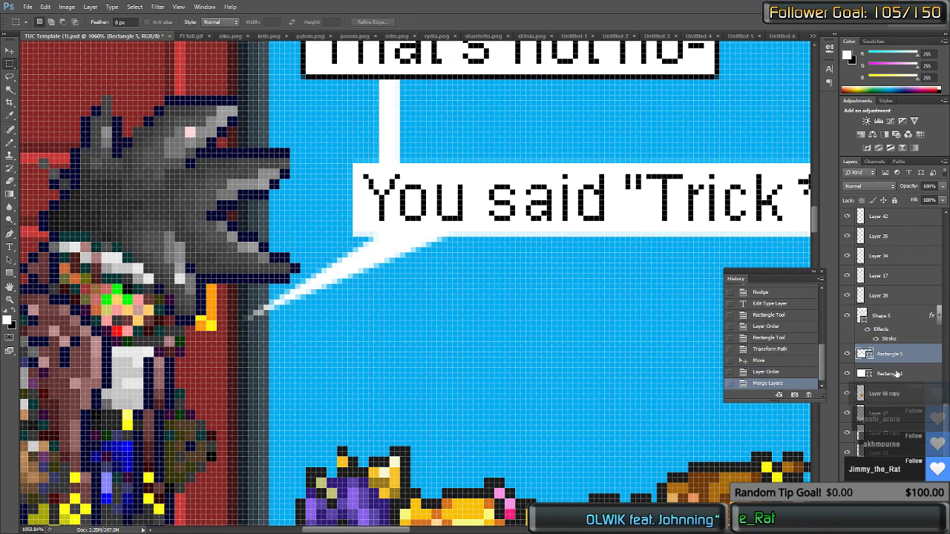
# Step: Paste the outline layer style onto the Rectangle 5 layer and merge it with the bubble rectangle layer directly below
pyautogui.rightClick(901, 356)
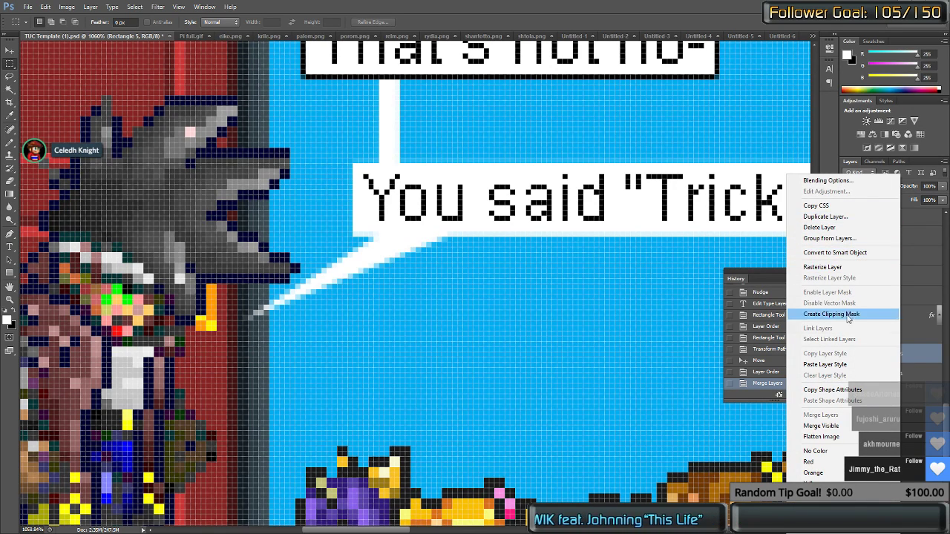
pyautogui.click(825, 365)
pyautogui.scroll(-3, 504, 328)
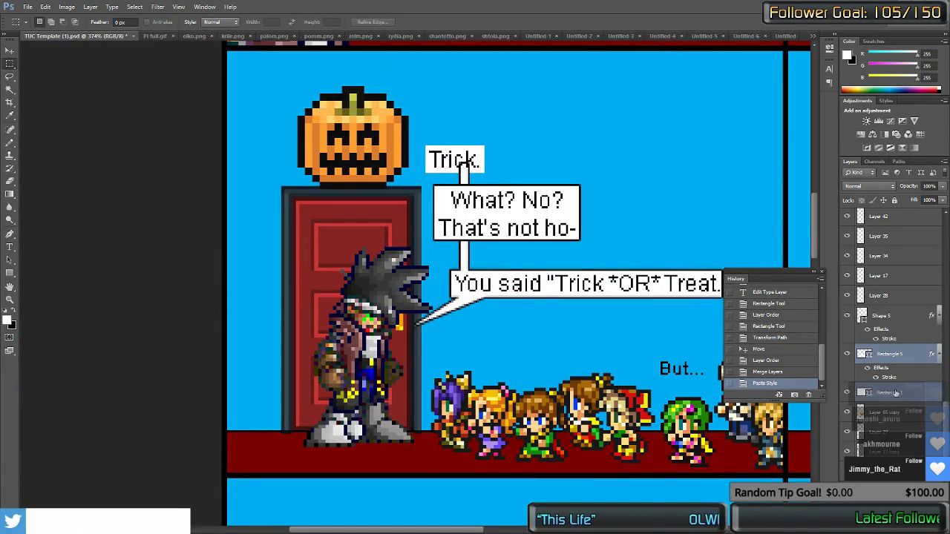
pyautogui.hotkey('ctrl', 'e')
pyautogui.scroll(-2, 507, 264)
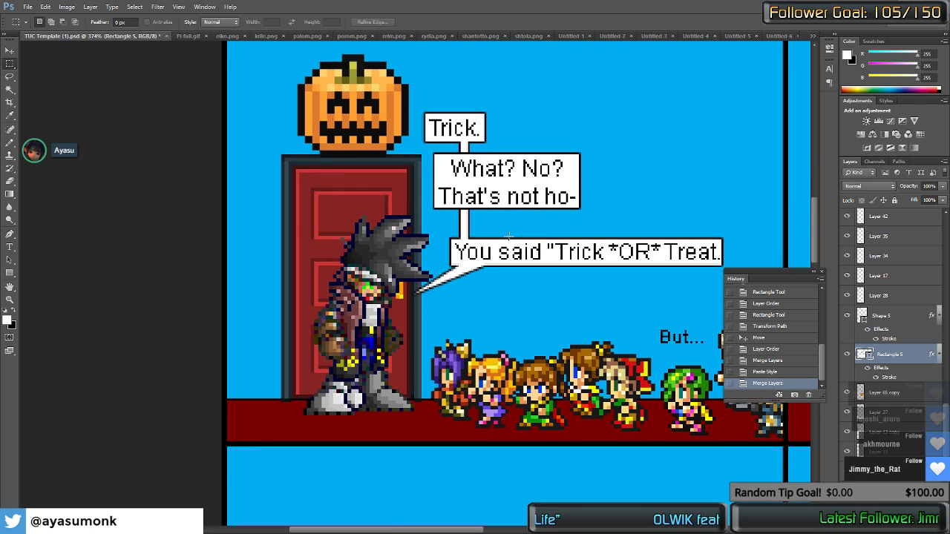
# Step: Draw a white rectangle about 68 × 49 px just below the "So I chose "Trick!"" bubble in the neighbouring panel
pyautogui.hscroll(5, 499, 252)
pyautogui.hscroll(8, 324, 281)
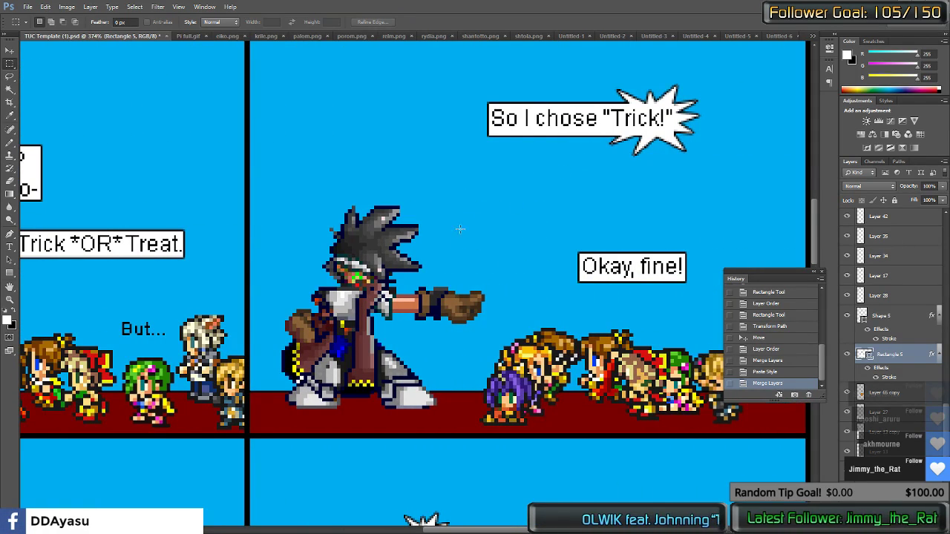
pyautogui.moveTo(433, 241); pyautogui.dragTo(565, 139)
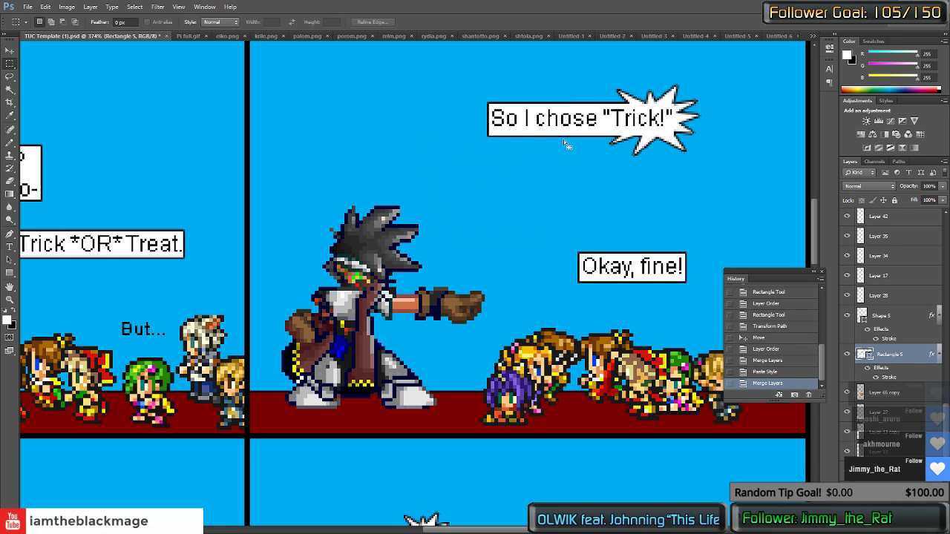
pyautogui.hotkey('ctrl', 'd')
pyautogui.press('u')
pyautogui.moveTo(440, 235); pyautogui.dragTo(564, 146)
# Step: Free-transform the Rectangle 6 path into a narrow tapered tail from the "So I chose "Trick!"" bubble toward the grey-haired character
pyautogui.rightClick(507, 182)
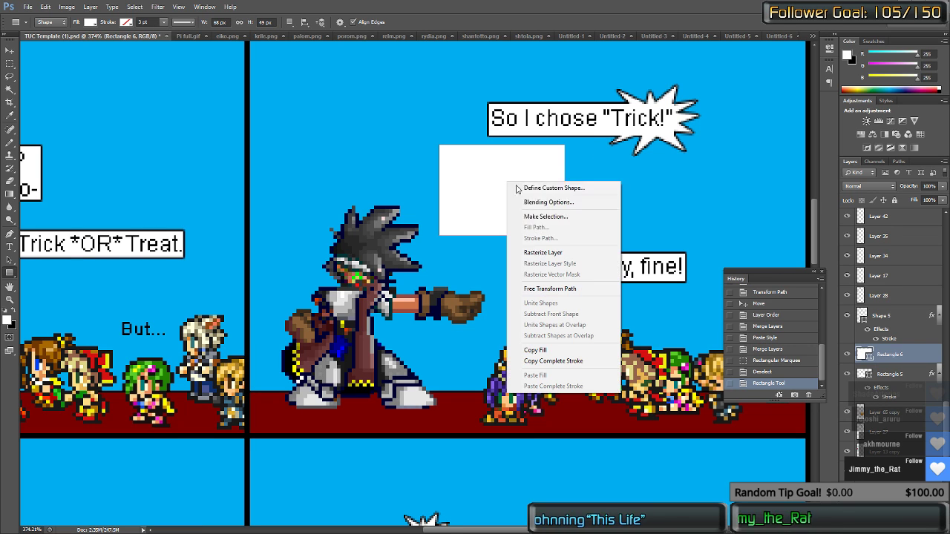
pyautogui.click(549, 289)
pyautogui.scroll(3, 530, 235)
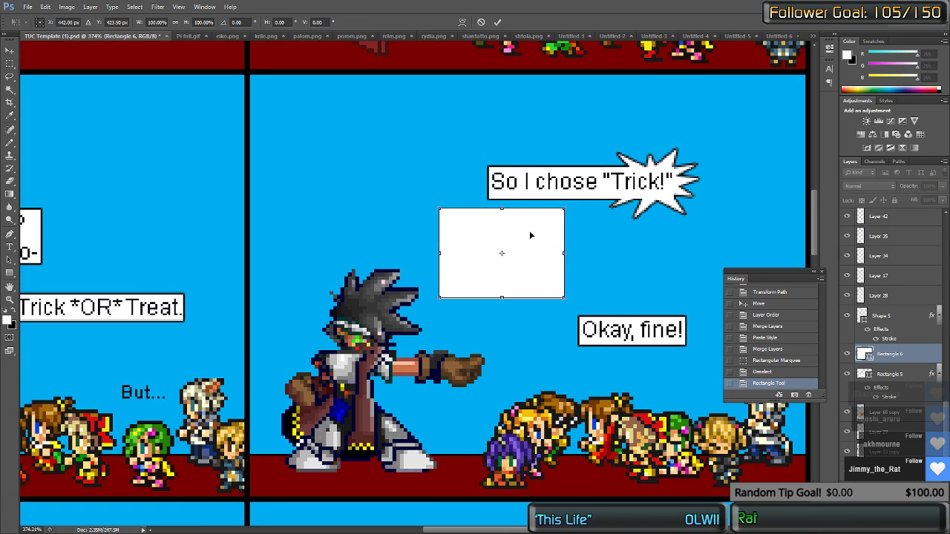
pyautogui.moveTo(518, 241); pyautogui.dragTo(533, 223)
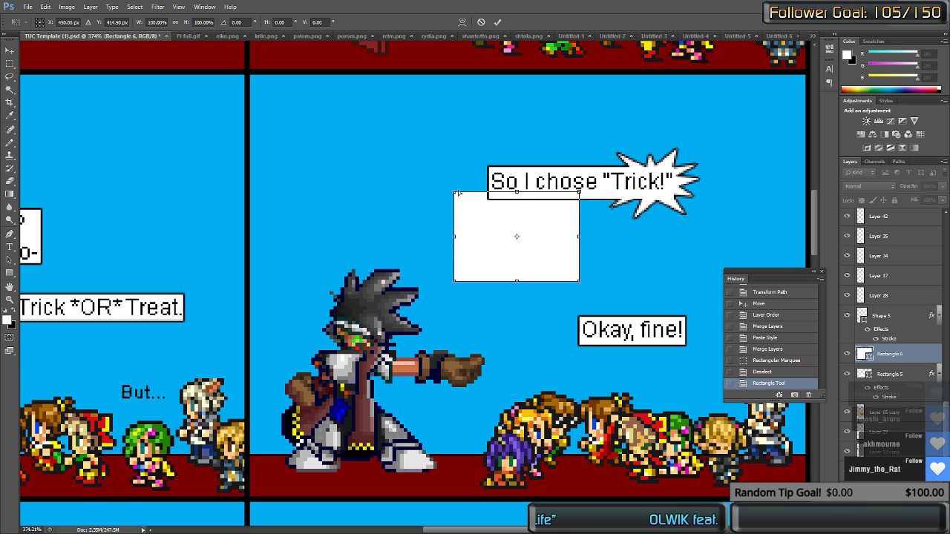
pyautogui.moveTo(456, 195); pyautogui.dragTo(527, 189)
pyautogui.moveTo(580, 281); pyautogui.dragTo(553, 195)
pyautogui.moveTo(448, 284); pyautogui.dragTo(420, 313)
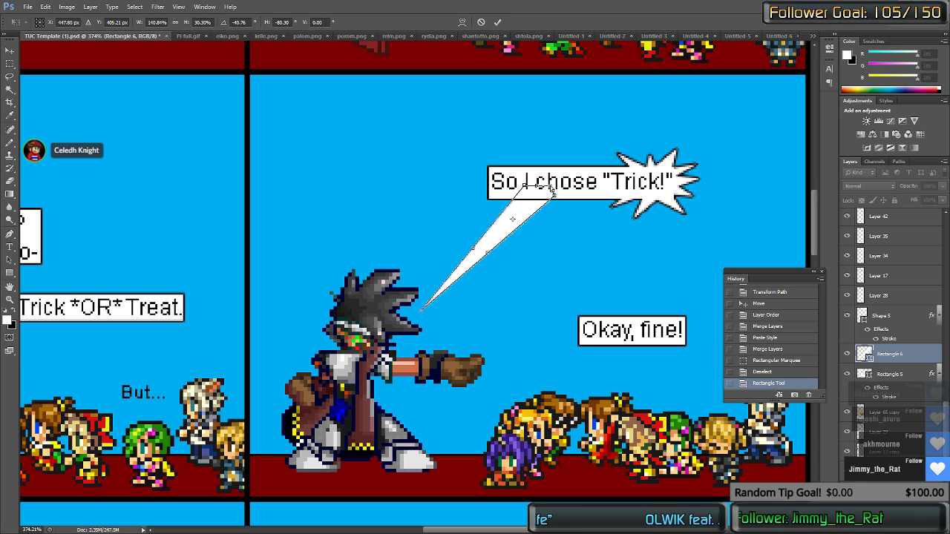
pyautogui.moveTo(550, 186)
pyautogui.mouseDown()
pyautogui.moveTo(534, 183)
pyautogui.moveTo(550, 195)
pyautogui.moveTo(538, 192)
pyautogui.mouseUp()
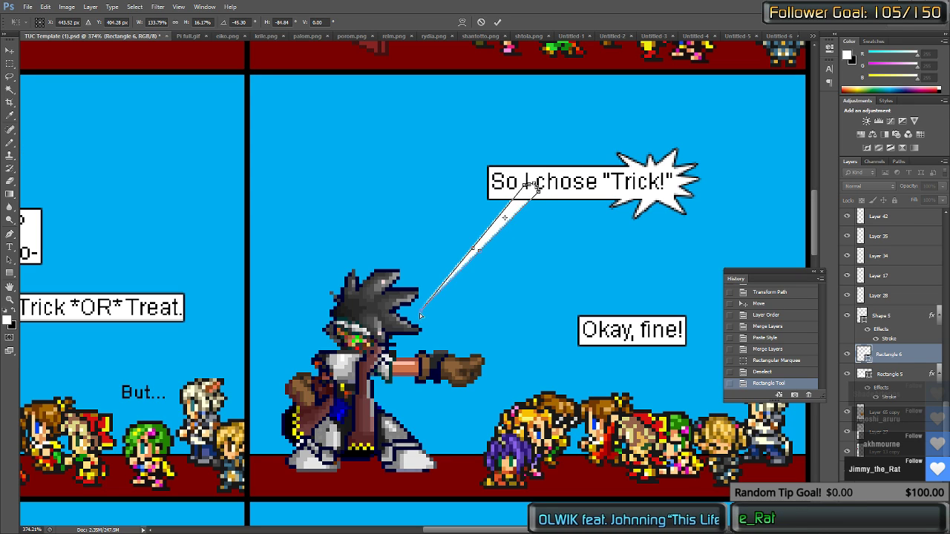
pyautogui.moveTo(417, 315); pyautogui.dragTo(416, 314)
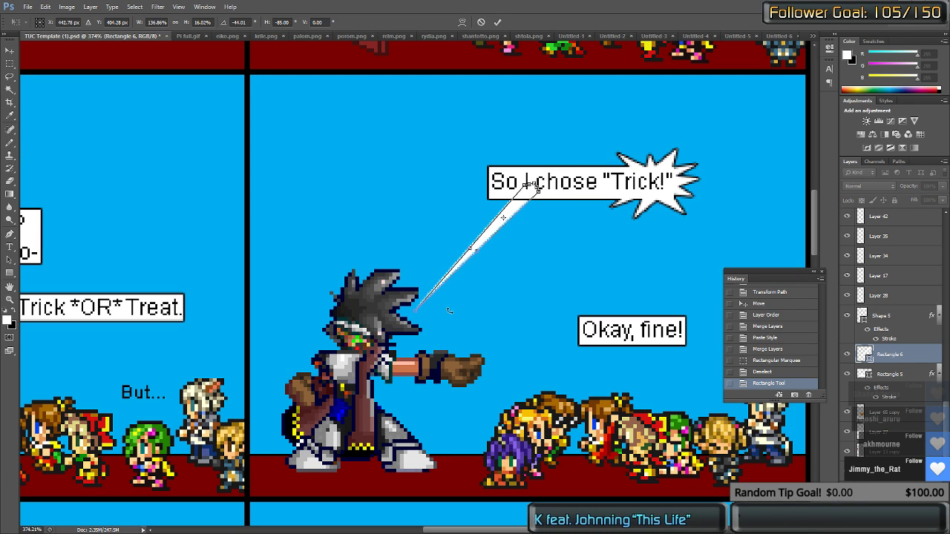
pyautogui.press('Return')
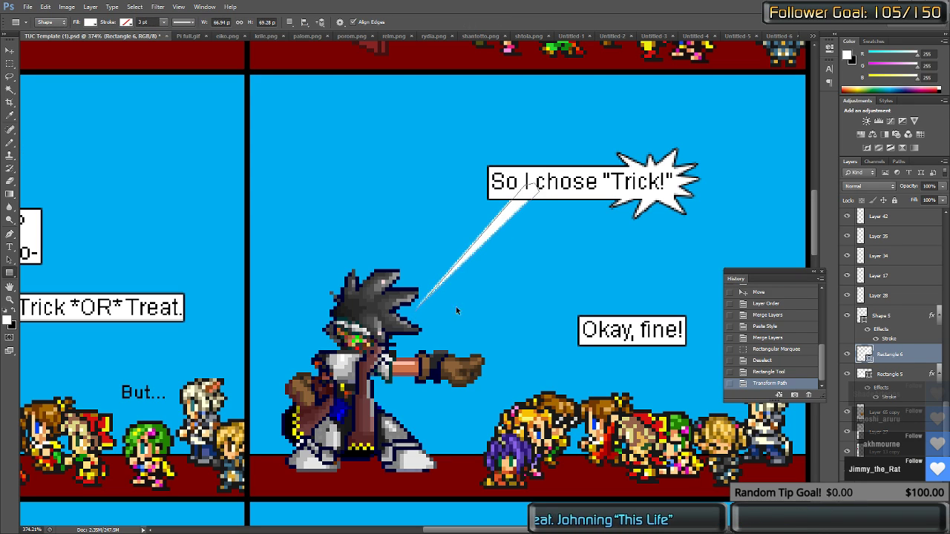
# Step: Merge the Rectangle 6 tail with the Shape 5 bubble layer so the tail takes on the bubble's outline
pyautogui.click(846, 315)
pyautogui.click(846, 315)
pyautogui.click(901, 317)
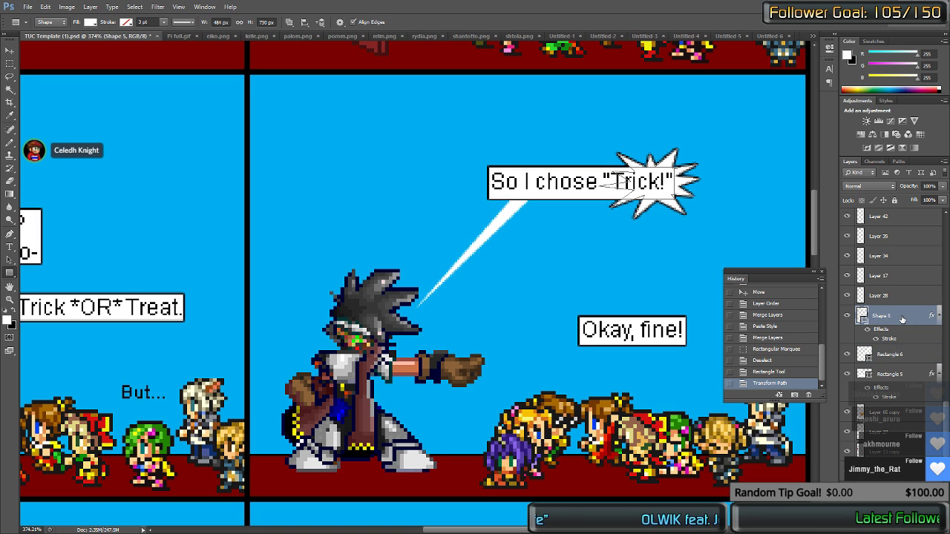
pyautogui.click(889, 360)
pyautogui.hotkey('ctrl', 'e')
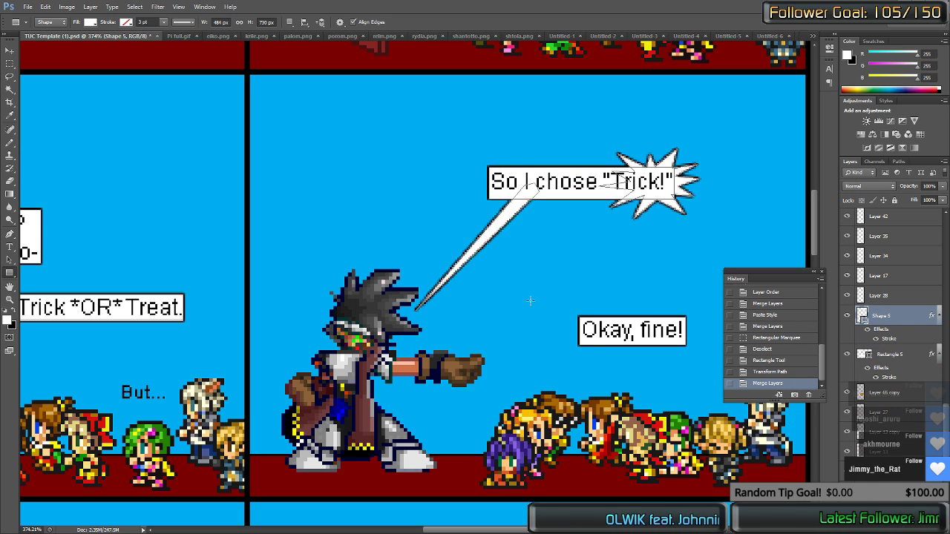
# Step: Draw a white rectangle about 9 × 27 px below the "Okay, fine!" bubble and shift its path so it overlaps the bubble's lower edge
pyautogui.scroll(-1, 536, 252)
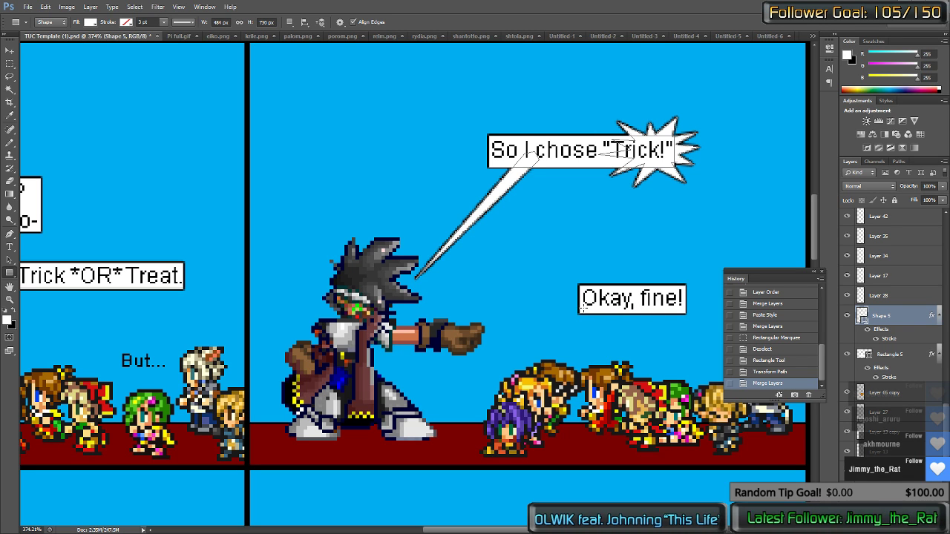
pyautogui.moveTo(586, 318); pyautogui.dragTo(603, 356)
pyautogui.rightClick(592, 364)
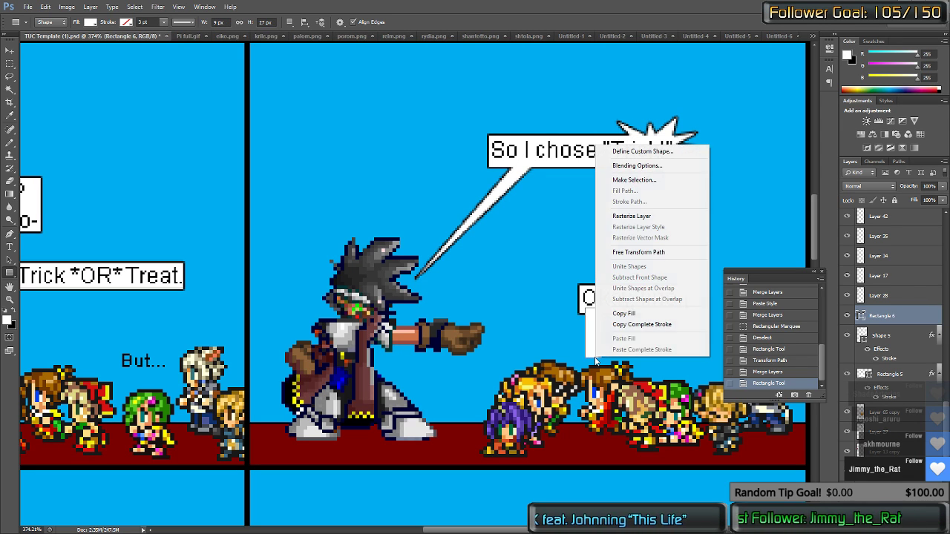
pyautogui.click(638, 253)
pyautogui.scroll(2, 564, 323)
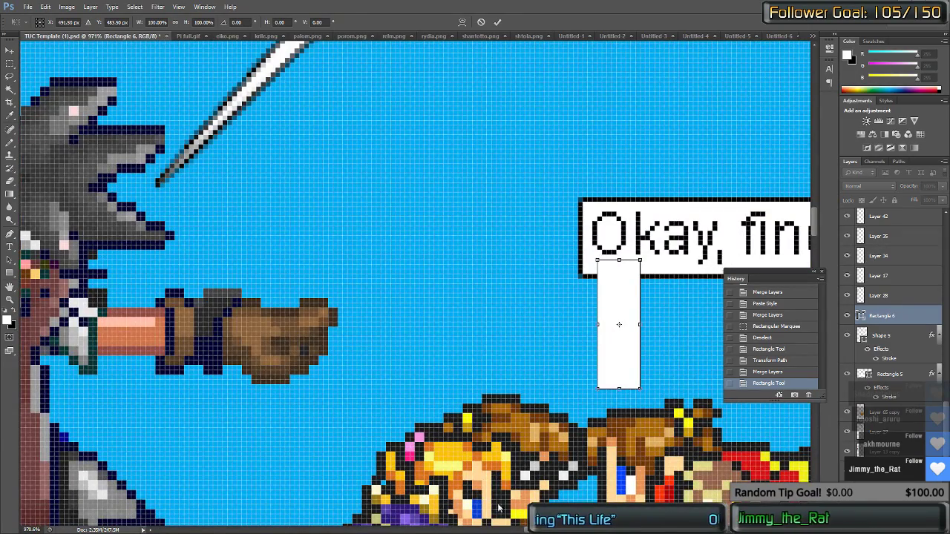
pyautogui.hscroll(2, 505, 411)
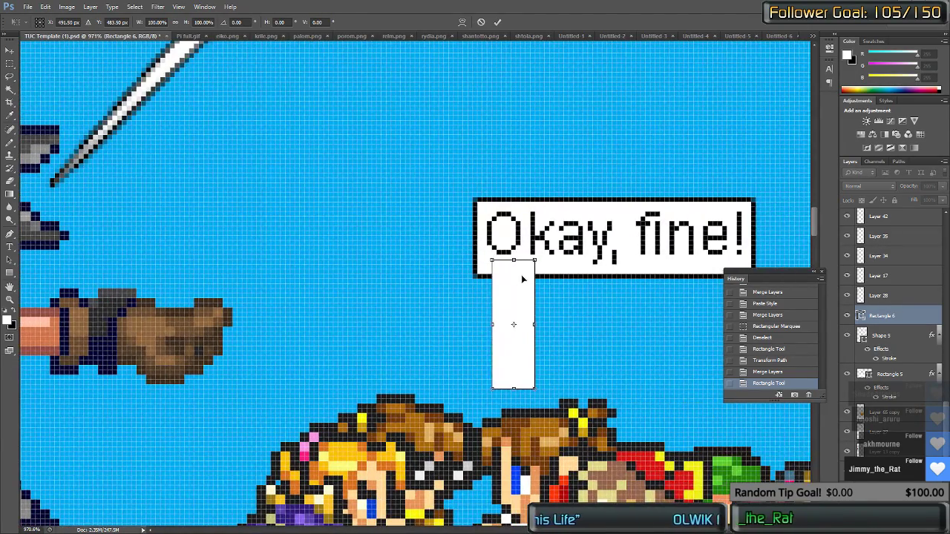
pyautogui.moveTo(528, 276); pyautogui.dragTo(552, 272)
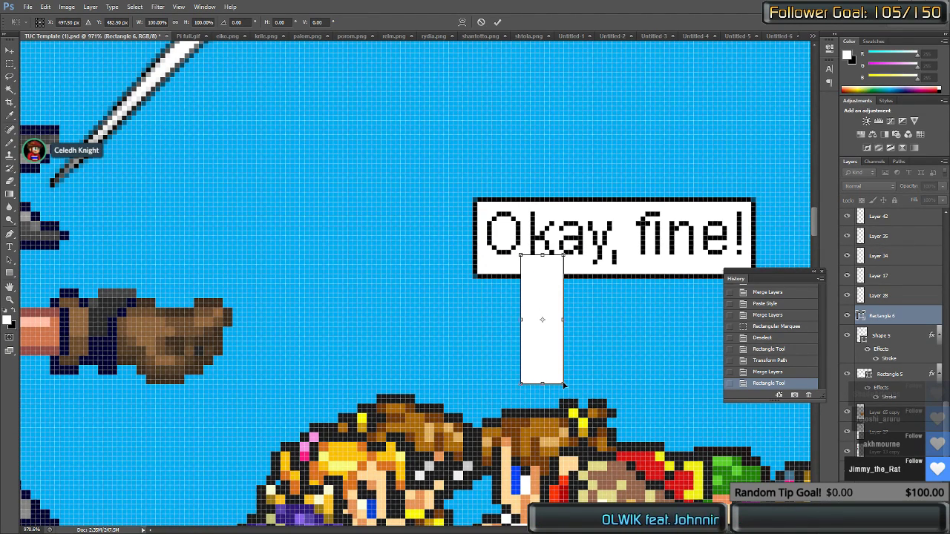
pyautogui.moveTo(564, 385)
pyautogui.mouseDown()
pyautogui.moveTo(558, 334)
pyautogui.moveTo(547, 386)
pyautogui.mouseUp()
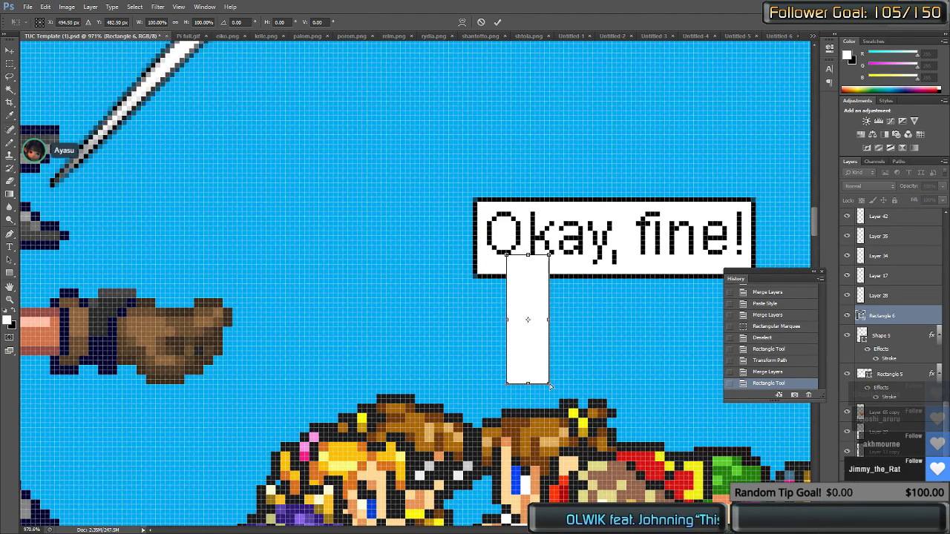
# Step: Distort the rectangle into a thin tapered tail from the "Okay, fine!" bubble toward the crowd and apply the transformation
pyautogui.moveTo(558, 295)
pyautogui.mouseDown()
pyautogui.moveTo(546, 261)
pyautogui.moveTo(517, 255)
pyautogui.moveTo(547, 285)
pyautogui.moveTo(566, 277)
pyautogui.mouseUp()
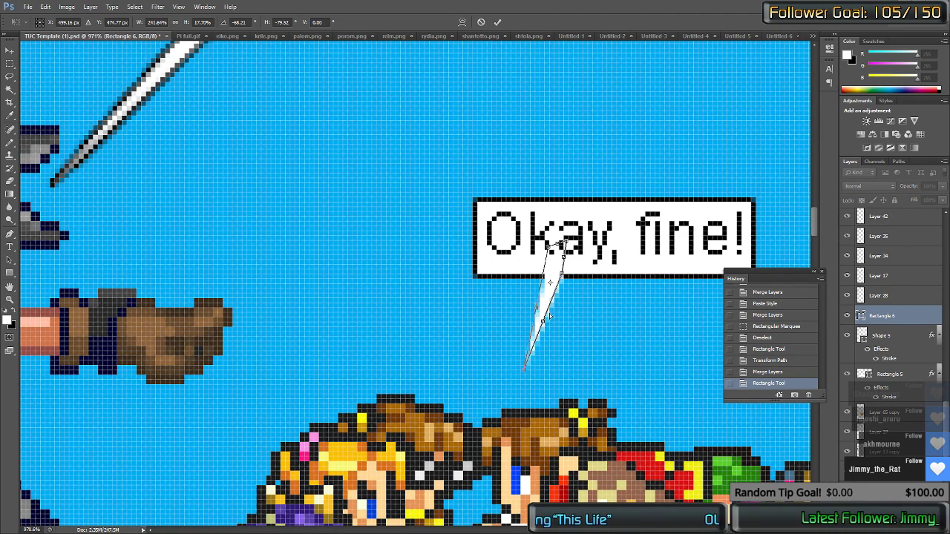
pyautogui.moveTo(527, 375); pyautogui.dragTo(519, 394)
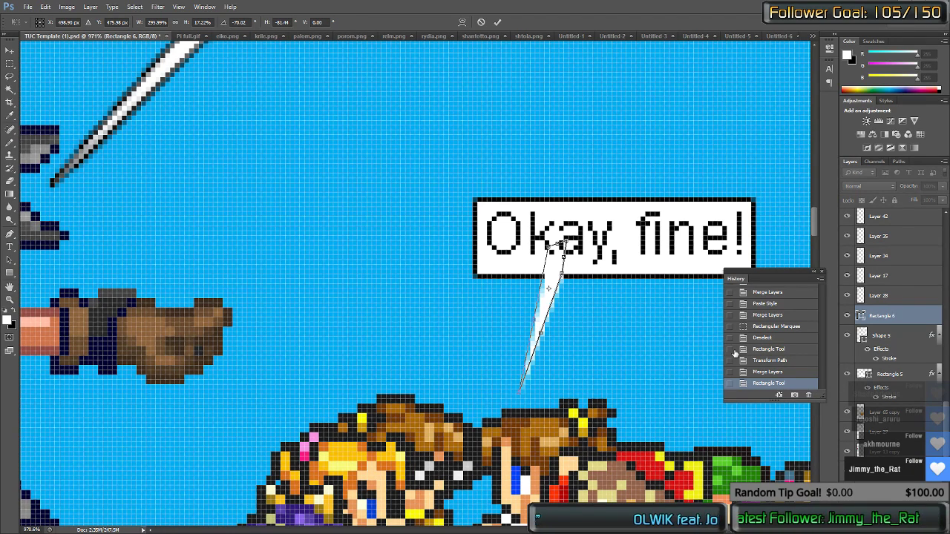
pyautogui.press('Return')
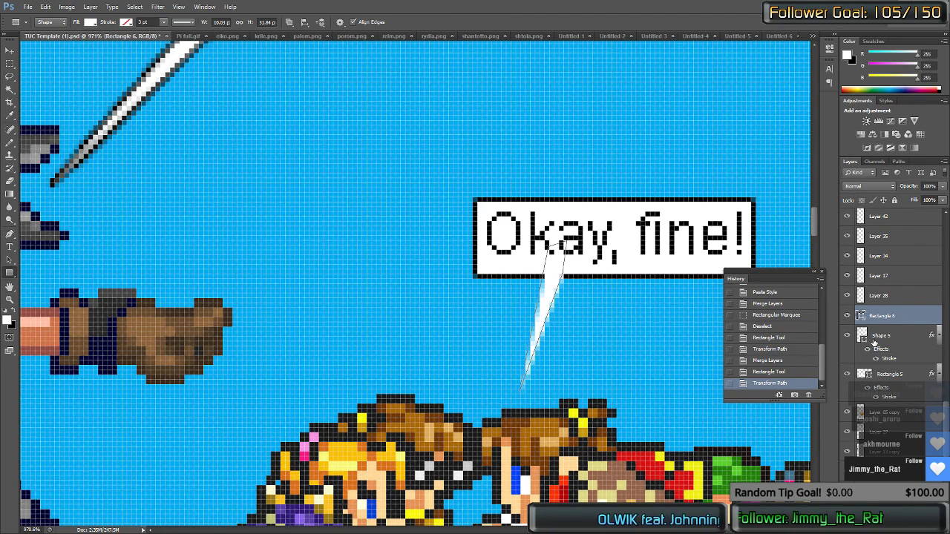
# Step: Try merging the Rectangle 6 layer with Shape 5 while it sits above it, and undo the merge
pyautogui.hotkey('ctrl', 'e')
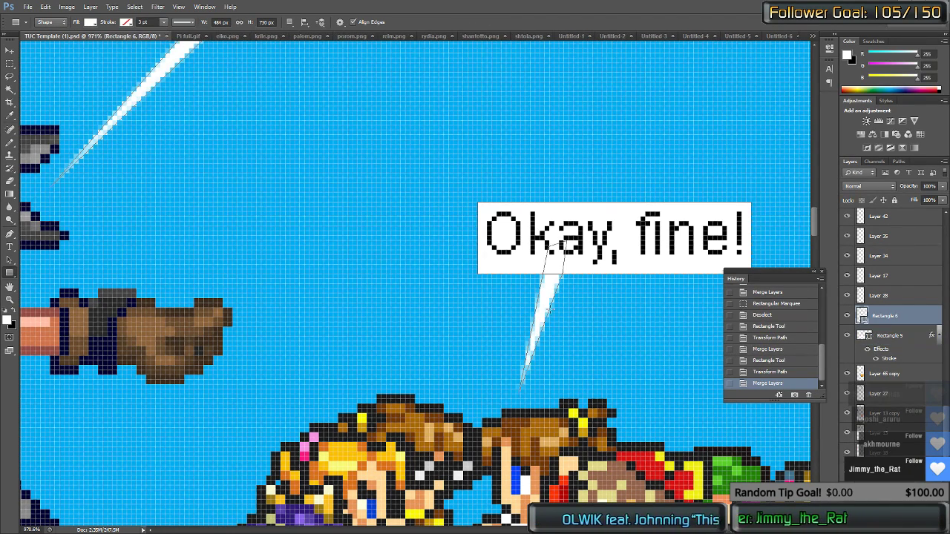
pyautogui.hotkey('ctrl', 'z')
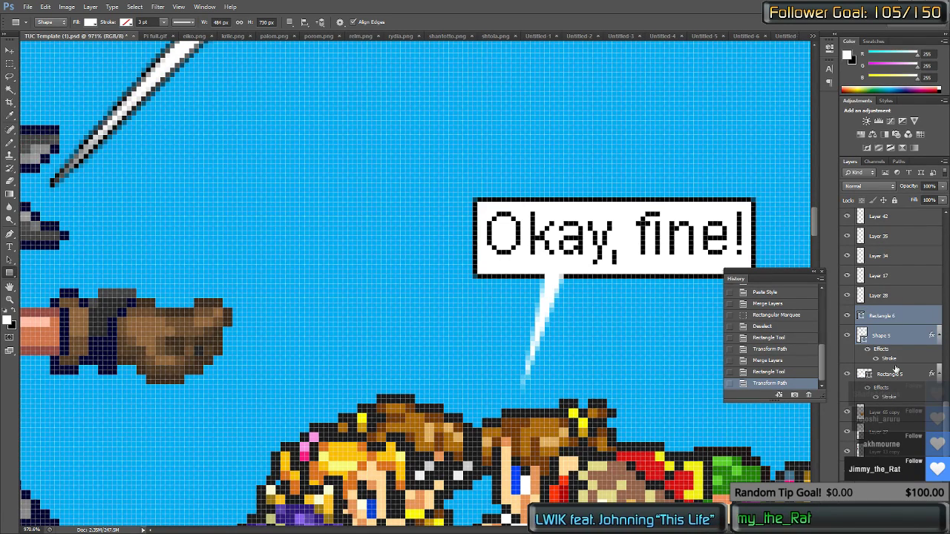
pyautogui.click(848, 337)
pyautogui.click(848, 337)
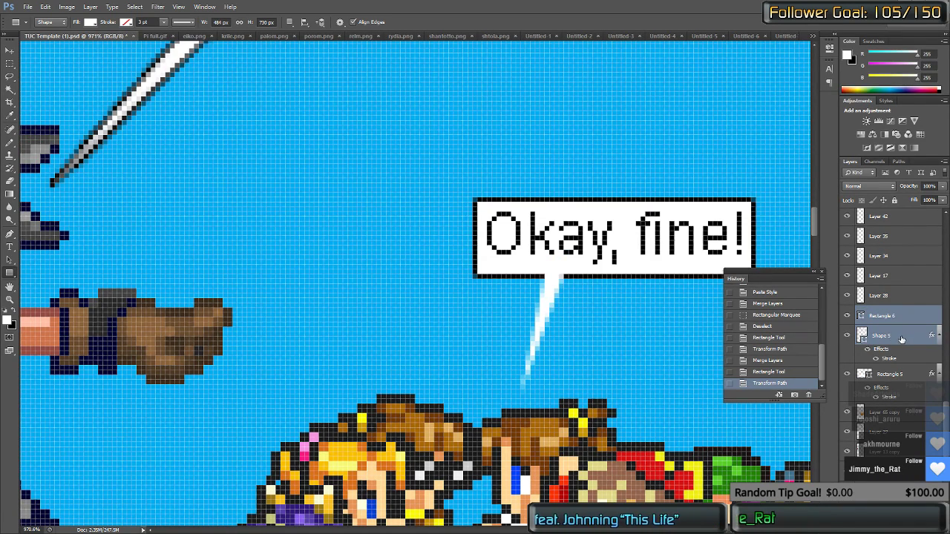
# Step: Place the Rectangle 6 layer directly below Shape 5 and merge the two layers
pyautogui.click(902, 338)
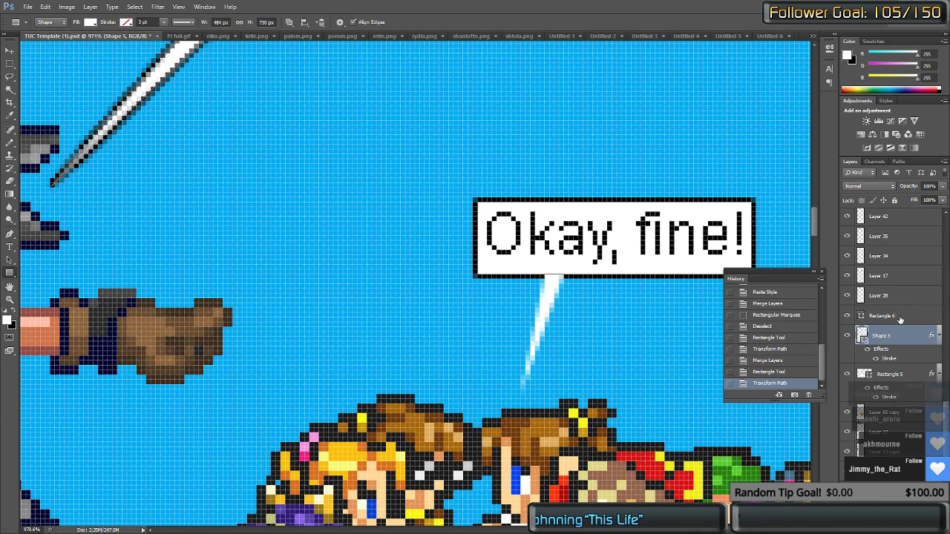
pyautogui.moveTo(900, 327); pyautogui.dragTo(895, 331)
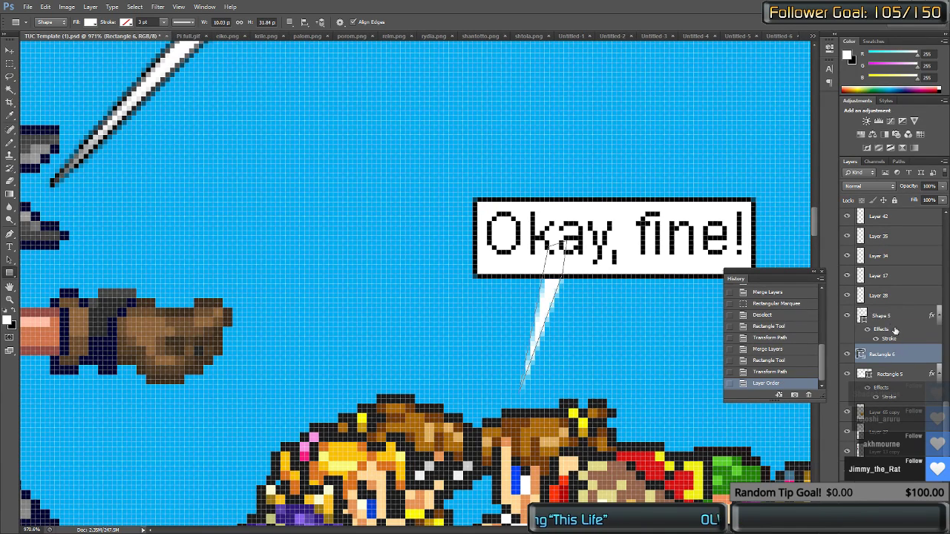
pyautogui.hotkey('ctrl', 'e')
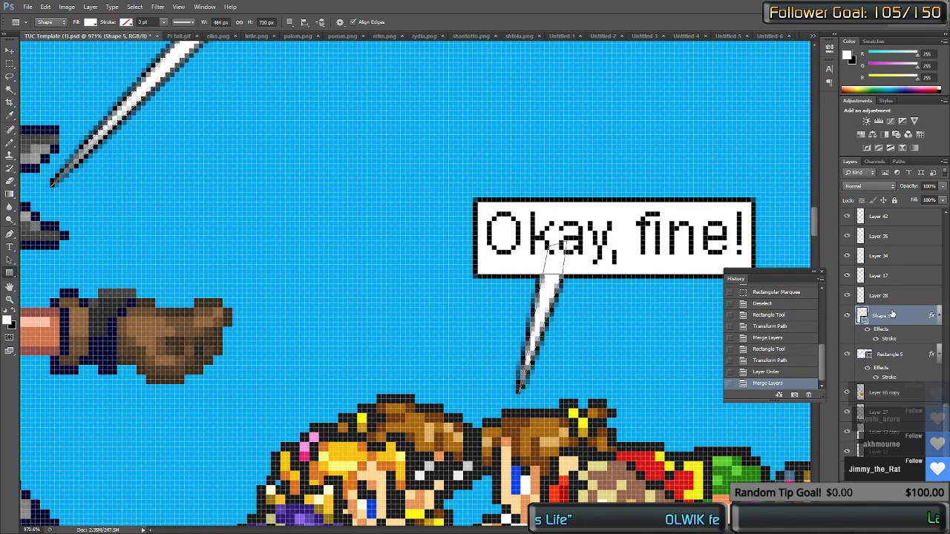
pyautogui.click(546, 308)
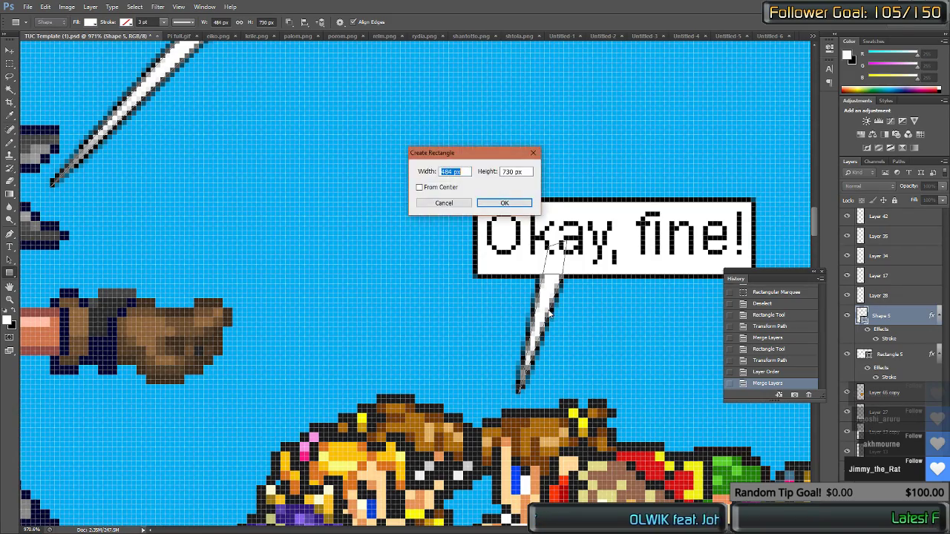
pyautogui.press('Escape')
# Step: Draw a white rectangle about 37 × 48 px overlapping the lower-left edge of the TRICK bubble in the "dog treats" panel
pyautogui.scroll(-8, 550, 299)
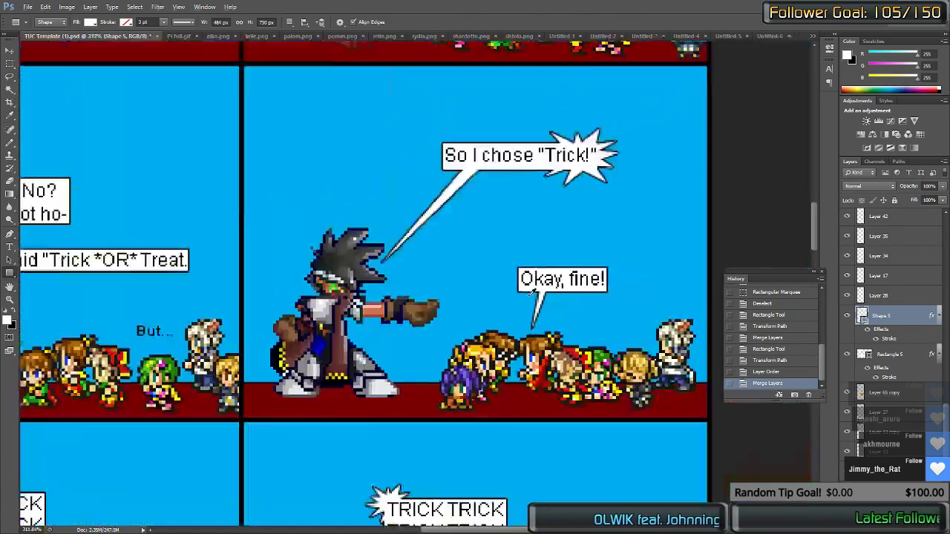
pyautogui.scroll(-5, 430, 369)
pyautogui.hscroll(-2, 338, 408)
pyautogui.hscroll(-5, 337, 407)
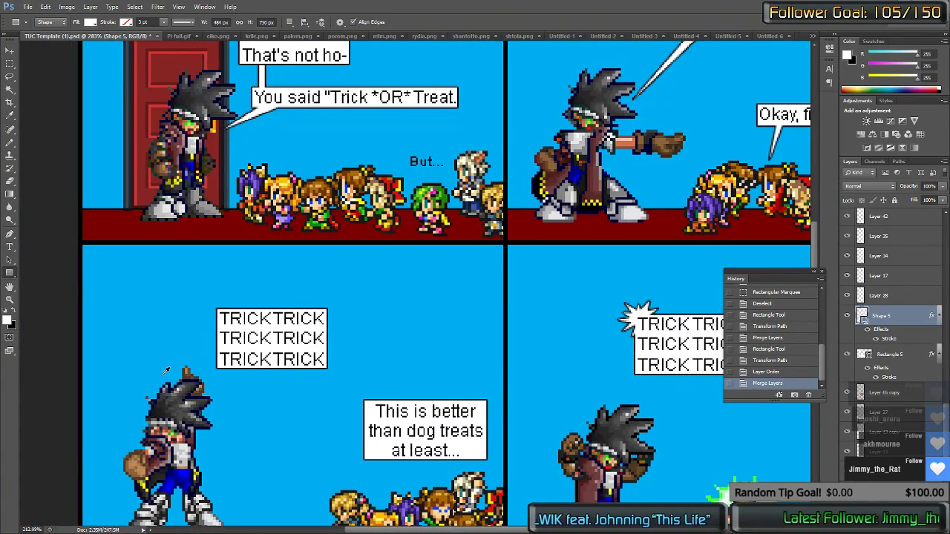
pyautogui.scroll(-2, 286, 358)
pyautogui.scroll(4, 286, 359)
pyautogui.scroll(-1, 287, 359)
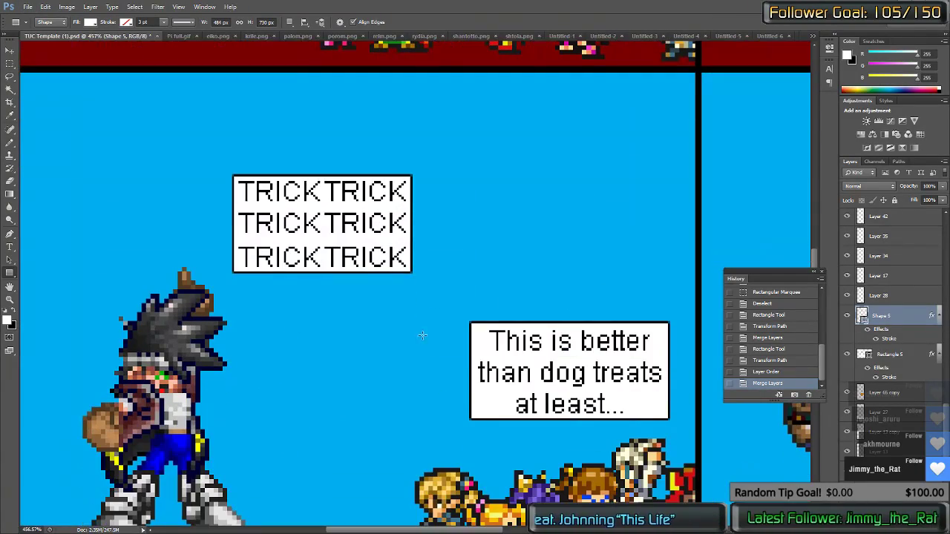
pyautogui.hscroll(3, 400, 337)
pyautogui.hscroll(-2, 365, 335)
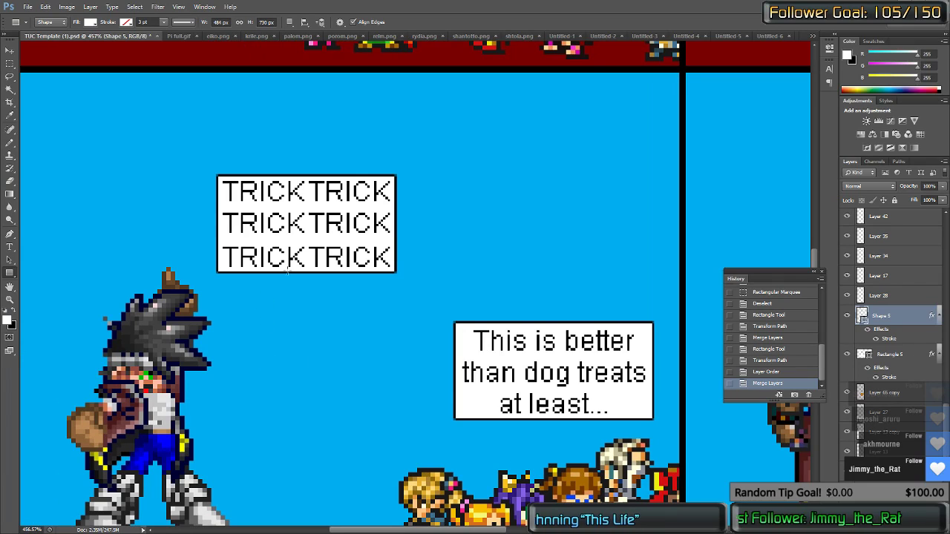
pyautogui.moveTo(293, 244); pyautogui.dragTo(210, 353)
# Step: Distort the rectangle into a tapered tail from the TRICK bubble toward the spiky-haired character's head and apply the transformation
pyautogui.rightClick(251, 328)
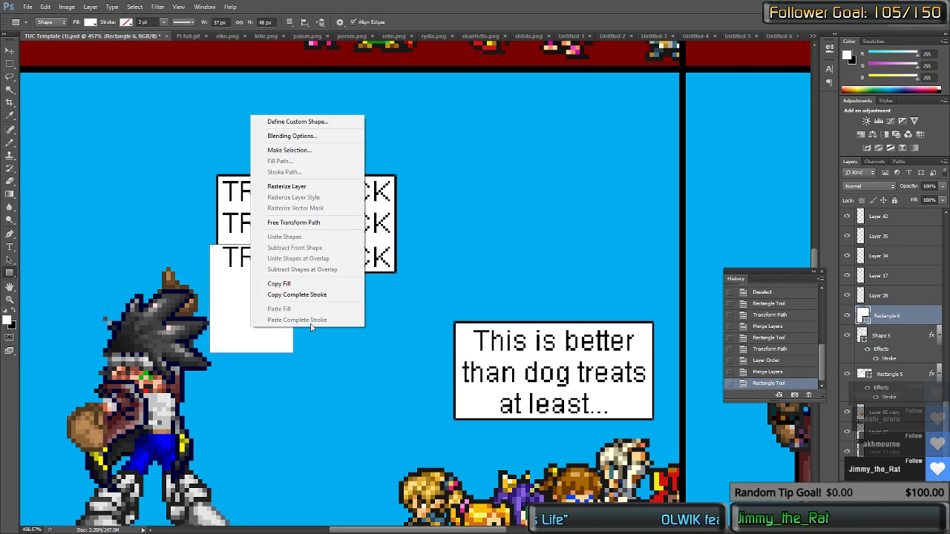
pyautogui.click(300, 236)
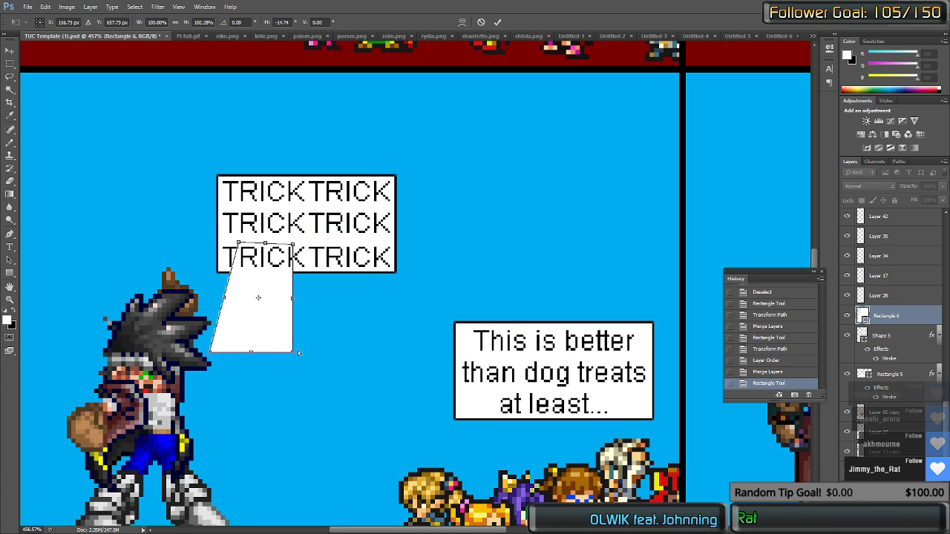
pyautogui.moveTo(294, 352); pyautogui.dragTo(261, 274)
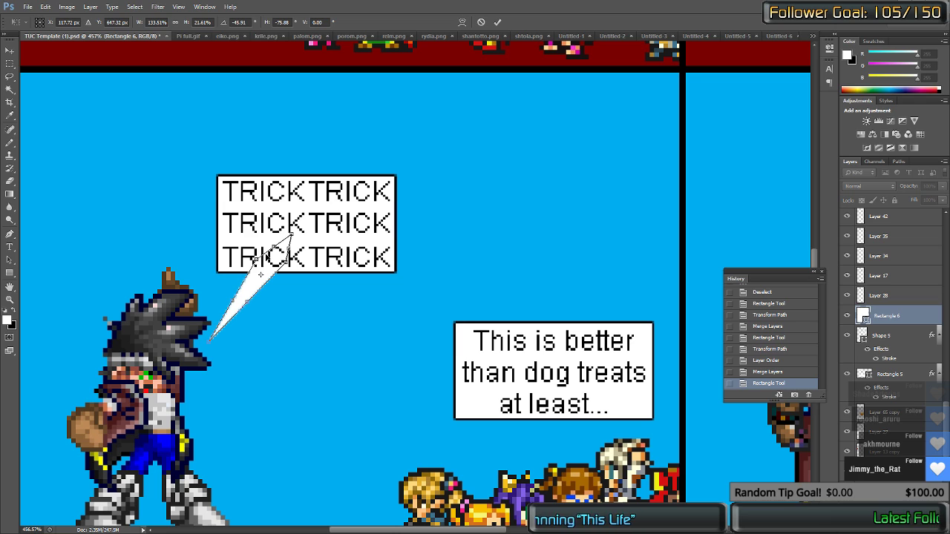
pyautogui.press('Return')
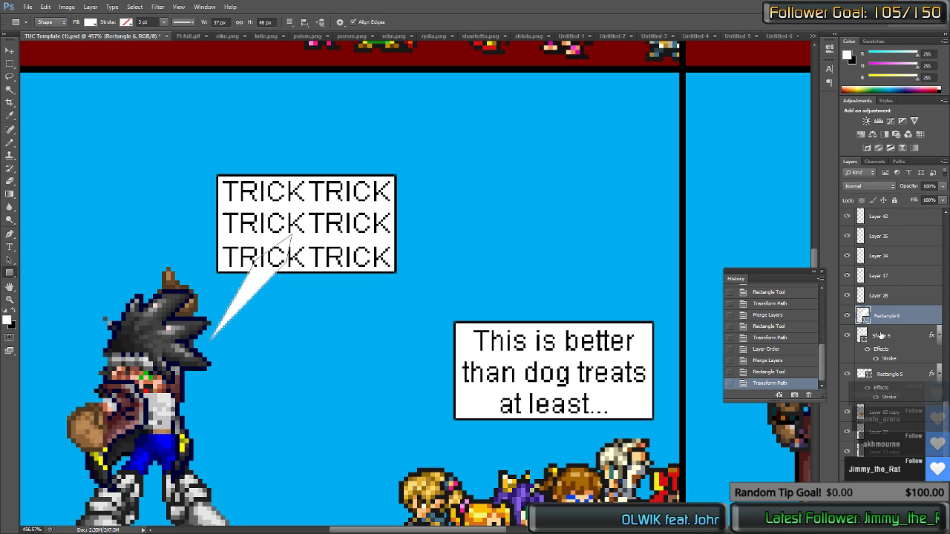
# Step: Try merging the new TRICK bubble tail layer above Shape 5 with Shape 5, undoing each merge
pyautogui.keyDown('shift'); pyautogui.click(899, 342); pyautogui.keyUp('shift')
pyautogui.hotkey('ctrl', 'e')
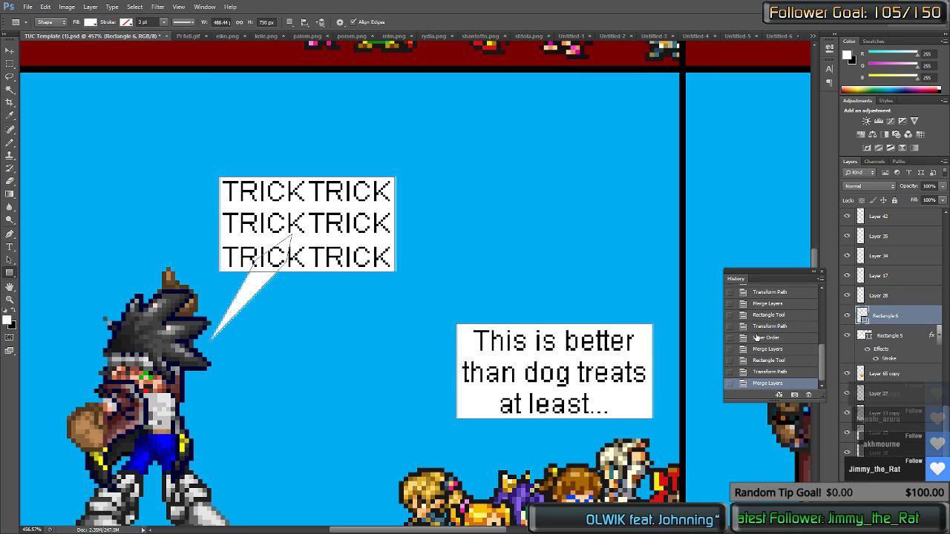
pyautogui.hotkey('ctrl', 'z')
pyautogui.keyDown('ctrl'); pyautogui.click(894, 317); pyautogui.keyUp('ctrl')
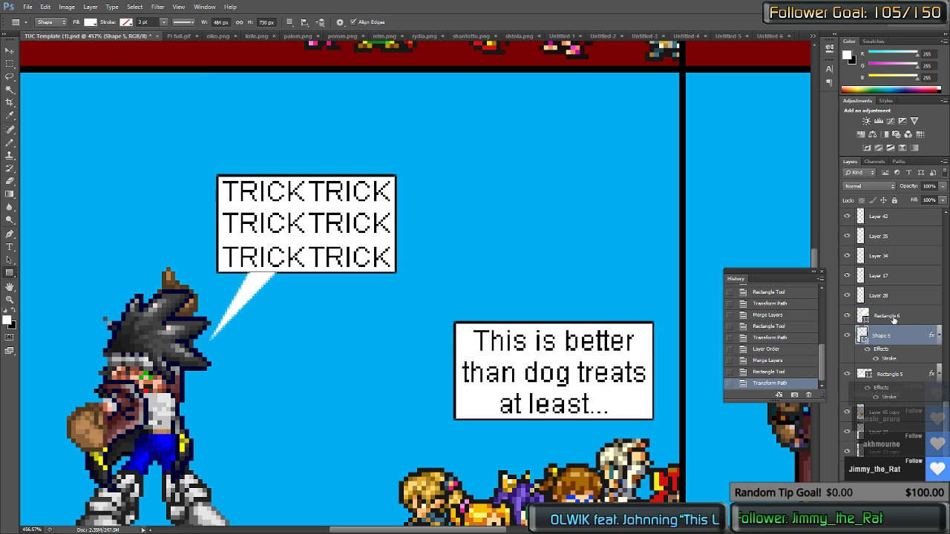
pyautogui.keyDown('ctrl'); pyautogui.click(894, 318); pyautogui.keyUp('ctrl')
pyautogui.hotkey('ctrl', 'e')
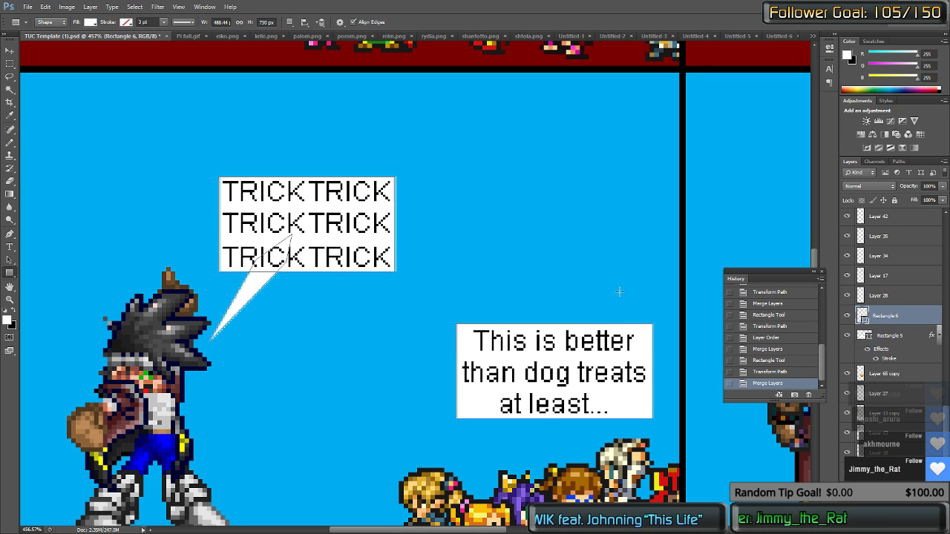
pyautogui.hotkey('ctrl', 'z')
# Step: Move the Shape 5 layer above Rectangle 6 and merge the two layers
pyautogui.click(898, 317)
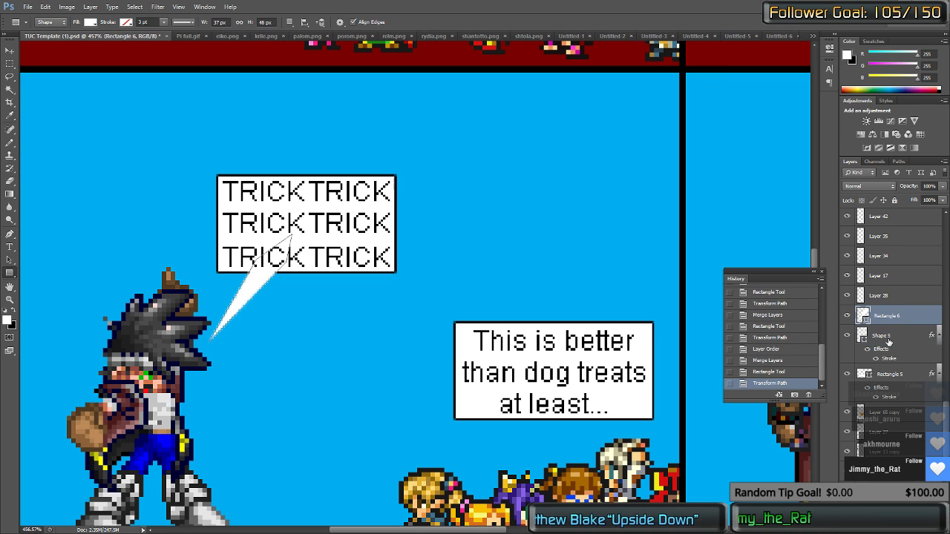
pyautogui.moveTo(889, 339); pyautogui.dragTo(896, 314)
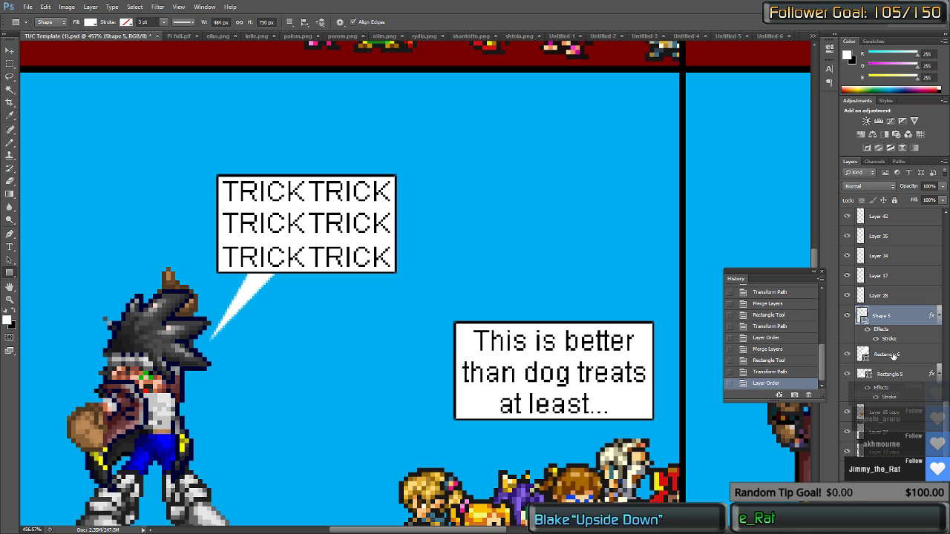
pyautogui.hotkey('ctrl', 'e')
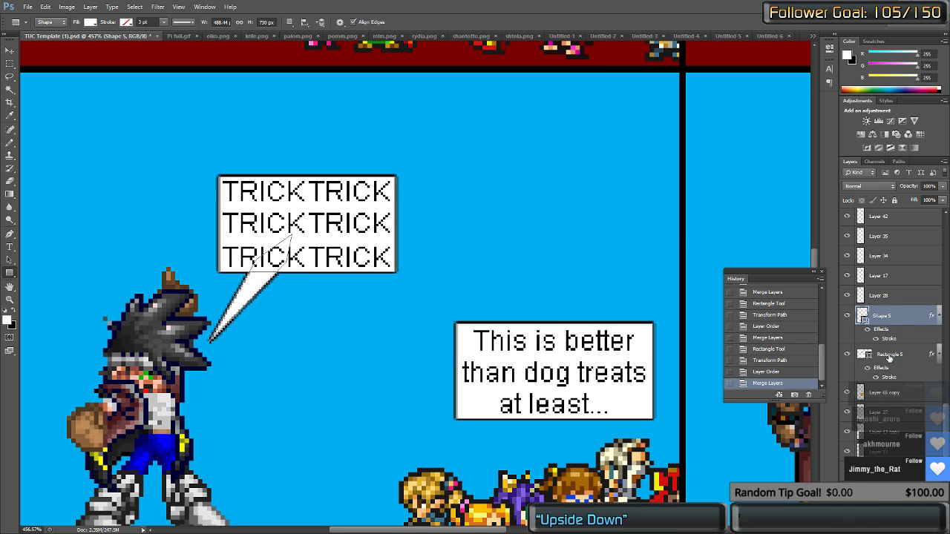
# Step: Draw a white rectangle about 19 × 23 px at the "This is better than dog treats" bubble's lower edge and distort it into a tail toward the crowd
pyautogui.scroll(-2, 436, 322)
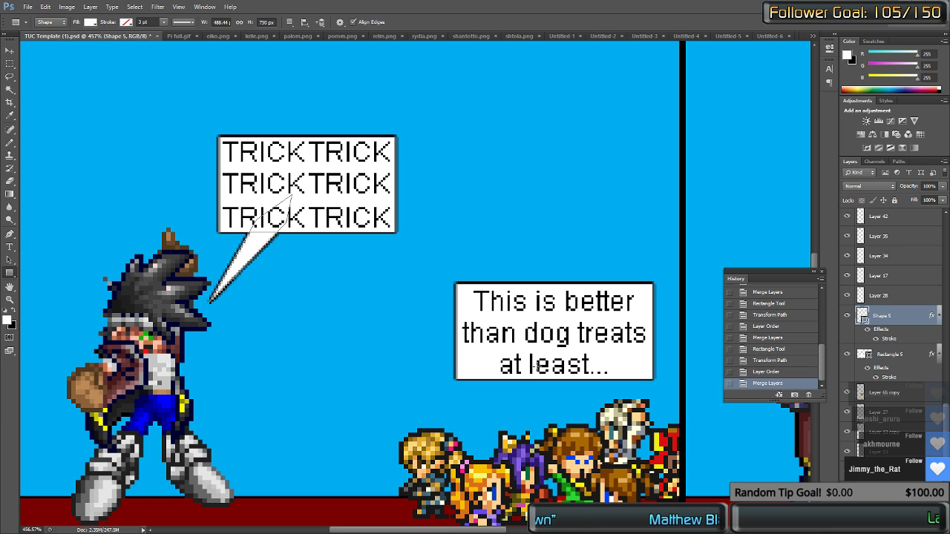
pyautogui.moveTo(536, 364); pyautogui.dragTo(573, 416)
pyautogui.rightClick(572, 417)
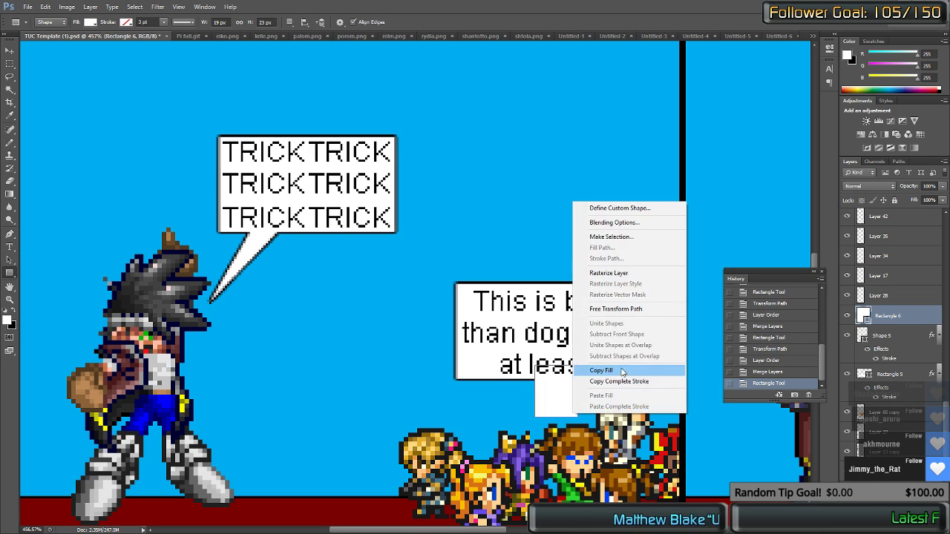
pyautogui.click(616, 308)
pyautogui.scroll(2, 547, 392)
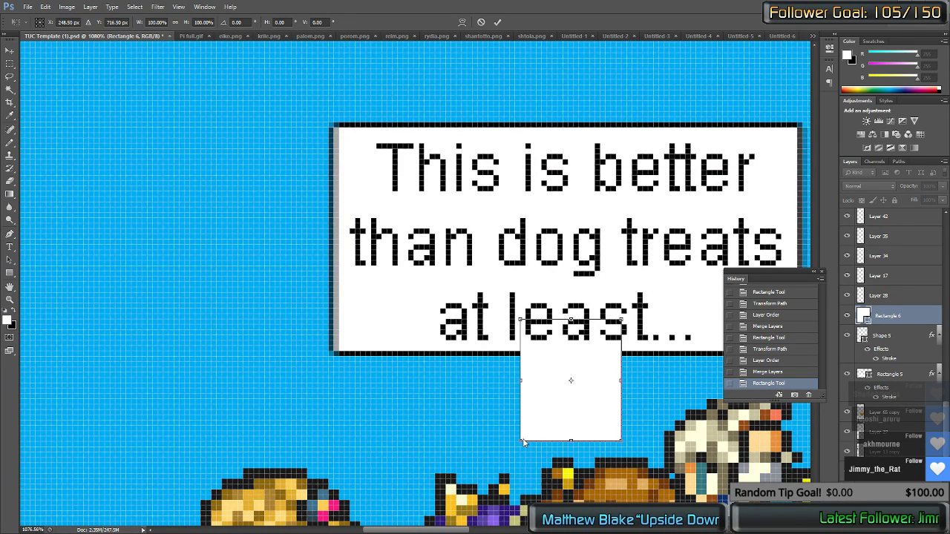
pyautogui.moveTo(521, 441); pyautogui.dragTo(517, 349)
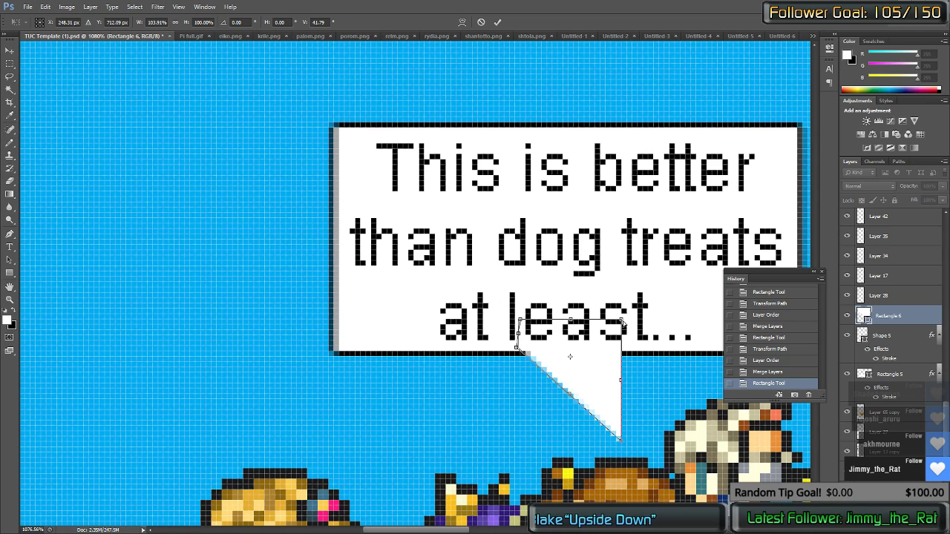
pyautogui.moveTo(622, 324); pyautogui.dragTo(548, 355)
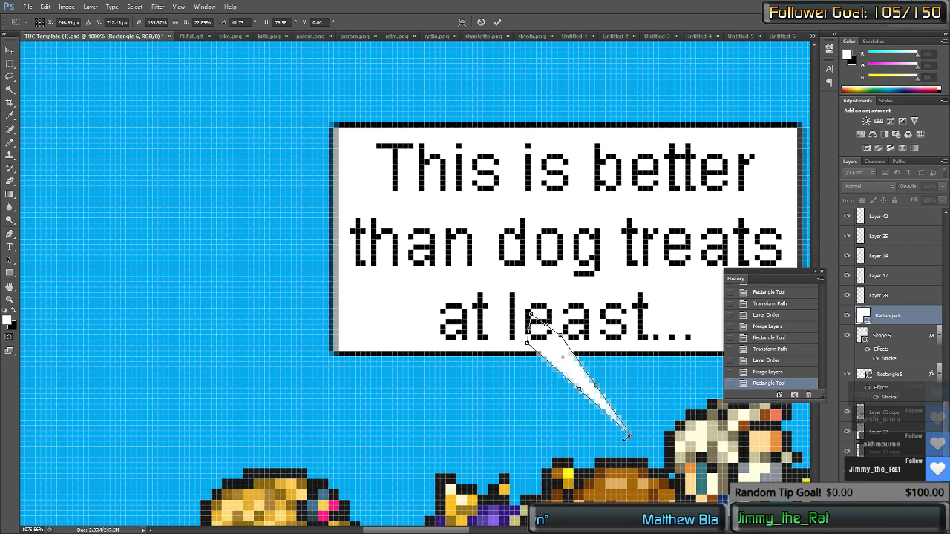
pyautogui.moveTo(634, 440); pyautogui.dragTo(605, 446)
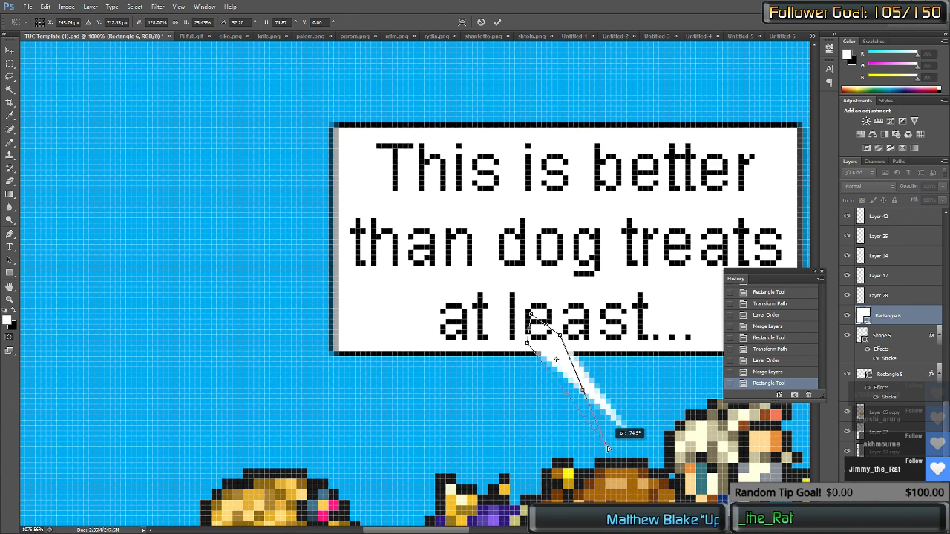
pyautogui.press('Return')
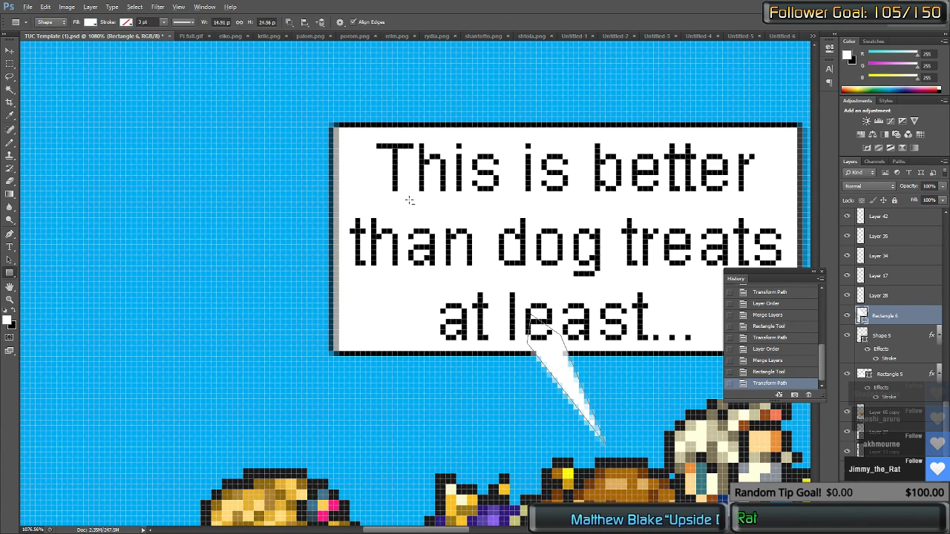
# Step: Draw a white rectangle about 37 × 56 px under the spiked TRICK bubble and distort it into a thin tail reaching the spiky-haired character
pyautogui.scroll(-6, 409, 200)
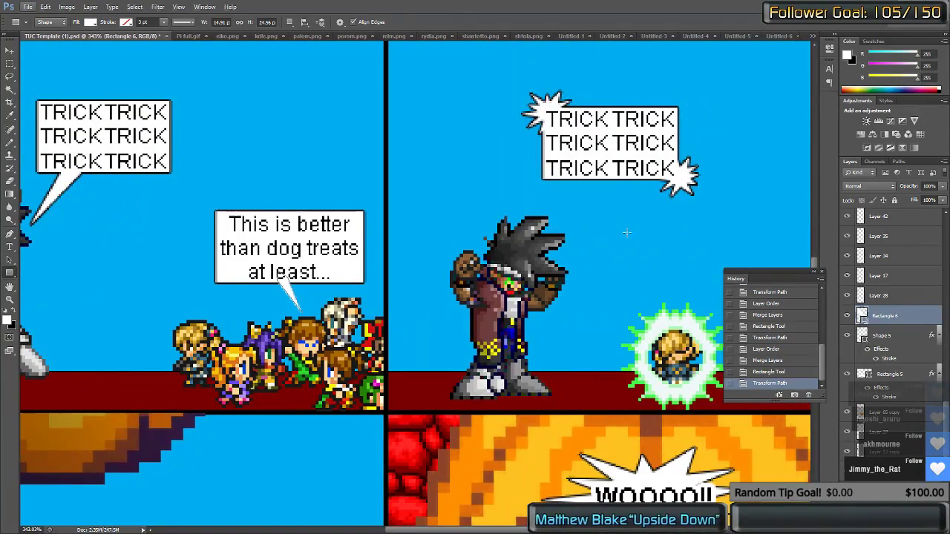
pyautogui.moveTo(633, 169)
pyautogui.mouseDown()
pyautogui.moveTo(564, 205)
pyautogui.moveTo(547, 239)
pyautogui.moveTo(570, 262)
pyautogui.mouseUp()
pyautogui.rightClick(578, 257)
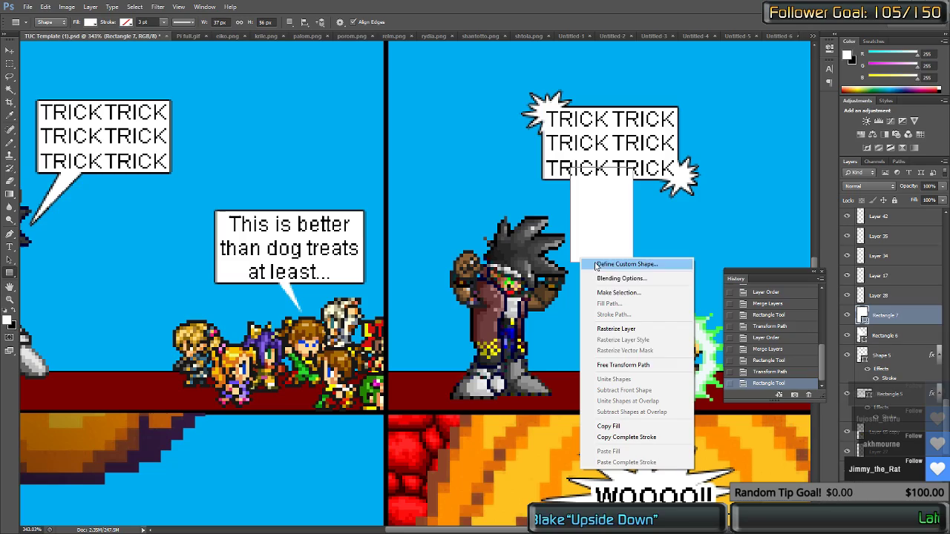
pyautogui.click(646, 365)
pyautogui.scroll(5, 594, 243)
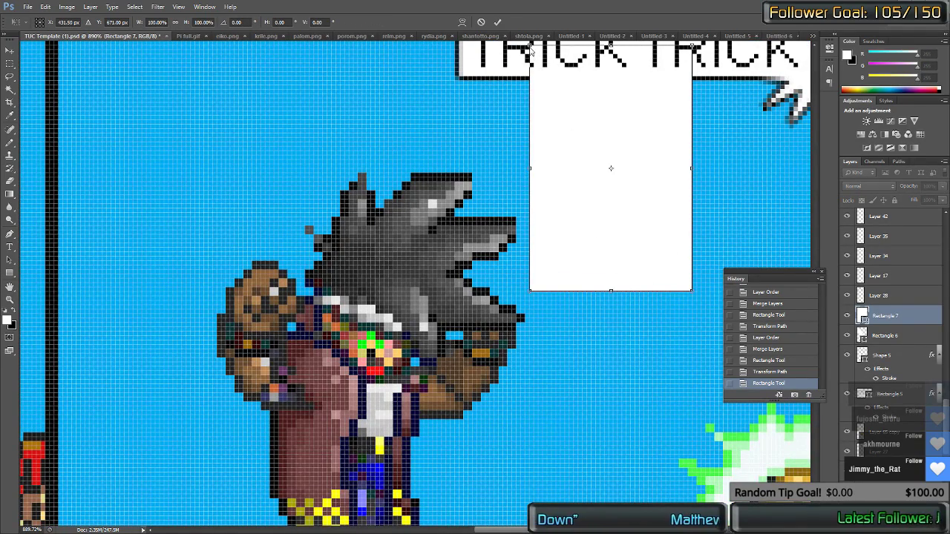
pyautogui.moveTo(530, 46); pyautogui.dragTo(633, 64)
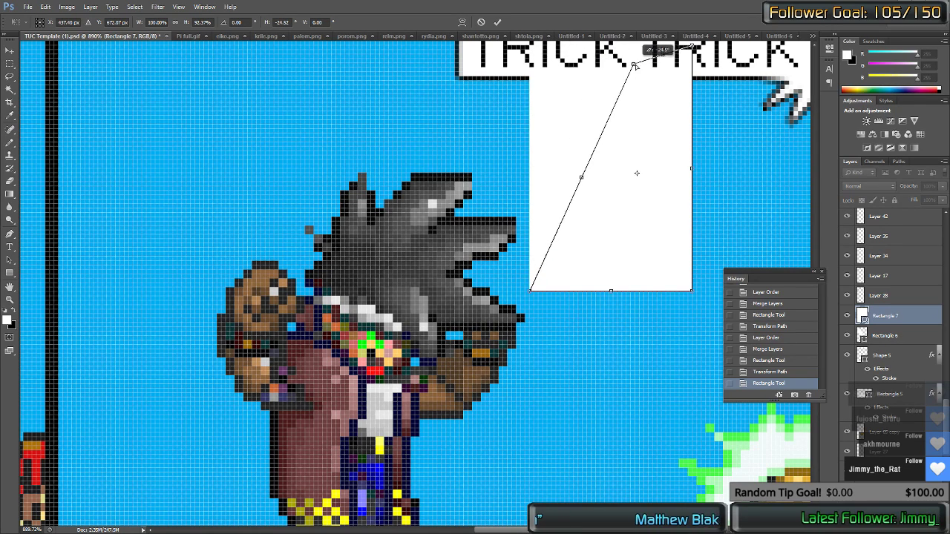
pyautogui.moveTo(707, 286); pyautogui.dragTo(687, 75)
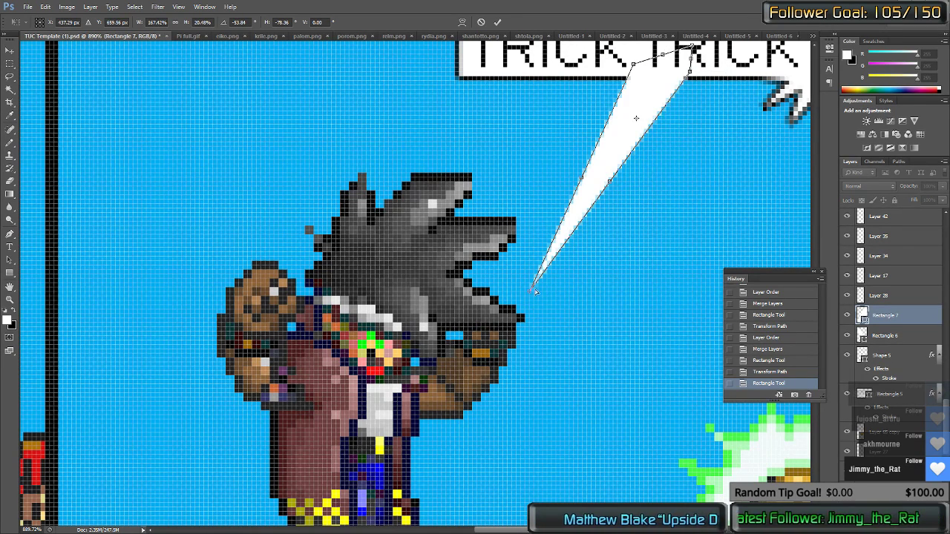
pyautogui.moveTo(631, 100); pyautogui.dragTo(644, 106)
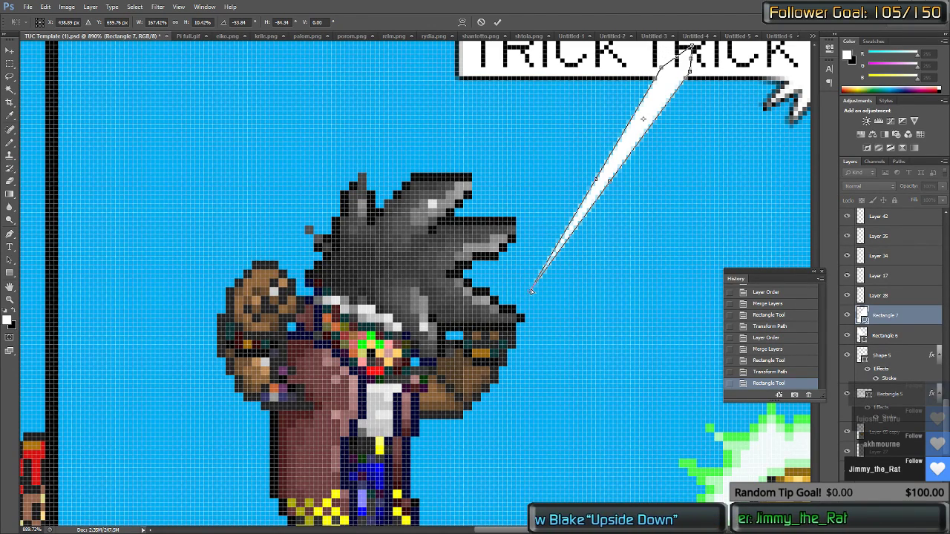
pyautogui.moveTo(531, 294); pyautogui.dragTo(489, 282)
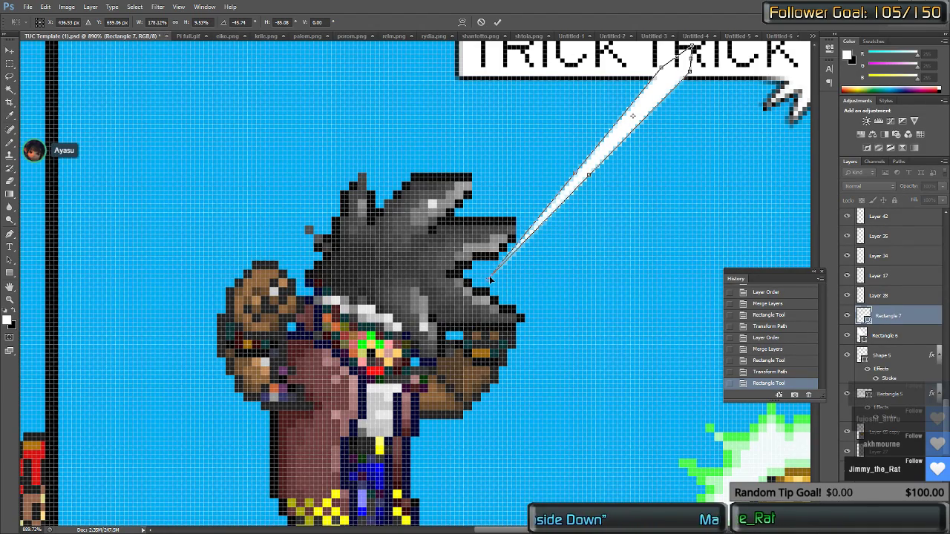
pyautogui.press('Return')
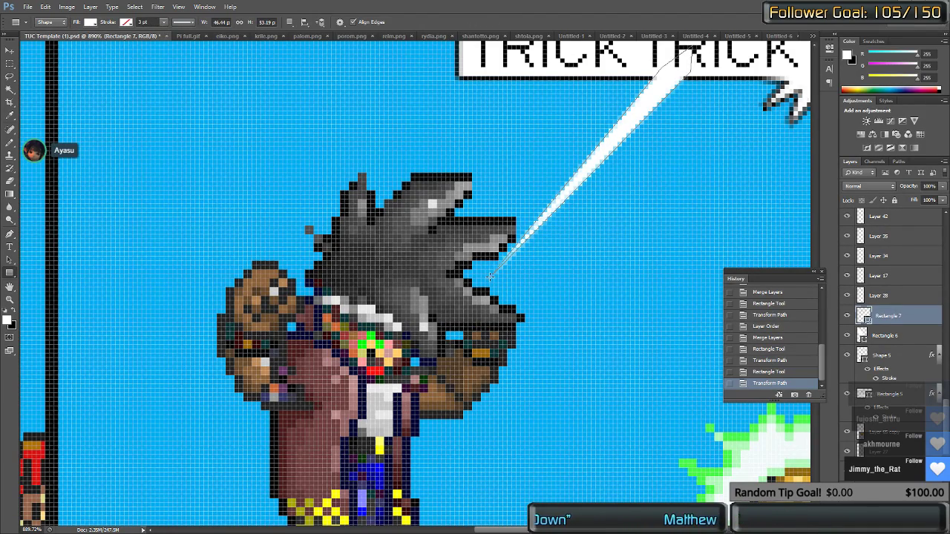
# Step: Draw a white rectangle about 52 × 55 px at the lower edge of the "YEEEEEEEEEES~!" bubble
pyautogui.scroll(-7, 490, 276)
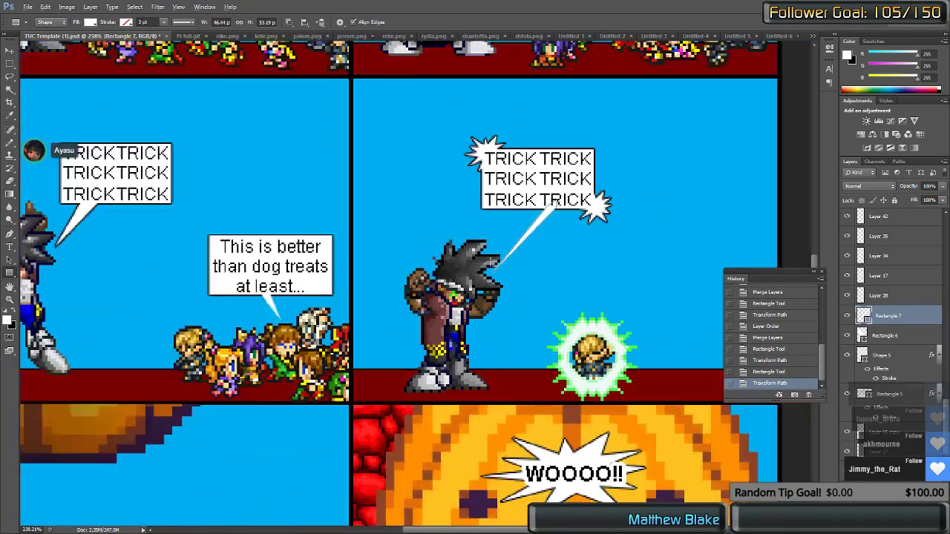
pyautogui.scroll(-2, 493, 267)
pyautogui.scroll(-3, 277, 421)
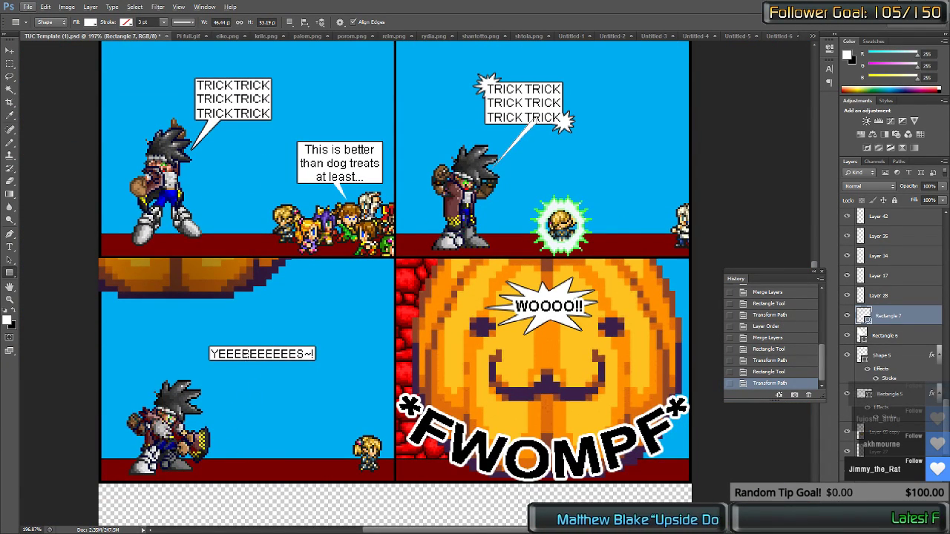
pyautogui.moveTo(254, 353); pyautogui.dragTo(204, 407)
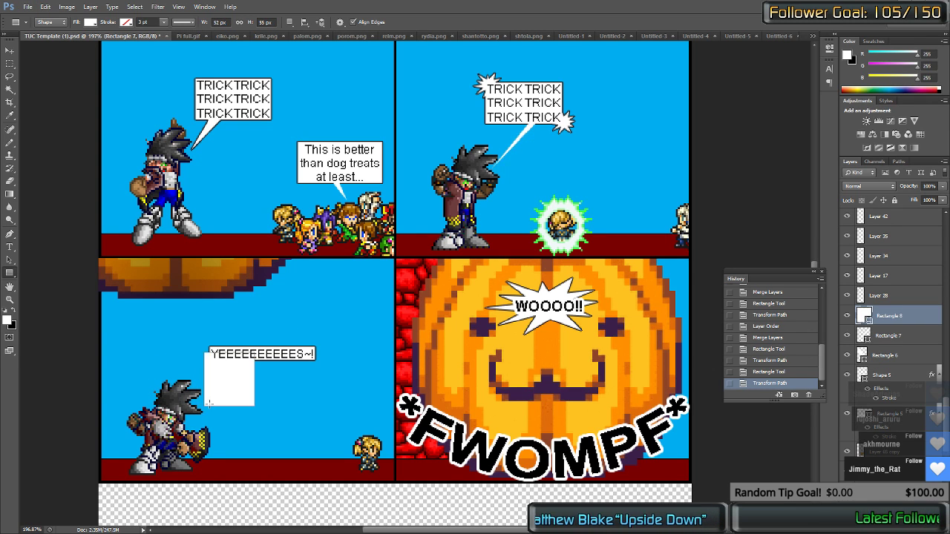
# Step: Distort the new rectangle into a thin tail running from under the "YEEEEEEEEEES~!" bubble to the spiky-haired character
pyautogui.scroll(4, 207, 402)
pyautogui.rightClick(222, 392)
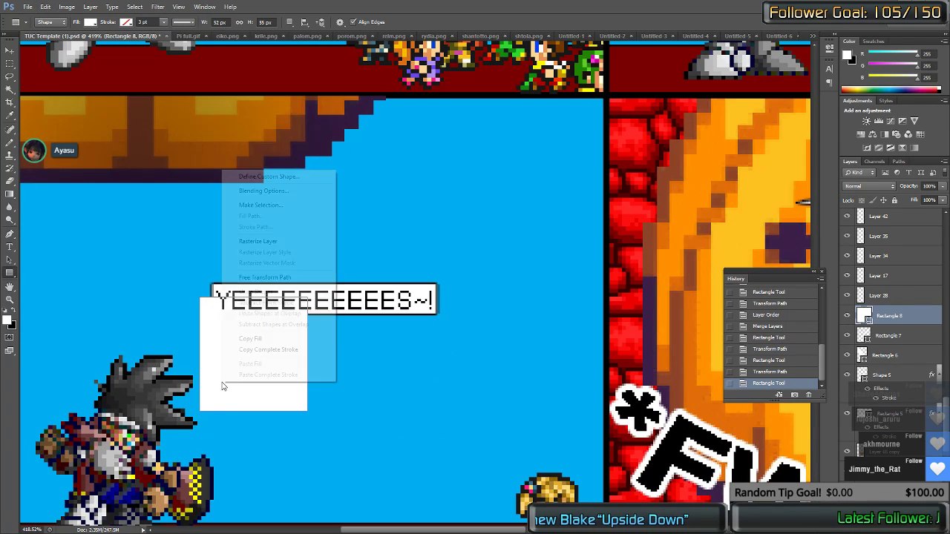
pyautogui.click(265, 276)
pyautogui.moveTo(202, 301); pyautogui.dragTo(254, 297)
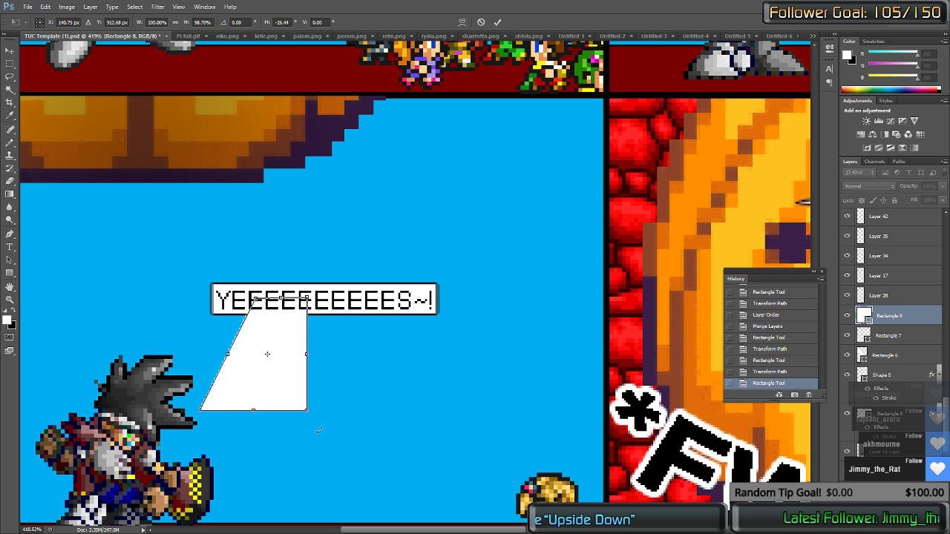
pyautogui.moveTo(308, 412); pyautogui.dragTo(246, 319)
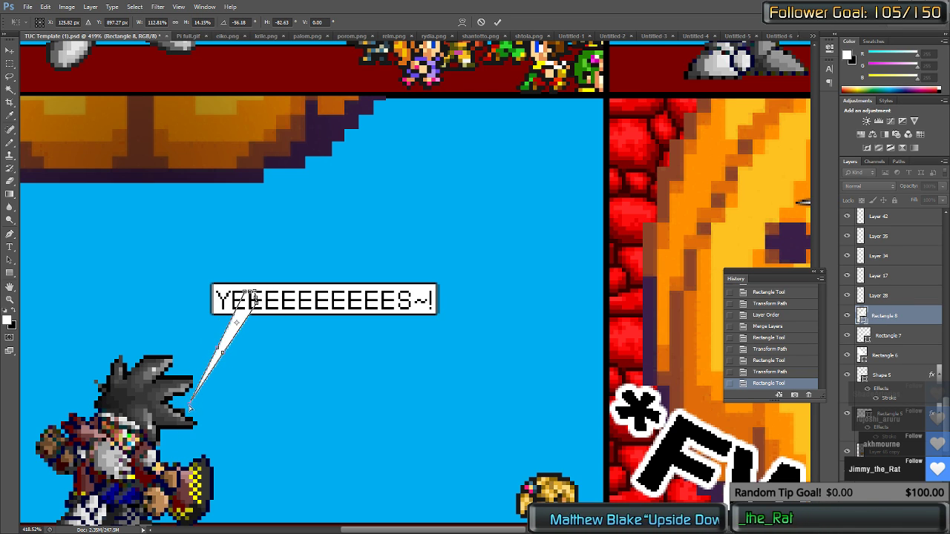
pyautogui.moveTo(190, 408); pyautogui.dragTo(183, 403)
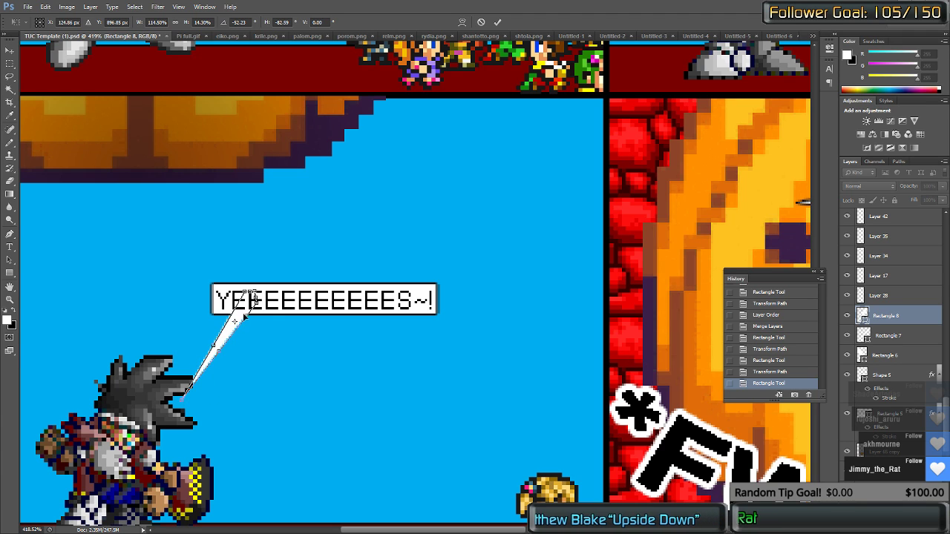
pyautogui.moveTo(250, 300); pyautogui.dragTo(271, 300)
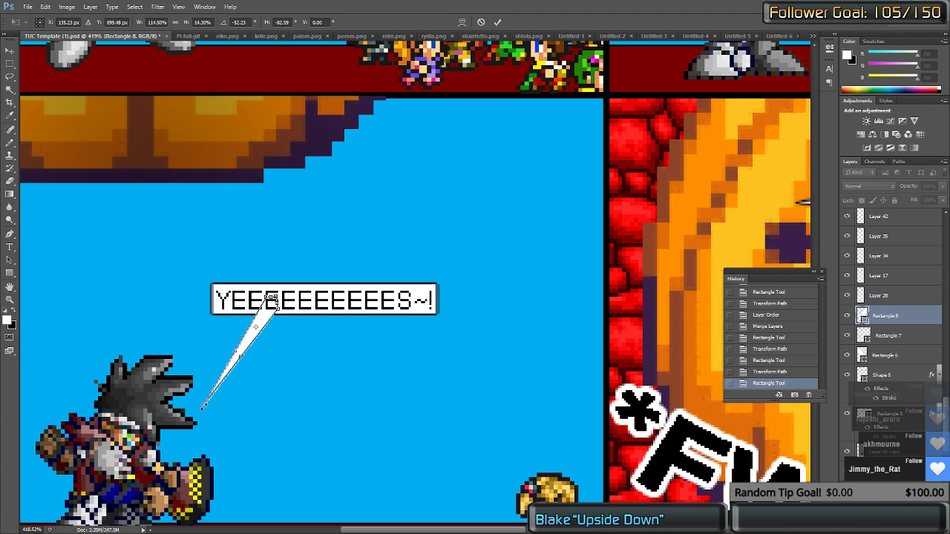
pyautogui.moveTo(191, 403); pyautogui.dragTo(193, 403)
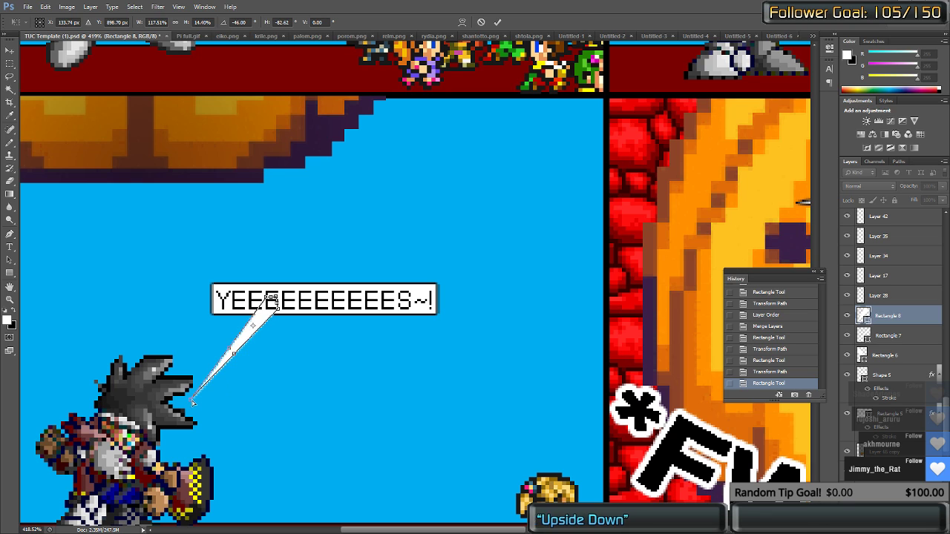
pyautogui.press('Return')
# Step: Move the Shape 5 layer above Rectangle 8 and merge it with Rectangles 6, 7 and 8 so the tails share its stroke
pyautogui.scroll(-3, 296, 361)
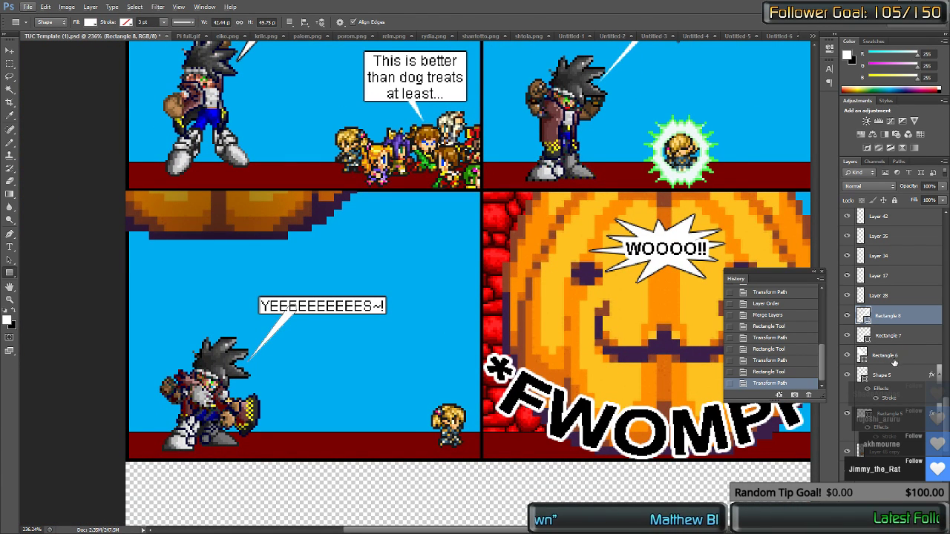
pyautogui.moveTo(891, 379); pyautogui.dragTo(885, 307)
pyautogui.click(895, 399)
pyautogui.keyDown('shift'); pyautogui.click(894, 374); pyautogui.keyUp('shift')
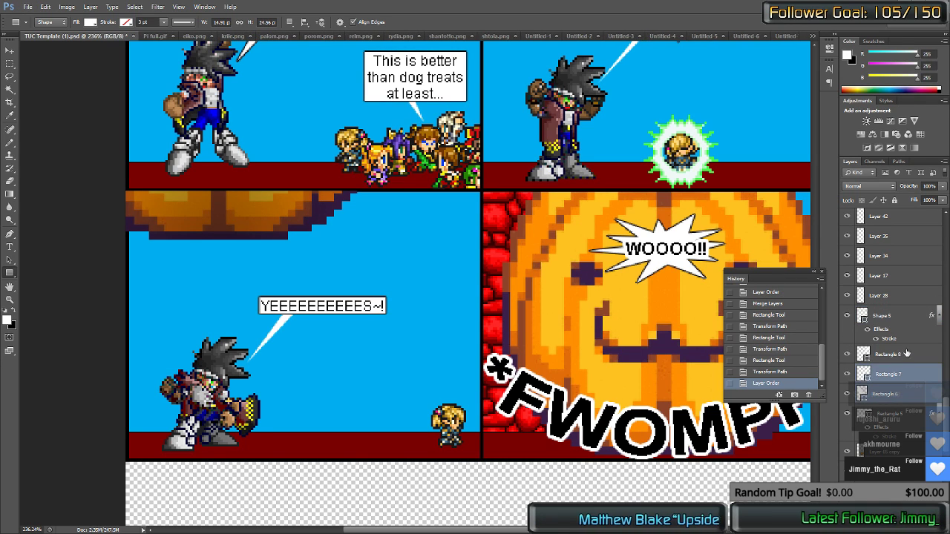
pyautogui.keyDown('shift'); pyautogui.click(897, 355); pyautogui.keyUp('shift')
pyautogui.keyDown('shift'); pyautogui.click(902, 319); pyautogui.keyUp('shift')
pyautogui.click(903, 319)
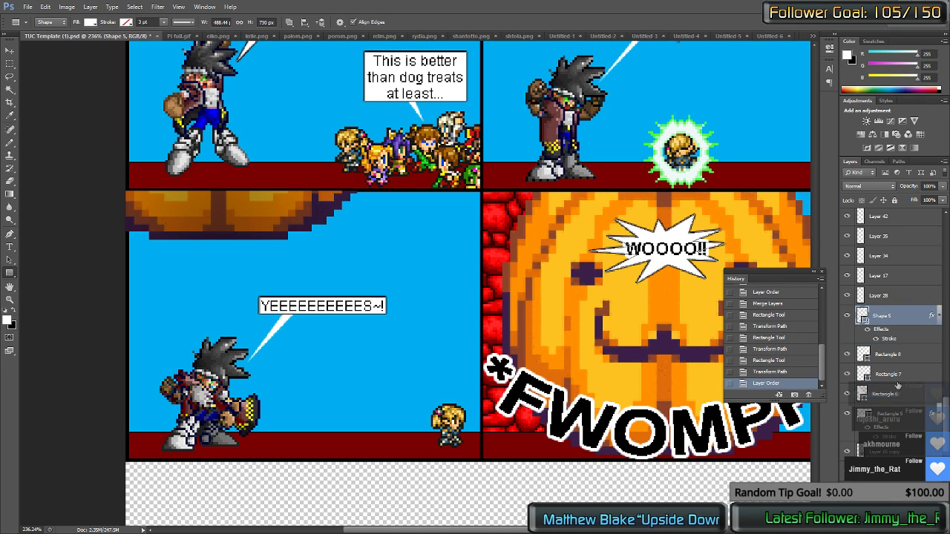
pyautogui.keyDown('shift'); pyautogui.click(897, 396); pyautogui.keyUp('shift')
pyautogui.hotkey('ctrl', 'e')
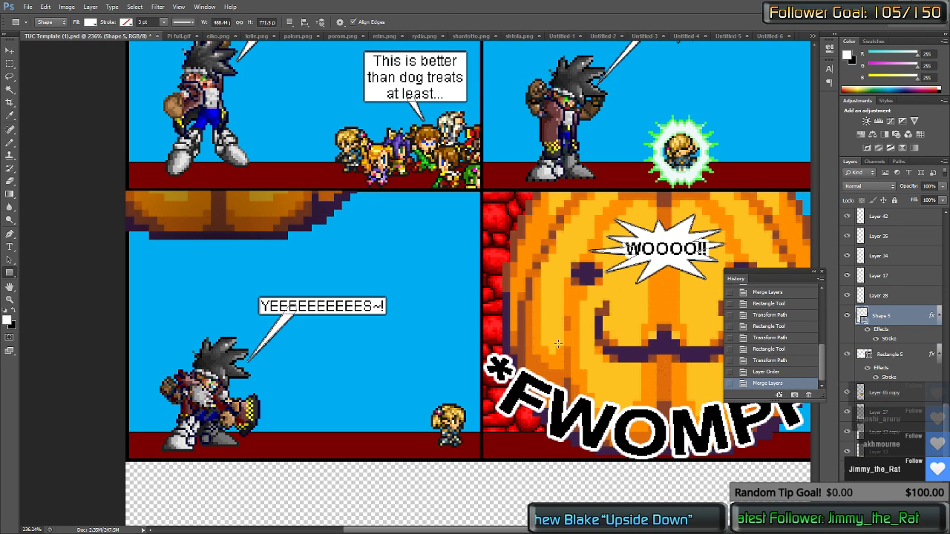
# Step: Choose the Gradient tool and swap the colours so black is the foreground
pyautogui.hotkey('ctrl', '-')
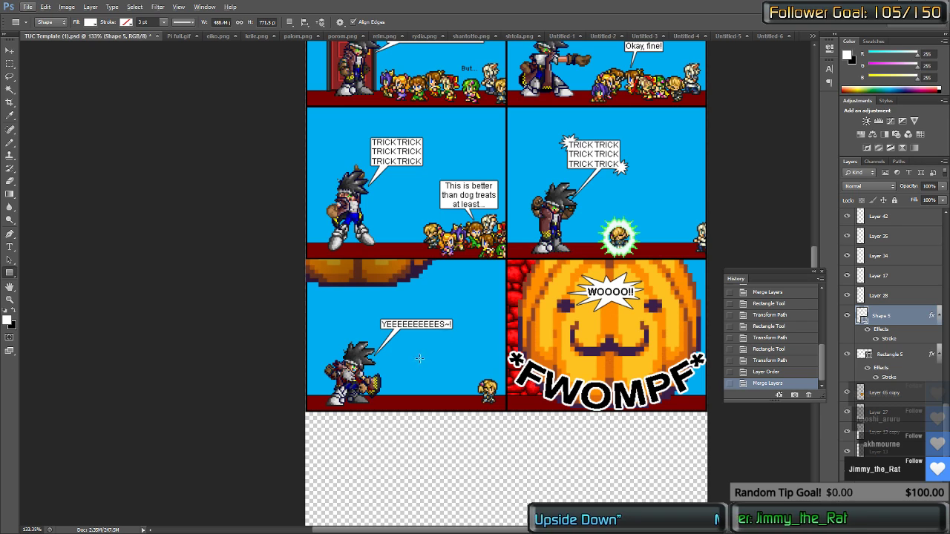
pyautogui.scroll(-3, 419, 359)
pyautogui.scroll(-5, 891, 431)
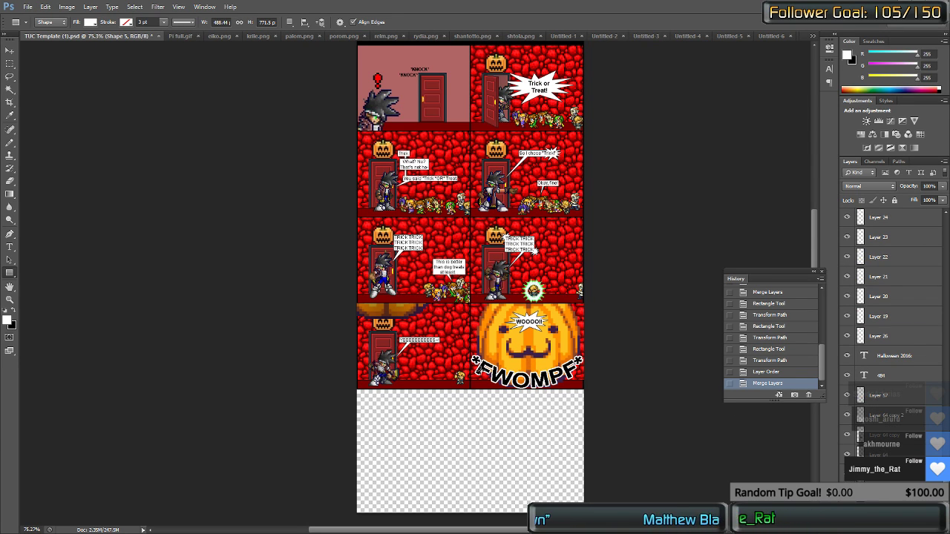
pyautogui.scroll(3, 628, 339)
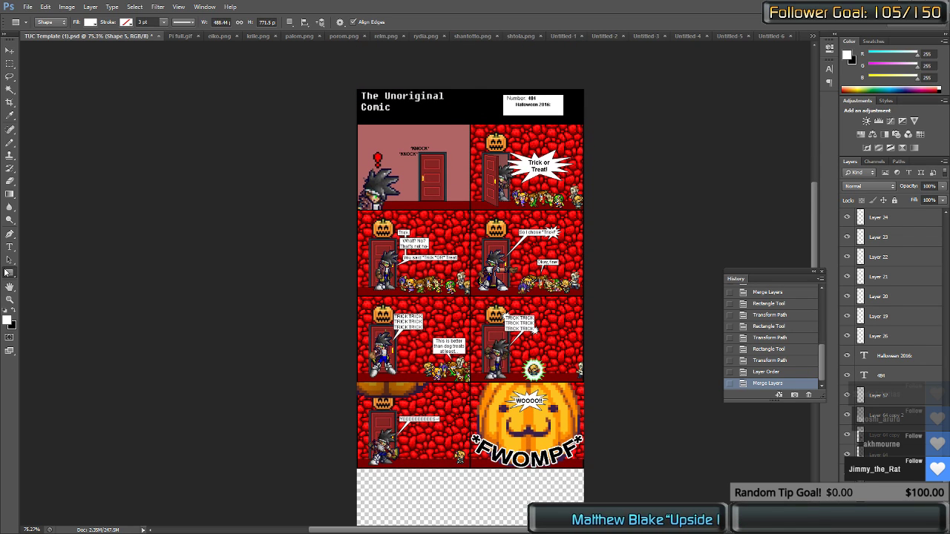
pyautogui.click(9, 194)
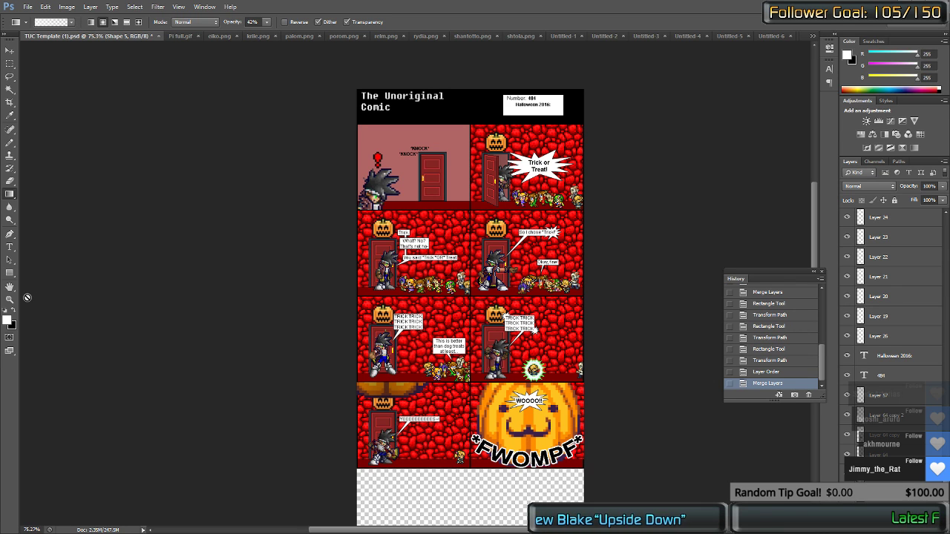
pyautogui.press('x')
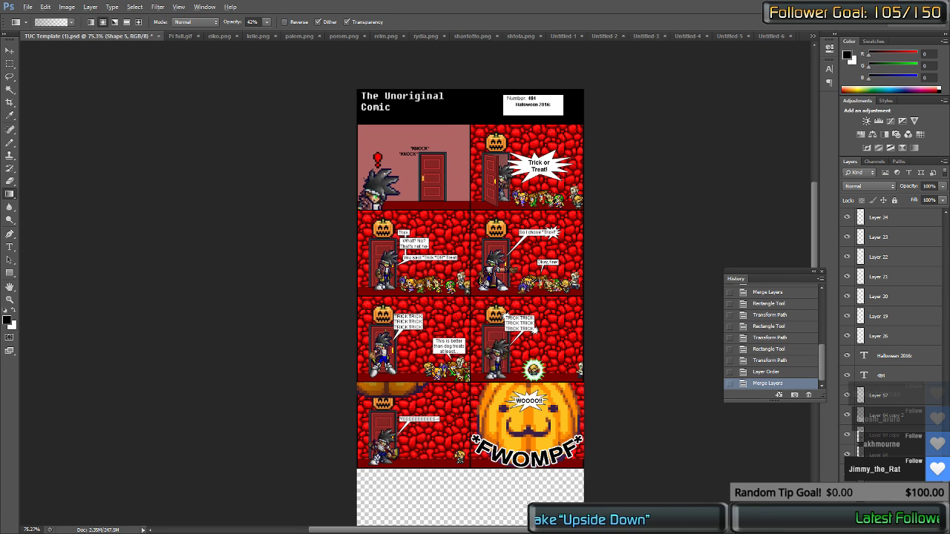
# Step: Add a new empty layer above the "This is better than dog treats" text layer at the top of the stack
pyautogui.scroll(2, 544, 205)
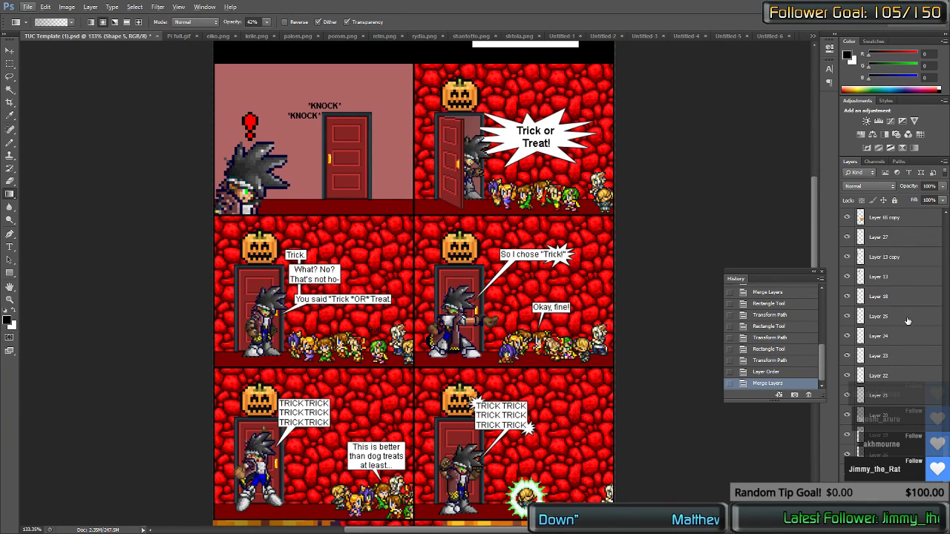
pyautogui.scroll(-5, 917, 296)
pyautogui.scroll(5, 917, 297)
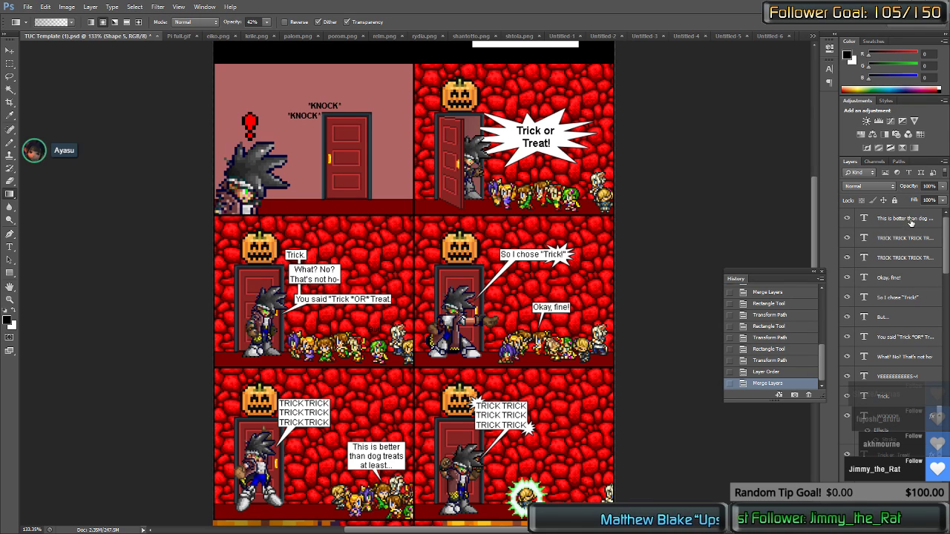
pyautogui.click(904, 221)
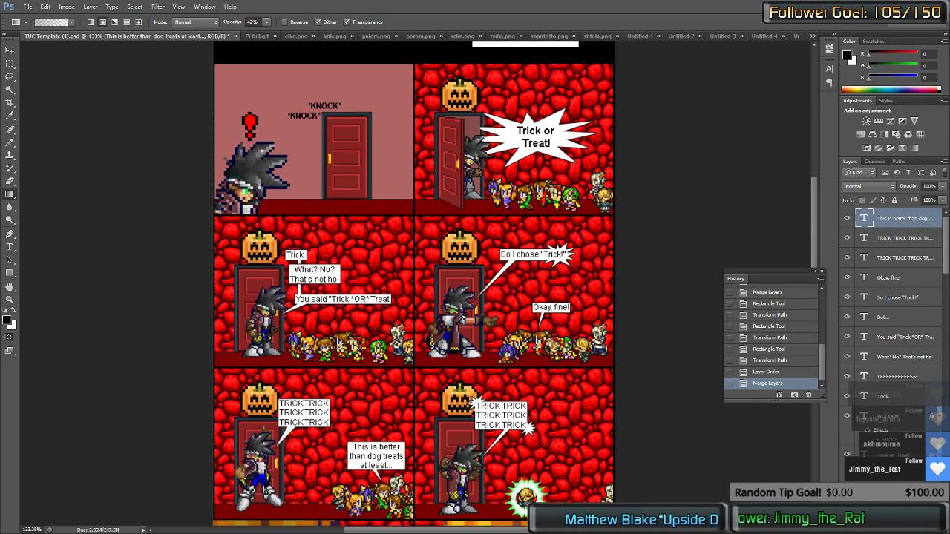
pyautogui.click(920, 528)
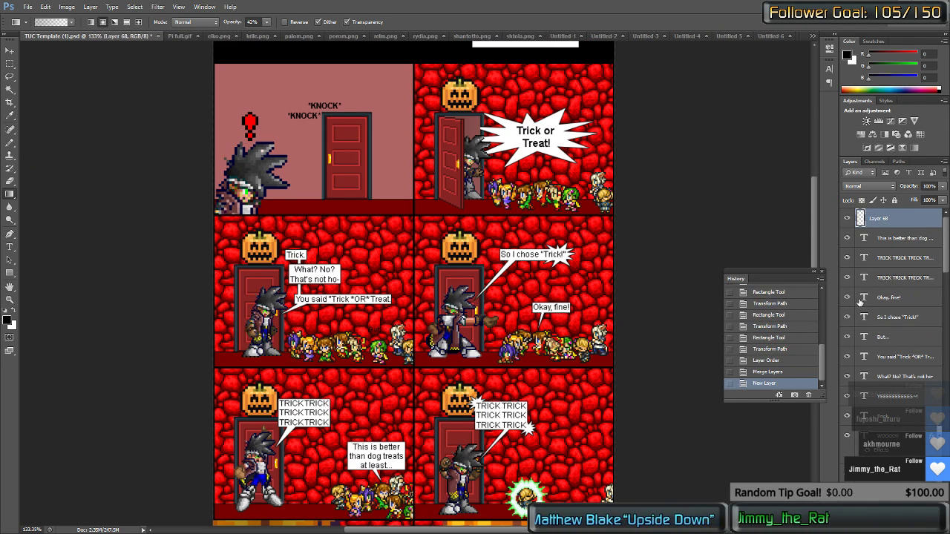
# Step: Select the wall and floor areas of the "Trick or Treat!" panel on Layer 12 with the Magic Wand
pyautogui.press('w')
pyautogui.scroll(-5, 413, 176)
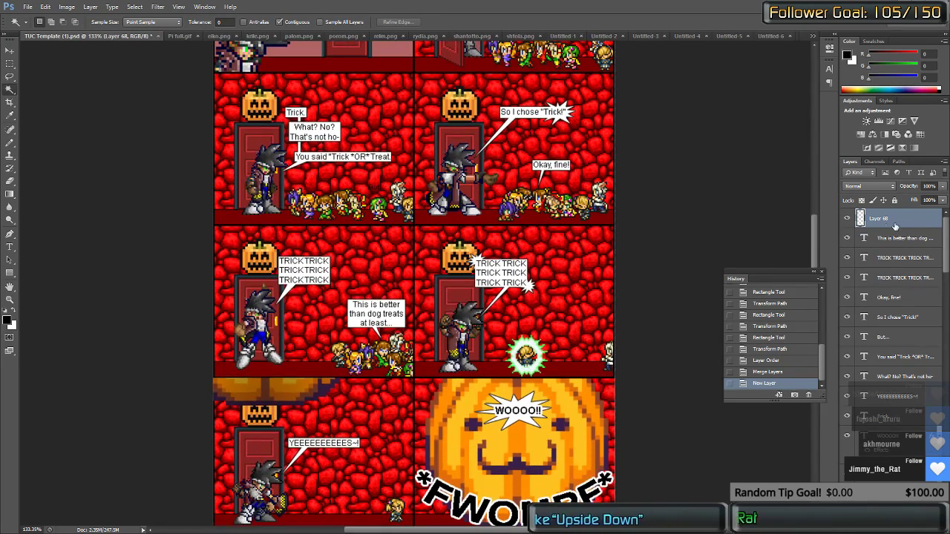
pyautogui.moveTo(944, 239); pyautogui.dragTo(945, 460)
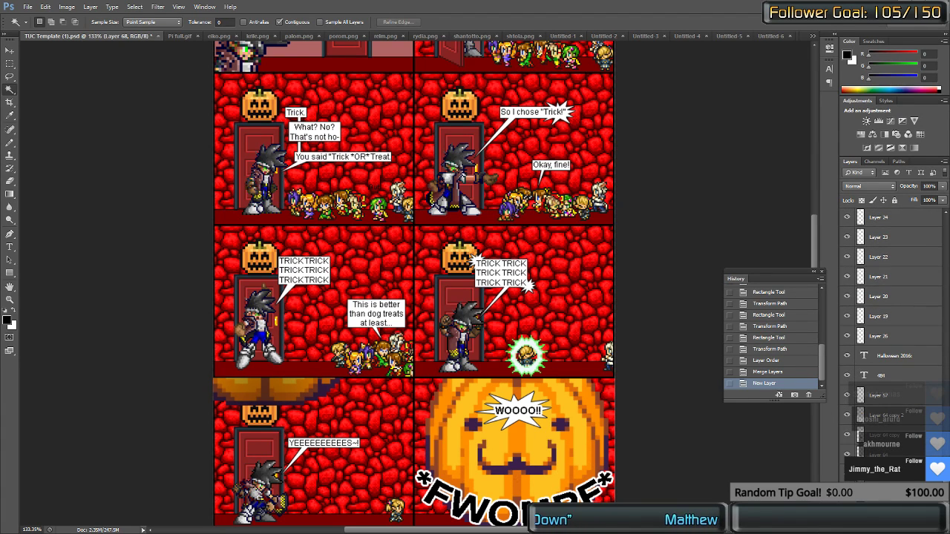
pyautogui.scroll(7, 729, 466)
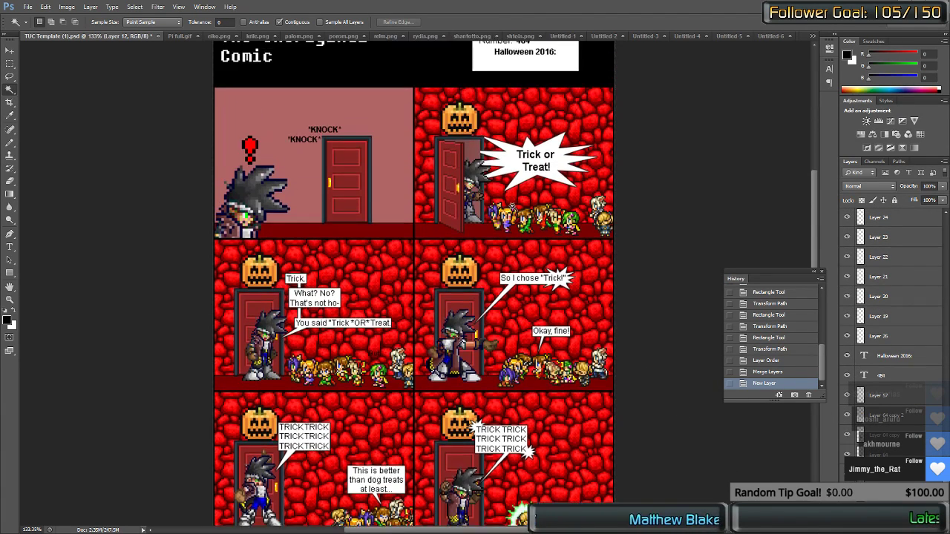
pyautogui.click(531, 156)
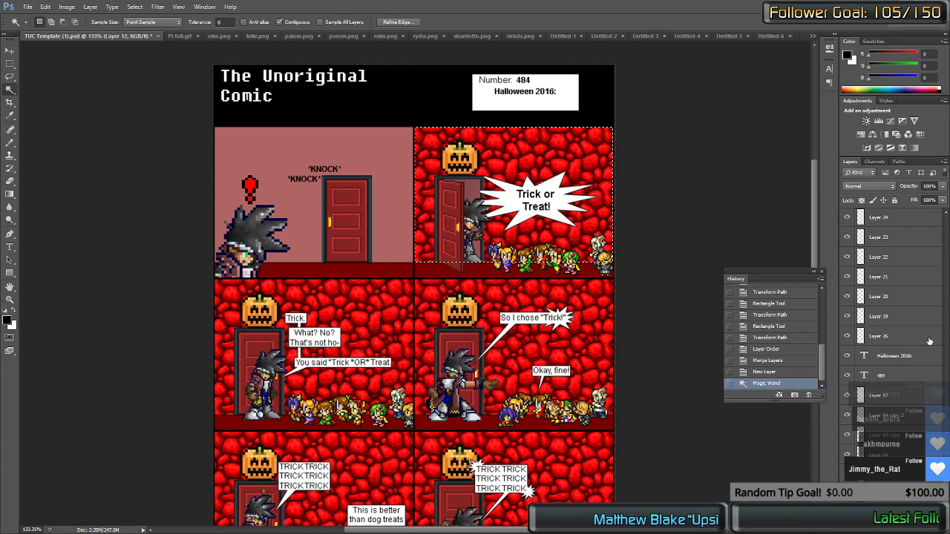
pyautogui.keyDown('shift'); pyautogui.click(485, 273); pyautogui.keyUp('shift')
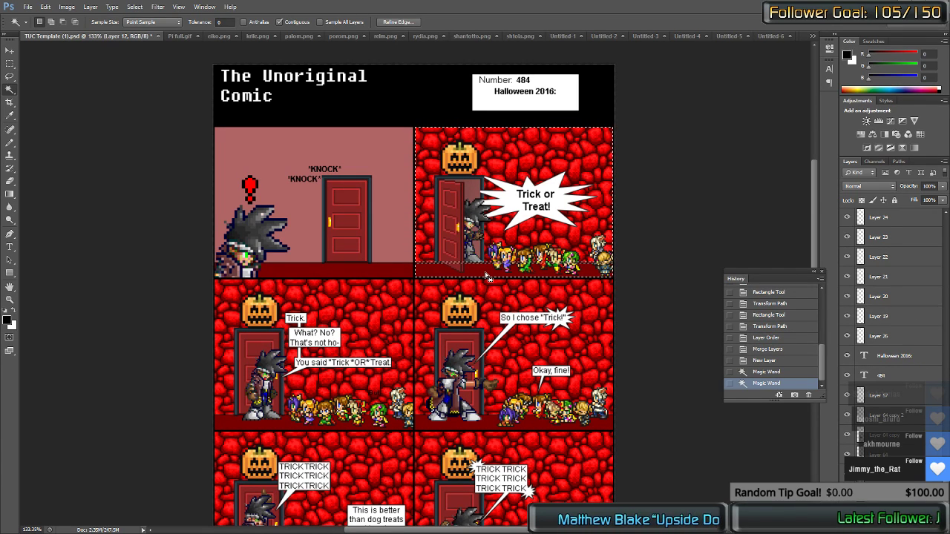
# Step: Add rectangular marquees across the line between wall and floor to extend the selection over the whole "Trick or Treat!" panel
pyautogui.press('m')
pyautogui.moveTo(461, 246); pyautogui.dragTo(610, 273)
pyautogui.scroll(5, 611, 273)
pyautogui.hotkey('ctrl', 'z')
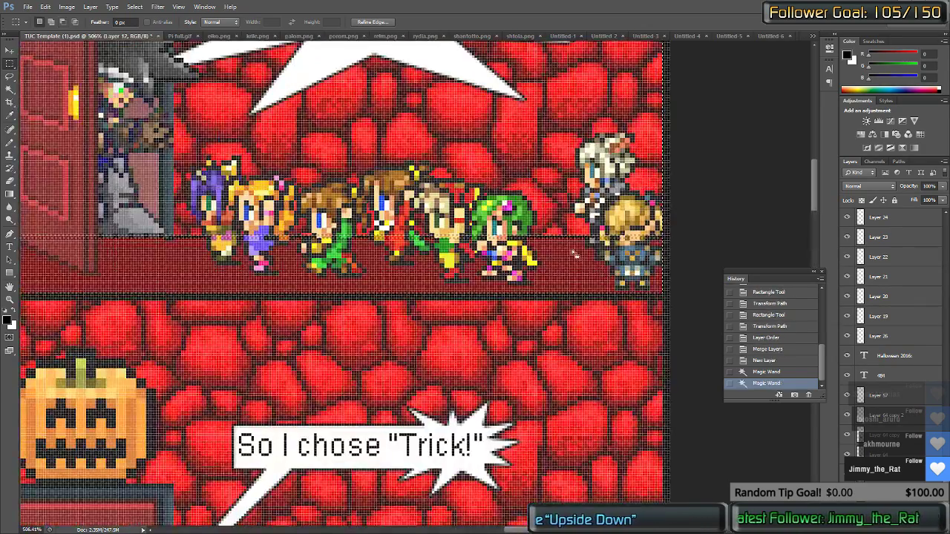
pyautogui.moveTo(468, 198); pyautogui.dragTo(660, 261)
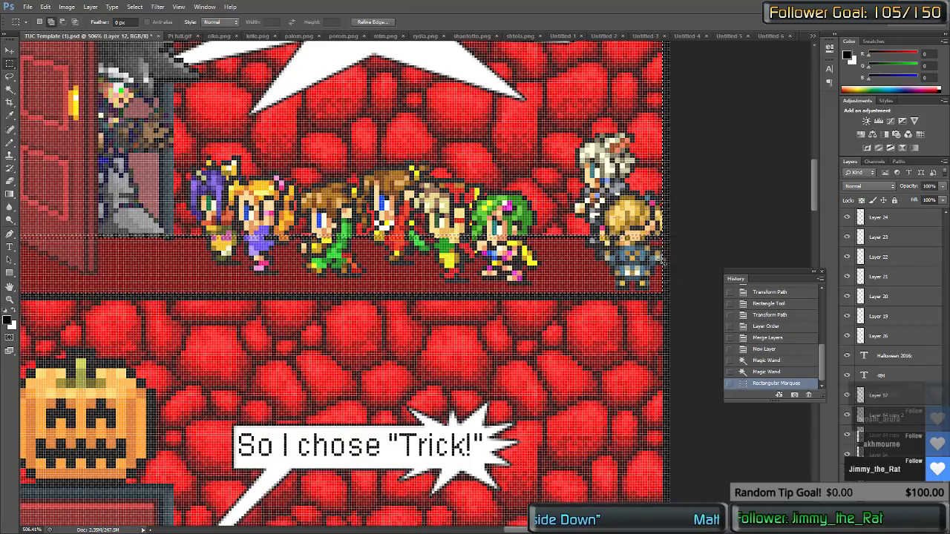
pyautogui.moveTo(546, 248); pyautogui.dragTo(501, 211)
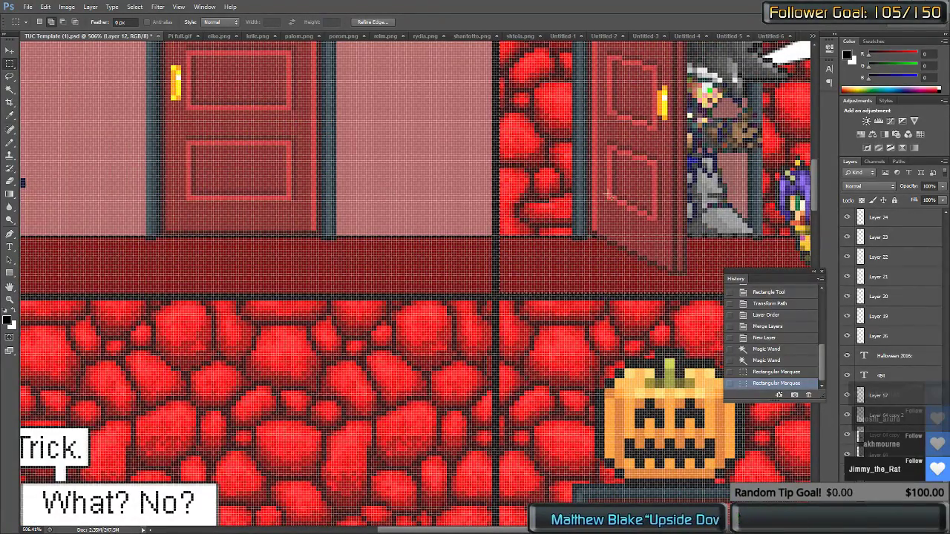
# Step: Make the empty Layer 68 active and move it down the stack to directly below the "*FWOMPF*" text layer
pyautogui.scroll(-4, 738, 223)
pyautogui.hscroll(7, 577, 212)
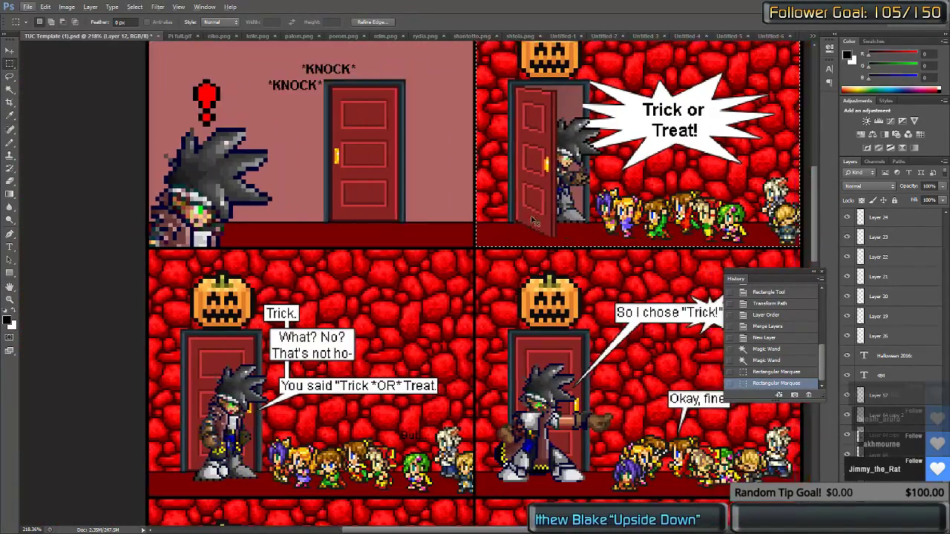
pyautogui.scroll(5, 943, 298)
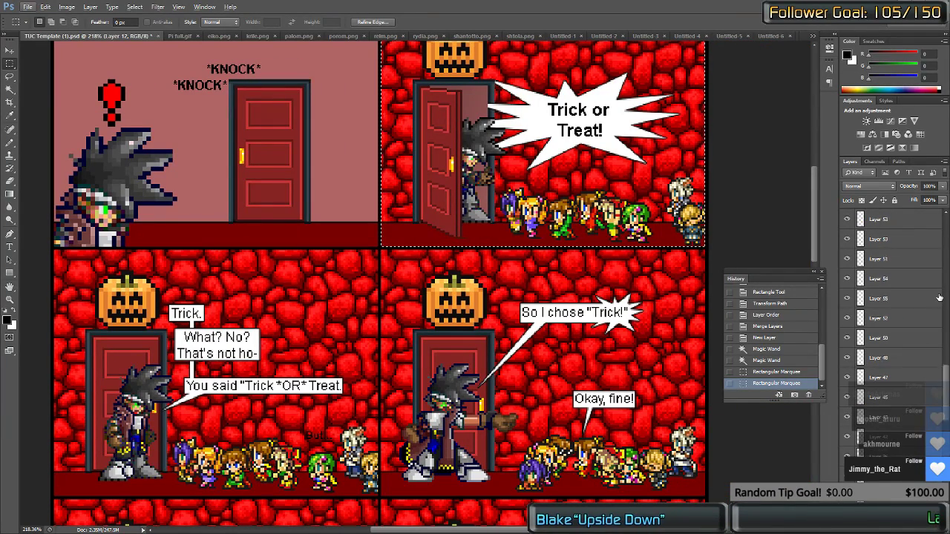
pyautogui.scroll(5, 942, 297)
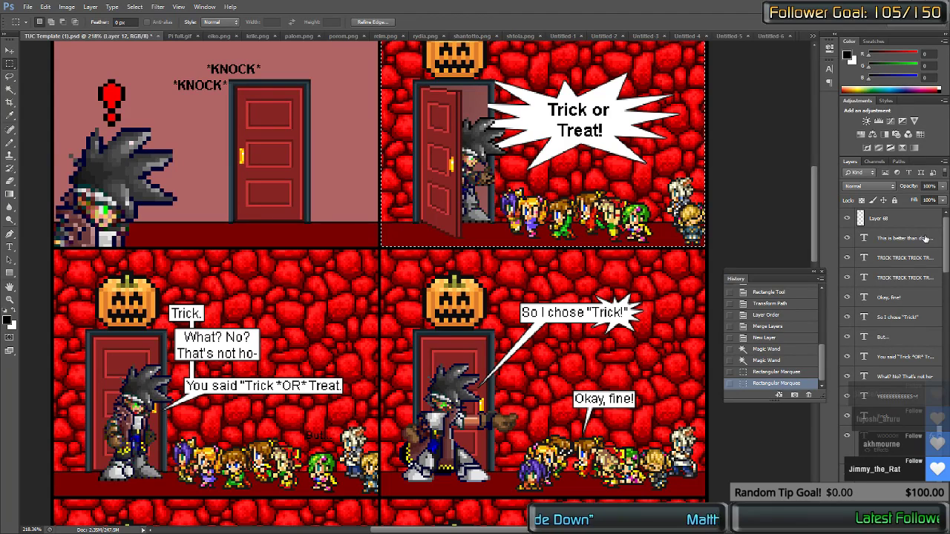
pyautogui.click(886, 216)
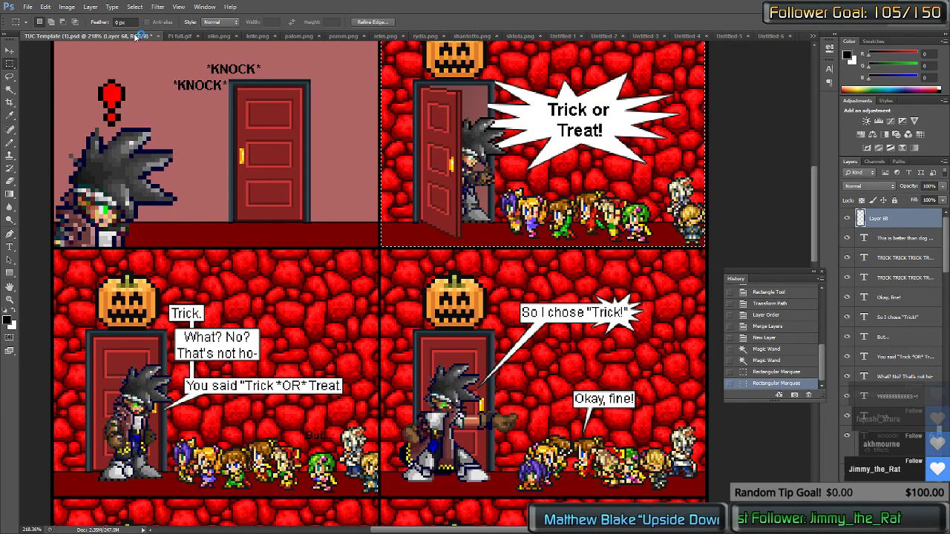
pyautogui.press('g')
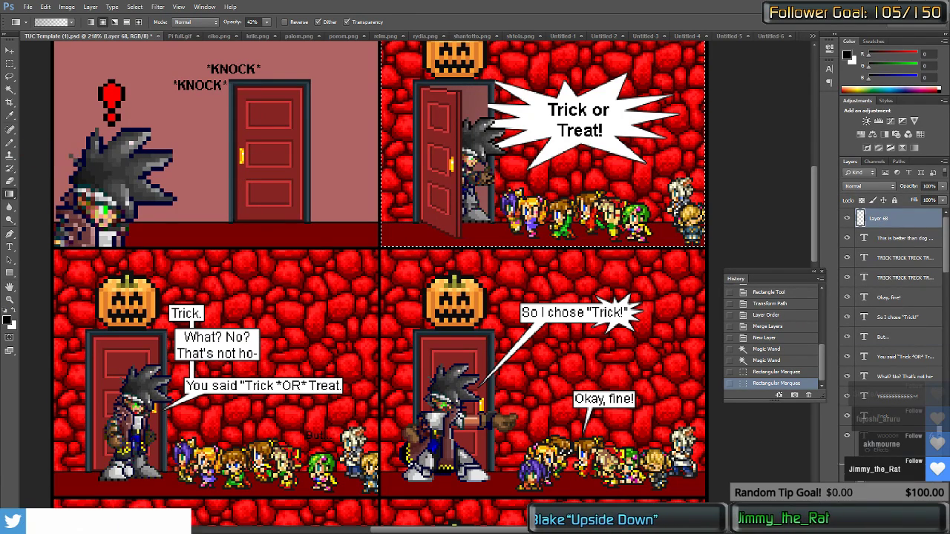
pyautogui.scroll(-3, 898, 334)
pyautogui.moveTo(904, 421); pyautogui.dragTo(904, 446)
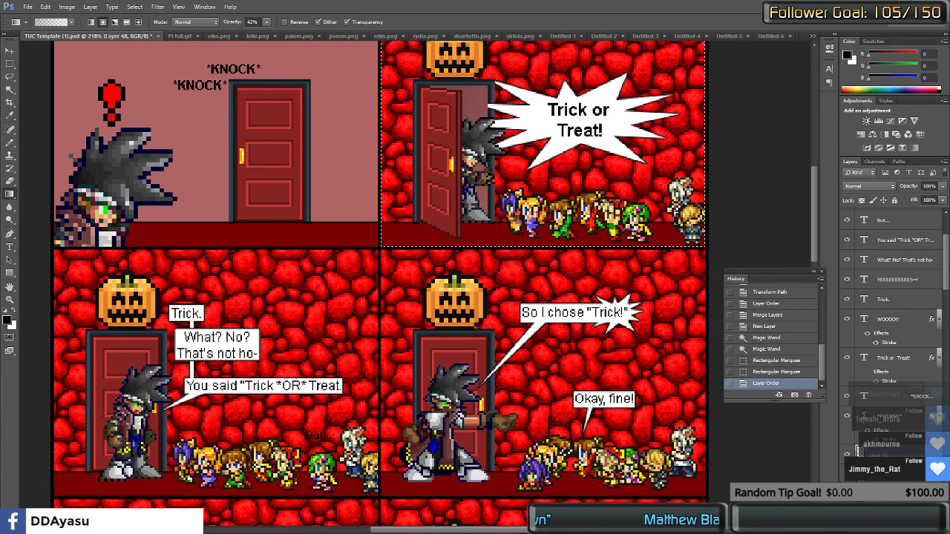
# Step: Select the Shape 5 and Rectangle 5 speech bubble layers together and move them up the stack to directly below Layer 68
pyautogui.scroll(-5, 894, 311)
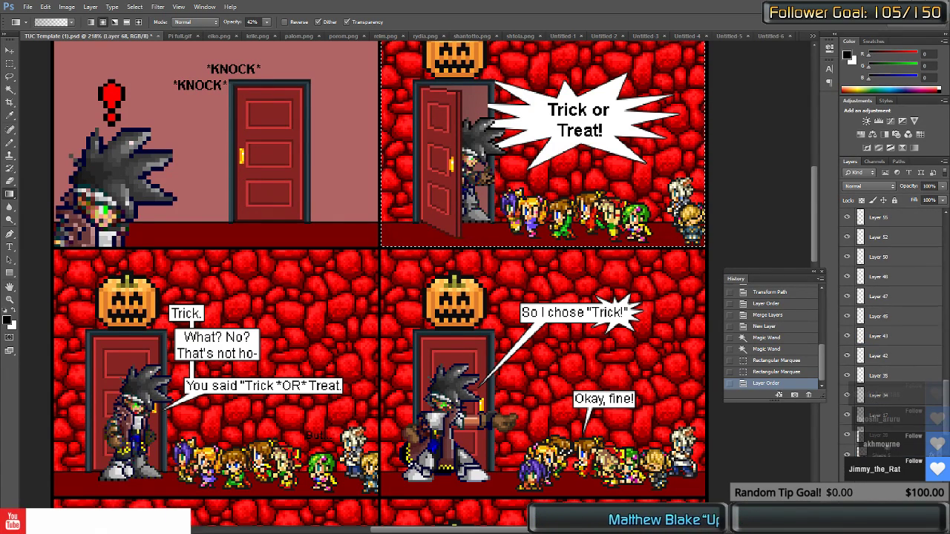
pyautogui.scroll(5, 893, 445)
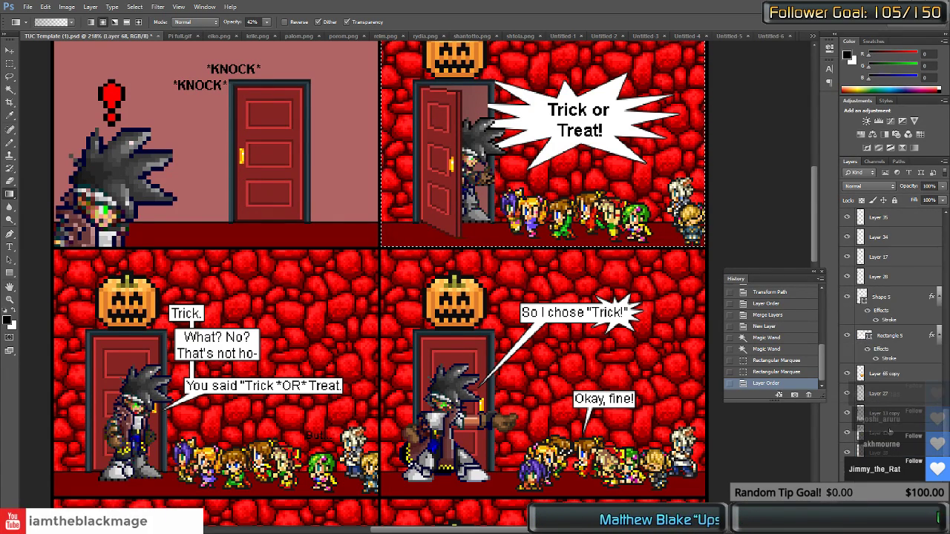
pyautogui.click(902, 342)
pyautogui.moveTo(897, 303); pyautogui.dragTo(895, 497)
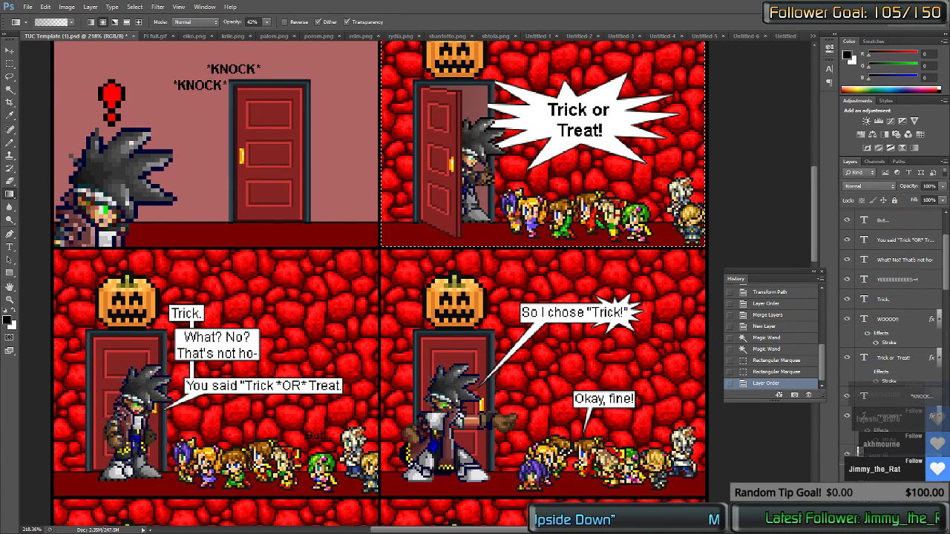
pyautogui.moveTo(861, 419); pyautogui.dragTo(861, 419)
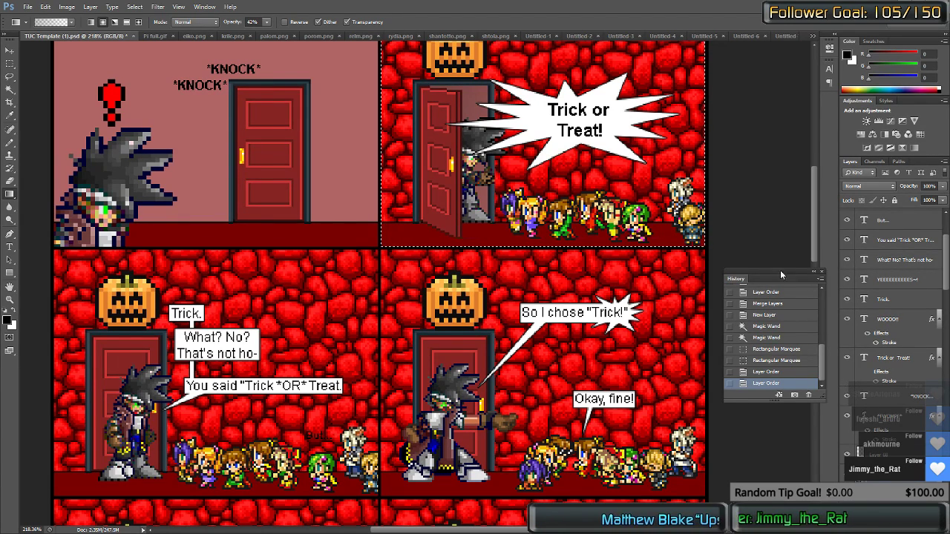
# Step: Move Layer 68 below the Shape 5 and Rectangle 5 bubble layers and choose the Gradient tool
pyautogui.press('m')
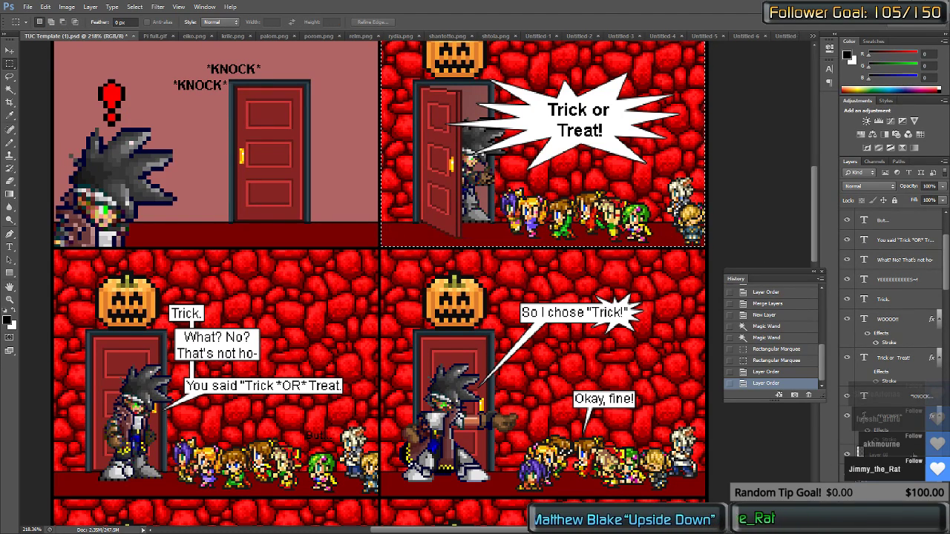
pyautogui.click(890, 453)
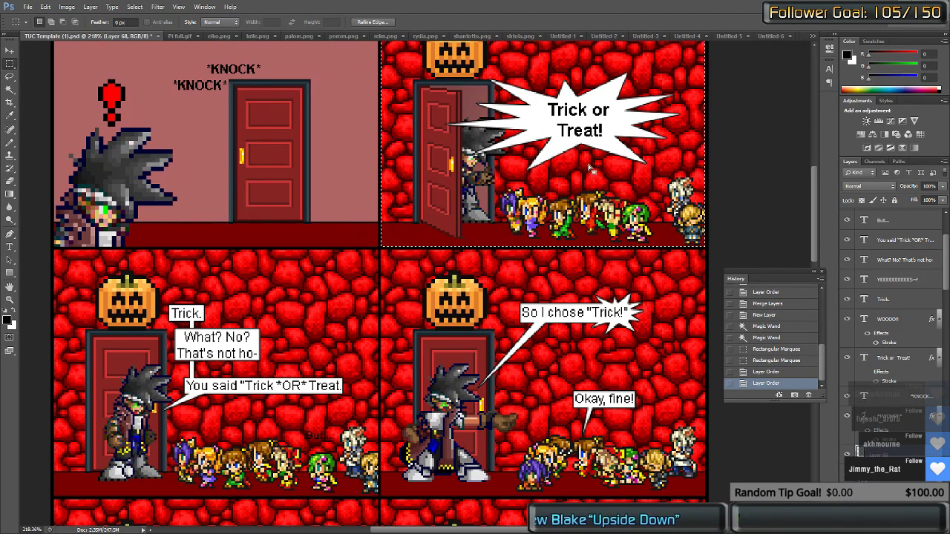
pyautogui.scroll(-2, 891, 334)
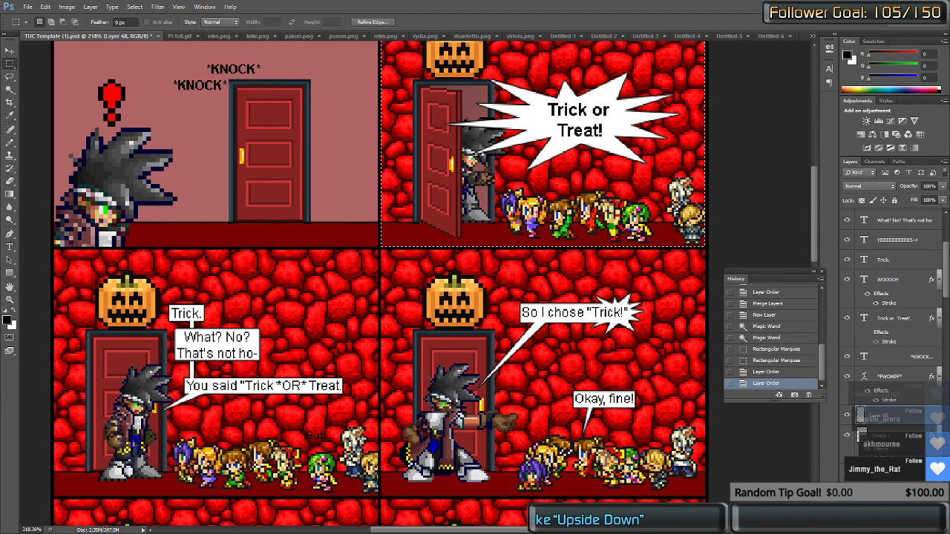
pyautogui.moveTo(884, 415); pyautogui.dragTo(884, 482)
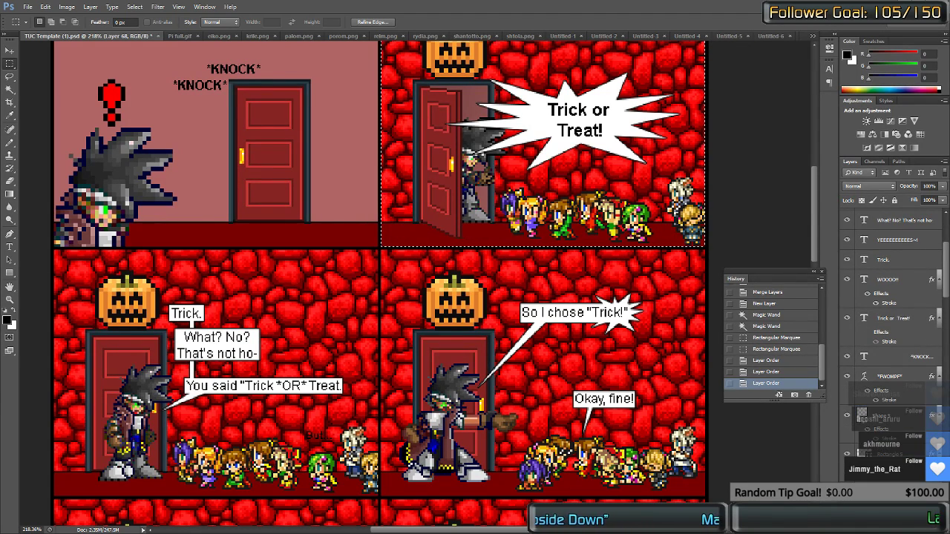
pyautogui.scroll(-2, 884, 479)
pyautogui.press('g')
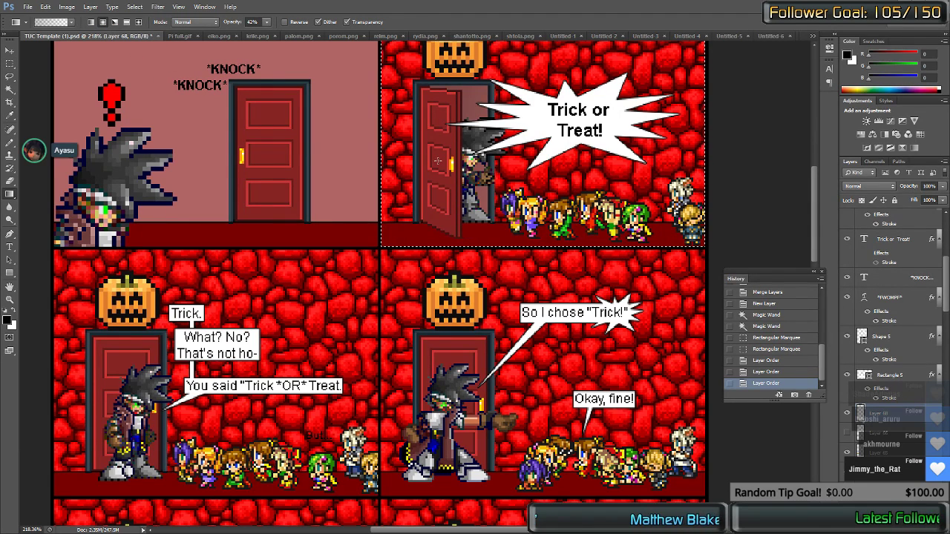
pyautogui.moveTo(420, 68); pyautogui.dragTo(565, 198)
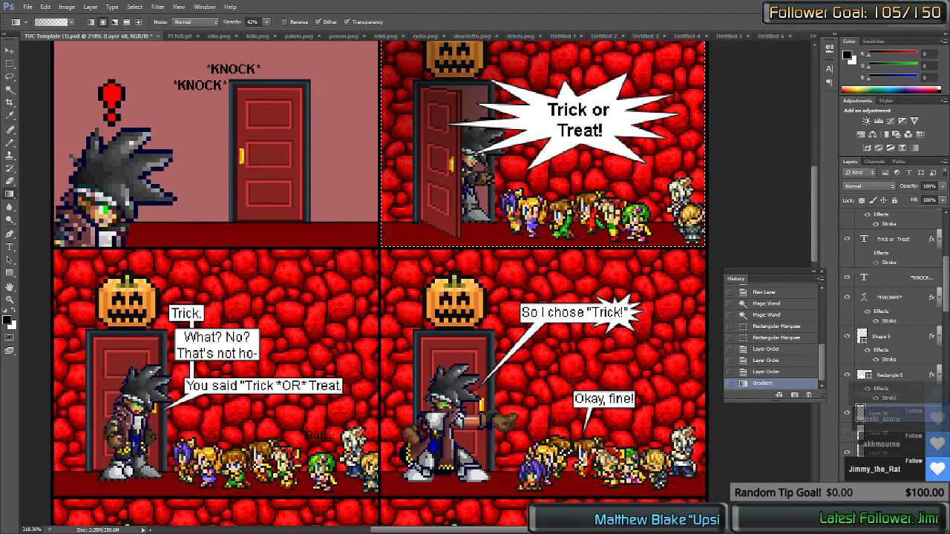
pyautogui.scroll(1, 579, 210)
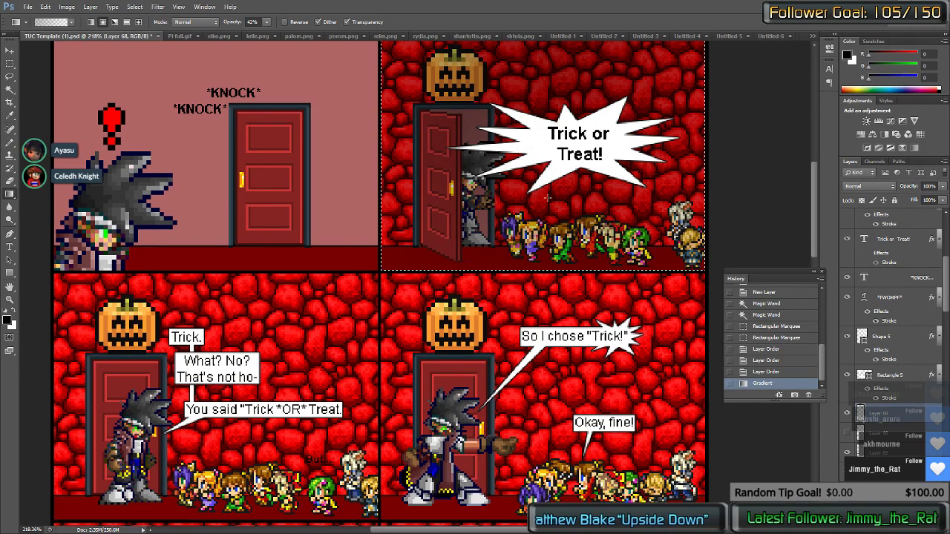
pyautogui.hotkey('ctrl', 'z')
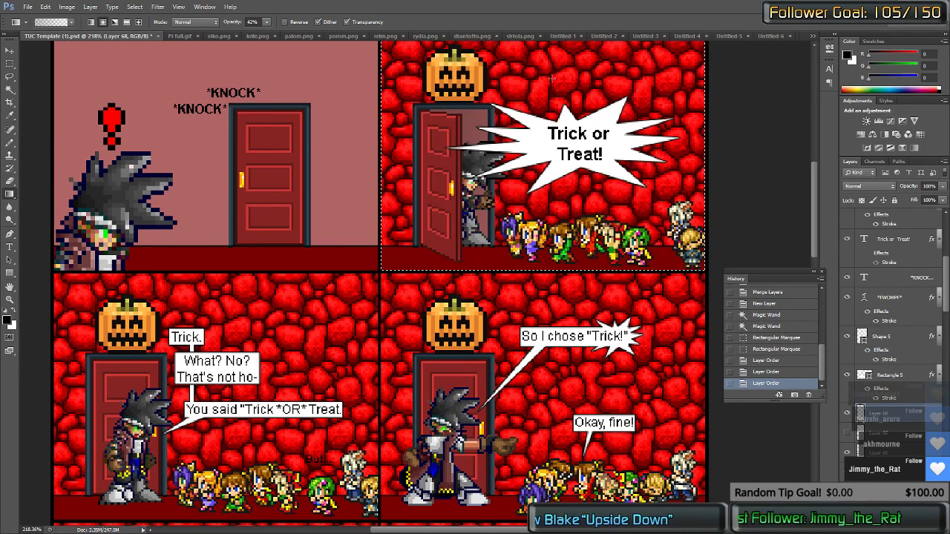
pyautogui.hotkey('ctrl', 'z')
pyautogui.hotkey('ctrl', 'z')
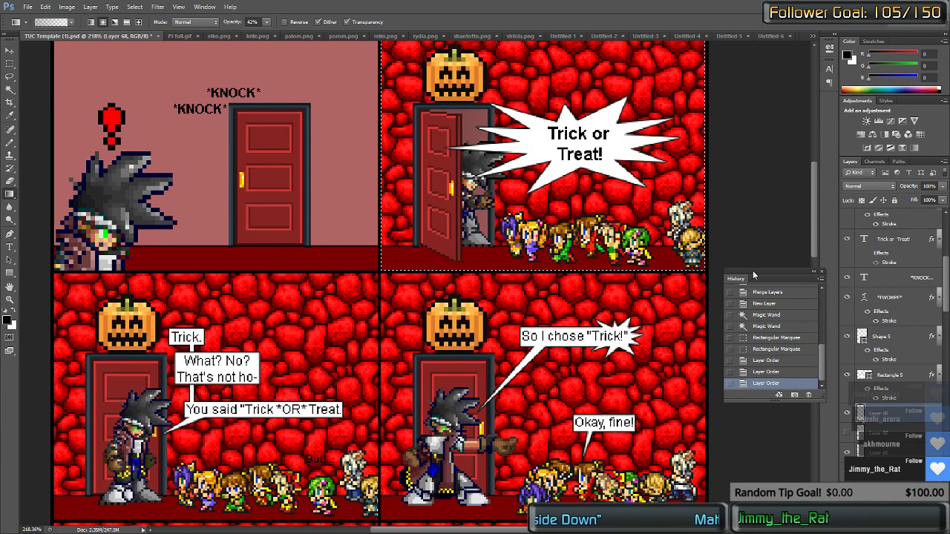
pyautogui.hotkey('ctrl', 'z')
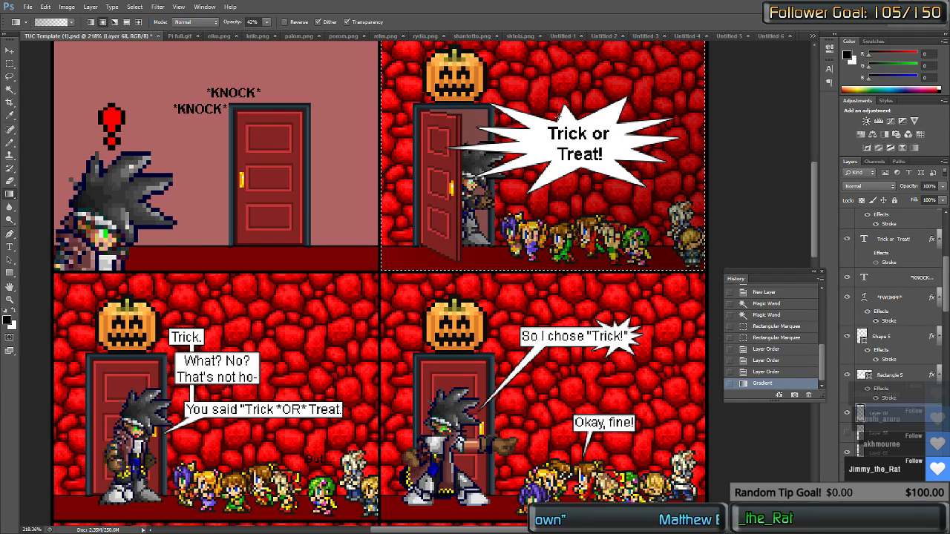
pyautogui.moveTo(759, 178); pyautogui.dragTo(758, 177)
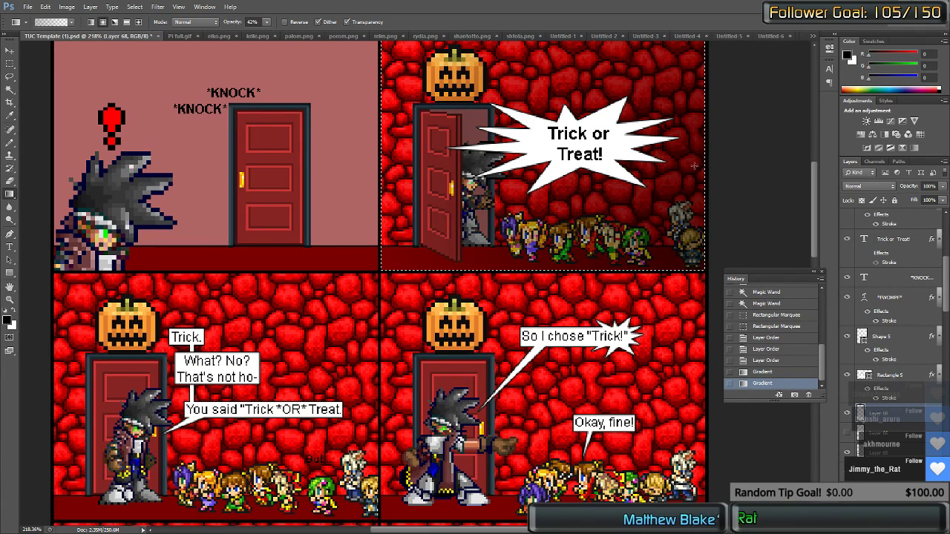
pyautogui.hotkey('ctrl', 'z')
pyautogui.click(751, 373)
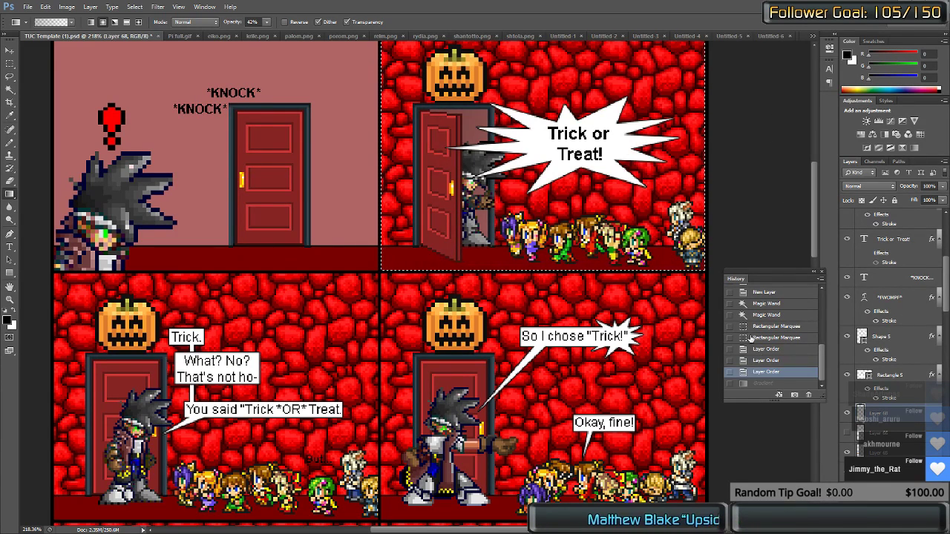
# Step: Shade the selected "Trick or Treat!" panel on Layer 68 with a black-to-transparent gradient running from its right edge toward the left
pyautogui.moveTo(743, 244); pyautogui.dragTo(322, 61)
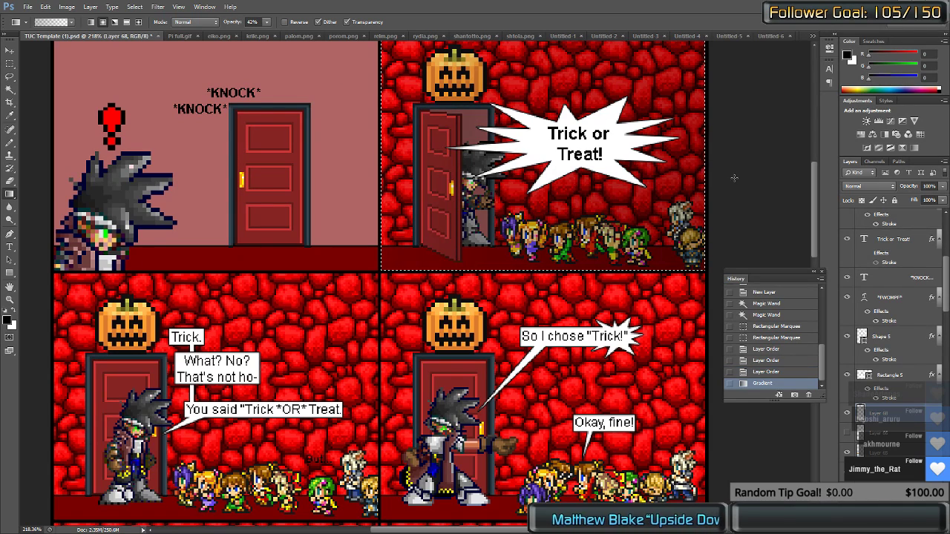
pyautogui.scroll(-2, 476, 317)
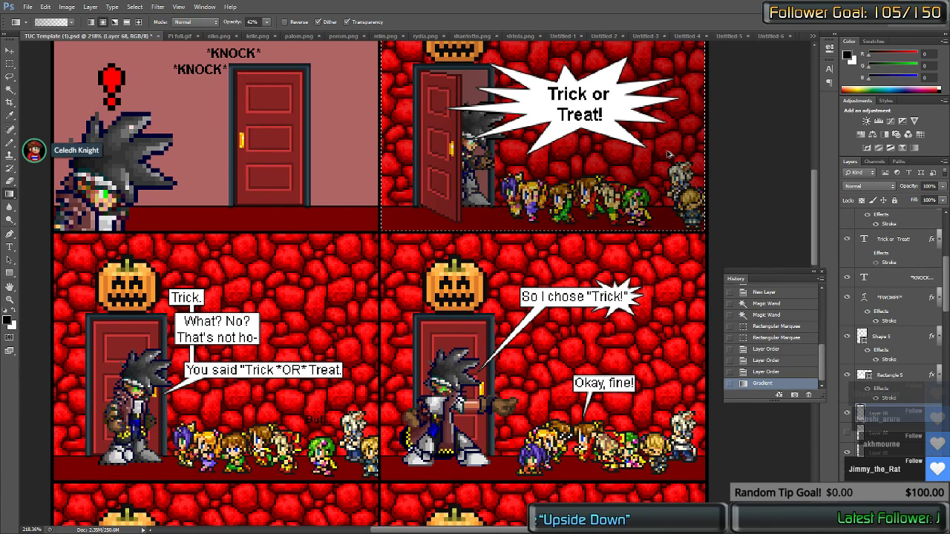
# Step: Duplicate the gradient shading onto both panels of each of the next two rows, aligned with the panel borders
pyautogui.moveTo(668, 154); pyautogui.dragTo(371, 381)
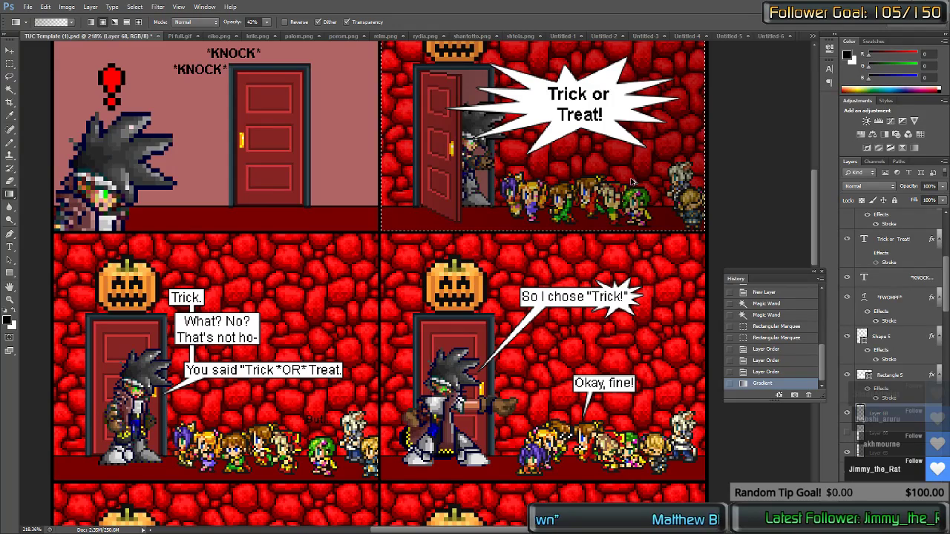
pyautogui.moveTo(632, 181); pyautogui.dragTo(316, 418)
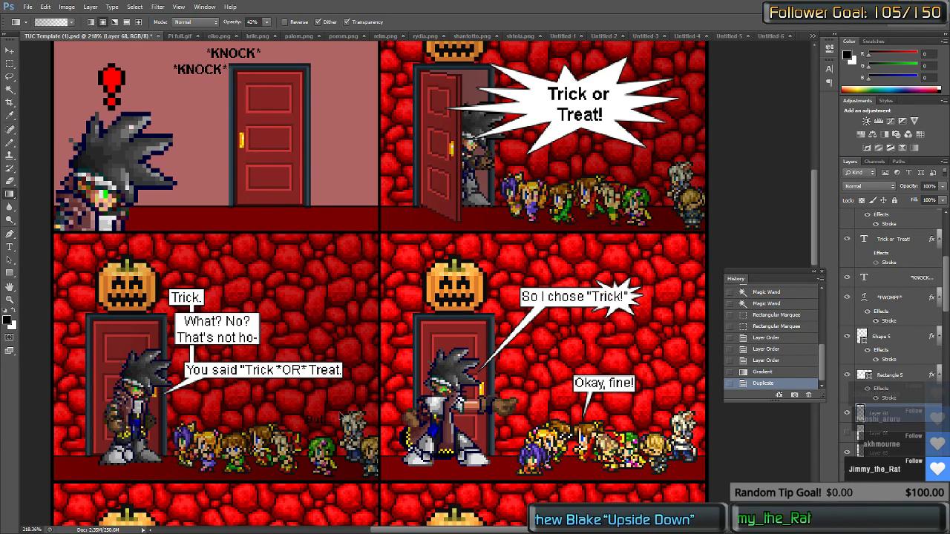
pyautogui.scroll(-2, 340, 415)
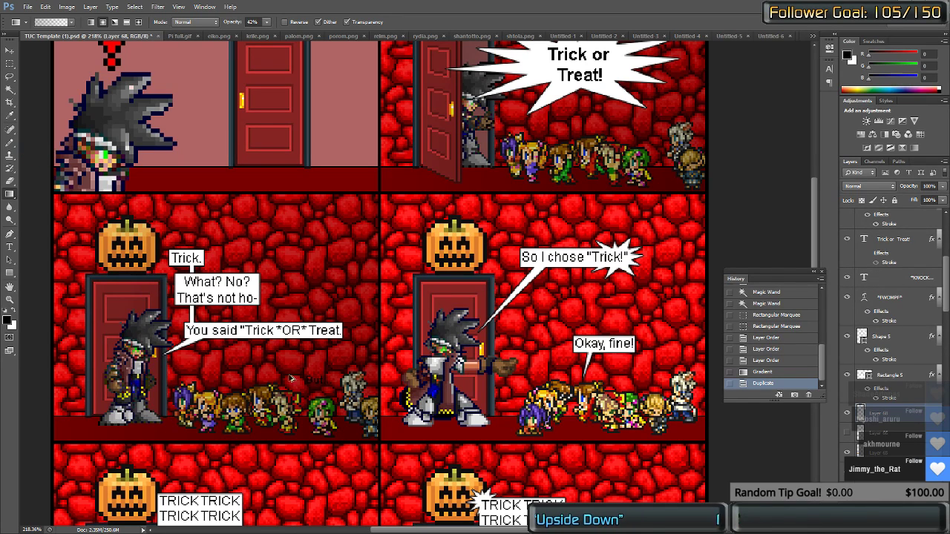
pyautogui.moveTo(281, 373); pyautogui.dragTo(603, 372)
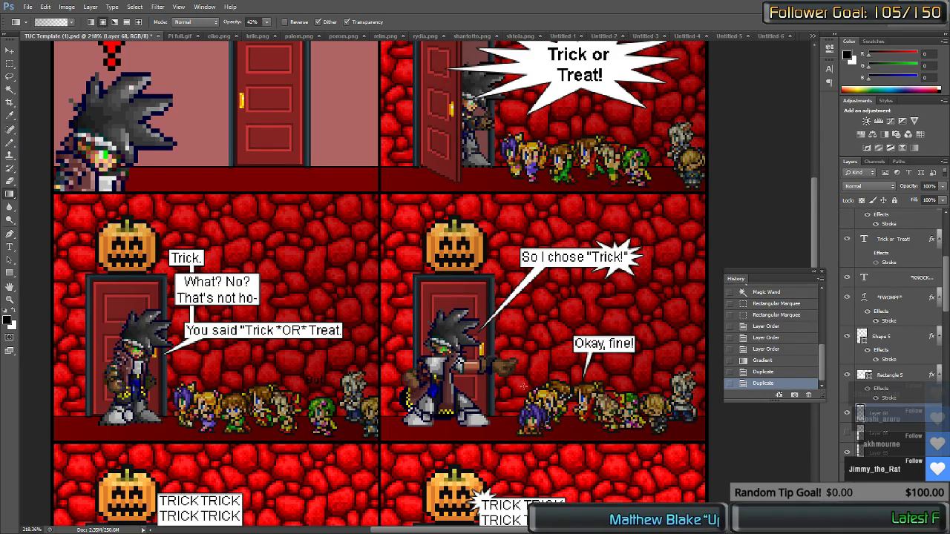
pyautogui.scroll(-5, 523, 386)
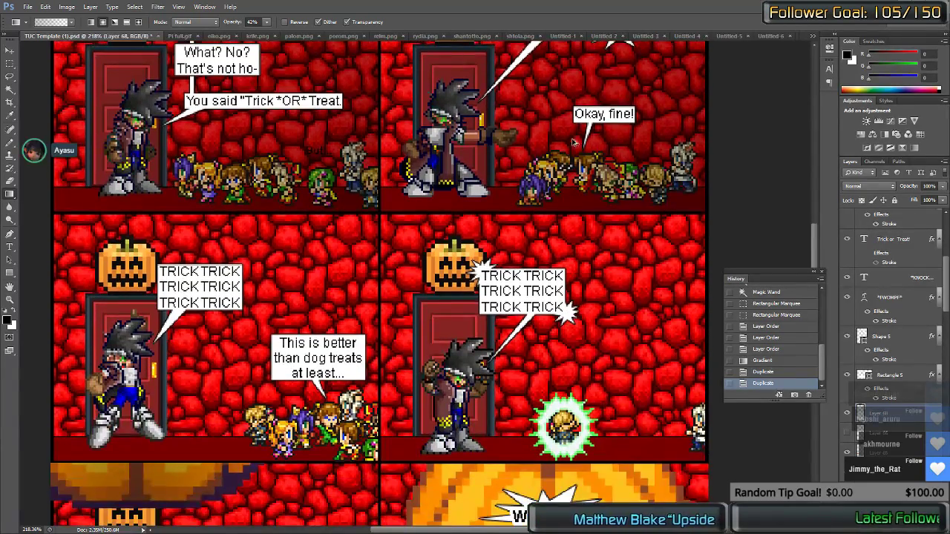
pyautogui.moveTo(573, 141)
pyautogui.mouseDown()
pyautogui.moveTo(277, 316)
pyautogui.moveTo(292, 361)
pyautogui.moveTo(301, 347)
pyautogui.mouseUp()
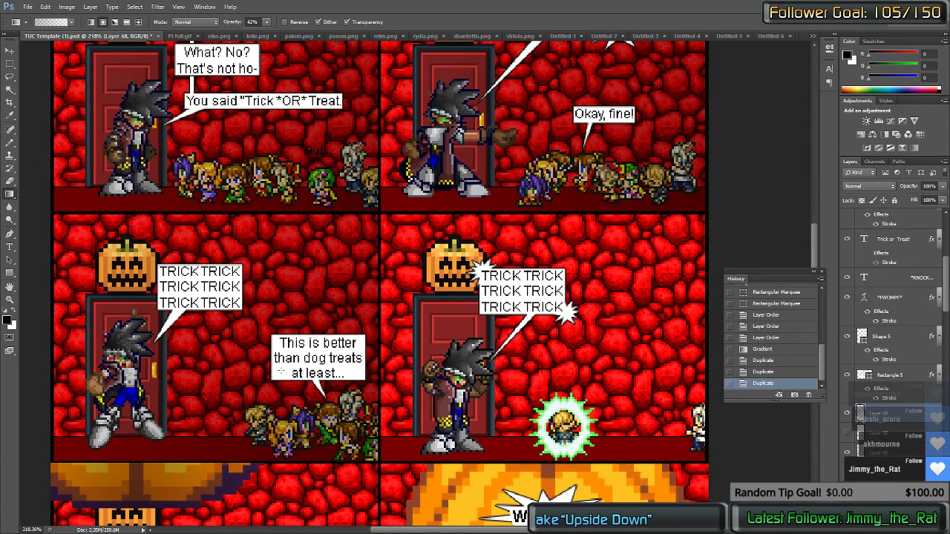
pyautogui.moveTo(281, 369); pyautogui.dragTo(542, 365)
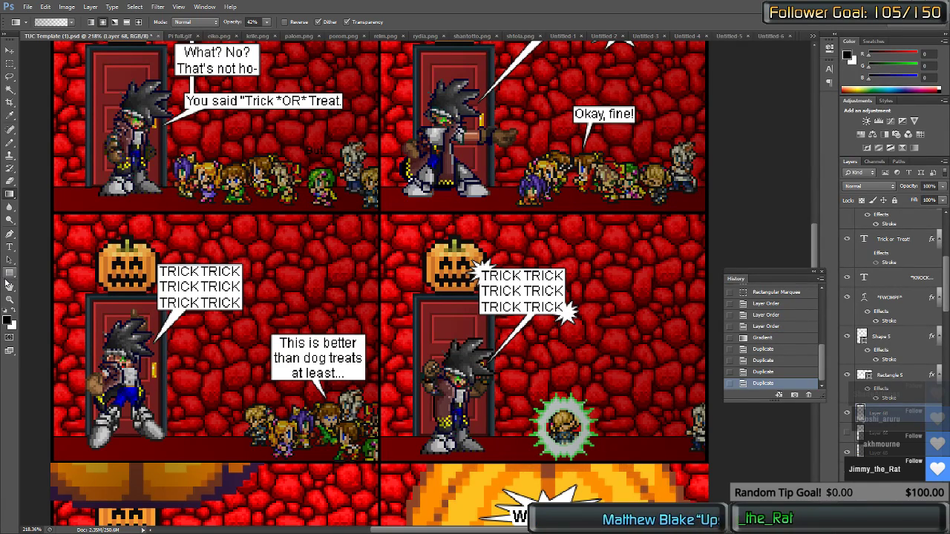
# Step: Hide the shading on Layer 68 and move the green glow's Layer 59 up the stack to directly below it
pyautogui.scroll(-3, 263, 285)
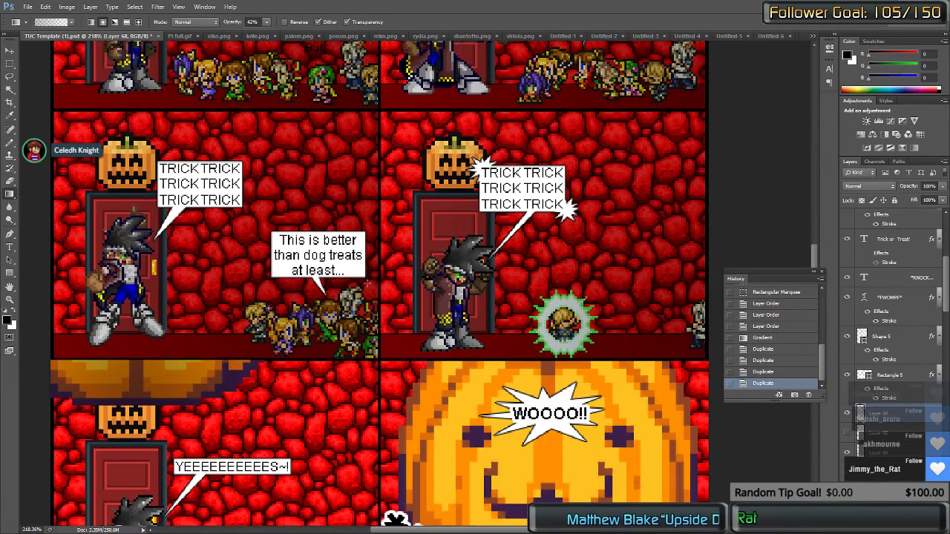
pyautogui.click(848, 413)
pyautogui.press('v')
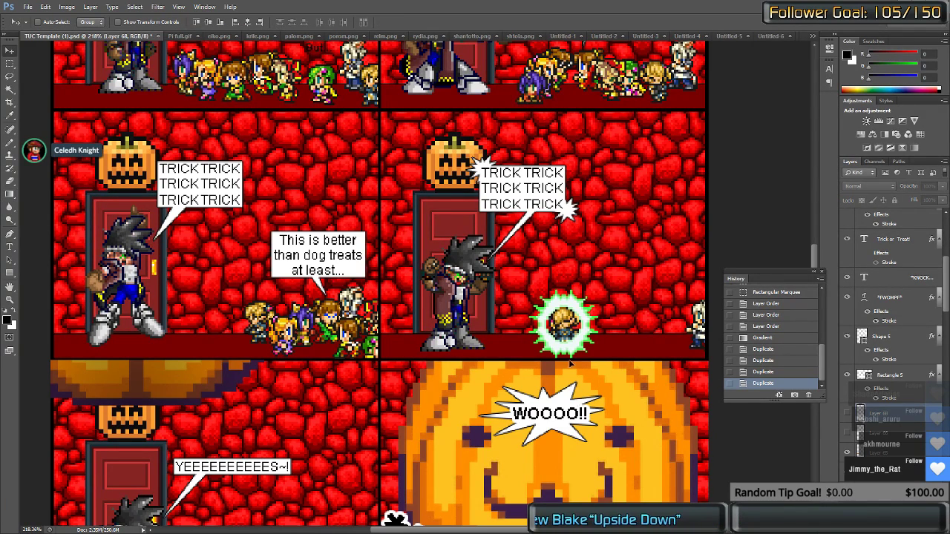
pyautogui.keyDown('ctrl'); pyautogui.click(566, 353); pyautogui.keyUp('ctrl')
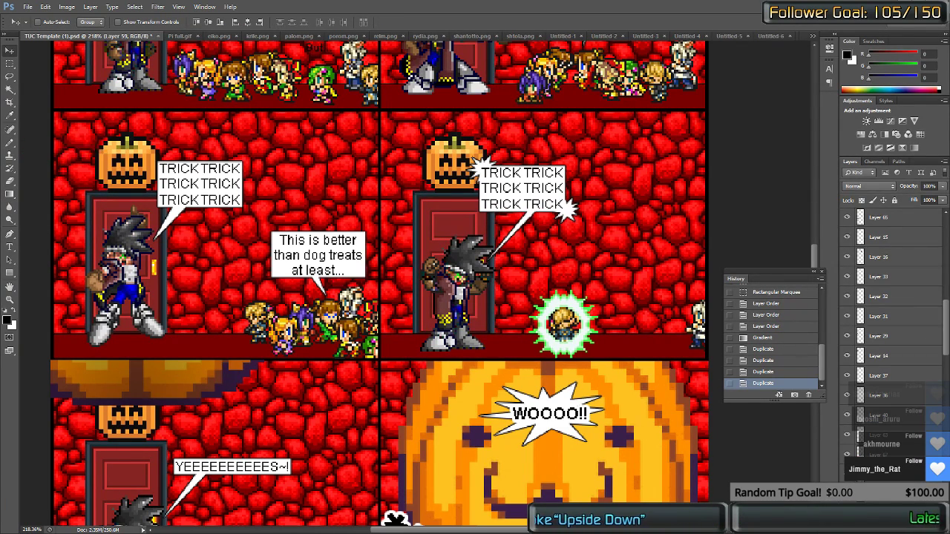
pyautogui.moveTo(876, 438); pyautogui.dragTo(910, 369)
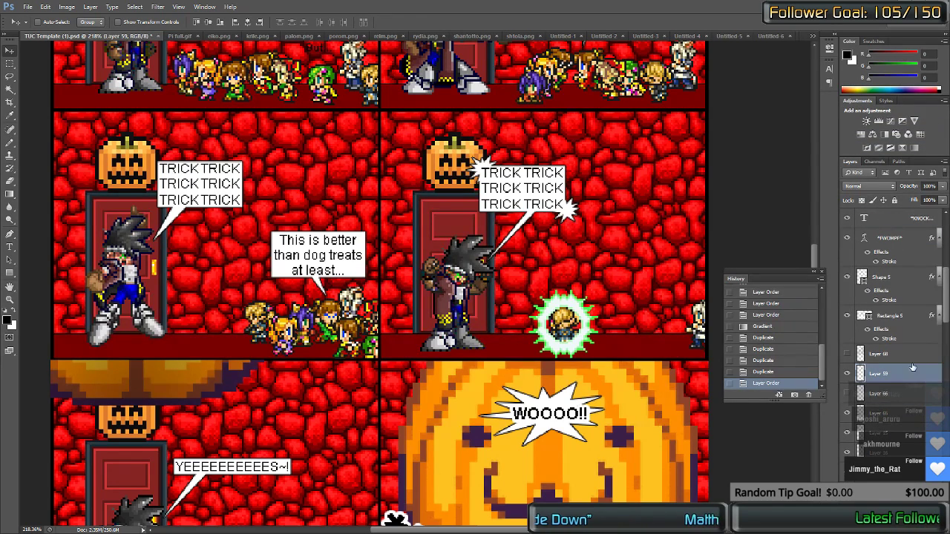
# Step: Move the green glow's Layer 59 directly above Layer 68 and toggle the layer visibility to compare the shading with the glow
pyautogui.click(848, 355)
pyautogui.click(848, 355)
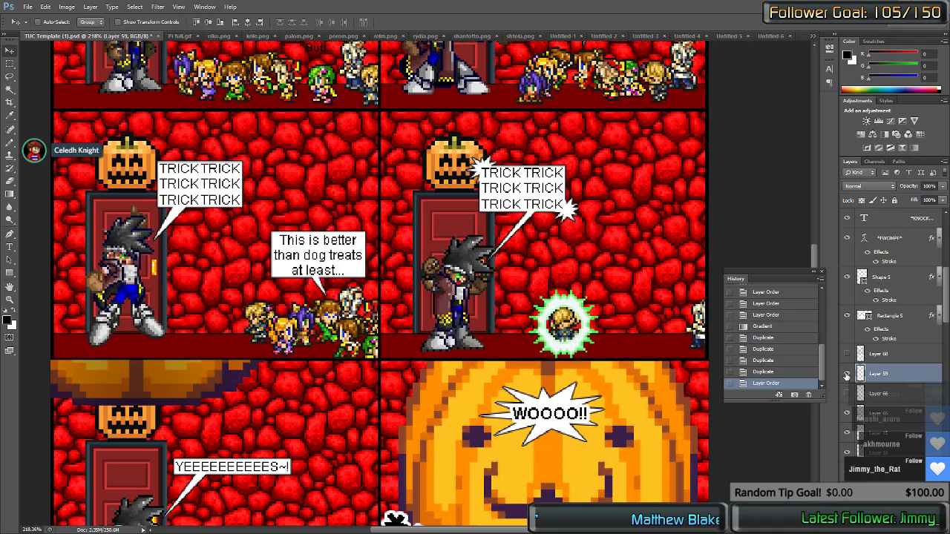
pyautogui.moveTo(910, 349); pyautogui.dragTo(907, 350)
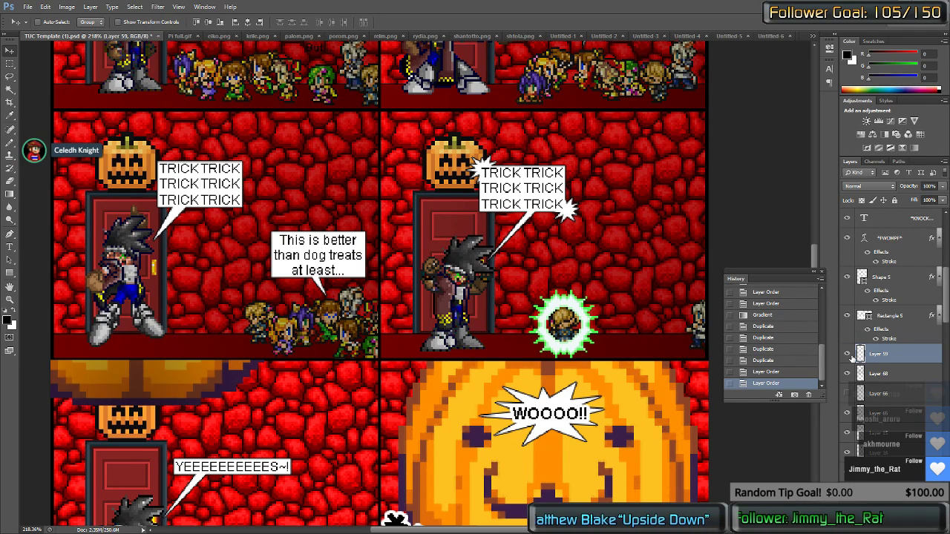
pyautogui.click(848, 354)
pyautogui.click(848, 355)
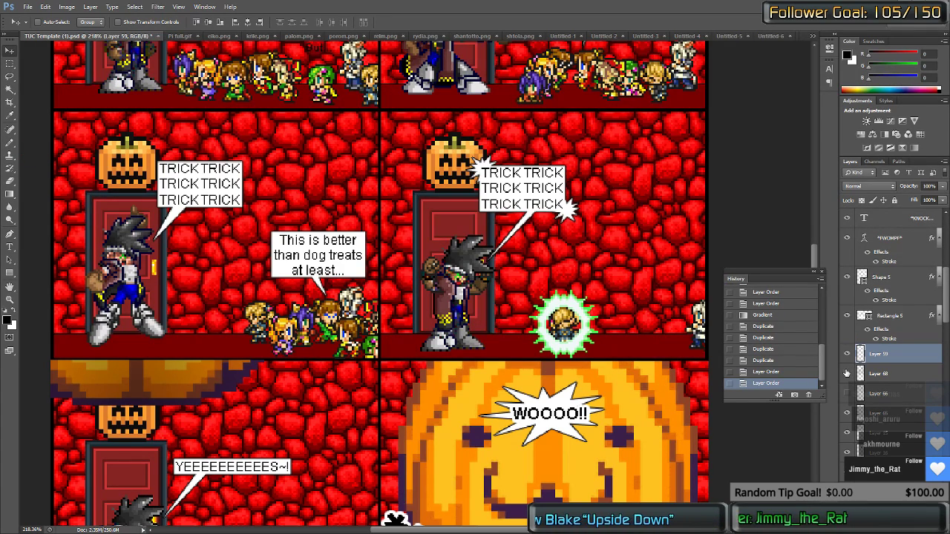
# Step: Move Layer 58 up the stack to between Layer 59 and the visible shading on Layer 68
pyautogui.scroll(-5, 891, 334)
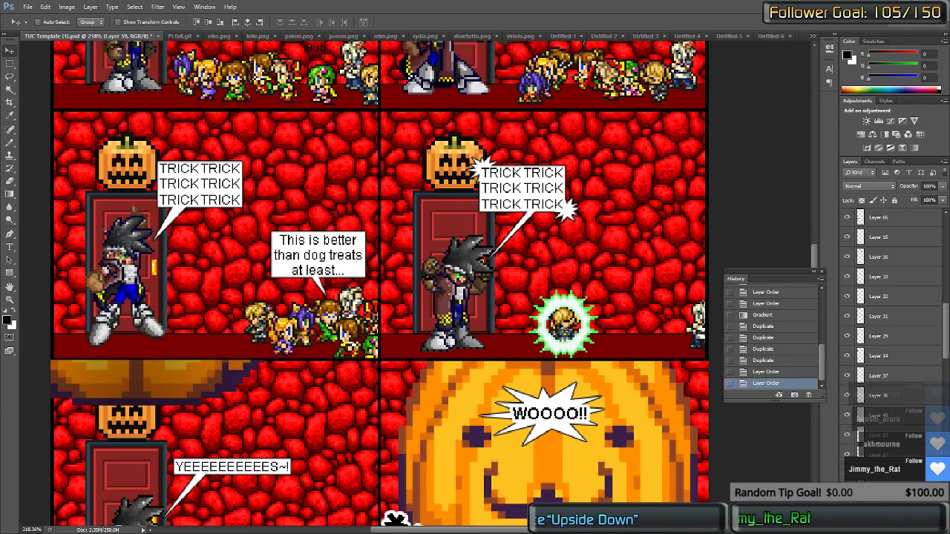
pyautogui.moveTo(879, 455); pyautogui.dragTo(873, 199)
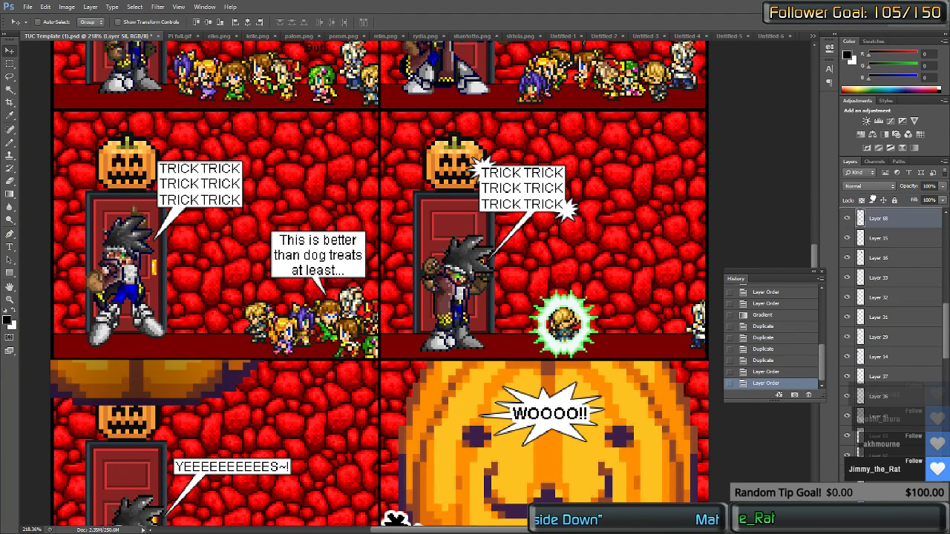
pyautogui.scroll(5, 890, 297)
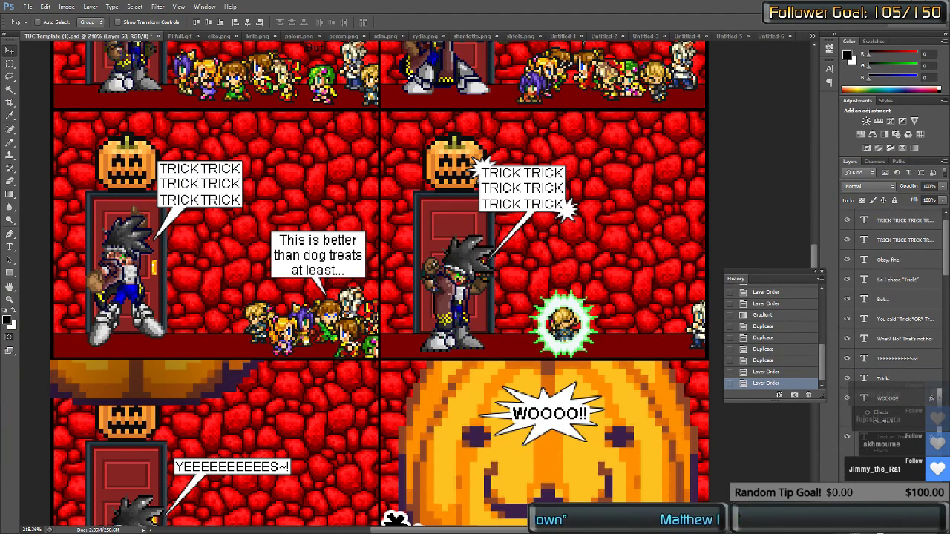
pyautogui.scroll(-1, 891, 311)
pyautogui.scroll(-2, 890, 311)
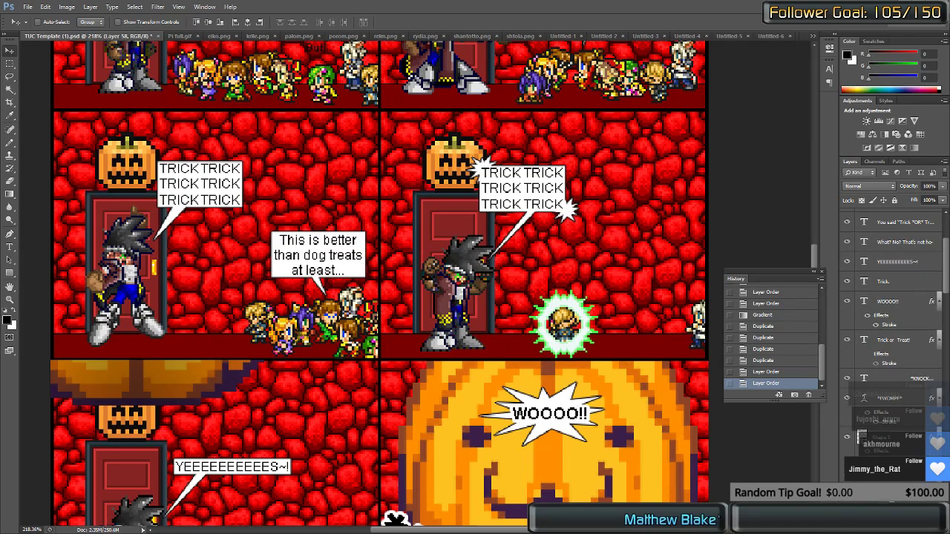
pyautogui.hotkey('ctrl', '[')
pyautogui.scroll(-1, 890, 312)
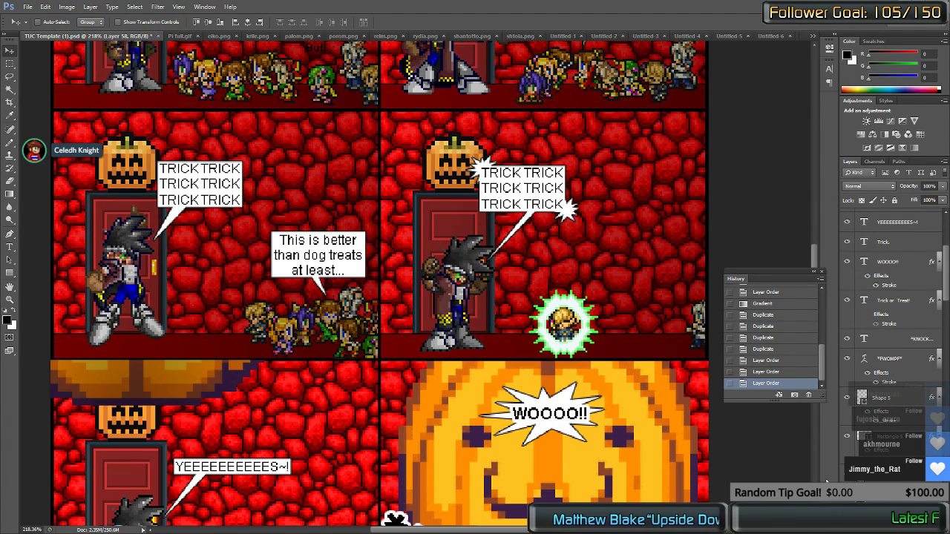
pyautogui.scroll(-5, 548, 336)
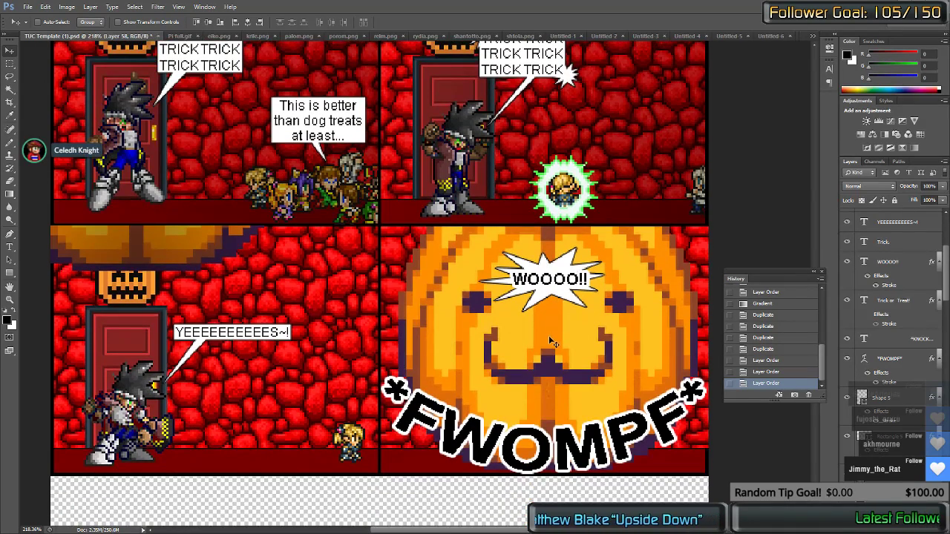
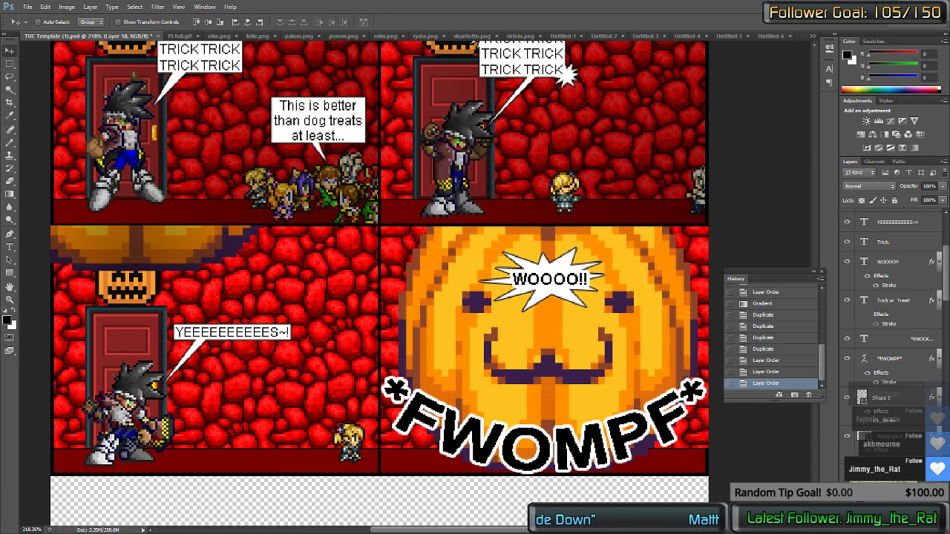
pyautogui.hotkey('ctrl', 'z')
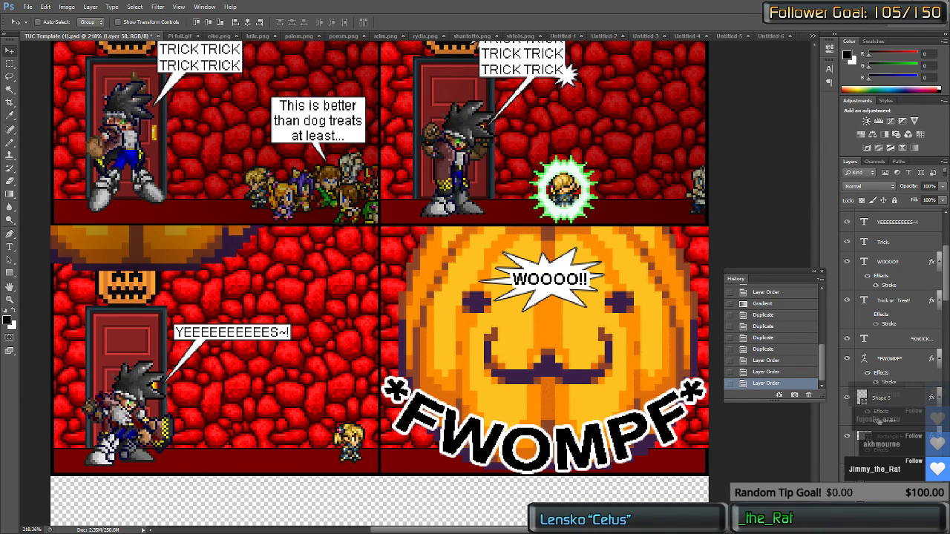
# Step: Select the whole "TRICK TRICK" panel containing the green glow, using Layer 12 and refining the selection along the panel's borders
pyautogui.scroll(-10, 879, 422)
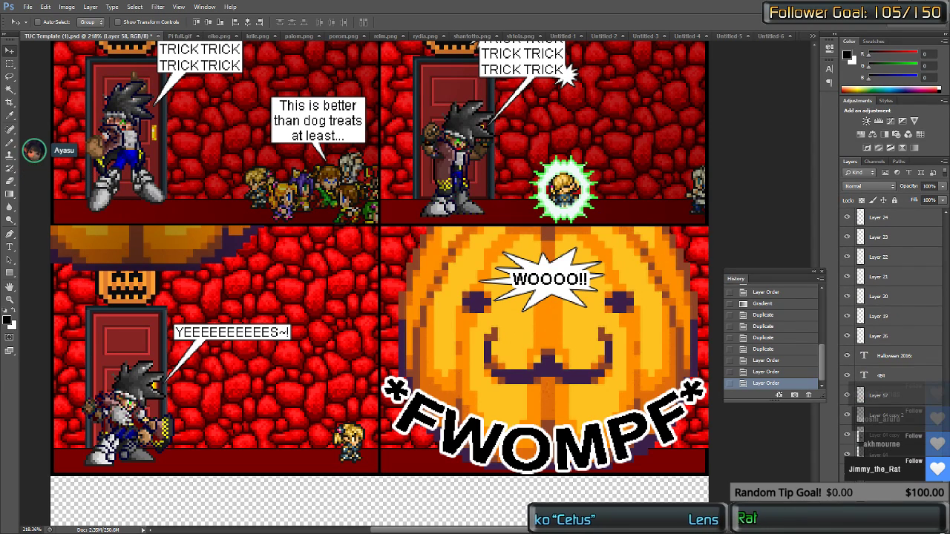
pyautogui.press('w')
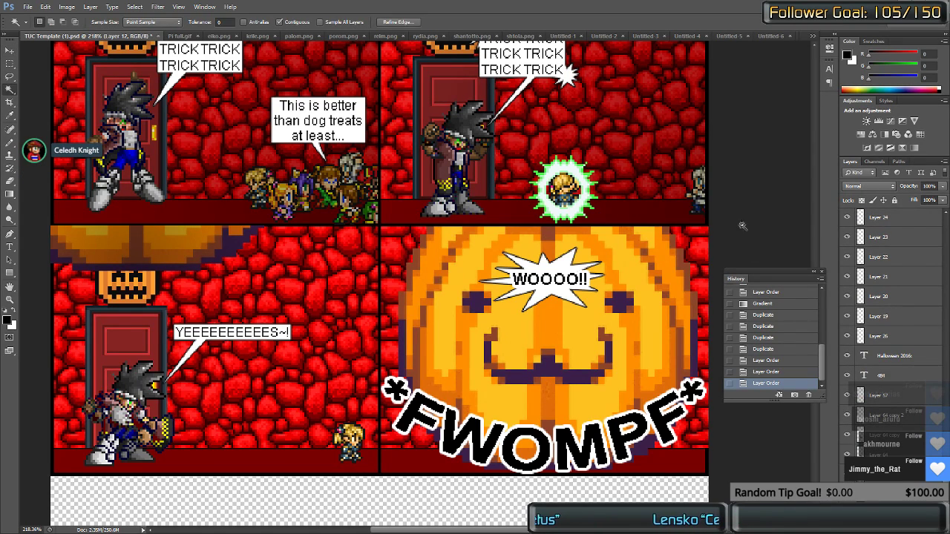
pyautogui.click(671, 146)
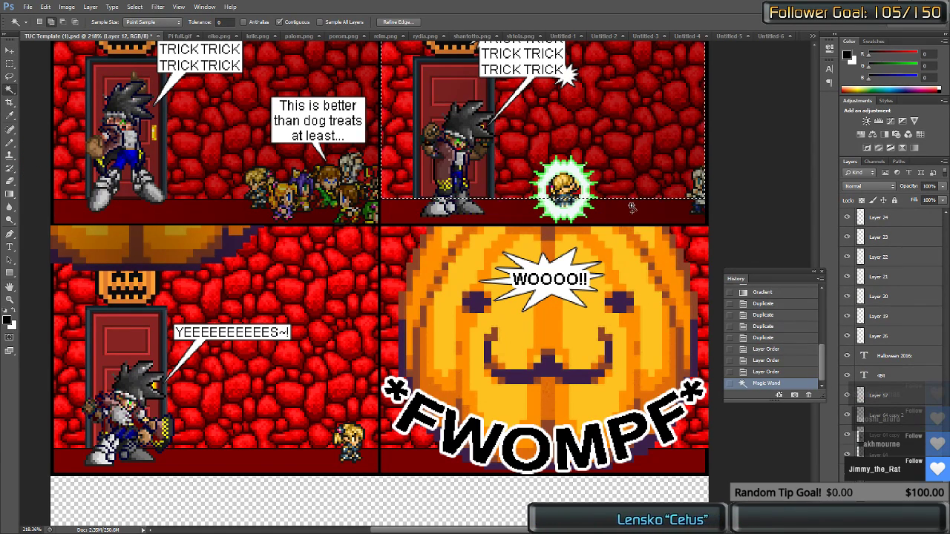
pyautogui.keyDown('shift'); pyautogui.click(634, 209); pyautogui.keyUp('shift')
pyautogui.press('m')
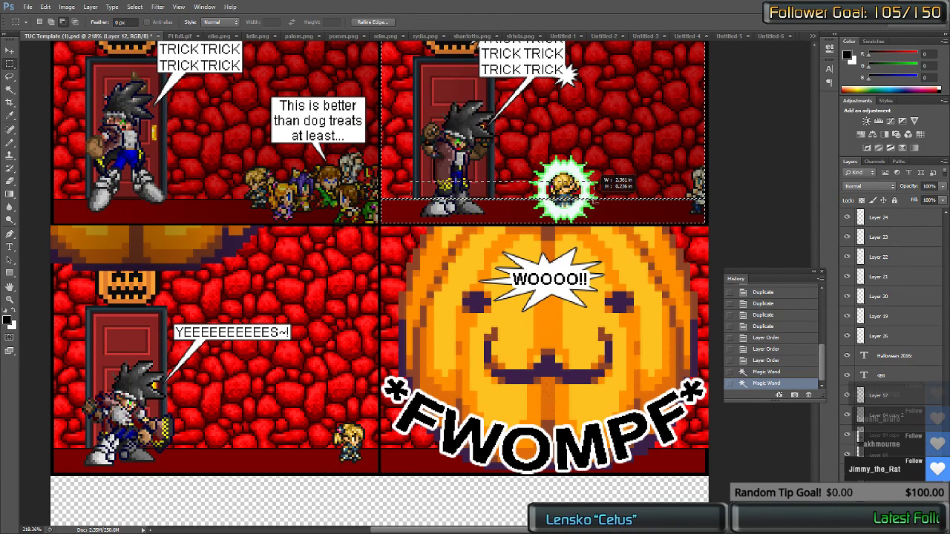
pyautogui.moveTo(410, 179); pyautogui.dragTo(705, 213)
pyautogui.moveTo(517, 219); pyautogui.dragTo(384, 157)
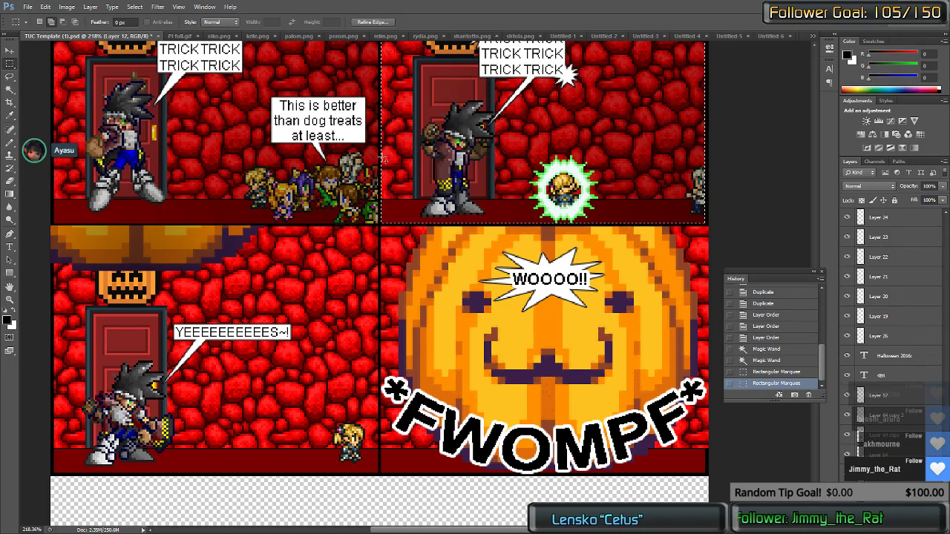
pyautogui.scroll(16, 692, 212)
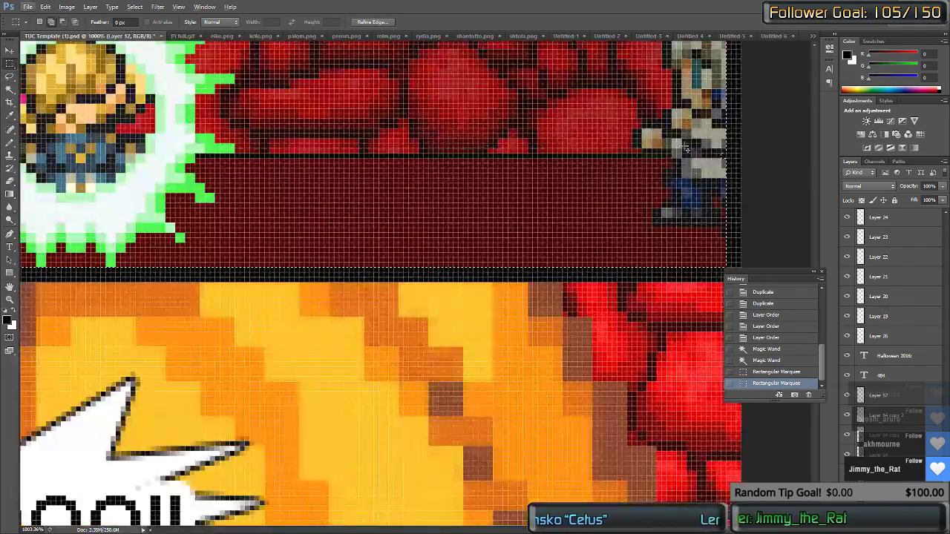
pyautogui.moveTo(738, 144); pyautogui.dragTo(713, 185)
pyautogui.scroll(-10, 579, 212)
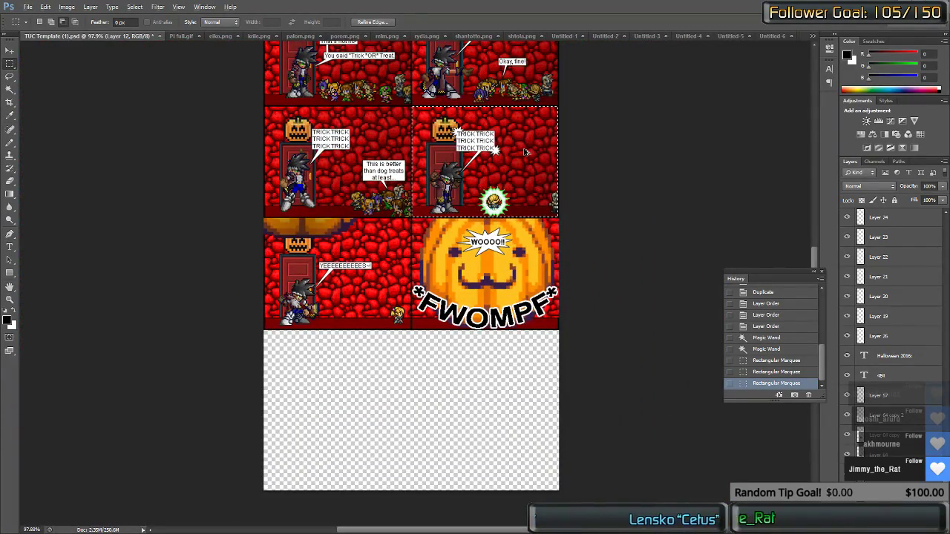
# Step: Try to duplicate the selected panel area onto the "YEEEEEEEEEES~!" panel with Layer 12 active
pyautogui.moveTo(376, 258)
pyautogui.mouseDown()
pyautogui.moveTo(360, 272)
pyautogui.moveTo(378, 264)
pyautogui.mouseUp()
pyautogui.scroll(3, 879, 431)
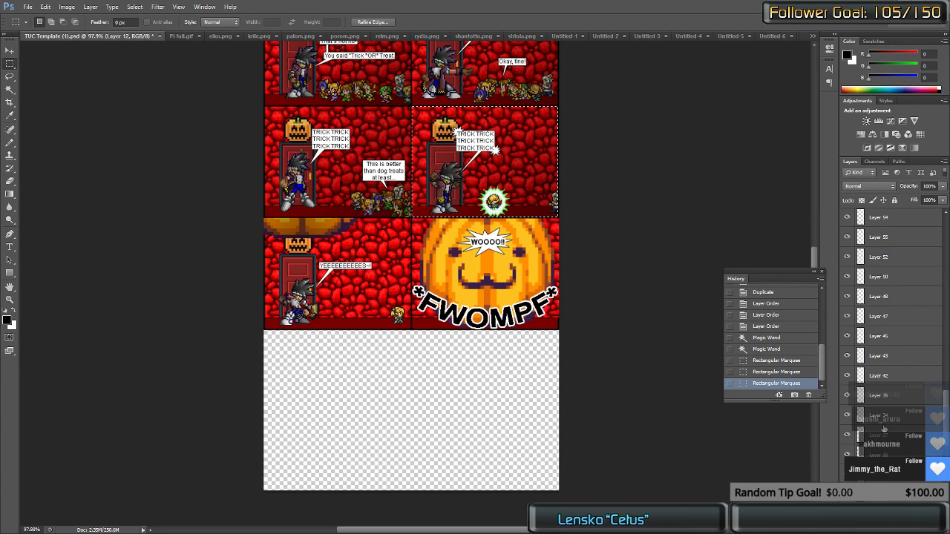
pyautogui.scroll(5, 893, 420)
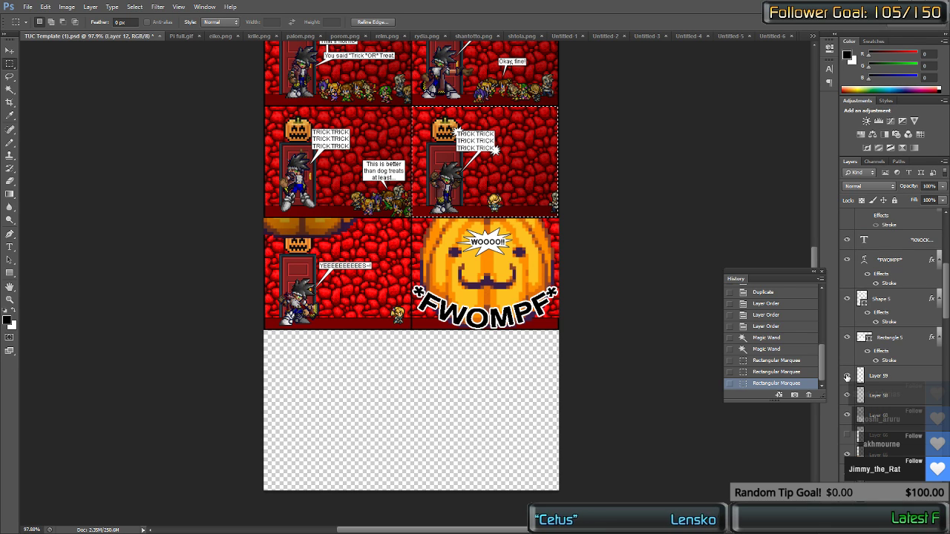
pyautogui.click(848, 414)
pyautogui.click(848, 414)
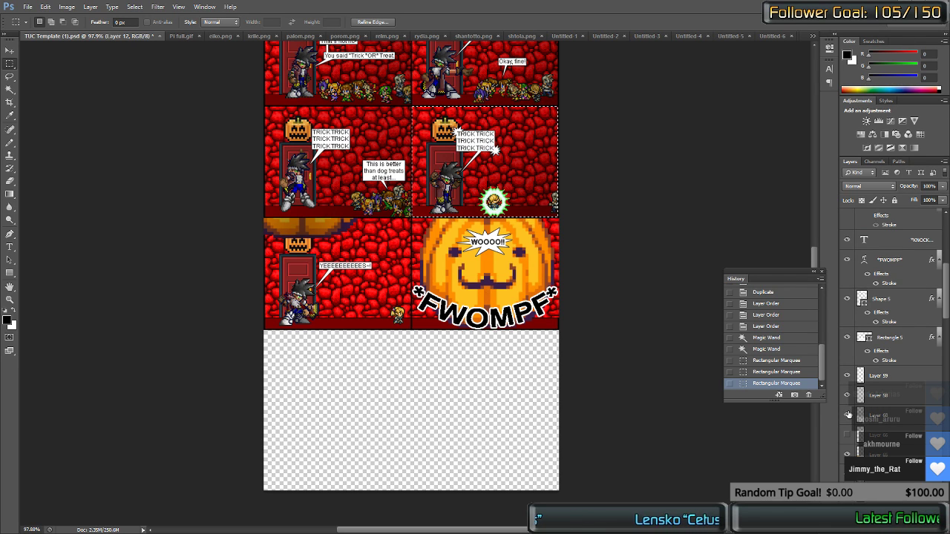
pyautogui.moveTo(522, 166); pyautogui.dragTo(381, 263)
pyautogui.hotkey('ctrl', 'z')
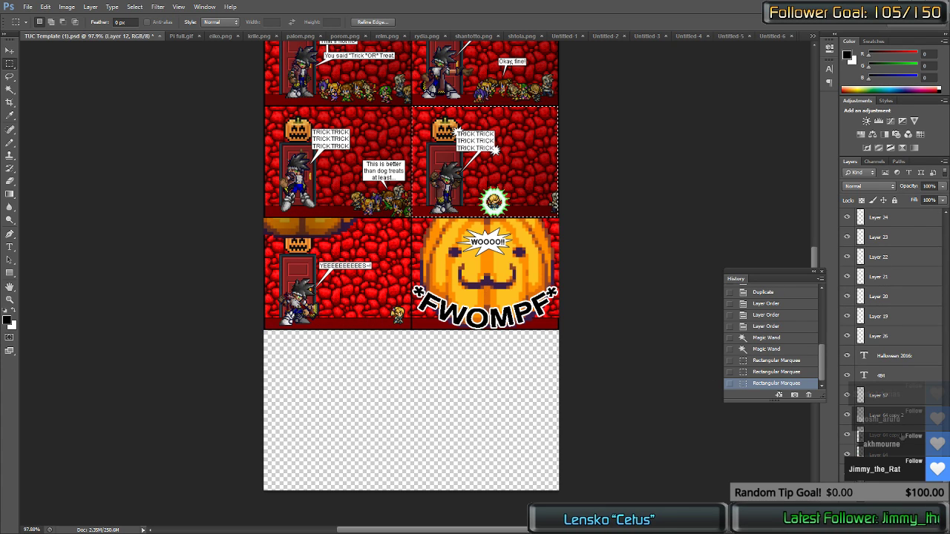
# Step: Duplicate the selected shading on Layer 68 onto the "YEEEEEEEEEES~!" panel, aligned with the panel borders
pyautogui.scroll(5, 917, 392)
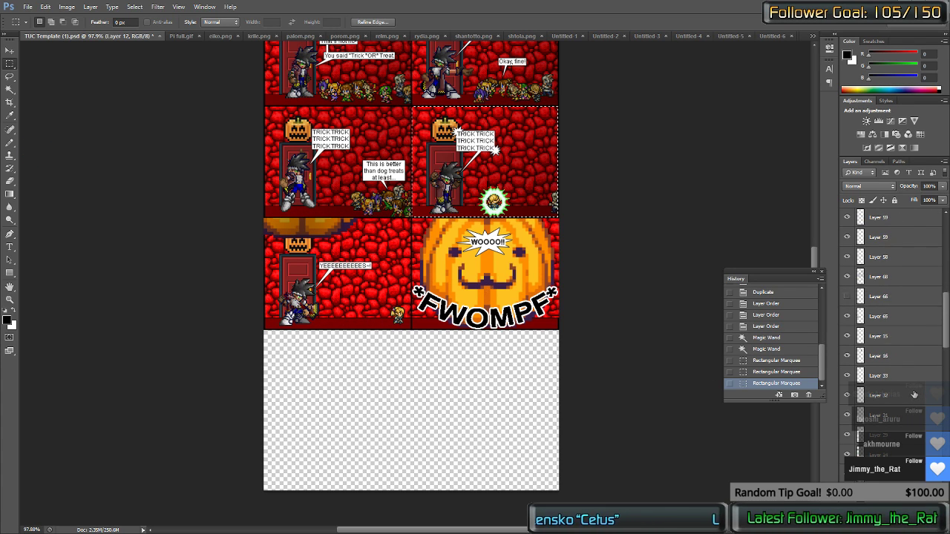
pyautogui.scroll(6, 917, 392)
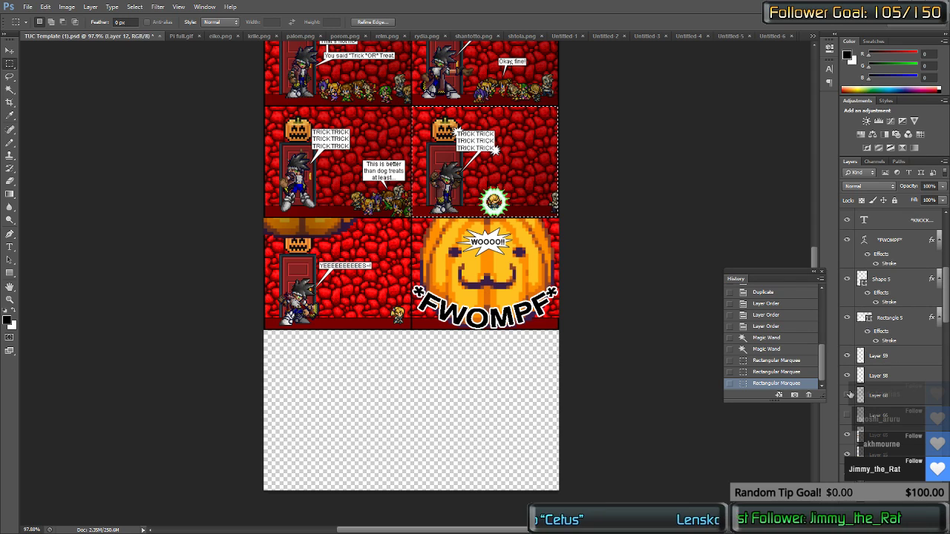
pyautogui.click(894, 396)
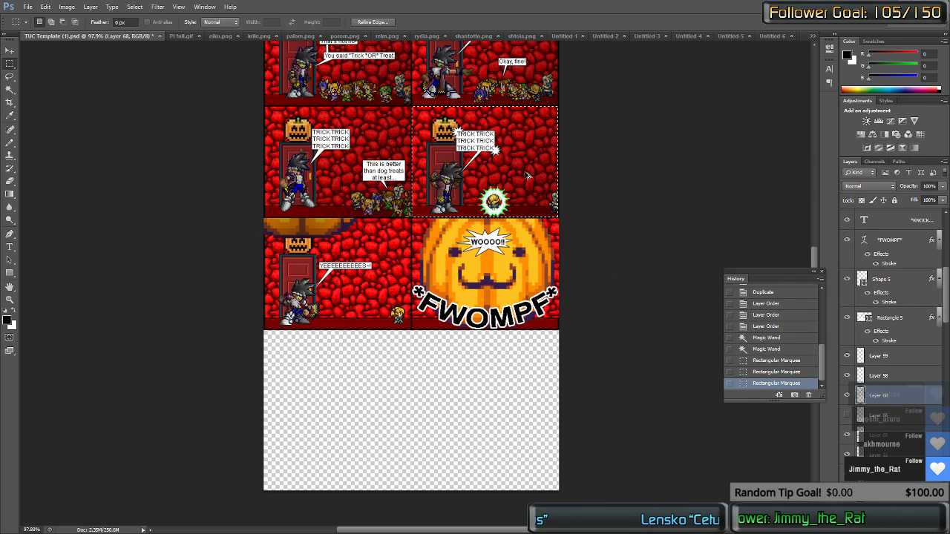
pyautogui.moveTo(528, 166); pyautogui.dragTo(382, 279)
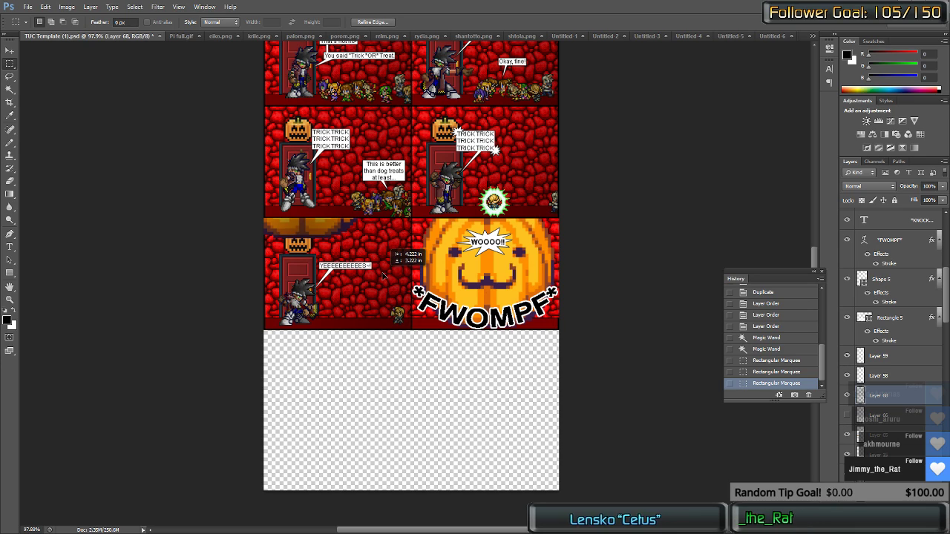
pyautogui.moveTo(385, 275); pyautogui.dragTo(385, 275)
pyautogui.scroll(4, 385, 275)
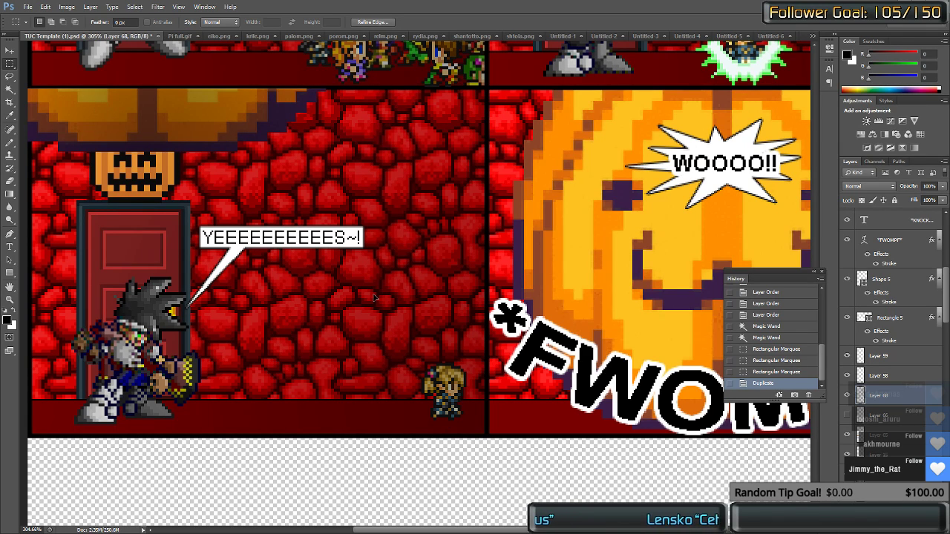
pyautogui.scroll(-3, 373, 295)
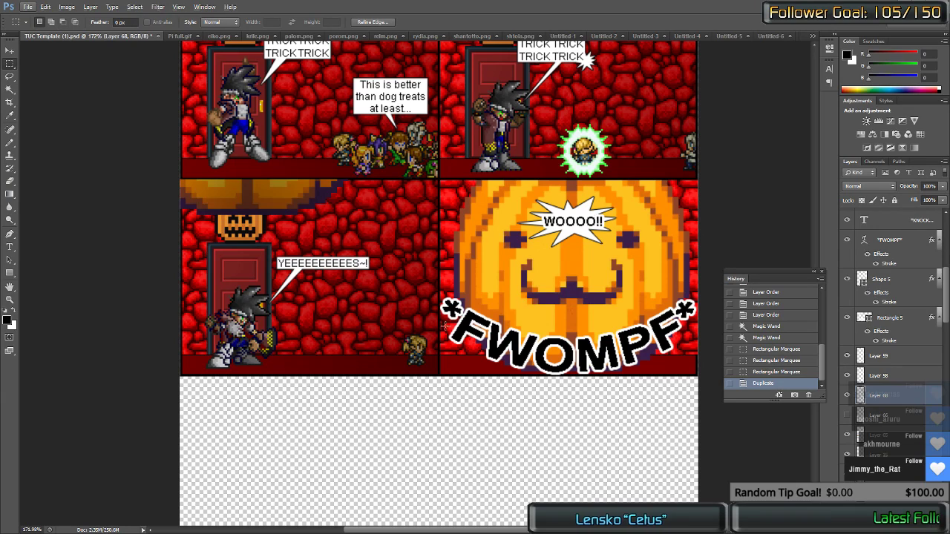
# Step: Place another copy of the Layer 68 shading on the blank canvas below the panels and cut it from the layer
pyautogui.moveTo(852, 395); pyautogui.dragTo(885, 395)
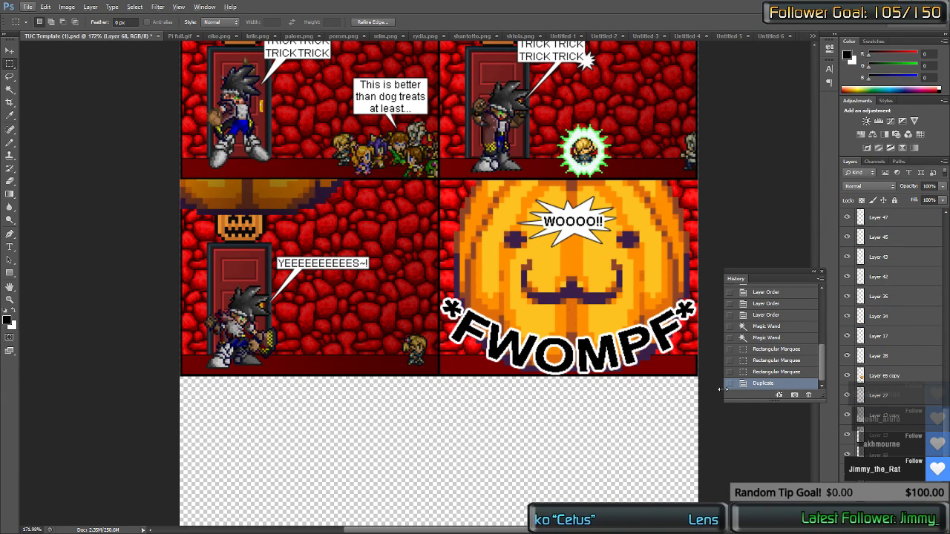
pyautogui.moveTo(327, 323); pyautogui.dragTo(544, 394)
pyautogui.scroll(-2, 544, 395)
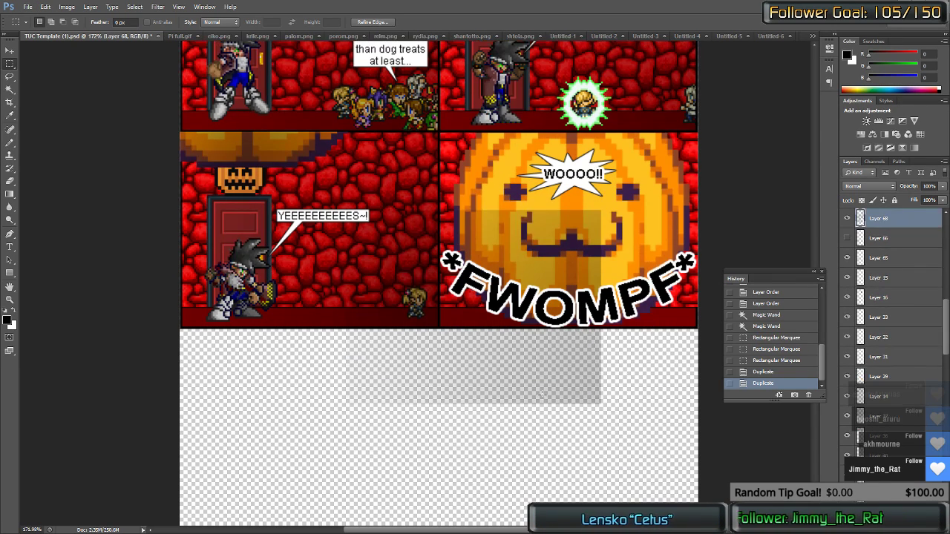
pyautogui.hotkey('ctrl', 'z')
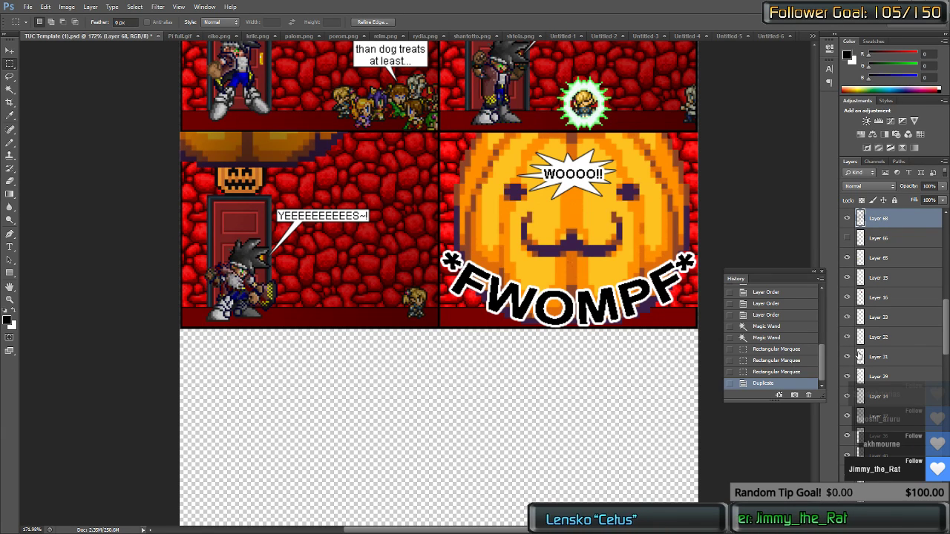
pyautogui.scroll(2, 859, 356)
pyautogui.hotkey('ctrl', 'z')
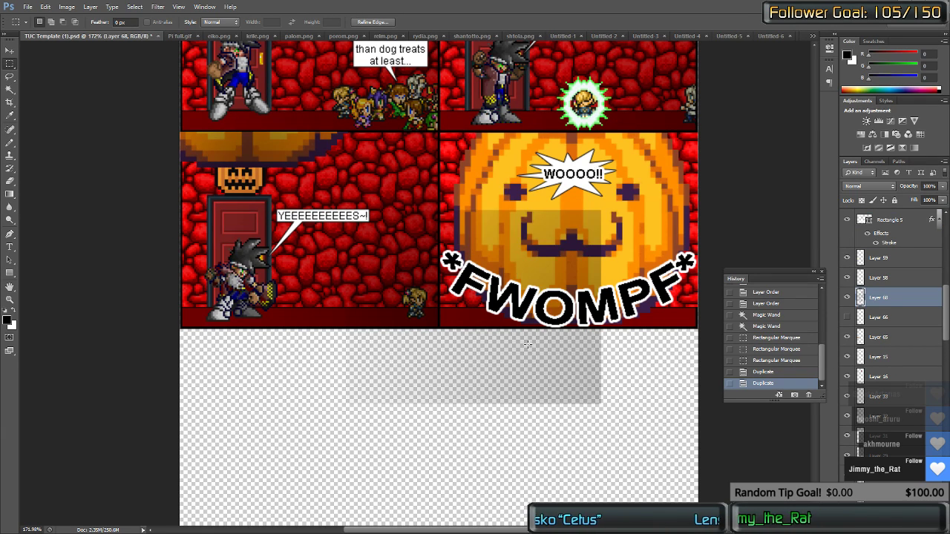
pyautogui.moveTo(533, 358); pyautogui.dragTo(472, 420)
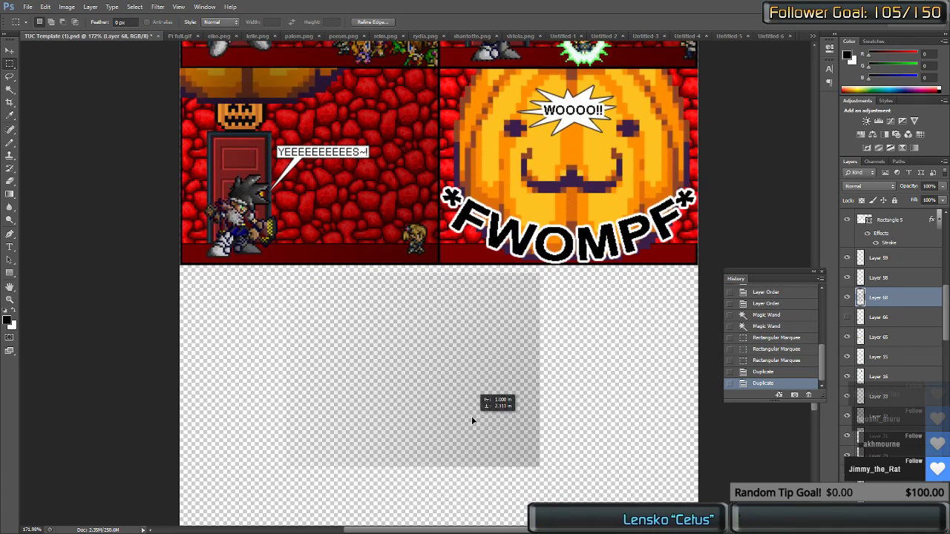
pyautogui.moveTo(563, 481); pyautogui.dragTo(168, 268)
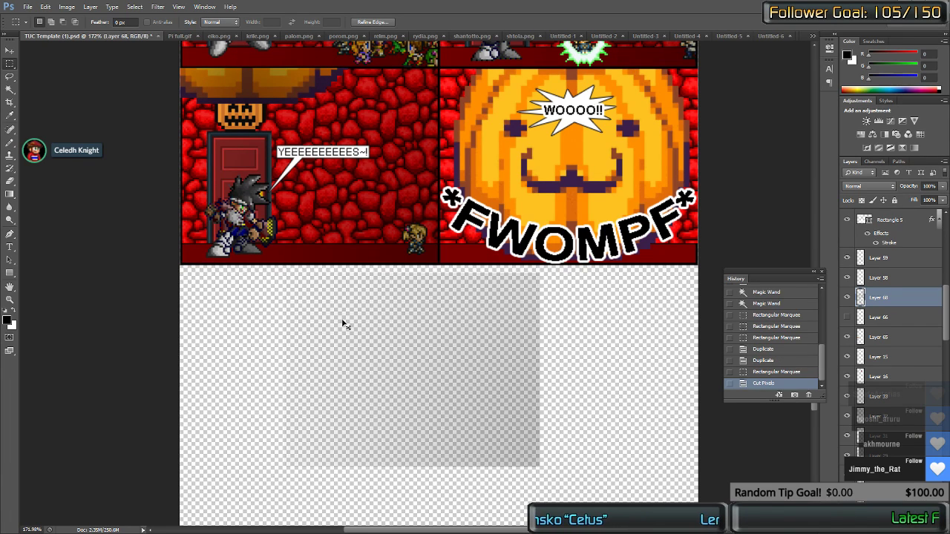
pyautogui.hotkey('ctrl', 'x')
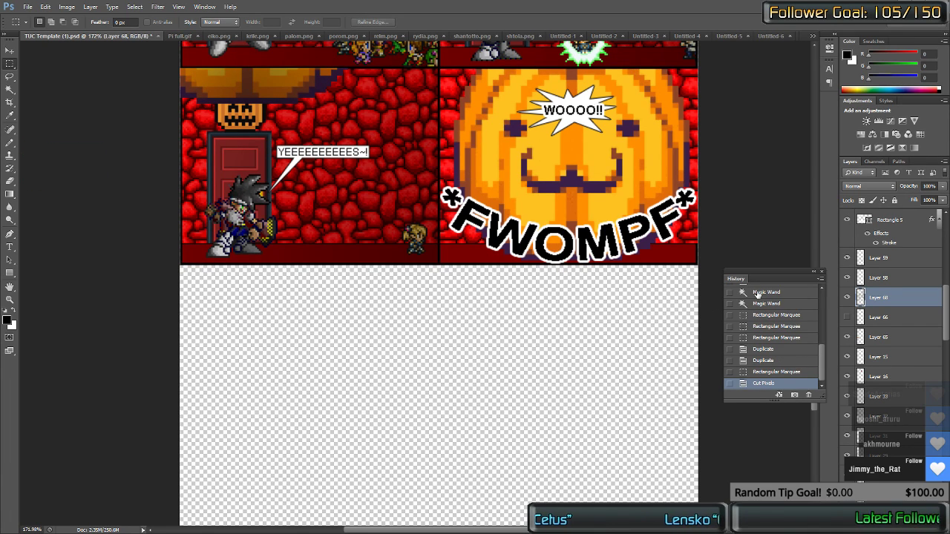
# Step: Paste the cut shading directly above Layer 27 and position it over the "*FWOMPF*" pumpkin panel
pyautogui.press('v')
pyautogui.keyDown('ctrl'); pyautogui.click(636, 161); pyautogui.keyUp('ctrl')
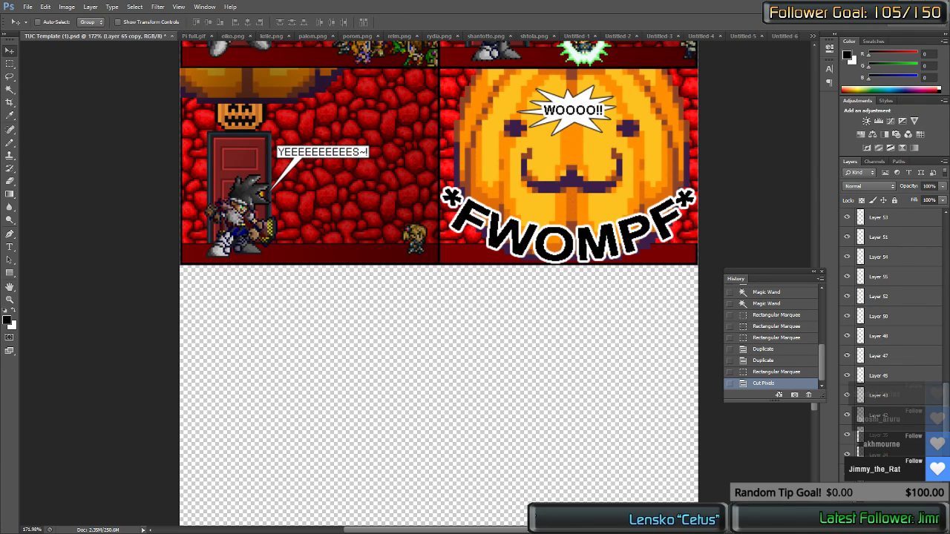
pyautogui.hotkey('alt', '[')
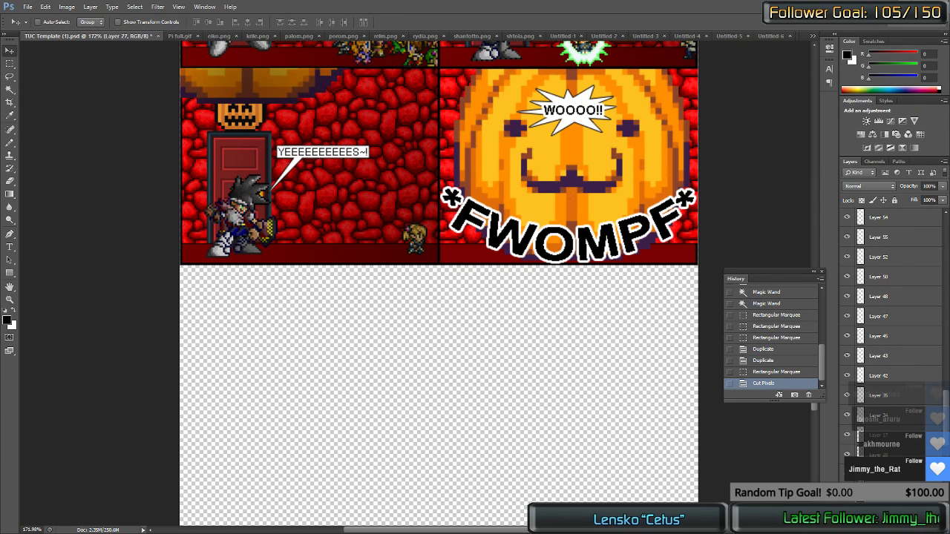
pyautogui.hotkey('ctrl', 'v')
pyautogui.moveTo(494, 379); pyautogui.dragTo(630, 208)
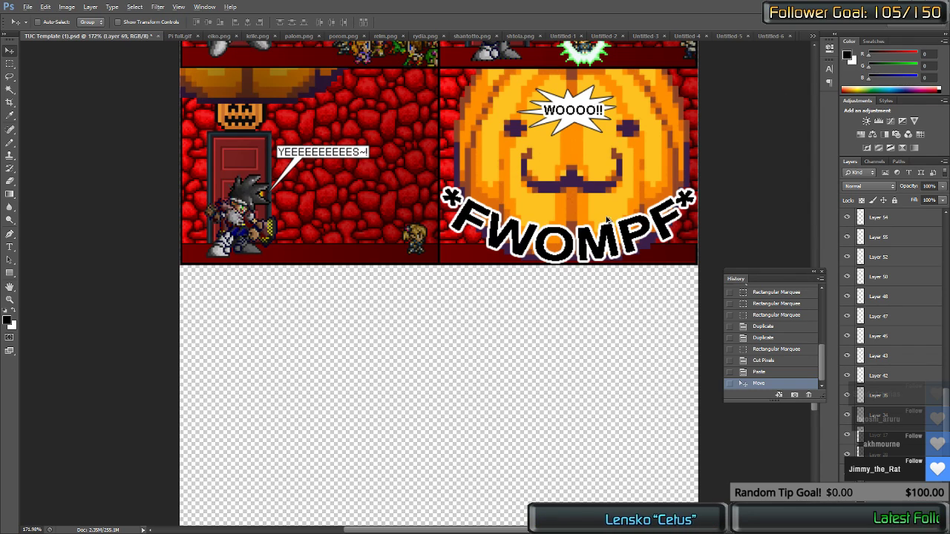
# Step: Clear the lower strip of Layer 30 copy 4's wall background that covers the outer right border of the pumpkin panel
pyautogui.scroll(5, 607, 219)
pyautogui.hscroll(4, 656, 210)
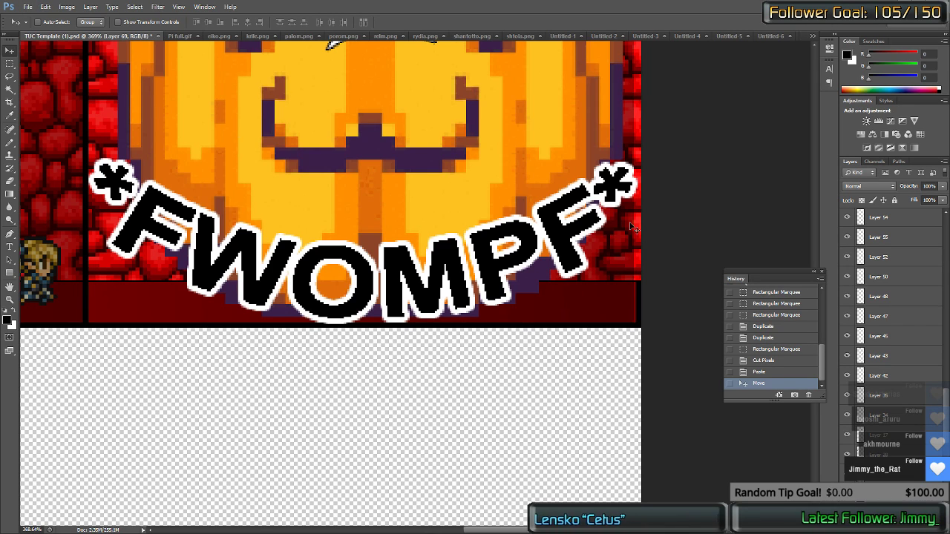
pyautogui.press('m')
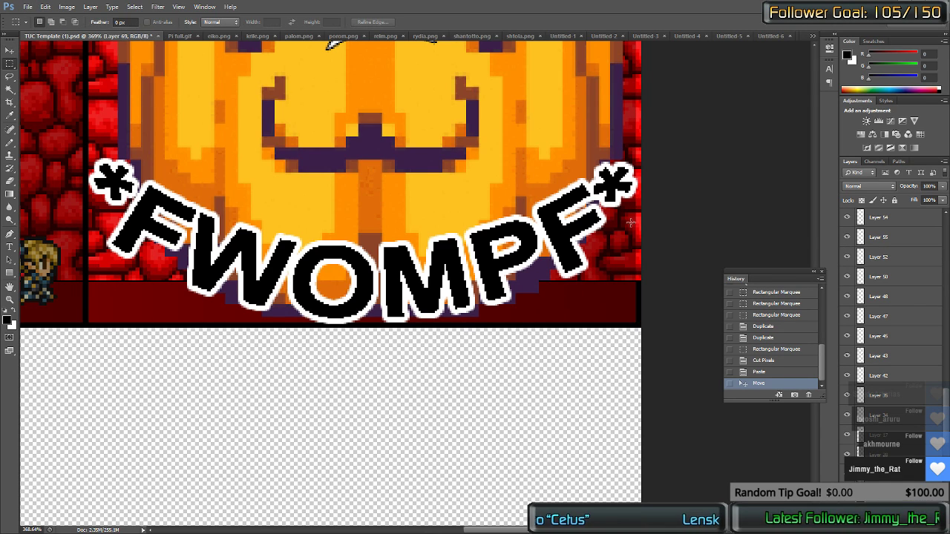
pyautogui.press('v')
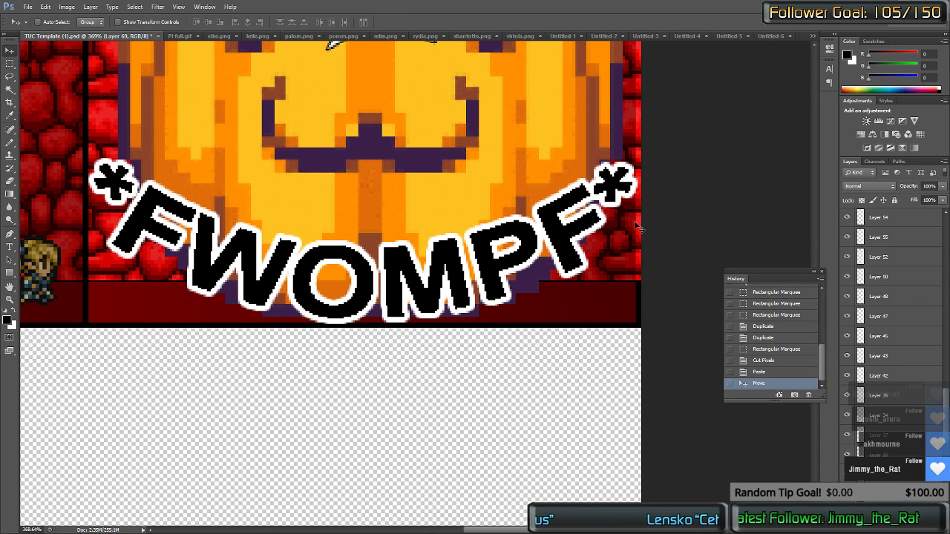
pyautogui.keyDown('ctrl'); pyautogui.click(640, 234); pyautogui.keyUp('ctrl')
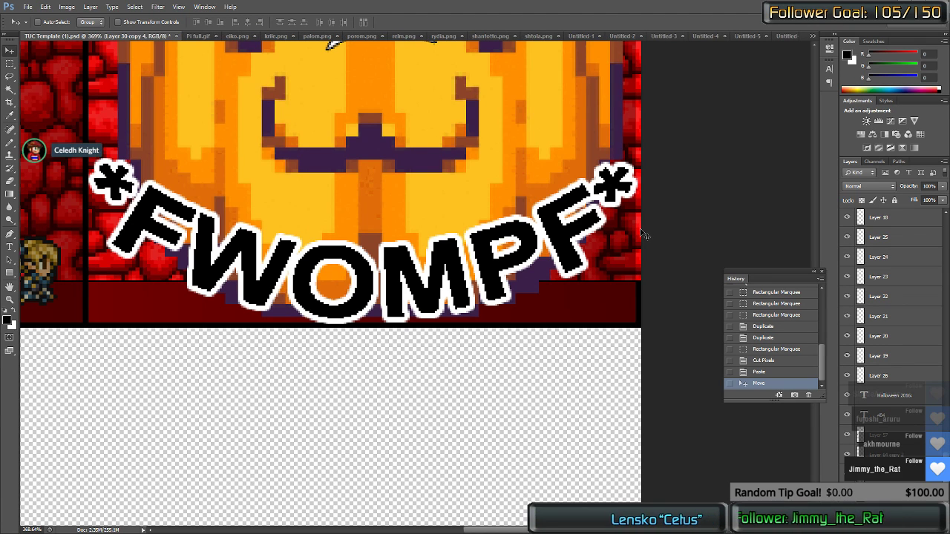
pyautogui.press('m')
pyautogui.scroll(6, 660, 278)
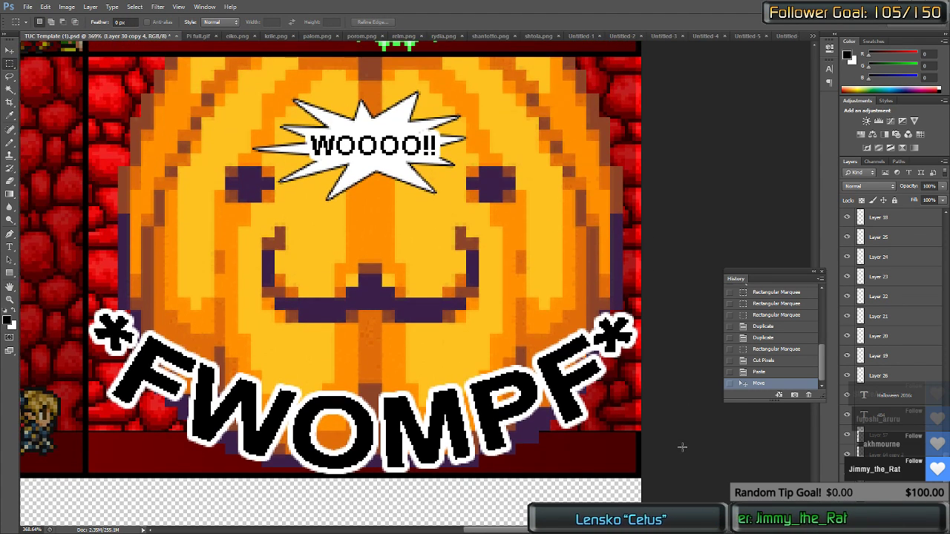
pyautogui.moveTo(667, 484); pyautogui.dragTo(633, 264)
pyautogui.press('Right')
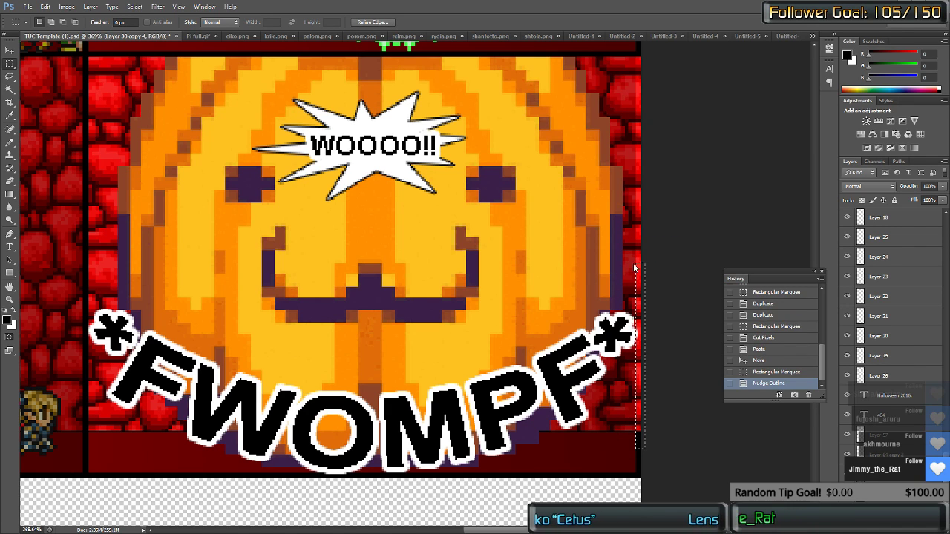
pyautogui.press('Delete')
# Step: Move the selection up along the pumpkin panel's right border, clear the remaining wall overlap to the panel's top edge, and deselect
pyautogui.press('Right')
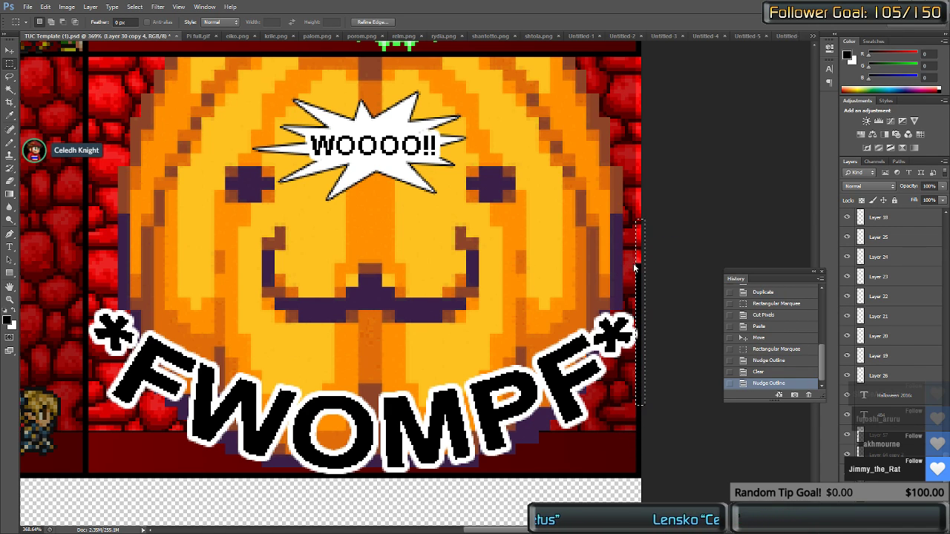
pyautogui.press('Up')
pyautogui.press('Up')
pyautogui.press('Up')
pyautogui.press('Up')
pyautogui.press('Up')
pyautogui.press('Up')
pyautogui.press('Up')
pyautogui.press('Up')
pyautogui.press('Up')
pyautogui.press('Up')
pyautogui.press('Up')
pyautogui.press('Up')
pyautogui.press('Up')
pyautogui.press('Up')
pyautogui.press('Up')
pyautogui.press('Up')
pyautogui.press('Up')
pyautogui.press('Up')
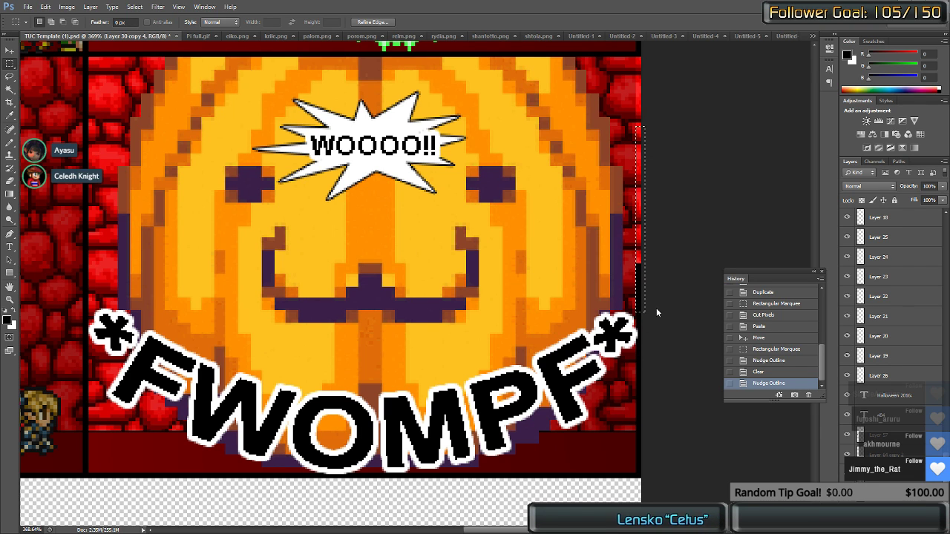
pyautogui.press('Delete')
pyautogui.press('Right')
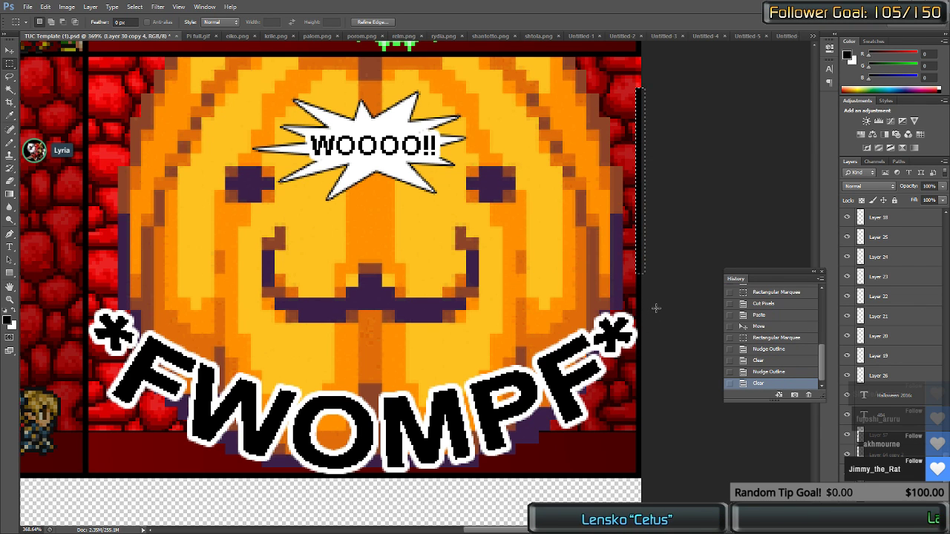
pyautogui.scroll(2, 656, 308)
pyautogui.press('Up')
pyautogui.press('Up')
pyautogui.press('Up')
pyautogui.press('Up')
pyautogui.press('Up')
pyautogui.press('Up')
pyautogui.press('Up')
pyautogui.press('Up')
pyautogui.press('Up')
pyautogui.press('Up')
pyautogui.press('Up')
pyautogui.press('Up')
pyautogui.press('Up')
pyautogui.press('Up')
pyautogui.press('Up')
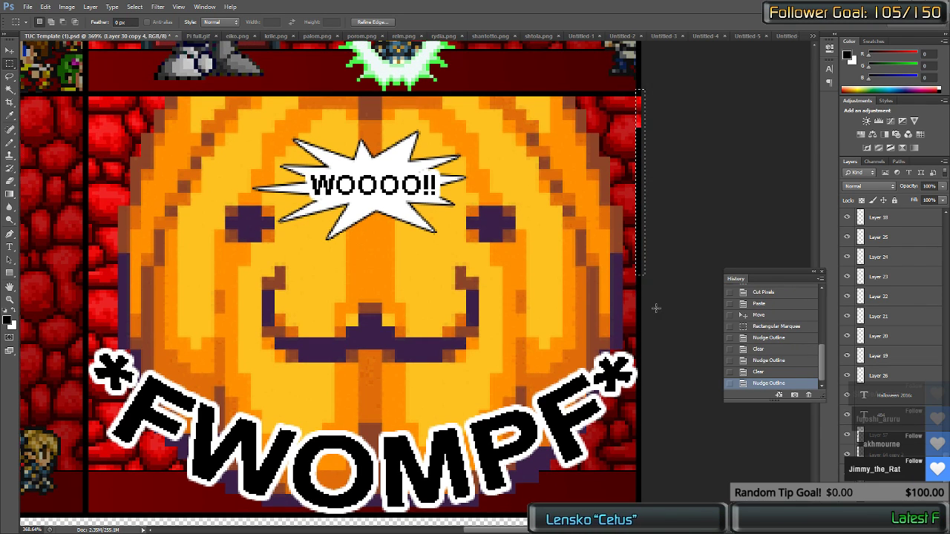
pyautogui.press('Delete')
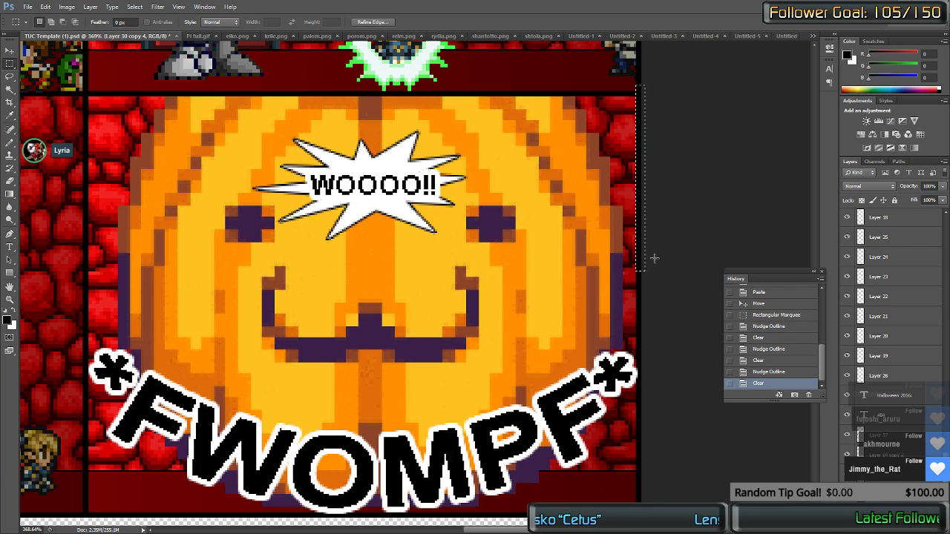
pyautogui.hotkey('ctrl', 'd')
# Step: Duplicate Layer 56's blue two-panel template onto the blank canvas below the last row of panels
pyautogui.scroll(-3, 656, 259)
pyautogui.scroll(-2, 384, 129)
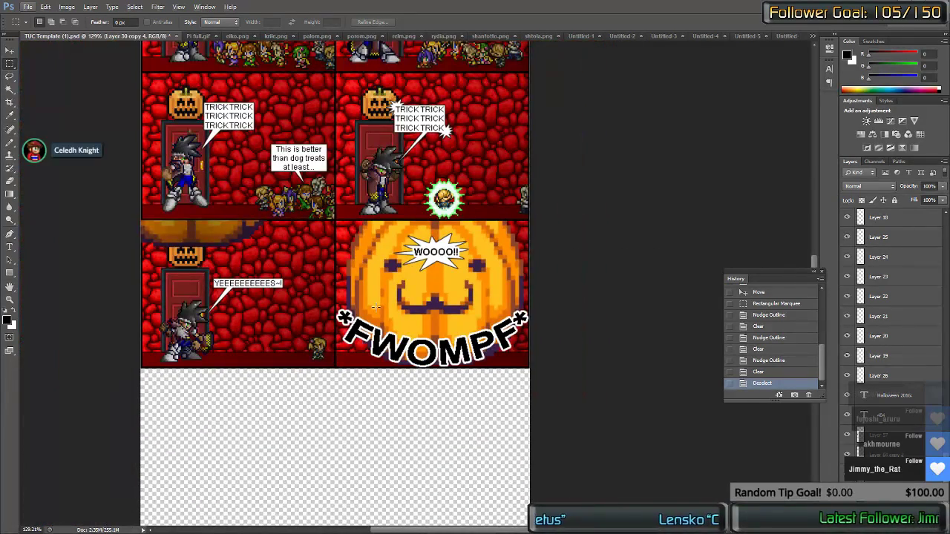
pyautogui.scroll(-1, 277, 367)
pyautogui.scroll(-1, 890, 356)
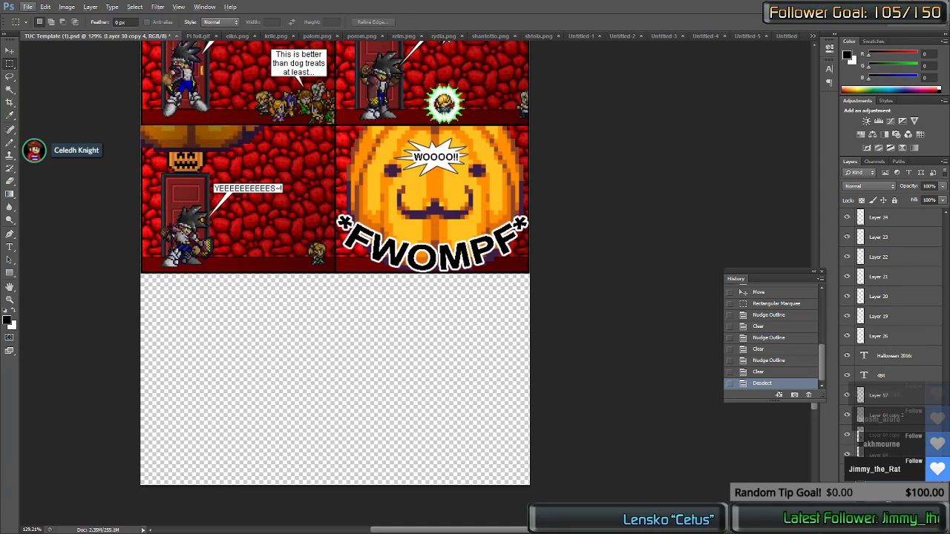
pyautogui.click(891, 493)
pyautogui.click(891, 474)
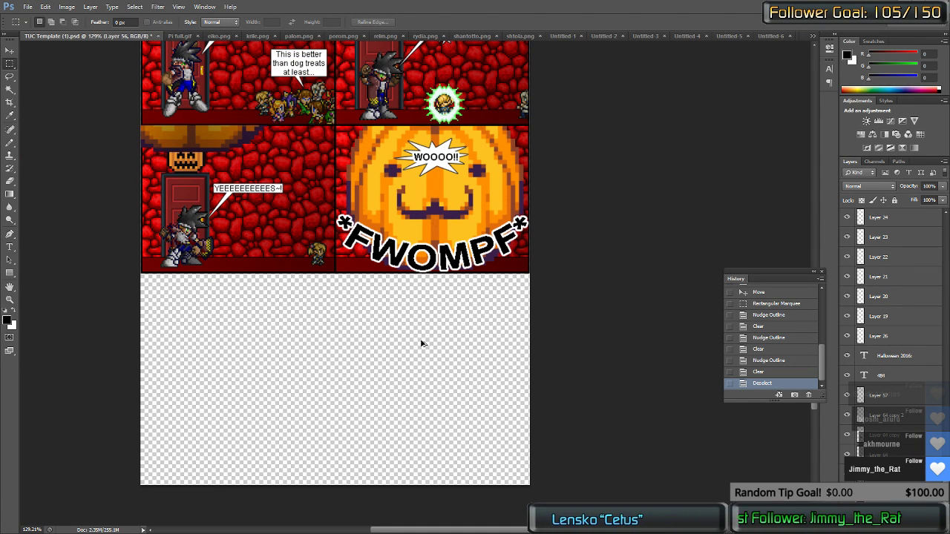
pyautogui.moveTo(422, 344); pyautogui.dragTo(416, 483)
# Step: Nudge the copied template until its top border meets the bottom border of the row above and its sides align
pyautogui.hotkey('ctrl', 'Left')
pyautogui.hotkey('ctrl', 'Right')
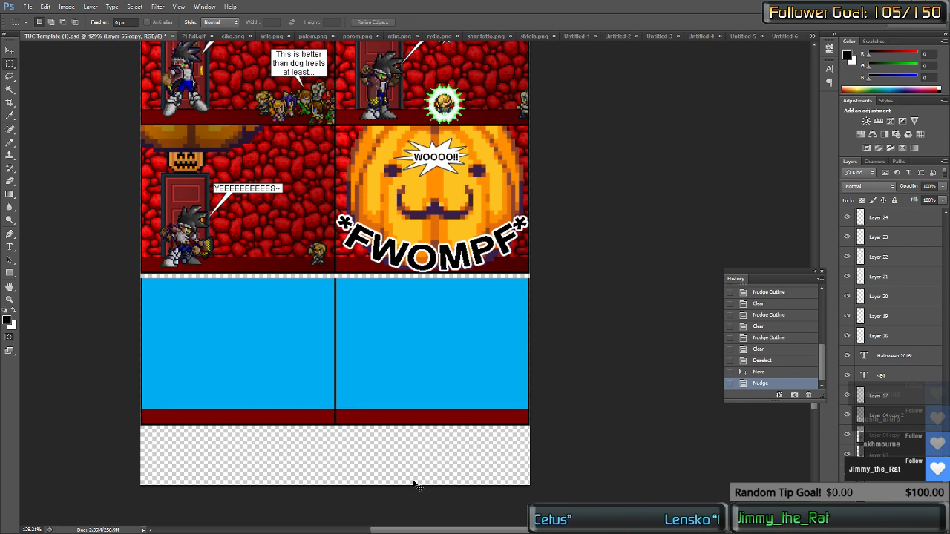
pyautogui.hotkey('ctrl', 'Right')
pyautogui.hotkey('ctrl', 'Left')
pyautogui.hotkey('ctrl', 'shift', 'Up')
pyautogui.hotkey('ctrl', 'Down')
pyautogui.hotkey('ctrl', 'Down')
pyautogui.hotkey('ctrl', 'Down')
pyautogui.hotkey('ctrl', 'Down')
pyautogui.hotkey('ctrl', 'Down')
pyautogui.hotkey('ctrl', 'Down')
pyautogui.hotkey('ctrl', 'Down')
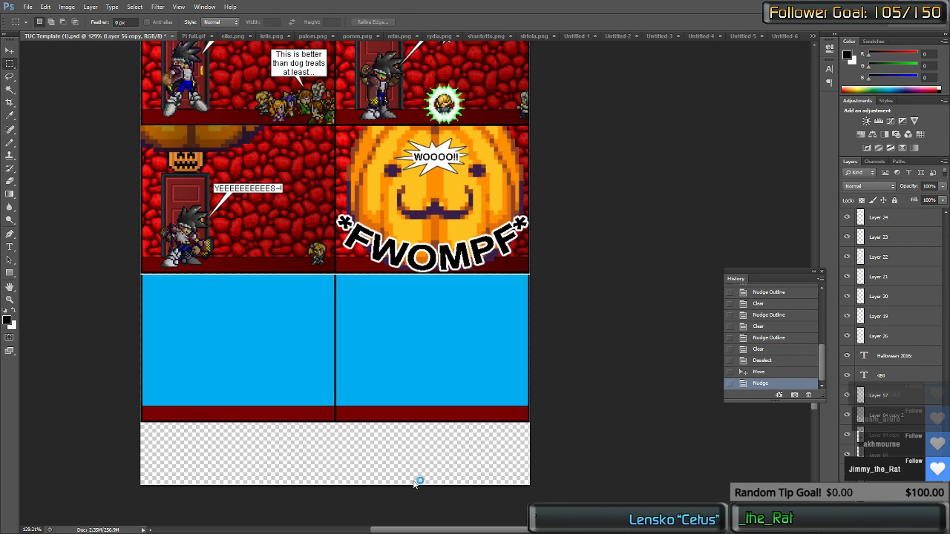
pyautogui.hotkey('ctrl', 'Up')
pyautogui.hotkey('ctrl', 'Up')
pyautogui.scroll(2, 342, 349)
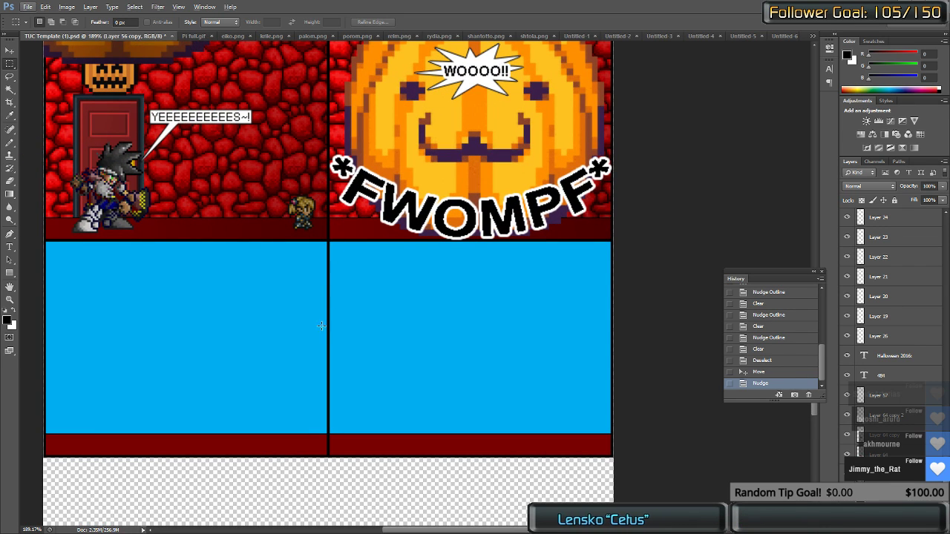
pyautogui.scroll(5, 282, 323)
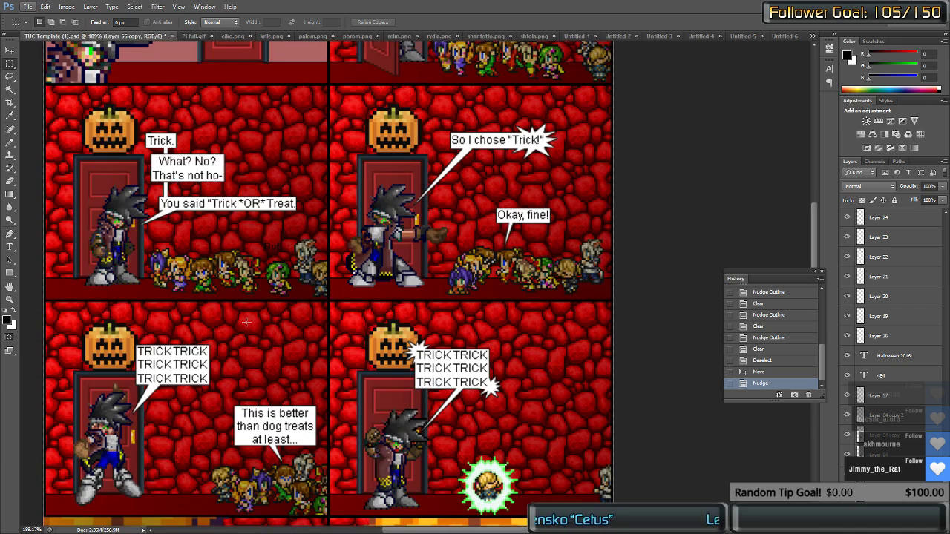
pyautogui.scroll(-10, 246, 322)
pyautogui.scroll(5, 247, 322)
pyautogui.scroll(-1, 246, 322)
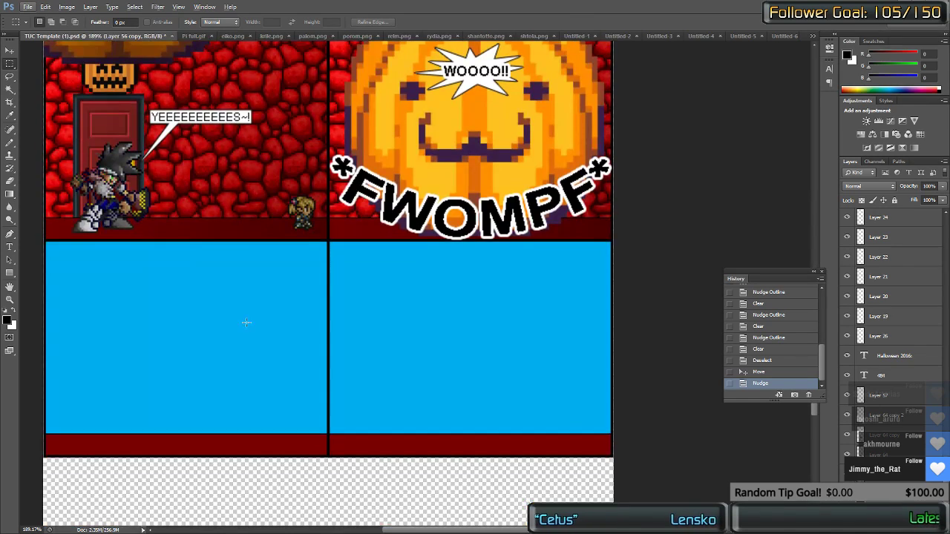
pyautogui.hscroll(-3, 246, 322)
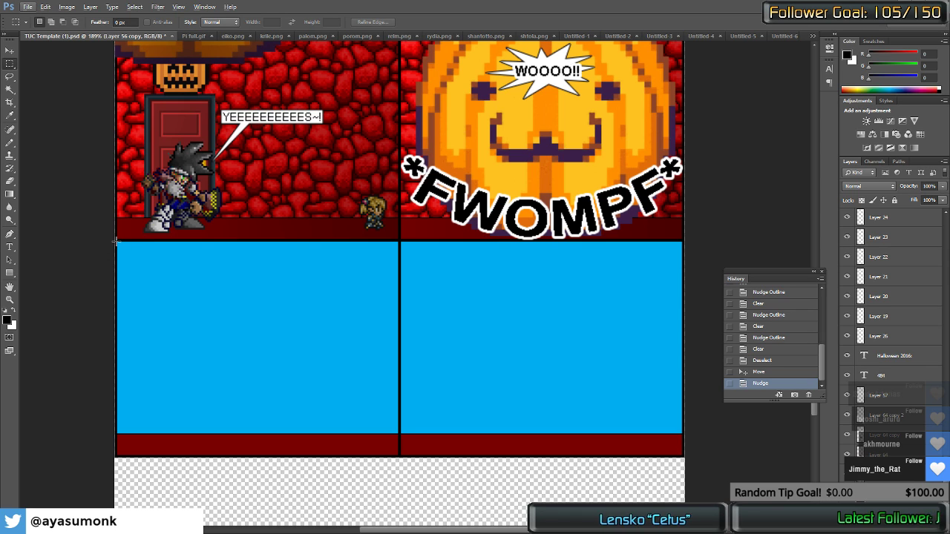
pyautogui.moveTo(115, 241); pyautogui.dragTo(512, 438)
pyautogui.hotkey('ctrl', 'd')
# Step: Select the blue backgrounds and dark red floors of both new panels with the Magic Wand, clear them, and deselect
pyautogui.press('w')
pyautogui.click(300, 377)
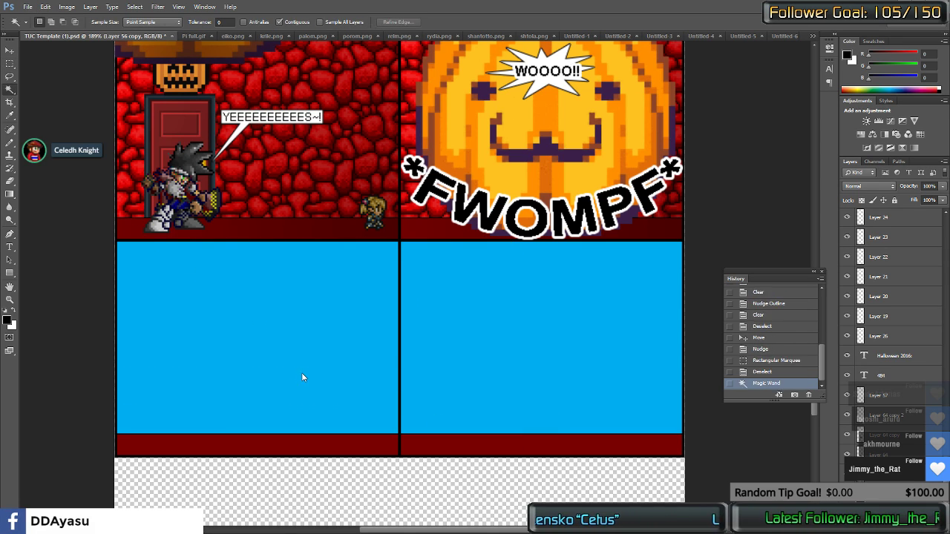
pyautogui.keyDown('shift'); pyautogui.click(470, 363); pyautogui.keyUp('shift')
pyautogui.keyDown('shift'); pyautogui.click(446, 444); pyautogui.keyUp('shift')
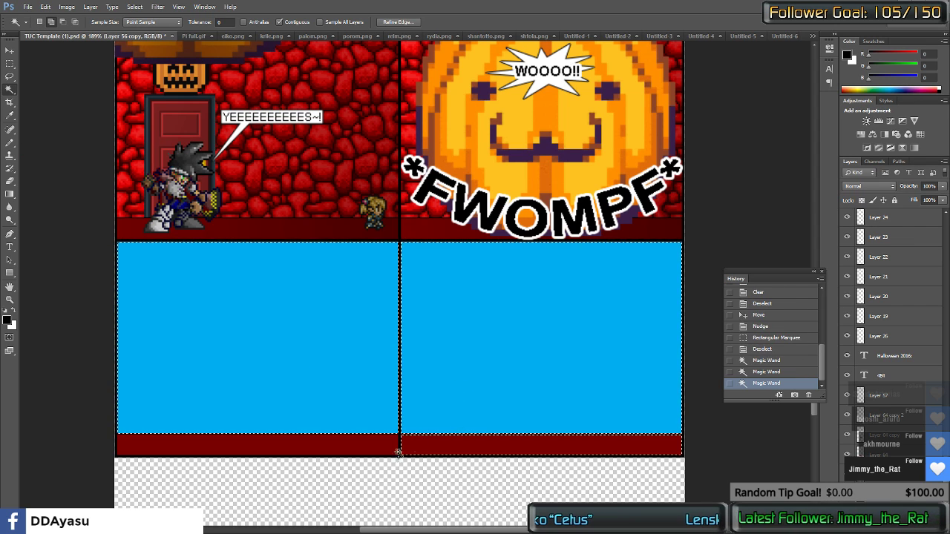
pyautogui.keyDown('shift'); pyautogui.click(356, 449); pyautogui.keyUp('shift')
pyautogui.press('Delete')
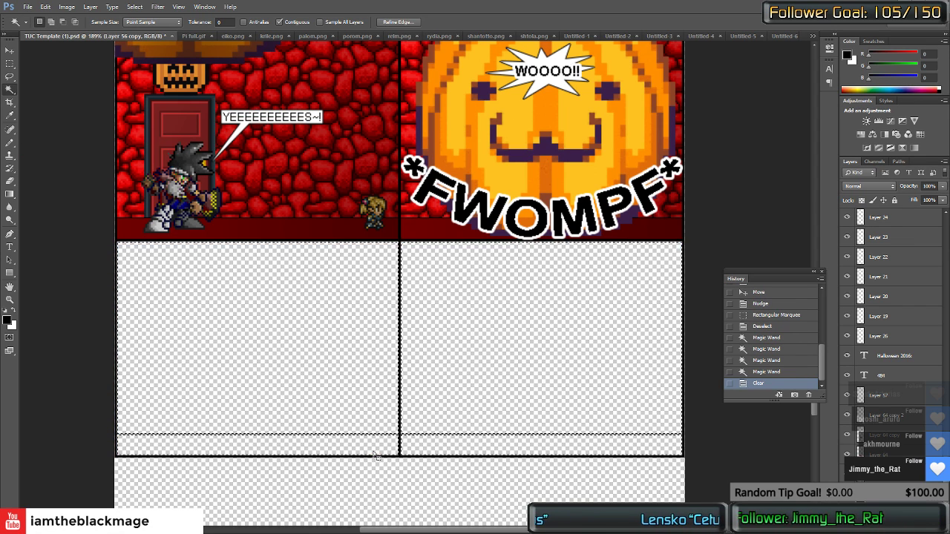
pyautogui.press('m')
pyautogui.click(380, 423)
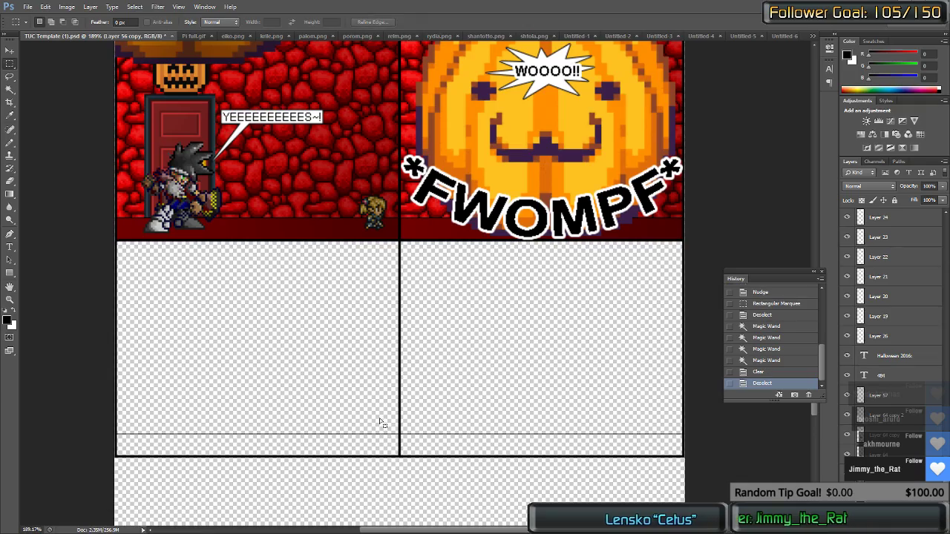
# Step: Clear the lower part of the new row's centre divider together with the middle of the floor line, and deselect
pyautogui.moveTo(364, 327); pyautogui.dragTo(460, 454)
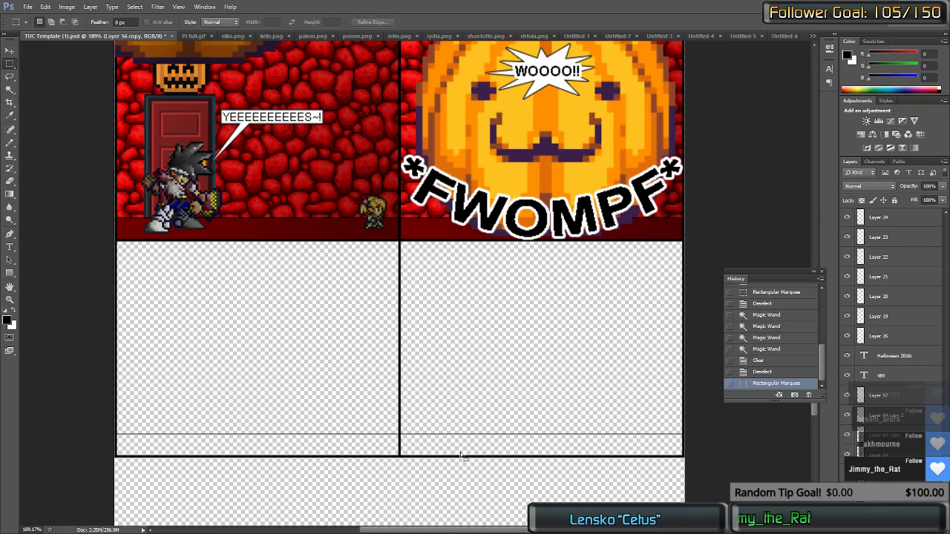
pyautogui.scroll(3, 395, 479)
pyautogui.scroll(2, 396, 479)
pyautogui.press('Delete')
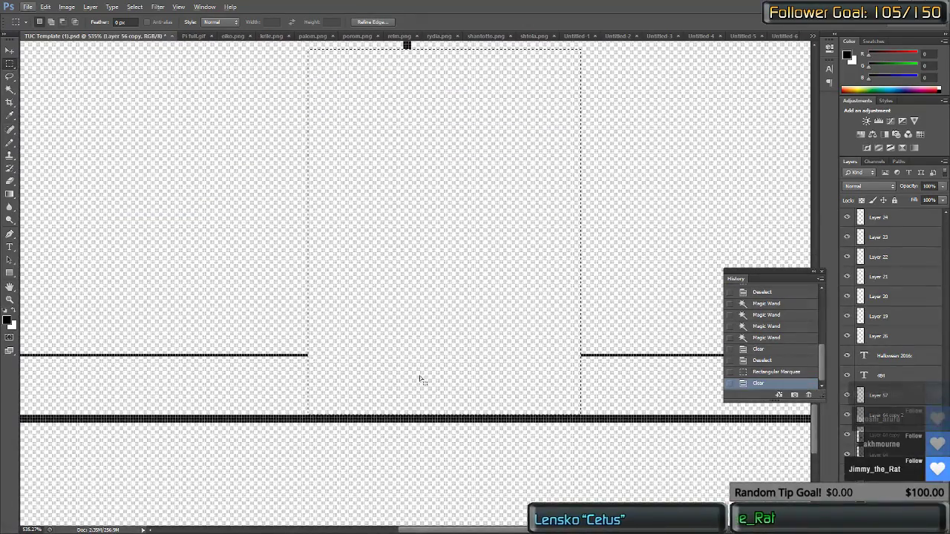
pyautogui.hotkey('ctrl', 'd')
# Step: Clear the remaining upper part of the centre divider, aligning the selection just below the horizontal border of the row above
pyautogui.scroll(-4, 421, 369)
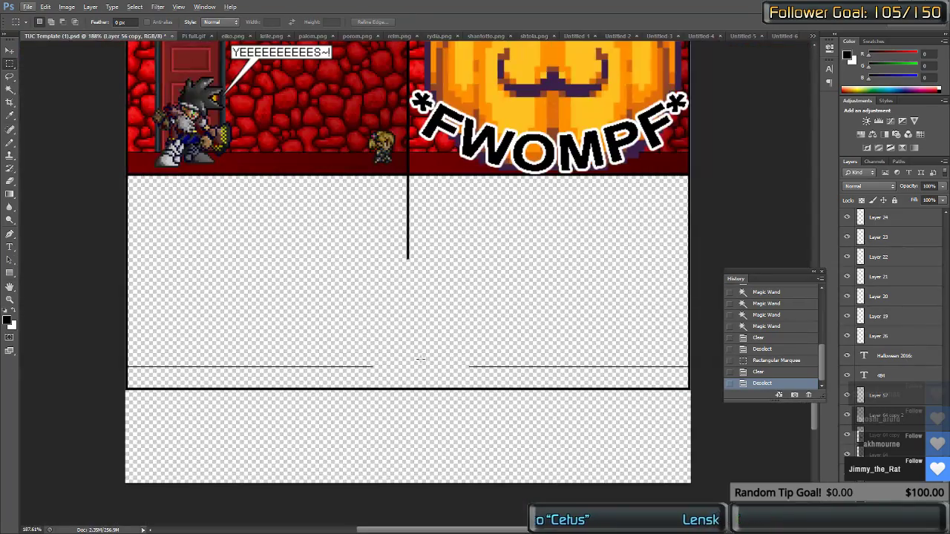
pyautogui.moveTo(420, 281); pyautogui.dragTo(309, 178)
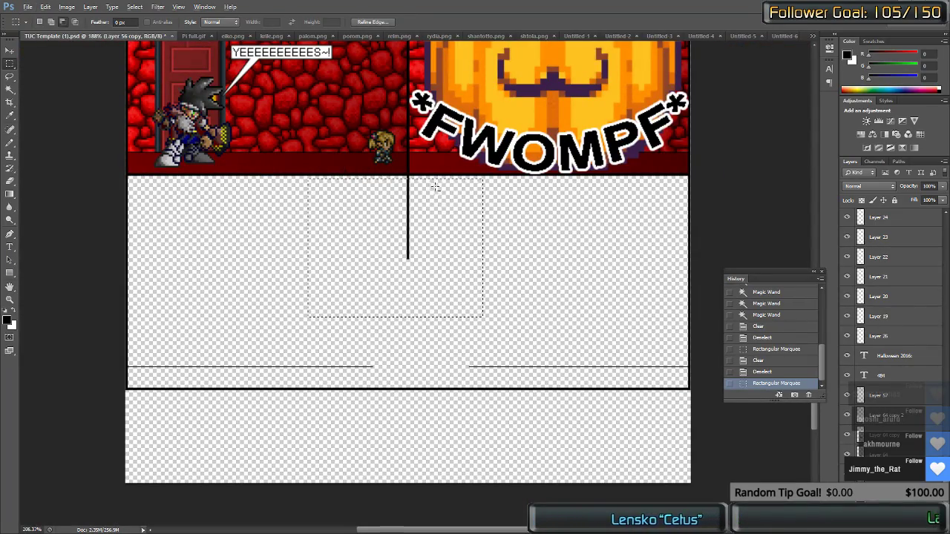
pyautogui.scroll(5, 423, 172)
pyautogui.press('Up')
pyautogui.press('Up')
pyautogui.press('Up')
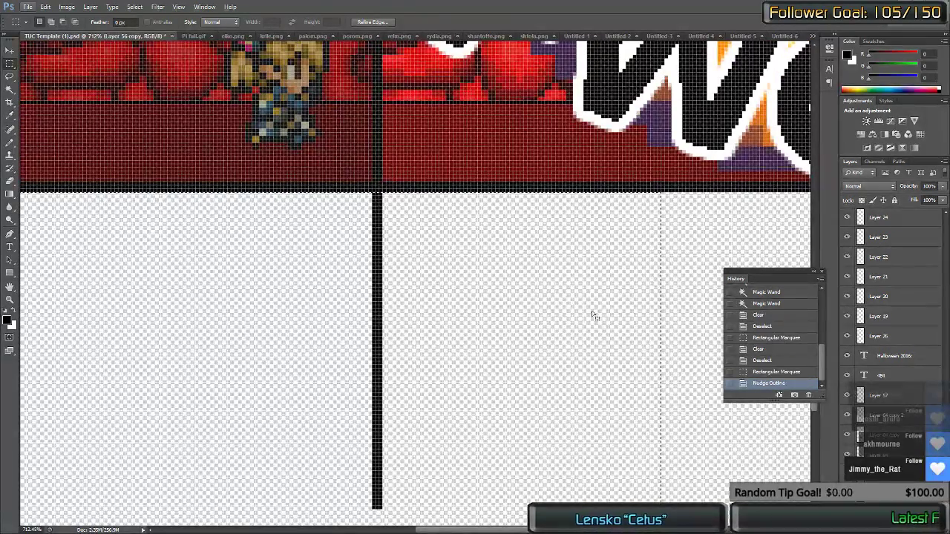
pyautogui.press('Delete')
# Step: Clear the left segment of the thin floor line in the new bottom frame and deselect
pyautogui.scroll(-3, 379, 253)
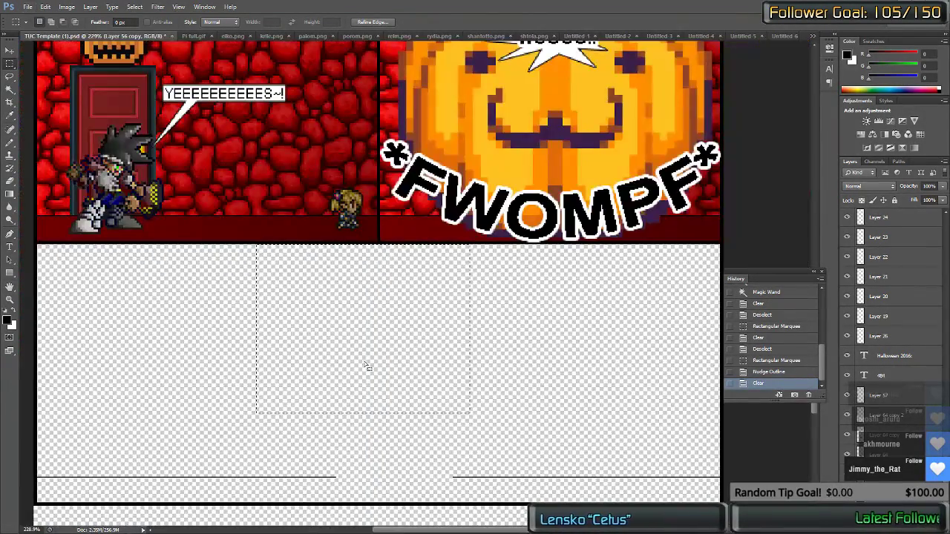
pyautogui.moveTo(363, 481); pyautogui.dragTo(38, 414)
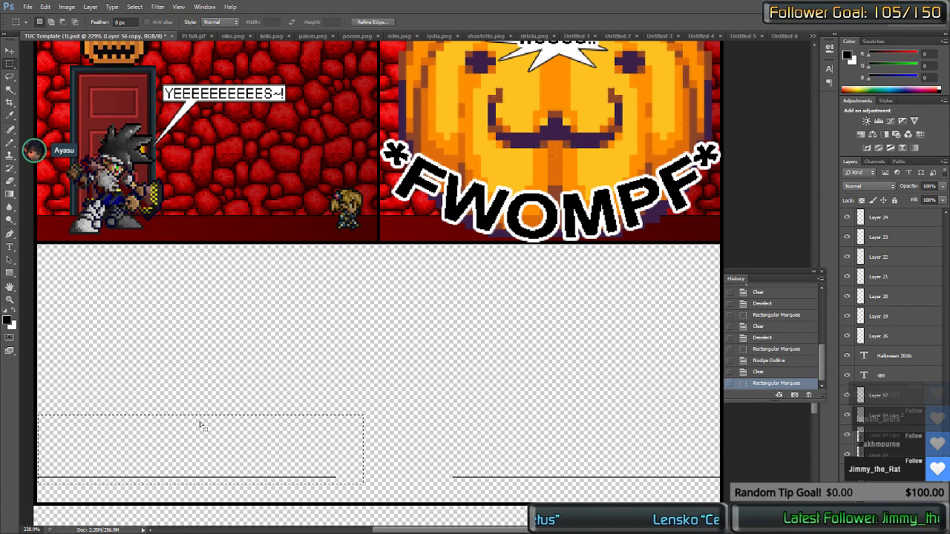
pyautogui.press('Down')
pyautogui.press('Delete')
pyautogui.hotkey('ctrl', 'd')
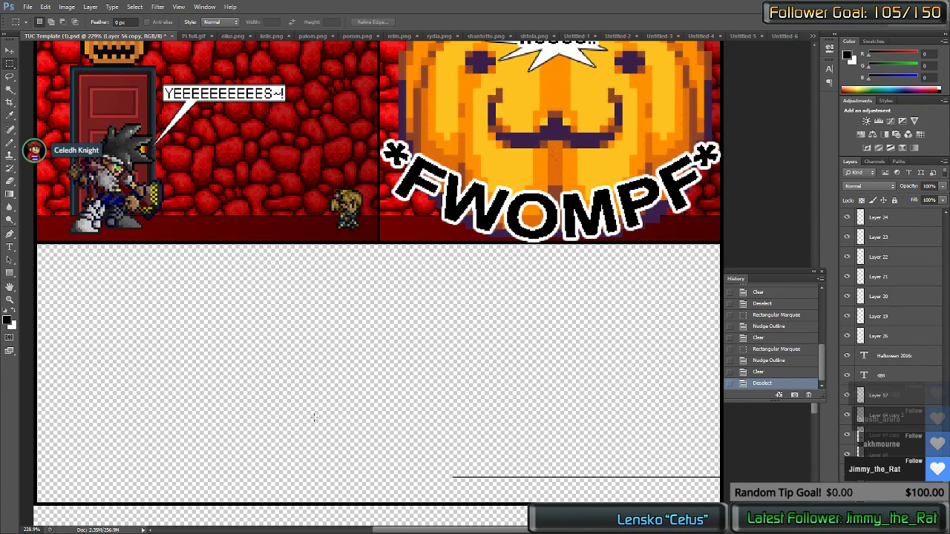
# Step: Clear the remaining right segment of the thin floor line in the bottom frame and deselect
pyautogui.moveTo(329, 423); pyautogui.dragTo(719, 492)
pyautogui.press('Down')
pyautogui.press('Delete')
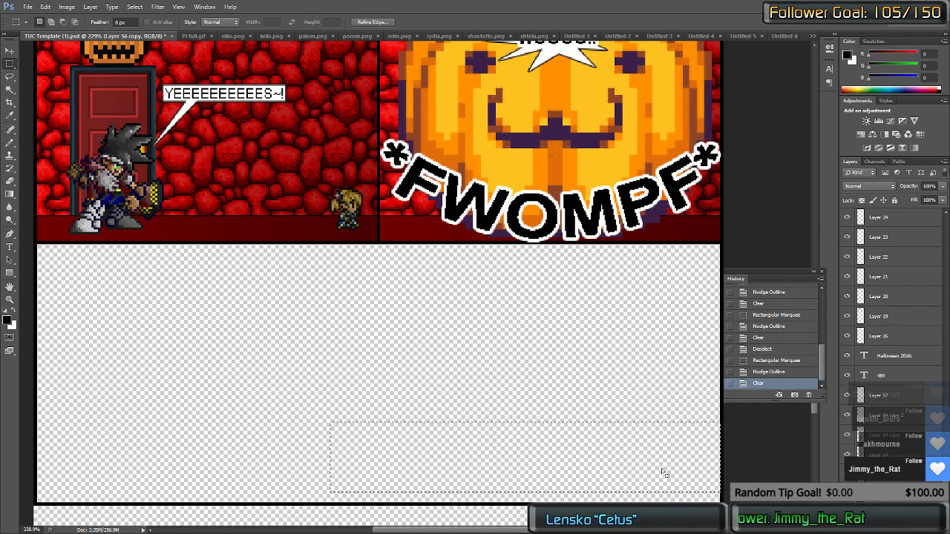
pyautogui.hotkey('ctrl', 'd')
# Step: Sample the pumpkin's orange as foreground and yellow-orange as background, and choose the foreground-to-background gradient preset
pyautogui.press('g')
pyautogui.keyDown('alt'); pyautogui.click(493, 173); pyautogui.keyUp('alt')
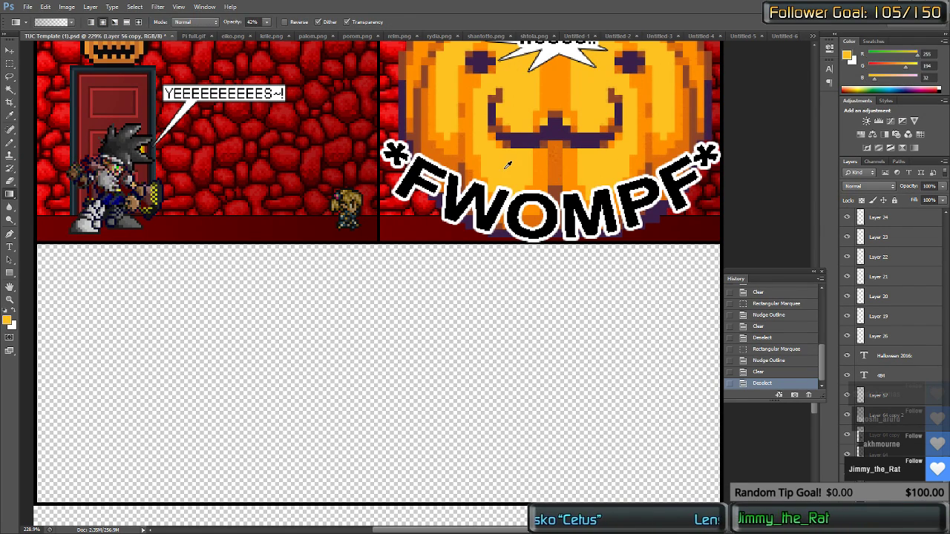
pyautogui.press('x')
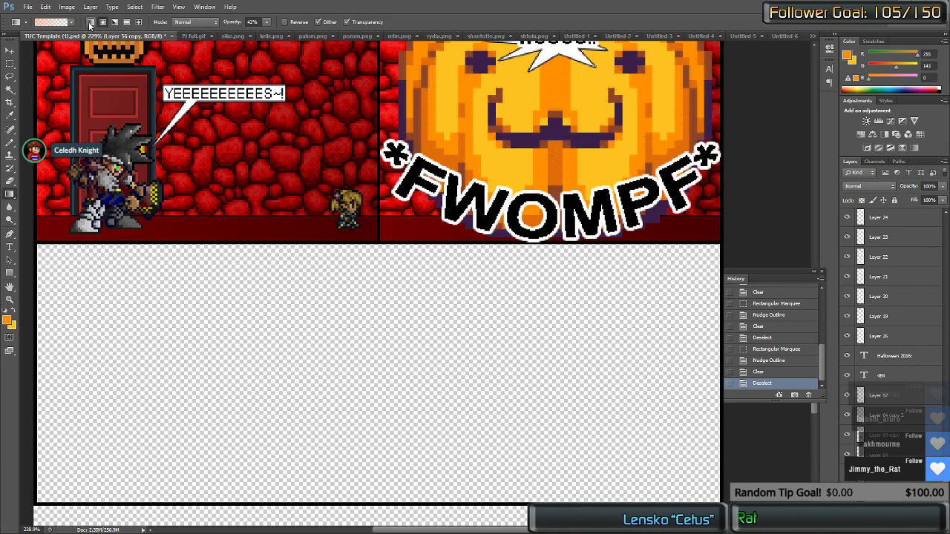
pyautogui.click(71, 23)
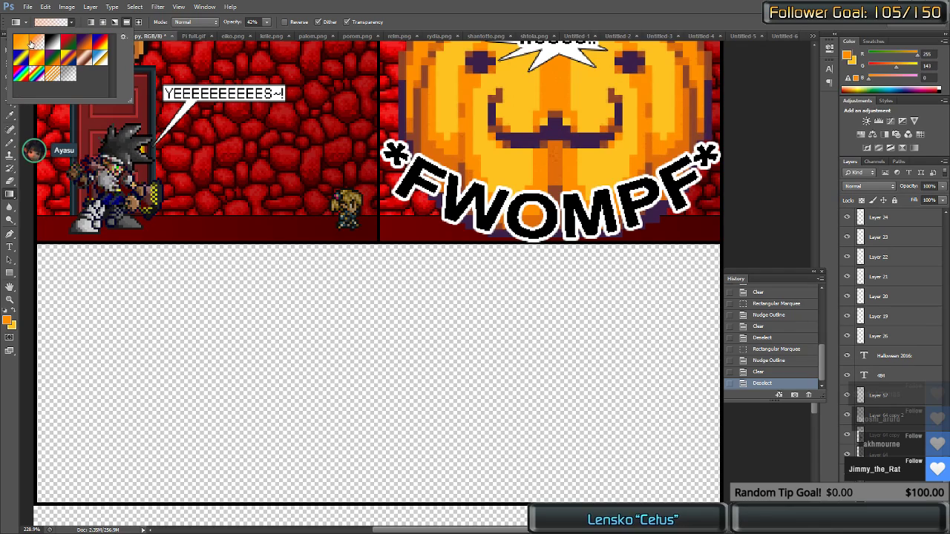
pyautogui.click(111, 291)
# Step: Try a diagonal orange-to-yellow gradient at 42% opacity across the bottom frame, and undo it
pyautogui.moveTo(86, 277); pyautogui.dragTo(555, 475)
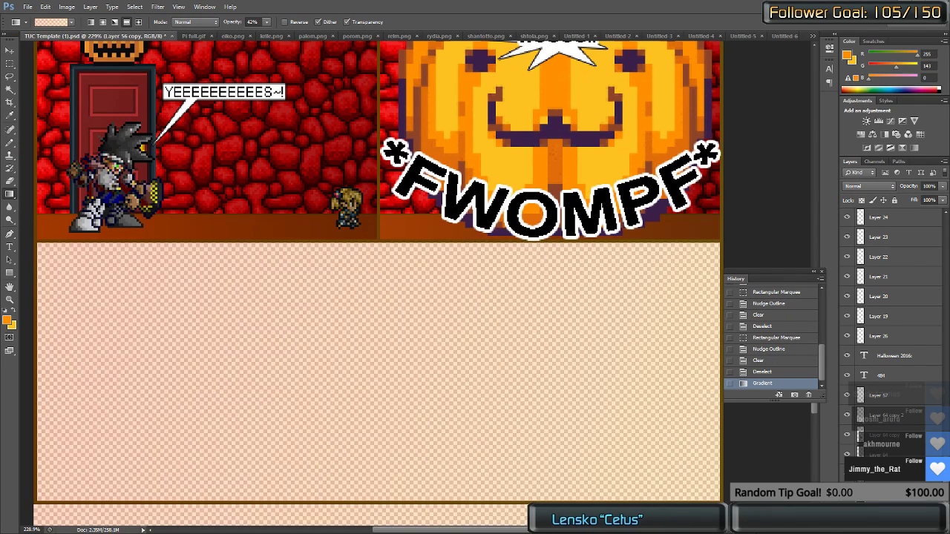
pyautogui.hotkey('ctrl', 'z')
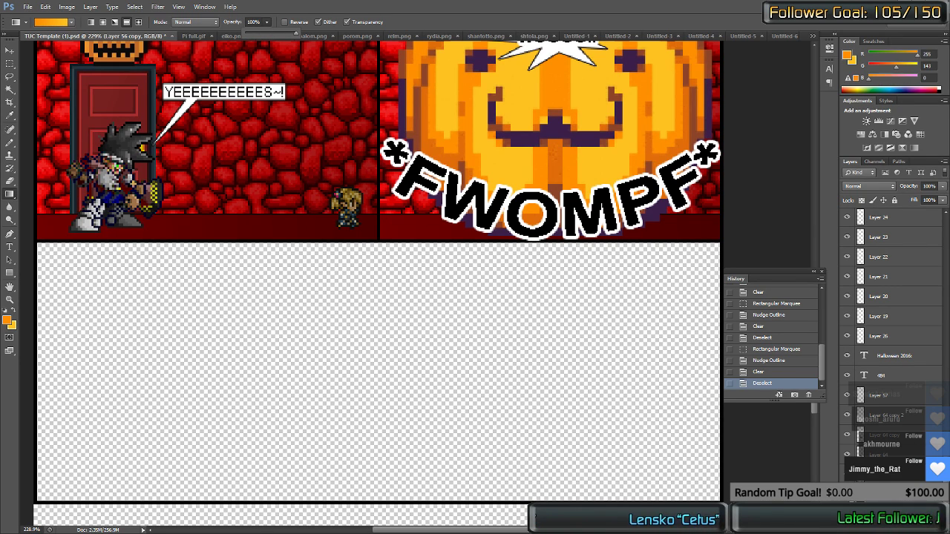
# Step: Merge the frame layers and select the empty interior of the bottom frame with the Magic Wand
pyautogui.press('w')
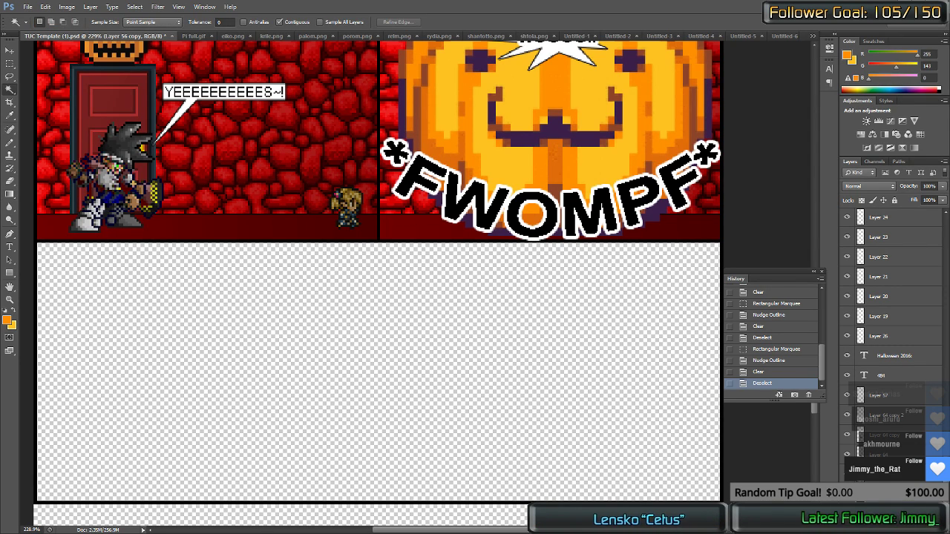
pyautogui.scroll(-1, 846, 431)
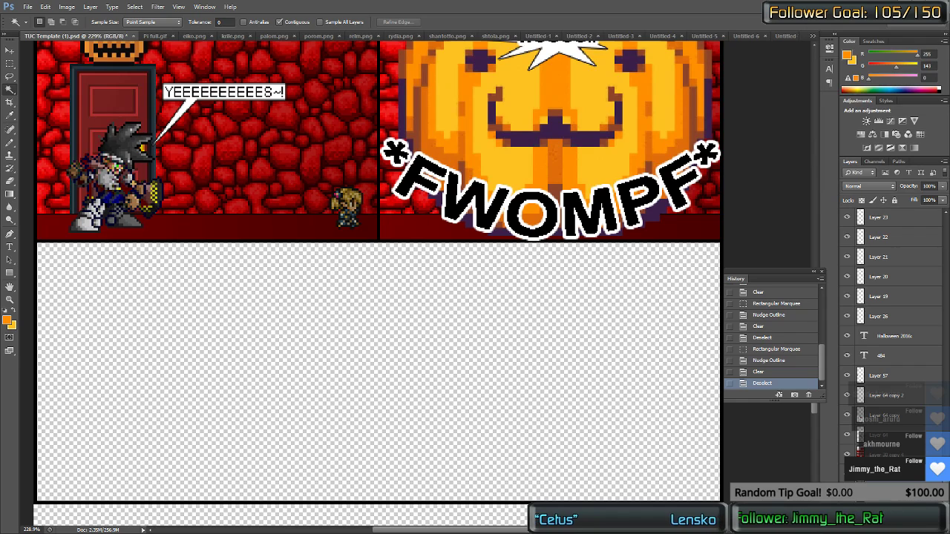
pyautogui.hotkey('ctrl', 'e')
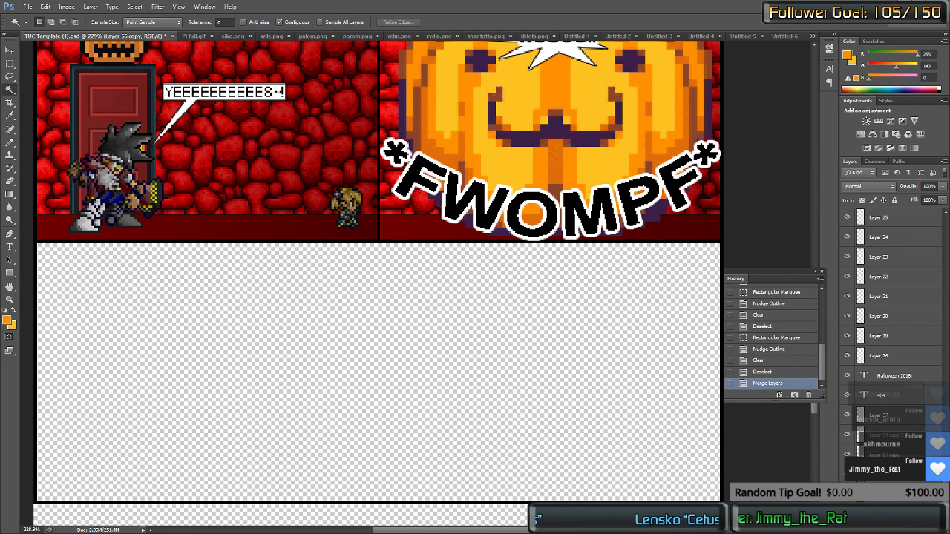
pyautogui.click(604, 416)
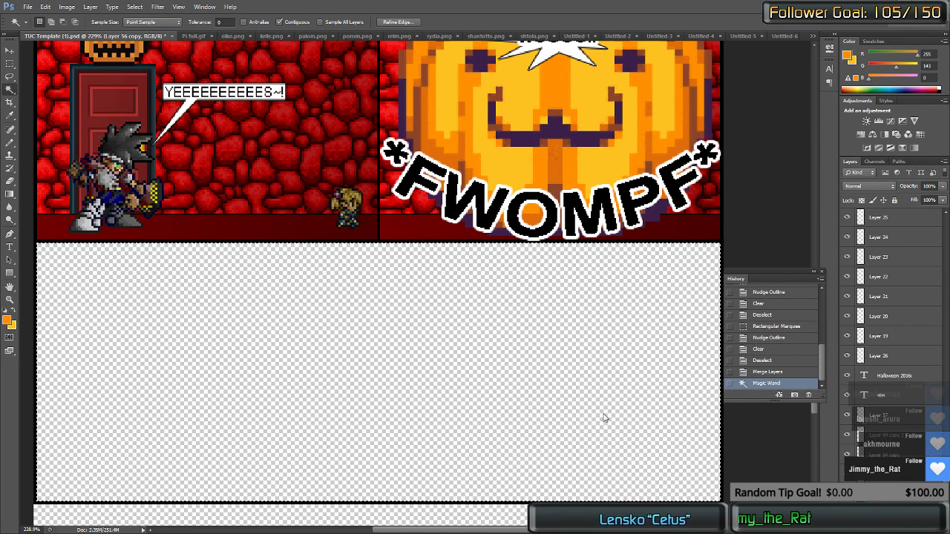
# Step: Fill the selected bottom panel with a 100% opacity gradient running from orange at its lower right to yellow at its upper left
pyautogui.press('g')
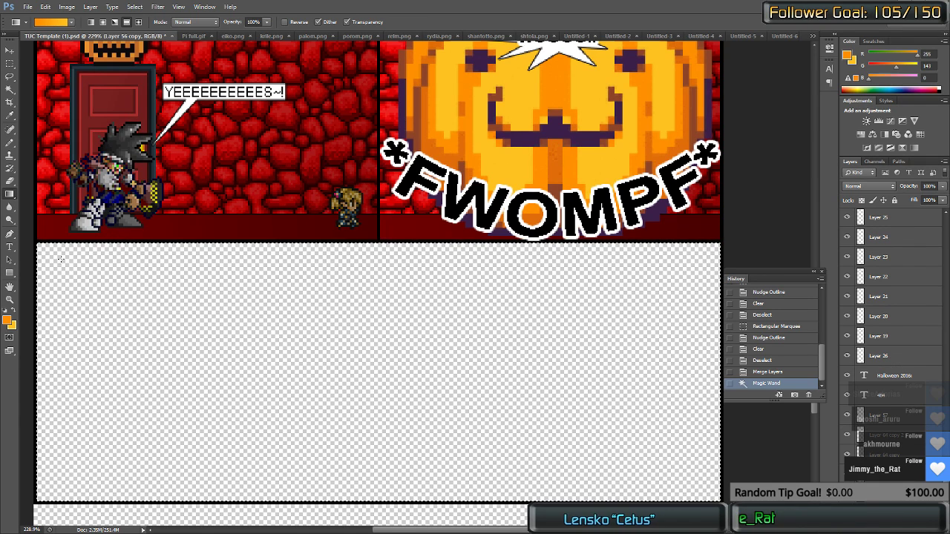
pyautogui.moveTo(352, 361); pyautogui.dragTo(466, 394)
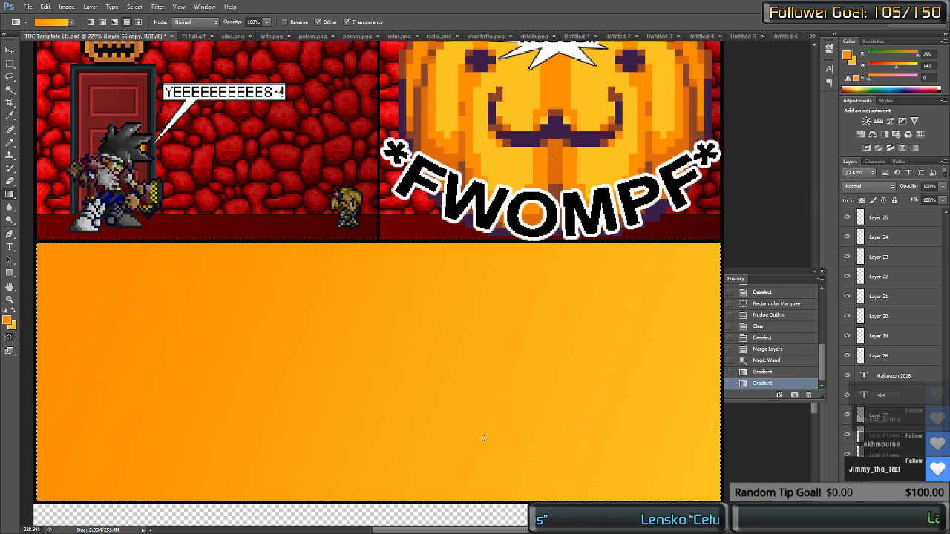
pyautogui.hotkey('ctrl', 'z')
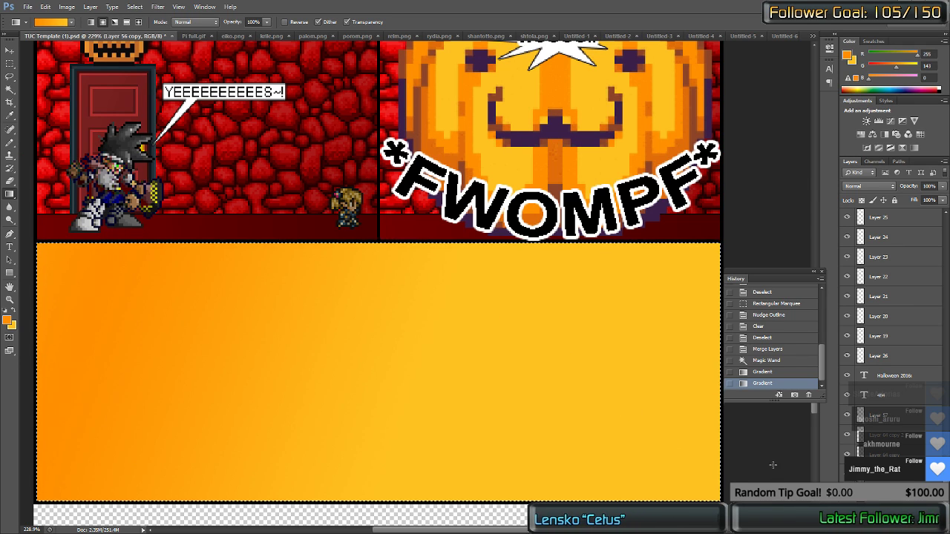
pyautogui.moveTo(772, 465); pyautogui.dragTo(218, 284)
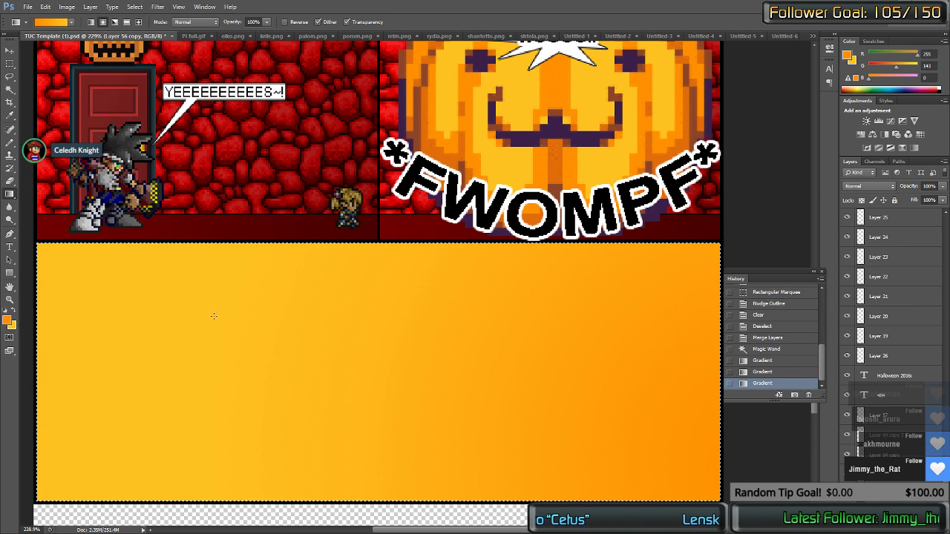
# Step: Overlay an orange-to-transparent gradient from the bottom panel's upper-left corner towards its centre
pyautogui.click(71, 23)
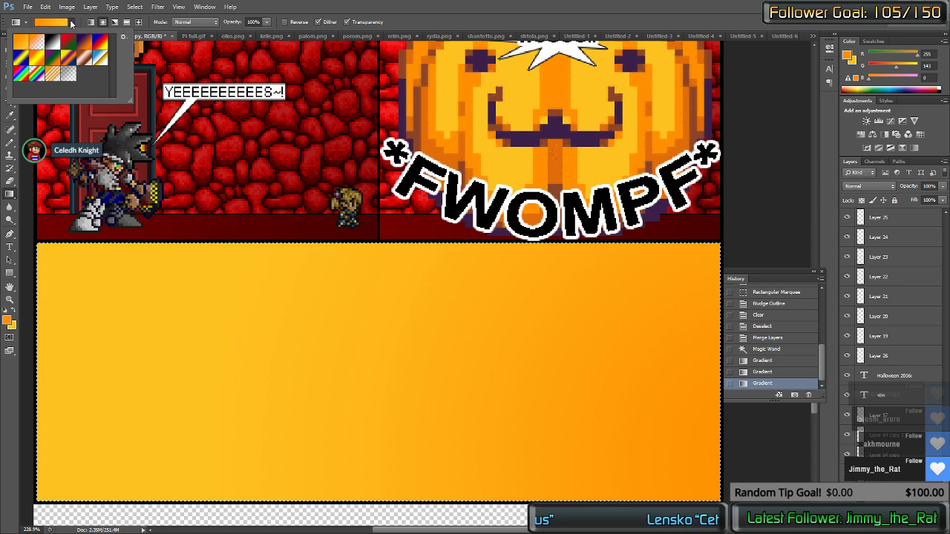
pyautogui.click(37, 41)
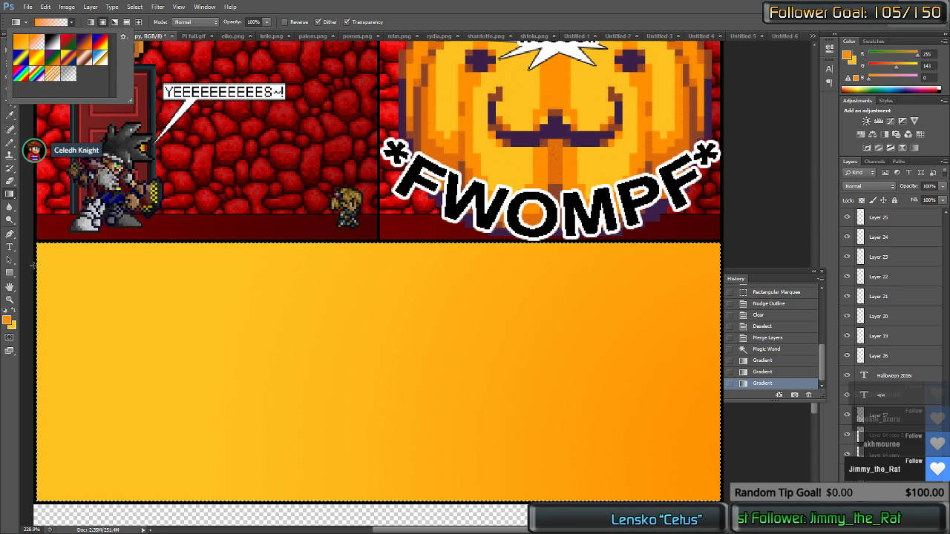
pyautogui.moveTo(33, 265); pyautogui.dragTo(281, 388)
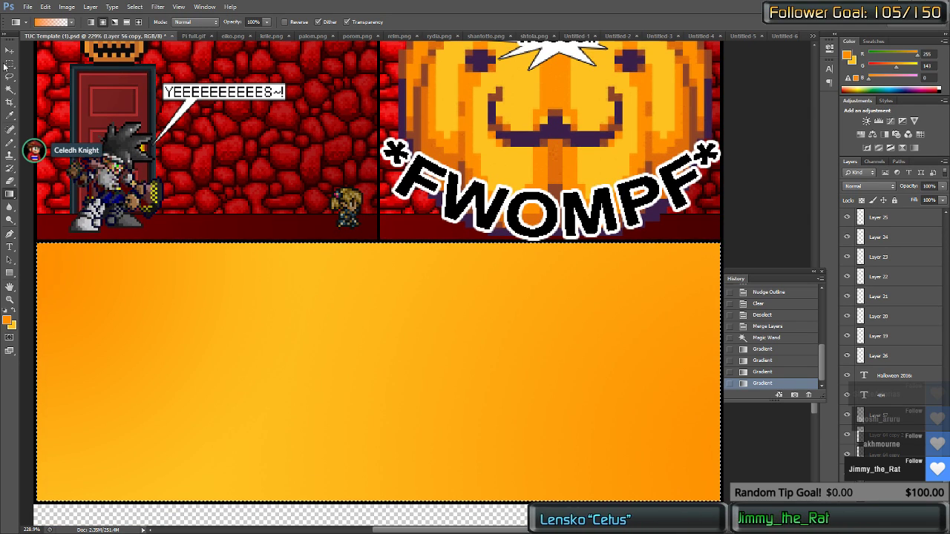
# Step: Add the centred two-line text "Happy Halloween" and "from" in orange Arial Bold 16 pt to the bottom panel
pyautogui.press('t')
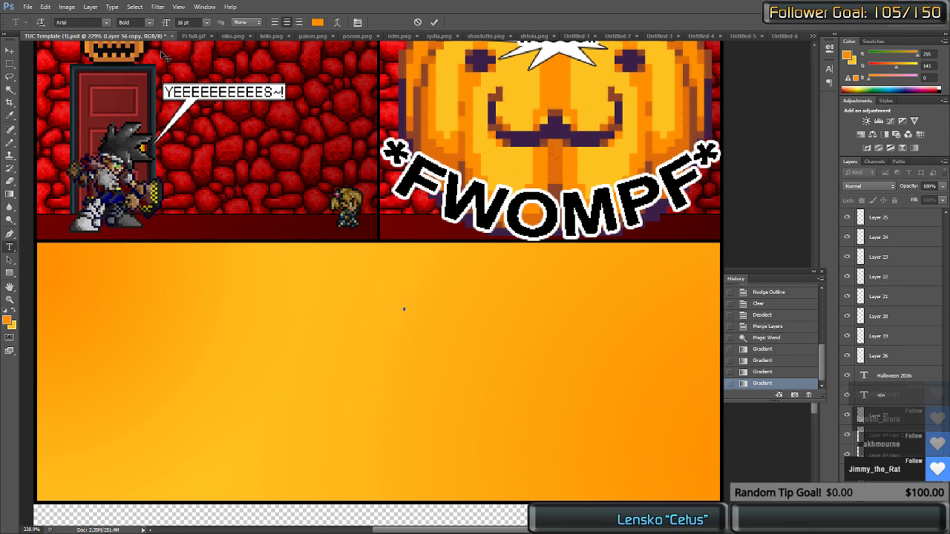
pyautogui.write('appy')
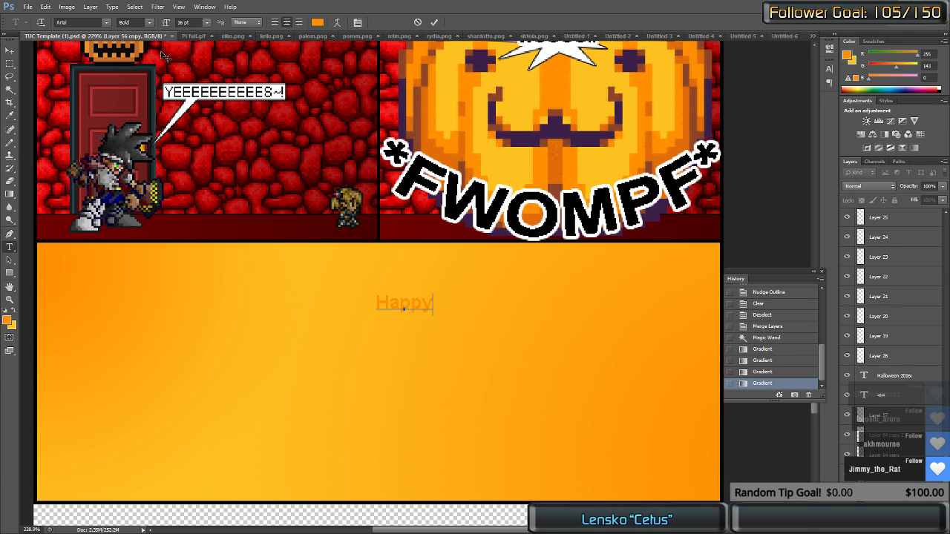
pyautogui.write(' Hallowe')
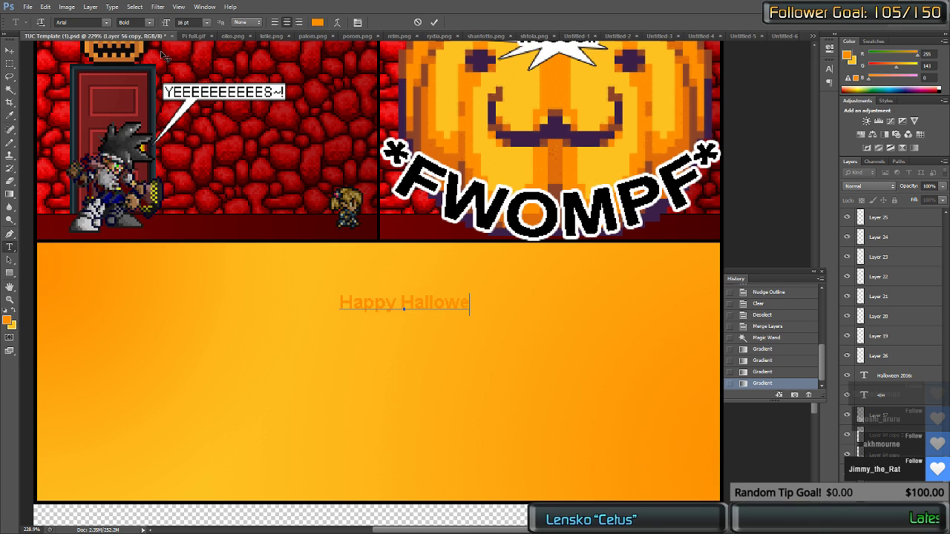
pyautogui.write('en')
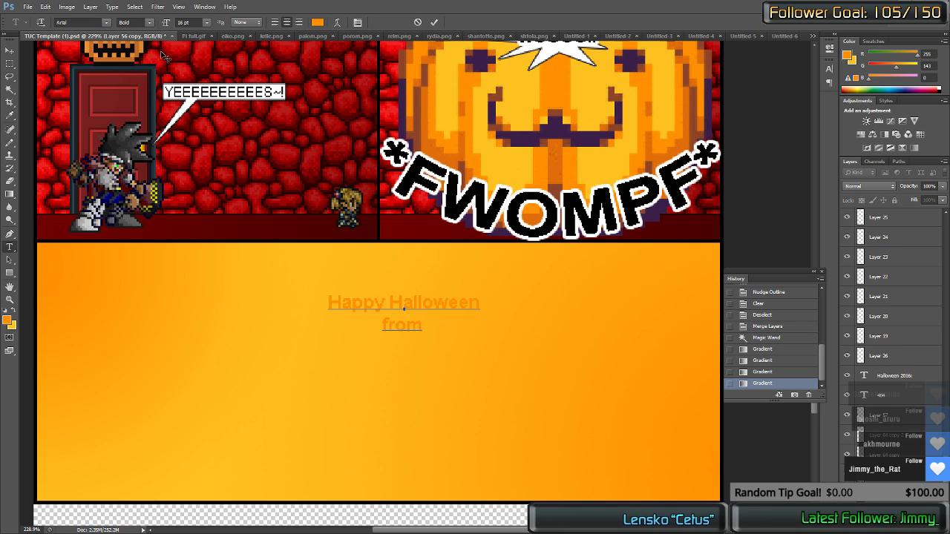
pyautogui.hotkey('ctrl', 'Return')
# Step: Nudge the greeting text up and left so it sits centred near the bottom panel's upper edge
pyautogui.hotkey('ctrl', 'shift', 'Up')
pyautogui.hotkey('ctrl', 'shift', 'Up')
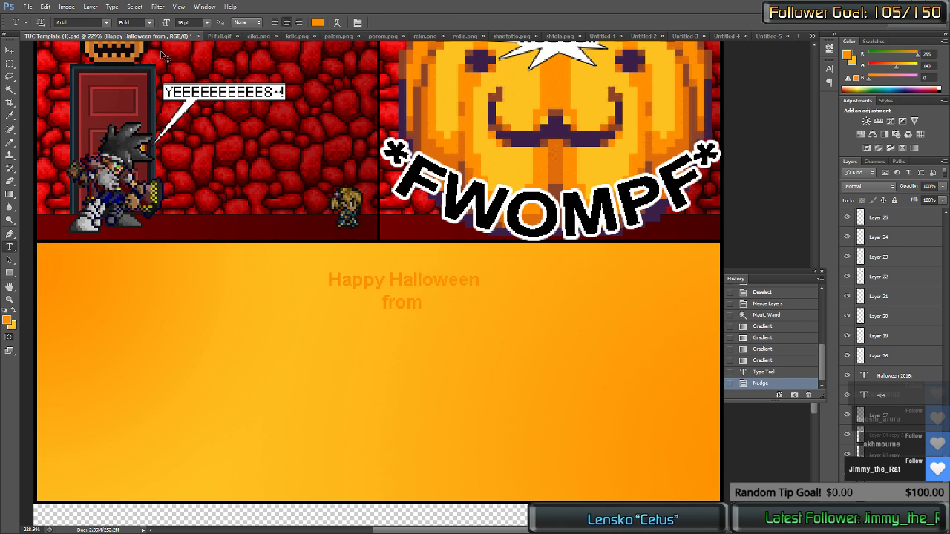
pyautogui.hotkey('ctrl', 'shift', 'Left')
pyautogui.hotkey('ctrl', 'shift', 'Left')
pyautogui.hotkey('ctrl', 'shift', 'Left')
pyautogui.hotkey('ctrl', 'shift', 'Down')
pyautogui.hotkey('ctrl', 'shift', 'Up')
pyautogui.hotkey('ctrl', 'shift', 'Left')
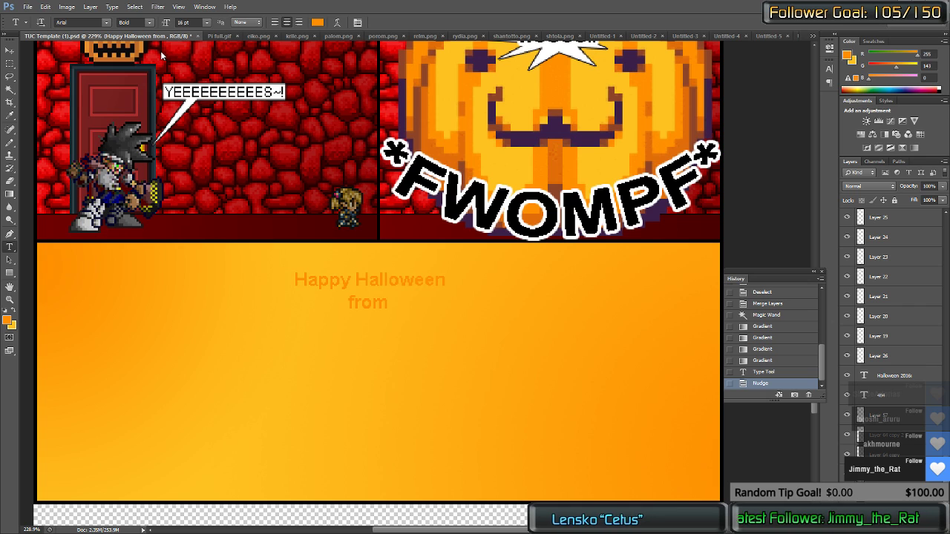
# Step: Browse the Mega Man and OUhomepage folders for a logo image to open
pyautogui.hotkey('ctrl', 'o')
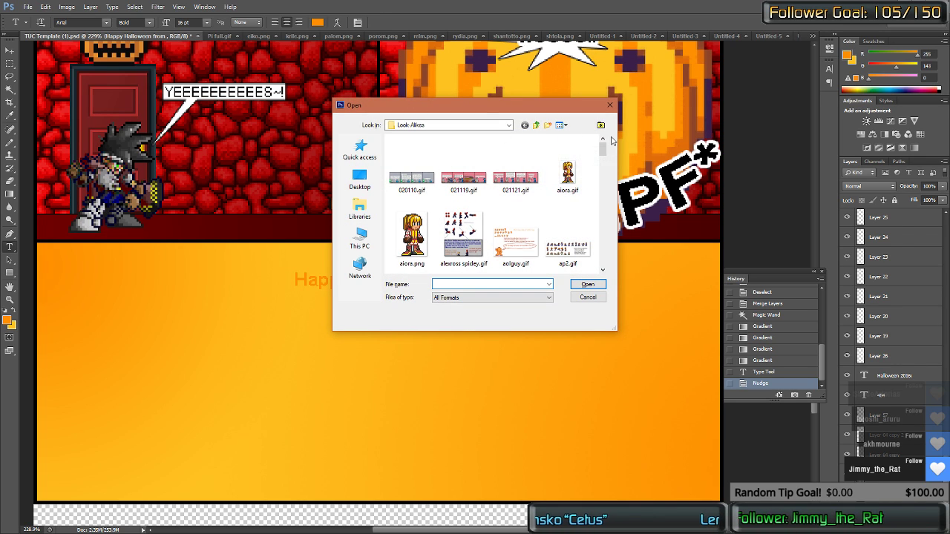
pyautogui.click(536, 125)
pyautogui.scroll(-1, 518, 202)
pyautogui.scroll(-3, 514, 208)
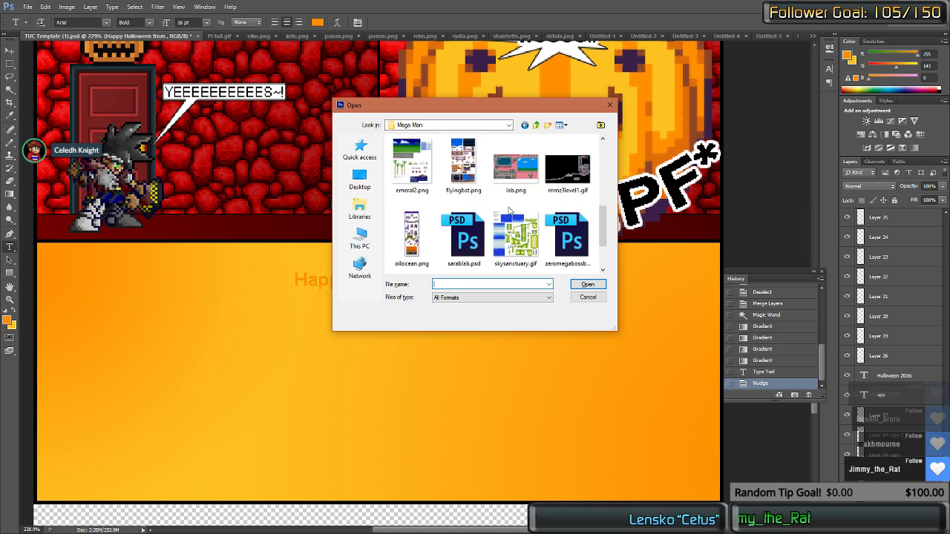
pyautogui.scroll(-3, 512, 204)
pyautogui.scroll(6, 510, 197)
pyautogui.click(537, 126)
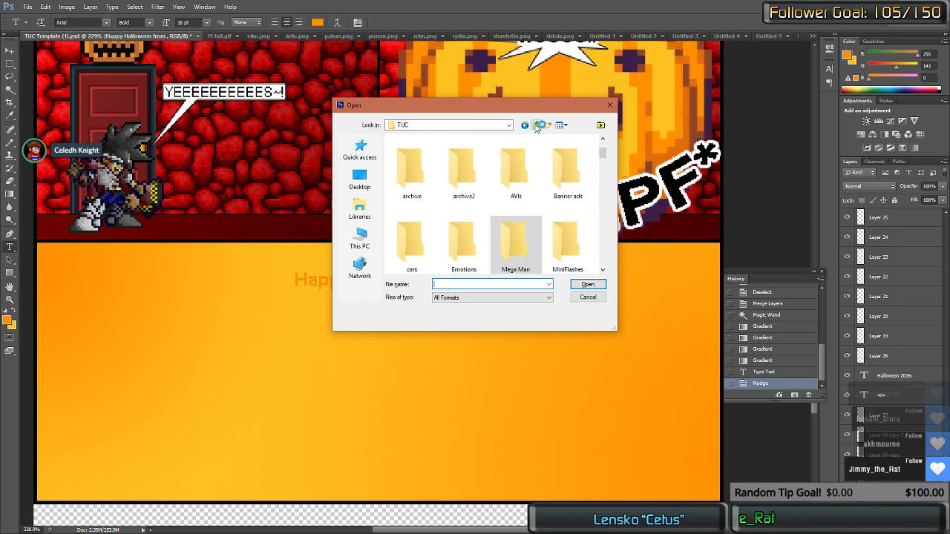
pyautogui.scroll(-5, 517, 212)
pyautogui.doubleClick(516, 172)
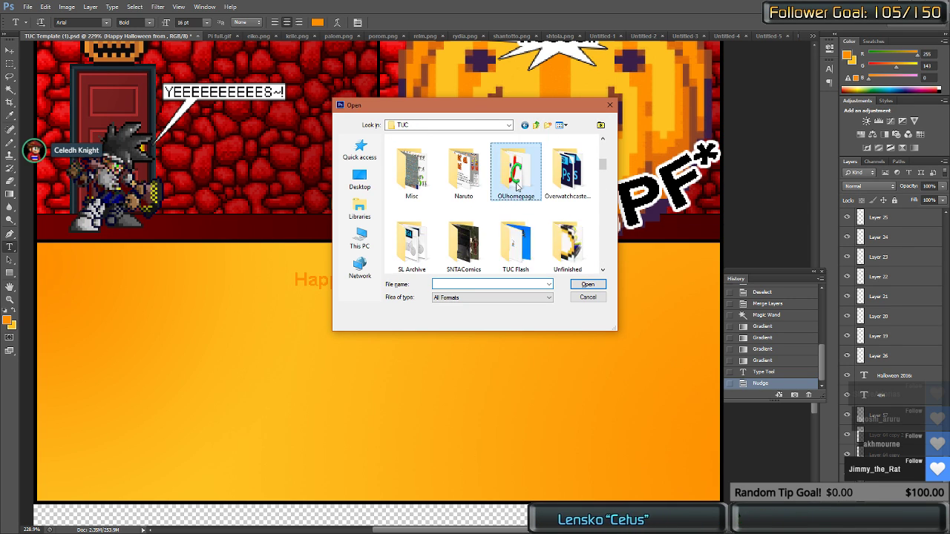
pyautogui.scroll(-2, 437, 237)
pyautogui.scroll(-4, 439, 238)
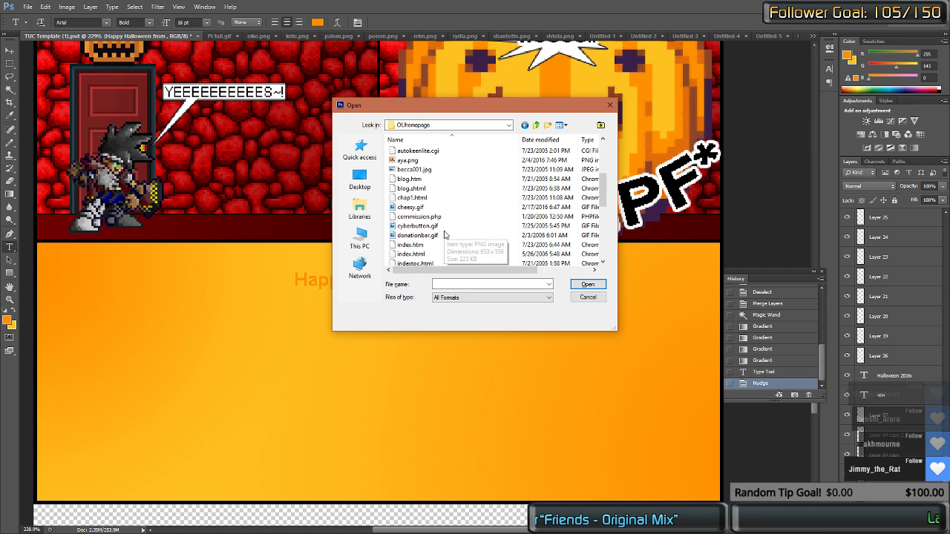
pyautogui.scroll(5, 486, 177)
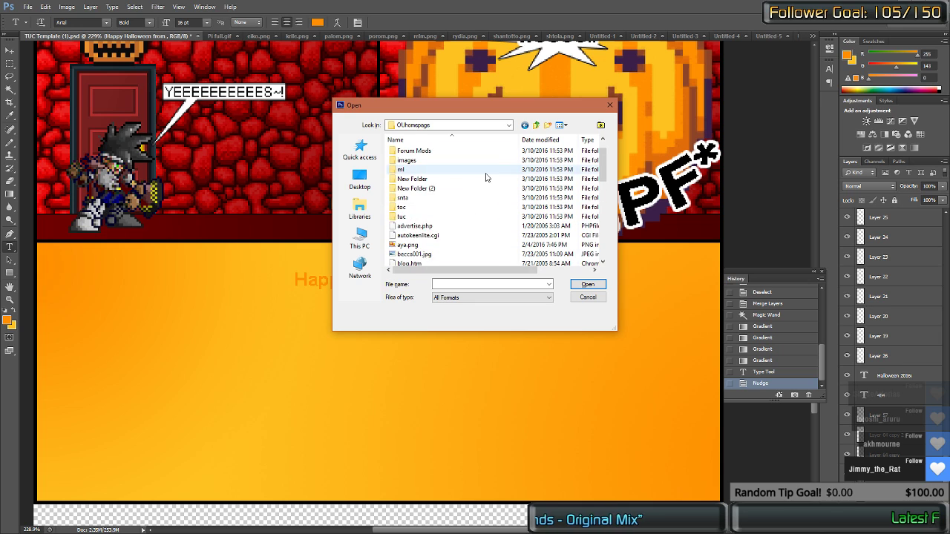
pyautogui.click(536, 126)
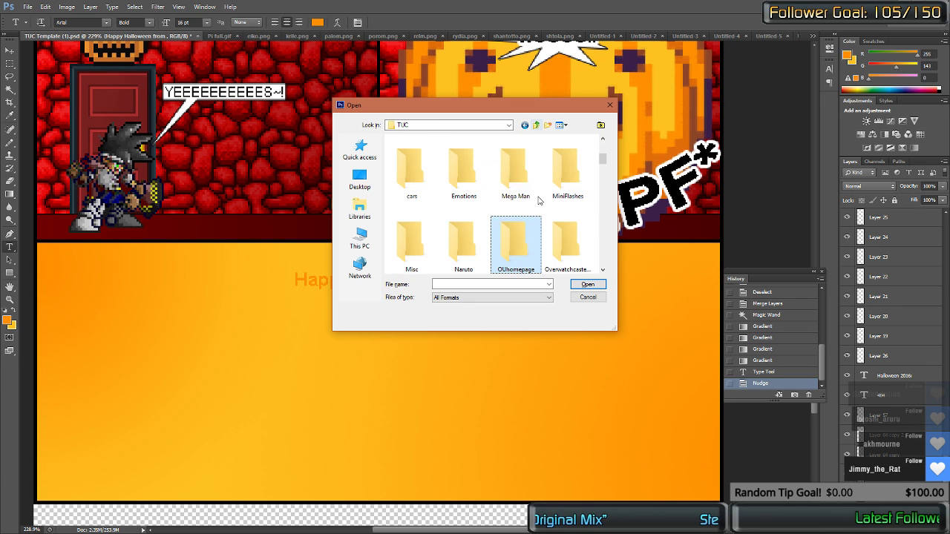
# Step: Open smflogo.png from the TUC folder
pyautogui.scroll(-10, 539, 203)
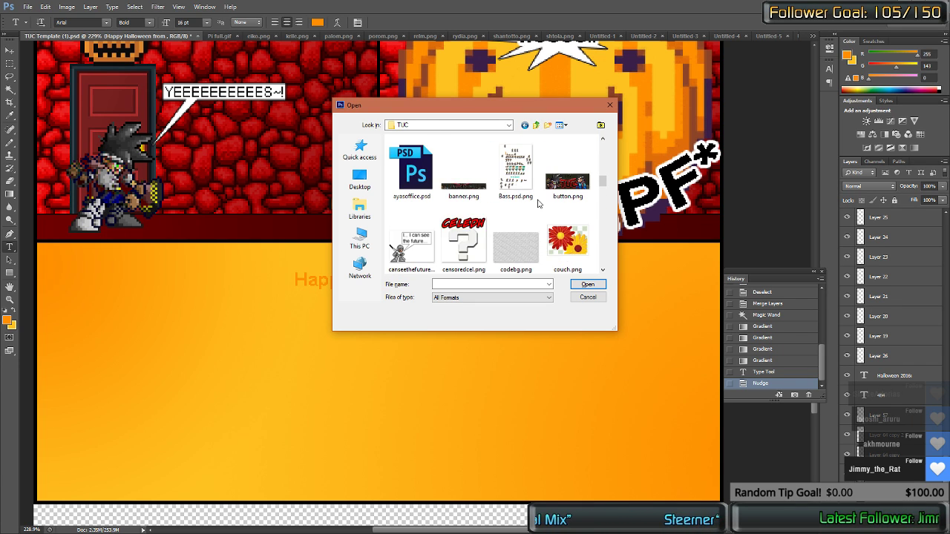
pyautogui.scroll(-6, 539, 204)
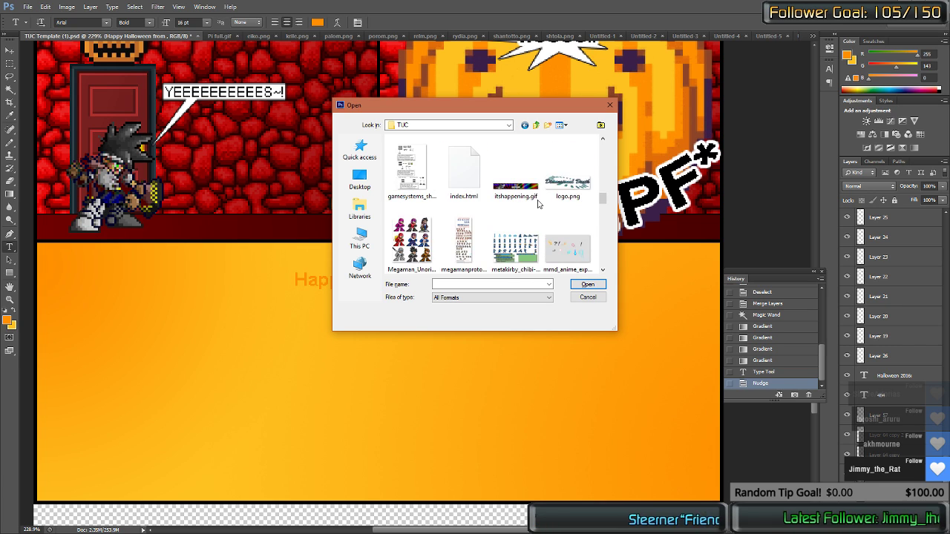
pyautogui.scroll(-5, 539, 204)
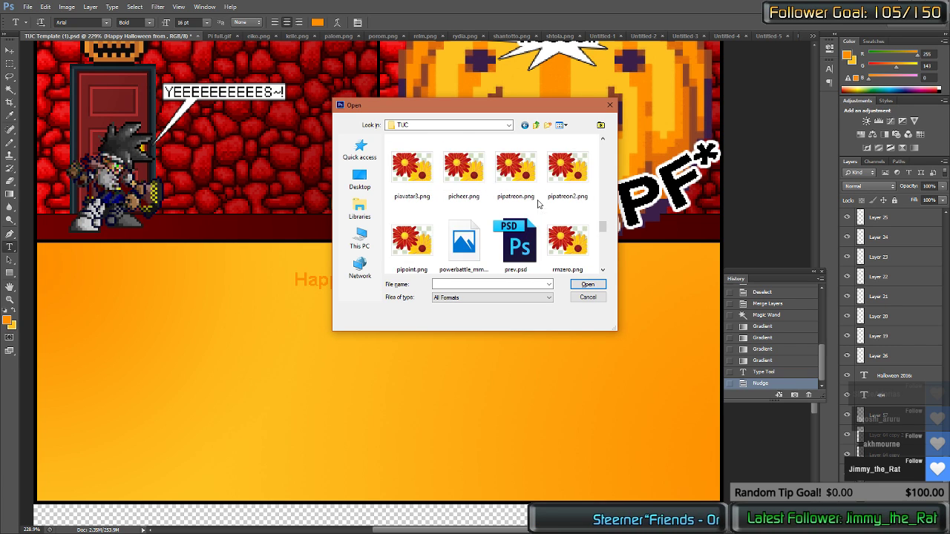
pyautogui.scroll(-5, 539, 204)
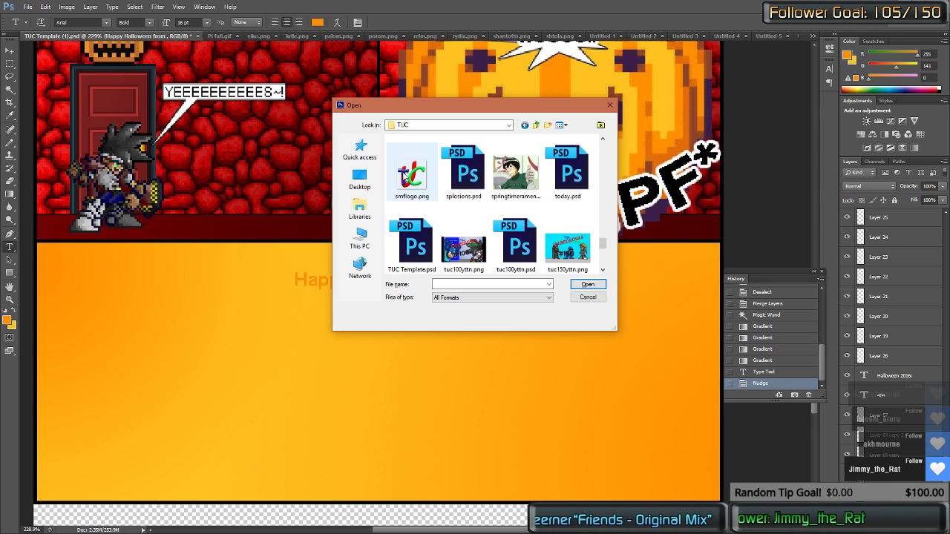
pyautogui.doubleClick(406, 172)
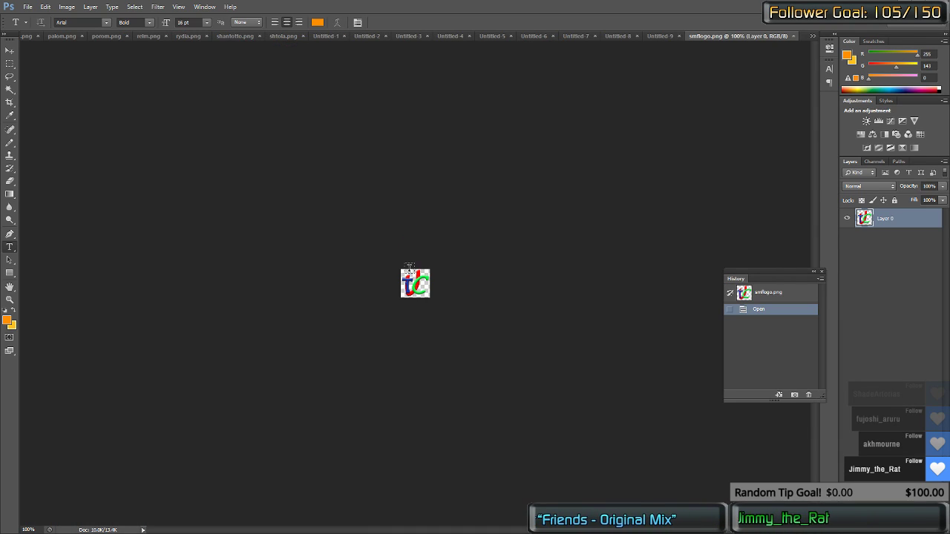
# Step: Open tuclogo.png from the TUC folder
pyautogui.hotkey('ctrl', 'o')
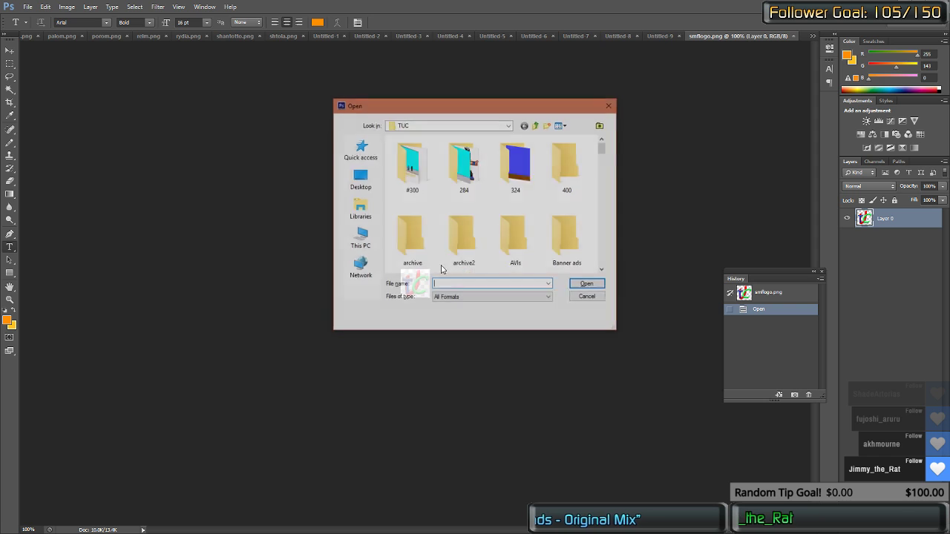
pyautogui.click(471, 243)
pyautogui.press('t')
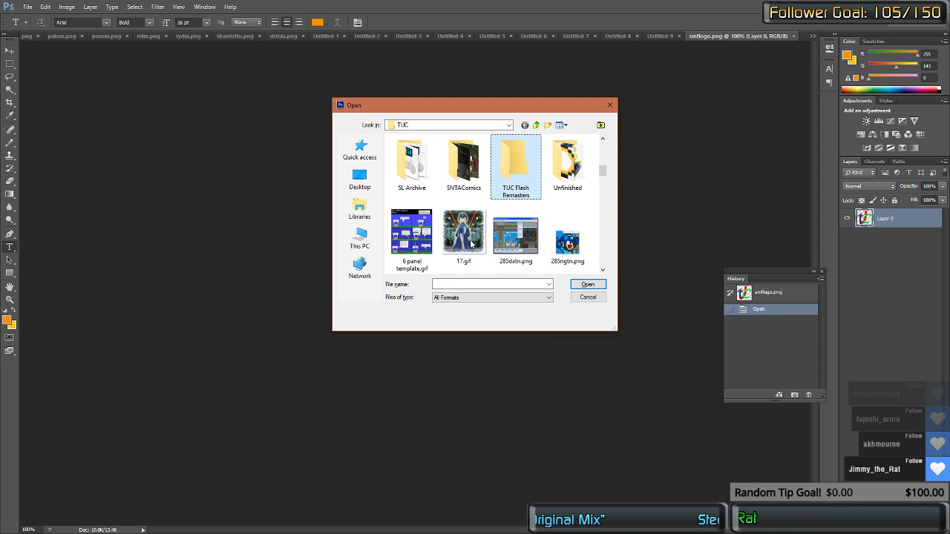
pyautogui.press('o')
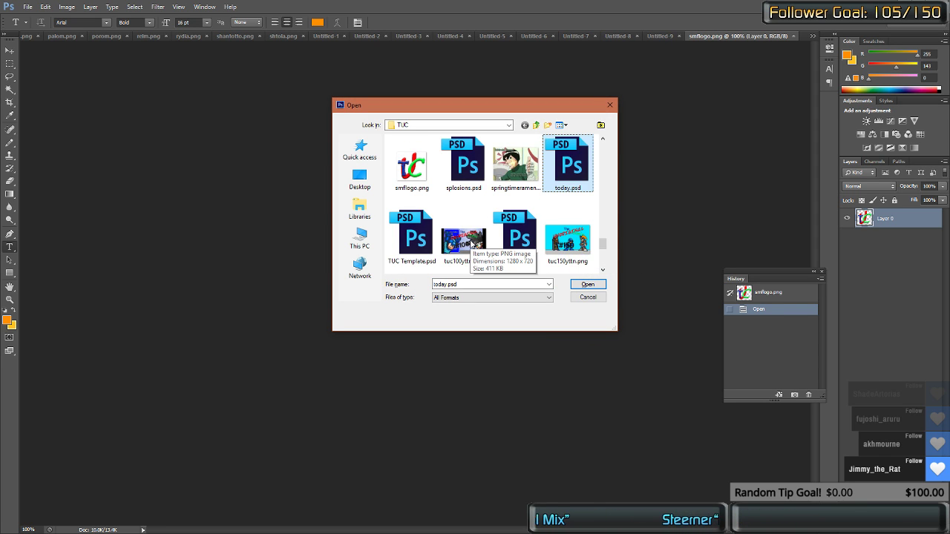
pyautogui.press('Down')
pyautogui.press('Left')
pyautogui.press('Left')
pyautogui.press('Down')
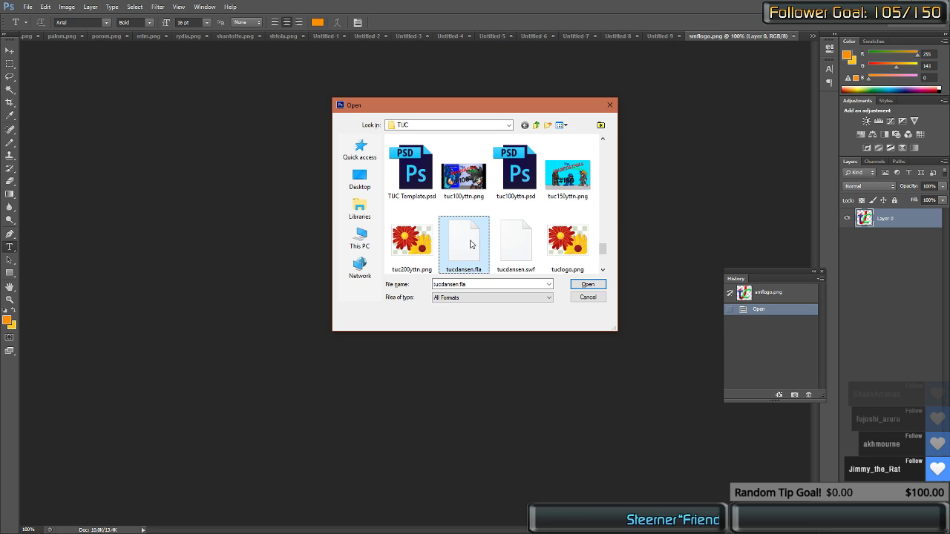
pyautogui.press('Down')
pyautogui.press('Down')
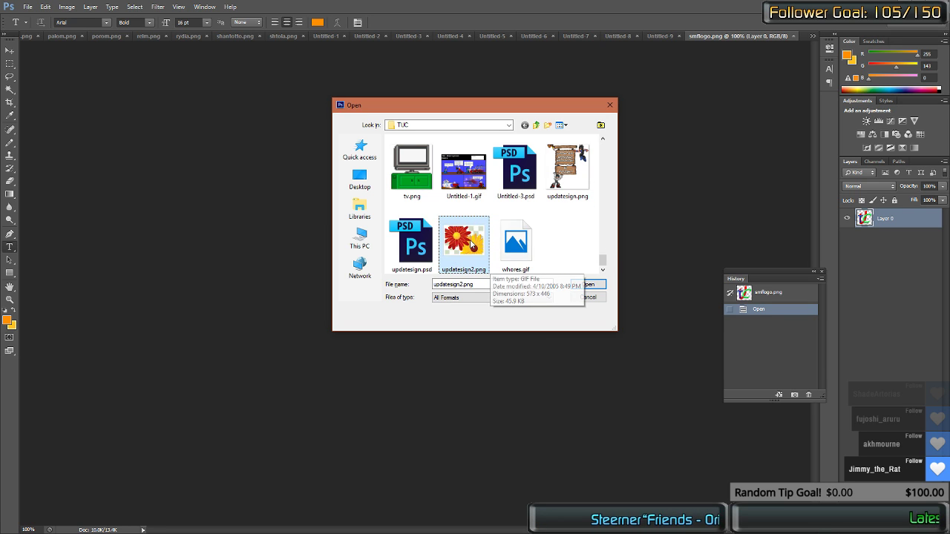
pyautogui.press('Up')
pyautogui.press('Up')
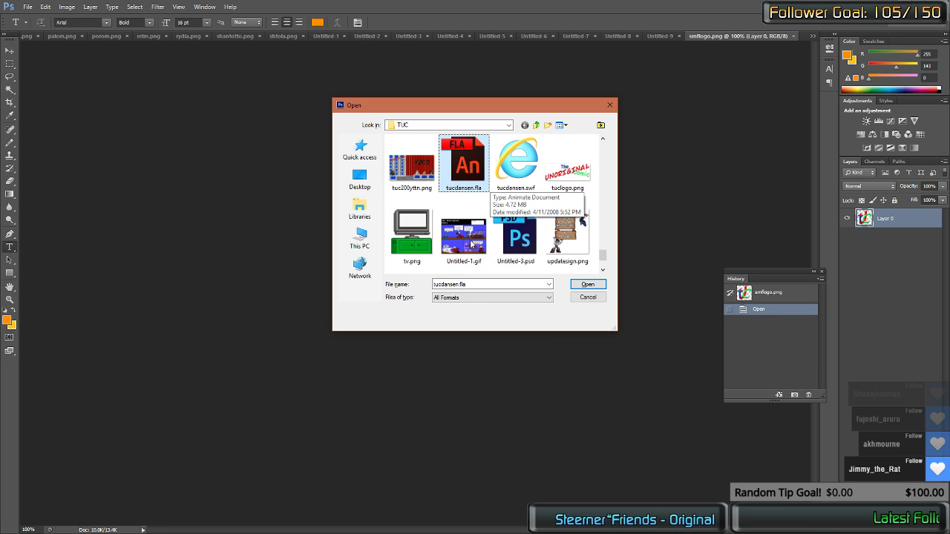
pyautogui.press('Right')
pyautogui.press('Right')
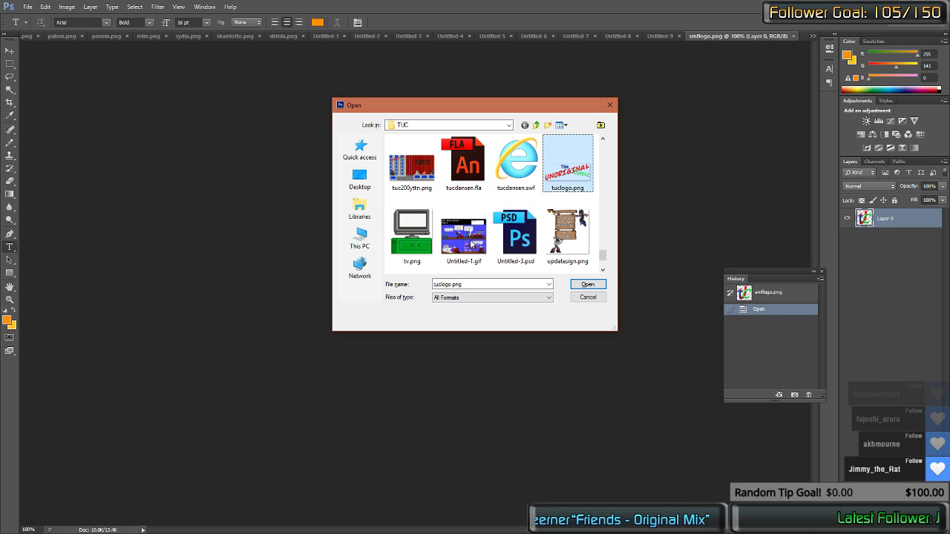
pyautogui.press('Return')
# Step: Copy the entire Unoriginal Comic logo and paste it into TUC Template (1).psd
pyautogui.hotkey('ctrl', 'a')
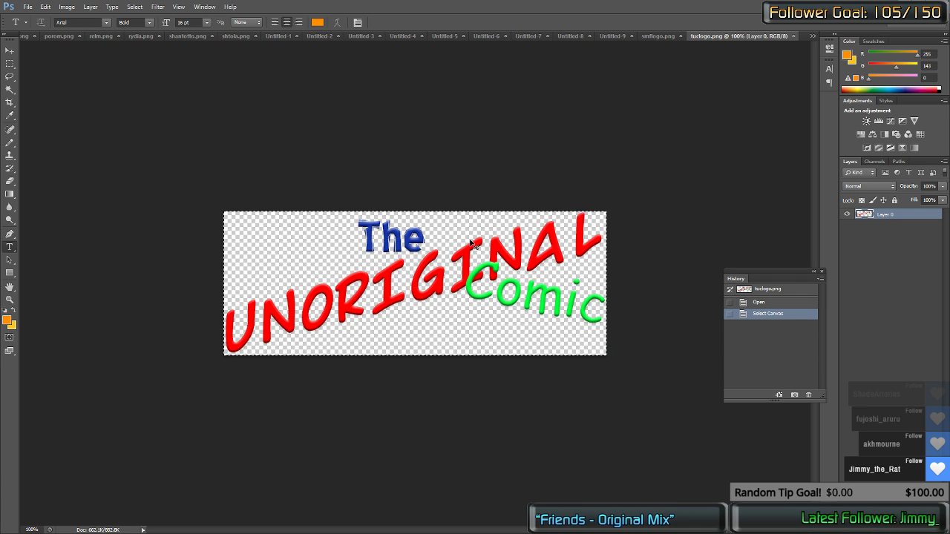
pyautogui.hotkey('ctrl', 'Tab')
pyautogui.hotkey('ctrl', 'Tab')
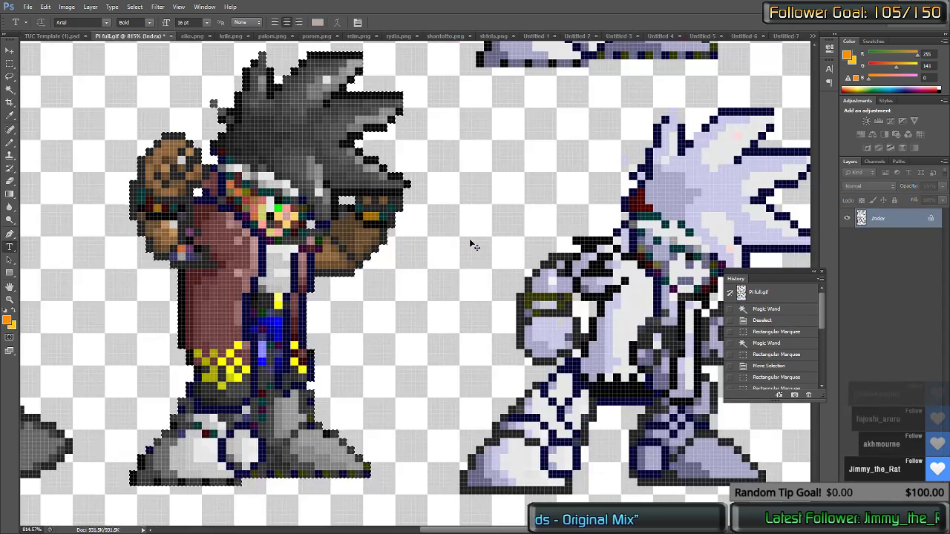
pyautogui.hotkey('ctrl', 'shift', 'Tab')
pyautogui.hotkey('ctrl', 'v')
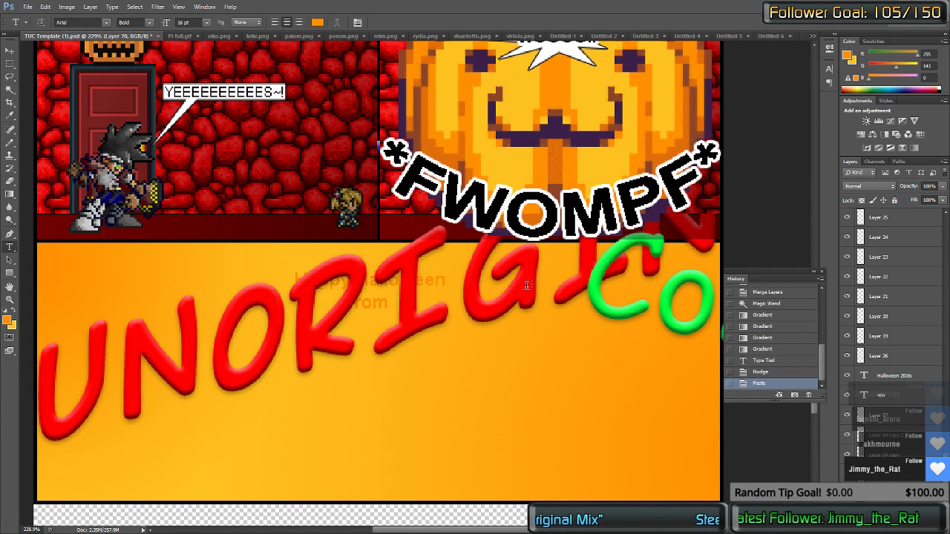
# Step: Scale the pasted logo to about 48% and place it centred in the orange panel, just below the greeting text
pyautogui.rightClick(505, 255)
pyautogui.click(535, 352)
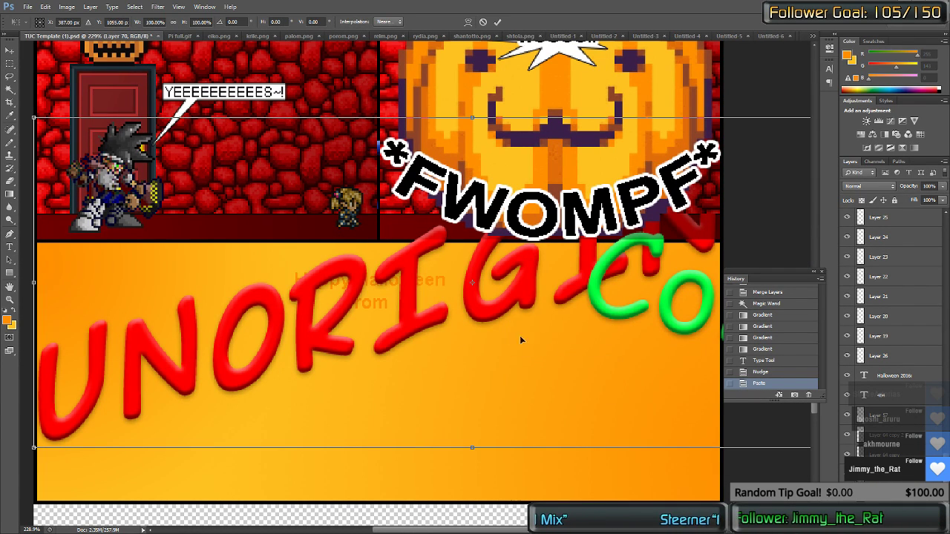
pyautogui.moveTo(34, 117); pyautogui.dragTo(628, 342)
pyautogui.moveTo(666, 429); pyautogui.dragTo(311, 412)
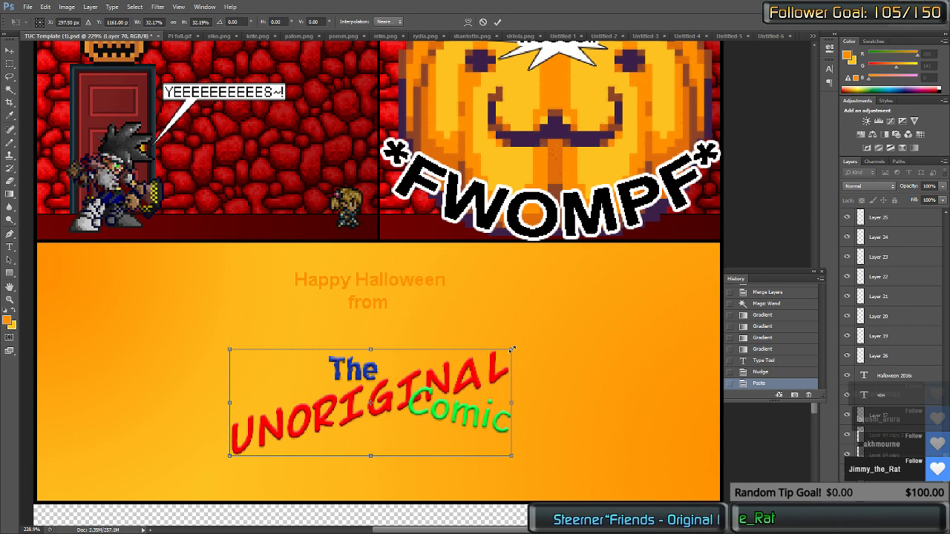
pyautogui.moveTo(513, 349); pyautogui.dragTo(647, 290)
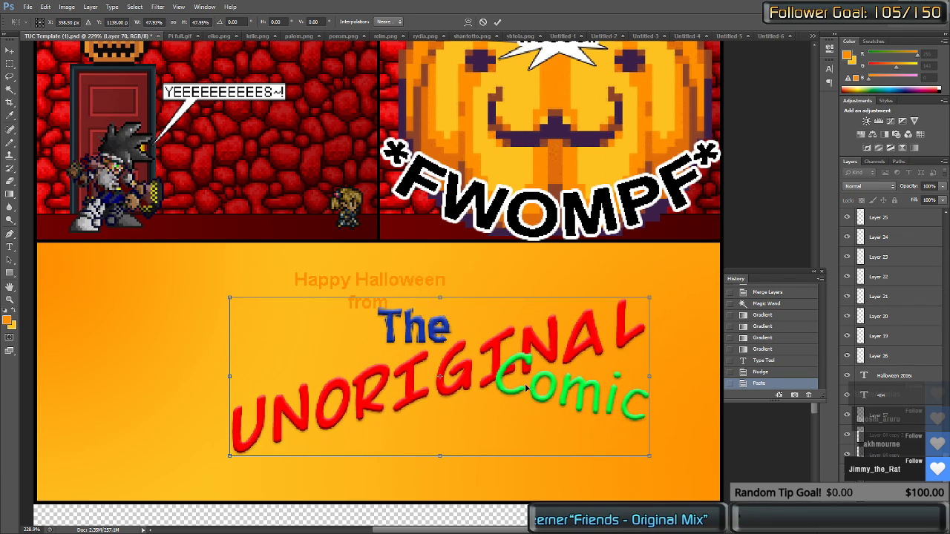
pyautogui.moveTo(527, 388); pyautogui.dragTo(461, 389)
pyautogui.press('Return')
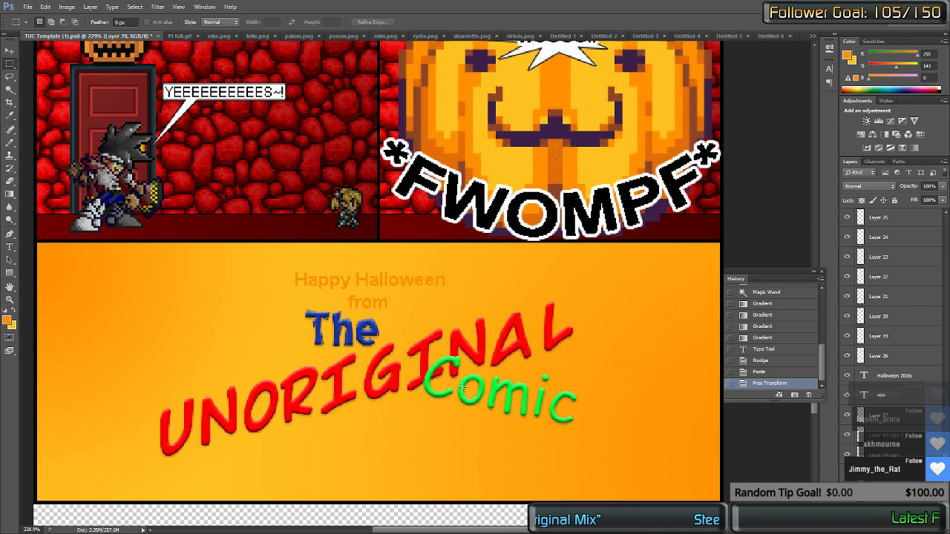
pyautogui.hotkey('ctrl', 'Down')
pyautogui.hotkey('ctrl', 'Down')
pyautogui.hotkey('ctrl', 'Down')
pyautogui.hotkey('ctrl', 'Down')
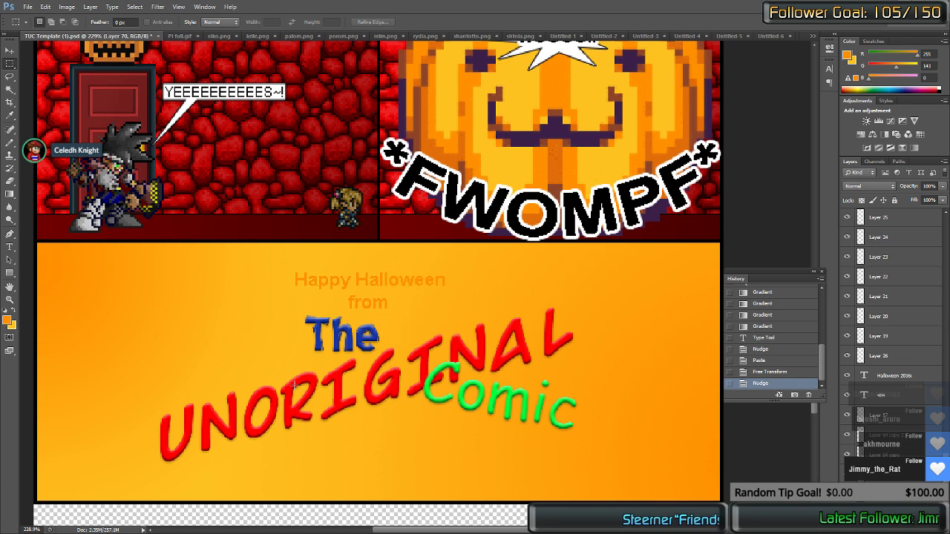
# Step: Open the greeting text for editing and look through the installed fonts for a Halloween-style typeface
pyautogui.press('t')
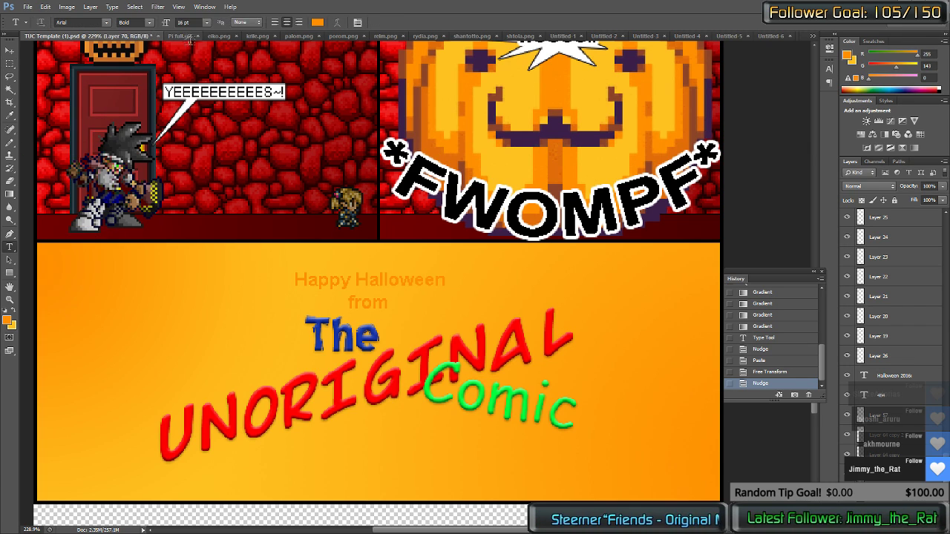
pyautogui.click(378, 283)
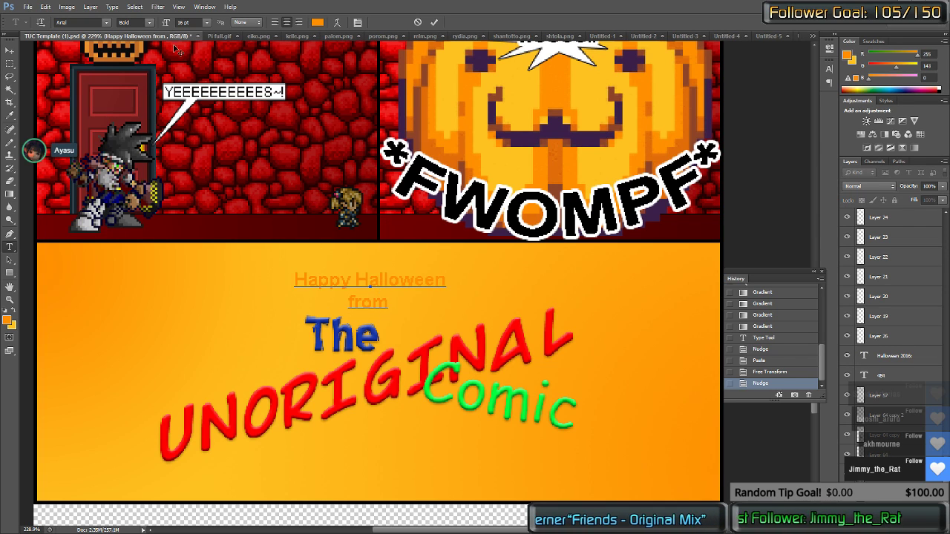
pyautogui.click(106, 23)
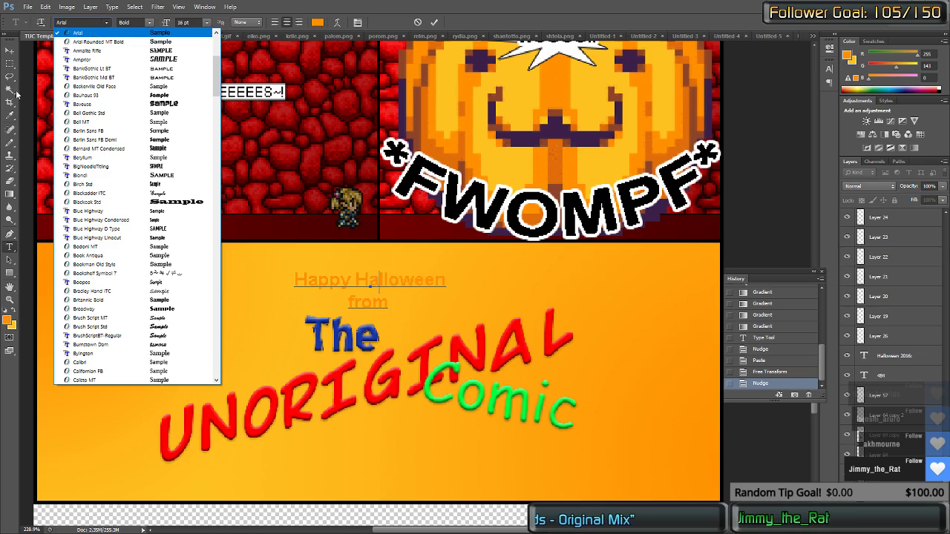
pyautogui.scroll(-20, 207, 260)
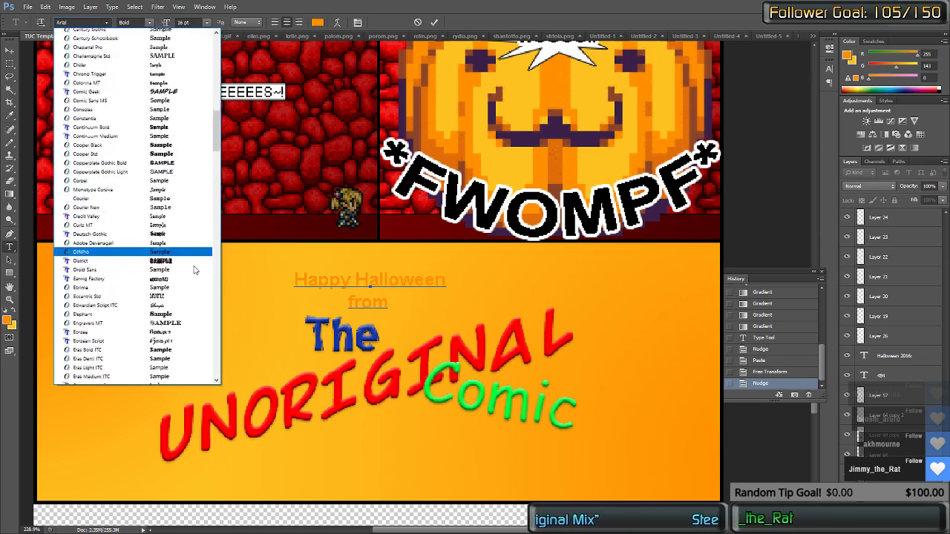
pyautogui.scroll(-8, 190, 269)
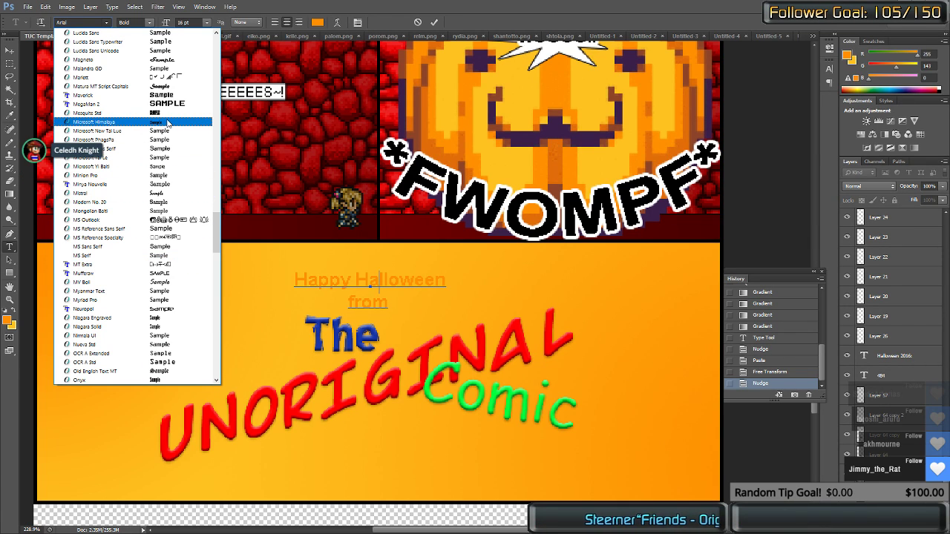
pyautogui.scroll(20, 176, 130)
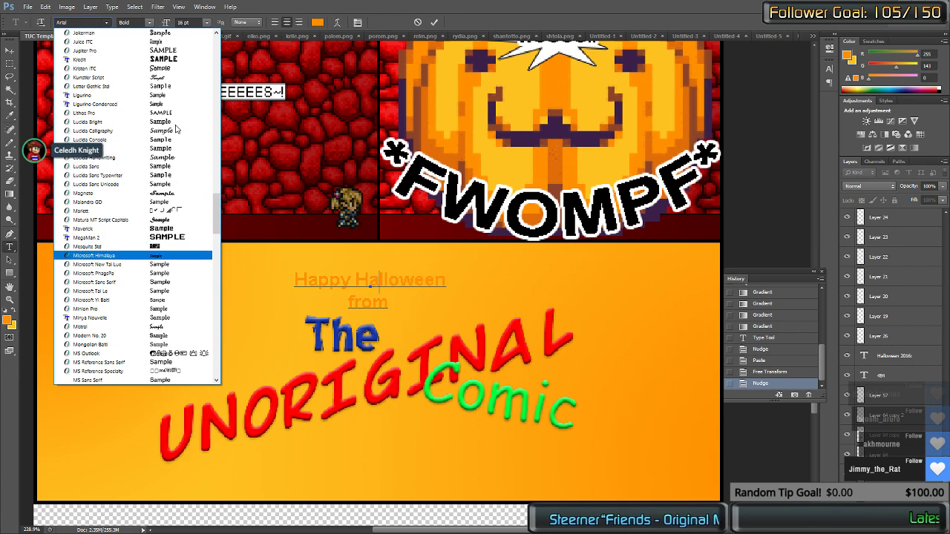
pyautogui.scroll(20, 176, 130)
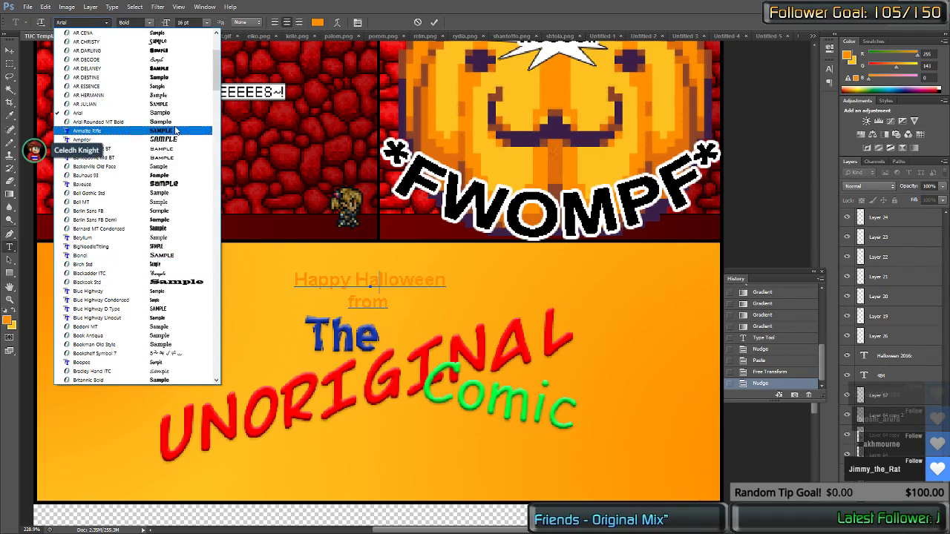
pyautogui.scroll(-2, 177, 138)
pyautogui.scroll(-1, 178, 144)
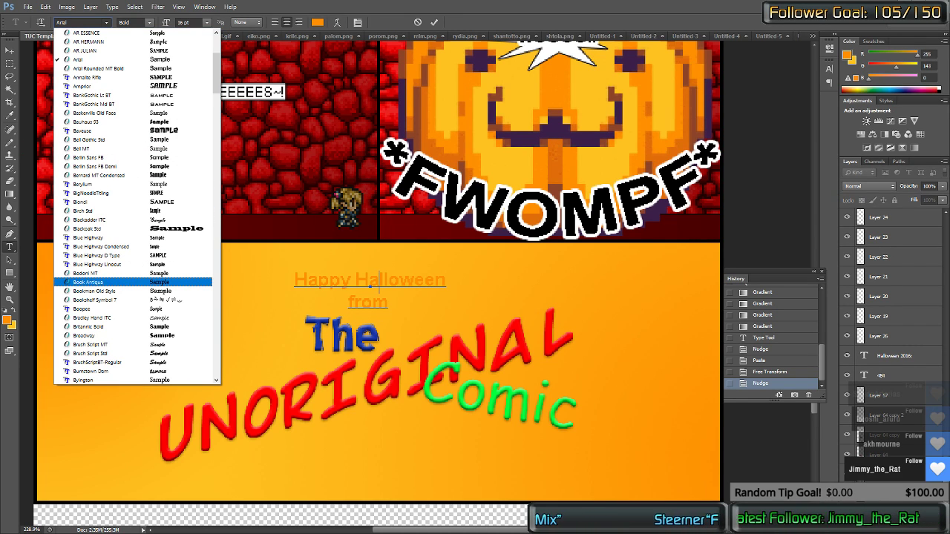
pyautogui.press('Escape')
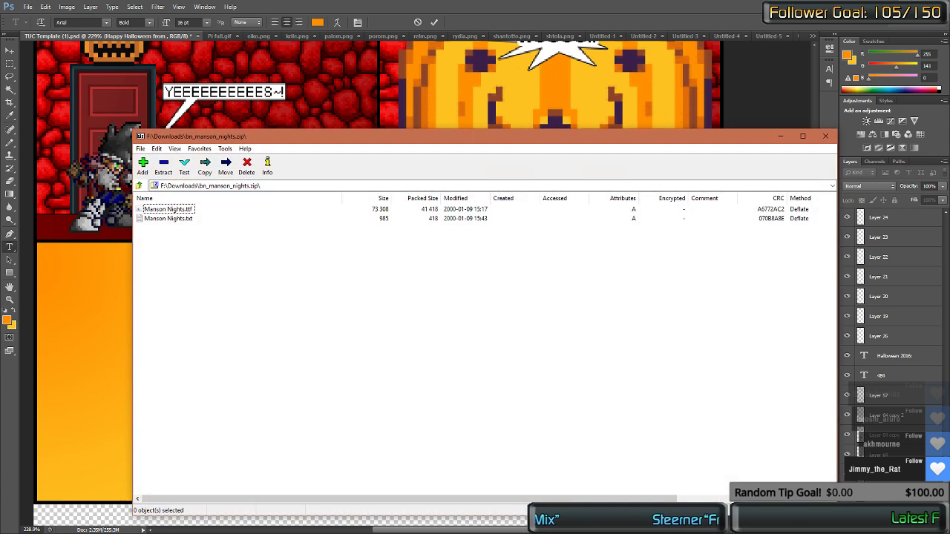
# Step: Install the font Manson Nights.ttf from the bn_manson_nights.zip archive and return to the comic
pyautogui.click(160, 209)
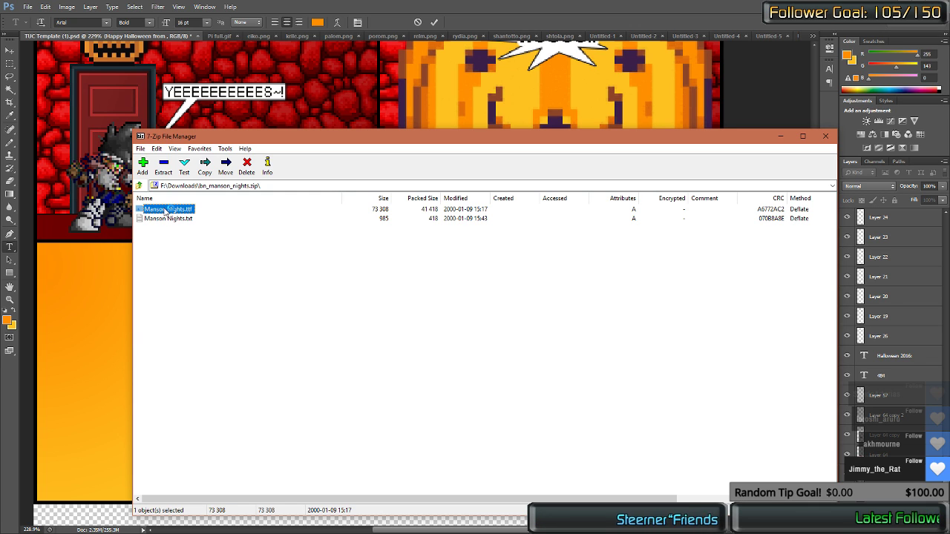
pyautogui.doubleClick(166, 210)
pyautogui.click(149, 103)
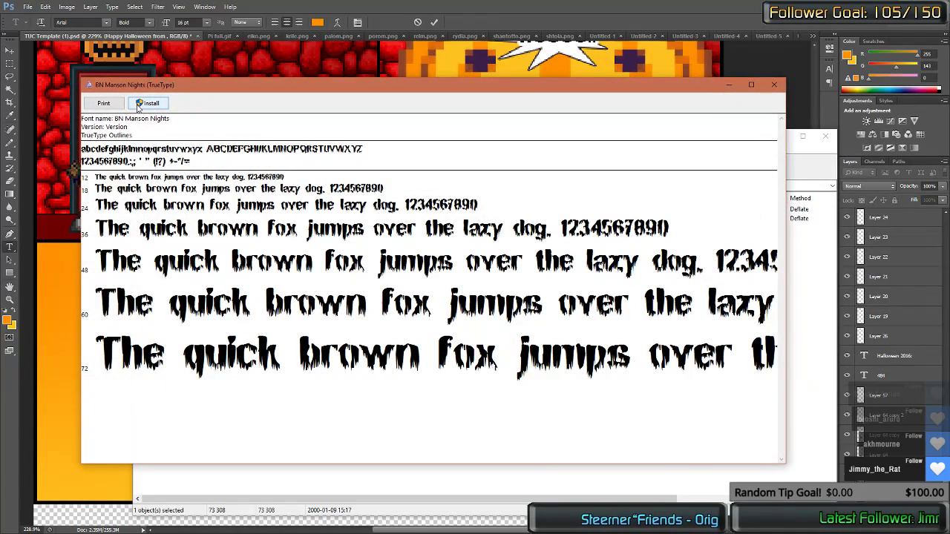
pyautogui.click(775, 84)
pyautogui.click(827, 138)
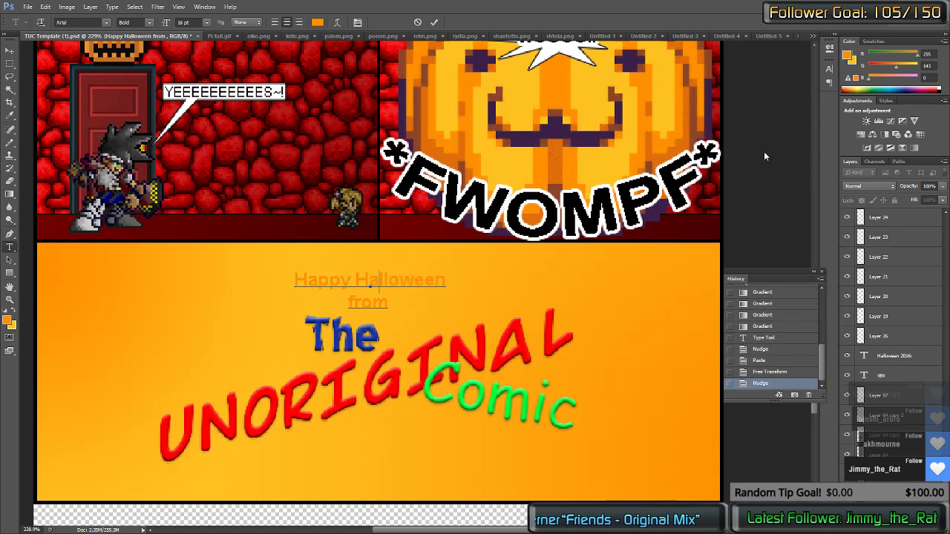
# Step: Set the font of the entire "Happy Halloween from" text to BN Manson Nights
pyautogui.click(89, 21)
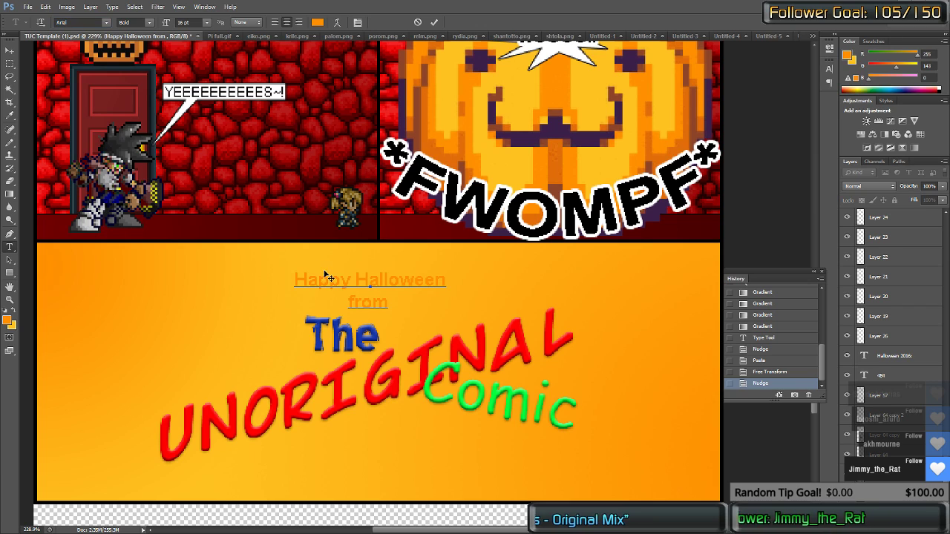
pyautogui.hotkey('ctrl', 'a')
pyautogui.click(106, 22)
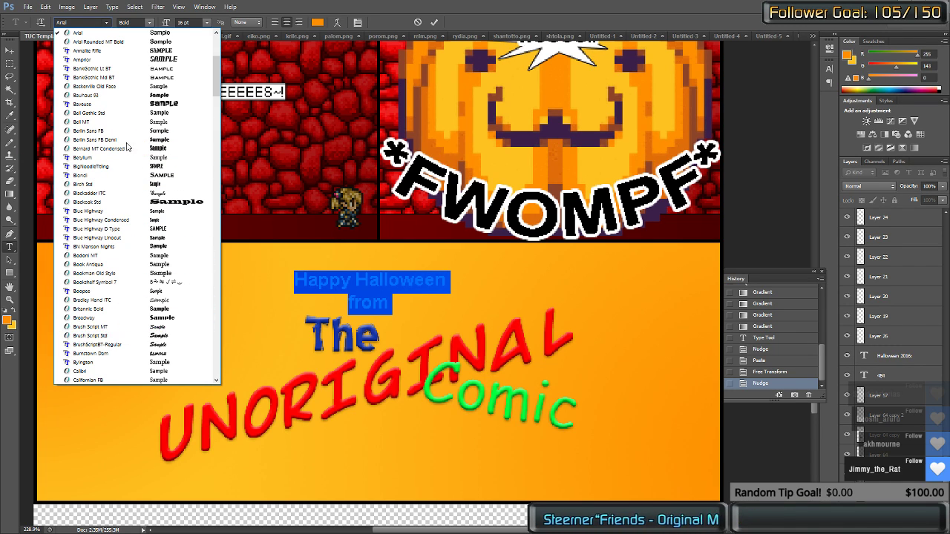
pyautogui.click(85, 20)
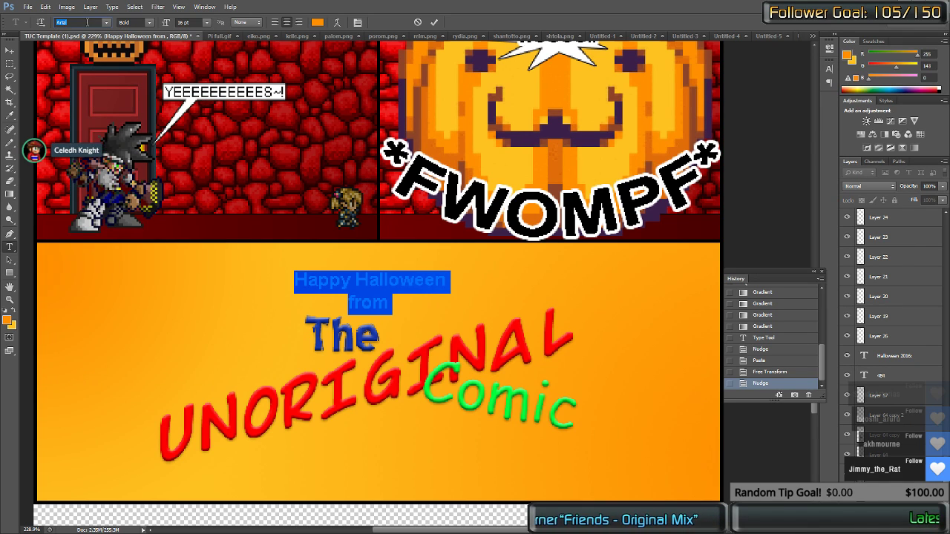
pyautogui.press('Return')
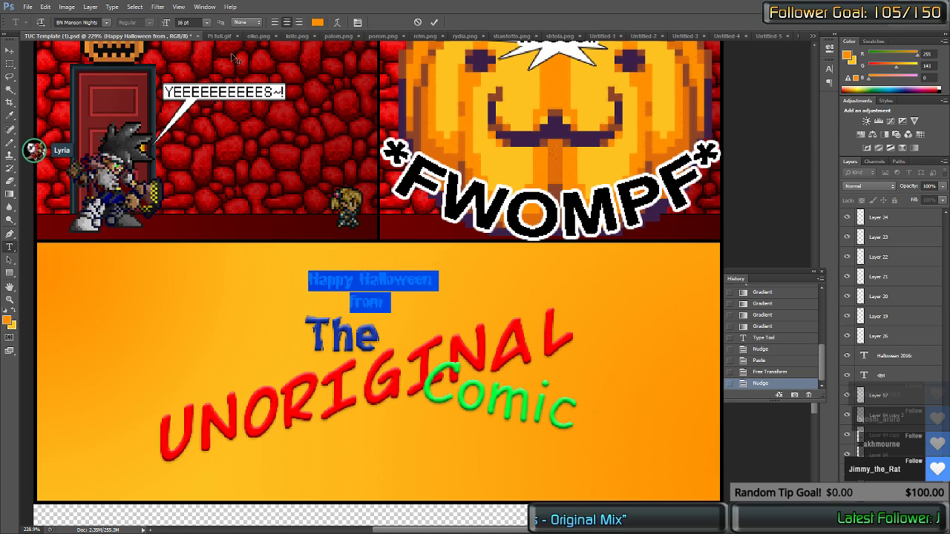
# Step: Set the greeting text's anti-aliasing to Smooth and reset its colour to the default black
pyautogui.click(235, 23)
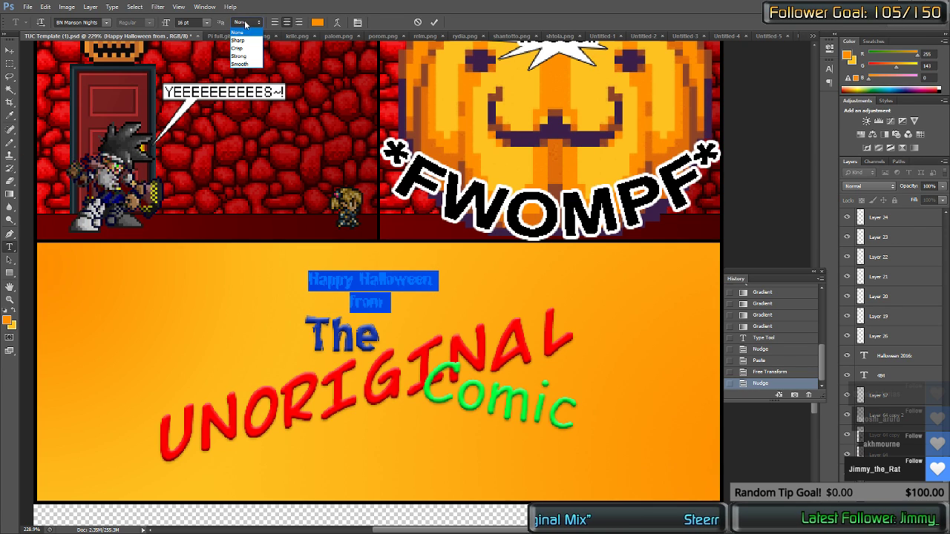
pyautogui.click(238, 55)
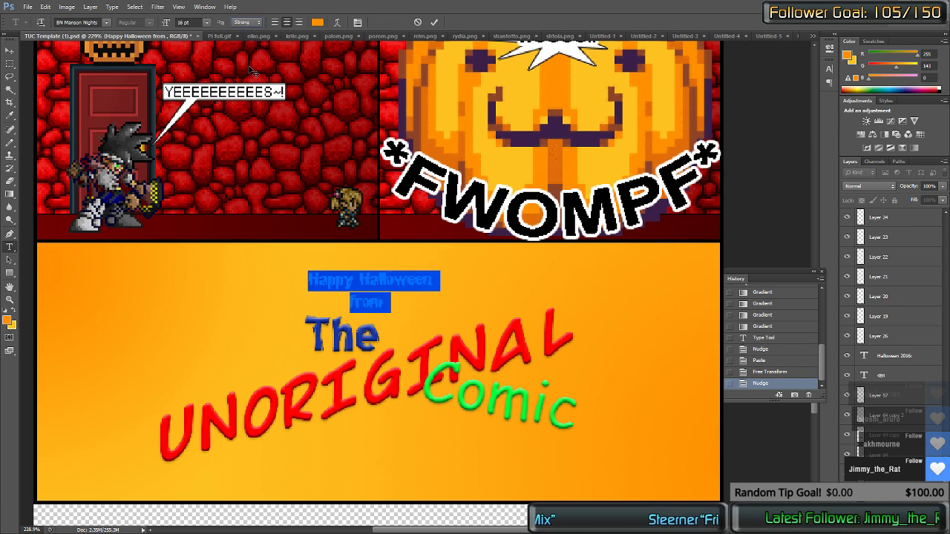
pyautogui.click(248, 22)
pyautogui.click(241, 64)
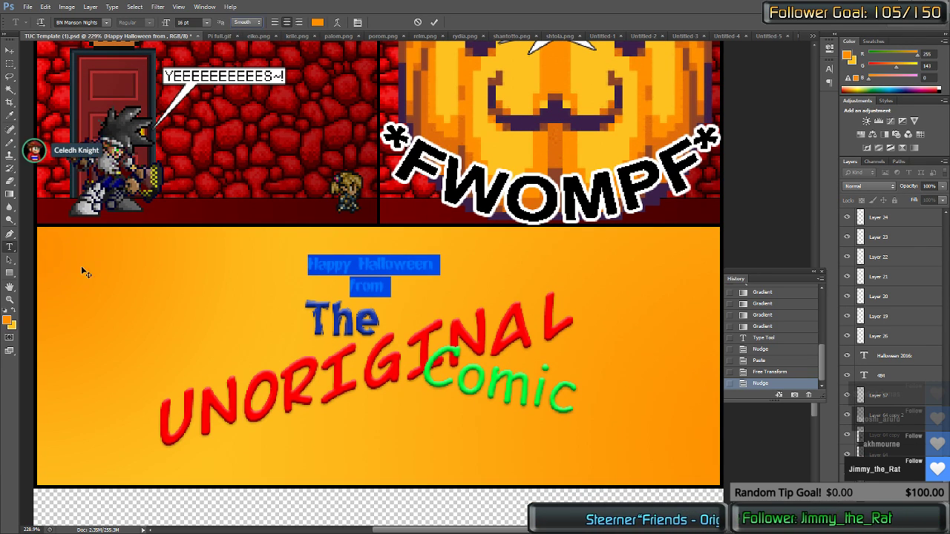
pyautogui.click(9, 311)
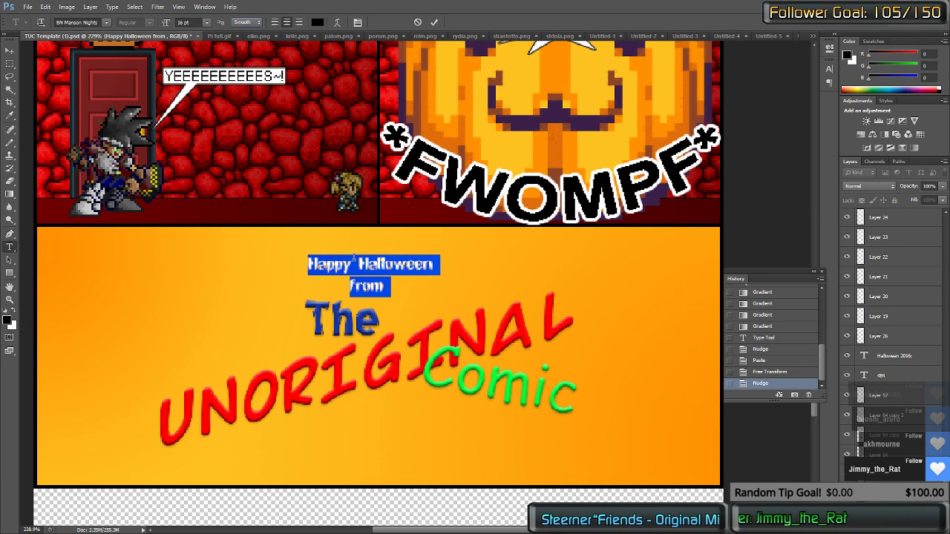
# Step: Enlarge the whole "Happy Halloween from" greeting text to 40 pt, judging its size at 100% zoom
pyautogui.click(351, 264)
pyautogui.hotkey('ctrl', 'a')
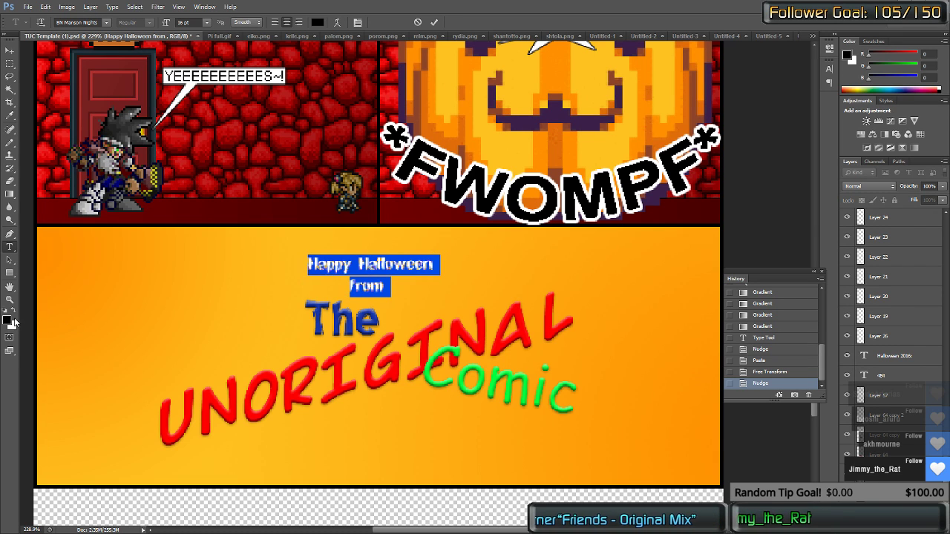
pyautogui.scroll(-3, 342, 212)
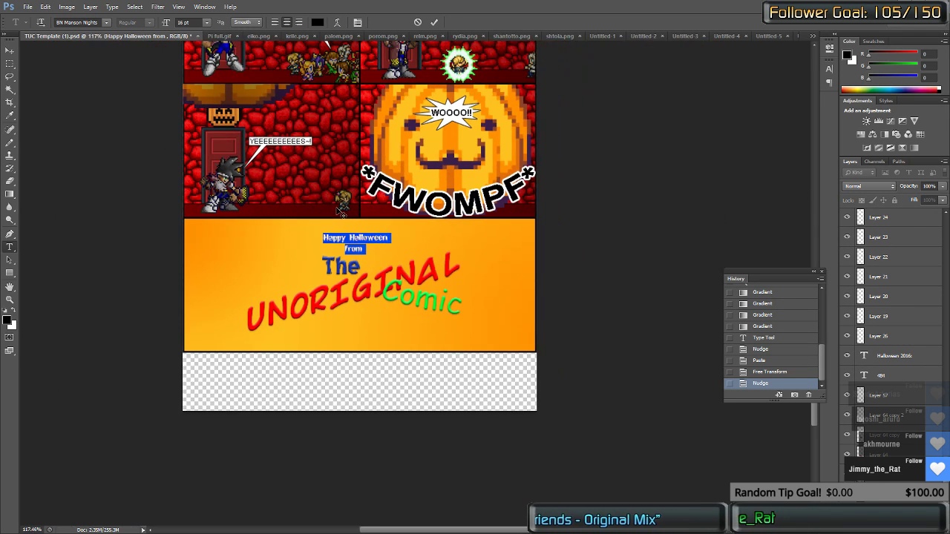
pyautogui.scroll(-2, 341, 211)
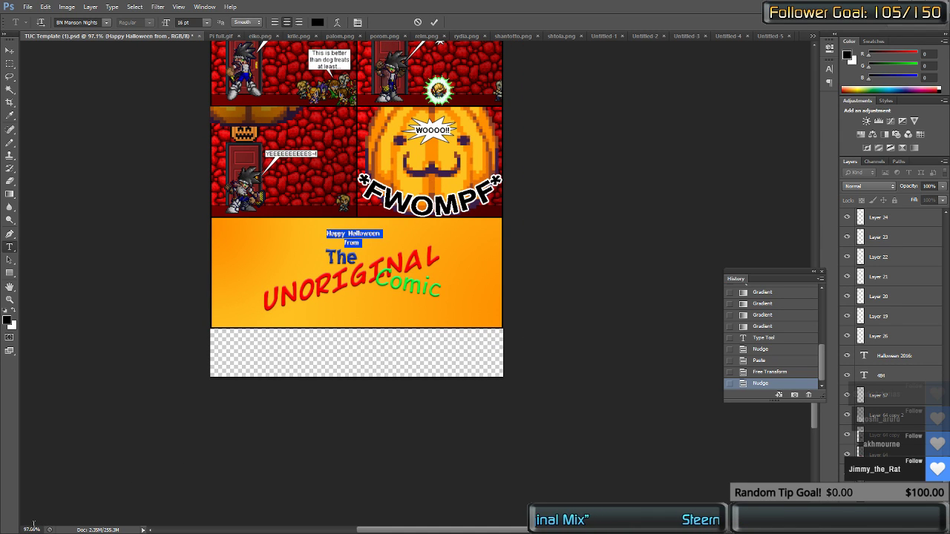
pyautogui.write('100')
pyautogui.press('Return')
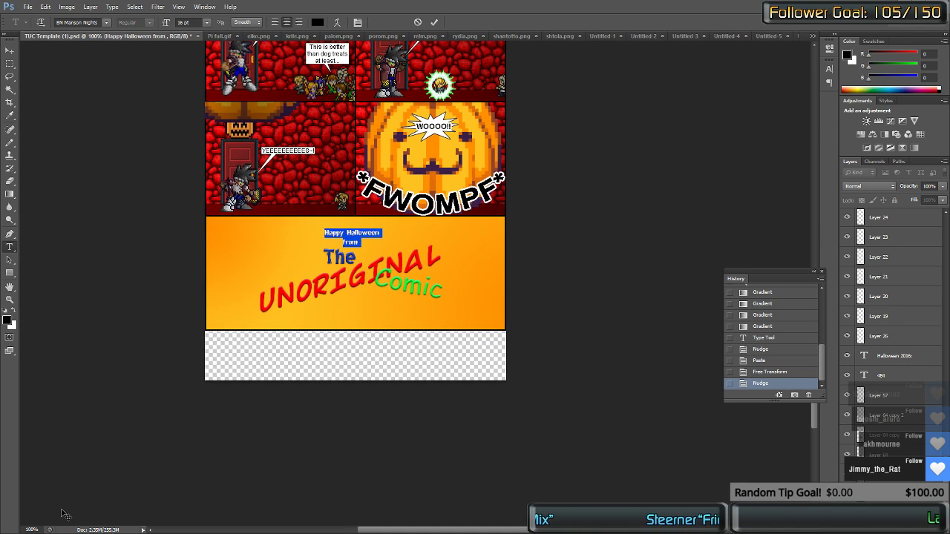
pyautogui.click(207, 23)
pyautogui.click(195, 111)
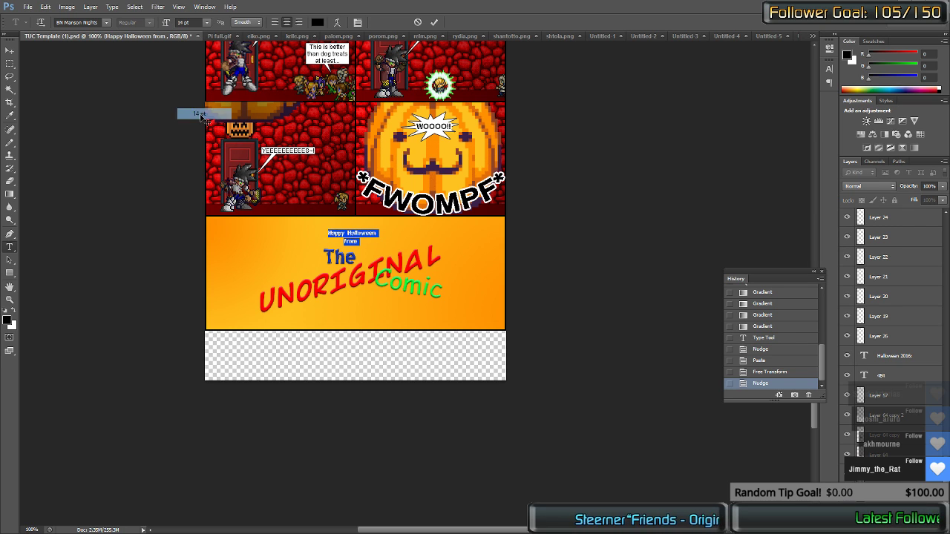
pyautogui.scroll(20, 194, 23)
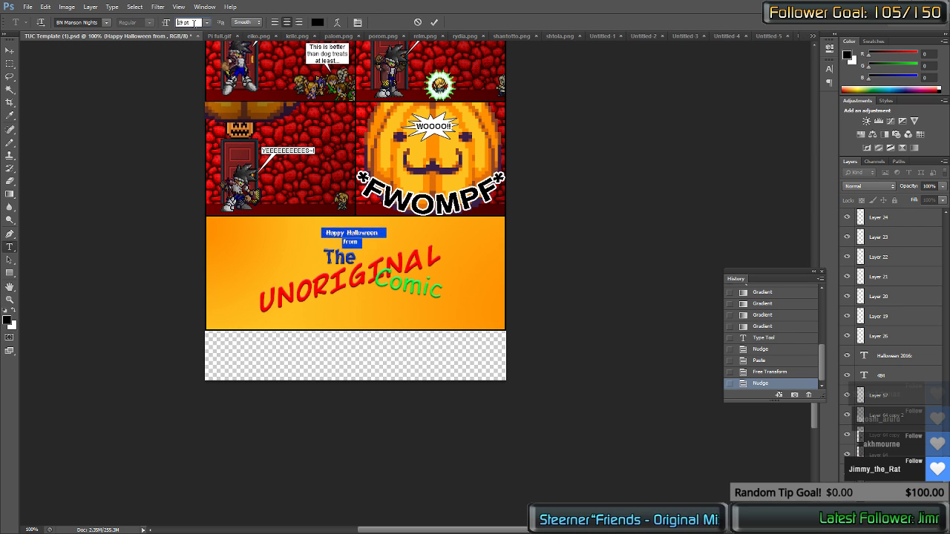
pyautogui.scroll(6, 192, 28)
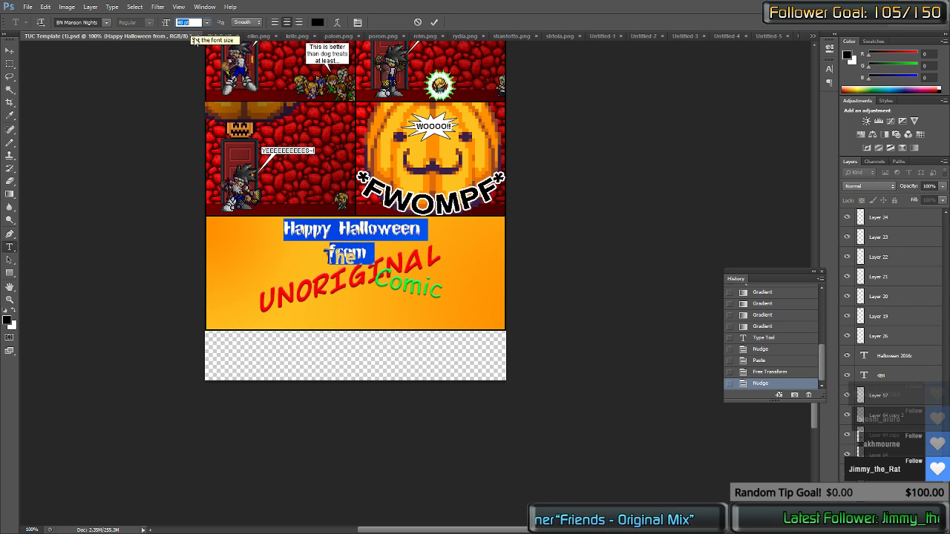
pyautogui.click(376, 239)
pyautogui.hotkey('ctrl', 'Return')
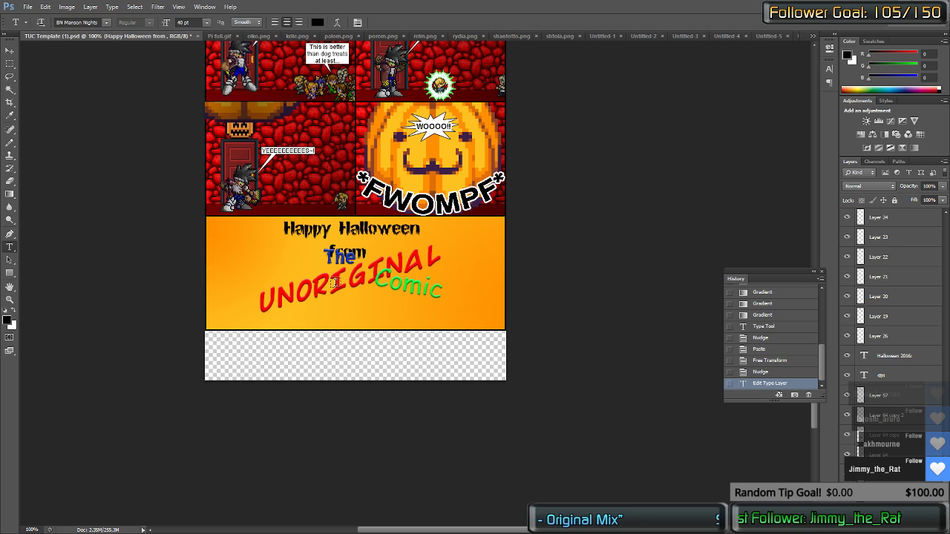
pyautogui.press('v')
pyautogui.keyDown('ctrl'); pyautogui.click(360, 276); pyautogui.keyUp('ctrl')
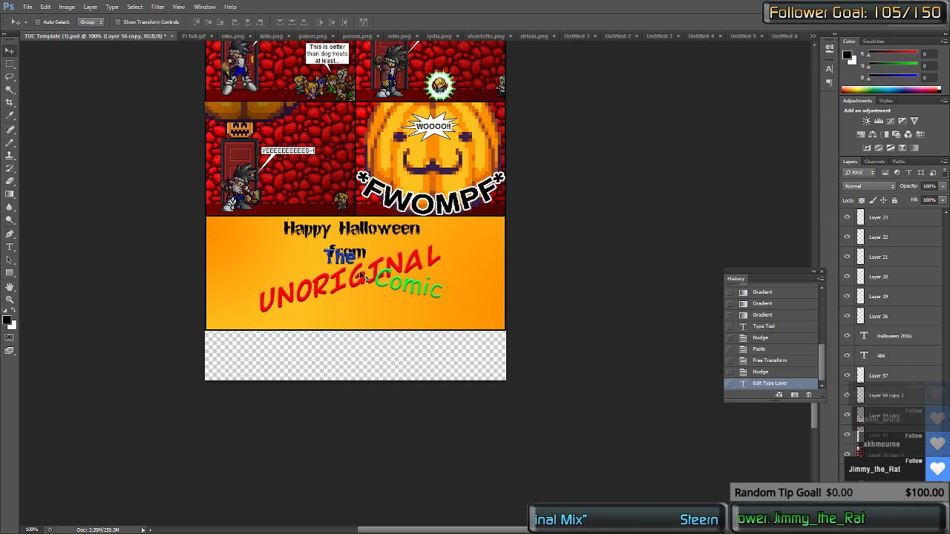
pyautogui.hotkey('shift', 'Down')
pyautogui.hotkey('shift', 'Down')
pyautogui.hotkey('ctrl', 'z')
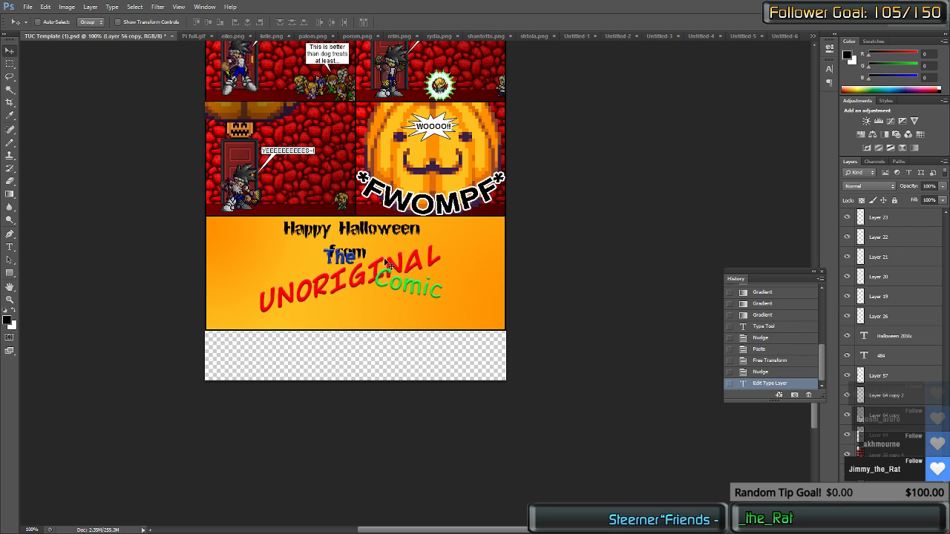
# Step: Shift The Unoriginal Comic logo down and slightly left so it sits just beneath the word "from"
pyautogui.keyDown('ctrl'); pyautogui.click(392, 266); pyautogui.keyUp('ctrl')
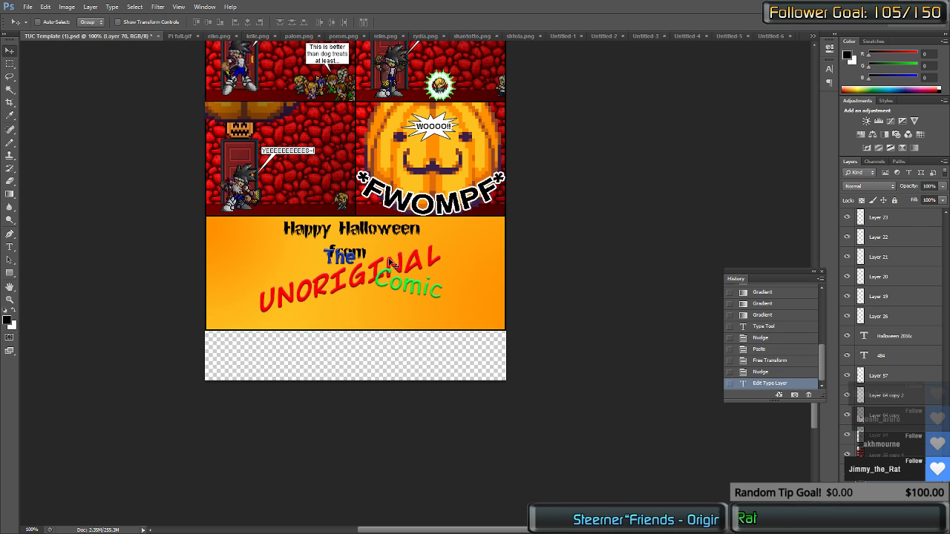
pyautogui.press('Left')
pyautogui.press('Left')
pyautogui.press('Left')
pyautogui.press('Left')
pyautogui.press('Left')
pyautogui.press('Left')
pyautogui.press('Left')
pyautogui.hotkey('shift', 'Down')
pyautogui.press('Down')
pyautogui.press('Down')
pyautogui.press('Down')
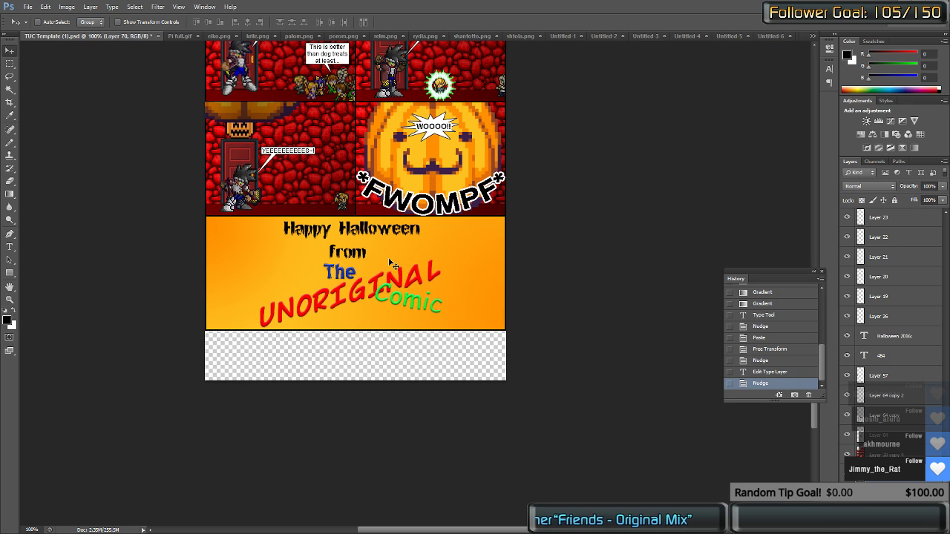
pyautogui.press('Right')
pyautogui.press('Down')
pyautogui.press('Right')
pyautogui.press('Down')
pyautogui.press('Right')
pyautogui.press('Down')
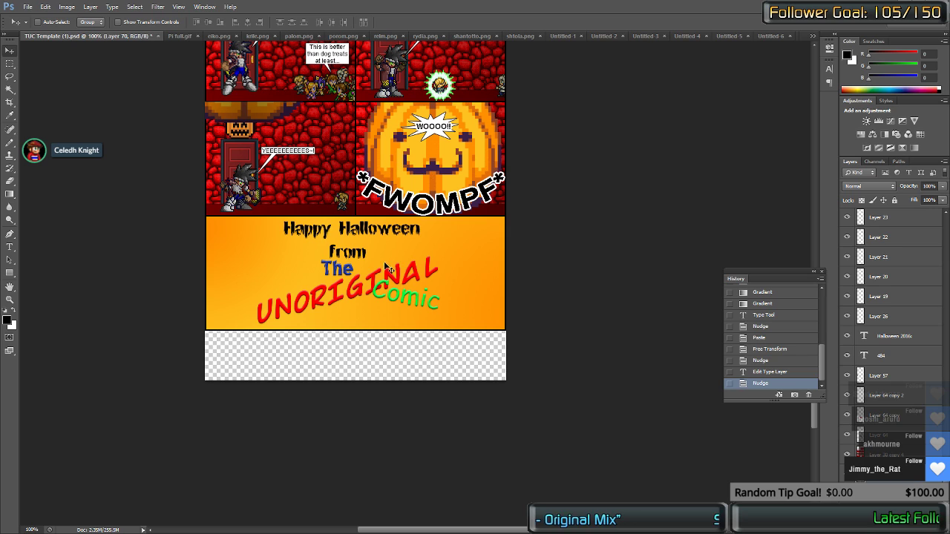
# Step: Change the greeting text to "Happy Halloween!" on the first line and "From:" on the second line
pyautogui.doubleClick(424, 230)
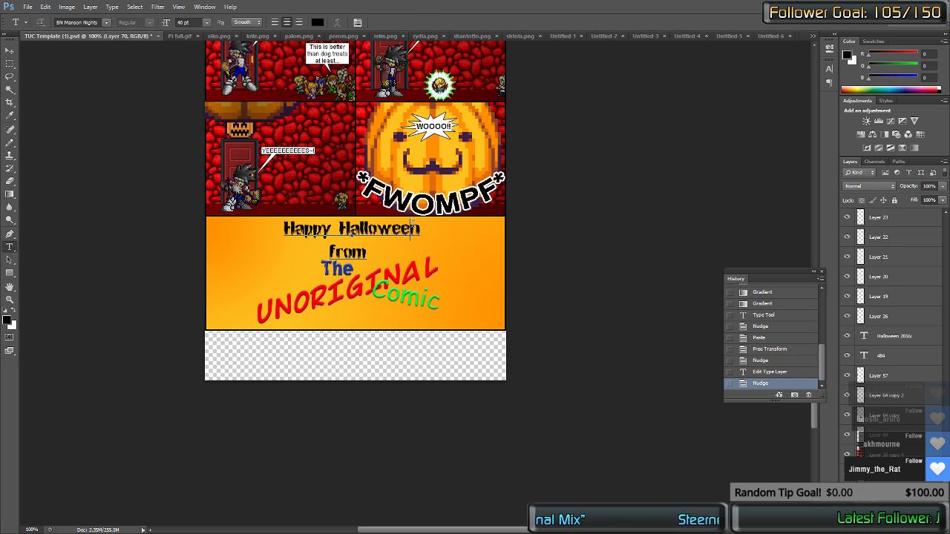
pyautogui.write('!')
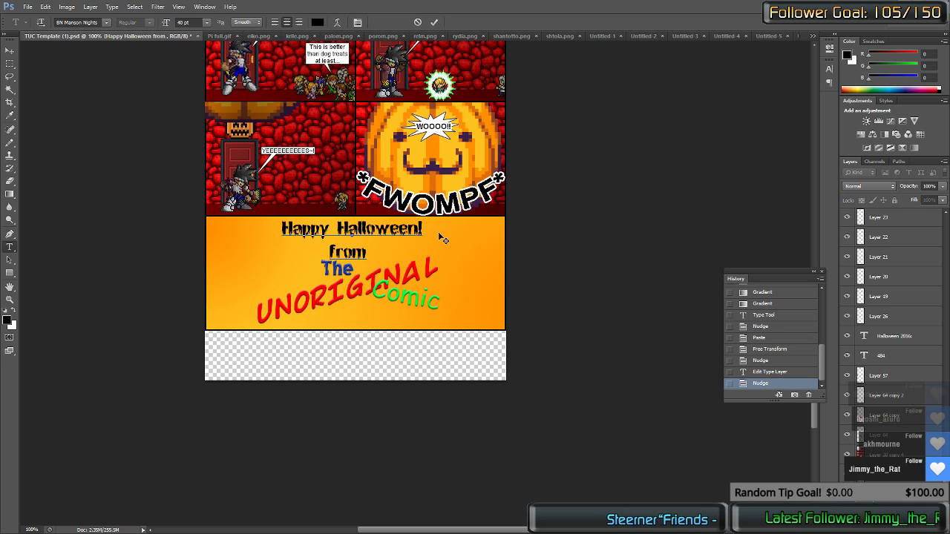
pyautogui.press('BackSpace')
pyautogui.press('BackSpace')
pyautogui.press('BackSpace')
pyautogui.press('BackSpace')
pyautogui.write('From')
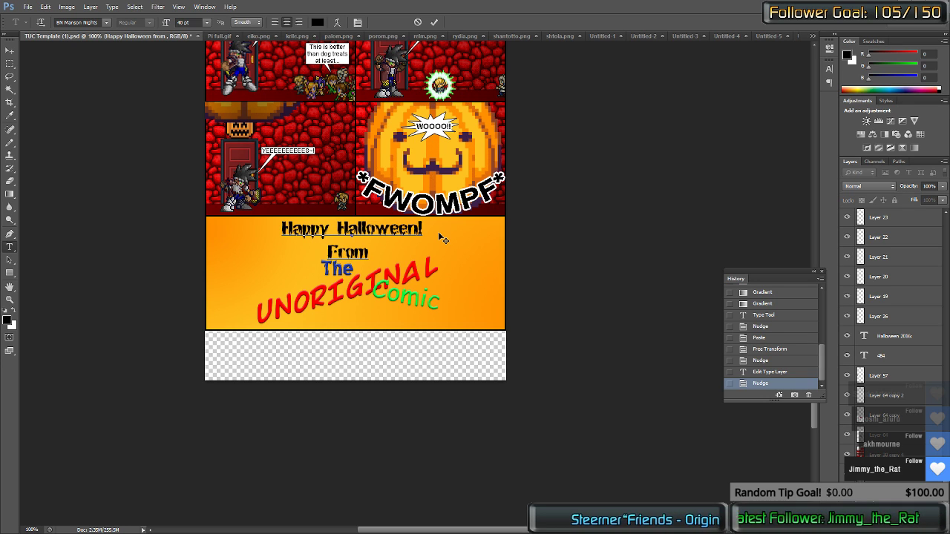
pyautogui.write(':')
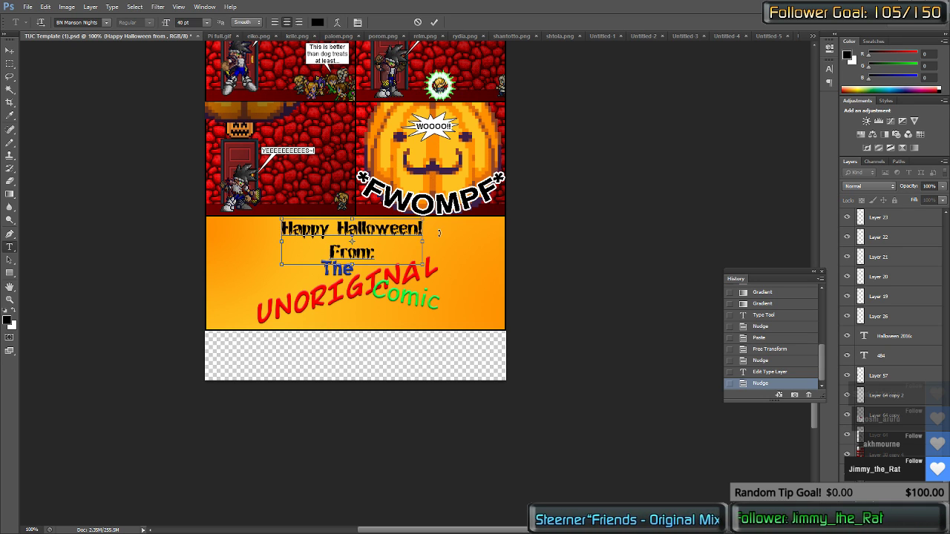
pyautogui.hotkey('ctrl', 'Return')
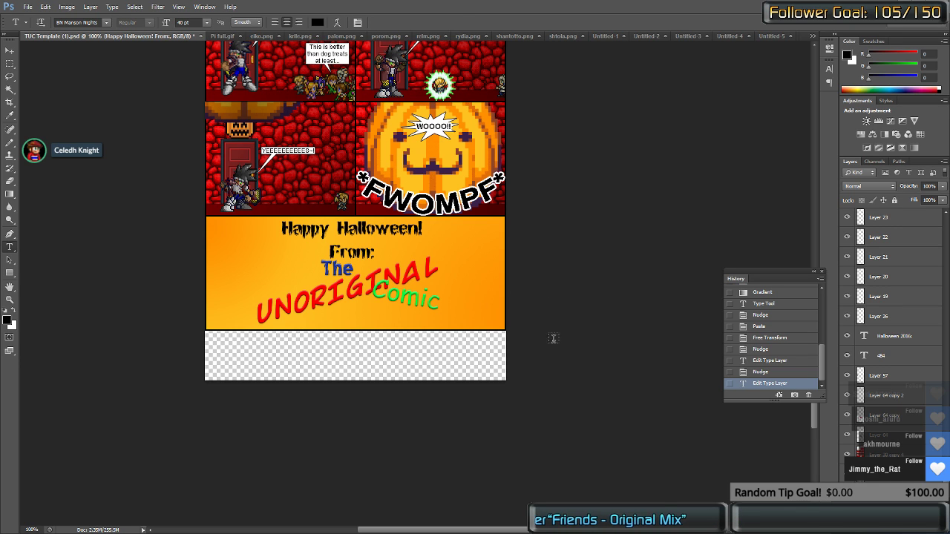
# Step: Crop the empty transparent strip off the canvas so it ends at the lower edge of the orange panel
pyautogui.press('c')
pyautogui.moveTo(357, 377); pyautogui.dragTo(364, 355)
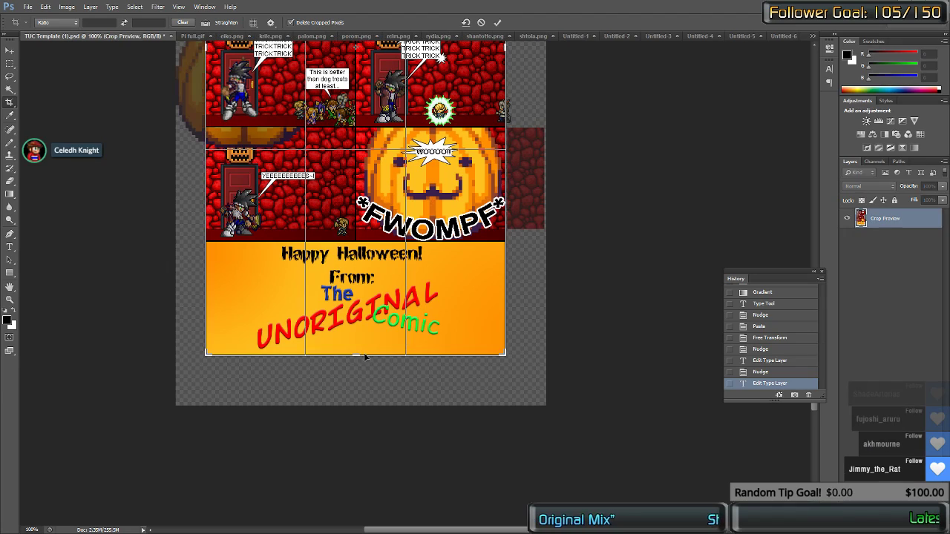
pyautogui.press('Return')
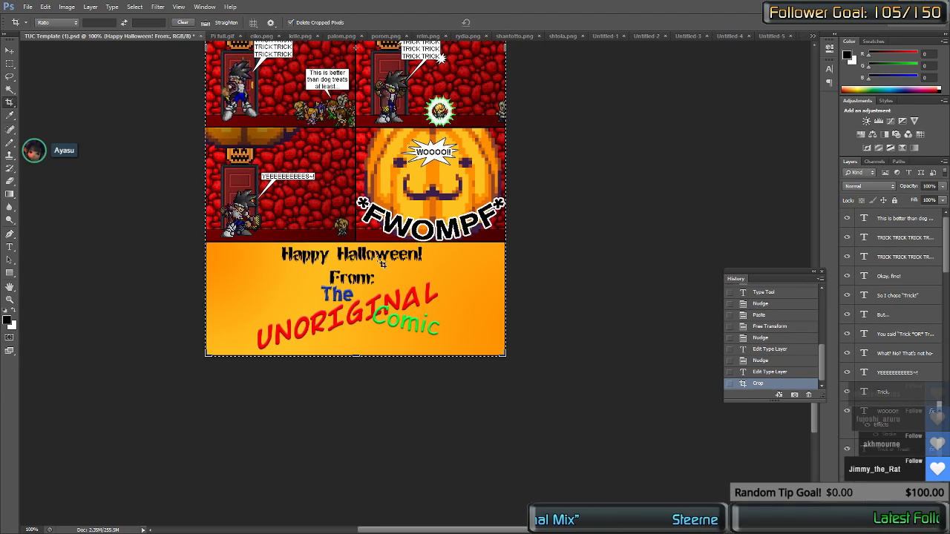
# Step: Review the cropped comic's panels and dialogue from the opening scene through to the orange greeting panel
pyautogui.scroll(10, 349, 265)
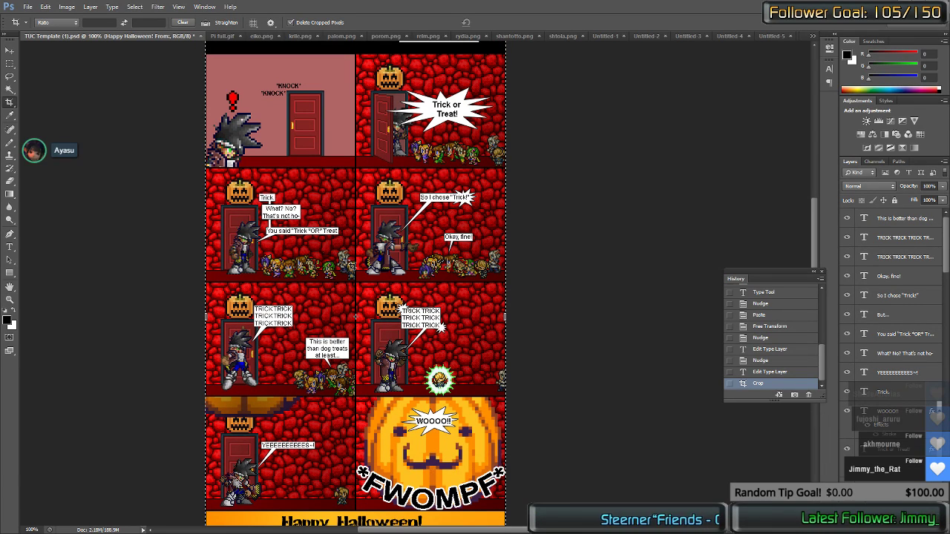
pyautogui.scroll(-4, 389, 221)
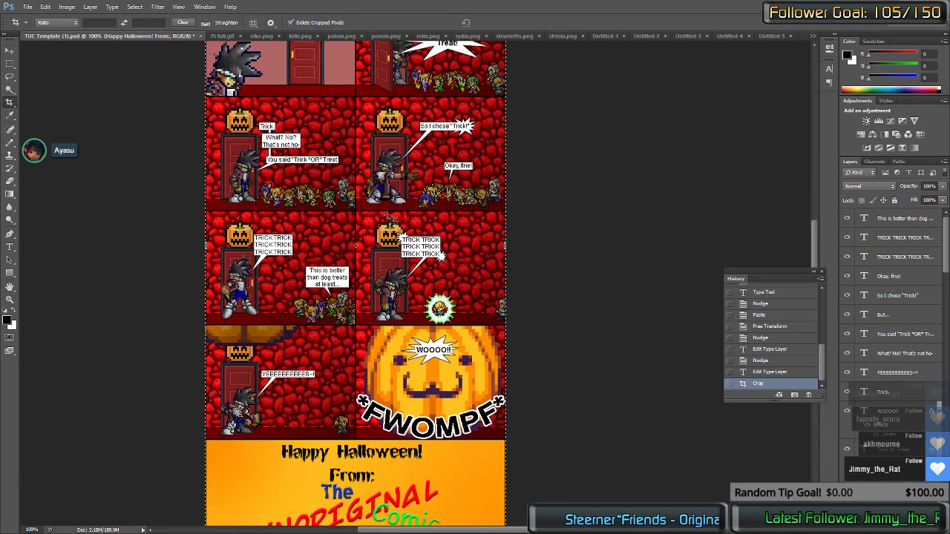
pyautogui.scroll(-1, 389, 221)
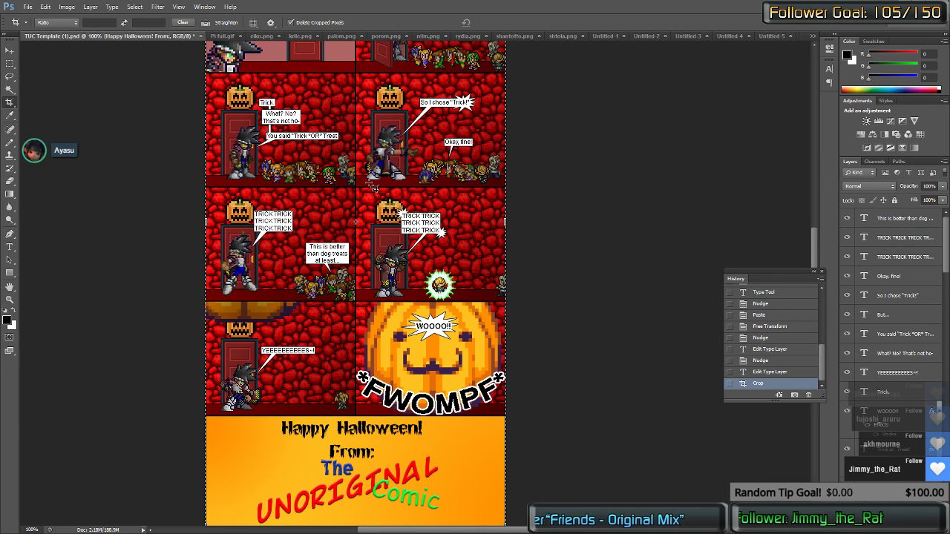
pyautogui.scroll(-3, 349, 272)
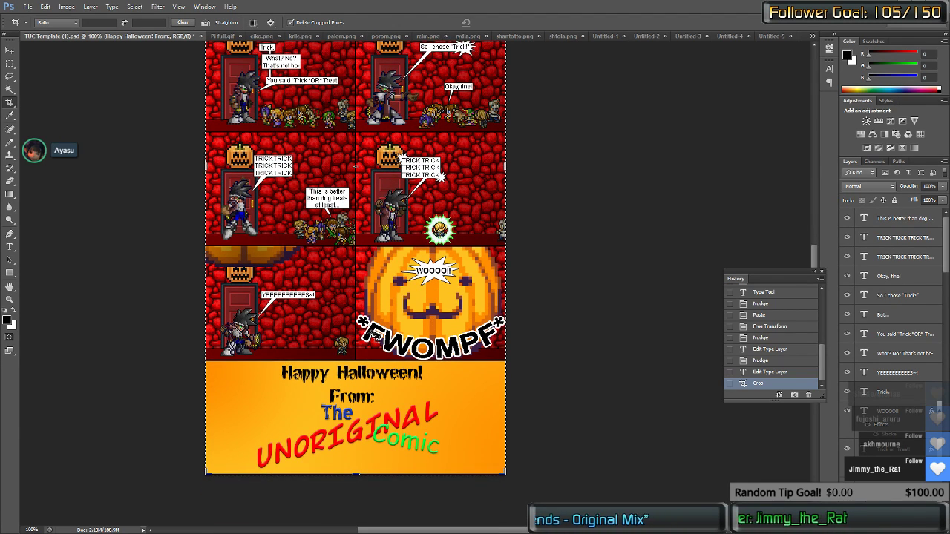
pyautogui.press('m')
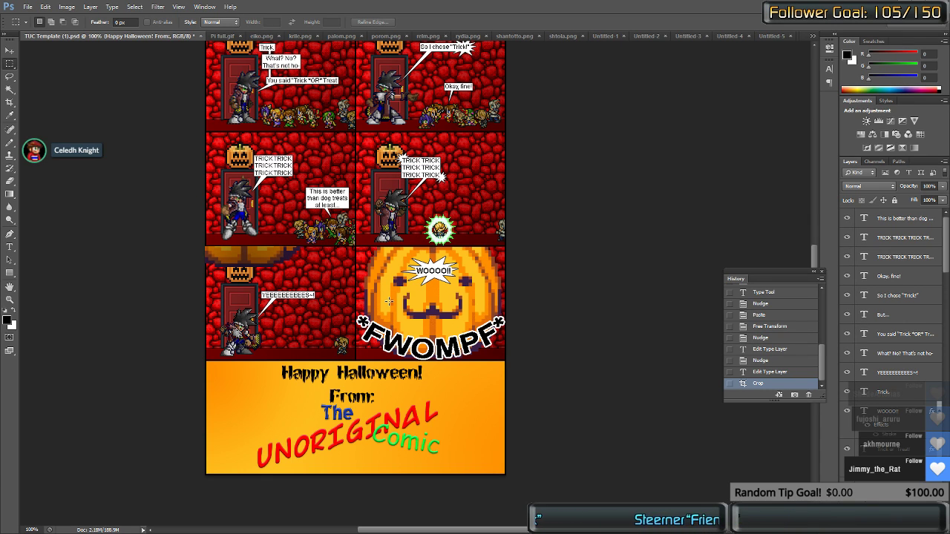
pyautogui.scroll(1, 388, 301)
pyautogui.scroll(10, 376, 377)
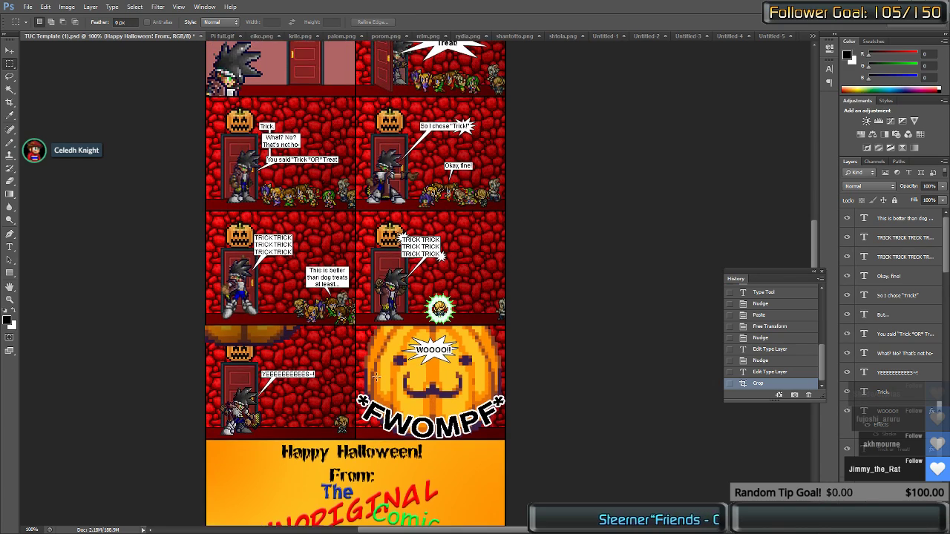
pyautogui.scroll(-5, 377, 375)
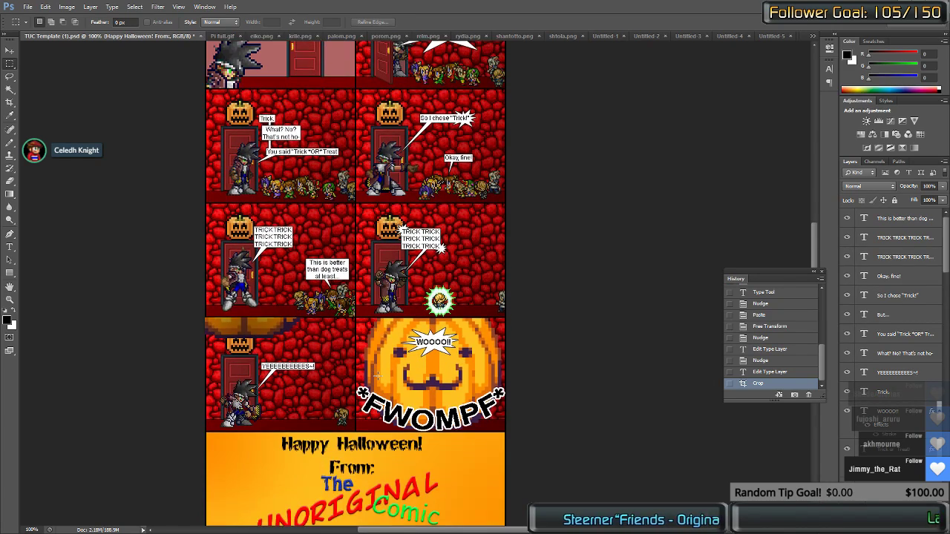
pyautogui.scroll(-2, 377, 375)
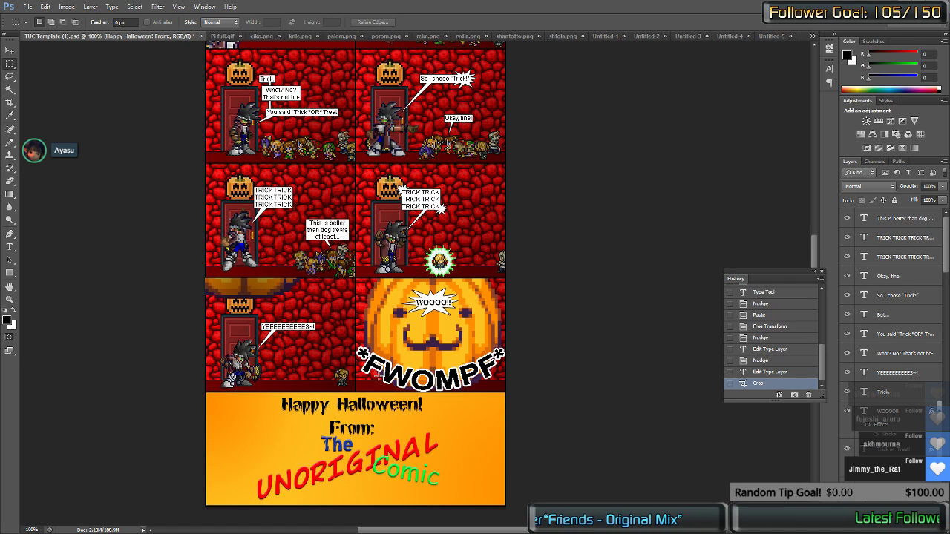
pyautogui.scroll(4, 313, 303)
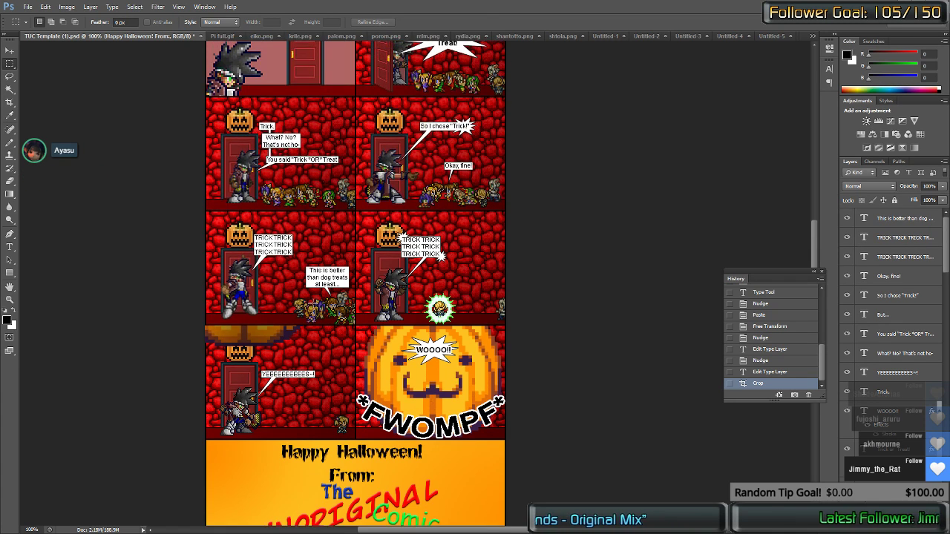
pyautogui.scroll(2, 314, 300)
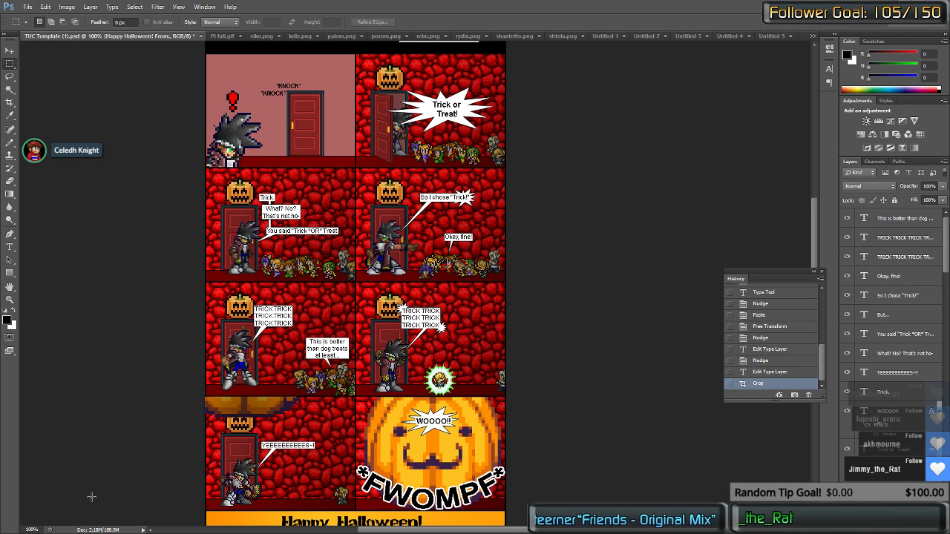
# Step: Add the title "TRICK TRICK TRICK" on a new line beneath "Halloween 2016:" in the comic's header box
pyautogui.scroll(3, 482, 112)
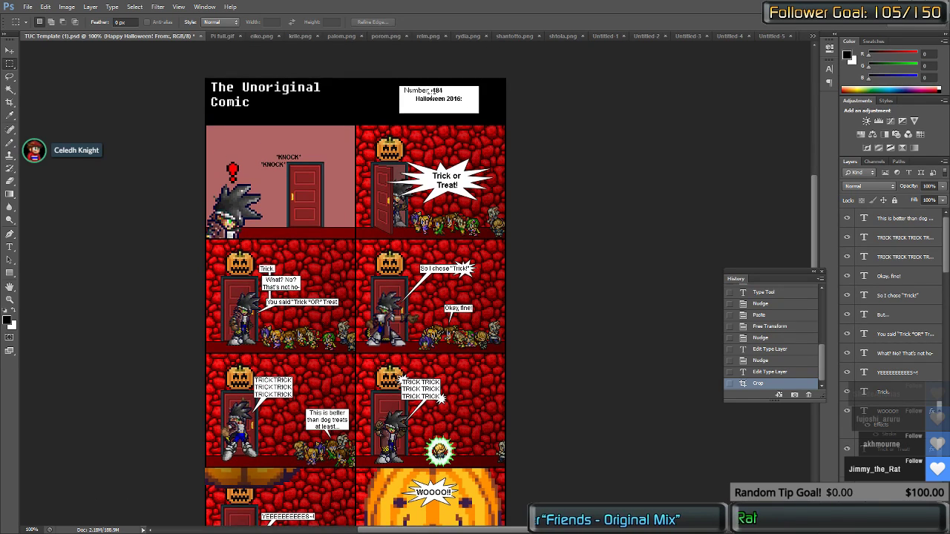
pyautogui.press('t')
pyautogui.click(446, 99)
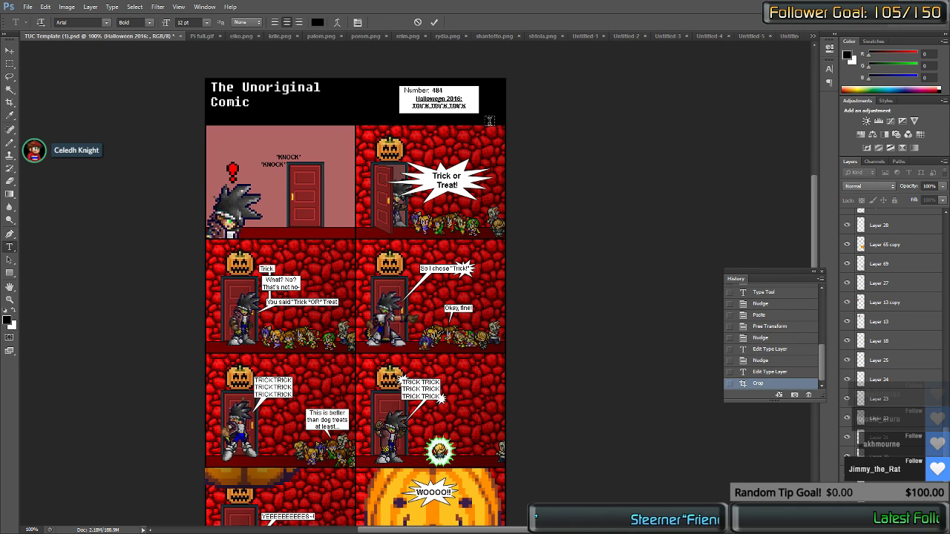
pyautogui.hotkey('ctrl', 'Return')
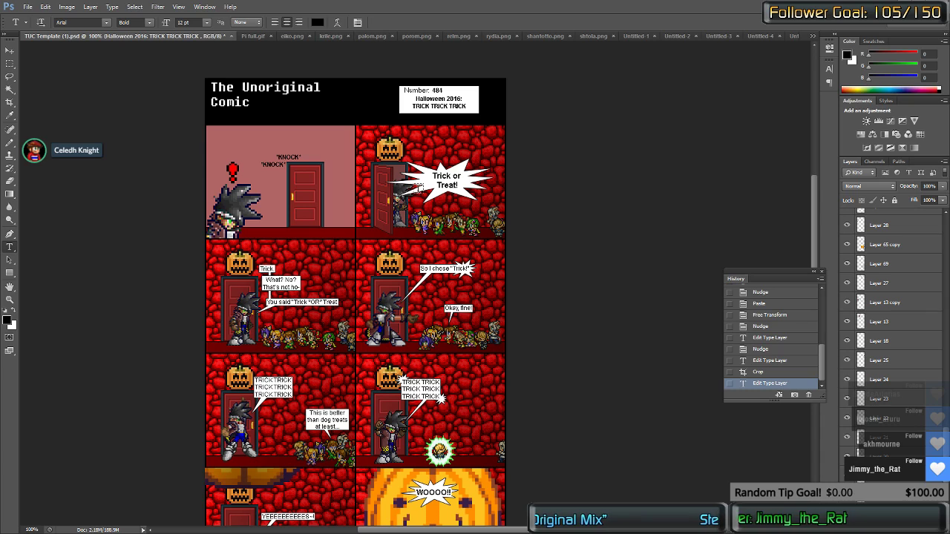
pyautogui.scroll(-5, 449, 314)
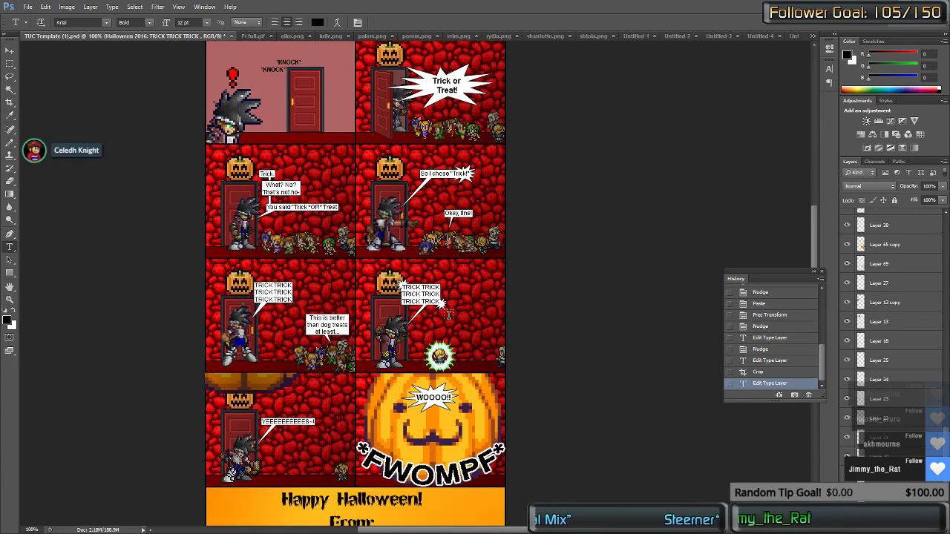
pyautogui.scroll(-4, 447, 314)
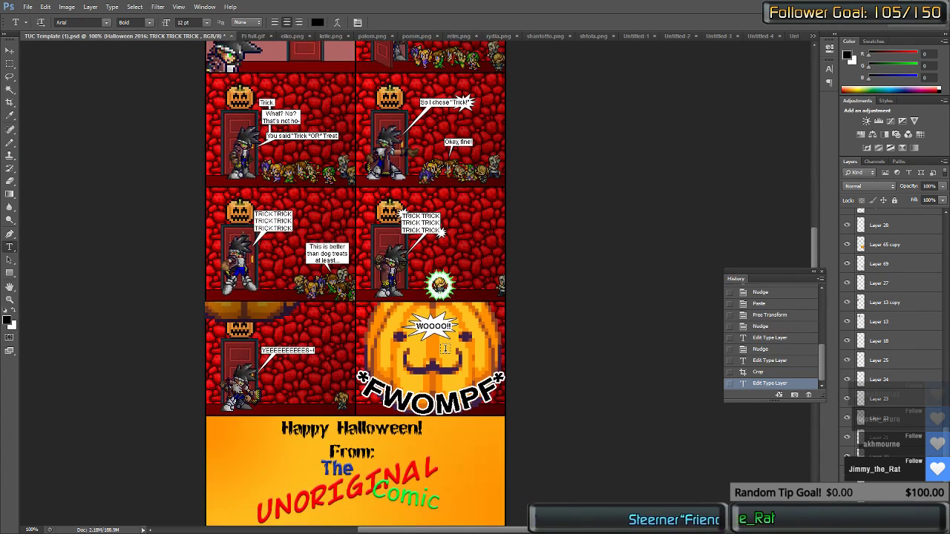
# Step: Check the finished comic once more and save it as 484.psd in the archive2 folder with maximized compatibility
pyautogui.scroll(-3, 445, 349)
pyautogui.scroll(12, 445, 339)
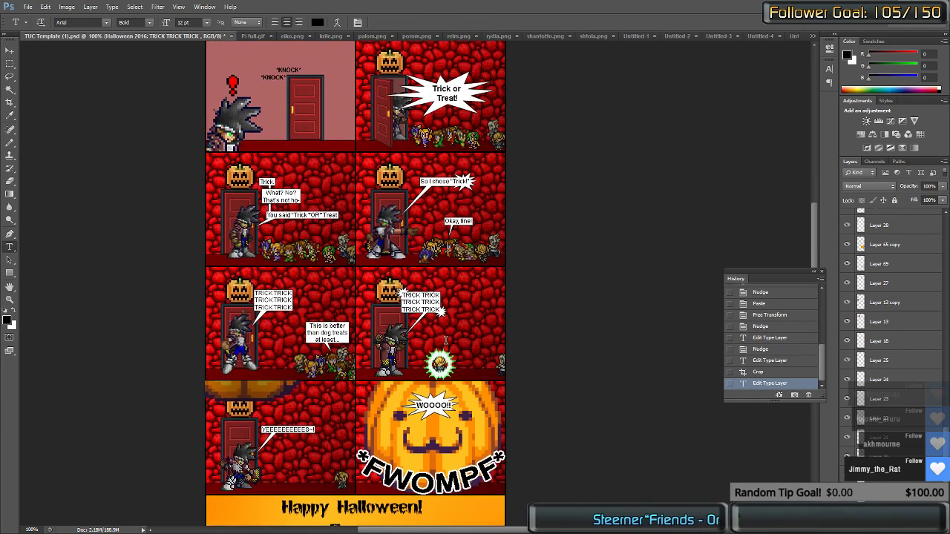
pyautogui.scroll(-2, 441, 340)
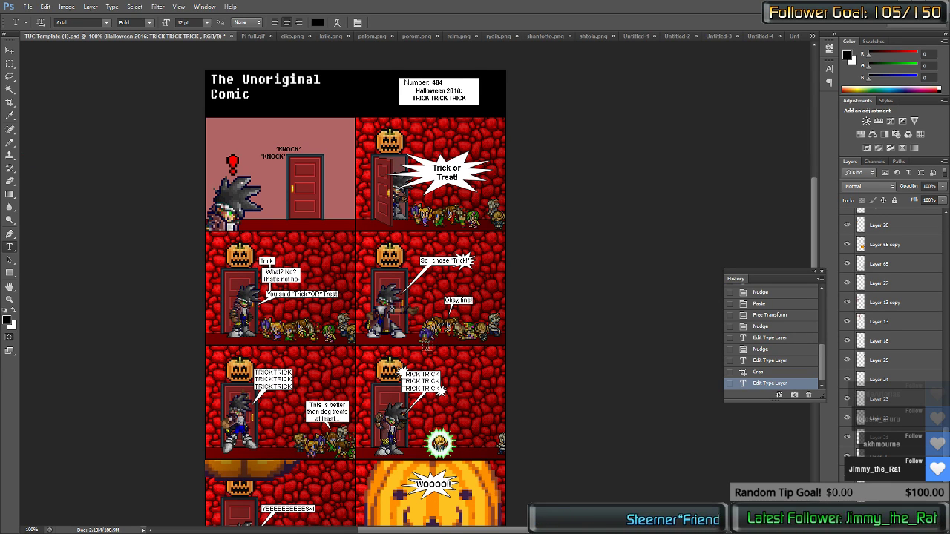
pyautogui.scroll(-5, 60, 303)
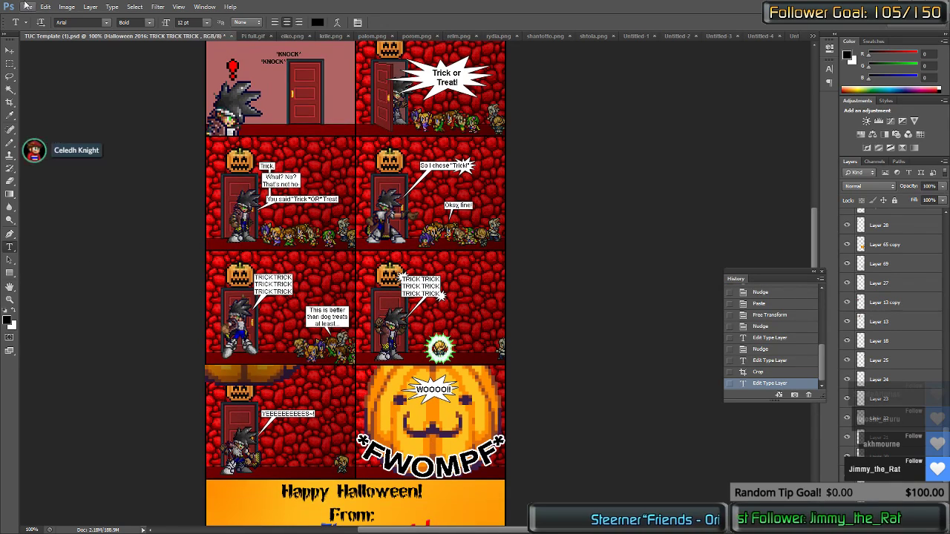
pyautogui.click(26, 6)
pyautogui.click(59, 126)
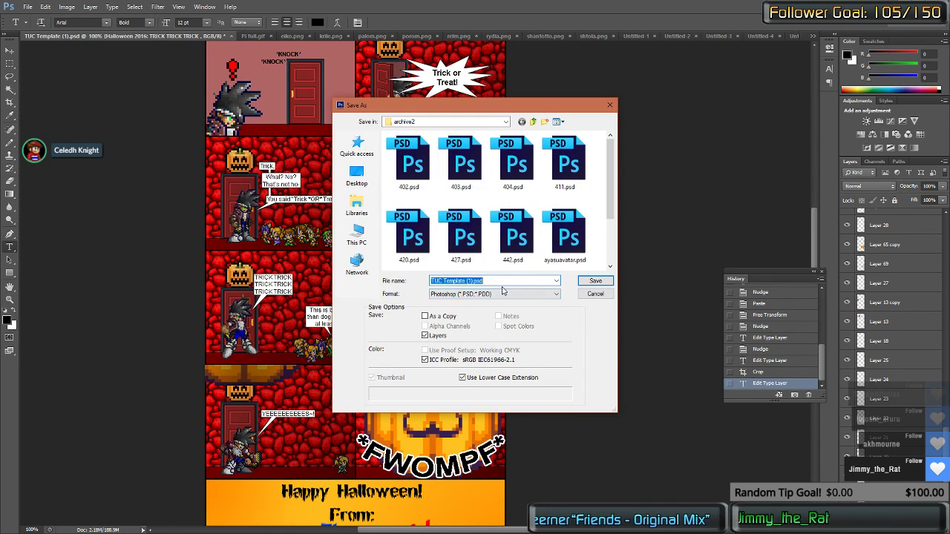
pyautogui.write('494')
pyautogui.press('Return')
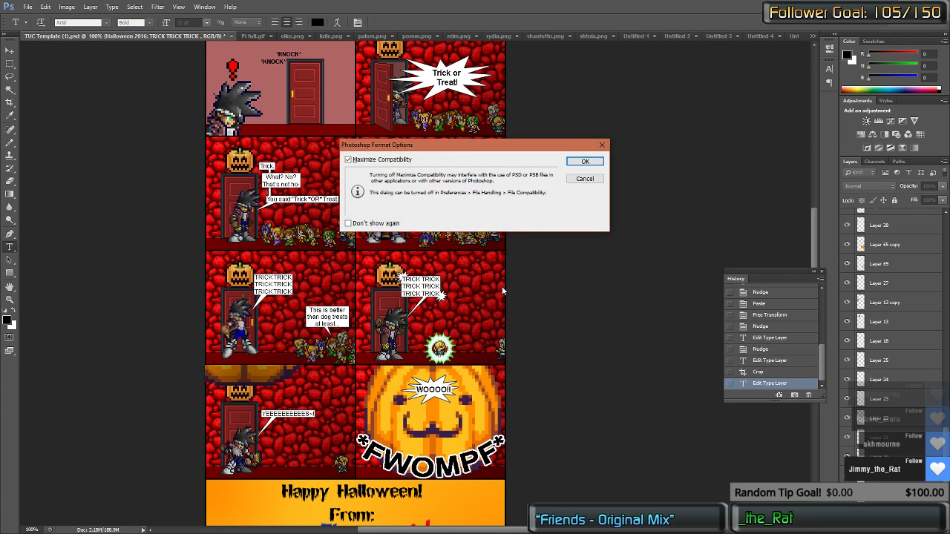
pyautogui.press('Return')
# Step: Save a PNG copy of the comic as 484.png in archive2 with smallest compression and no interlacing
pyautogui.click(26, 5)
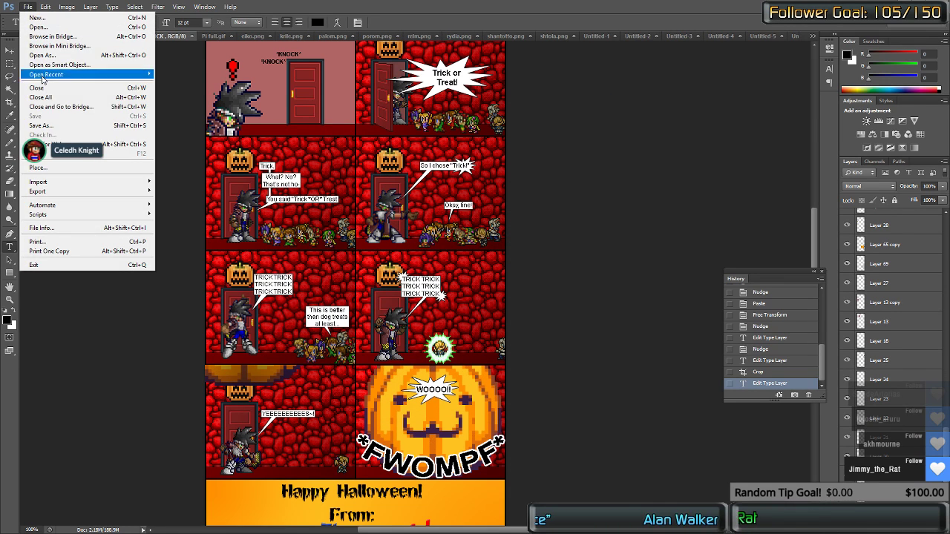
pyautogui.click(45, 122)
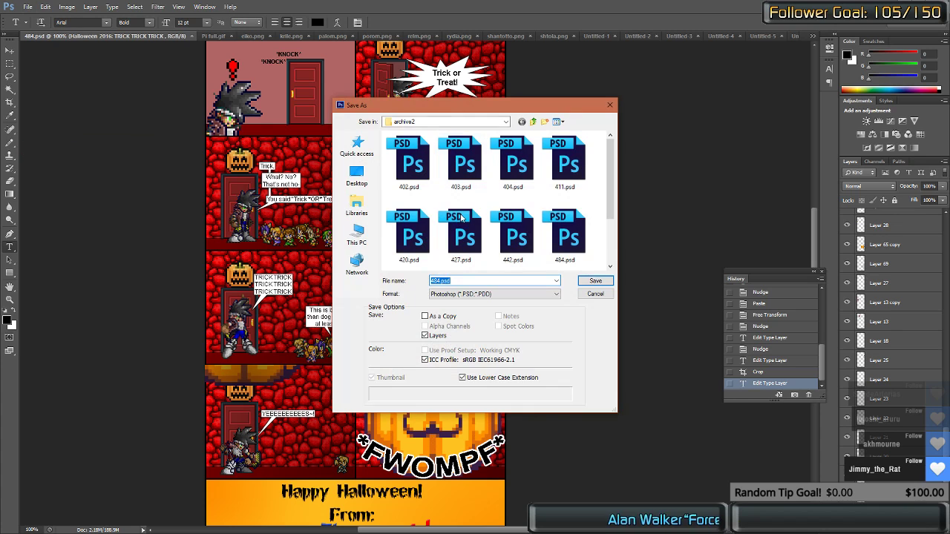
pyautogui.click(479, 296)
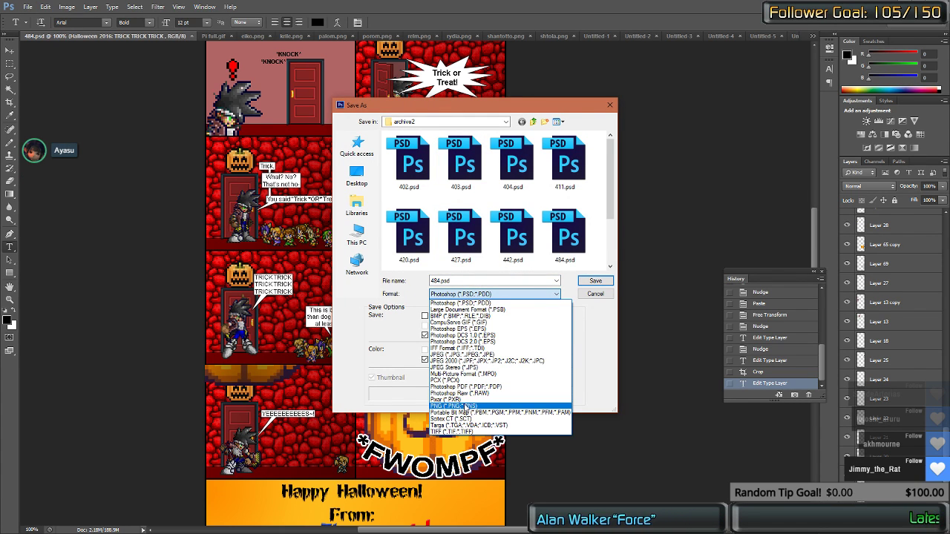
pyautogui.click(466, 406)
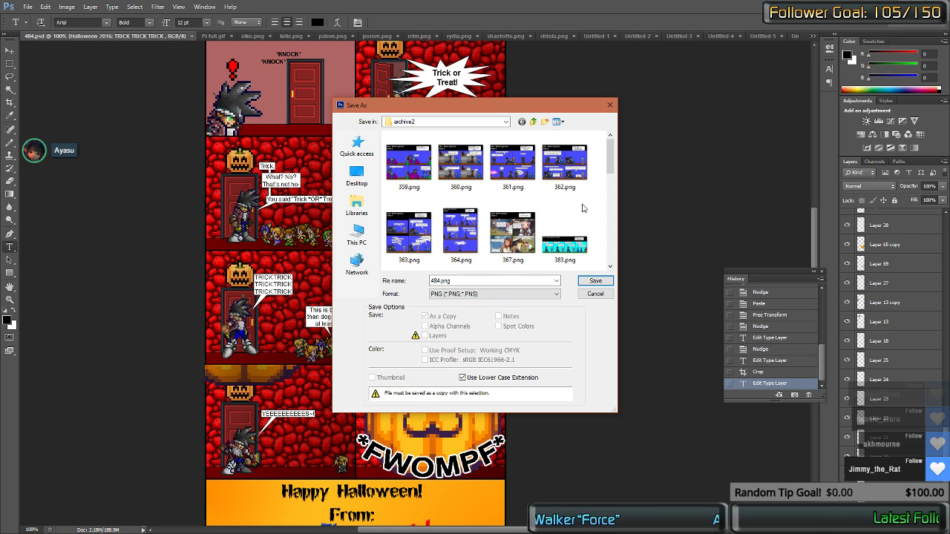
pyautogui.scroll(-5, 574, 214)
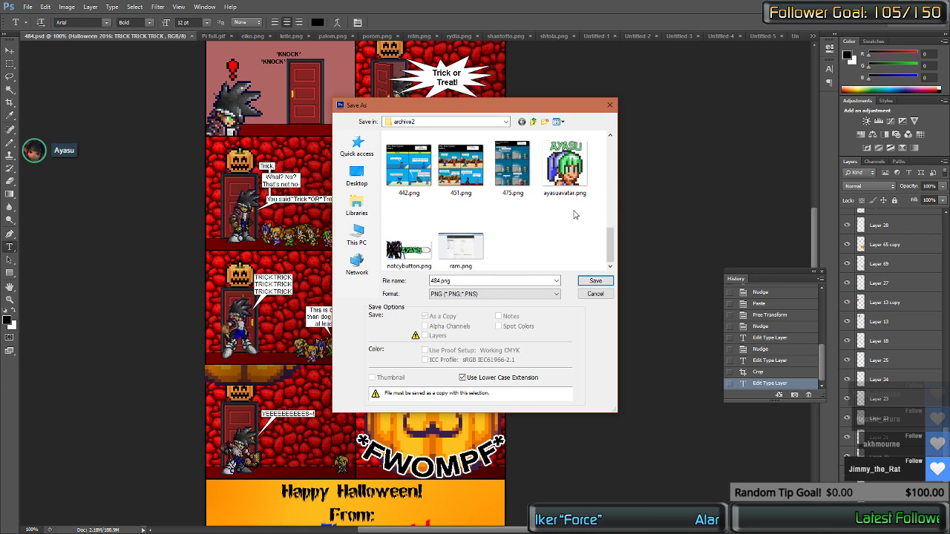
pyautogui.click(595, 280)
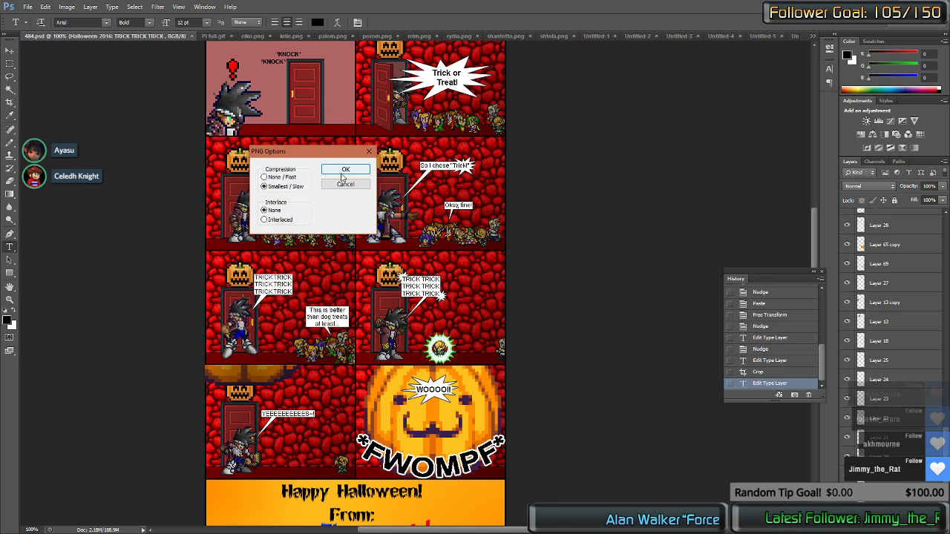
pyautogui.click(346, 169)
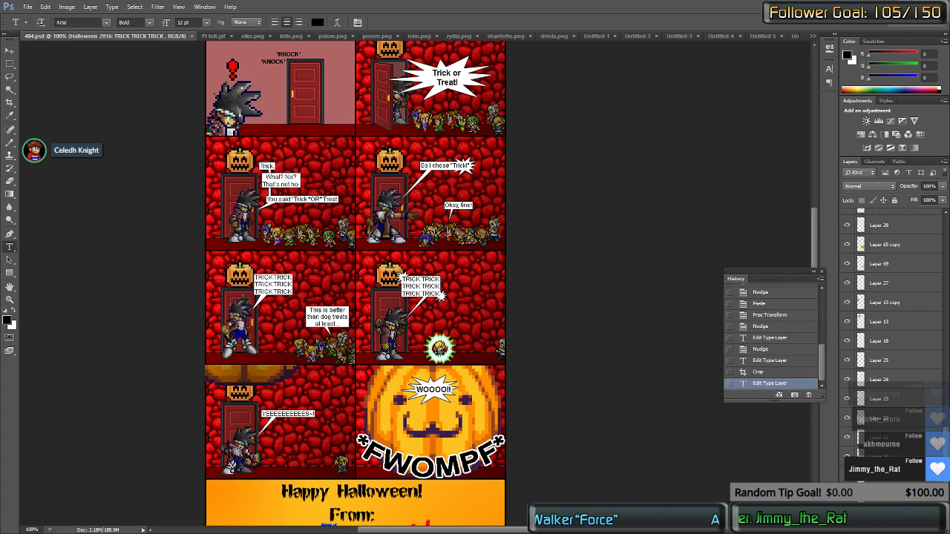
# Step: Switch to the browser, load The Unoriginal Comic website and open its calendar in a separate tab
pyautogui.hotkey('alt', 'Tab')
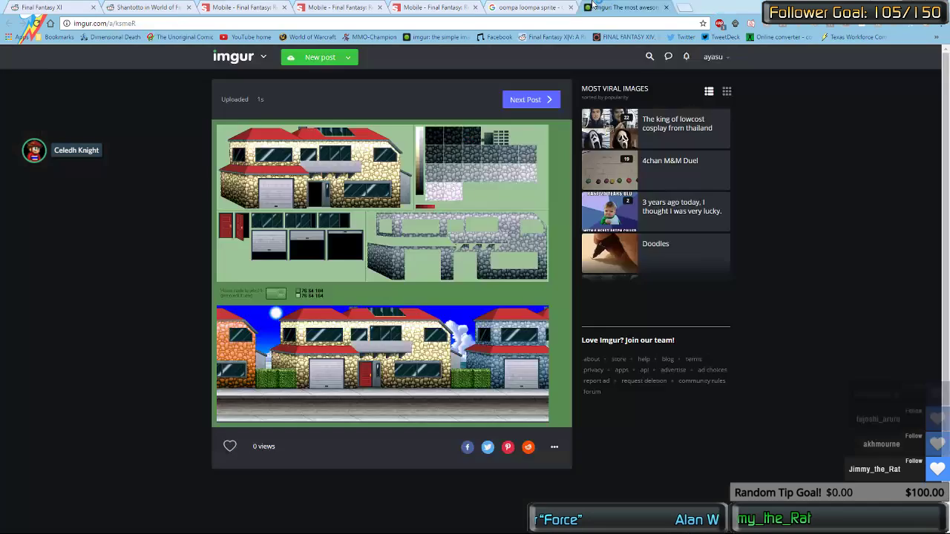
pyautogui.click(593, 8)
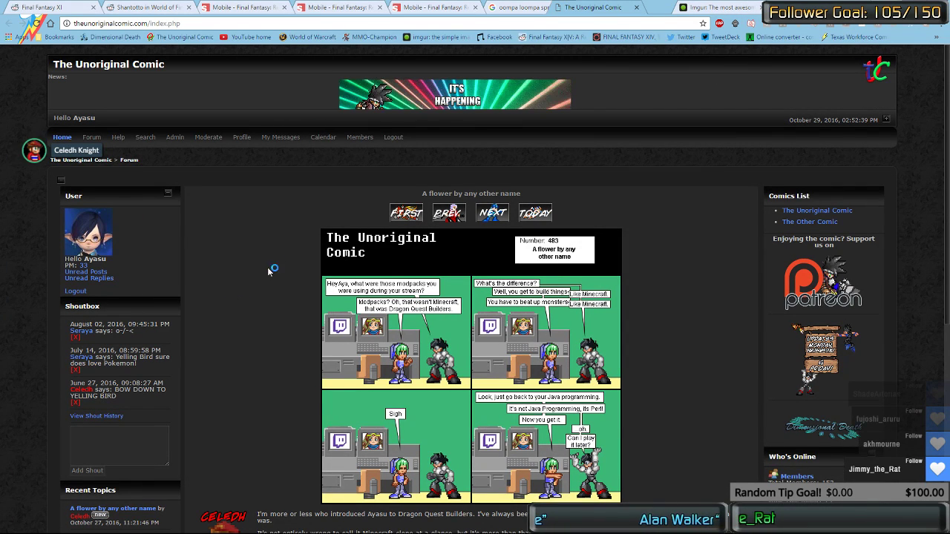
pyautogui.moveTo(331, 140)
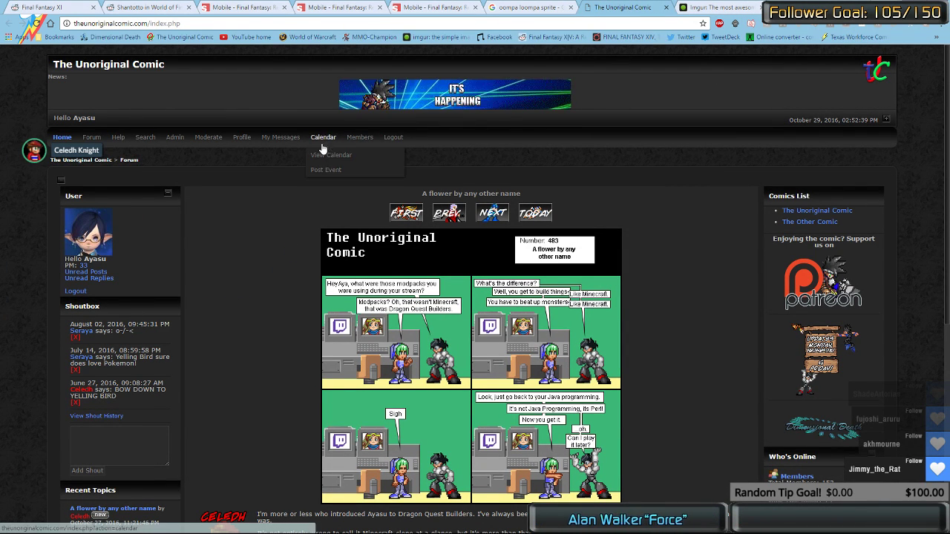
pyautogui.middleClick(340, 151)
# Step: Open the forum post of the comic "A flower by any other name" for modification and select its message text for copying
pyautogui.scroll(-3, 296, 201)
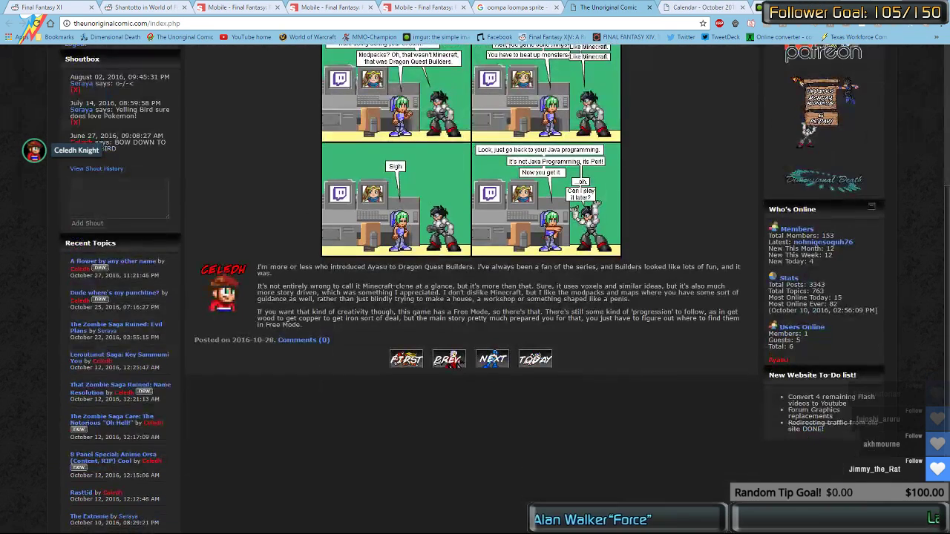
pyautogui.click(304, 393)
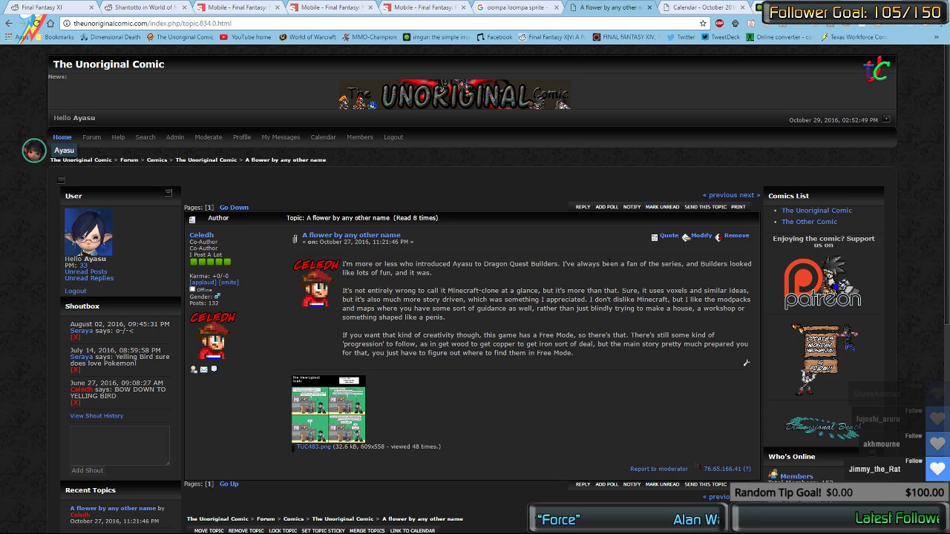
pyautogui.scroll(-1, 547, 300)
pyautogui.scroll(1, 547, 300)
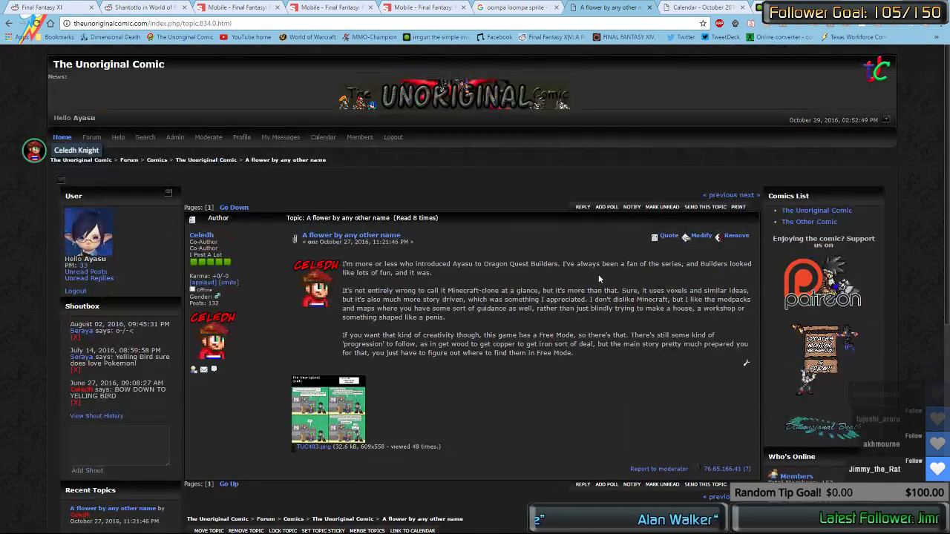
pyautogui.click(699, 236)
pyautogui.click(685, 236)
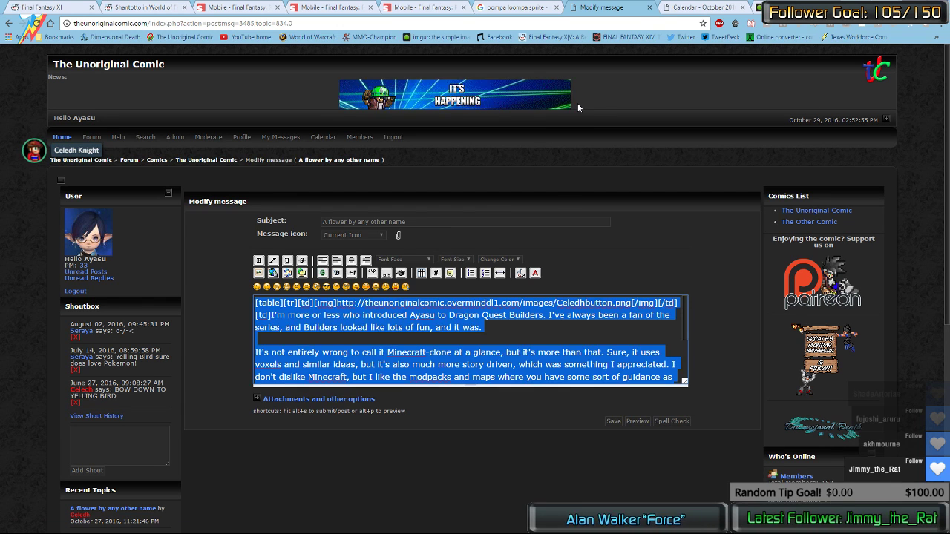
# Step: Start a new event post from the October 2016 calendar and title the event TUC484
pyautogui.hotkey('ctrl', 'Tab')
pyautogui.scroll(-1, 492, 285)
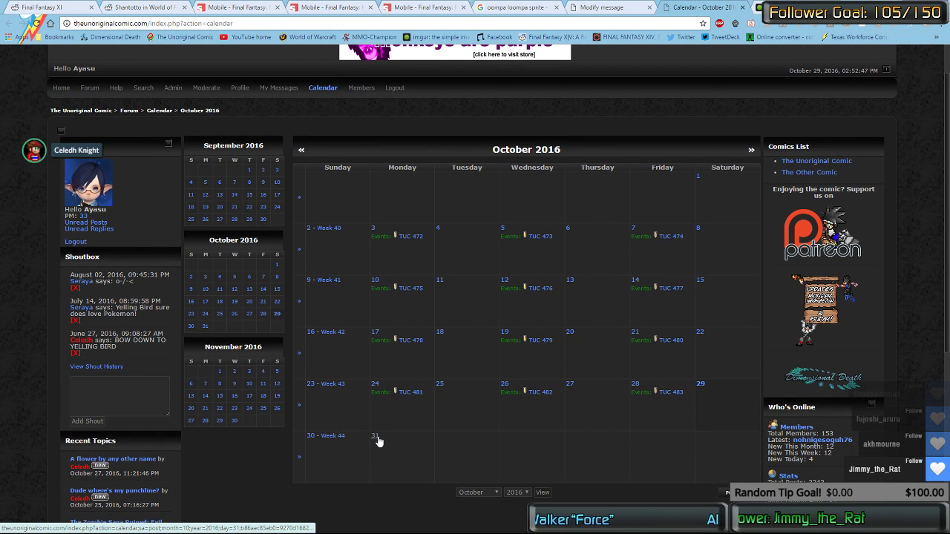
pyautogui.click(726, 492)
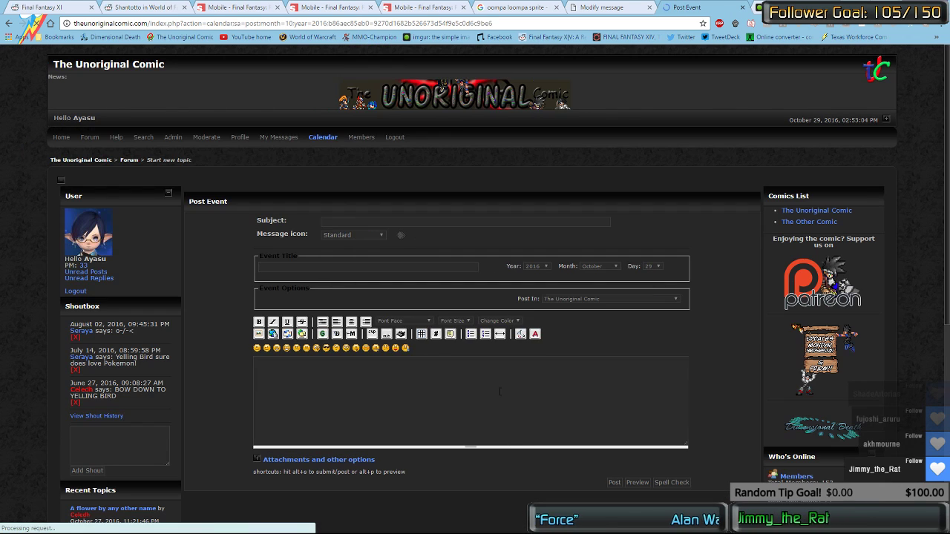
pyautogui.click(356, 221)
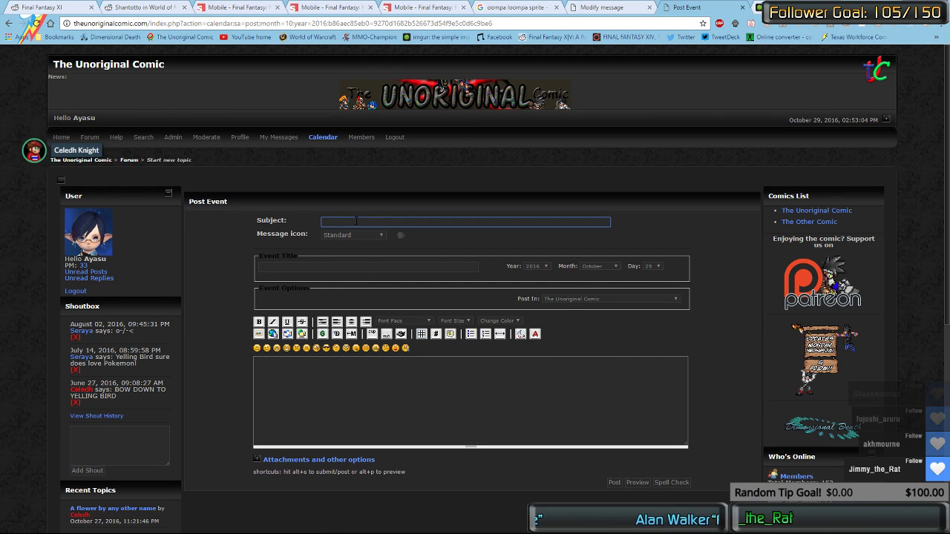
pyautogui.click(373, 222)
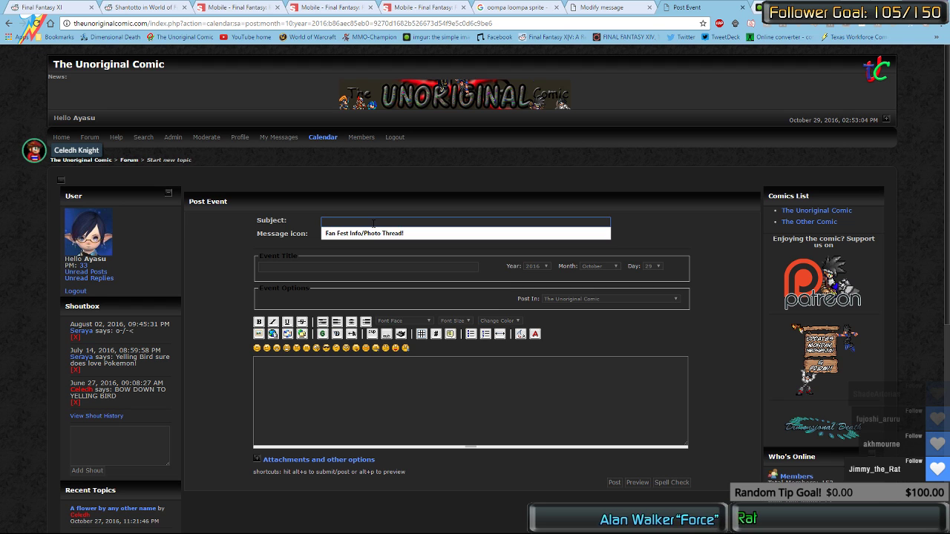
pyautogui.hotkey('alt', 'Left')
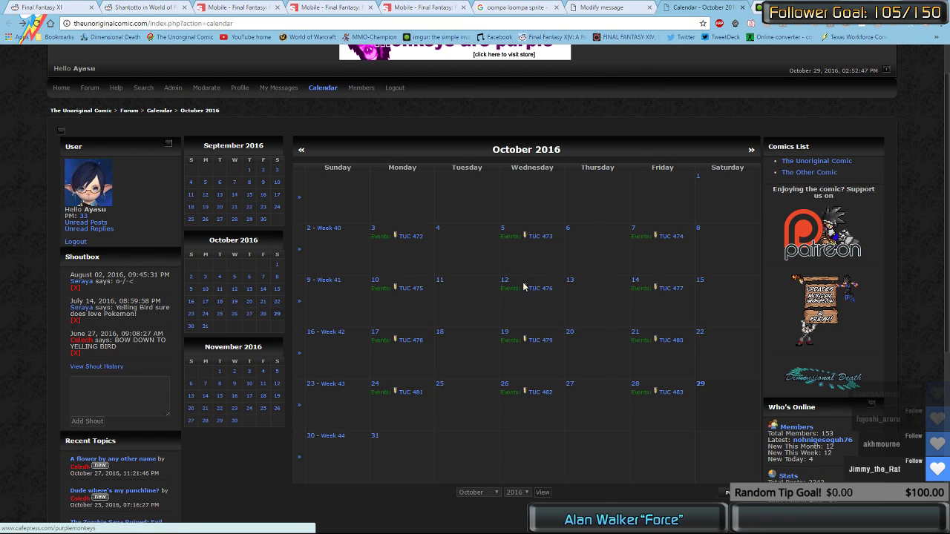
pyautogui.hotkey('alt', 'Right')
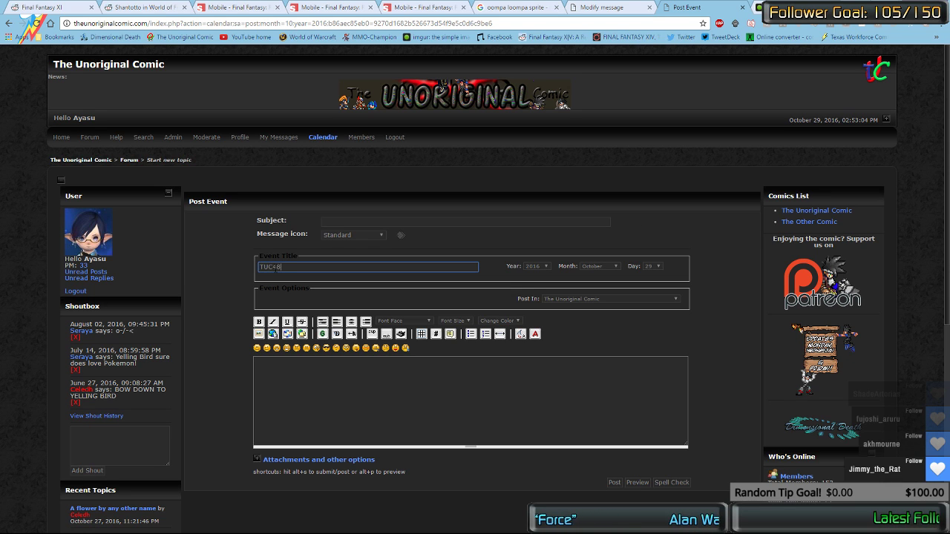
# Step: Paste the previous comic's message into the event body and select the image name Celedhbutton in its first line
pyautogui.click(305, 402)
pyautogui.hotkey('ctrl', 'v')
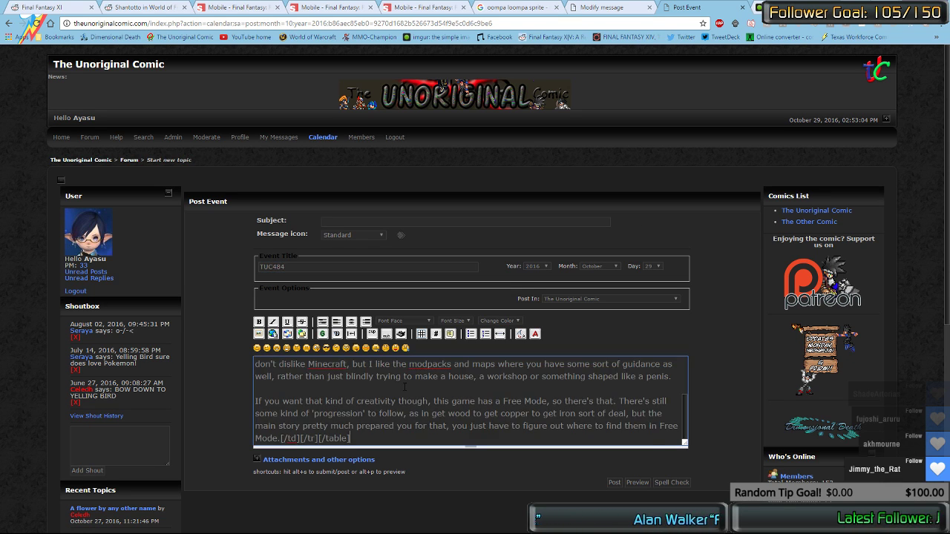
pyautogui.scroll(2, 405, 387)
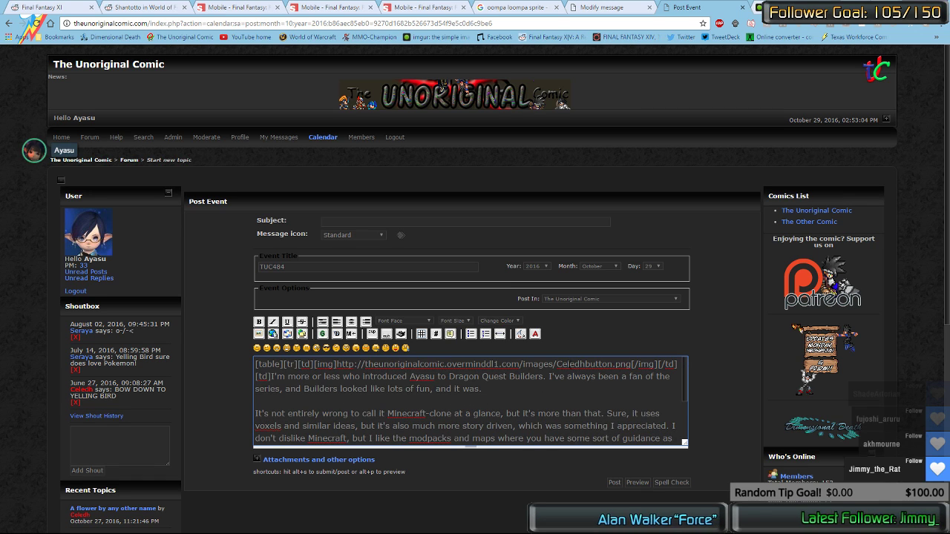
pyautogui.moveTo(556, 364); pyautogui.dragTo(608, 364)
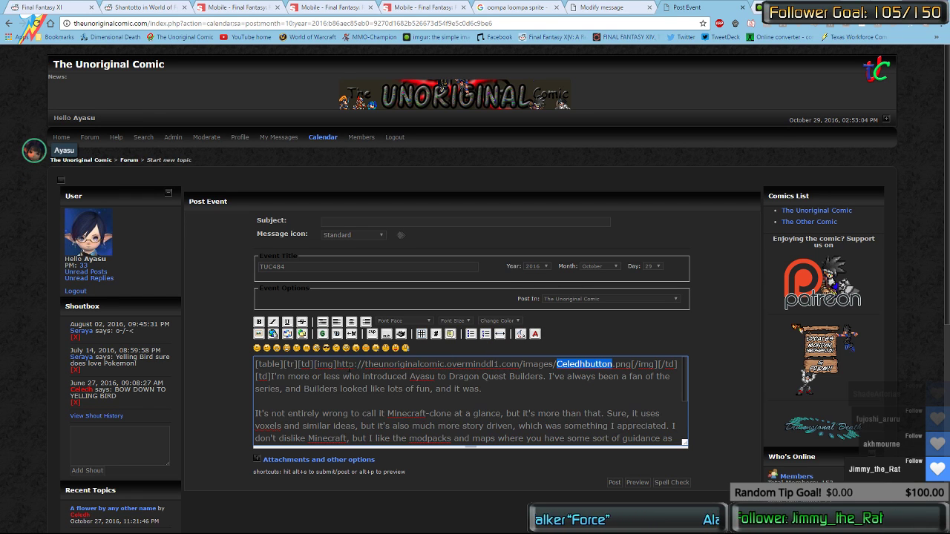
# Step: Open the site's home page and show the Celedh avatar beside the comic's commentary as an image in its own tab
pyautogui.click(62, 137)
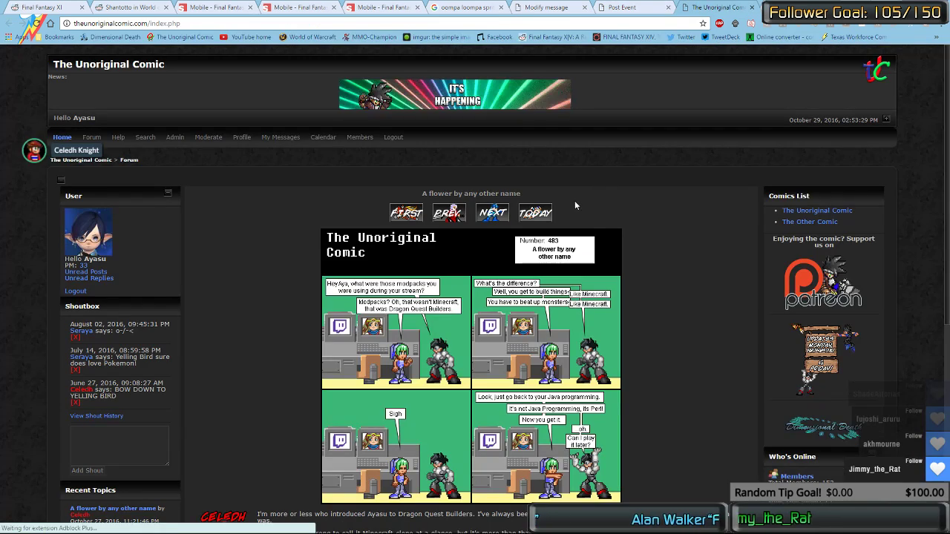
pyautogui.scroll(-3, 575, 201)
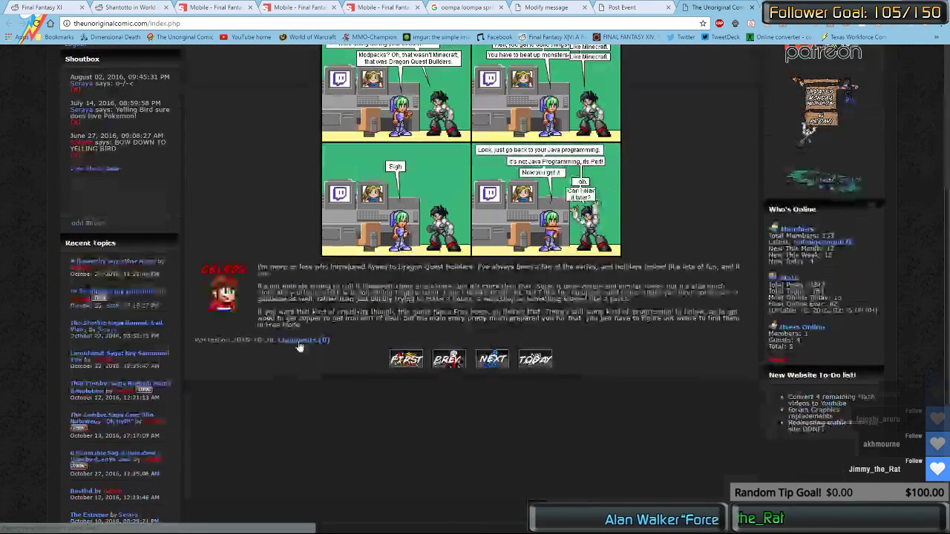
pyautogui.rightClick(223, 291)
pyautogui.click(264, 294)
pyautogui.hotkey('ctrl', 'Tab')
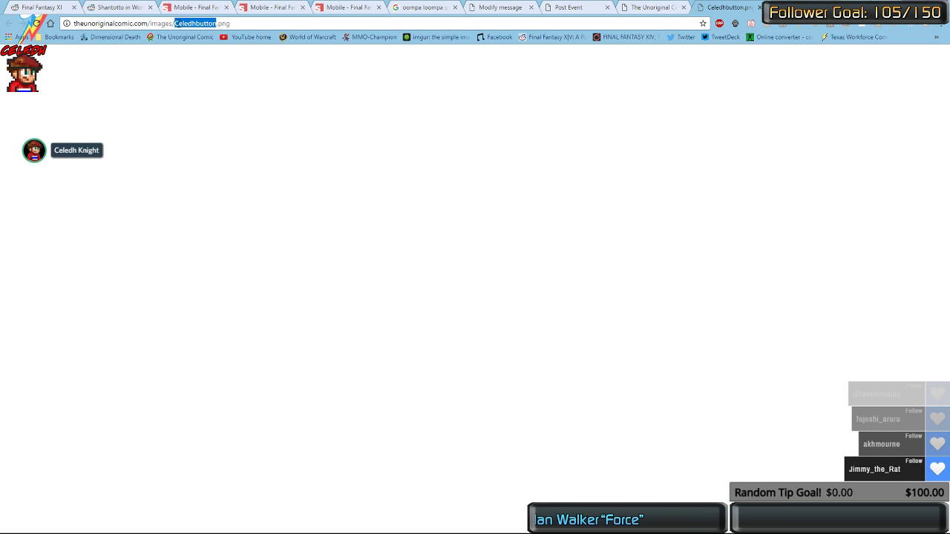
# Step: Try to load ayabutton.png from the website's images folder
pyautogui.write('aya')
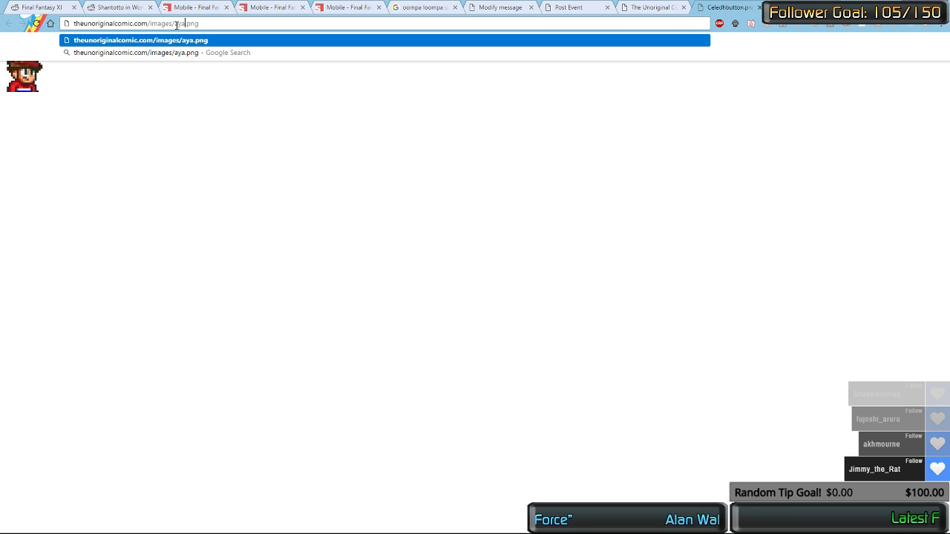
pyautogui.write('button')
pyautogui.press('Return')
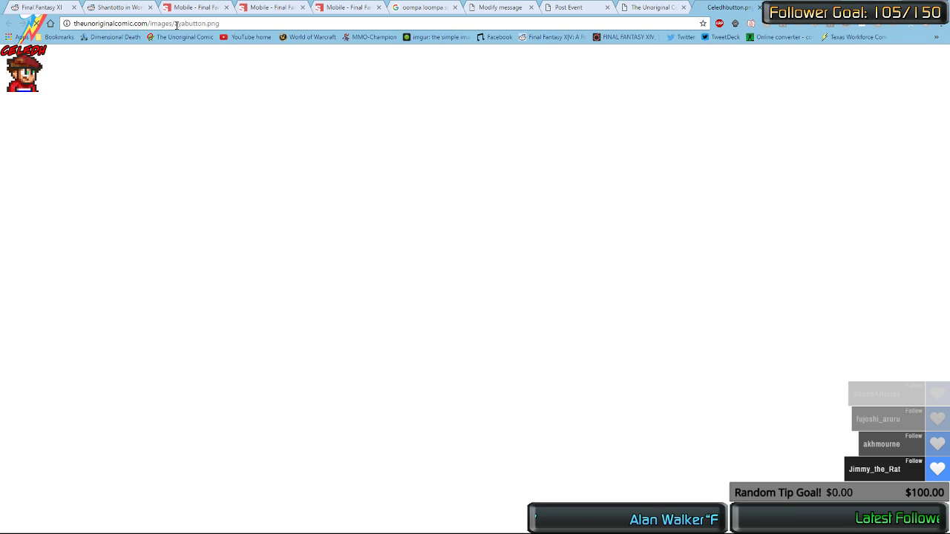
pyautogui.hotkey('alt', 'Left')
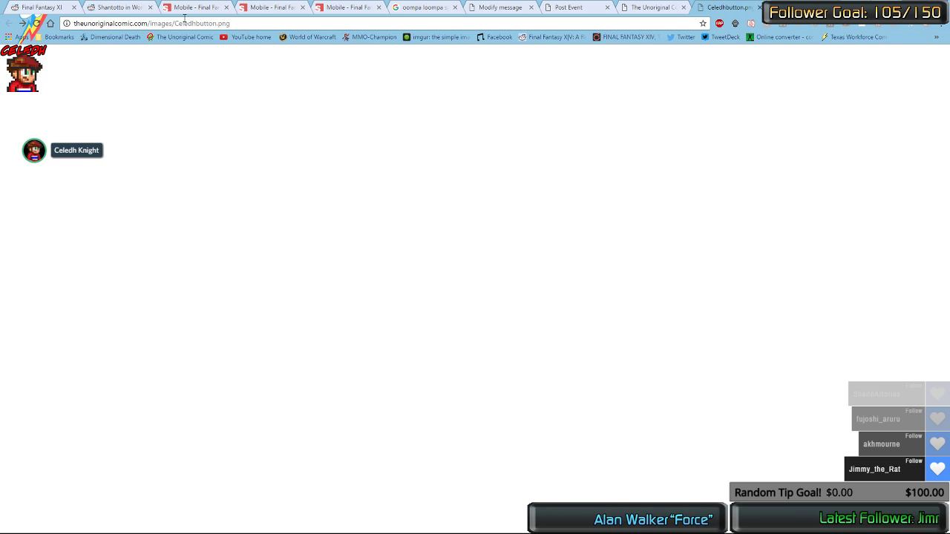
# Step: Open ayasuavatar.png from the website's images directory, copy its address and return to the event post form
pyautogui.doubleClick(184, 23)
pyautogui.press('BackSpace')
pyautogui.press('Return')
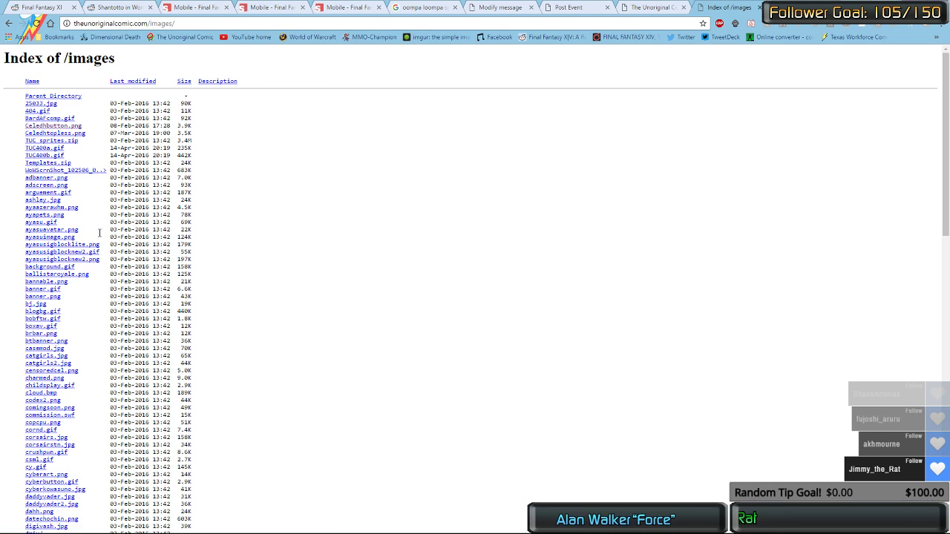
pyautogui.click(66, 230)
pyautogui.click(179, 27)
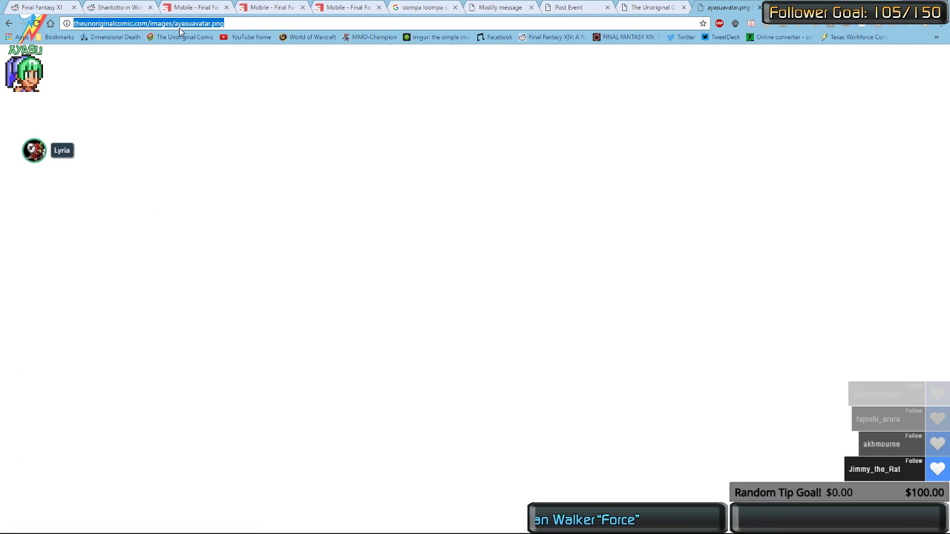
pyautogui.click(759, 7)
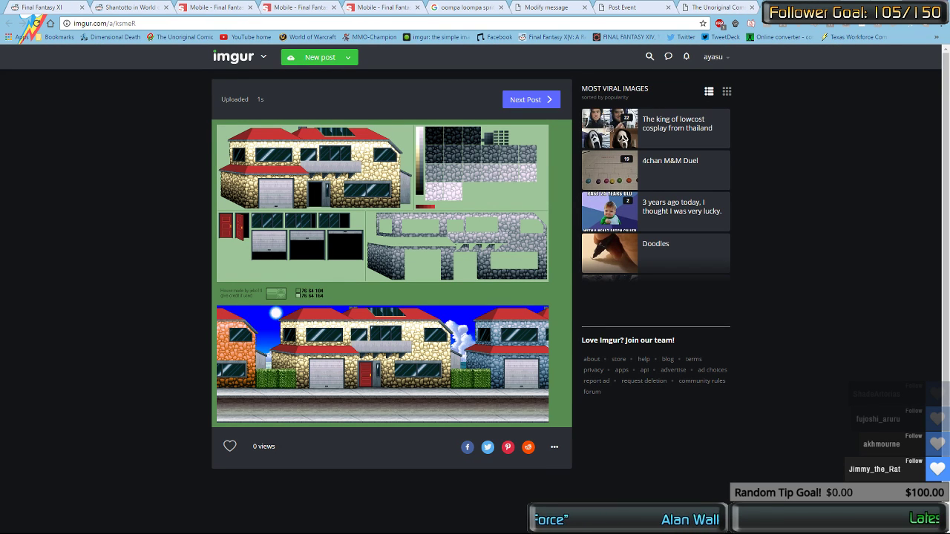
pyautogui.click(545, 7)
pyautogui.click(622, 7)
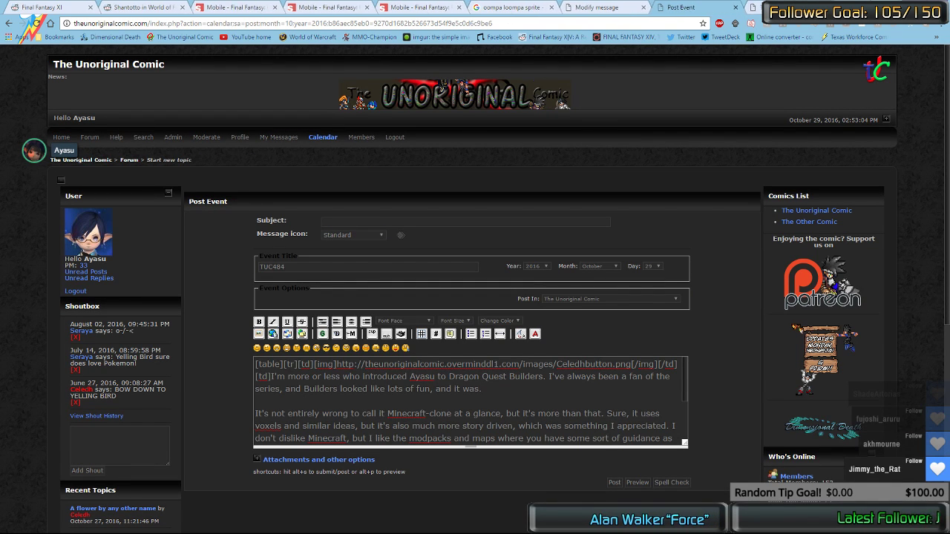